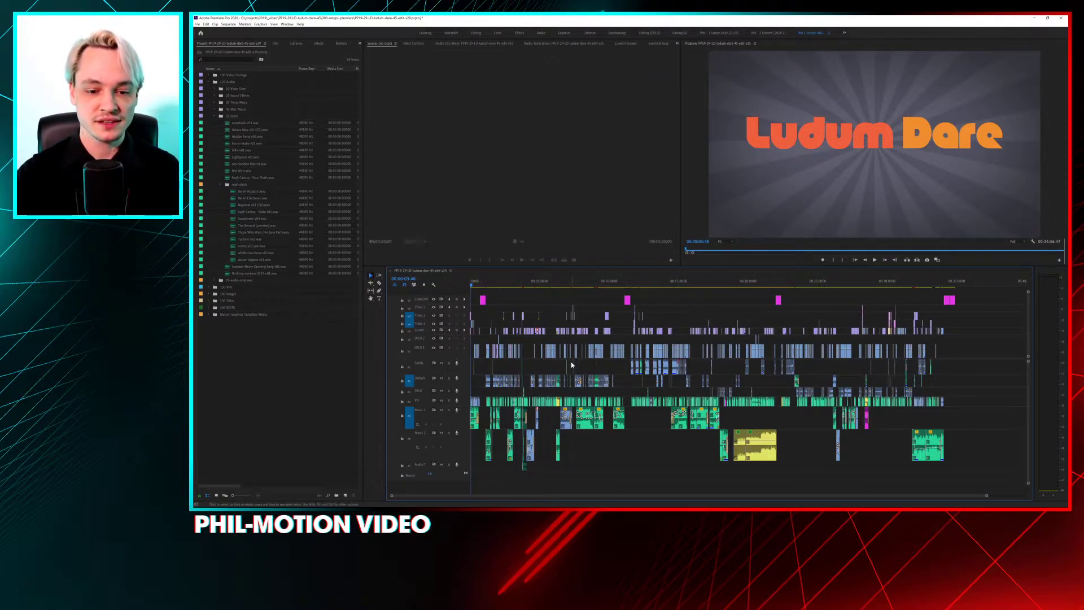
Step: Highlight all clips on the voice-over track, the clips on the music tracks, and the empty gaps between music clips
{"action": "left_click_drag", "start_coordinate": [952, 408], "coordinate": [472, 402]}
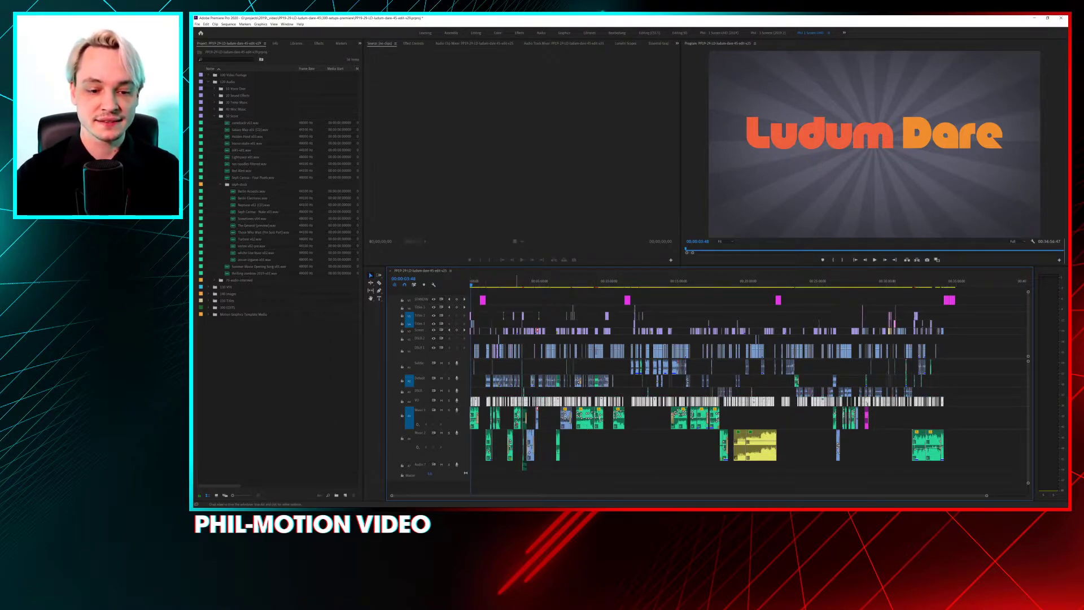
{"action": "left_click_drag", "start_coordinate": [956, 419], "coordinate": [460, 467]}
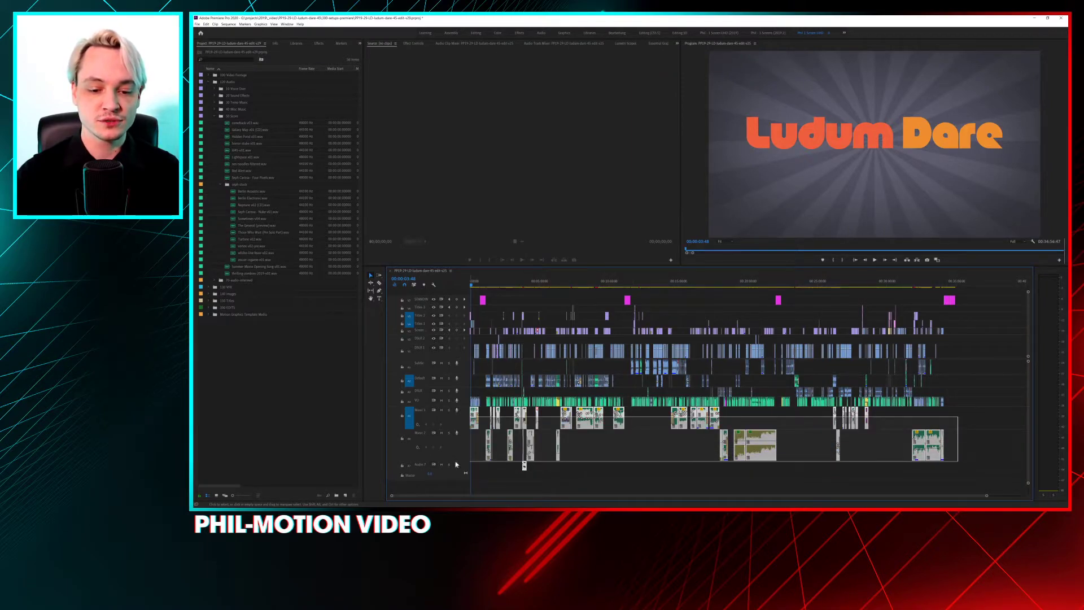
{"action": "left_click", "coordinate": [622, 452]}
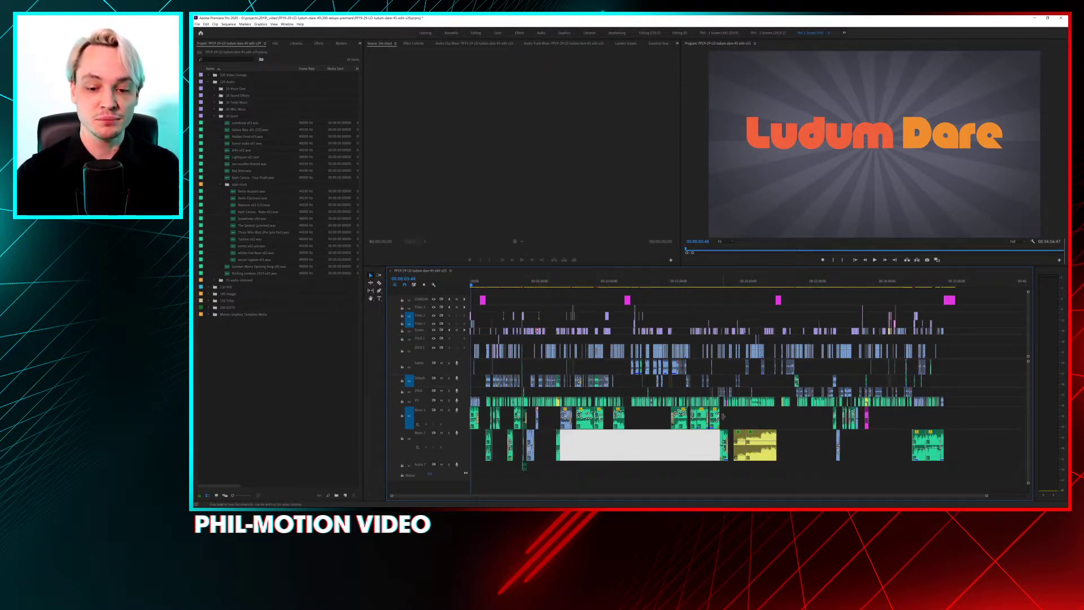
{"action": "left_click", "coordinate": [744, 414]}
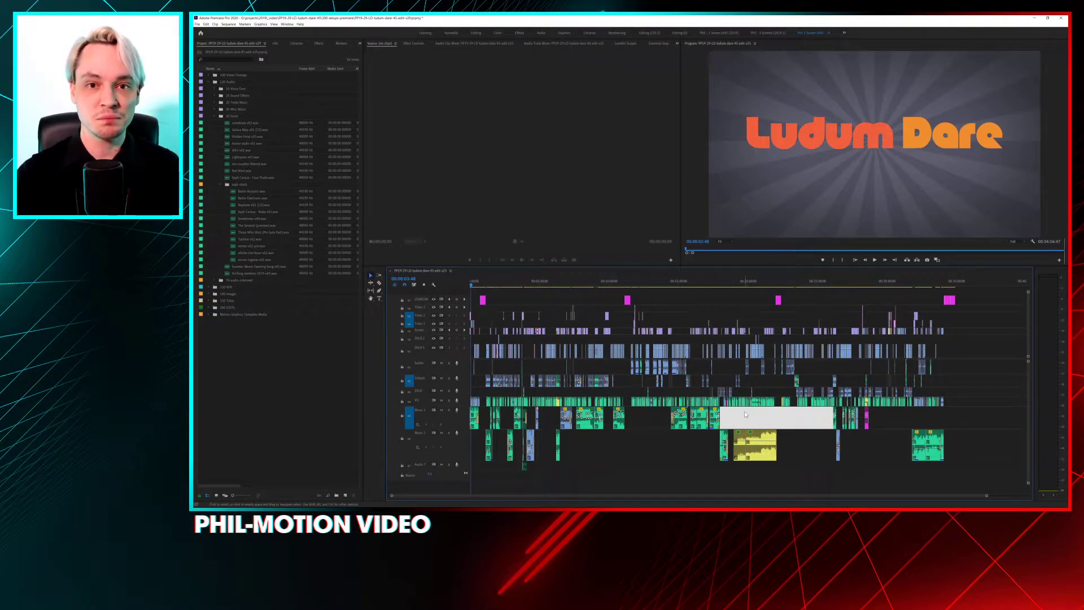
Step: Highlight the magenta stand-in clips on the uppermost video track and the gap between the first two, and clear the selection
{"action": "left_click", "coordinate": [969, 300]}
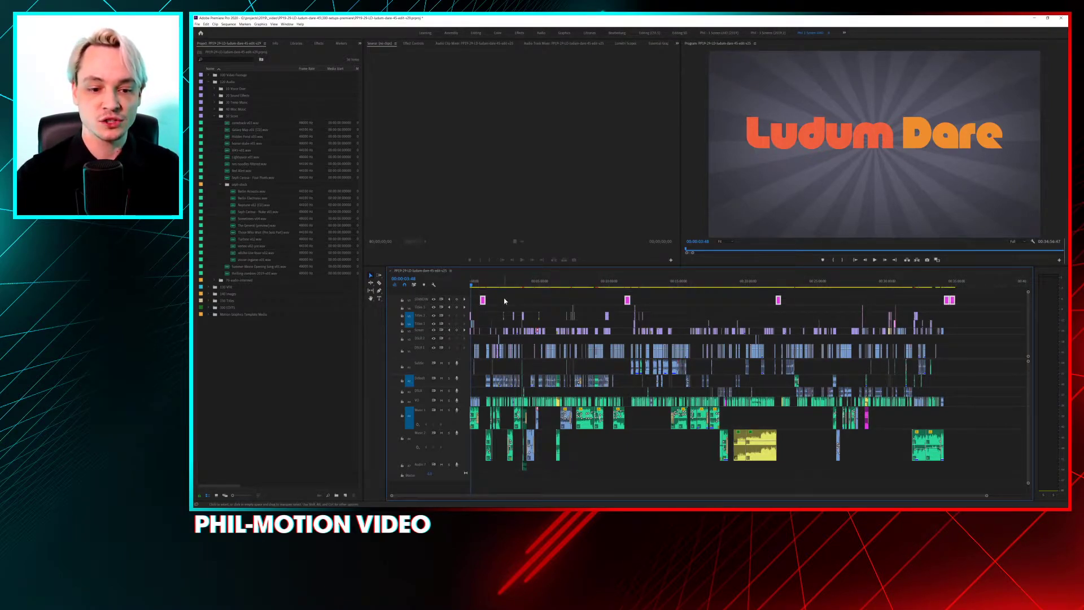
{"action": "left_click", "coordinate": [504, 300]}
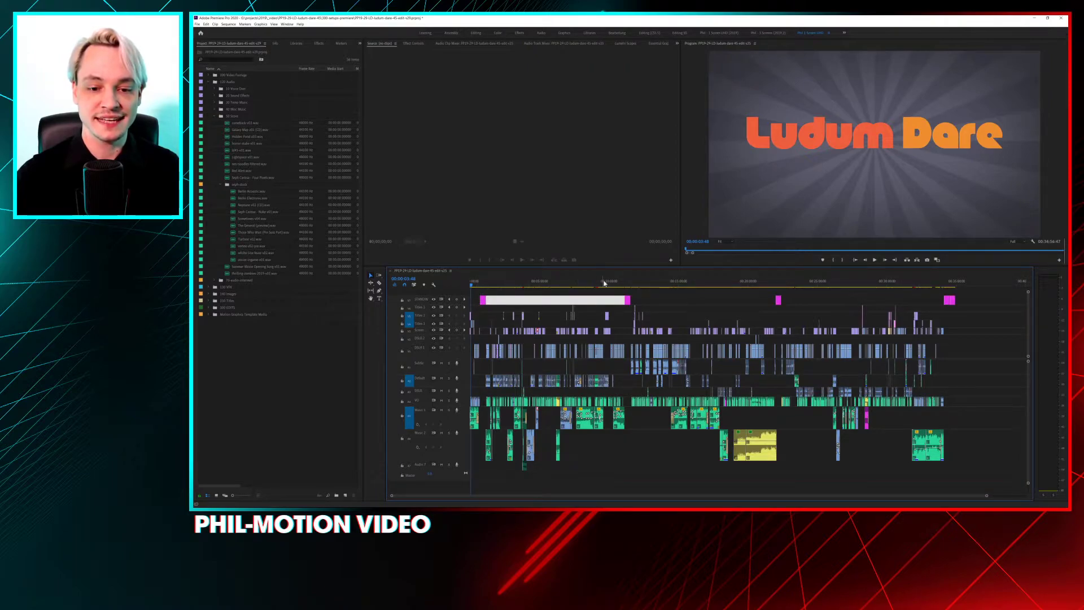
{"action": "left_click", "coordinate": [586, 291]}
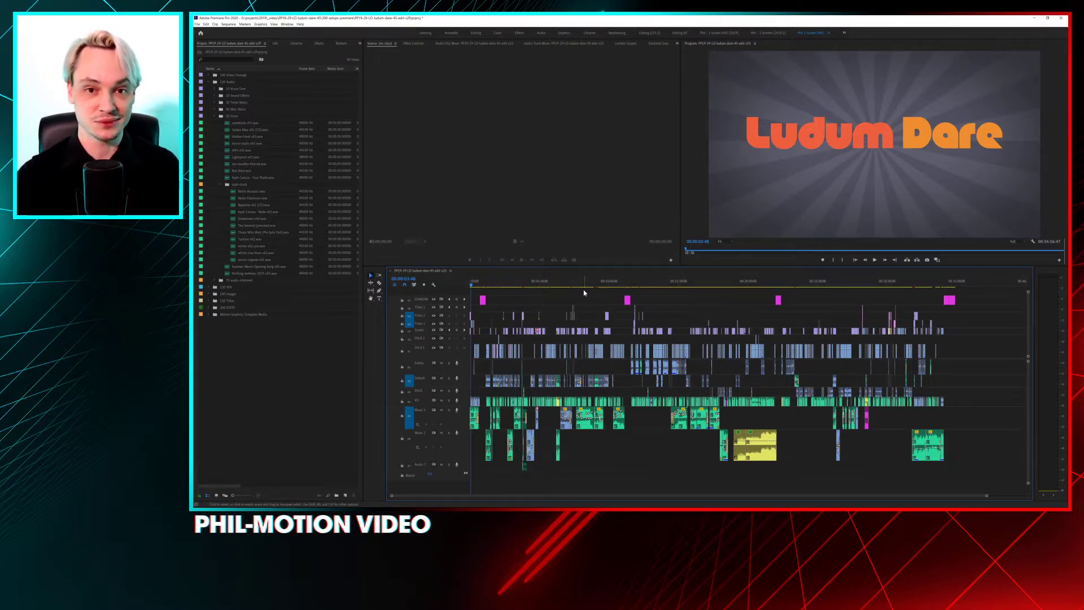
Step: Review the sequence at several points, from just after the second magenta stand-in back through the intro stand-in to the sequence start
{"action": "left_click", "coordinate": [634, 284]}
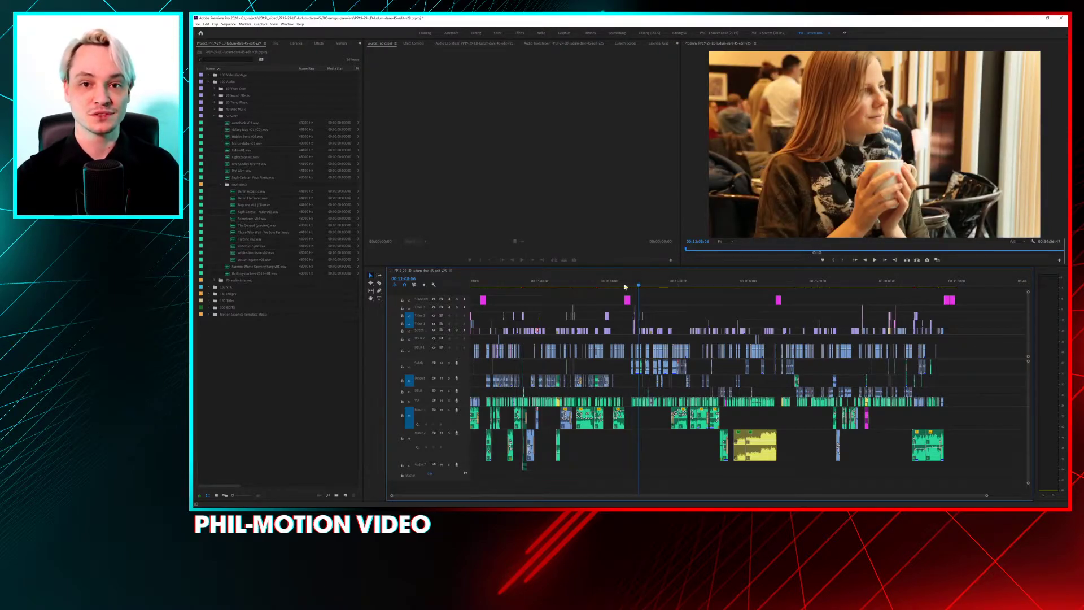
{"action": "left_click", "coordinate": [586, 284]}
{"action": "left_click", "coordinate": [550, 283]}
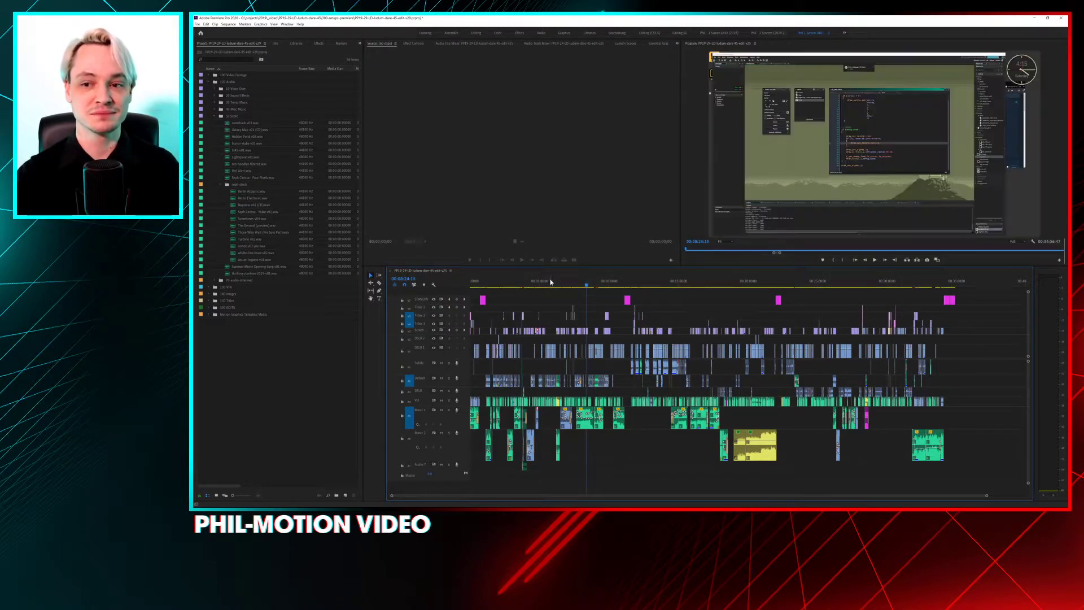
{"action": "left_click", "coordinate": [525, 282]}
{"action": "left_click", "coordinate": [499, 283]}
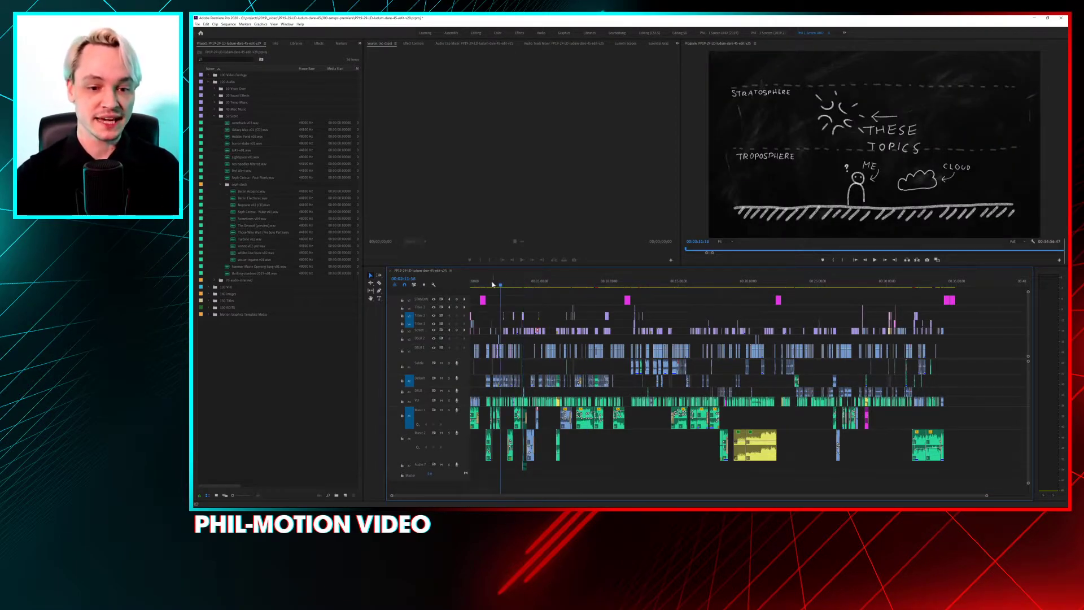
{"action": "left_click", "coordinate": [484, 285]}
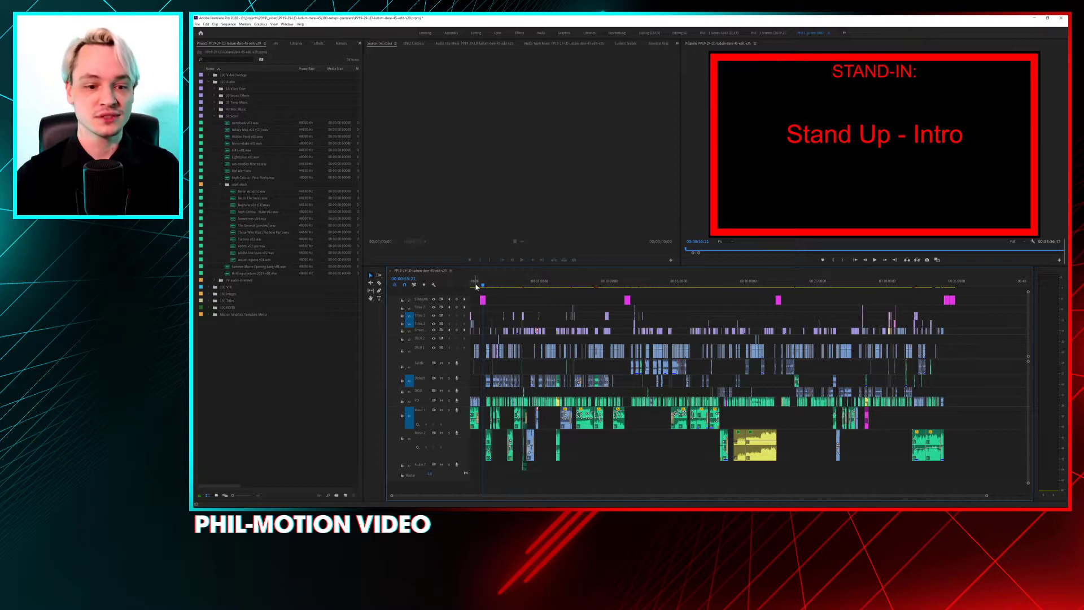
{"action": "left_click", "coordinate": [475, 284]}
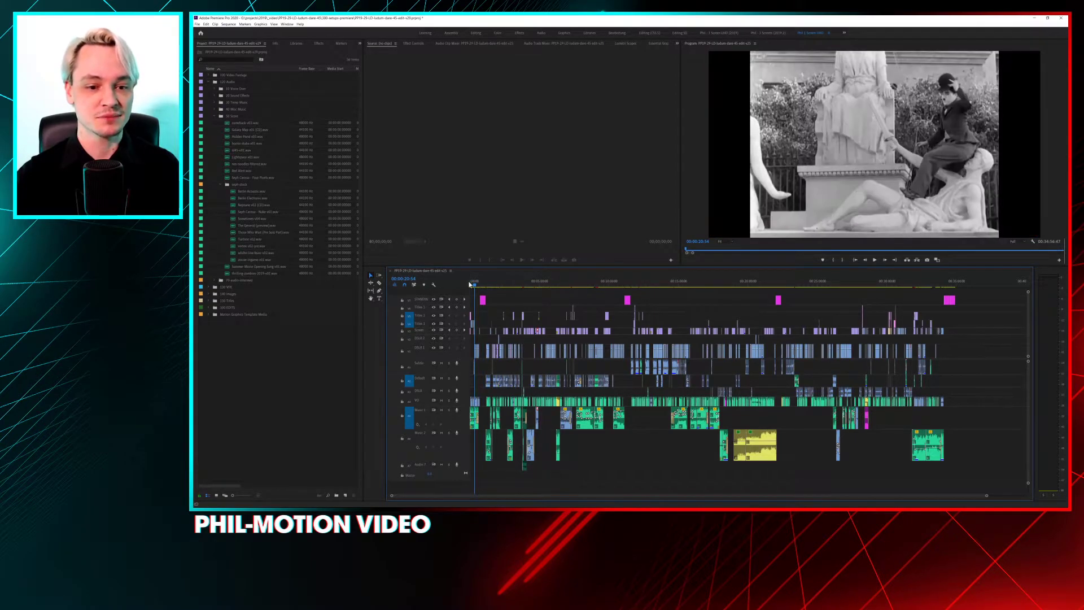
{"action": "left_click", "coordinate": [473, 284]}
{"action": "left_click", "coordinate": [471, 284]}
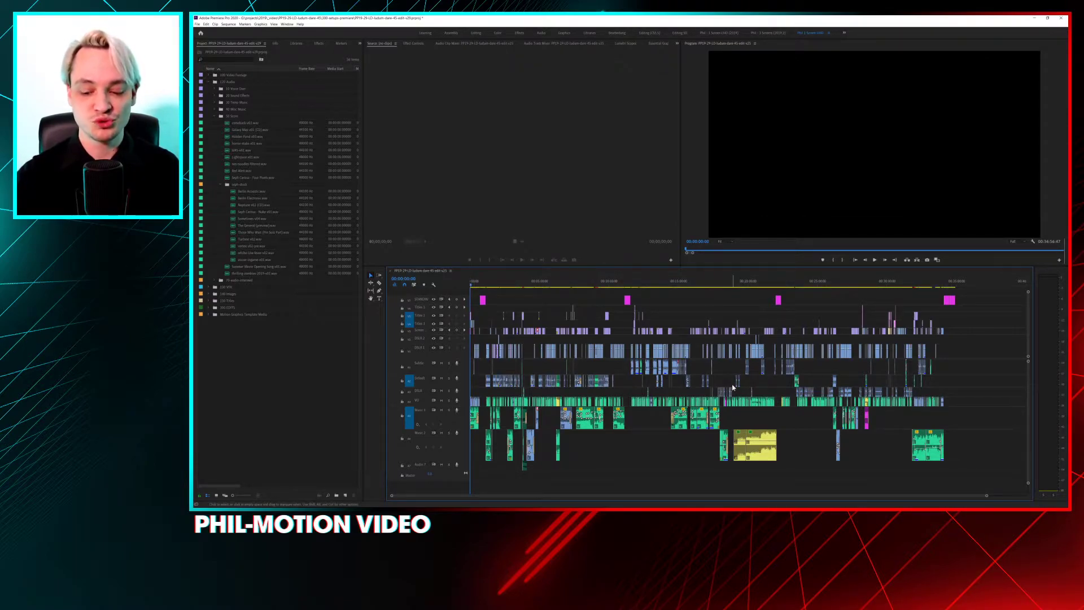
{"action": "key", "text": "XF86AudioRaiseVolume"}
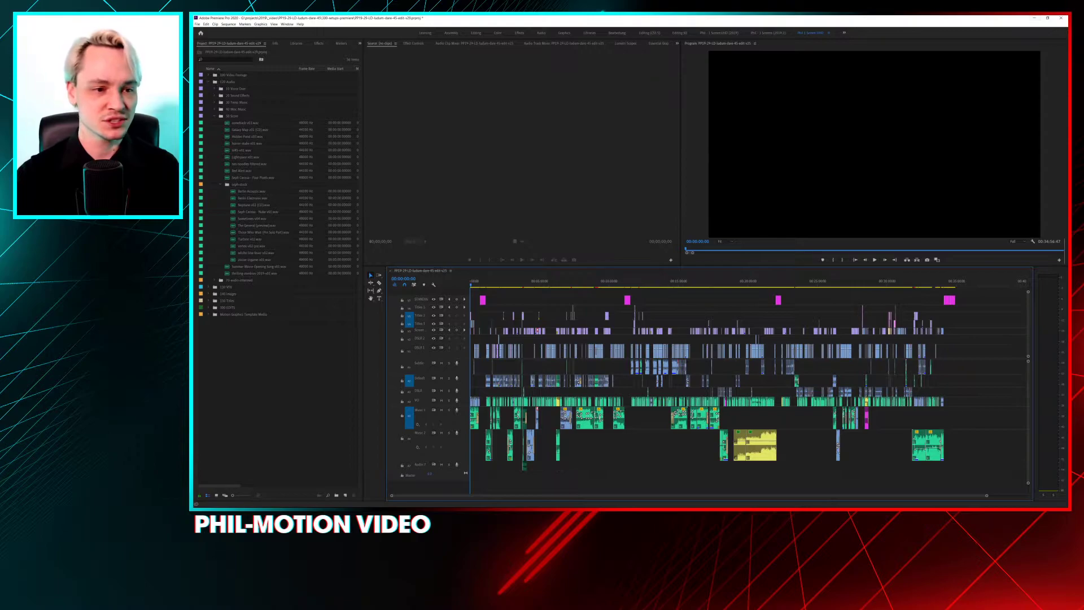
Step: Expand the bin below the audio bin, load its Unity and CCleaner clip into the Source Monitor and enlarge the viewer
{"action": "left_click", "coordinate": [208, 286]}
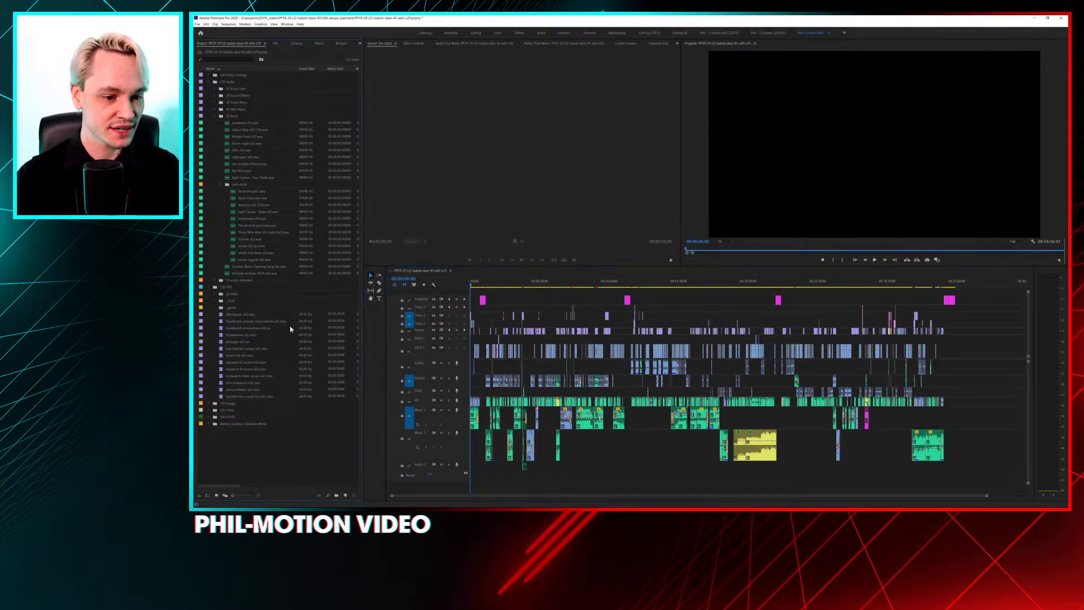
{"action": "double_click", "coordinate": [255, 389]}
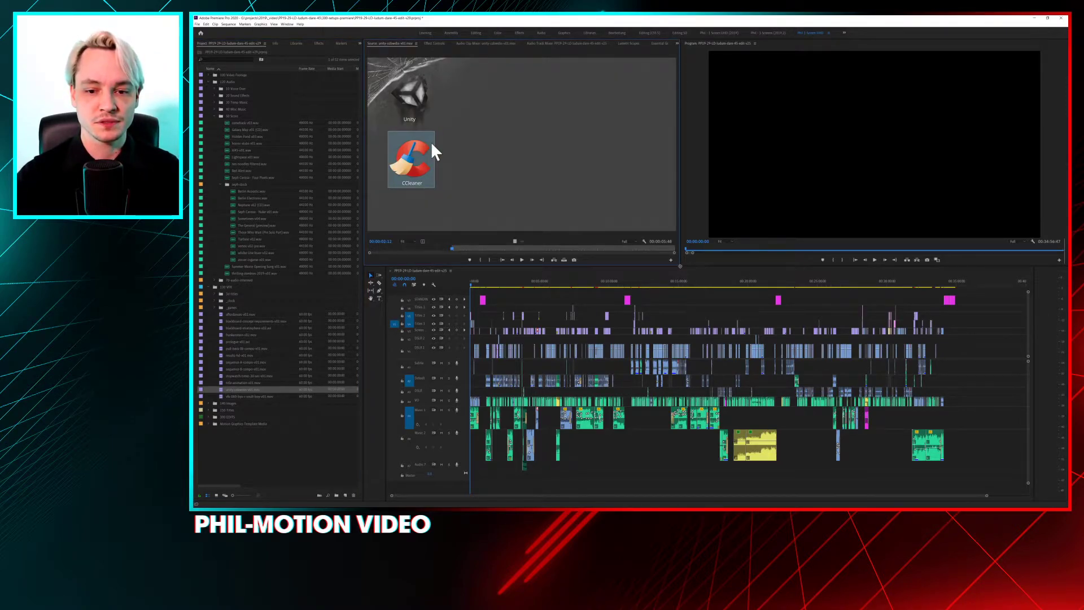
{"action": "left_click_drag", "start_coordinate": [679, 265], "coordinate": [964, 400]}
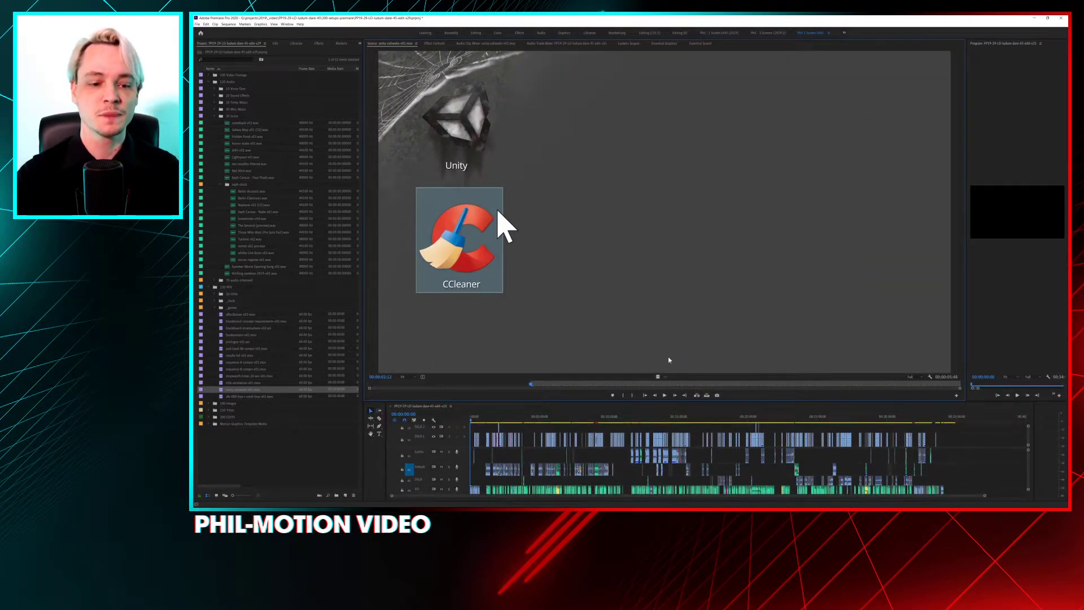
Step: Play the Unity and CCleaner clip from its start and scrub through the broom cleaning animation
{"action": "left_click_drag", "start_coordinate": [475, 384], "coordinate": [356, 385]}
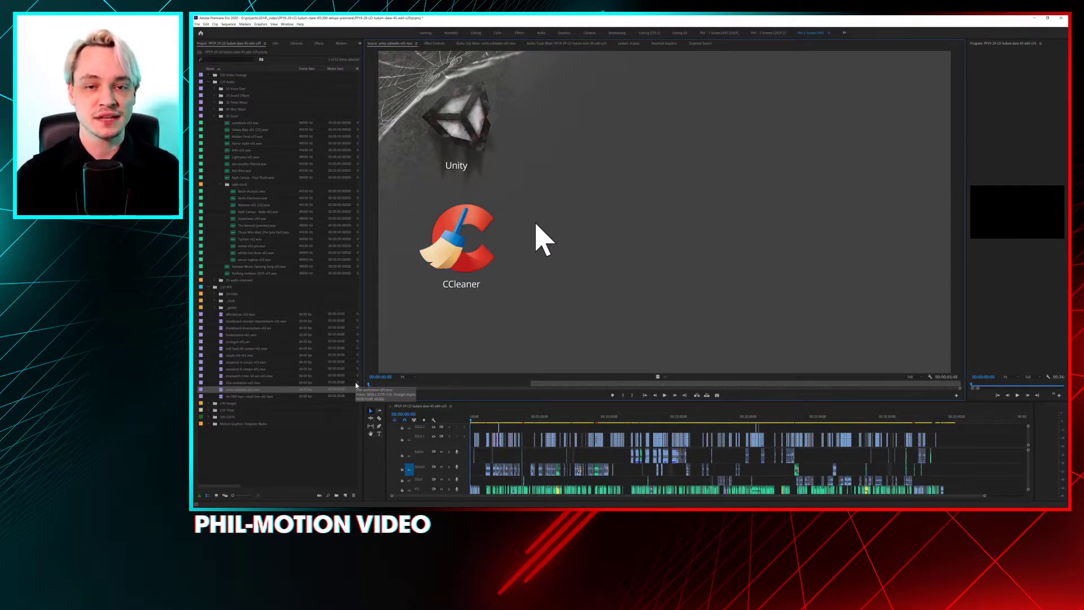
{"action": "key", "text": "space"}
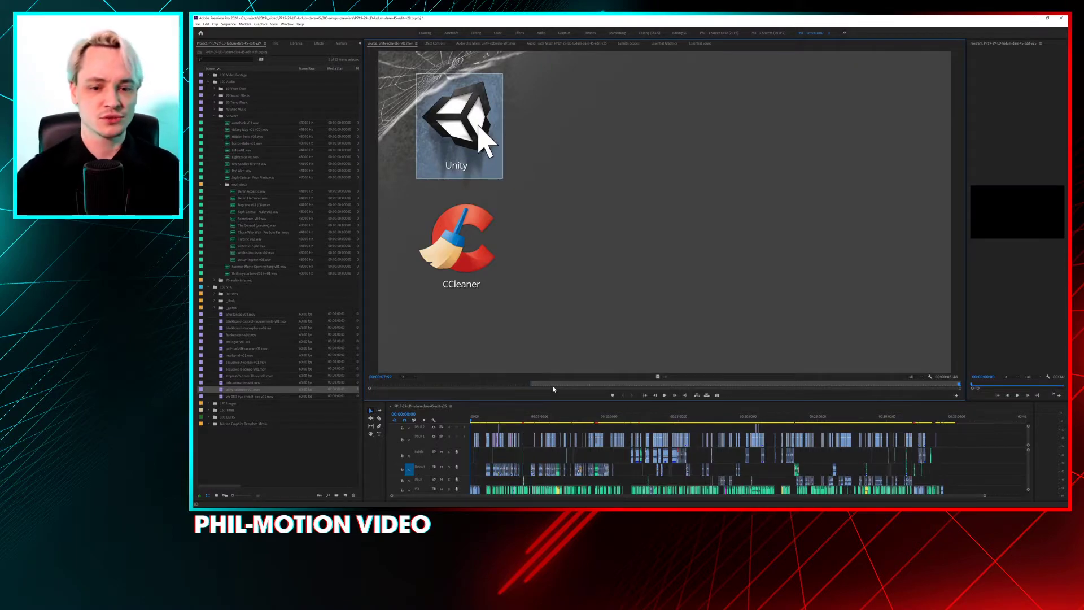
{"action": "left_click_drag", "start_coordinate": [615, 382], "coordinate": [544, 402]}
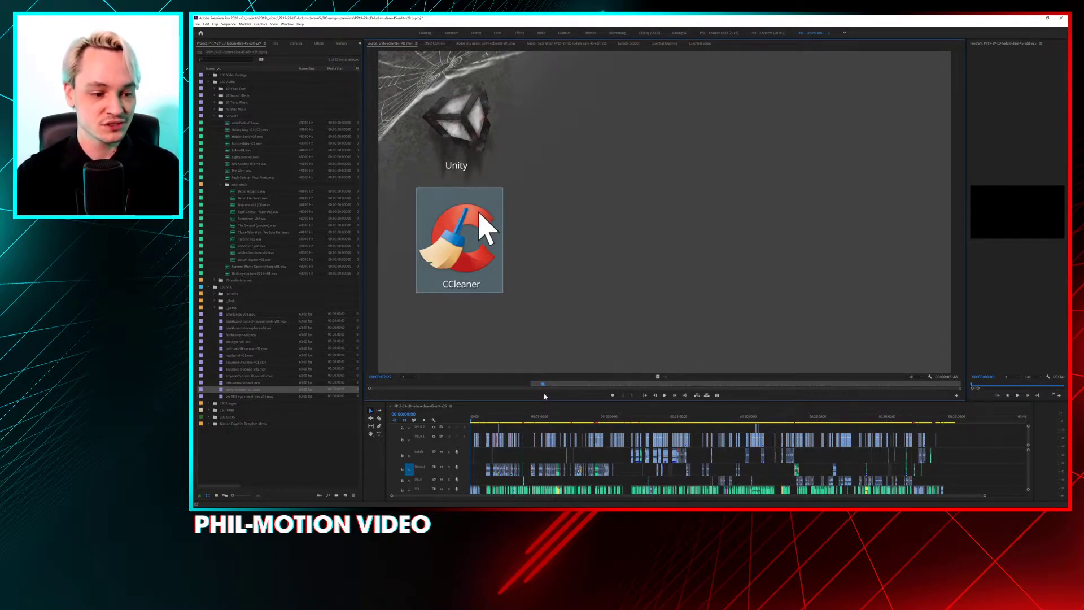
{"action": "left_click_drag", "start_coordinate": [543, 385], "coordinate": [668, 380]}
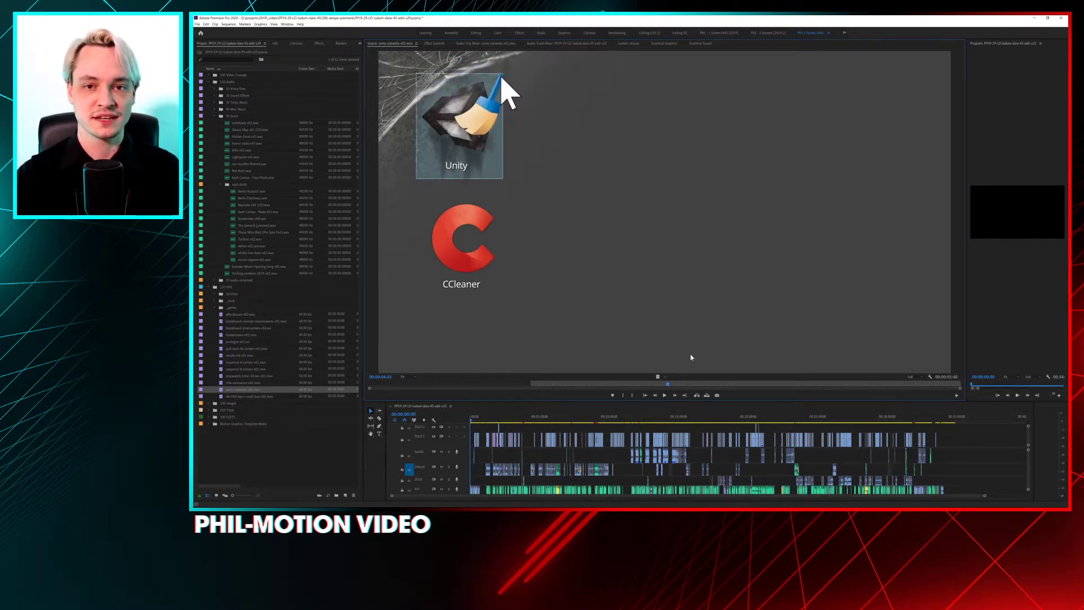
{"action": "left_click_drag", "start_coordinate": [664, 384], "coordinate": [742, 383]}
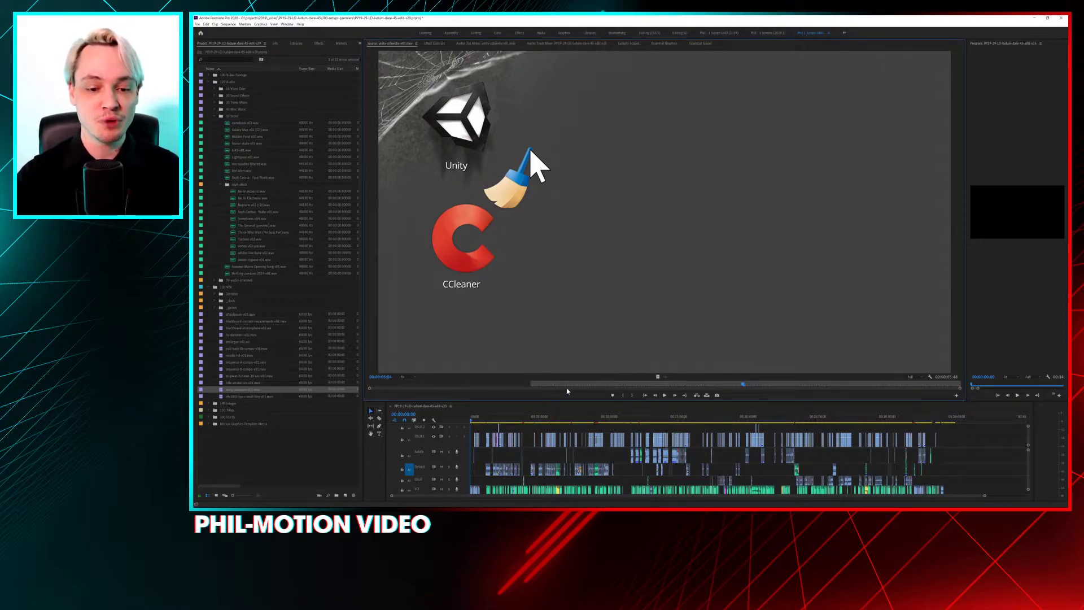
{"action": "left_click", "coordinate": [527, 386]}
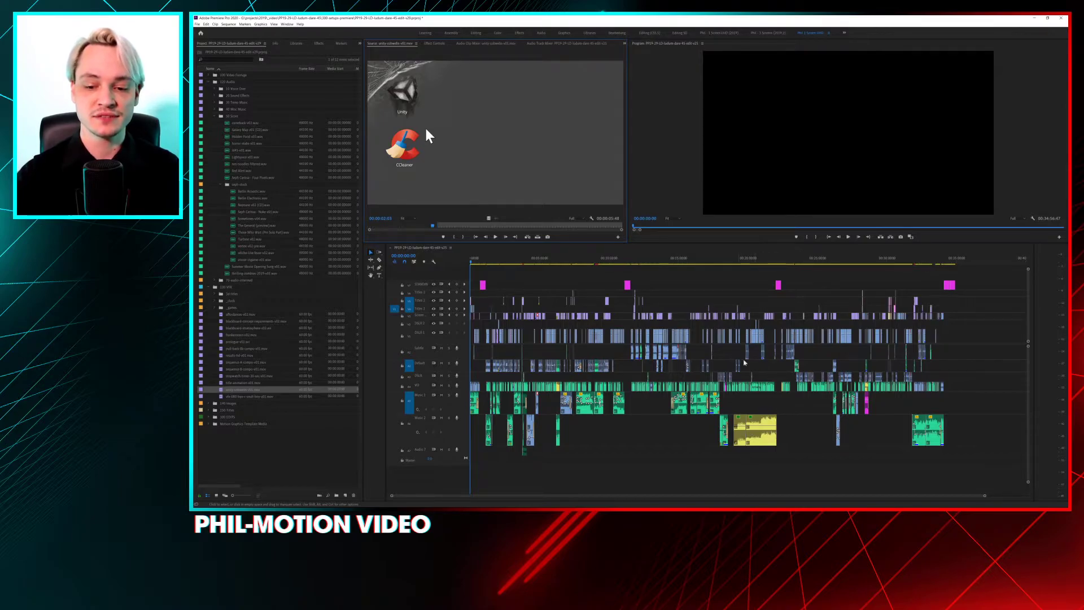
Step: Highlight the yellow music clips on the lower music track and clear the selection
{"action": "left_click", "coordinate": [762, 436]}
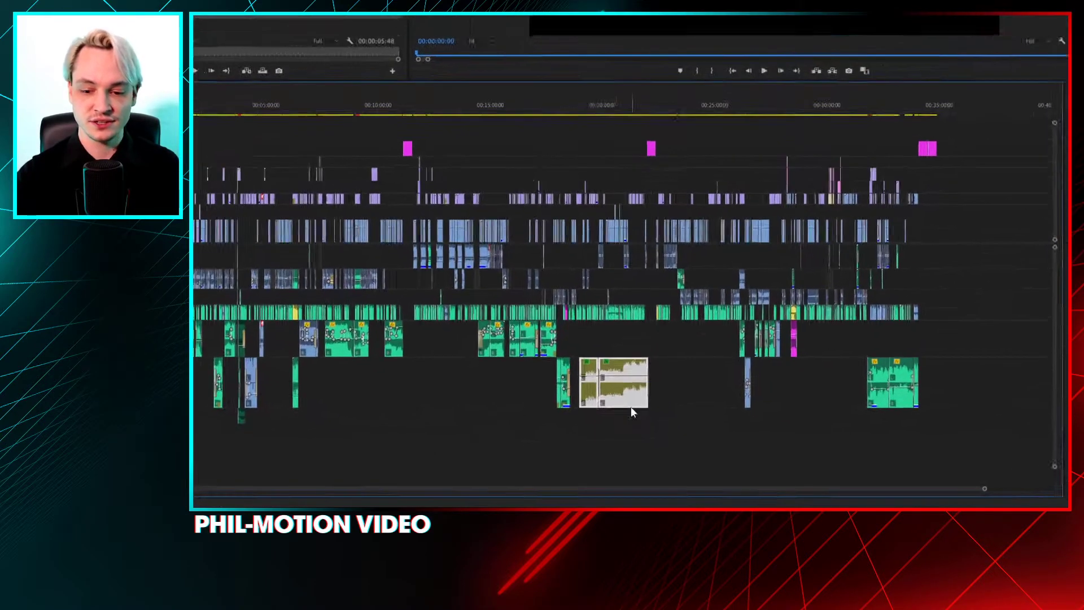
{"action": "left_click_drag", "start_coordinate": [632, 241], "coordinate": [536, 315]}
{"action": "left_click_drag", "start_coordinate": [618, 290], "coordinate": [570, 302]}
{"action": "left_click", "coordinate": [582, 312]}
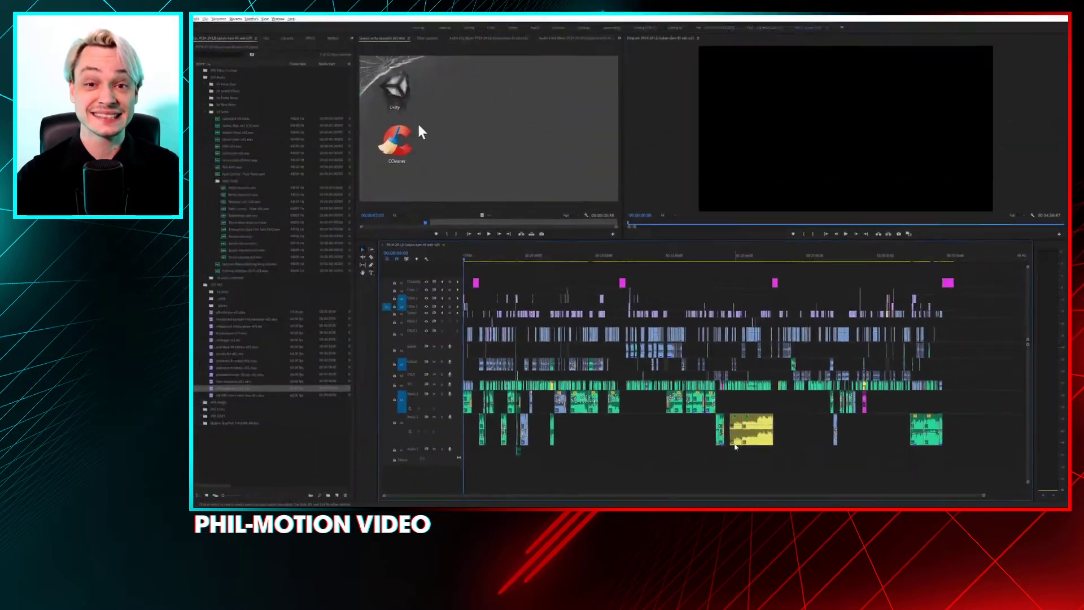
Step: Highlight the empty gaps on the two music tracks and the gap between the second and third magenta stand-ins
{"action": "left_click", "coordinate": [811, 425]}
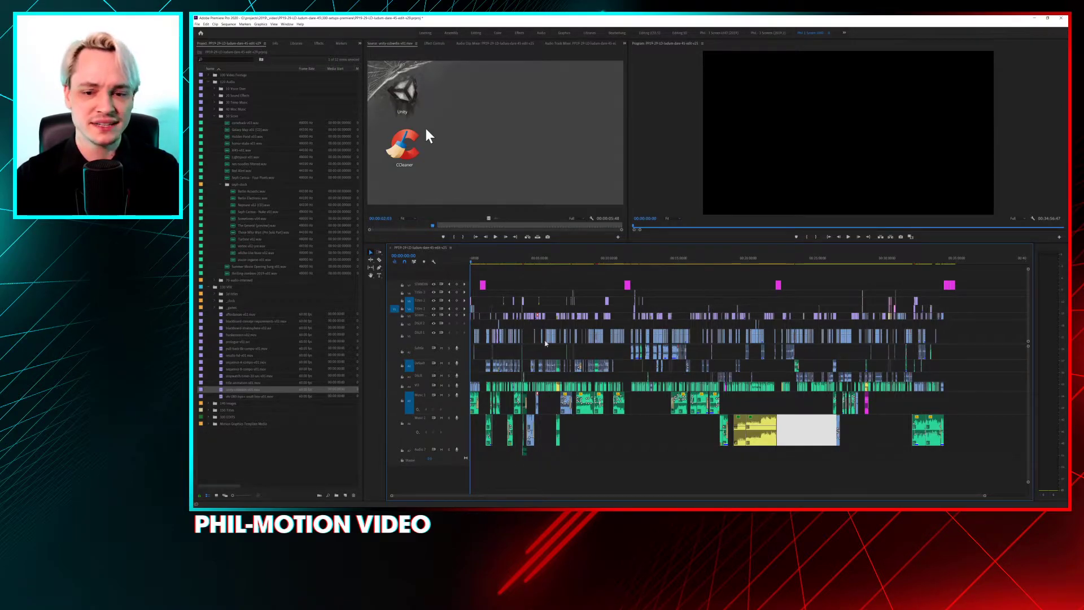
{"action": "left_click", "coordinate": [653, 424]}
{"action": "left_click", "coordinate": [656, 406]}
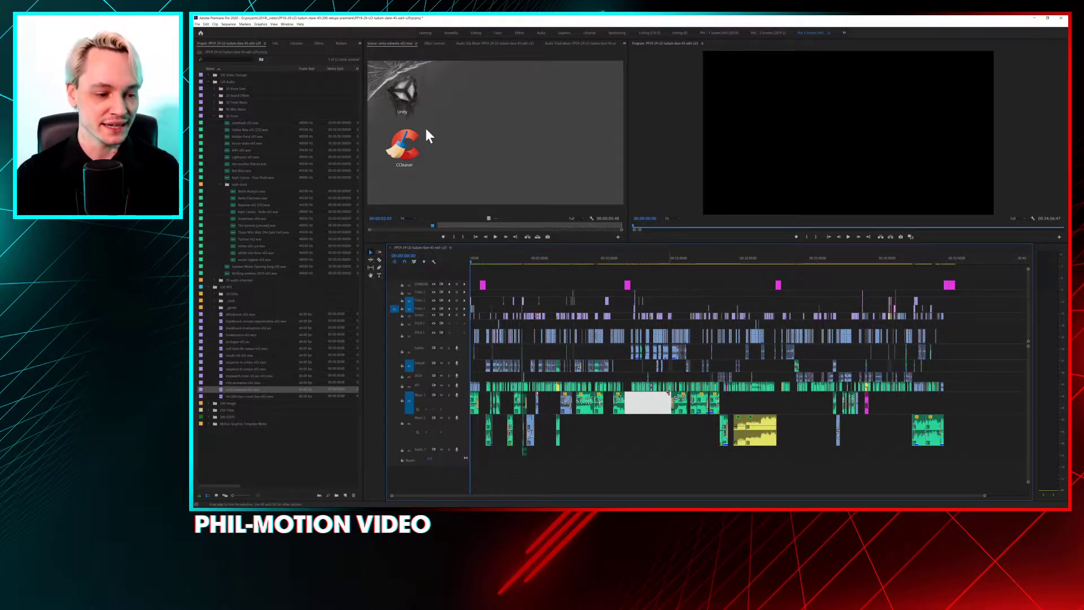
{"action": "left_click", "coordinate": [673, 288]}
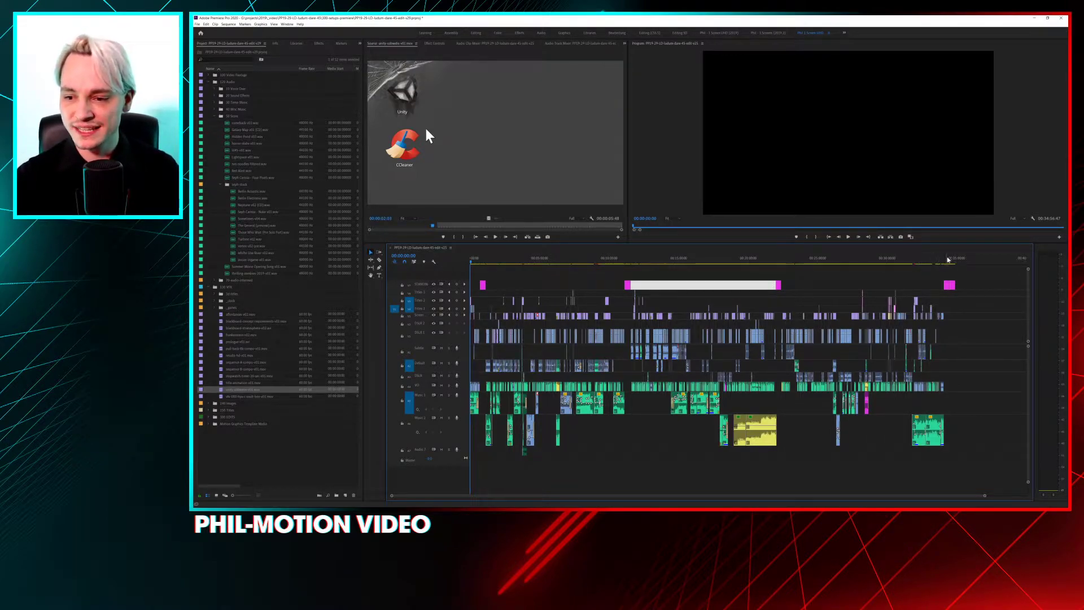
Step: Review the Credits Logo Patreon stand-in and the end of the sequence, and return the playhead to the start
{"action": "left_click_drag", "start_coordinate": [957, 257], "coordinate": [952, 261]}
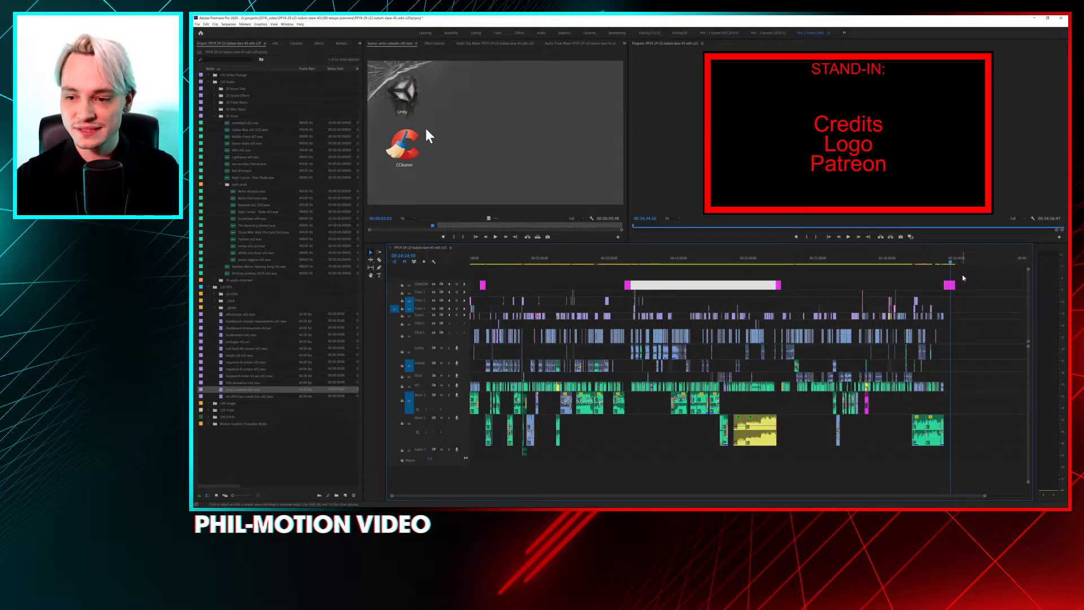
{"action": "left_click", "coordinate": [962, 278]}
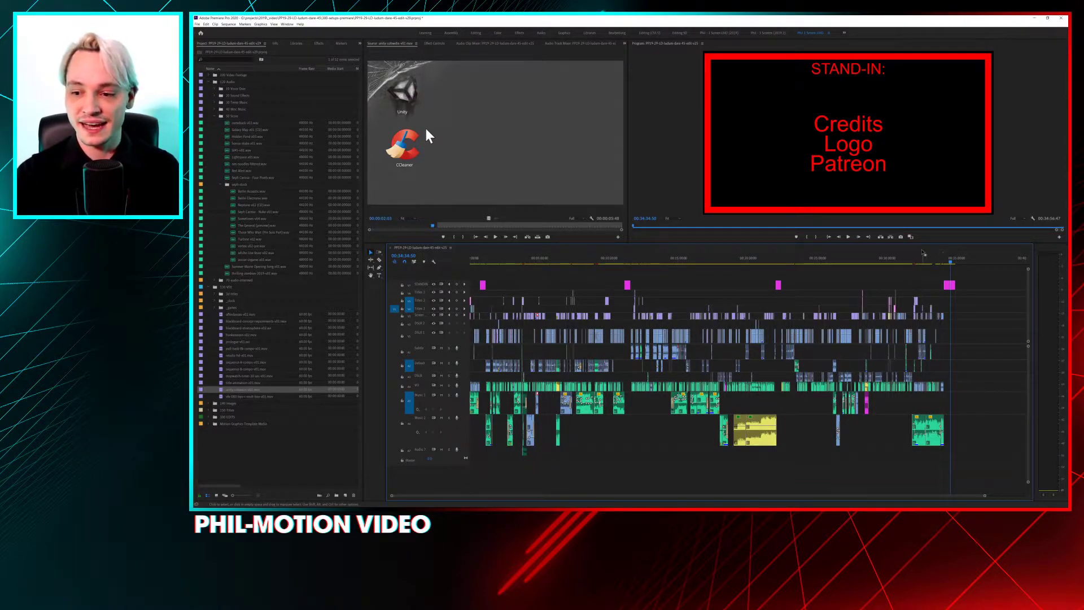
{"action": "left_click", "coordinate": [960, 263]}
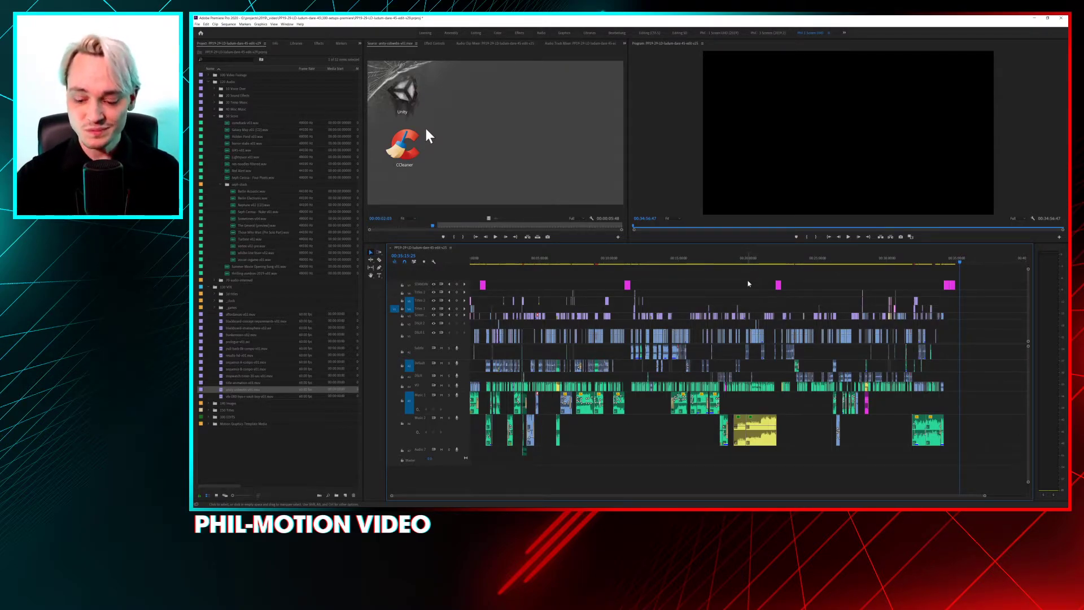
{"action": "key", "text": "Home"}
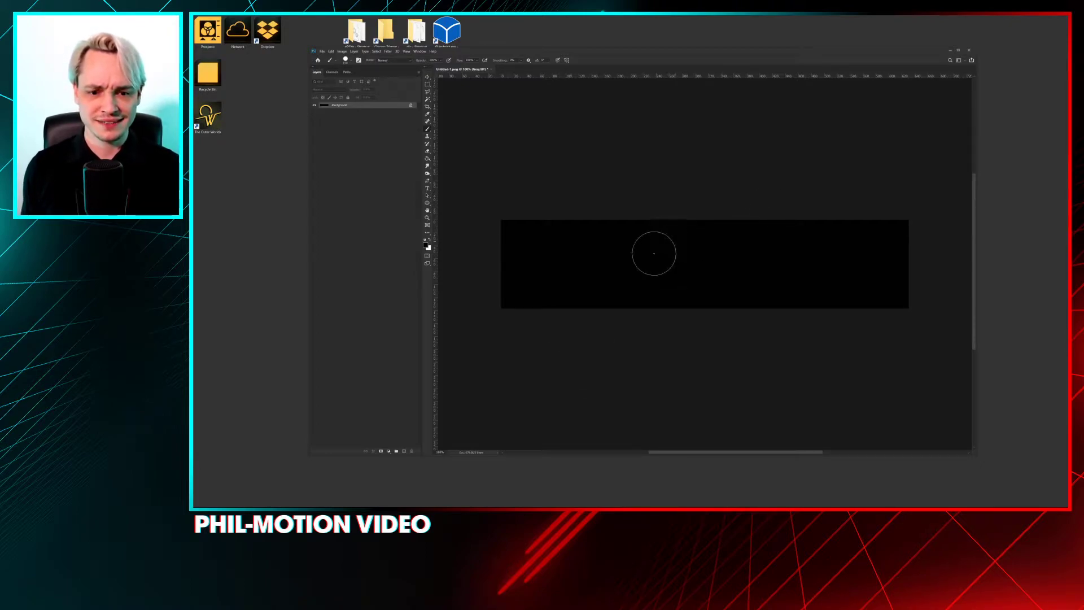
Step: In Photoshop, set white as the foreground colour and paint several large hard-edged blobs on the black canvas
{"action": "key", "text": "x"}
{"action": "left_click_drag", "start_coordinate": [627, 243], "coordinate": [683, 264]}
{"action": "left_click_drag", "start_coordinate": [757, 239], "coordinate": [774, 253]}
{"action": "left_click", "coordinate": [828, 258]}
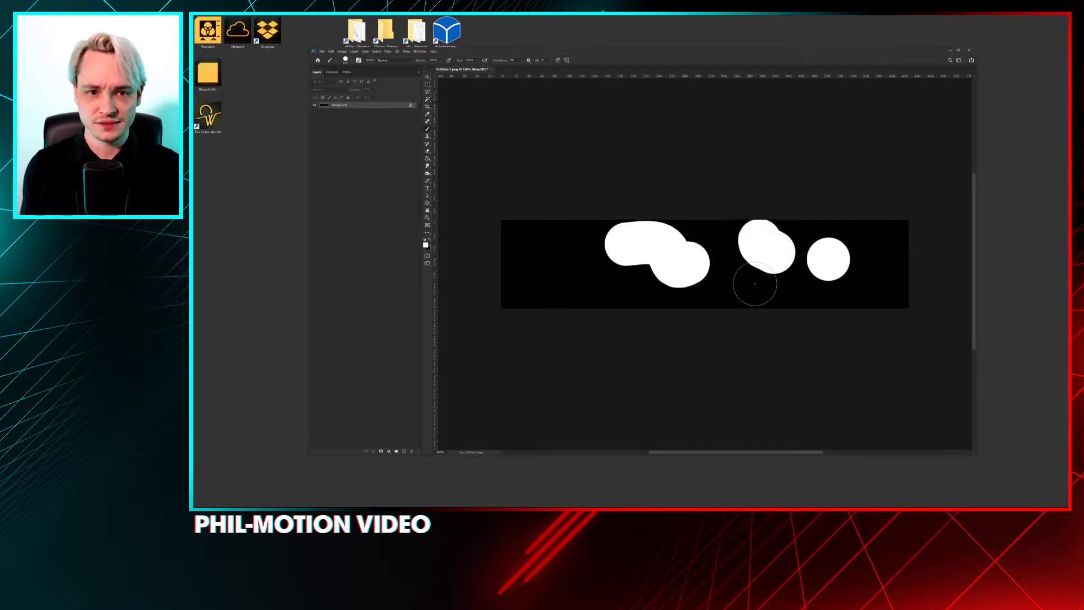
Step: Choose a smaller soft brush, paint a wavy white stroke beside the large blobs, and close the document without saving
{"action": "right_click", "coordinate": [566, 253]}
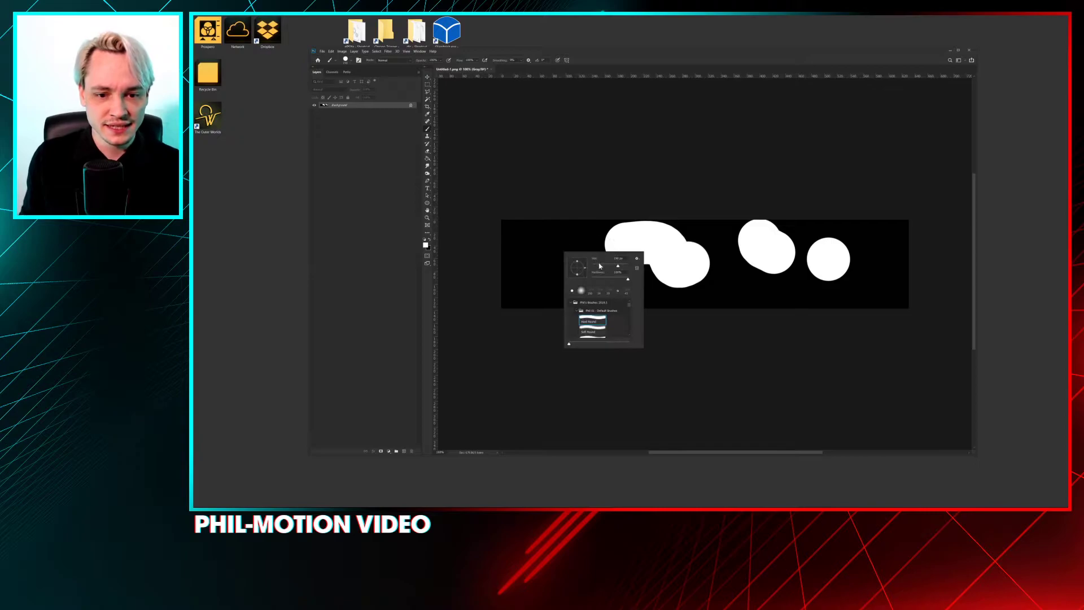
{"action": "left_click_drag", "start_coordinate": [521, 233], "coordinate": [650, 267]}
{"action": "key", "text": "ctrl+w"}
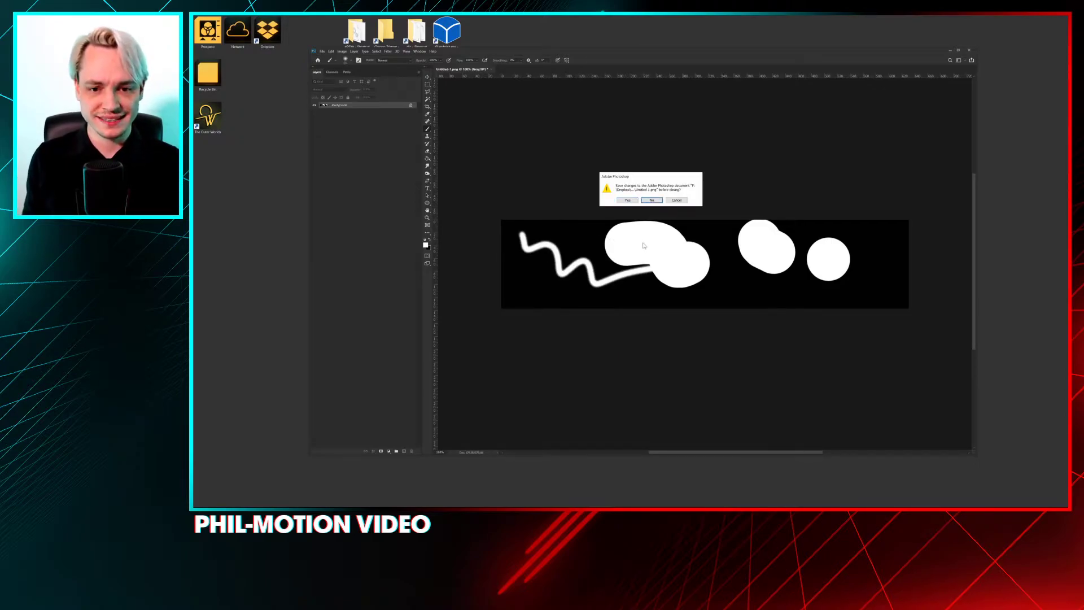
{"action": "key", "text": "n"}
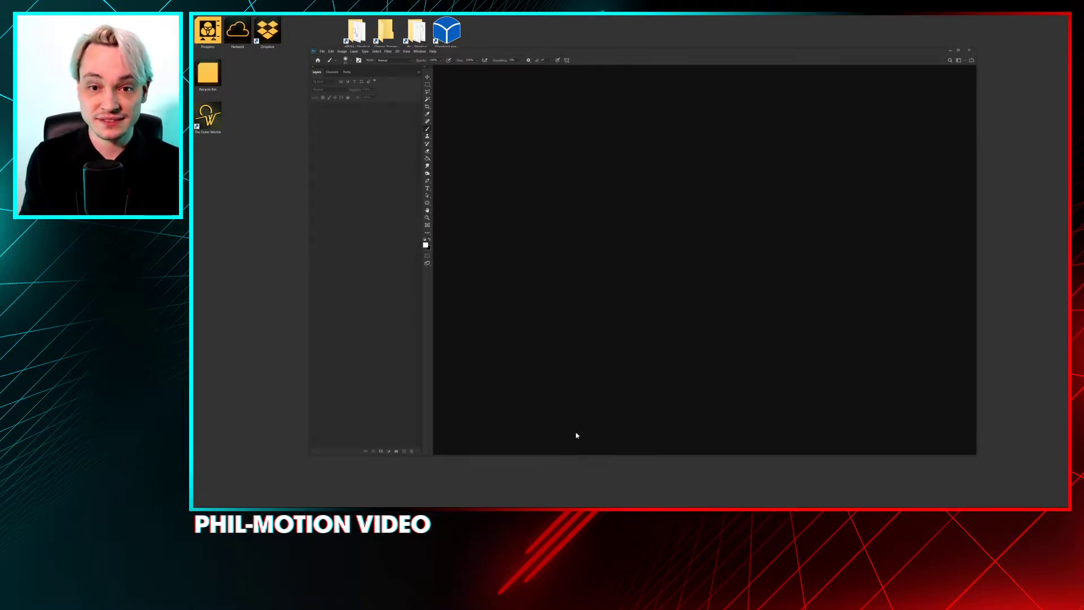
{"action": "key", "text": "ctrl+q"}
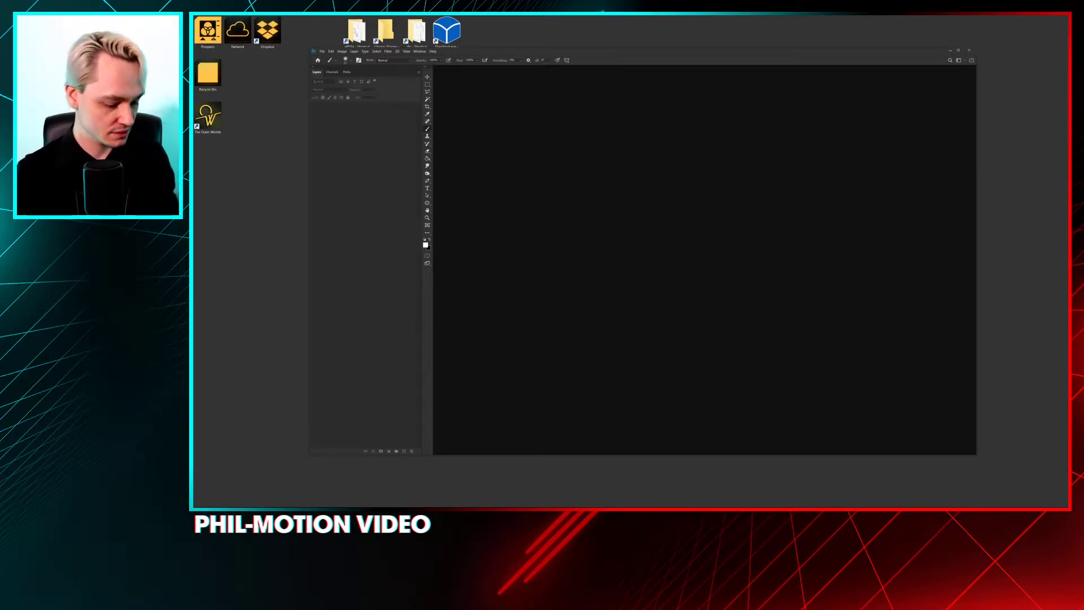
Step: Hide the interface panels and create a new document with a wide white canvas
{"action": "key", "text": "Tab"}
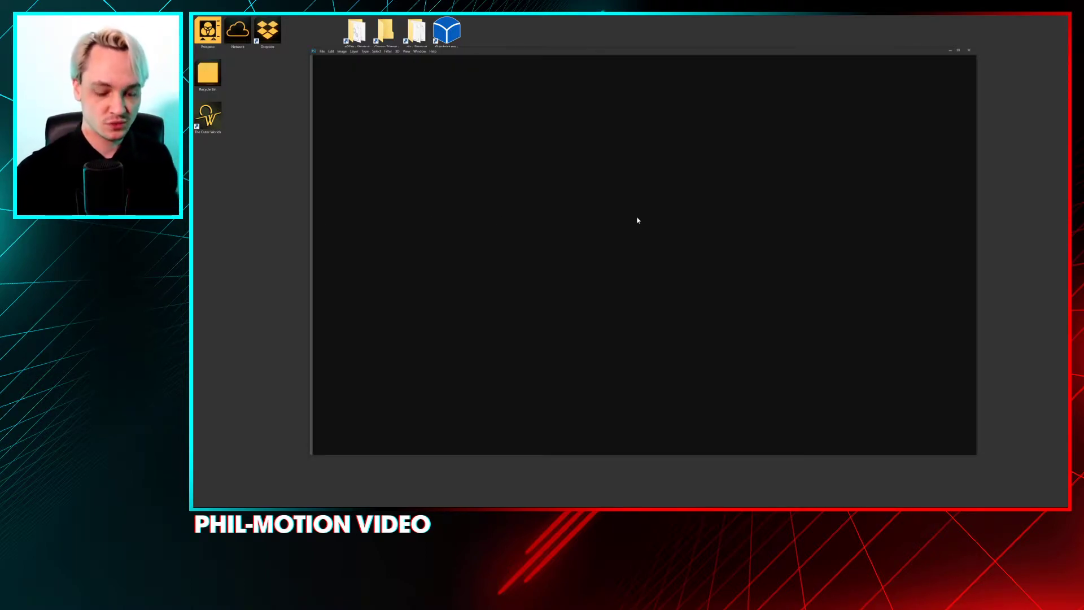
{"action": "key", "text": "ctrl+n"}
{"action": "key", "text": "Escape"}
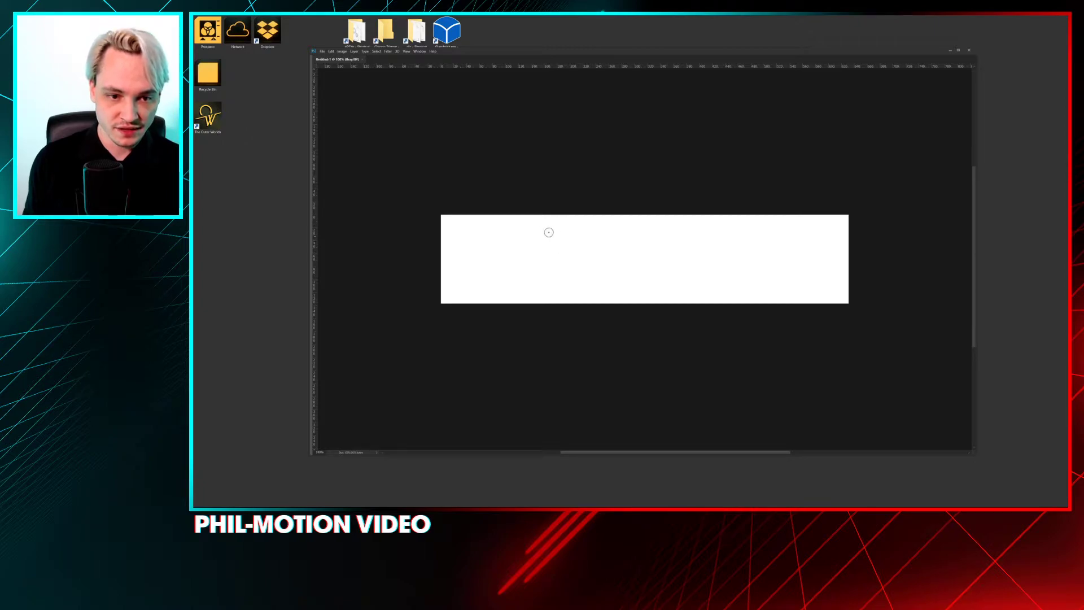
Step: Paint scattered short black strokes and dots across the white canvas, and close the document without saving
{"action": "mouse_move", "coordinate": [524, 237]}
{"action": "left_mouse_down"}
{"action": "mouse_move", "coordinate": [526, 248]}
{"action": "mouse_move", "coordinate": [645, 257]}
{"action": "left_mouse_up"}
{"action": "mouse_move", "coordinate": [717, 247]}
{"action": "left_mouse_down"}
{"action": "mouse_move", "coordinate": [733, 249]}
{"action": "mouse_move", "coordinate": [652, 277]}
{"action": "left_mouse_up"}
{"action": "left_click", "coordinate": [580, 281]}
{"action": "left_click", "coordinate": [499, 286]}
{"action": "left_click", "coordinate": [444, 281]}
{"action": "left_click_drag", "start_coordinate": [565, 243], "coordinate": [580, 256]}
{"action": "left_click_drag", "start_coordinate": [751, 265], "coordinate": [765, 274]}
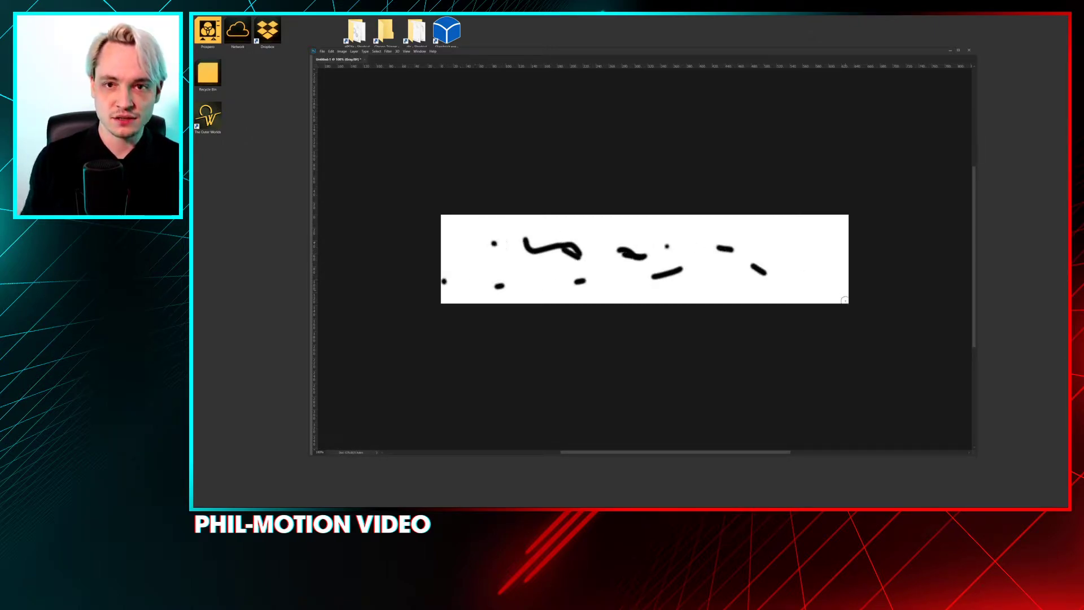
{"action": "left_click", "coordinate": [846, 295]}
{"action": "left_click_drag", "start_coordinate": [699, 263], "coordinate": [645, 275]}
{"action": "key", "text": "ctrl+w"}
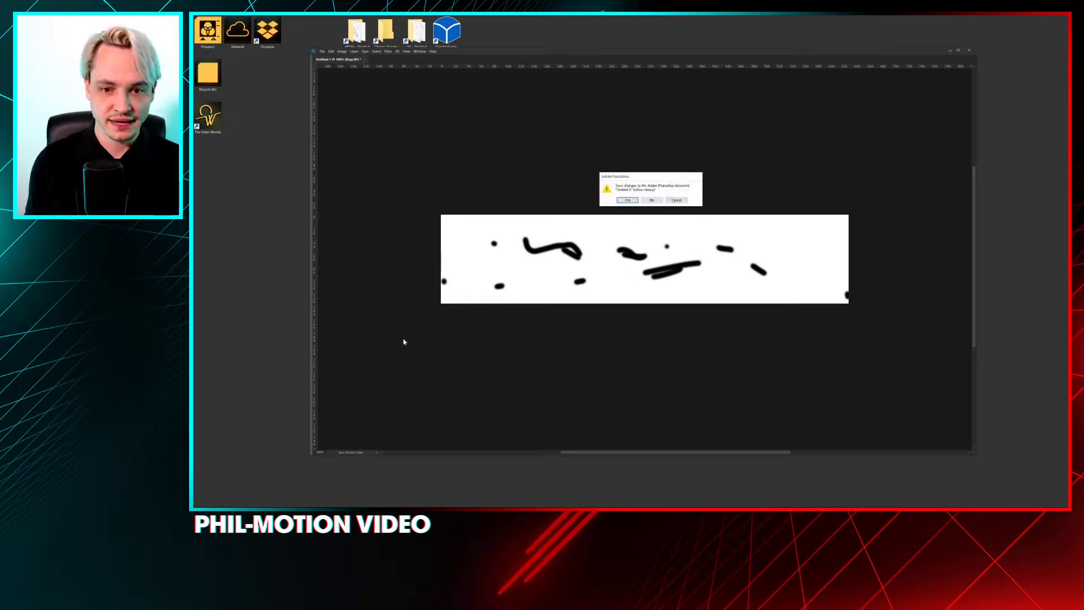
{"action": "key", "text": "n"}
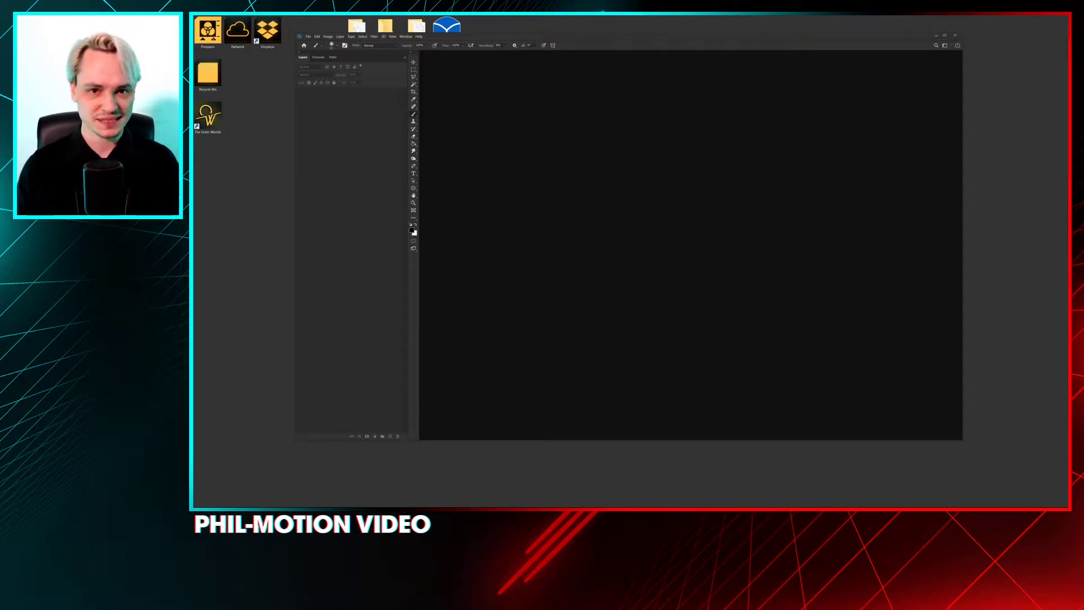
Step: Create another new document with a wide white canvas and paint several wavy and short black strokes with the soft brush
{"action": "key", "text": "ctrl+n"}
{"action": "key", "text": "Escape"}
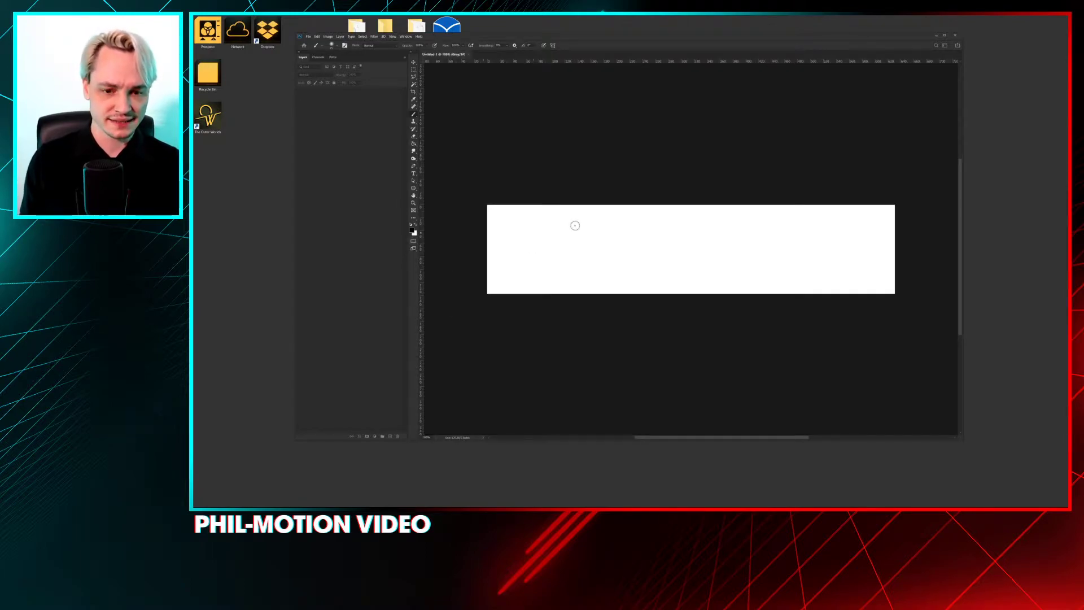
{"action": "mouse_move", "coordinate": [562, 244]}
{"action": "left_mouse_down"}
{"action": "mouse_move", "coordinate": [783, 244]}
{"action": "mouse_move", "coordinate": [607, 223]}
{"action": "left_mouse_up"}
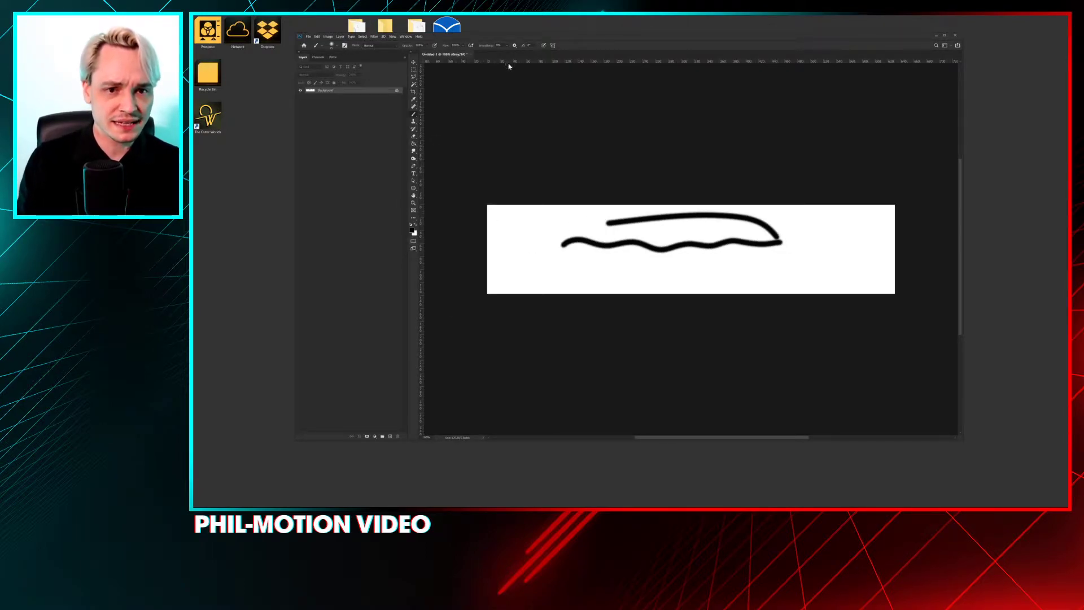
{"action": "left_click_drag", "start_coordinate": [522, 288], "coordinate": [596, 275]}
{"action": "left_click", "coordinate": [594, 263]}
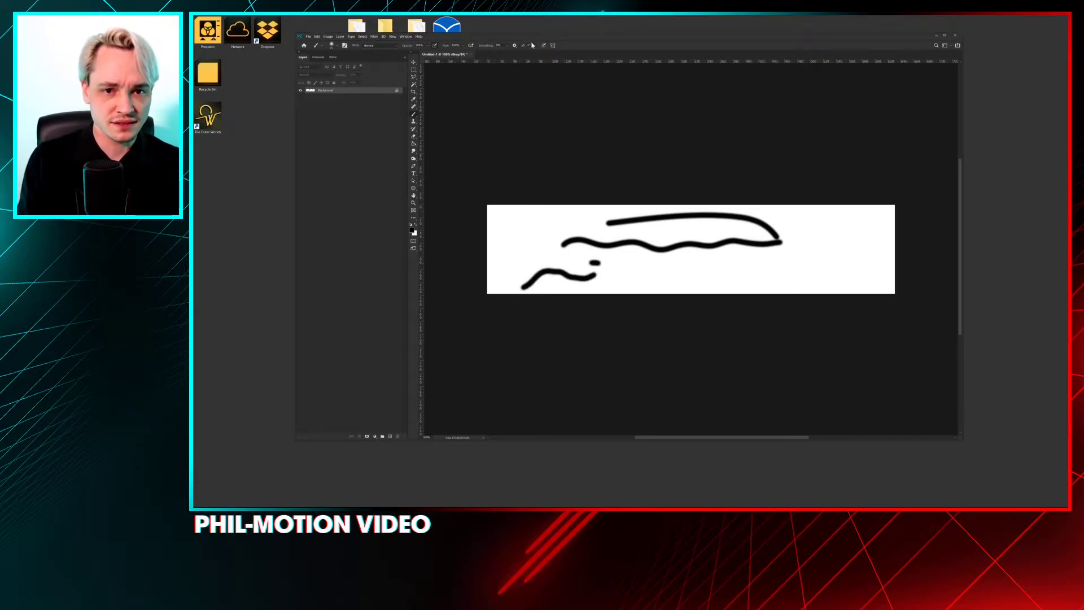
{"action": "mouse_move", "coordinate": [518, 242]}
{"action": "left_mouse_down"}
{"action": "mouse_move", "coordinate": [566, 223]}
{"action": "mouse_move", "coordinate": [555, 257]}
{"action": "left_mouse_up"}
{"action": "left_click_drag", "start_coordinate": [586, 270], "coordinate": [658, 257]}
Step: Inspect the brush picker and the tool preset options for the Brush tool, and leave them without making a change
{"action": "left_click", "coordinate": [332, 46]}
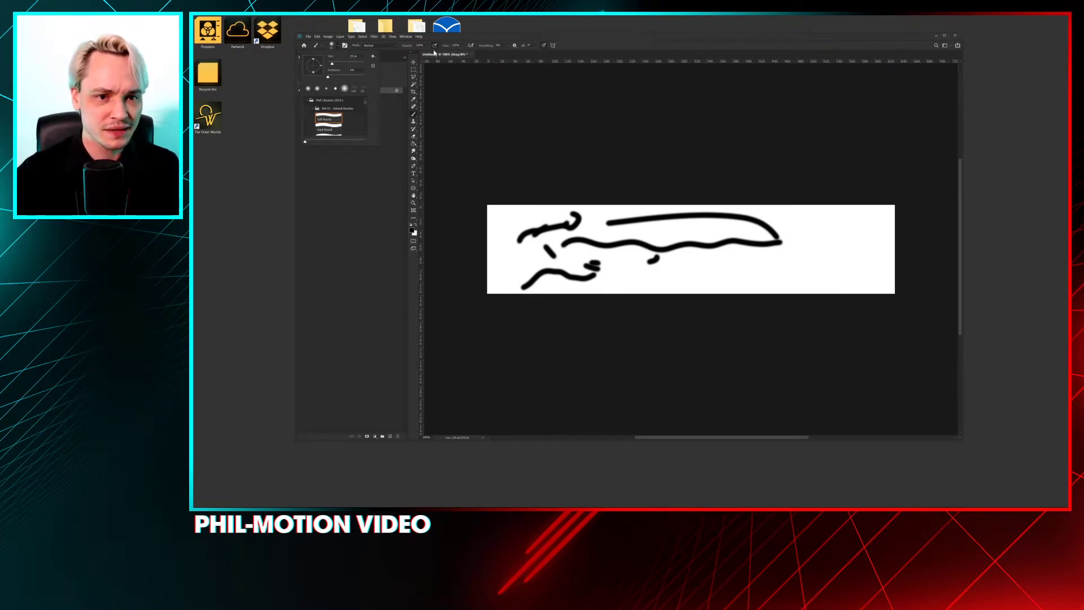
{"action": "left_click", "coordinate": [331, 48]}
{"action": "left_click", "coordinate": [318, 46]}
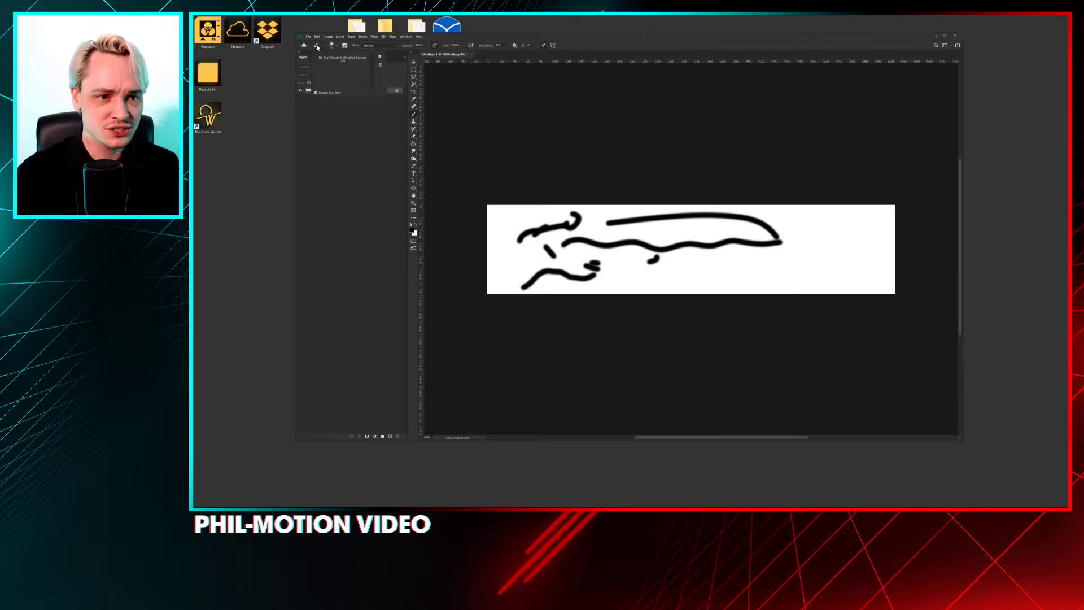
{"action": "left_click", "coordinate": [381, 58]}
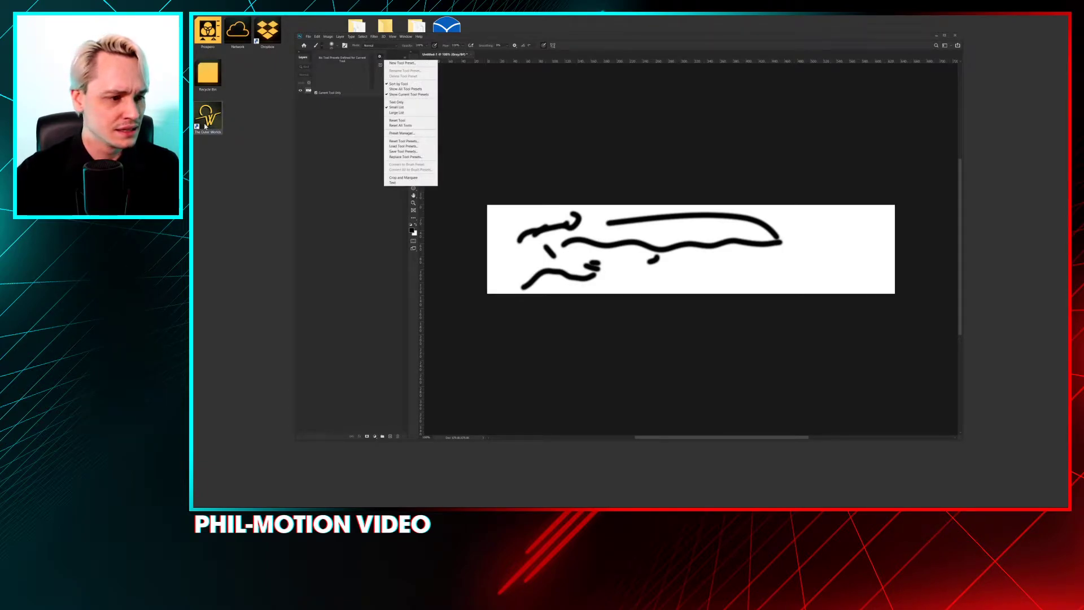
{"action": "key", "text": "Escape"}
{"action": "key", "text": "Escape"}
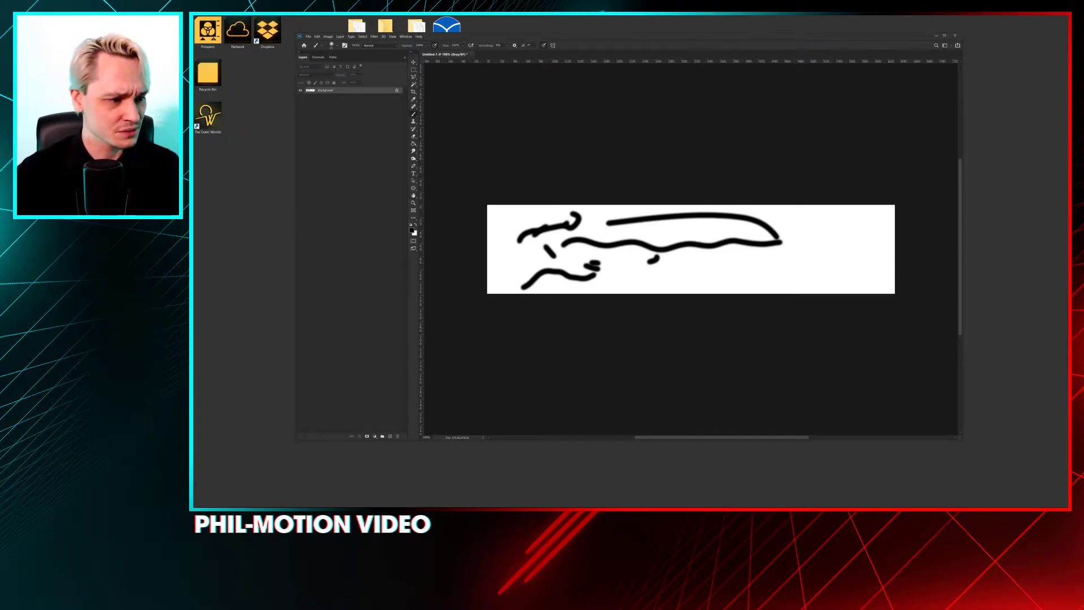
Step: Switch to the brush with a live tip preview and paint thin, tapering black strokes, dots and scribbles on the canvas
{"action": "key", "text": "."}
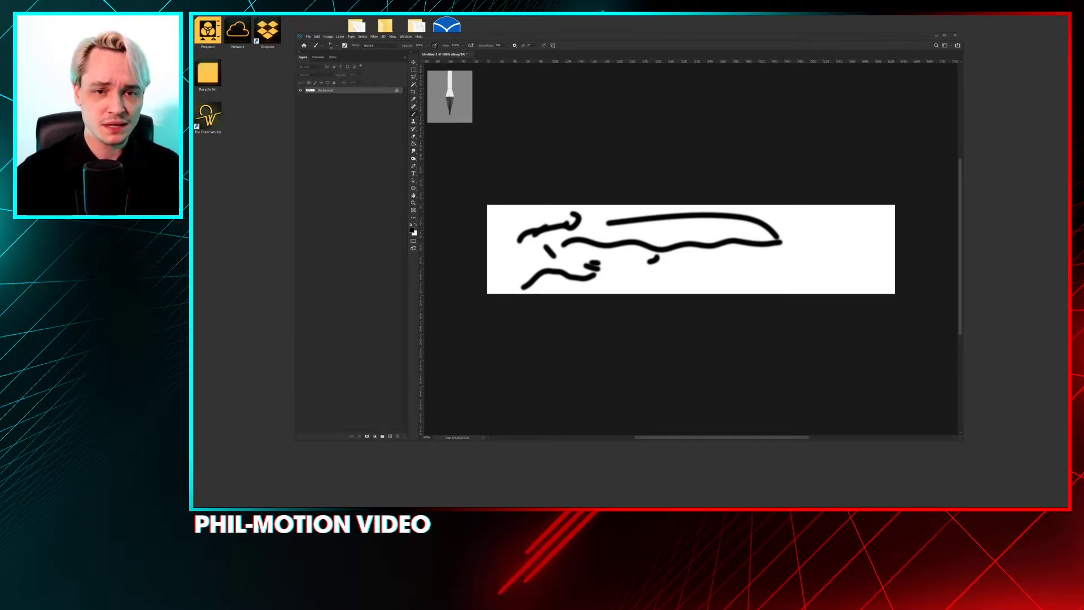
{"action": "mouse_move", "coordinate": [711, 278]}
{"action": "left_mouse_down"}
{"action": "mouse_move", "coordinate": [764, 255]}
{"action": "mouse_move", "coordinate": [808, 254]}
{"action": "left_mouse_up"}
{"action": "mouse_move", "coordinate": [815, 232]}
{"action": "left_mouse_down"}
{"action": "mouse_move", "coordinate": [839, 236]}
{"action": "mouse_move", "coordinate": [820, 265]}
{"action": "mouse_move", "coordinate": [782, 276]}
{"action": "left_mouse_up"}
{"action": "left_click", "coordinate": [776, 281]}
{"action": "left_click", "coordinate": [760, 280]}
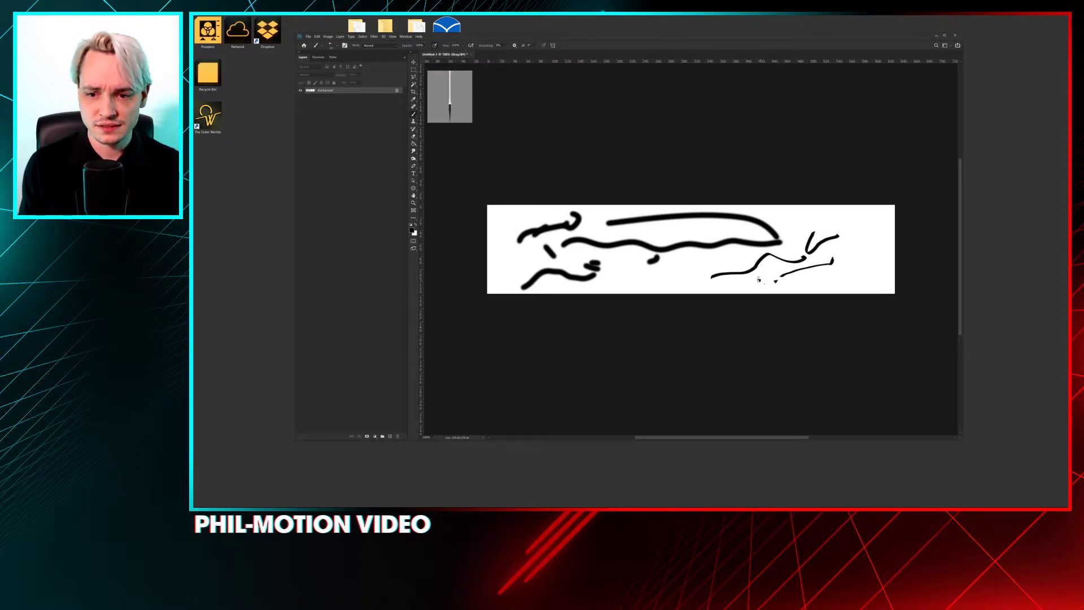
{"action": "left_click", "coordinate": [674, 287]}
{"action": "left_click_drag", "start_coordinate": [707, 273], "coordinate": [699, 277]}
{"action": "mouse_move", "coordinate": [662, 275]}
{"action": "left_mouse_down"}
{"action": "mouse_move", "coordinate": [737, 261]}
{"action": "mouse_move", "coordinate": [673, 288]}
{"action": "mouse_move", "coordinate": [749, 242]}
{"action": "mouse_move", "coordinate": [744, 209]}
{"action": "mouse_move", "coordinate": [779, 291]}
{"action": "left_mouse_up"}
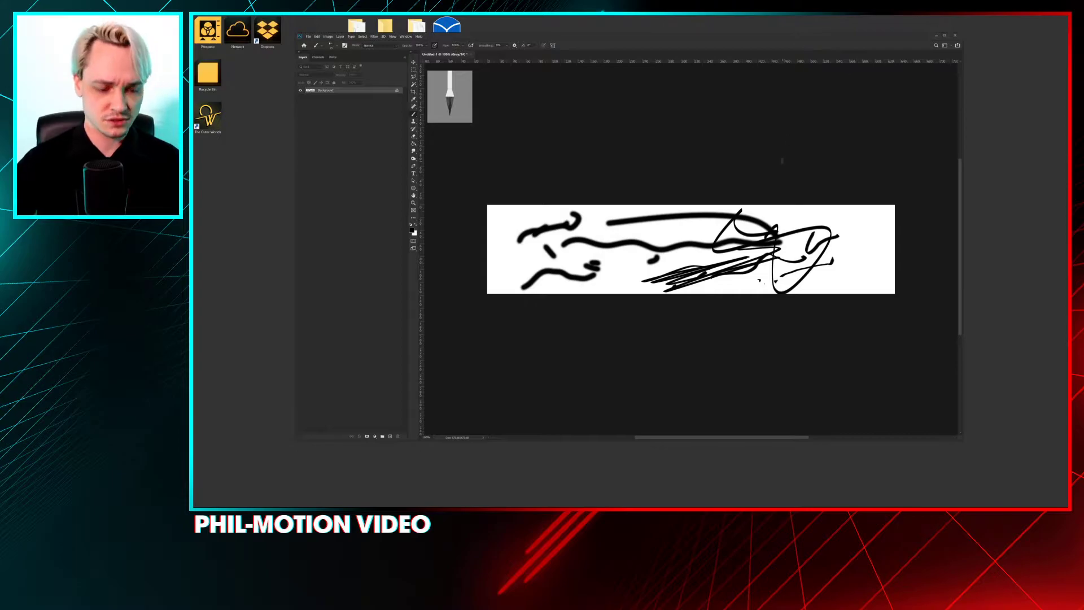
Step: Close the document without saving, close Photoshop, and clear the selection on the desktop
{"action": "key", "text": "ctrl+w"}
{"action": "key", "text": "n"}
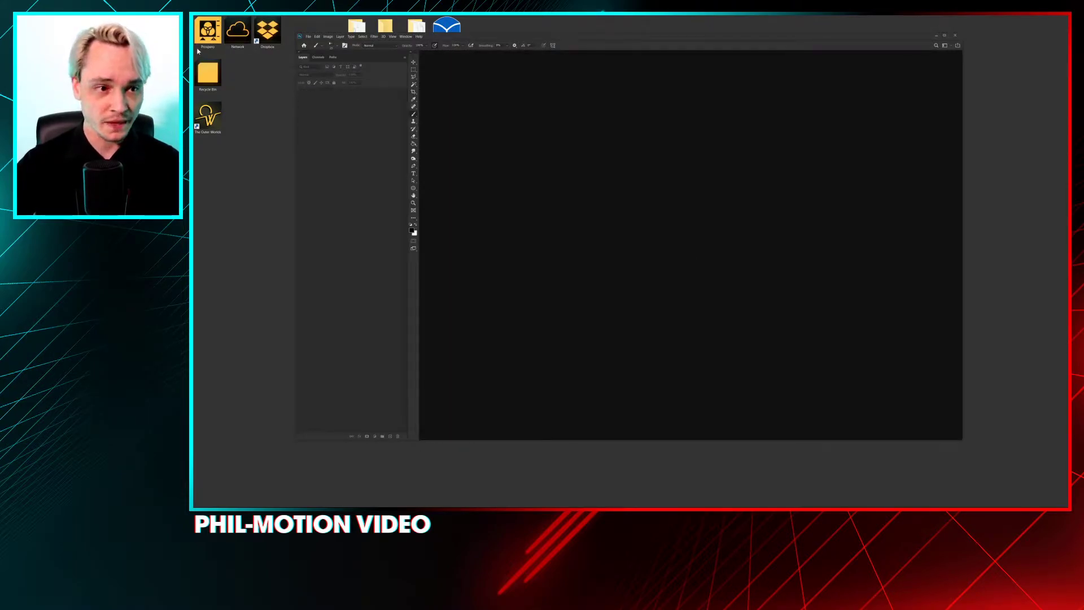
{"action": "left_click", "coordinate": [958, 37]}
{"action": "left_click", "coordinate": [208, 31]}
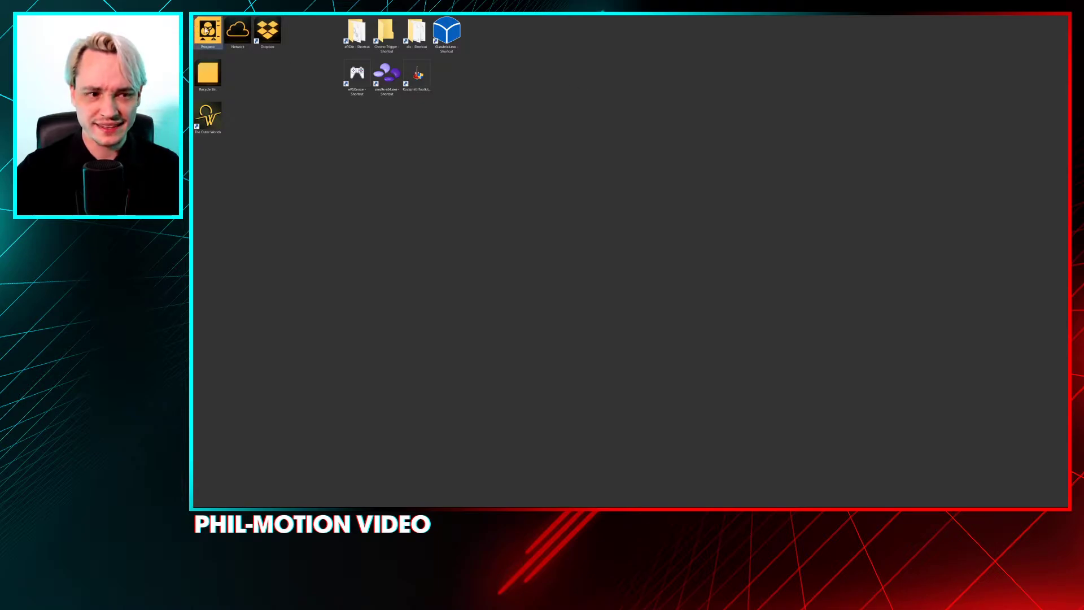
{"action": "left_click", "coordinate": [424, 208]}
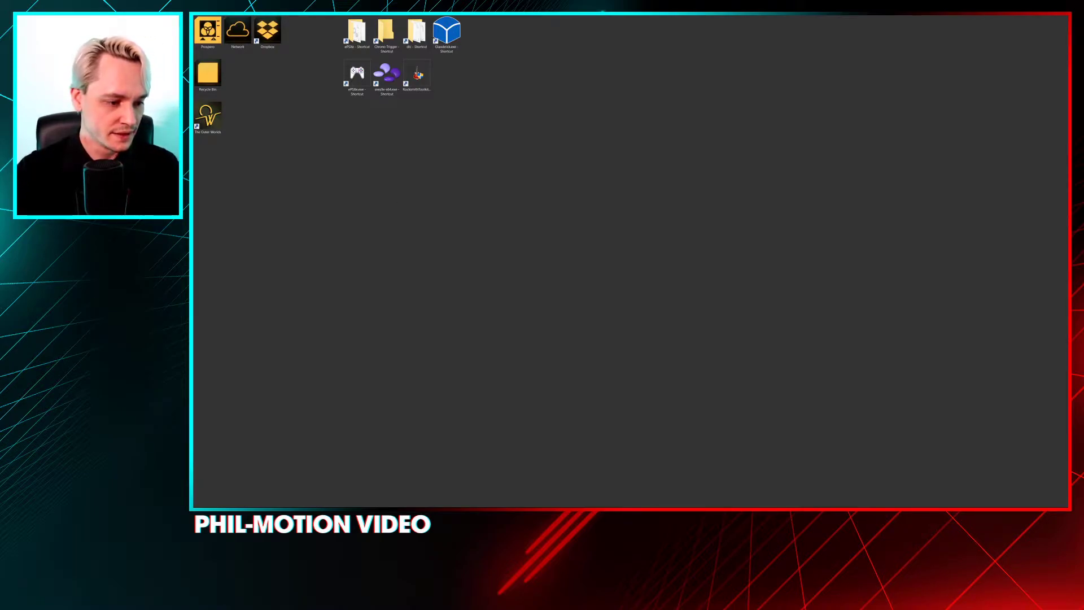
Step: Open the Windows Control Panel, enlarge its window, and open Wacom Tablet Properties
{"action": "right_click", "coordinate": [195, 135]}
{"action": "left_click", "coordinate": [225, 169]}
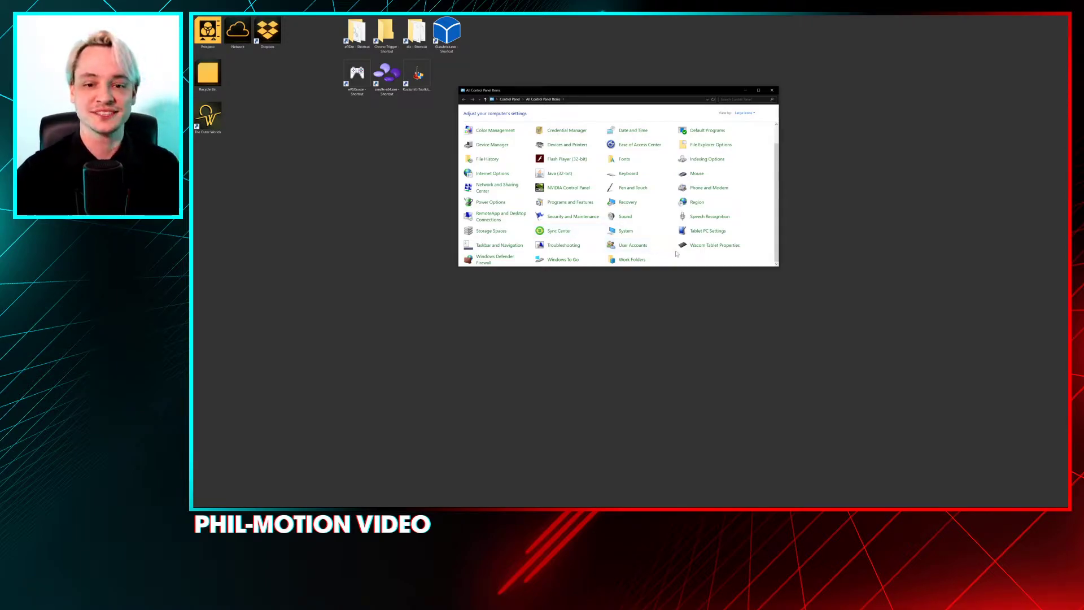
{"action": "left_click_drag", "start_coordinate": [684, 266], "coordinate": [684, 303]}
{"action": "left_click", "coordinate": [695, 270]}
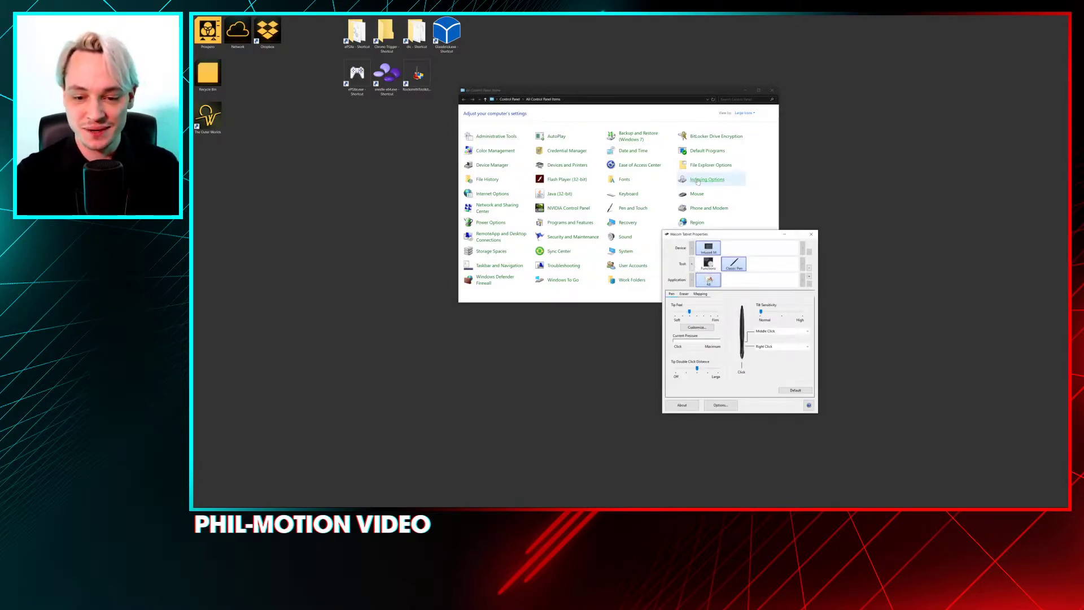
Step: Test the pen tip against the Current Pressure meter, and close Wacom Tablet Properties and the Control Panel
{"action": "left_click", "coordinate": [624, 333]}
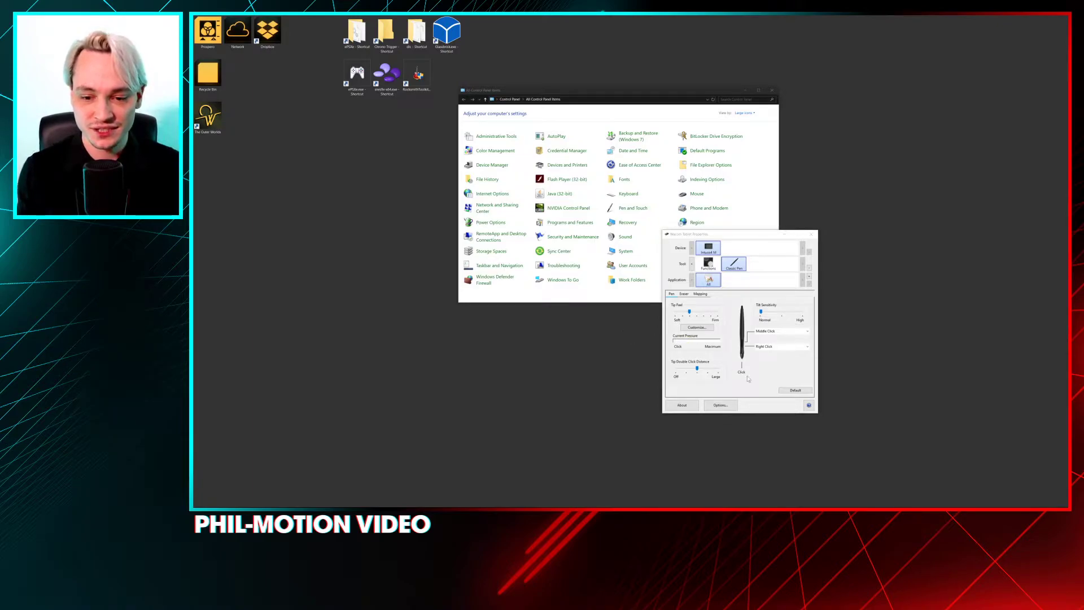
{"action": "left_click", "coordinate": [775, 370]}
{"action": "left_click", "coordinate": [775, 370]}
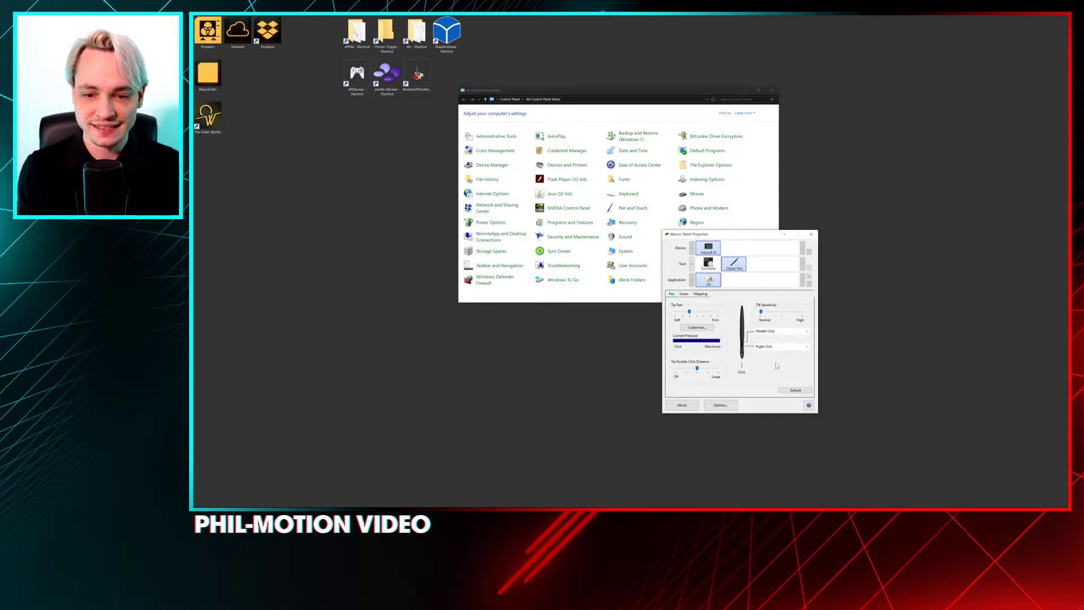
{"action": "left_click", "coordinate": [772, 368]}
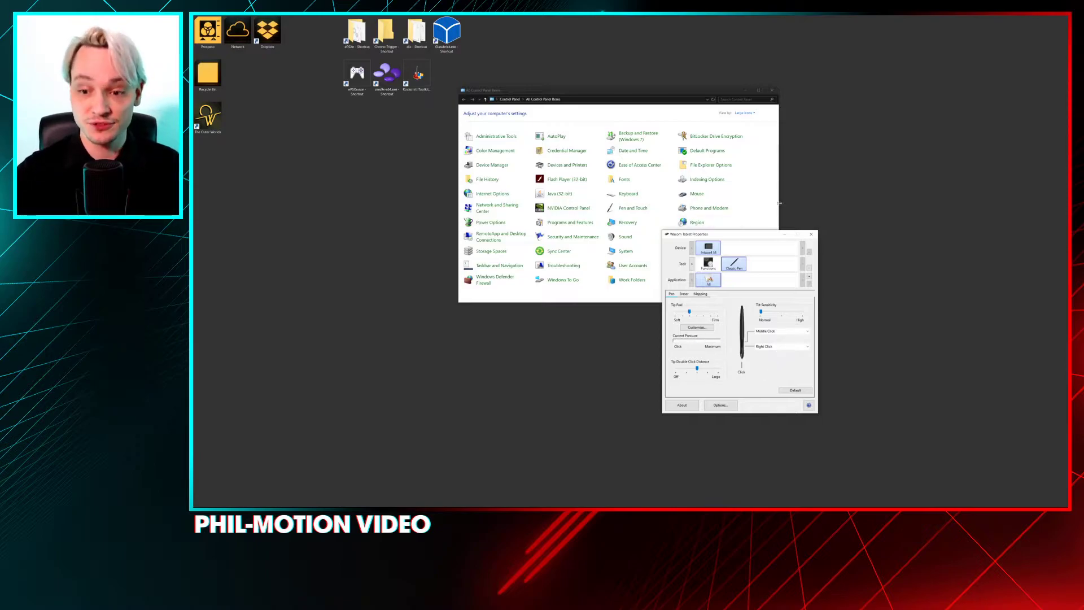
{"action": "left_click", "coordinate": [811, 233]}
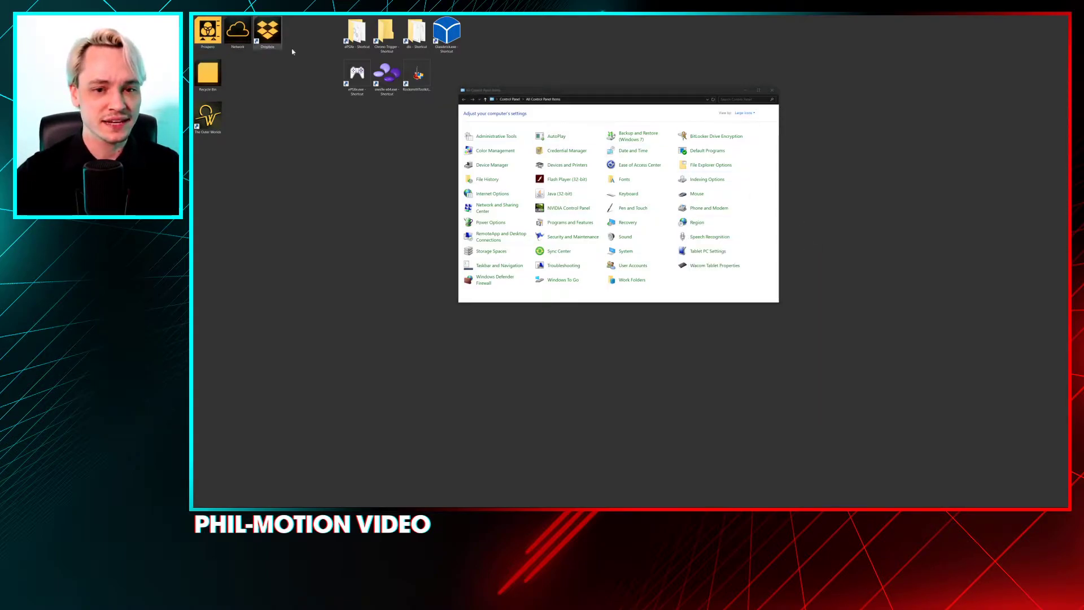
{"action": "left_click", "coordinate": [772, 90]}
Step: In File Explorer, browse to the Adobe Photoshop 2020 folder under Program Files on the System (C:) drive, and return to the Adobe folder
{"action": "key", "text": "super+e"}
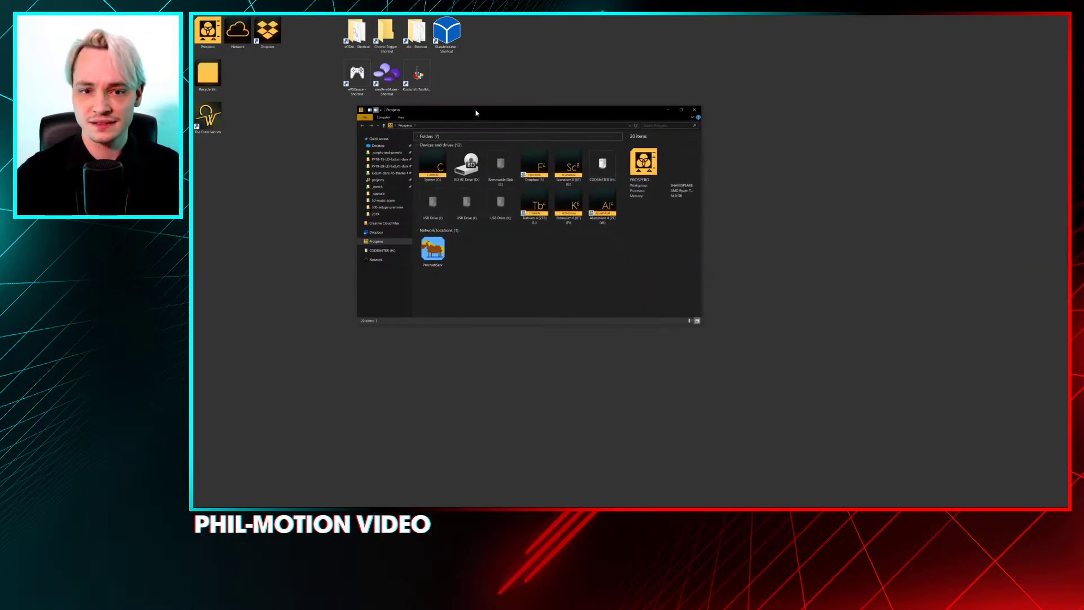
{"action": "double_click", "coordinate": [442, 172]}
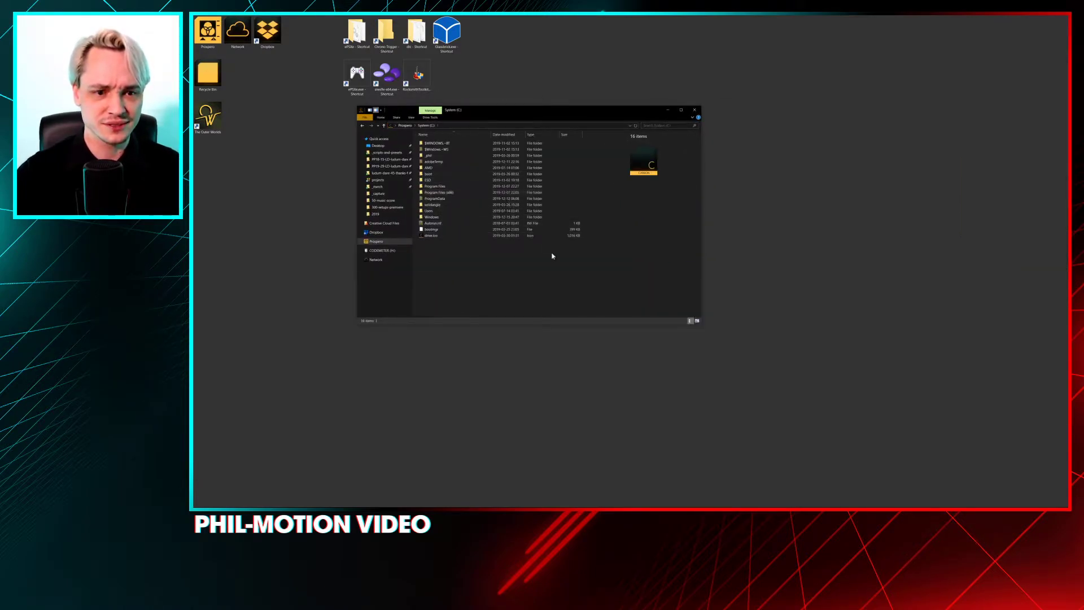
{"action": "left_click", "coordinate": [472, 211]}
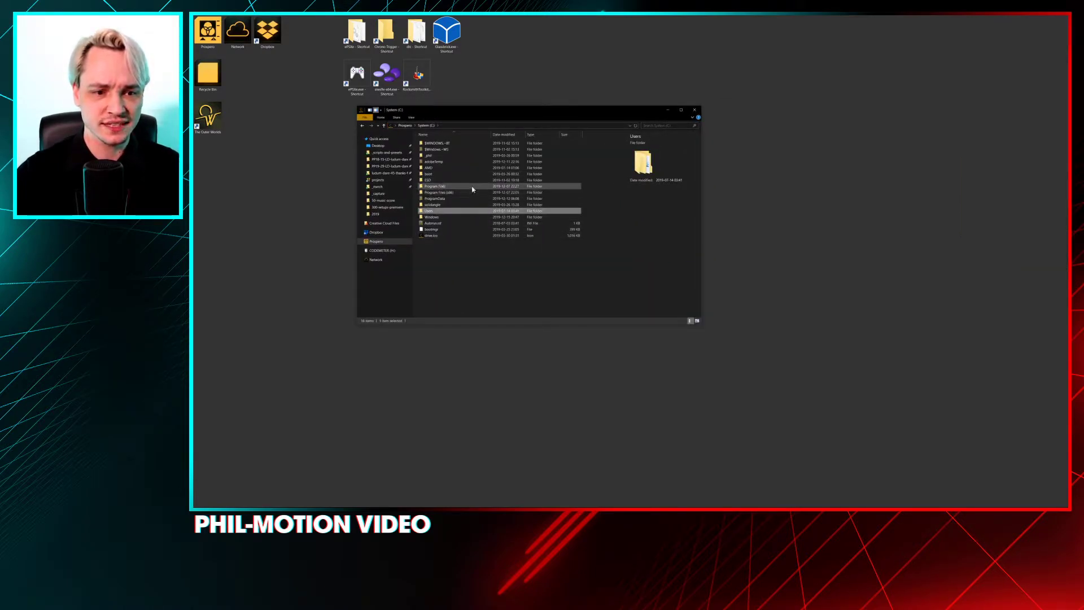
{"action": "double_click", "coordinate": [473, 186]}
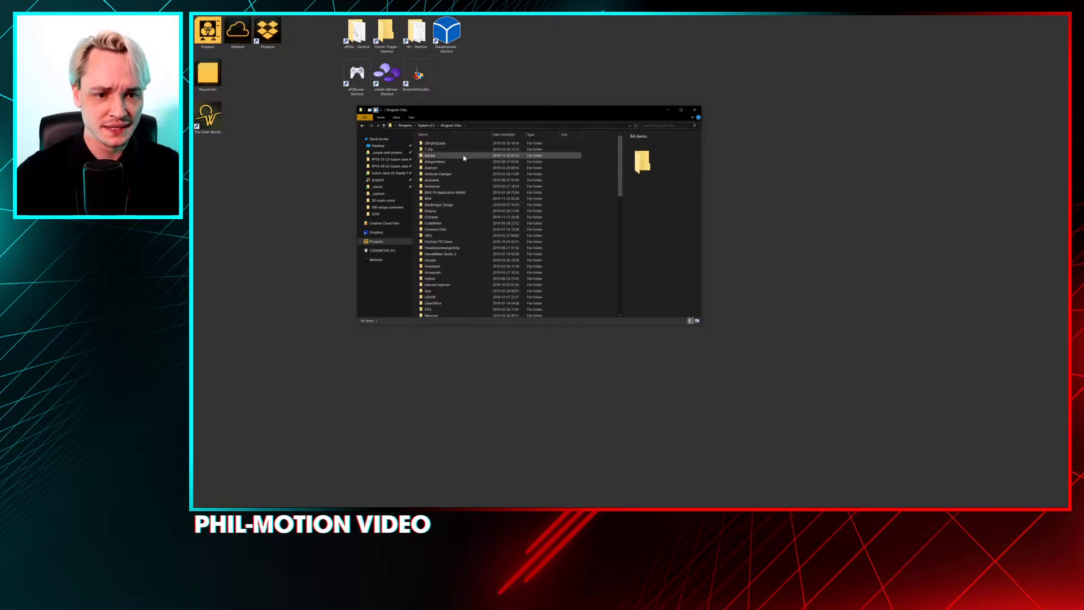
{"action": "double_click", "coordinate": [465, 155]}
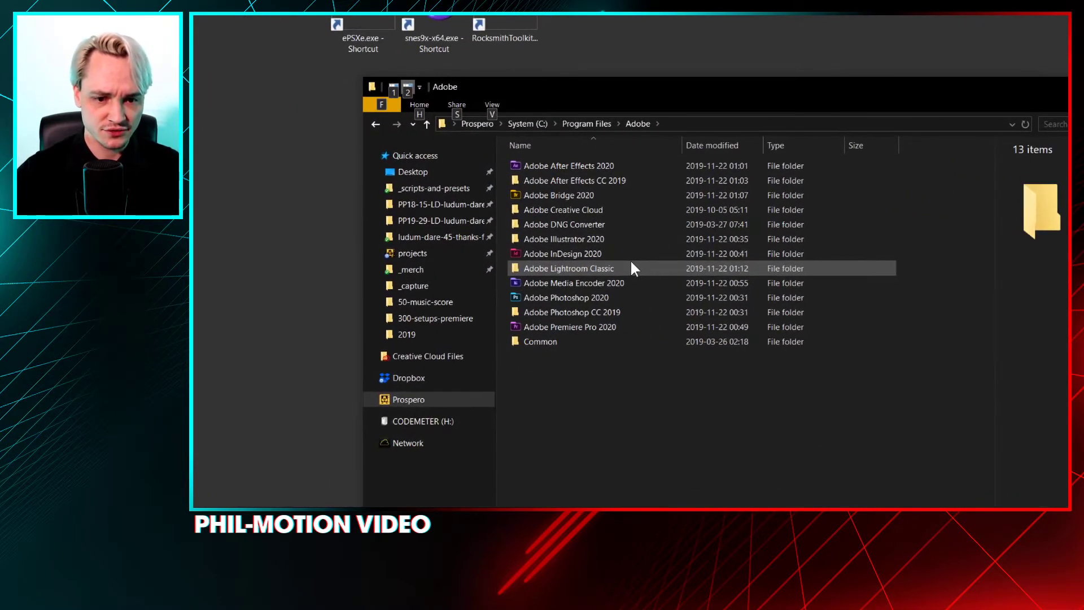
{"action": "double_click", "coordinate": [557, 285]}
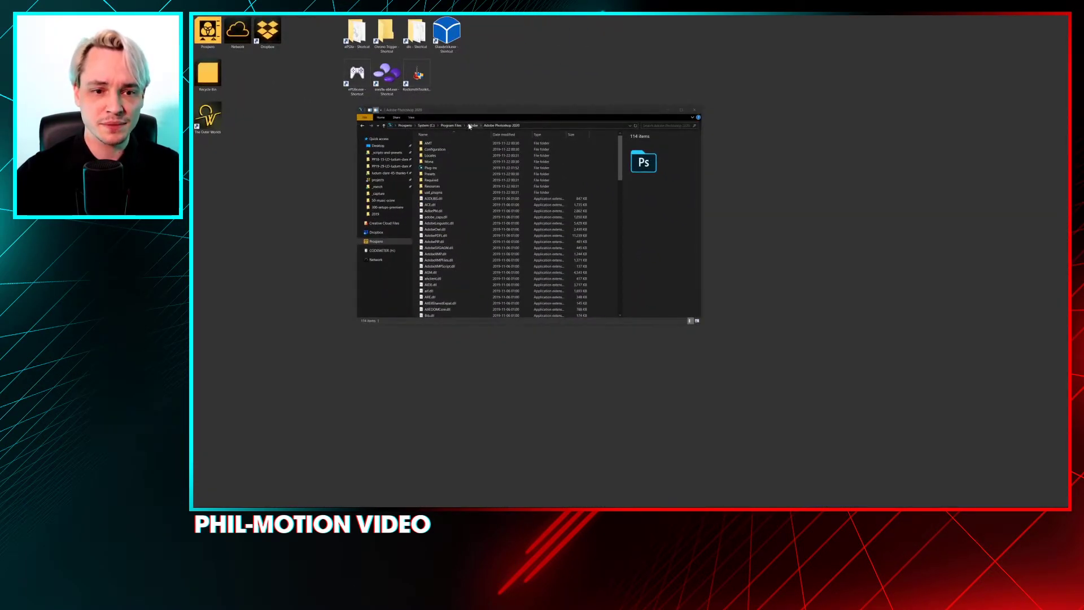
{"action": "left_click", "coordinate": [629, 261]}
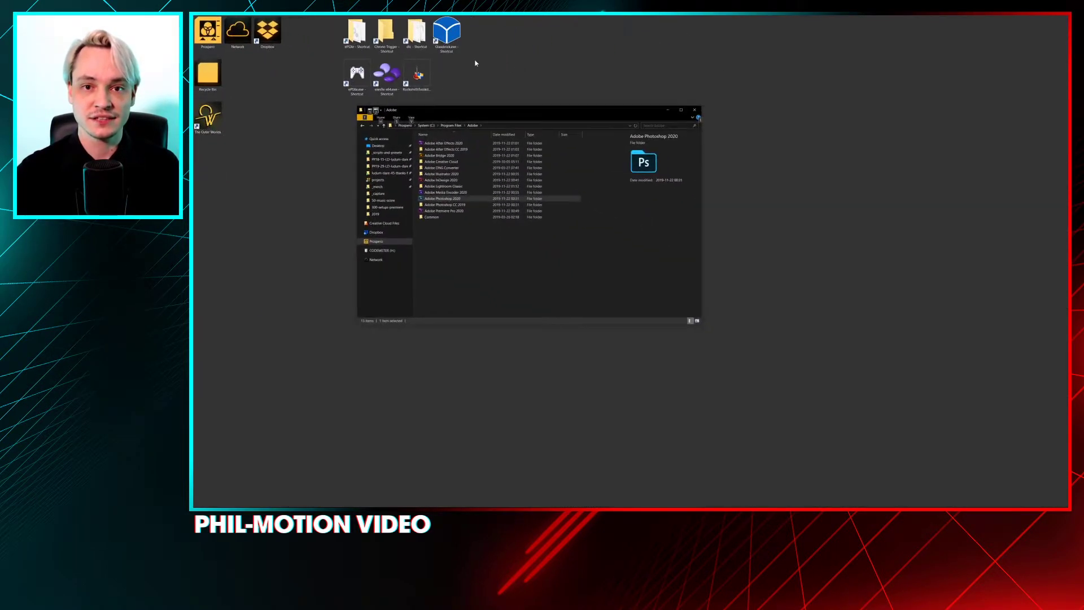
Step: Look inside the Plug-ins folder of Adobe Photoshop CC 2019, and return to the Adobe folder
{"action": "key", "text": "Escape"}
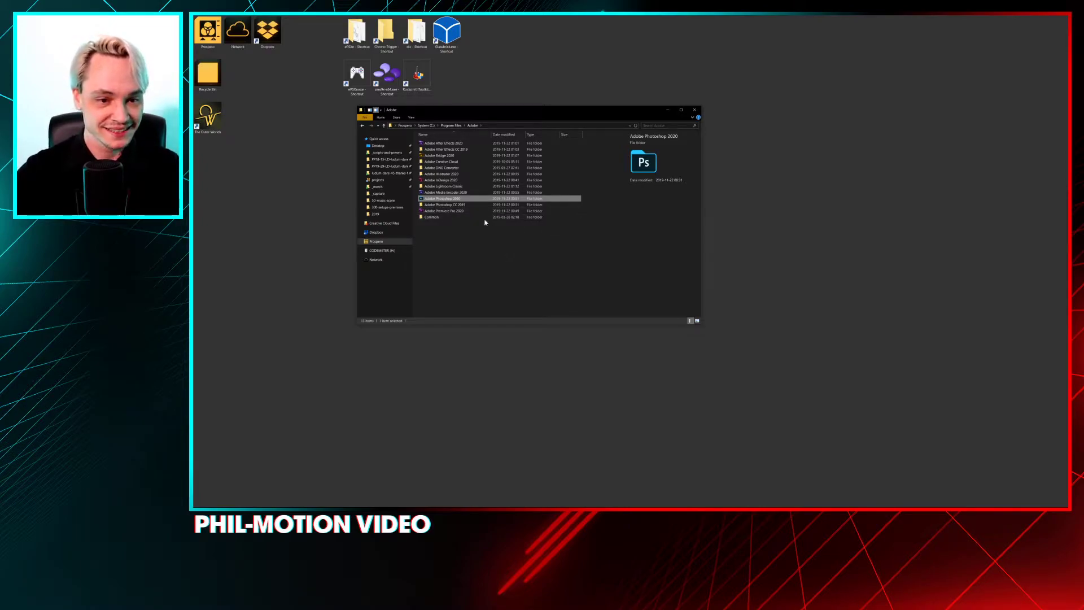
{"action": "double_click", "coordinate": [462, 205]}
{"action": "left_click", "coordinate": [439, 144]}
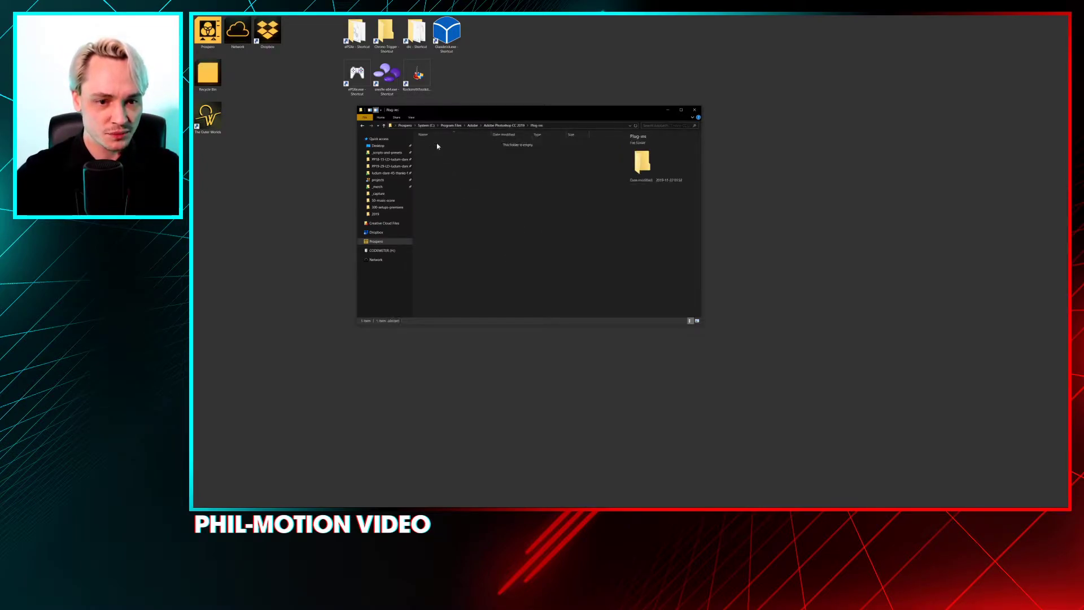
{"action": "left_click", "coordinate": [473, 126]}
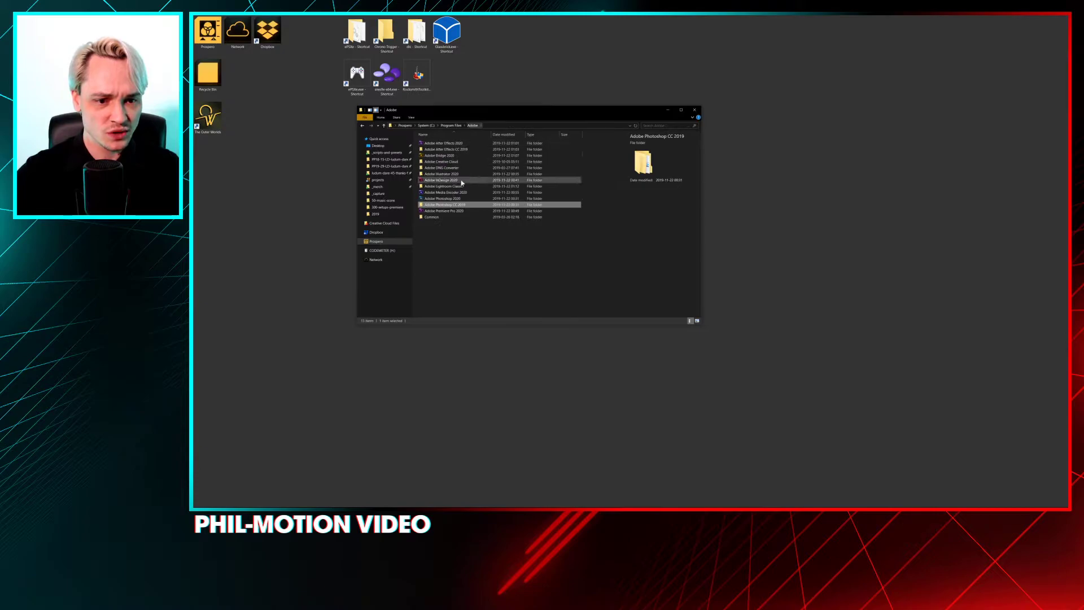
Step: Open the Adobe Photoshop 2020 folder and look through its program files down to the end of the list
{"action": "double_click", "coordinate": [457, 195]}
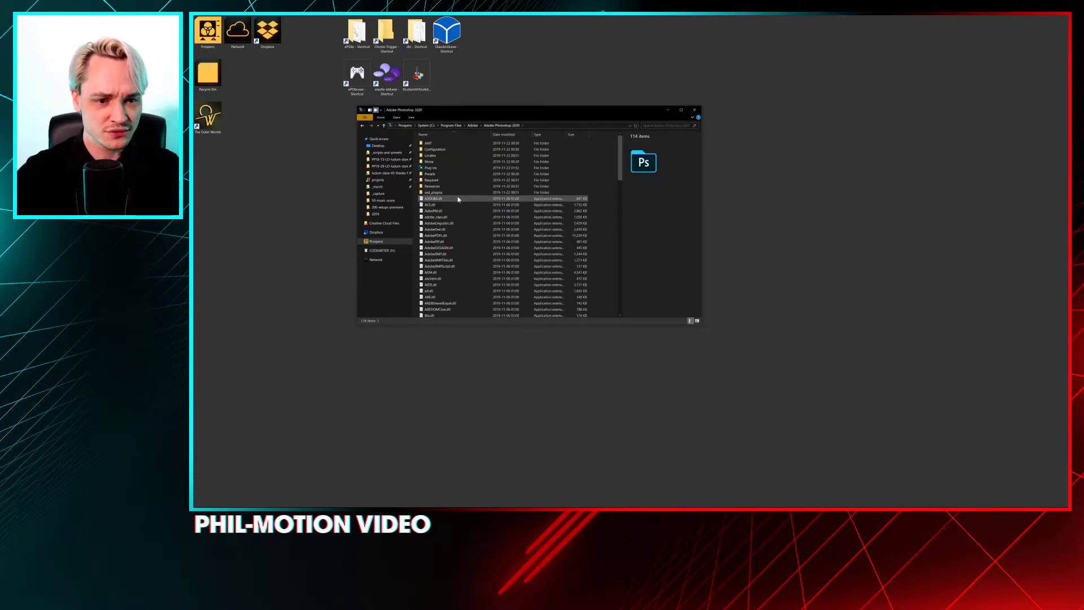
{"action": "key", "text": "alt"}
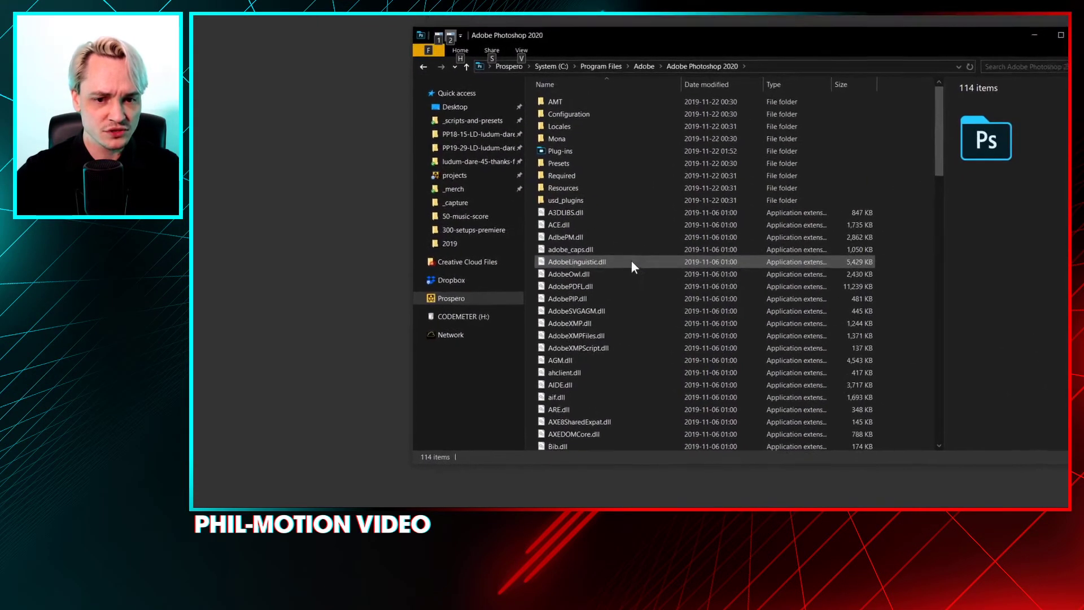
{"action": "scroll", "coordinate": [631, 260], "scroll_direction": "down", "scroll_amount": 4}
{"action": "scroll", "coordinate": [631, 261], "scroll_direction": "down", "scroll_amount": 13}
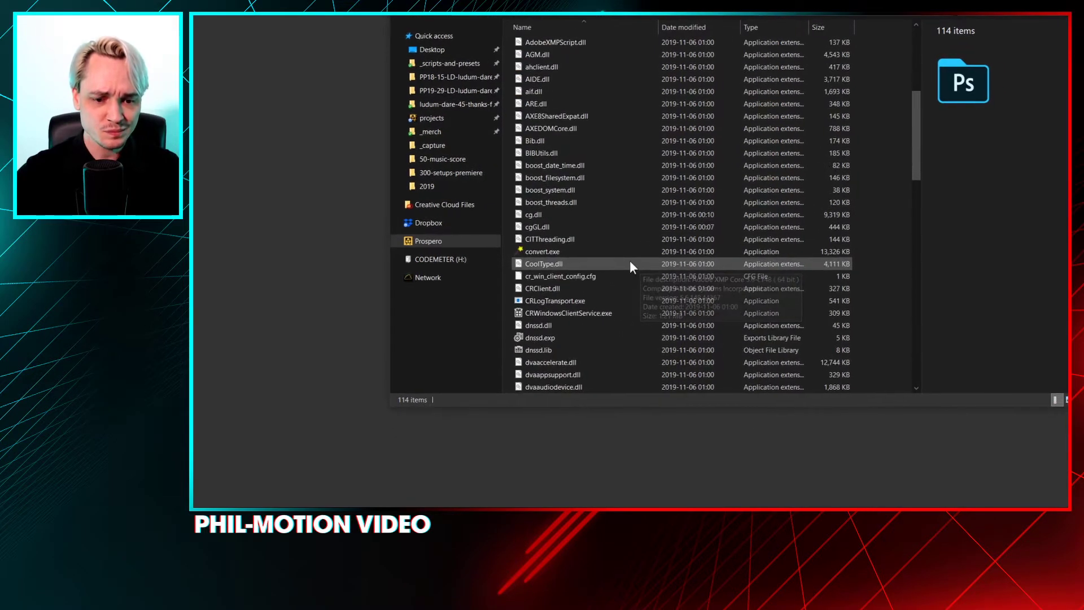
{"action": "scroll", "coordinate": [632, 261], "scroll_direction": "down", "scroll_amount": 13}
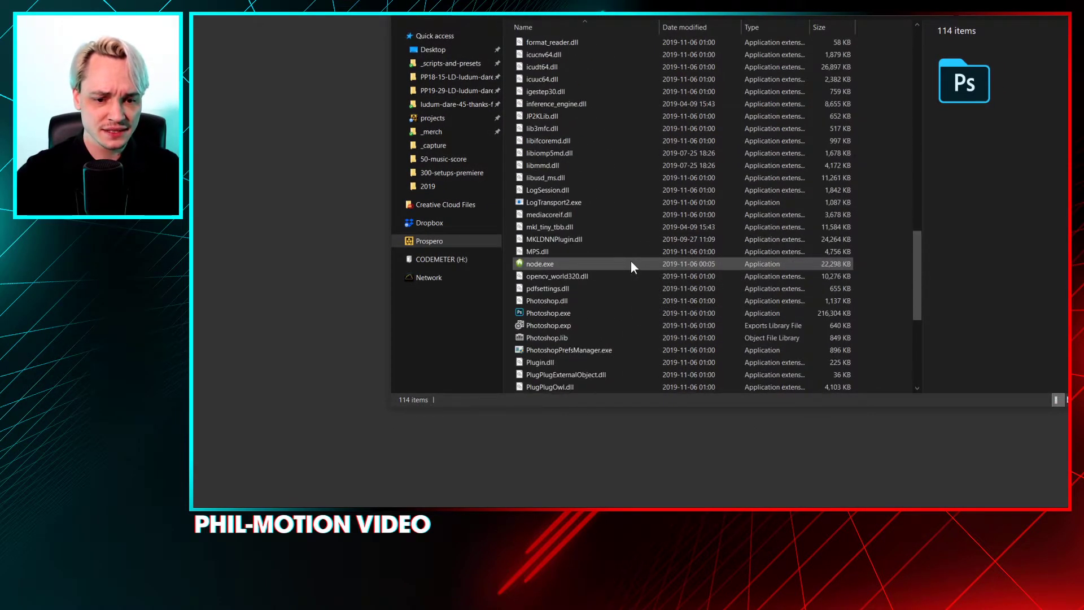
{"action": "scroll", "coordinate": [632, 263], "scroll_direction": "down", "scroll_amount": 1}
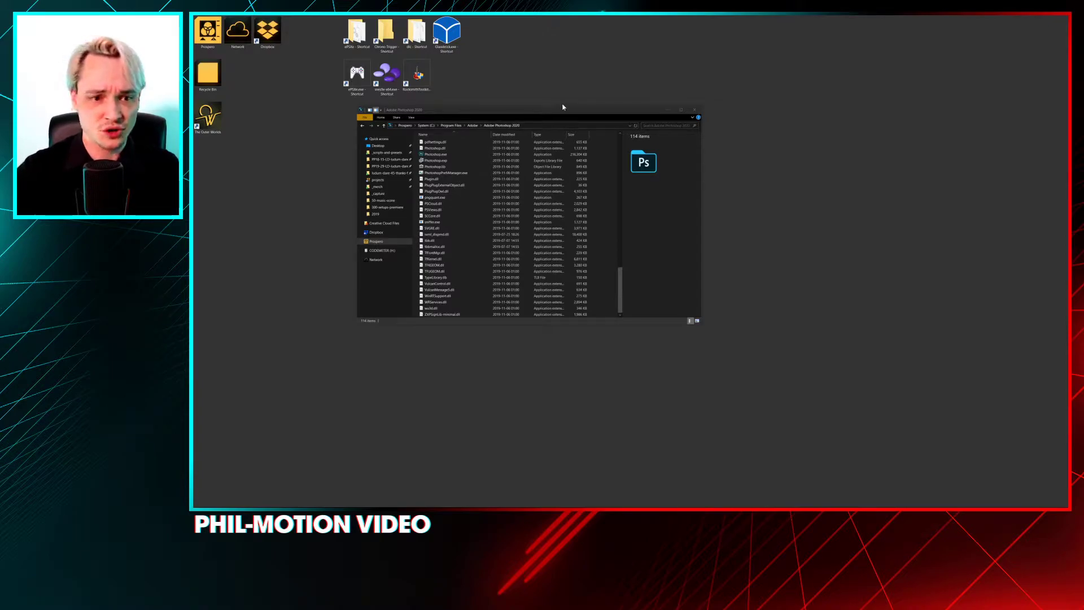
Step: Move the File Explorer window aside, select PhotoshopPrefsManager.exe, and look over the files listed before it
{"action": "left_click_drag", "start_coordinate": [564, 108], "coordinate": [633, 111]}
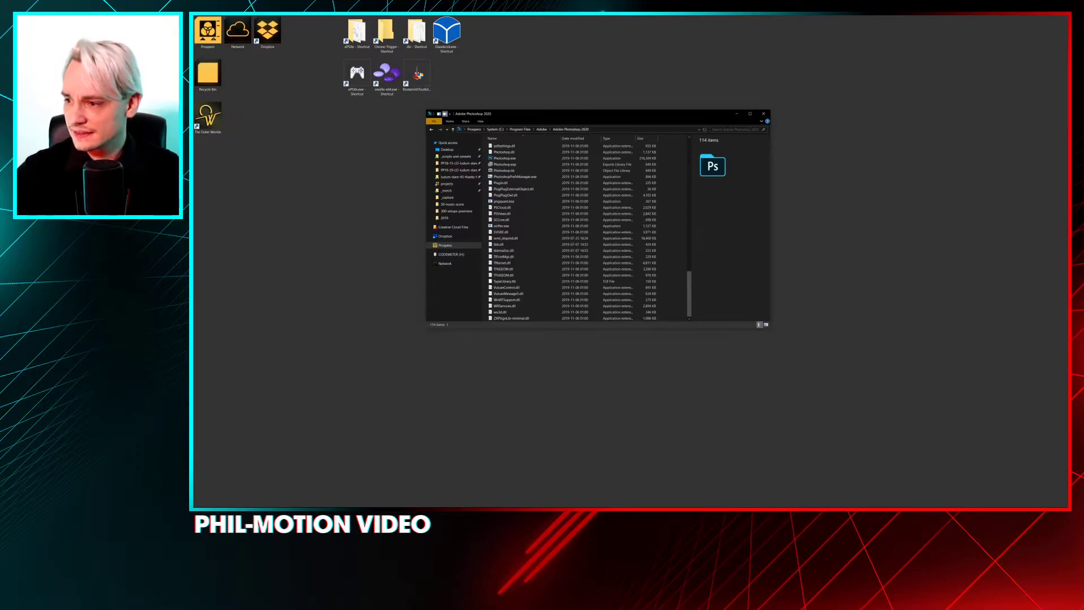
{"action": "left_click", "coordinate": [534, 176]}
{"action": "scroll", "coordinate": [536, 192], "scroll_direction": "up", "scroll_amount": 6}
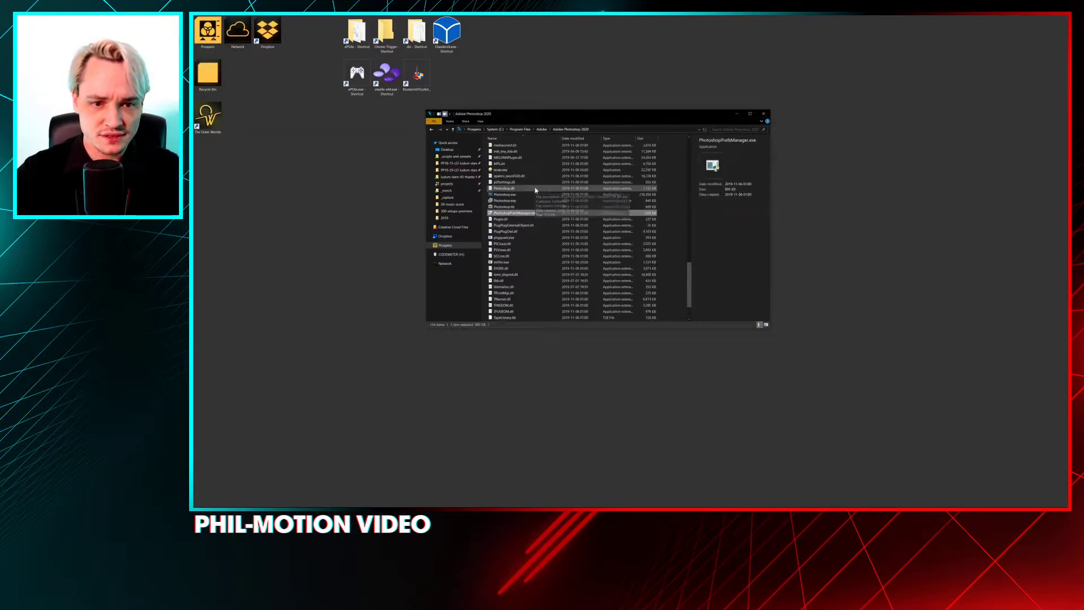
{"action": "scroll", "coordinate": [536, 196], "scroll_direction": "up", "scroll_amount": 4}
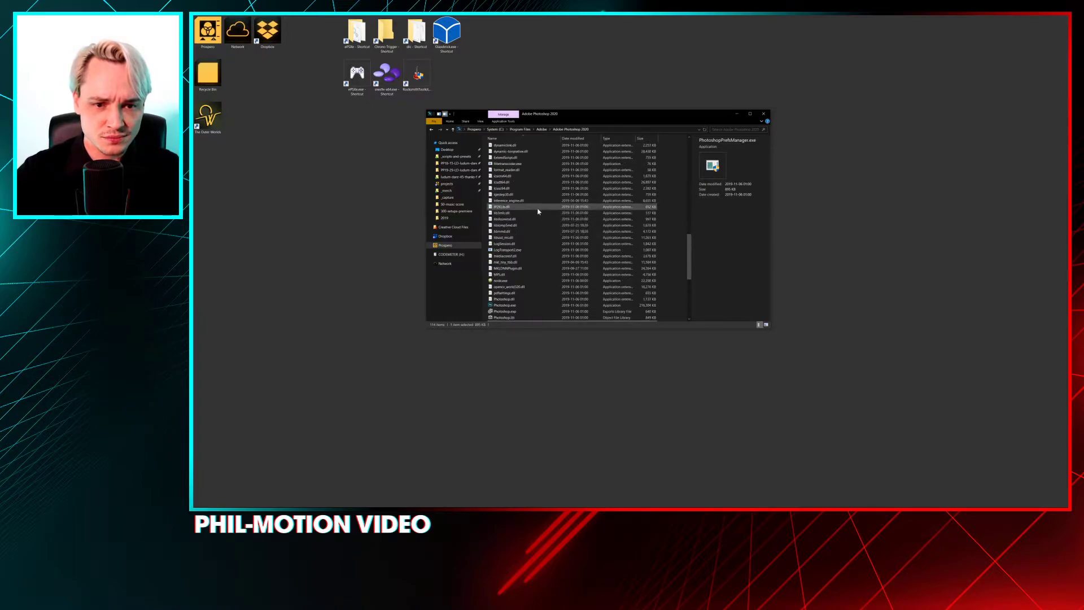
Step: Reopen the Adobe Photoshop 2020 folder from the Adobe folder, check its Configuration subfolder, and return to the Photoshop file list
{"action": "left_click", "coordinate": [545, 130]}
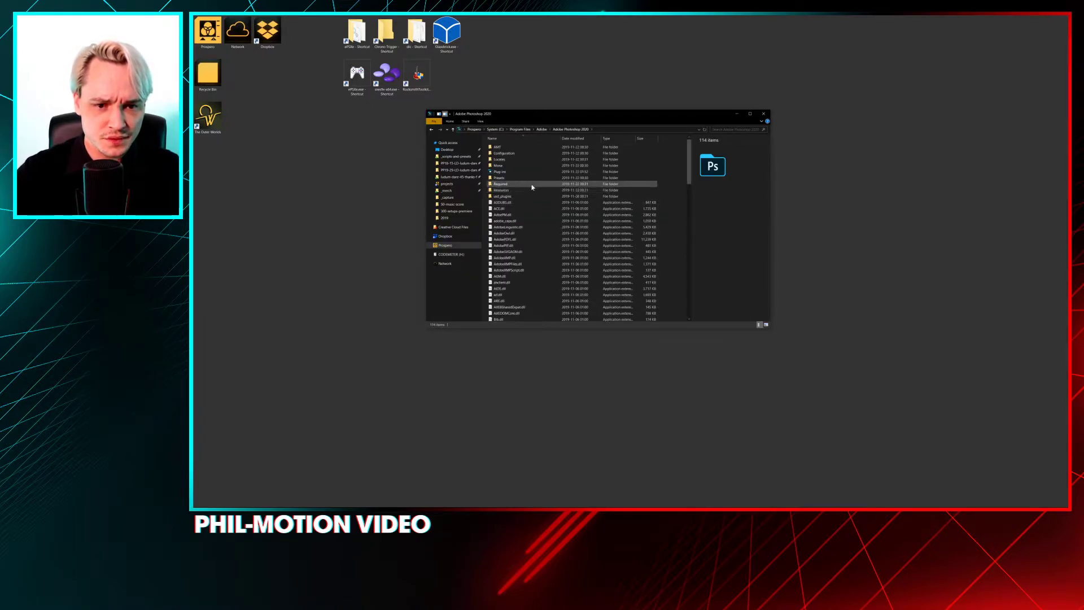
{"action": "double_click", "coordinate": [525, 154]}
{"action": "left_click", "coordinate": [522, 148]}
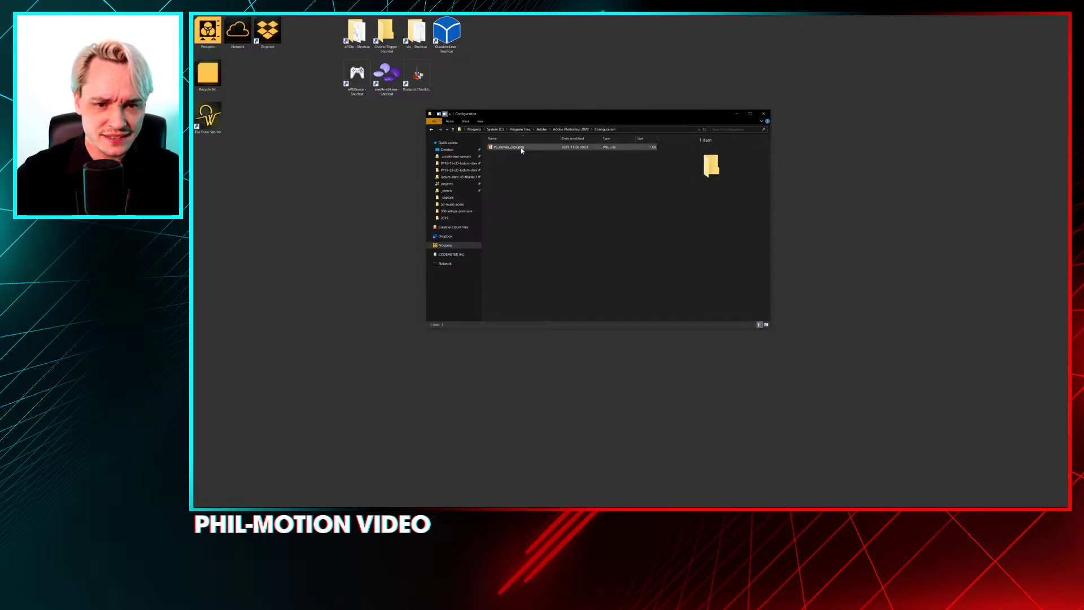
{"action": "left_click", "coordinate": [571, 129]}
{"action": "scroll", "coordinate": [544, 201], "scroll_direction": "down", "scroll_amount": 5}
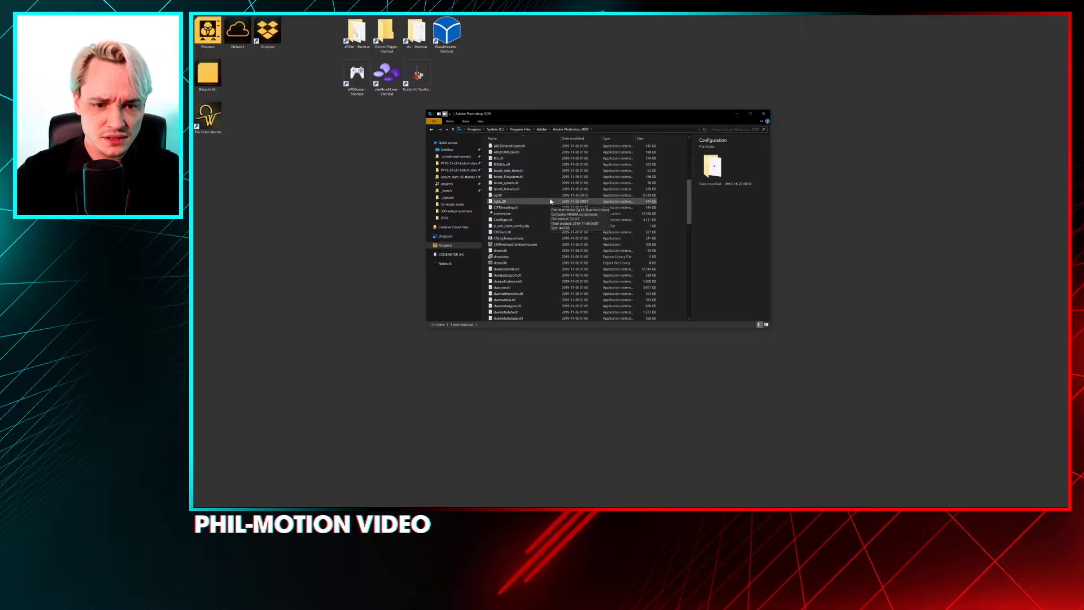
Step: Create a new text document on the desktop, open it in Notepad++, and enlarge the editor text
{"action": "right_click", "coordinate": [336, 207]}
{"action": "mouse_move", "coordinate": [370, 277]}
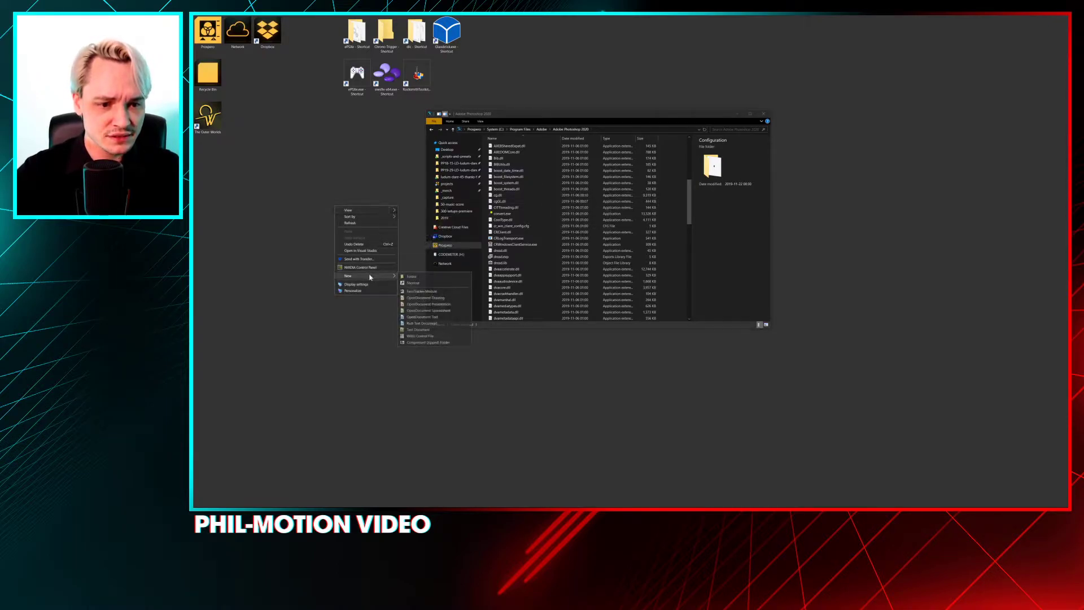
{"action": "left_click", "coordinate": [441, 330]}
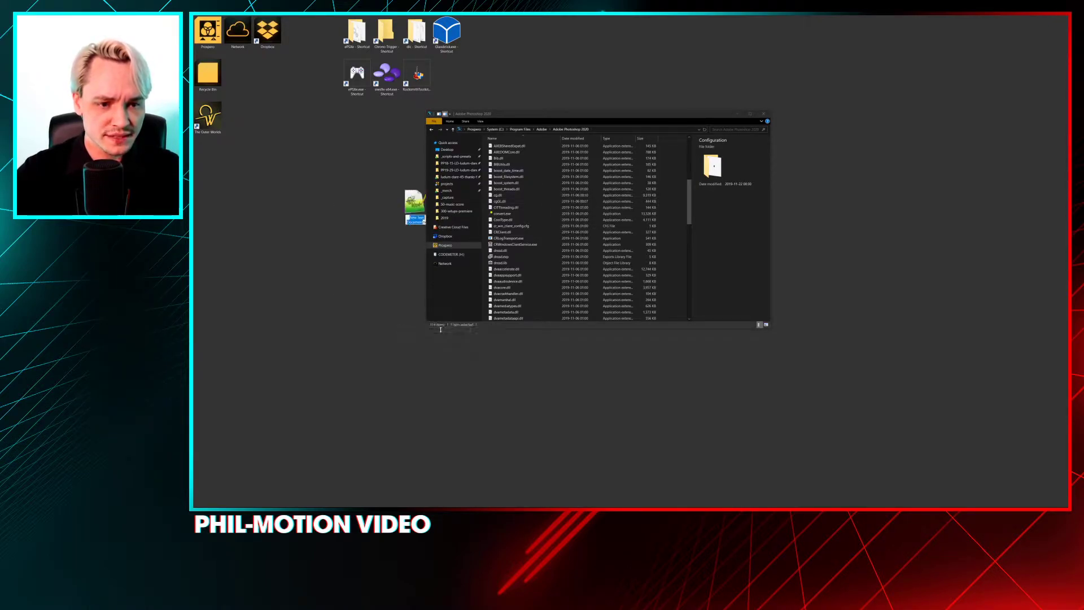
{"action": "left_click", "coordinate": [418, 193]}
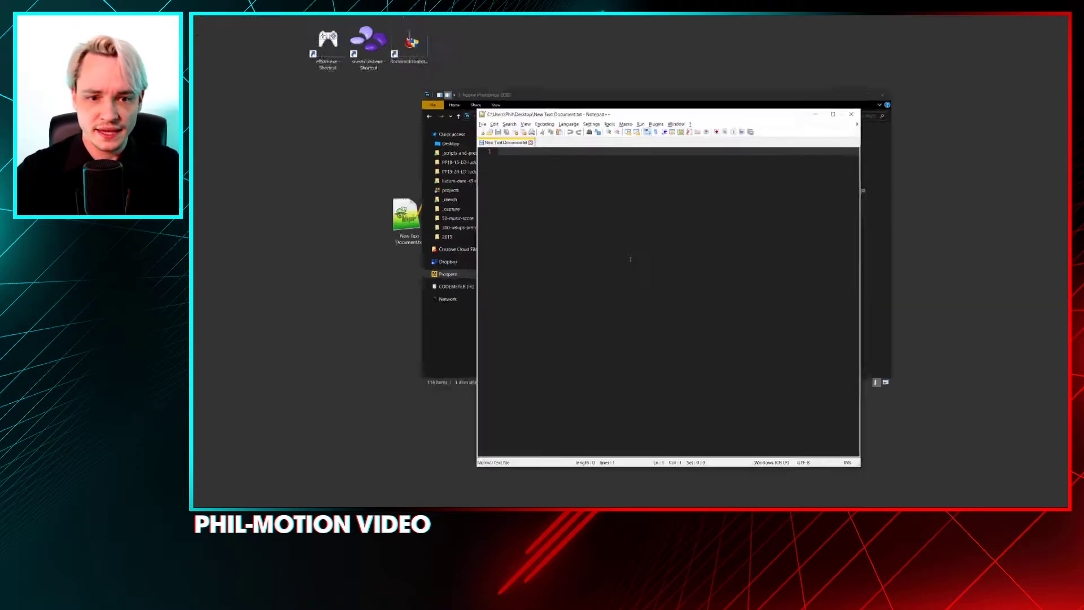
{"action": "key", "text": "alt"}
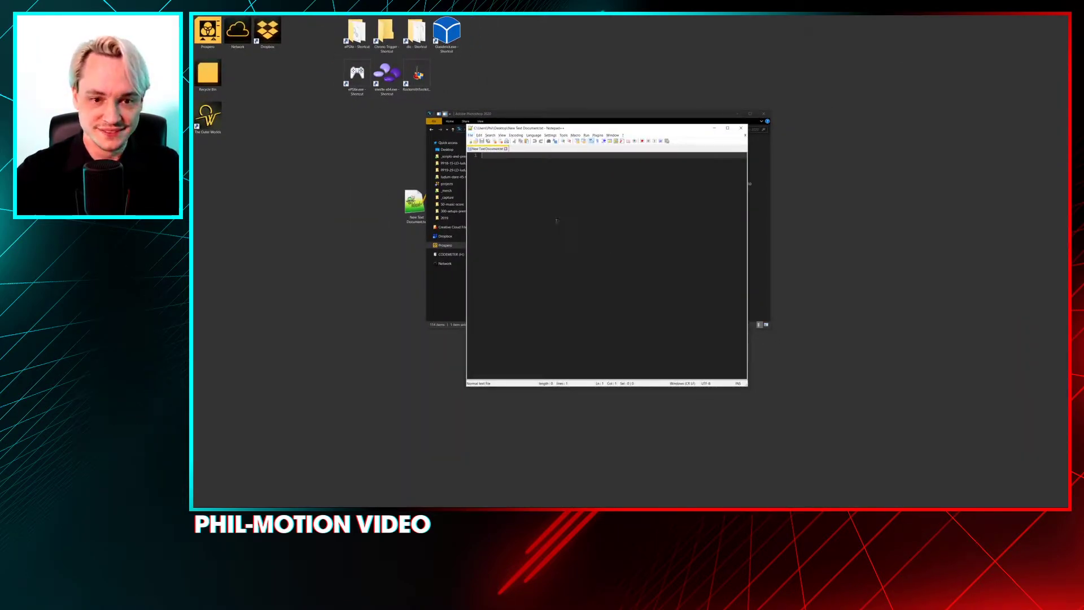
{"action": "scroll", "coordinate": [570, 222], "scroll_direction": "up", "scroll_amount": 4}
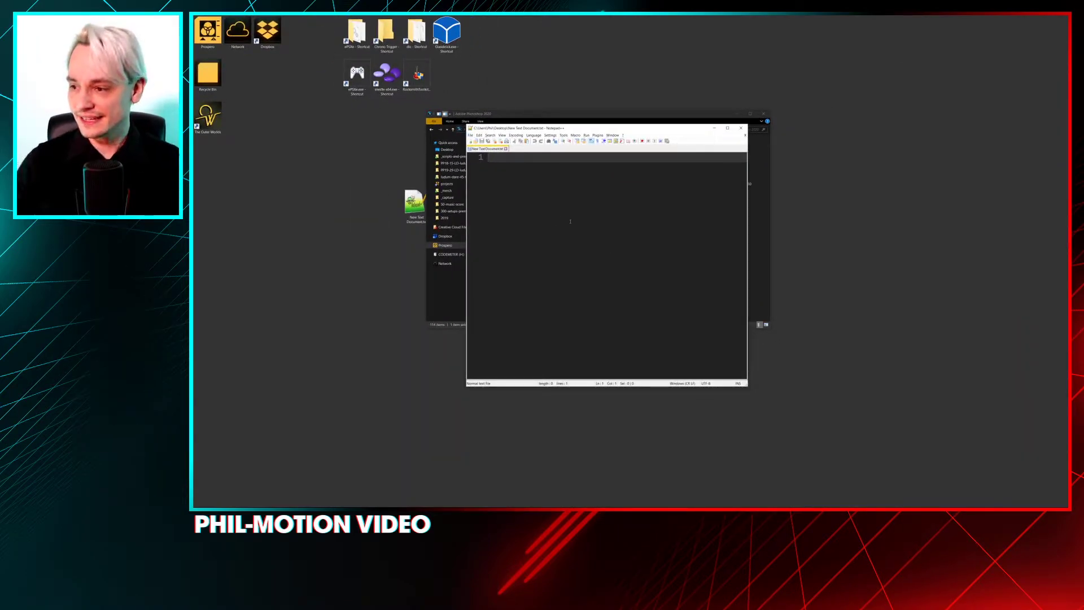
Step: Enter "UseSystemSytlus 0" as the first line of the text document
{"action": "type", "text": "UseSyste"}
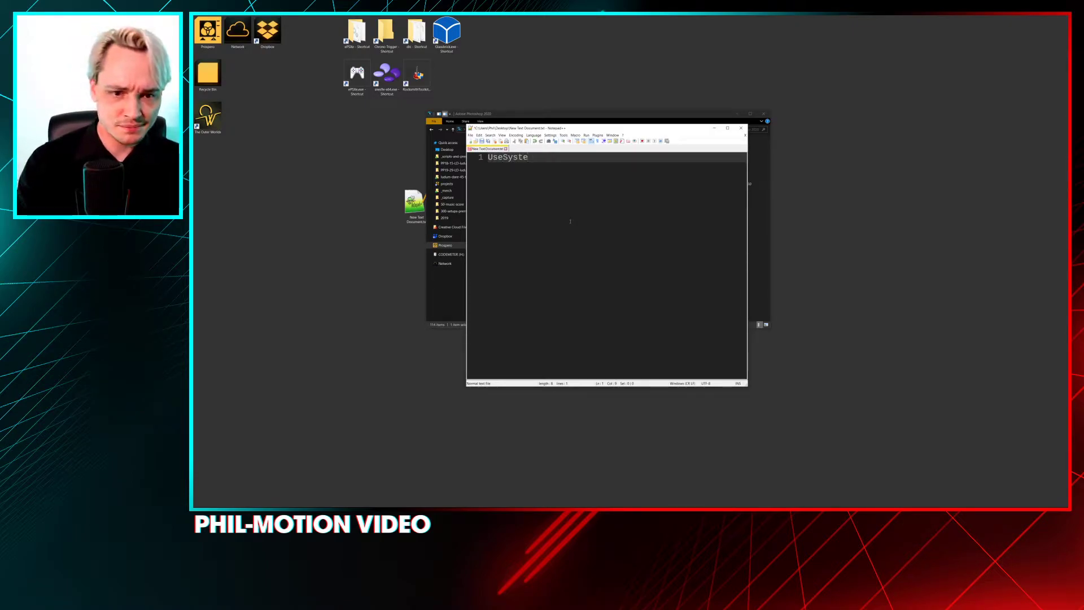
{"action": "type", "text": "mSytlud"}
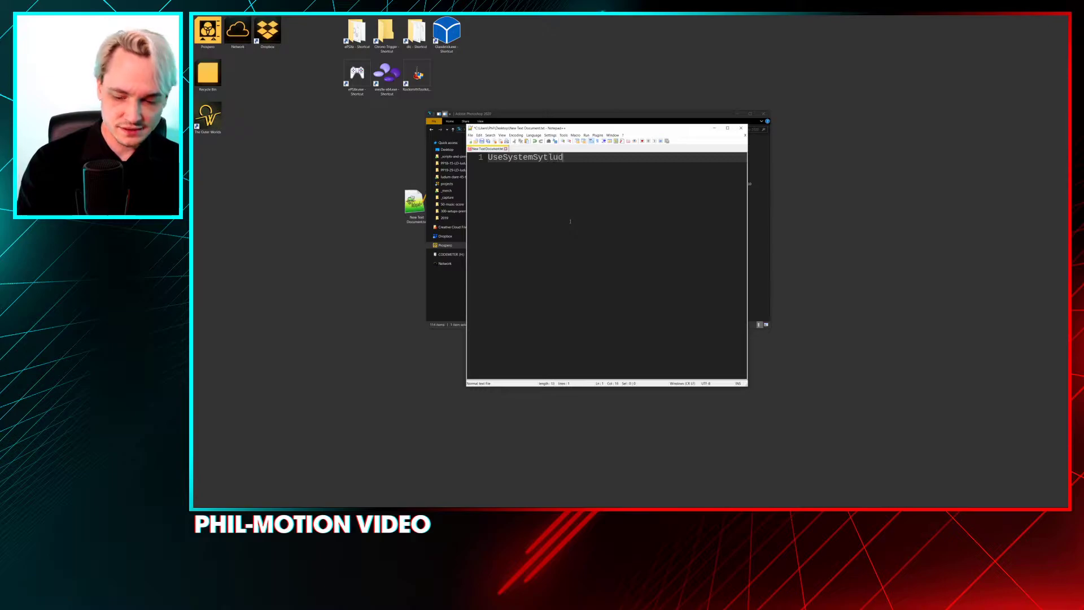
{"action": "key", "text": "BackSpace"}
{"action": "type", "text": "s 0"}
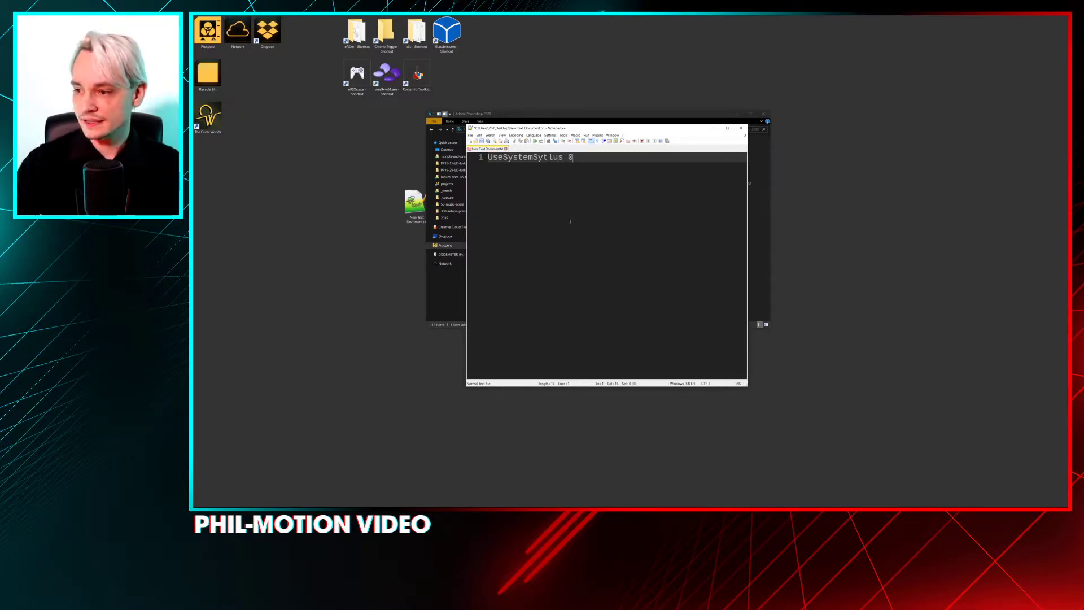
Step: Add a second line reading "TransformProportionalScale 0", with a lowercase c in Scale
{"action": "key", "text": "Return"}
{"action": "type", "text": "TransformPropor"}
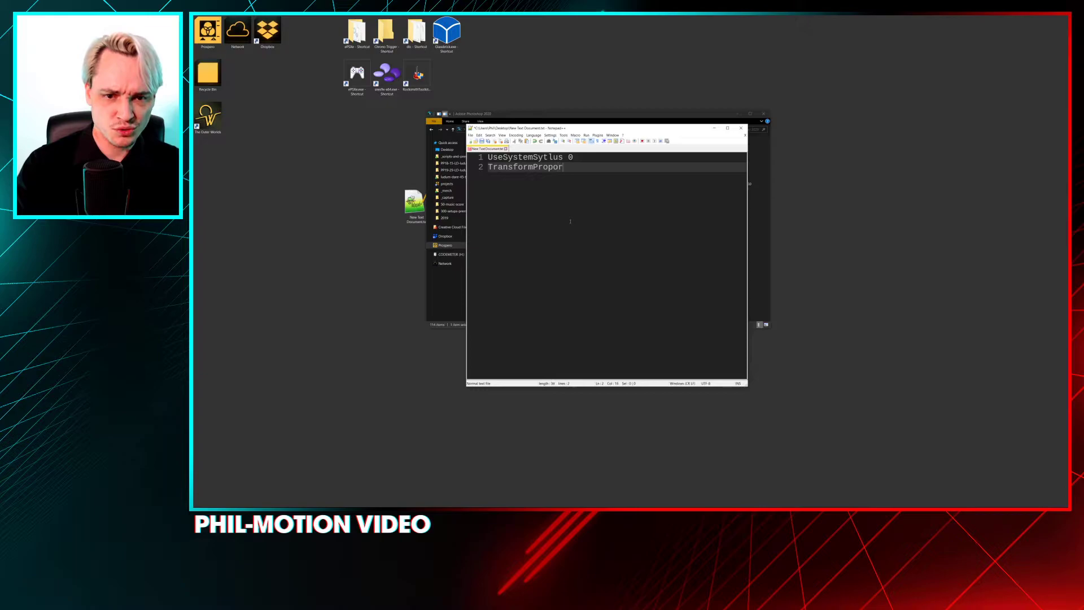
{"action": "type", "text": "tionalSCale 0"}
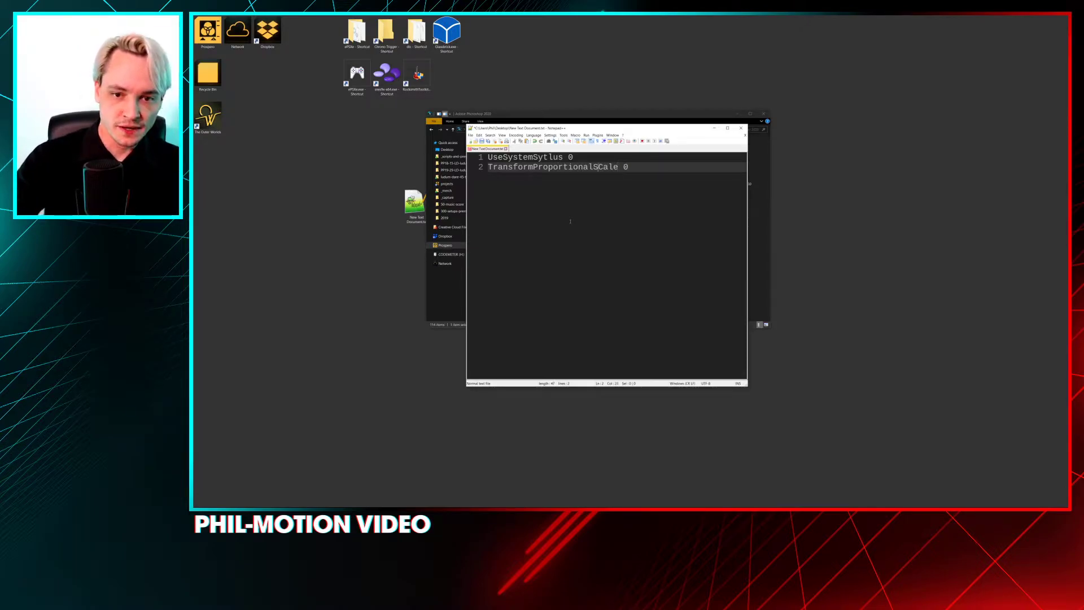
{"action": "key", "text": "Delete"}
{"action": "key", "text": "Insert"}
{"action": "type", "text": "cle 0"}
{"action": "key", "text": "Insert"}
{"action": "type", "text": "ale 0"}
{"action": "left_click", "coordinate": [576, 257]}
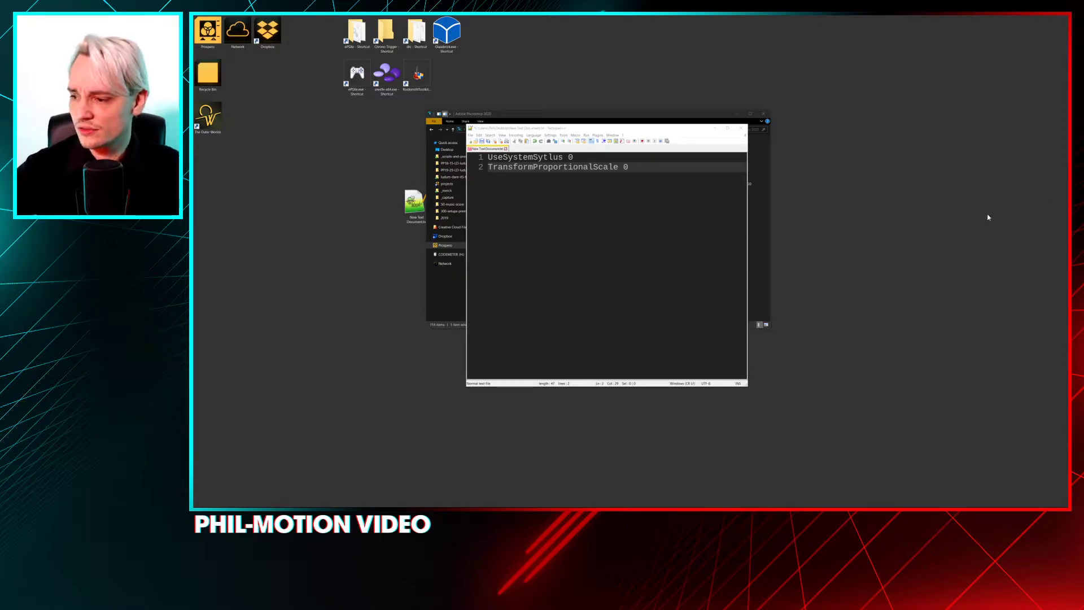
Step: Save and close the text document, and rename it PSUserConfig on the desktop
{"action": "left_click", "coordinate": [741, 128]}
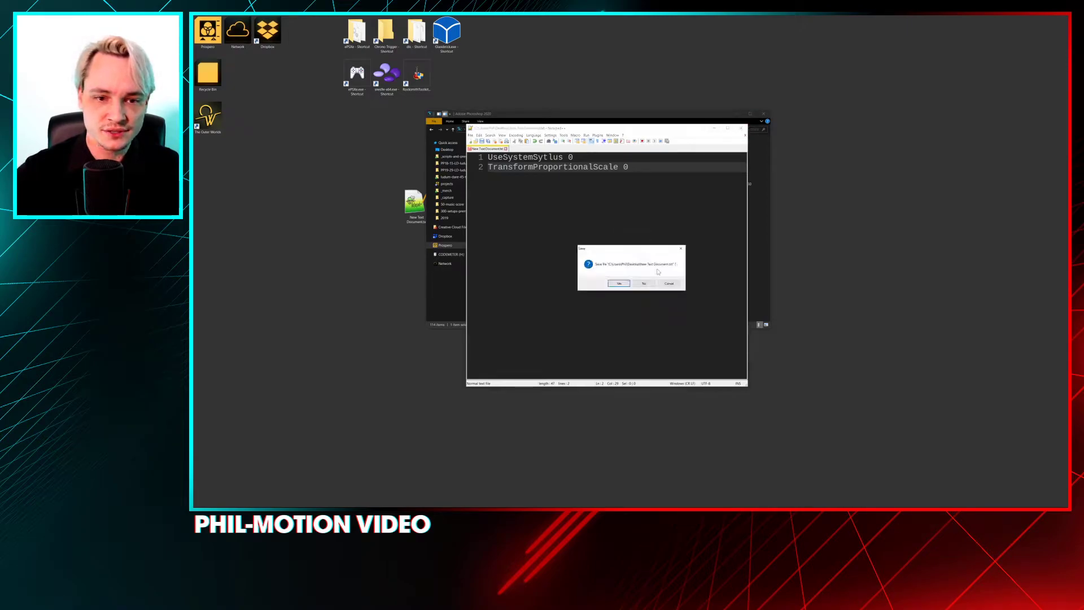
{"action": "left_click", "coordinate": [616, 284]}
{"action": "left_click_drag", "start_coordinate": [411, 217], "coordinate": [383, 217]}
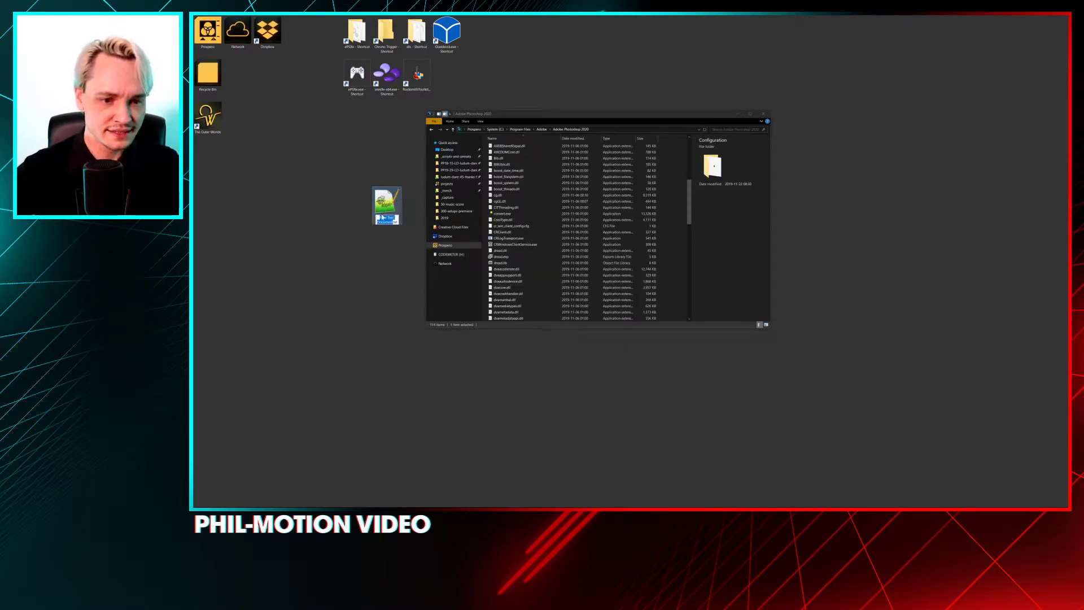
{"action": "type", "text": "PSUserConfig"}
{"action": "key", "text": "Return"}
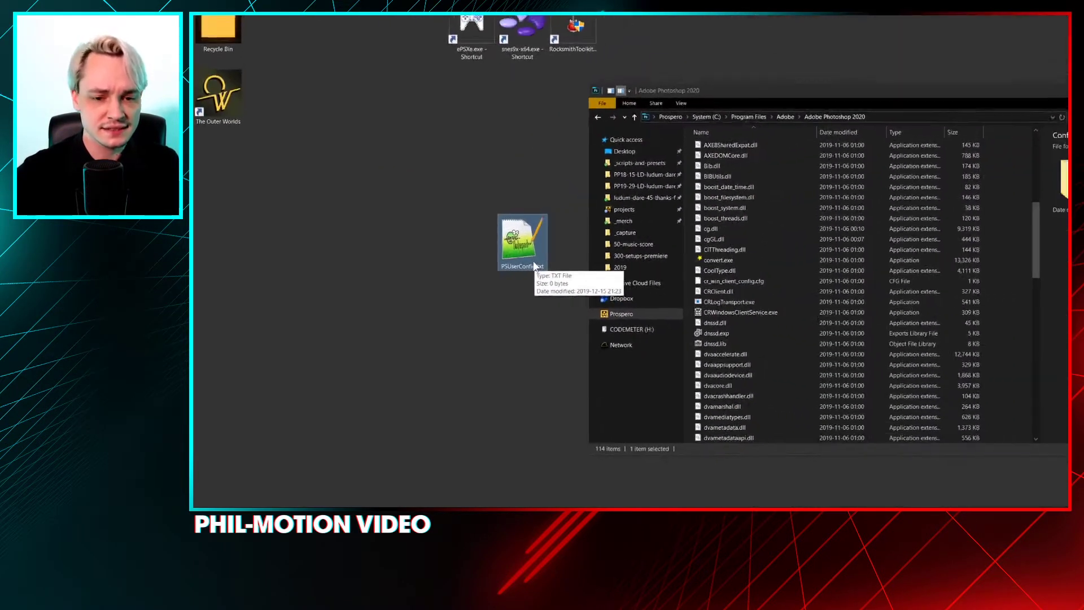
Step: In File Explorer, browse from System (C:) through the user's profile folder to AppData\Roaming\Adobe\Adobe Photoshop 2020
{"action": "left_click", "coordinate": [707, 116]}
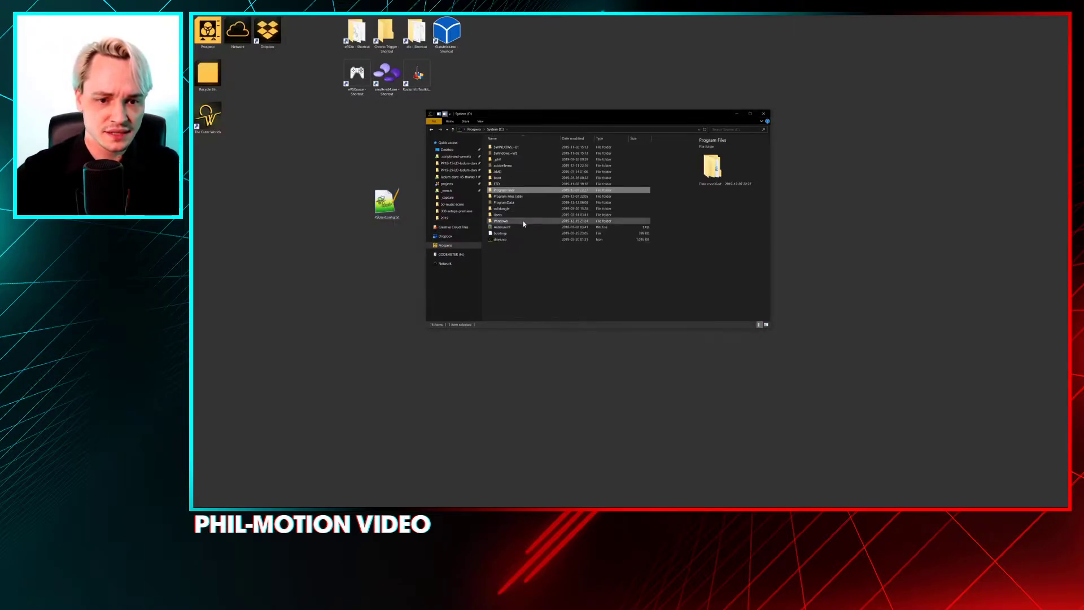
{"action": "double_click", "coordinate": [508, 215]}
{"action": "double_click", "coordinate": [510, 153]}
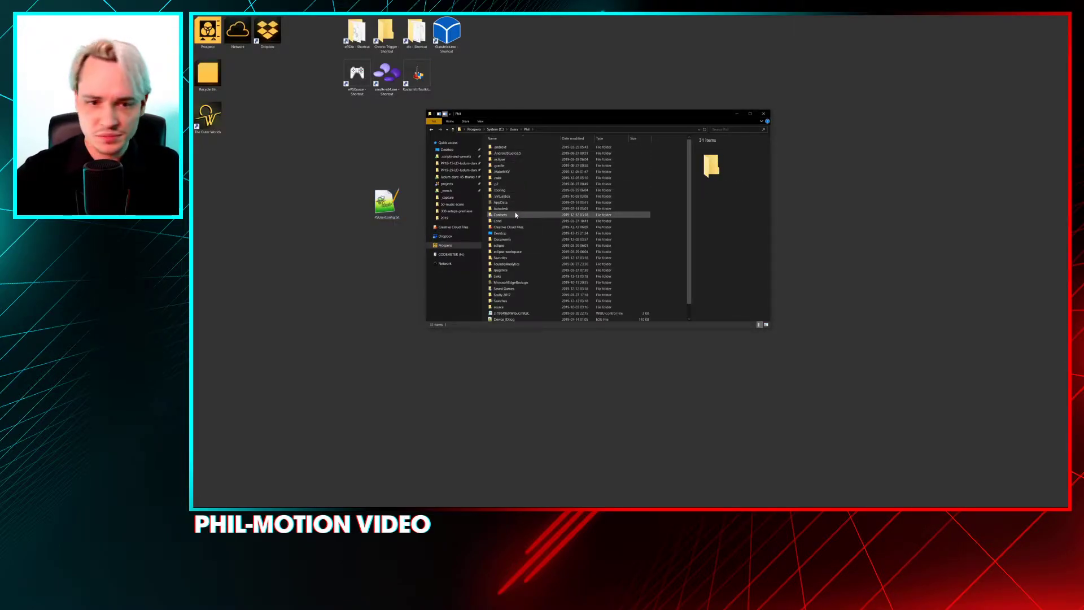
{"action": "double_click", "coordinate": [511, 202]}
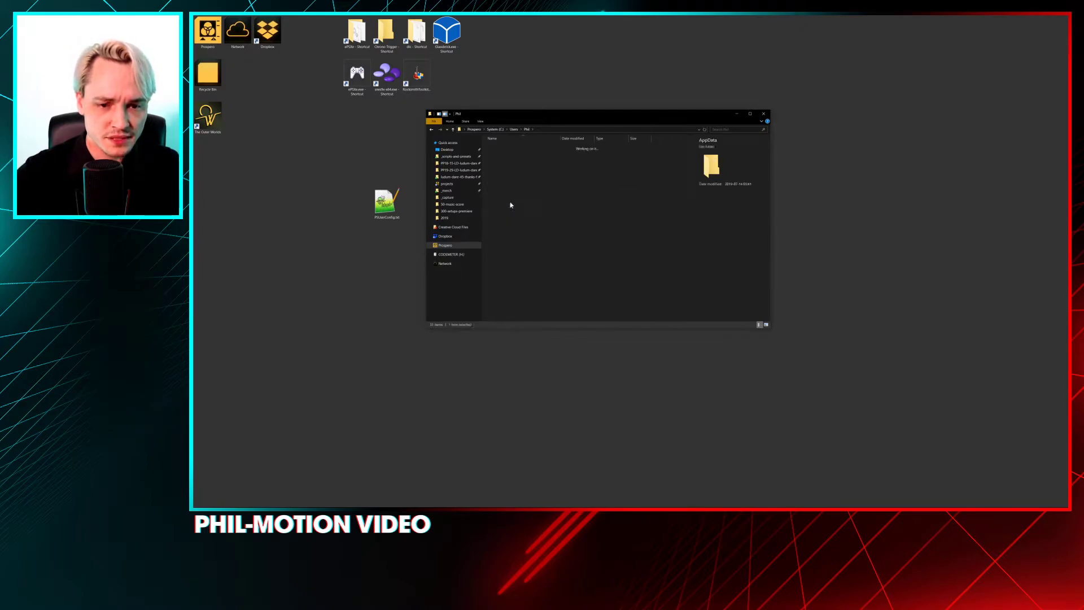
{"action": "double_click", "coordinate": [508, 159]}
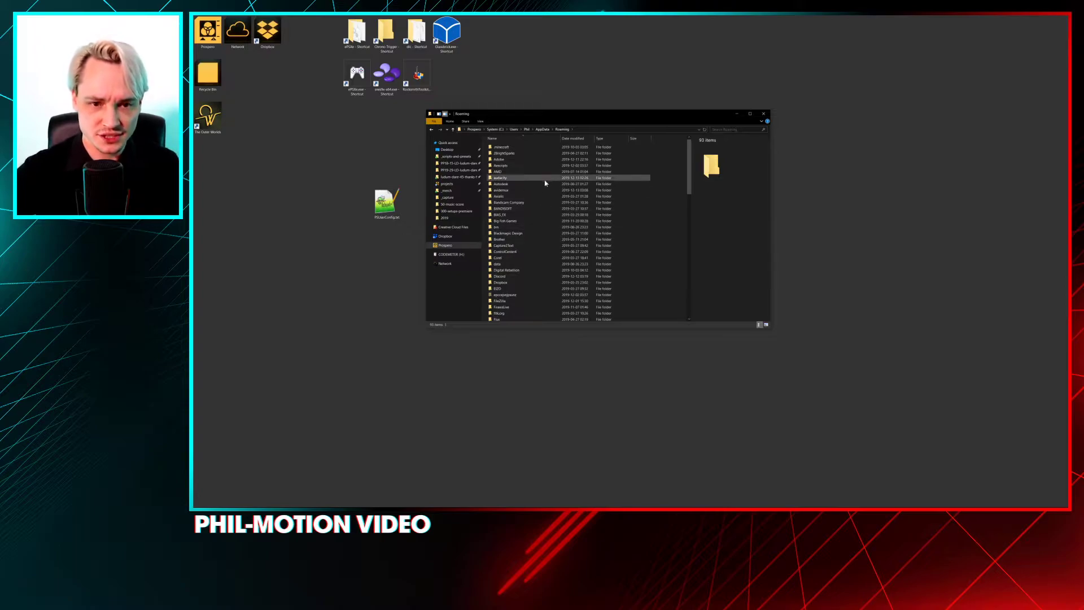
{"action": "double_click", "coordinate": [538, 165]}
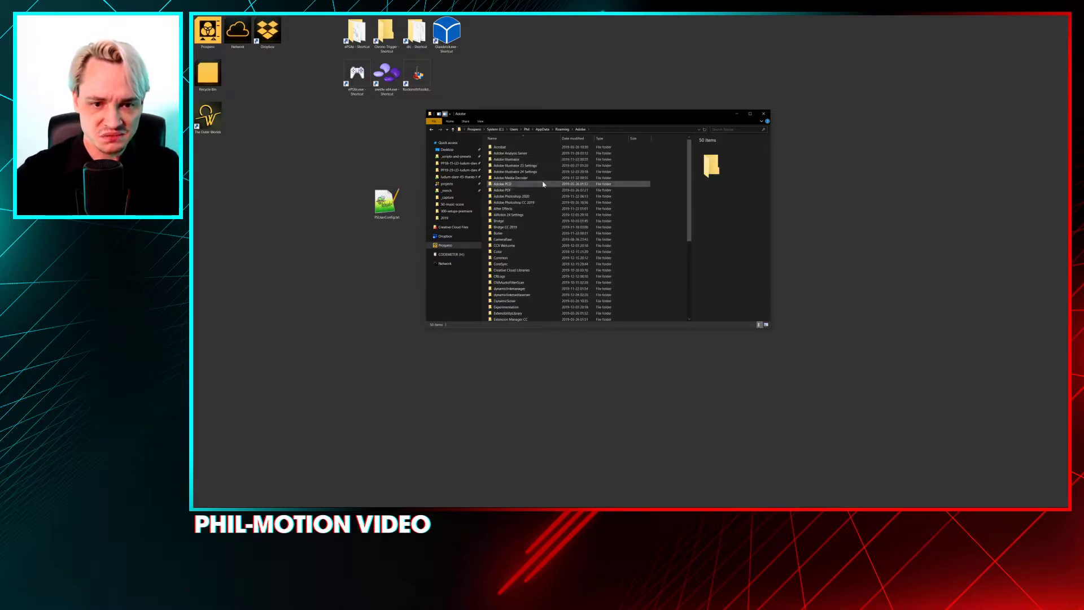
{"action": "double_click", "coordinate": [539, 197]}
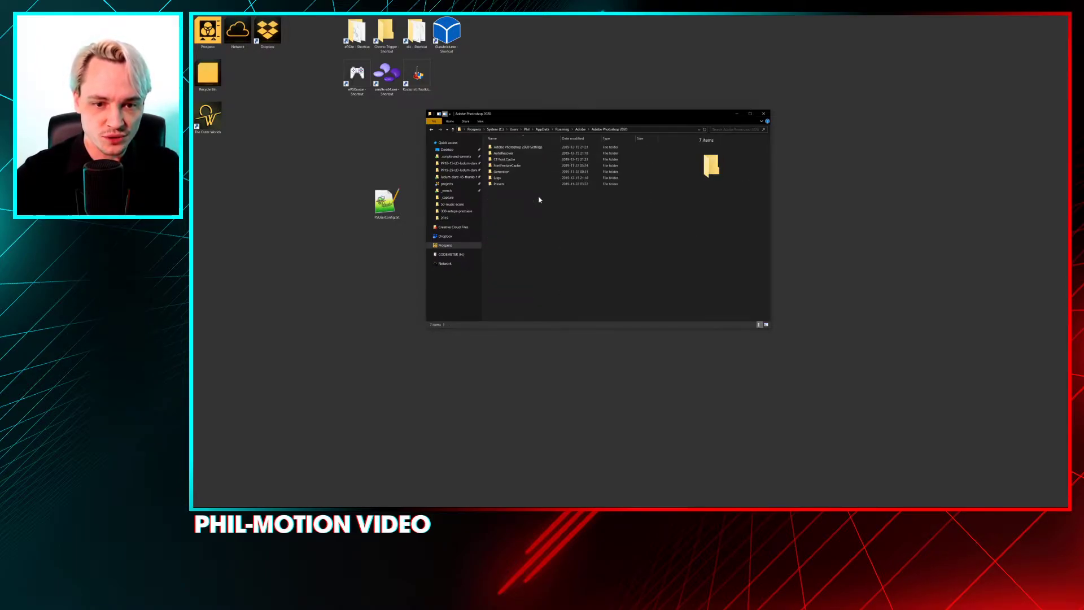
{"action": "key", "text": "BackSpace"}
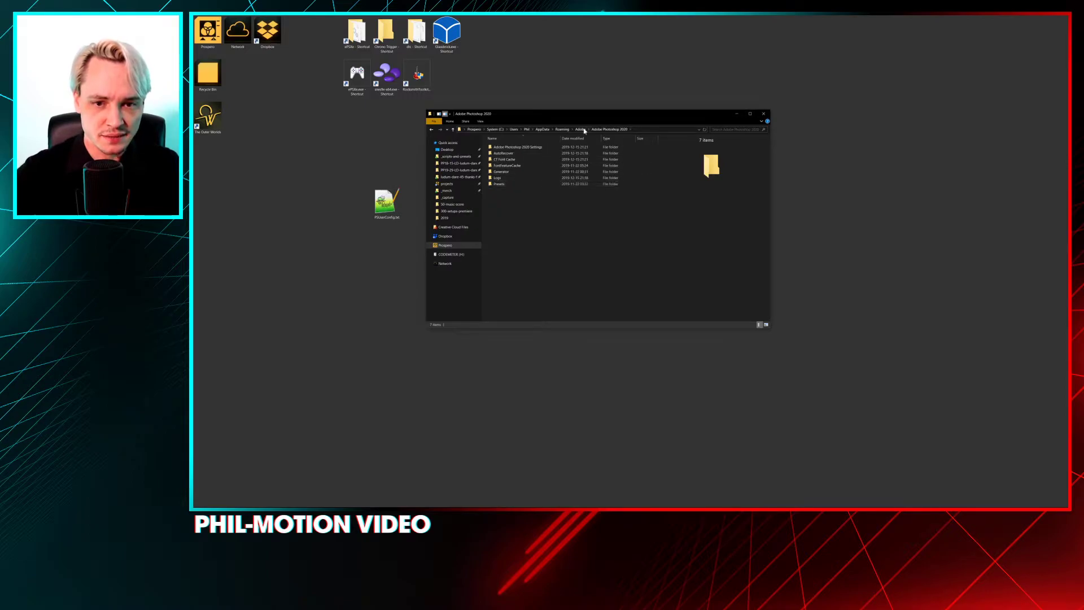
Step: Browse to the Adobe Photoshop CC 2019 Settings folder inside the Adobe Photoshop CC 2019 folder
{"action": "double_click", "coordinate": [526, 202]}
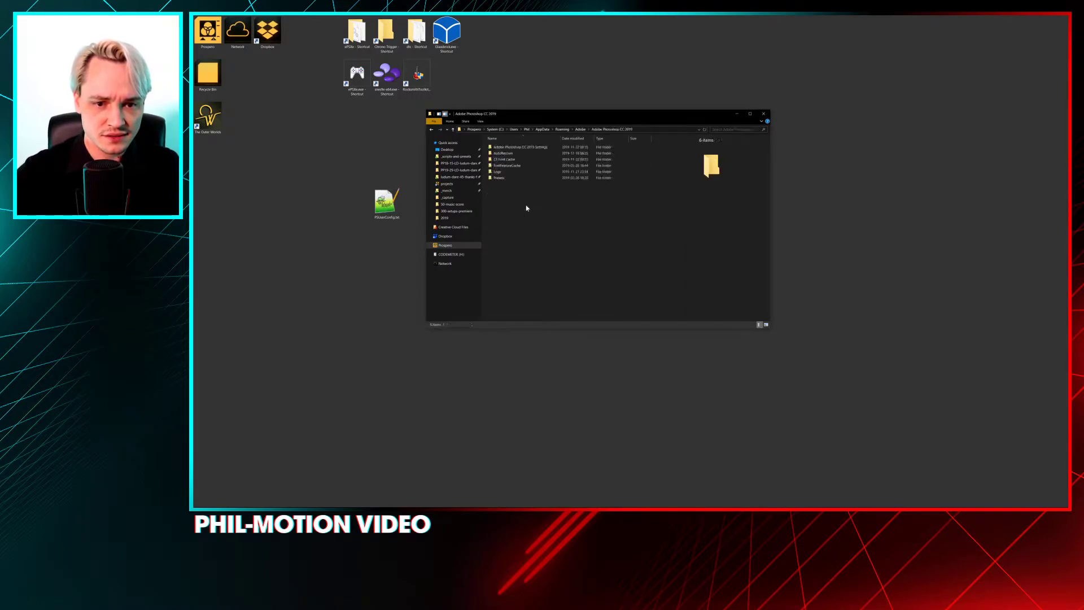
{"action": "double_click", "coordinate": [509, 178]}
{"action": "left_click", "coordinate": [620, 131]}
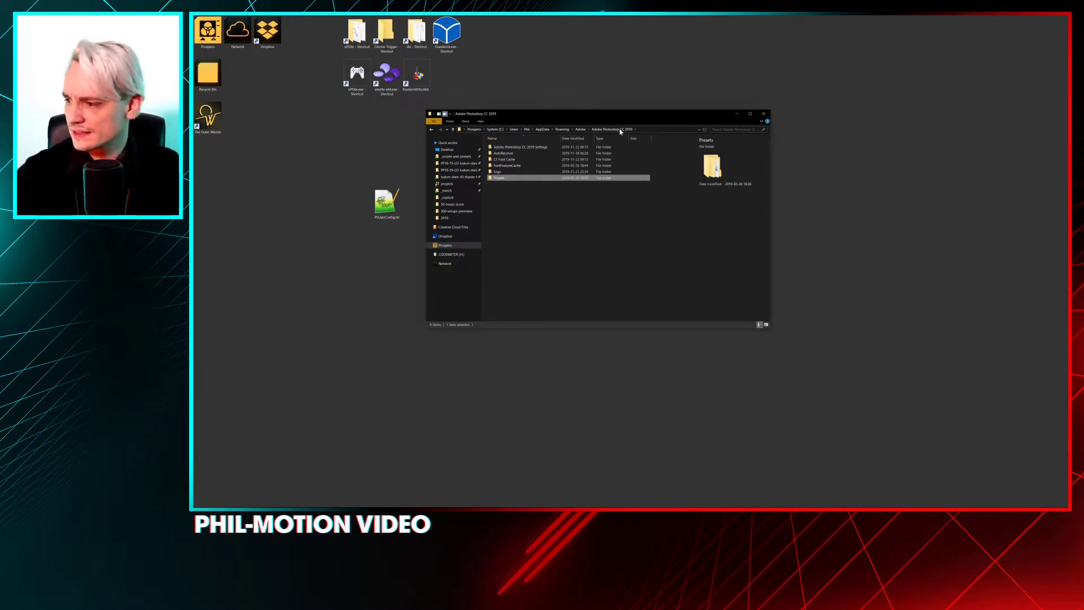
{"action": "double_click", "coordinate": [536, 147]}
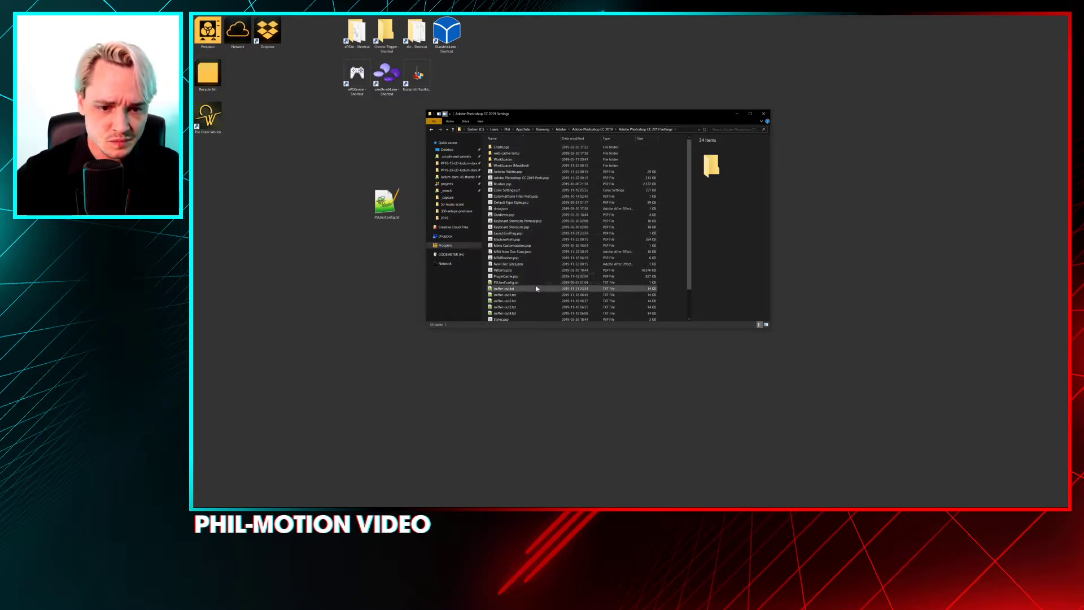
Step: Open the existing PSUserConfig text file in the 2019 settings folder, examine its lines, and close it
{"action": "double_click", "coordinate": [530, 284]}
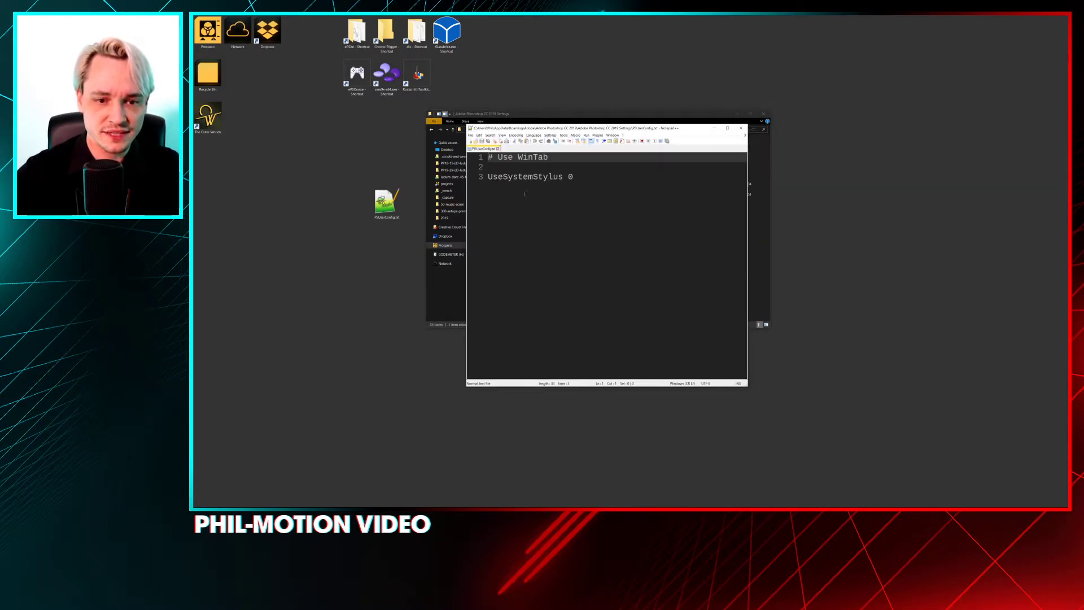
{"action": "triple_click", "coordinate": [559, 219]}
{"action": "left_click", "coordinate": [559, 218]}
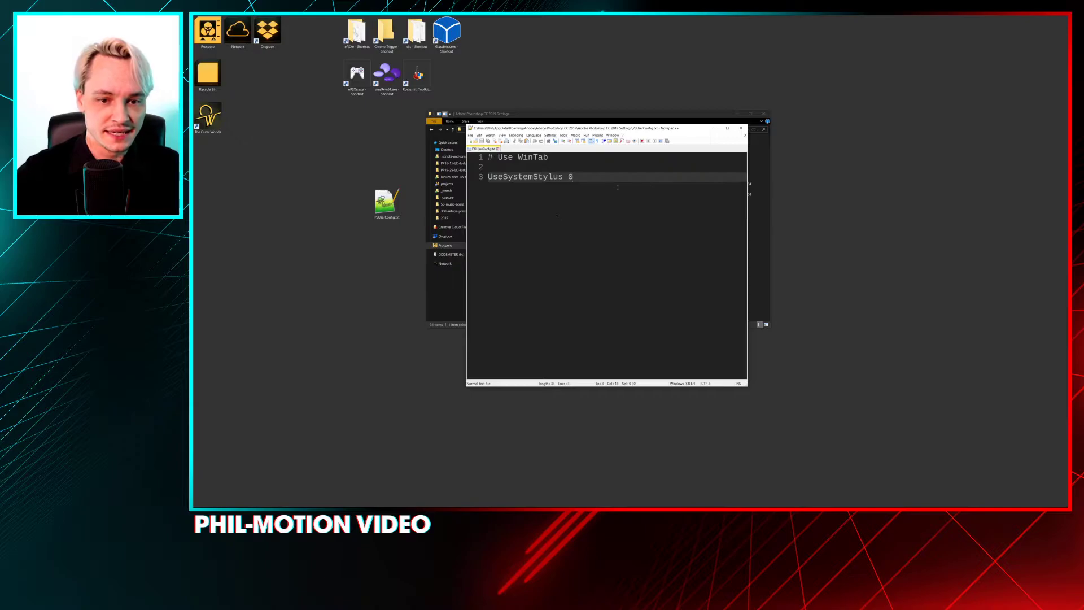
{"action": "left_click", "coordinate": [741, 128]}
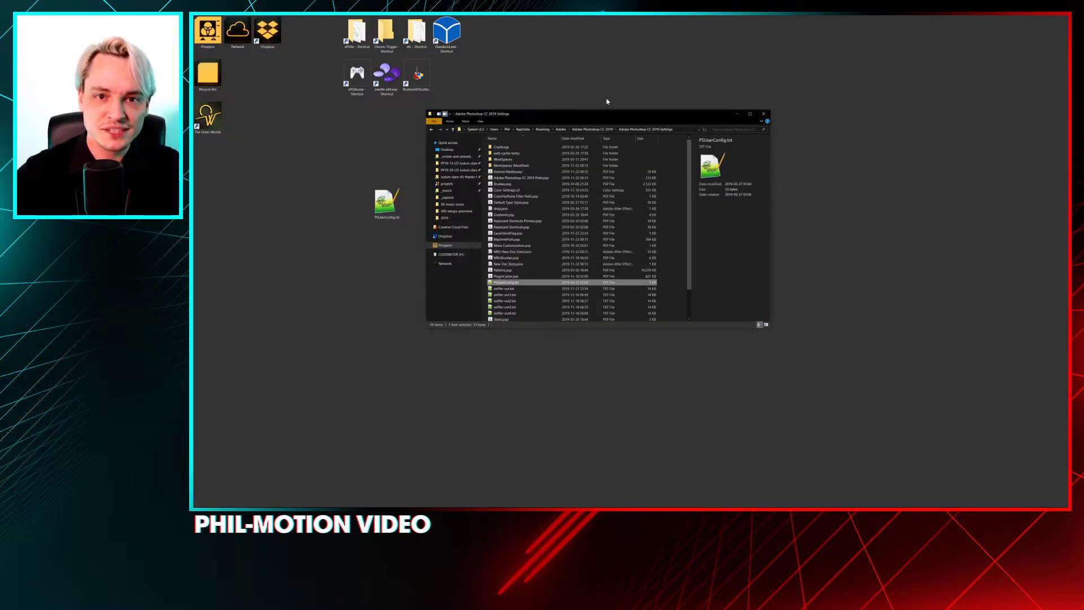
Step: Move PSUserConfig from the desktop into the Adobe Photoshop 2020 Settings folder using Explorer's move, and close the folder window
{"action": "left_click", "coordinate": [591, 129]}
{"action": "left_click", "coordinate": [589, 129]}
{"action": "left_click", "coordinate": [532, 192]}
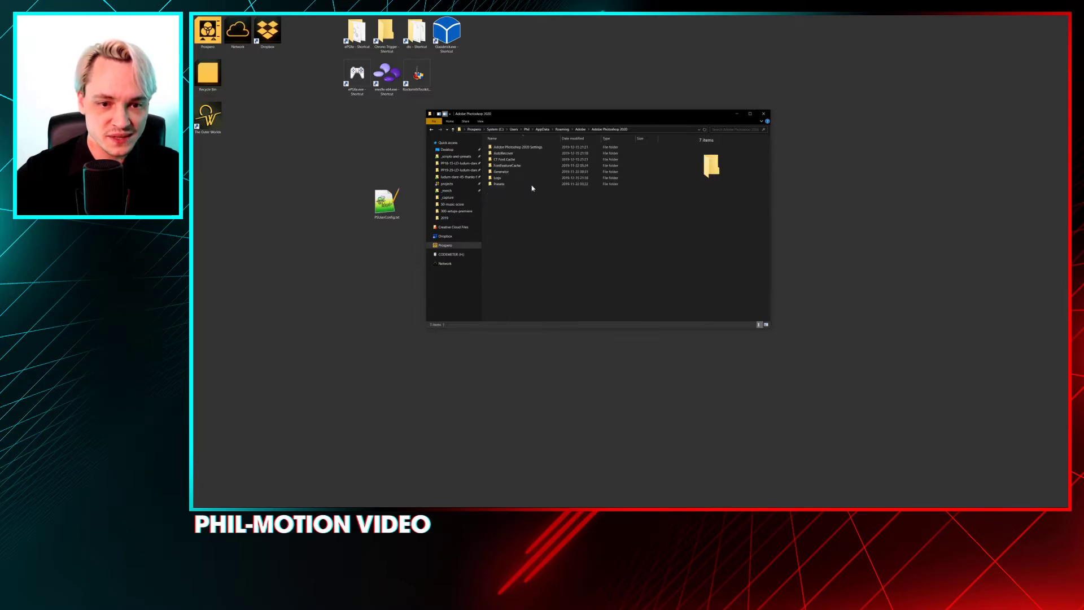
{"action": "double_click", "coordinate": [522, 147]}
{"action": "left_click_drag", "start_coordinate": [386, 202], "coordinate": [566, 242]}
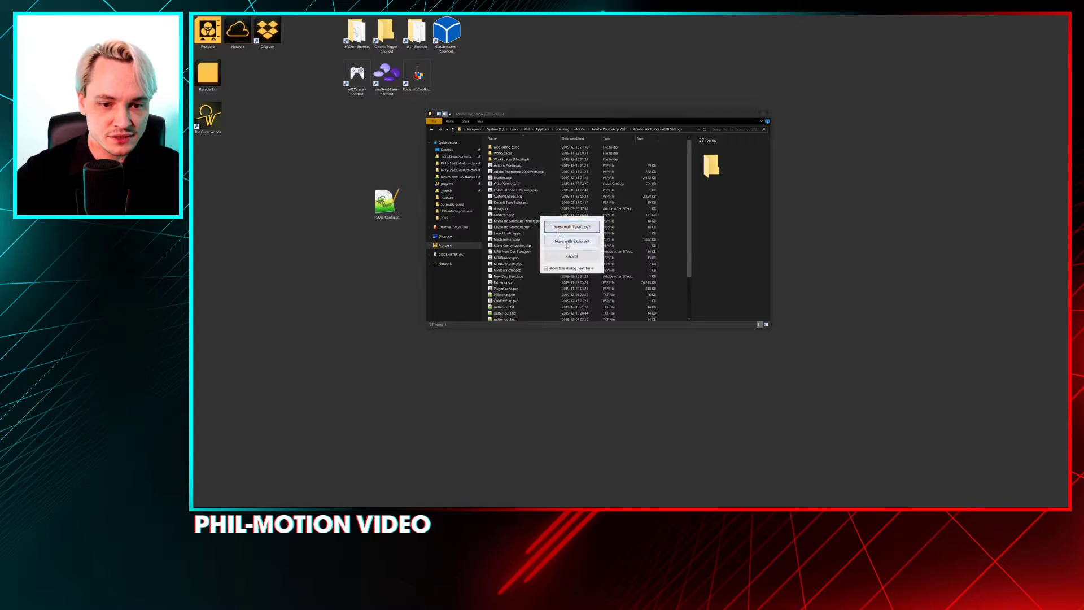
{"action": "left_click", "coordinate": [572, 241]}
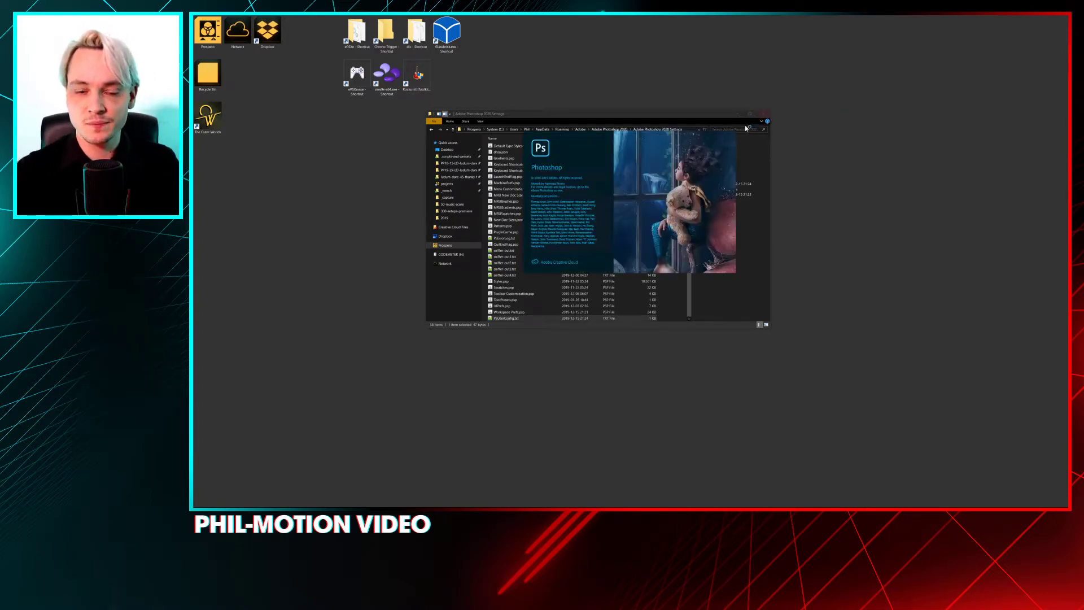
{"action": "left_click", "coordinate": [764, 113]}
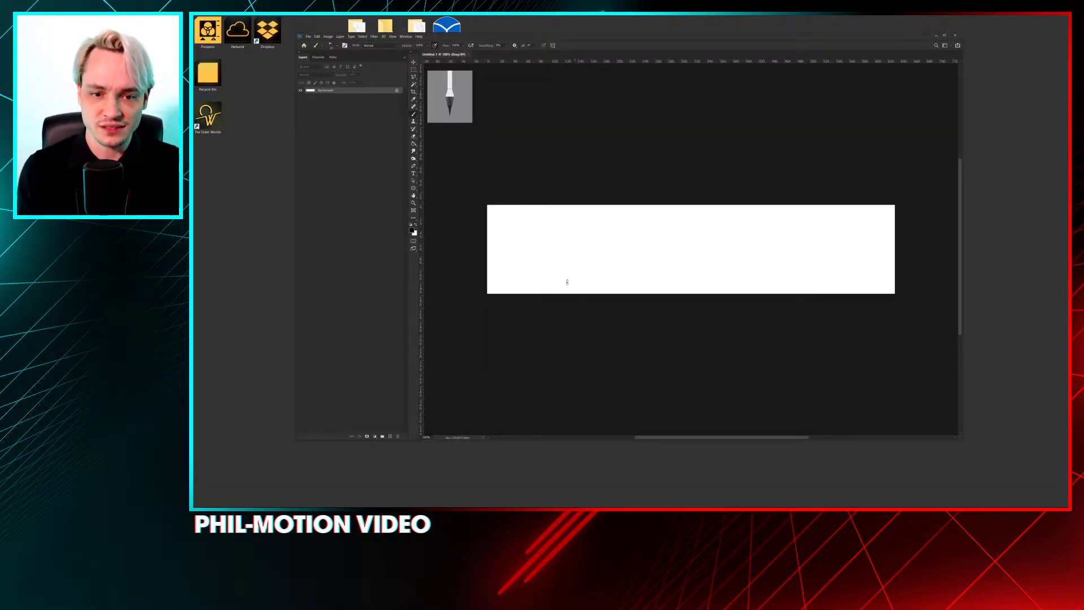
Step: In Photoshop, test pen pressure by painting black strokes and dabs across the white canvas with a thin brush and a broad bristly brush
{"action": "mouse_move", "coordinate": [553, 245]}
{"action": "left_mouse_down"}
{"action": "mouse_move", "coordinate": [619, 243]}
{"action": "mouse_move", "coordinate": [616, 227]}
{"action": "mouse_move", "coordinate": [662, 251]}
{"action": "mouse_move", "coordinate": [704, 232]}
{"action": "left_mouse_up"}
{"action": "left_click", "coordinate": [725, 233]}
{"action": "left_click_drag", "start_coordinate": [740, 236], "coordinate": [746, 233]}
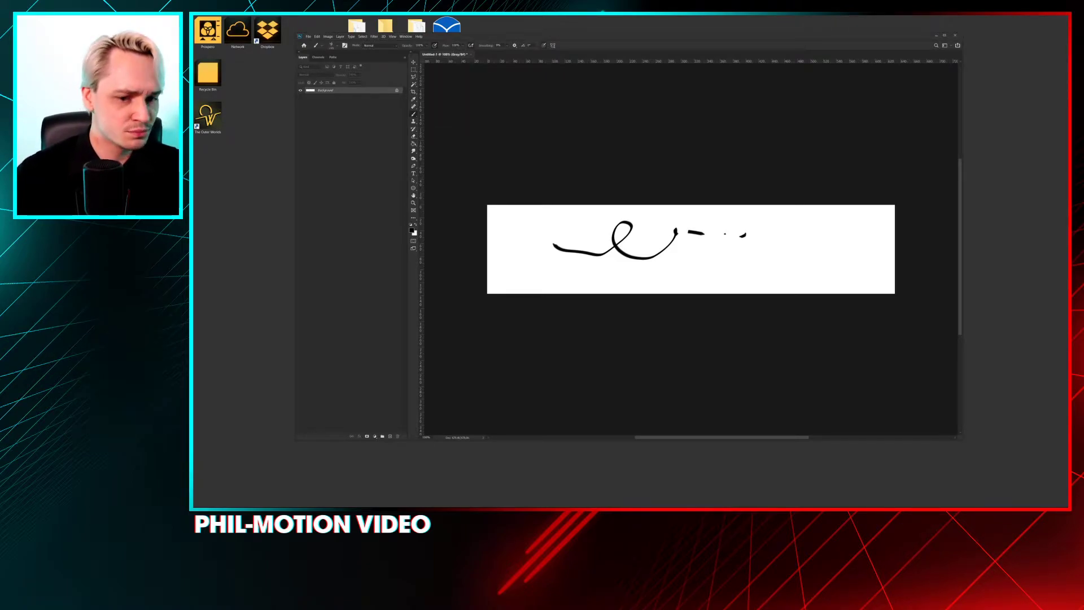
{"action": "mouse_move", "coordinate": [524, 233]}
{"action": "left_mouse_down"}
{"action": "mouse_move", "coordinate": [572, 267]}
{"action": "mouse_move", "coordinate": [658, 257]}
{"action": "left_mouse_up"}
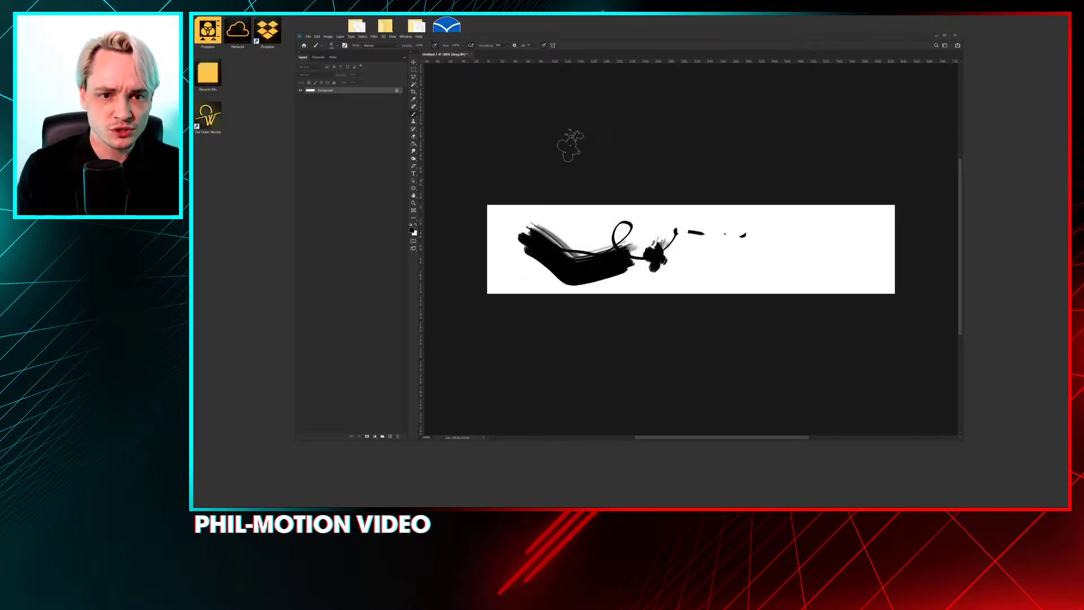
{"action": "left_click_drag", "start_coordinate": [506, 277], "coordinate": [731, 264]}
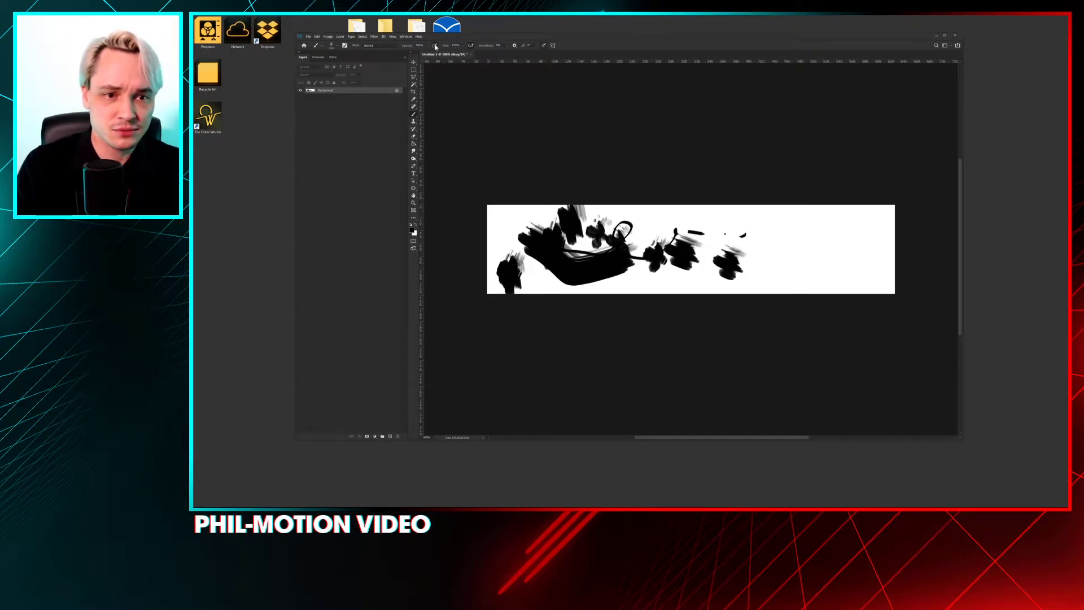
{"action": "mouse_move", "coordinate": [833, 249]}
{"action": "left_mouse_down"}
{"action": "mouse_move", "coordinate": [754, 245]}
{"action": "mouse_move", "coordinate": [772, 291]}
{"action": "left_mouse_up"}
{"action": "left_click_drag", "start_coordinate": [720, 229], "coordinate": [788, 291]}
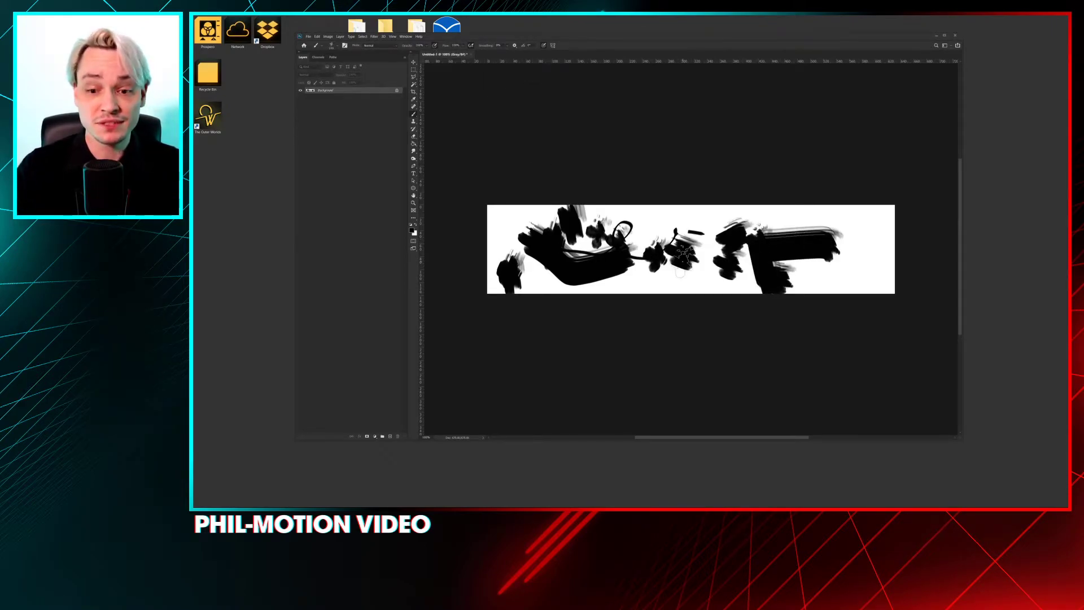
Step: Close the test painting document without saving its changes
{"action": "left_click", "coordinate": [413, 69]}
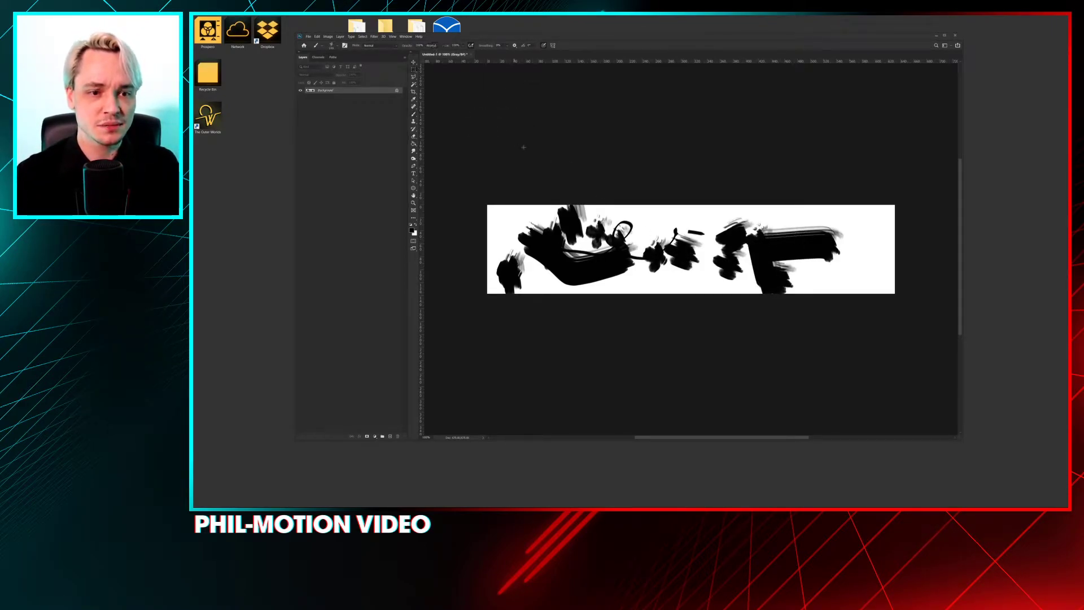
{"action": "key", "text": "ctrl+w"}
{"action": "key", "text": "Return"}
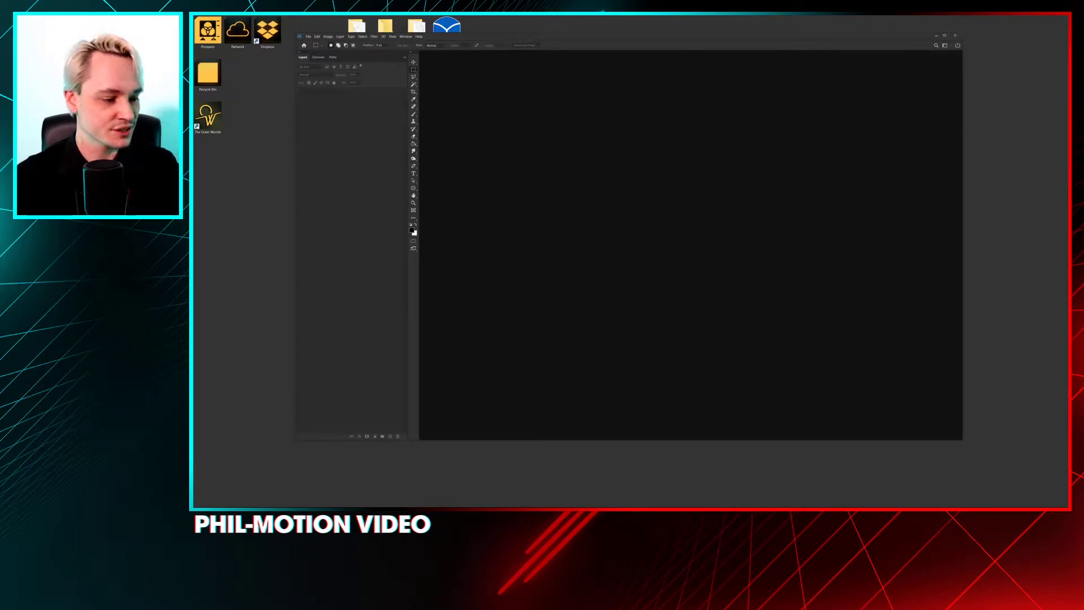
{"action": "key", "text": "ctrl+q"}
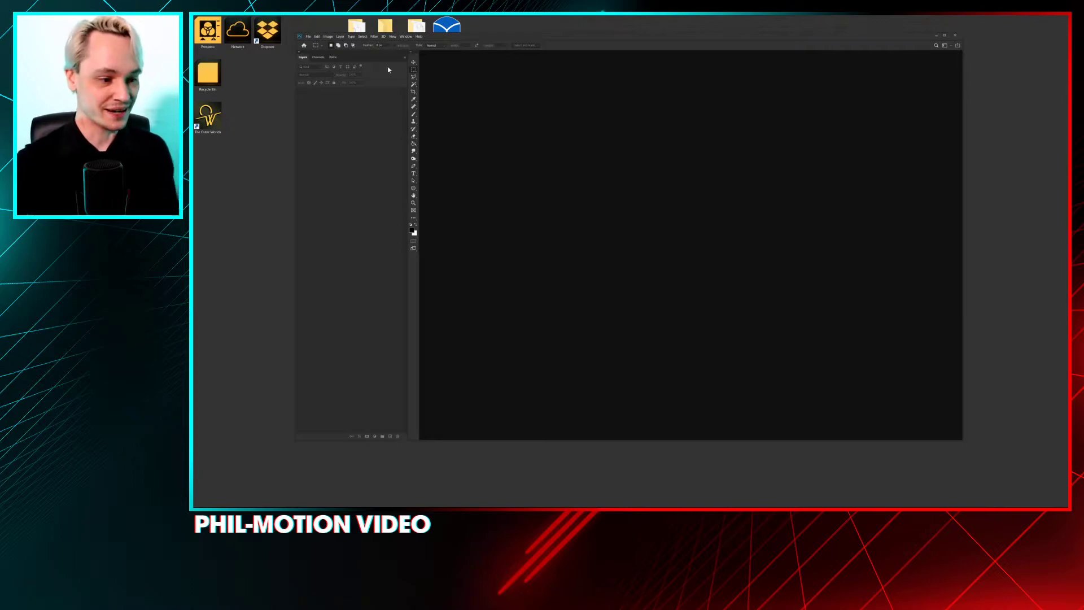
Step: Hide the panels and start a new document with International Paper as its document type
{"action": "key", "text": "Tab"}
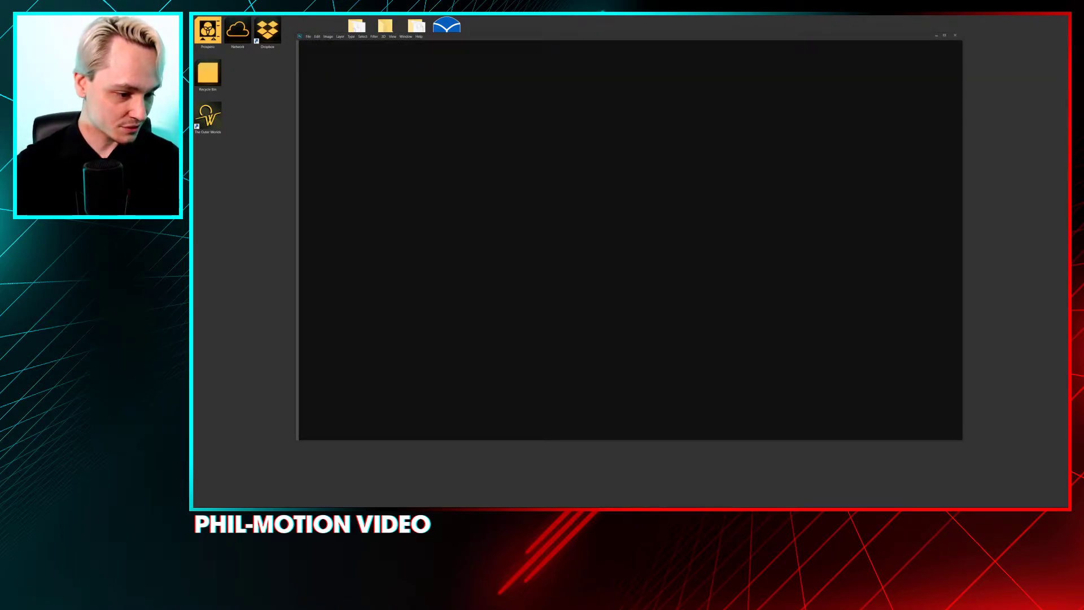
{"action": "key", "text": "ctrl+n"}
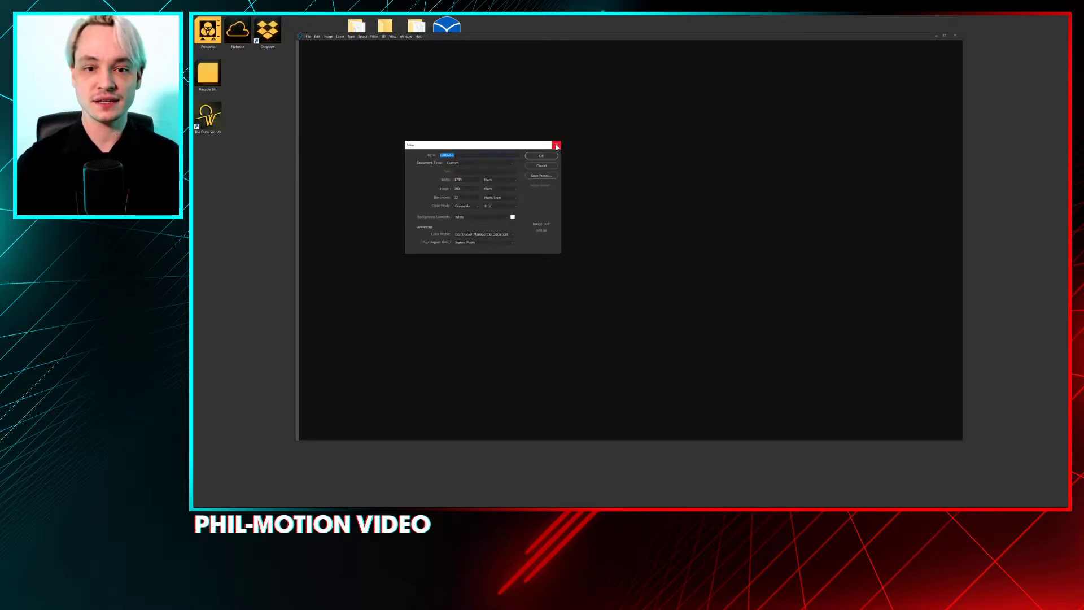
{"action": "double_click", "coordinate": [458, 180]}
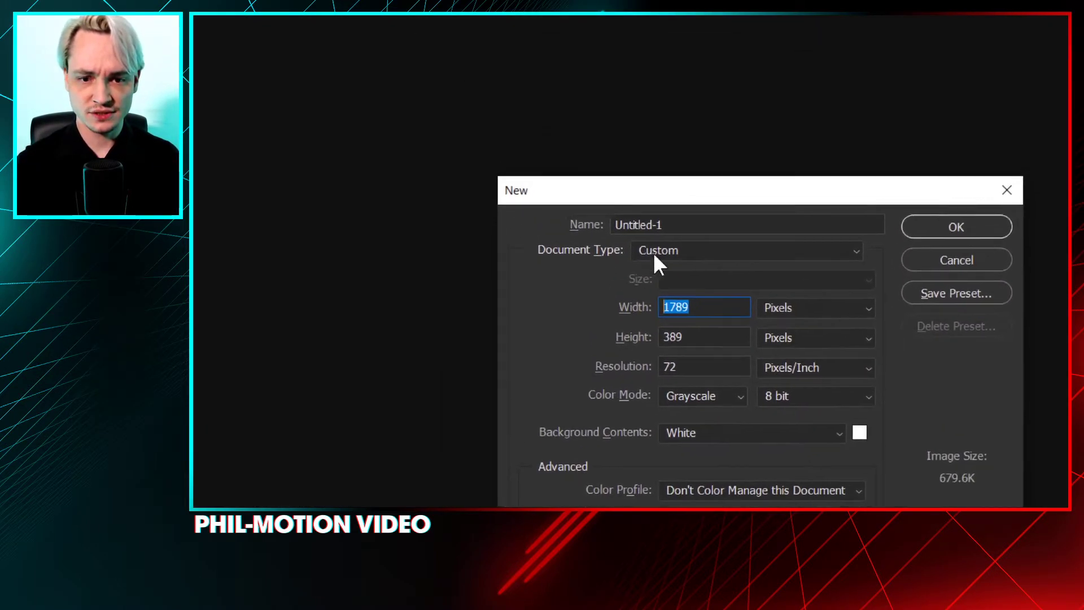
{"action": "left_click", "coordinate": [655, 252]}
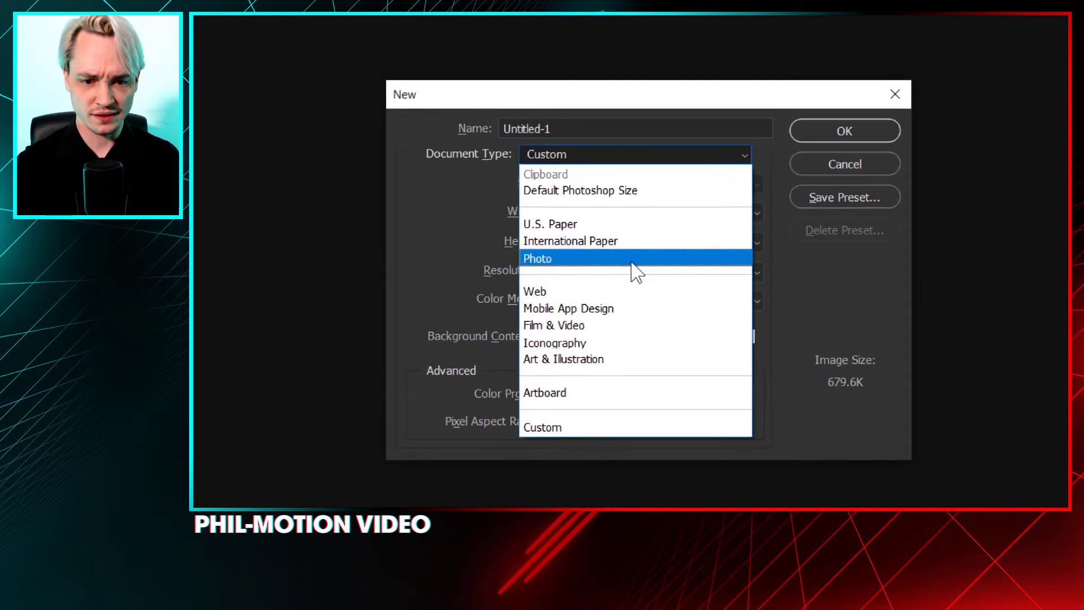
{"action": "left_click", "coordinate": [630, 240]}
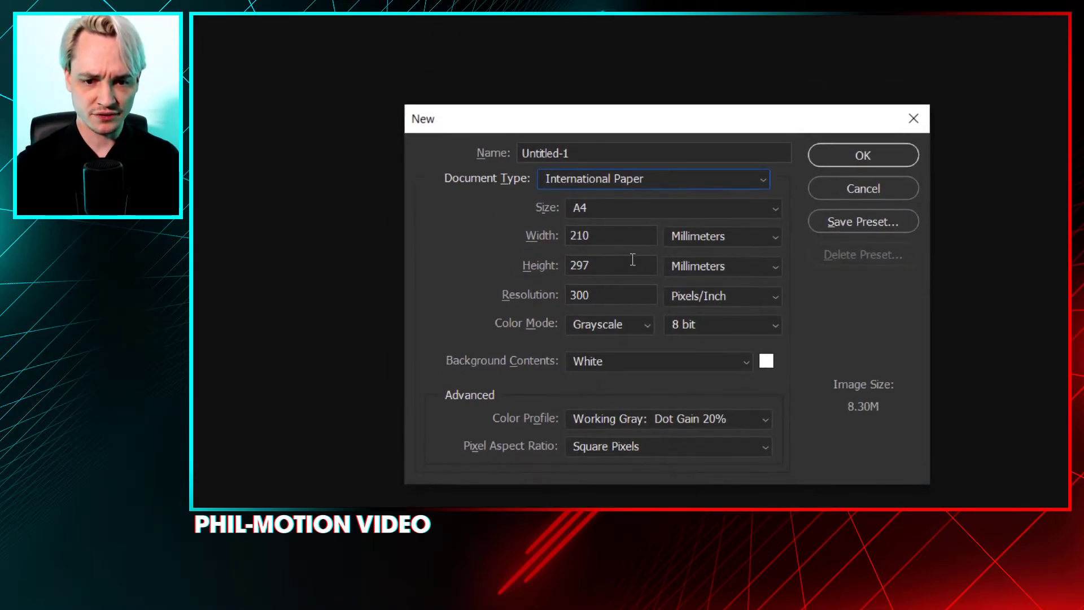
Step: Set the new document's width and height to 300 millimeters and its resolution to 600 pixels/inch
{"action": "double_click", "coordinate": [568, 252]}
{"action": "type", "text": "300"}
{"action": "key", "text": "Tab"}
{"action": "type", "text": "300"}
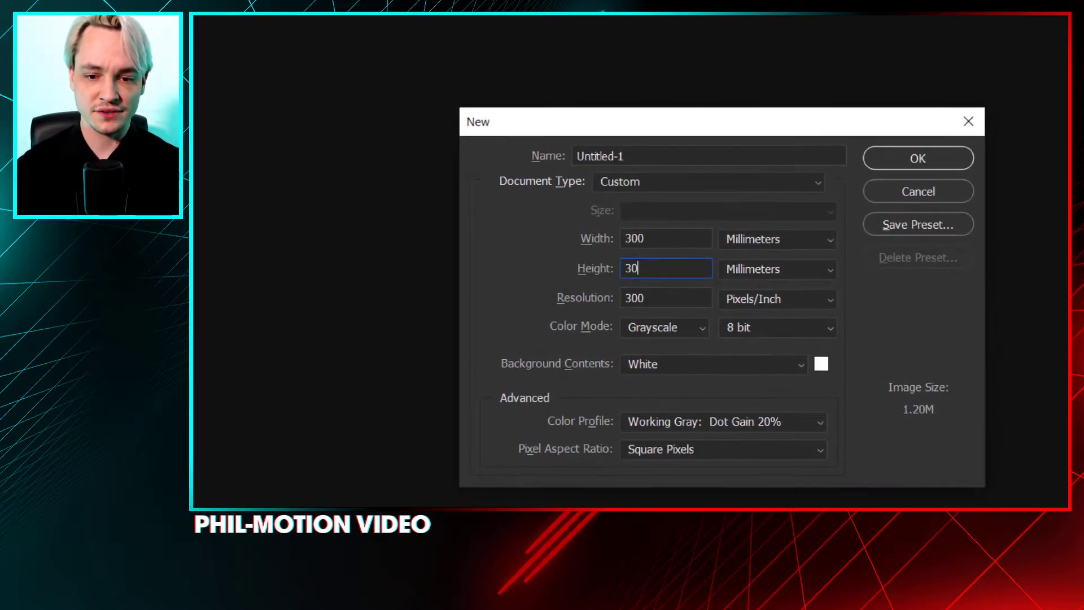
{"action": "key", "text": "Tab"}
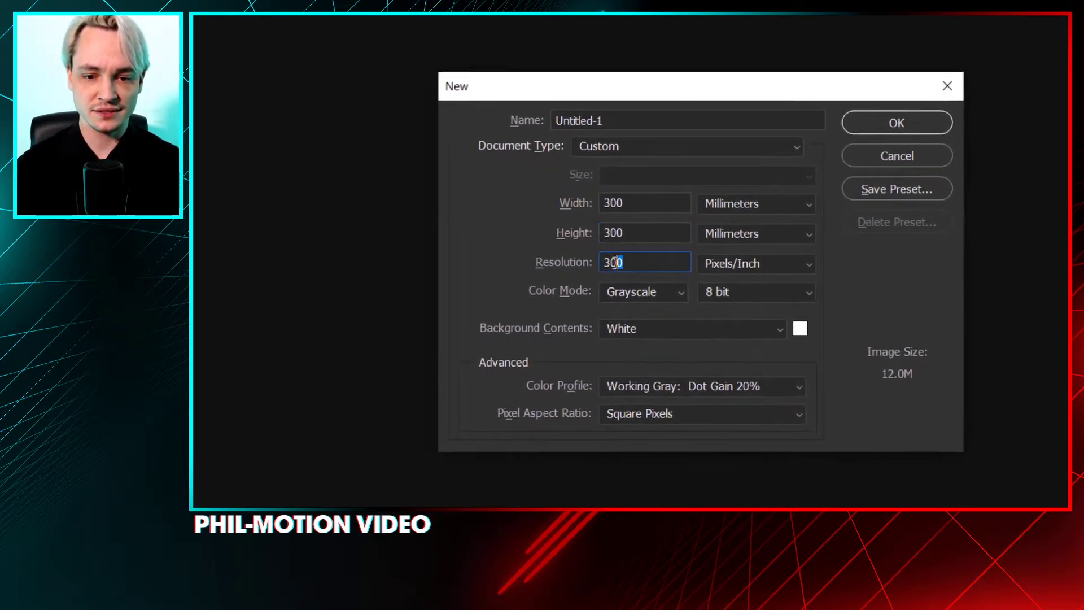
{"action": "type", "text": "600"}
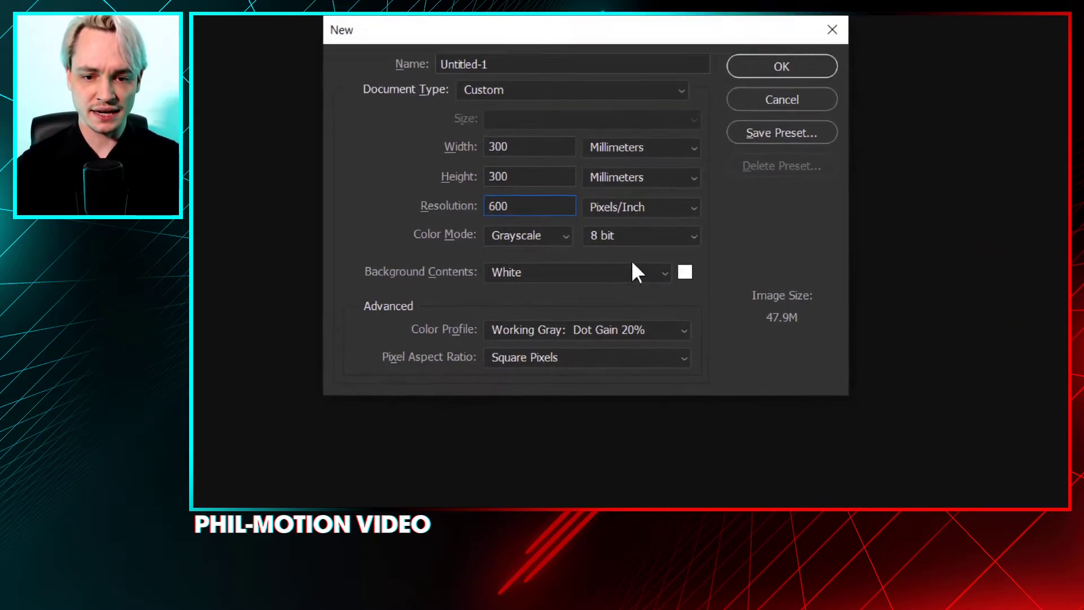
Step: Set the new grayscale document's bit depth to 16 bit and create it
{"action": "left_click", "coordinate": [791, 289]}
{"action": "left_click", "coordinate": [633, 287]}
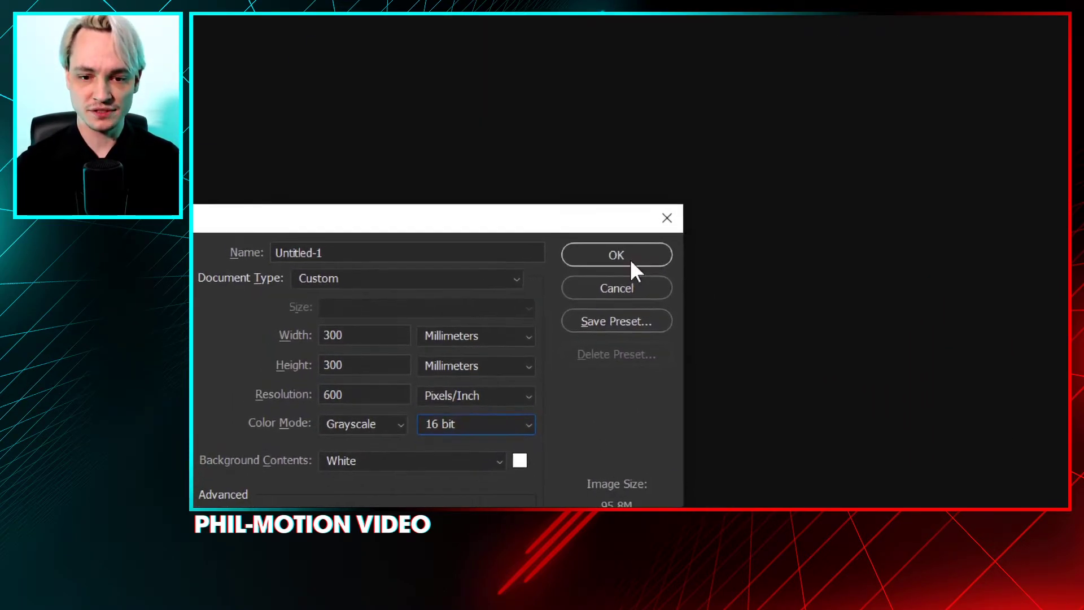
{"action": "left_click", "coordinate": [792, 42]}
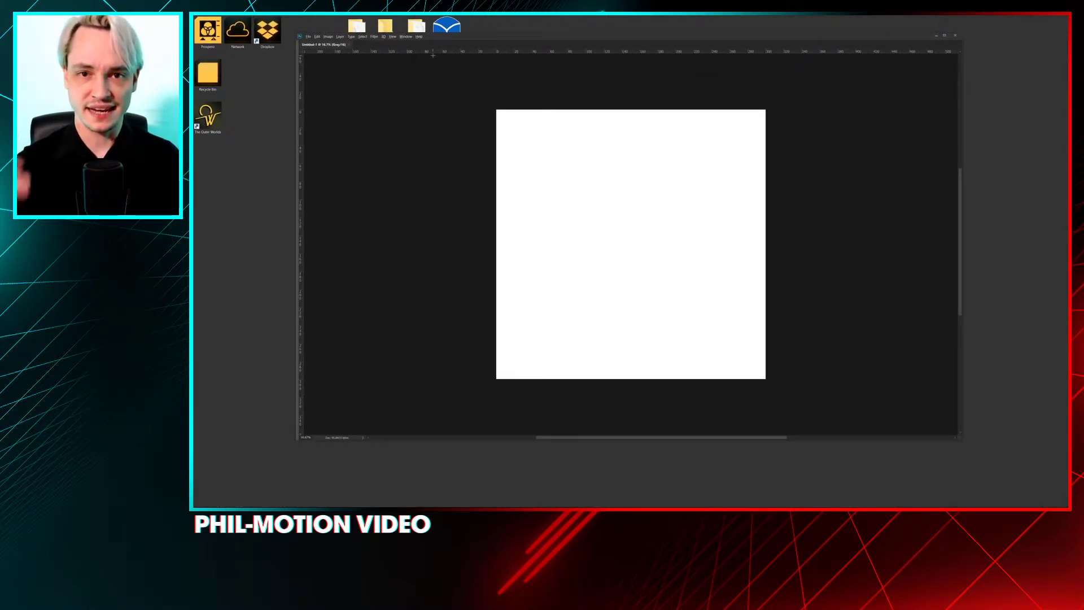
Step: Show the hidden panels again, clear the floating panels off the canvas area, and maximize the Photoshop window
{"action": "mouse_move", "coordinate": [524, 40]}
{"action": "left_mouse_down"}
{"action": "mouse_move", "coordinate": [537, 73]}
{"action": "mouse_move", "coordinate": [519, 37]}
{"action": "left_mouse_up"}
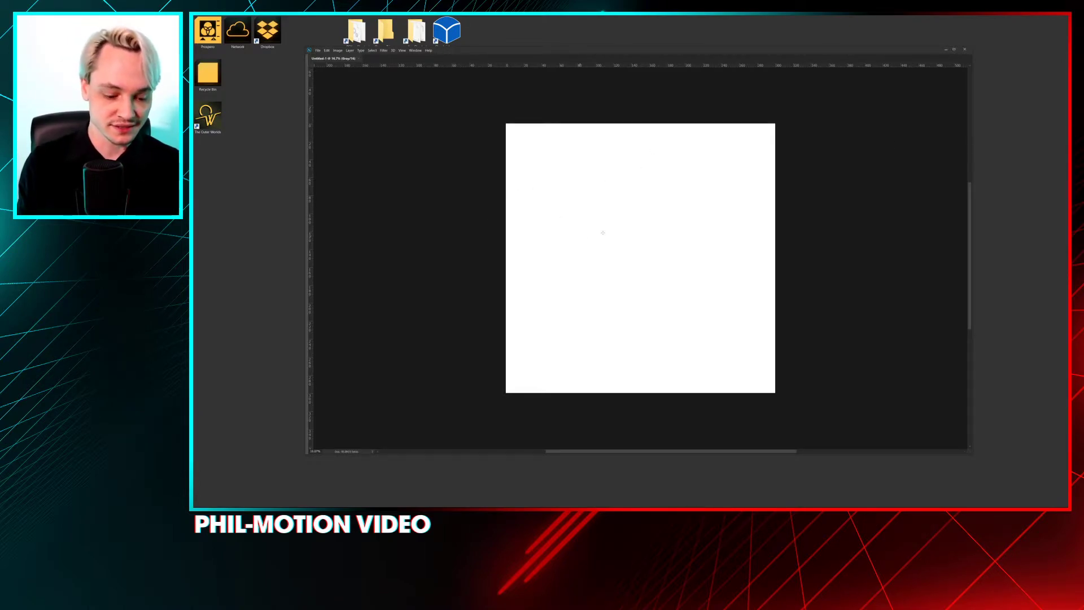
{"action": "key", "text": "Tab"}
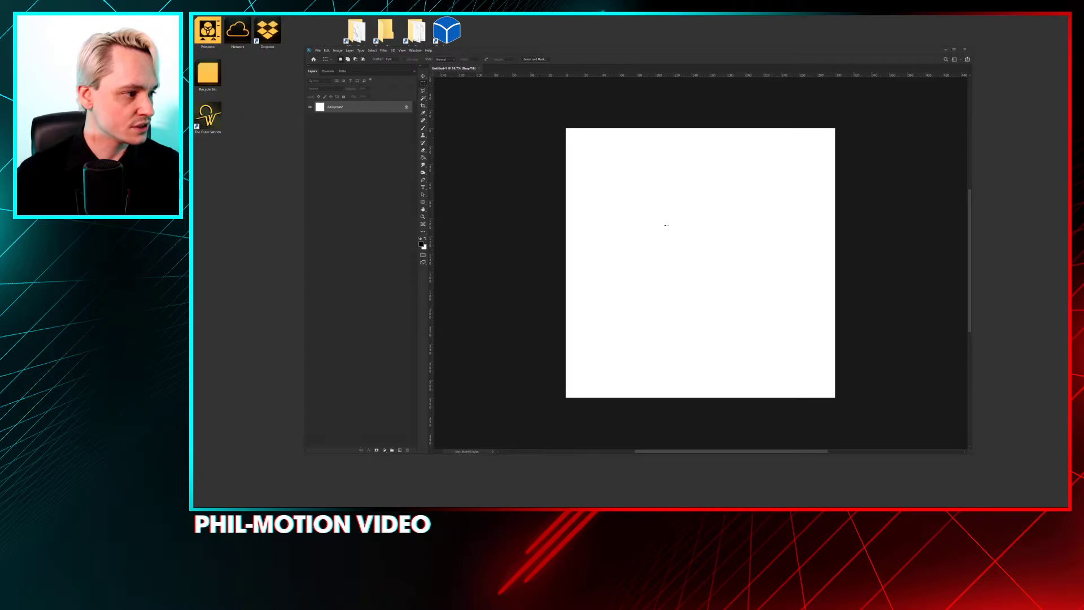
{"action": "key", "text": "alt+Tab"}
{"action": "key", "text": "super+shift+Right"}
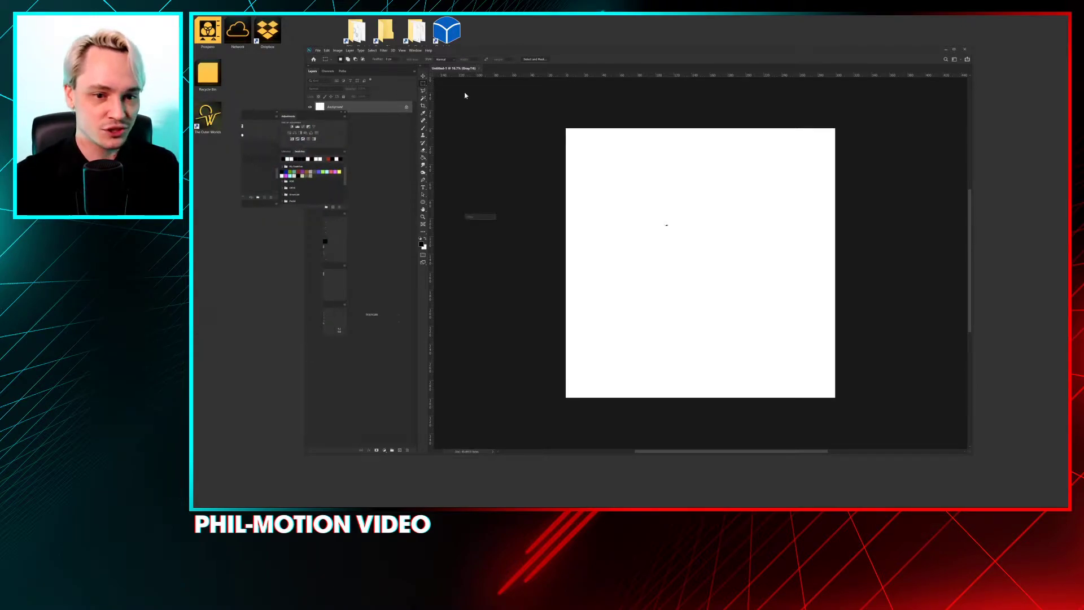
{"action": "left_click_drag", "start_coordinate": [502, 117], "coordinate": [462, 106]}
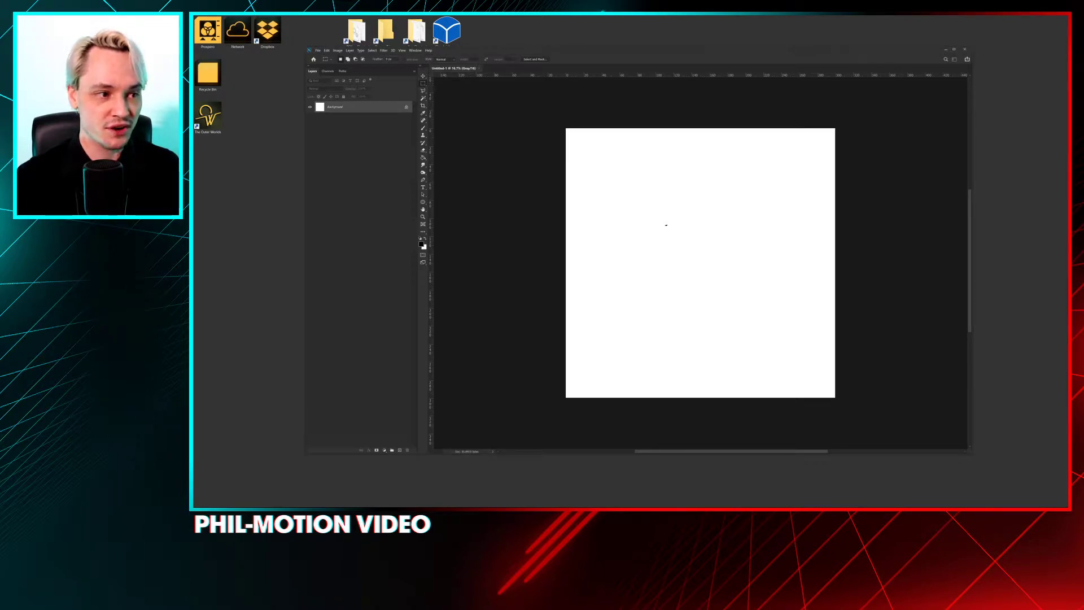
{"action": "left_click_drag", "start_coordinate": [556, 50], "coordinate": [516, 43]}
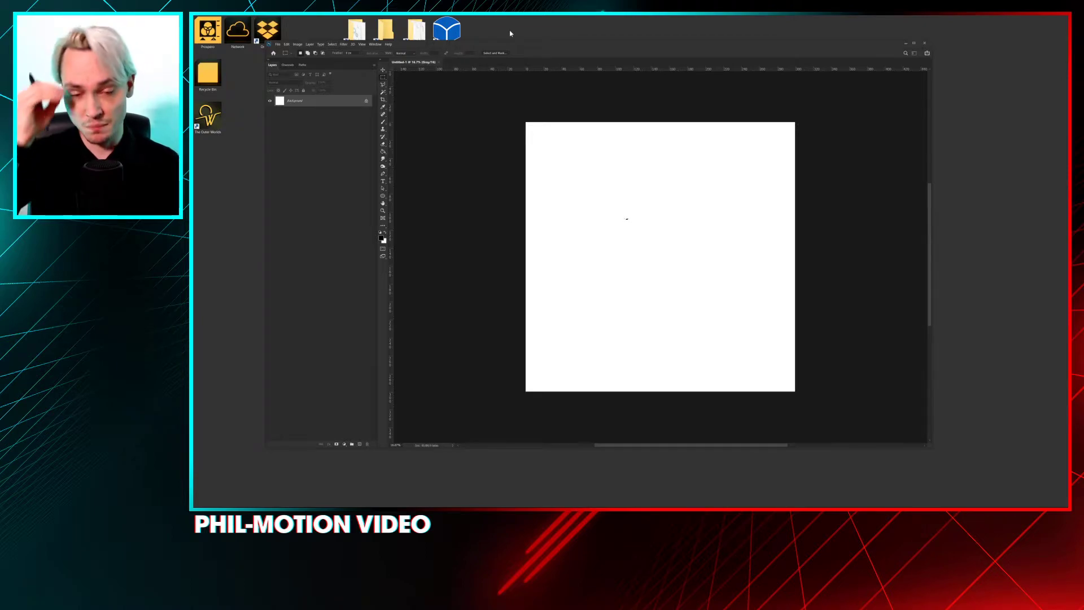
{"action": "double_click", "coordinate": [660, 46]}
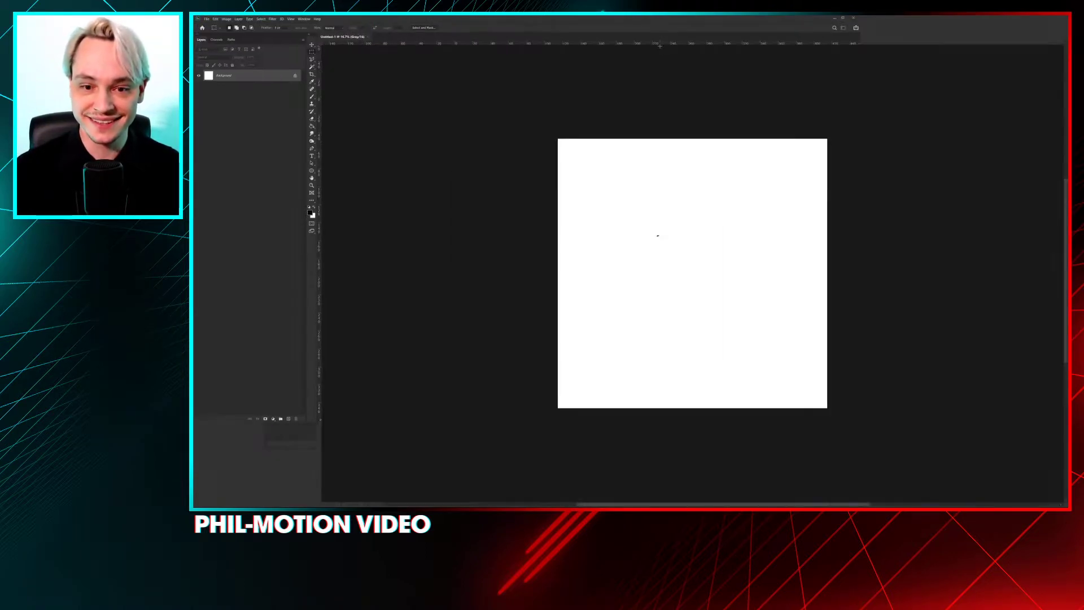
Step: Activate the Brush tool and add a new empty layer above the background
{"action": "key", "text": "b"}
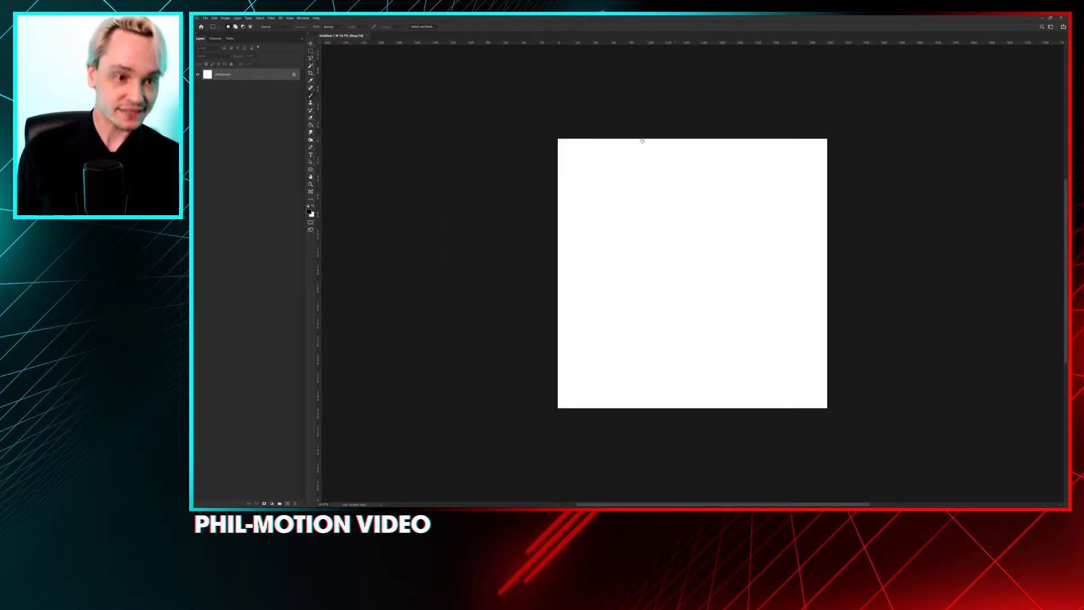
{"action": "key", "text": "ctrl+shift+alt+n"}
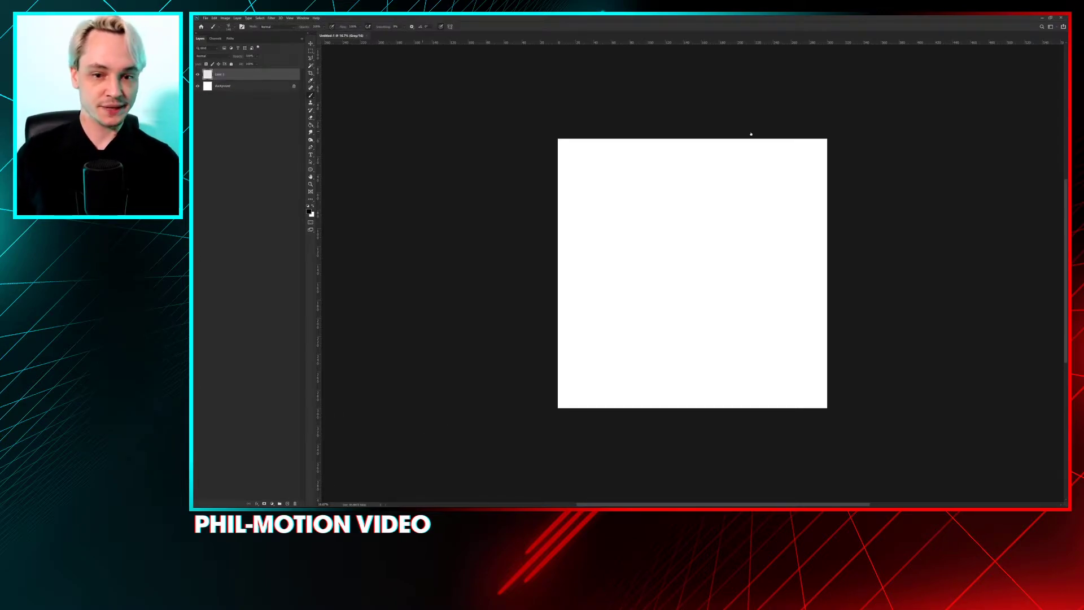
Step: Paint a small rough black circle near the canvas's upper-left corner on the new layer
{"action": "mouse_move", "coordinate": [606, 169]}
{"action": "left_mouse_down"}
{"action": "mouse_move", "coordinate": [619, 214]}
{"action": "mouse_move", "coordinate": [617, 159]}
{"action": "mouse_move", "coordinate": [648, 159]}
{"action": "mouse_move", "coordinate": [663, 181]}
{"action": "left_mouse_up"}
{"action": "mouse_move", "coordinate": [620, 216]}
{"action": "left_mouse_down"}
{"action": "mouse_move", "coordinate": [667, 190]}
{"action": "mouse_move", "coordinate": [658, 174]}
{"action": "mouse_move", "coordinate": [659, 212]}
{"action": "left_mouse_up"}
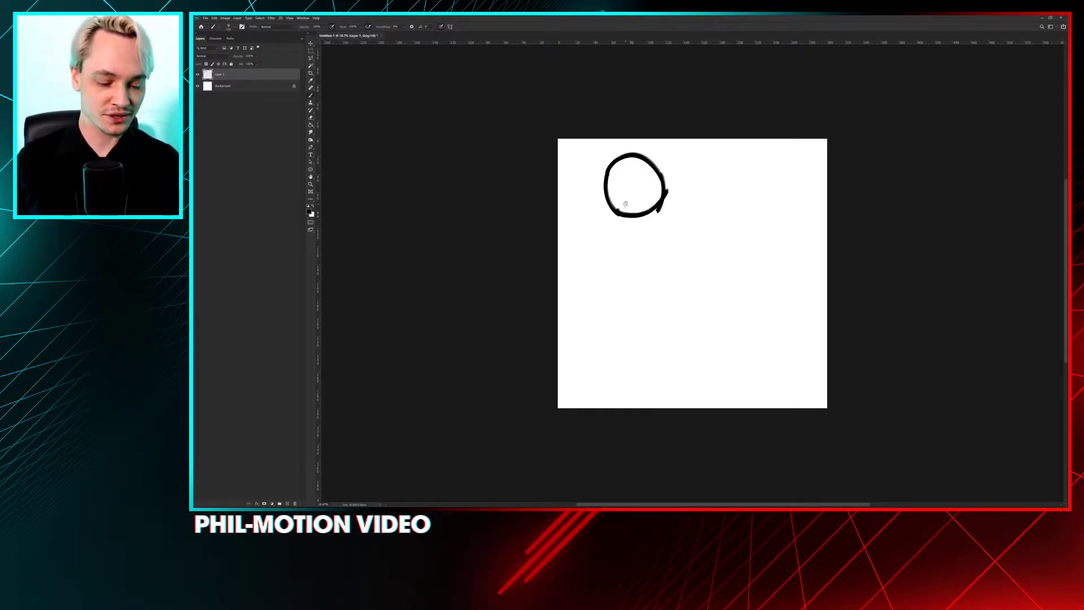
{"action": "left_click", "coordinate": [310, 58]}
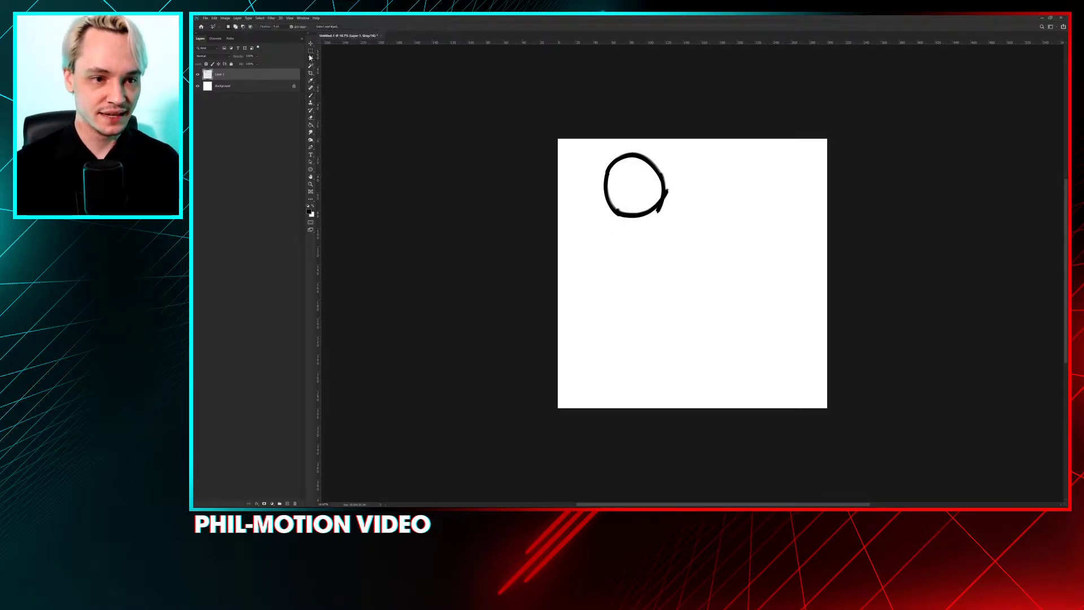
{"action": "key", "text": "h"}
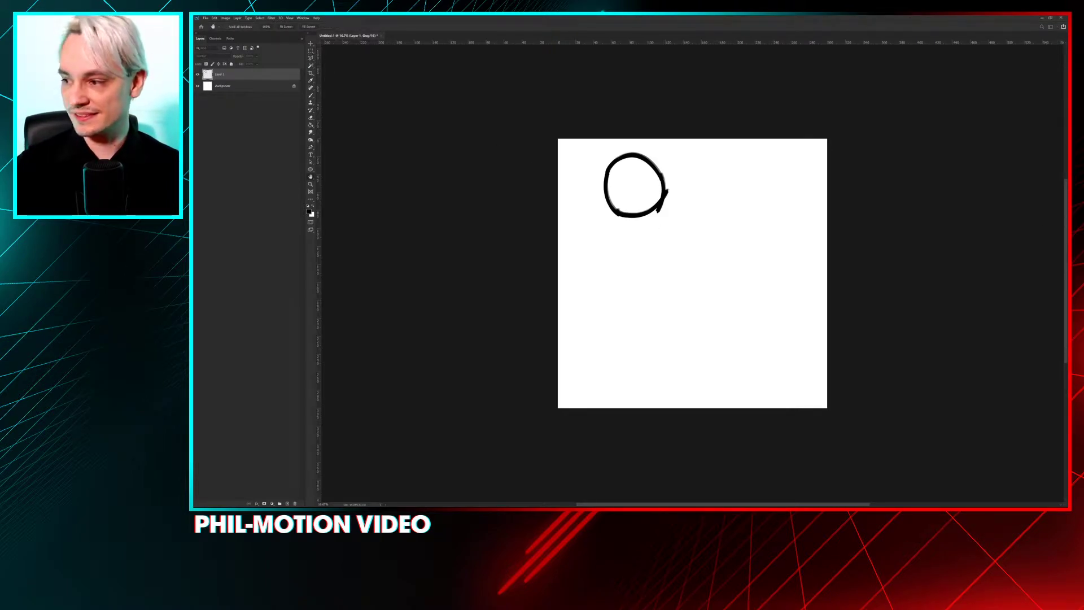
Step: Resize the image to 2048 by 2048 pixels
{"action": "key", "text": "ctrl+alt+i"}
{"action": "type", "text": "20"}
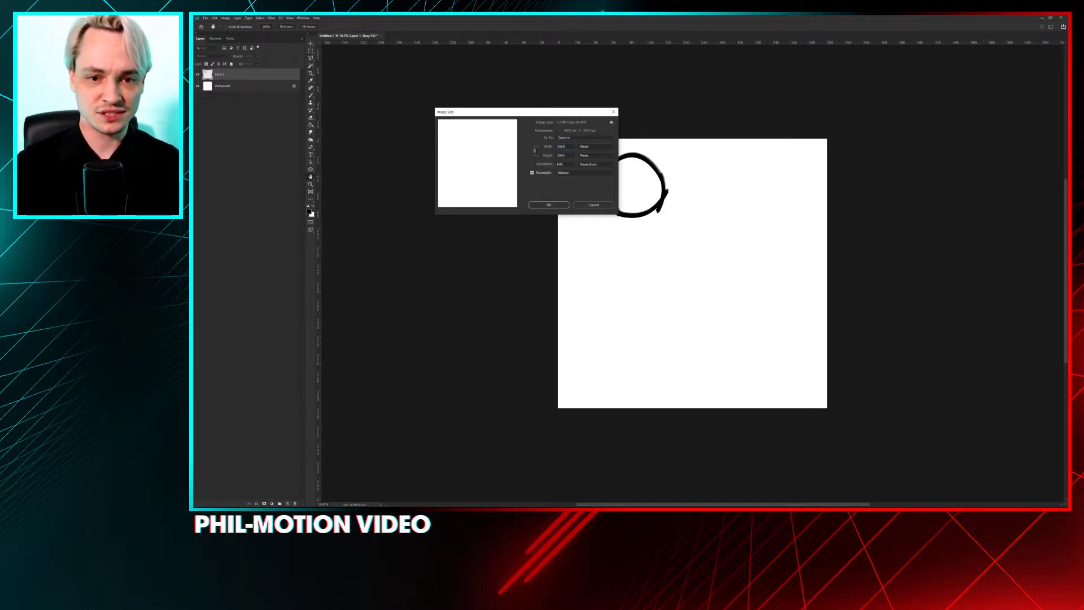
{"action": "type", "text": "2"}
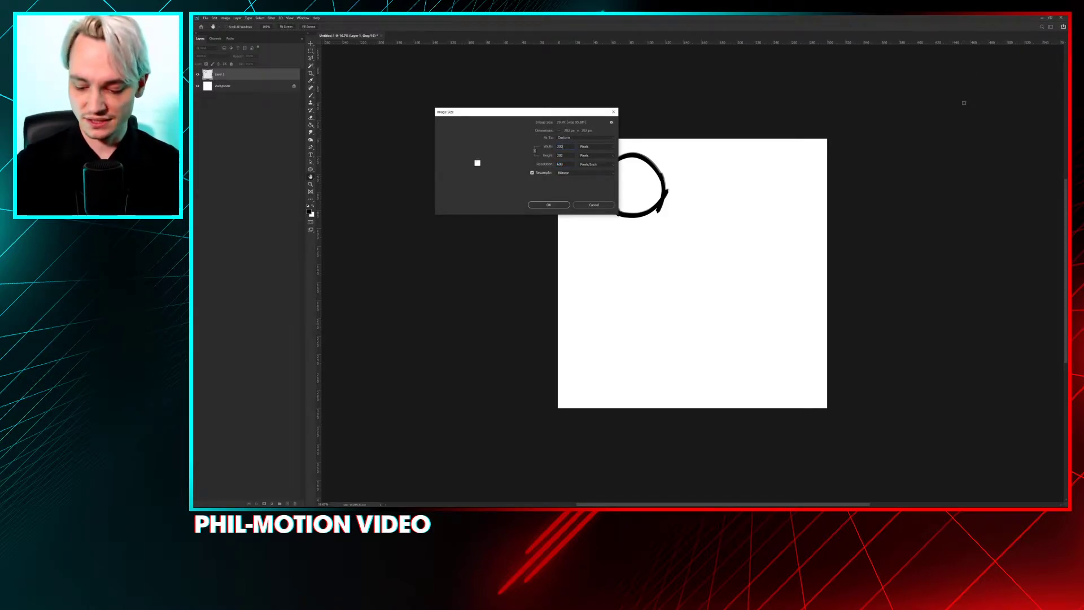
{"action": "key", "text": "BackSpace"}
{"action": "type", "text": "48"}
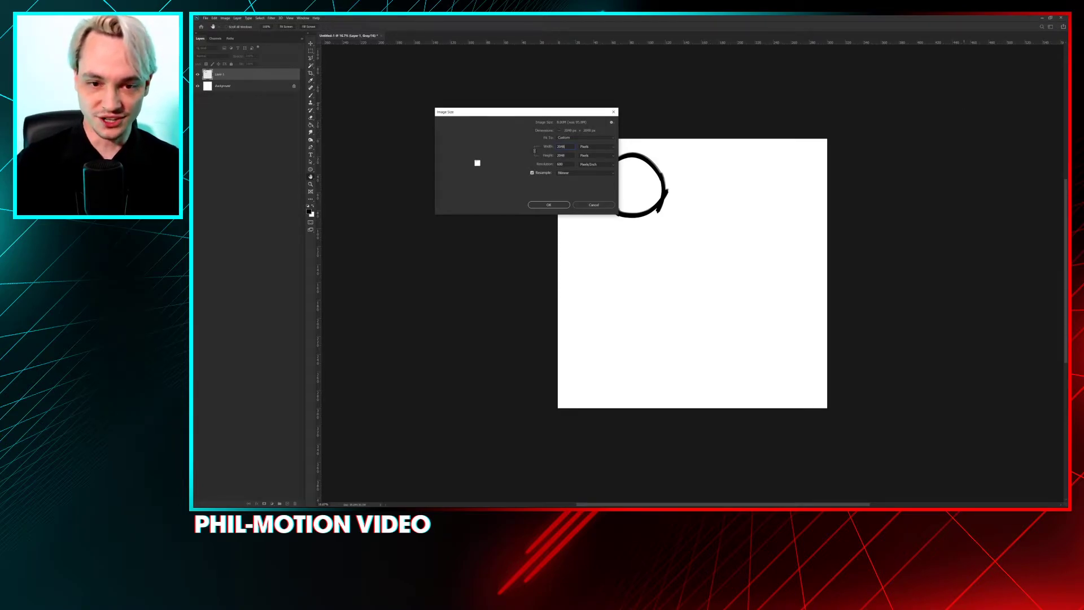
{"action": "key", "text": "Return"}
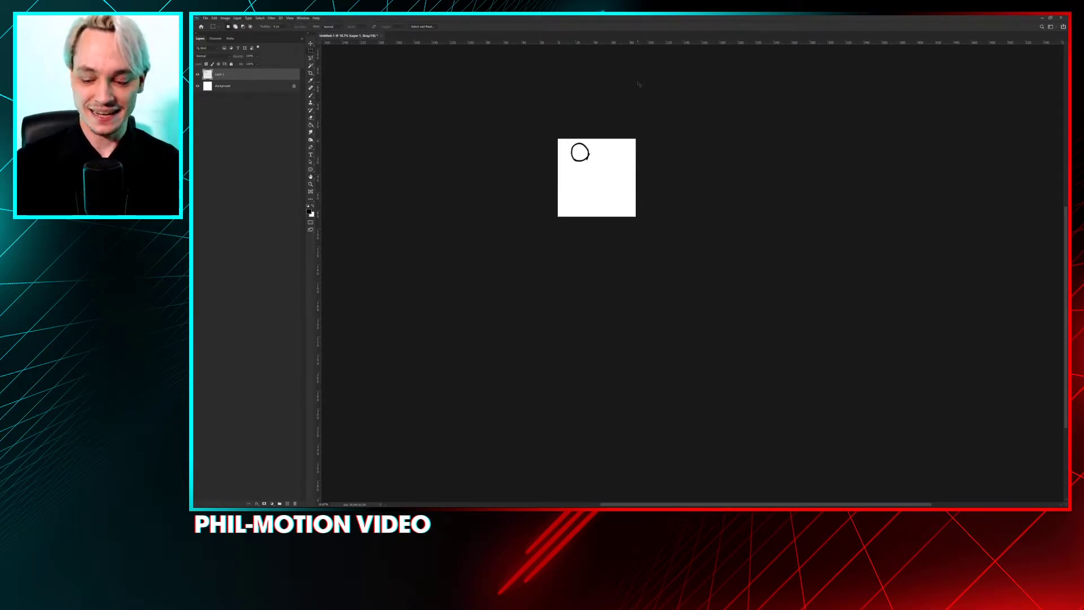
Step: Paint two thick, open black loops below the small circle, one beneath the other
{"action": "scroll", "coordinate": [638, 84], "scroll_direction": "up", "scroll_amount": 3}
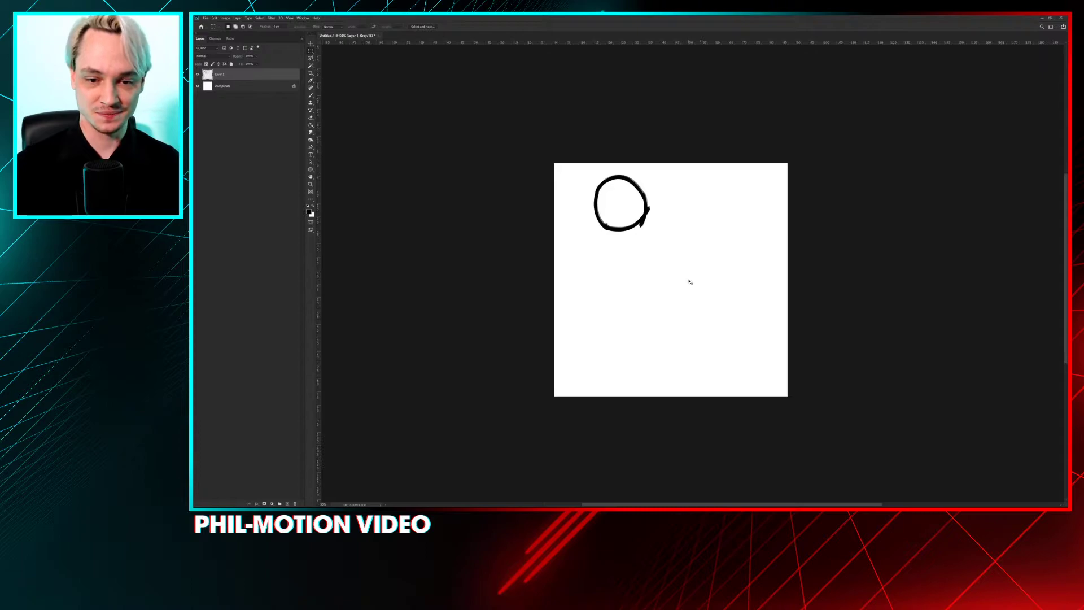
{"action": "mouse_move", "coordinate": [637, 228]}
{"action": "left_mouse_down"}
{"action": "mouse_move", "coordinate": [639, 274]}
{"action": "mouse_move", "coordinate": [637, 239]}
{"action": "mouse_move", "coordinate": [666, 214]}
{"action": "left_mouse_up"}
{"action": "key", "text": "ctrl+d"}
{"action": "key", "text": "b"}
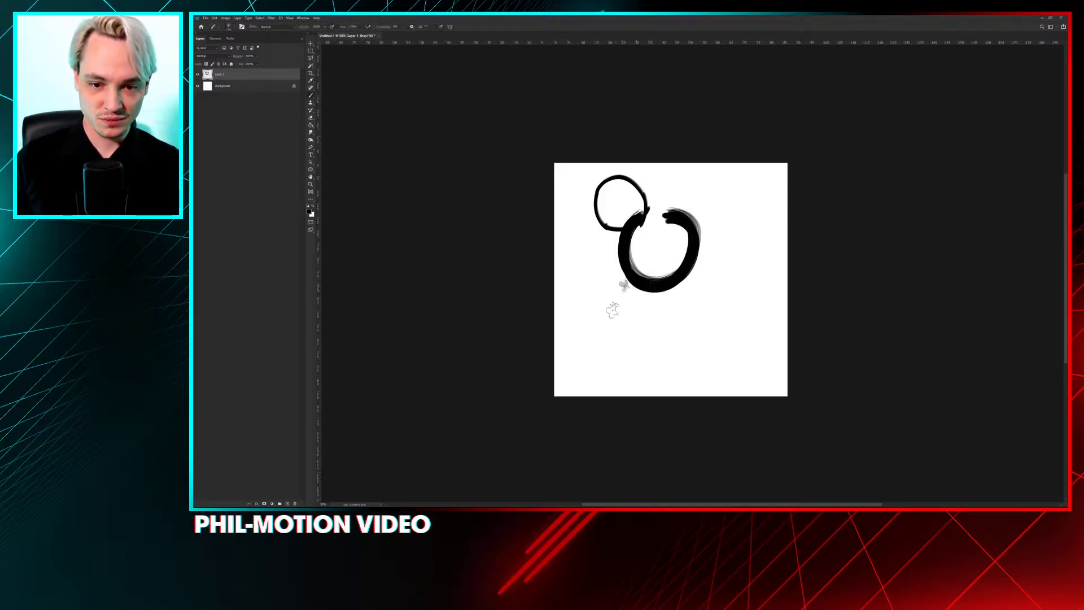
{"action": "left_click_drag", "start_coordinate": [624, 282], "coordinate": [658, 283]}
Step: Select everything on the painted layer, erase its contents and deselect
{"action": "key", "text": "ctrl+a"}
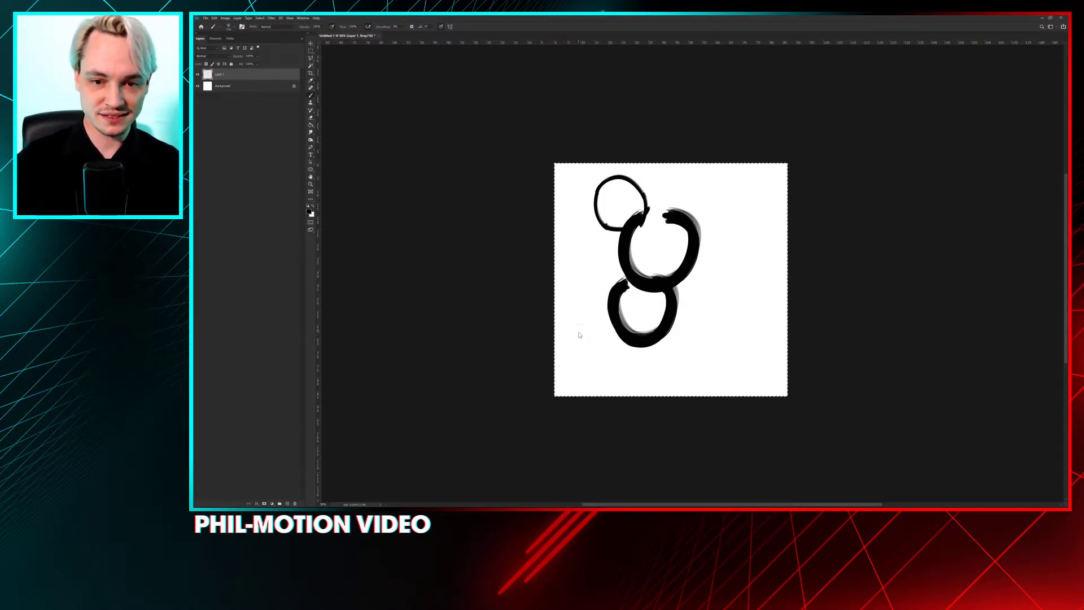
{"action": "key", "text": "Delete"}
{"action": "key", "text": "ctrl+d"}
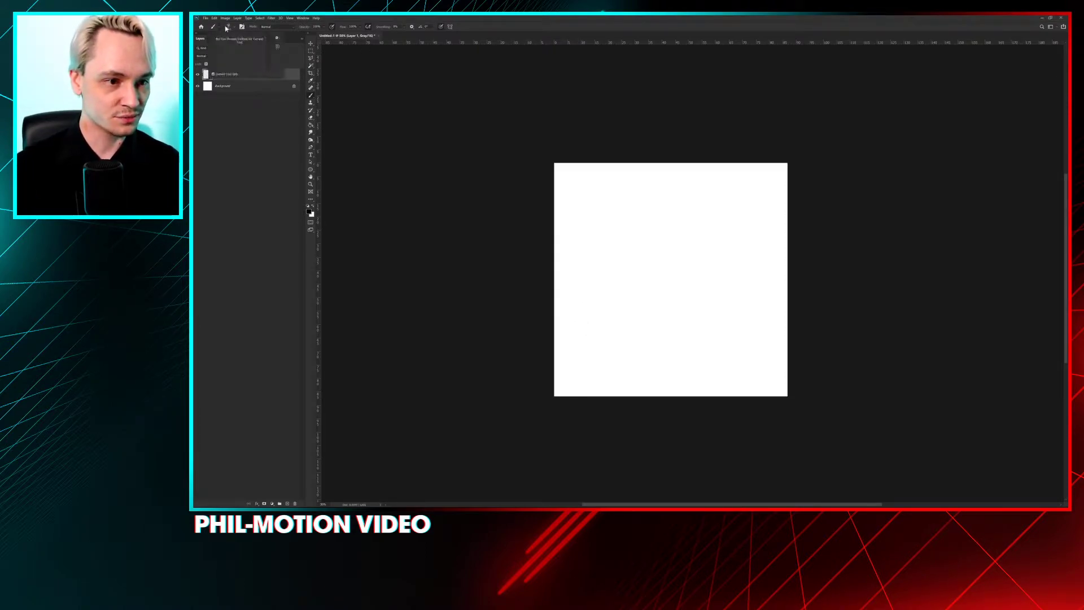
Step: Enlarge the brush preset picker and expand its Drawing, Pastels, Flares and Stars, 16bit and Shape Effects folders
{"action": "left_click", "coordinate": [228, 26]}
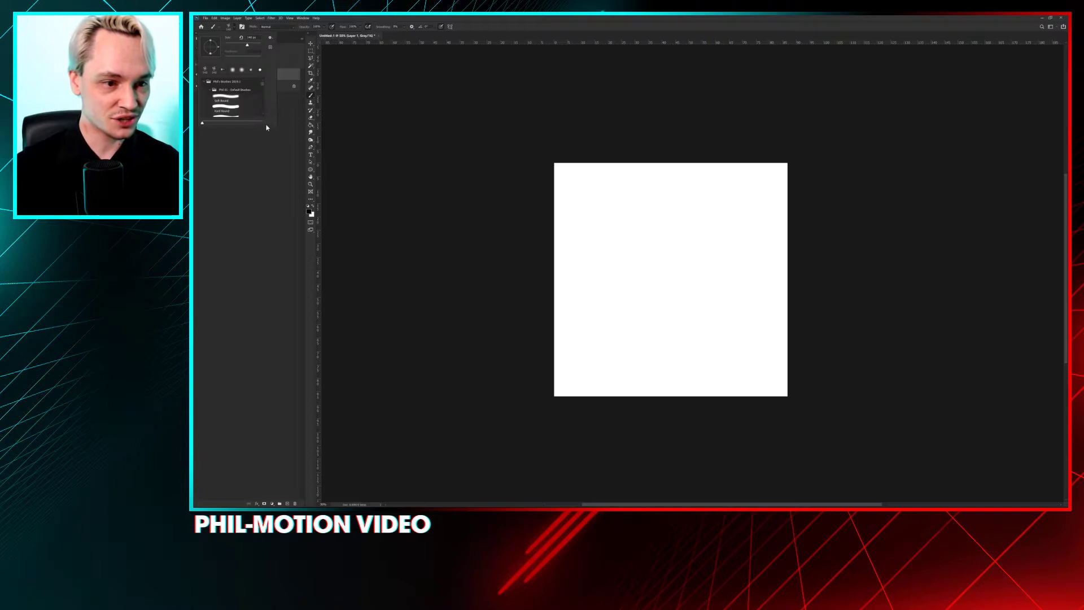
{"action": "left_click_drag", "start_coordinate": [267, 128], "coordinate": [399, 290]}
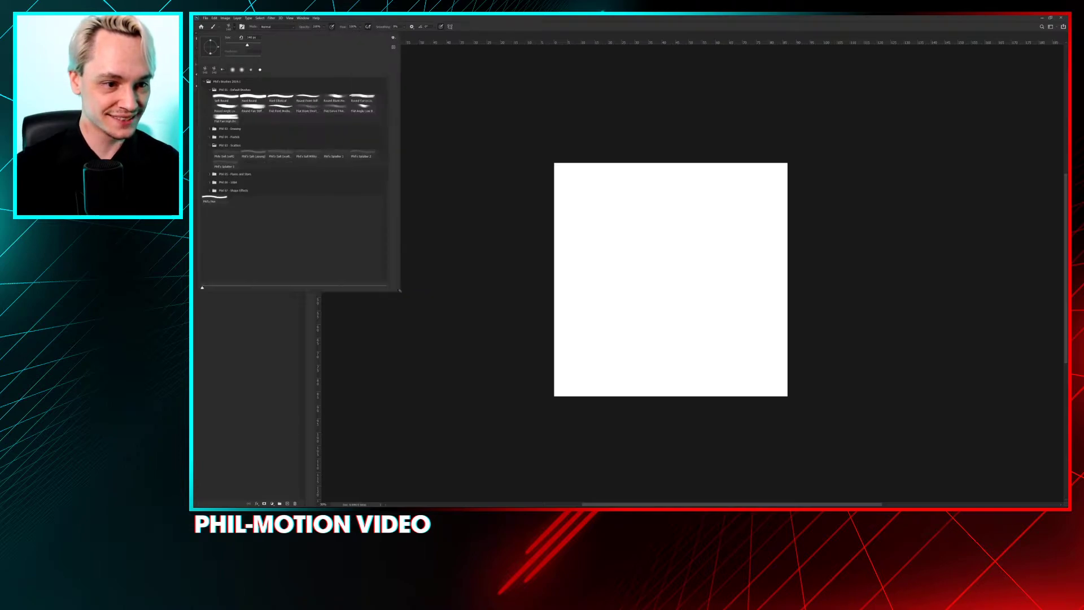
{"action": "left_click", "coordinate": [210, 130]}
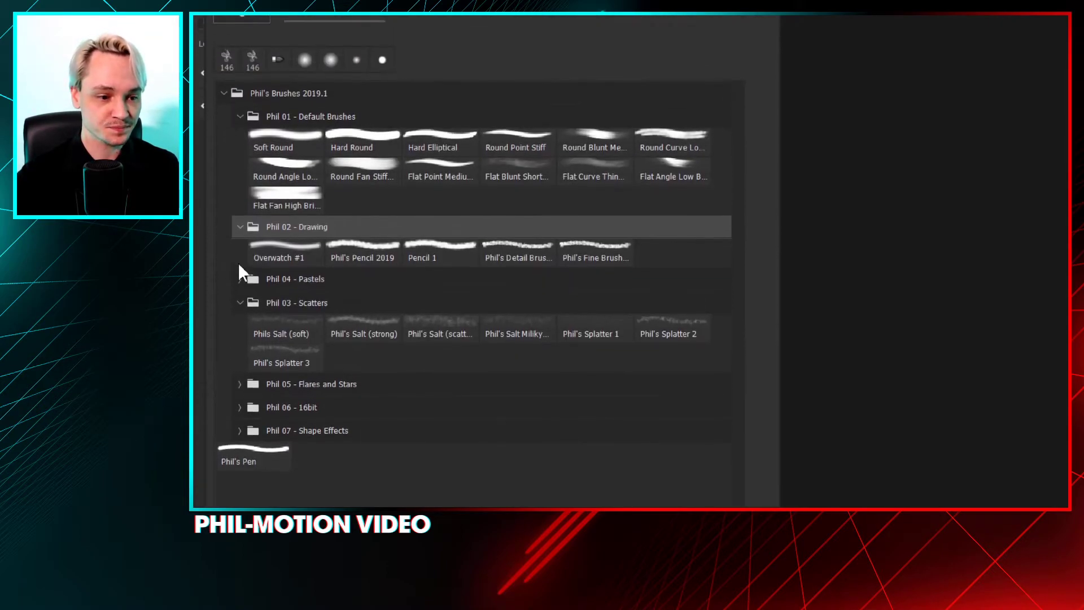
{"action": "left_click", "coordinate": [240, 282]}
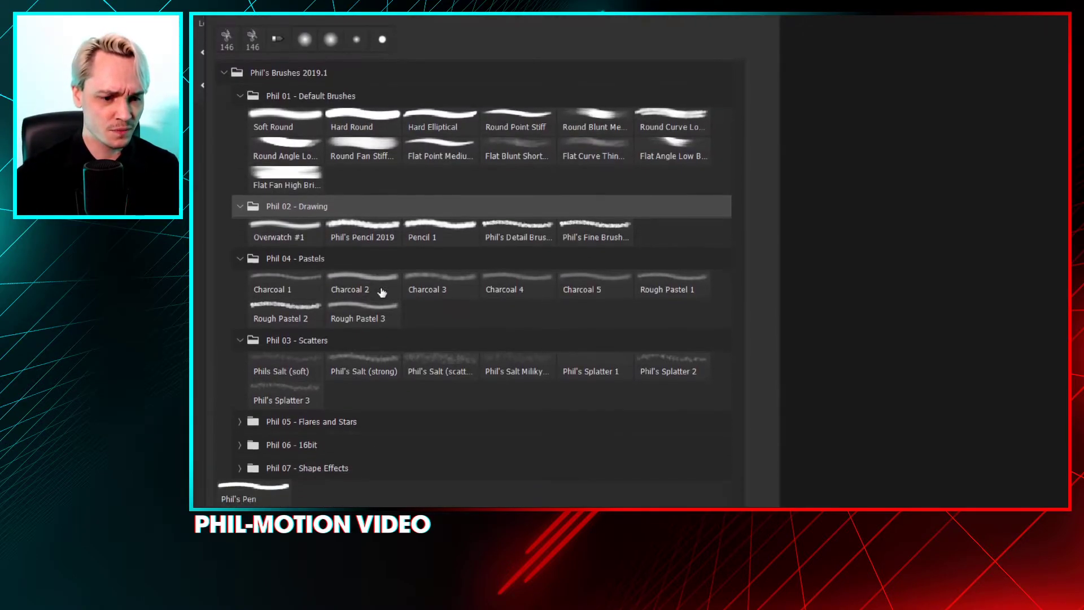
{"action": "left_click", "coordinate": [240, 428]}
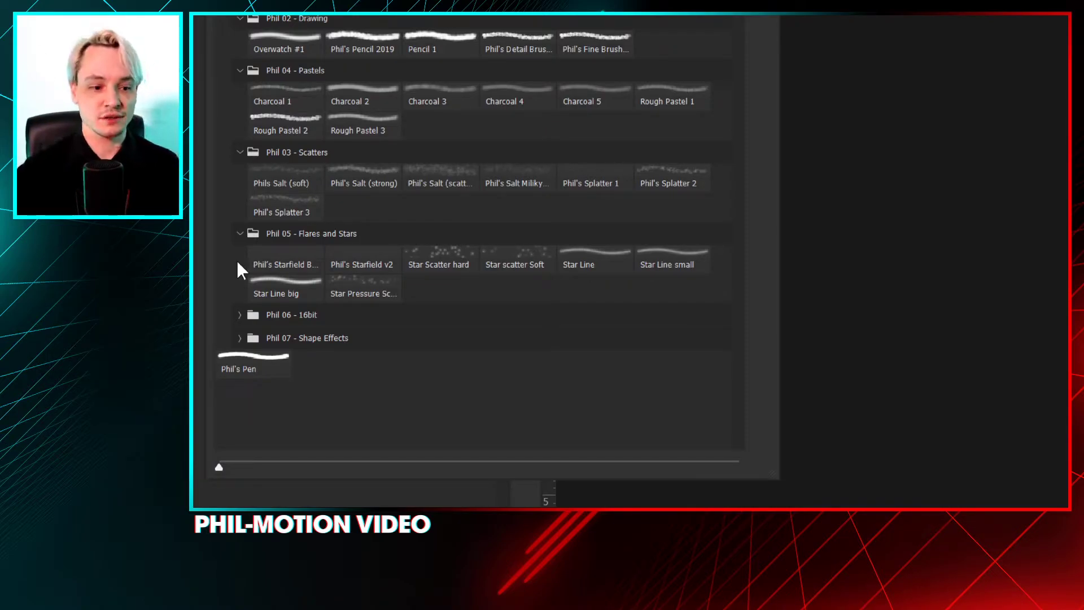
{"action": "left_click", "coordinate": [239, 315]}
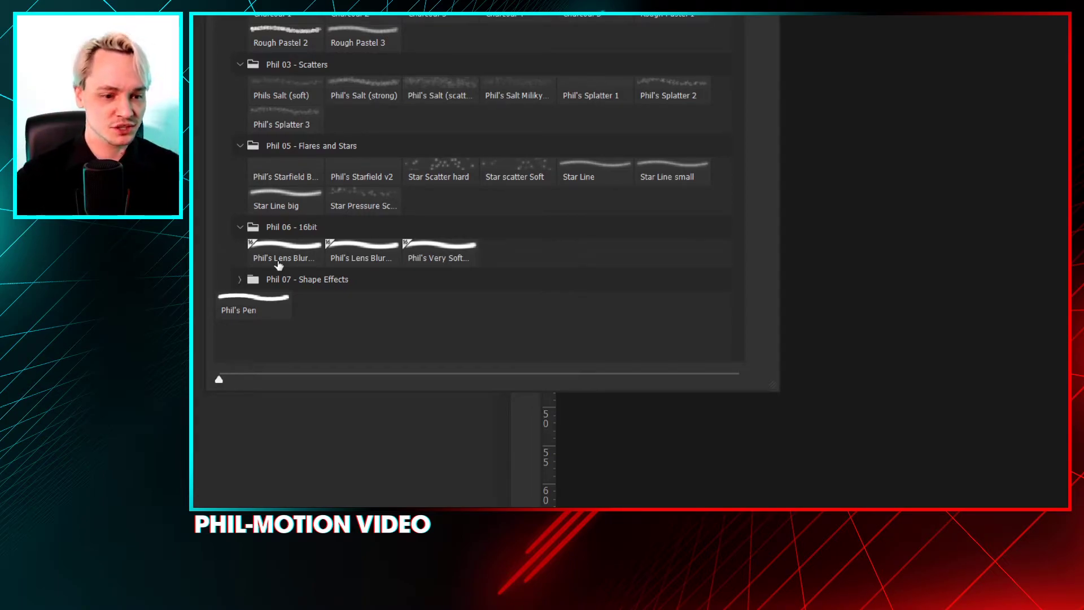
{"action": "scroll", "coordinate": [278, 265], "scroll_direction": "down", "scroll_amount": 1}
{"action": "left_click", "coordinate": [238, 259]}
{"action": "scroll", "coordinate": [291, 265], "scroll_direction": "down", "scroll_amount": 1}
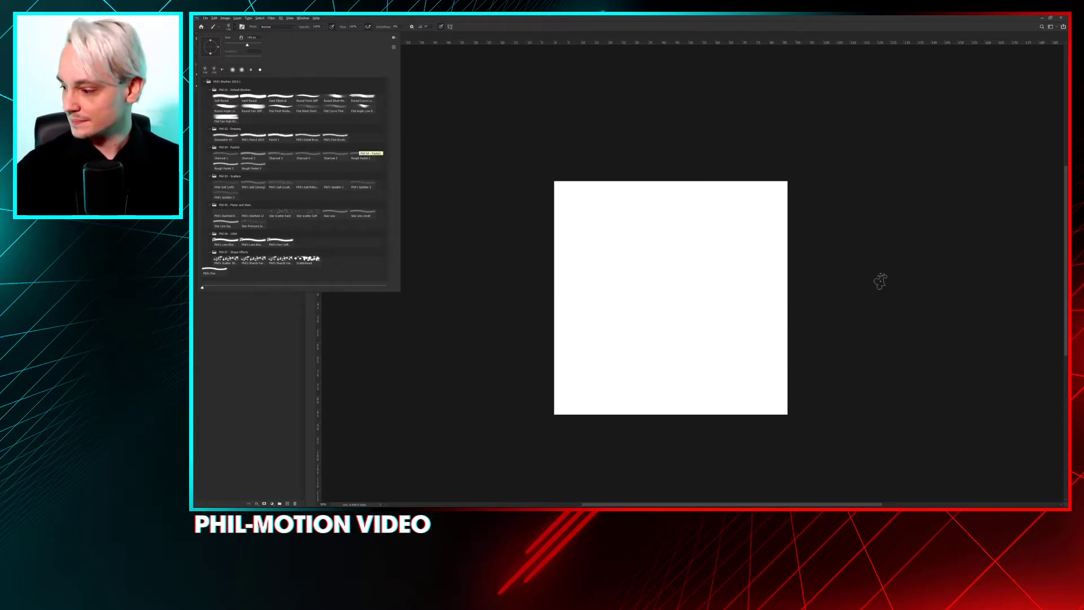
{"action": "key", "text": "Escape"}
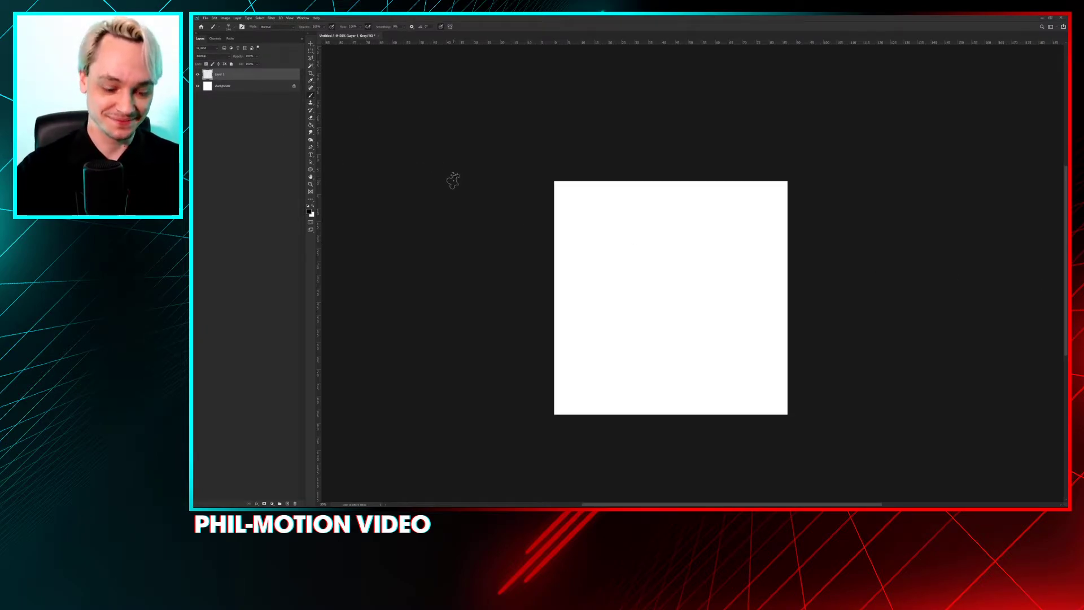
Step: Paint a looping test stroke on the canvas and close the document without saving
{"action": "mouse_move", "coordinate": [610, 233]}
{"action": "left_mouse_down"}
{"action": "mouse_move", "coordinate": [606, 282]}
{"action": "mouse_move", "coordinate": [622, 307]}
{"action": "mouse_move", "coordinate": [658, 218]}
{"action": "left_mouse_up"}
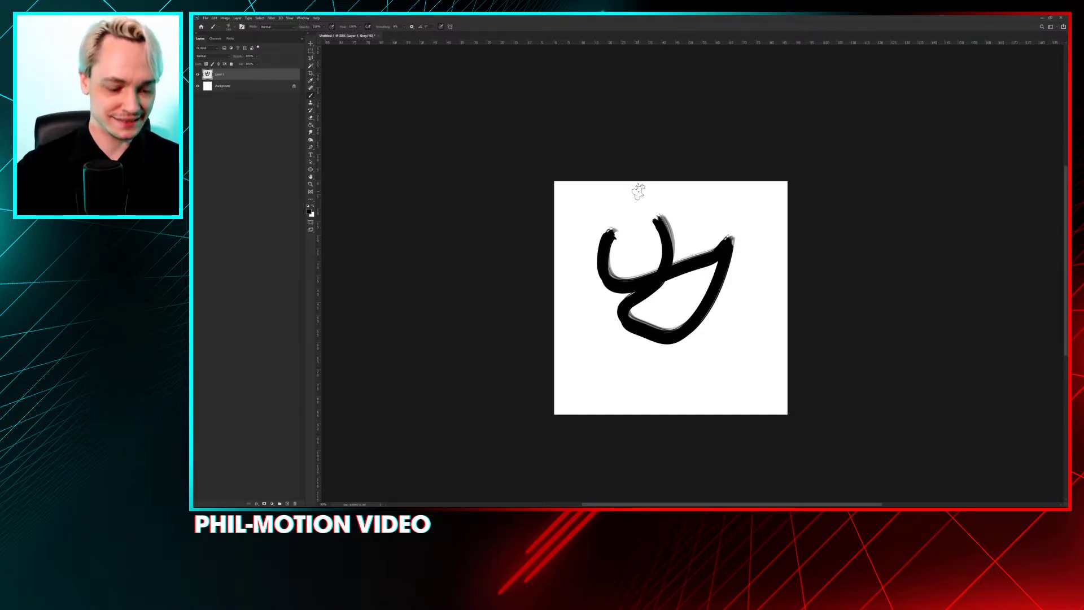
{"action": "key", "text": "ctrl+w"}
{"action": "left_click", "coordinate": [636, 186]}
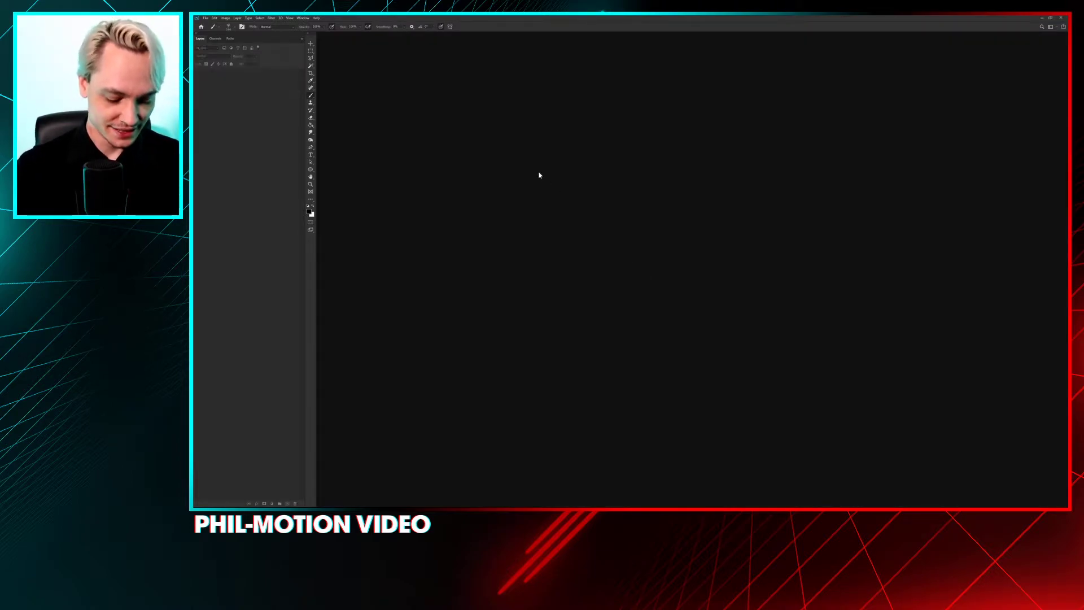
Step: Create a new document with a resolution of 300 pixels/inch in 16-bit RGB color, keeping the 300 mm dimensions
{"action": "key", "text": "ctrl+n"}
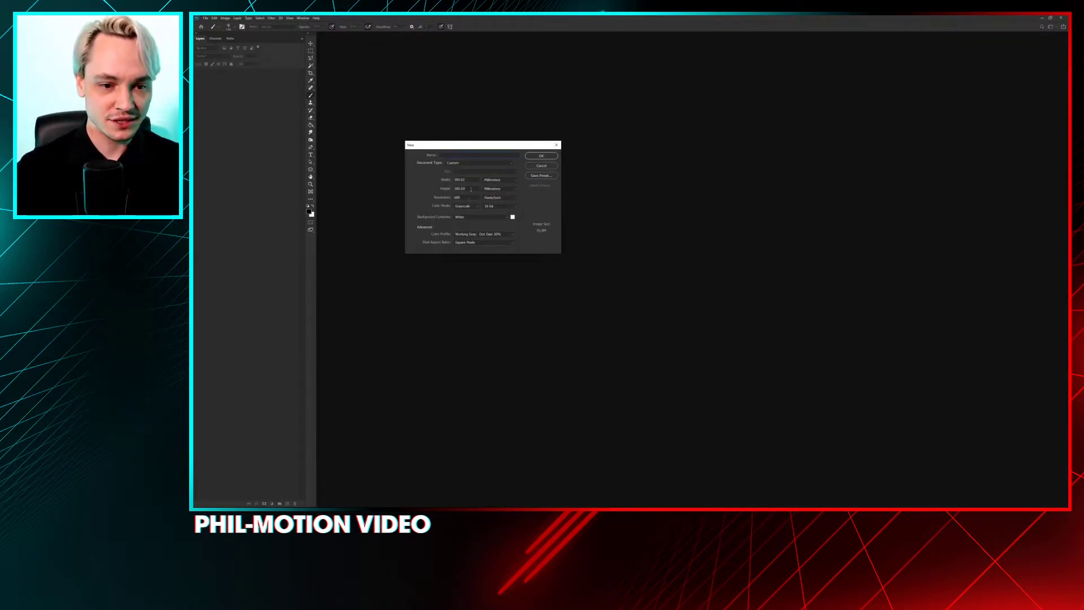
{"action": "left_click_drag", "start_coordinate": [471, 190], "coordinate": [411, 189]}
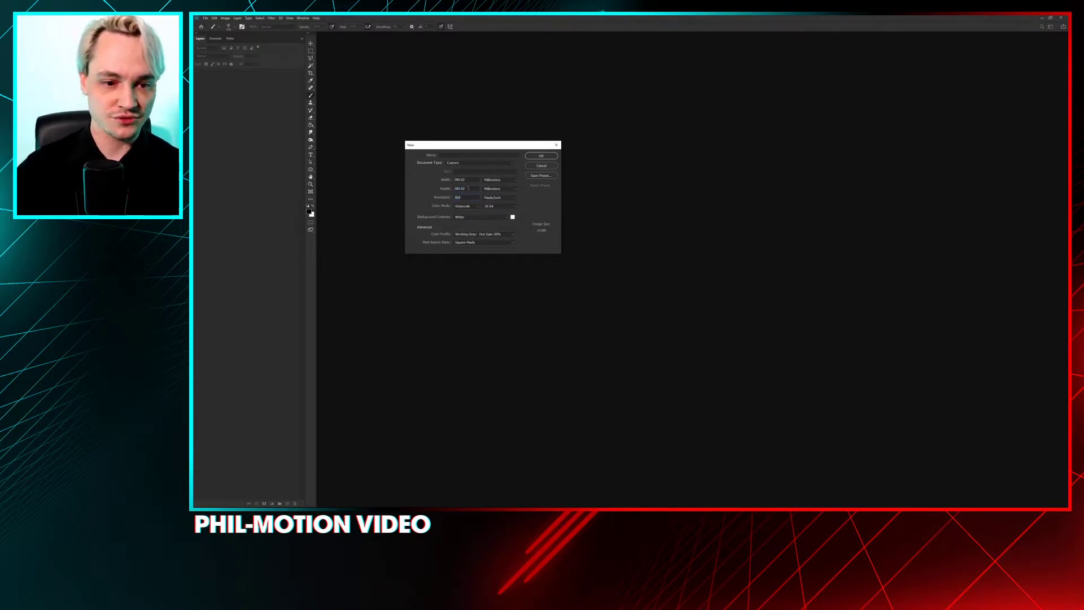
{"action": "type", "text": "300"}
{"action": "left_click", "coordinate": [500, 206]}
{"action": "left_click", "coordinate": [497, 215]}
{"action": "left_click", "coordinate": [462, 205]}
{"action": "left_click", "coordinate": [463, 222]}
{"action": "key", "text": "Return"}
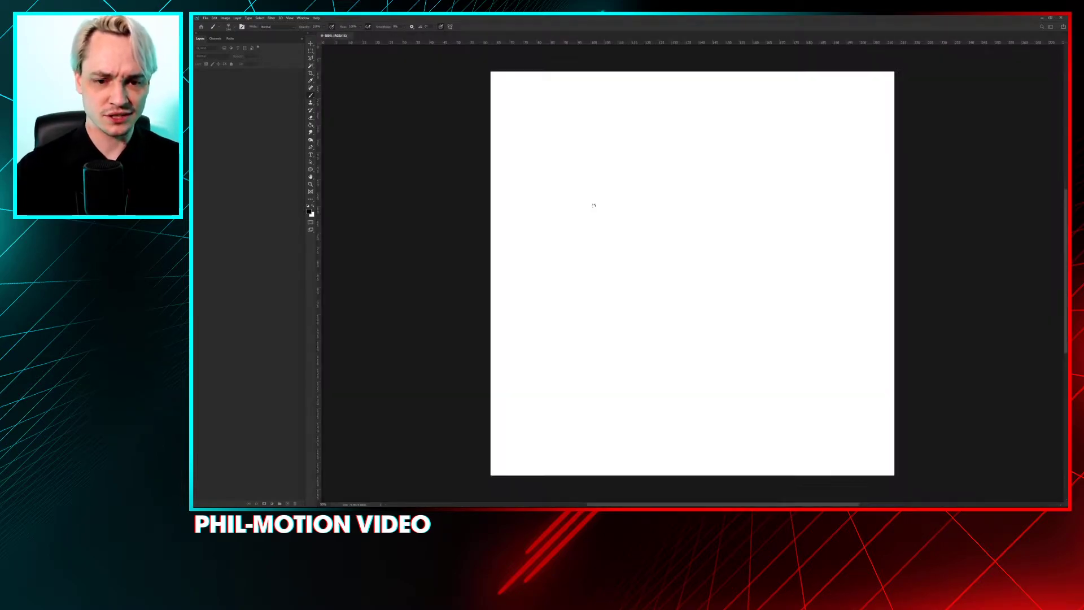
Step: Paint two large looping test strokes on the new canvas and undo both
{"action": "mouse_move", "coordinate": [578, 258]}
{"action": "left_mouse_down"}
{"action": "mouse_move", "coordinate": [581, 327]}
{"action": "mouse_move", "coordinate": [711, 214]}
{"action": "mouse_move", "coordinate": [668, 271]}
{"action": "left_mouse_up"}
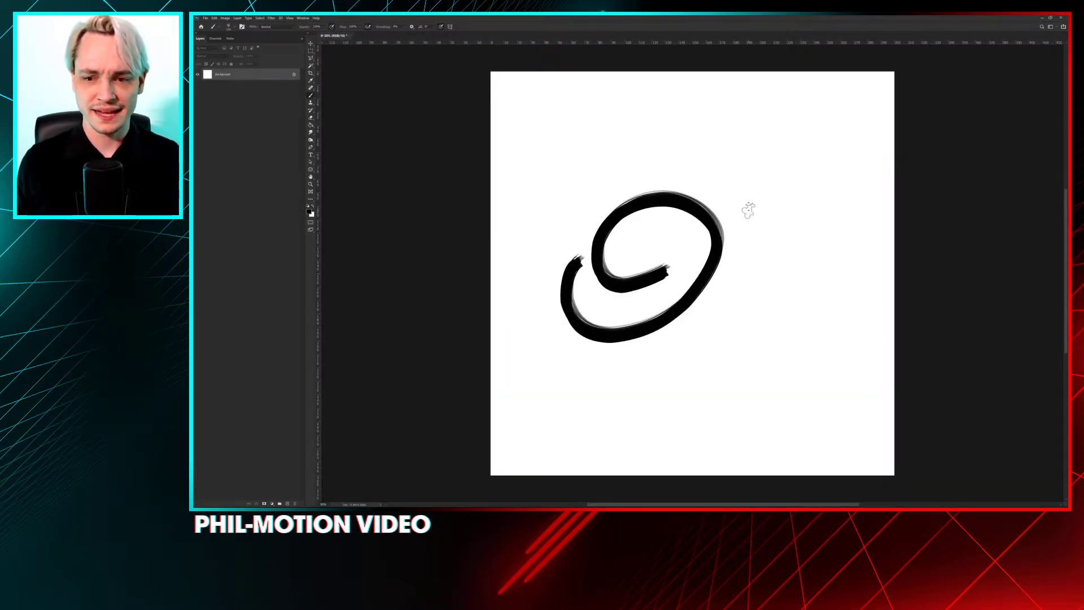
{"action": "left_click_drag", "start_coordinate": [681, 213], "coordinate": [768, 192]}
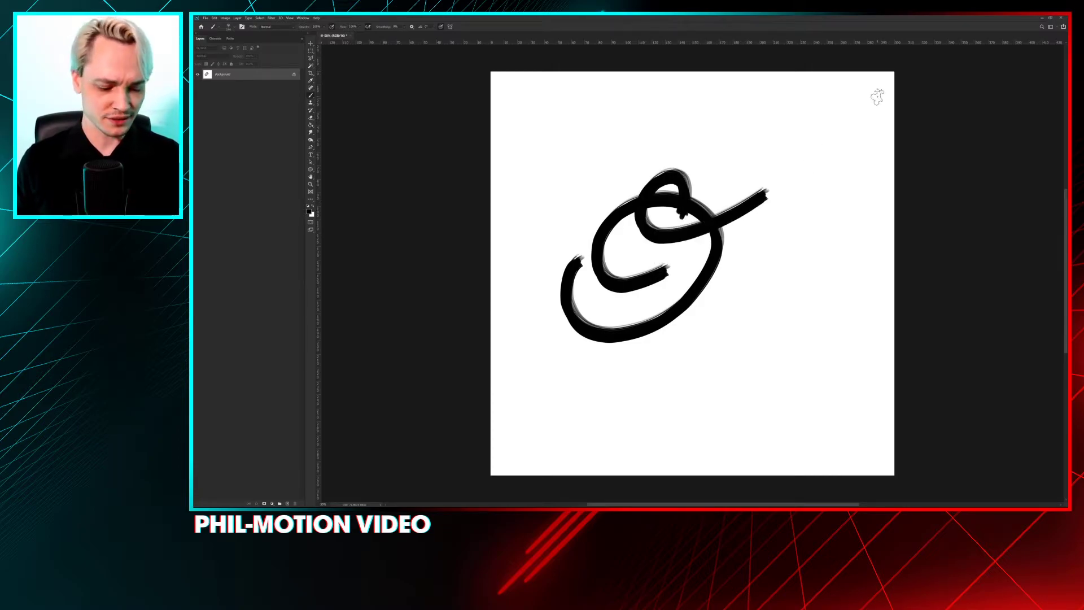
{"action": "key", "text": "ctrl+z"}
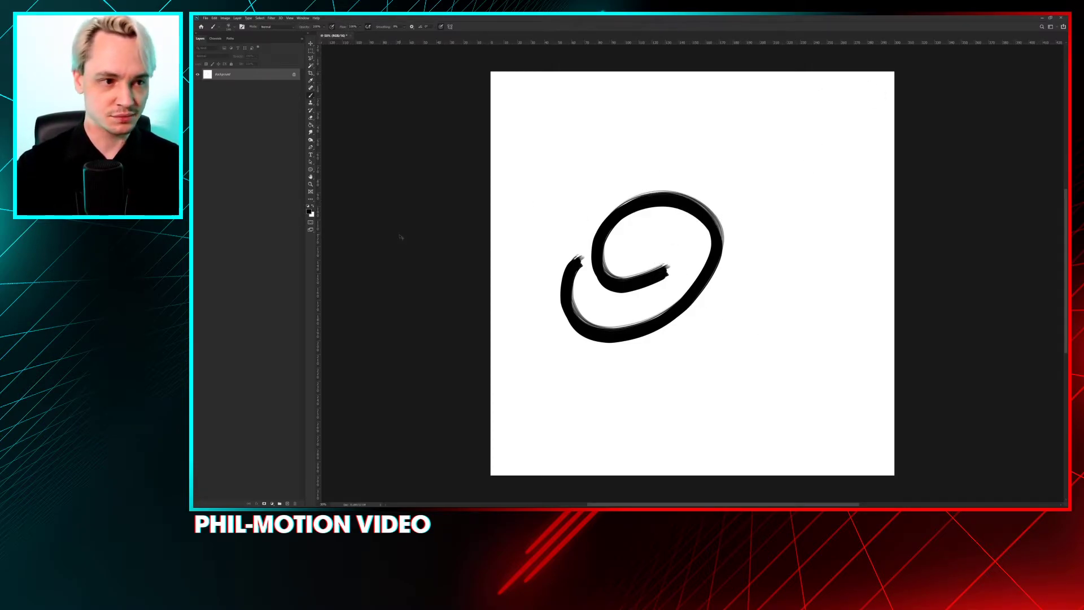
{"action": "key", "text": "ctrl+z"}
Step: Choose the Pencil 2019 brush preset from the Drawing brush folder
{"action": "left_click", "coordinate": [228, 27]}
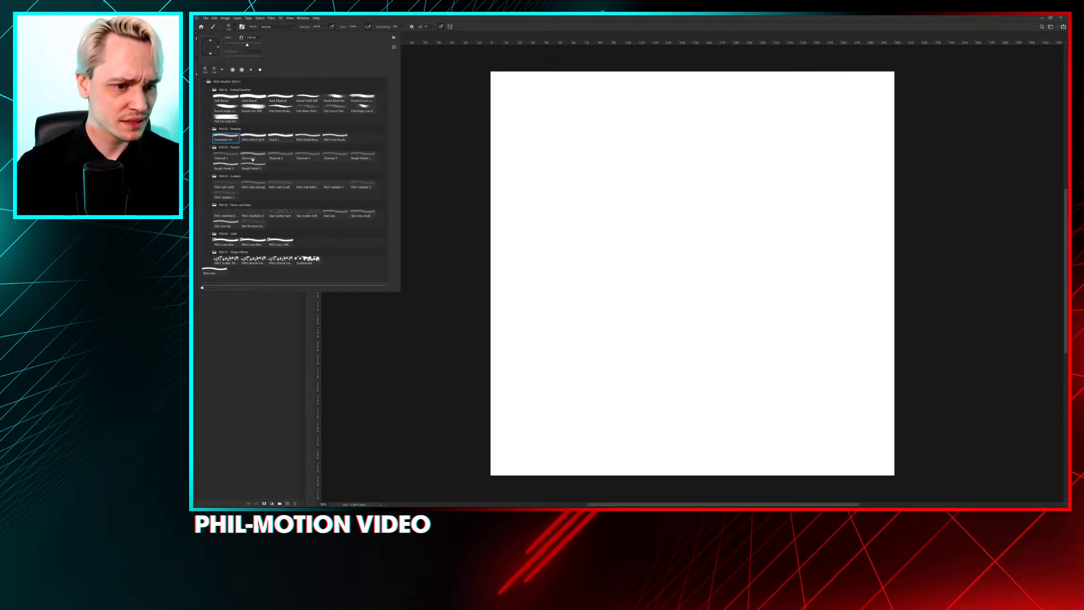
{"action": "left_click", "coordinate": [253, 138]}
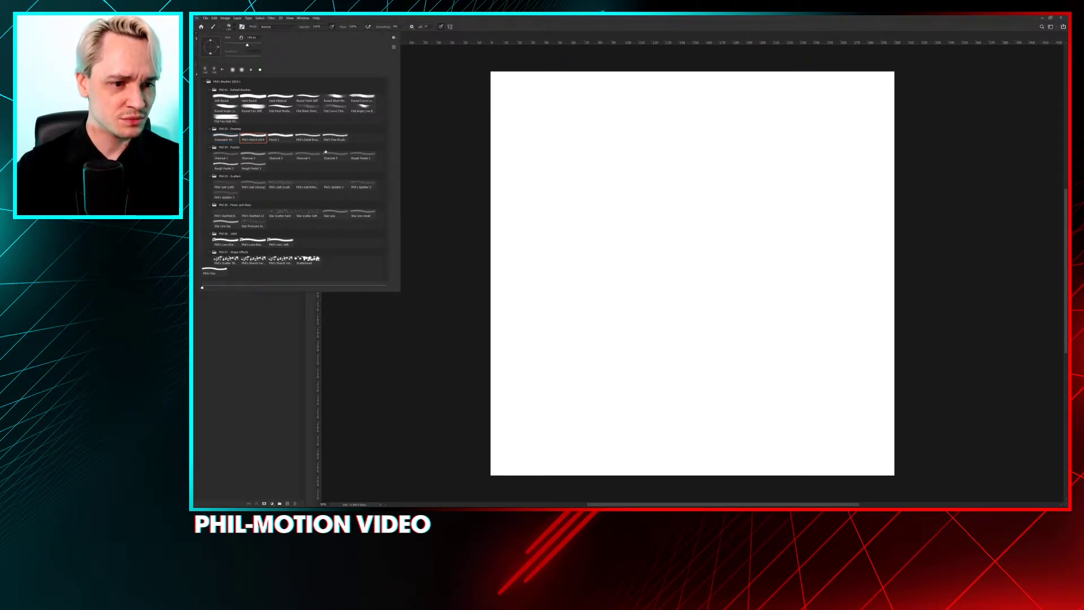
{"action": "left_click", "coordinate": [608, 189]}
Step: Try short pencil strokes on the blank canvas and undo them
{"action": "mouse_move", "coordinate": [612, 164]}
{"action": "left_mouse_down"}
{"action": "mouse_move", "coordinate": [734, 172]}
{"action": "mouse_move", "coordinate": [615, 157]}
{"action": "left_mouse_up"}
{"action": "key", "text": "ctrl+z"}
{"action": "mouse_move", "coordinate": [607, 201]}
{"action": "left_mouse_down"}
{"action": "mouse_move", "coordinate": [721, 152]}
{"action": "mouse_move", "coordinate": [605, 273]}
{"action": "left_mouse_up"}
{"action": "key", "text": "ctrl+z"}
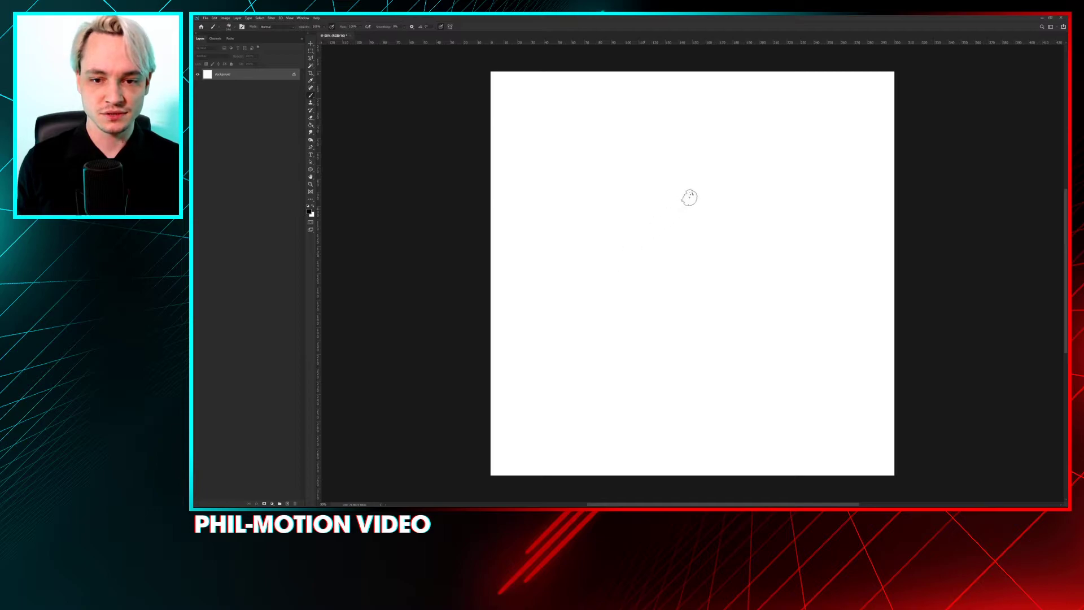
Step: Reduce the pencil brush's size and add a new empty layer above the background
{"action": "right_click", "coordinate": [680, 204]}
{"action": "left_click_drag", "start_coordinate": [722, 177], "coordinate": [706, 177]}
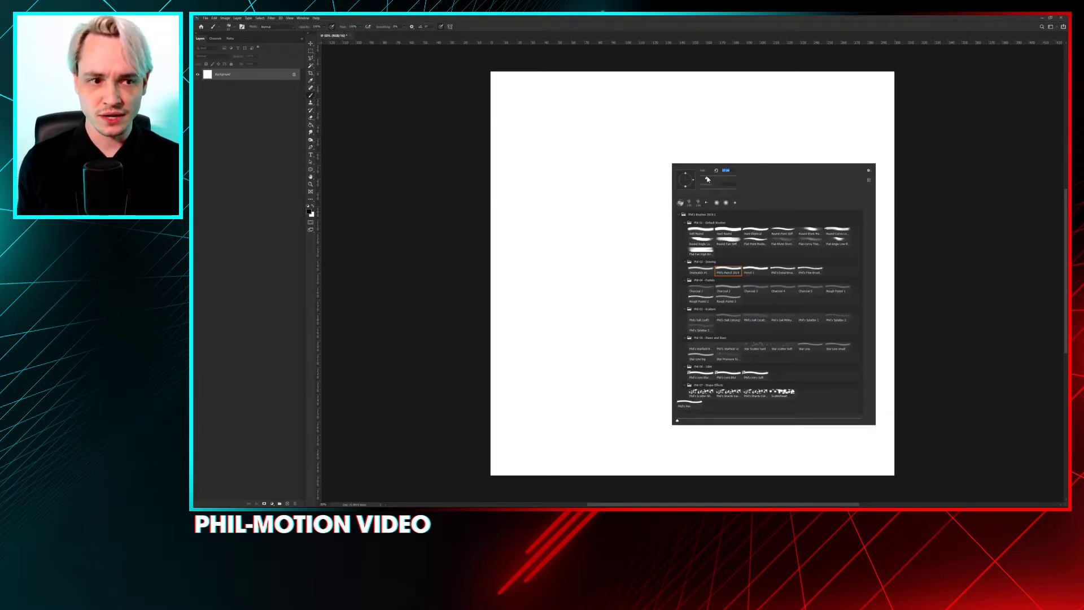
{"action": "left_click", "coordinate": [249, 393]}
{"action": "left_click", "coordinate": [287, 503]}
Step: Draw a circular selection in the upper middle of the canvas with the Elliptical Marquee tool
{"action": "right_click", "coordinate": [311, 50]}
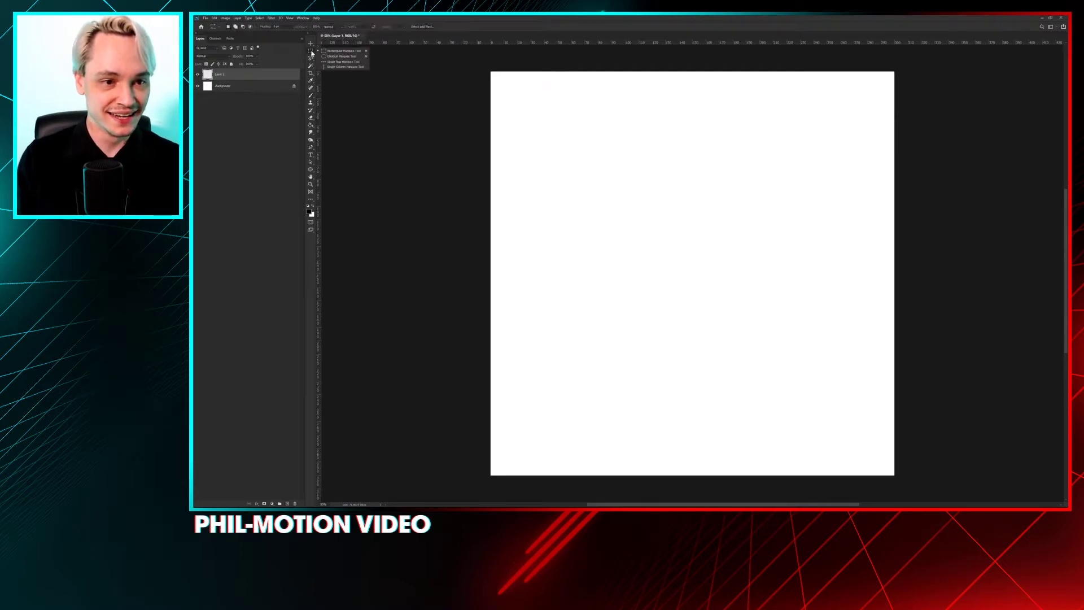
{"action": "left_click", "coordinate": [324, 57]}
{"action": "left_click_drag", "start_coordinate": [584, 143], "coordinate": [765, 323]}
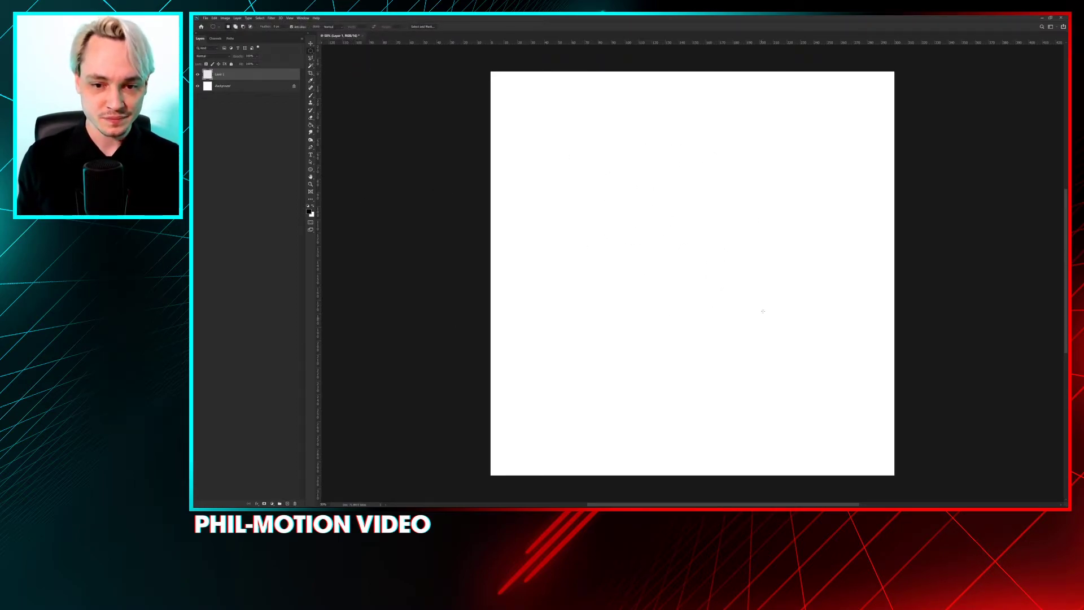
{"action": "key", "text": "b"}
{"action": "right_click", "coordinate": [613, 230]}
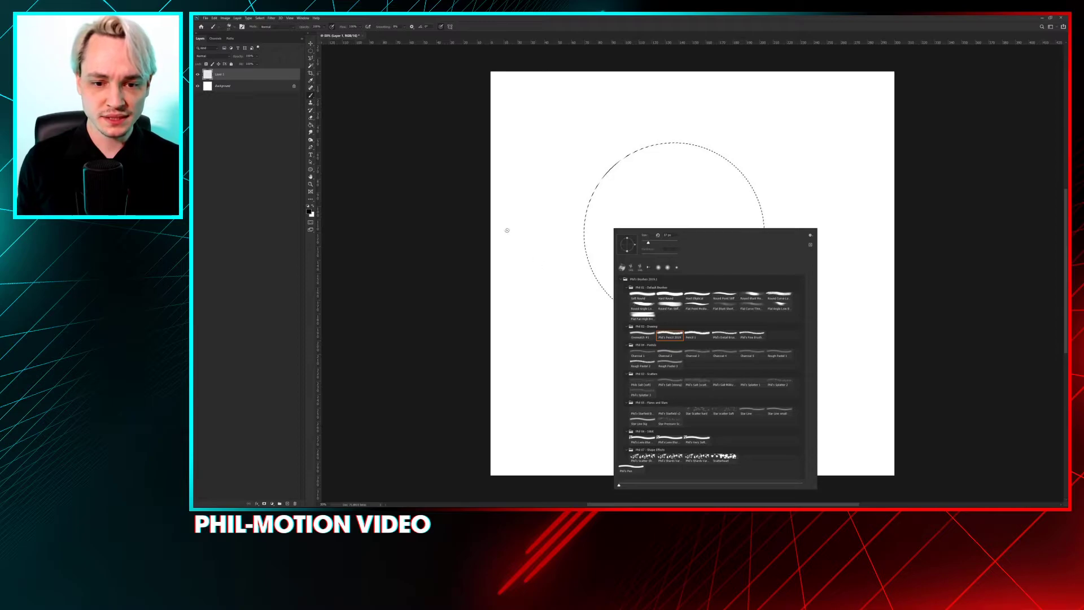
{"action": "right_click", "coordinate": [509, 235]}
{"action": "left_click", "coordinate": [310, 50]}
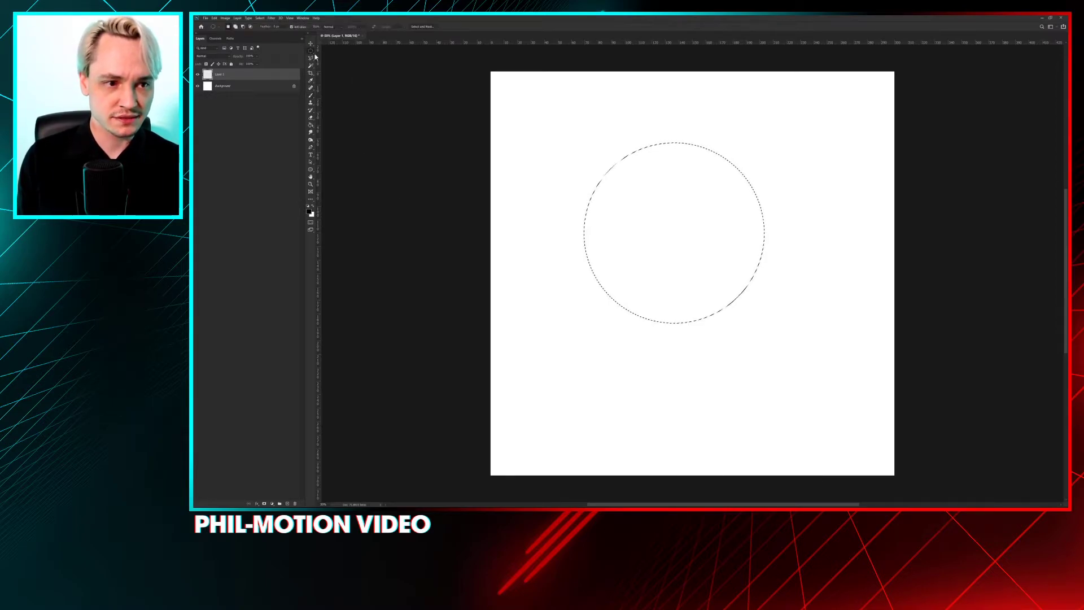
Step: Stroke the circular selection with a black outline centred on its edge, deselect it and shift the circle slightly down and right
{"action": "right_click", "coordinate": [557, 145]}
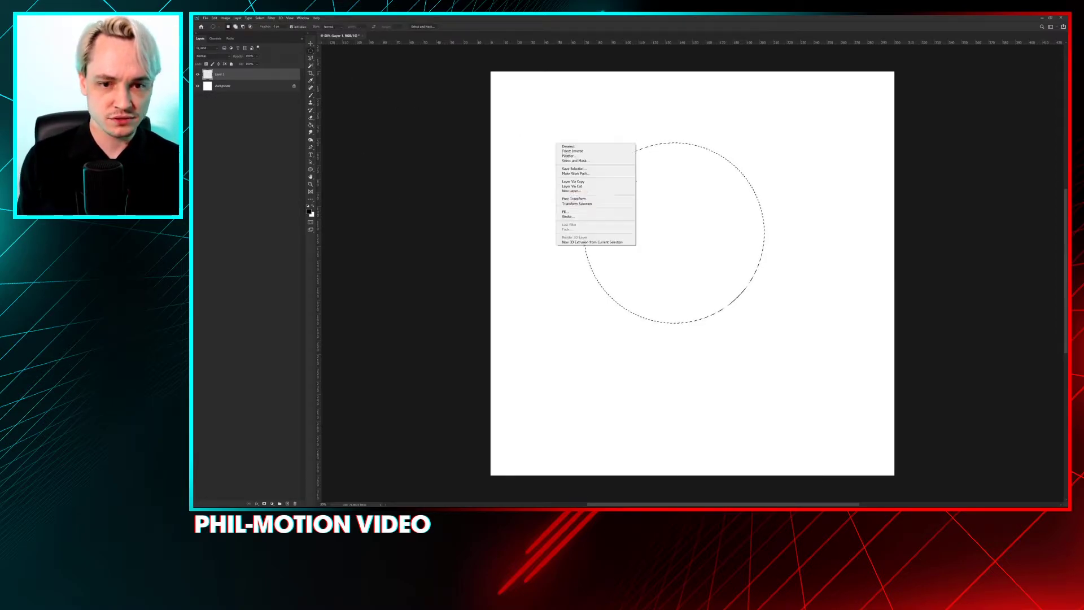
{"action": "left_click", "coordinate": [587, 217]}
{"action": "type", "text": "5"}
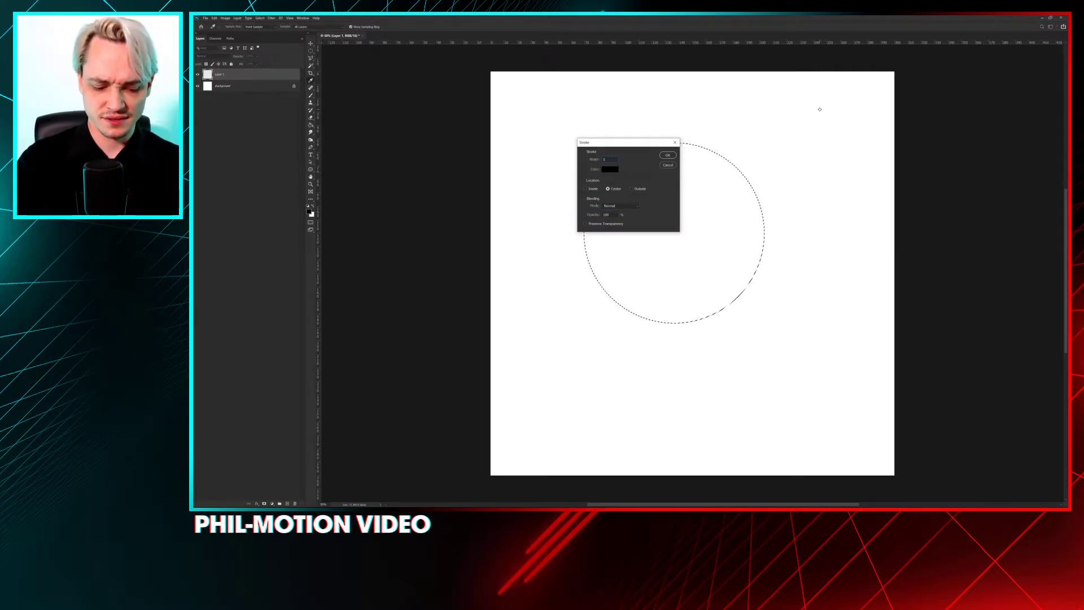
{"action": "key", "text": "shift+Up"}
{"action": "key", "text": "Return"}
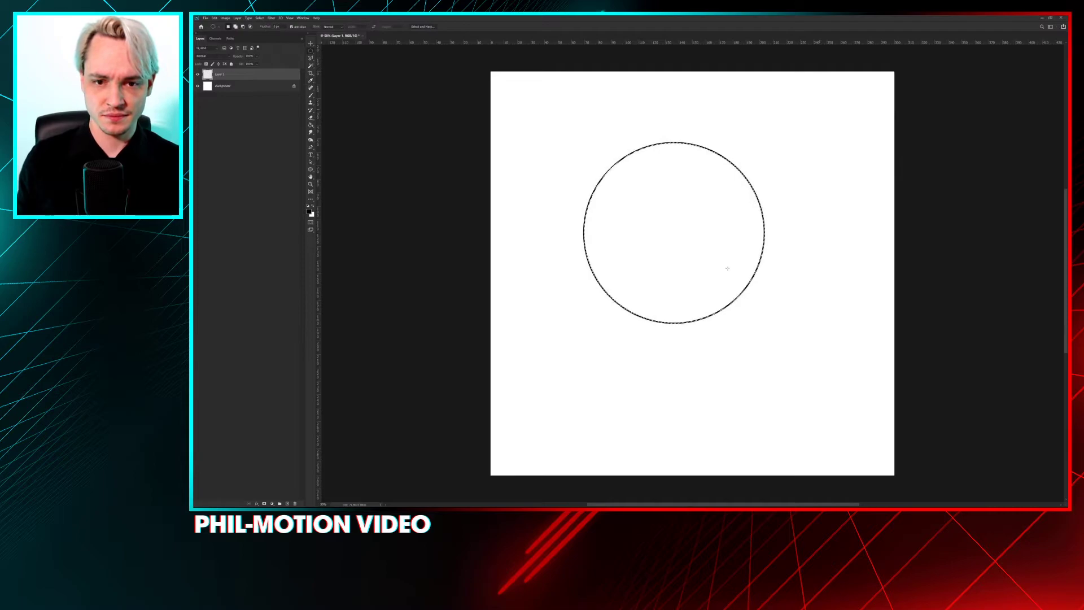
{"action": "key", "text": "ctrl+d"}
{"action": "mouse_move", "coordinate": [643, 241]}
{"action": "left_mouse_down"}
{"action": "mouse_move", "coordinate": [680, 215]}
{"action": "mouse_move", "coordinate": [664, 246]}
{"action": "left_mouse_up"}
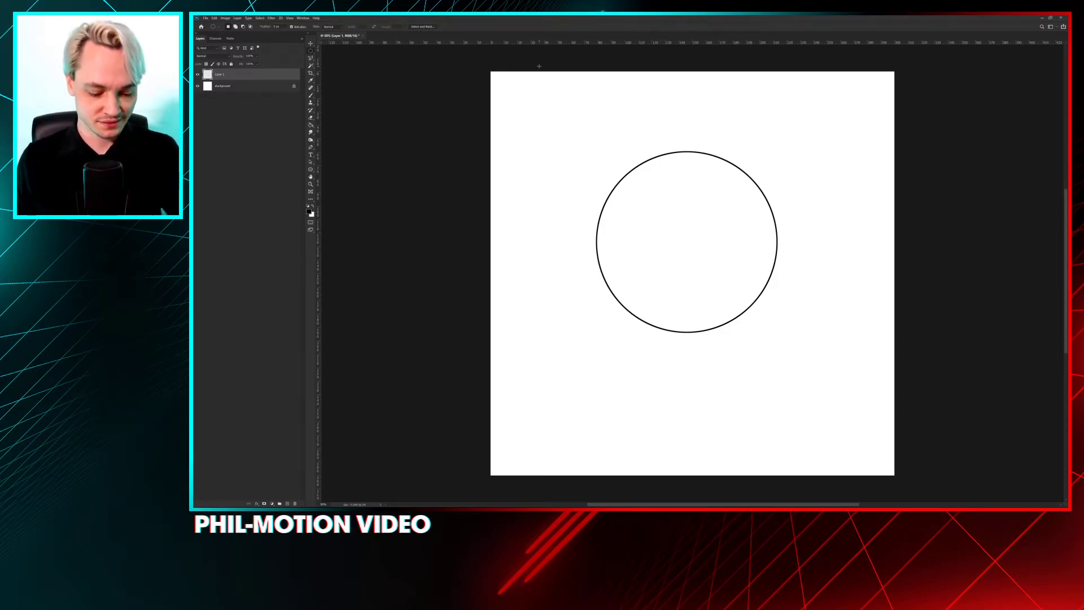
Step: Try freehand circles with the pencil brush above and left of the outlined circle and undo them
{"action": "key", "text": "b"}
{"action": "mouse_move", "coordinate": [577, 113]}
{"action": "left_mouse_down"}
{"action": "mouse_move", "coordinate": [572, 175]}
{"action": "mouse_move", "coordinate": [594, 105]}
{"action": "left_mouse_up"}
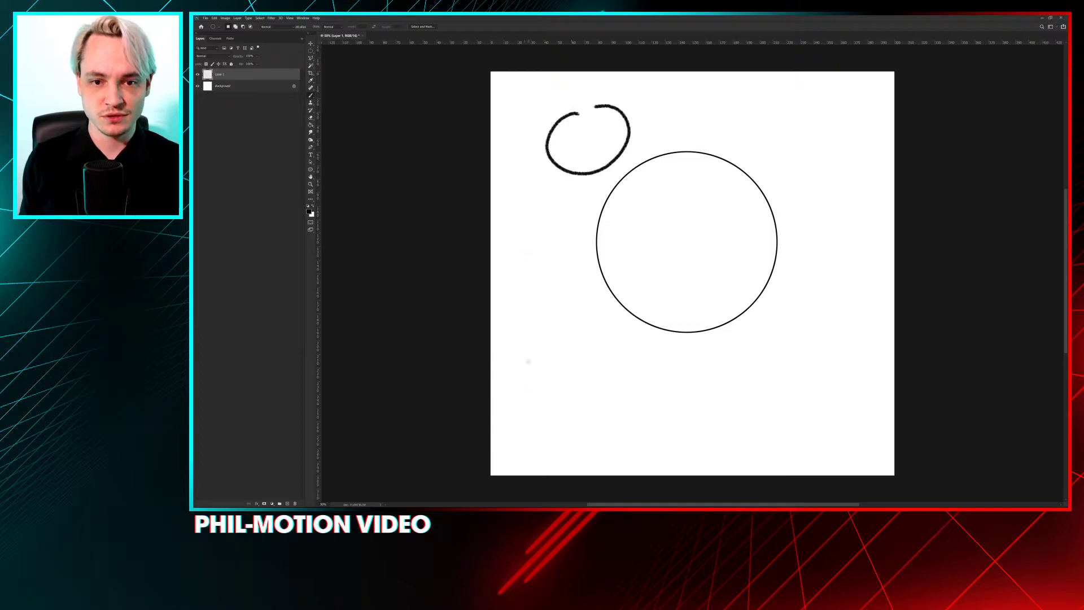
{"action": "key", "text": "b"}
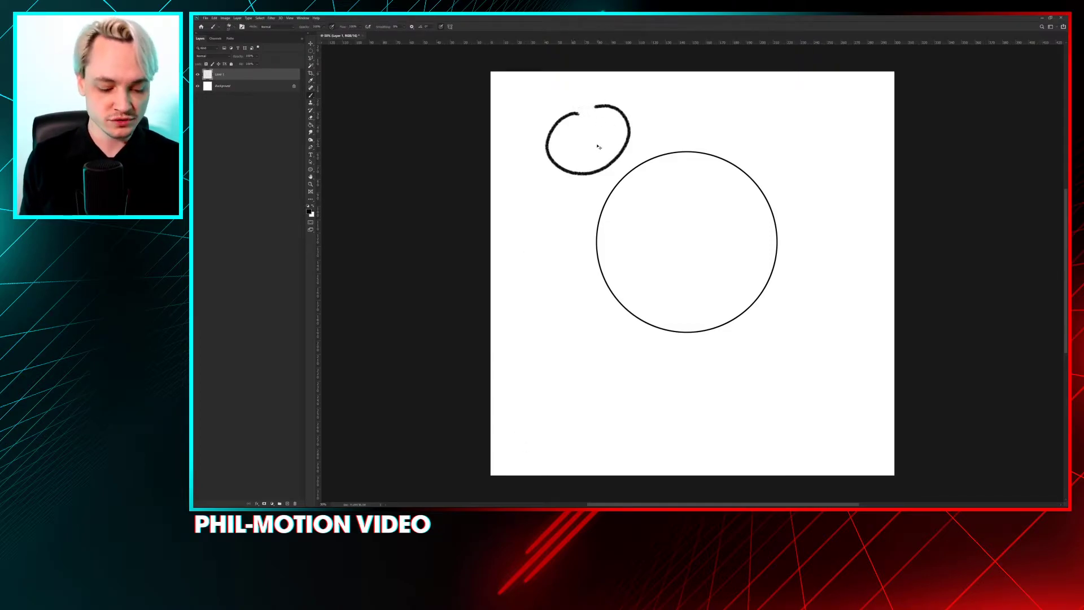
{"action": "key", "text": "ctrl+z"}
{"action": "mouse_move", "coordinate": [589, 117]}
{"action": "left_mouse_down"}
{"action": "mouse_move", "coordinate": [613, 169]}
{"action": "mouse_move", "coordinate": [571, 110]}
{"action": "mouse_move", "coordinate": [617, 159]}
{"action": "mouse_move", "coordinate": [577, 138]}
{"action": "left_mouse_up"}
{"action": "key", "text": "ctrl+z"}
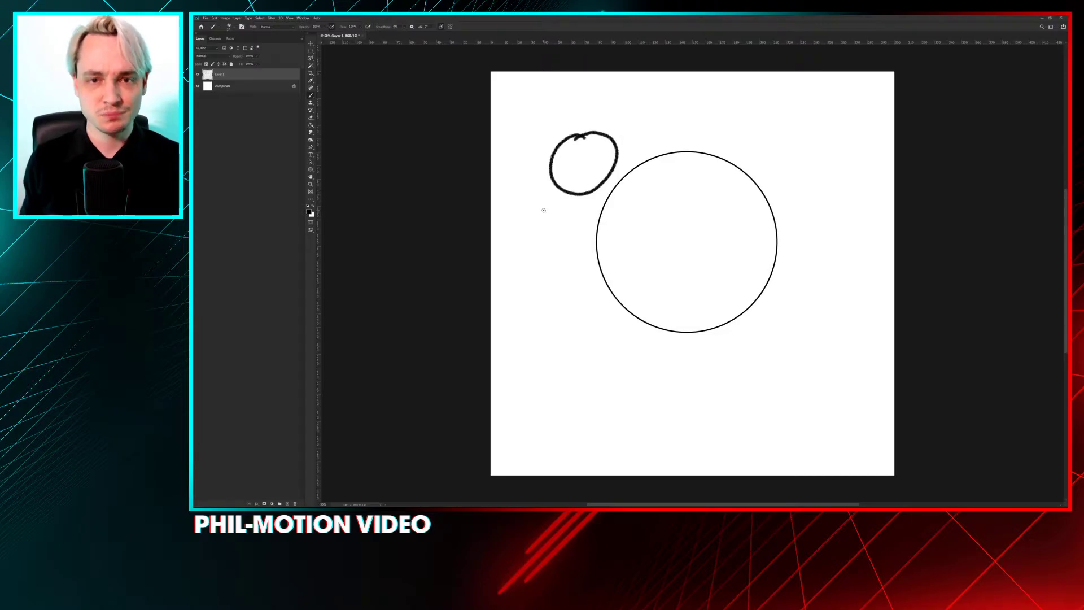
{"action": "key", "text": "ctrl+z"}
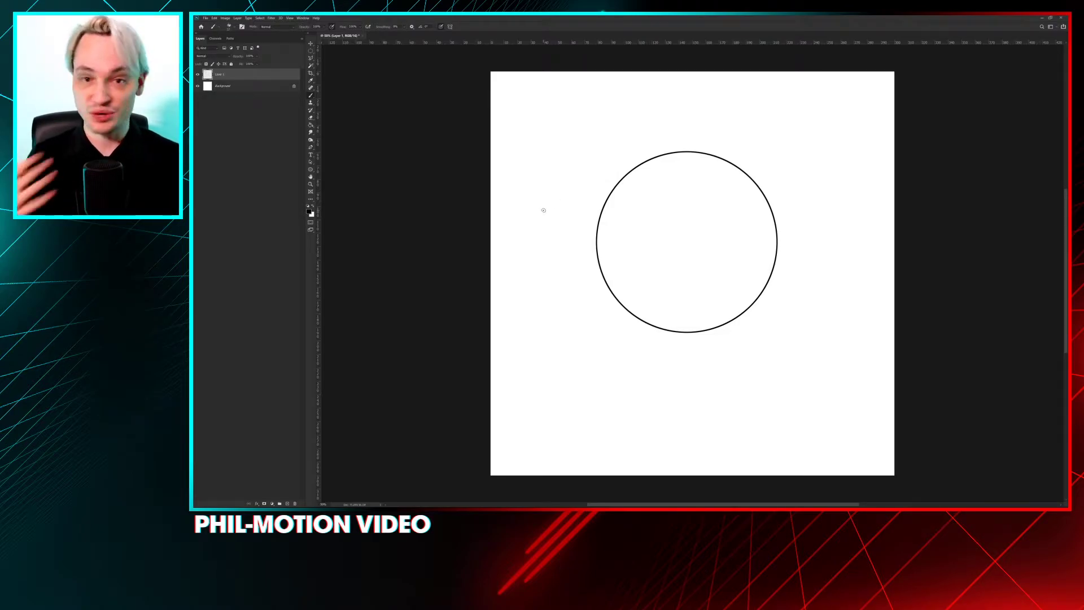
Step: Reduce the pencil brush's size and opacity and try short strokes inside the circle
{"action": "left_click_drag", "start_coordinate": [668, 209], "coordinate": [661, 202]}
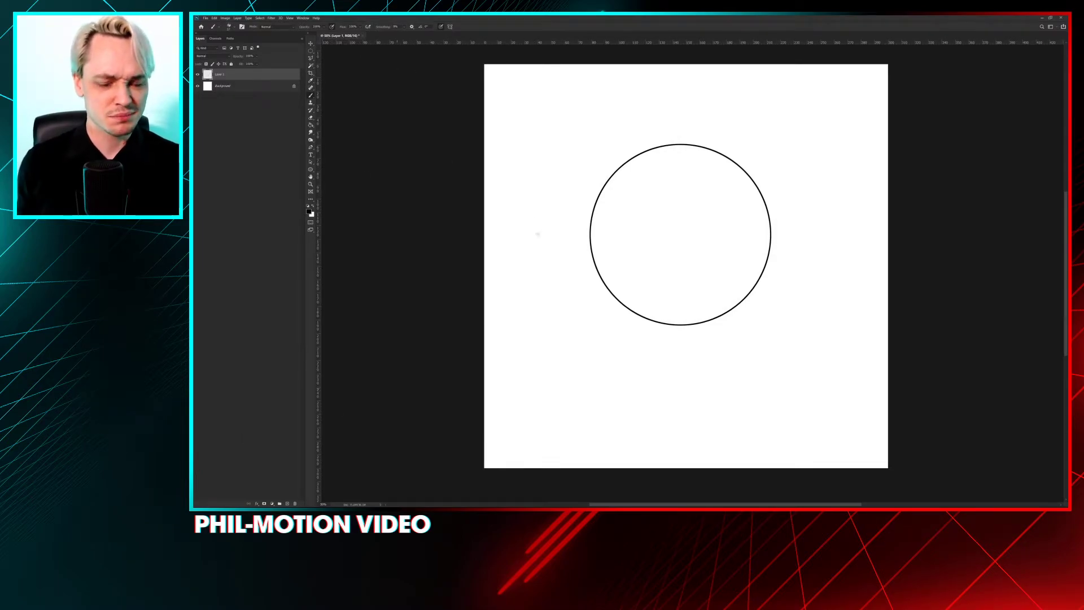
{"action": "right_click", "coordinate": [563, 162]}
{"action": "left_click_drag", "start_coordinate": [595, 172], "coordinate": [593, 172]}
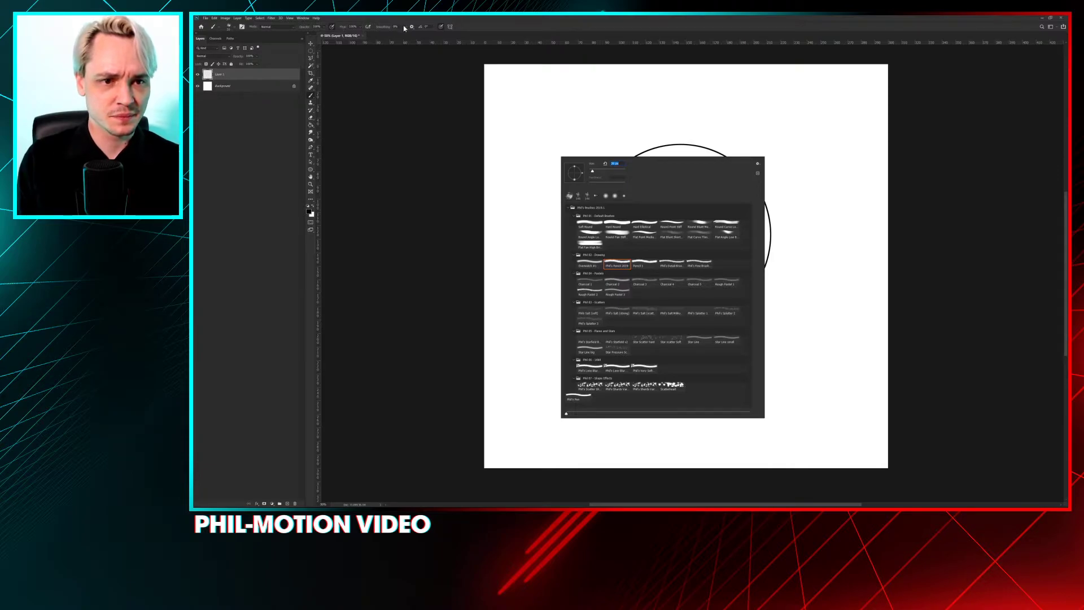
{"action": "left_click_drag", "start_coordinate": [323, 28], "coordinate": [318, 35]}
{"action": "mouse_move", "coordinate": [650, 242]}
{"action": "left_mouse_down"}
{"action": "mouse_move", "coordinate": [676, 201]}
{"action": "mouse_move", "coordinate": [680, 223]}
{"action": "mouse_move", "coordinate": [663, 215]}
{"action": "mouse_move", "coordinate": [675, 203]}
{"action": "left_mouse_up"}
Step: Erase the trial strokes inside the circle with the Eraser and return to the Brush tool
{"action": "key", "text": "e"}
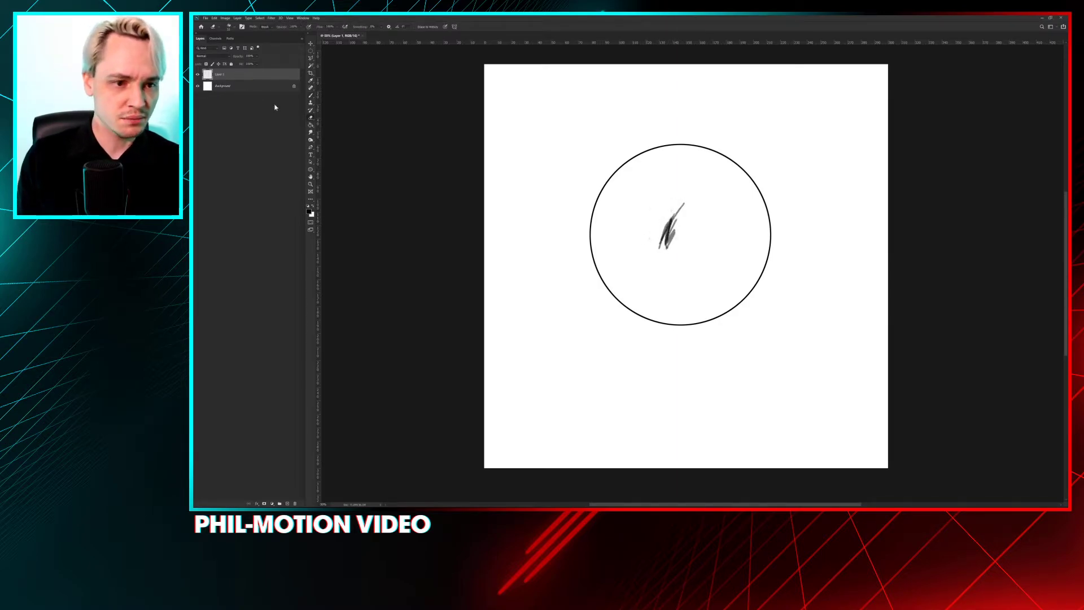
{"action": "left_click", "coordinate": [227, 26]}
{"action": "mouse_move", "coordinate": [675, 226]}
{"action": "left_mouse_down"}
{"action": "mouse_move", "coordinate": [653, 249]}
{"action": "mouse_move", "coordinate": [619, 235]}
{"action": "left_mouse_up"}
{"action": "key", "text": "b"}
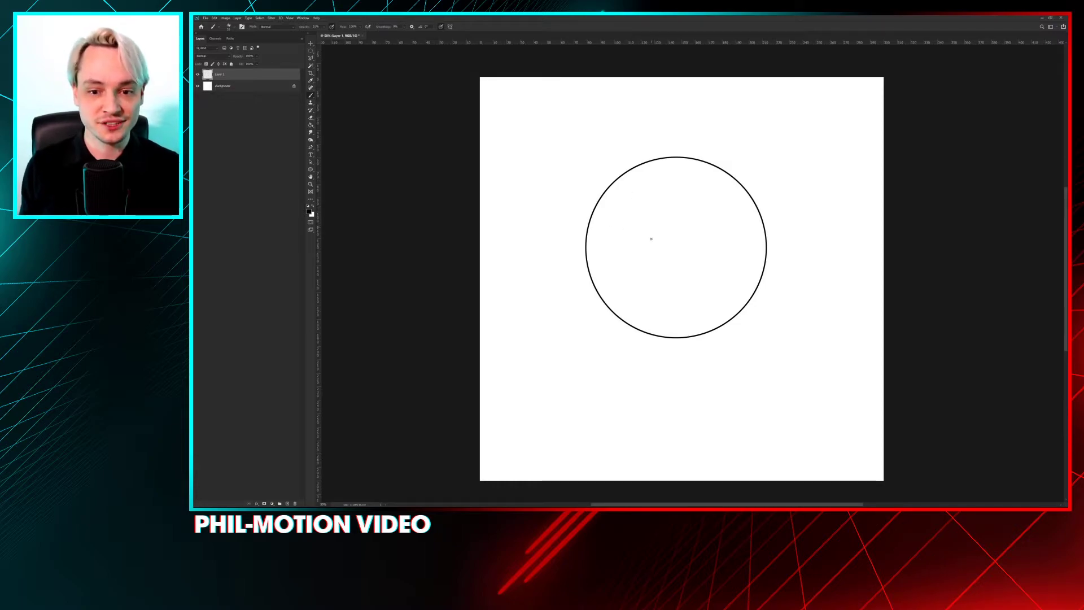
Step: Sketch a unicorn chess piece in the circle: muzzle, horn, ears, chest line and the first base lines
{"action": "mouse_move", "coordinate": [623, 220]}
{"action": "left_mouse_down"}
{"action": "mouse_move", "coordinate": [653, 195]}
{"action": "mouse_move", "coordinate": [623, 222]}
{"action": "mouse_move", "coordinate": [627, 238]}
{"action": "mouse_move", "coordinate": [683, 225]}
{"action": "mouse_move", "coordinate": [678, 198]}
{"action": "mouse_move", "coordinate": [651, 196]}
{"action": "mouse_move", "coordinate": [681, 149]}
{"action": "mouse_move", "coordinate": [681, 173]}
{"action": "mouse_move", "coordinate": [641, 147]}
{"action": "mouse_move", "coordinate": [655, 189]}
{"action": "left_mouse_up"}
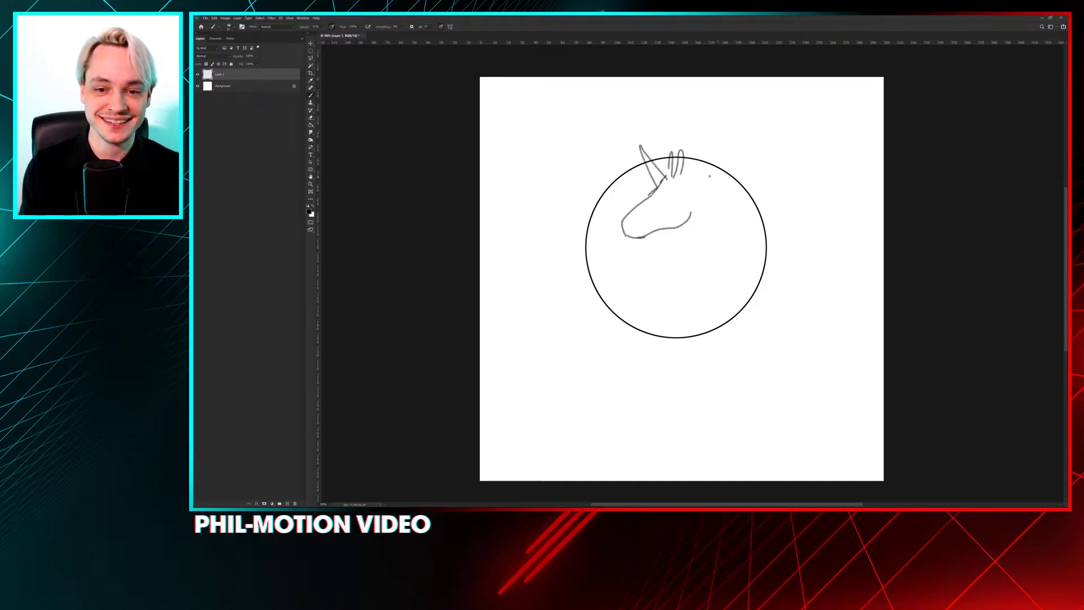
{"action": "mouse_move", "coordinate": [679, 227]}
{"action": "left_mouse_down"}
{"action": "mouse_move", "coordinate": [645, 285]}
{"action": "mouse_move", "coordinate": [653, 296]}
{"action": "mouse_move", "coordinate": [643, 287]}
{"action": "mouse_move", "coordinate": [624, 325]}
{"action": "mouse_move", "coordinate": [698, 316]}
{"action": "mouse_move", "coordinate": [660, 309]}
{"action": "mouse_move", "coordinate": [692, 312]}
{"action": "left_mouse_up"}
{"action": "left_click_drag", "start_coordinate": [667, 298], "coordinate": [699, 297]}
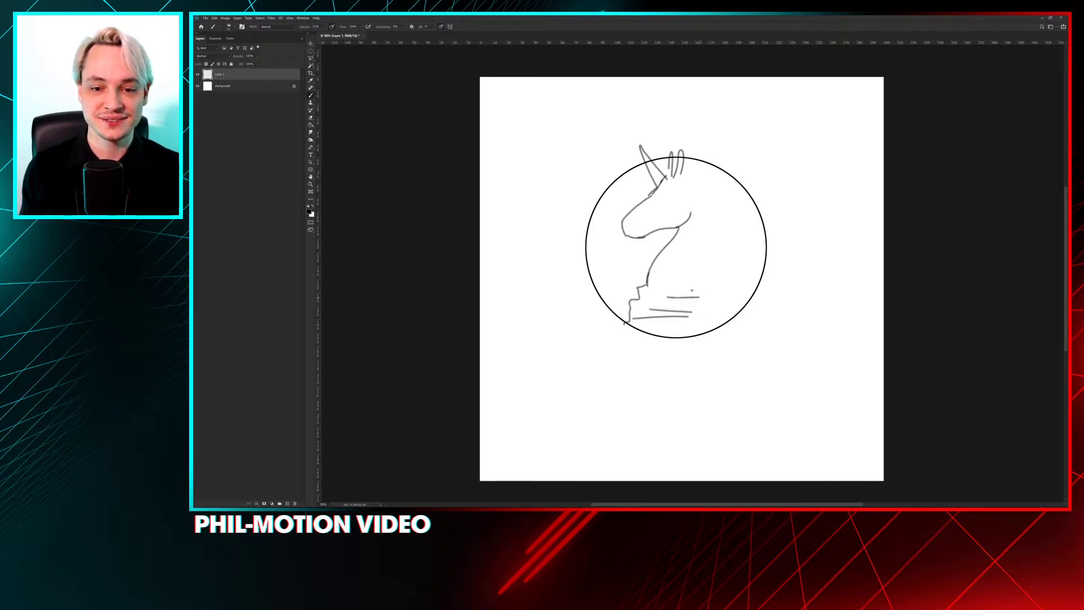
Step: Add the unicorn's mane, back line and the rest of the base, and shift the drawing slightly left
{"action": "left_click_drag", "start_coordinate": [688, 175], "coordinate": [718, 196]}
{"action": "left_click_drag", "start_coordinate": [671, 170], "coordinate": [723, 231]}
{"action": "mouse_move", "coordinate": [715, 191]}
{"action": "left_mouse_down"}
{"action": "mouse_move", "coordinate": [735, 243]}
{"action": "mouse_move", "coordinate": [733, 291]}
{"action": "mouse_move", "coordinate": [700, 294]}
{"action": "mouse_move", "coordinate": [730, 309]}
{"action": "mouse_move", "coordinate": [718, 314]}
{"action": "left_mouse_up"}
{"action": "left_click_drag", "start_coordinate": [713, 309], "coordinate": [725, 311]}
{"action": "left_click_drag", "start_coordinate": [693, 258], "coordinate": [635, 247]}
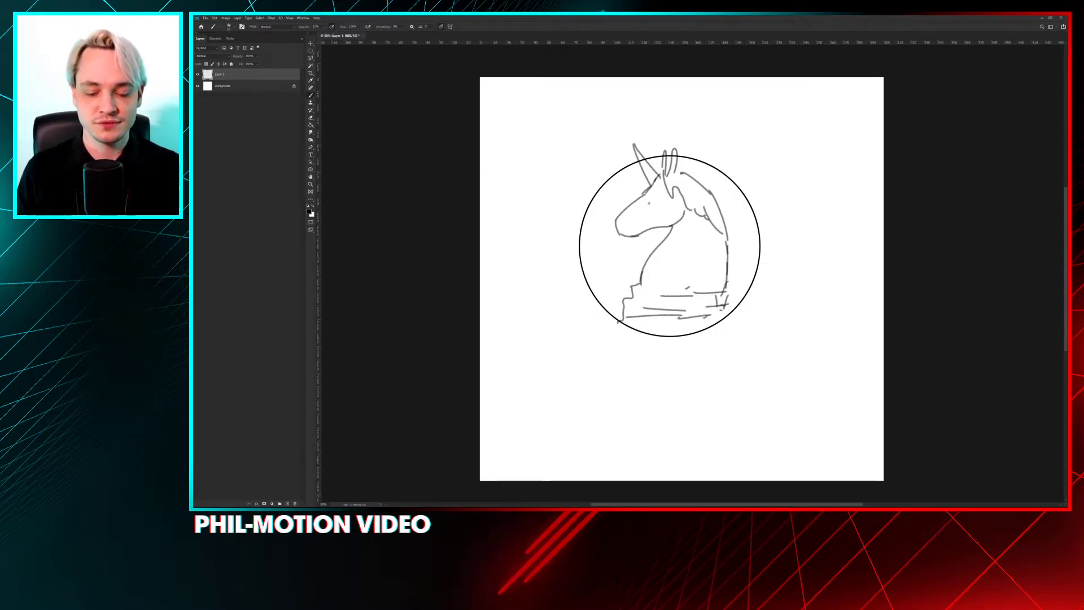
{"action": "left_click_drag", "start_coordinate": [640, 210], "coordinate": [632, 208]}
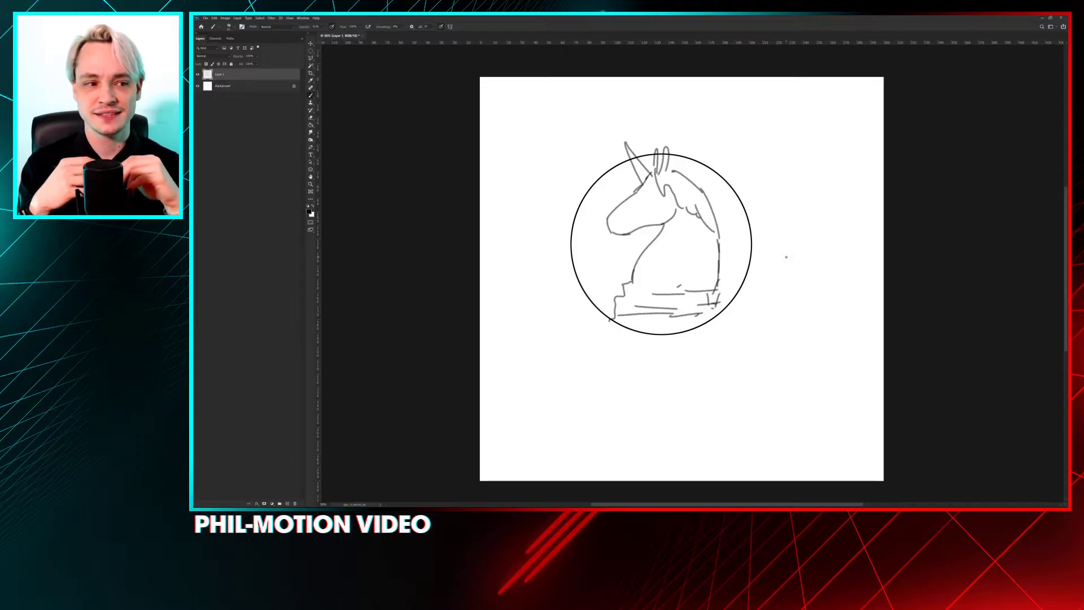
Step: Display the Swatches panel and place it over the canvas
{"action": "key", "text": "F6"}
{"action": "left_click_drag", "start_coordinate": [446, 154], "coordinate": [632, 174]}
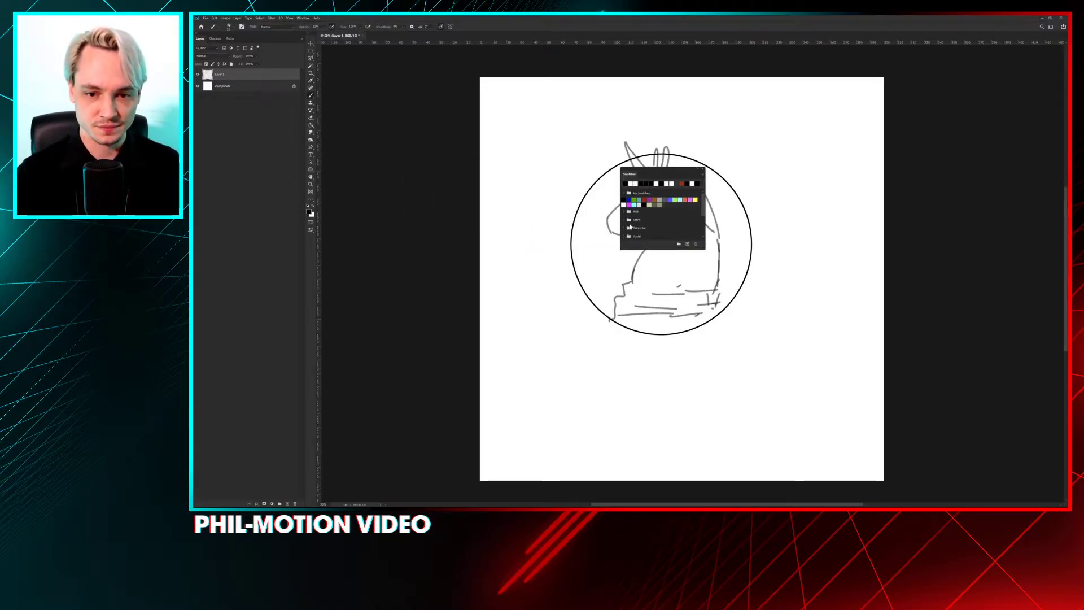
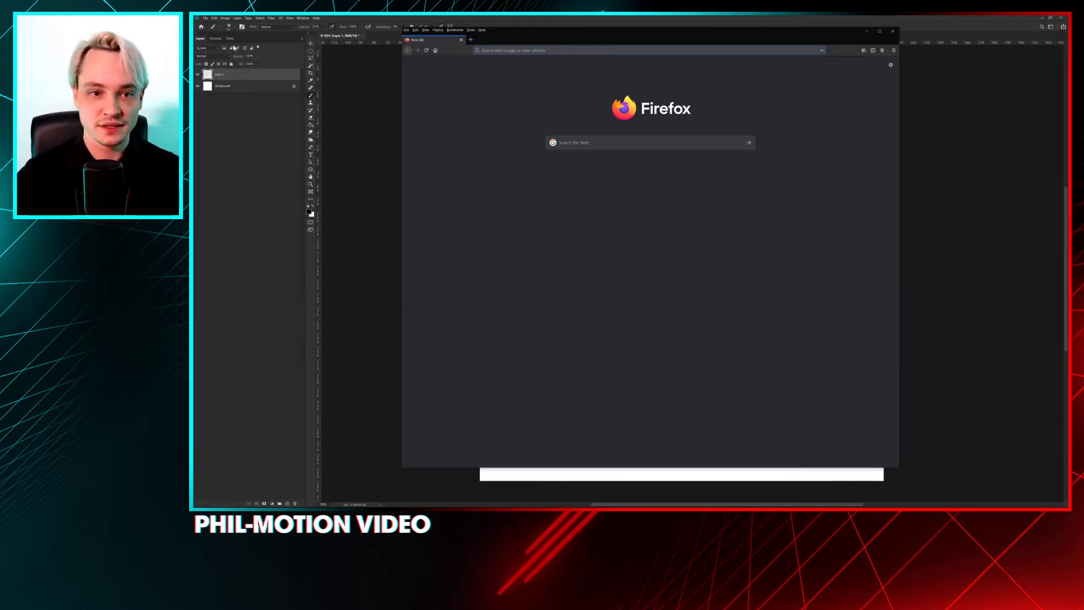
Step: Switch to Firefox, search the web for "seal" and browse the image results and suggested filters
{"action": "left_click_drag", "start_coordinate": [603, 43], "coordinate": [678, 43]}
{"action": "left_click", "coordinate": [660, 136]}
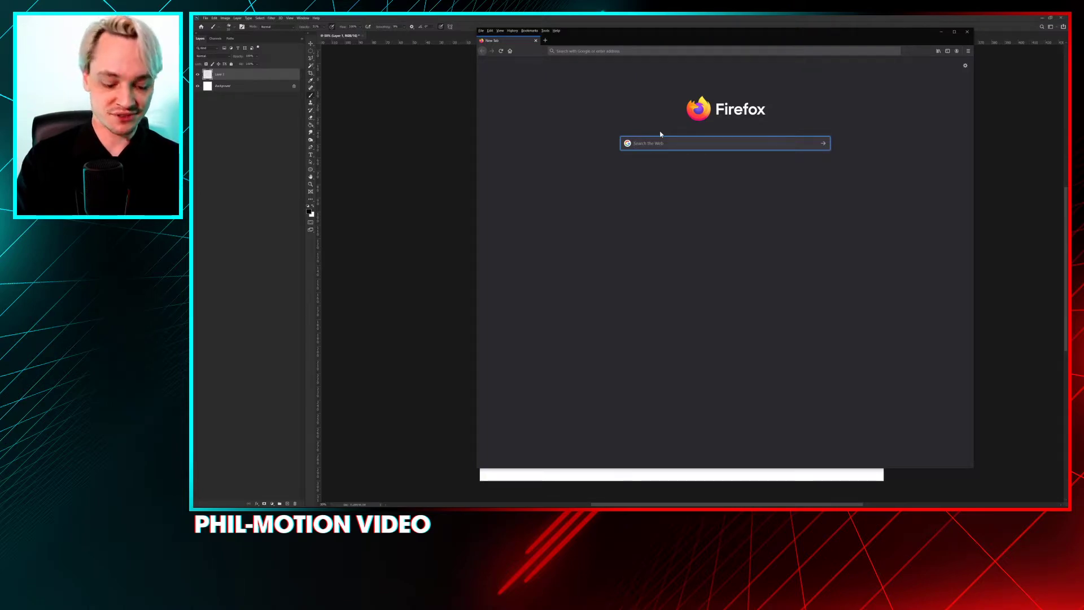
{"action": "type", "text": "seal"}
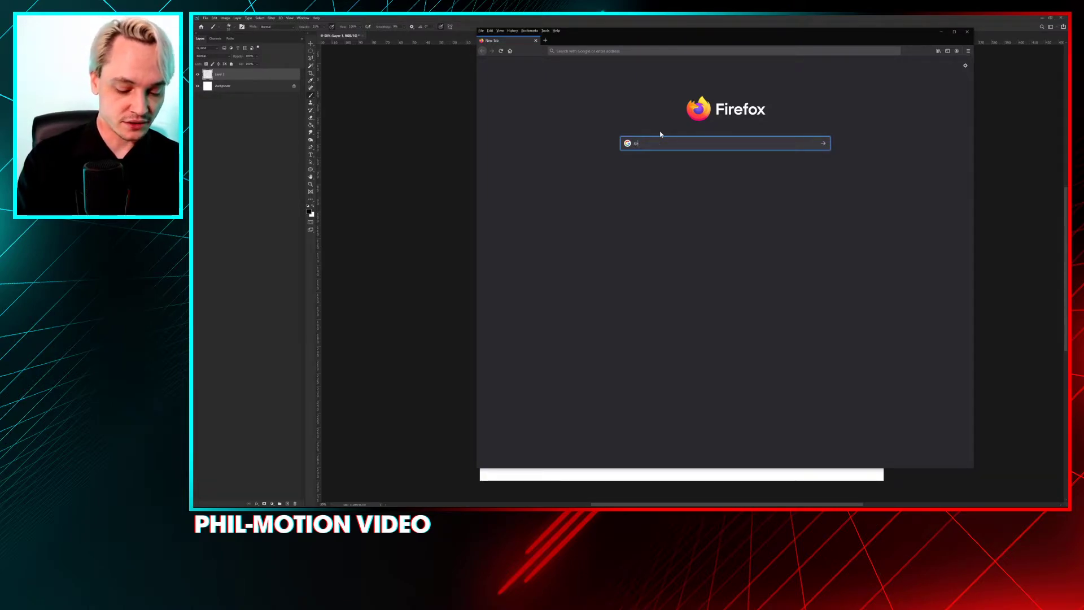
{"action": "key", "text": "Return"}
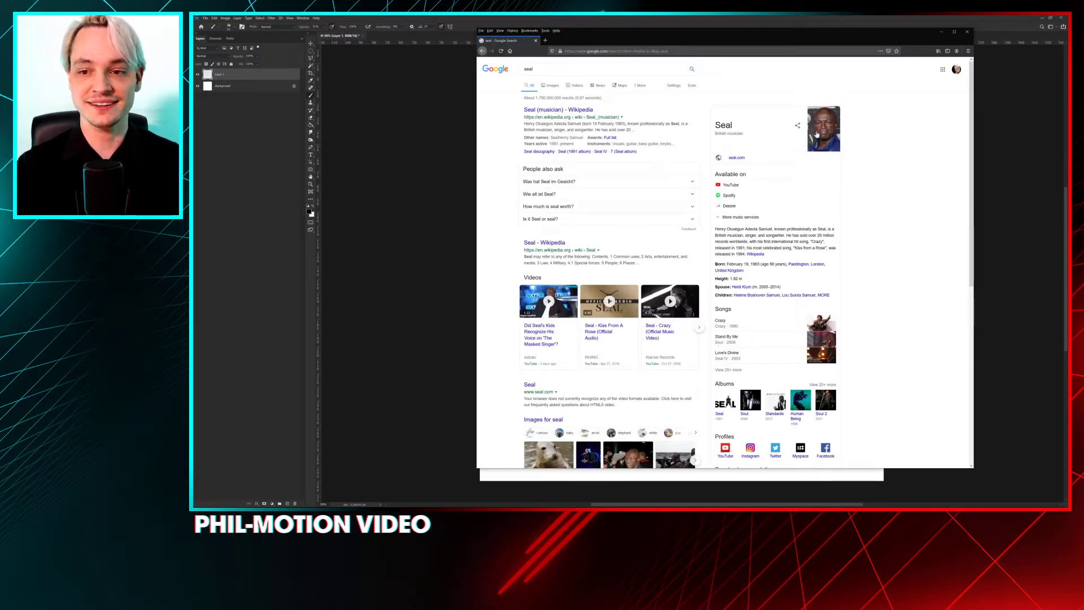
{"action": "left_click", "coordinate": [550, 89]}
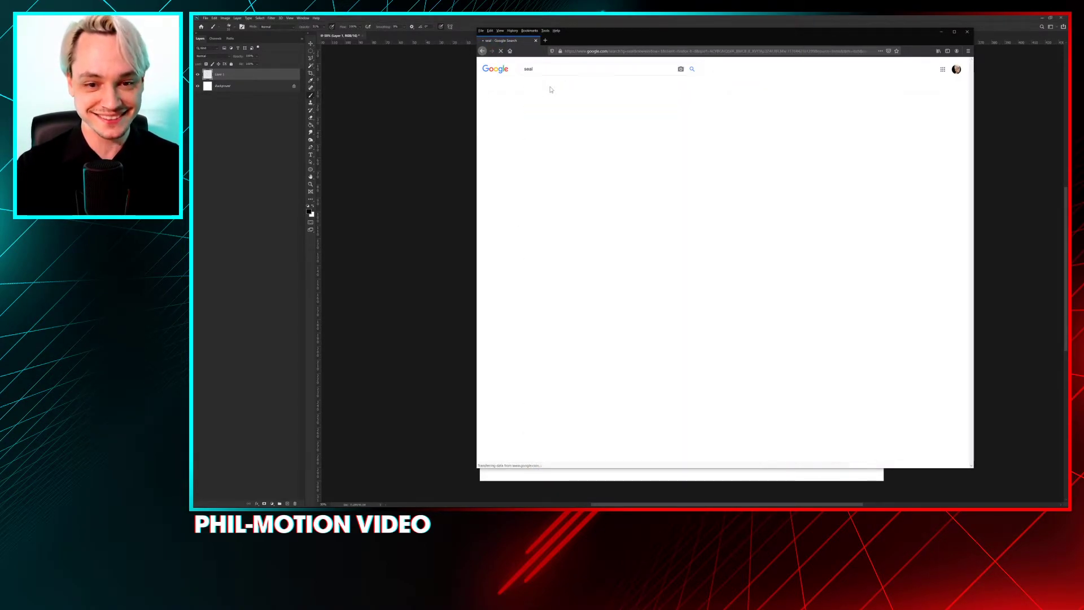
{"action": "scroll", "coordinate": [674, 230], "scroll_direction": "down", "scroll_amount": 2}
{"action": "scroll", "coordinate": [674, 230], "scroll_direction": "up", "scroll_amount": 2}
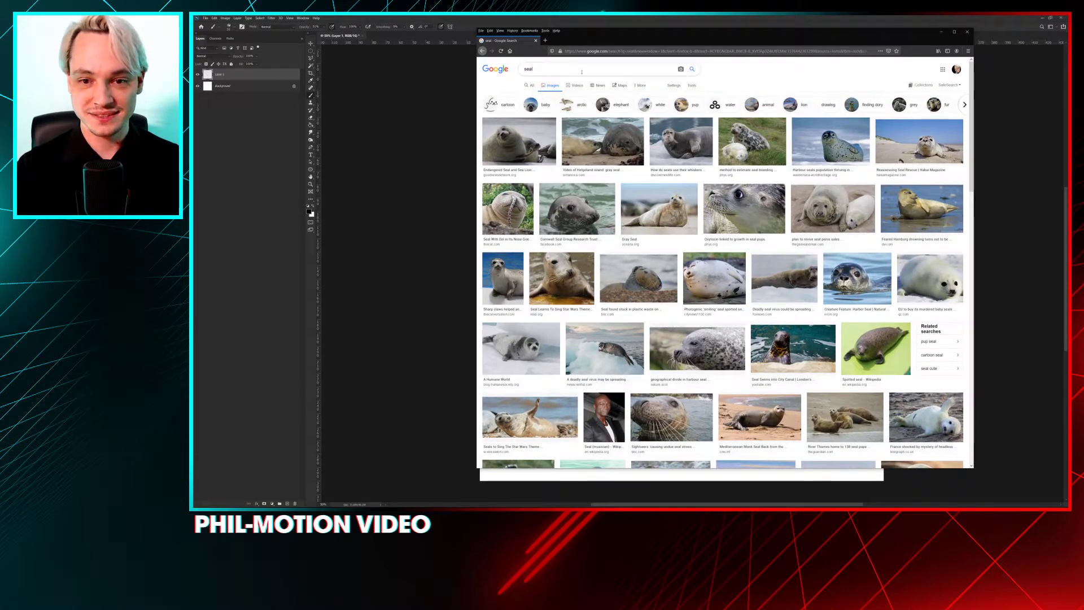
{"action": "left_click", "coordinate": [965, 106]}
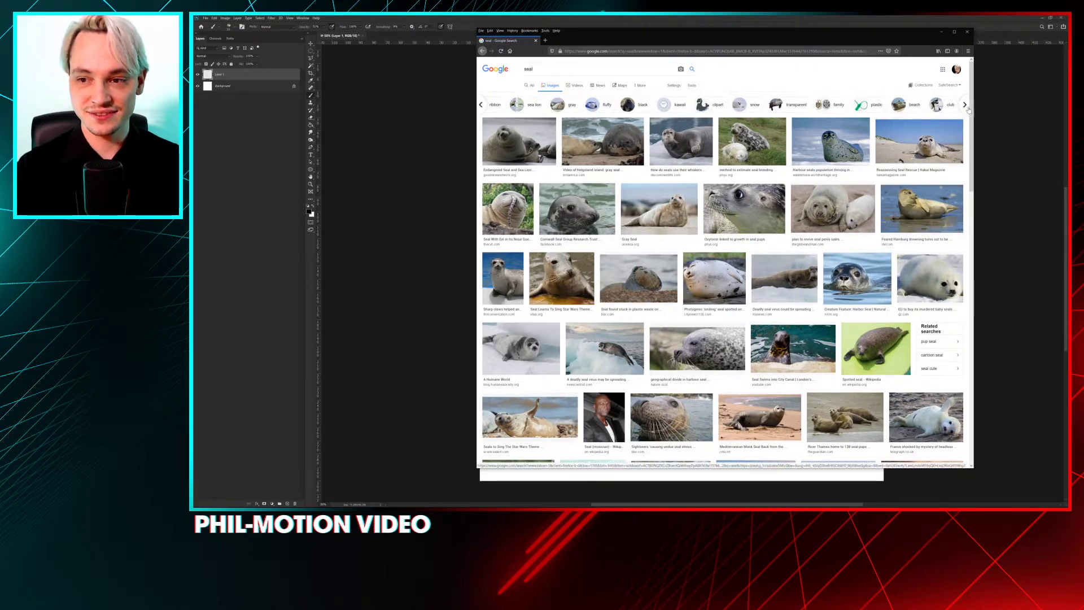
{"action": "scroll", "coordinate": [706, 105], "scroll_direction": "right", "scroll_amount": 3}
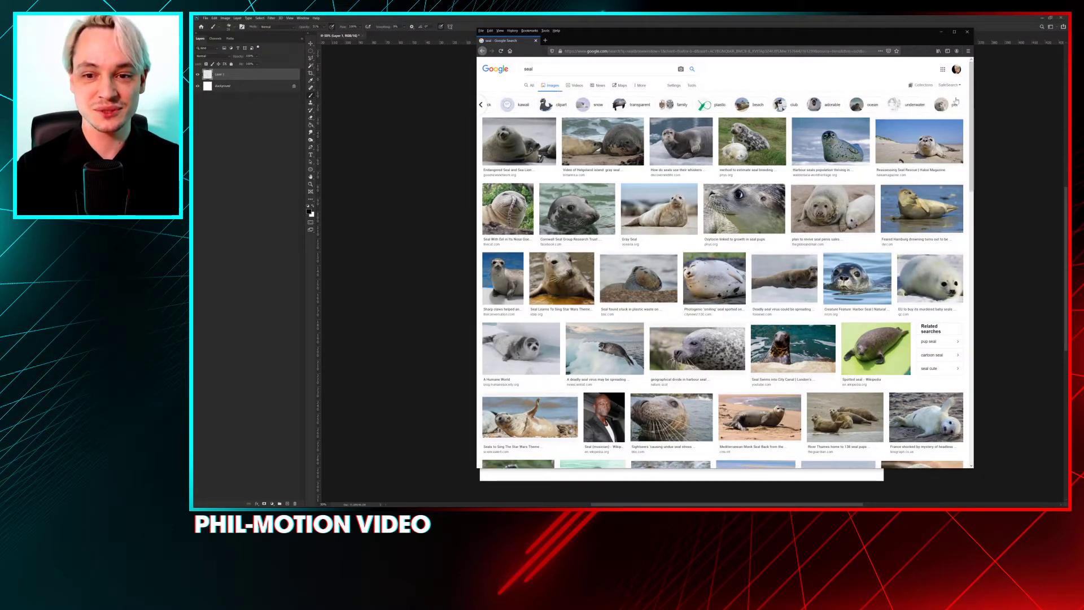
Step: Search the images for "seal stamp" and view the plain red wax seal picture in a new tab
{"action": "left_click", "coordinate": [562, 69]}
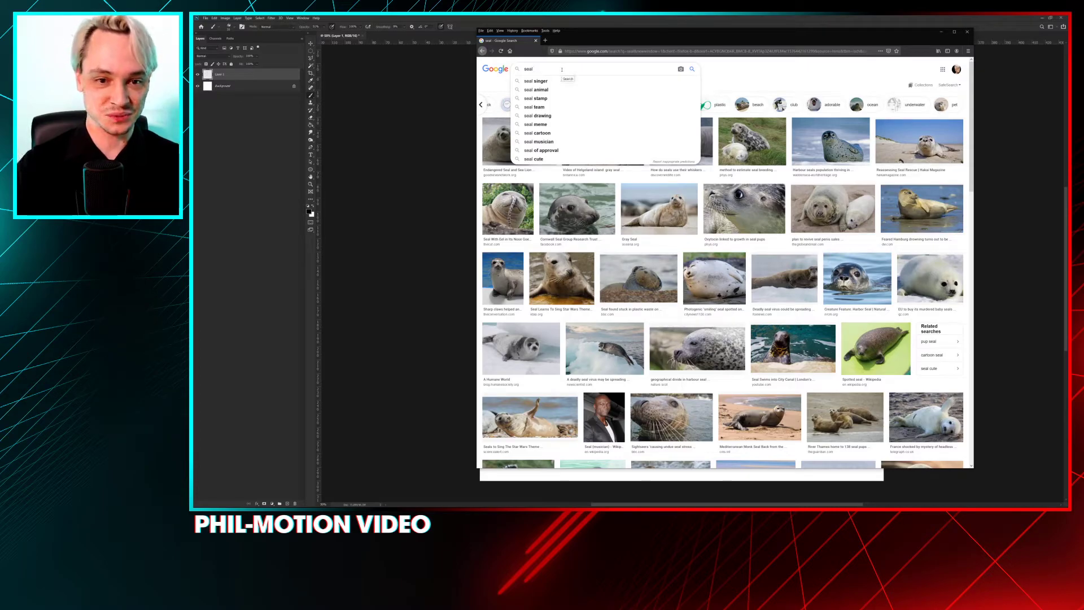
{"action": "left_click", "coordinate": [536, 98]}
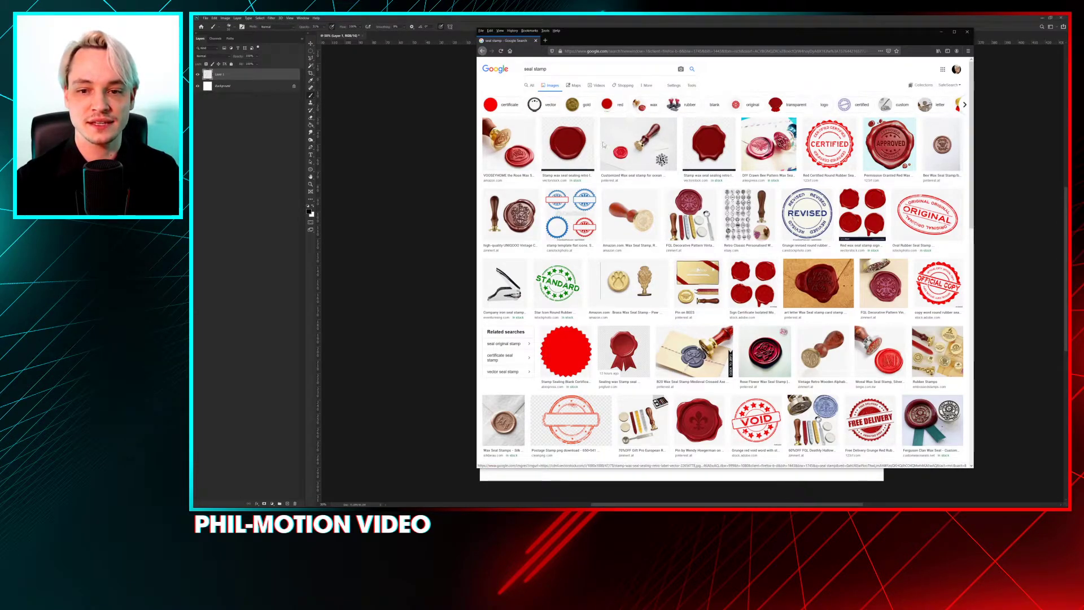
{"action": "middle_click", "coordinate": [575, 148]}
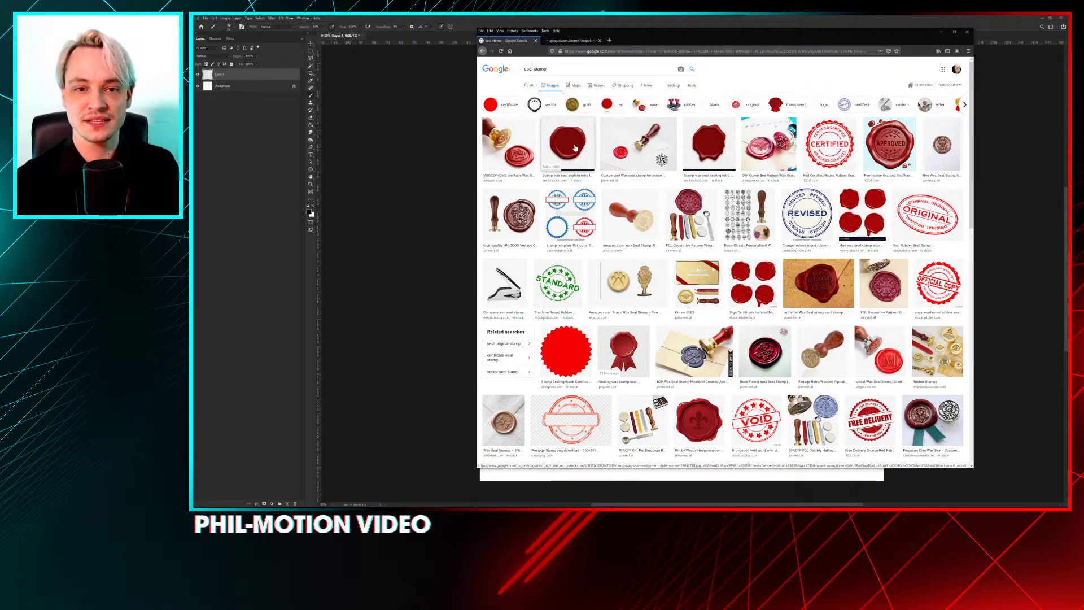
{"action": "key", "text": "ctrl+Tab"}
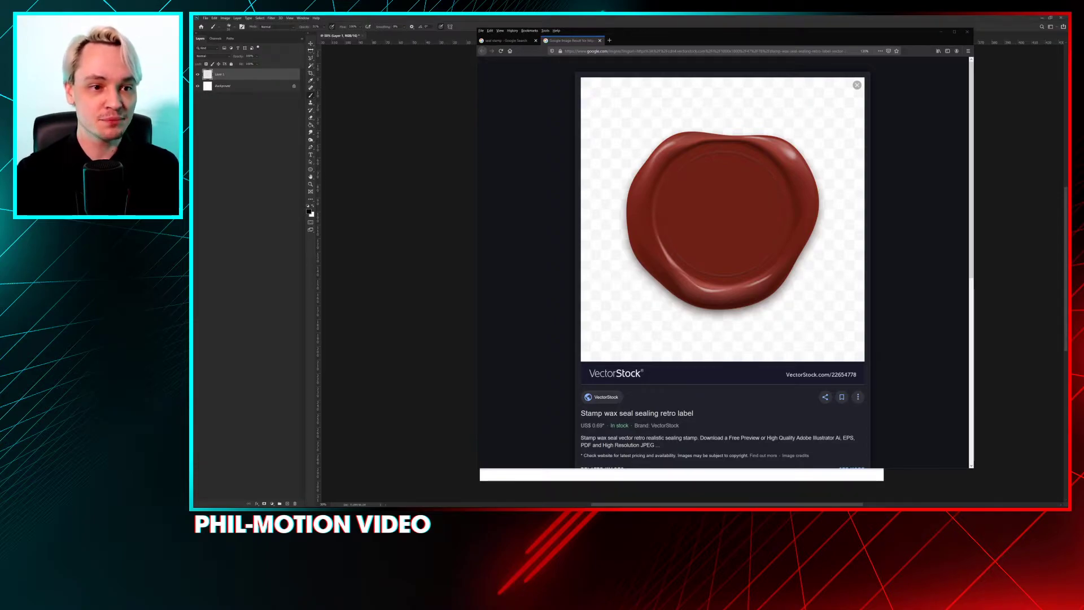
Step: Switch back to Photoshop and move the Swatches panel clear of the unicorn sketch
{"action": "left_click", "coordinate": [313, 52]}
{"action": "mouse_move", "coordinate": [661, 171]}
{"action": "left_mouse_down"}
{"action": "mouse_move", "coordinate": [747, 138]}
{"action": "mouse_move", "coordinate": [813, 130]}
{"action": "left_mouse_up"}
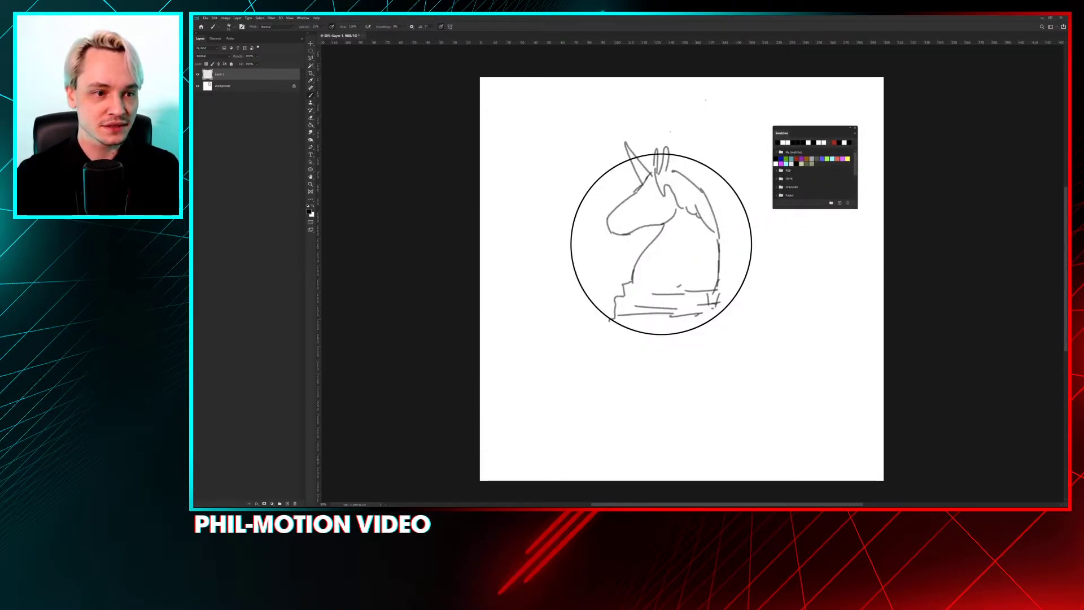
Step: Hide the unicorn sketch layer and add one new empty layer above it
{"action": "key", "text": "ctrl+comma"}
{"action": "left_click", "coordinate": [379, 165]}
{"action": "key", "text": "Return"}
{"action": "left_click", "coordinate": [567, 170]}
{"action": "key", "text": "Return"}
{"action": "left_click", "coordinate": [643, 193]}
{"action": "key", "text": "Return"}
{"action": "left_click", "coordinate": [288, 503]}
{"action": "left_click", "coordinate": [288, 503]}
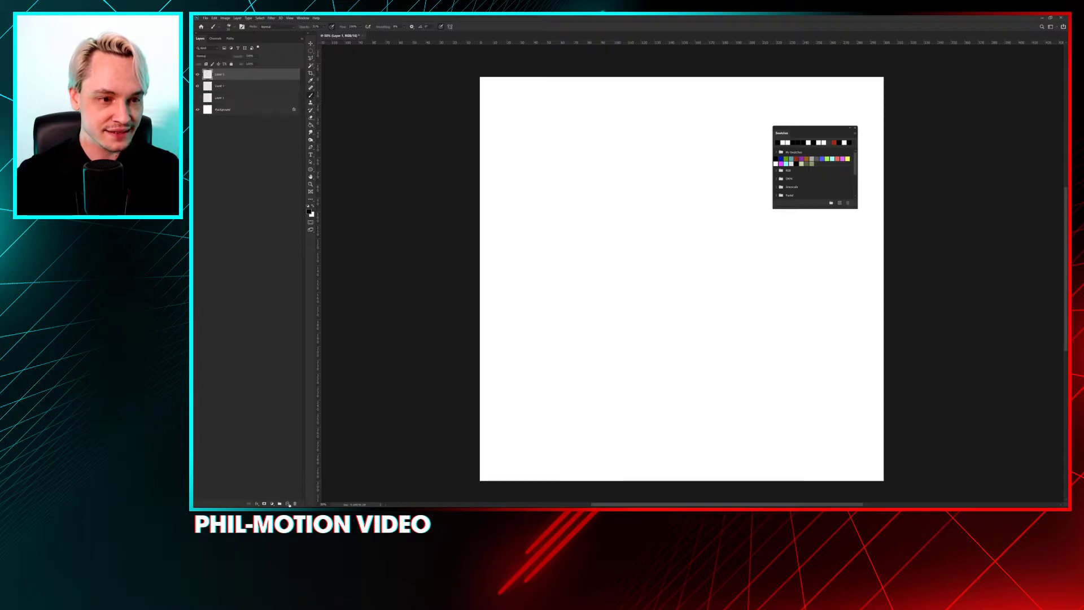
{"action": "key", "text": "ctrl+z"}
{"action": "left_click_drag", "start_coordinate": [603, 181], "coordinate": [630, 221]}
{"action": "key", "text": "ctrl+z"}
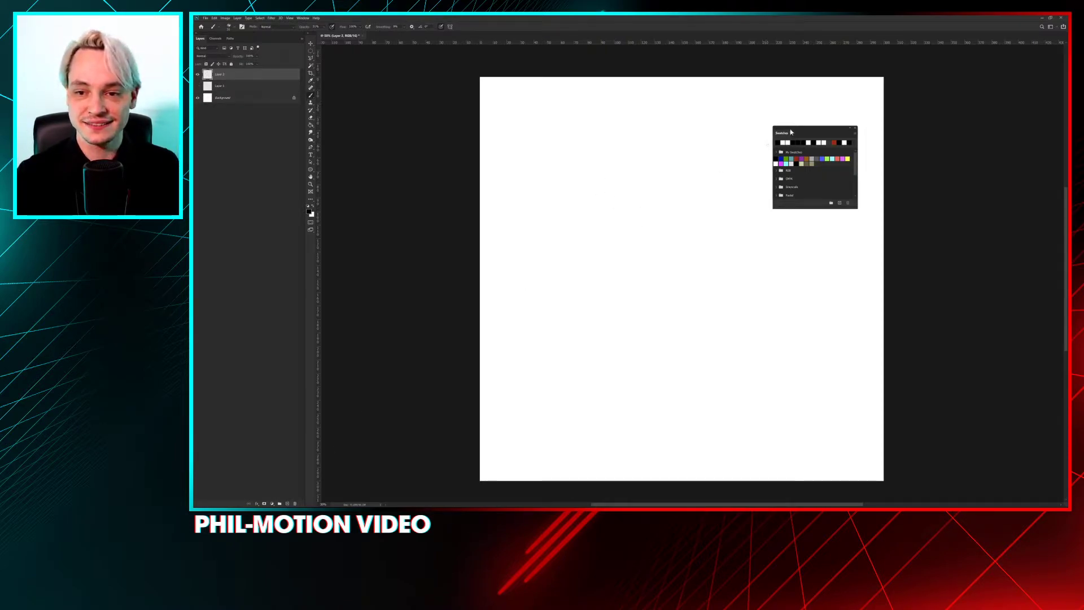
Step: Move the Swatches panel off the canvas and start placing an embedded file from the Pixel Prophecy project folder
{"action": "left_click_drag", "start_coordinate": [791, 132], "coordinate": [995, 71]}
{"action": "key", "text": "m"}
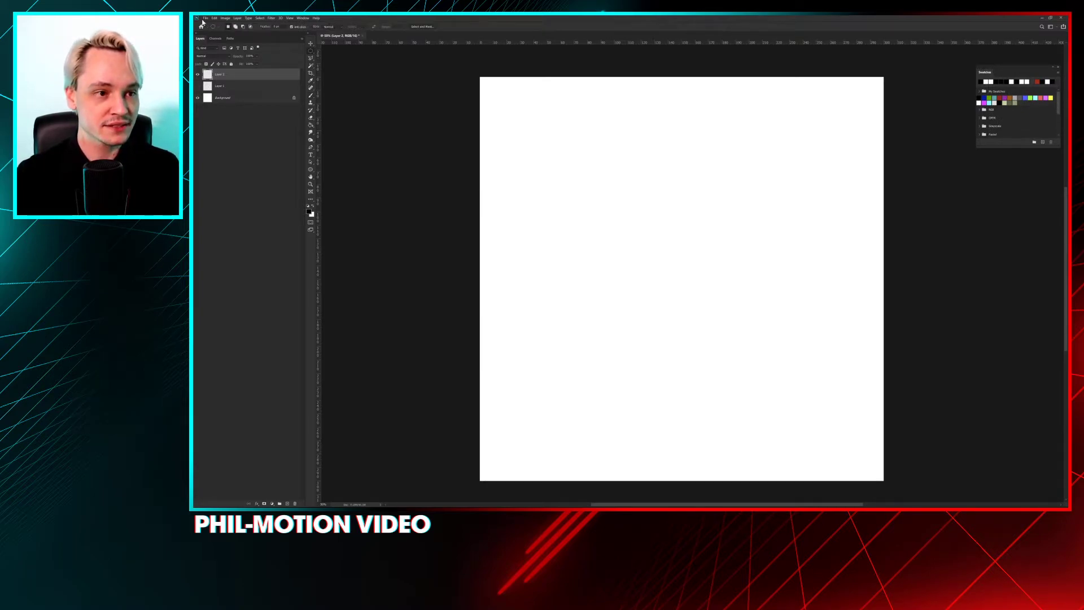
{"action": "left_click", "coordinate": [206, 18]}
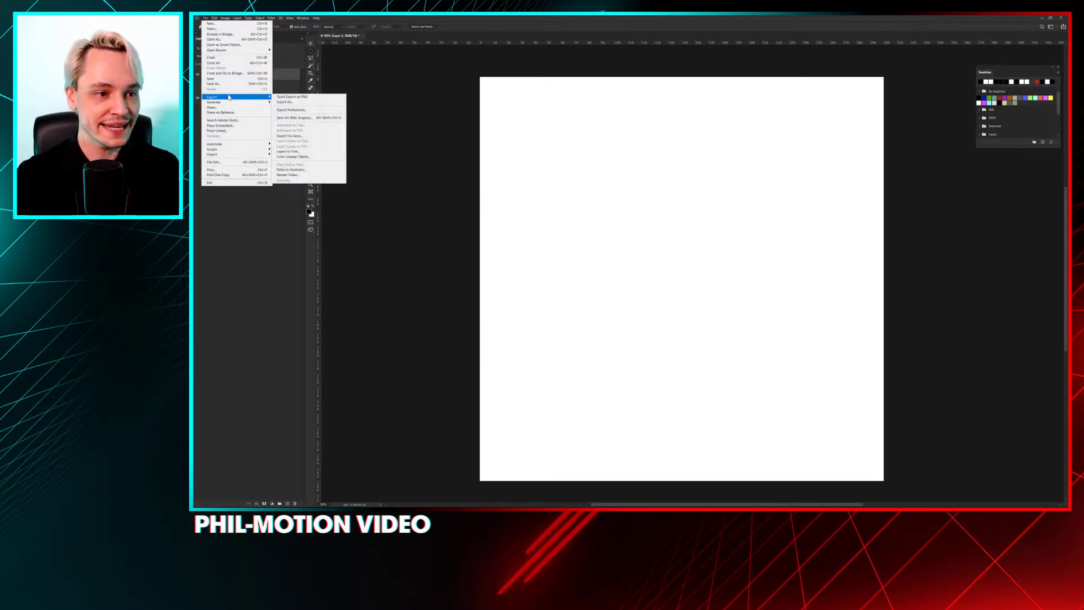
{"action": "mouse_move", "coordinate": [242, 155]}
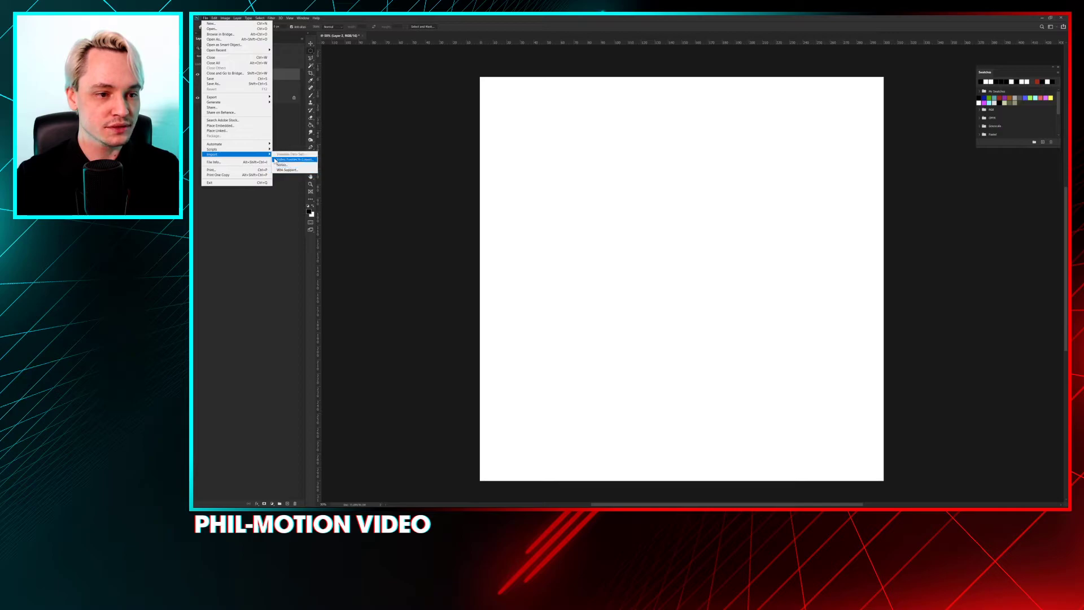
{"action": "left_click", "coordinate": [248, 126]}
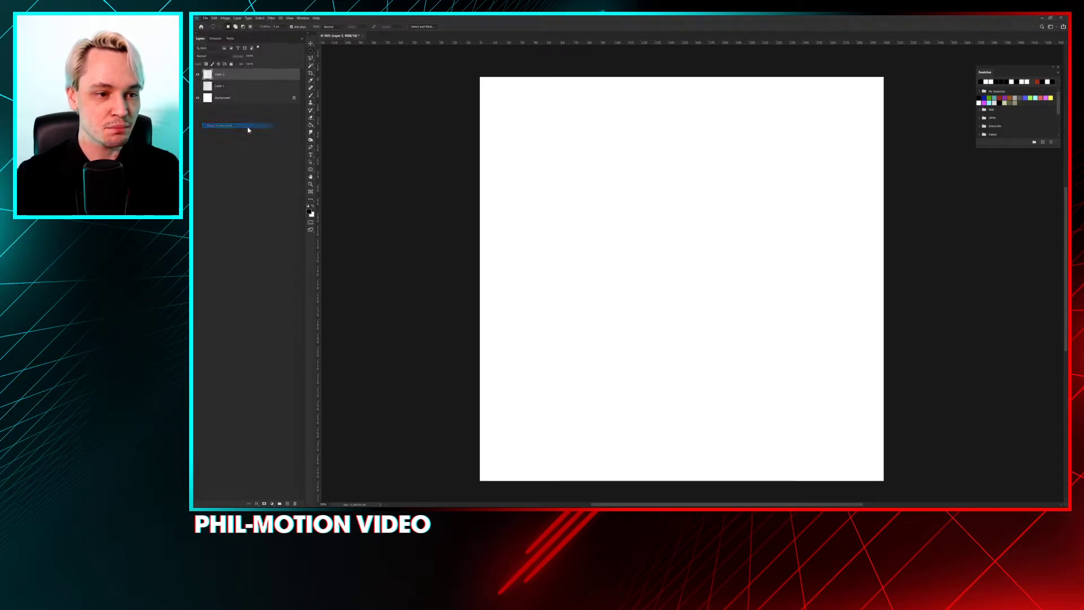
{"action": "left_click", "coordinate": [307, 27]}
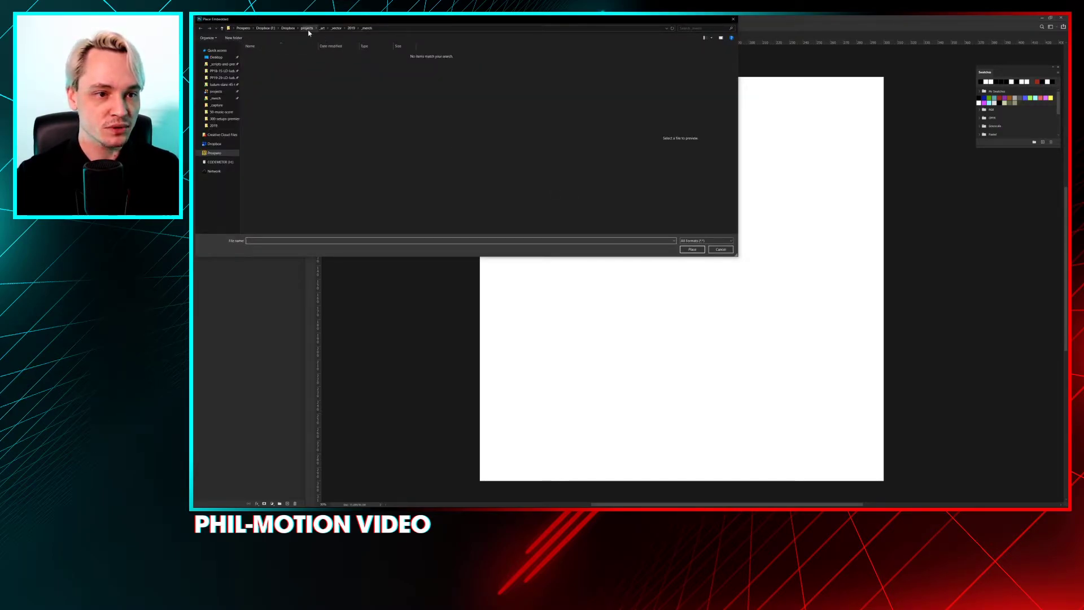
{"action": "double_click", "coordinate": [289, 147]}
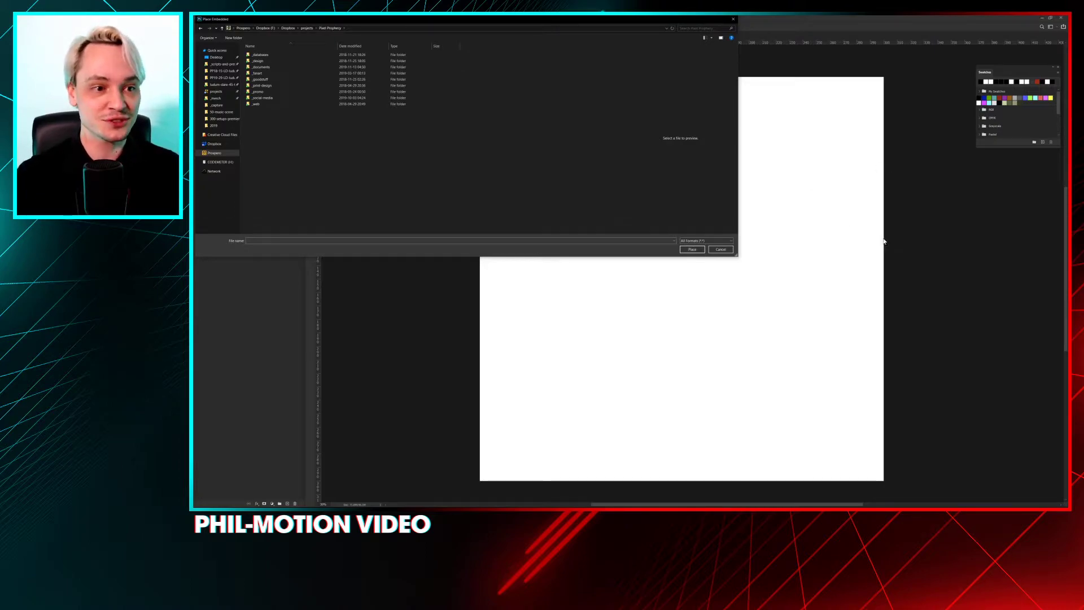
{"action": "left_click_drag", "start_coordinate": [484, 21], "coordinate": [505, 44]}
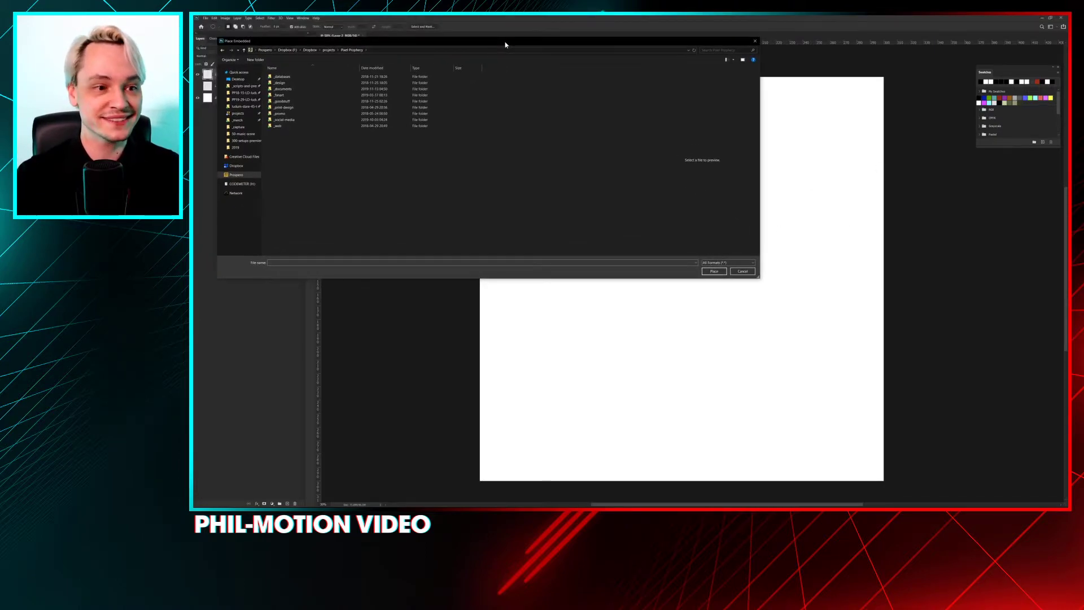
Step: Browse to the 2017 logo folder inside _design and _logo for the file to place
{"action": "left_click", "coordinate": [343, 123]}
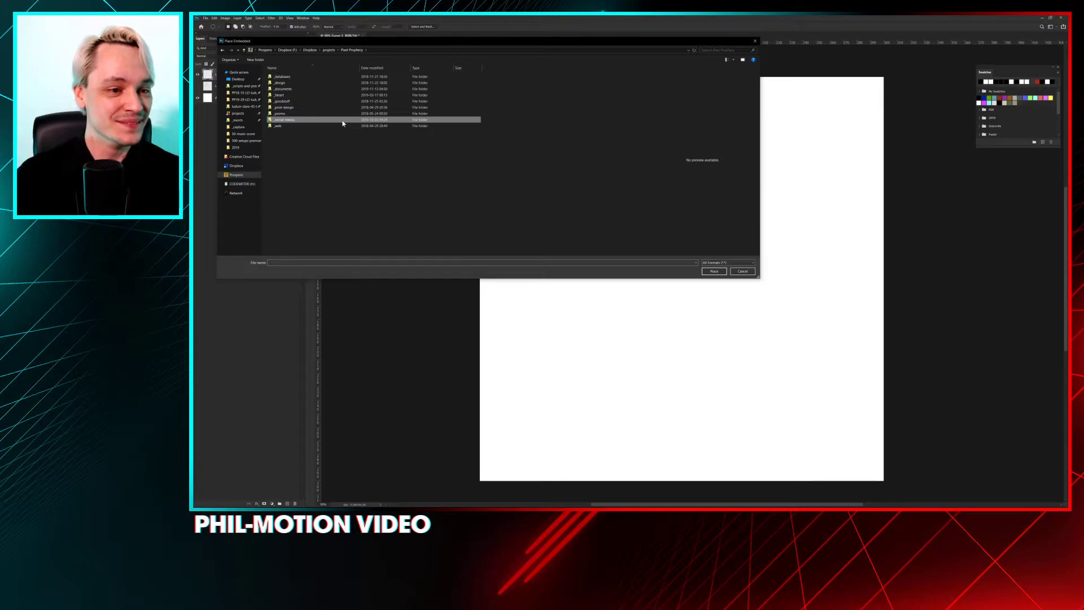
{"action": "key", "text": "Up"}
{"action": "key", "text": "Up"}
{"action": "key", "text": "Up"}
{"action": "key", "text": "Up"}
{"action": "key", "text": "Up"}
{"action": "key", "text": "Up"}
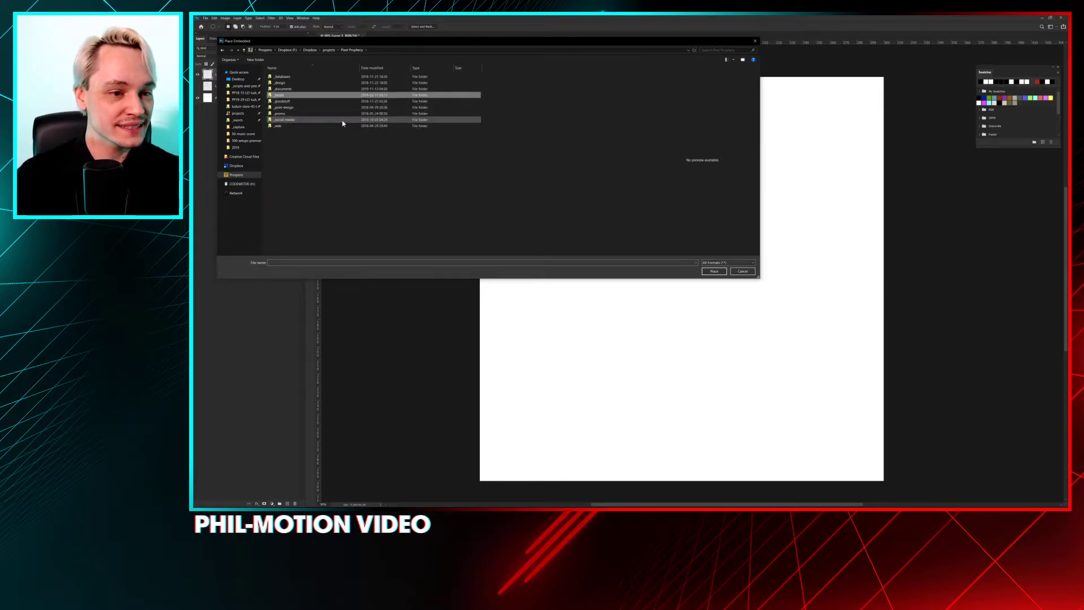
{"action": "key", "text": "Return"}
{"action": "double_click", "coordinate": [292, 90]}
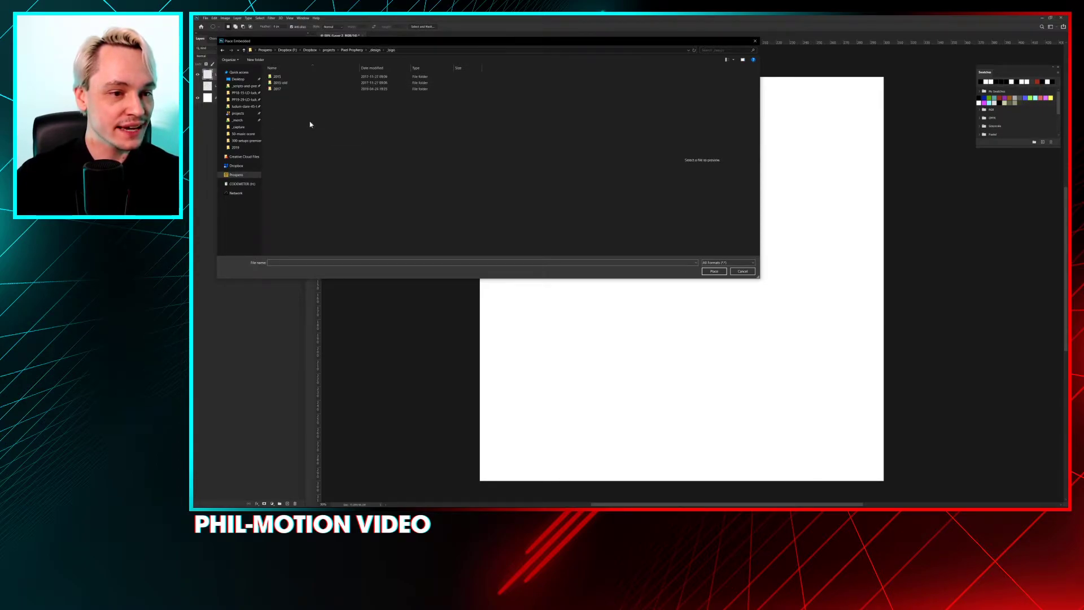
{"action": "double_click", "coordinate": [292, 89]}
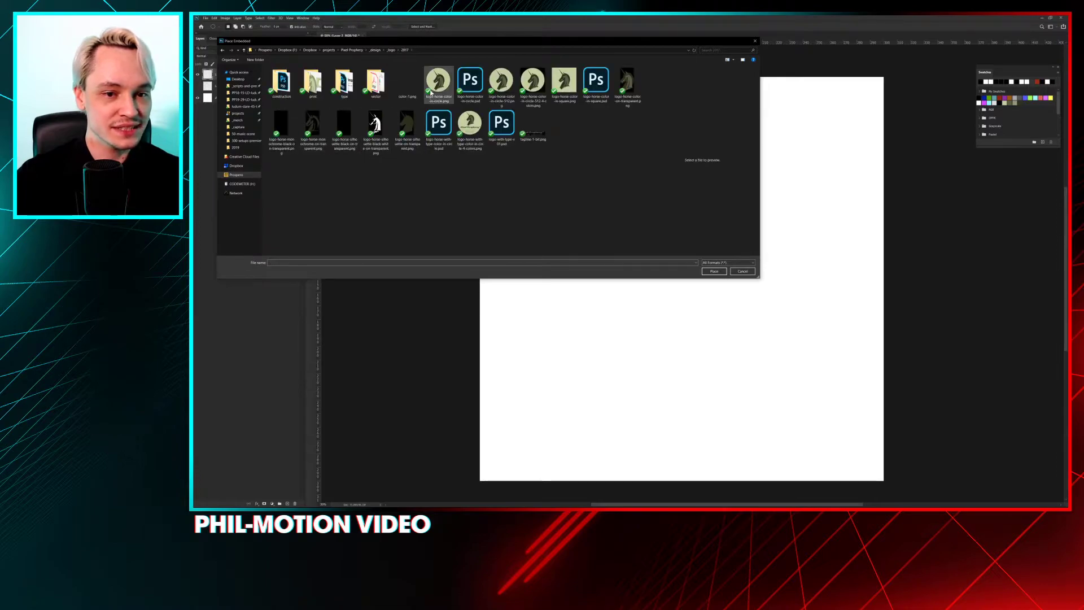
Step: Preview the unicorn logo variants and place logo-horse-color-on-transparent.png as an embedded layer
{"action": "left_click", "coordinate": [416, 131]}
{"action": "key", "text": "Left"}
{"action": "key", "text": "Left"}
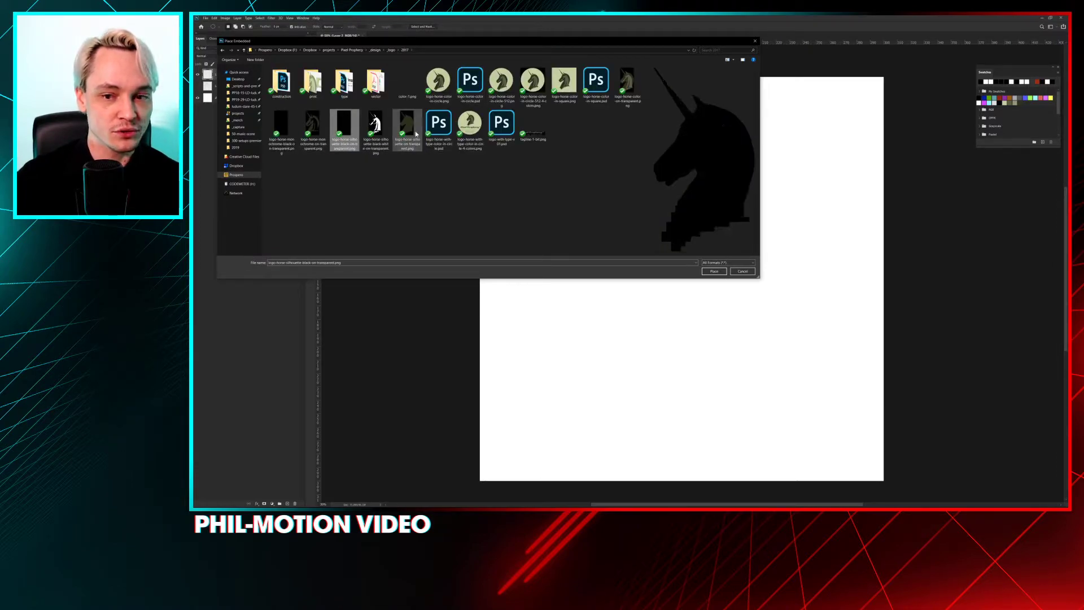
{"action": "key", "text": "Right"}
{"action": "left_click", "coordinate": [415, 132]}
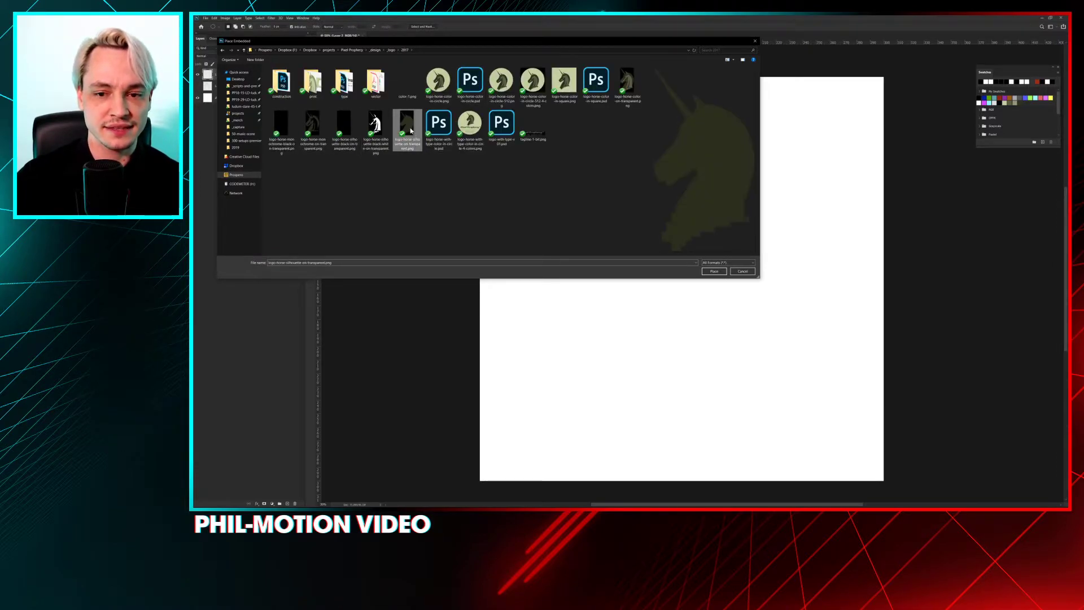
{"action": "left_click", "coordinate": [315, 125]}
{"action": "double_click", "coordinate": [627, 82]}
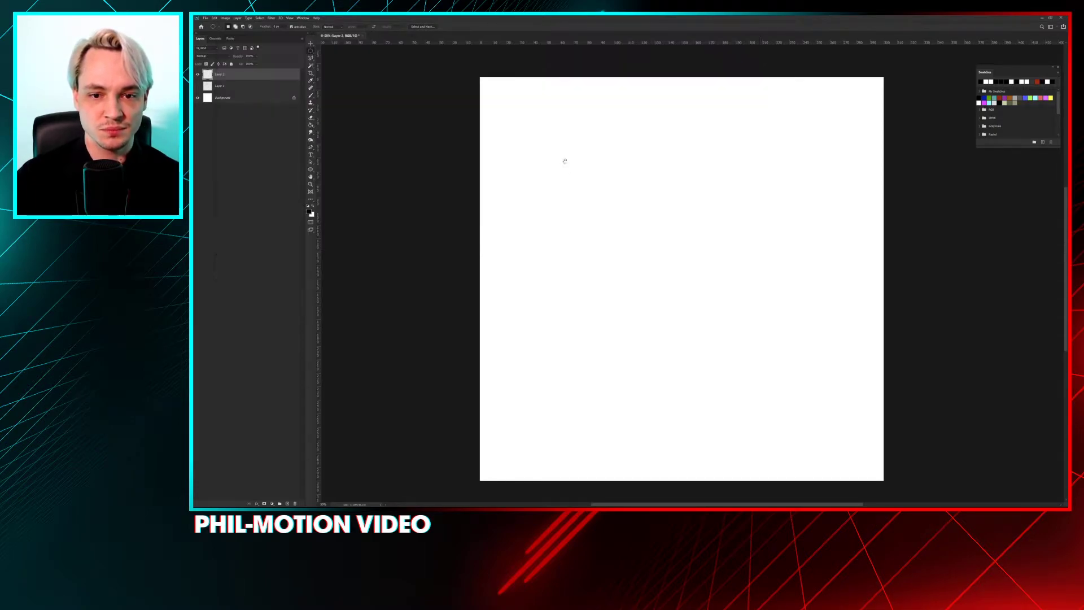
Step: Scale the placed unicorn logo down proportionally and position it slightly above the canvas centre
{"action": "left_click_drag", "start_coordinate": [706, 324], "coordinate": [818, 391]}
{"action": "left_click_drag", "start_coordinate": [658, 332], "coordinate": [715, 296]}
{"action": "left_click_drag", "start_coordinate": [785, 422], "coordinate": [694, 253]}
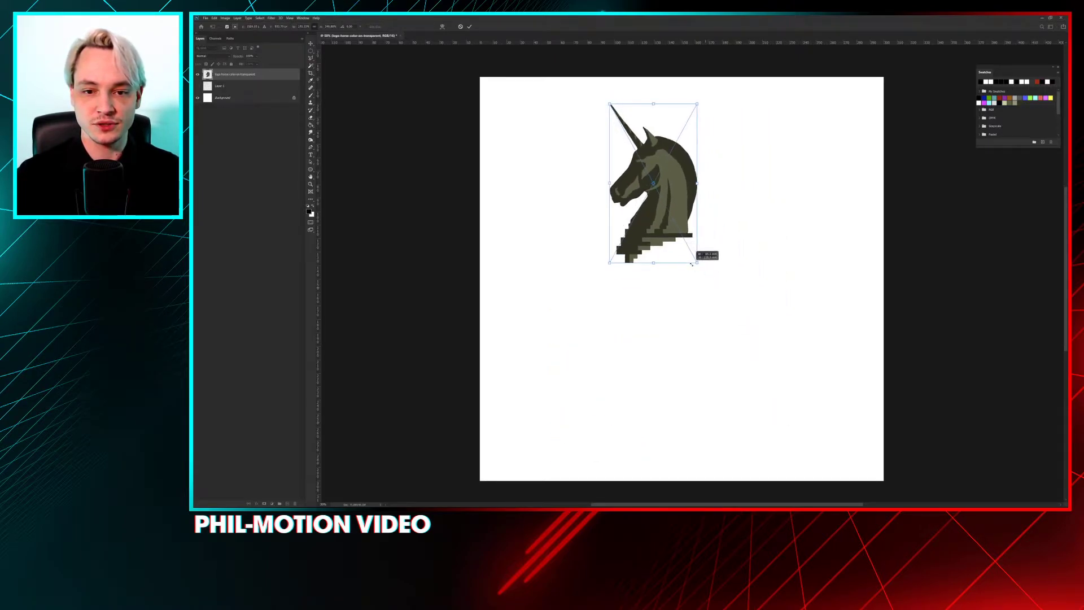
{"action": "key", "text": "Return"}
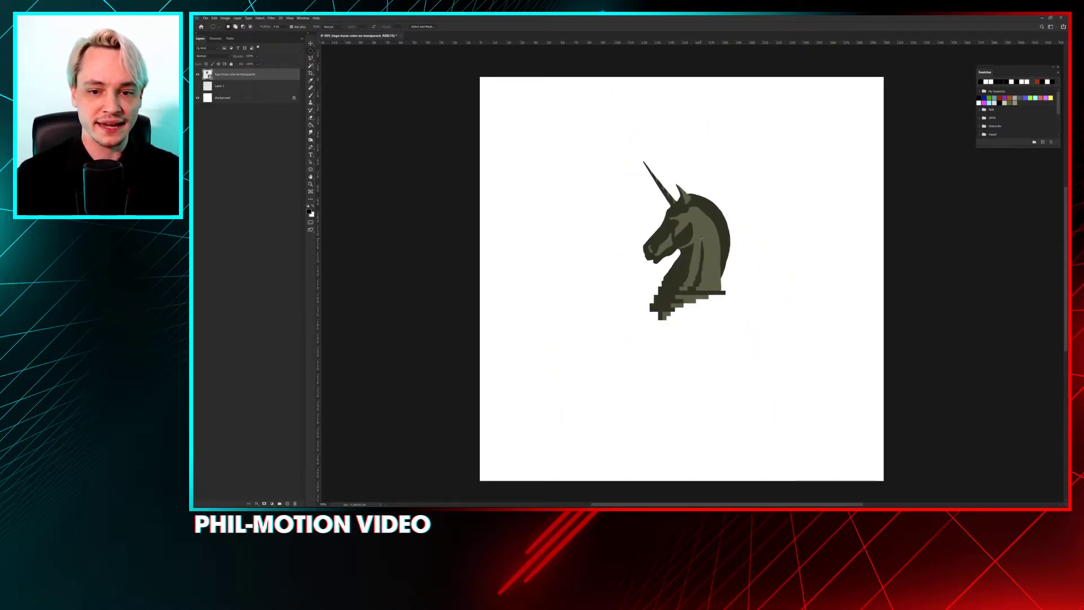
Step: Copy the full-size wax seal picture from Firefox, paste it into the Photoshop document and move it beside the unicorn's muzzle
{"action": "key", "text": "alt+Tab"}
{"action": "right_click", "coordinate": [672, 141]}
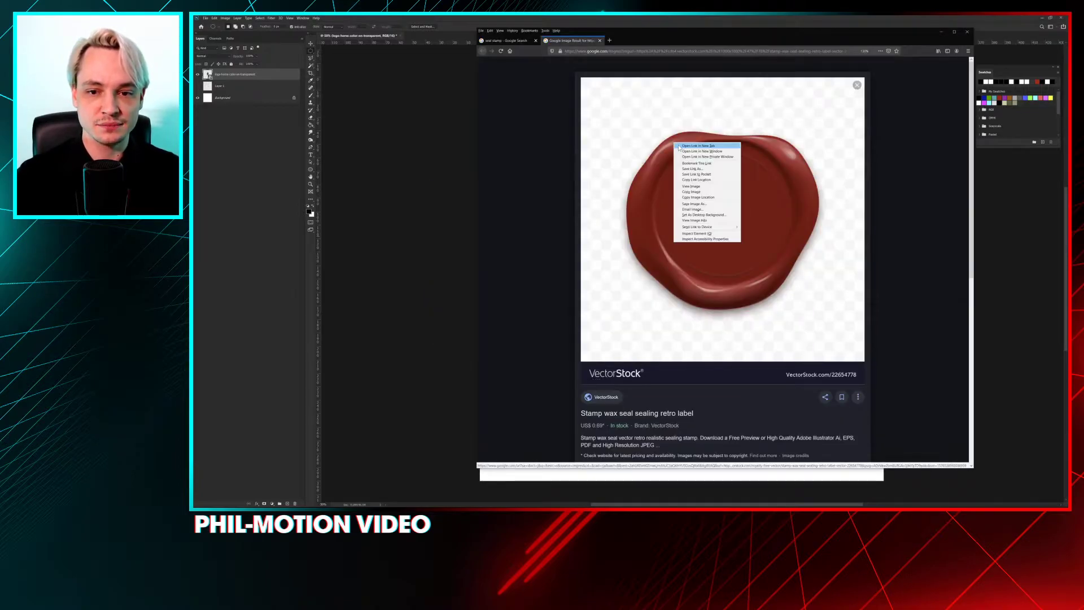
{"action": "left_click", "coordinate": [678, 190]}
{"action": "right_click", "coordinate": [668, 191]}
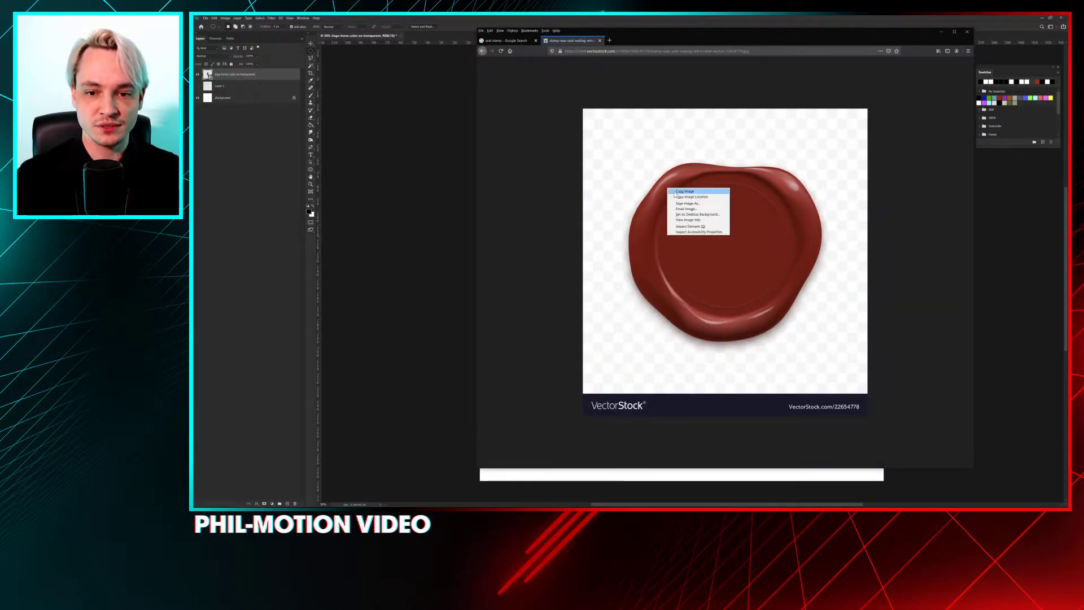
{"action": "left_click", "coordinate": [683, 207]}
{"action": "left_click", "coordinate": [380, 127]}
{"action": "key", "text": "ctrl+v"}
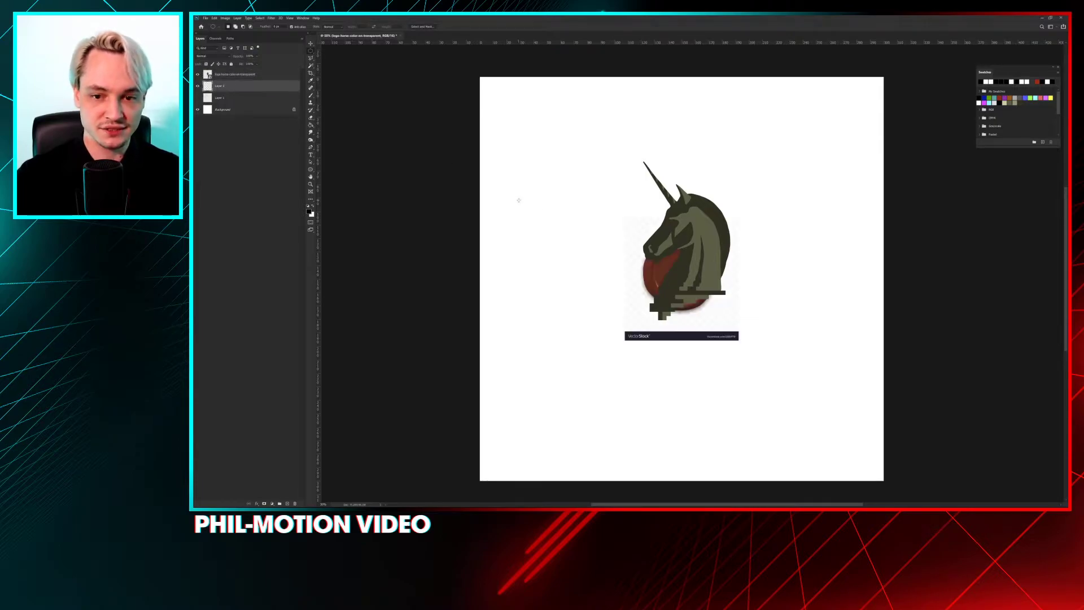
{"action": "left_click_drag", "start_coordinate": [681, 316], "coordinate": [600, 257]}
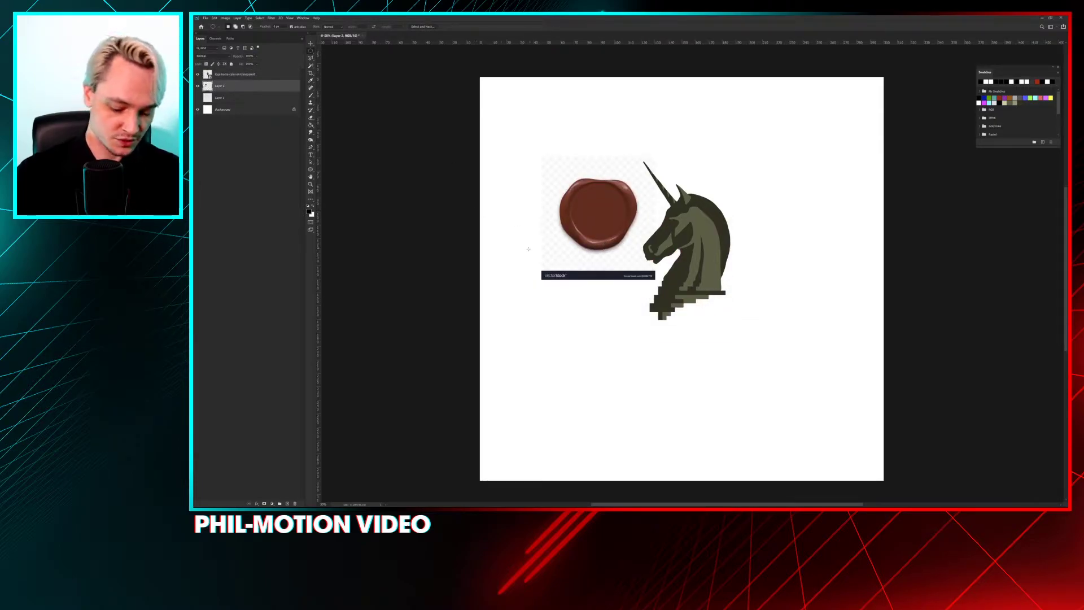
Step: Delete the dark VectorStock caption strip along the lower edge of the pasted seal picture and clear the selection
{"action": "mouse_move", "coordinate": [506, 309]}
{"action": "left_mouse_down"}
{"action": "mouse_move", "coordinate": [730, 258]}
{"action": "mouse_move", "coordinate": [508, 311]}
{"action": "left_mouse_up"}
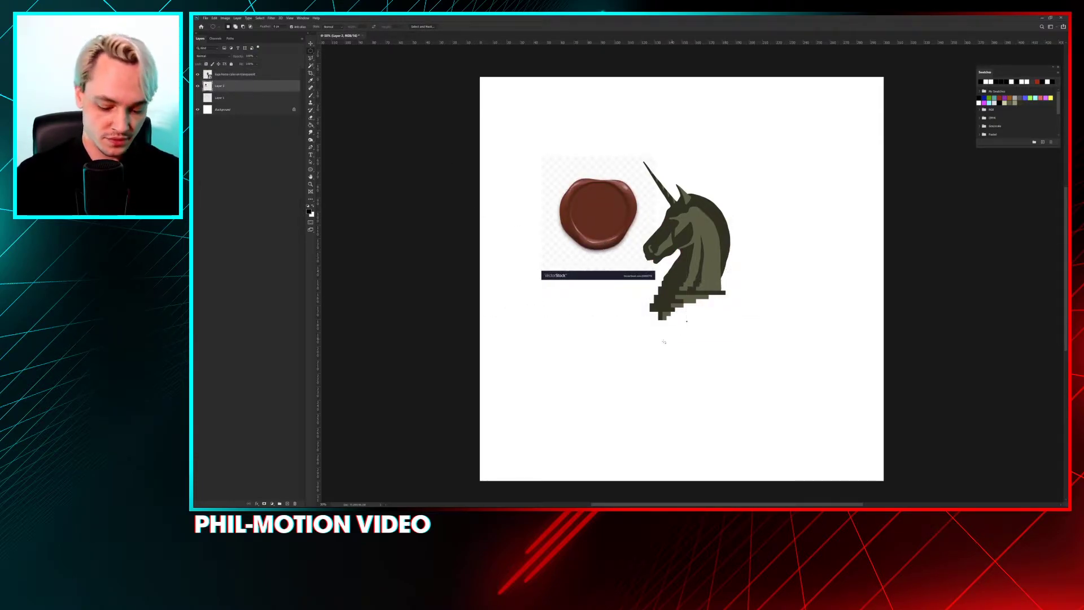
{"action": "left_click_drag", "start_coordinate": [477, 268], "coordinate": [691, 346]}
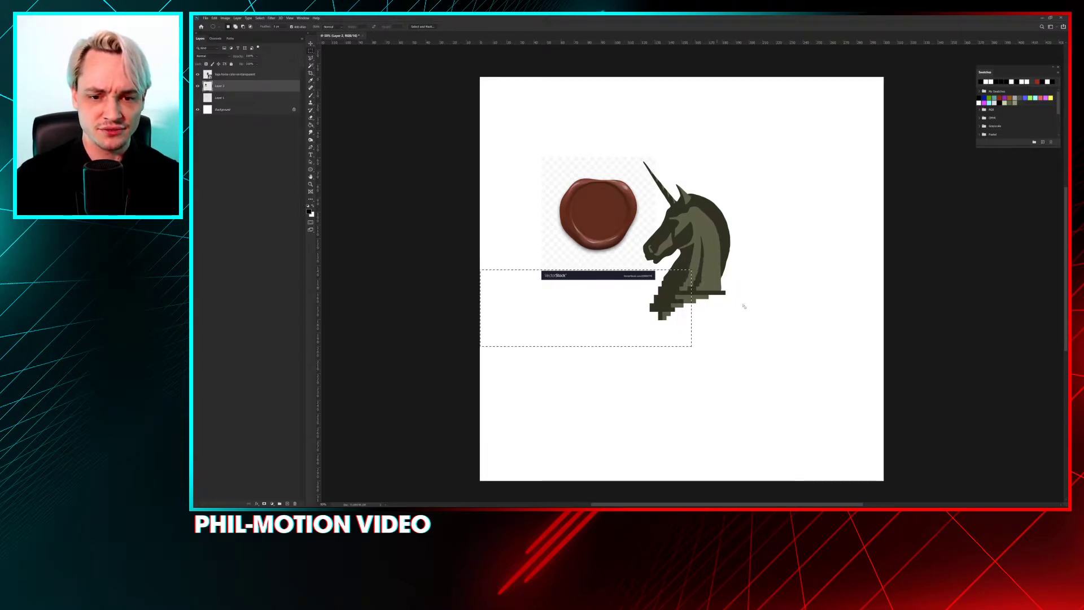
{"action": "key", "text": "Delete"}
{"action": "key", "text": "ctrl+d"}
{"action": "left_click", "coordinate": [598, 240]}
{"action": "key", "text": "Return"}
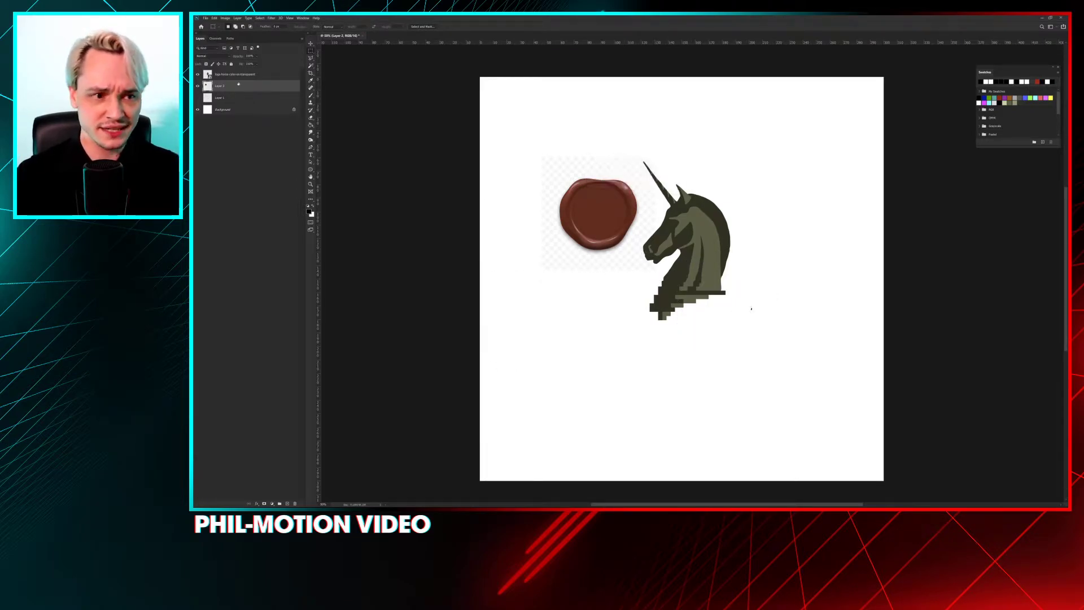
Step: Enlarge the seal picture to nearly the canvas width and place it behind the unicorn logo
{"action": "key", "text": "ctrl+t"}
{"action": "left_click", "coordinate": [634, 185]}
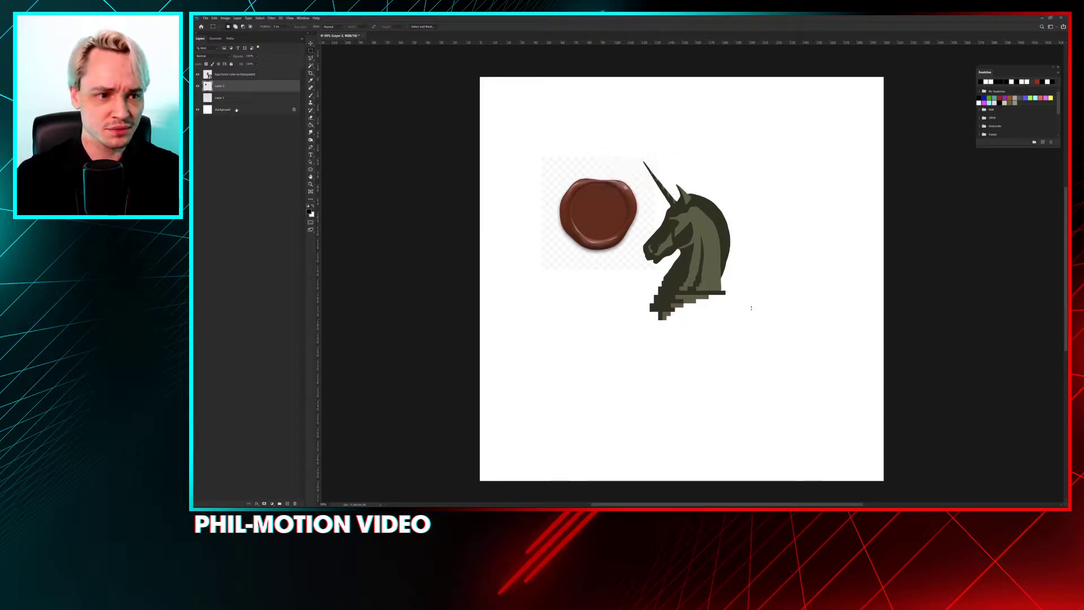
{"action": "key", "text": "ctrl+t"}
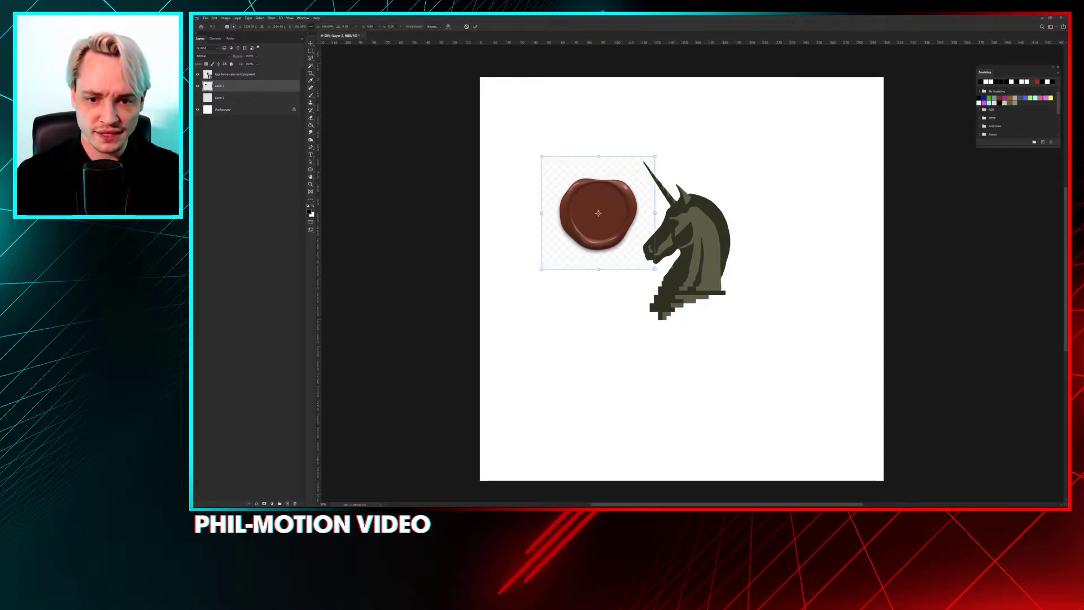
{"action": "left_click_drag", "start_coordinate": [656, 270], "coordinate": [722, 281]}
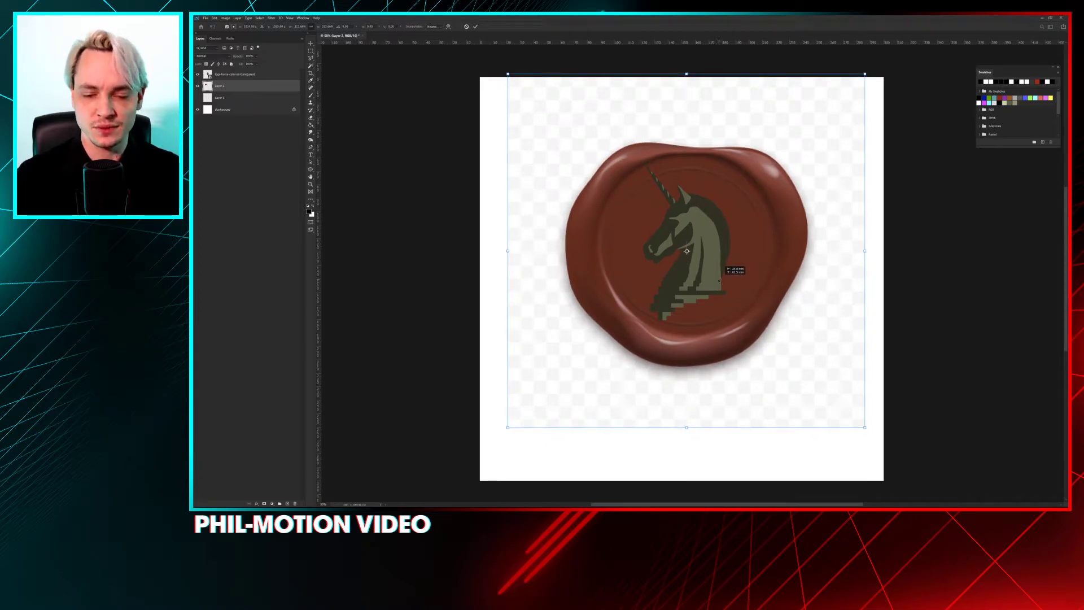
{"action": "left_click_drag", "start_coordinate": [769, 375], "coordinate": [759, 372]}
{"action": "left_click_drag", "start_coordinate": [856, 424], "coordinate": [865, 433]}
{"action": "left_click_drag", "start_coordinate": [756, 346], "coordinate": [749, 341]}
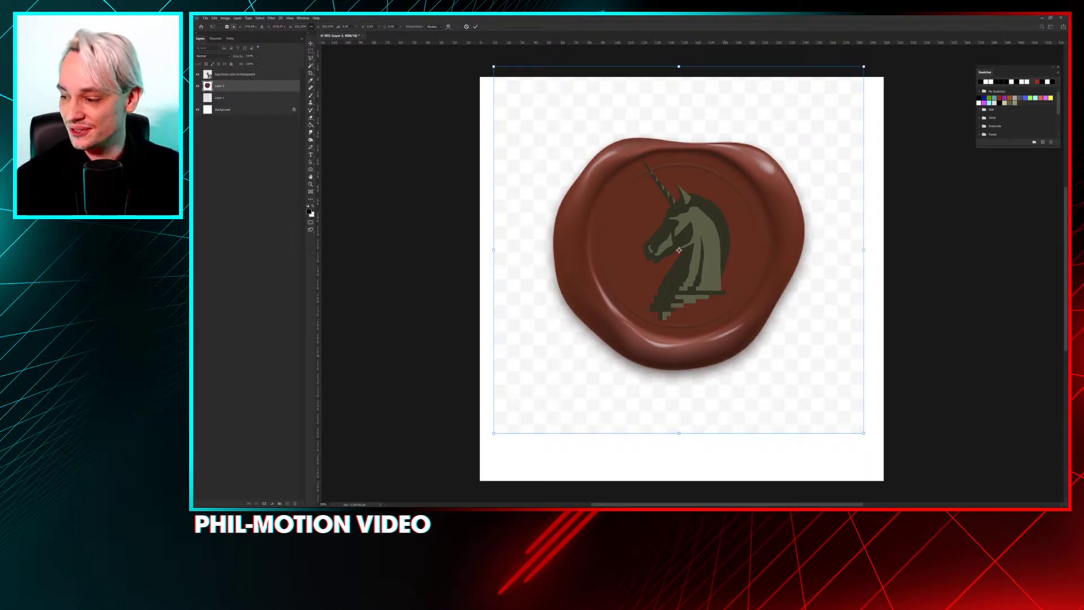
{"action": "key", "text": "Return"}
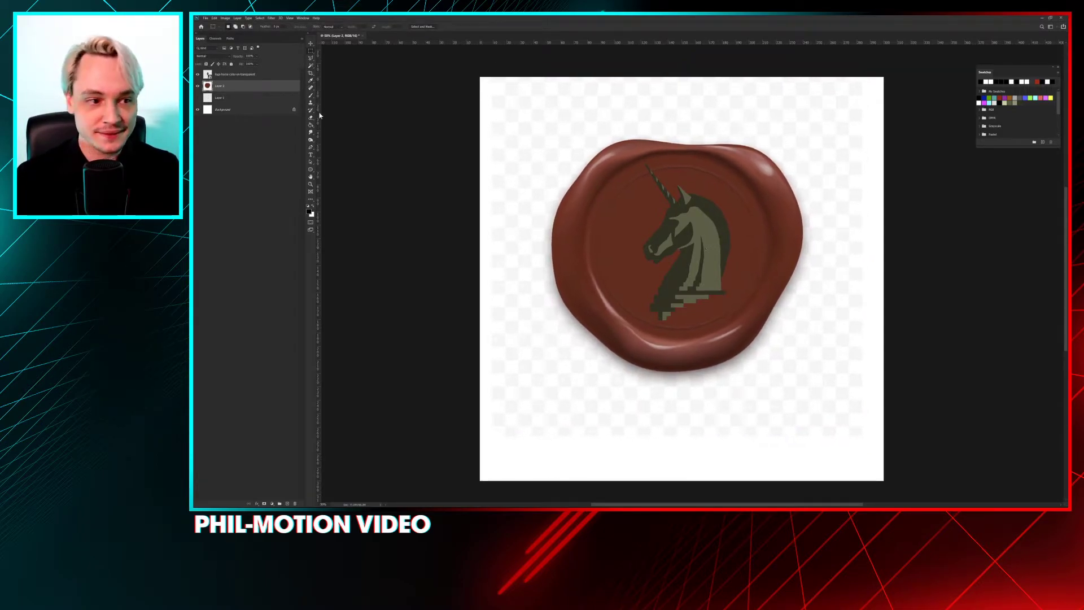
Step: Shrink the wax seal proportionally and centre it horizontally on the canvas behind the unicorn
{"action": "key", "text": "ctrl+t"}
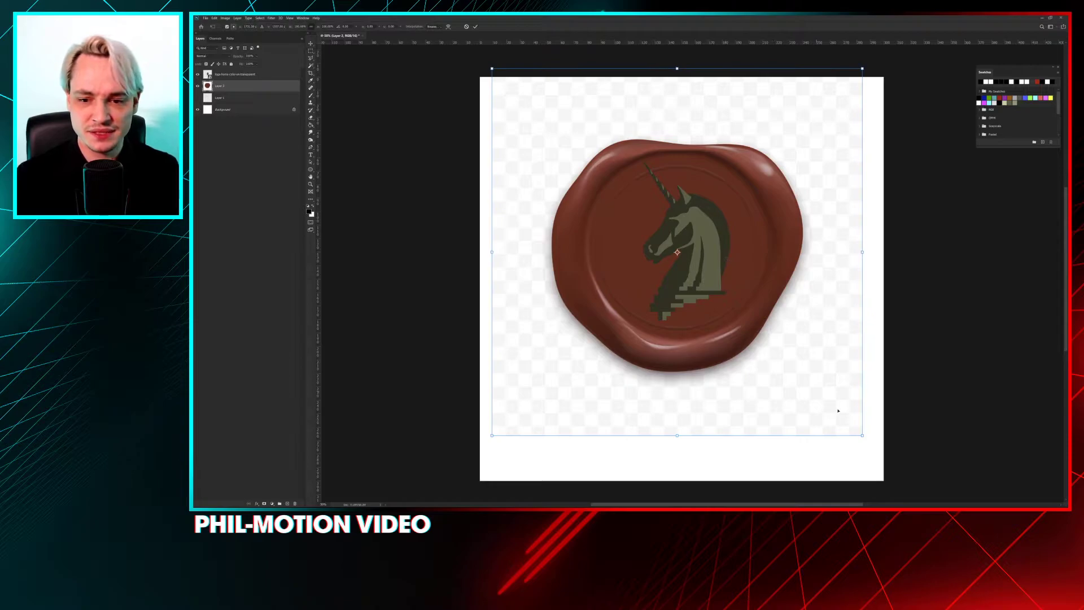
{"action": "key", "text": "shift+Up"}
{"action": "key", "text": "shift+Right"}
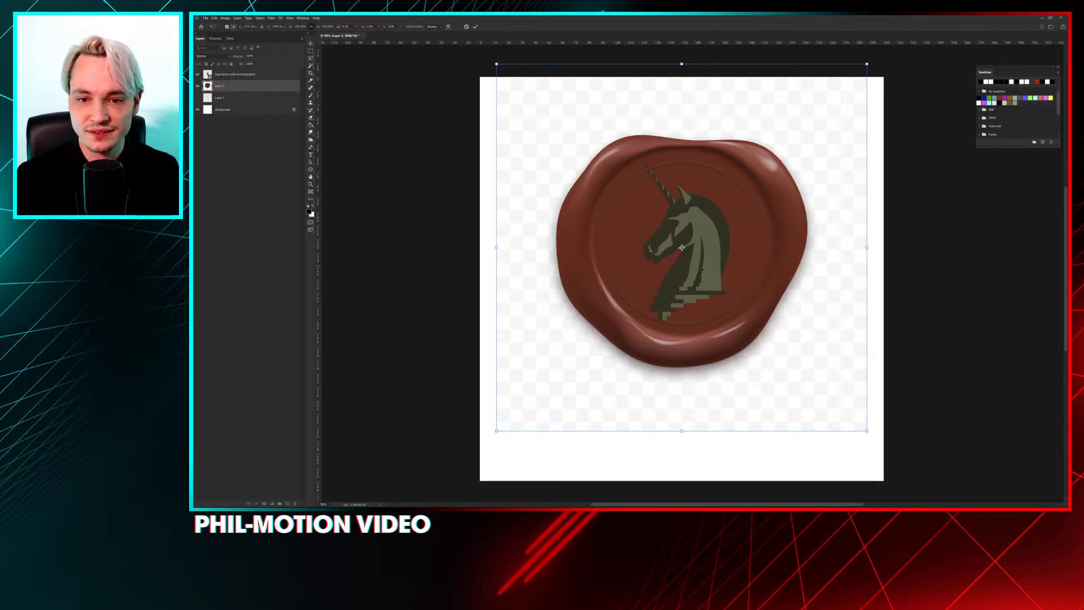
{"action": "key", "text": "shift+Up"}
{"action": "key", "text": "shift+Left"}
{"action": "key", "text": "shift+Left"}
{"action": "left_click_drag", "start_coordinate": [860, 428], "coordinate": [726, 297]}
{"action": "left_click_drag", "start_coordinate": [599, 219], "coordinate": [674, 292]}
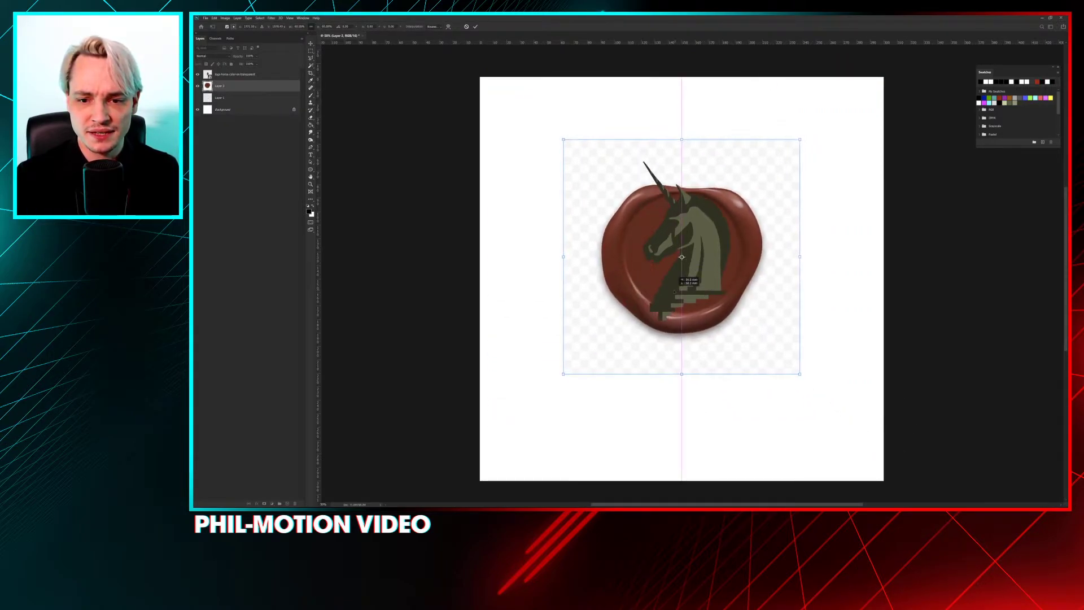
Step: Refine the seal's size and position so its inner disc frames the unicorn, leaving the horn tip over the rim
{"action": "left_click_drag", "start_coordinate": [800, 256], "coordinate": [773, 249]}
{"action": "mouse_move", "coordinate": [782, 341]}
{"action": "left_mouse_down"}
{"action": "mouse_move", "coordinate": [812, 371]}
{"action": "mouse_move", "coordinate": [795, 358]}
{"action": "left_mouse_up"}
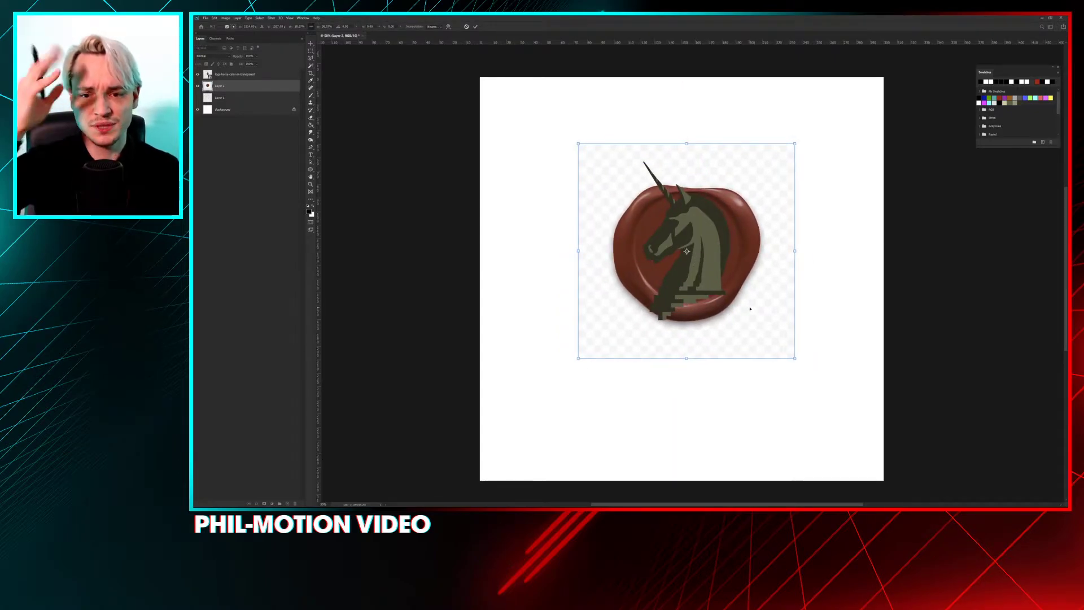
{"action": "left_click_drag", "start_coordinate": [770, 281], "coordinate": [757, 285]}
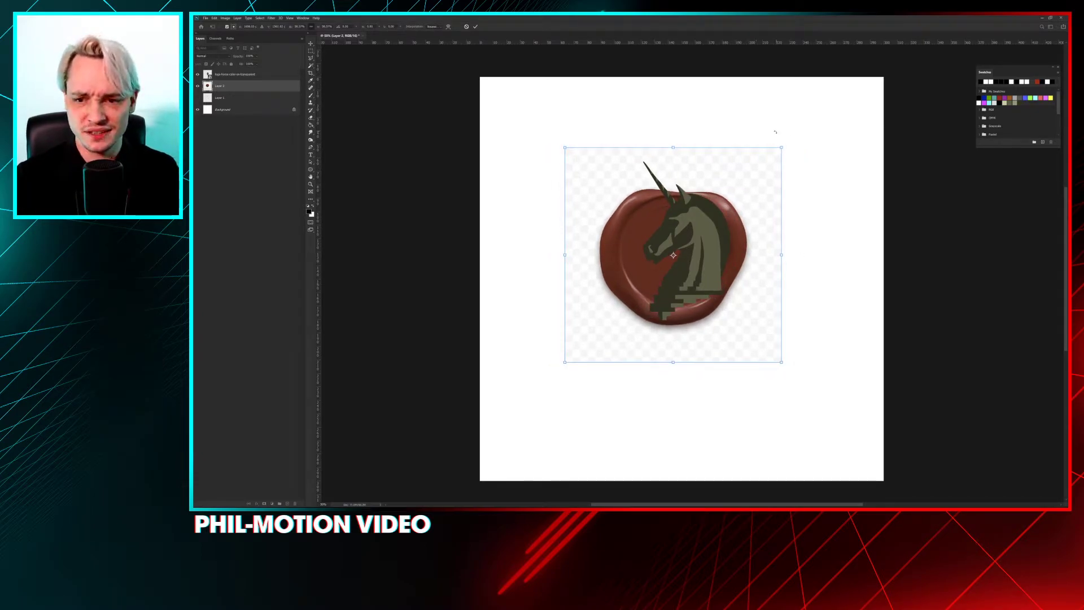
{"action": "left_click_drag", "start_coordinate": [782, 147], "coordinate": [819, 119]}
{"action": "left_click_drag", "start_coordinate": [757, 199], "coordinate": [744, 211]}
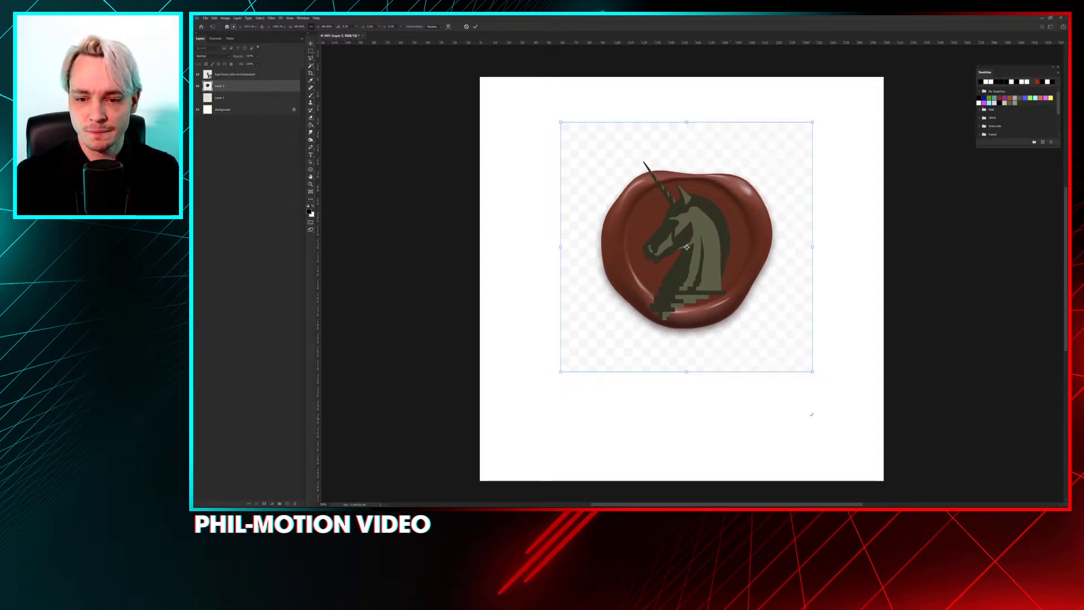
{"action": "mouse_move", "coordinate": [809, 379]}
{"action": "left_mouse_down"}
{"action": "mouse_move", "coordinate": [768, 348]}
{"action": "mouse_move", "coordinate": [751, 358]}
{"action": "mouse_move", "coordinate": [816, 364]}
{"action": "left_mouse_up"}
{"action": "key", "text": "Return"}
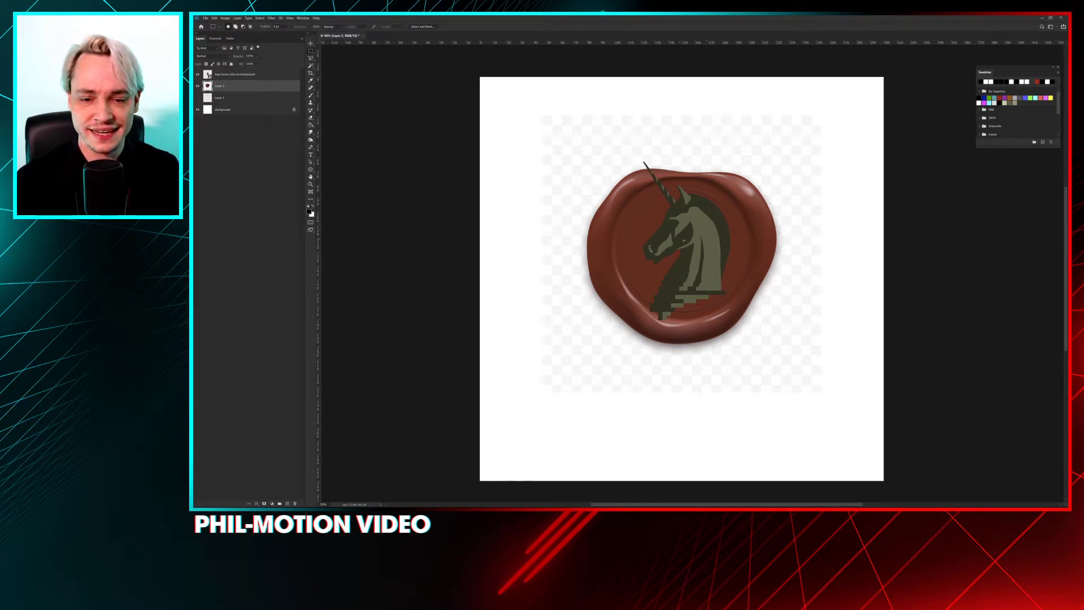
Step: Convert the unicorn logo layer into an ordinary pixel layer by merging it with a new blank layer
{"action": "left_click_drag", "start_coordinate": [681, 230], "coordinate": [648, 218]}
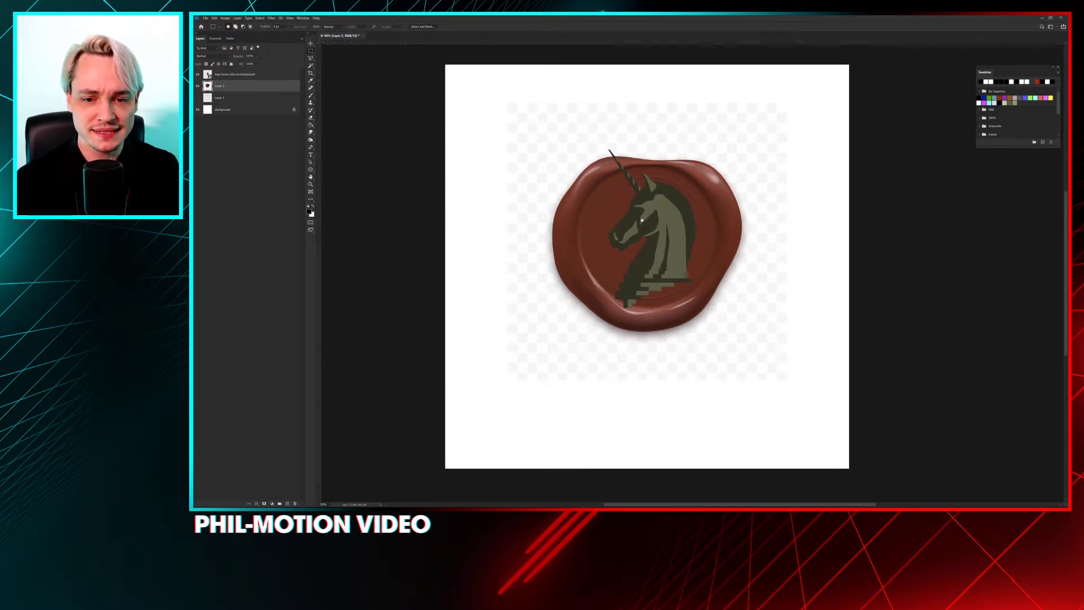
{"action": "left_click", "coordinate": [238, 75]}
{"action": "key", "text": "Delete"}
{"action": "left_click", "coordinate": [287, 503]}
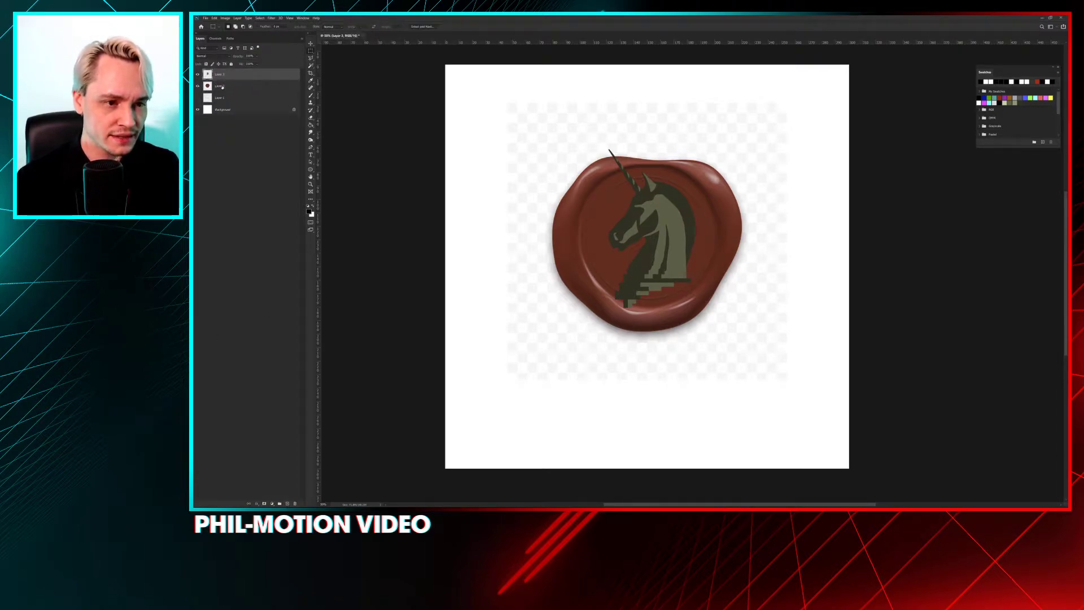
Step: Brighten the unicorn with Levels by lowering the white input point until its light areas turn white and its dark areas pale olive
{"action": "key", "text": "ctrl+l"}
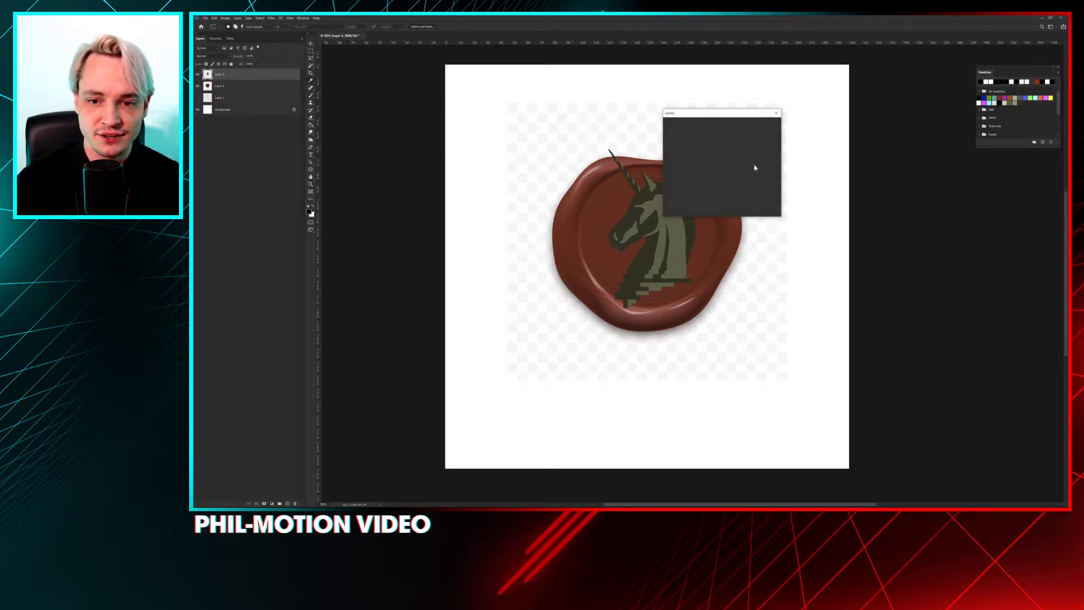
{"action": "left_click_drag", "start_coordinate": [742, 178], "coordinate": [689, 179]}
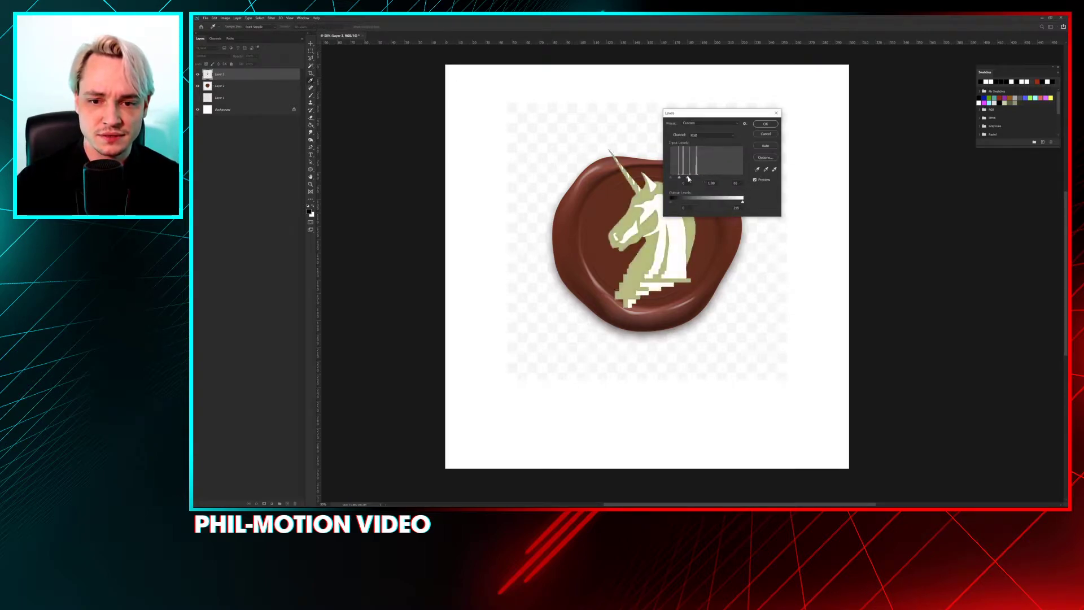
{"action": "key", "text": "Return"}
{"action": "left_click_drag", "start_coordinate": [658, 222], "coordinate": [645, 210]}
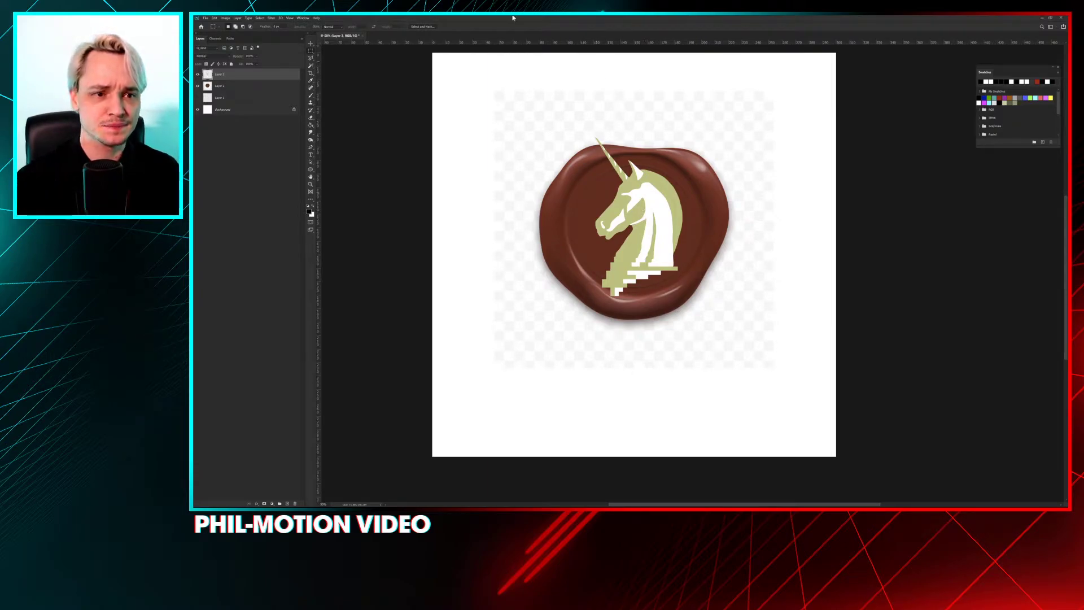
Step: Duplicate the document and detach the copy into its own floating window
{"action": "key", "text": "alt+i"}
{"action": "key", "text": "d"}
{"action": "key", "text": "Return"}
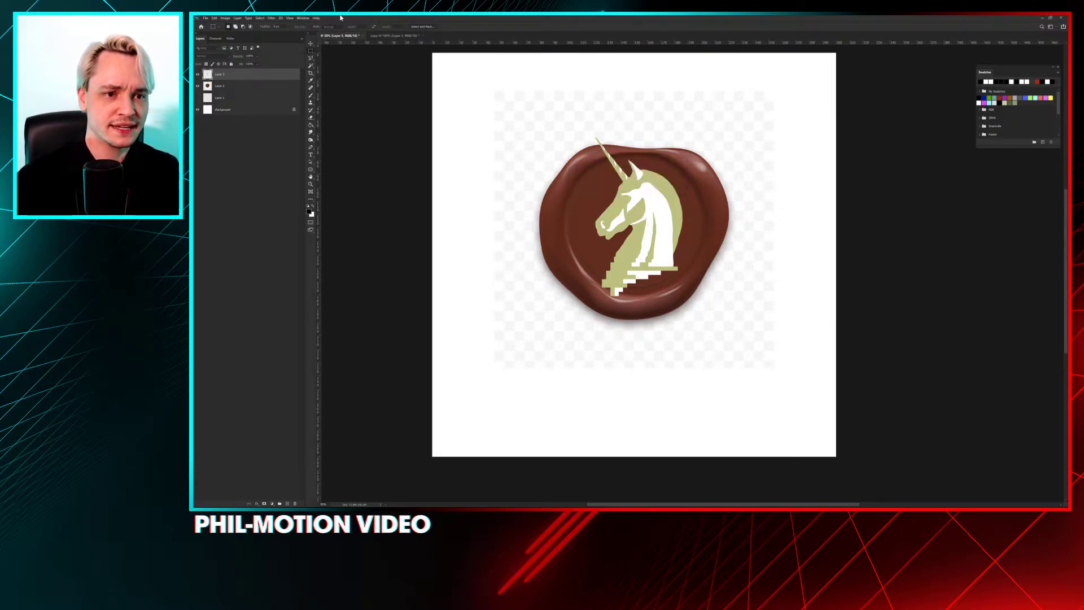
{"action": "left_click_drag", "start_coordinate": [409, 37], "coordinate": [538, 64]}
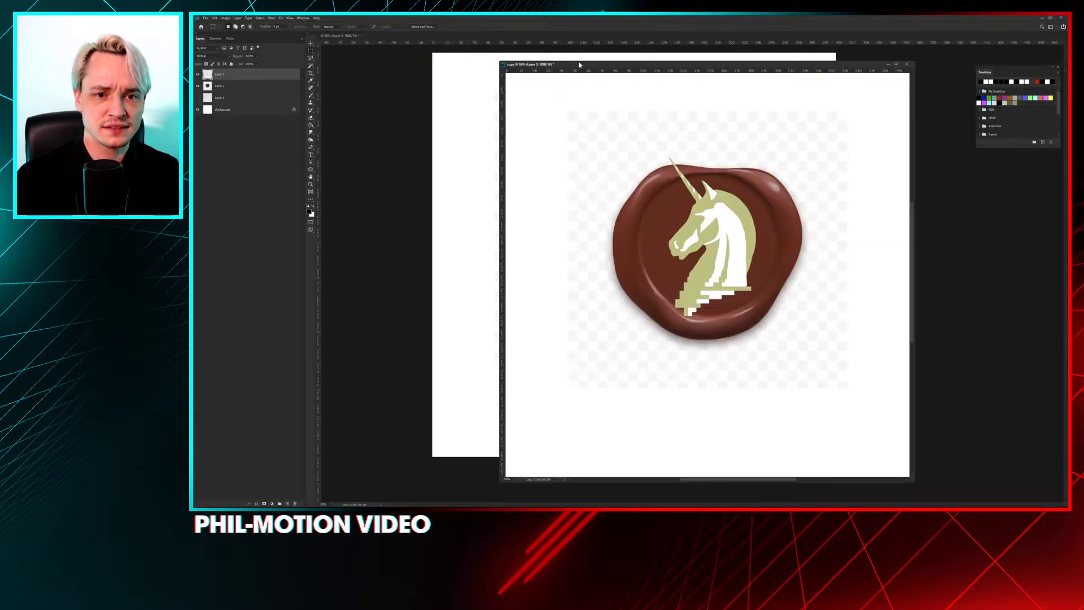
Step: Crop the duplicate document to a square tightly framing the wax seal
{"action": "key", "text": "c"}
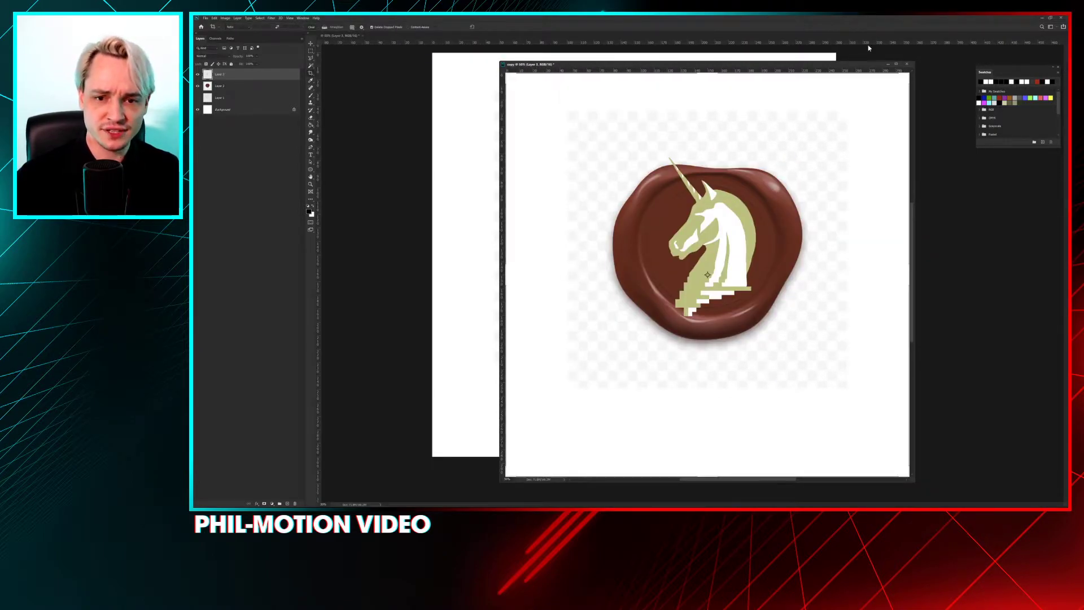
{"action": "left_click_drag", "start_coordinate": [593, 142], "coordinate": [815, 367]}
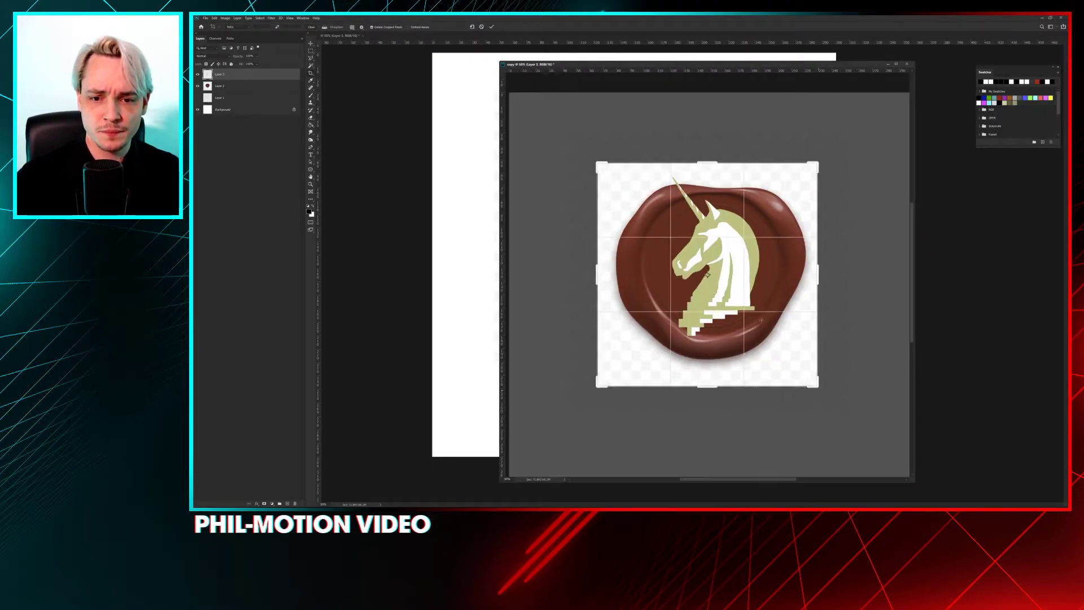
{"action": "key", "text": "Return"}
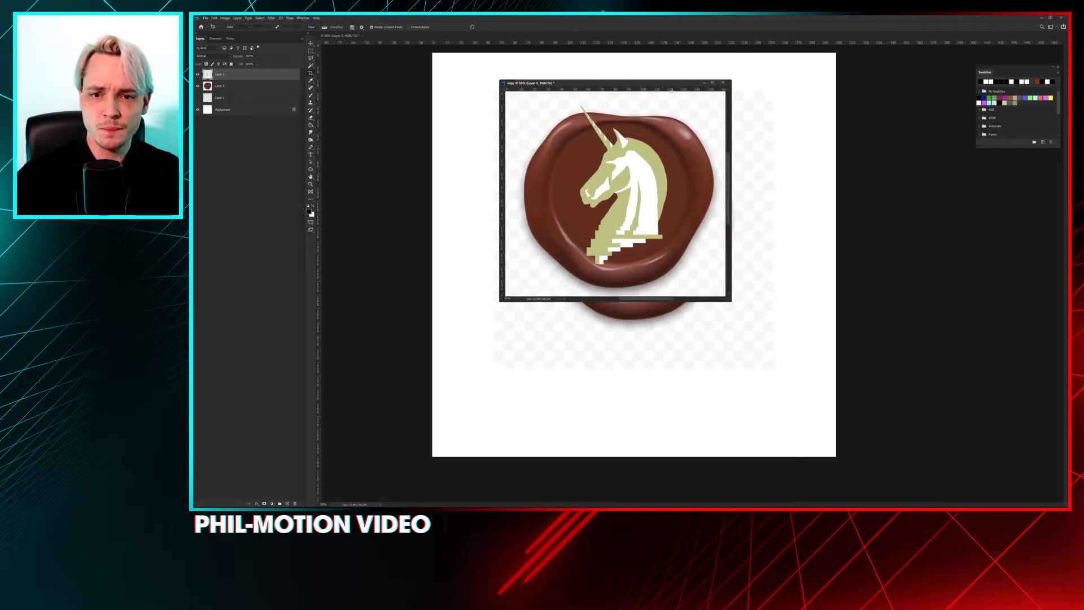
Step: Narrow the copy's window, place it beside the main canvas with the whole seal in view as a reference, and return to the original document
{"action": "left_click_drag", "start_coordinate": [731, 97], "coordinate": [657, 97]}
{"action": "left_click_drag", "start_coordinate": [581, 89], "coordinate": [978, 62]}
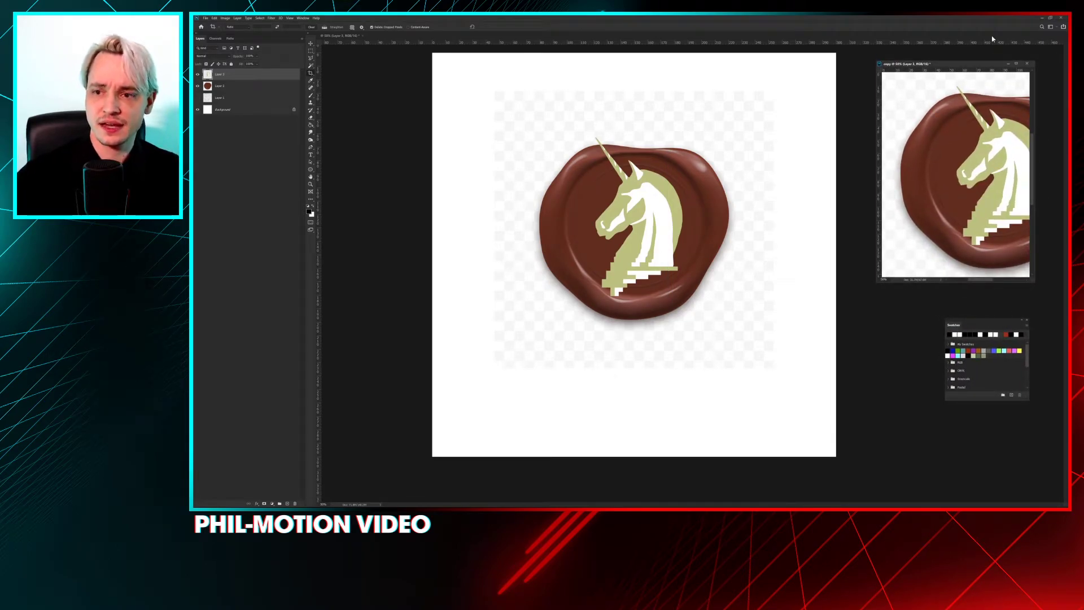
{"action": "left_click", "coordinate": [940, 85]}
{"action": "key", "text": "Escape"}
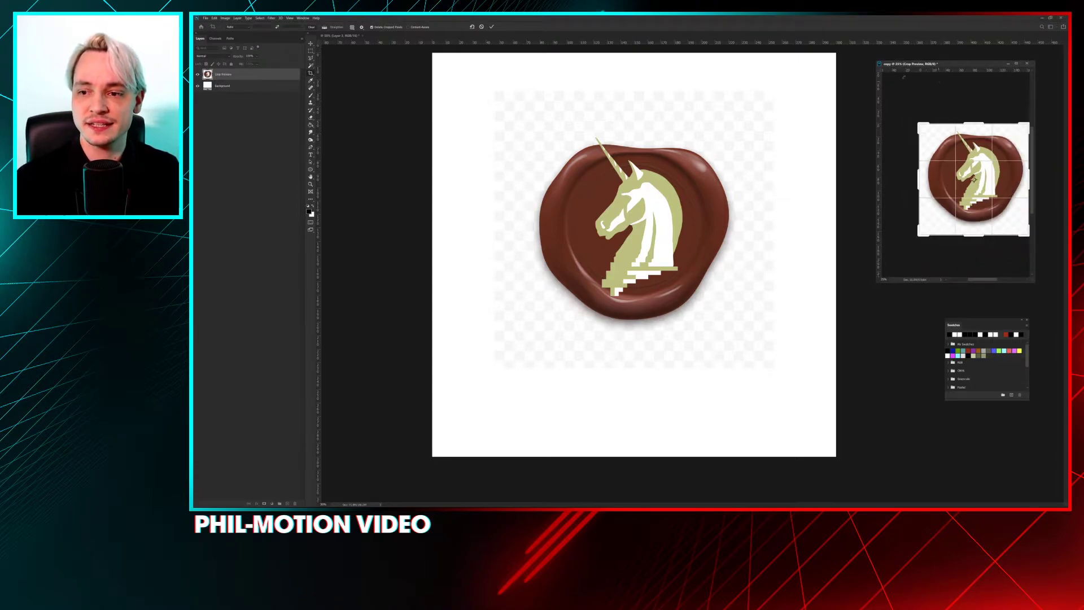
{"action": "key", "text": "m"}
{"action": "scroll", "coordinate": [914, 121], "scroll_direction": "down", "scroll_amount": 3}
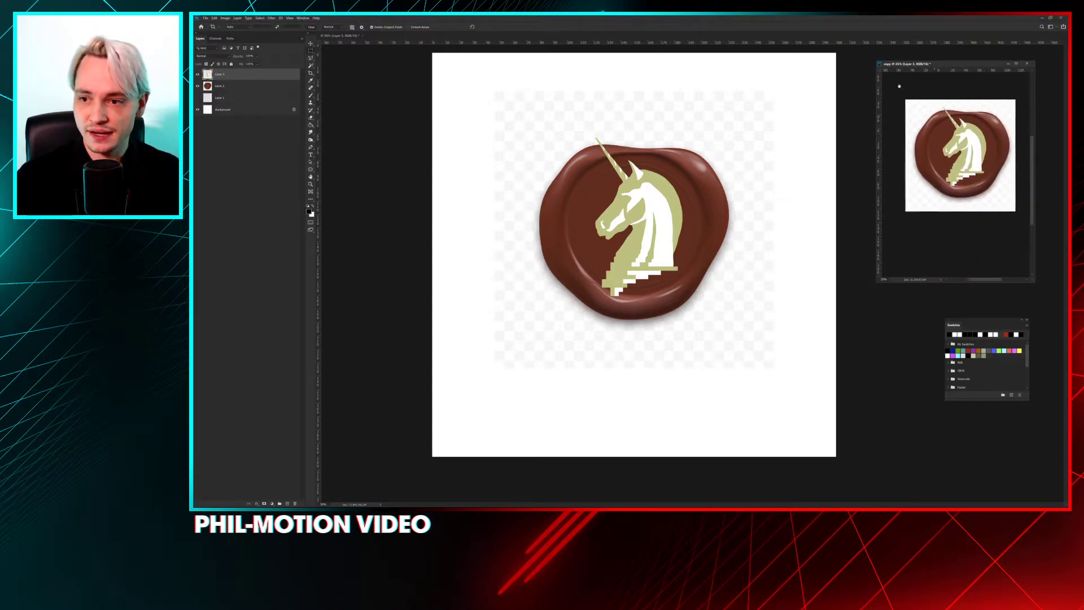
{"action": "left_click", "coordinate": [417, 210]}
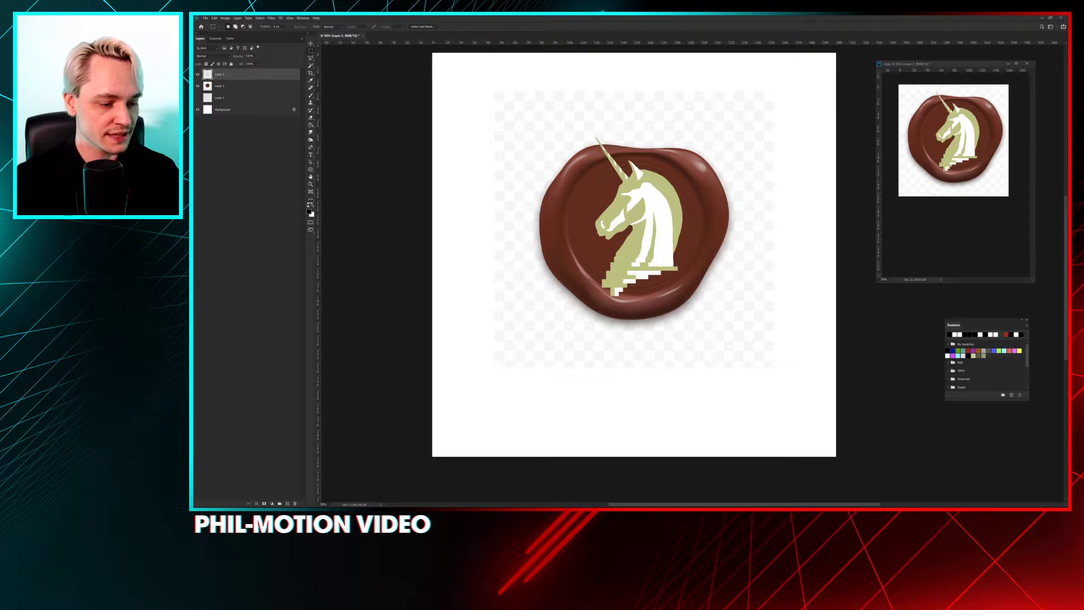
{"action": "left_click_drag", "start_coordinate": [440, 59], "coordinate": [516, 91]}
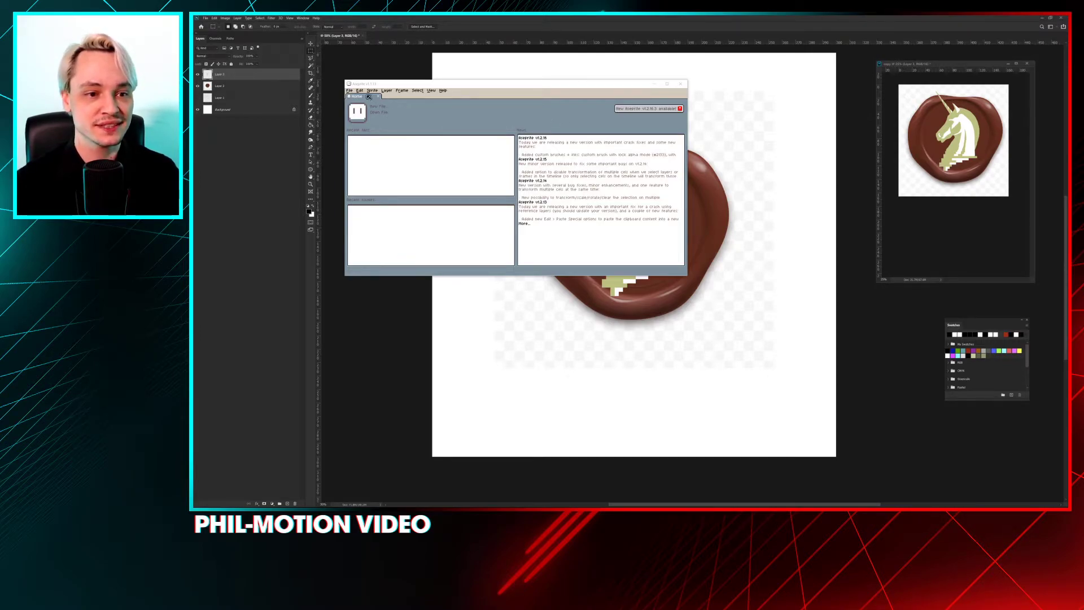
{"action": "left_click_drag", "start_coordinate": [473, 87], "coordinate": [565, 120]}
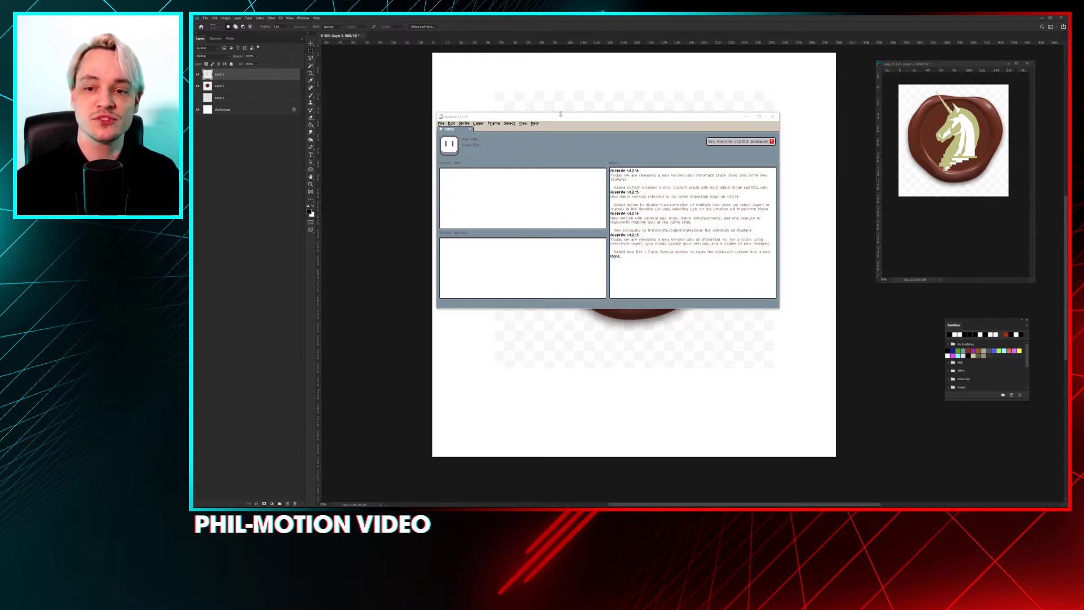
{"action": "left_click", "coordinate": [772, 116]}
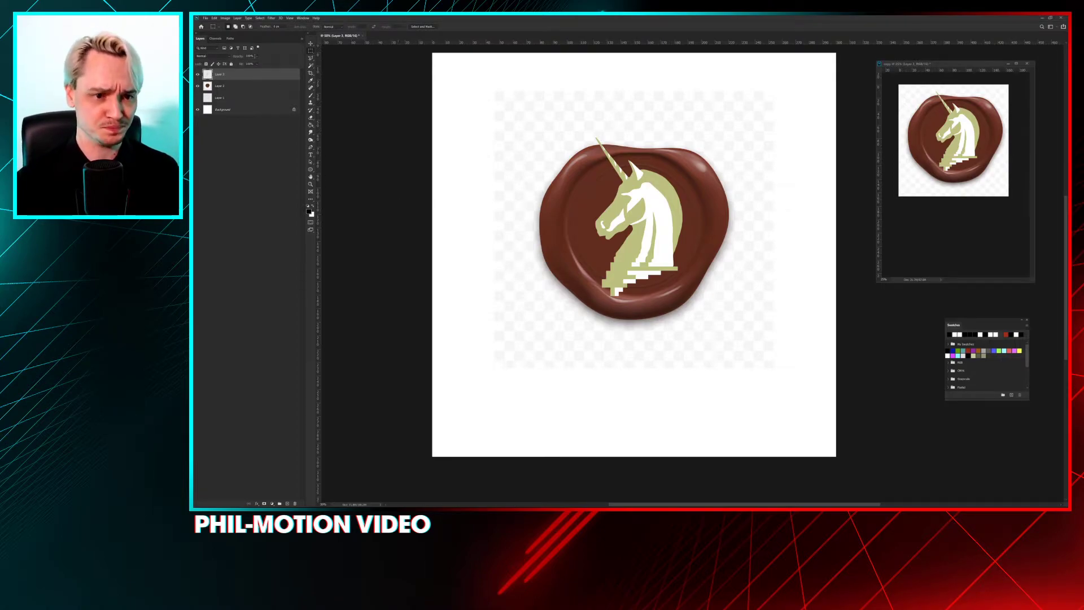
Step: Crop the original document to a square selection around the wax seal and clear the selection
{"action": "left_click_drag", "start_coordinate": [528, 129], "coordinate": [731, 358]}
{"action": "left_click_drag", "start_coordinate": [657, 303], "coordinate": [663, 306]}
{"action": "left_click", "coordinate": [290, 18]}
{"action": "mouse_move", "coordinate": [282, 18]}
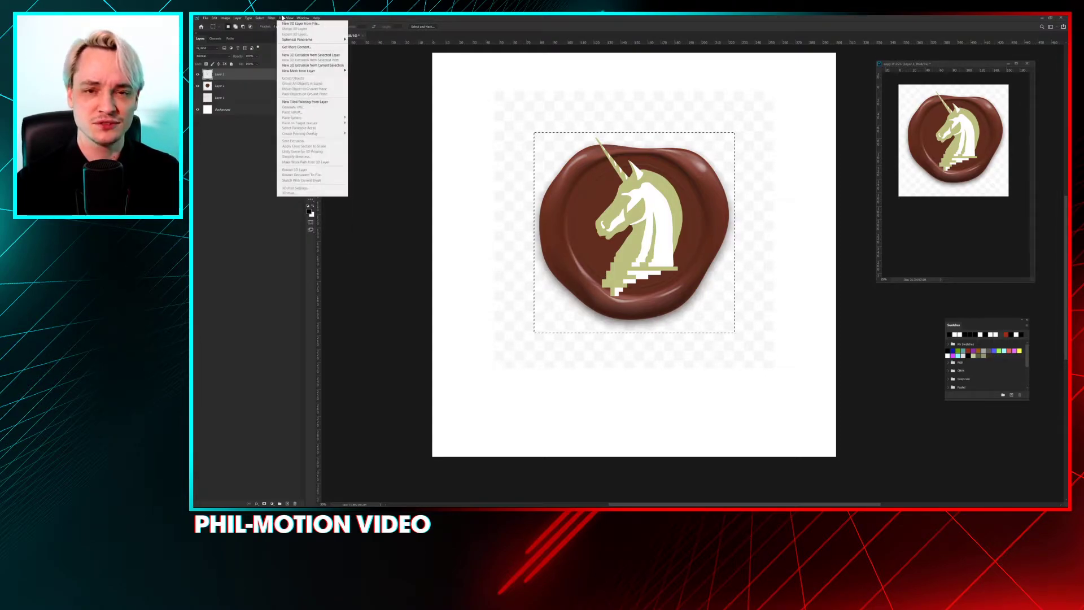
{"action": "mouse_move", "coordinate": [231, 19]}
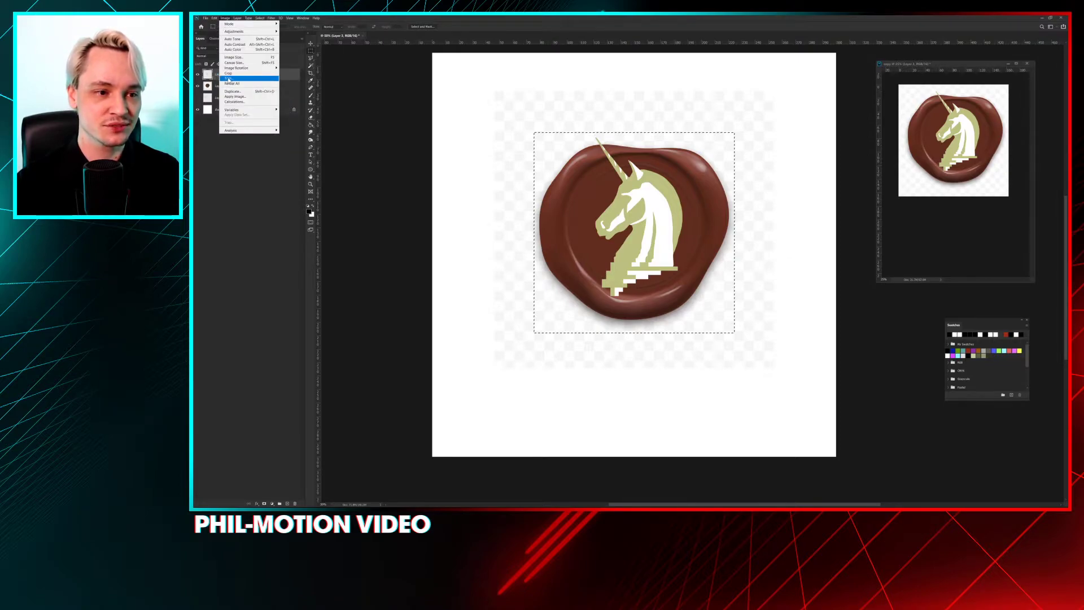
{"action": "left_click", "coordinate": [228, 74]}
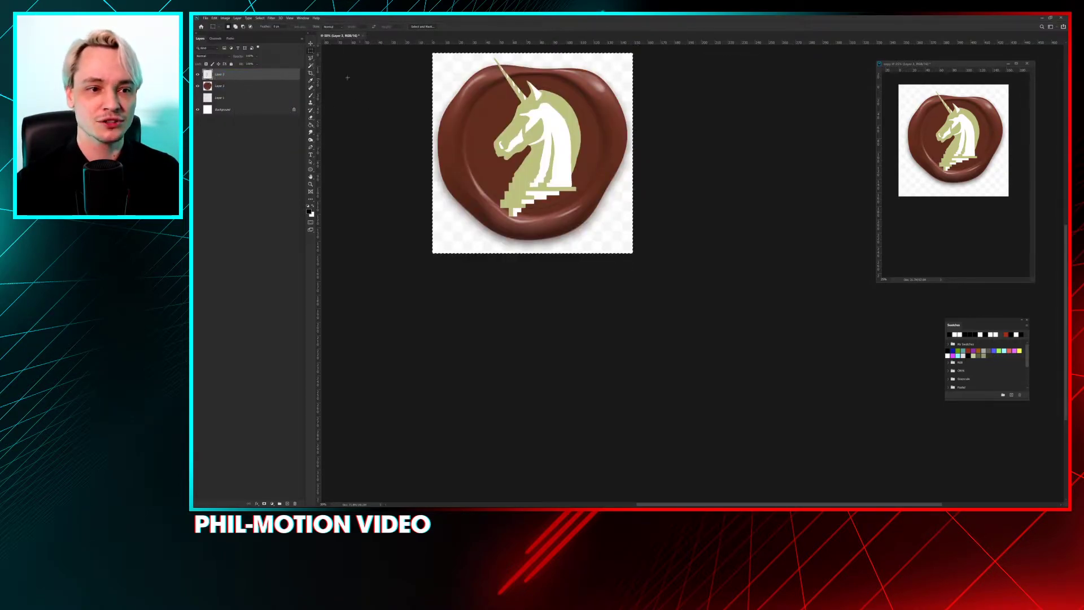
{"action": "left_click_drag", "start_coordinate": [418, 114], "coordinate": [478, 164]}
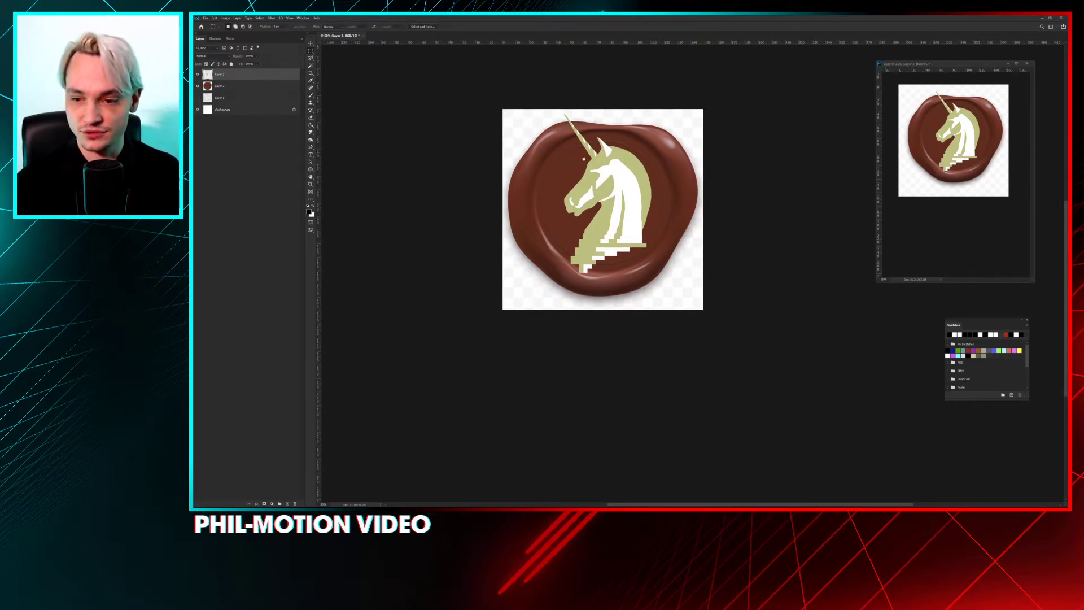
Step: Select all layers of the cropped document and merge them into a single background layer
{"action": "left_click_drag", "start_coordinate": [585, 158], "coordinate": [596, 167]}
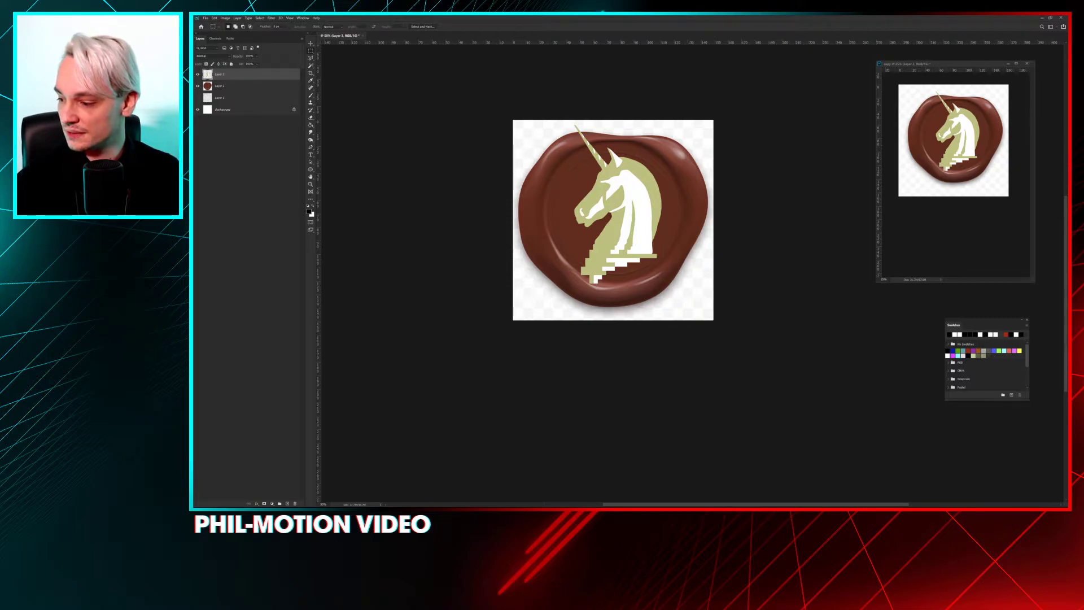
{"action": "left_click_drag", "start_coordinate": [677, 176], "coordinate": [690, 178]}
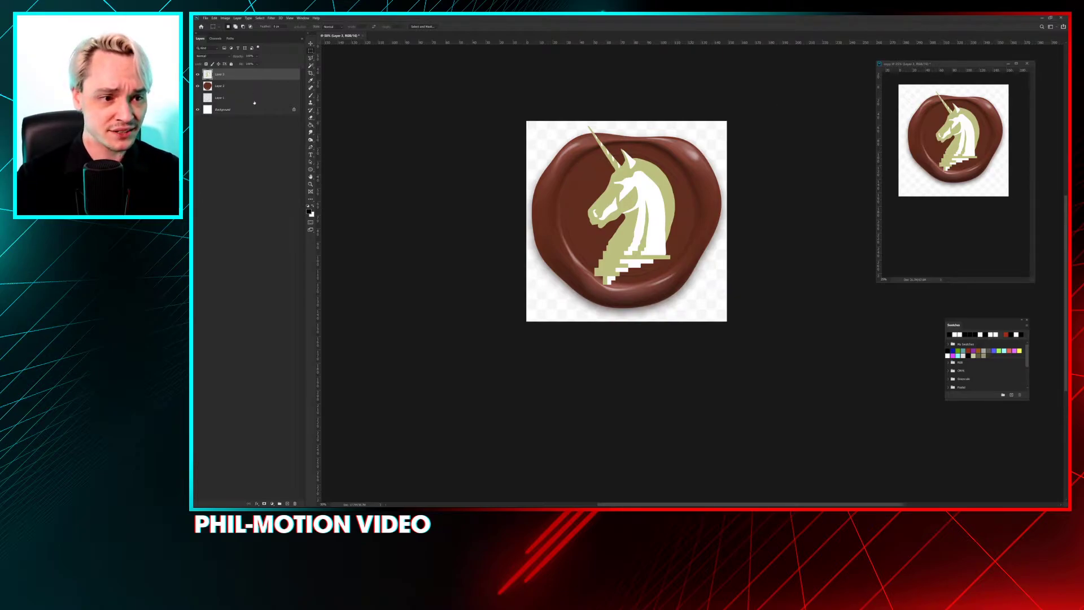
{"action": "key", "text": "ctrl+alt+a"}
{"action": "key", "text": "ctrl+shift+e"}
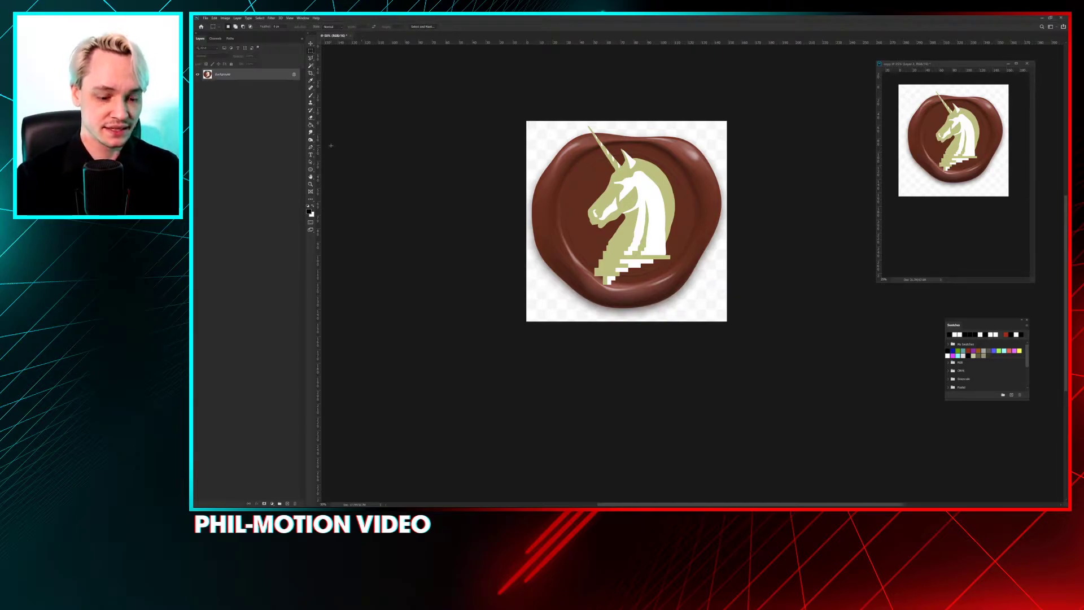
Step: Resize the merged seal image to 64 × 64 pixels
{"action": "key", "text": "ctrl+alt+i"}
{"action": "left_click_drag", "start_coordinate": [557, 110], "coordinate": [600, 213]}
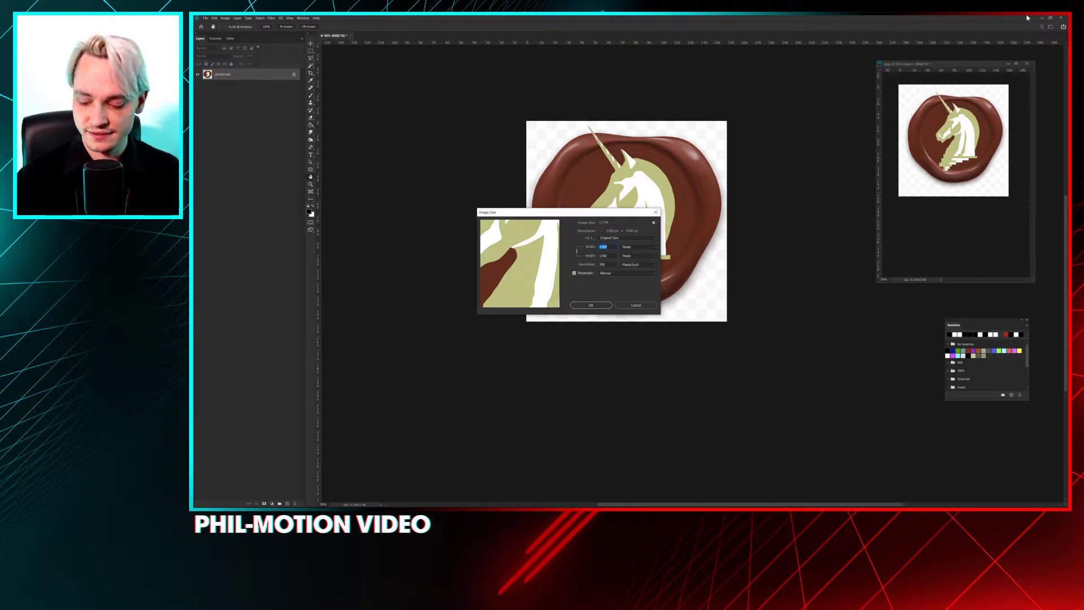
{"action": "type", "text": "128"}
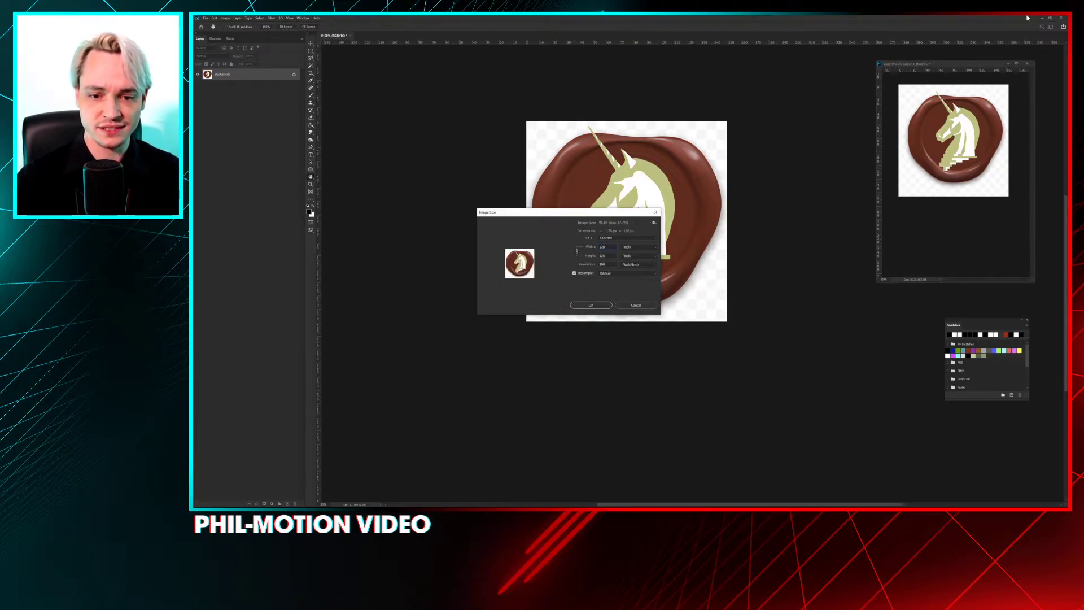
{"action": "left_click", "coordinate": [519, 284]}
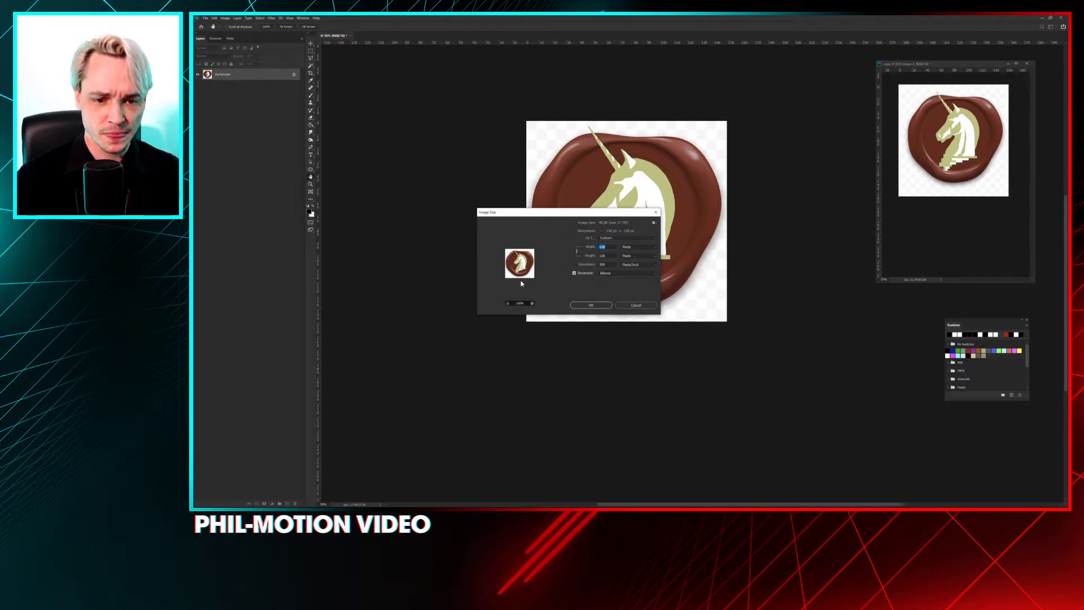
{"action": "type", "text": "64"}
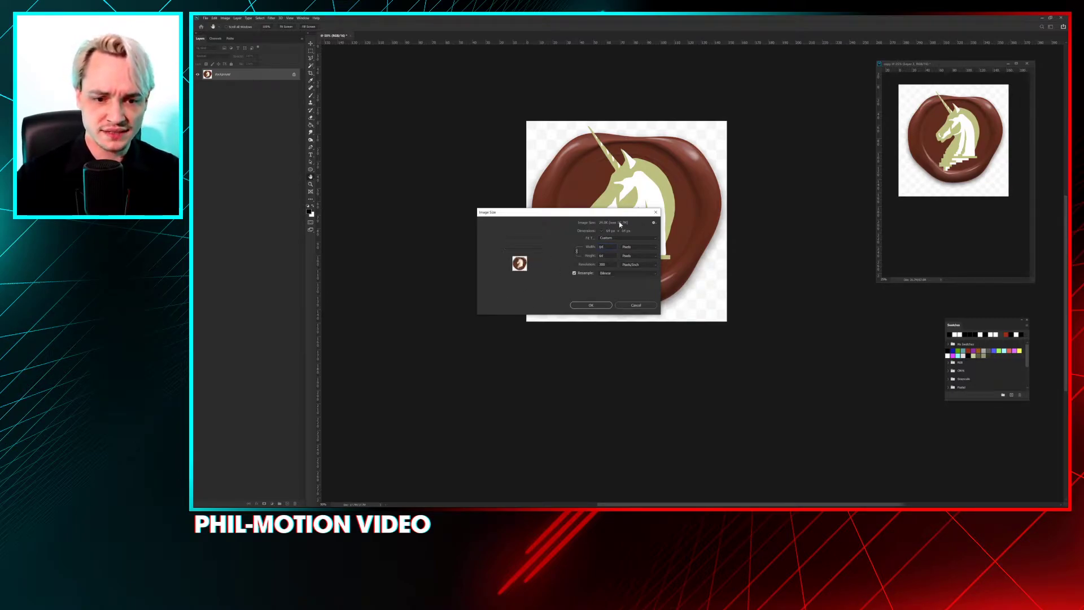
{"action": "left_click", "coordinate": [597, 303]}
{"action": "key", "text": "m"}
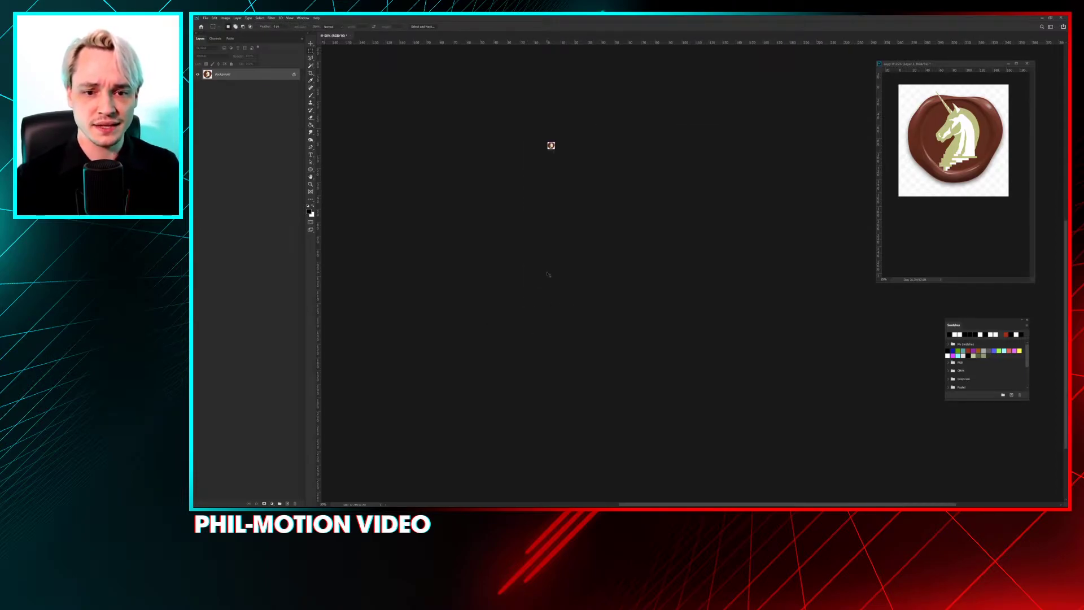
Step: Add a new layer above the pixelated seal and sample the inner disc's dark red-brown as the brush colour
{"action": "scroll", "coordinate": [548, 275], "scroll_direction": "up", "scroll_amount": 8}
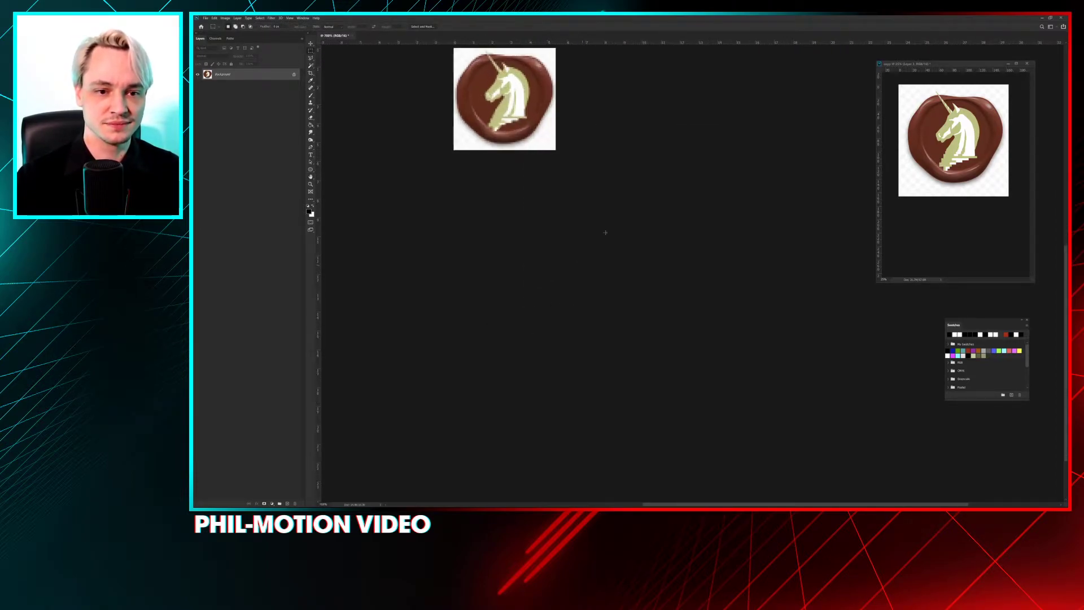
{"action": "scroll", "coordinate": [672, 298], "scroll_direction": "up", "scroll_amount": 5}
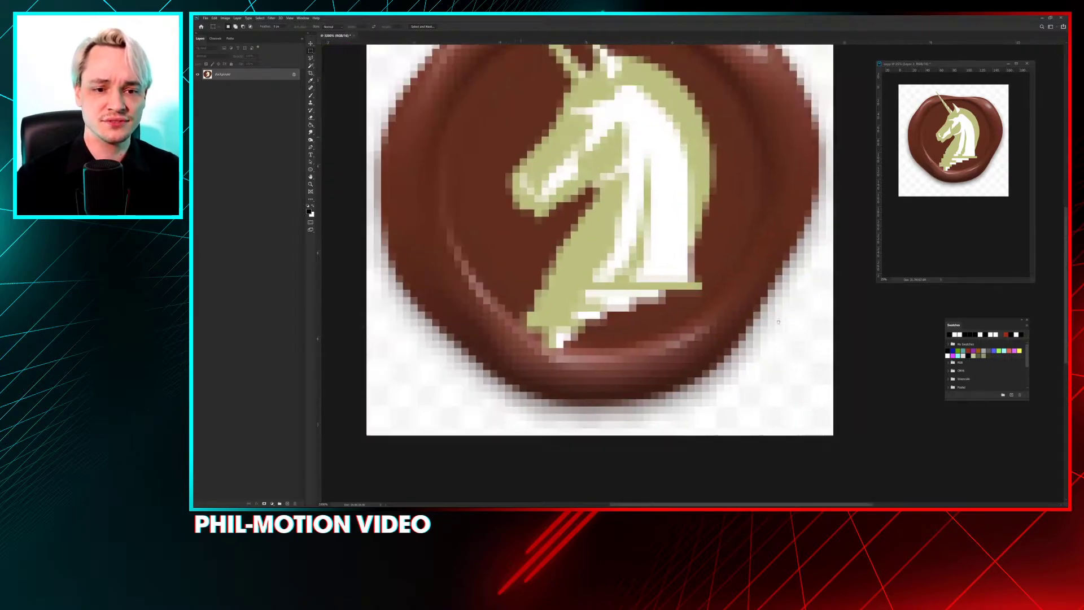
{"action": "scroll", "coordinate": [738, 322], "scroll_direction": "down", "scroll_amount": 2}
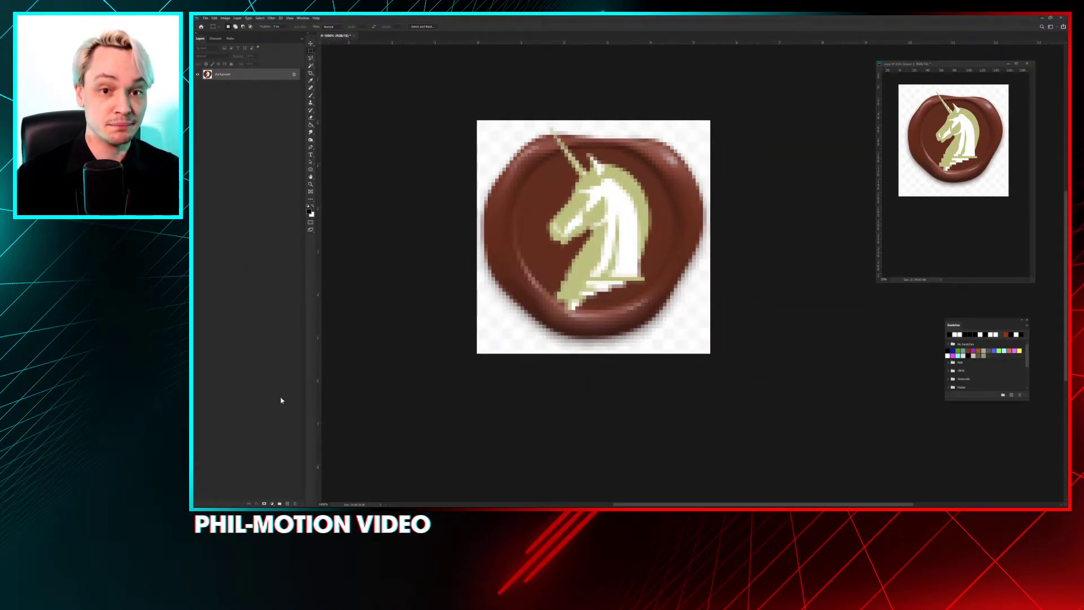
{"action": "left_click", "coordinate": [285, 504]}
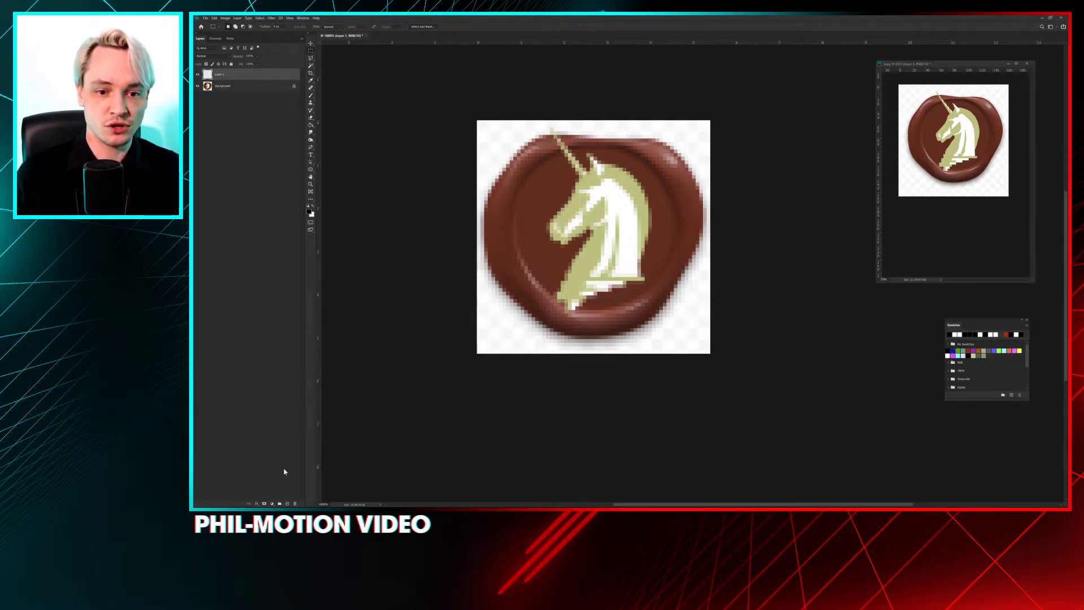
{"action": "left_click_drag", "start_coordinate": [528, 194], "coordinate": [531, 196]}
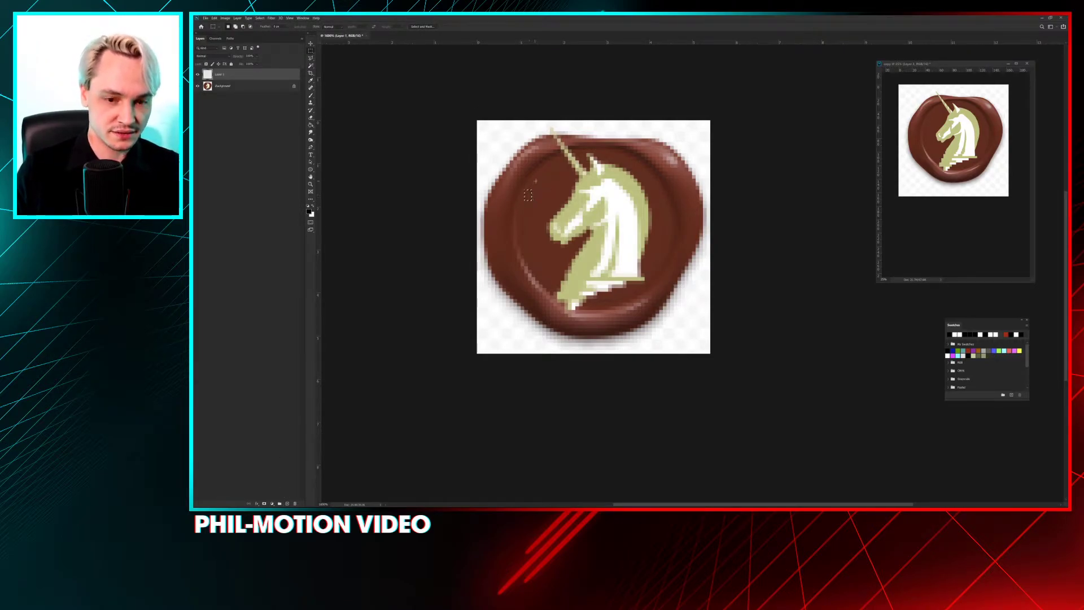
{"action": "key", "text": "b"}
{"action": "left_click", "coordinate": [534, 196], "text": "alt"}
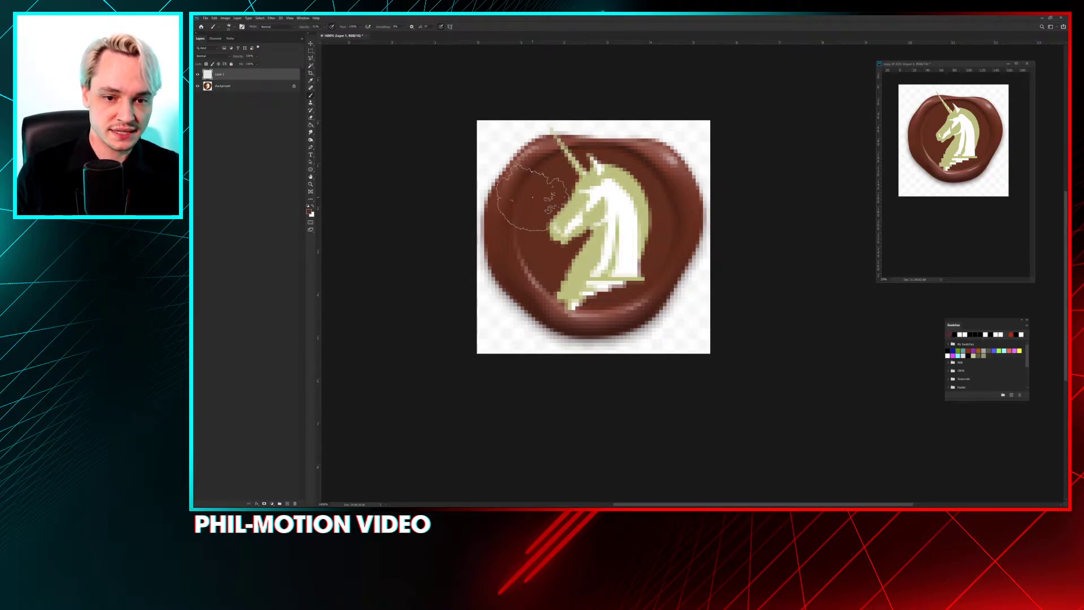
Step: Choose a round brush preset and switch from the Brush tool to the Pencil tool
{"action": "right_click", "coordinate": [559, 192]}
{"action": "key", "text": "Escape"}
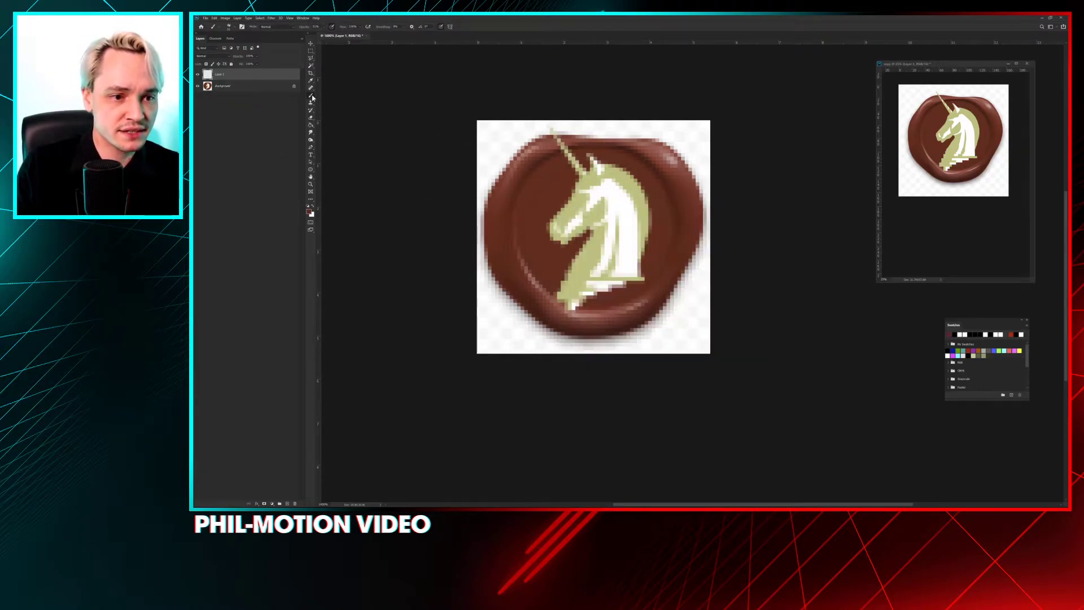
{"action": "right_click", "coordinate": [311, 96]}
{"action": "left_click", "coordinate": [231, 27]}
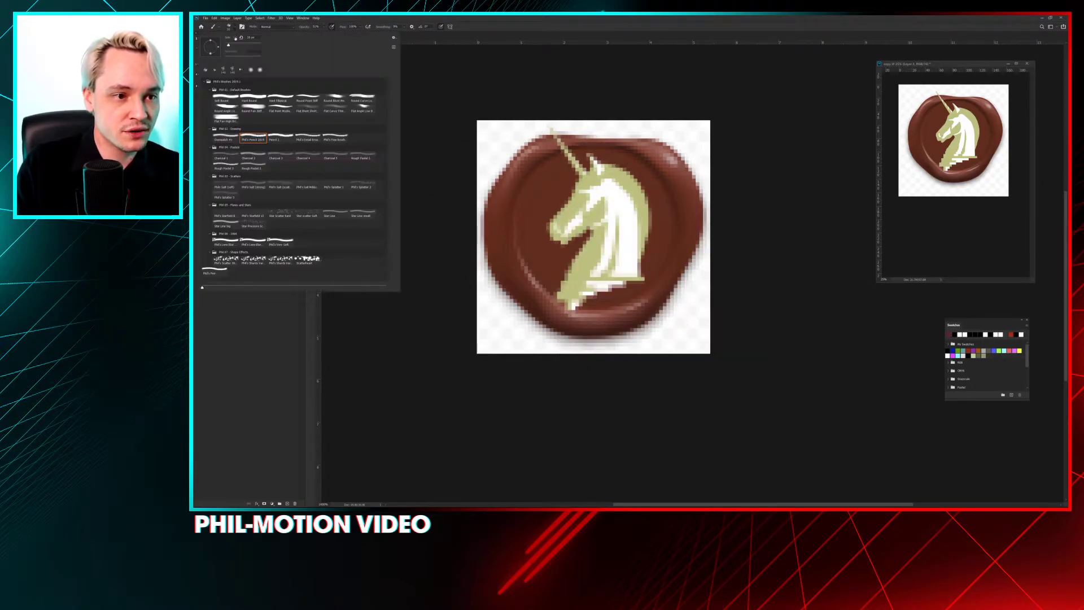
{"action": "left_click", "coordinate": [225, 97]}
{"action": "left_click", "coordinate": [506, 92]}
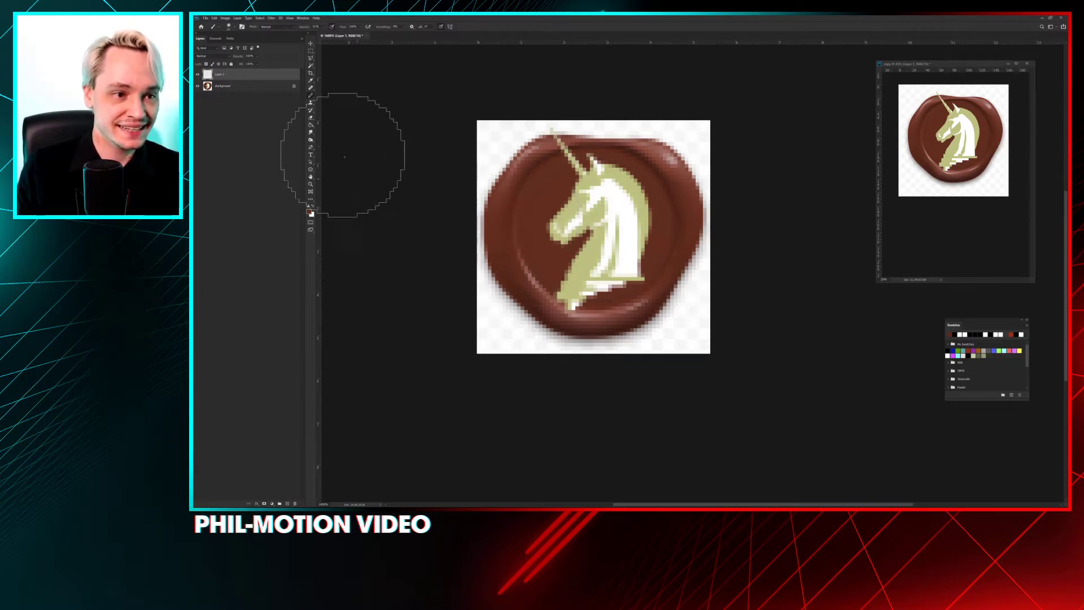
{"action": "key", "text": "shift+b"}
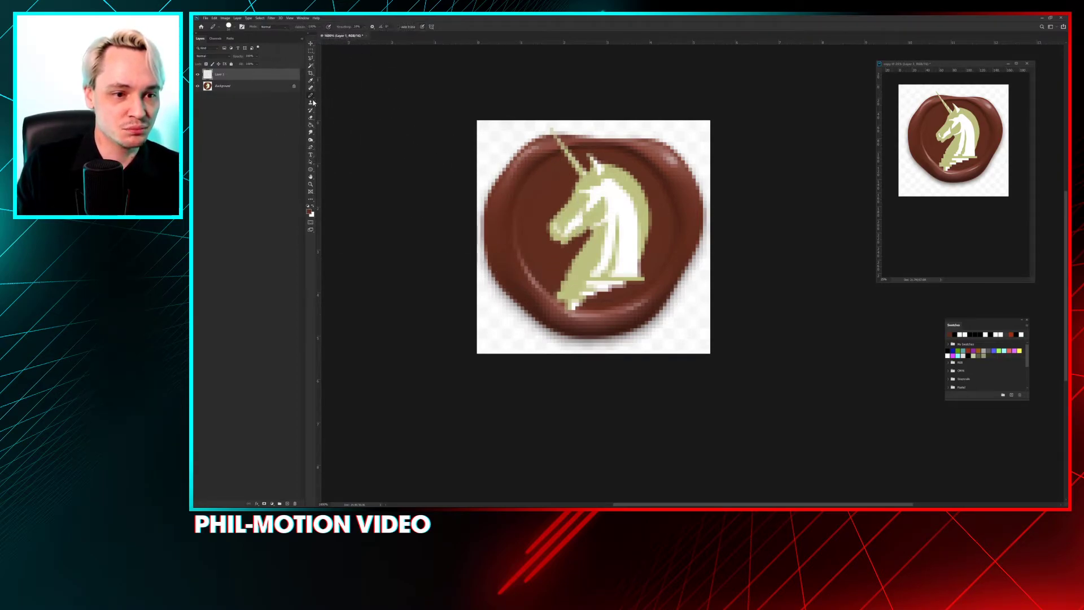
Step: Undo an oversized test stroke over the seal and reduce the pencil size to one pixel
{"action": "left_click_drag", "start_coordinate": [510, 169], "coordinate": [542, 203]}
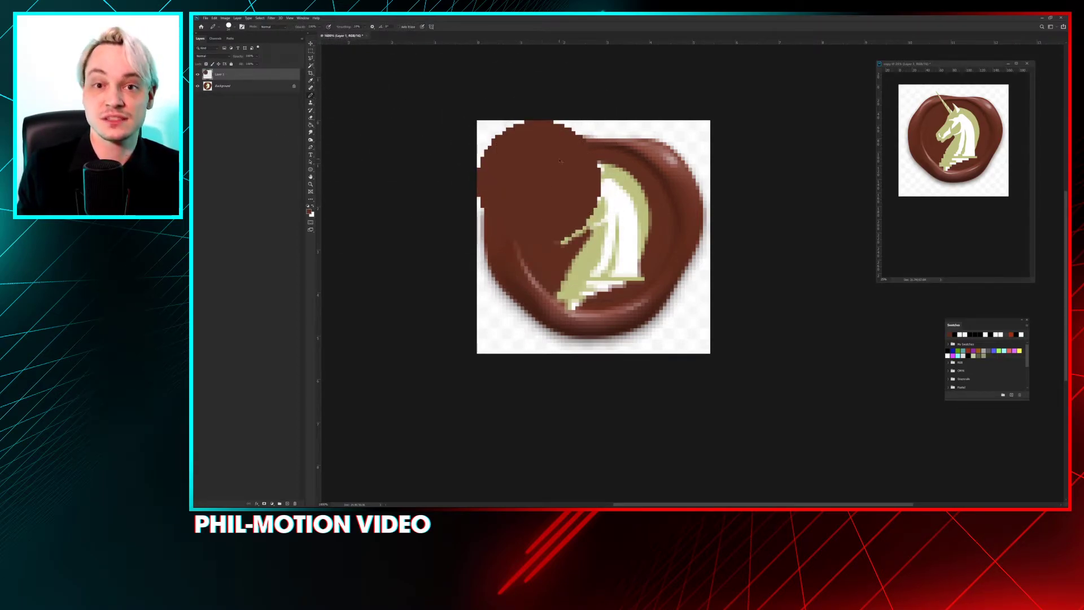
{"action": "key", "text": "ctrl+z"}
{"action": "right_click", "coordinate": [624, 162]}
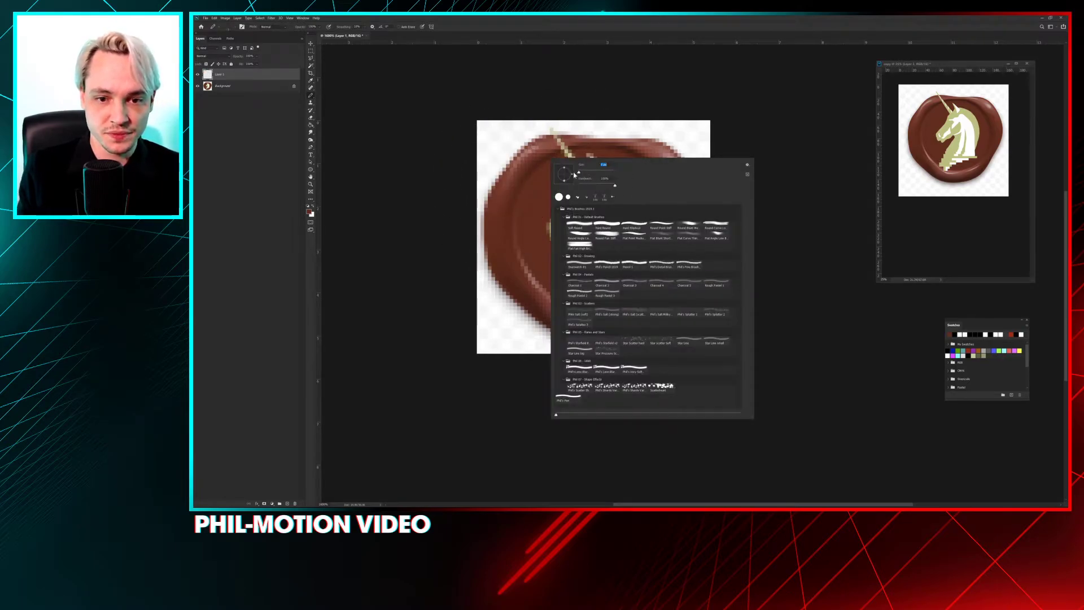
{"action": "key", "text": "Escape"}
Step: Trace the wax seal's outer edge on the new layer with one-pixel dark red-brown pencil strokes
{"action": "key", "text": "ctrl+minus"}
{"action": "key", "text": "ctrl+plus"}
{"action": "key", "text": "ctrl+plus"}
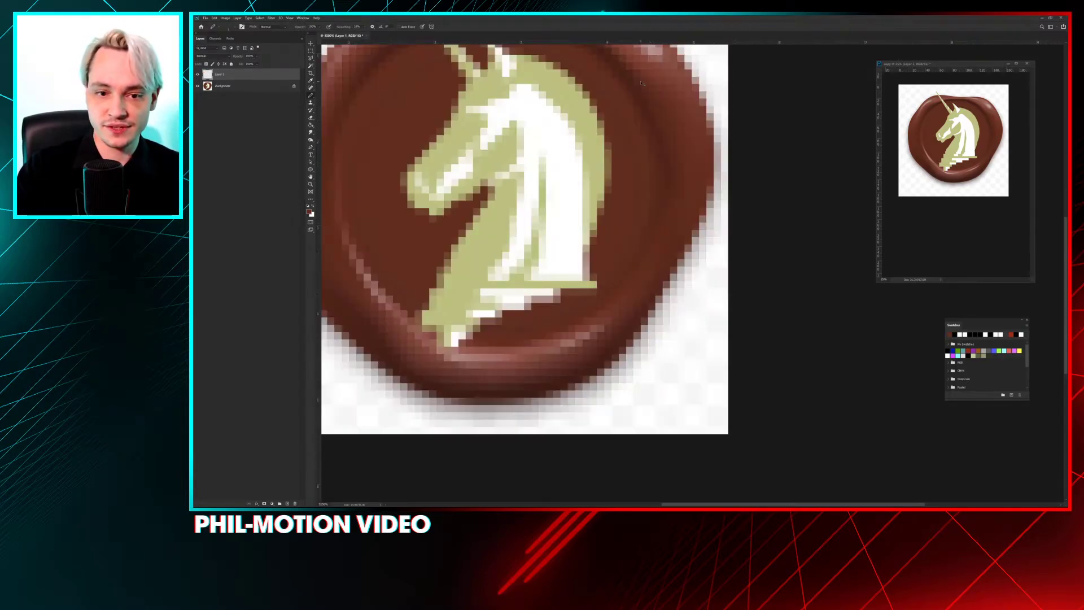
{"action": "key", "text": "ctrl+plus"}
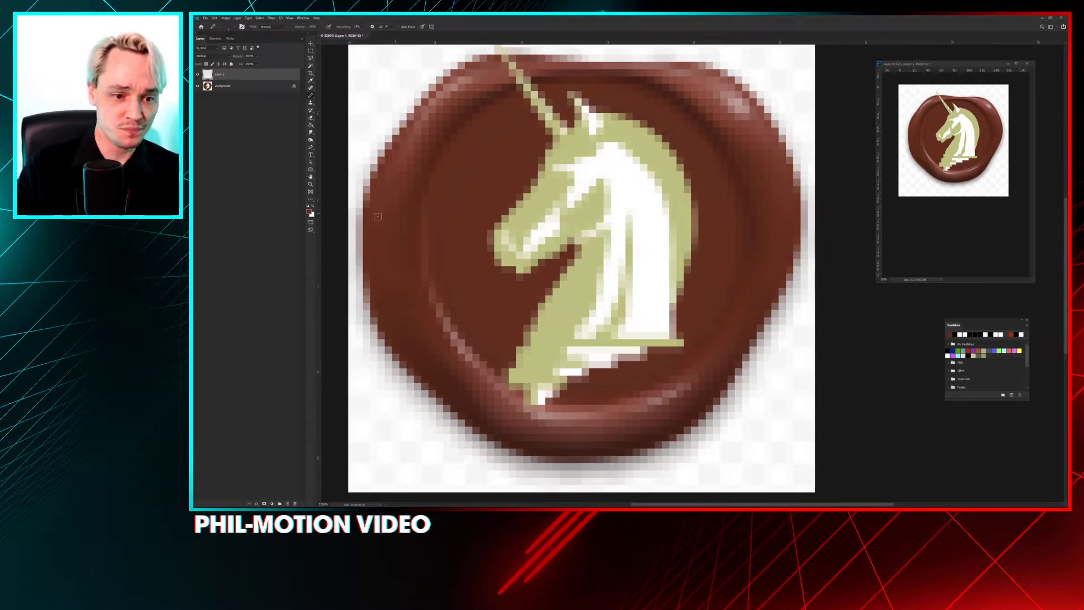
{"action": "mouse_move", "coordinate": [366, 258]}
{"action": "left_mouse_down"}
{"action": "mouse_move", "coordinate": [366, 195]}
{"action": "mouse_move", "coordinate": [404, 121]}
{"action": "mouse_move", "coordinate": [479, 73]}
{"action": "mouse_move", "coordinate": [530, 57]}
{"action": "mouse_move", "coordinate": [706, 66]}
{"action": "mouse_move", "coordinate": [756, 121]}
{"action": "mouse_move", "coordinate": [770, 174]}
{"action": "left_mouse_up"}
{"action": "mouse_move", "coordinate": [772, 237]}
{"action": "left_mouse_down"}
{"action": "mouse_move", "coordinate": [759, 301]}
{"action": "mouse_move", "coordinate": [721, 369]}
{"action": "mouse_move", "coordinate": [673, 421]}
{"action": "mouse_move", "coordinate": [598, 446]}
{"action": "mouse_move", "coordinate": [536, 440]}
{"action": "mouse_move", "coordinate": [447, 384]}
{"action": "mouse_move", "coordinate": [412, 337]}
{"action": "mouse_move", "coordinate": [367, 218]}
{"action": "mouse_move", "coordinate": [376, 294]}
{"action": "mouse_move", "coordinate": [424, 380]}
{"action": "mouse_move", "coordinate": [491, 433]}
{"action": "mouse_move", "coordinate": [572, 446]}
{"action": "mouse_move", "coordinate": [492, 399]}
{"action": "mouse_move", "coordinate": [375, 276]}
{"action": "mouse_move", "coordinate": [409, 343]}
{"action": "mouse_move", "coordinate": [463, 408]}
{"action": "mouse_move", "coordinate": [410, 353]}
{"action": "mouse_move", "coordinate": [490, 419]}
{"action": "left_mouse_up"}
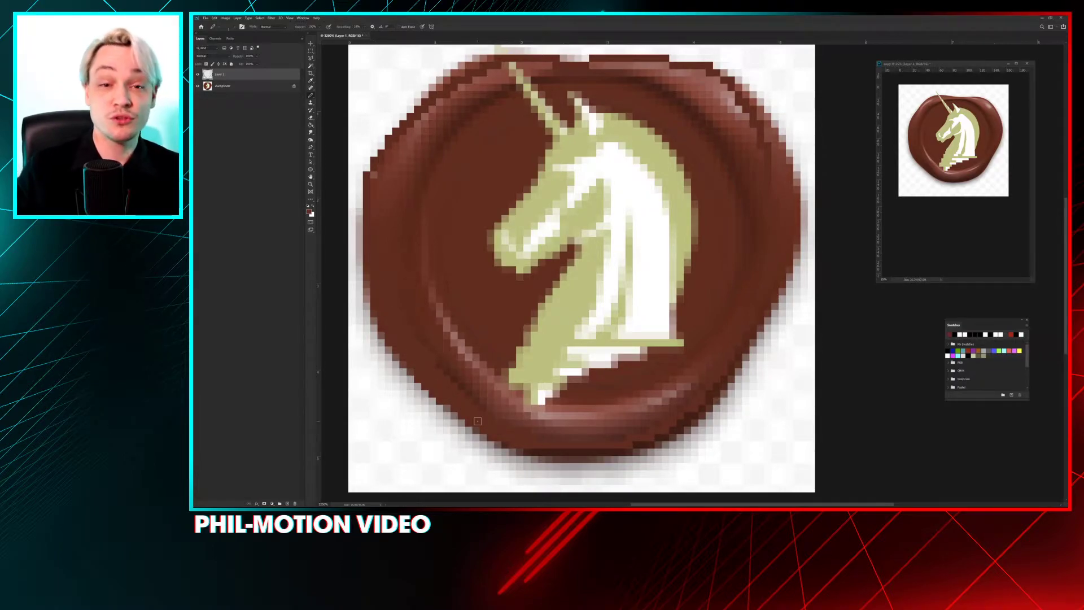
{"action": "scroll", "coordinate": [508, 226], "scroll_direction": "up", "scroll_amount": 1}
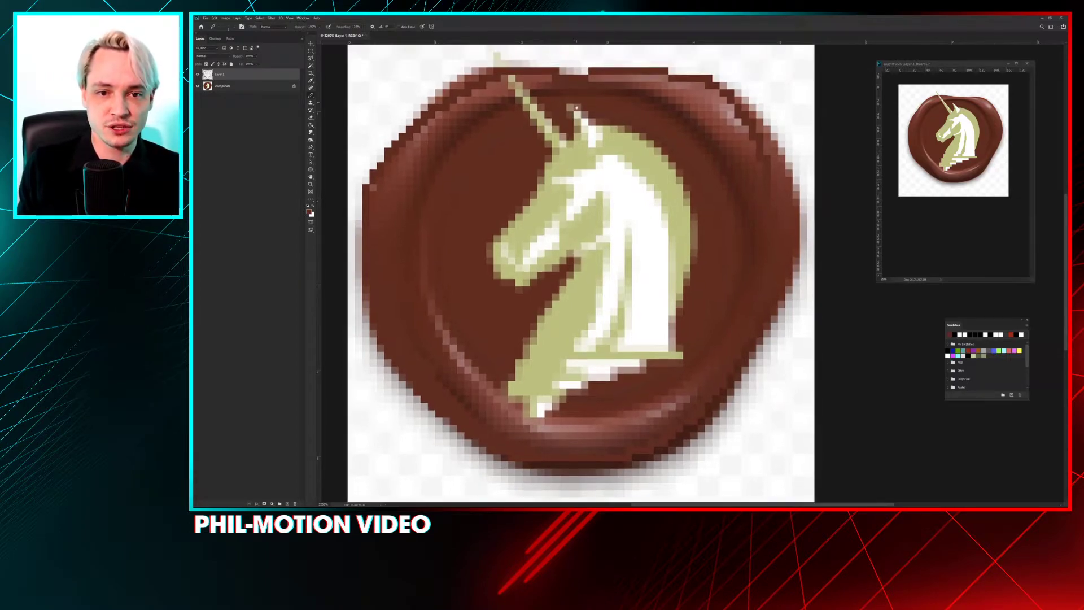
{"action": "mouse_move", "coordinate": [508, 59]}
{"action": "left_mouse_down"}
{"action": "mouse_move", "coordinate": [532, 61]}
{"action": "mouse_move", "coordinate": [447, 88]}
{"action": "mouse_move", "coordinate": [412, 139]}
{"action": "left_mouse_up"}
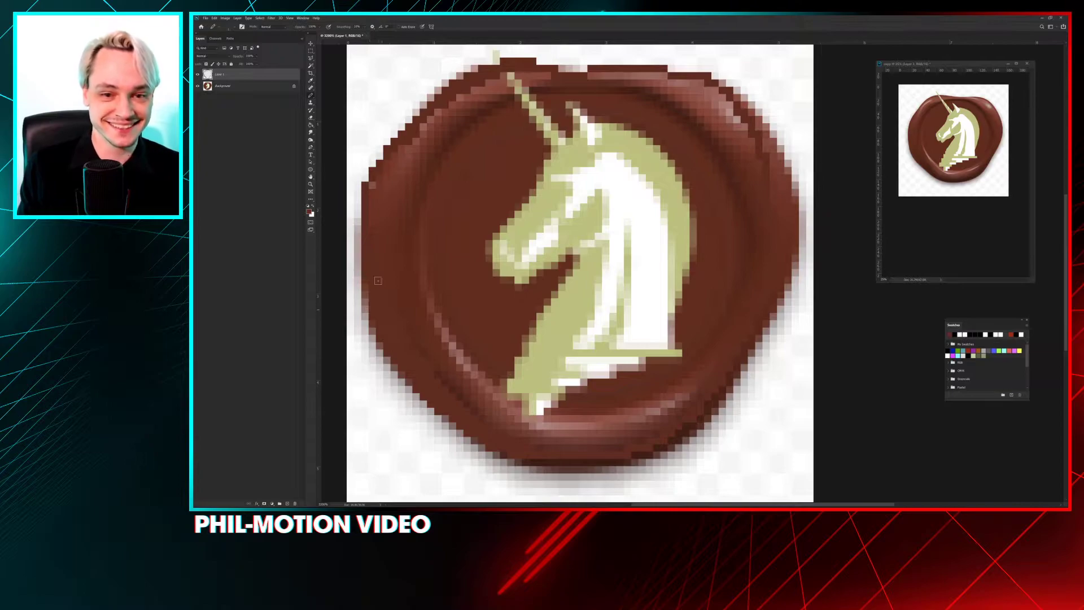
{"action": "mouse_move", "coordinate": [715, 86]}
{"action": "left_mouse_down"}
{"action": "mouse_move", "coordinate": [766, 132]}
{"action": "mouse_move", "coordinate": [790, 216]}
{"action": "mouse_move", "coordinate": [779, 155]}
{"action": "mouse_move", "coordinate": [770, 140]}
{"action": "mouse_move", "coordinate": [784, 205]}
{"action": "mouse_move", "coordinate": [780, 266]}
{"action": "left_mouse_up"}
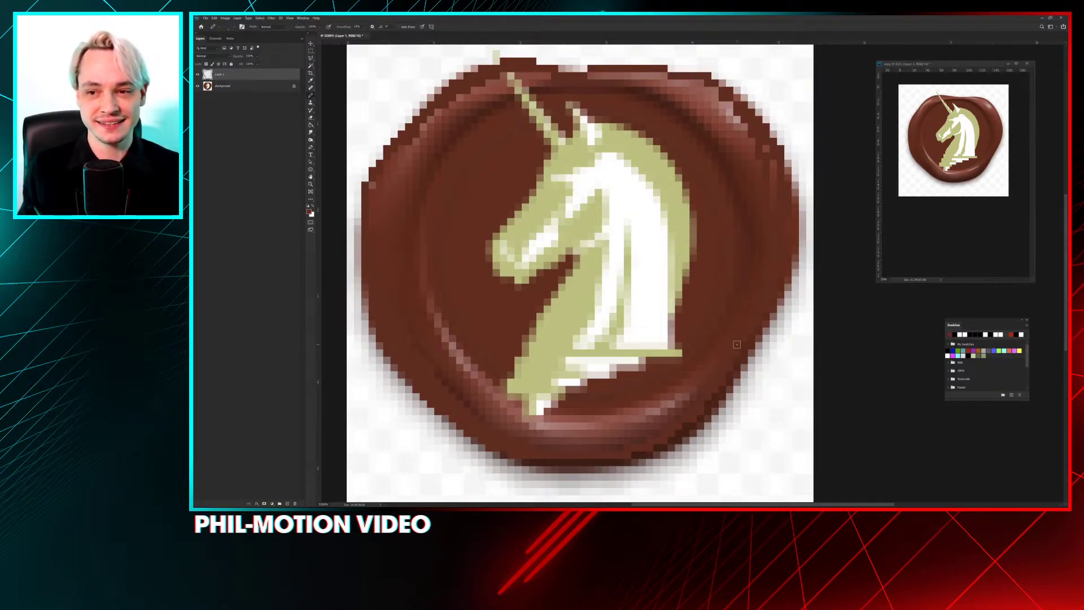
Step: Open a second window of the high-resolution copy document and float it over the canvas
{"action": "left_click_drag", "start_coordinate": [960, 65], "coordinate": [971, 57]}
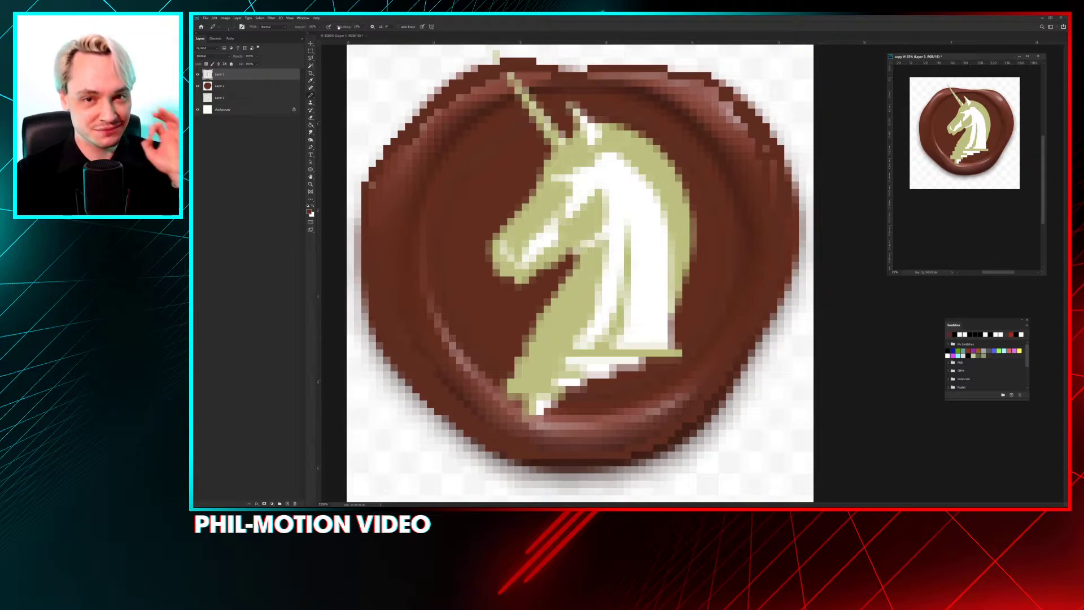
{"action": "left_click", "coordinate": [303, 18]}
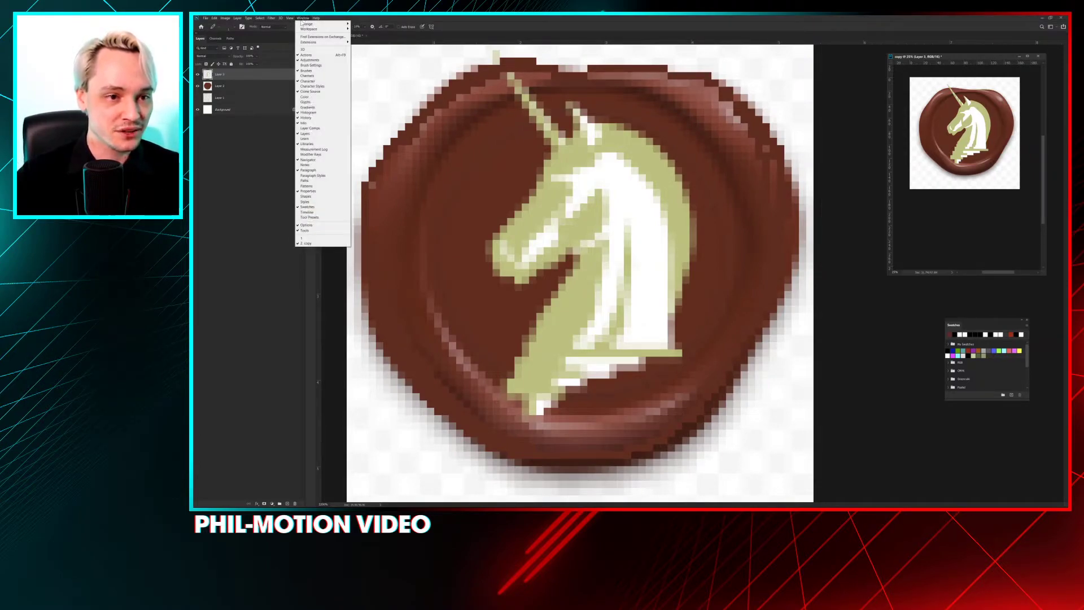
{"action": "mouse_move", "coordinate": [316, 29]}
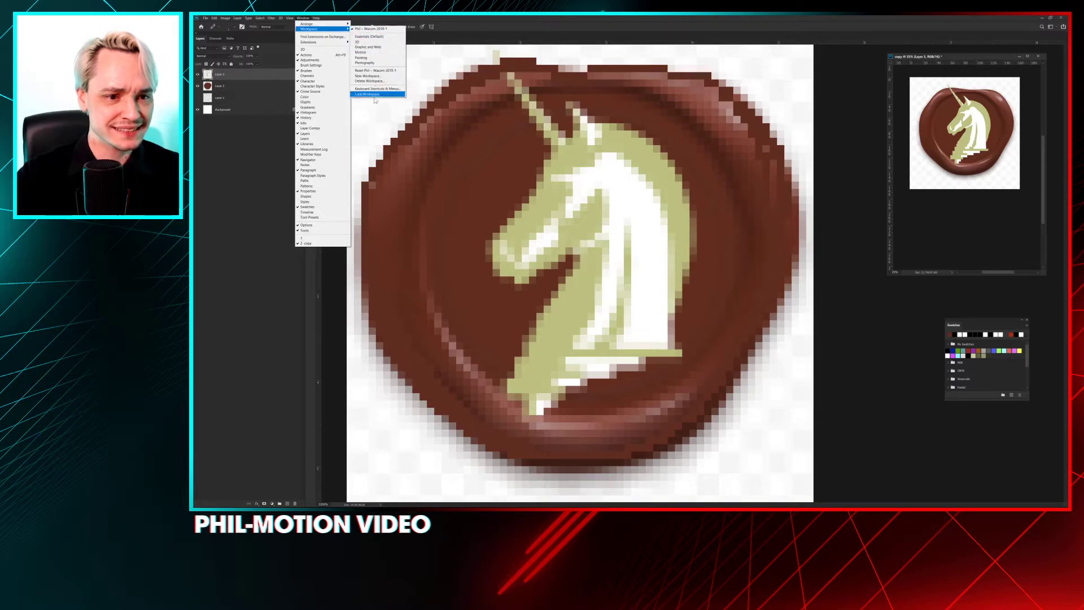
{"action": "left_click", "coordinate": [387, 127]}
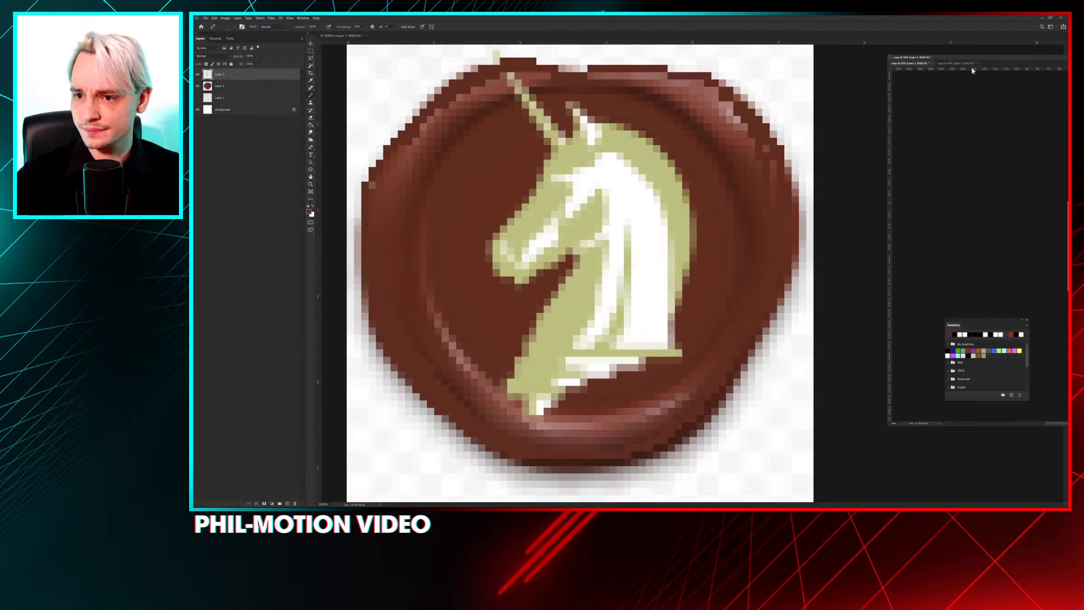
{"action": "left_click_drag", "start_coordinate": [947, 56], "coordinate": [492, 69]}
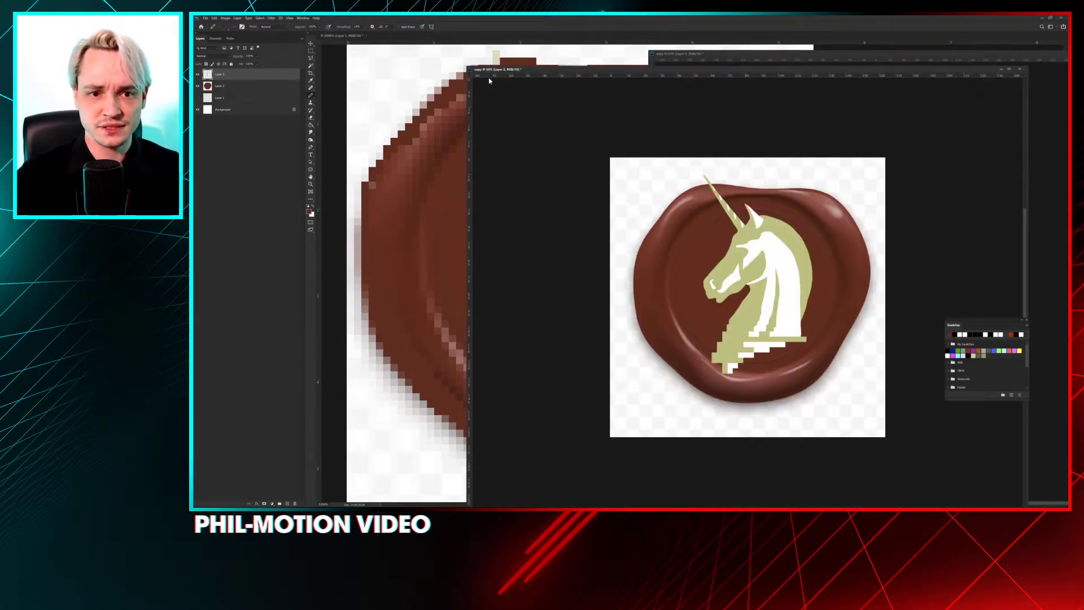
Step: Shrink the new copy window to a small 16.7% reference view and close the other window of that document
{"action": "key", "text": "ctrl+minus"}
{"action": "key", "text": "ctrl+minus"}
{"action": "key", "text": "ctrl+minus"}
{"action": "key", "text": "ctrl+minus"}
{"action": "key", "text": "ctrl+minus"}
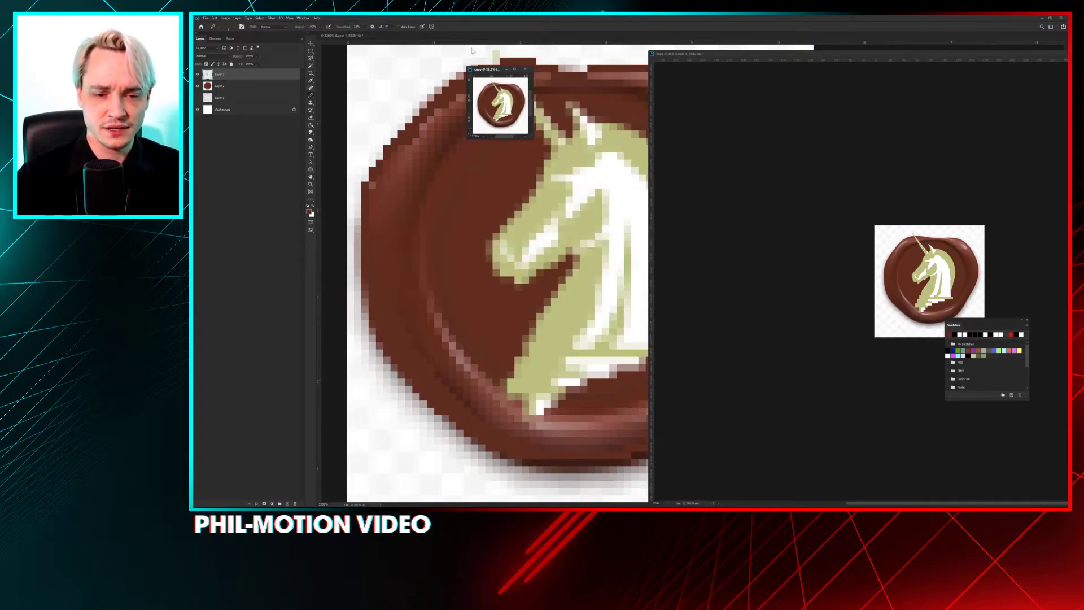
{"action": "key", "text": "ctrl+plus"}
{"action": "key", "text": "ctrl+plus"}
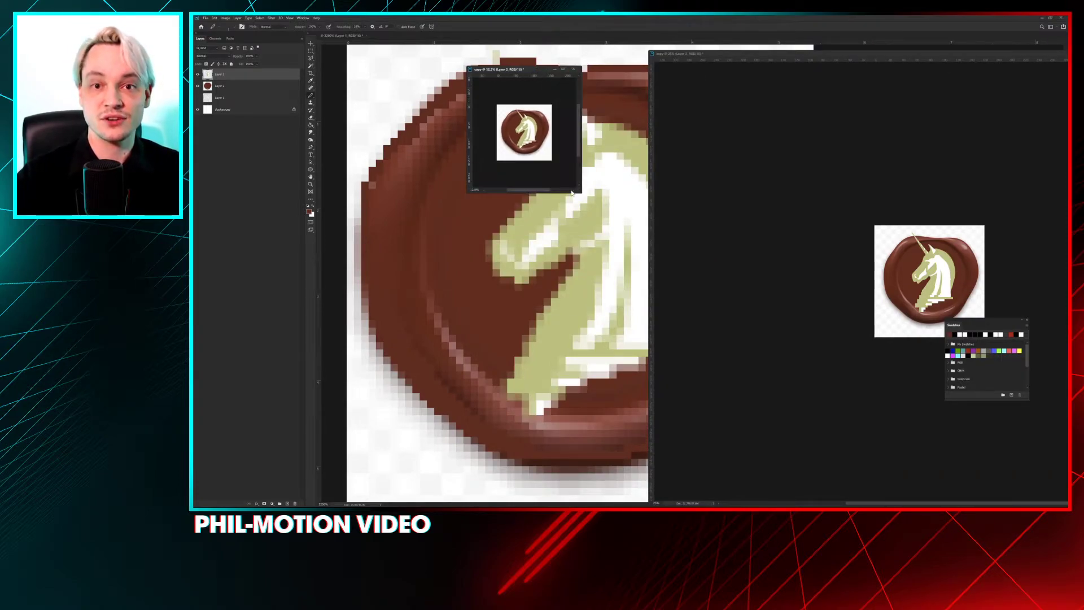
{"action": "key", "text": "ctrl+minus"}
{"action": "left_click", "coordinate": [723, 137]}
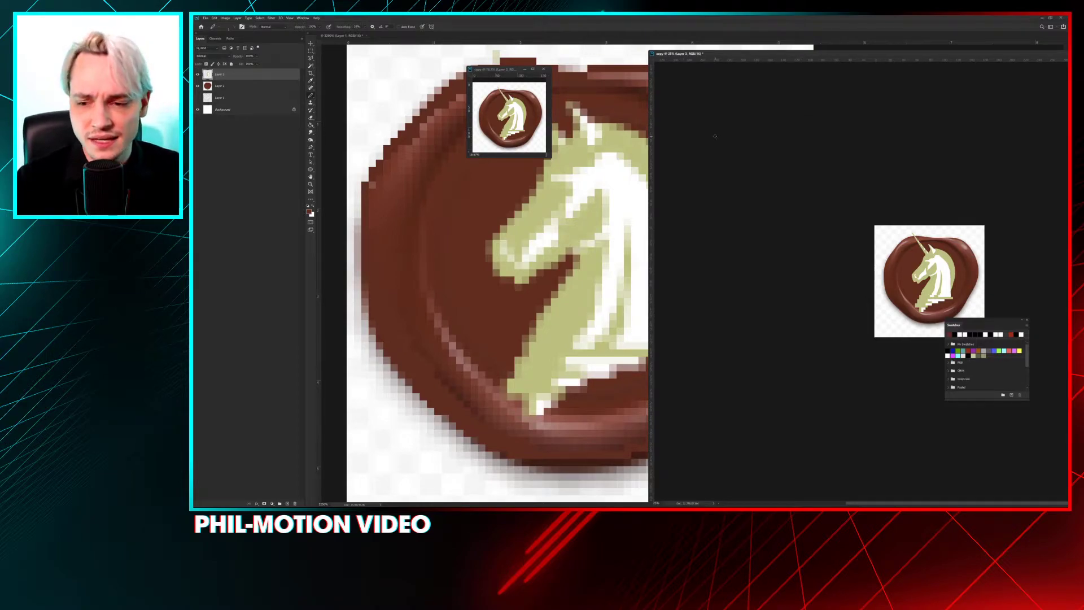
{"action": "key", "text": "ctrl+w"}
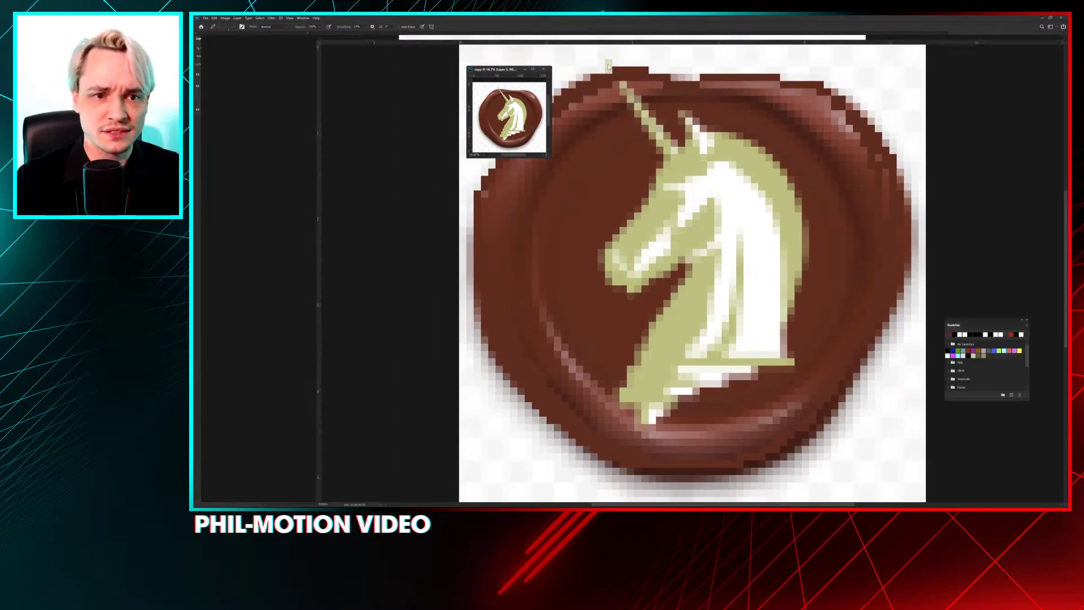
{"action": "left_click", "coordinate": [302, 17]}
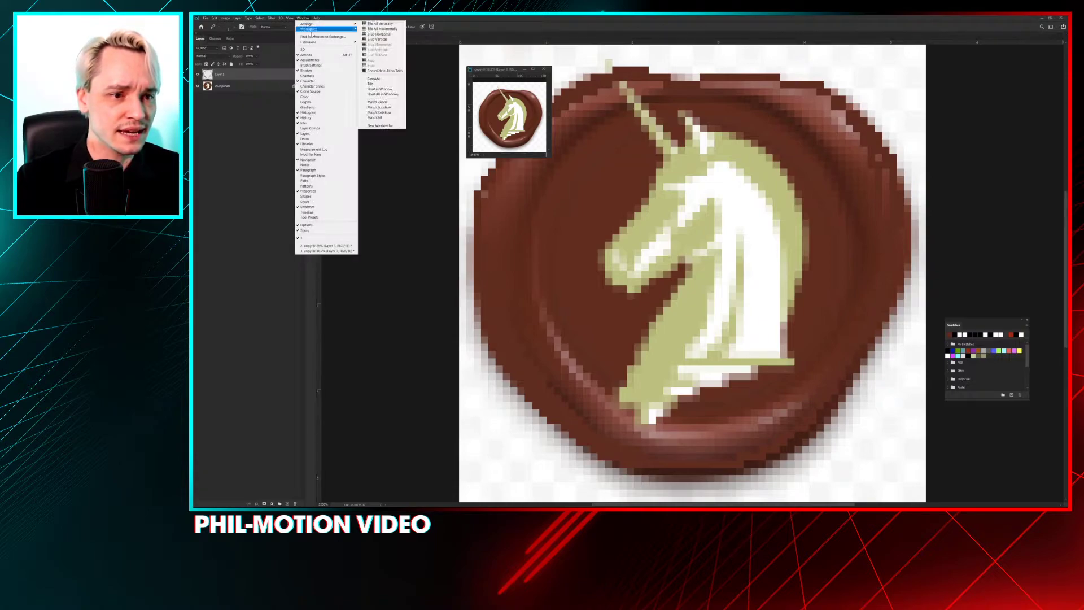
{"action": "mouse_move", "coordinate": [320, 31]}
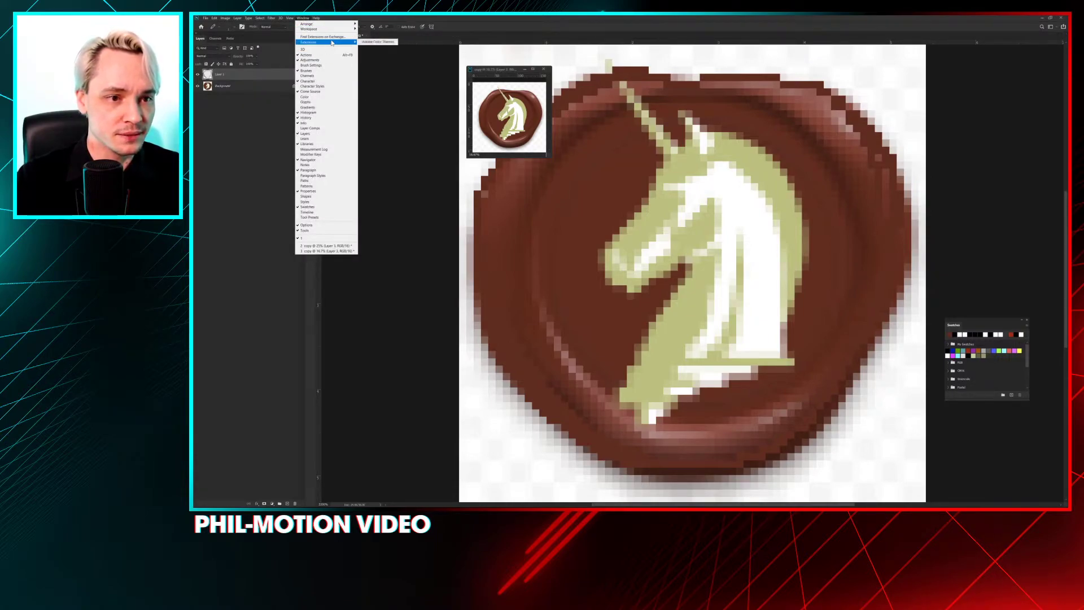
{"action": "mouse_move", "coordinate": [353, 26]}
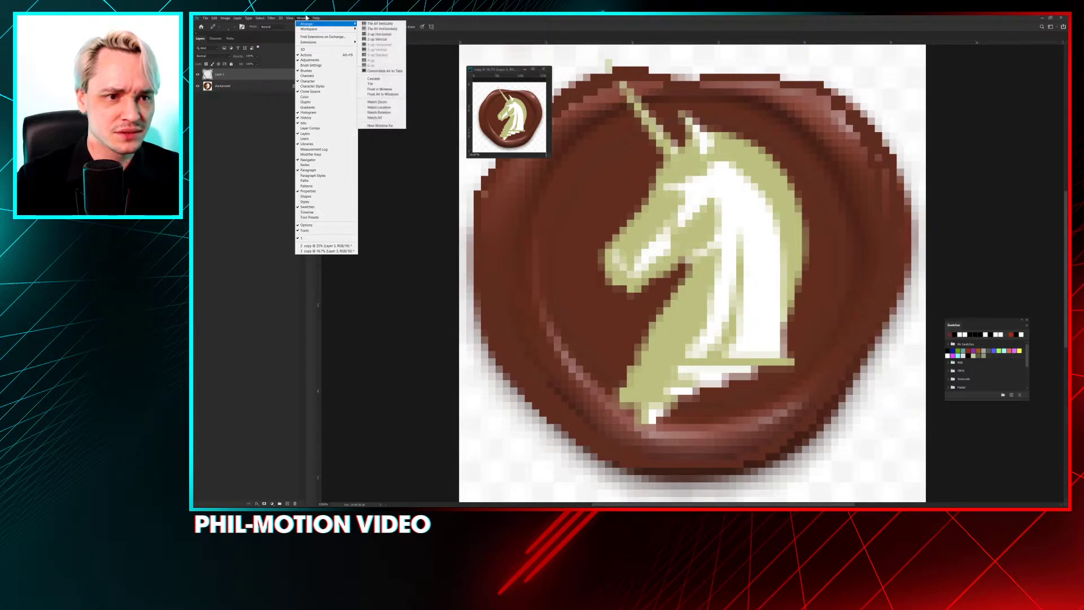
{"action": "mouse_move", "coordinate": [290, 17]}
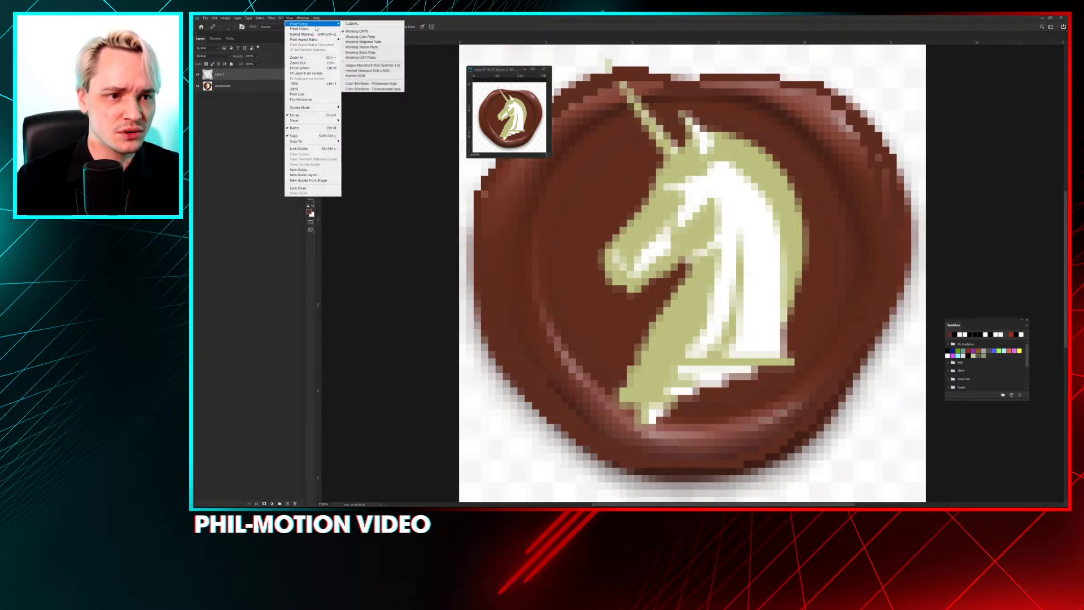
{"action": "left_click", "coordinate": [414, 184]}
{"action": "key", "text": "b"}
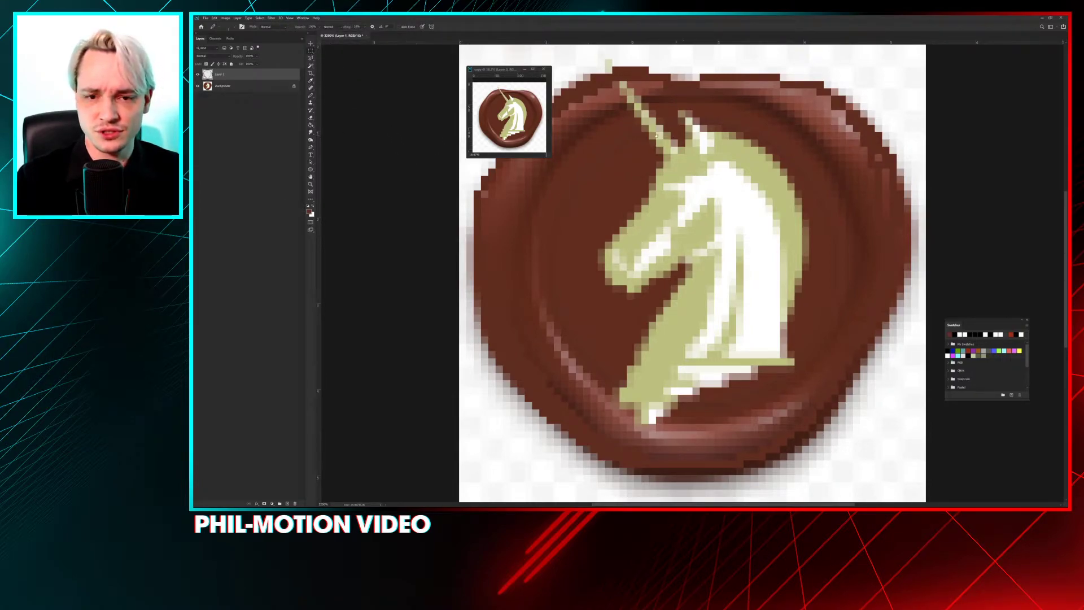
Step: Open a second window of the pixelated seal document, float it separately, and move the reference copy off the artwork
{"action": "left_click_drag", "start_coordinate": [670, 136], "coordinate": [606, 142]}
{"action": "key", "text": "m"}
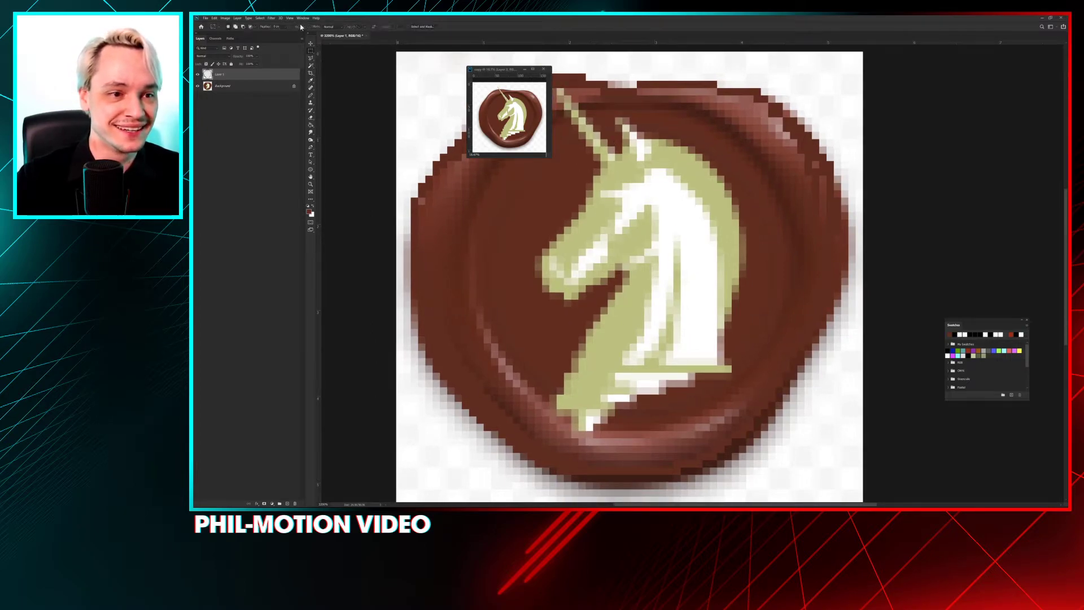
{"action": "left_click", "coordinate": [302, 18]}
{"action": "mouse_move", "coordinate": [333, 28]}
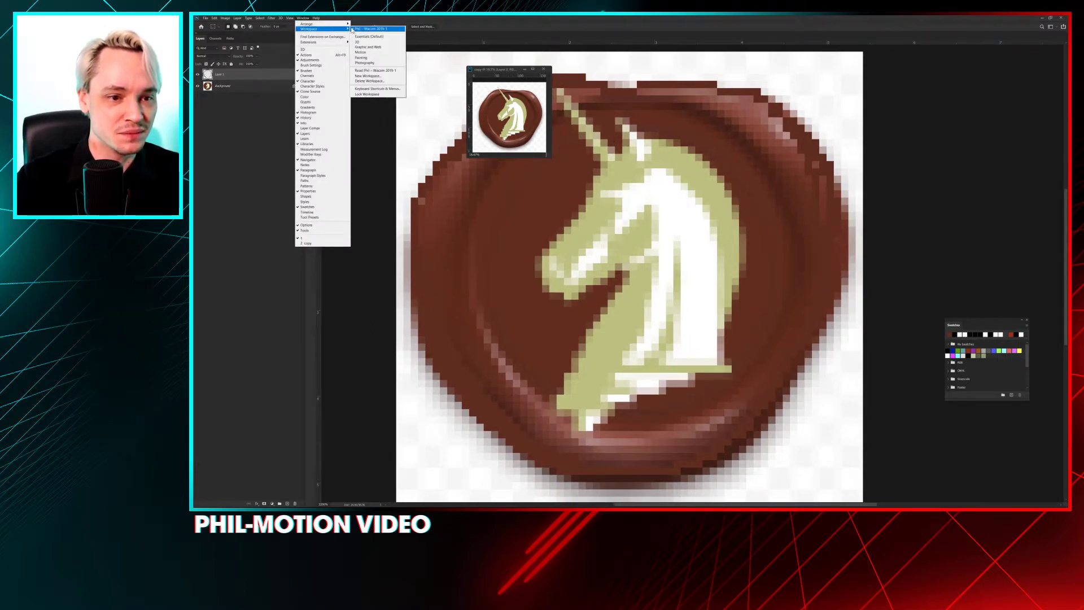
{"action": "left_click", "coordinate": [372, 120]}
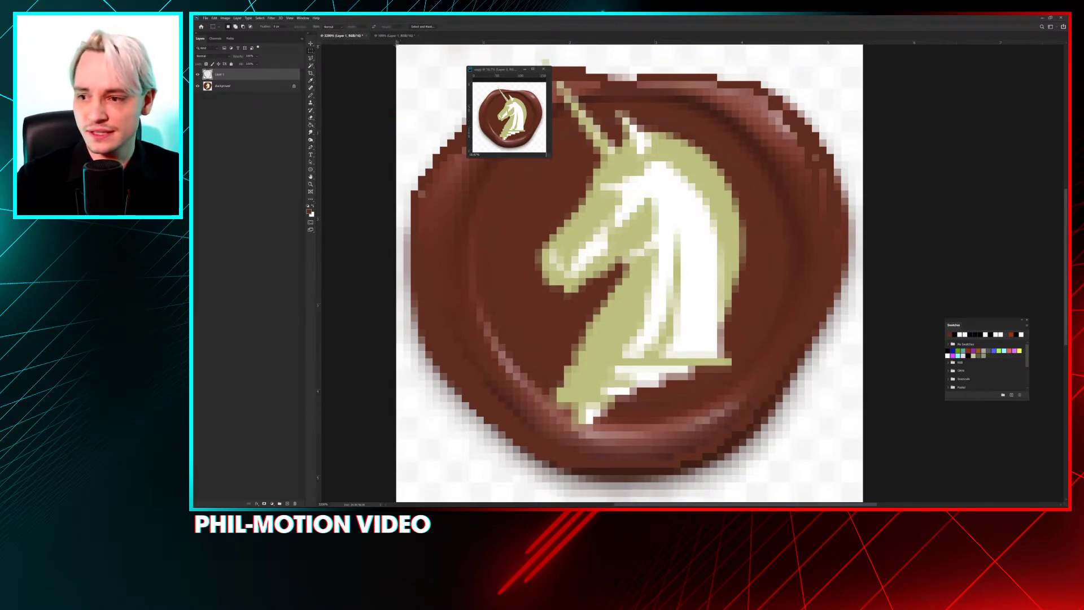
{"action": "left_click_drag", "start_coordinate": [496, 72], "coordinate": [990, 77]}
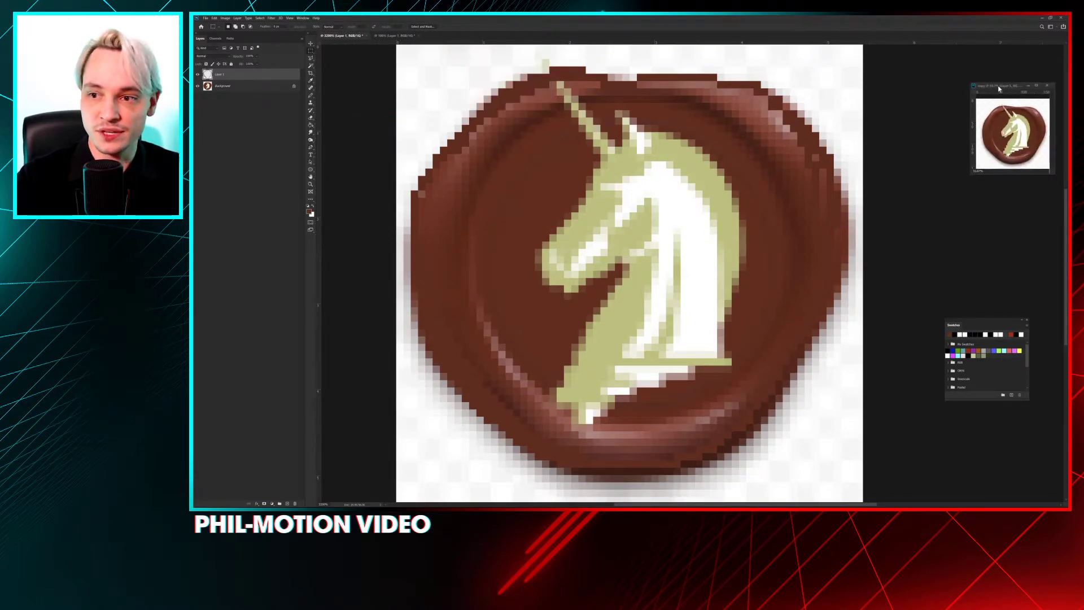
{"action": "double_click", "coordinate": [448, 122]}
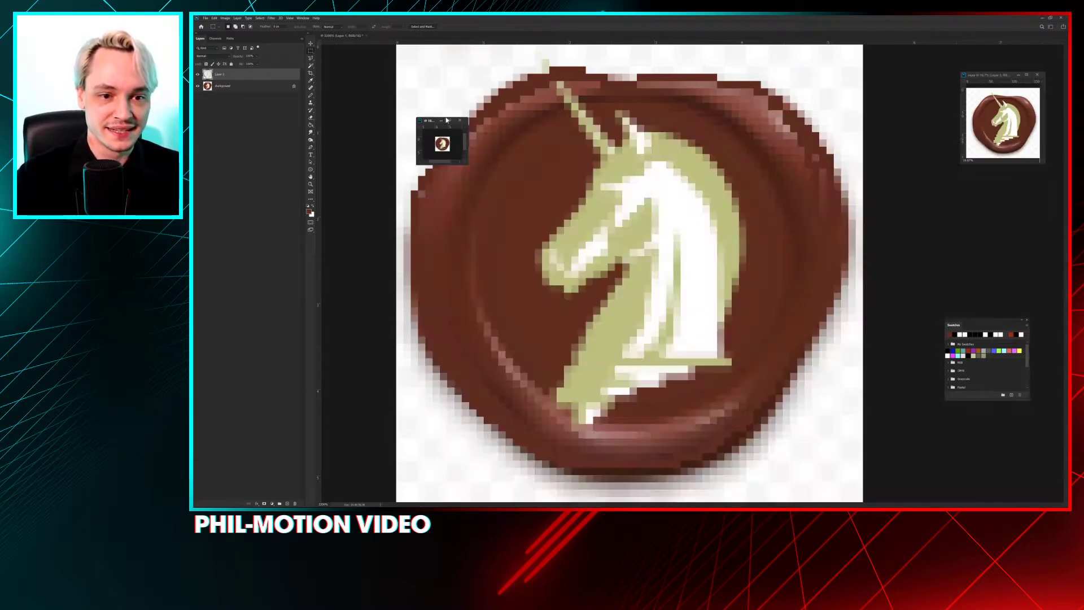
Step: Stack the pixel document's second window below the reference copy beside the artwork, and set its zoom to 300%
{"action": "key", "text": "ctrl+plus"}
{"action": "key", "text": "ctrl+plus"}
{"action": "key", "text": "ctrl+plus"}
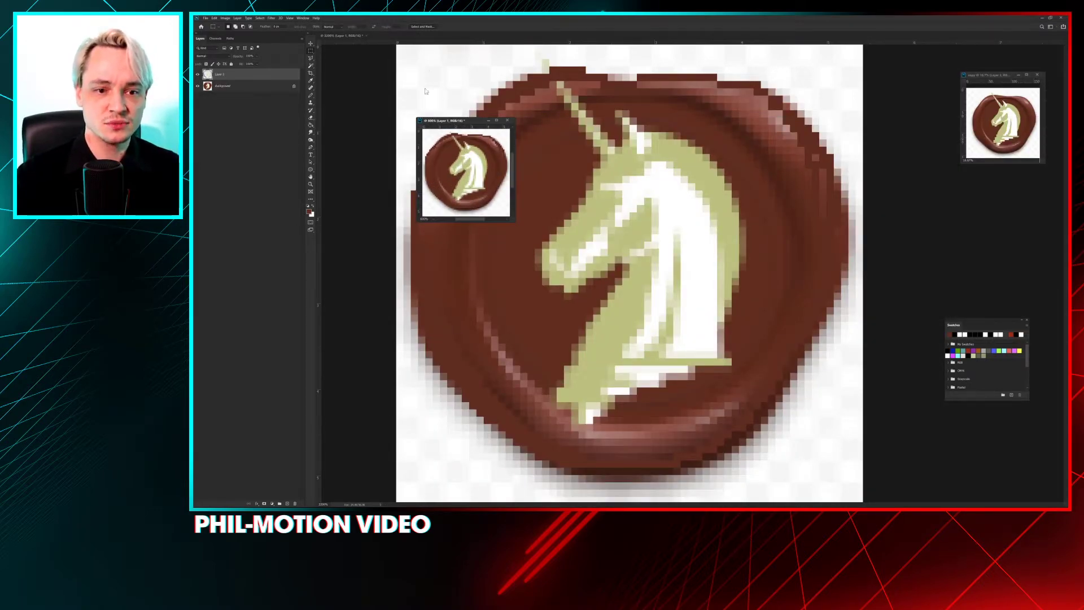
{"action": "left_click_drag", "start_coordinate": [431, 121], "coordinate": [917, 180]}
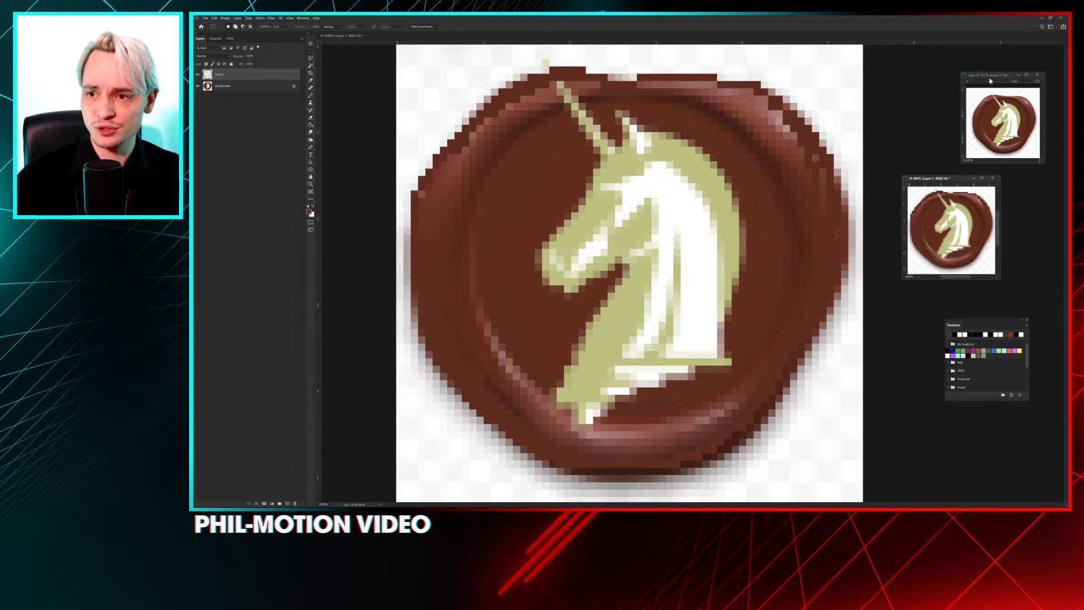
{"action": "left_click_drag", "start_coordinate": [1027, 75], "coordinate": [983, 60]}
{"action": "left_click_drag", "start_coordinate": [935, 179], "coordinate": [947, 169]}
{"action": "key", "text": "ctrl+minus"}
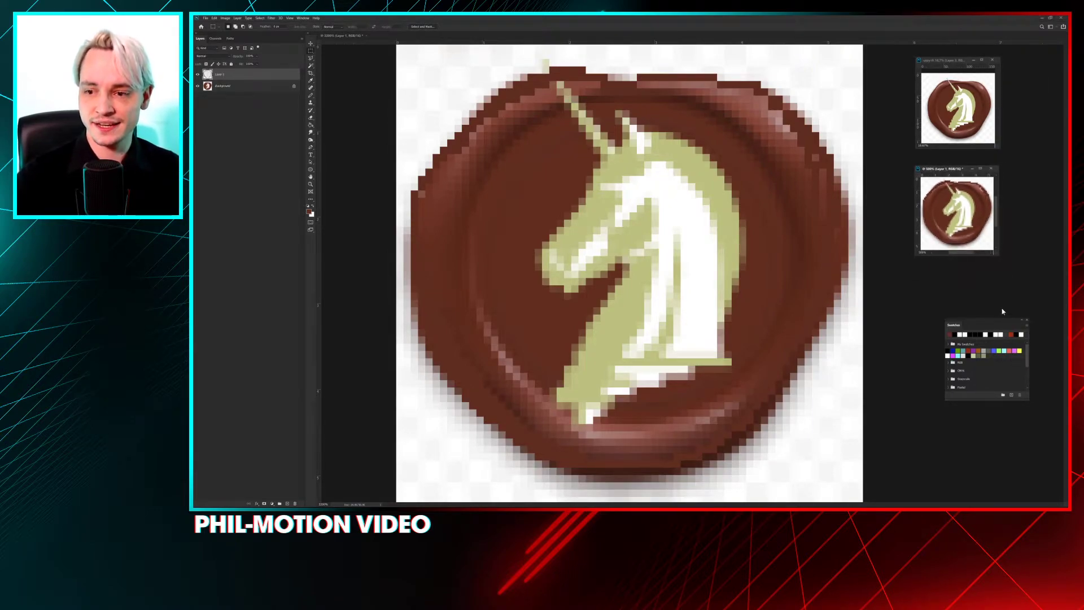
{"action": "key", "text": "ctrl+minus"}
{"action": "key", "text": "ctrl+minus"}
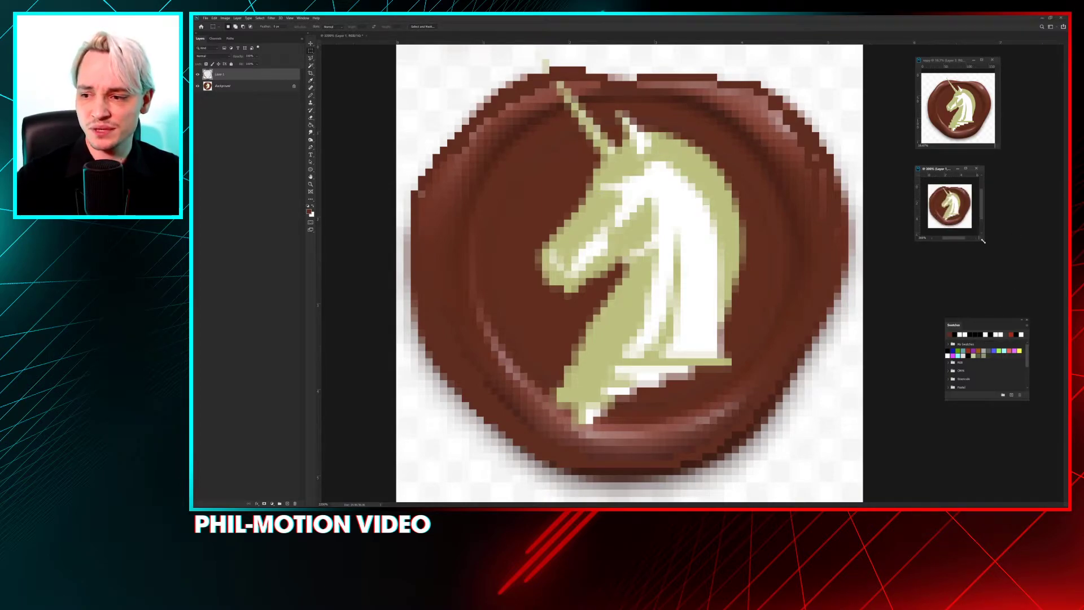
Step: Enlarge the pixel document's second window to 700% and position it below the high-resolution reference copy
{"action": "key", "text": "ctrl+plus"}
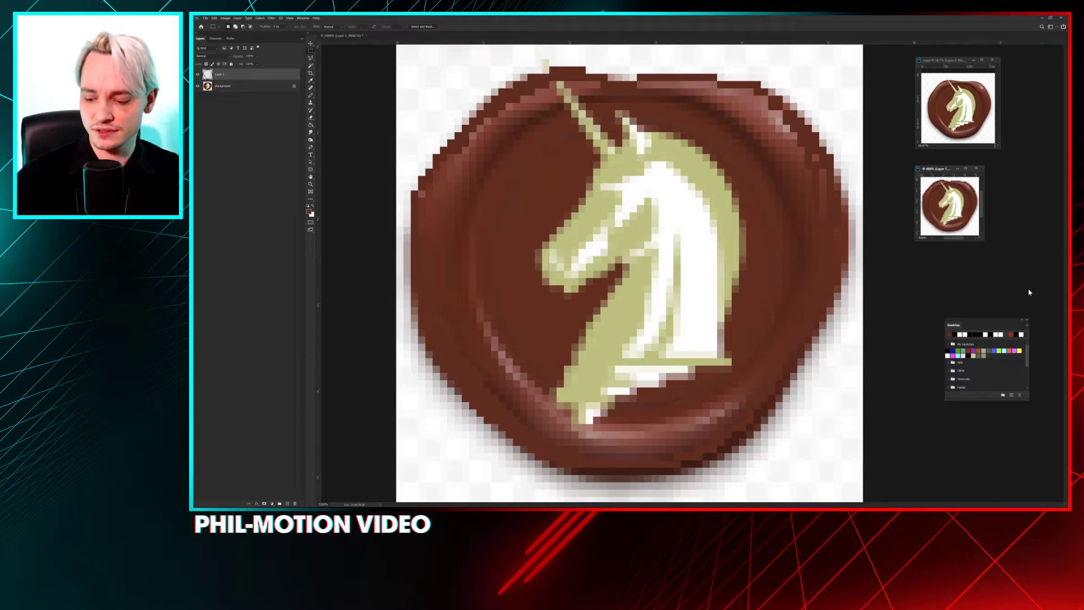
{"action": "key", "text": "ctrl+plus"}
{"action": "key", "text": "ctrl+plus"}
{"action": "key", "text": "ctrl+plus"}
{"action": "left_click_drag", "start_coordinate": [940, 171], "coordinate": [947, 168]}
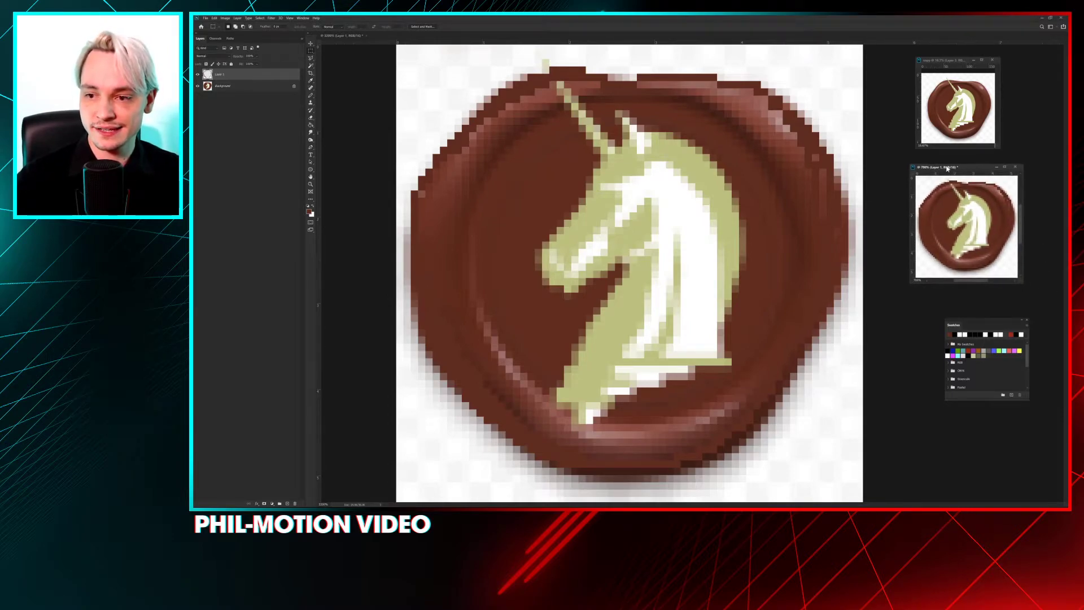
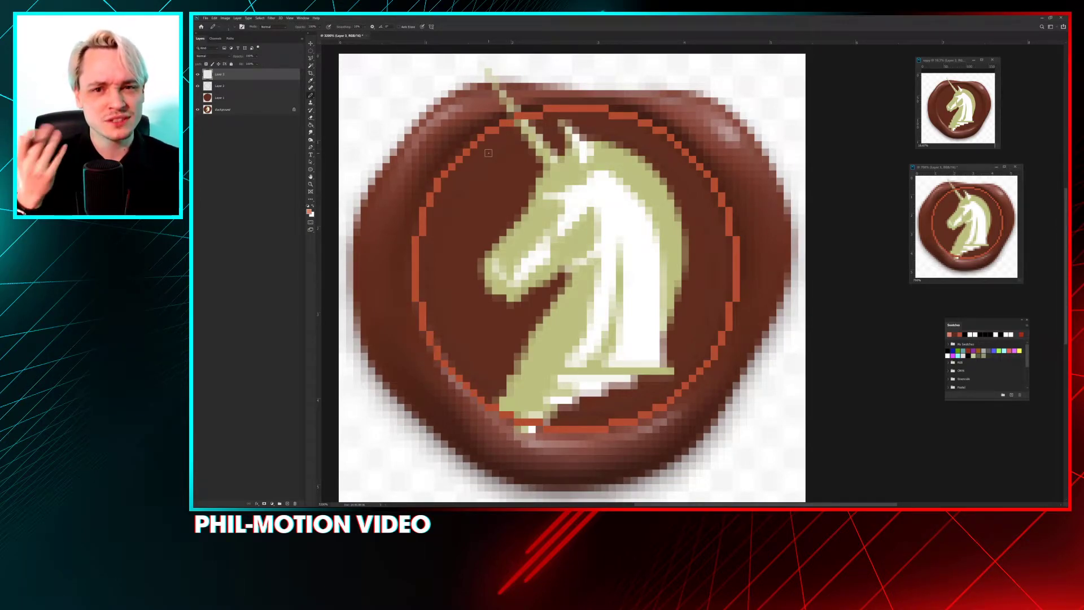
Step: Trace the unicorn's horn, ear, head and neck outline in light salmon pixels and fill the silhouette with the same colour
{"action": "left_click", "coordinate": [489, 72]}
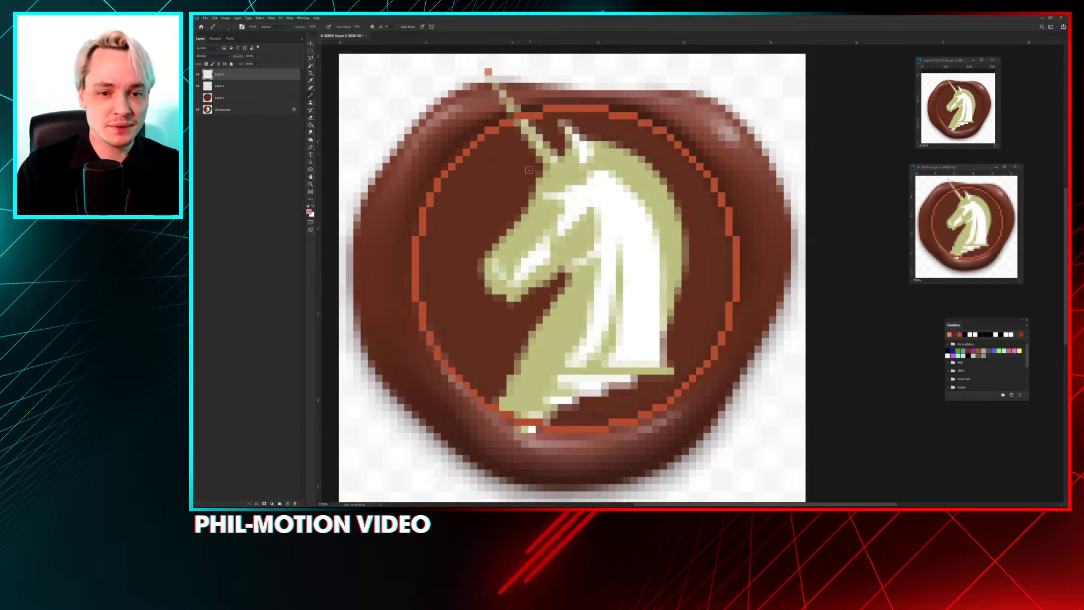
{"action": "left_click", "coordinate": [547, 161], "text": "shift"}
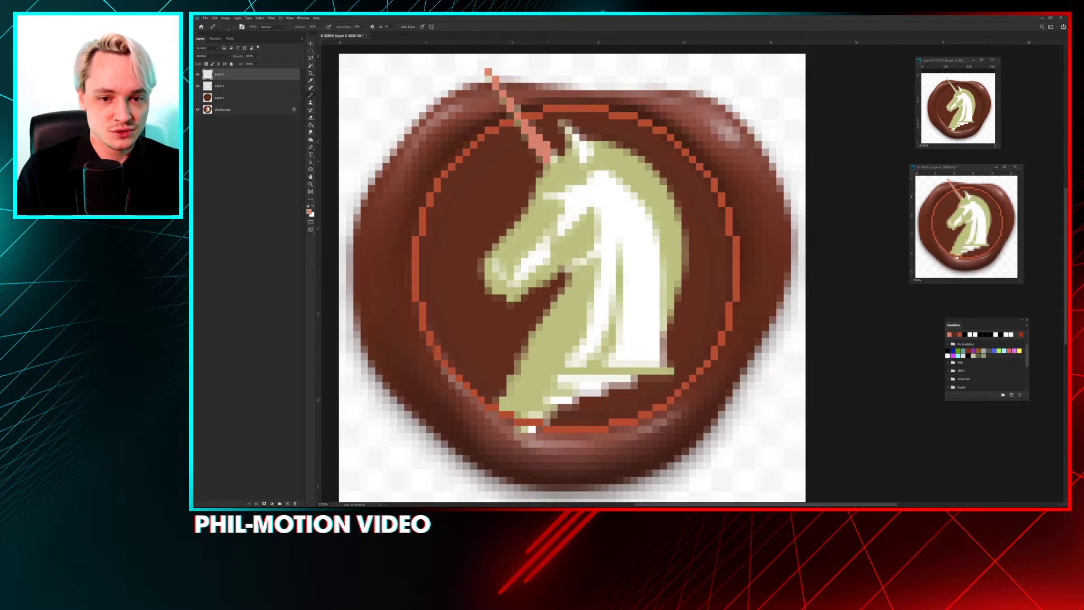
{"action": "mouse_move", "coordinate": [563, 153]}
{"action": "left_mouse_down"}
{"action": "mouse_move", "coordinate": [576, 141]}
{"action": "mouse_move", "coordinate": [562, 123]}
{"action": "left_mouse_up"}
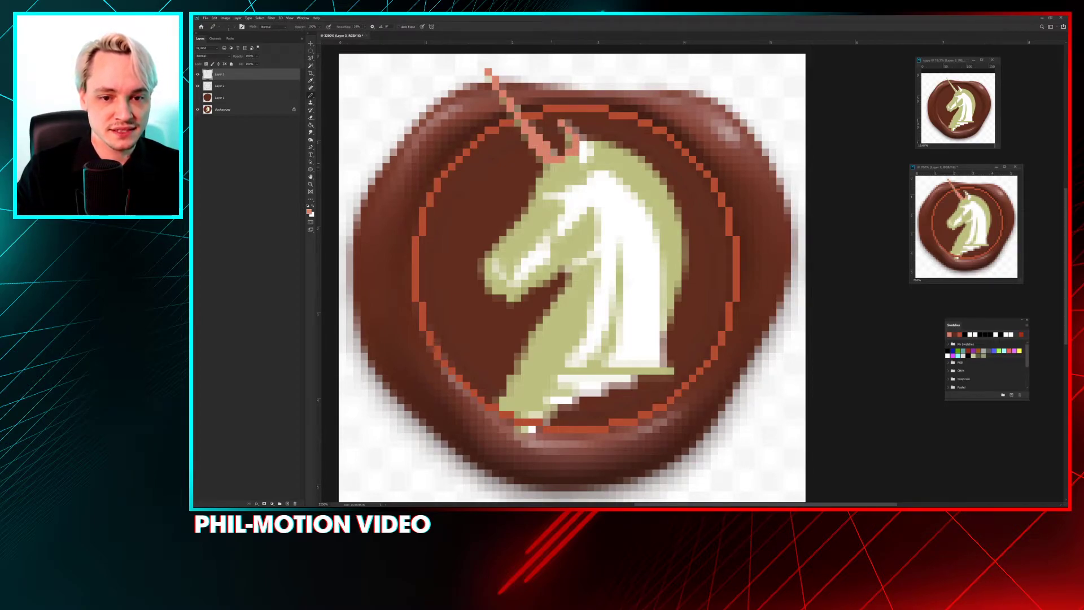
{"action": "mouse_move", "coordinate": [555, 164]}
{"action": "left_mouse_down"}
{"action": "mouse_move", "coordinate": [489, 261]}
{"action": "mouse_move", "coordinate": [506, 258]}
{"action": "mouse_move", "coordinate": [485, 267]}
{"action": "mouse_move", "coordinate": [511, 297]}
{"action": "mouse_move", "coordinate": [559, 263]}
{"action": "mouse_move", "coordinate": [574, 267]}
{"action": "mouse_move", "coordinate": [503, 404]}
{"action": "mouse_move", "coordinate": [525, 430]}
{"action": "mouse_move", "coordinate": [574, 393]}
{"action": "mouse_move", "coordinate": [645, 371]}
{"action": "mouse_move", "coordinate": [636, 370]}
{"action": "mouse_move", "coordinate": [672, 371]}
{"action": "mouse_move", "coordinate": [655, 327]}
{"action": "mouse_move", "coordinate": [664, 324]}
{"action": "mouse_move", "coordinate": [661, 272]}
{"action": "mouse_move", "coordinate": [671, 306]}
{"action": "mouse_move", "coordinate": [678, 227]}
{"action": "mouse_move", "coordinate": [684, 257]}
{"action": "mouse_move", "coordinate": [677, 204]}
{"action": "mouse_move", "coordinate": [626, 154]}
{"action": "mouse_move", "coordinate": [582, 148]}
{"action": "left_mouse_up"}
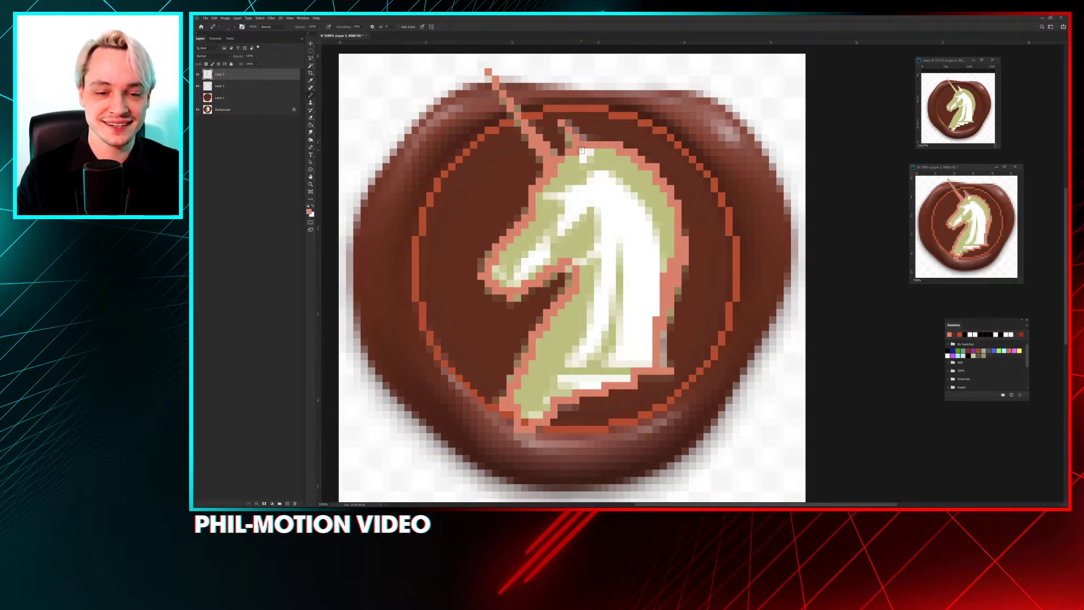
{"action": "key", "text": "g"}
{"action": "left_click", "coordinate": [558, 233]}
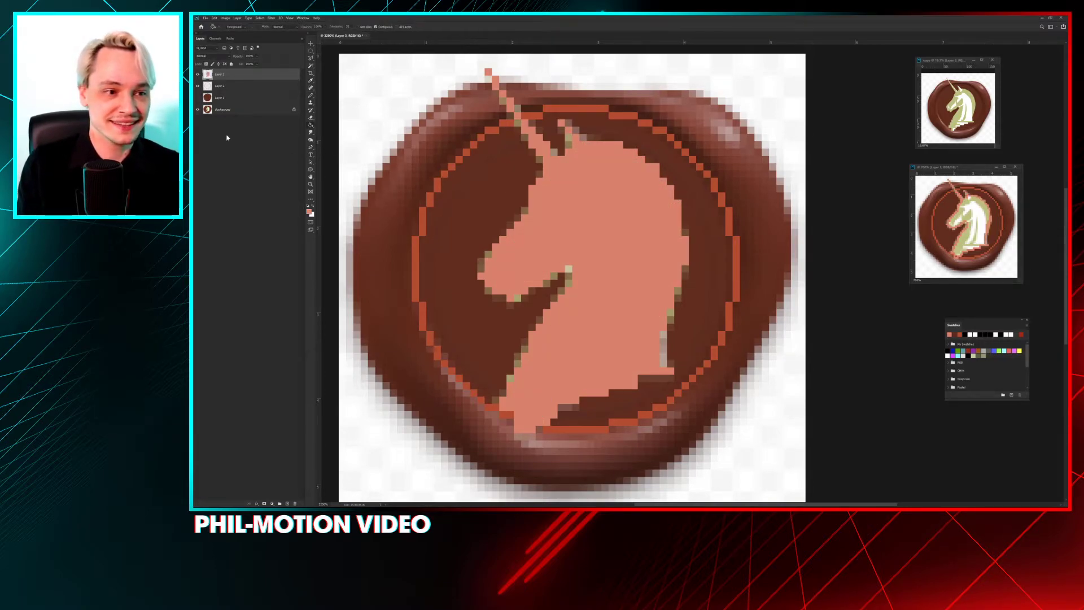
Step: Move the unicorn silhouette layer below the ring layer, and hide the silhouette and wax base layers to expose the pixelated reference
{"action": "left_click", "coordinate": [198, 108]}
{"action": "left_click", "coordinate": [197, 97]}
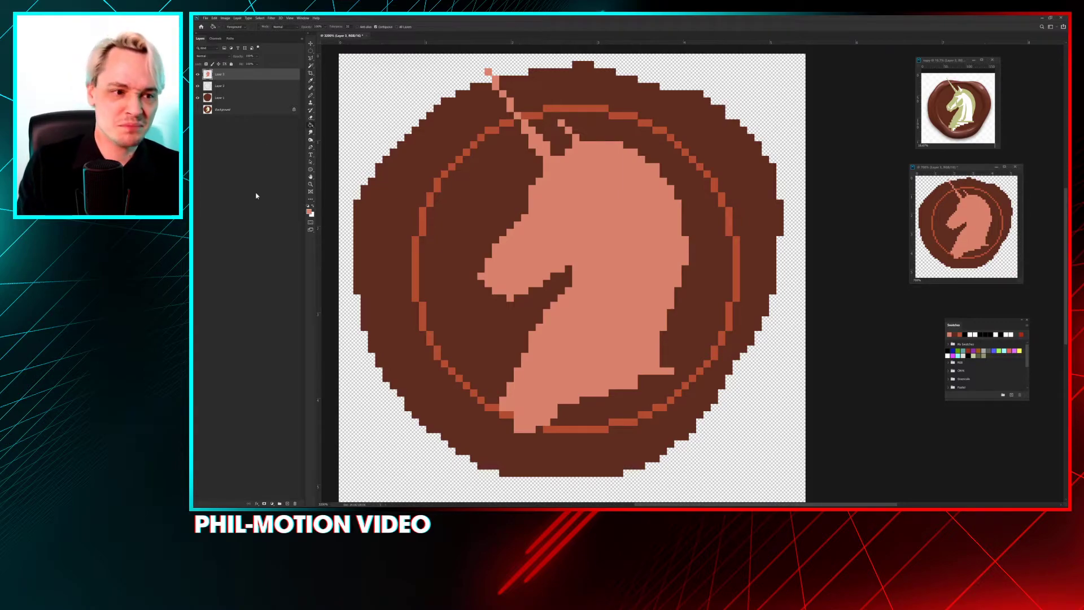
{"action": "left_click_drag", "start_coordinate": [242, 73], "coordinate": [199, 91]}
{"action": "left_click", "coordinate": [197, 86]}
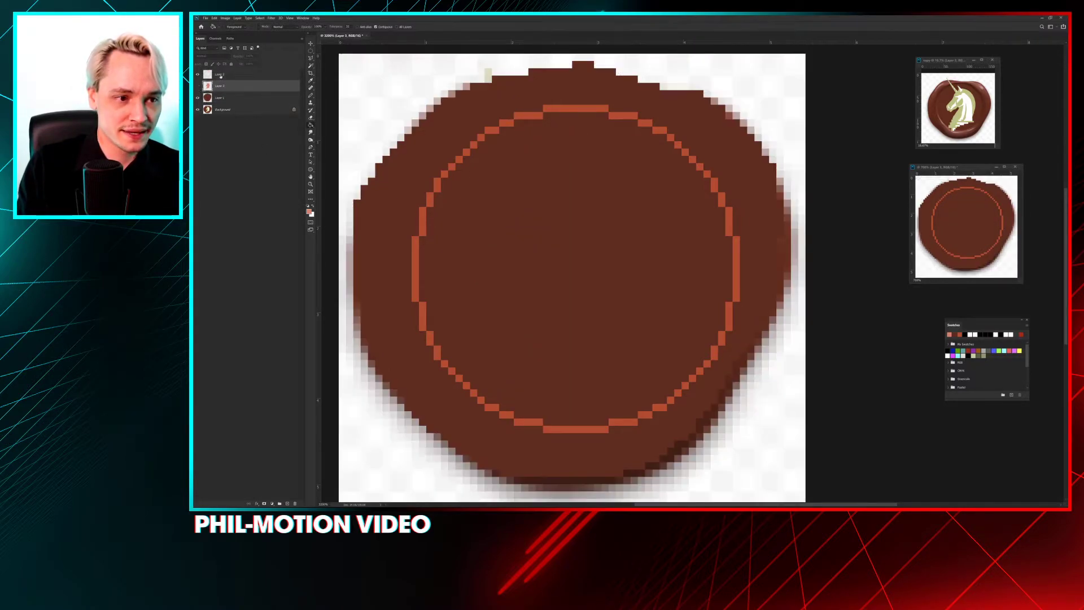
{"action": "left_click", "coordinate": [198, 98]}
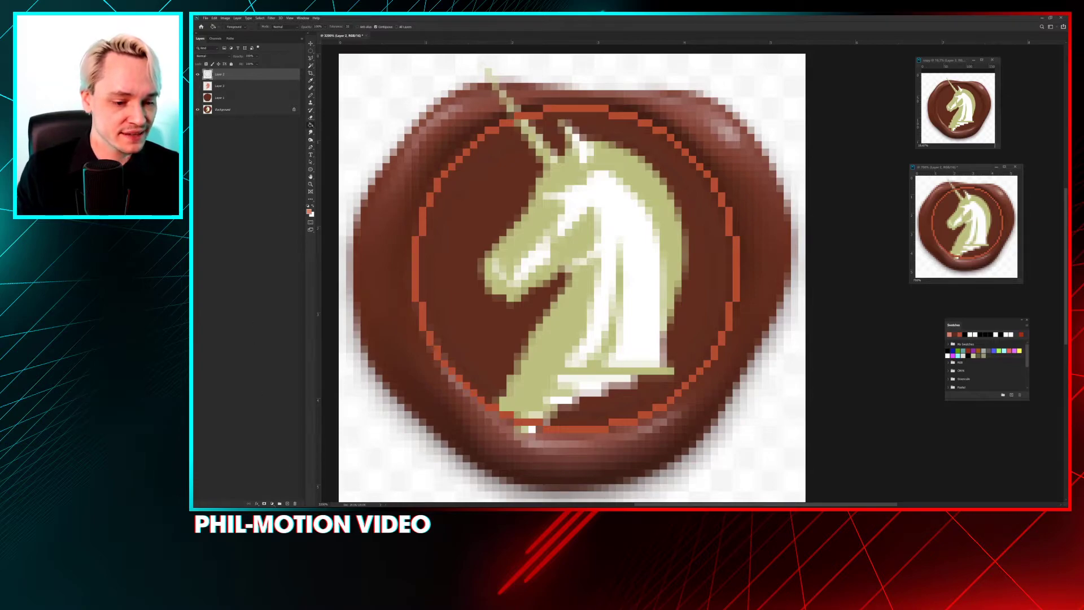
Step: Create a new layer on top and set the foreground to a lighter orange-red based on the ring's colour
{"action": "key", "text": "ctrl+shift+alt+n"}
{"action": "key", "text": "d"}
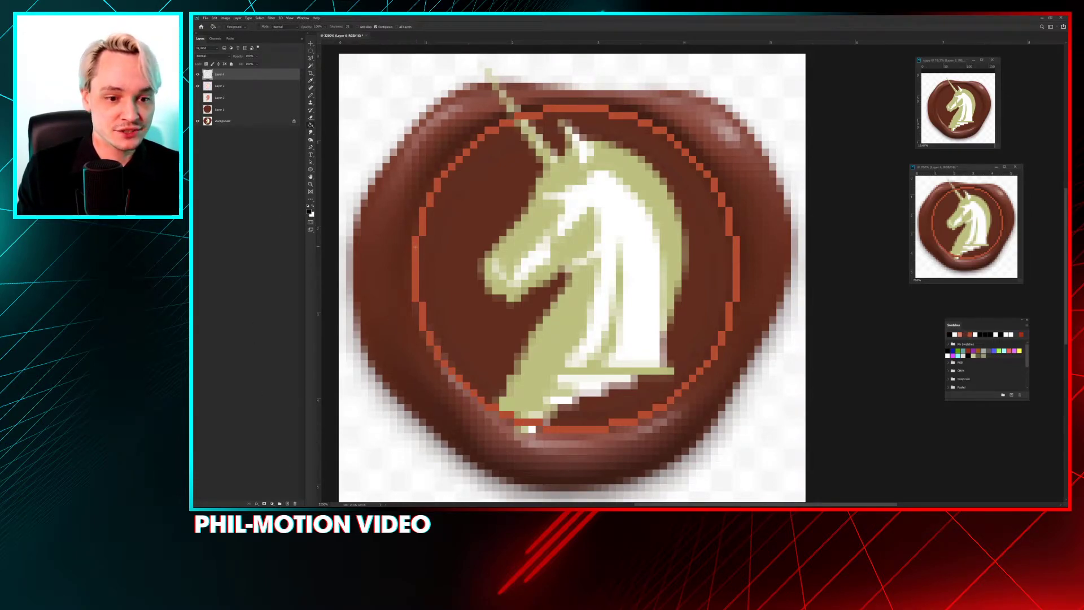
{"action": "left_click", "coordinate": [457, 243]}
{"action": "key", "text": "ctrl+z"}
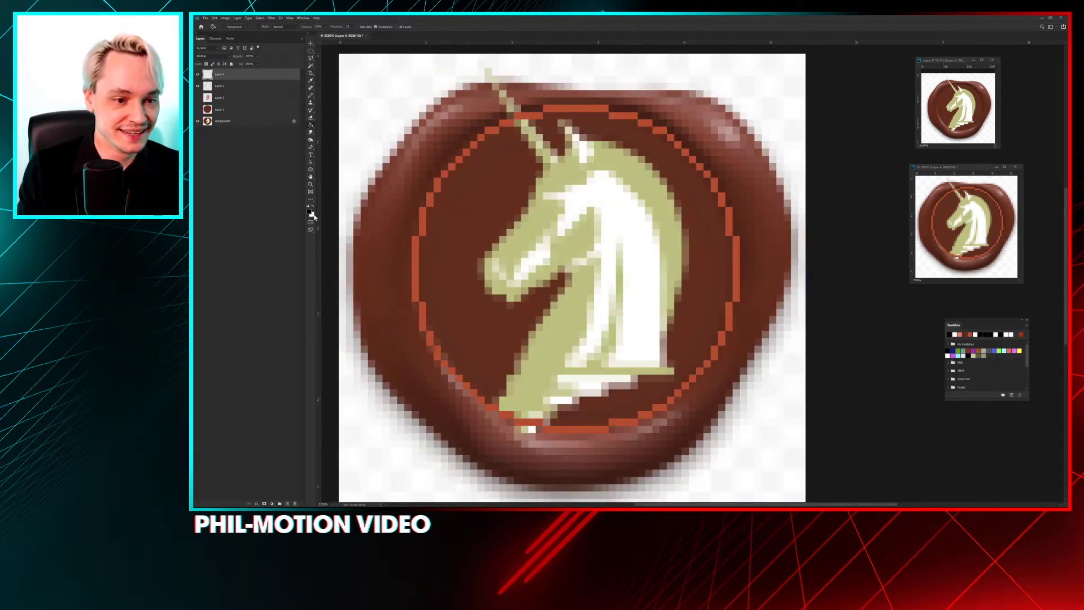
{"action": "key", "text": "i"}
{"action": "left_click", "coordinate": [419, 214]}
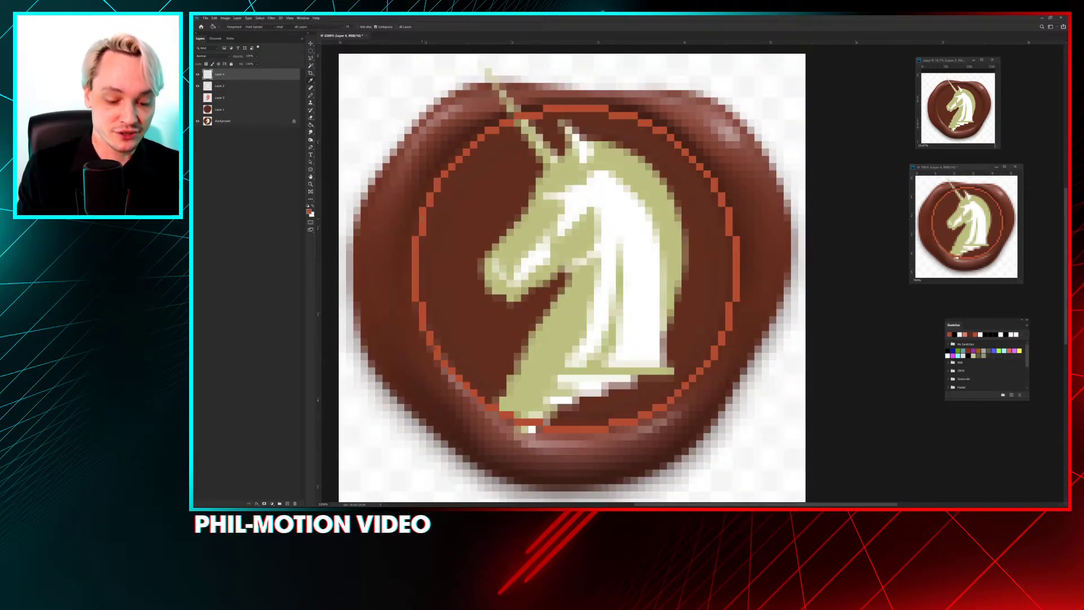
{"action": "key", "text": "b"}
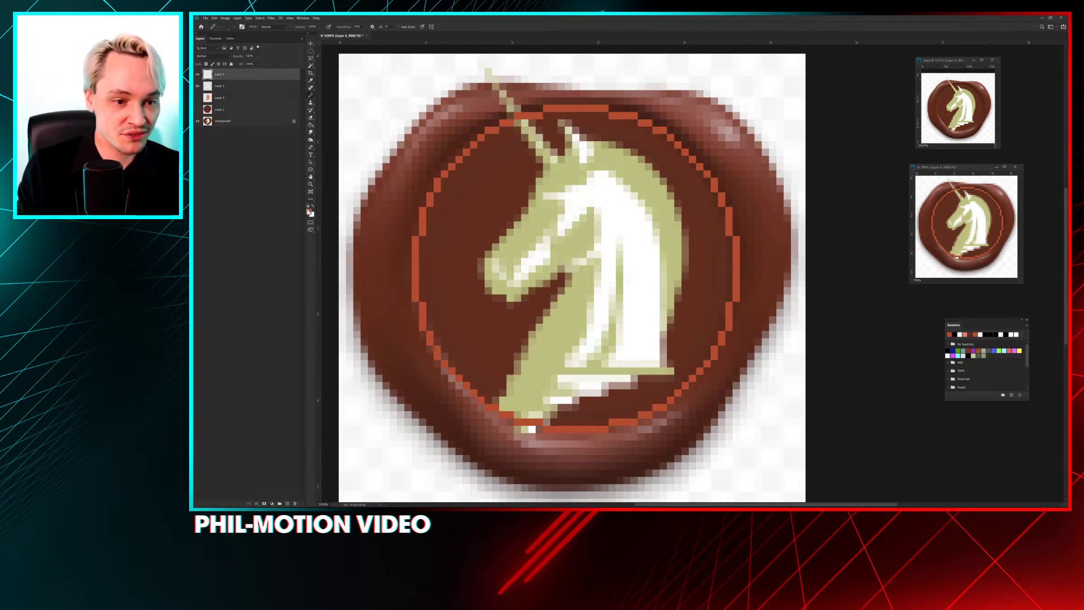
{"action": "left_click", "coordinate": [308, 211]}
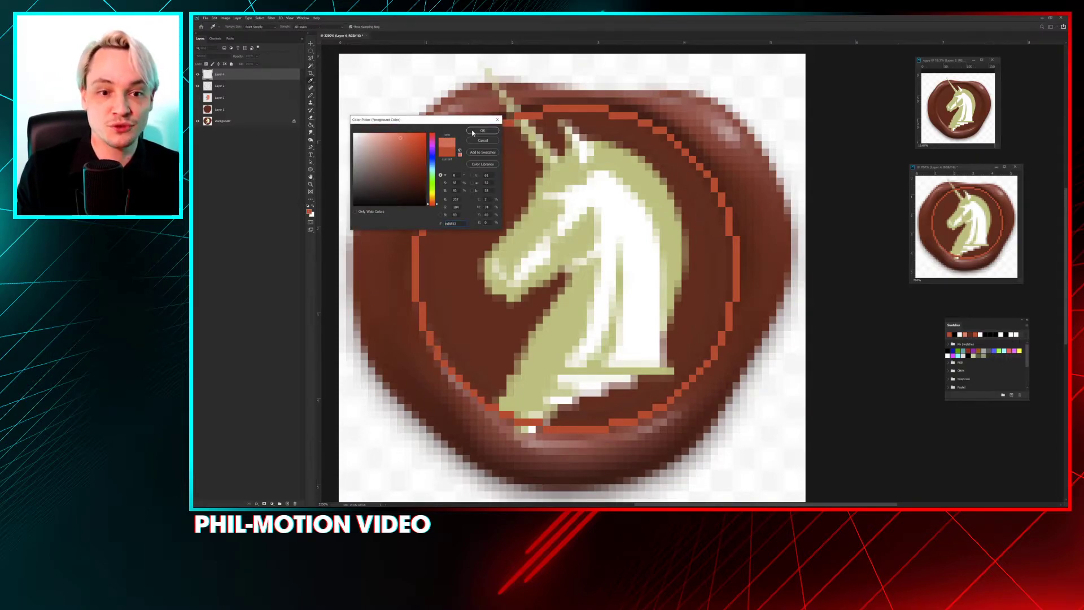
{"action": "left_click", "coordinate": [473, 132]}
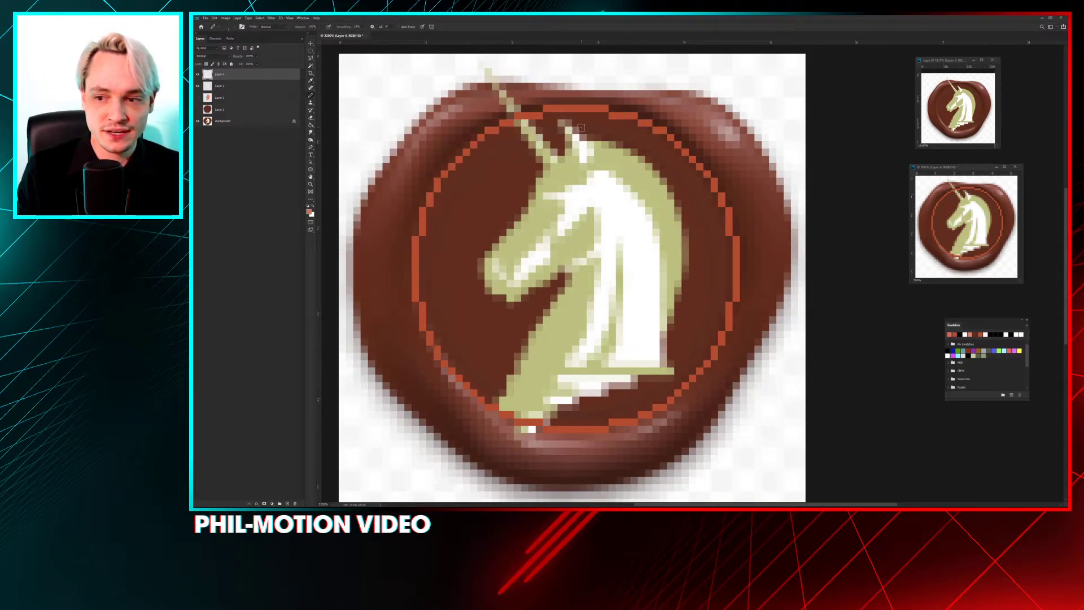
Step: Bring the high-resolution reference window over the artwork, enlarge it, and examine the highlight shapes on the unicorn's face and mane
{"action": "left_click_drag", "start_coordinate": [948, 60], "coordinate": [488, 114]}
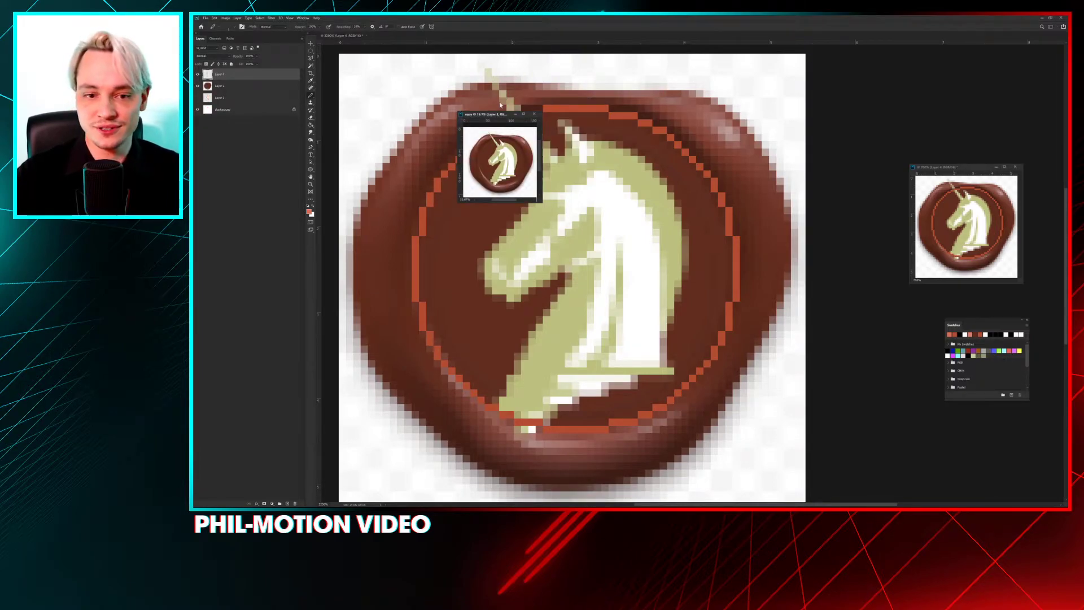
{"action": "key", "text": "ctrl+1"}
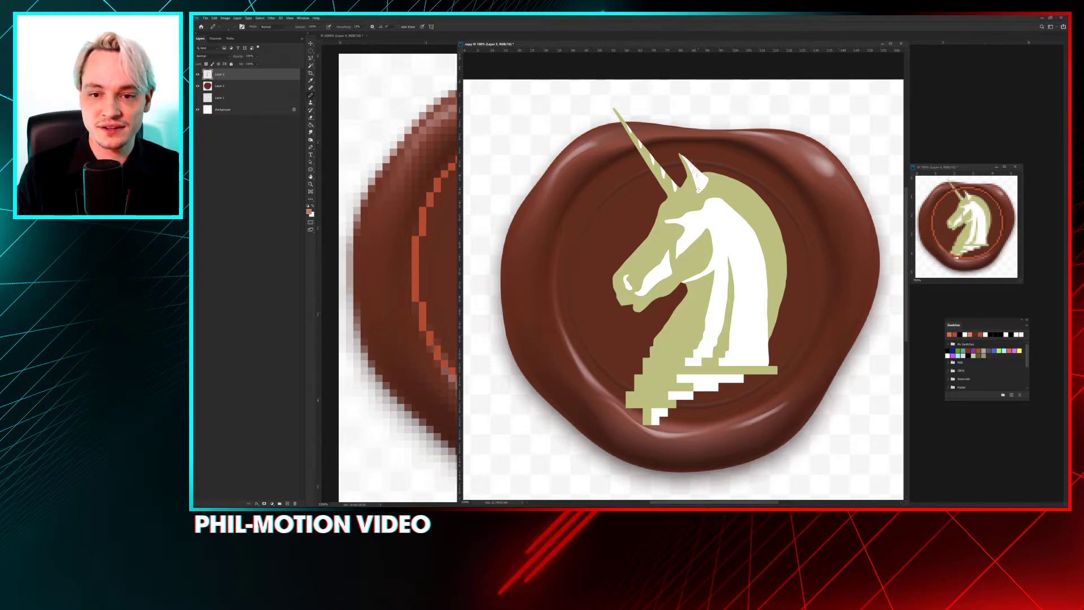
{"action": "scroll", "coordinate": [700, 186], "scroll_direction": "up", "scroll_amount": 3}
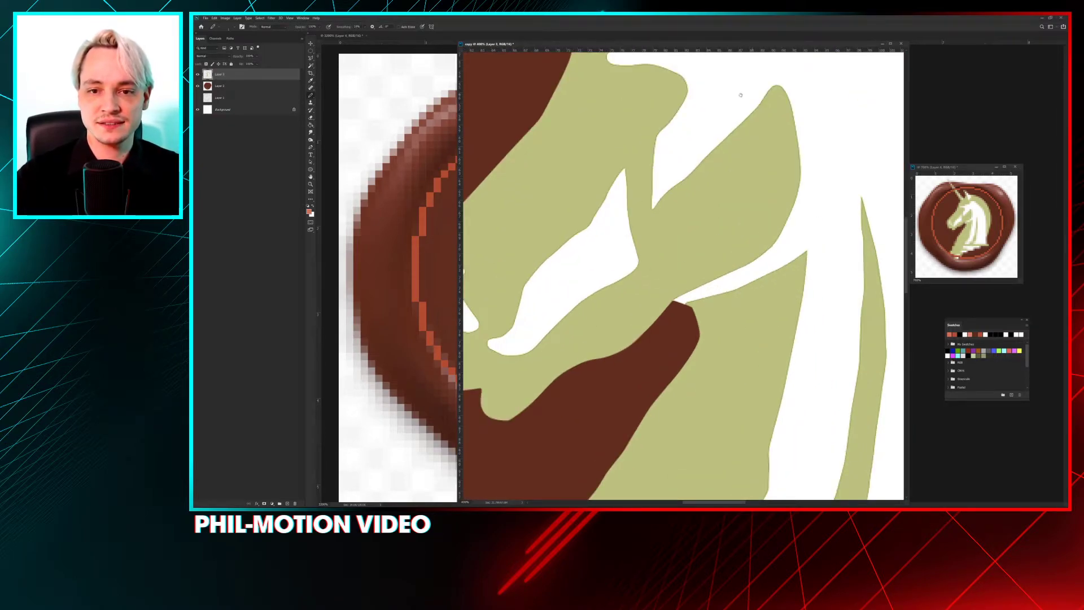
{"action": "scroll", "coordinate": [740, 94], "scroll_direction": "down", "scroll_amount": 2}
{"action": "scroll", "coordinate": [791, 104], "scroll_direction": "up", "scroll_amount": 2}
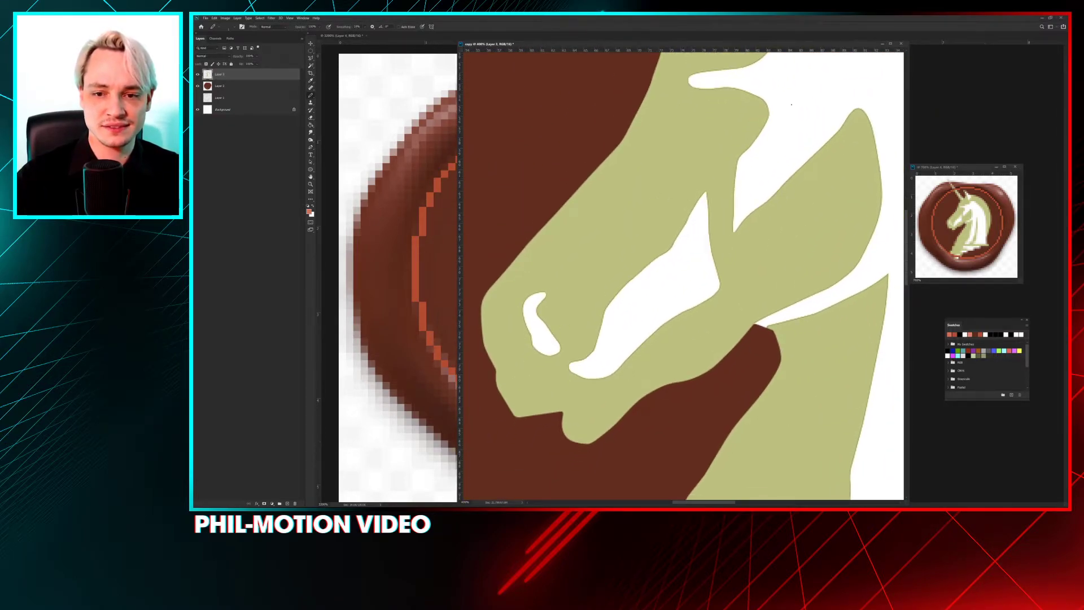
{"action": "left_click_drag", "start_coordinate": [791, 105], "coordinate": [704, 144]}
{"action": "left_click_drag", "start_coordinate": [624, 295], "coordinate": [542, 281]}
{"action": "key", "text": "ctrl+0"}
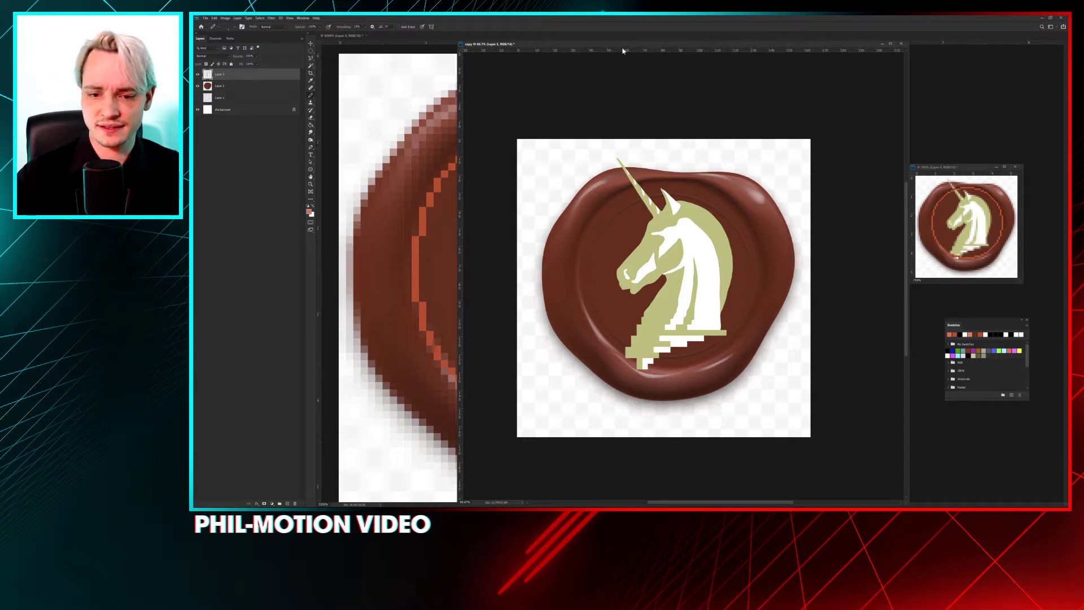
{"action": "key", "text": "ctrl+plus"}
{"action": "key", "text": "ctrl+plus"}
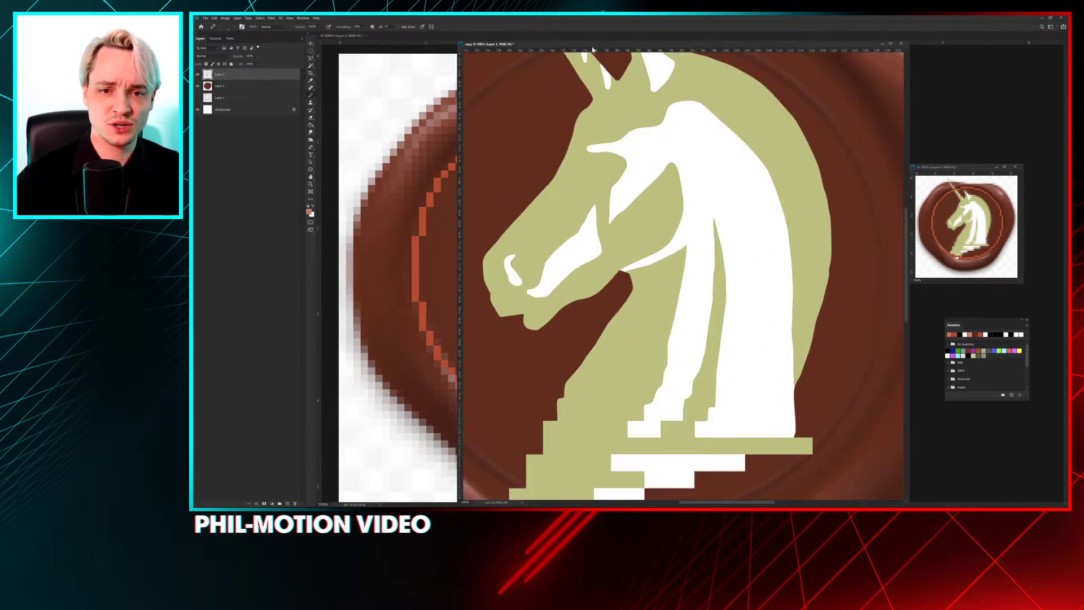
{"action": "scroll", "coordinate": [683, 276], "scroll_direction": "up", "scroll_amount": 3}
Step: Shrink the high-resolution reference window to 33.3%, place it beside the artwork, and return to the pixel document
{"action": "key", "text": "ctrl+minus"}
{"action": "key", "text": "ctrl+minus"}
{"action": "key", "text": "ctrl+minus"}
{"action": "key", "text": "ctrl+minus"}
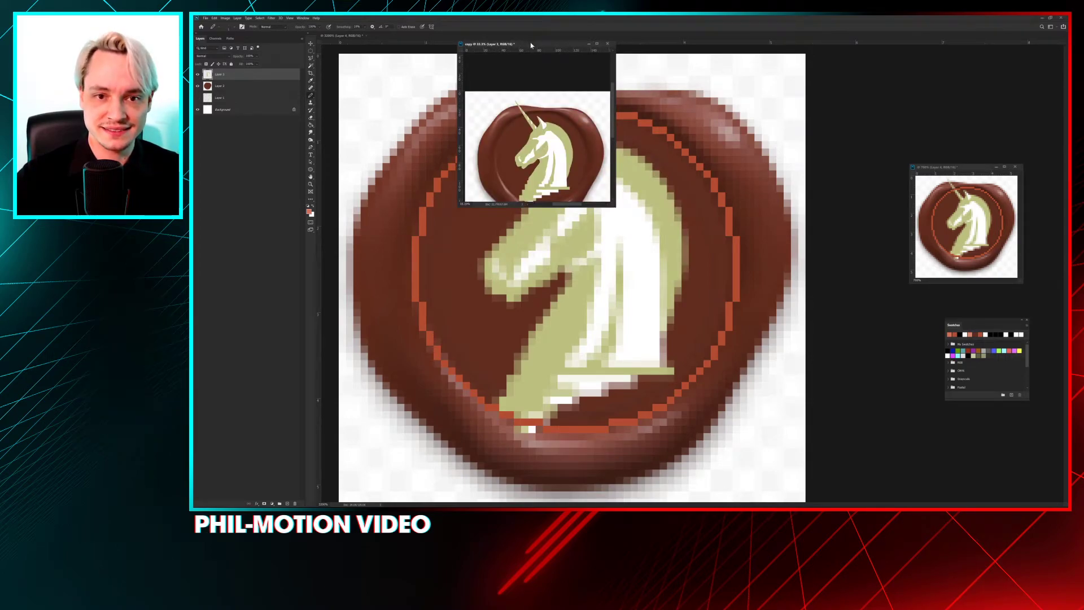
{"action": "left_click_drag", "start_coordinate": [531, 45], "coordinate": [895, 53]}
{"action": "left_click", "coordinate": [569, 55]}
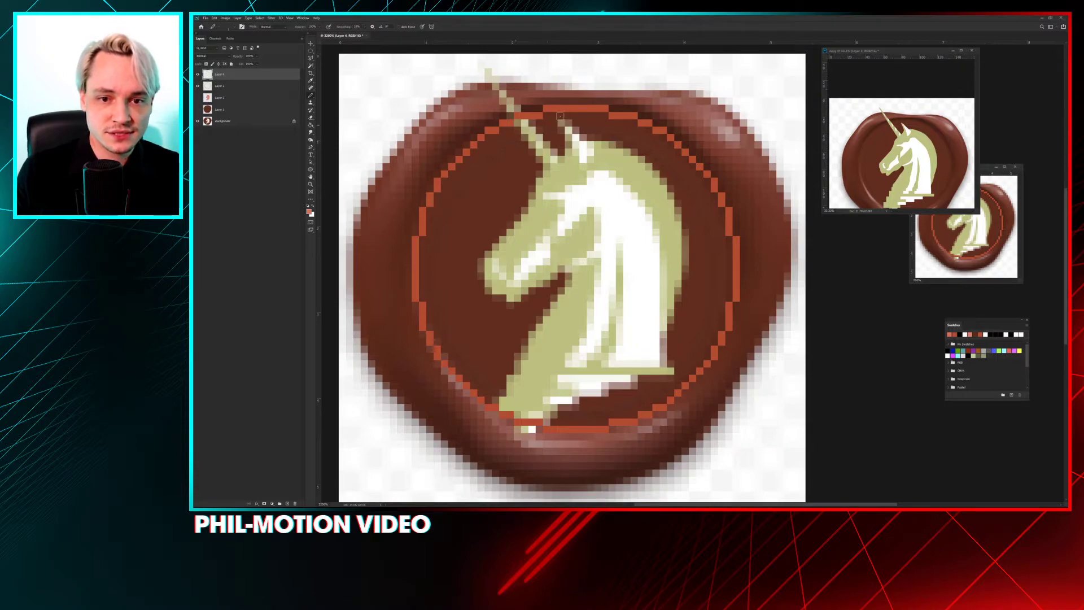
Step: Paint the unicorn's ear, eye, cheek, nostril and muzzle details in orange-red pixels on the new layer
{"action": "left_click", "coordinate": [563, 123]}
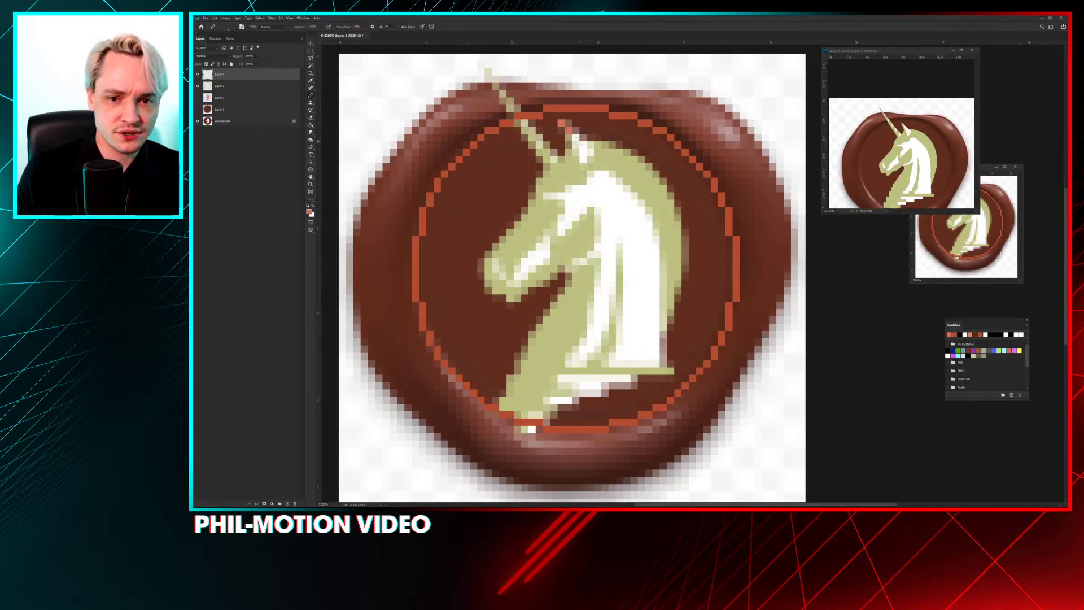
{"action": "left_click_drag", "start_coordinate": [576, 138], "coordinate": [584, 160]}
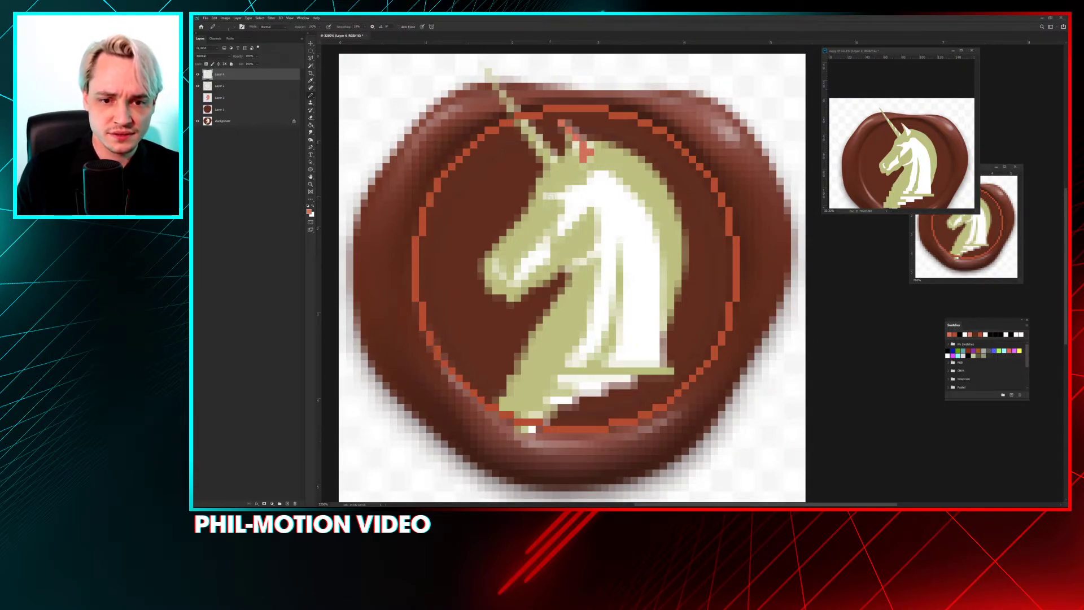
{"action": "mouse_move", "coordinate": [545, 196]}
{"action": "left_mouse_down"}
{"action": "mouse_move", "coordinate": [569, 214]}
{"action": "mouse_move", "coordinate": [562, 231]}
{"action": "mouse_move", "coordinate": [582, 210]}
{"action": "mouse_move", "coordinate": [605, 219]}
{"action": "mouse_move", "coordinate": [598, 253]}
{"action": "mouse_move", "coordinate": [575, 261]}
{"action": "mouse_move", "coordinate": [592, 255]}
{"action": "left_mouse_up"}
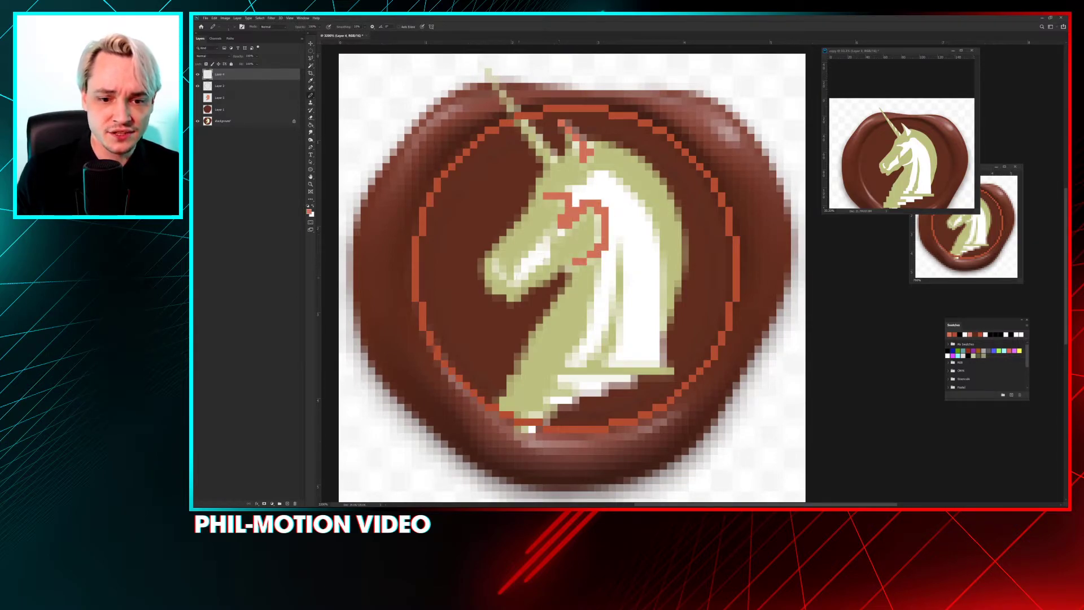
{"action": "mouse_move", "coordinate": [493, 261]}
{"action": "left_mouse_down"}
{"action": "mouse_move", "coordinate": [503, 277]}
{"action": "mouse_move", "coordinate": [542, 250]}
{"action": "mouse_move", "coordinate": [545, 259]}
{"action": "left_mouse_up"}
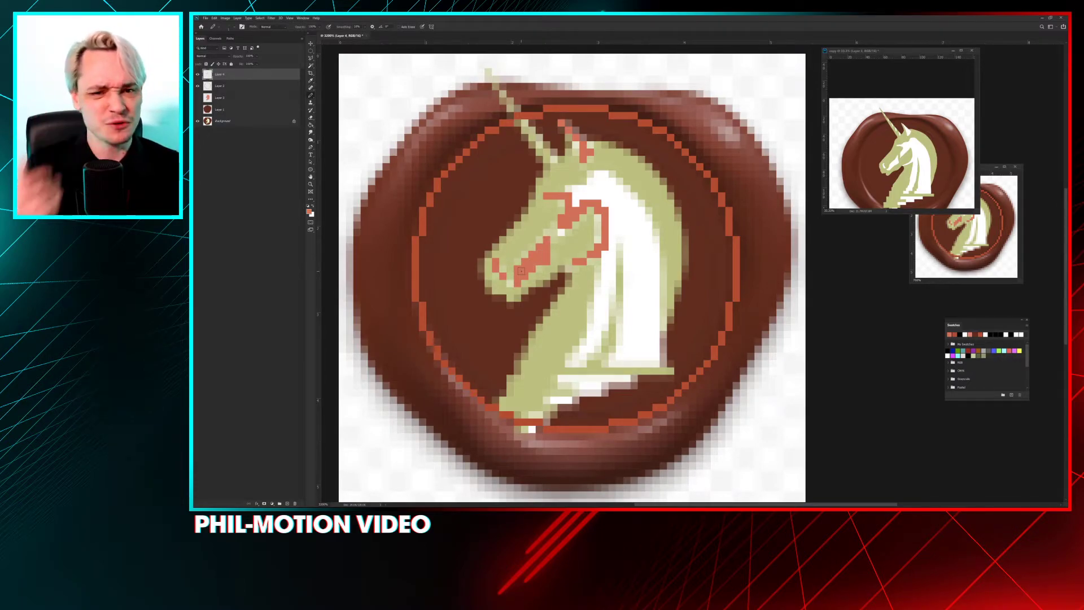
Step: Outline the mane with orange-red pixels and paint its inner strands and the stepped highlights at the neck's base
{"action": "mouse_move", "coordinate": [572, 195]}
{"action": "left_mouse_down"}
{"action": "mouse_move", "coordinate": [595, 175]}
{"action": "mouse_move", "coordinate": [612, 176]}
{"action": "mouse_move", "coordinate": [653, 240]}
{"action": "left_mouse_up"}
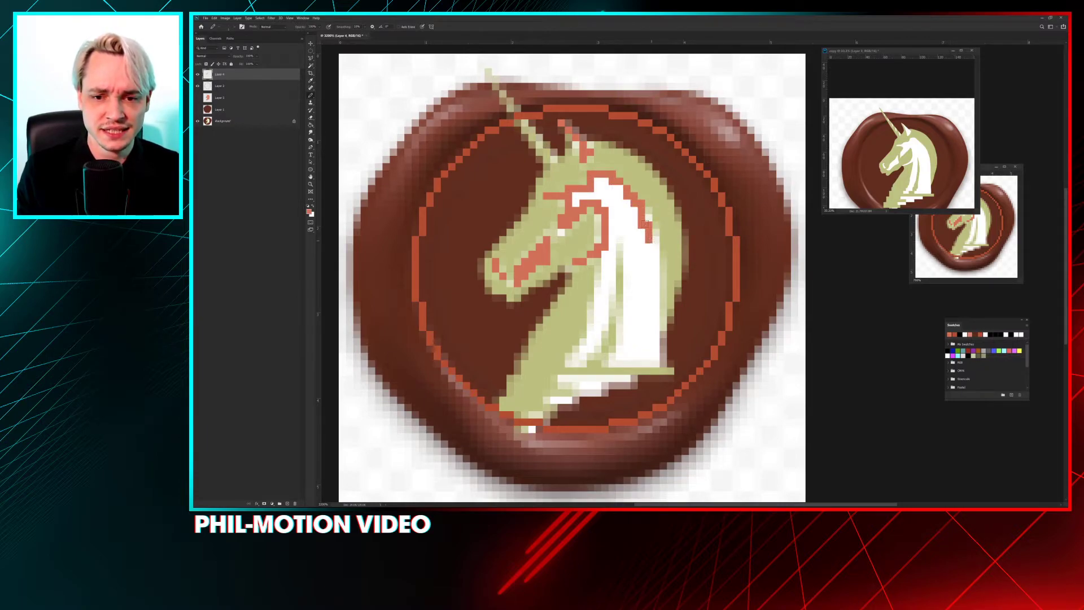
{"action": "left_click", "coordinate": [655, 362], "text": "shift"}
{"action": "left_click", "coordinate": [619, 361], "text": "shift"}
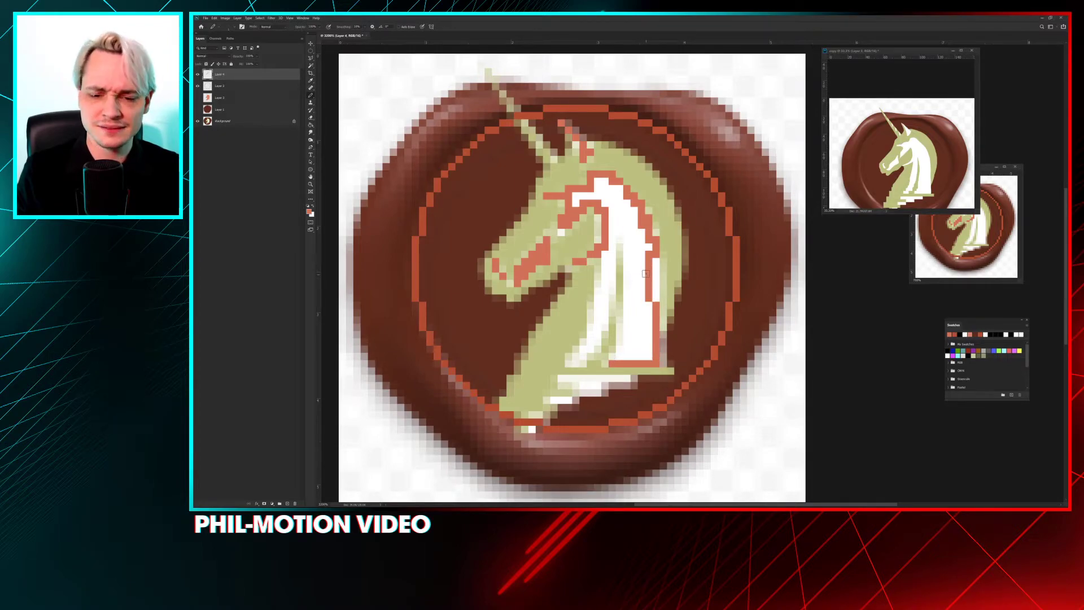
{"action": "left_click_drag", "start_coordinate": [655, 260], "coordinate": [652, 305]}
{"action": "mouse_move", "coordinate": [568, 363]}
{"action": "left_mouse_down"}
{"action": "mouse_move", "coordinate": [584, 353]}
{"action": "mouse_move", "coordinate": [602, 310]}
{"action": "left_mouse_up"}
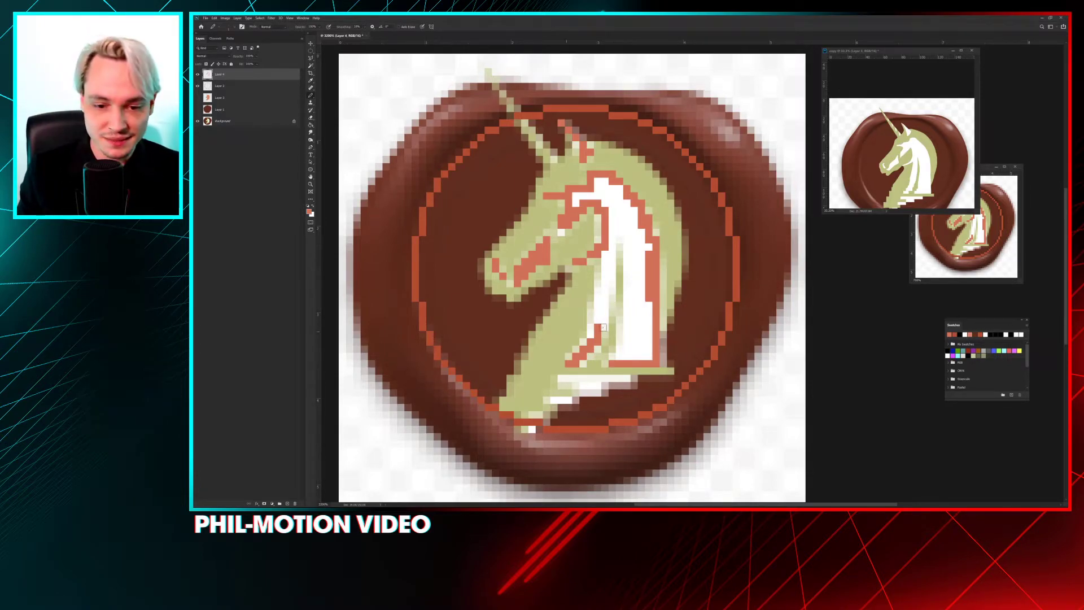
{"action": "mouse_move", "coordinate": [591, 336]}
{"action": "left_mouse_down"}
{"action": "mouse_move", "coordinate": [603, 260]}
{"action": "mouse_move", "coordinate": [605, 316]}
{"action": "mouse_move", "coordinate": [602, 328]}
{"action": "mouse_move", "coordinate": [612, 233]}
{"action": "mouse_move", "coordinate": [621, 339]}
{"action": "mouse_move", "coordinate": [591, 378]}
{"action": "mouse_move", "coordinate": [567, 385]}
{"action": "mouse_move", "coordinate": [630, 380]}
{"action": "left_mouse_up"}
{"action": "mouse_move", "coordinate": [554, 400]}
{"action": "left_mouse_down"}
{"action": "mouse_move", "coordinate": [569, 404]}
{"action": "mouse_move", "coordinate": [547, 416]}
{"action": "left_mouse_up"}
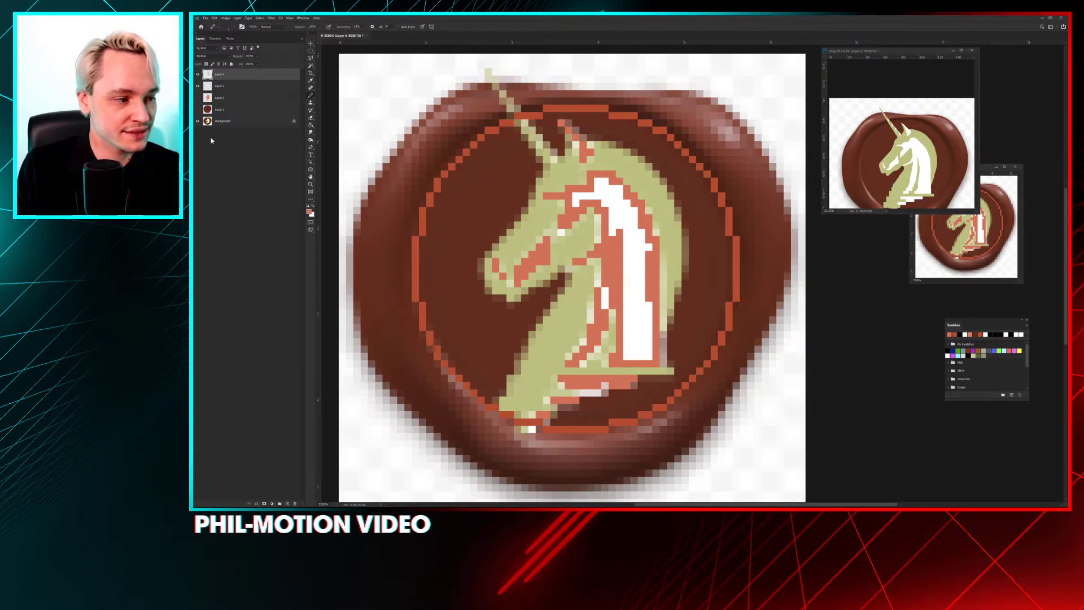
Step: Hide the background reference and show the unicorn silhouette and wax base layers beneath the details
{"action": "left_click_drag", "start_coordinate": [198, 109], "coordinate": [197, 121]}
{"action": "left_click", "coordinate": [198, 98]}
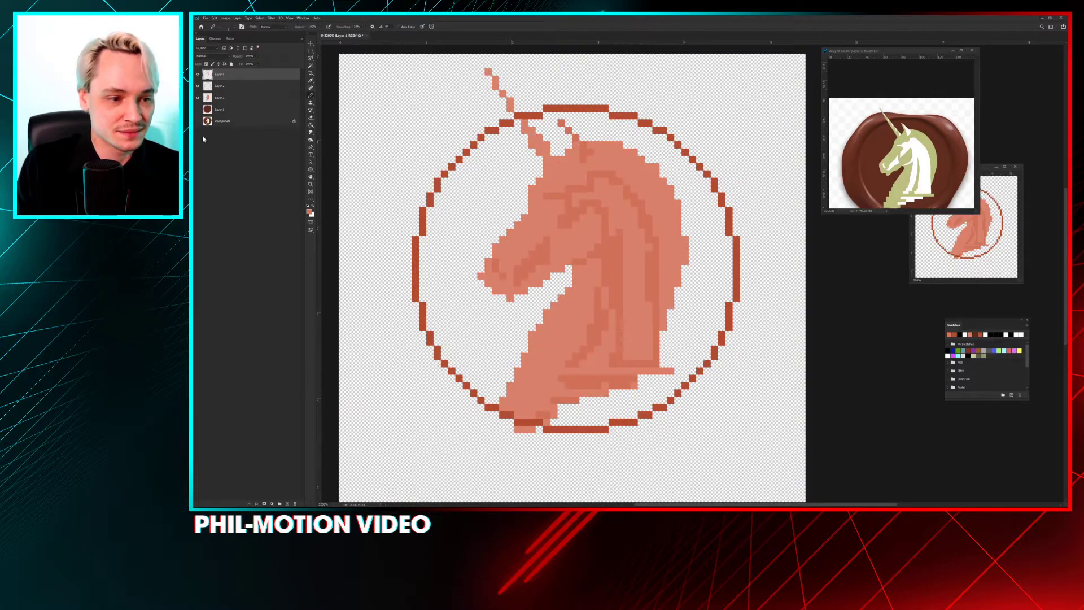
{"action": "left_click", "coordinate": [198, 109]}
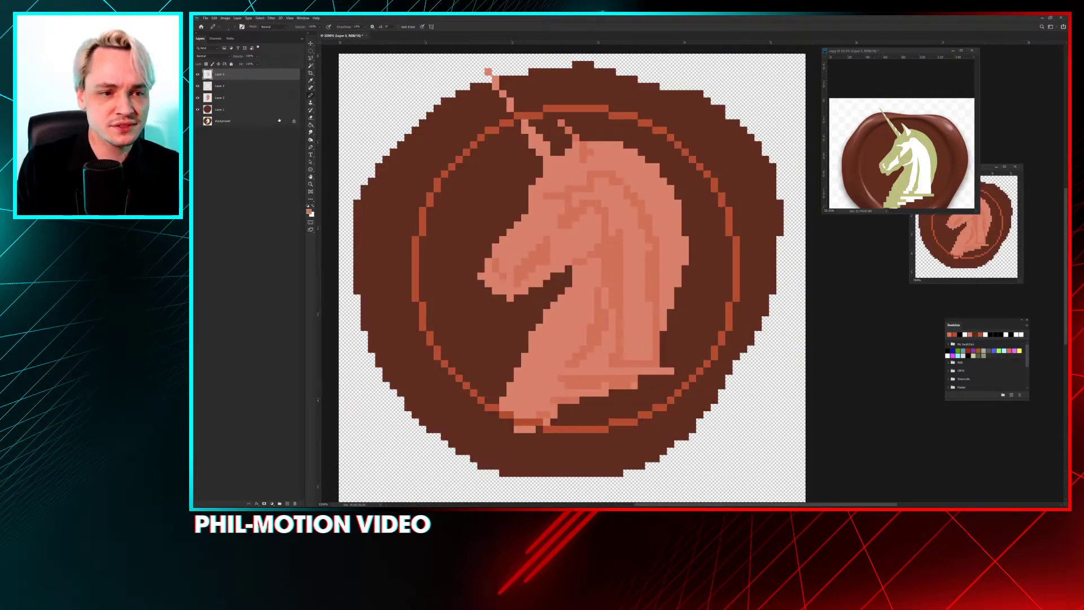
Step: Brighten the orange-red detail layer to pale cream with a Curves adjustment and place the small preview window directly below the reference window
{"action": "key", "text": "ctrl+m"}
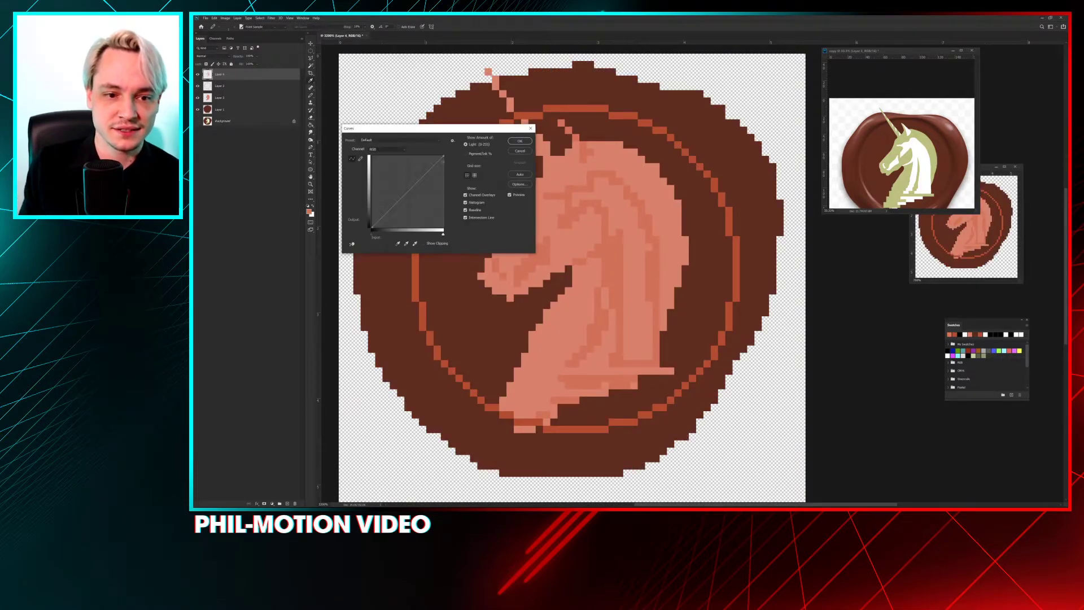
{"action": "left_click_drag", "start_coordinate": [395, 204], "coordinate": [396, 165]}
{"action": "key", "text": "Return"}
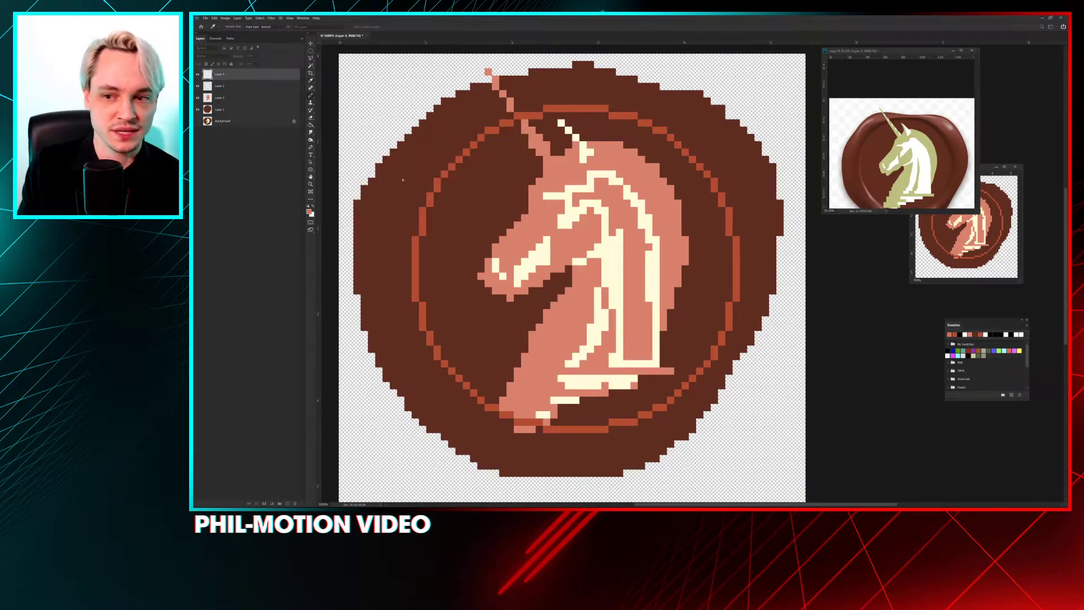
{"action": "key", "text": "b"}
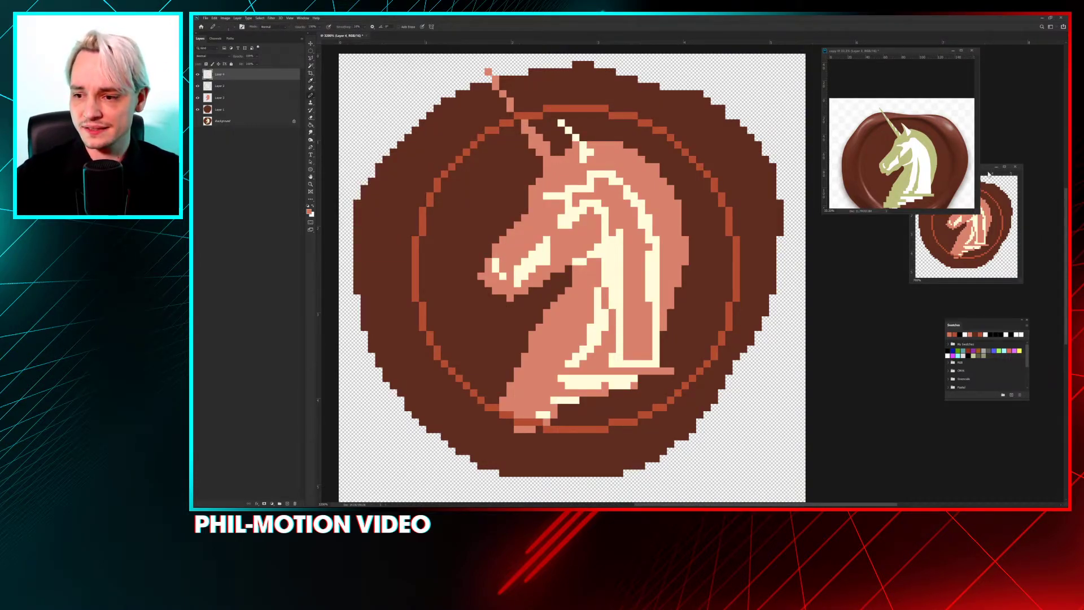
{"action": "left_click_drag", "start_coordinate": [990, 174], "coordinate": [884, 240]}
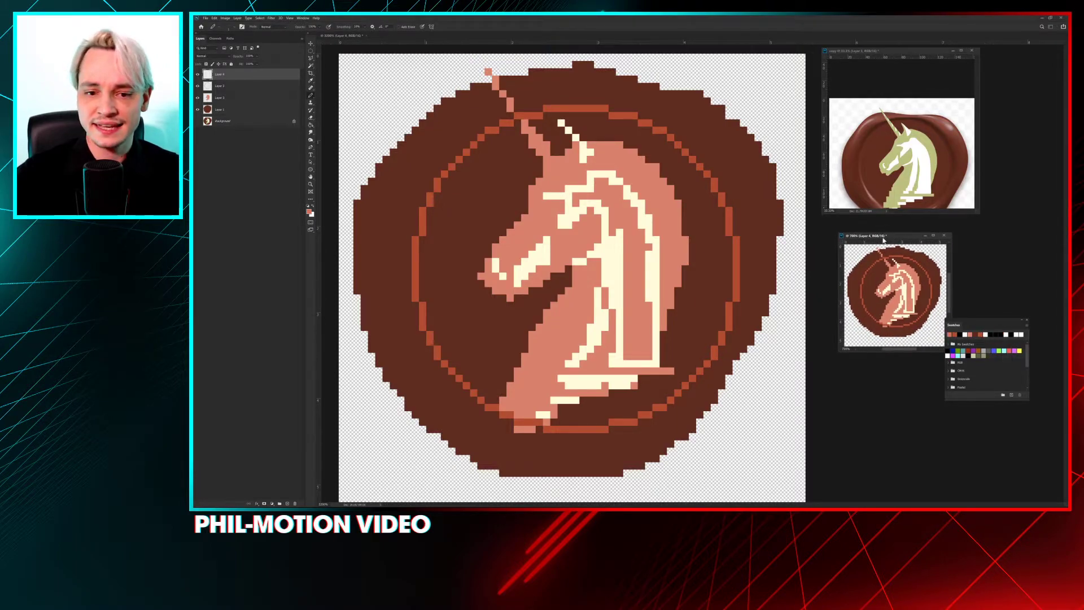
Step: Fill the mane's interior with the cream sampled from its outline using the Paint Bucket, and paint the band at the neck's base solid cream
{"action": "left_click", "coordinate": [614, 203]}
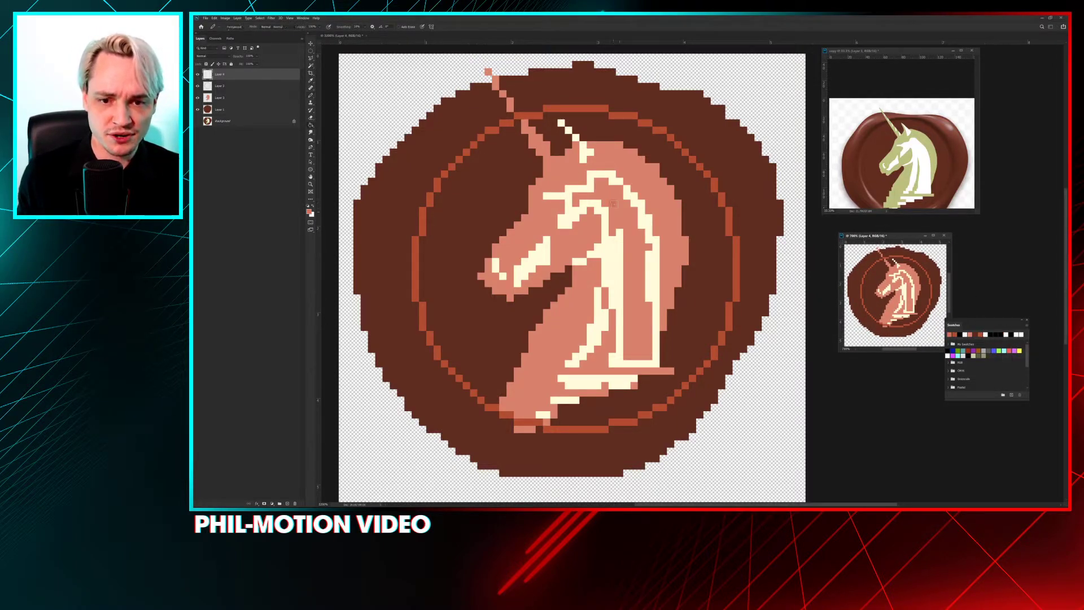
{"action": "left_click", "coordinate": [604, 220], "text": "alt"}
{"action": "key", "text": "g"}
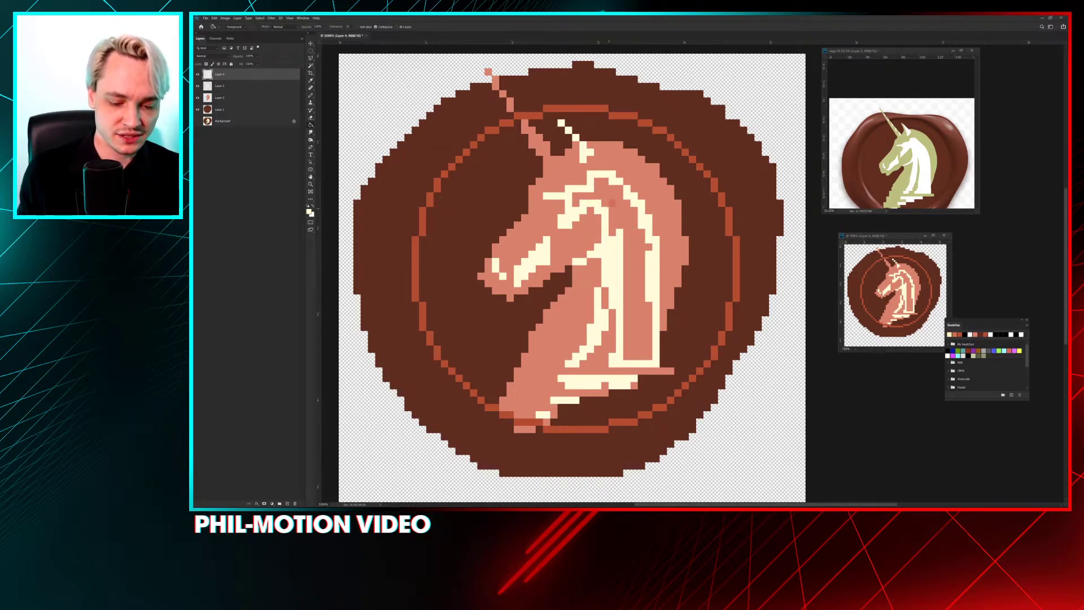
{"action": "left_click", "coordinate": [612, 203]}
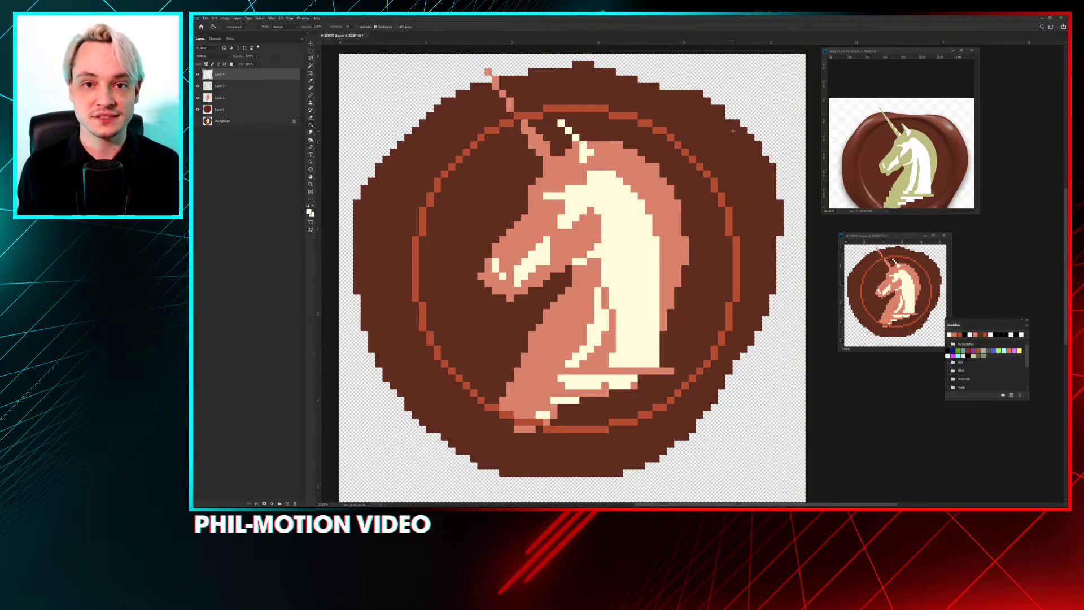
{"action": "key", "text": "b"}
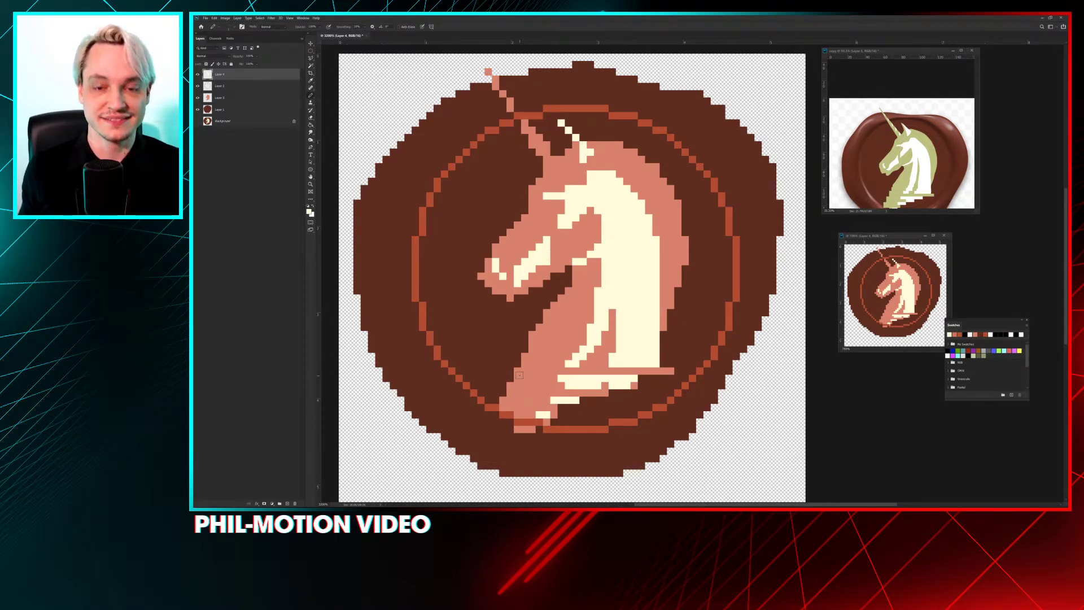
{"action": "left_click_drag", "start_coordinate": [559, 387], "coordinate": [631, 385]}
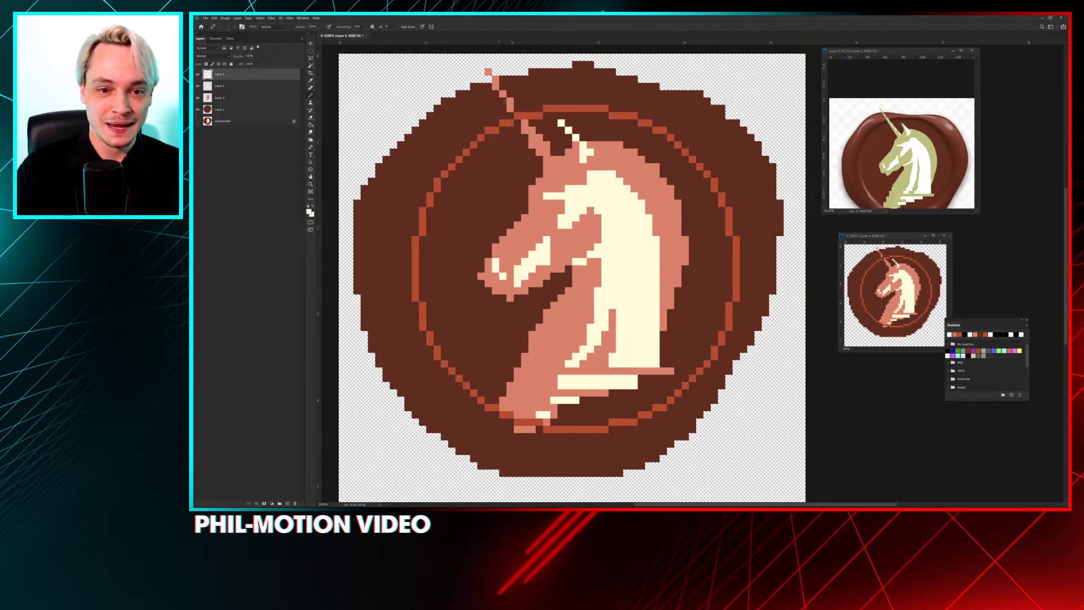
Step: Move the unicorn silhouette layer above the ring layer and sample the silhouette's salmon color for painting
{"action": "left_click", "coordinate": [227, 85]}
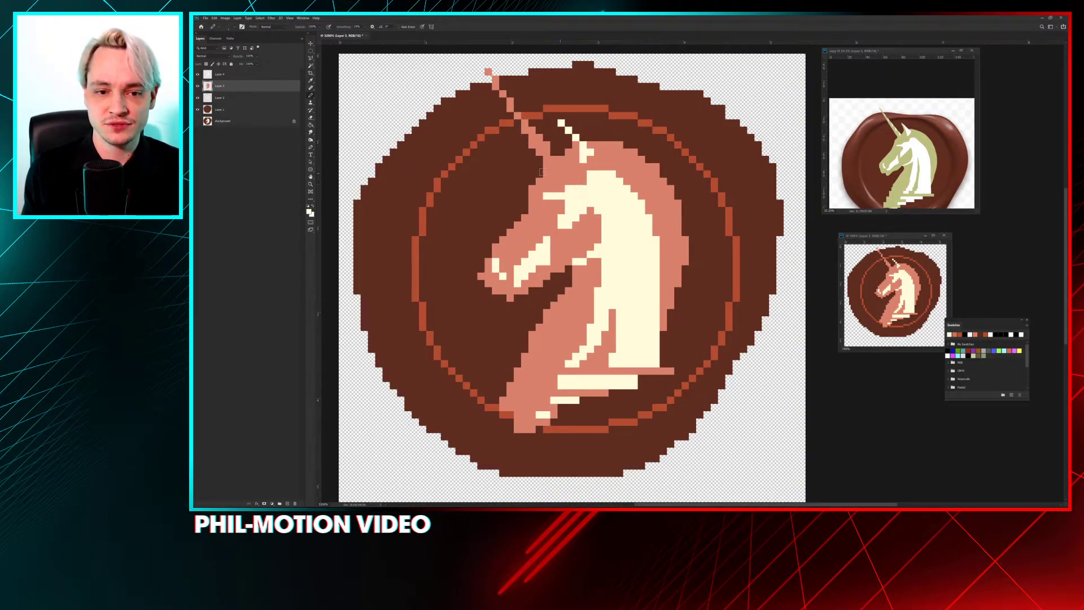
{"action": "left_click", "coordinate": [565, 170], "text": "alt"}
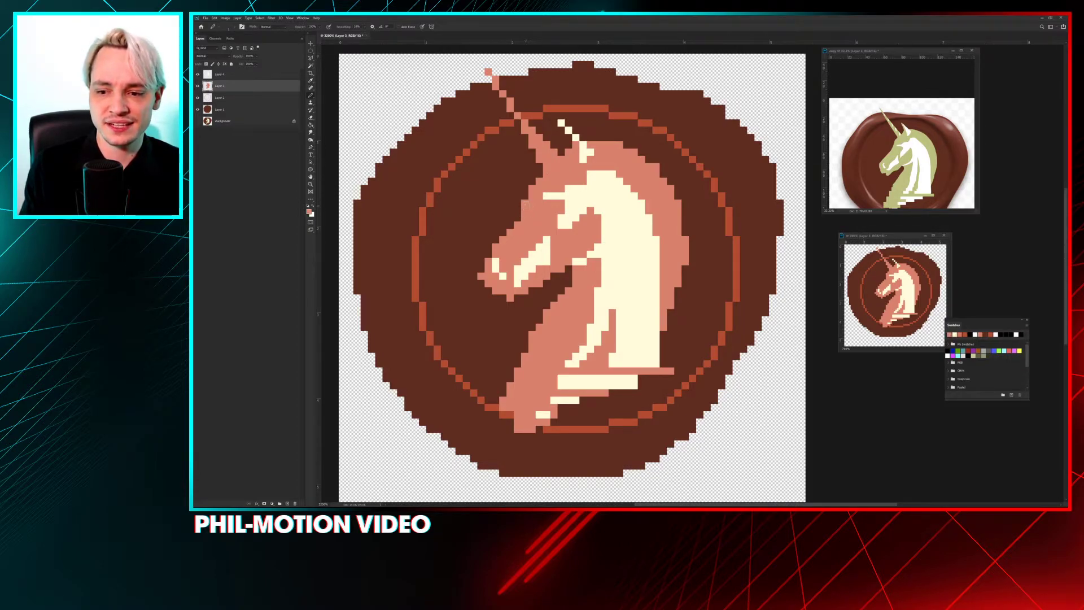
Step: Undo the stray black pixel beside the unicorn's head and change the Eraser tool's erasing mode
{"action": "left_click", "coordinate": [524, 204], "text": "alt"}
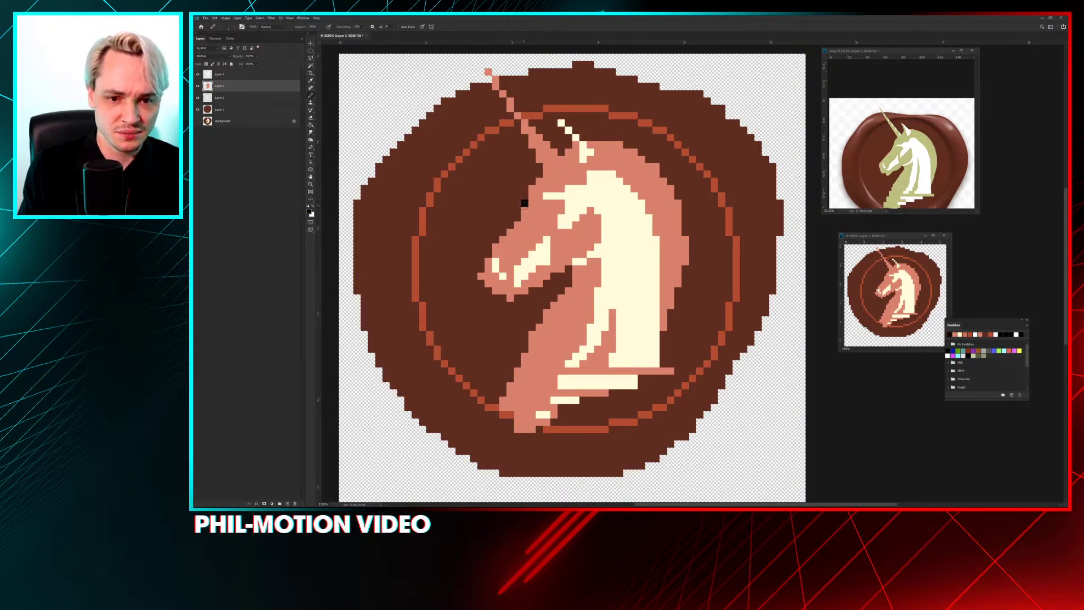
{"action": "key", "text": "shift+b"}
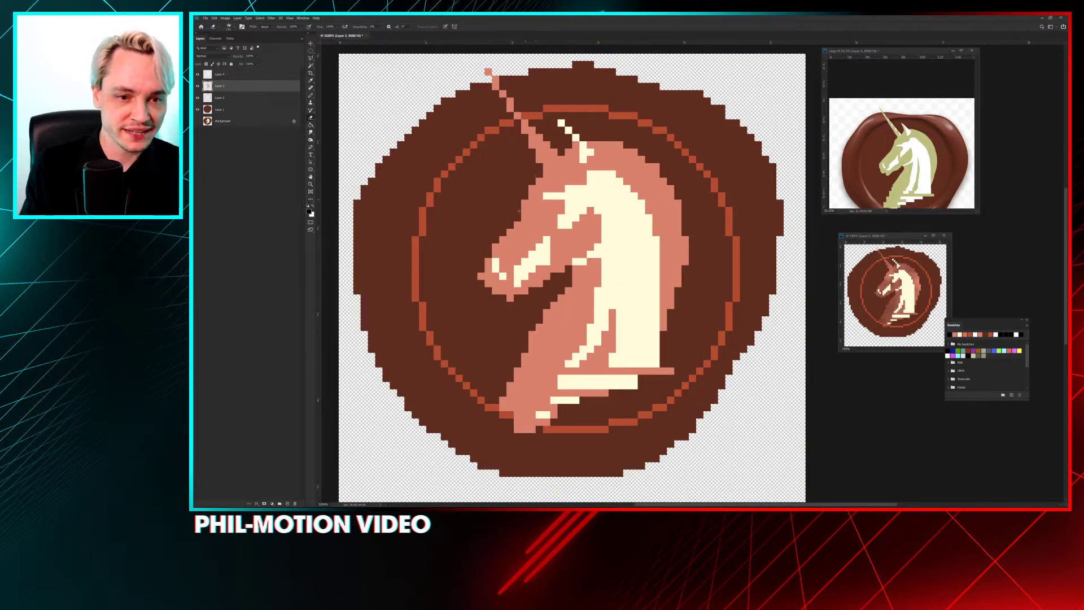
{"action": "key", "text": "ctrl+shift+z"}
{"action": "key", "text": "ctrl+z"}
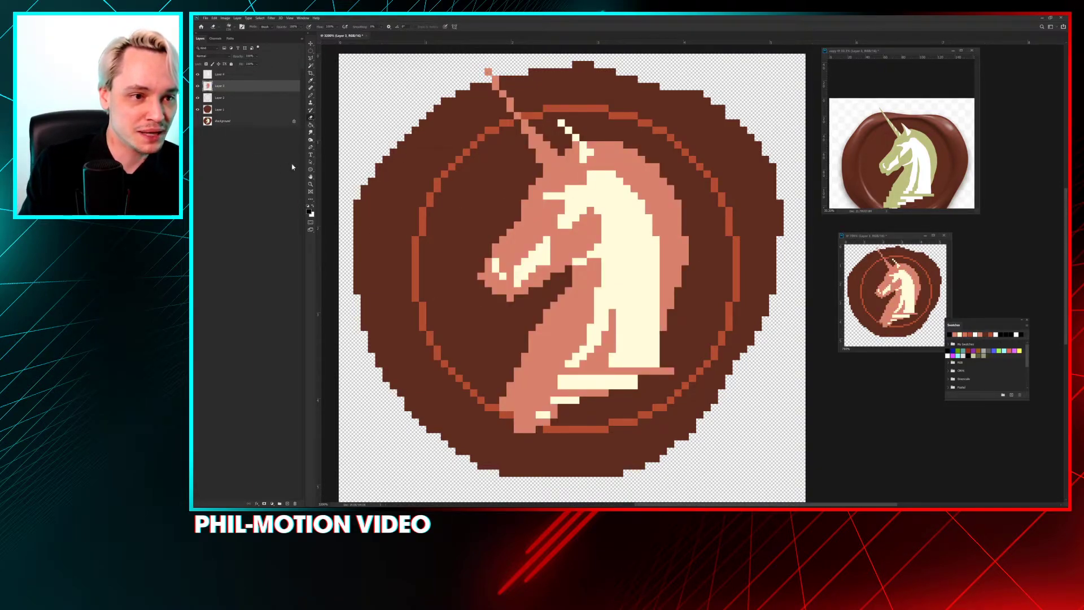
{"action": "left_click", "coordinate": [264, 26]}
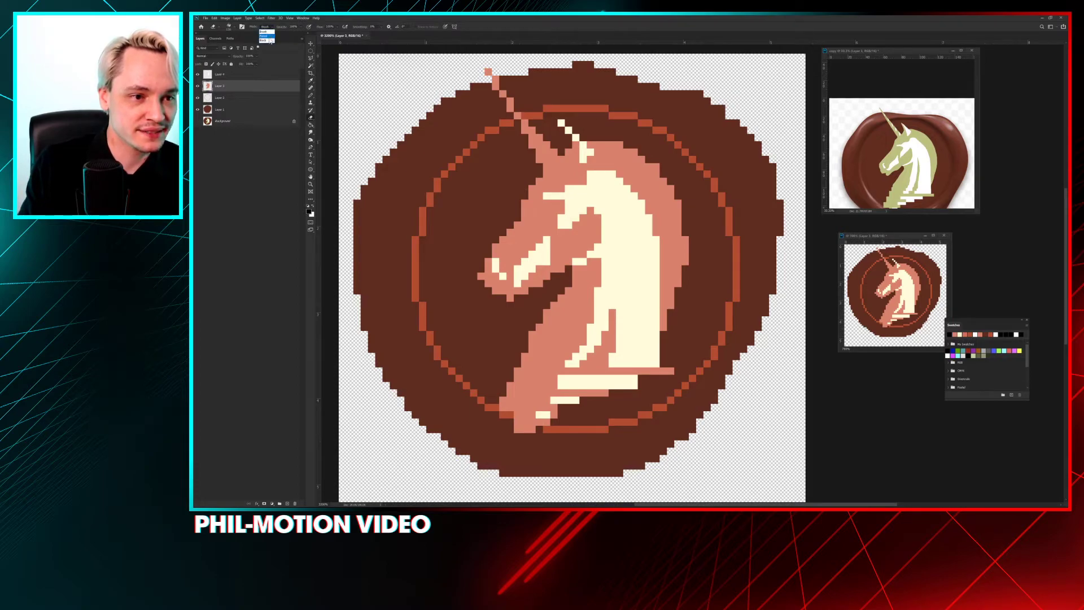
{"action": "left_click", "coordinate": [268, 42]}
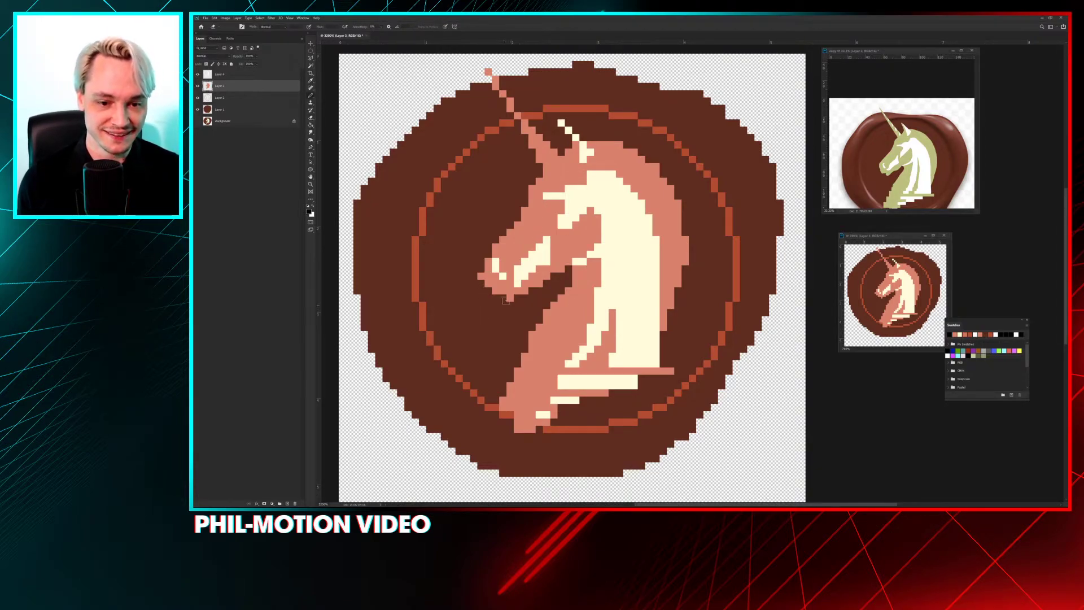
Step: Pencil a black test pixel on the front edge of the unicorn's neck and repaint it with the sampled salmon colour
{"action": "key", "text": "b"}
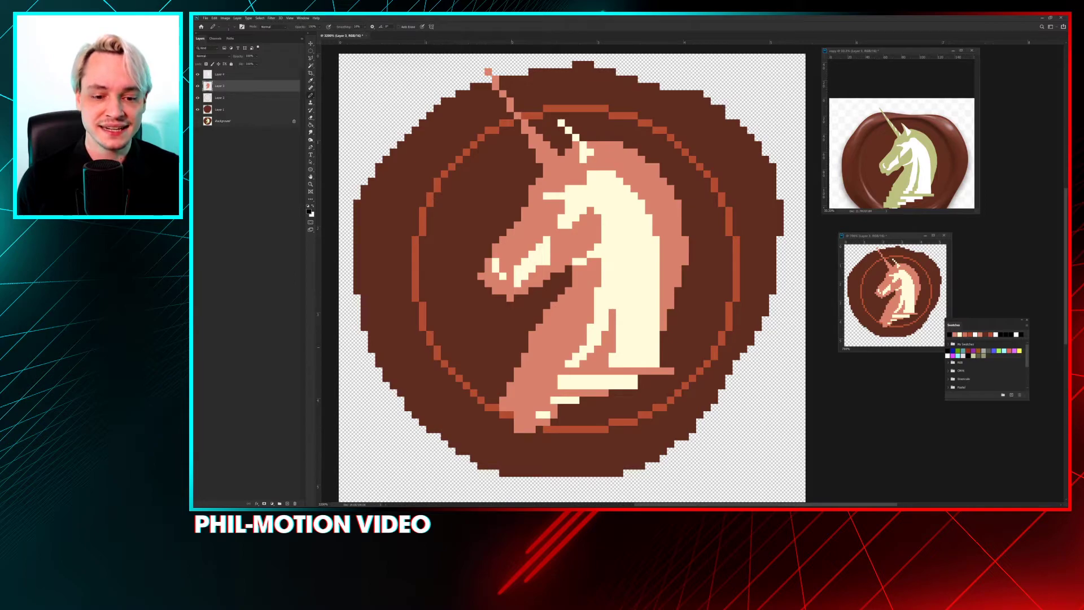
{"action": "left_click", "coordinate": [525, 349]}
{"action": "left_click", "coordinate": [533, 365], "text": "alt"}
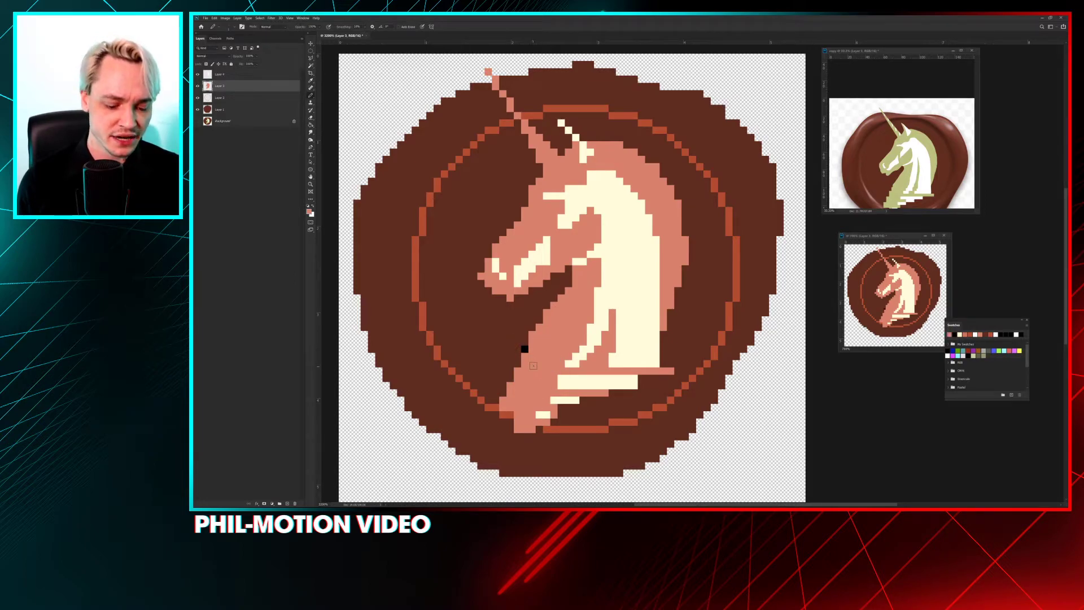
{"action": "left_click", "coordinate": [525, 349]}
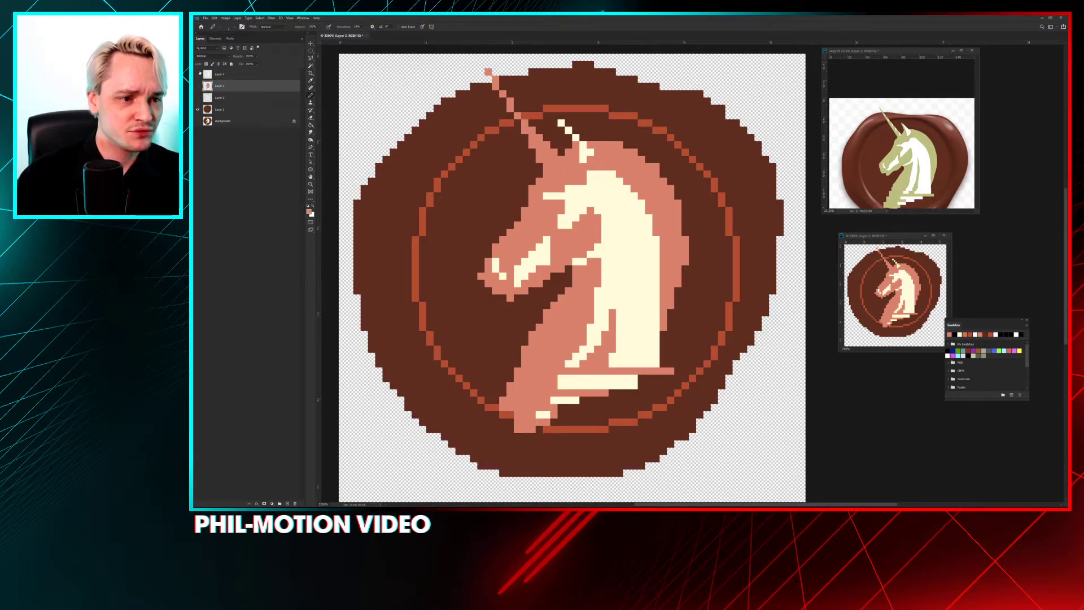
Step: Hide every layer except Layer 1 and add a new empty layer directly above it
{"action": "left_click", "coordinate": [198, 109], "text": "alt"}
{"action": "left_click", "coordinate": [198, 97]}
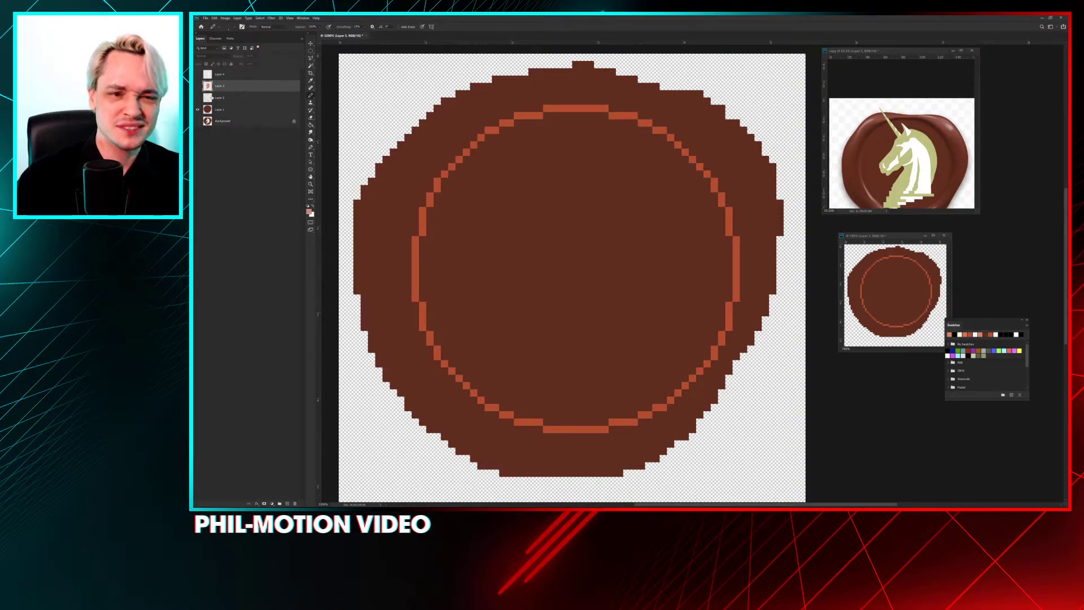
{"action": "left_click", "coordinate": [198, 98]}
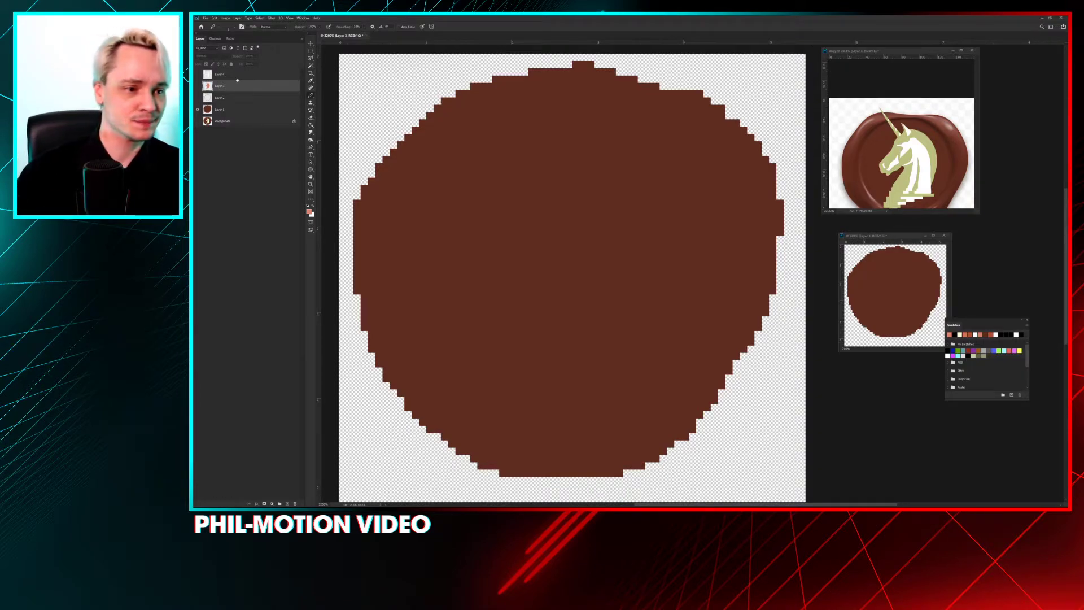
{"action": "left_click", "coordinate": [247, 113]}
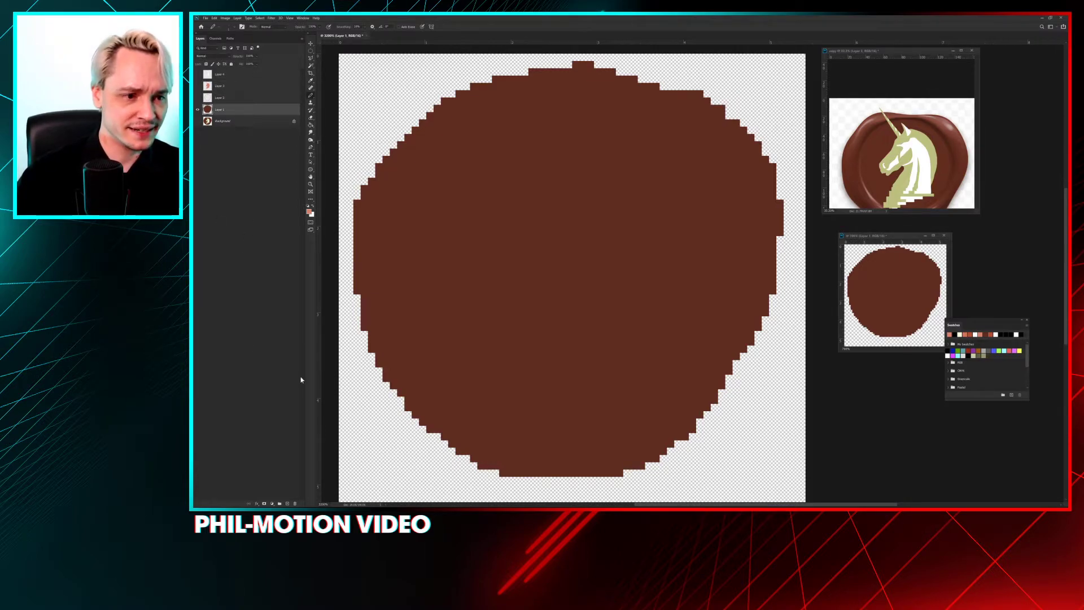
{"action": "left_click", "coordinate": [288, 503]}
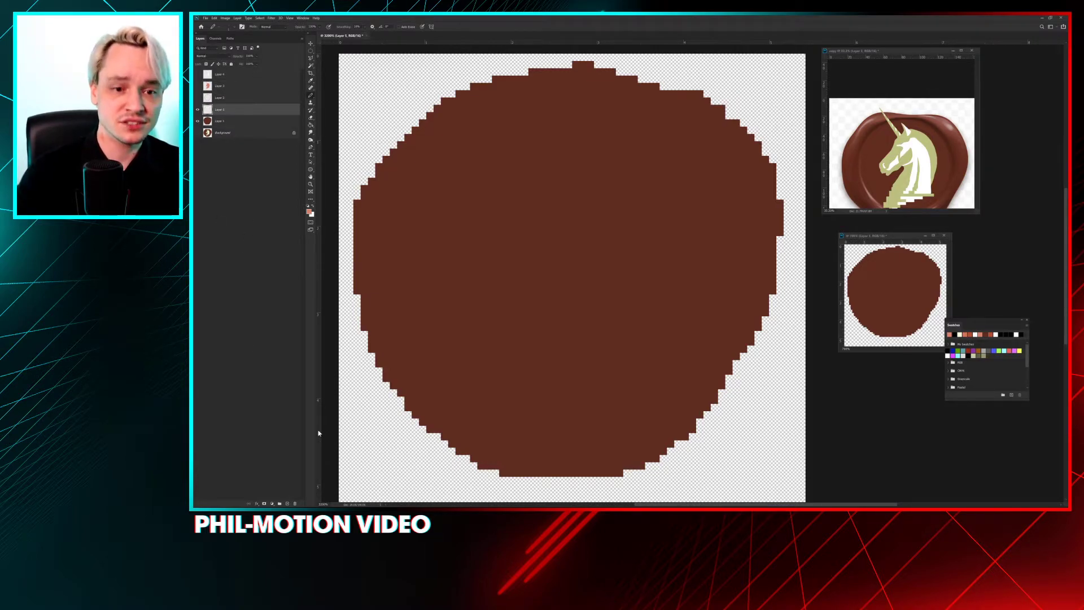
Step: Paint two adjoining palette squares in the canvas's upper-left corner, one in the seal's sampled brown and one in a lighter reddish brown
{"action": "left_click", "coordinate": [463, 148], "text": "alt"}
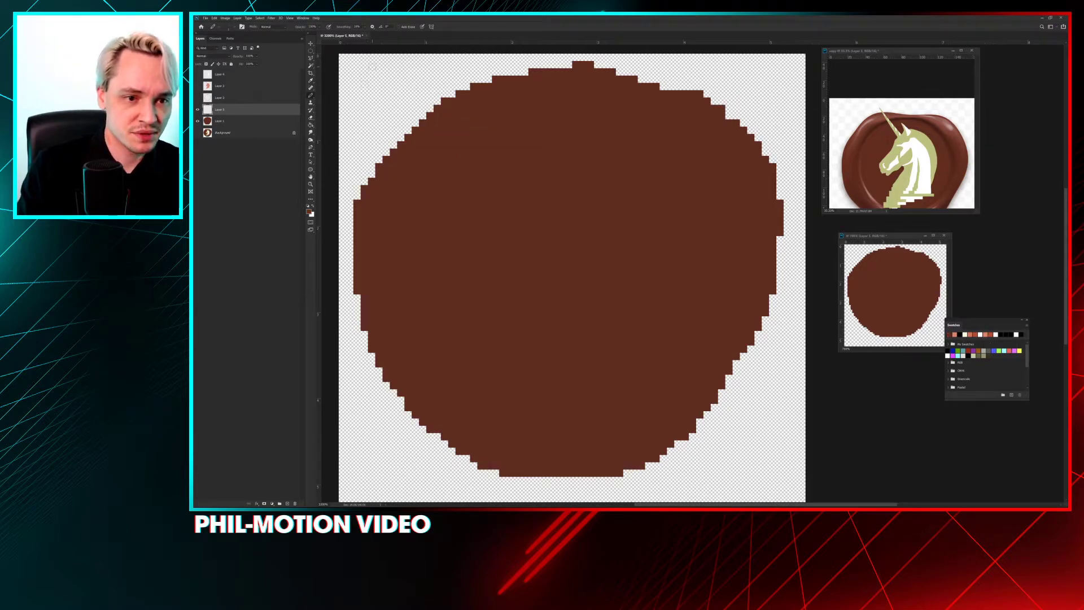
{"action": "left_click", "coordinate": [364, 71]}
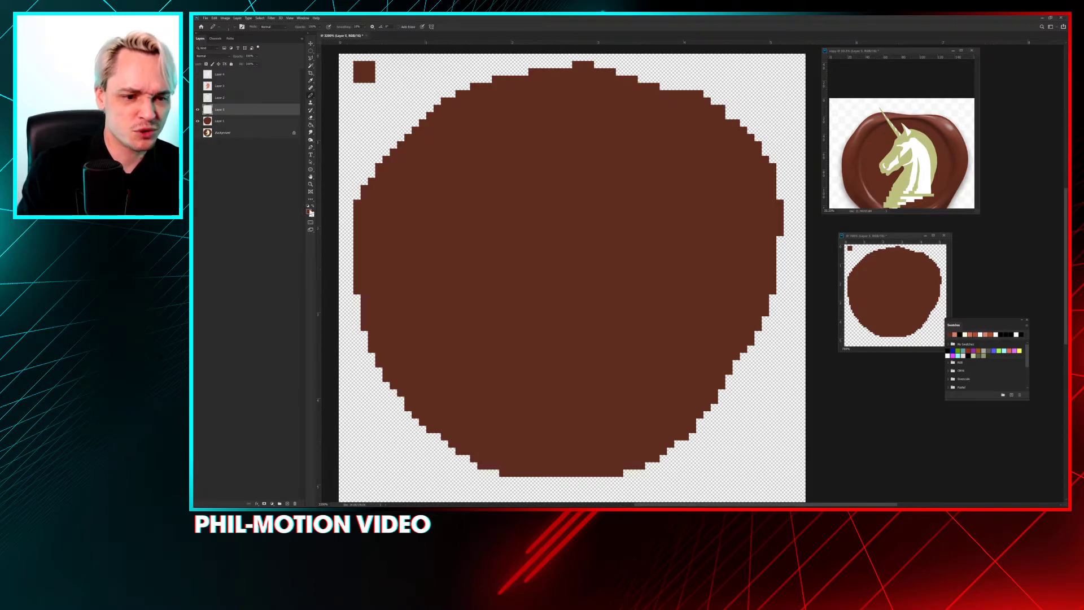
{"action": "left_click", "coordinate": [309, 212]}
{"action": "left_click", "coordinate": [410, 155]}
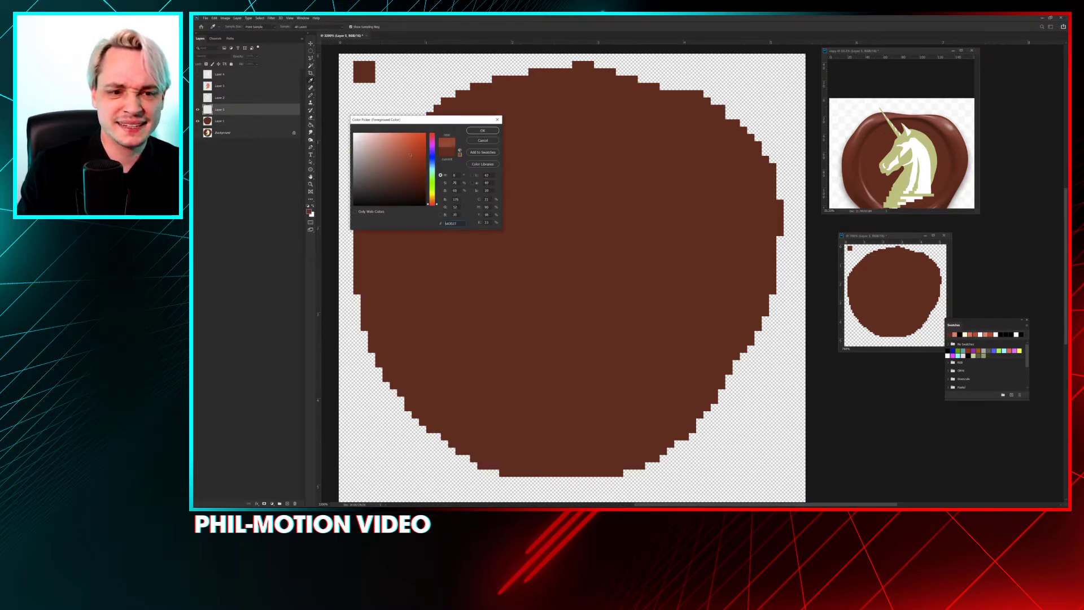
{"action": "left_click", "coordinate": [480, 131]}
{"action": "mouse_move", "coordinate": [377, 79]}
{"action": "left_mouse_down"}
{"action": "mouse_move", "coordinate": [395, 64]}
{"action": "mouse_move", "coordinate": [395, 82]}
{"action": "left_mouse_up"}
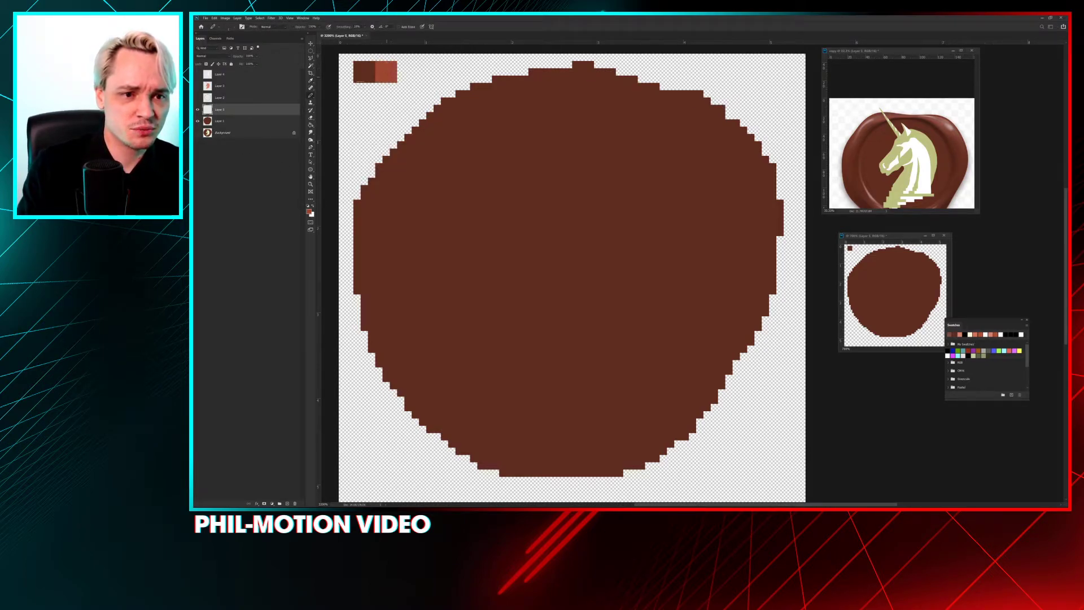
Step: Paint a very dark brown (#34110c) square below the seal-brown swatch, leaving a gap between them, and erase the excess pixels
{"action": "left_click", "coordinate": [309, 212]}
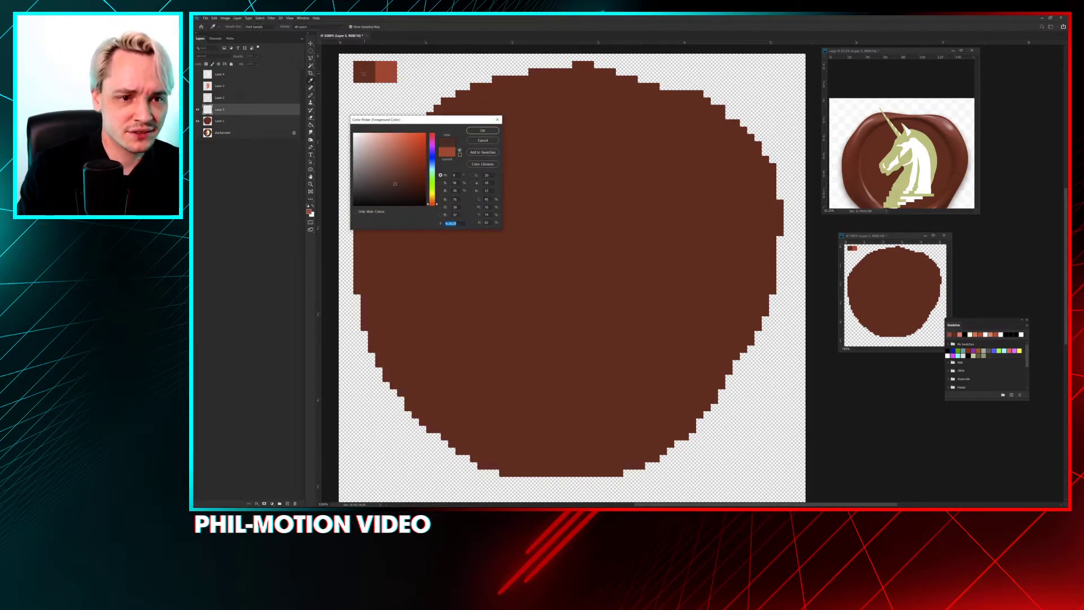
{"action": "left_click", "coordinate": [411, 190]}
{"action": "left_click", "coordinate": [483, 130]}
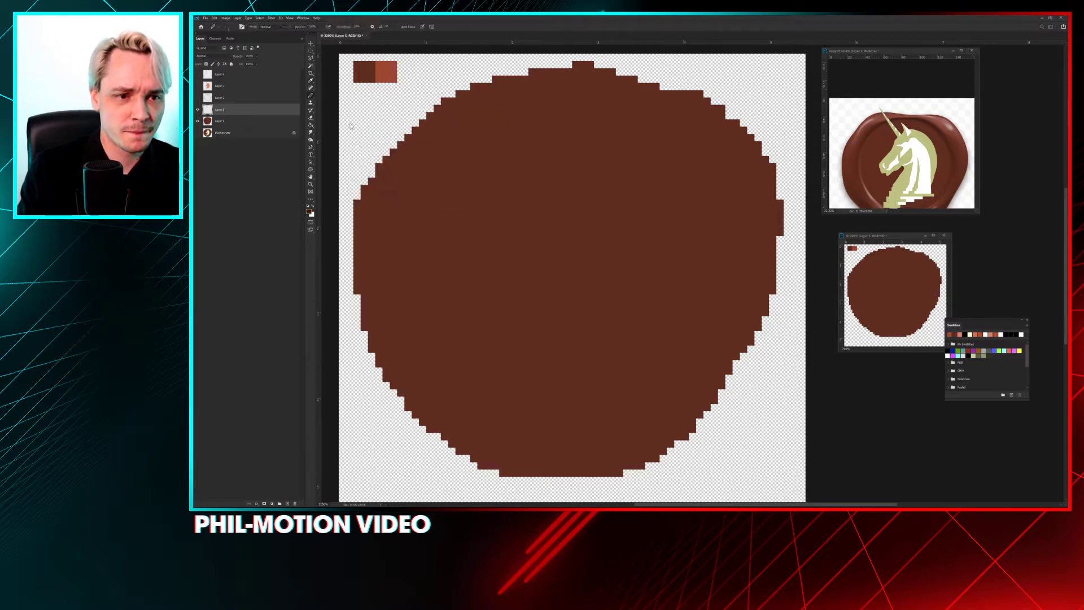
{"action": "mouse_move", "coordinate": [363, 107]}
{"action": "left_mouse_down"}
{"action": "mouse_move", "coordinate": [360, 116]}
{"action": "mouse_move", "coordinate": [372, 106]}
{"action": "mouse_move", "coordinate": [358, 101]}
{"action": "left_mouse_up"}
{"action": "key", "text": "e"}
{"action": "left_click", "coordinate": [364, 123]}
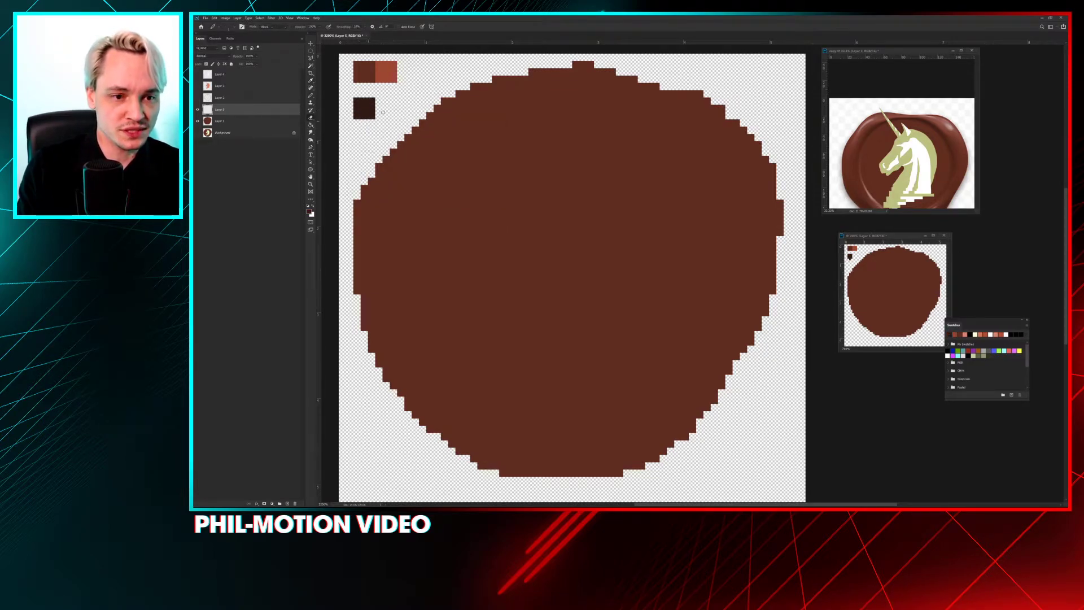
{"action": "key", "text": "b"}
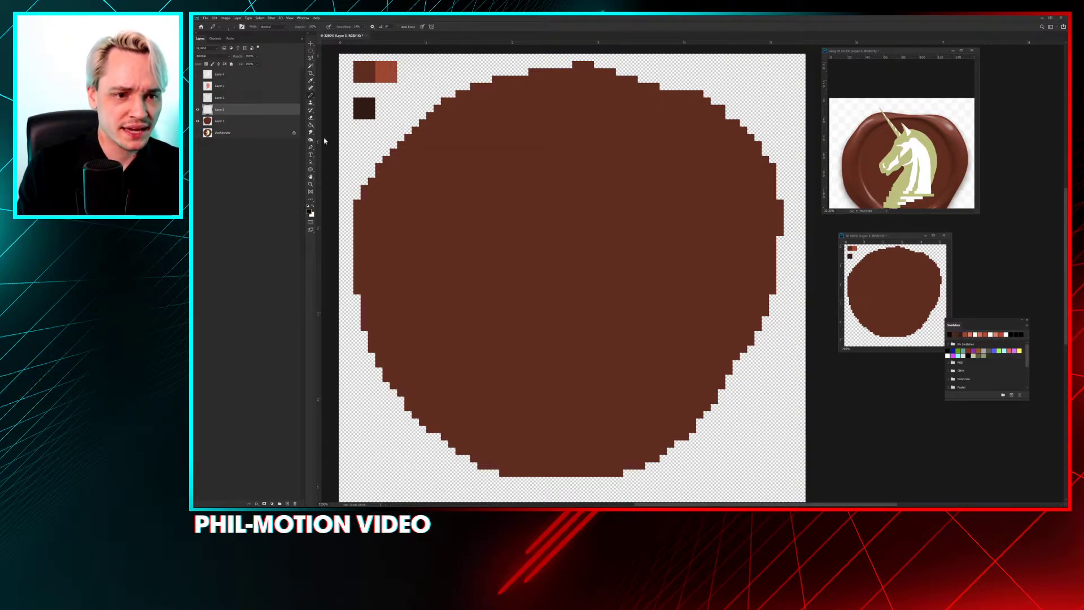
Step: Compare the colour picker positions and values of the seal-brown and very dark brown swatches by sampling them alternately
{"action": "left_click", "coordinate": [310, 212]}
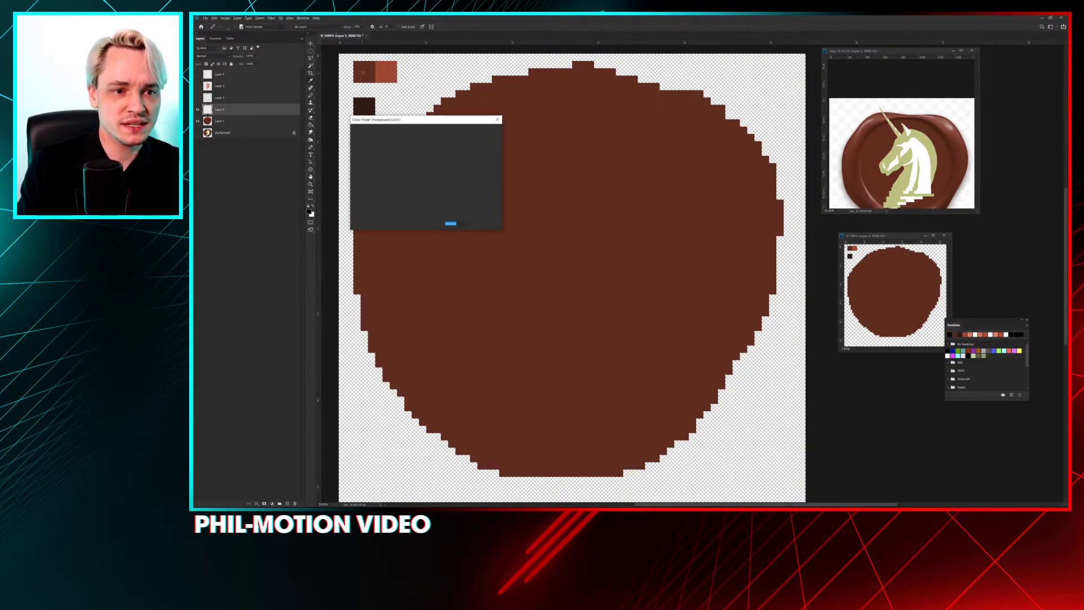
{"action": "left_click_drag", "start_coordinate": [401, 119], "coordinate": [432, 107]}
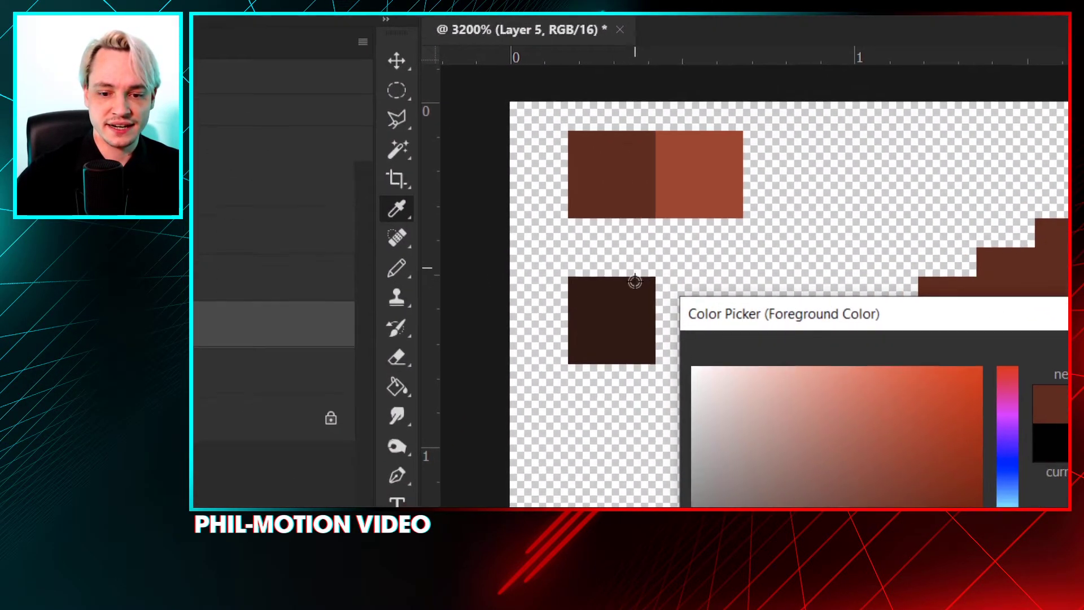
{"action": "left_click", "coordinate": [588, 376]}
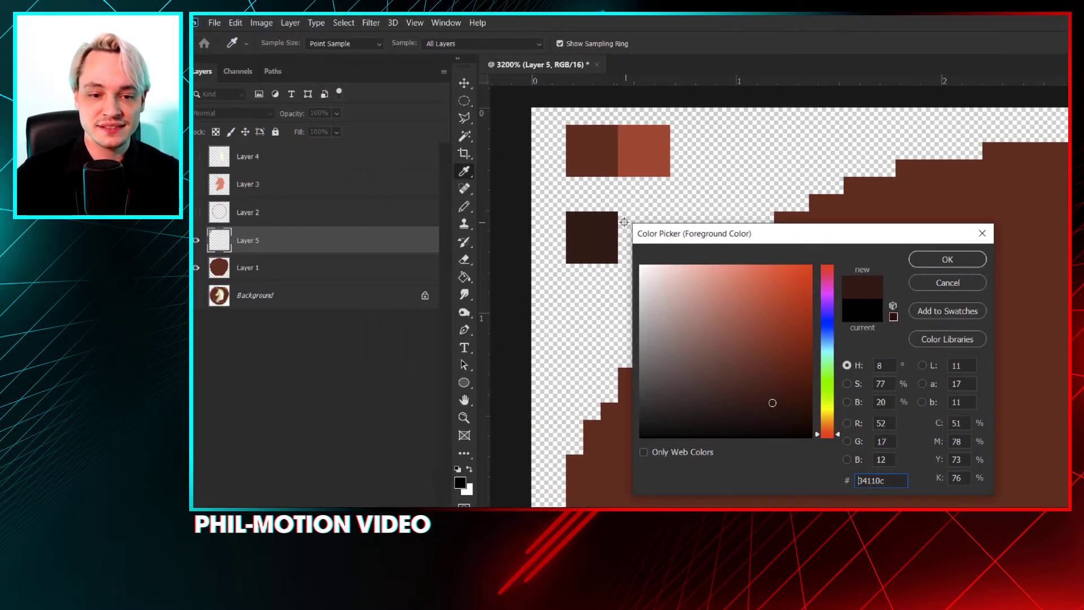
{"action": "left_click", "coordinate": [597, 224]}
{"action": "left_click", "coordinate": [595, 146]}
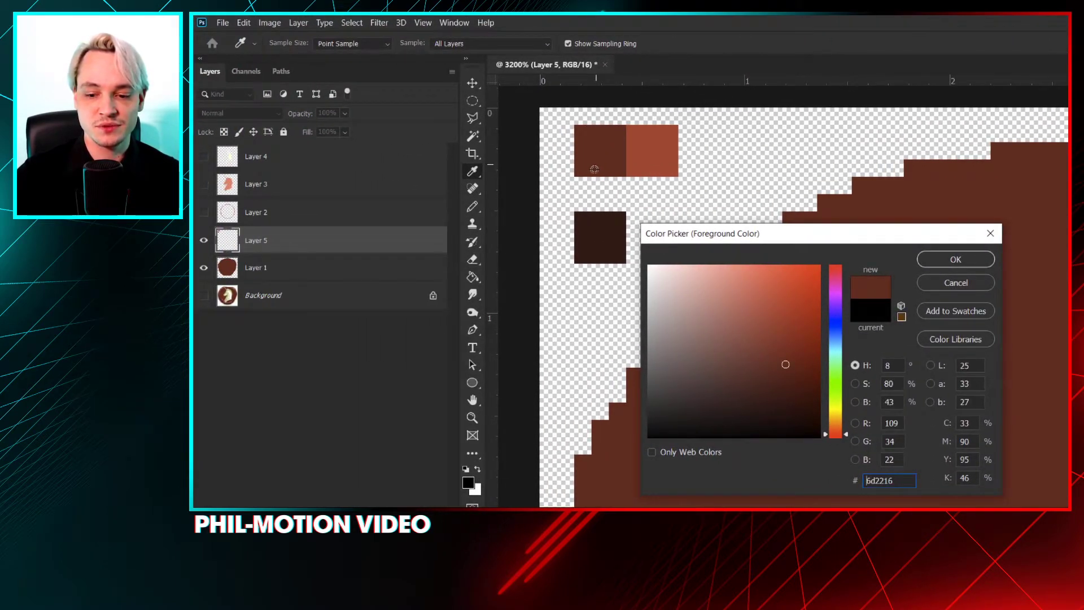
{"action": "left_click", "coordinate": [596, 235]}
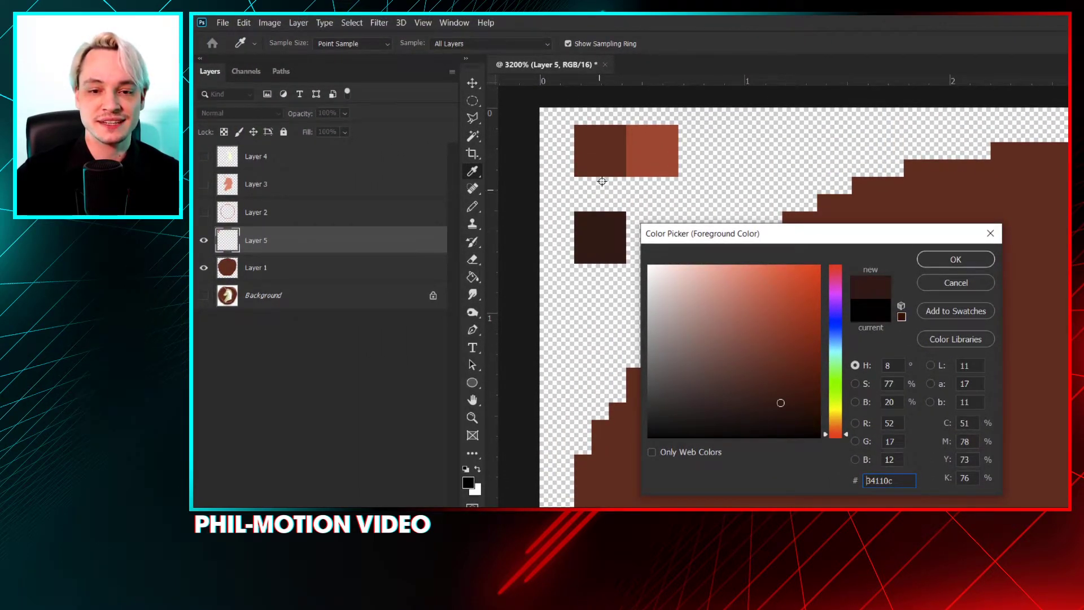
{"action": "left_click", "coordinate": [610, 143]}
{"action": "left_click", "coordinate": [599, 258]}
{"action": "left_click", "coordinate": [619, 142]}
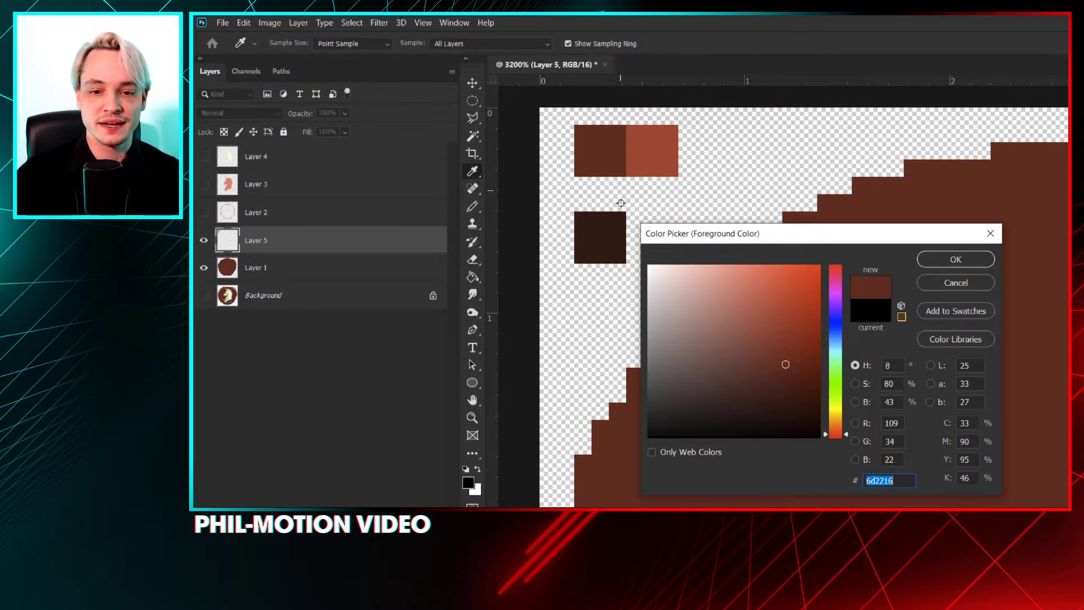
{"action": "left_click", "coordinate": [599, 249]}
{"action": "left_click", "coordinate": [607, 150]}
{"action": "left_click", "coordinate": [590, 223]}
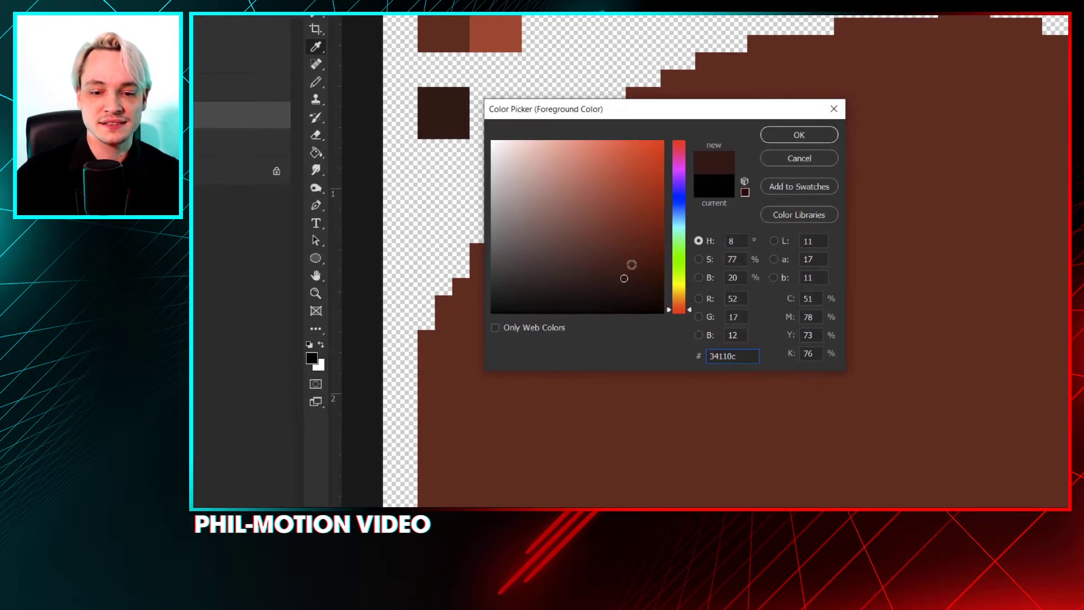
Step: Set the foreground colour to #4c170f, paint it as the middle swatch between the two browns, and extend the darkest swatch downward
{"action": "left_click", "coordinate": [788, 385]}
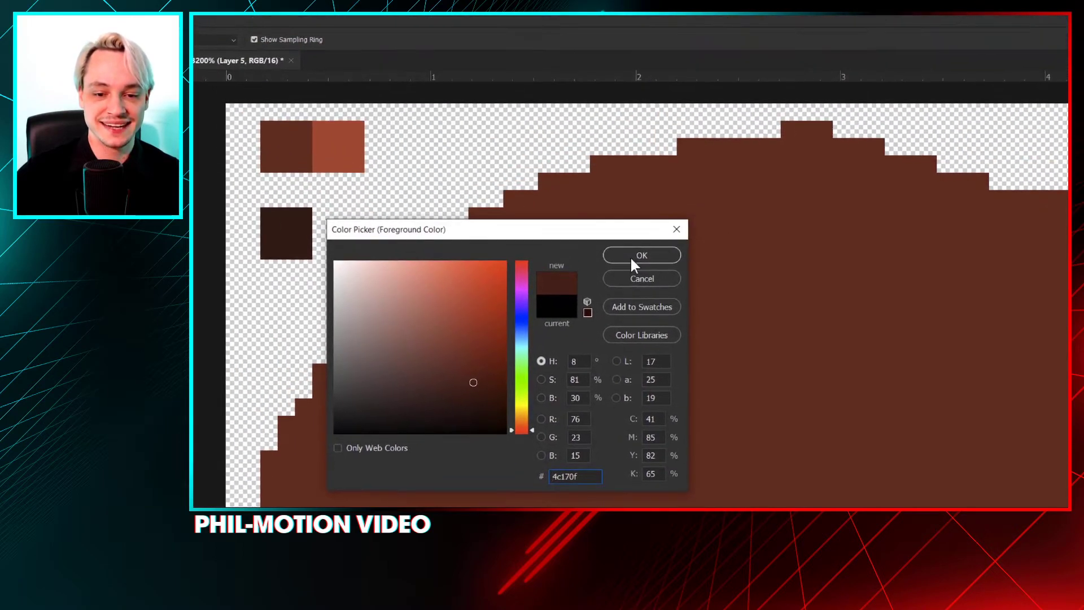
{"action": "left_click", "coordinate": [799, 135]}
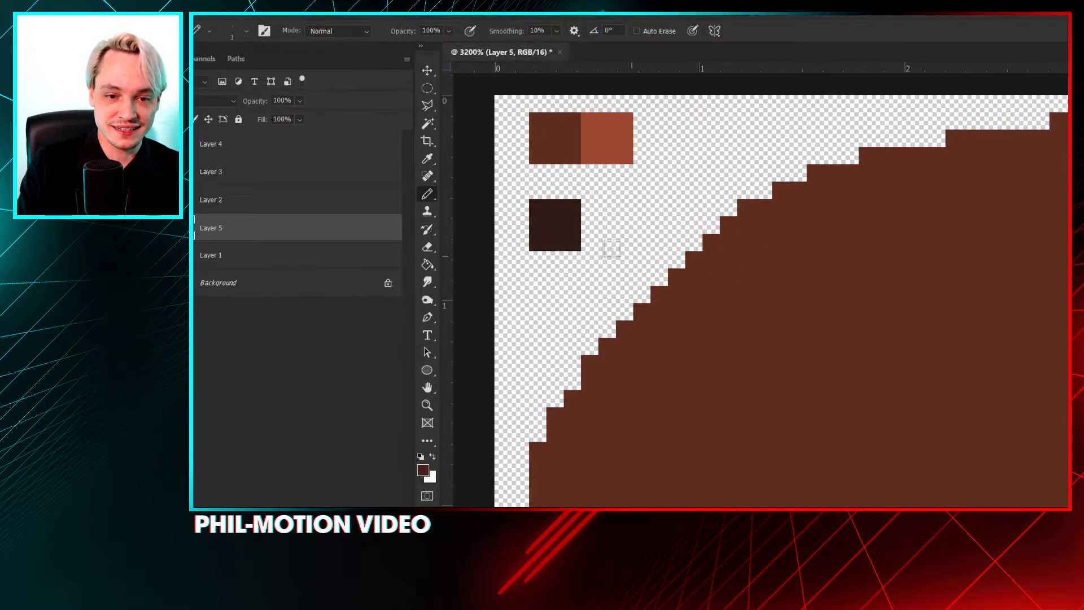
{"action": "mouse_move", "coordinate": [615, 195]}
{"action": "left_mouse_down"}
{"action": "mouse_move", "coordinate": [578, 194]}
{"action": "mouse_move", "coordinate": [599, 184]}
{"action": "mouse_move", "coordinate": [614, 212]}
{"action": "mouse_move", "coordinate": [581, 211]}
{"action": "mouse_move", "coordinate": [610, 146]}
{"action": "mouse_move", "coordinate": [583, 169]}
{"action": "left_mouse_up"}
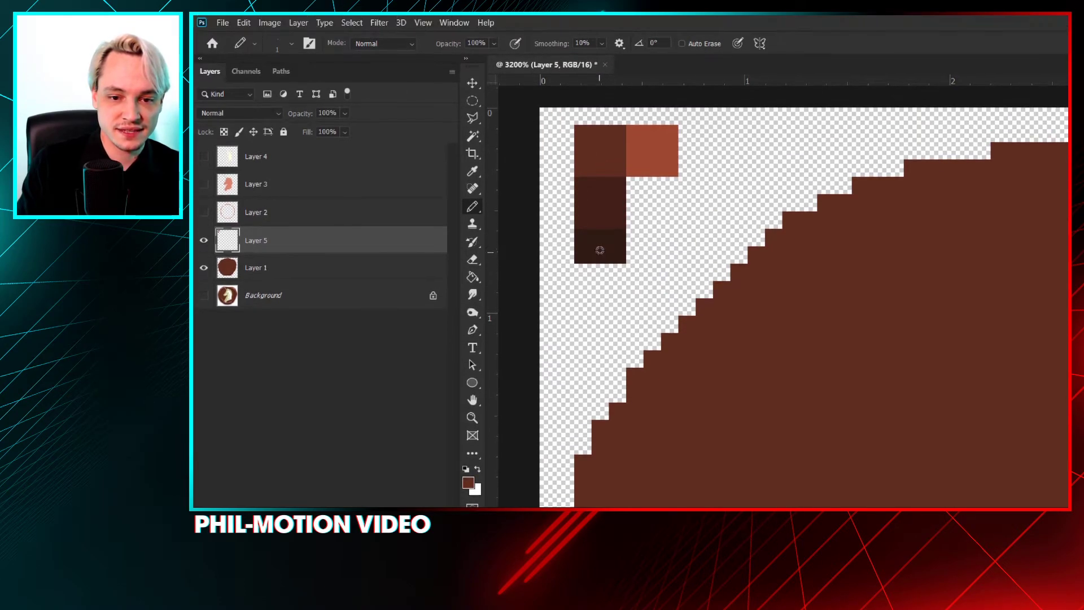
{"action": "left_click", "coordinate": [600, 271]}
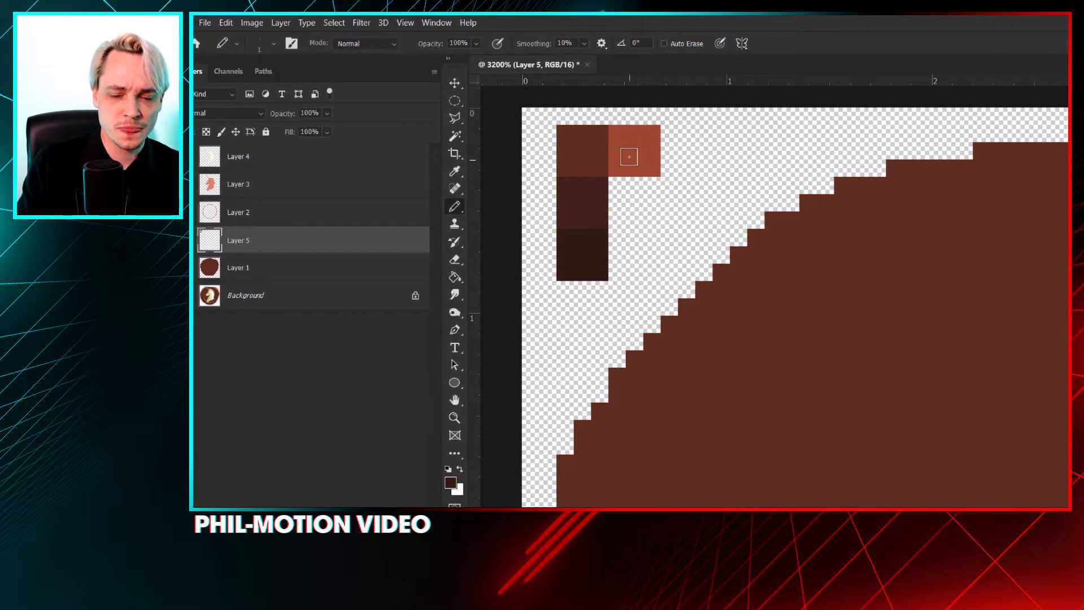
Step: Extend the palette's light reddish-brown swatch and paint a slightly darker intermediate brown between it and the seal-brown swatch
{"action": "left_click", "coordinate": [638, 149], "text": "alt"}
{"action": "mouse_move", "coordinate": [650, 155]}
{"action": "left_mouse_down"}
{"action": "mouse_move", "coordinate": [628, 167]}
{"action": "mouse_move", "coordinate": [632, 138]}
{"action": "mouse_move", "coordinate": [634, 165]}
{"action": "left_mouse_up"}
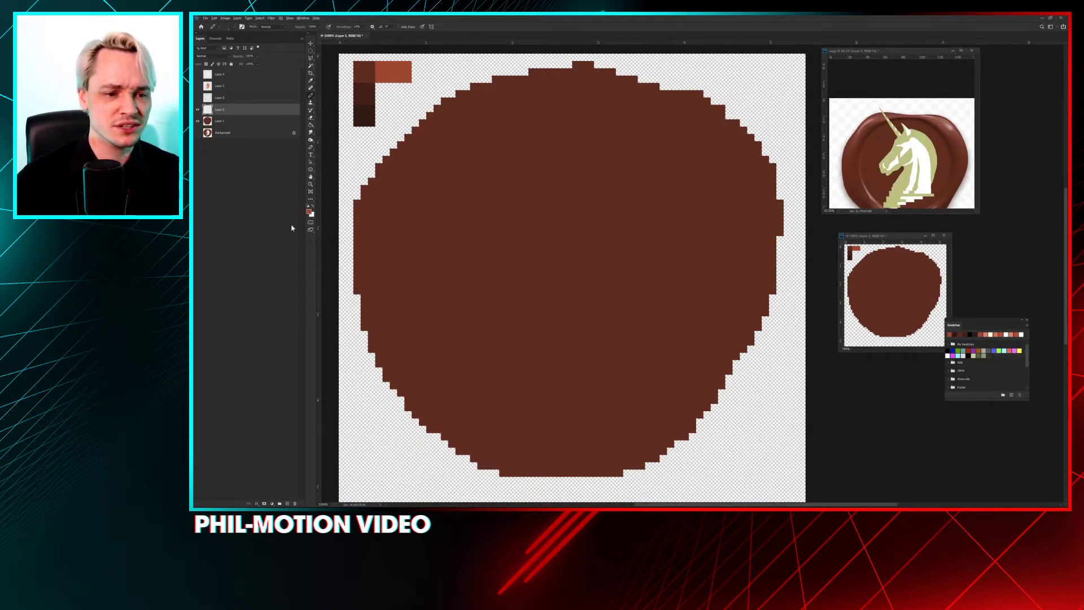
{"action": "left_click", "coordinate": [309, 211]}
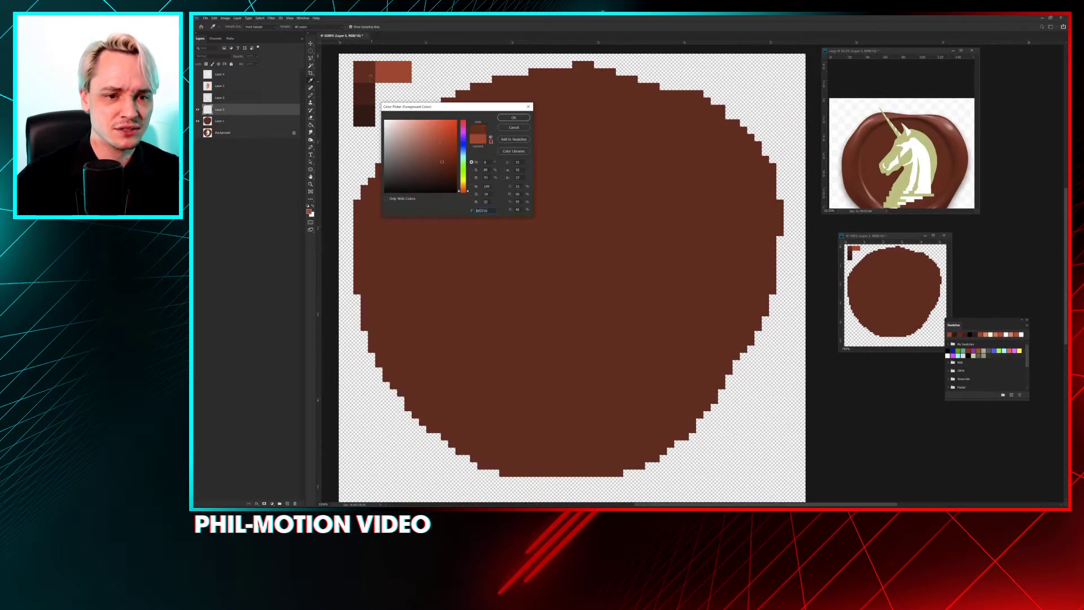
{"action": "left_click", "coordinate": [442, 162]}
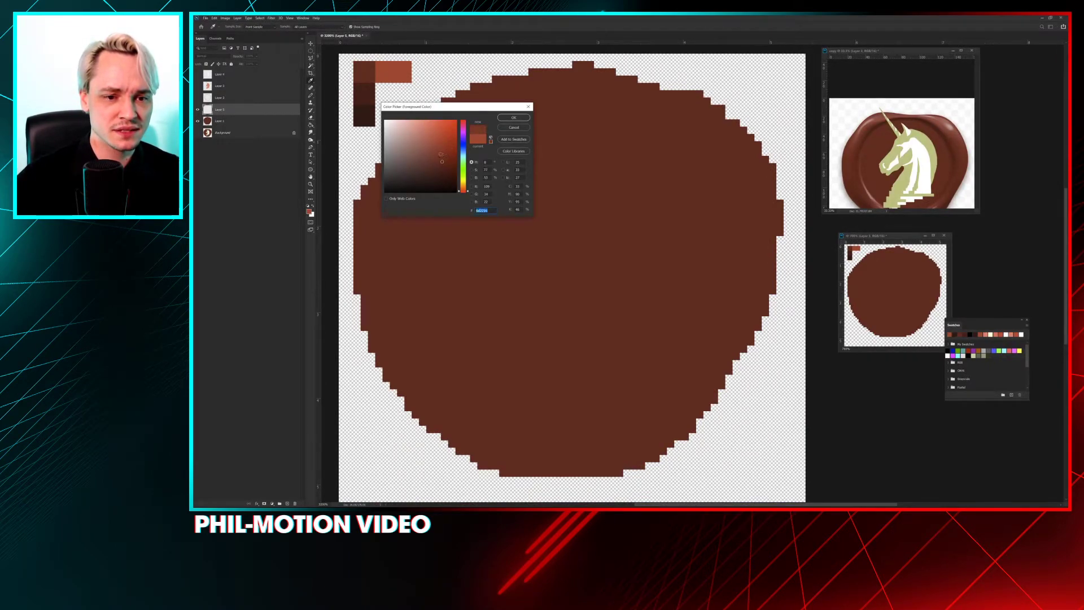
{"action": "left_click", "coordinate": [503, 117]}
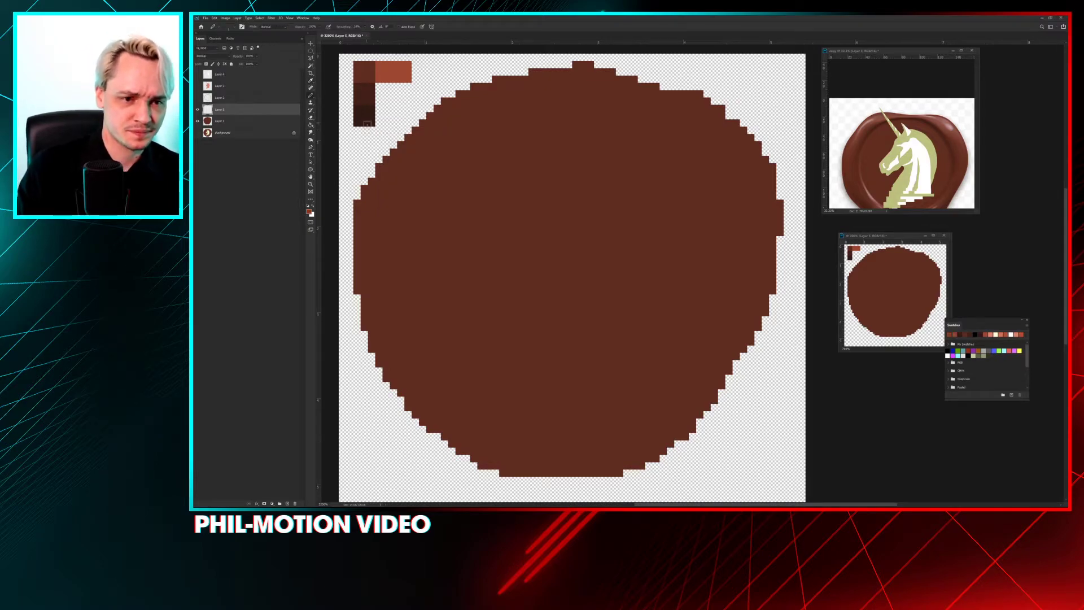
{"action": "left_click", "coordinate": [383, 74]}
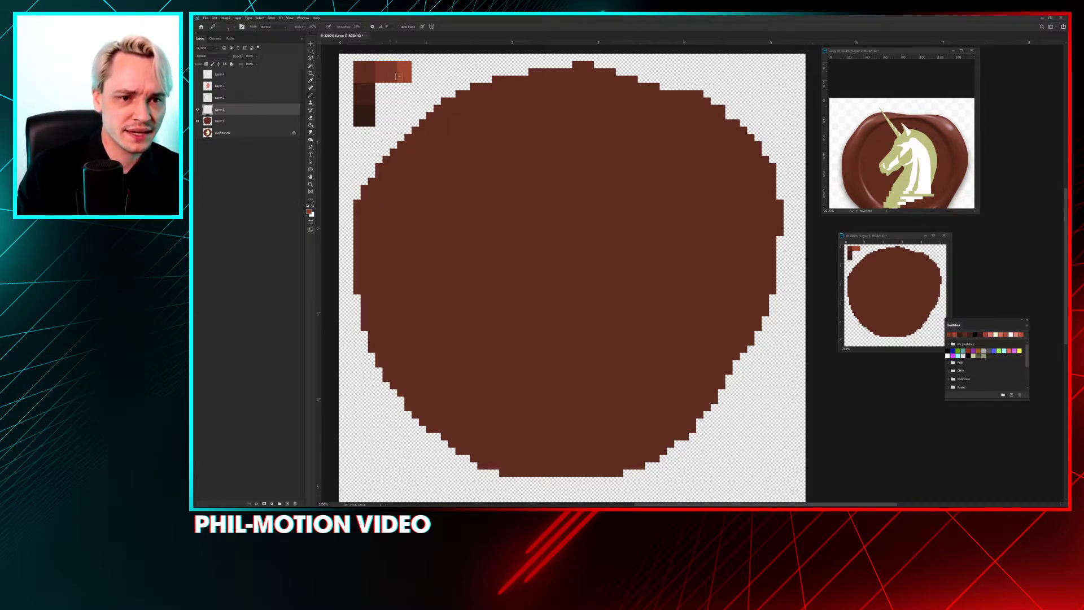
{"action": "left_click", "coordinate": [414, 72]}
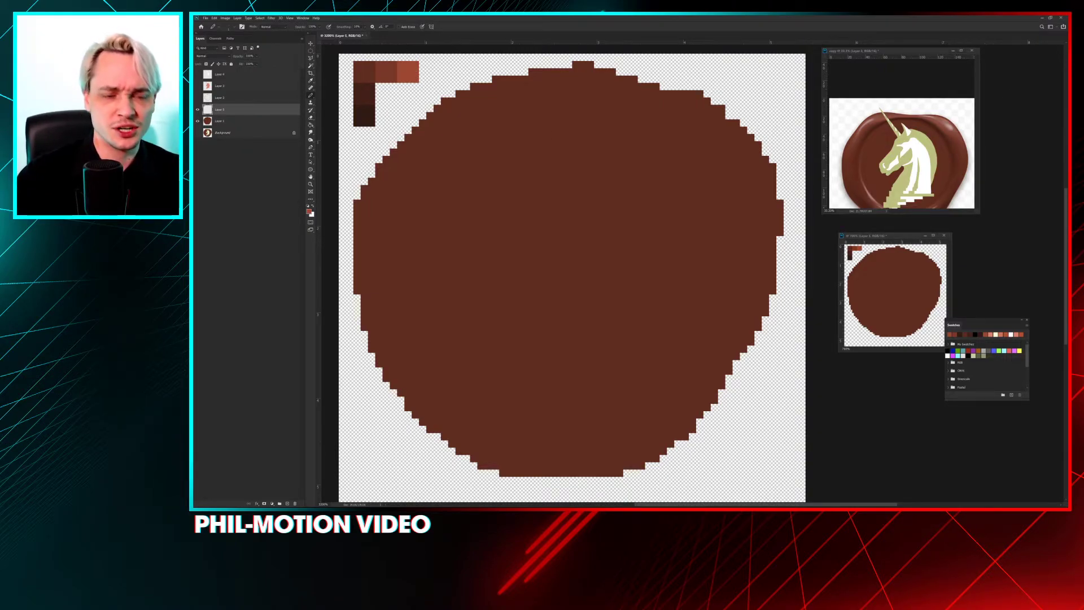
Step: Choose a very pale pink as the foreground colour and paint it as the brightest highlight swatch at the end of the palette's upper row
{"action": "left_click", "coordinate": [308, 212]}
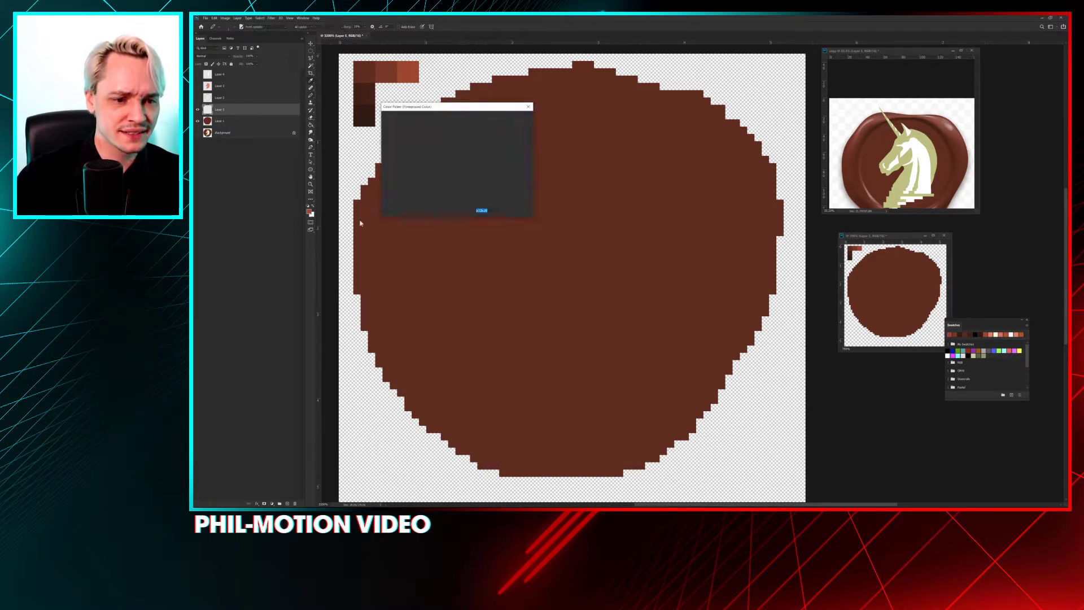
{"action": "left_click", "coordinate": [402, 117]}
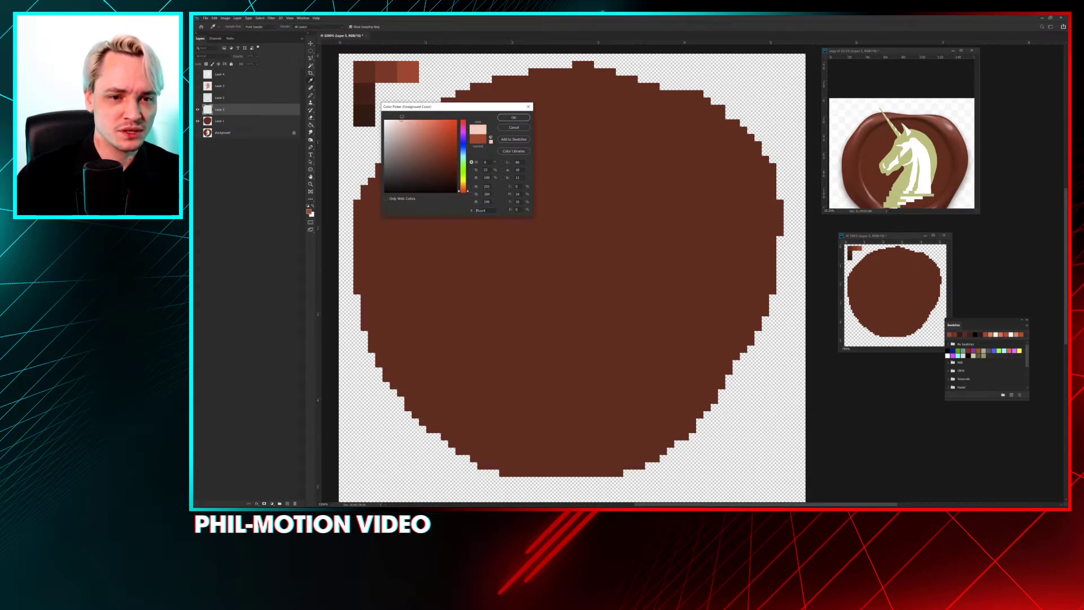
{"action": "left_click", "coordinate": [514, 117]}
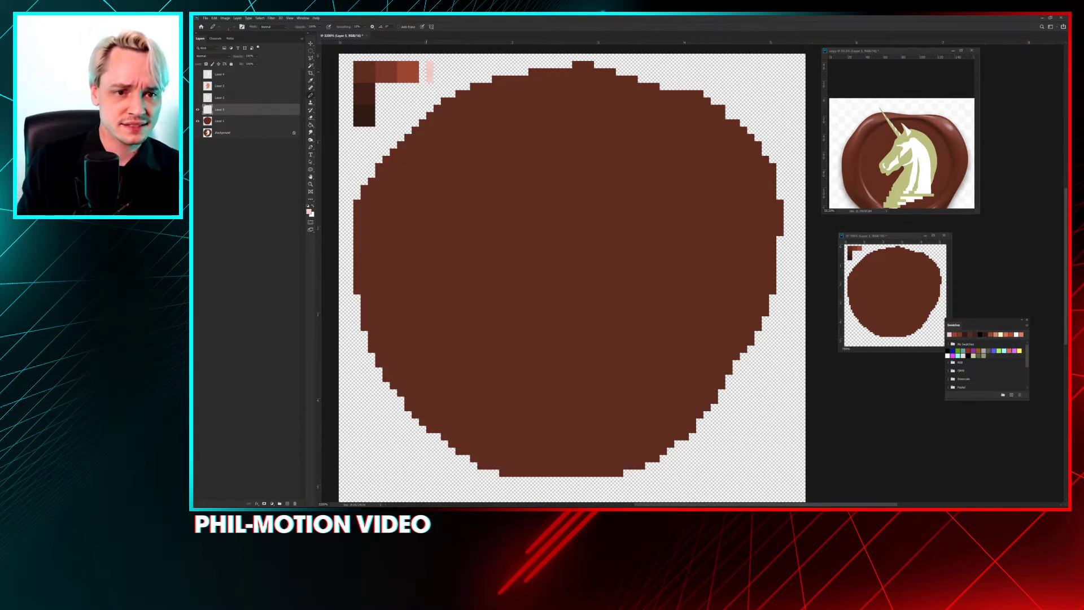
{"action": "left_click", "coordinate": [429, 71]}
{"action": "left_click", "coordinate": [436, 71]}
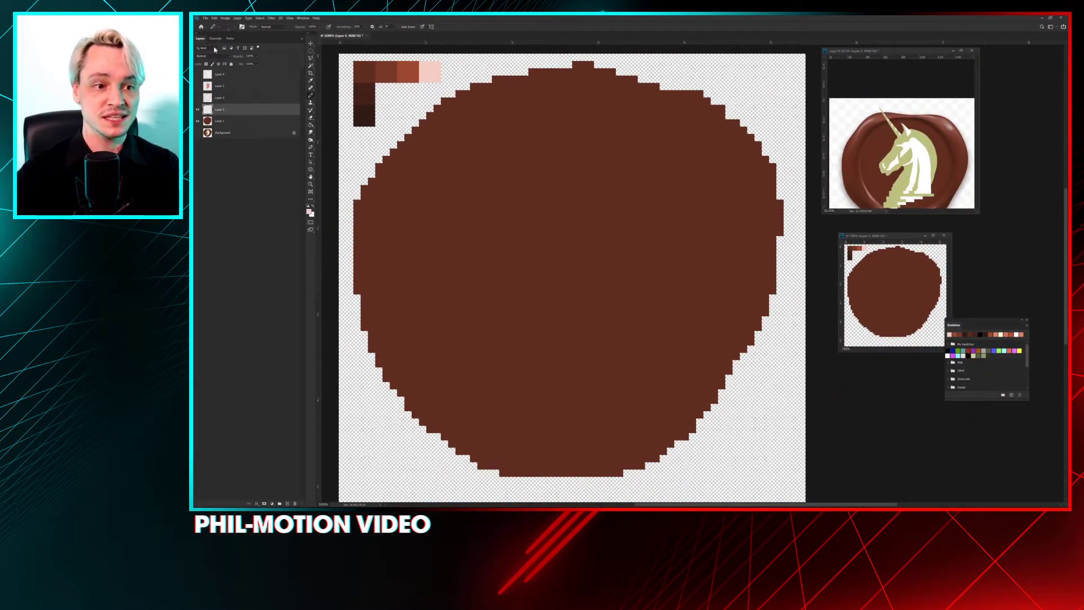
Step: Show the hidden unicorn and ring layers and make the ring's Layer 2 active
{"action": "left_click", "coordinate": [197, 74]}
{"action": "left_click", "coordinate": [223, 74]}
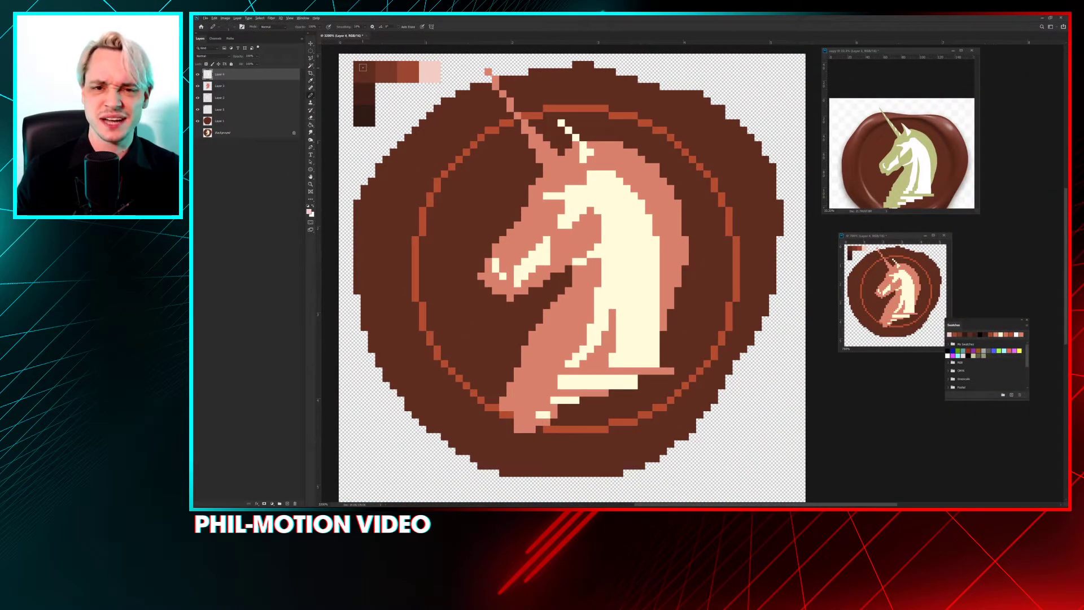
{"action": "left_click", "coordinate": [265, 100]}
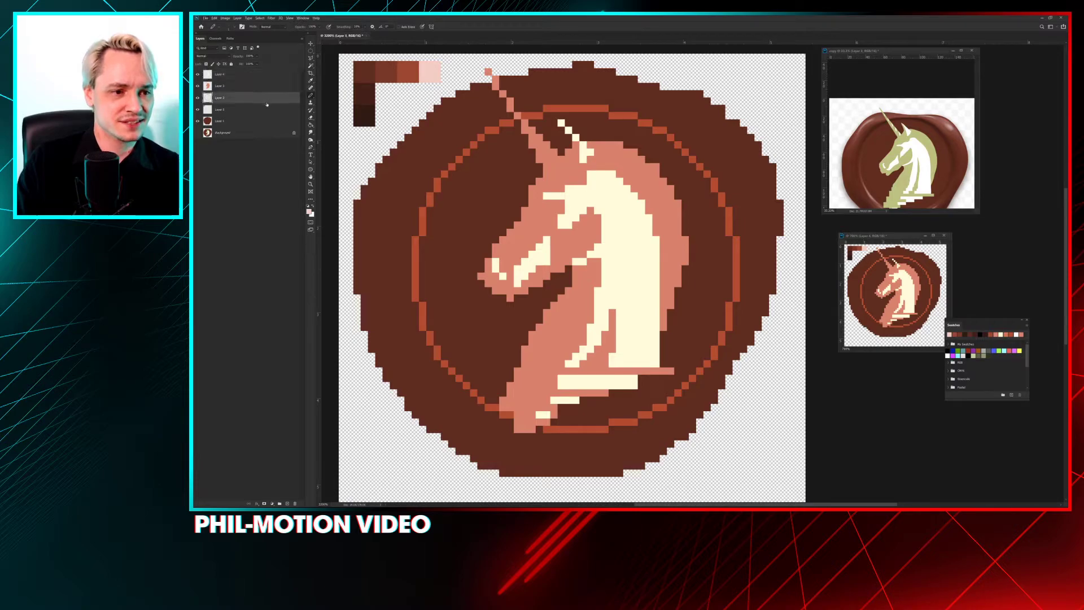
{"action": "left_click", "coordinate": [433, 71], "text": "alt"}
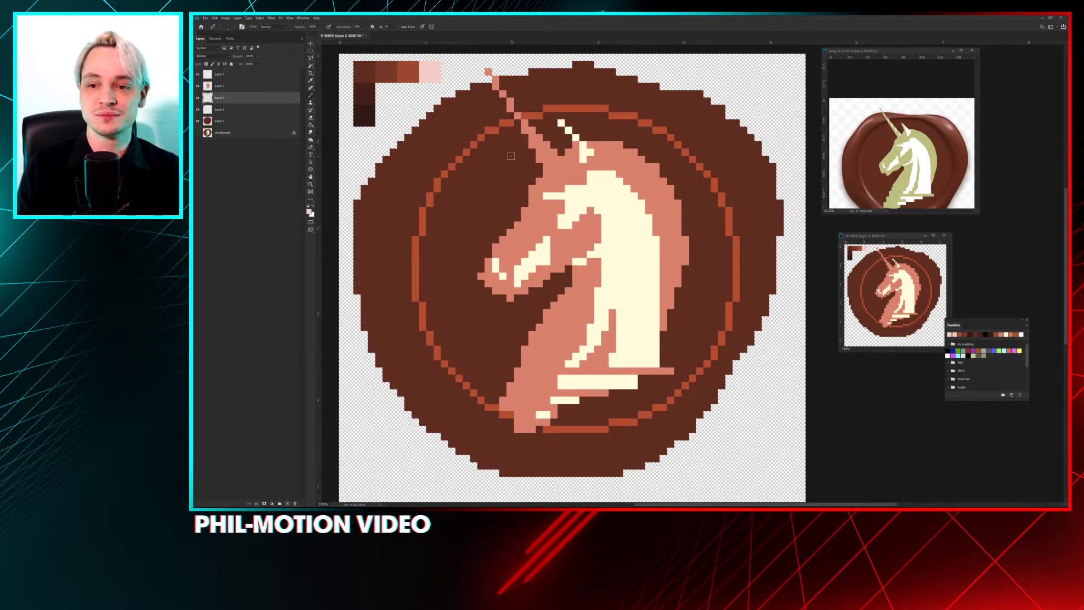
{"action": "left_click_drag", "start_coordinate": [434, 338], "coordinate": [434, 357]}
{"action": "left_click_drag", "start_coordinate": [434, 180], "coordinate": [434, 189]}
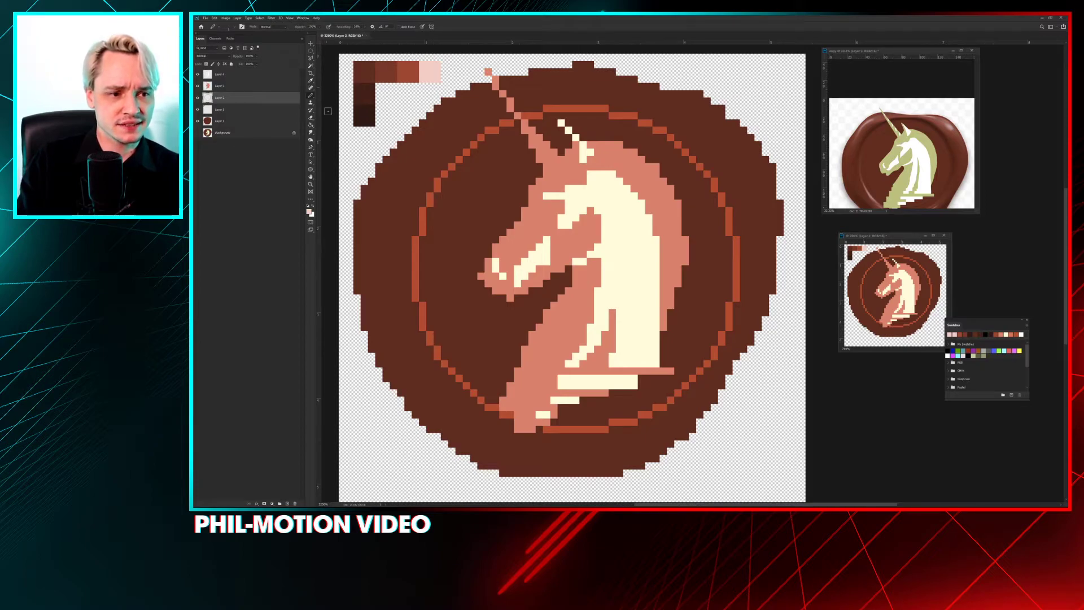
Step: Lock the transparent pixels of the ring's Layer 2 and recolour the ring in the palette's reddish brown
{"action": "mouse_move", "coordinate": [288, 97]}
{"action": "left_mouse_down"}
{"action": "mouse_move", "coordinate": [296, 491]}
{"action": "mouse_move", "coordinate": [289, 100]}
{"action": "left_mouse_up"}
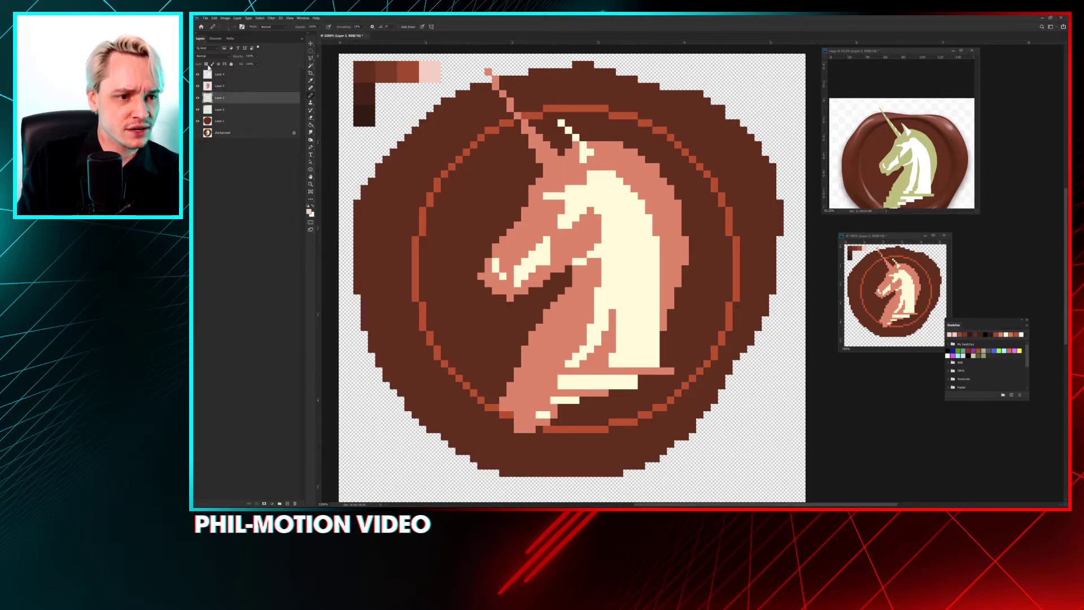
{"action": "key", "text": "slash"}
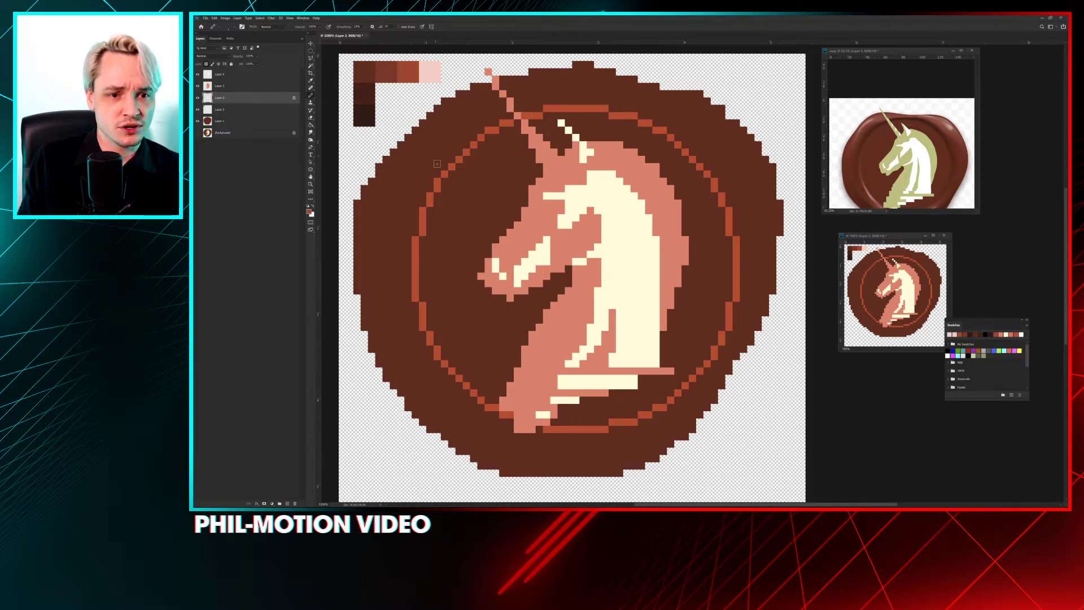
{"action": "left_click", "coordinate": [497, 121], "text": "alt"}
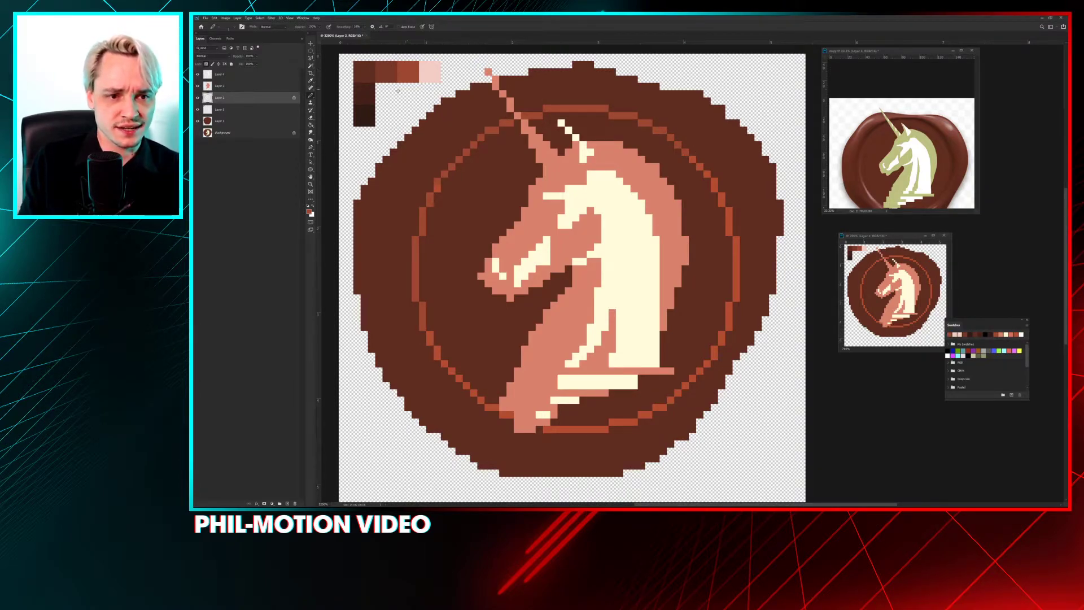
Step: Sample the palette's dark brown and paint it as shadow over the ring's lower and right arcs, including the missed lower-left pixel
{"action": "left_click", "coordinate": [368, 76], "text": "alt"}
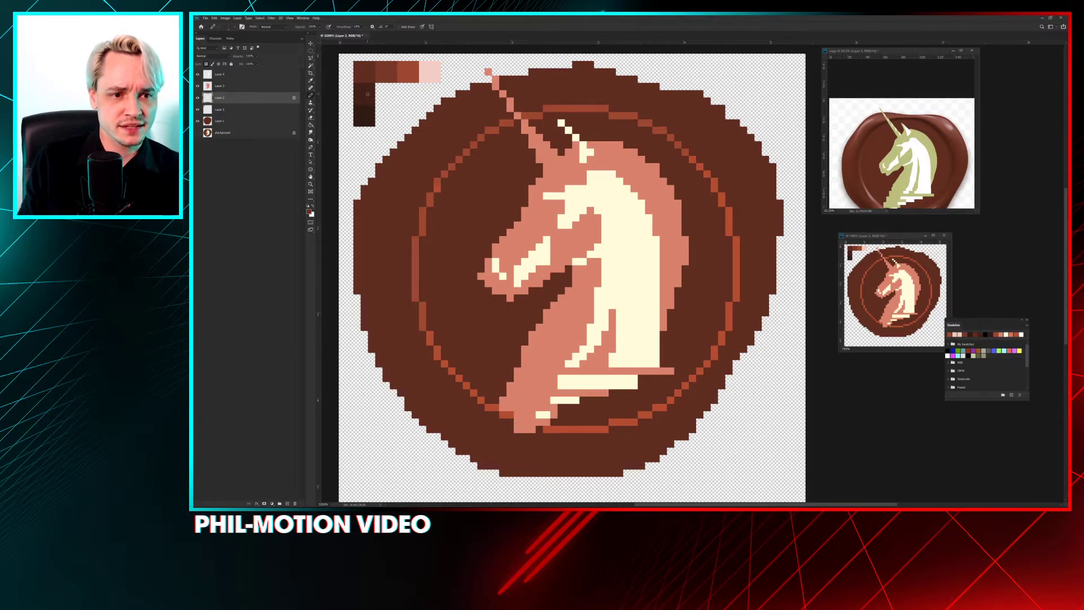
{"action": "left_click", "coordinate": [368, 97], "text": "alt"}
{"action": "mouse_move", "coordinate": [741, 236]}
{"action": "left_mouse_down"}
{"action": "mouse_move", "coordinate": [716, 339]}
{"action": "mouse_move", "coordinate": [742, 291]}
{"action": "mouse_move", "coordinate": [702, 359]}
{"action": "mouse_move", "coordinate": [655, 407]}
{"action": "mouse_move", "coordinate": [711, 357]}
{"action": "mouse_move", "coordinate": [671, 399]}
{"action": "mouse_move", "coordinate": [631, 429]}
{"action": "mouse_move", "coordinate": [649, 407]}
{"action": "mouse_move", "coordinate": [594, 426]}
{"action": "mouse_move", "coordinate": [542, 428]}
{"action": "mouse_move", "coordinate": [572, 430]}
{"action": "left_mouse_up"}
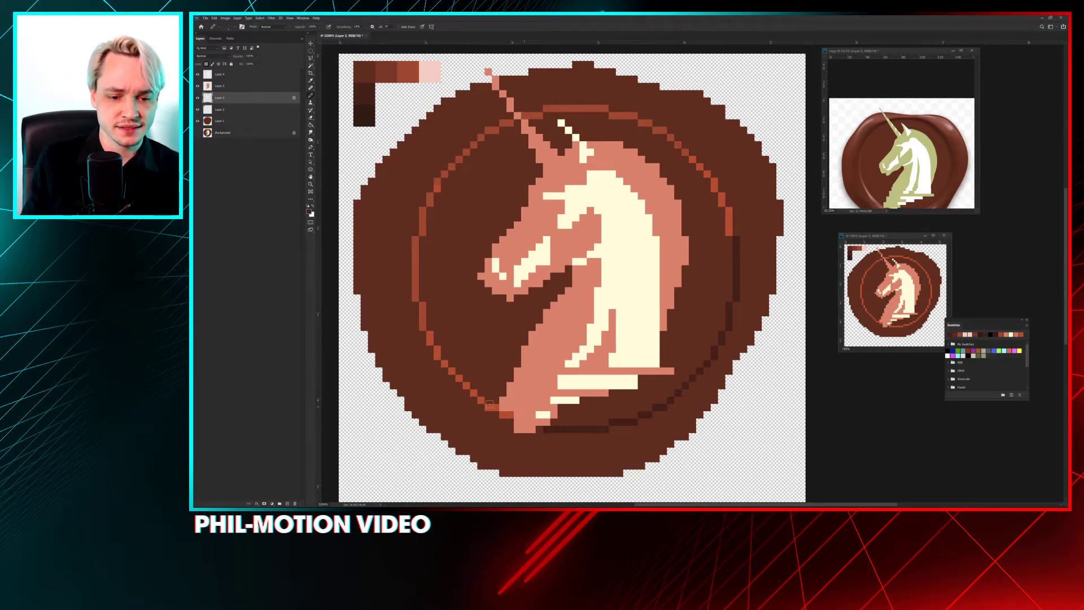
{"action": "mouse_move", "coordinate": [434, 353]}
{"action": "left_mouse_down"}
{"action": "mouse_move", "coordinate": [506, 415]}
{"action": "mouse_move", "coordinate": [471, 388]}
{"action": "left_mouse_up"}
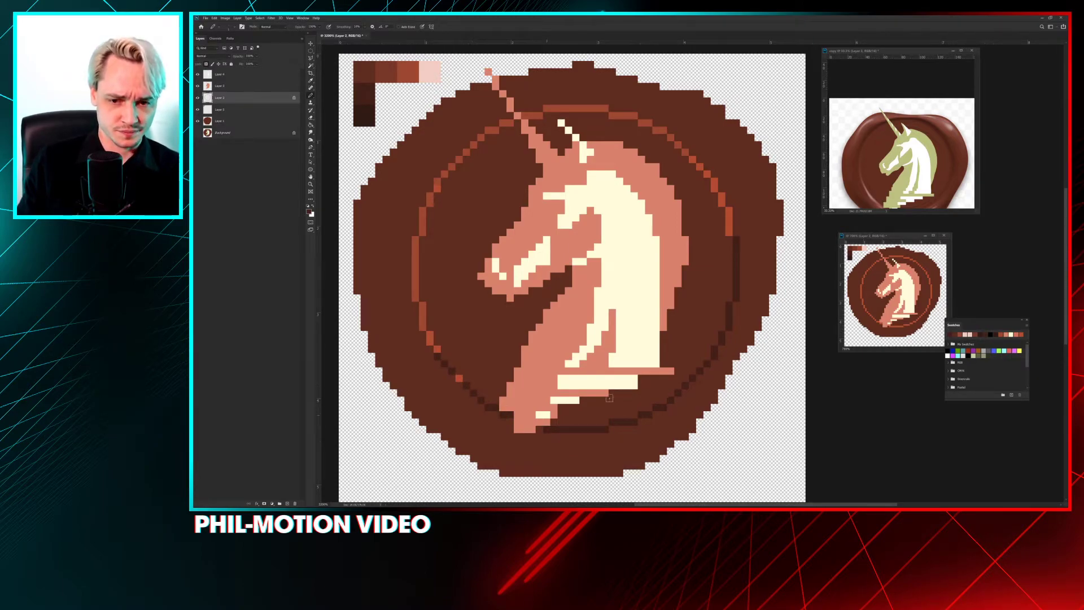
{"action": "left_click_drag", "start_coordinate": [733, 234], "coordinate": [699, 164]}
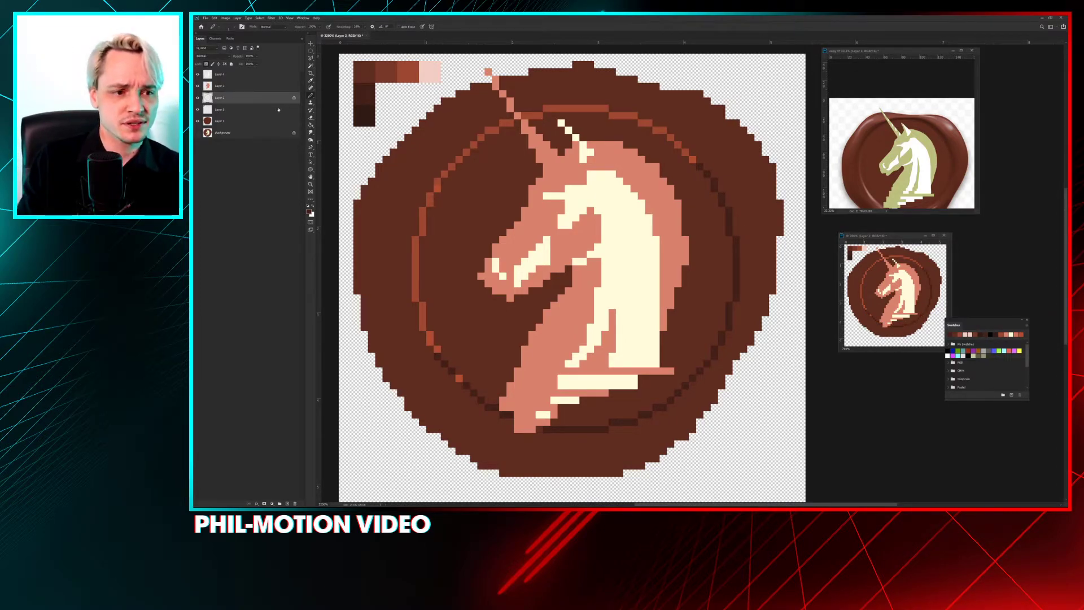
{"action": "left_click", "coordinate": [460, 379]}
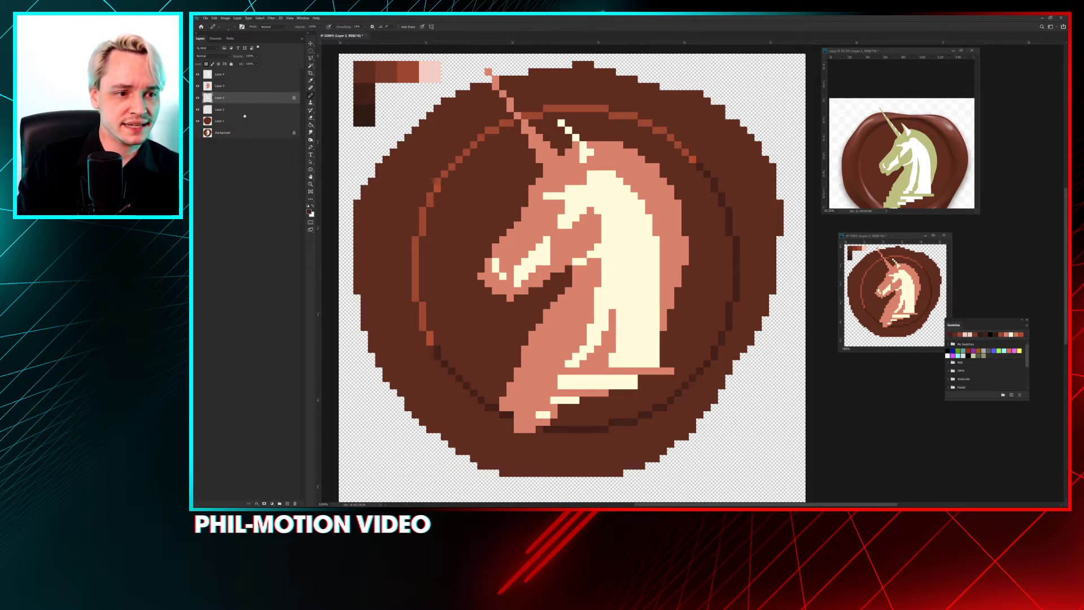
Step: On a new layer, shade just inside the ring with dark brown along its upper-left arc and reddish brown along its lower-left arc
{"action": "key", "text": "ctrl+shift+alt+n"}
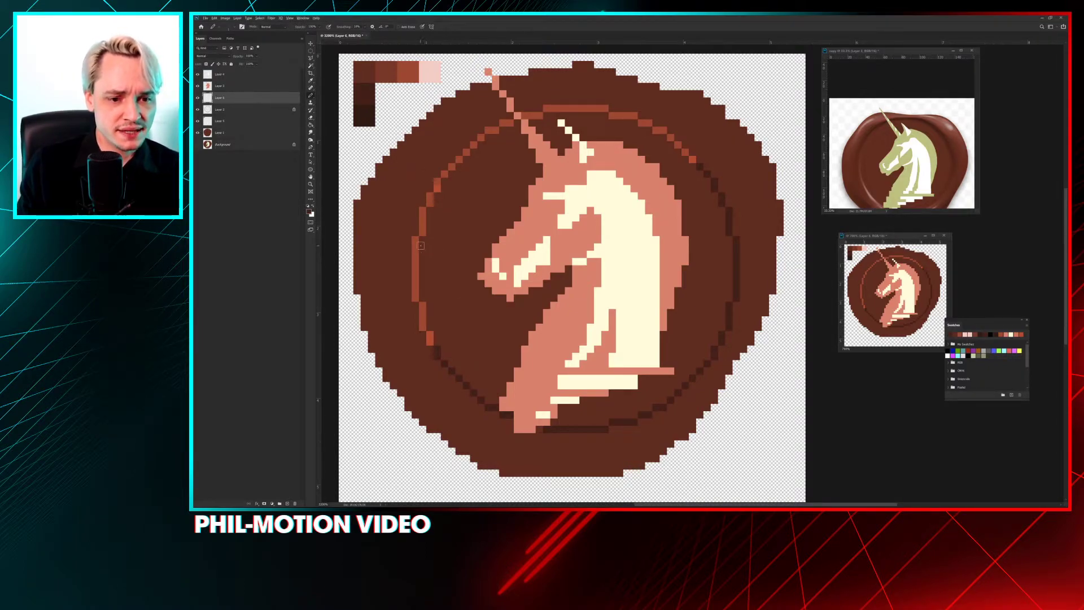
{"action": "mouse_move", "coordinate": [423, 238]}
{"action": "left_mouse_down"}
{"action": "mouse_move", "coordinate": [424, 291]}
{"action": "mouse_move", "coordinate": [438, 189]}
{"action": "mouse_move", "coordinate": [492, 136]}
{"action": "mouse_move", "coordinate": [522, 119]}
{"action": "mouse_move", "coordinate": [601, 119]}
{"action": "mouse_move", "coordinate": [545, 116]}
{"action": "mouse_move", "coordinate": [560, 114]}
{"action": "mouse_move", "coordinate": [632, 123]}
{"action": "left_mouse_up"}
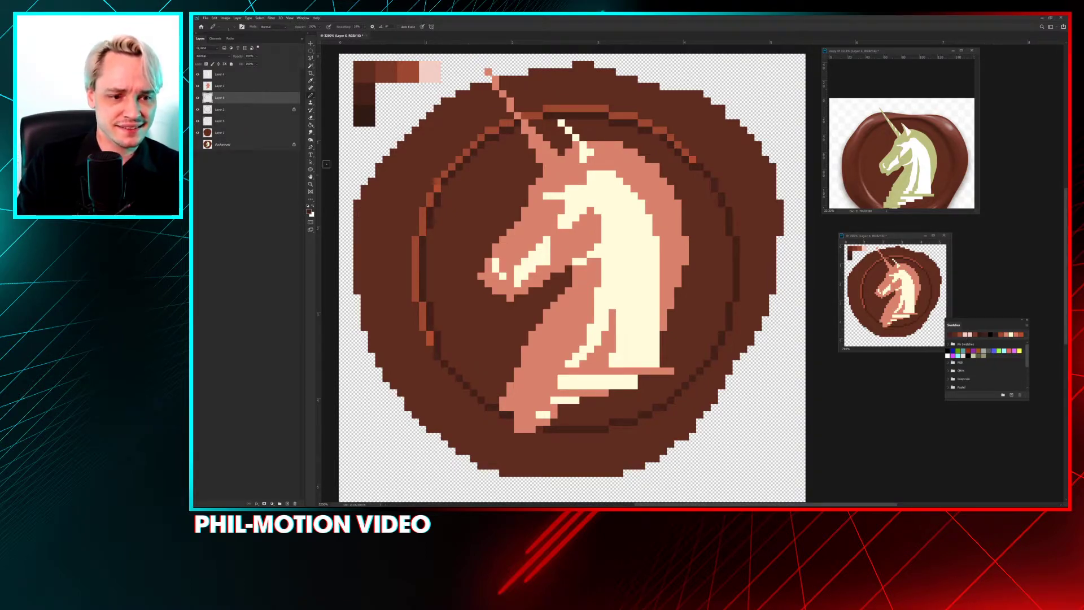
{"action": "left_click", "coordinate": [387, 72], "text": "alt"}
{"action": "left_click", "coordinate": [445, 357]}
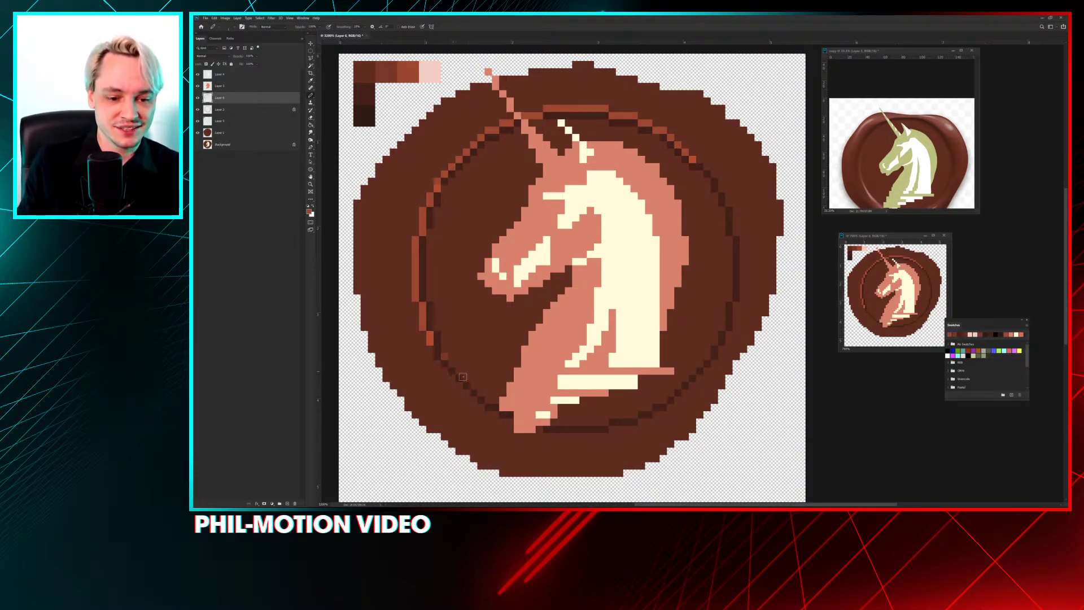
{"action": "left_click", "coordinate": [475, 392]}
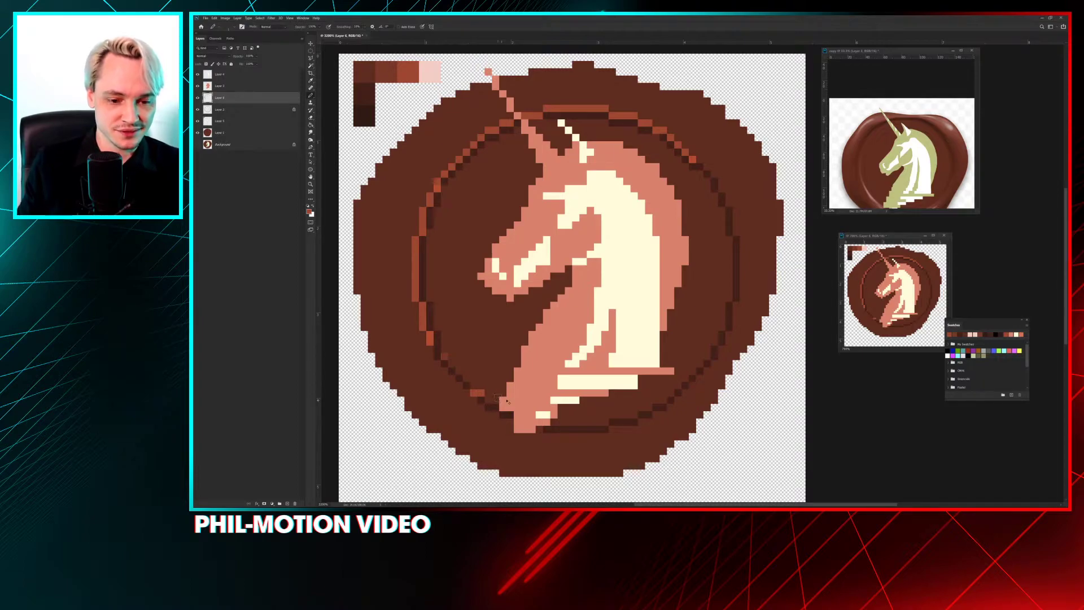
{"action": "left_click", "coordinate": [482, 394]}
{"action": "left_click", "coordinate": [491, 400]}
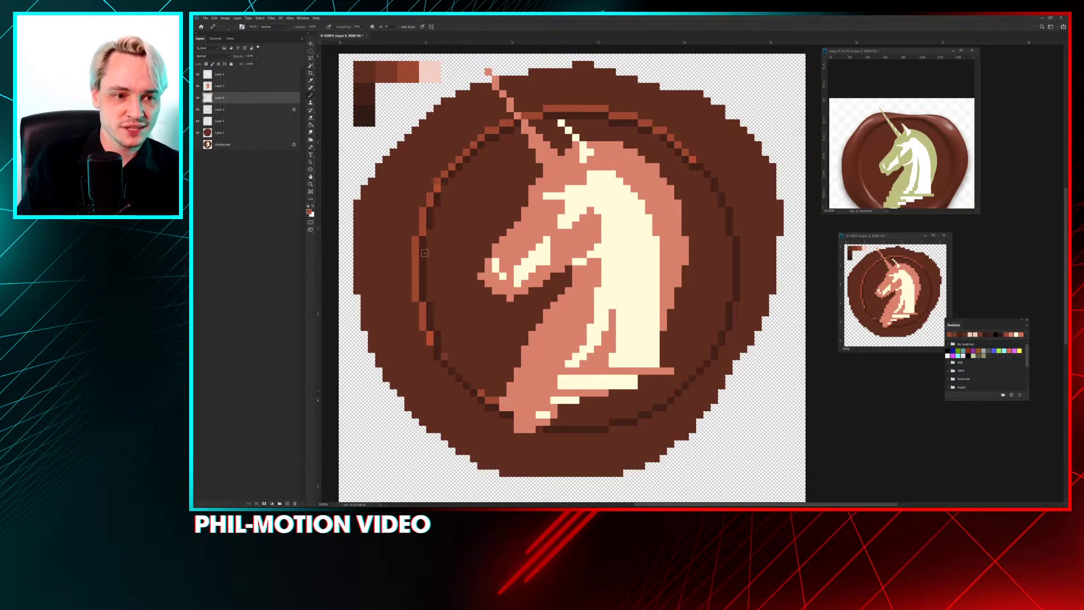
Step: Hide the unicorn layers, continue the reddish-brown highlight inside the ring's bottom and right arcs, and erase the stray lower-left highlight pixel
{"action": "key", "text": "ctrl+comma"}
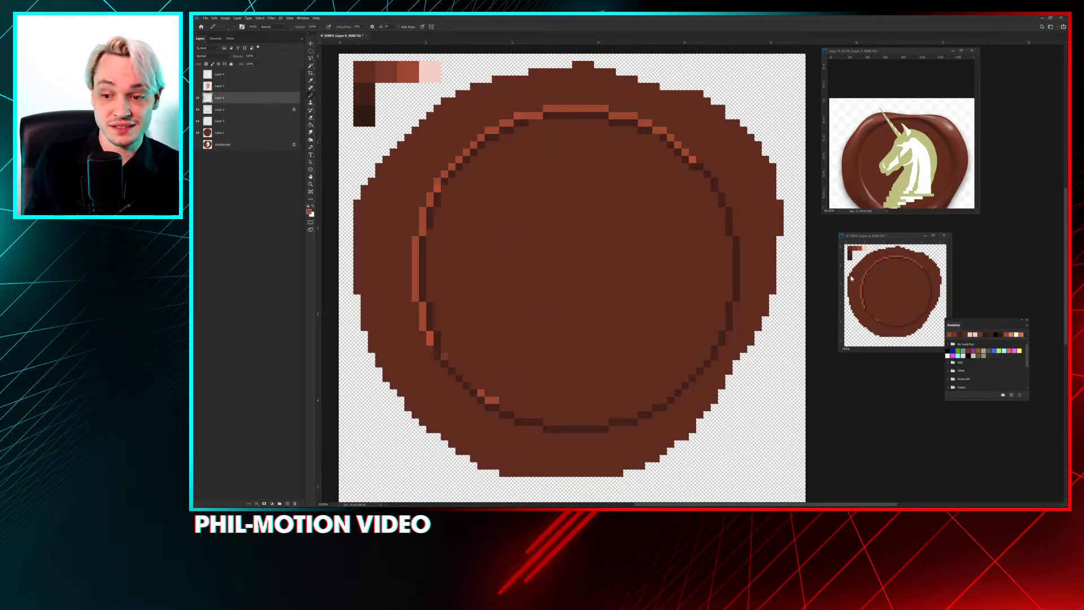
{"action": "left_click", "coordinate": [507, 407]}
{"action": "left_click", "coordinate": [522, 415]}
{"action": "left_click", "coordinate": [532, 415]}
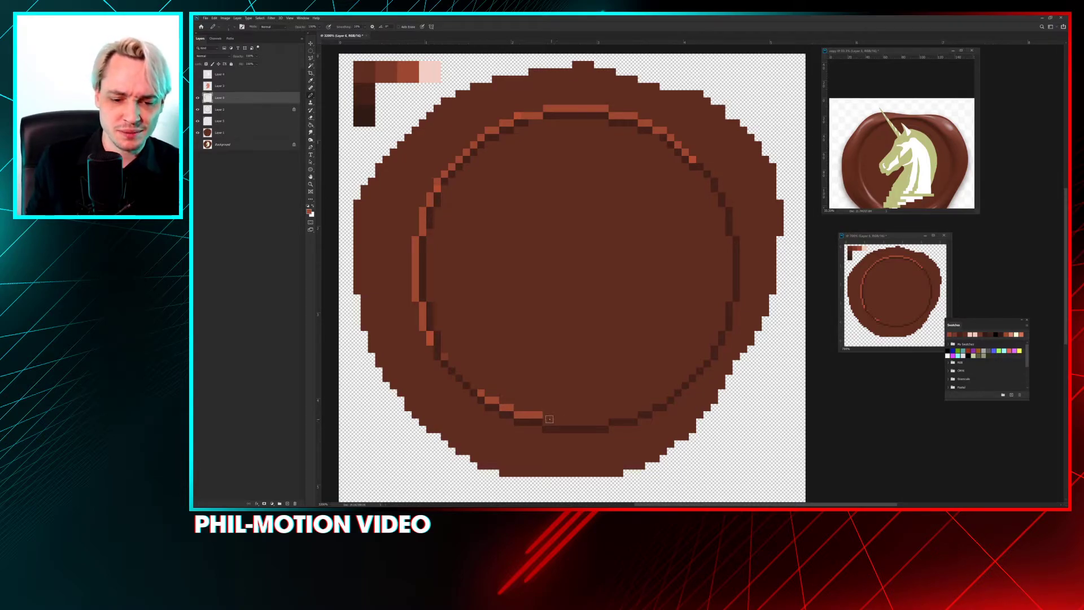
{"action": "mouse_move", "coordinate": [545, 415]}
{"action": "left_mouse_down"}
{"action": "mouse_move", "coordinate": [591, 421]}
{"action": "mouse_move", "coordinate": [540, 426]}
{"action": "mouse_move", "coordinate": [607, 423]}
{"action": "mouse_move", "coordinate": [668, 396]}
{"action": "mouse_move", "coordinate": [719, 335]}
{"action": "mouse_move", "coordinate": [713, 350]}
{"action": "mouse_move", "coordinate": [721, 303]}
{"action": "mouse_move", "coordinate": [717, 346]}
{"action": "mouse_move", "coordinate": [731, 245]}
{"action": "left_mouse_up"}
{"action": "key", "text": "ctrl+z"}
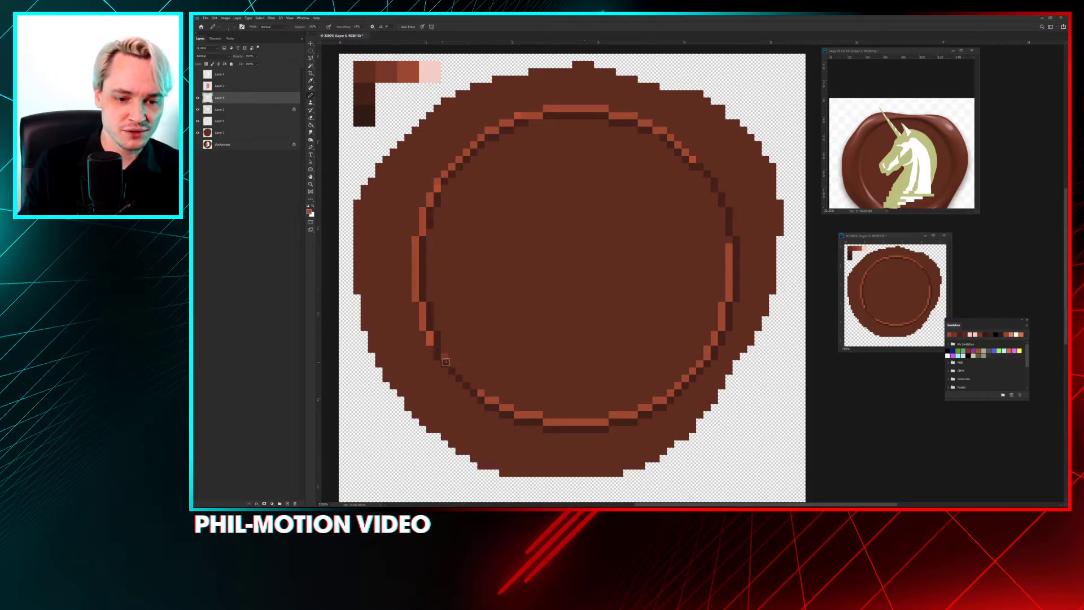
{"action": "key", "text": "e"}
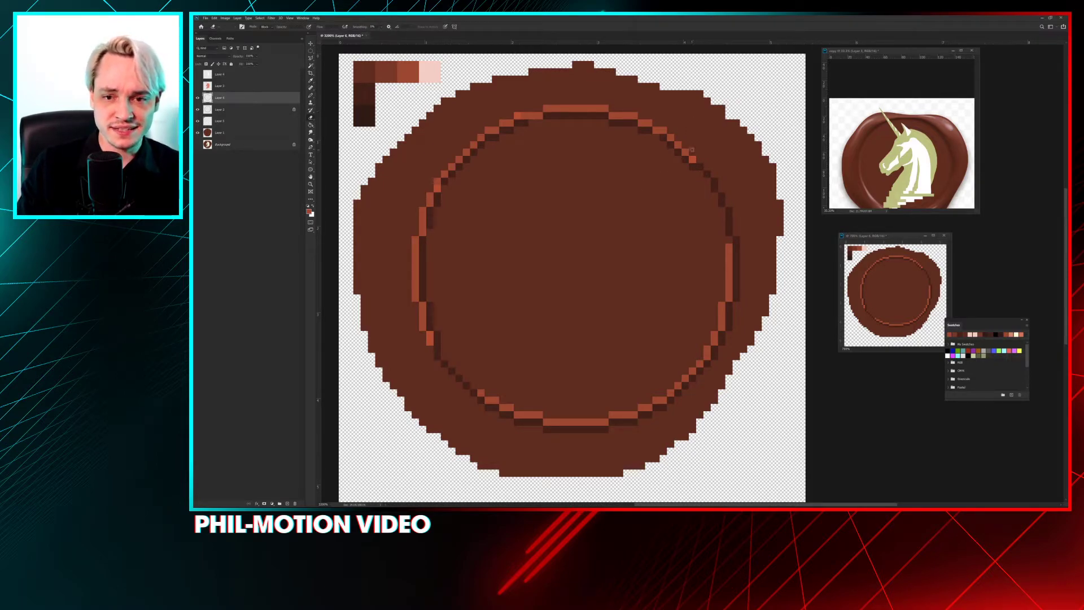
Step: Merge the ring layer with the shading layer above it and compare the seal with the merged ring hidden and shown
{"action": "left_click", "coordinate": [226, 109]}
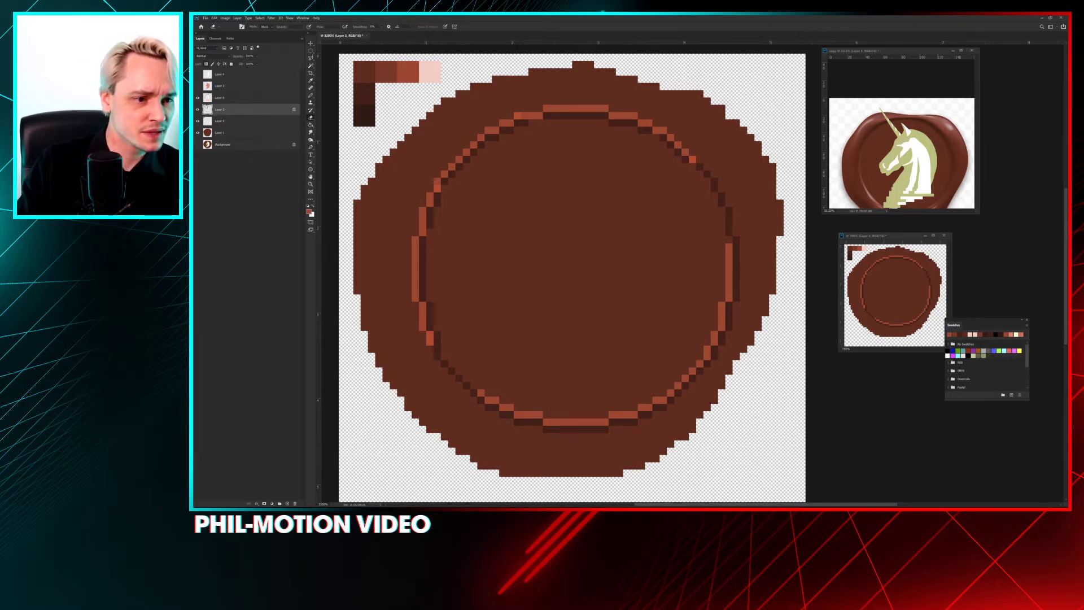
{"action": "left_click", "coordinate": [225, 99]}
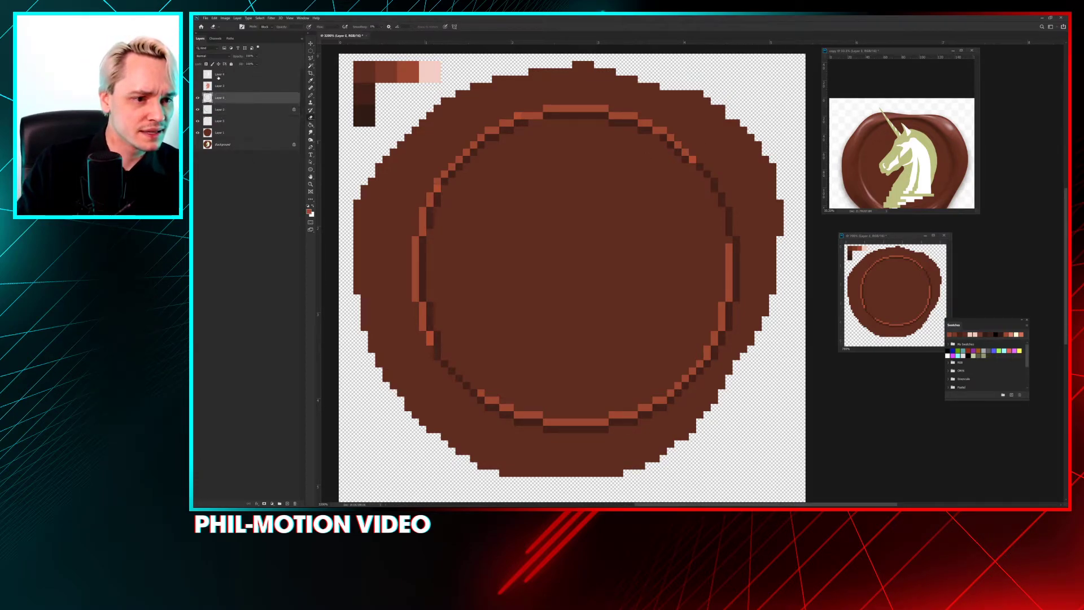
{"action": "left_click", "coordinate": [234, 113]}
{"action": "key", "text": "Delete"}
{"action": "left_click", "coordinate": [205, 99]}
{"action": "left_click", "coordinate": [198, 97]}
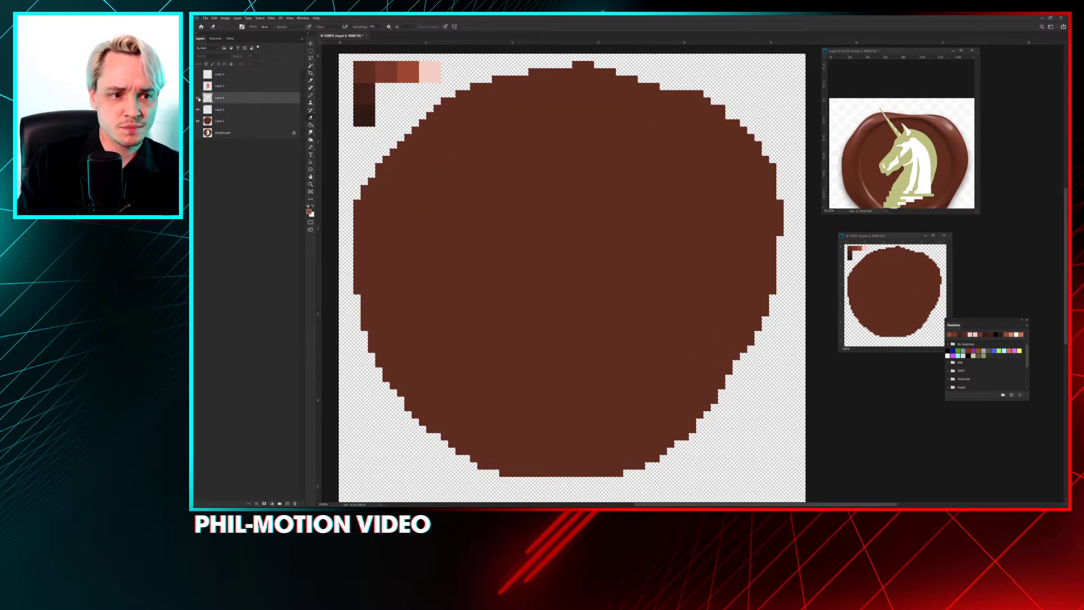
{"action": "left_click", "coordinate": [198, 97]}
{"action": "left_click", "coordinate": [197, 97]}
{"action": "left_click", "coordinate": [197, 98]}
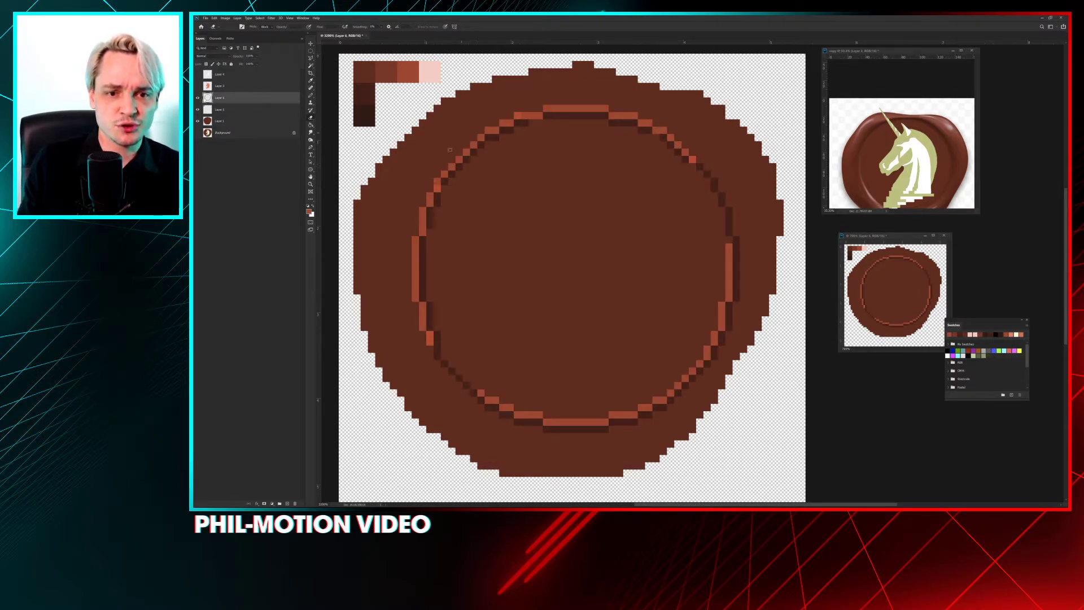
Step: Bridge the gap in the ring's upper-right arc with reddish-brown highlight pixels beside its shadow
{"action": "key", "text": "b"}
{"action": "key", "text": "shift+b"}
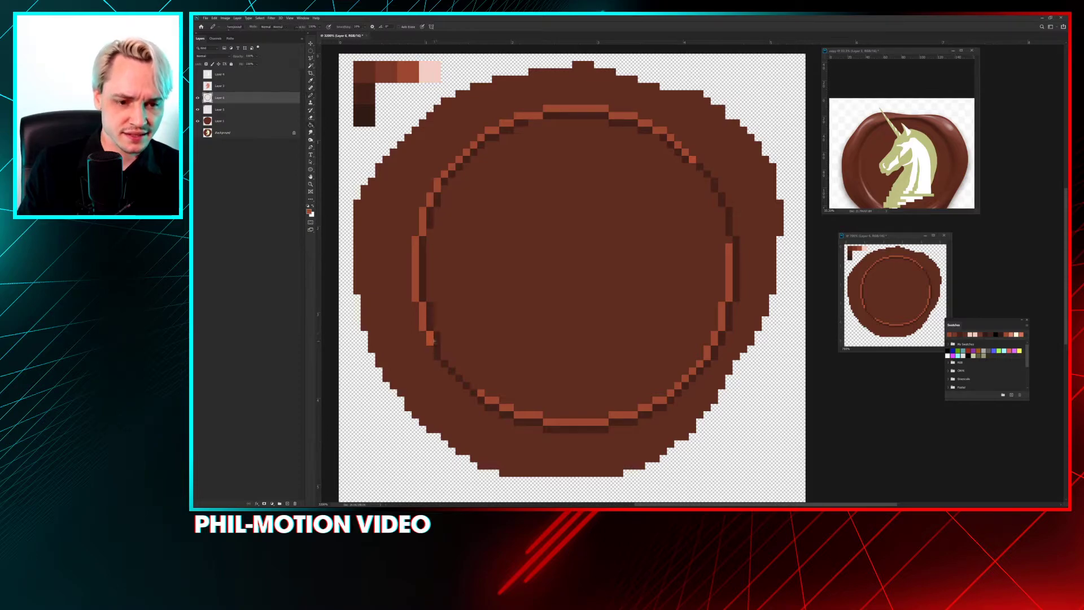
{"action": "key", "text": "g"}
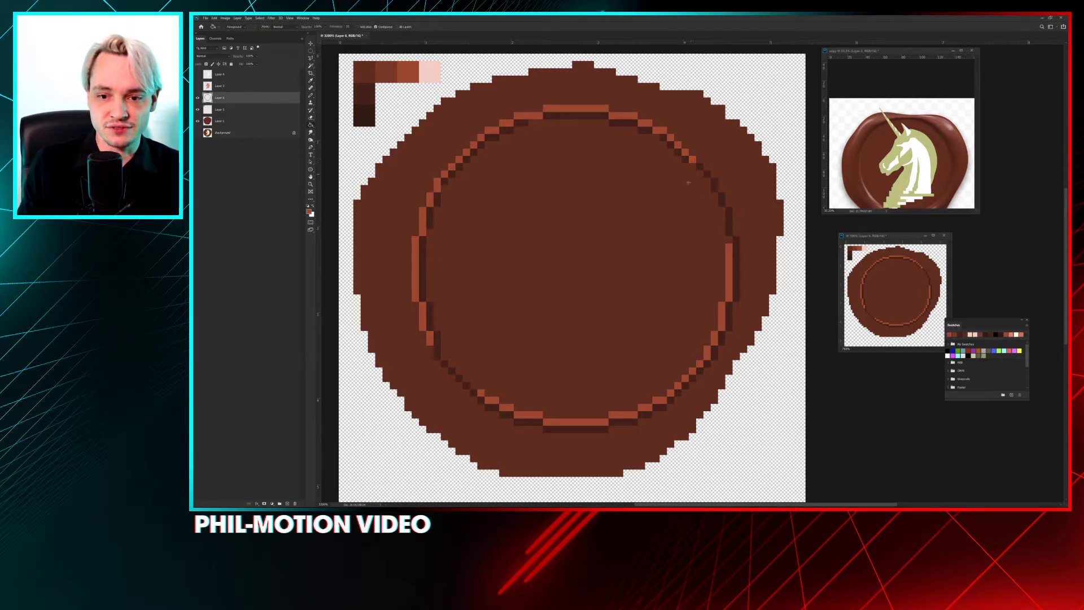
{"action": "key", "text": "b"}
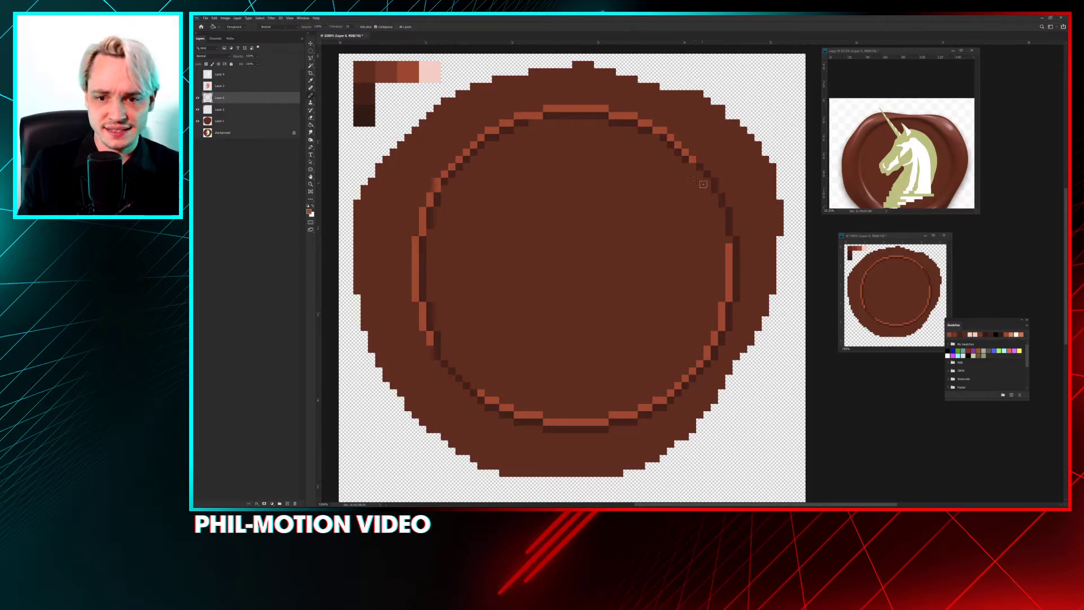
{"action": "mouse_move", "coordinate": [701, 174]}
{"action": "left_mouse_down"}
{"action": "mouse_move", "coordinate": [721, 227]}
{"action": "mouse_move", "coordinate": [715, 196]}
{"action": "left_mouse_up"}
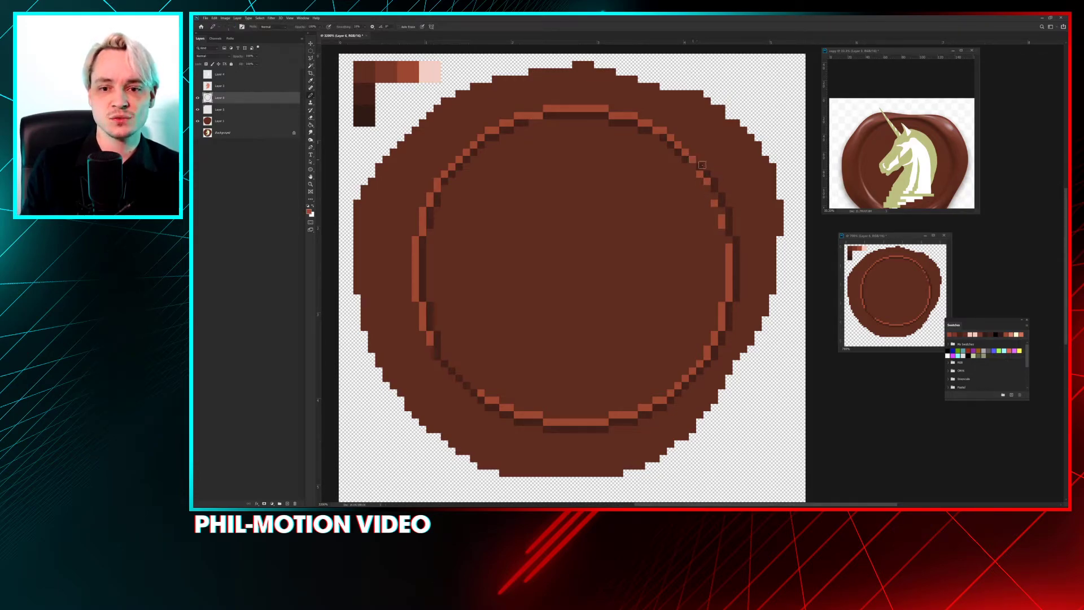
Step: Add reddish-brown highlight pixels diagonally along the ring's lower-left arc to fill its gap
{"action": "left_click_drag", "start_coordinate": [441, 351], "coordinate": [456, 370]}
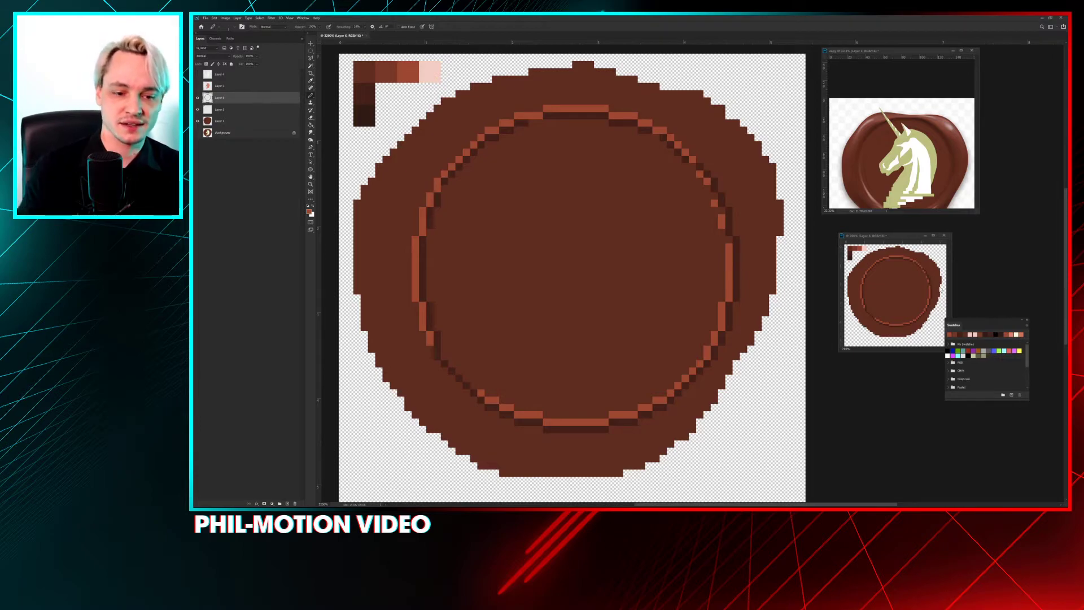
{"action": "left_click", "coordinate": [429, 348]}
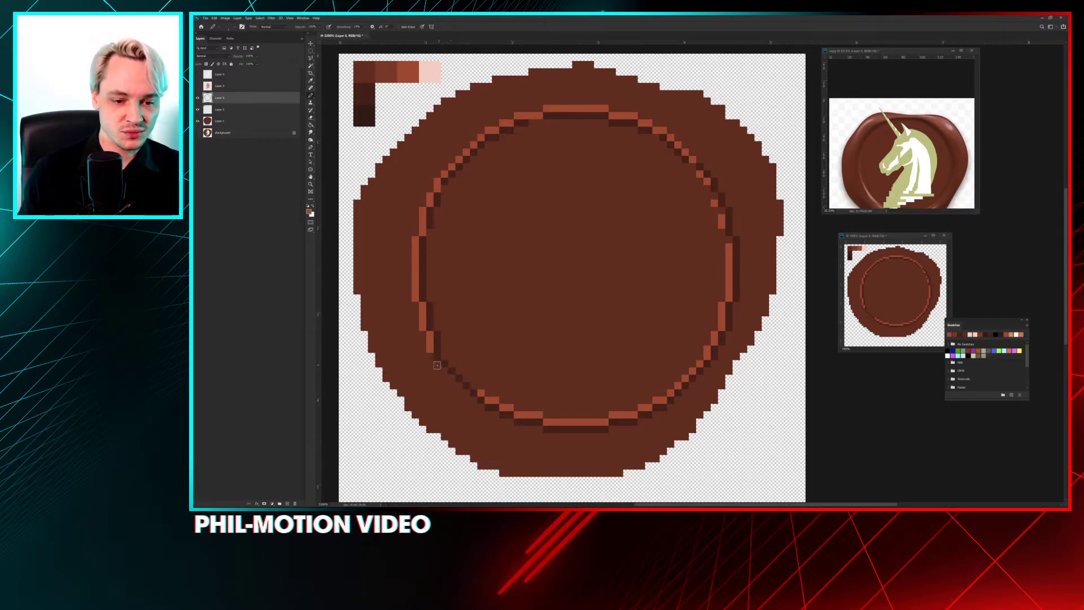
{"action": "left_click", "coordinate": [437, 365]}
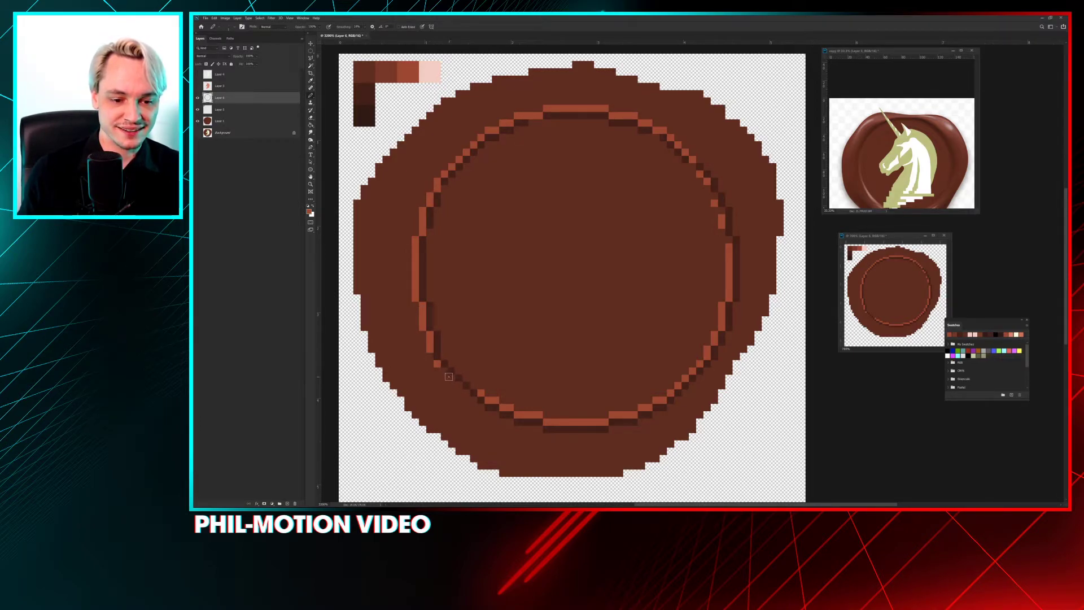
{"action": "left_click", "coordinate": [452, 378]}
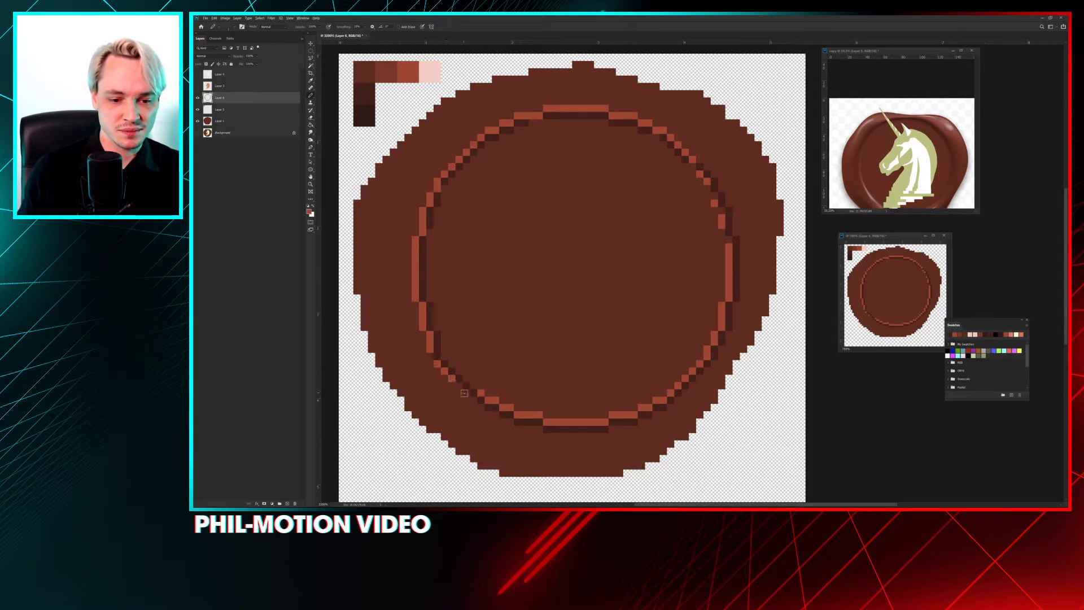
{"action": "left_click", "coordinate": [459, 392]}
Step: Paint out the lower-left shading and upper-right shadow pixels with the seal's base brown, then place one dark-brown pixel in the lower-left gap
{"action": "left_click", "coordinate": [472, 377]}
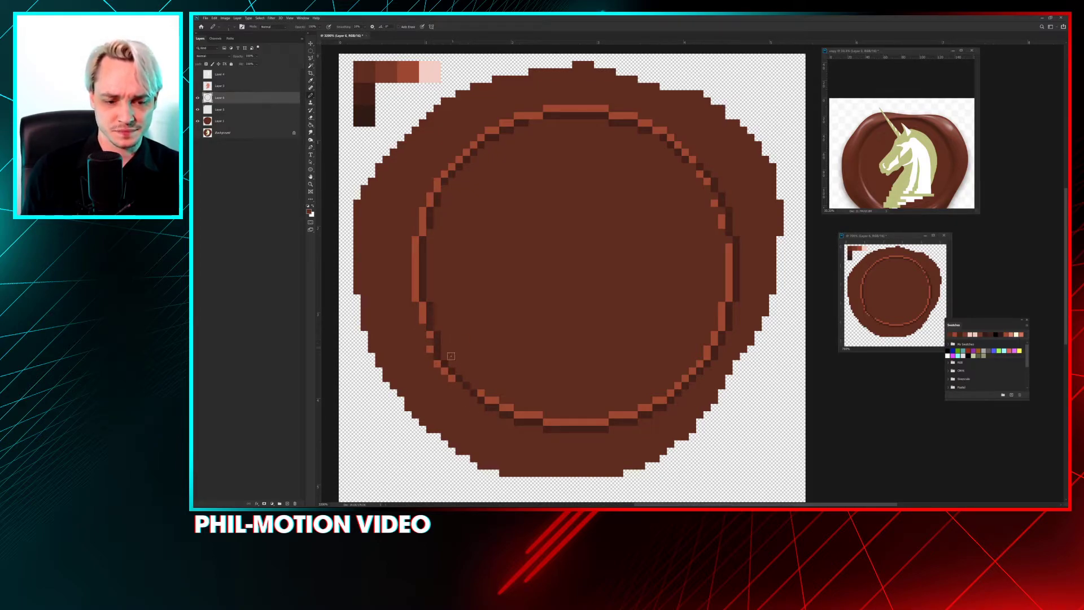
{"action": "left_click", "coordinate": [459, 378]}
{"action": "left_click", "coordinate": [468, 388]}
{"action": "left_click", "coordinate": [453, 372]}
{"action": "left_click", "coordinate": [446, 366]}
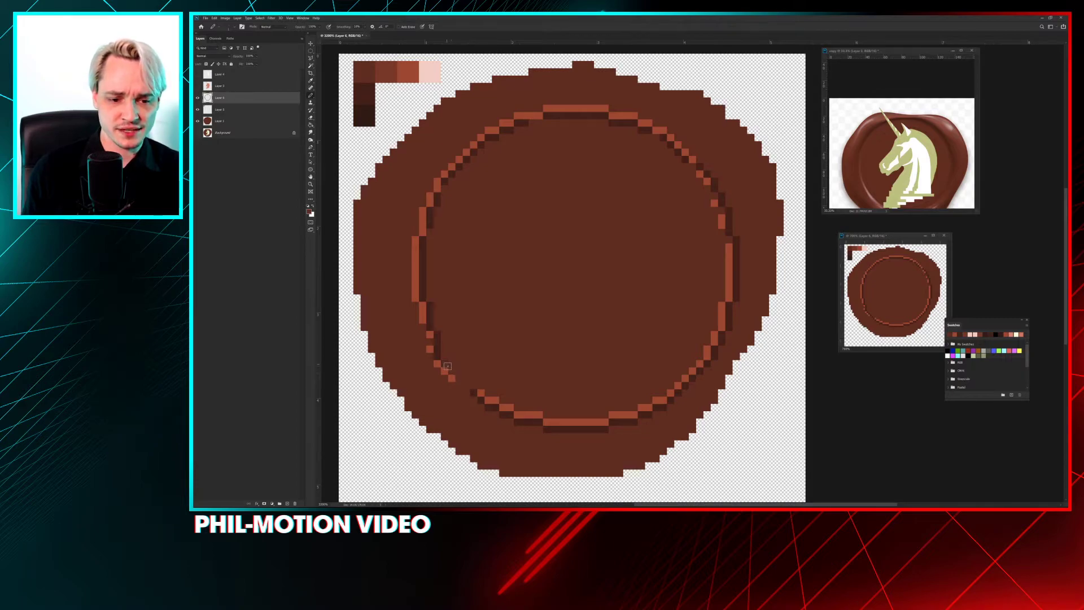
{"action": "left_click", "coordinate": [453, 378]}
{"action": "left_click", "coordinate": [716, 184]}
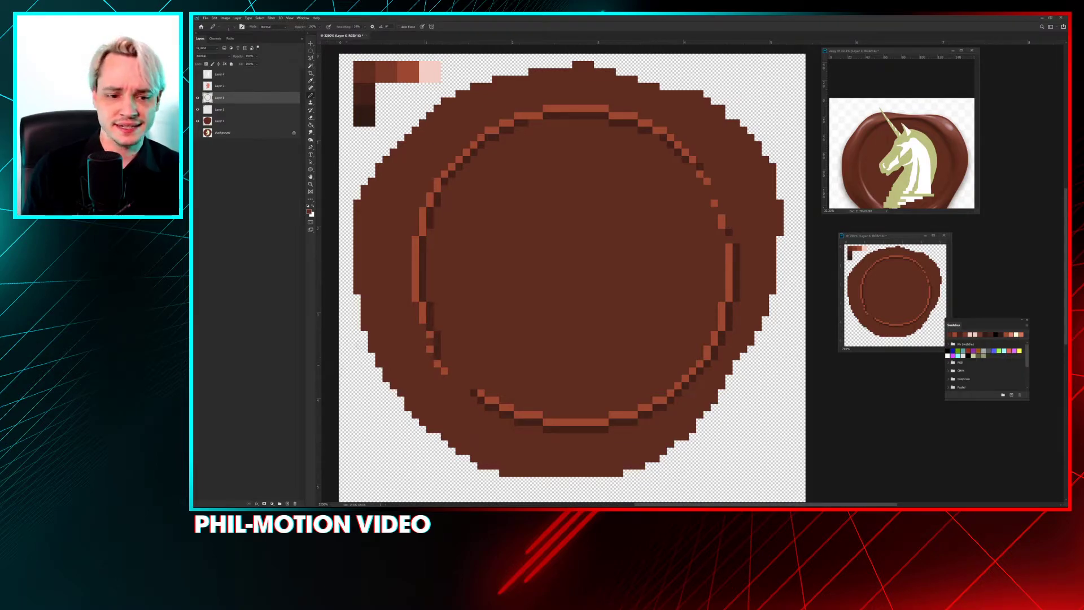
{"action": "left_click_drag", "start_coordinate": [430, 347], "coordinate": [444, 371]}
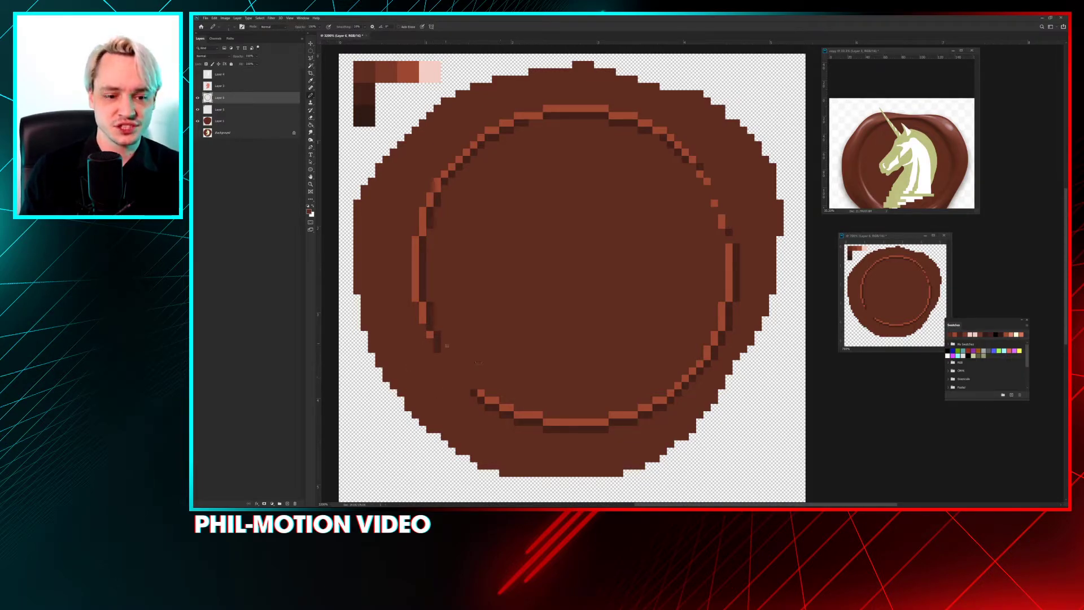
{"action": "left_click", "coordinate": [434, 345], "text": "alt"}
{"action": "left_click", "coordinate": [452, 363]}
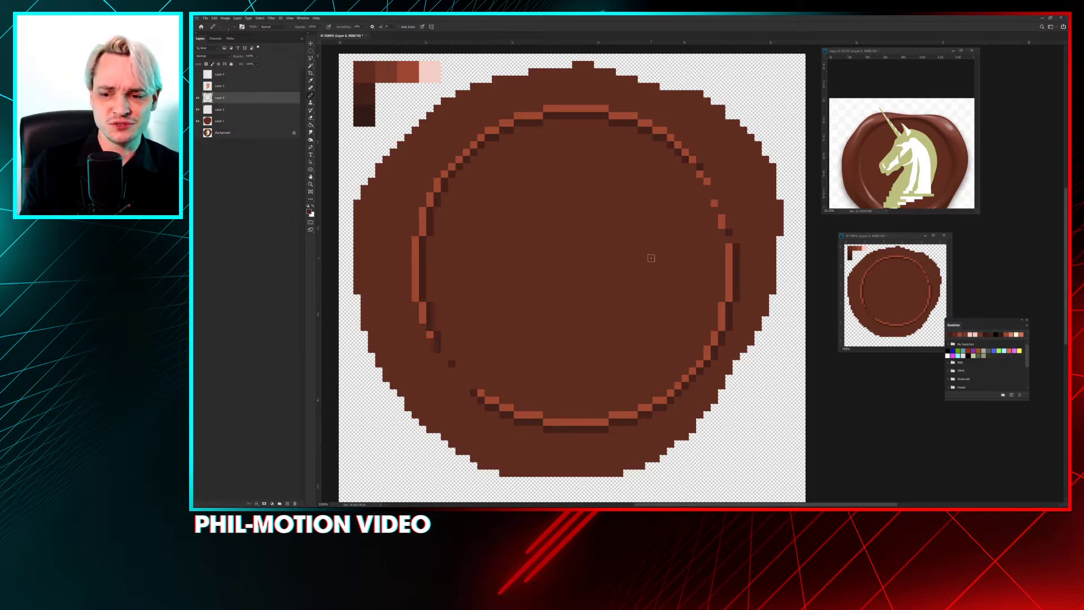
Step: Clear the isolated highlight and shadow pixels between the ring's upper-right arc and its right side
{"action": "key", "text": "e"}
{"action": "left_click", "coordinate": [716, 202]}
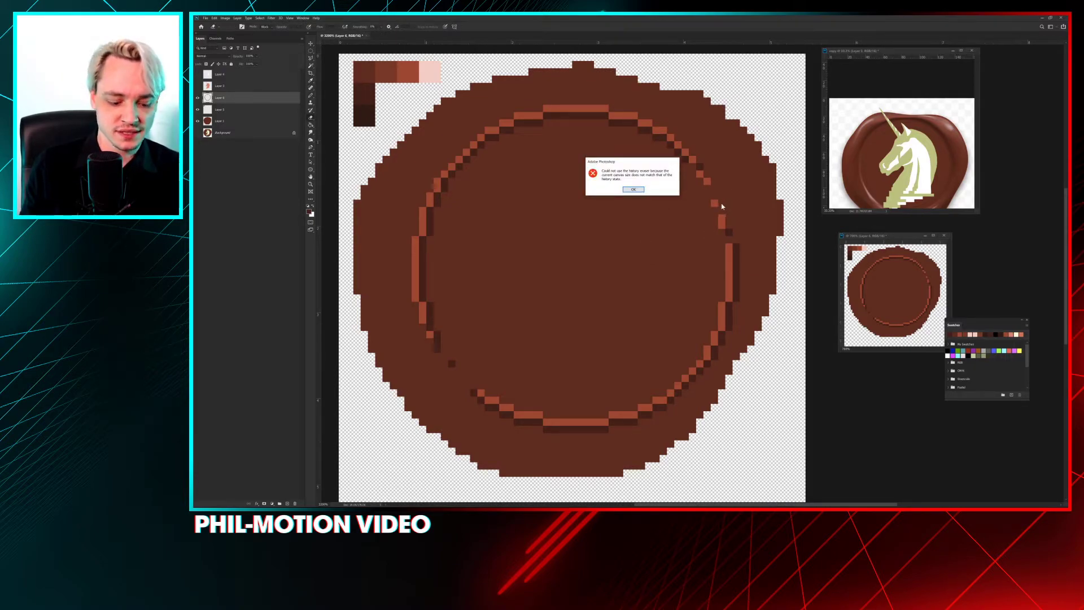
{"action": "key", "text": "Return"}
{"action": "key", "text": "b"}
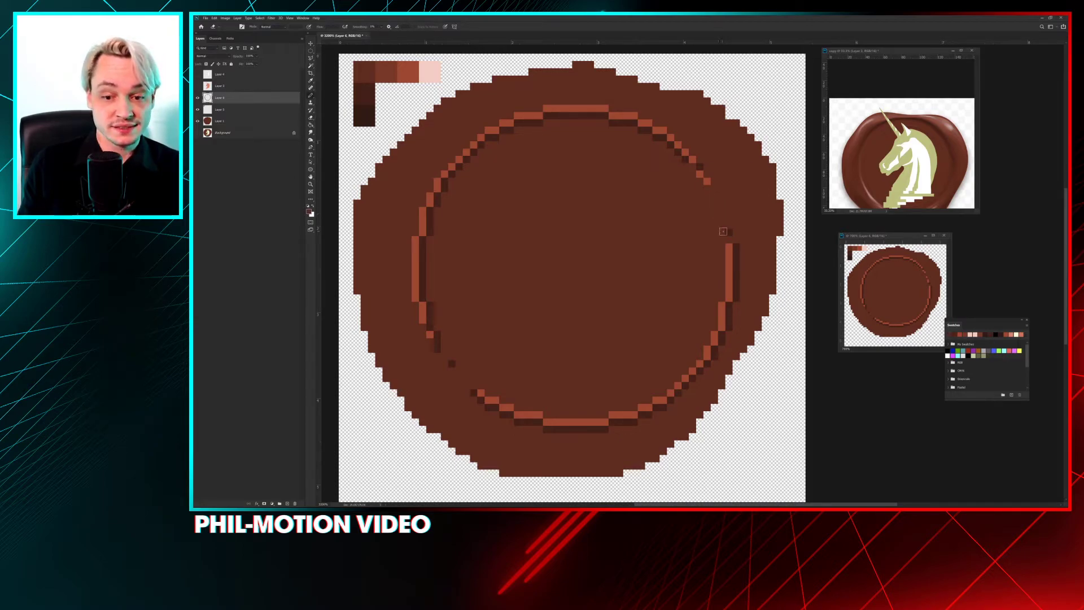
Step: Try extending the upper end of the ring's right side with reddish-brown highlight pixels and a dark-brown shadow
{"action": "key", "text": "shift+b"}
{"action": "left_click", "coordinate": [729, 233]}
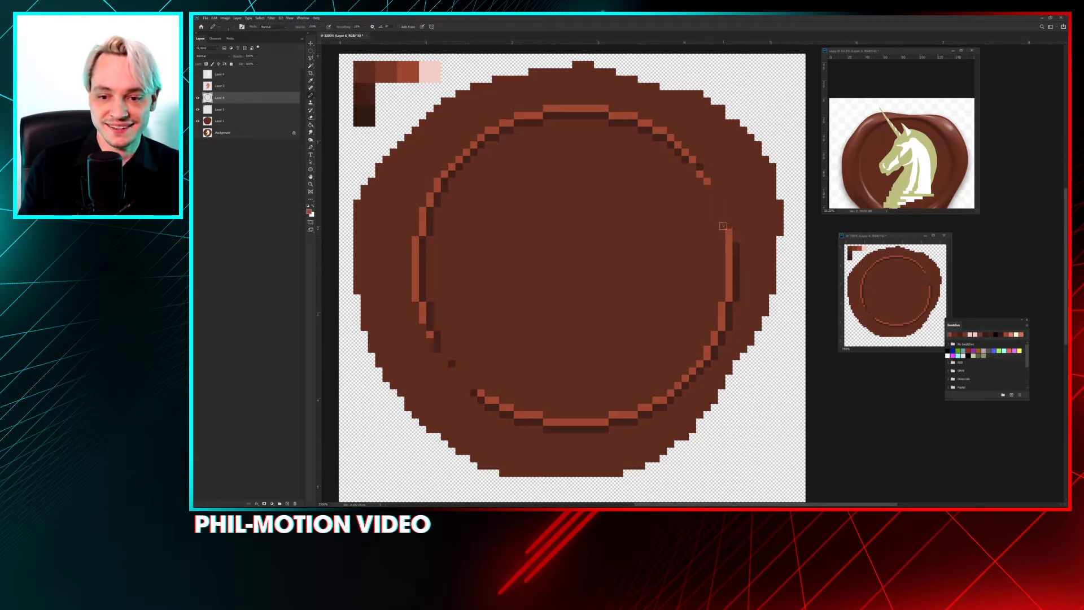
{"action": "left_click", "coordinate": [722, 226]}
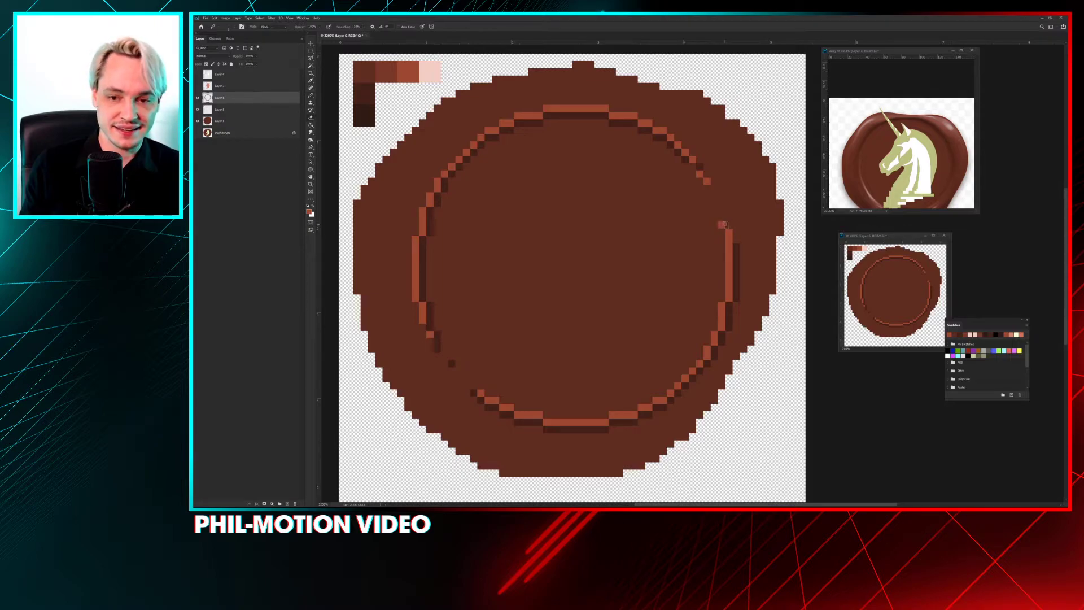
{"action": "key", "text": "ctrl+z"}
{"action": "key", "text": "e"}
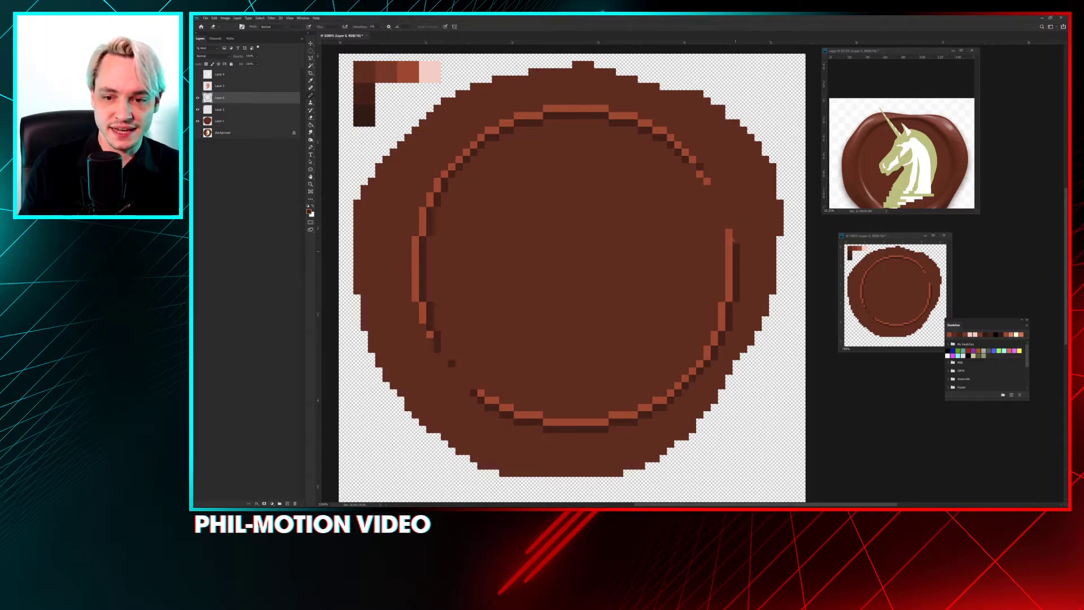
{"action": "key", "text": "b"}
{"action": "left_click", "coordinate": [729, 222]}
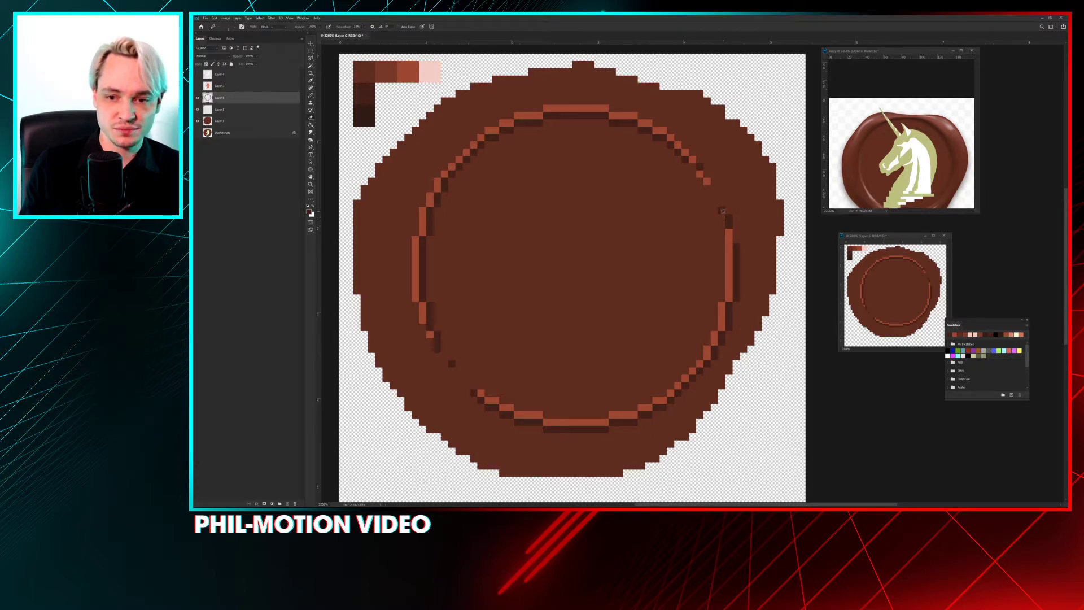
Step: Dot the gap in the ring's upper-right arc with separate dark-brown shadow pixels and reddish-brown highlight pixels for a broken edge
{"action": "key", "text": "b"}
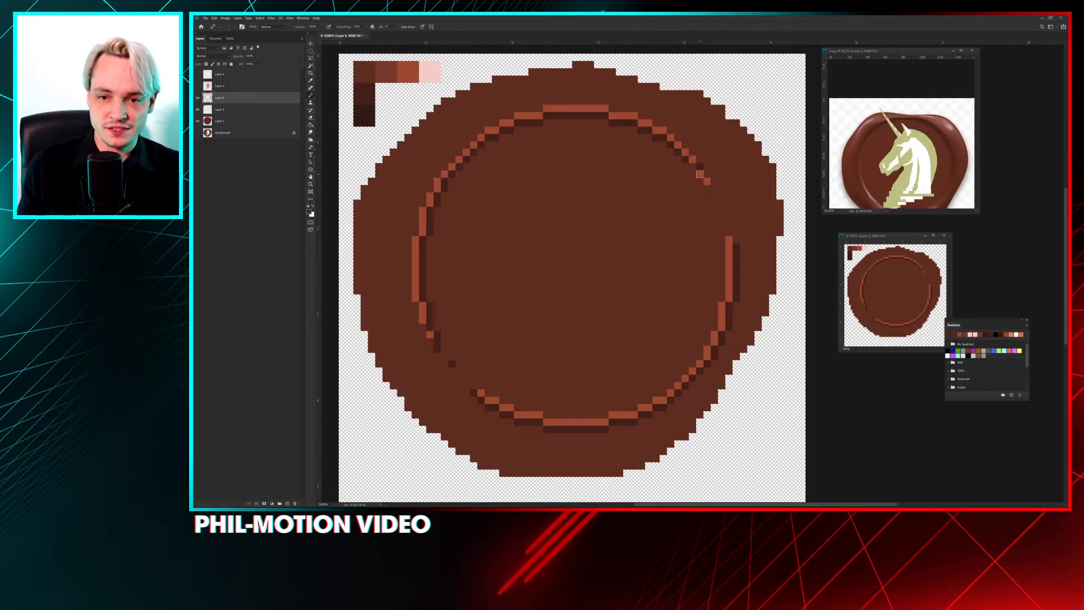
{"action": "left_click_drag", "start_coordinate": [700, 174], "coordinate": [715, 196]}
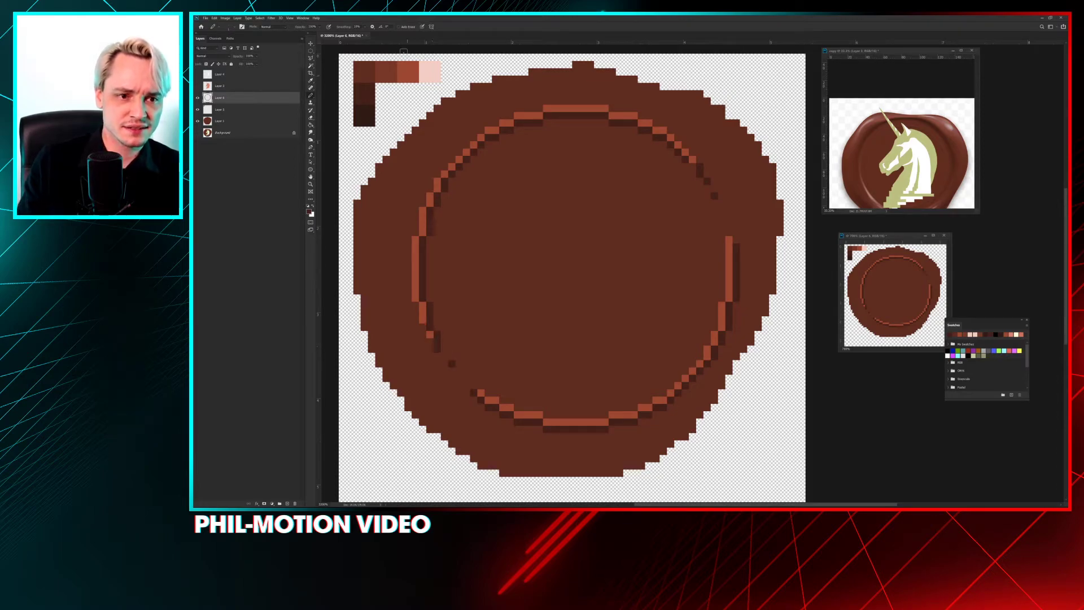
{"action": "left_click", "coordinate": [714, 195]}
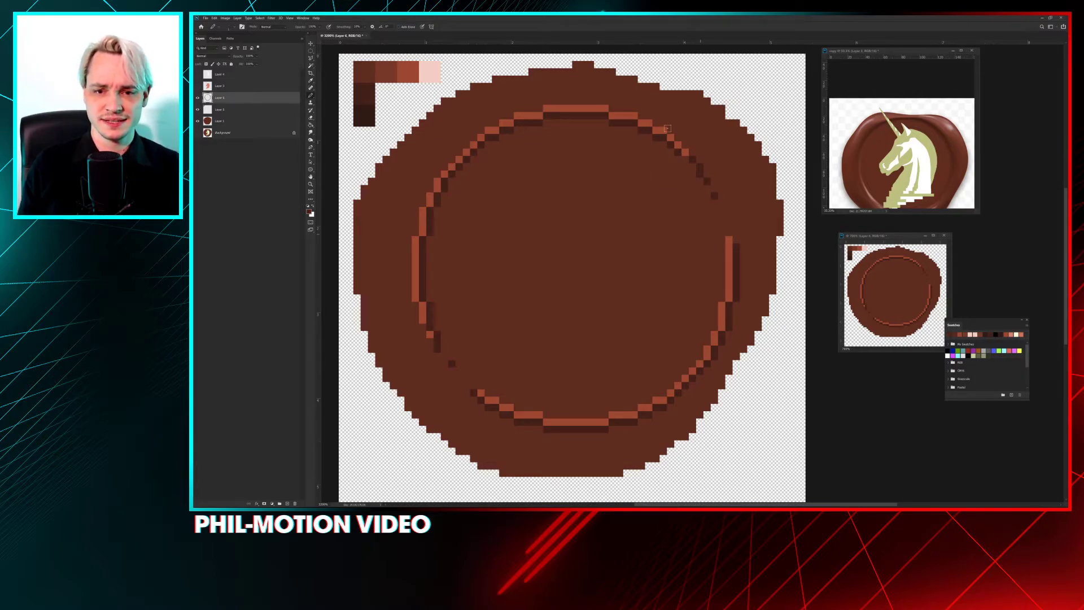
{"action": "left_click", "coordinate": [698, 165]}
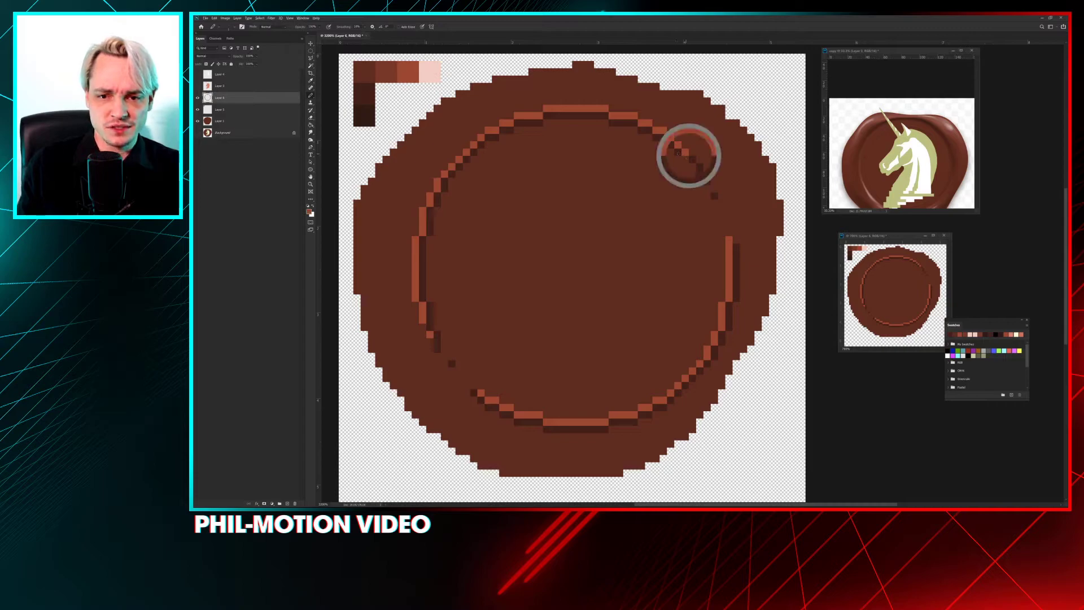
{"action": "left_click", "coordinate": [722, 219]}
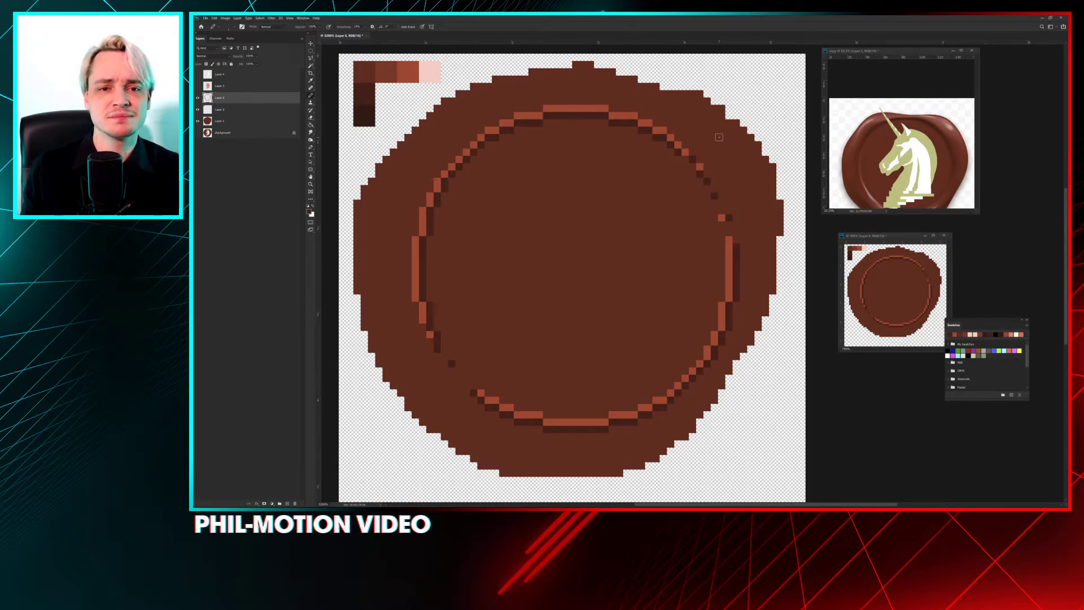
Step: Compare the seal with the broken ring's layer hidden and shown
{"action": "left_click_drag", "start_coordinate": [569, 155], "coordinate": [582, 183]}
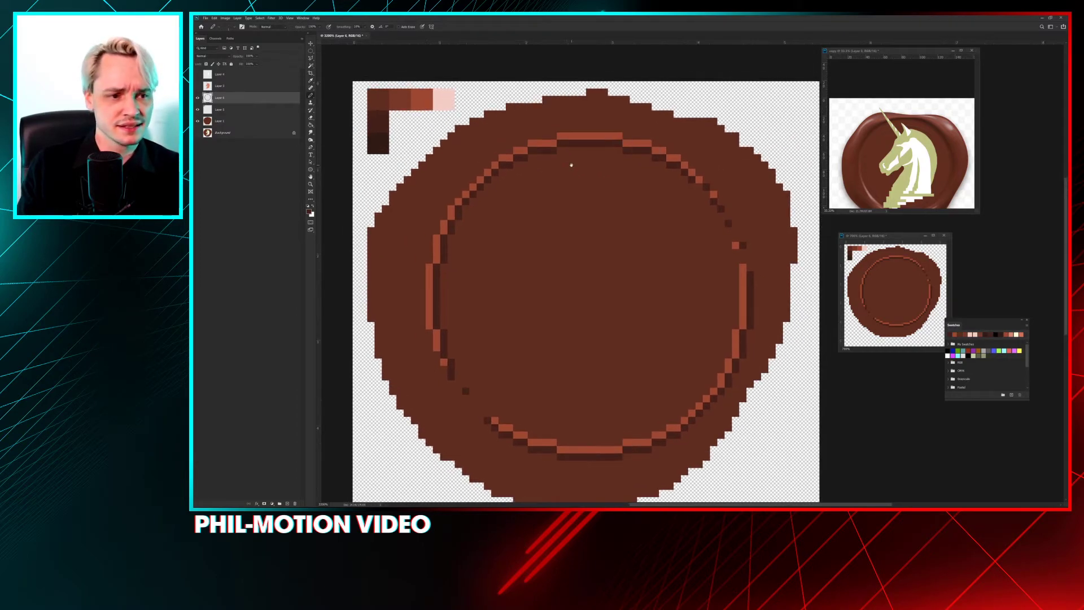
{"action": "left_click", "coordinate": [198, 98]}
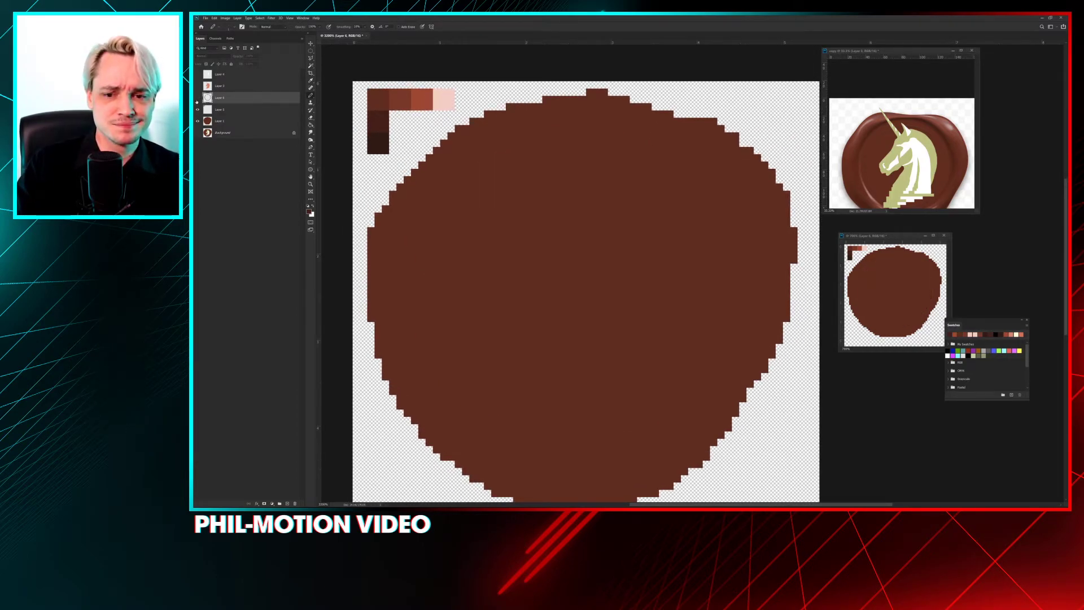
{"action": "left_click", "coordinate": [197, 99]}
{"action": "left_click", "coordinate": [198, 99]}
{"action": "left_click", "coordinate": [199, 98]}
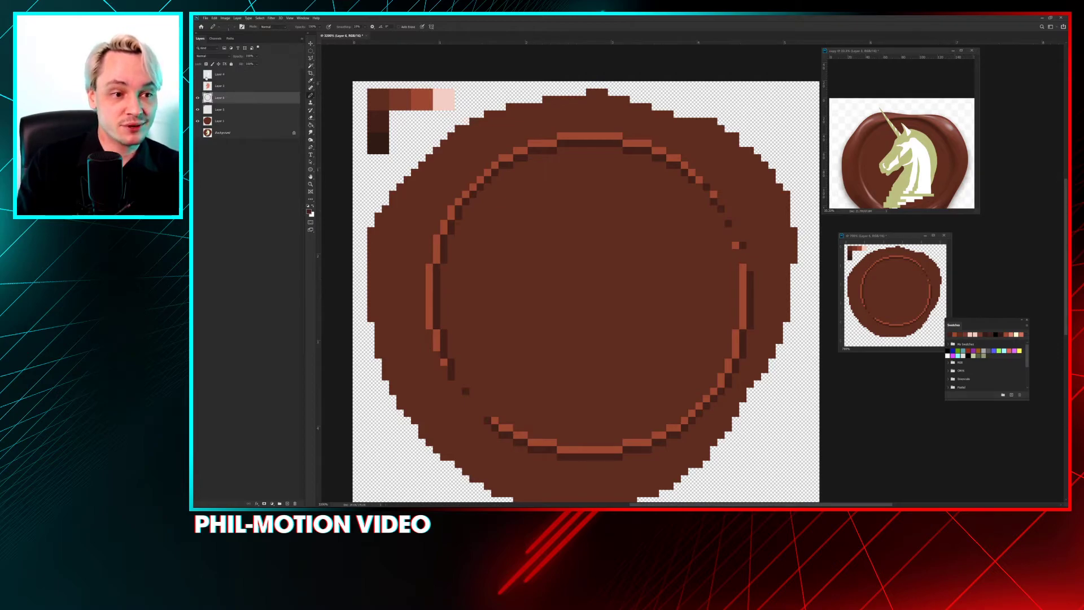
Step: Show both unicorn layers again, checking the emblem without its cream highlights
{"action": "left_click", "coordinate": [198, 86]}
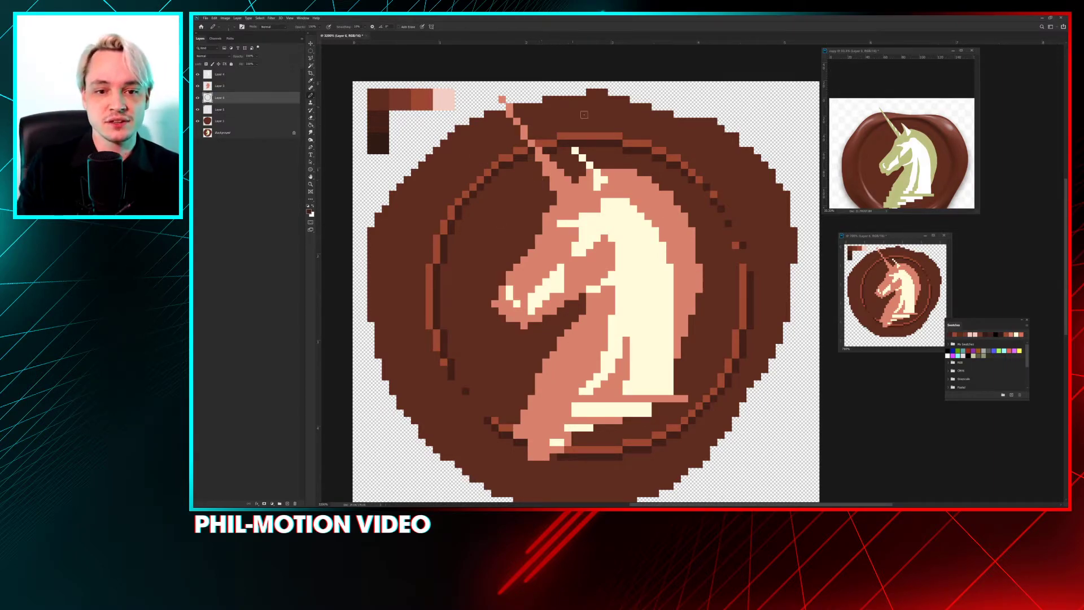
{"action": "left_click", "coordinate": [198, 75]}
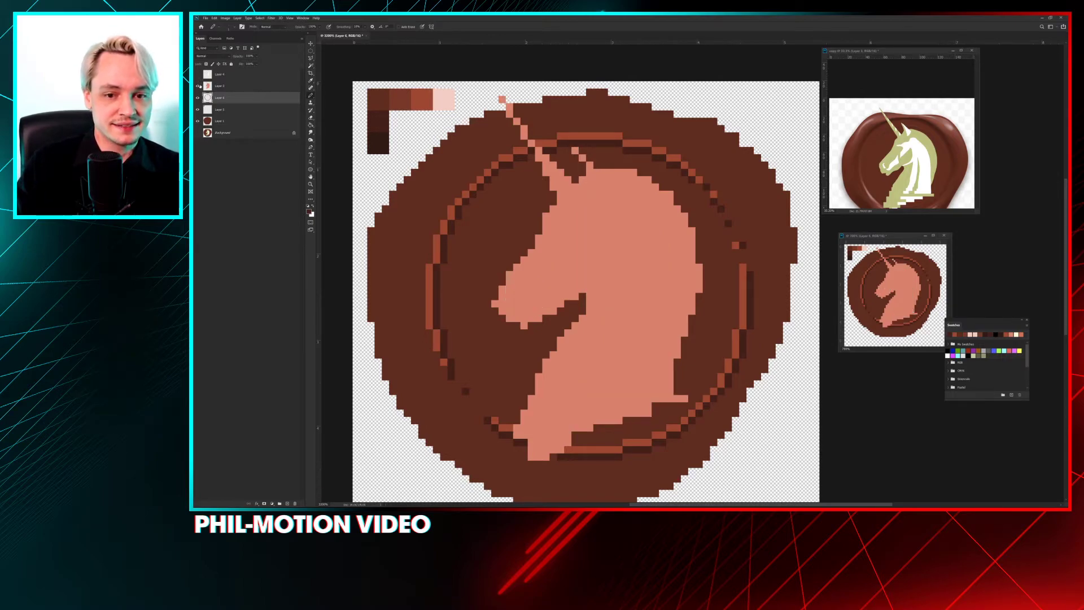
{"action": "left_click", "coordinate": [197, 74]}
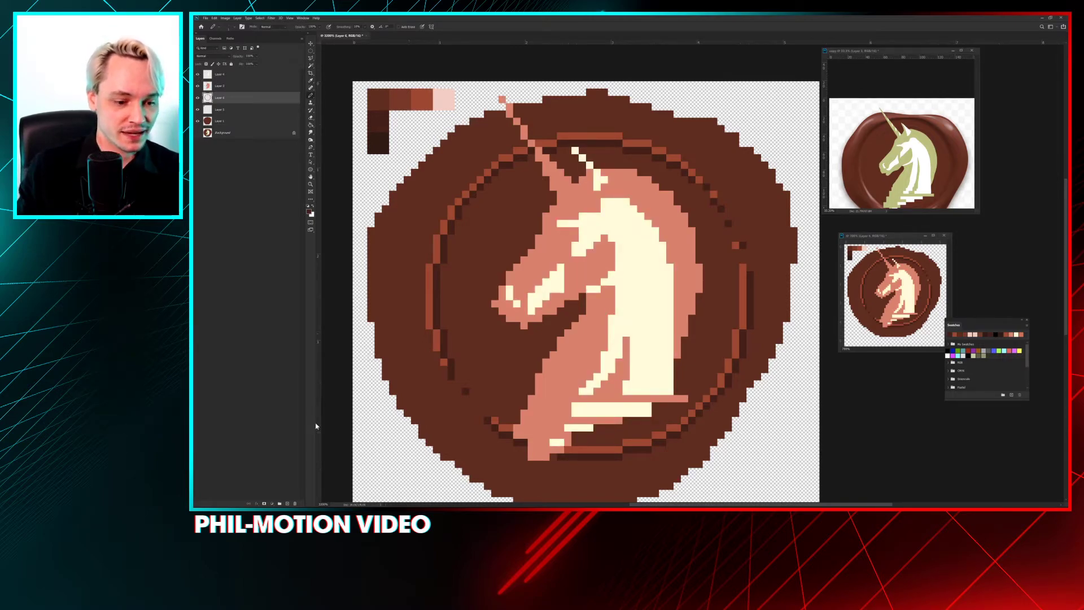
Step: Add a new layer on top and paint a reddish-brown edge along the unicorn's face and up its horn
{"action": "left_click", "coordinate": [287, 503]}
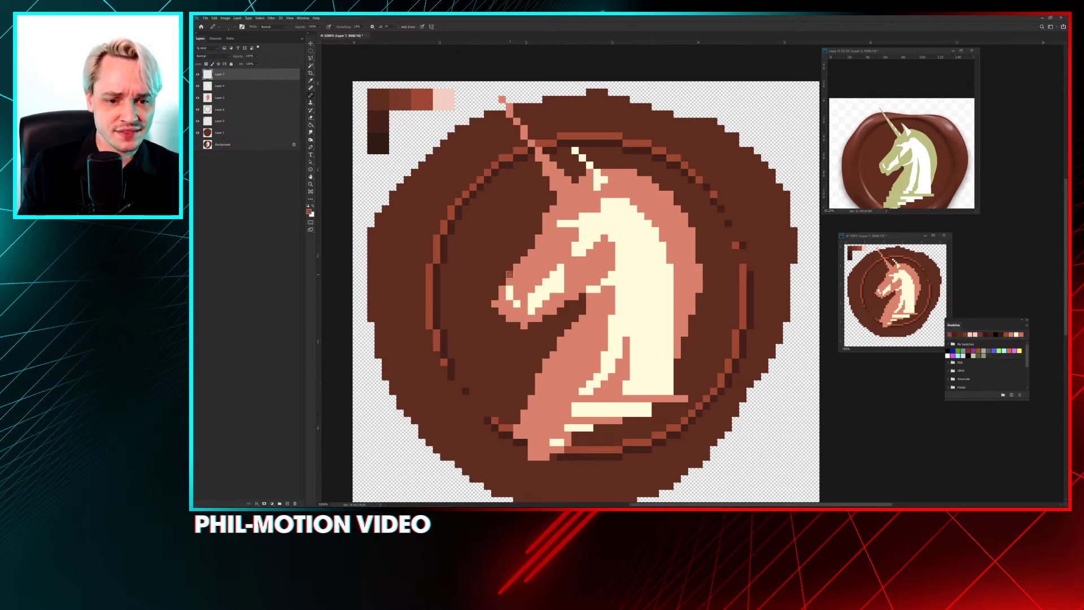
{"action": "mouse_move", "coordinate": [535, 249]}
{"action": "left_mouse_down"}
{"action": "mouse_move", "coordinate": [560, 192]}
{"action": "mouse_move", "coordinate": [524, 136]}
{"action": "mouse_move", "coordinate": [529, 125]}
{"action": "mouse_move", "coordinate": [510, 104]}
{"action": "left_mouse_up"}
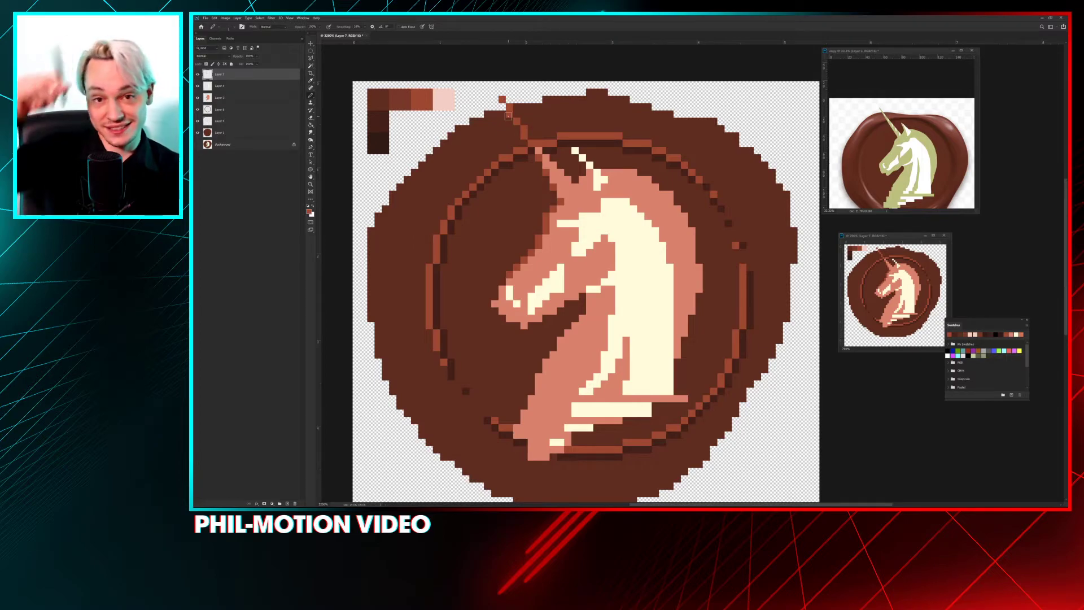
{"action": "left_click", "coordinate": [531, 148]}
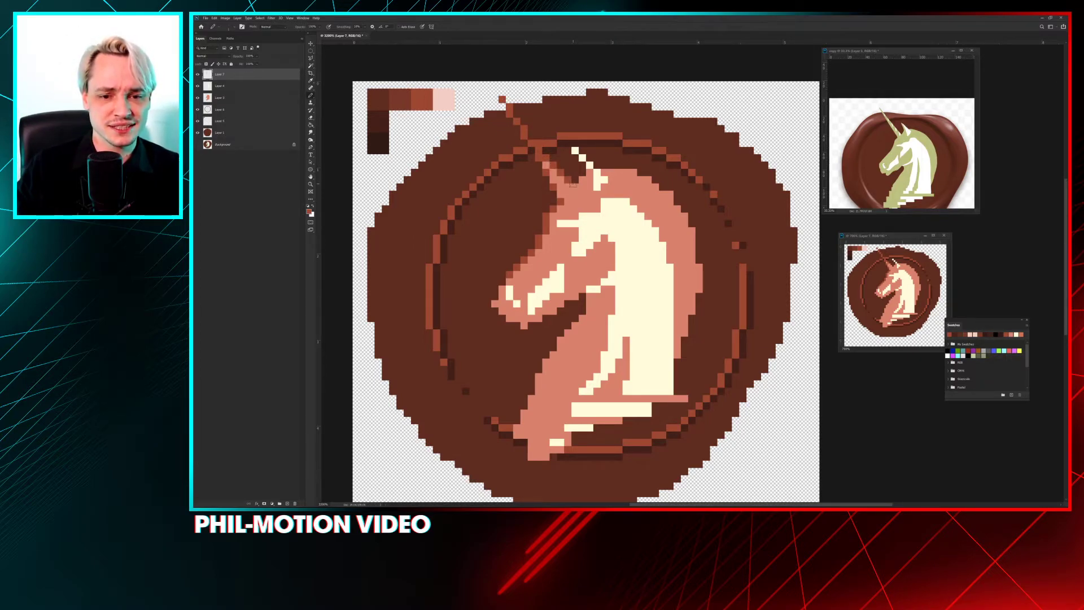
Step: Paint reddish-brown edges along the unicorn's ear, cheek, jaw and the front contours of its neck and cream mane
{"action": "mouse_move", "coordinate": [575, 181]}
{"action": "left_mouse_down"}
{"action": "mouse_move", "coordinate": [584, 175]}
{"action": "mouse_move", "coordinate": [575, 150]}
{"action": "mouse_move", "coordinate": [641, 173]}
{"action": "left_mouse_up"}
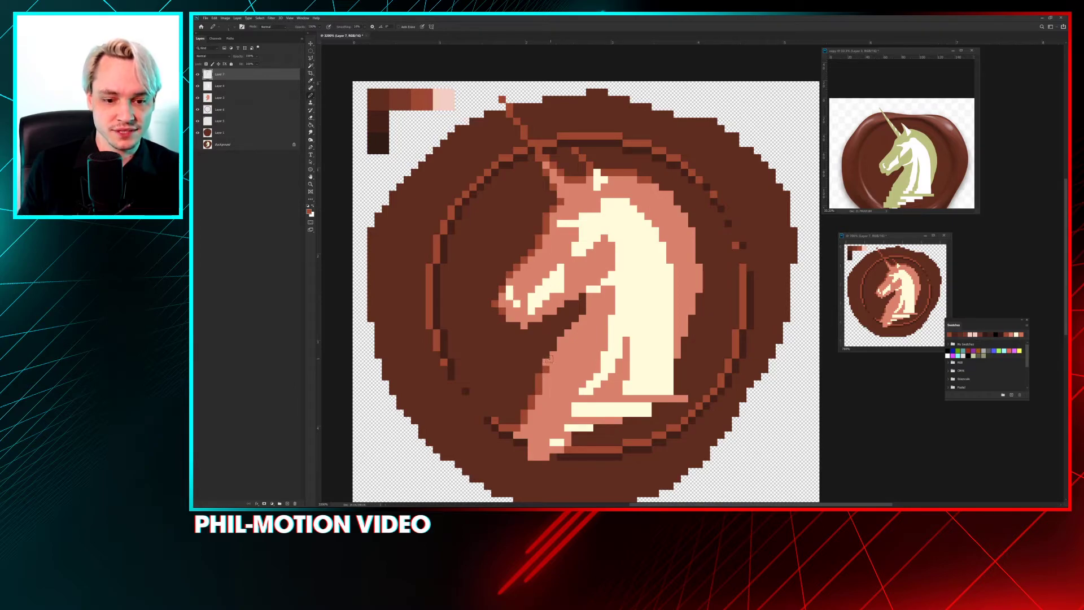
{"action": "left_click_drag", "start_coordinate": [573, 326], "coordinate": [591, 300]}
{"action": "left_click_drag", "start_coordinate": [576, 260], "coordinate": [602, 236]}
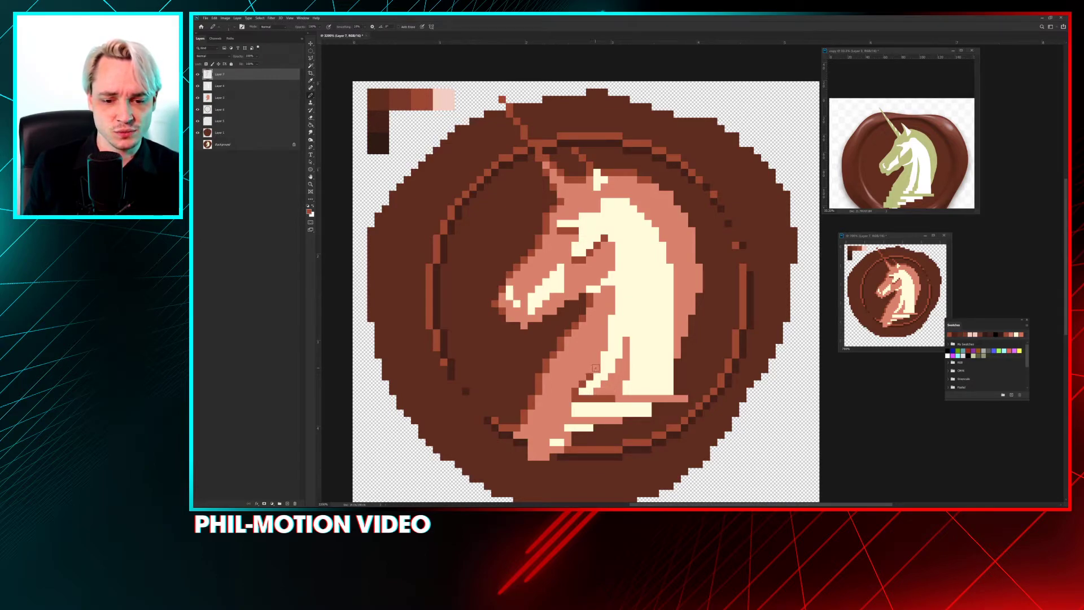
{"action": "left_click", "coordinate": [612, 308]}
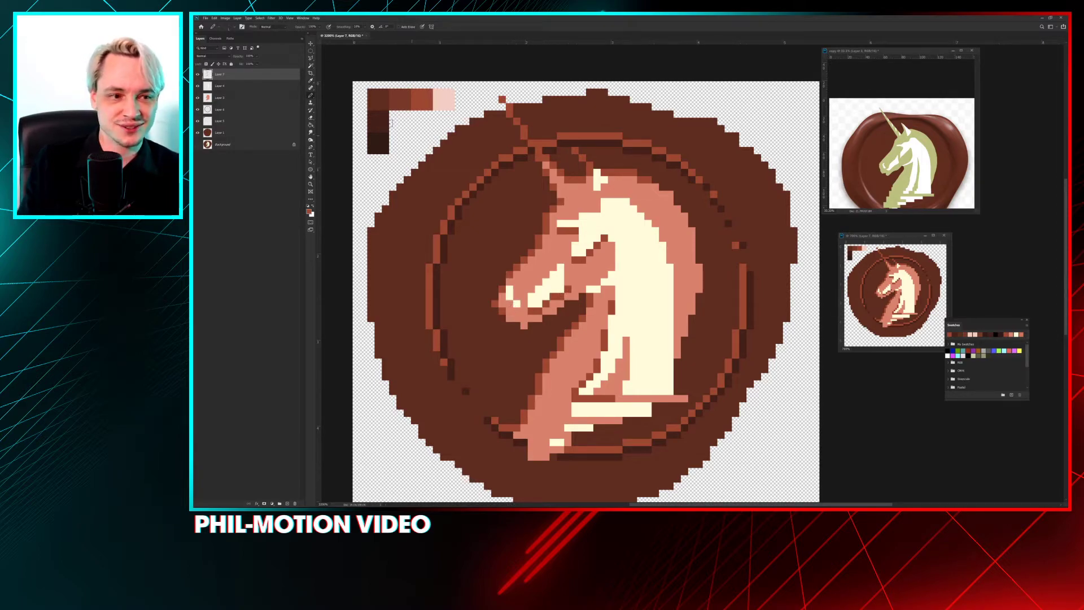
Step: Sample the darkest brown from the palette and shade the unicorn's eye, the base of its ear and the back of its mane
{"action": "left_click", "coordinate": [380, 137], "text": "alt"}
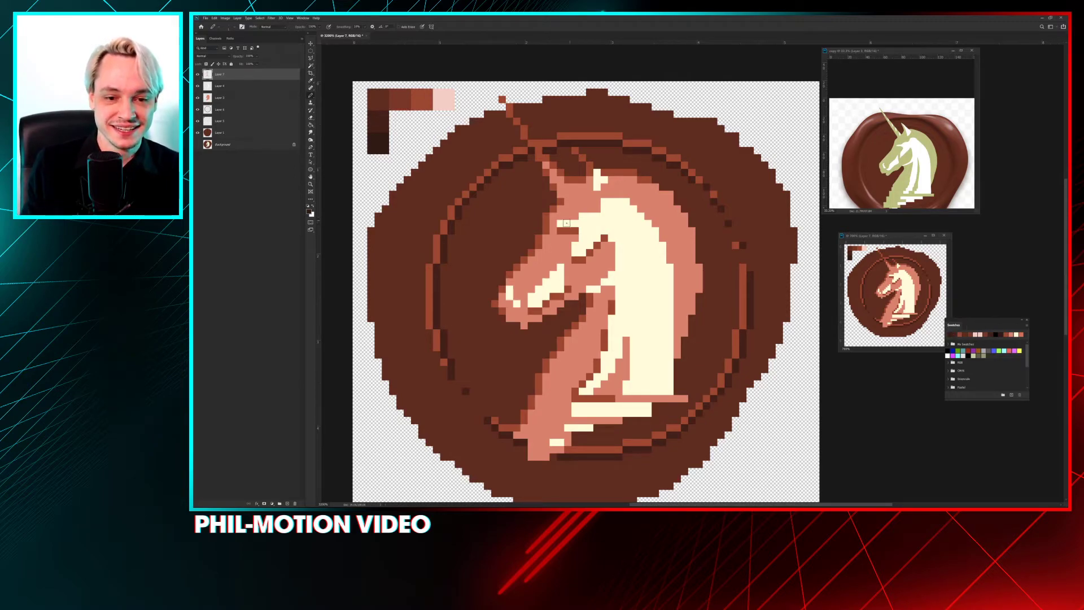
{"action": "left_click_drag", "start_coordinate": [554, 223], "coordinate": [590, 208]}
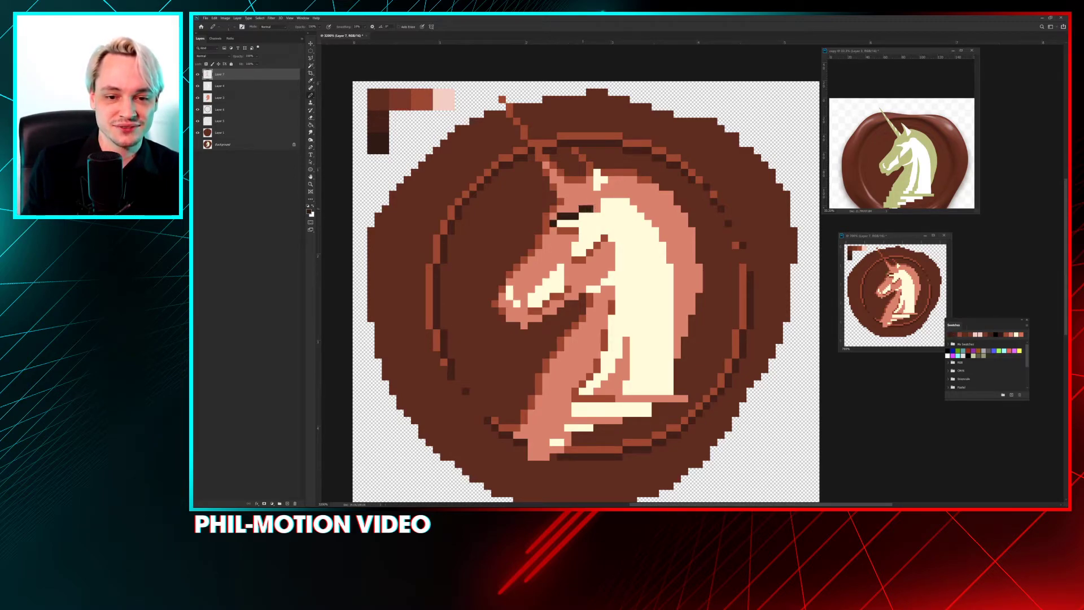
{"action": "left_click", "coordinate": [596, 201]}
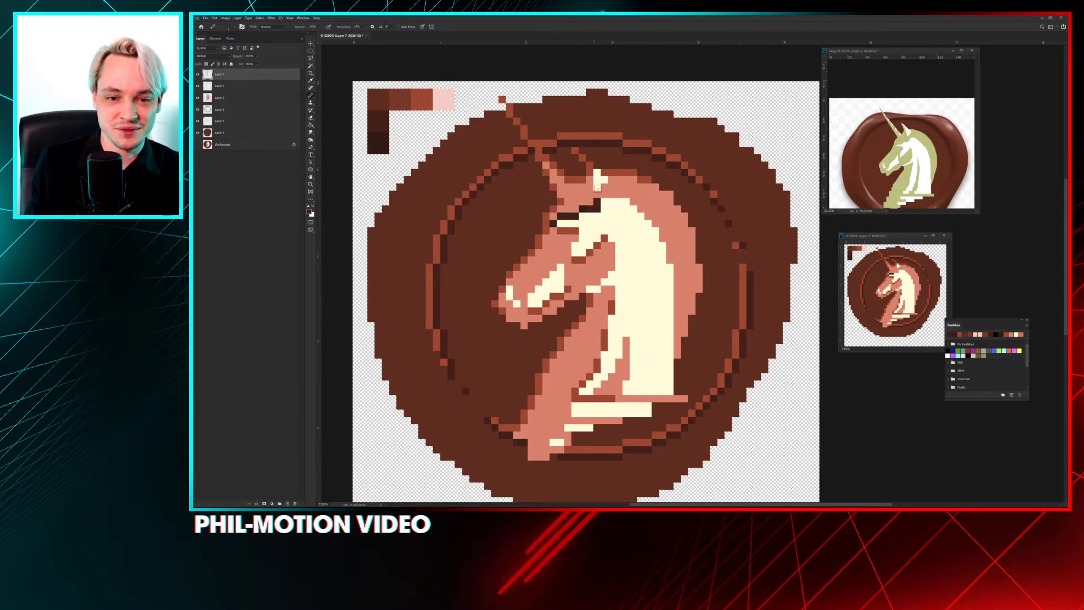
{"action": "left_click", "coordinate": [604, 186]}
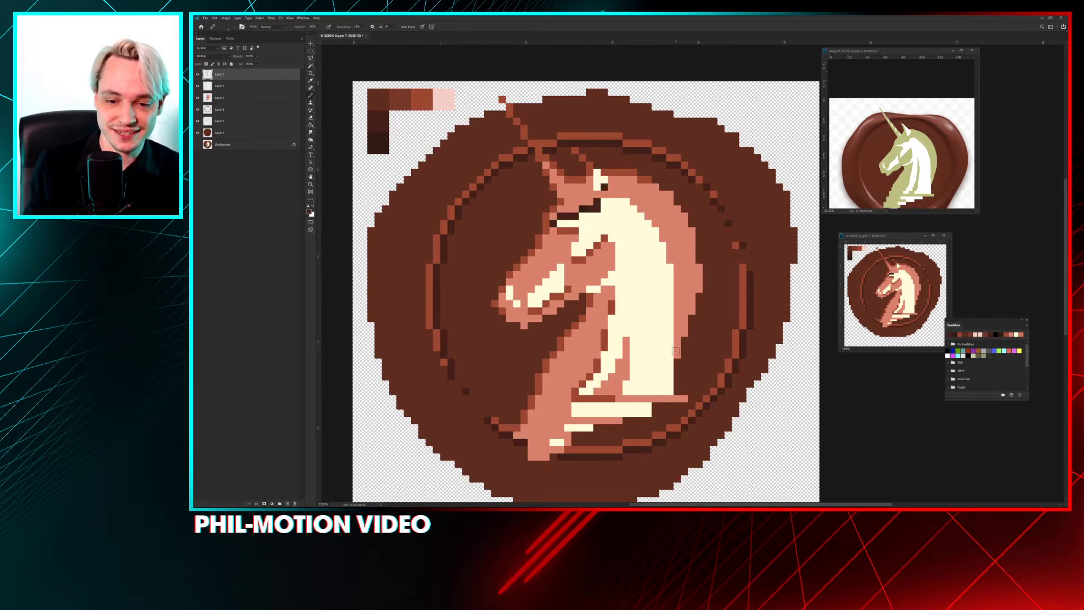
{"action": "mouse_move", "coordinate": [677, 355]}
{"action": "left_mouse_down"}
{"action": "mouse_move", "coordinate": [701, 245]}
{"action": "mouse_move", "coordinate": [696, 266]}
{"action": "mouse_move", "coordinate": [685, 215]}
{"action": "left_mouse_up"}
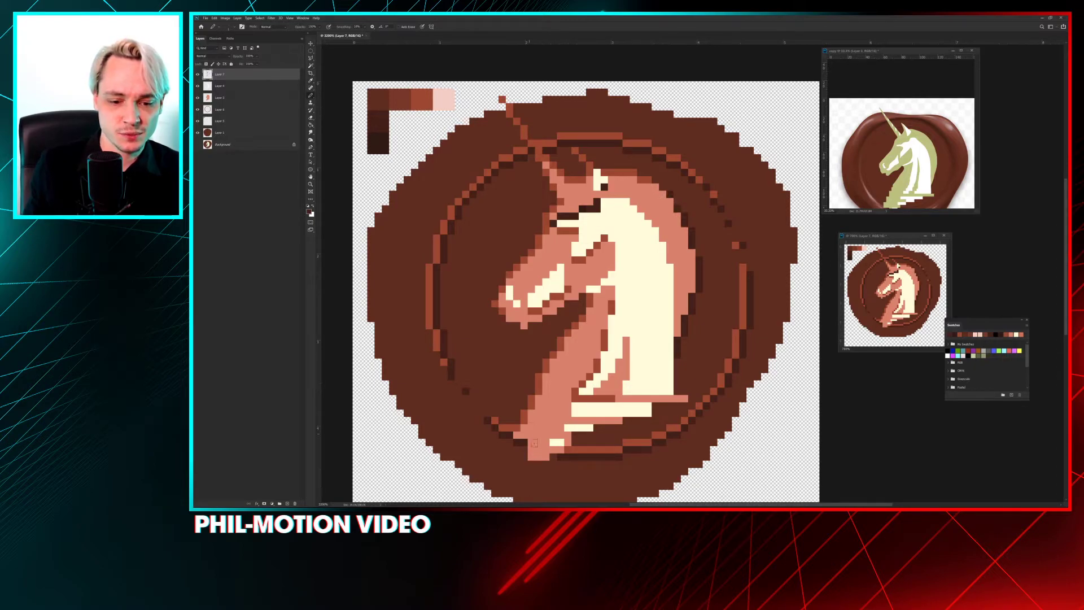
Step: Add dark-brown shadow pixels under the unicorn's neck base, along its muzzle, around the jaw and inside the mane
{"action": "mouse_move", "coordinate": [531, 458]}
{"action": "left_mouse_down"}
{"action": "mouse_move", "coordinate": [587, 412]}
{"action": "mouse_move", "coordinate": [578, 423]}
{"action": "mouse_move", "coordinate": [608, 417]}
{"action": "mouse_move", "coordinate": [568, 439]}
{"action": "mouse_move", "coordinate": [619, 391]}
{"action": "mouse_move", "coordinate": [626, 363]}
{"action": "mouse_move", "coordinate": [640, 406]}
{"action": "mouse_move", "coordinate": [675, 398]}
{"action": "left_mouse_up"}
{"action": "left_click", "coordinate": [612, 421]}
{"action": "left_click", "coordinate": [620, 420]}
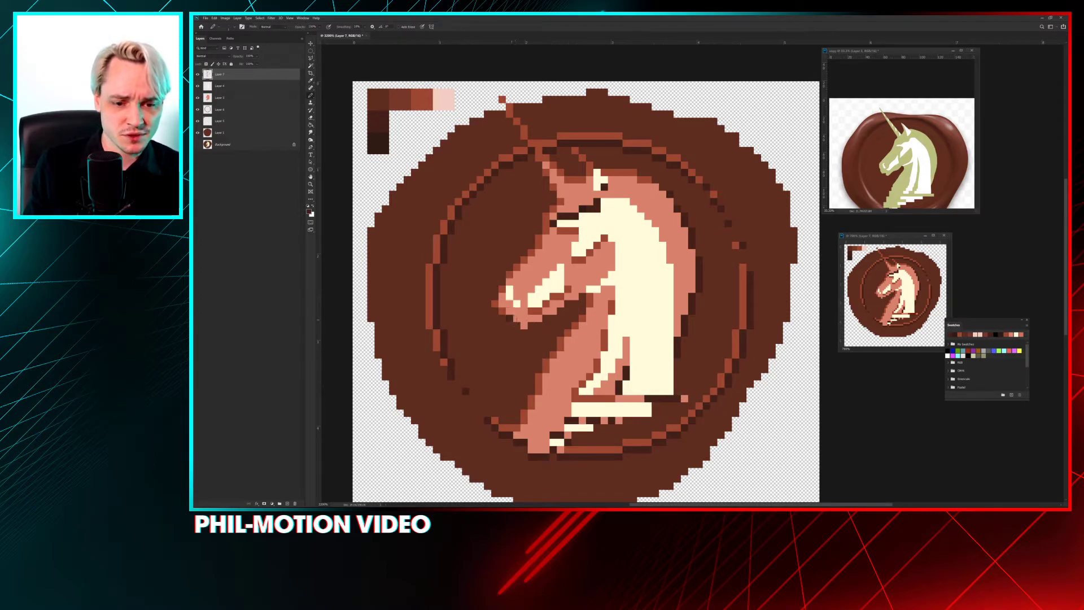
{"action": "left_click", "coordinate": [524, 300]}
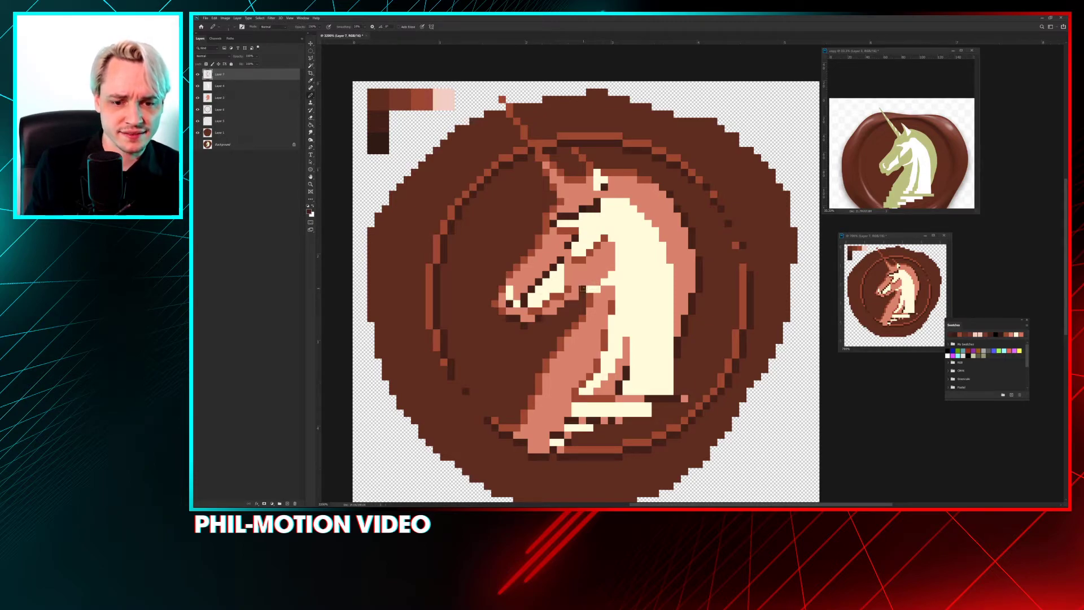
{"action": "left_click", "coordinate": [610, 256]}
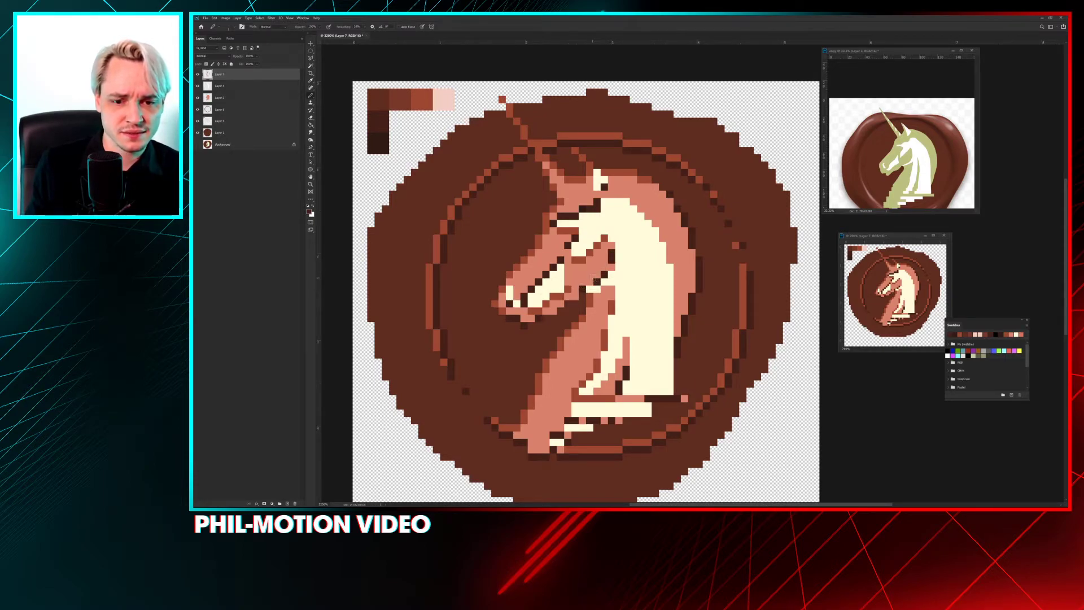
{"action": "left_click_drag", "start_coordinate": [676, 276], "coordinate": [677, 289]}
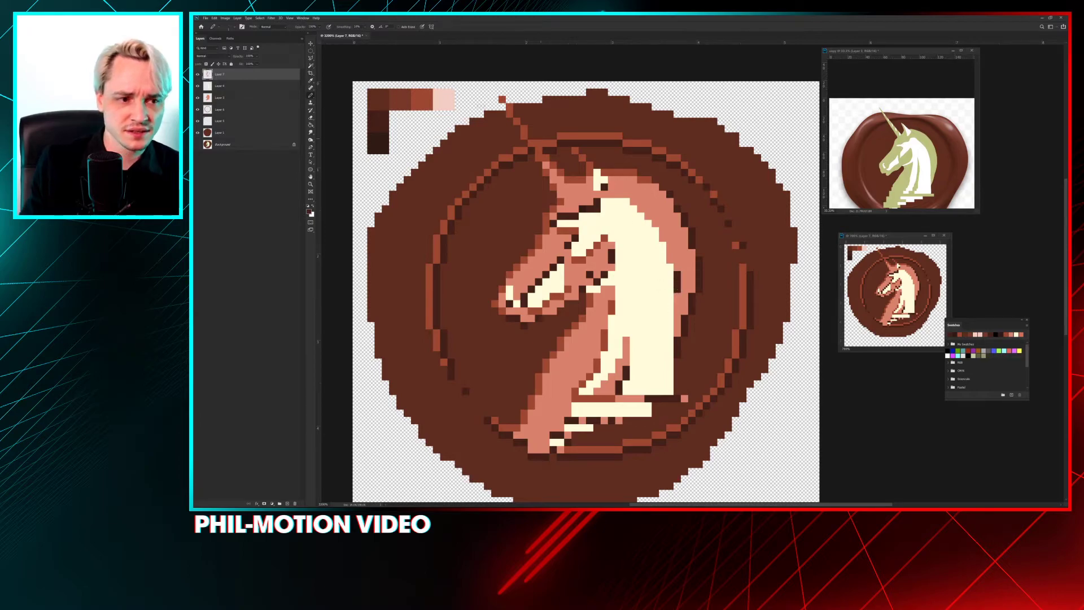
Step: Hide both unicorn colour layers and close the gaps in the reddish-brown outline along the horn base, forehead and nose
{"action": "left_click", "coordinate": [198, 98]}
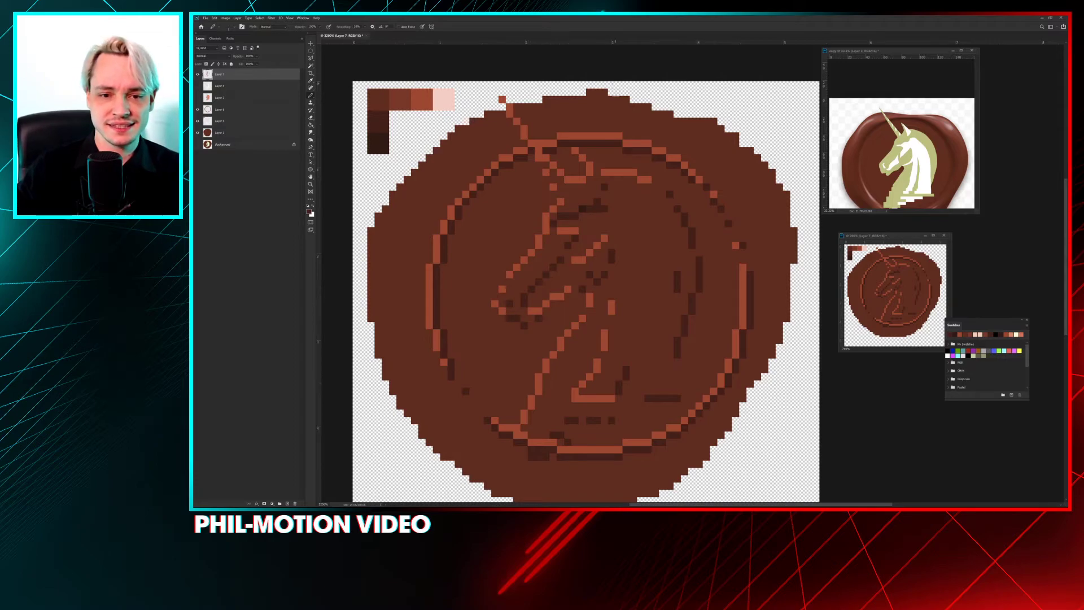
{"action": "left_click", "coordinate": [546, 166]}
{"action": "left_click", "coordinate": [550, 179]}
{"action": "left_click", "coordinate": [558, 192]}
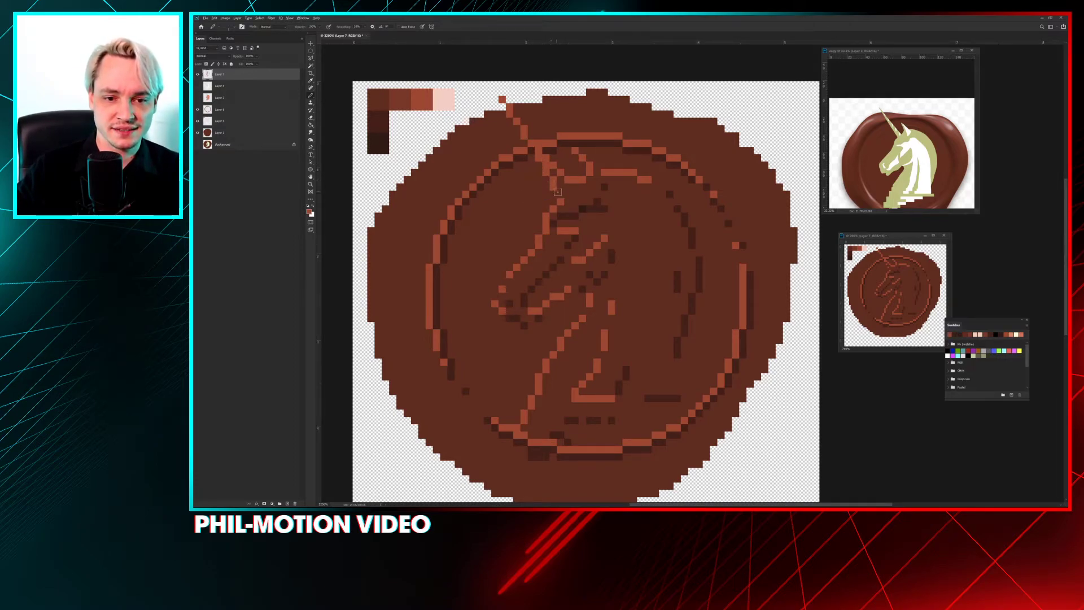
{"action": "left_click", "coordinate": [552, 220]}
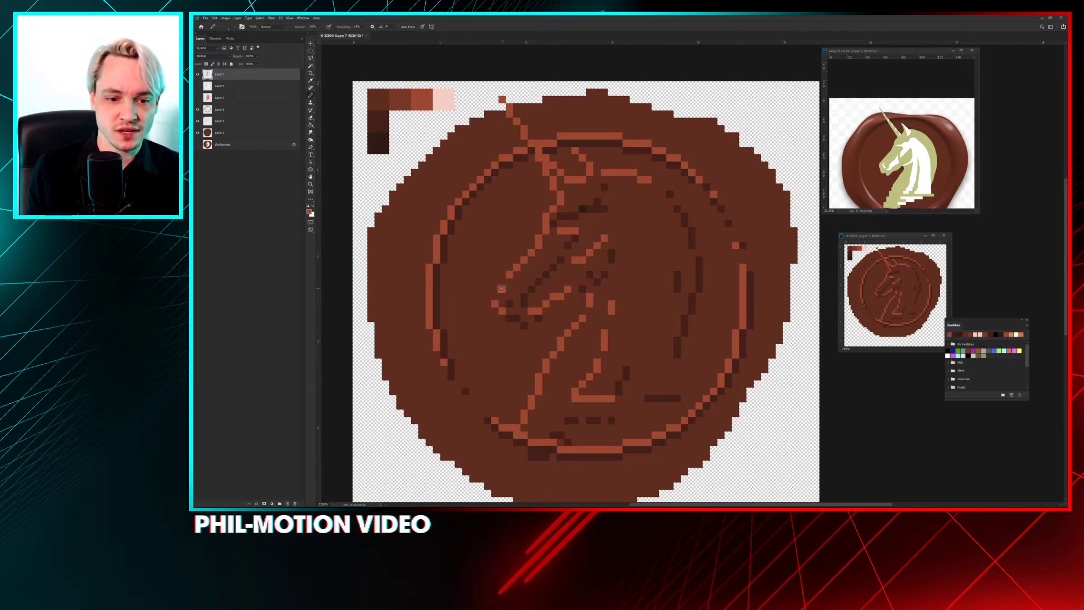
{"action": "left_click_drag", "start_coordinate": [505, 282], "coordinate": [500, 299]}
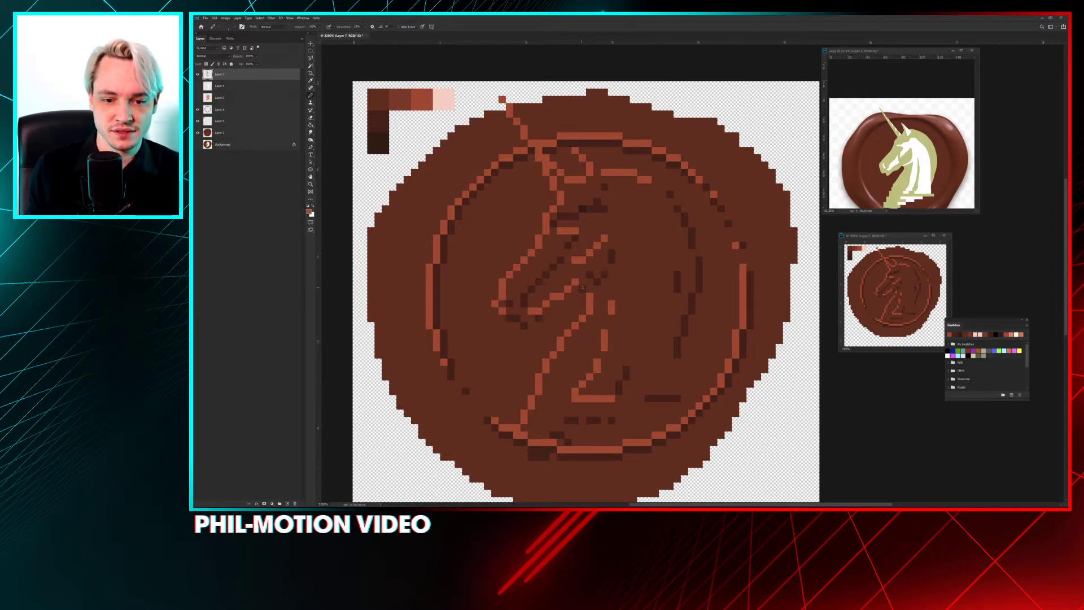
Step: Check the outline with the cream highlight layer shown and hidden, adding dark-brown shadow along the cream mane's back edge
{"action": "left_click", "coordinate": [198, 86]}
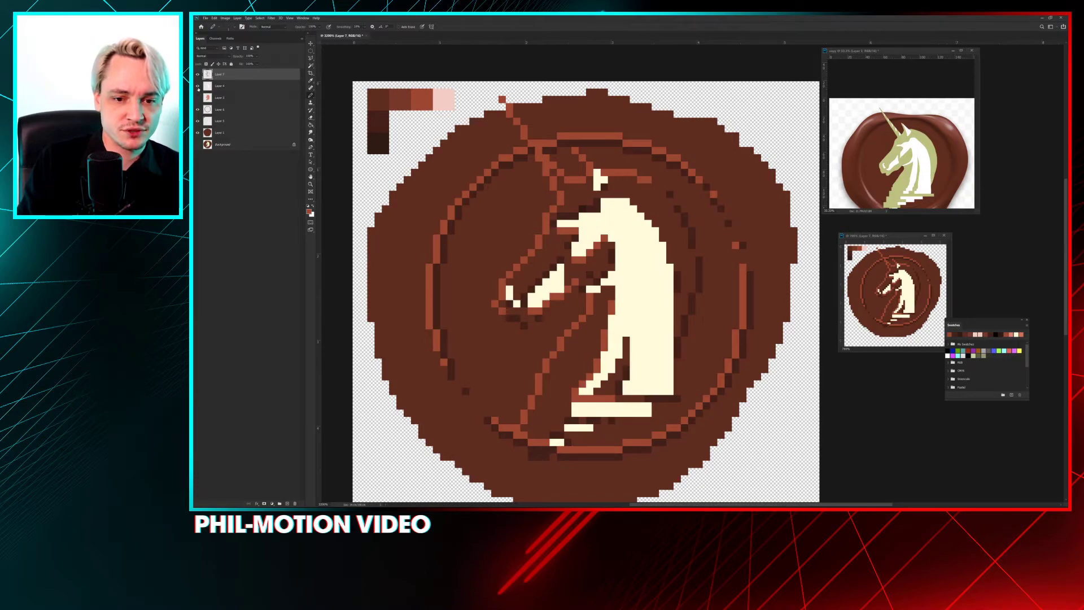
{"action": "left_click", "coordinate": [197, 86]}
{"action": "left_click", "coordinate": [197, 86]}
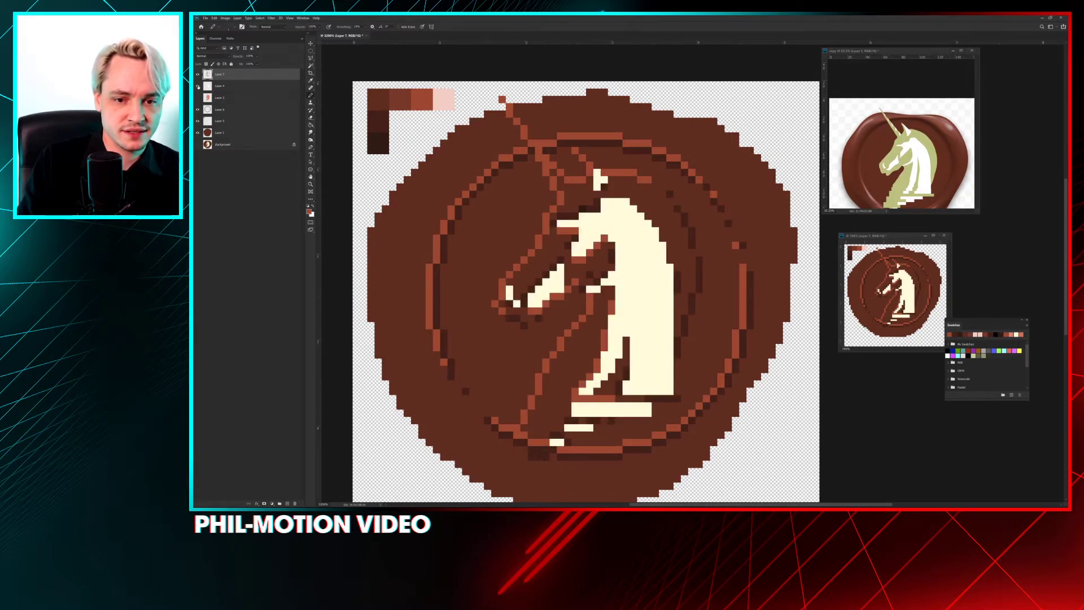
{"action": "left_click", "coordinate": [197, 86]}
{"action": "left_click", "coordinate": [197, 86]}
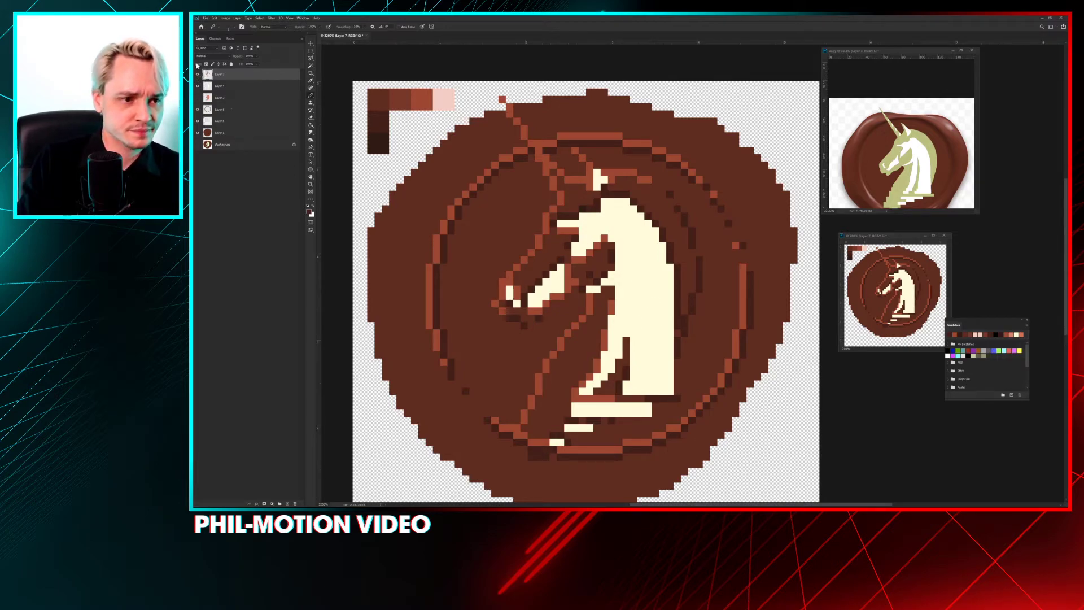
{"action": "left_click", "coordinate": [197, 86]}
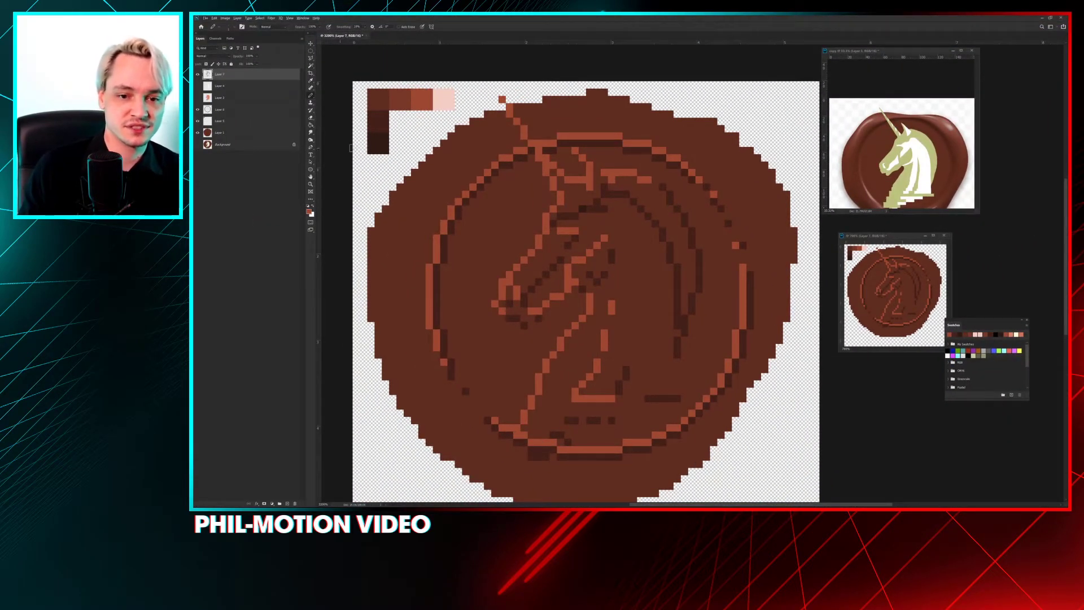
Step: Add dark-brown shadow pixels behind the jaw, show the cream layer, and compare the seal with the outline layer hidden and shown
{"action": "left_click", "coordinate": [582, 210], "text": "alt"}
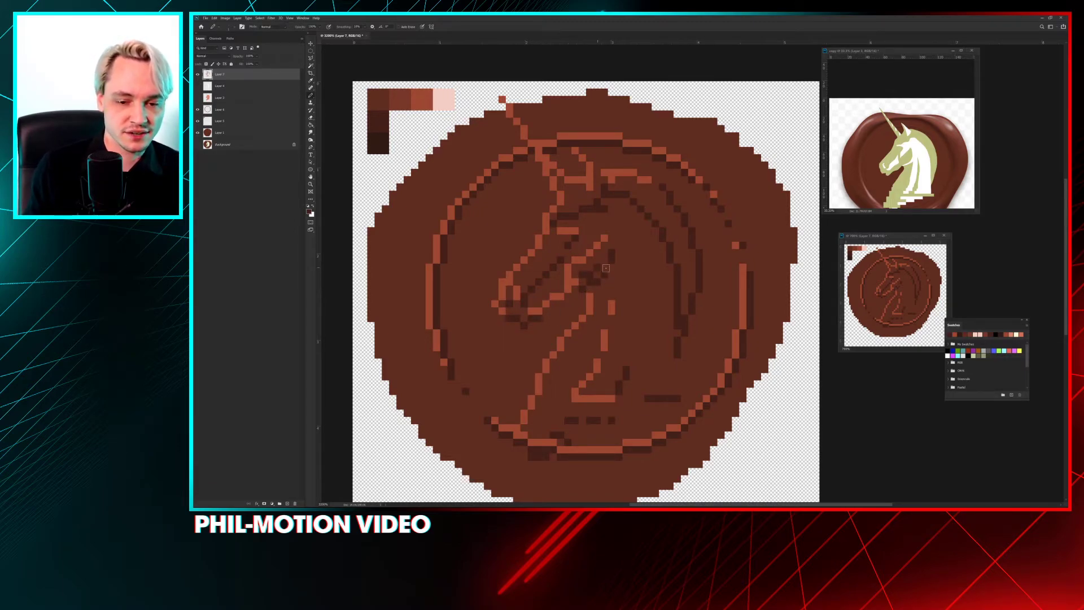
{"action": "left_click", "coordinate": [197, 86]}
{"action": "left_click", "coordinate": [197, 74]}
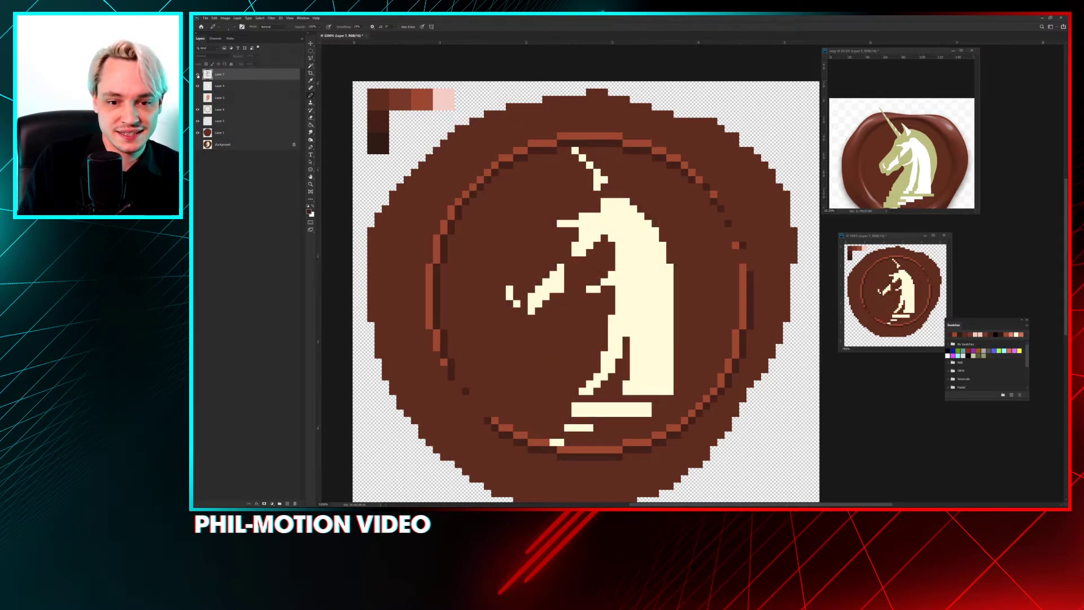
{"action": "left_click", "coordinate": [198, 74]}
{"action": "left_click", "coordinate": [197, 74]}
{"action": "left_click", "coordinate": [197, 74]}
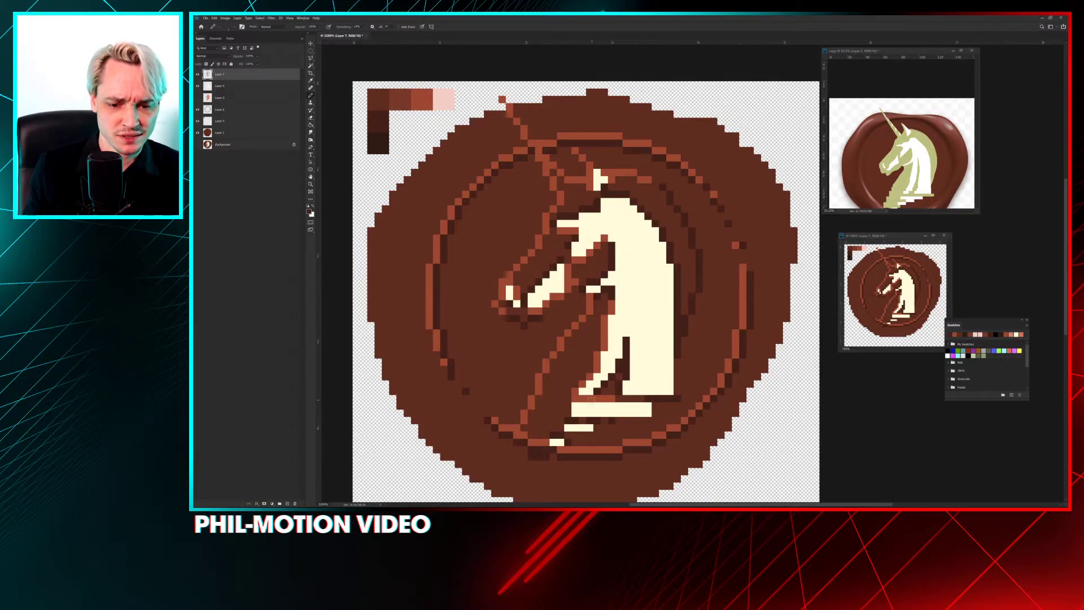
Step: Edge the front end of the neck base in sampled reddish-brown and hide the cream highlight layer
{"action": "left_click", "coordinate": [568, 412], "text": "alt"}
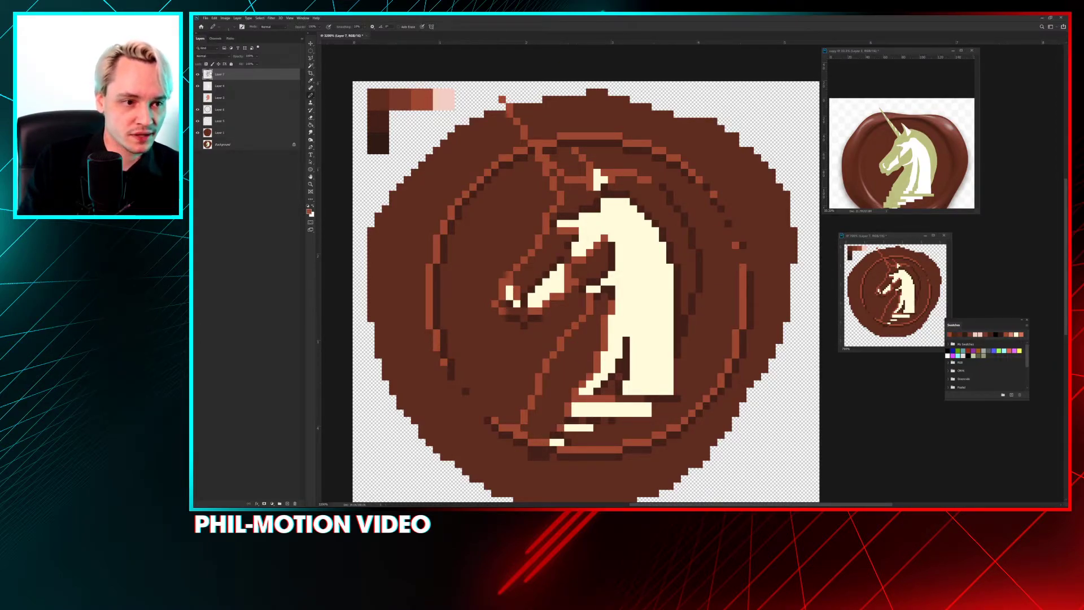
{"action": "left_click", "coordinate": [197, 86]}
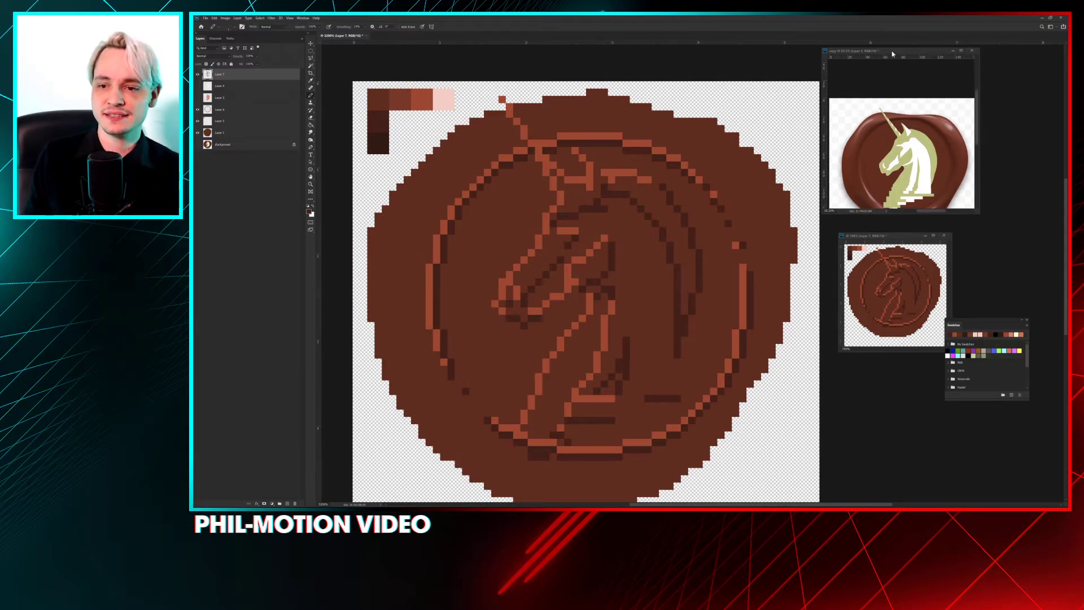
Step: Enlarge the reference document's window to show the whole seal, and check its unicorn with the wax seal layer hidden and shown
{"action": "left_click", "coordinate": [907, 111]}
{"action": "key", "text": "ctrl+k"}
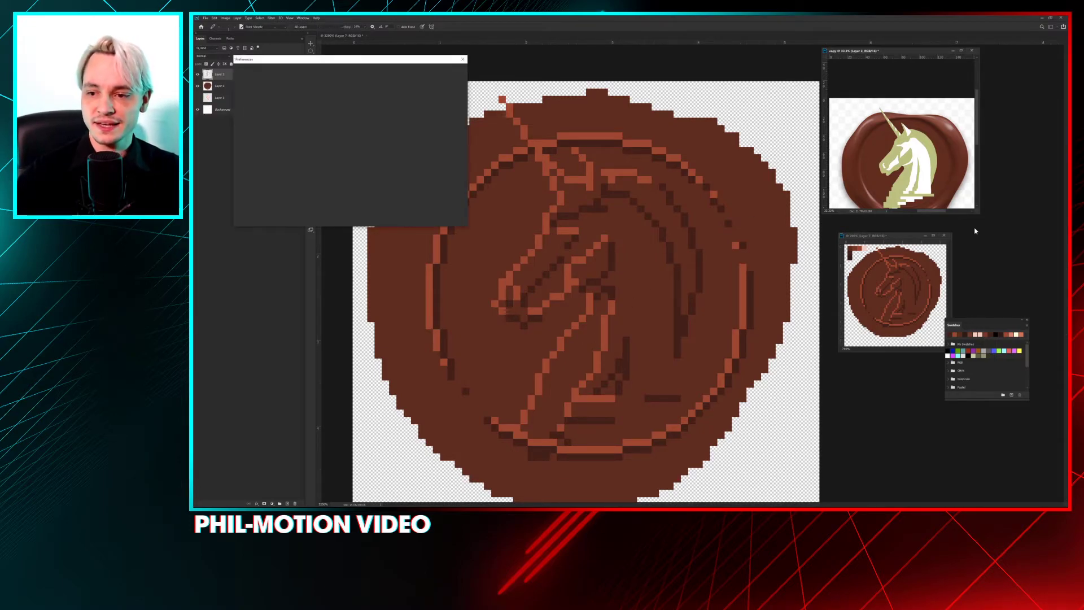
{"action": "key", "text": "Escape"}
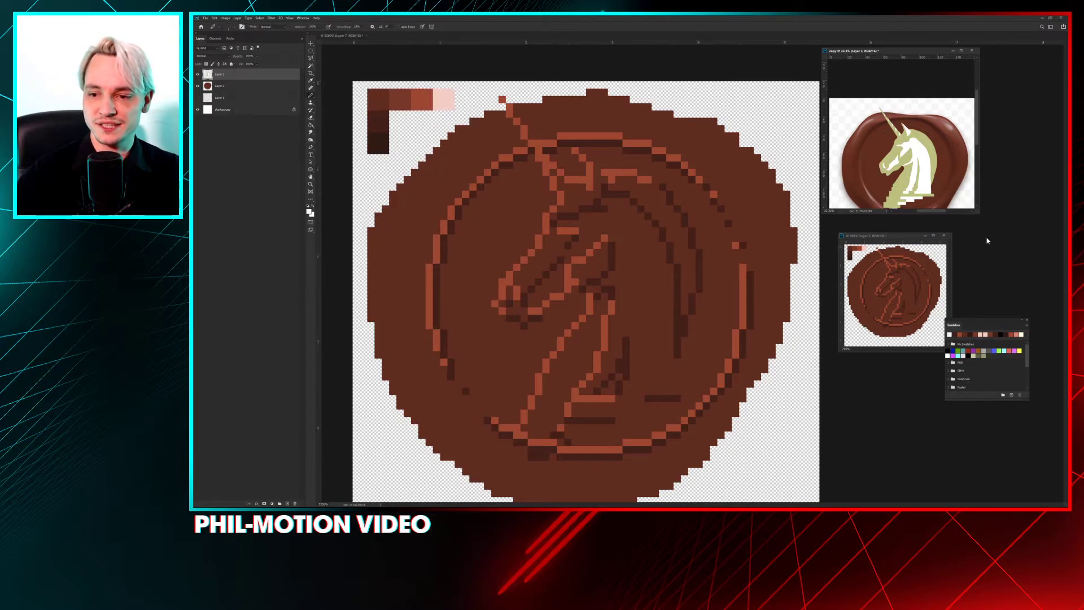
{"action": "left_click_drag", "start_coordinate": [979, 213], "coordinate": [985, 243]}
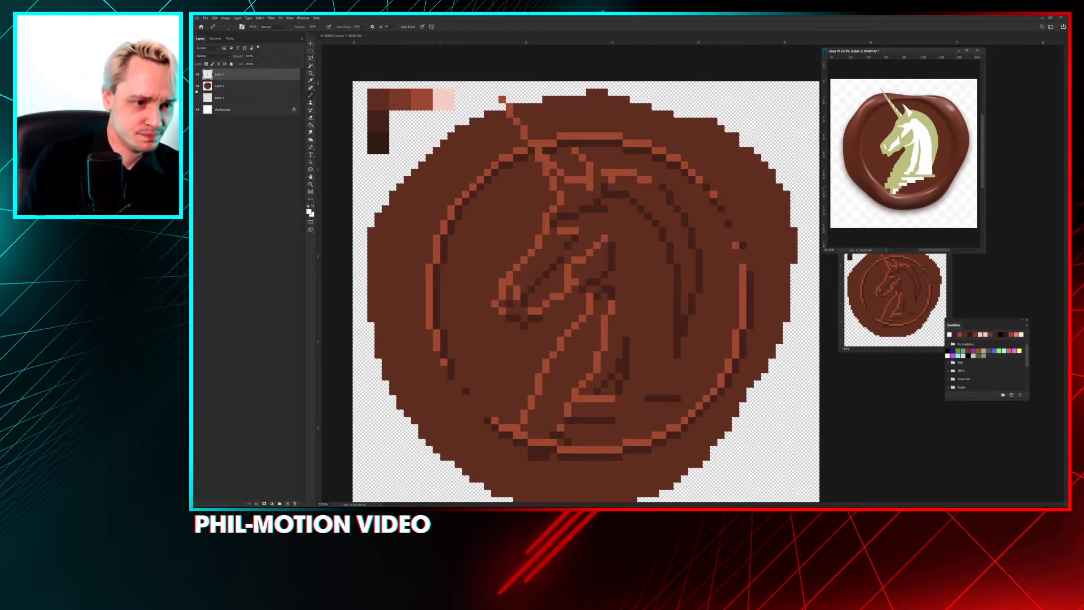
{"action": "left_click", "coordinate": [198, 87]}
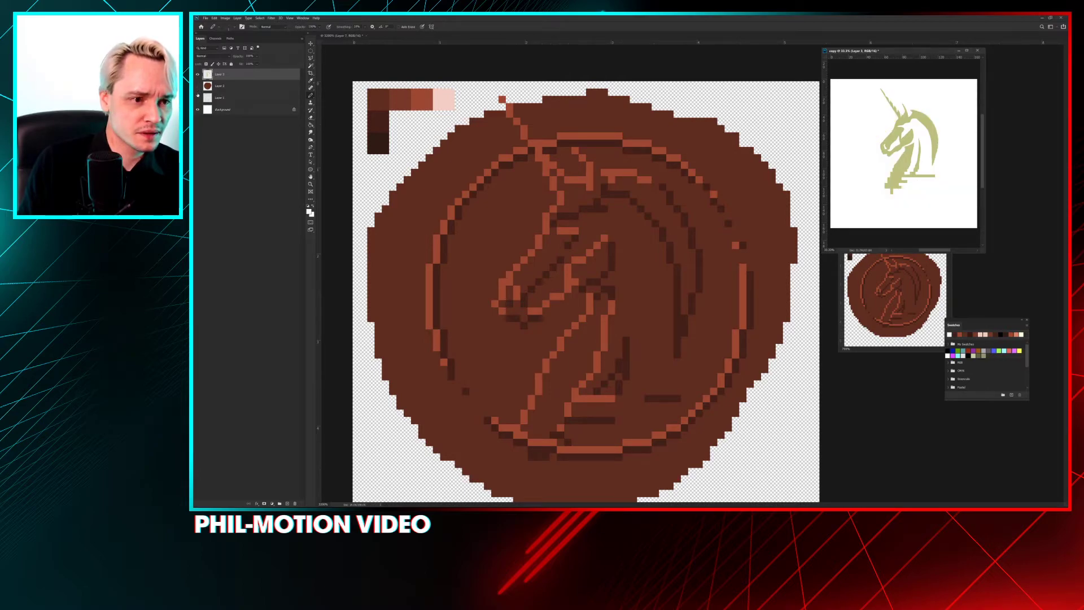
{"action": "left_click", "coordinate": [198, 85]}
{"action": "key", "text": "ctrl+Tab"}
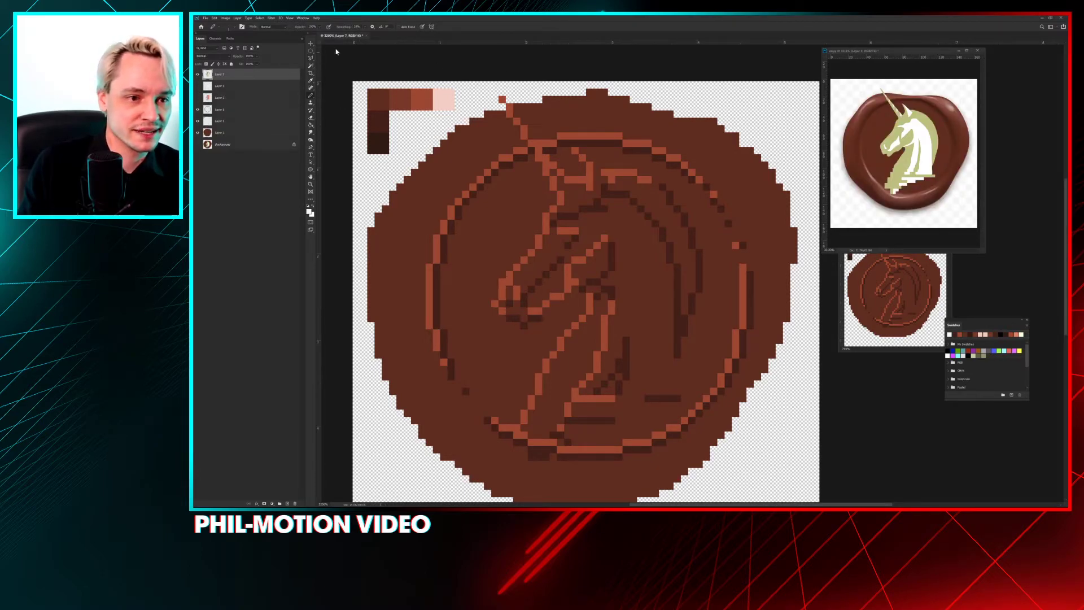
Step: Hide the ring layer and extend the reddish-brown front neck line straight down to near the seal's lower edge
{"action": "left_click", "coordinate": [198, 110]}
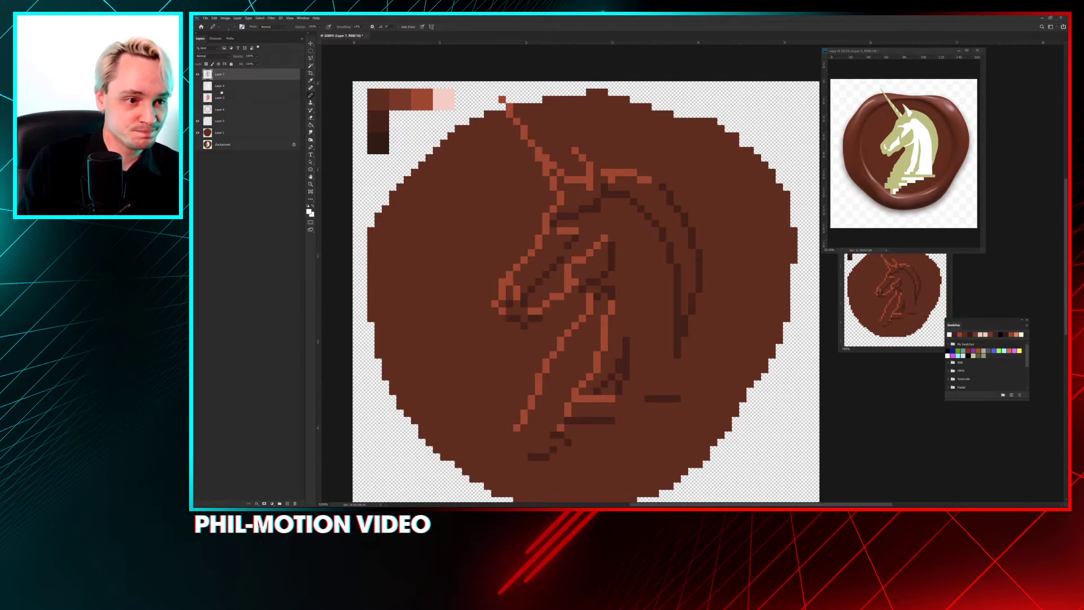
{"action": "key", "text": "space"}
{"action": "left_click_drag", "start_coordinate": [571, 346], "coordinate": [585, 275]}
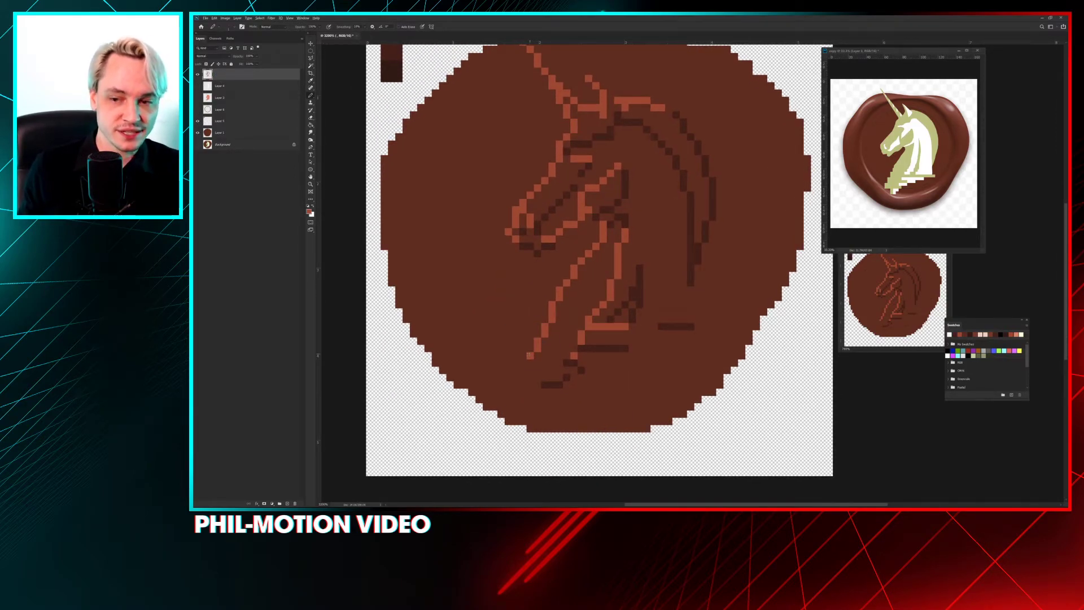
{"action": "left_click", "coordinate": [529, 411], "text": "shift"}
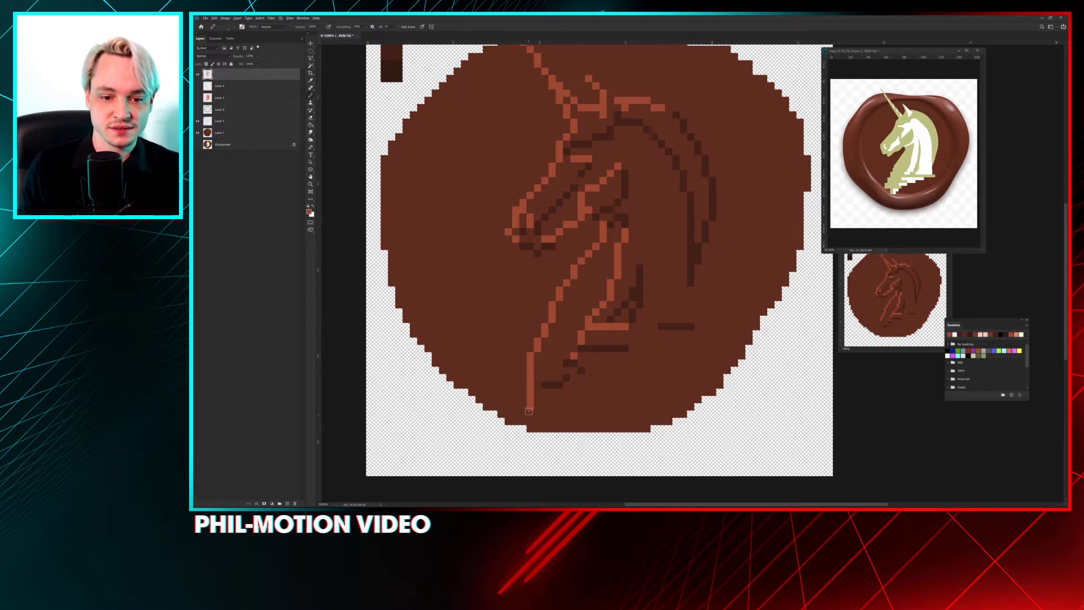
{"action": "left_click", "coordinate": [523, 386]}
Step: Draw a dark-brown shadow line sloping up from the neck's front tip beneath the base, and erase the old stepped base lines
{"action": "mouse_move", "coordinate": [539, 416]}
{"action": "left_mouse_down"}
{"action": "mouse_move", "coordinate": [576, 374]}
{"action": "mouse_move", "coordinate": [686, 332]}
{"action": "mouse_move", "coordinate": [730, 327]}
{"action": "left_mouse_up"}
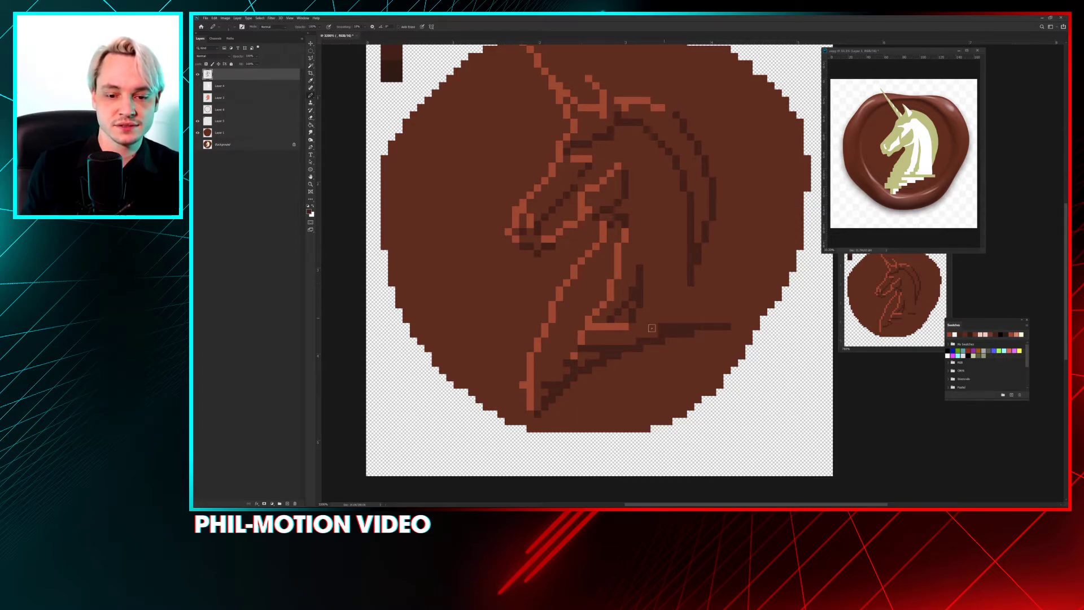
{"action": "key", "text": "e"}
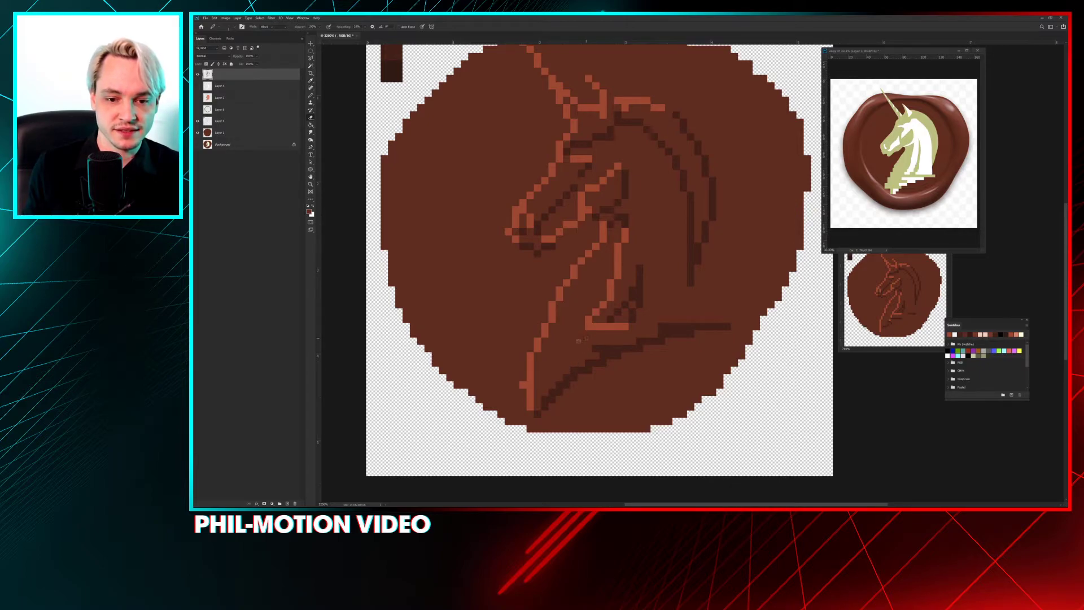
{"action": "left_click_drag", "start_coordinate": [597, 329], "coordinate": [634, 325]}
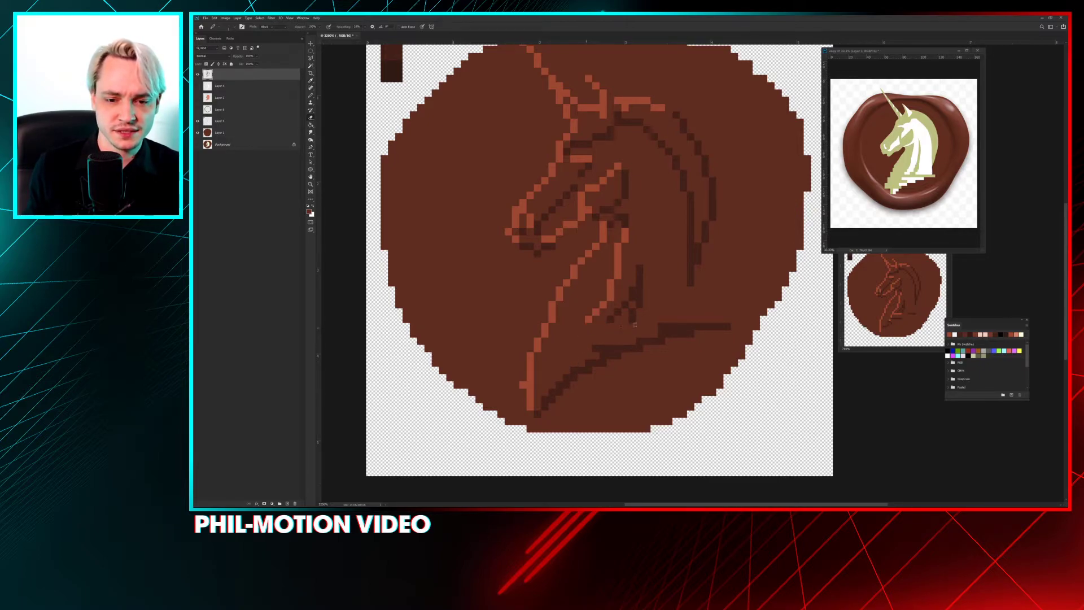
Step: Extend the strands at the lower neck down to the base line in dark brown, with a reddish-brown highlight along the front strand
{"action": "key", "text": "b"}
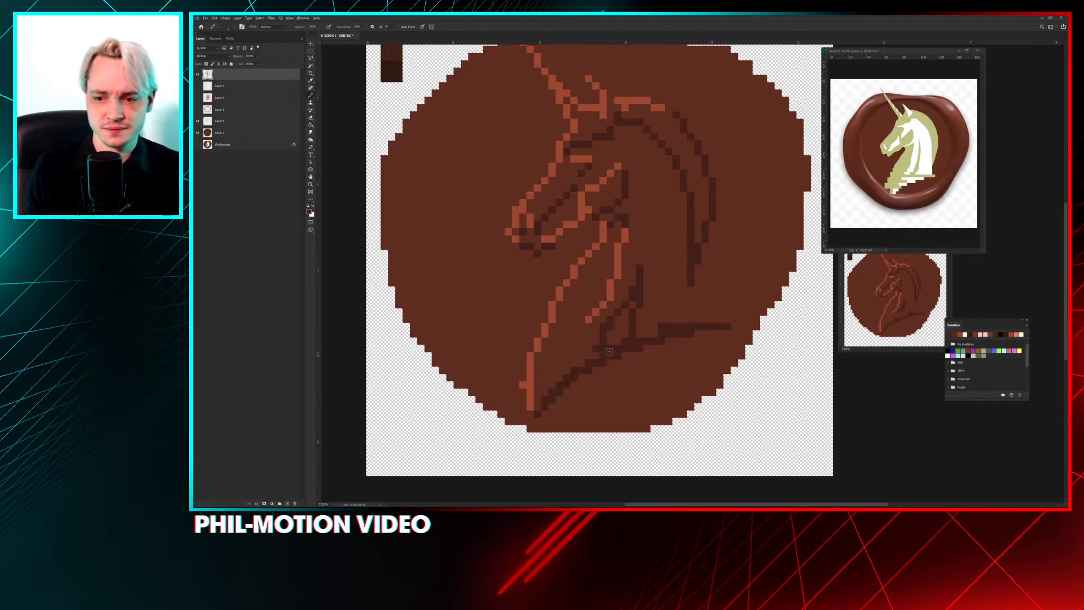
{"action": "left_click_drag", "start_coordinate": [616, 321], "coordinate": [605, 346]}
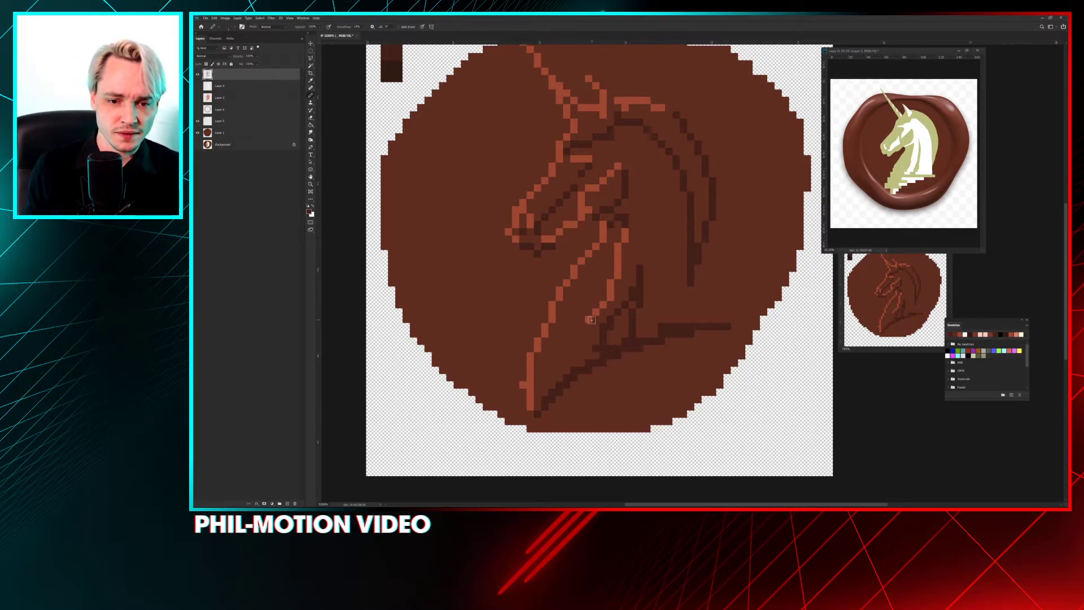
{"action": "left_click_drag", "start_coordinate": [593, 320], "coordinate": [596, 345]}
Step: Thin the dark-brown base shadow line by erasing the extra pixels along its underside
{"action": "key", "text": "e"}
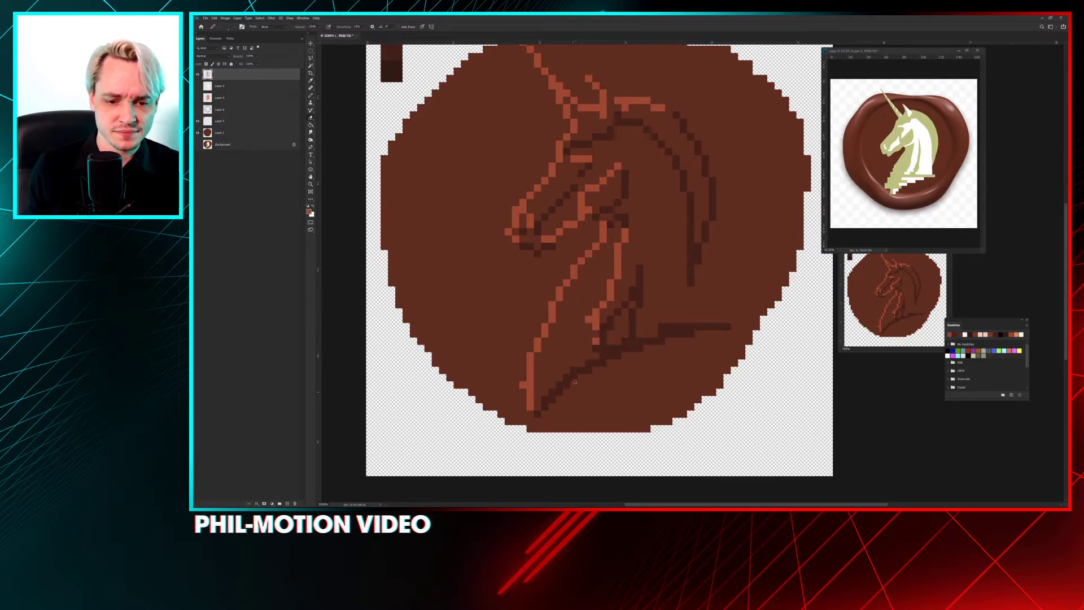
{"action": "left_click_drag", "start_coordinate": [559, 397], "coordinate": [636, 350]}
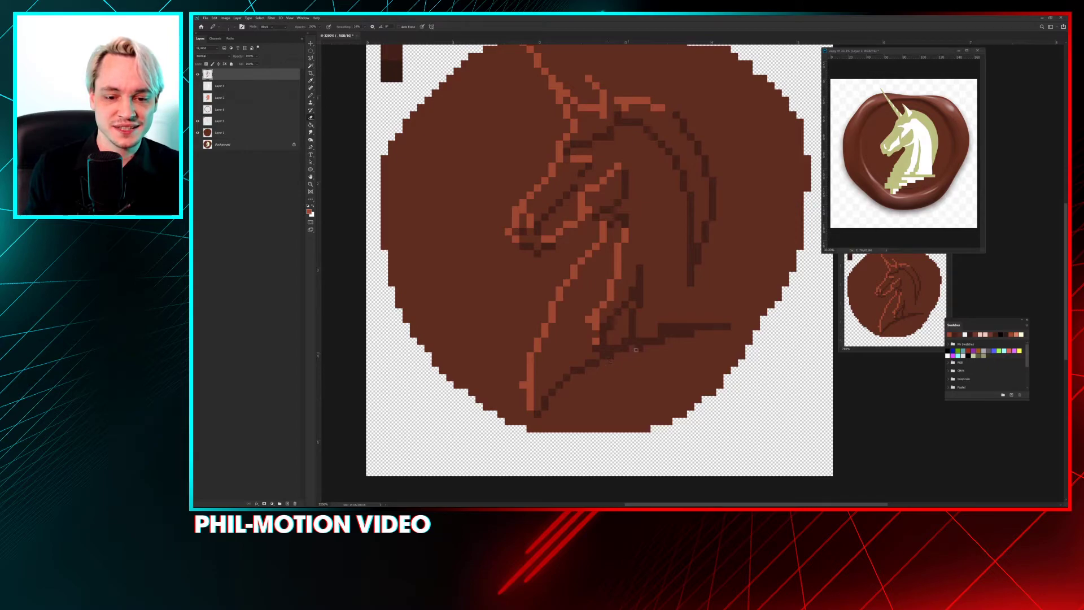
{"action": "key", "text": "e"}
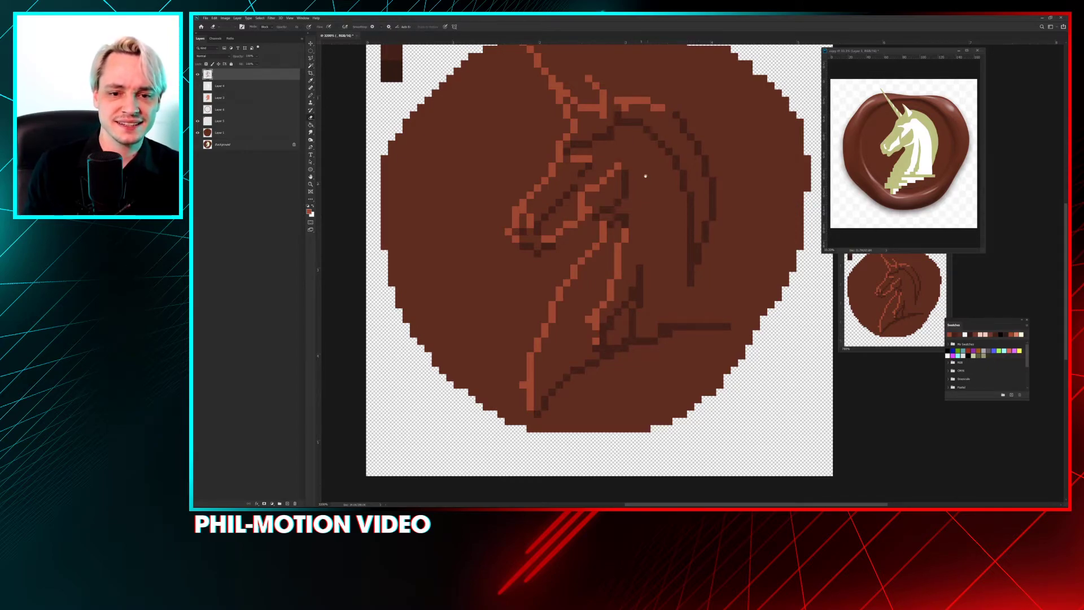
{"action": "scroll", "coordinate": [656, 222], "scroll_direction": "up", "scroll_amount": 1}
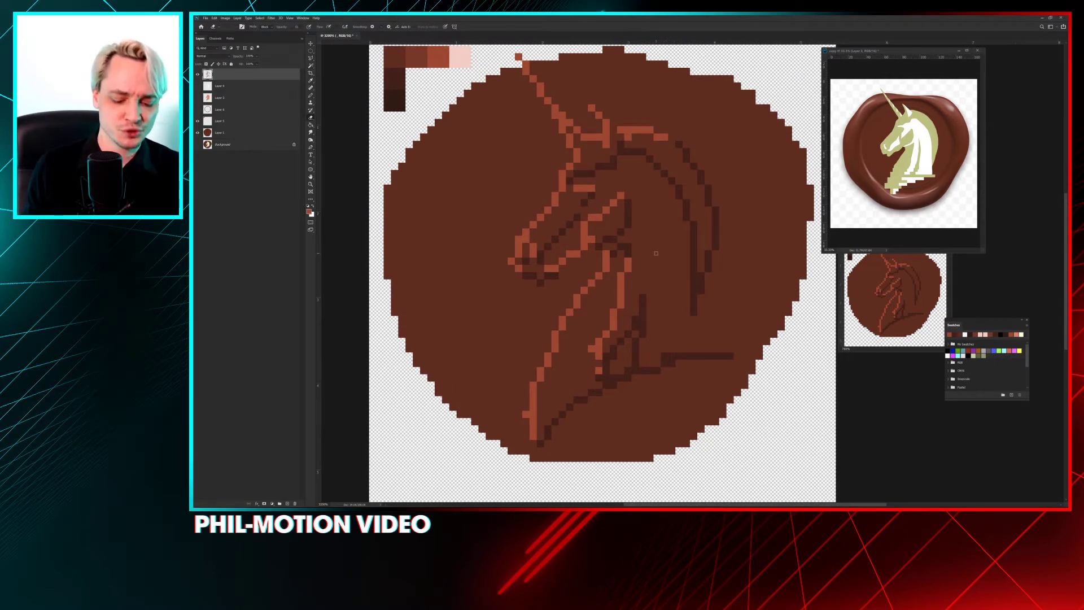
{"action": "key", "text": "b"}
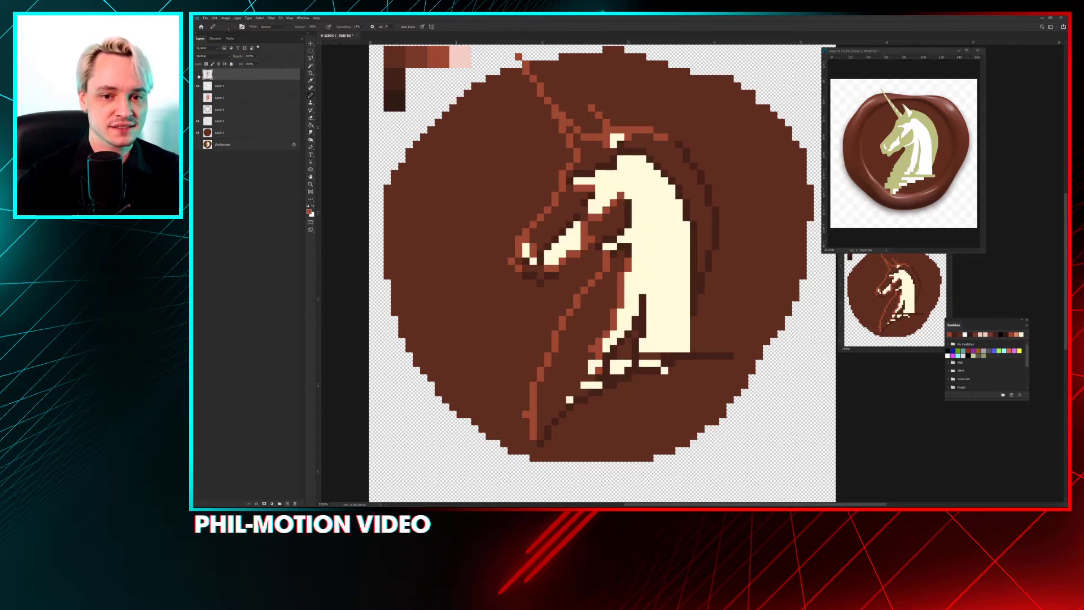
Step: Hide the outline layer and show the salmon silhouette layer together with the cream highlight layer
{"action": "left_click", "coordinate": [198, 74]}
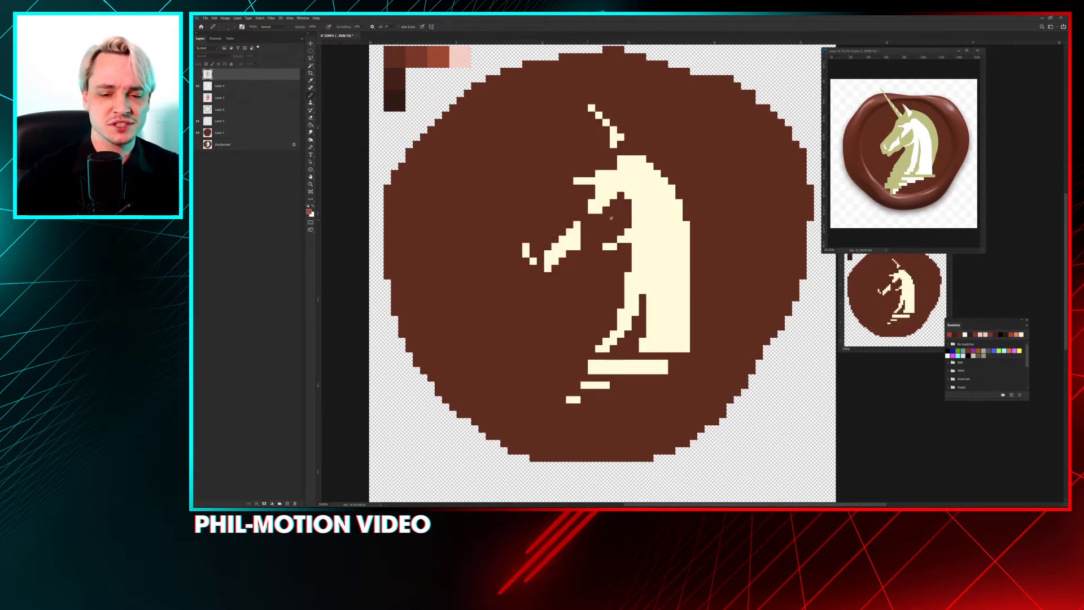
{"action": "left_click", "coordinate": [197, 85]}
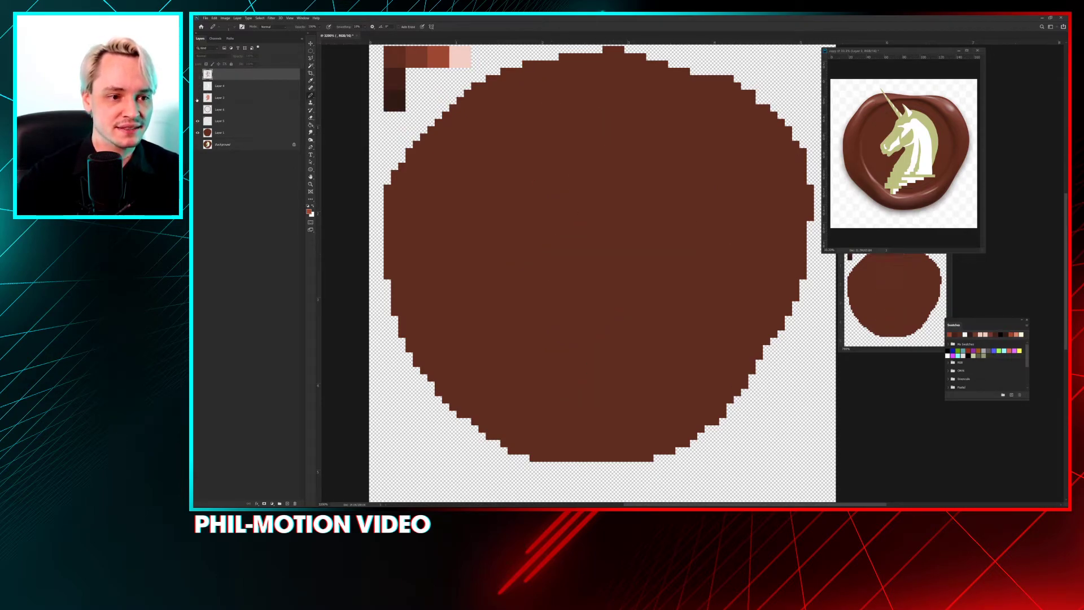
{"action": "left_click", "coordinate": [198, 98]}
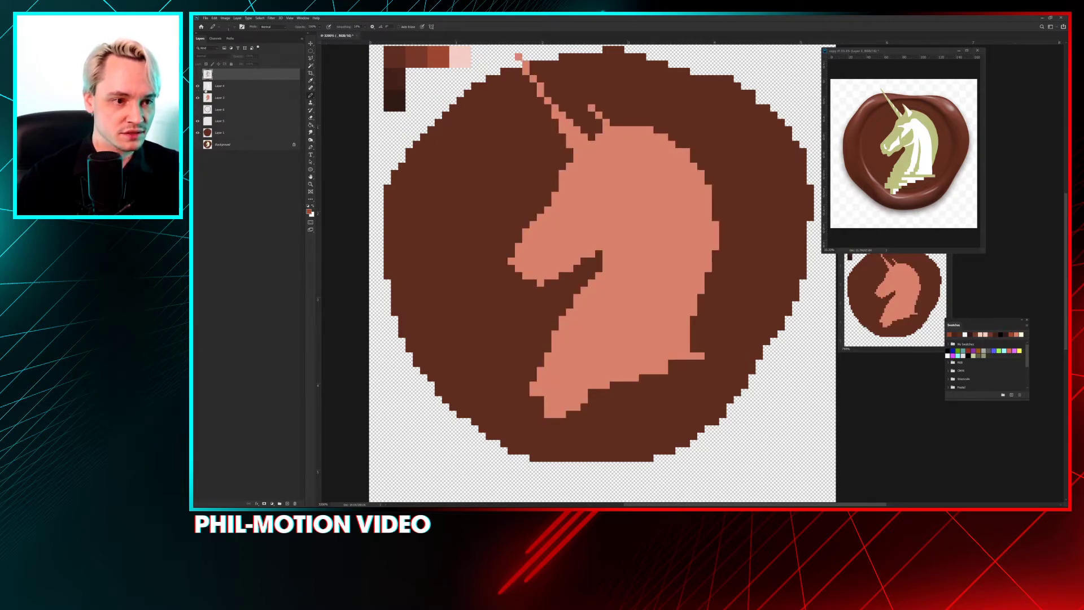
{"action": "left_click", "coordinate": [197, 86]}
Step: Duplicate the cream highlight and salmon silhouette layers and merge the two copies into one layer
{"action": "left_click", "coordinate": [219, 87]}
{"action": "left_click", "coordinate": [222, 100], "text": "ctrl"}
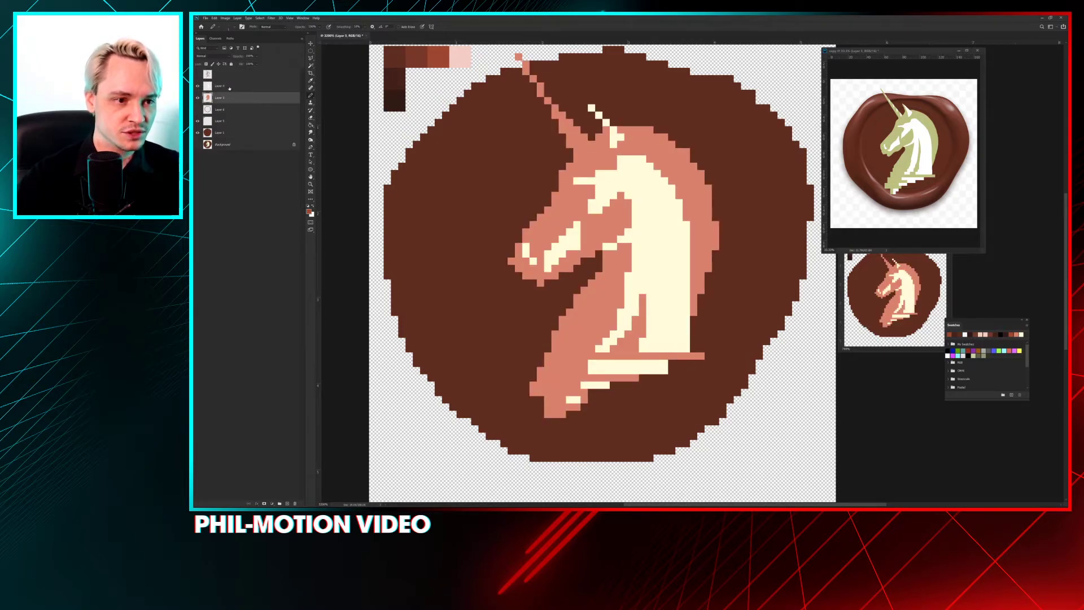
{"action": "left_click_drag", "start_coordinate": [222, 99], "coordinate": [287, 502]}
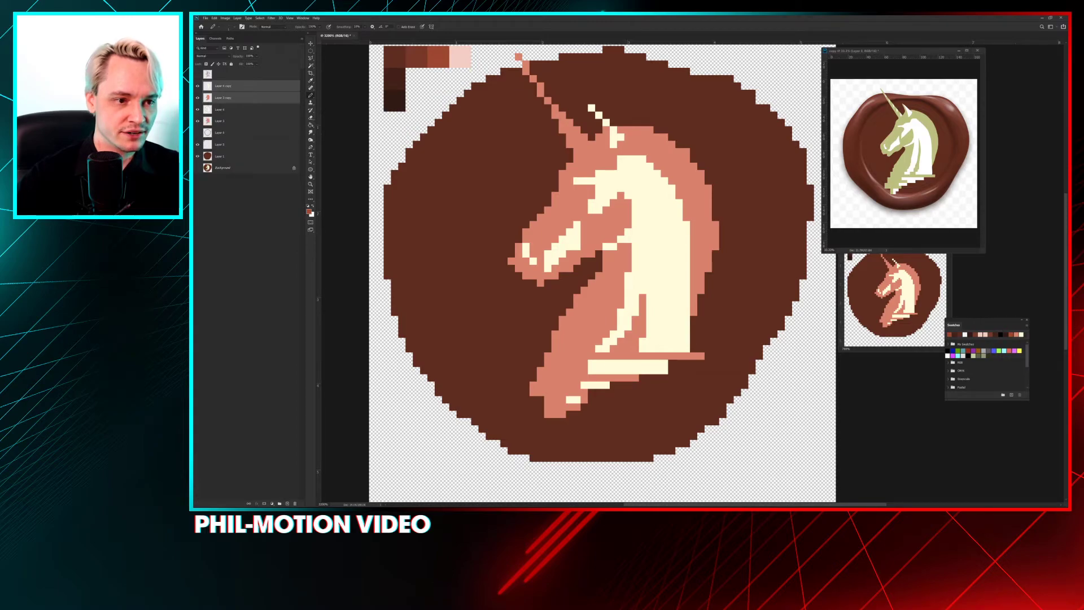
{"action": "key", "text": "ctrl+e"}
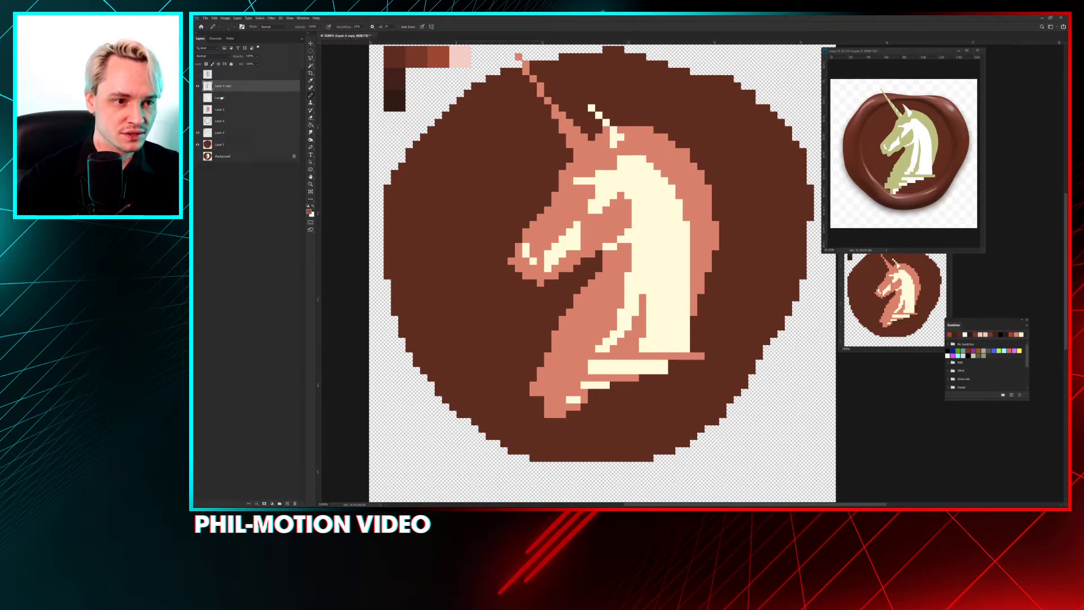
Step: Select the cream areas of the merged copy with the Magic Wand, delete them, and clear the selection
{"action": "key", "text": "w"}
{"action": "left_click", "coordinate": [650, 254]}
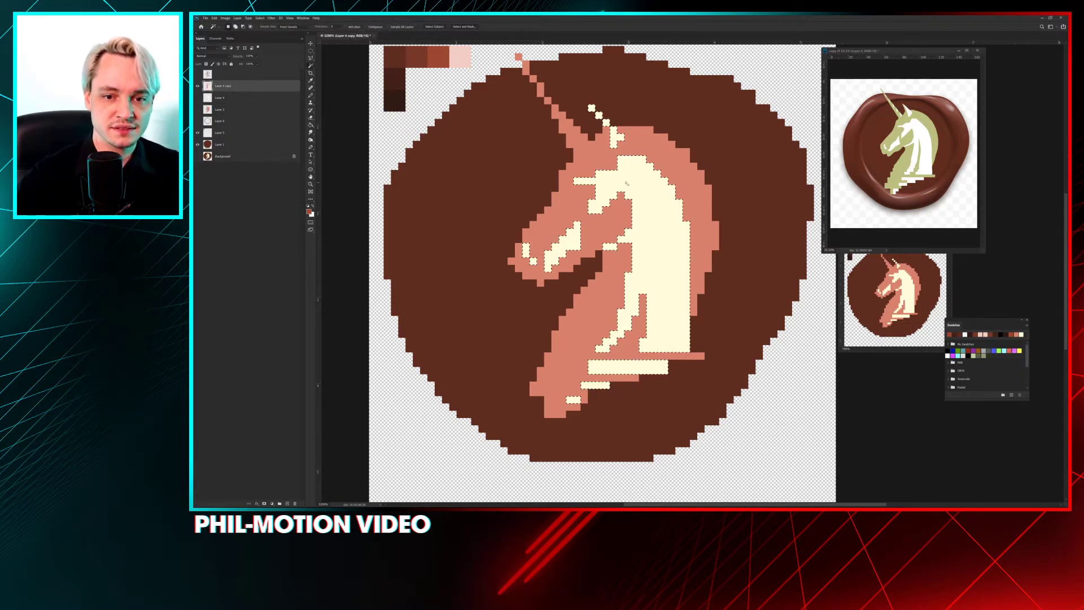
{"action": "key", "text": "Delete"}
{"action": "key", "text": "ctrl+d"}
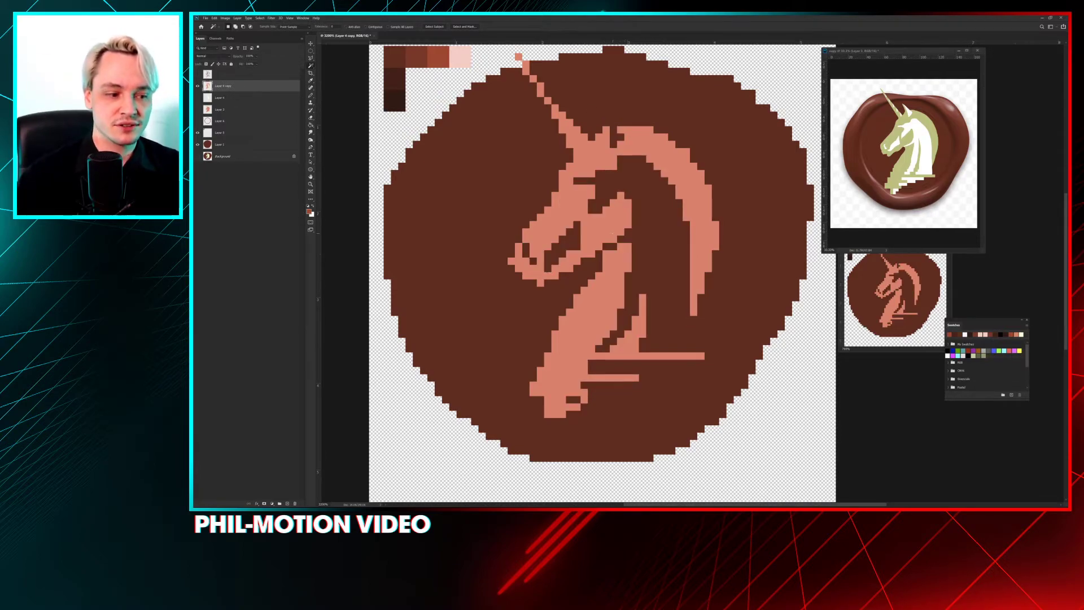
Step: Compare the salmon cut-out unicorn with the outline layer by alternately hiding and showing both layers
{"action": "left_click_drag", "start_coordinate": [631, 273], "coordinate": [594, 273]}
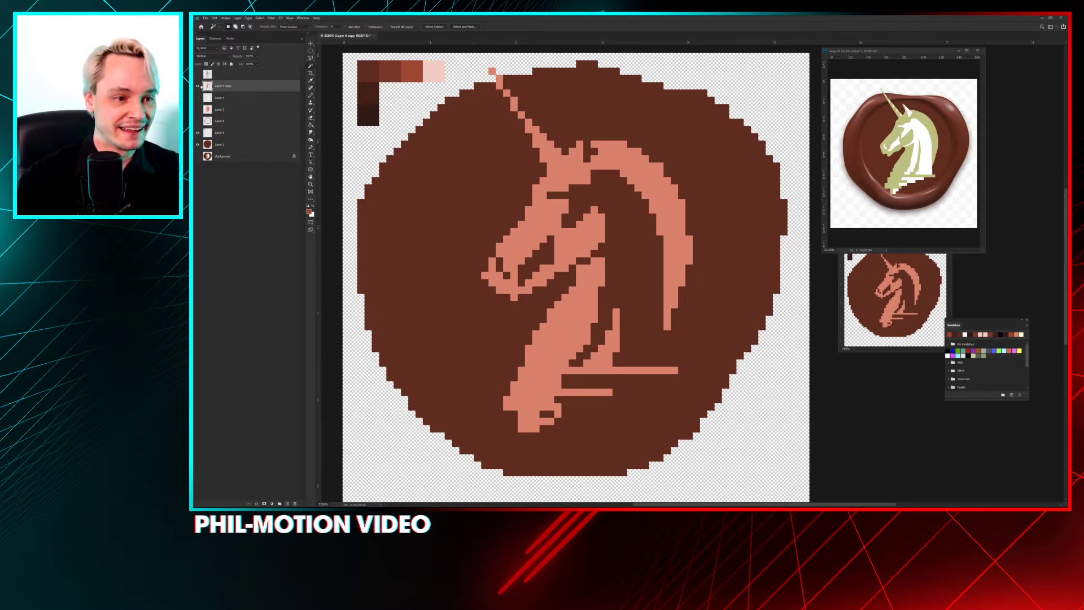
{"action": "left_click", "coordinate": [197, 86]}
{"action": "left_click", "coordinate": [197, 74]}
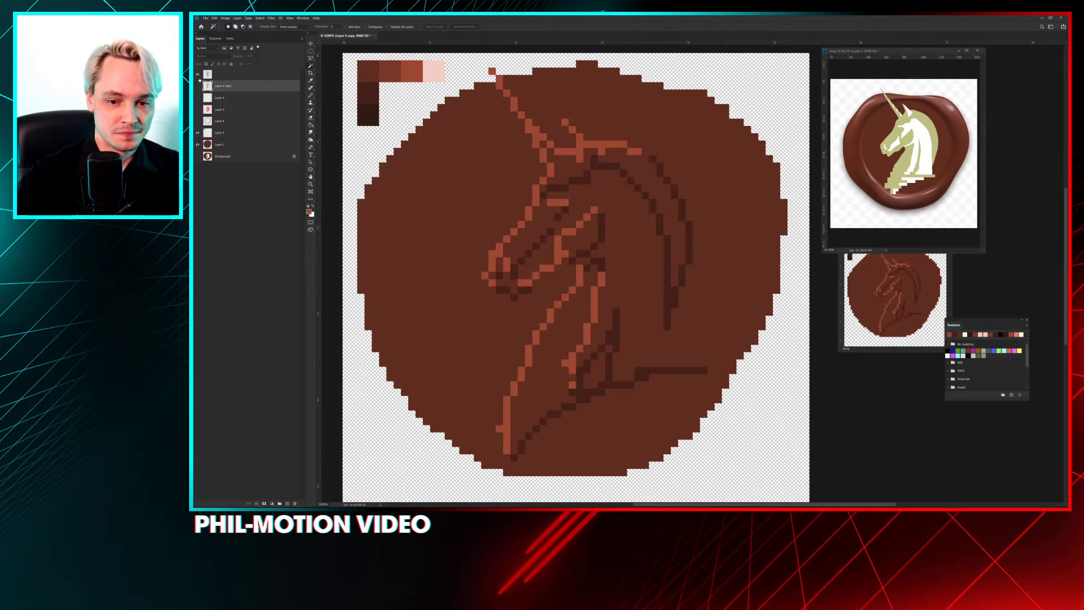
{"action": "left_click", "coordinate": [197, 74]}
{"action": "left_click", "coordinate": [197, 85]}
{"action": "left_click", "coordinate": [197, 74]}
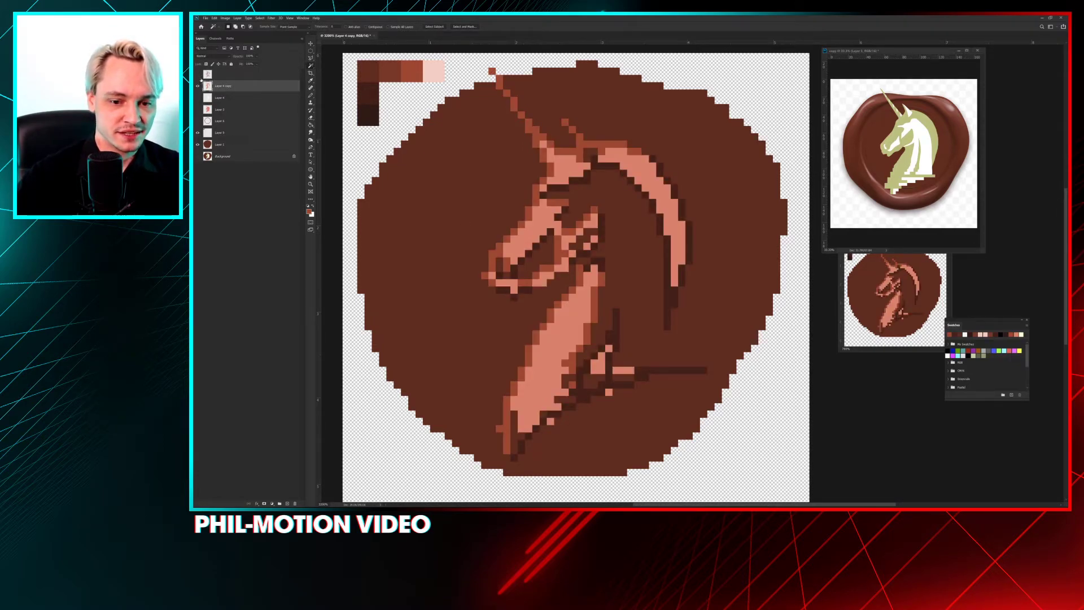
{"action": "left_click", "coordinate": [198, 74]}
{"action": "left_click", "coordinate": [197, 74]}
{"action": "left_click", "coordinate": [198, 74]}
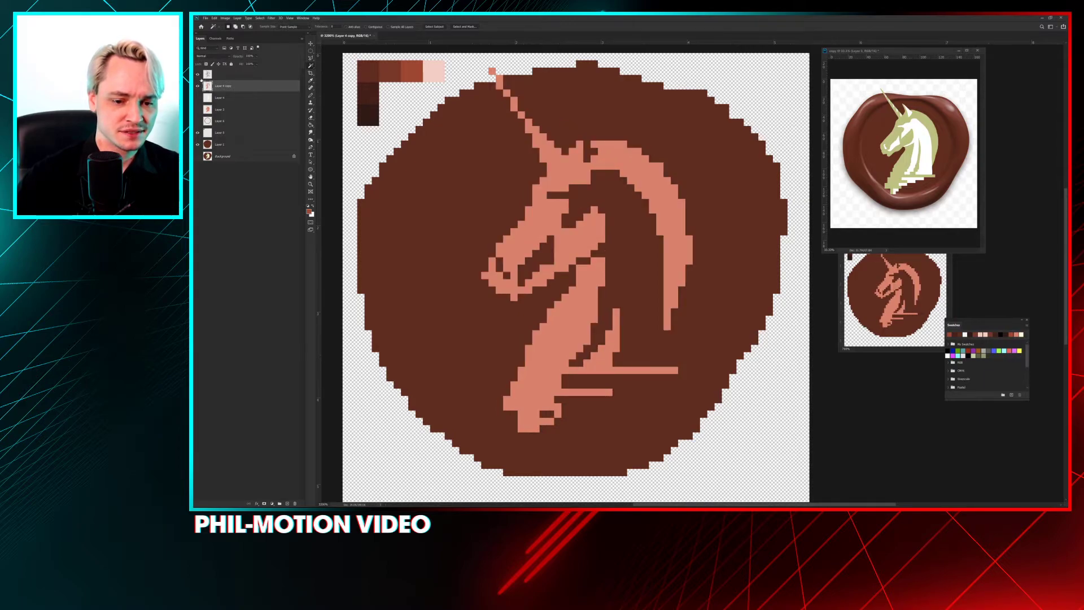
{"action": "left_click", "coordinate": [198, 74]}
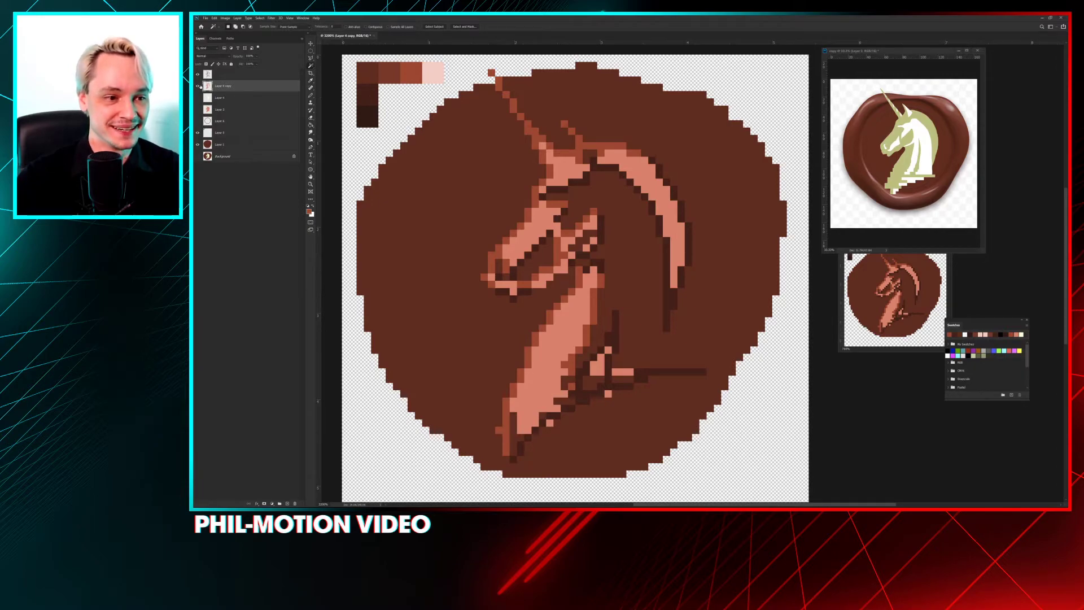
Step: Hide the salmon cut-out, return to the outline layer, and fill in the base of the horn with reddish-brown pixels
{"action": "left_click", "coordinate": [198, 85]}
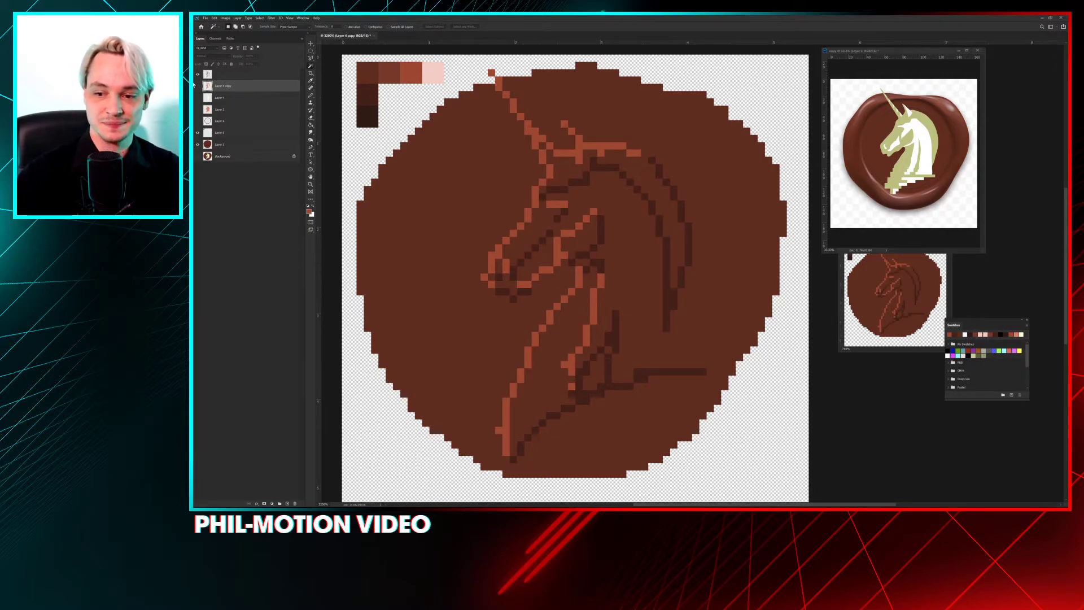
{"action": "key", "text": "alt+bracketright"}
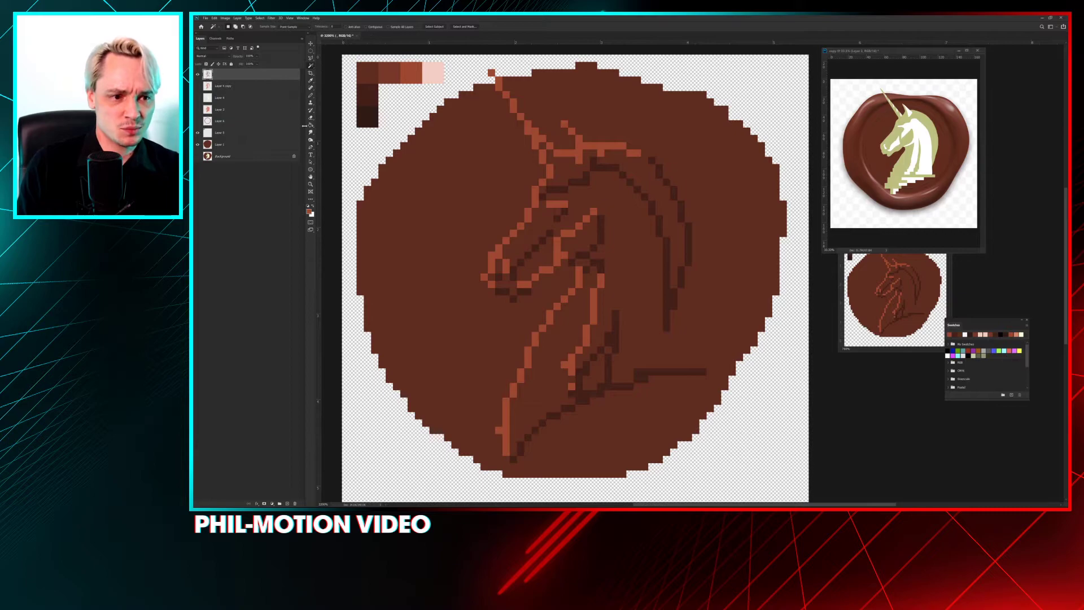
{"action": "key", "text": "b"}
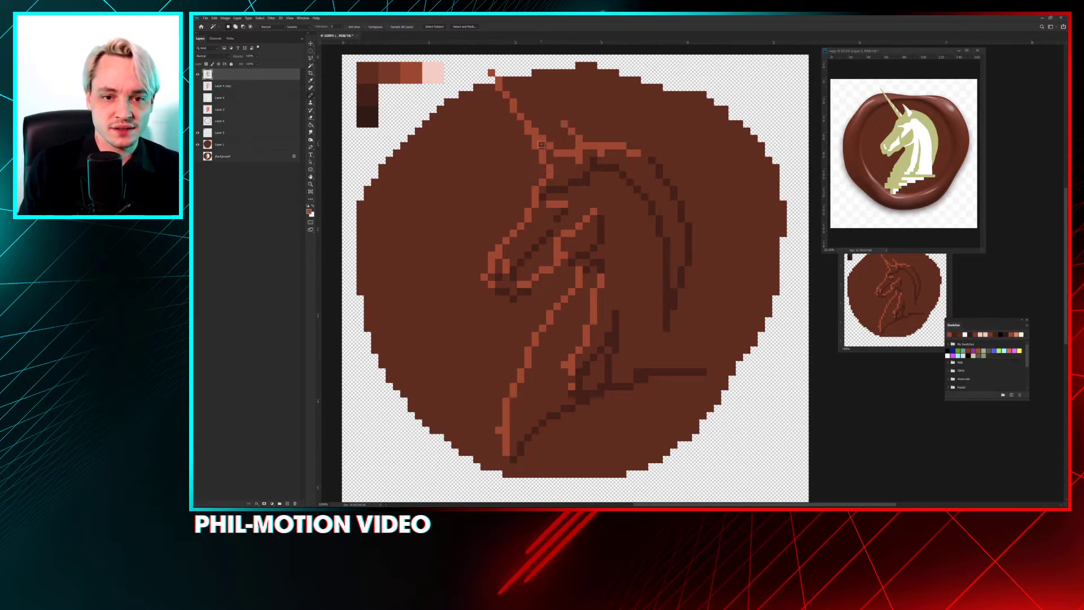
{"action": "key", "text": "b"}
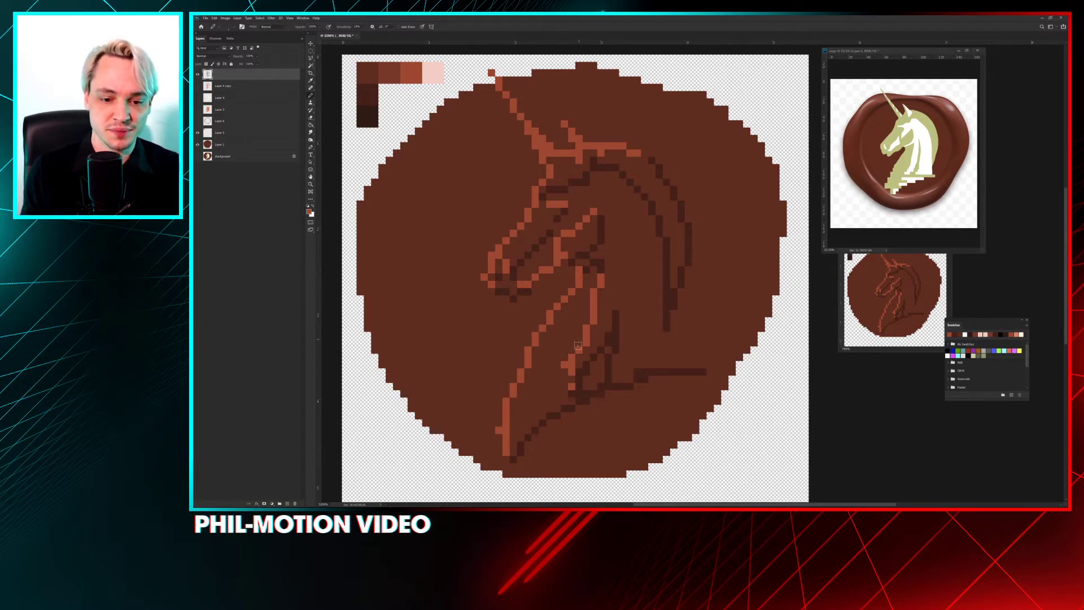
Step: Clean up the stray reddish-brown and dark-brown pixels around the lower end of the front neck strand
{"action": "key", "text": "e"}
{"action": "left_click", "coordinate": [571, 332]}
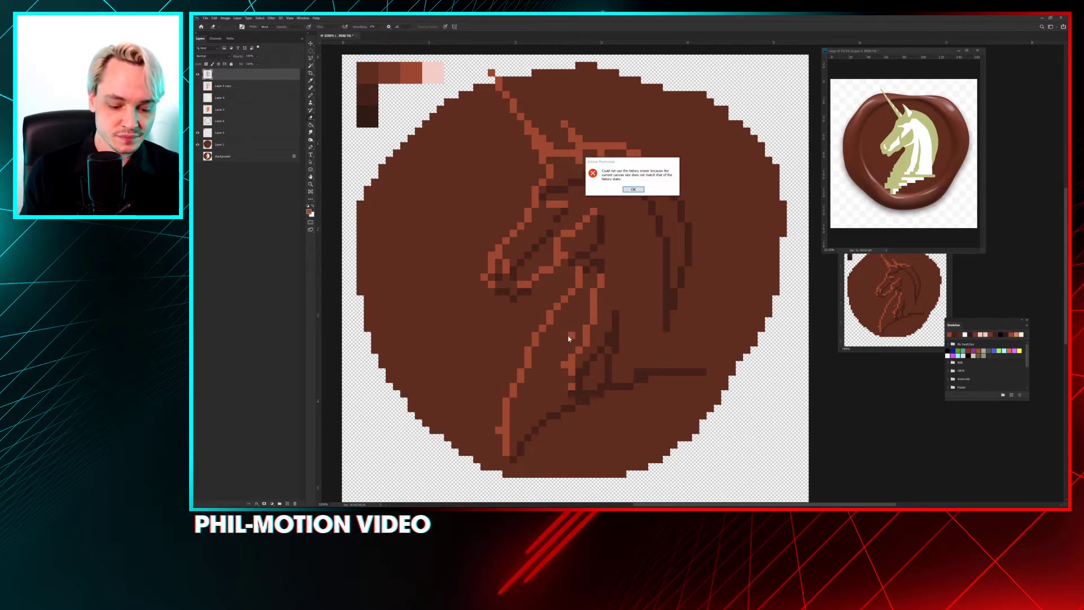
{"action": "key", "text": "Return"}
{"action": "key", "text": "b"}
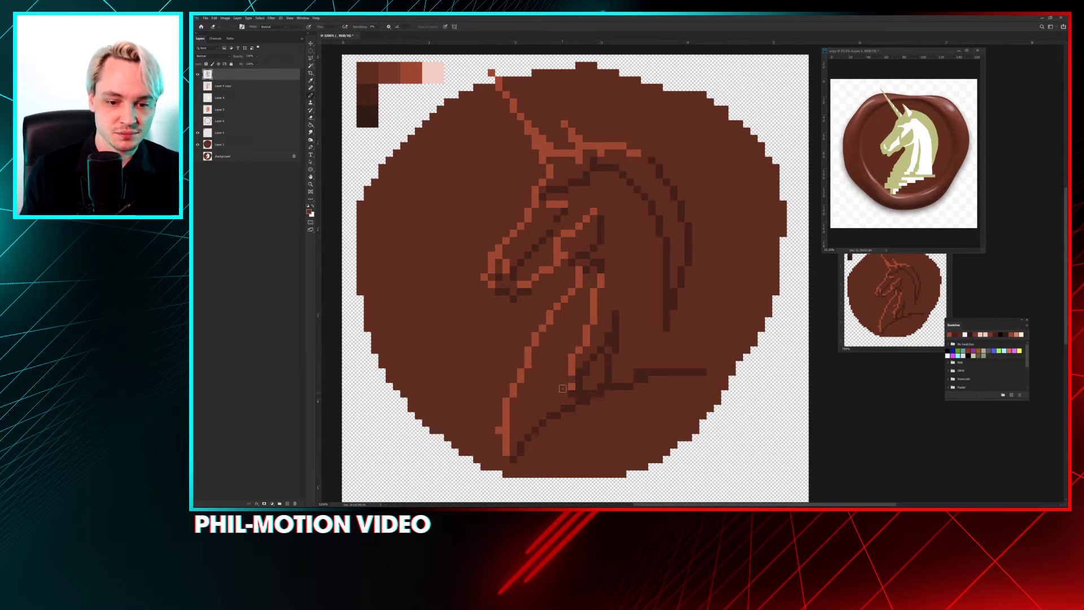
{"action": "key", "text": "b"}
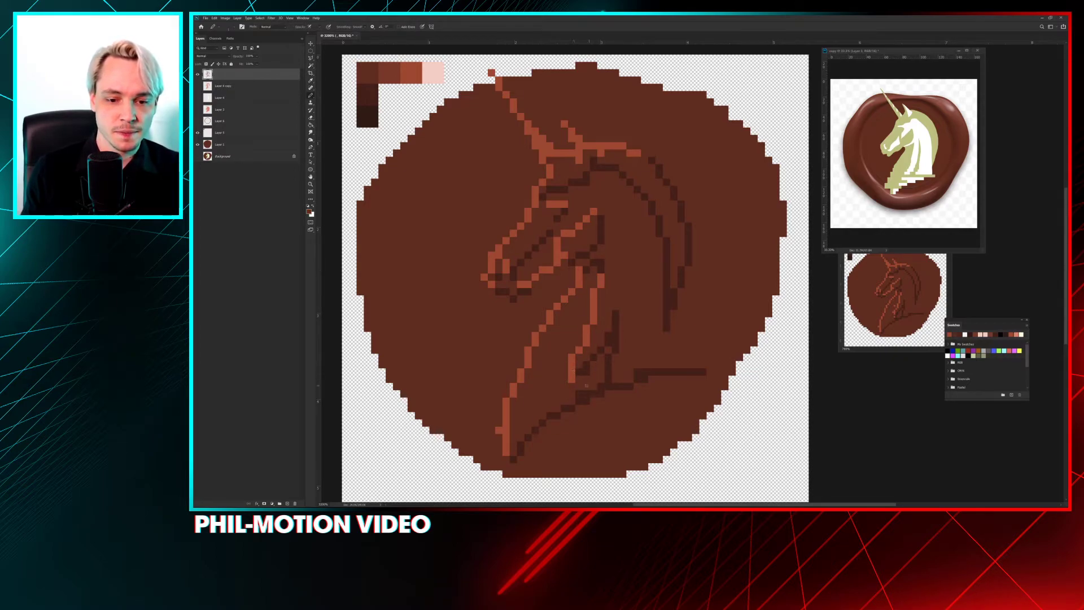
Step: Add reddish-brown highlights to the rear neck strand and along the inner and outer curves of the mane
{"action": "mouse_move", "coordinate": [614, 339]}
{"action": "left_mouse_down"}
{"action": "mouse_move", "coordinate": [615, 325]}
{"action": "mouse_move", "coordinate": [609, 375]}
{"action": "left_mouse_up"}
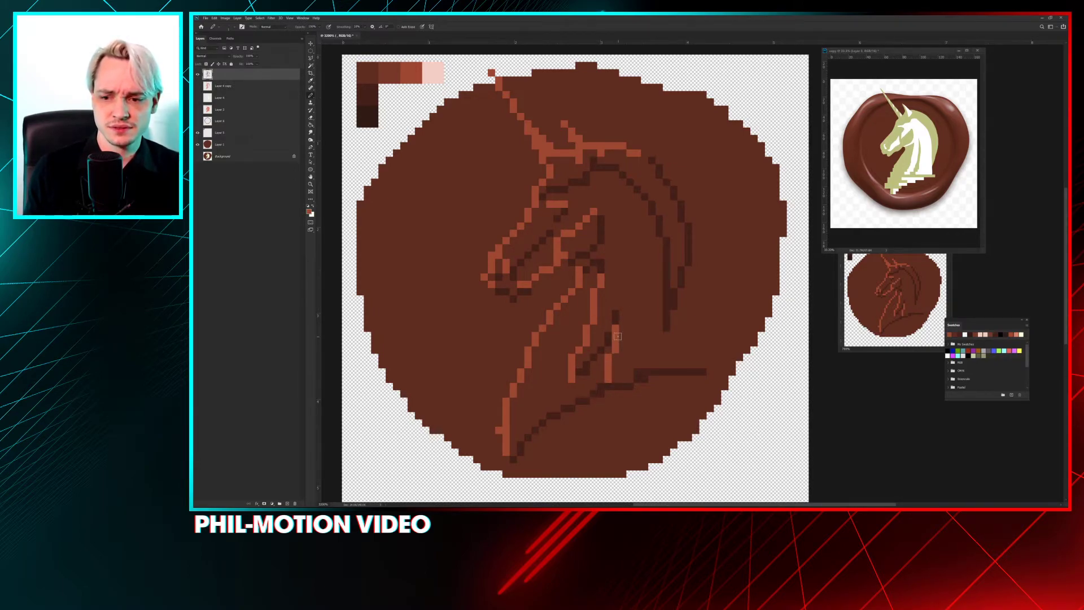
{"action": "scroll", "coordinate": [616, 335], "scroll_direction": "up", "scroll_amount": 1}
{"action": "scroll", "coordinate": [616, 334], "scroll_direction": "right", "scroll_amount": 1}
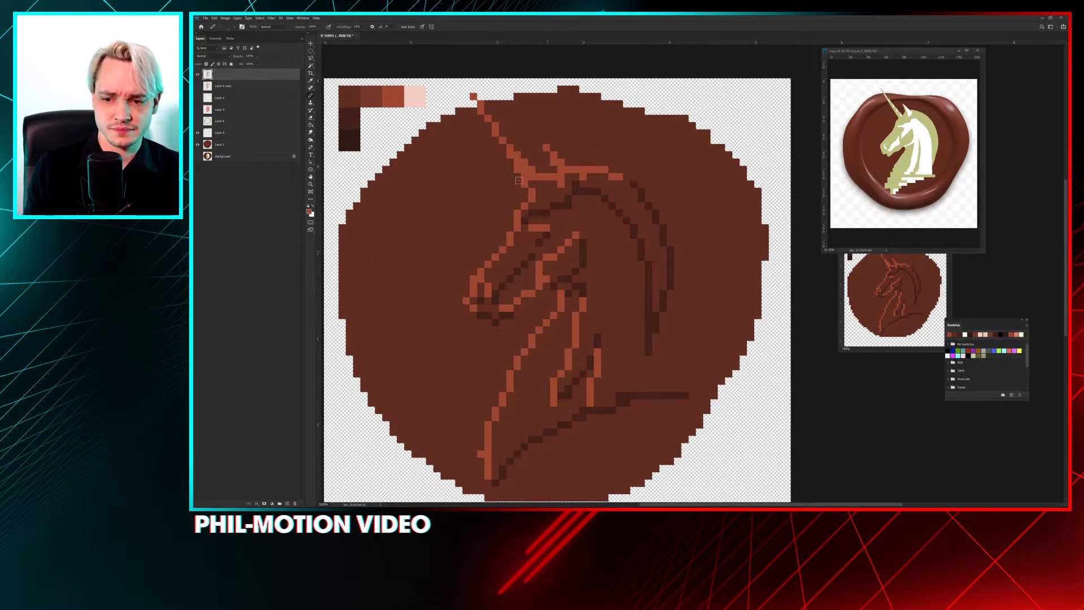
{"action": "left_click_drag", "start_coordinate": [600, 200], "coordinate": [644, 259]}
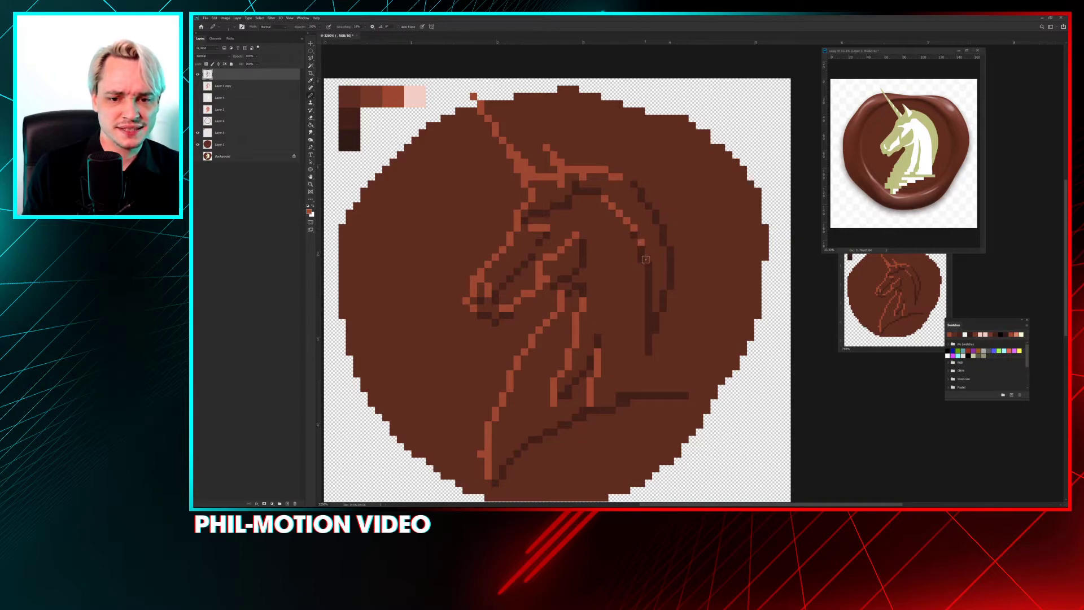
{"action": "left_click_drag", "start_coordinate": [625, 176], "coordinate": [666, 247]}
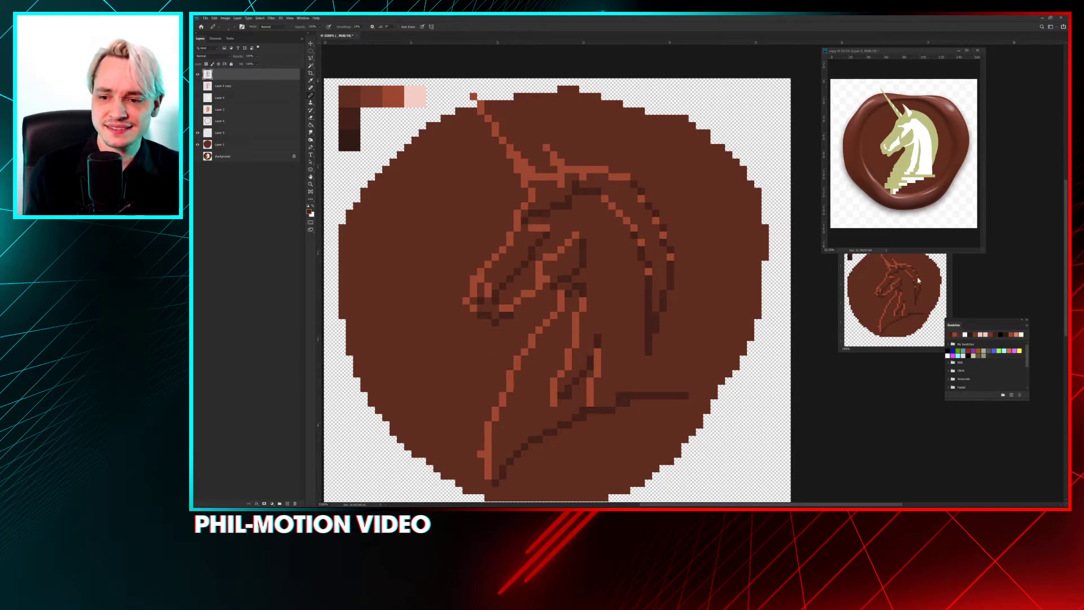
Step: Bring the small preview window of the seal to the front and reposition it below the reference image
{"action": "left_click", "coordinate": [948, 274]}
{"action": "left_click_drag", "start_coordinate": [891, 238], "coordinate": [884, 238]}
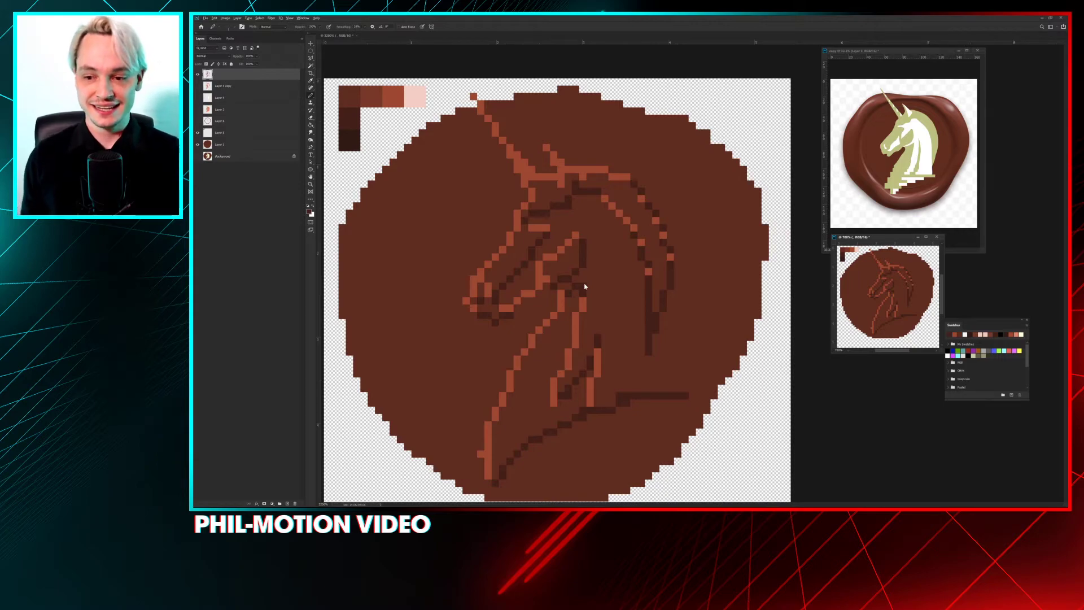
Step: Erase the stray pixel beside the lower front neck line and soften the horn base, ear and muzzle edges with mid-brown swatch pixels
{"action": "key", "text": "e"}
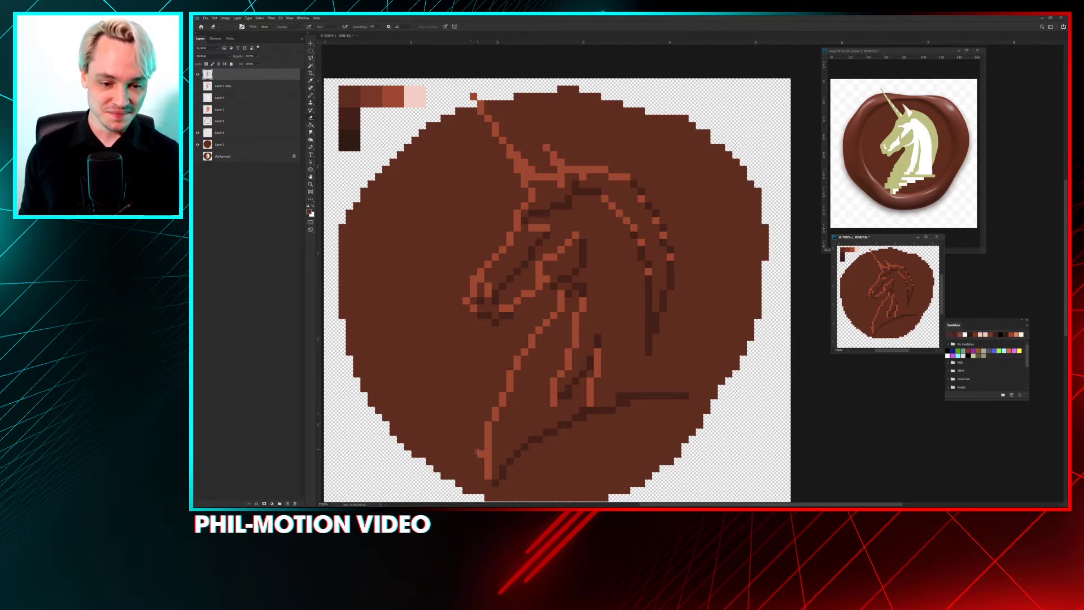
{"action": "key", "text": "b"}
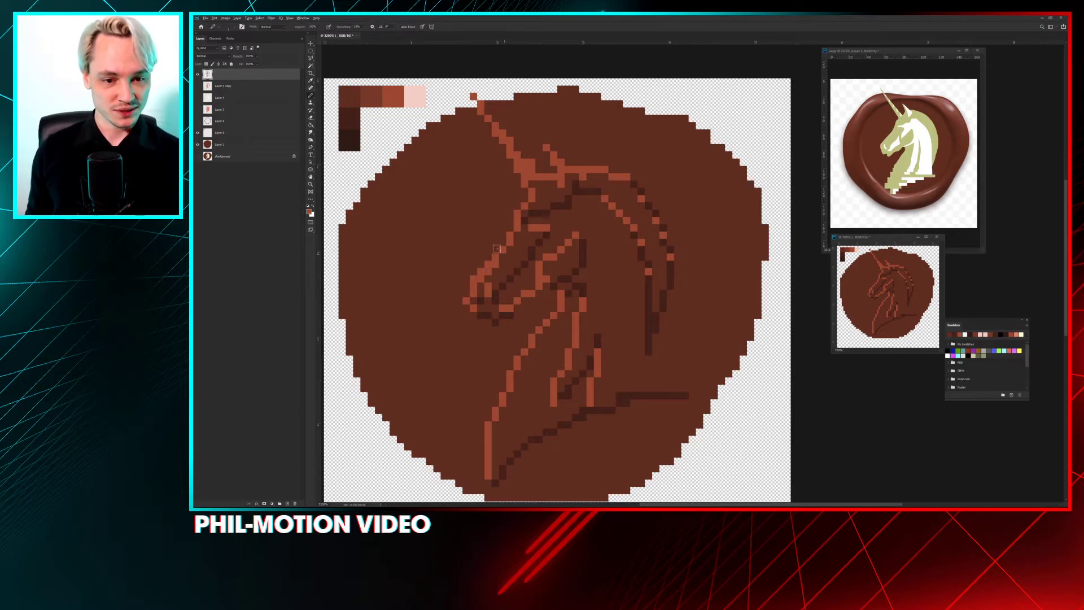
{"action": "left_click", "coordinate": [380, 91], "text": "alt"}
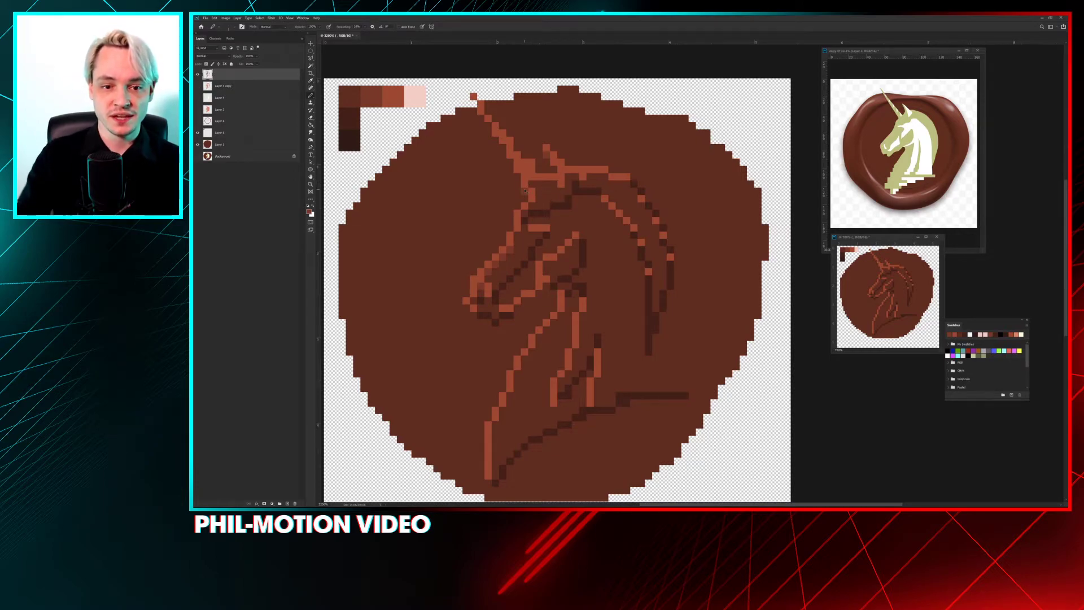
{"action": "scroll", "coordinate": [525, 191], "scroll_direction": "up", "scroll_amount": 2}
{"action": "left_click_drag", "start_coordinate": [523, 189], "coordinate": [1010, 275]}
{"action": "left_click", "coordinate": [625, 109]}
{"action": "left_click", "coordinate": [713, 108]}
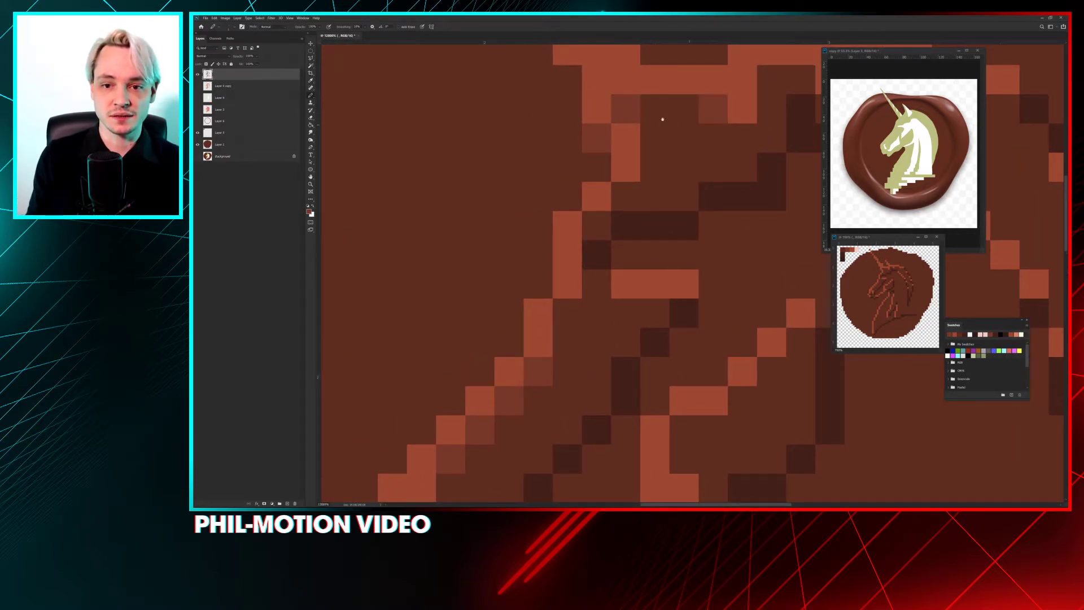
{"action": "left_click_drag", "start_coordinate": [663, 119], "coordinate": [629, 272]}
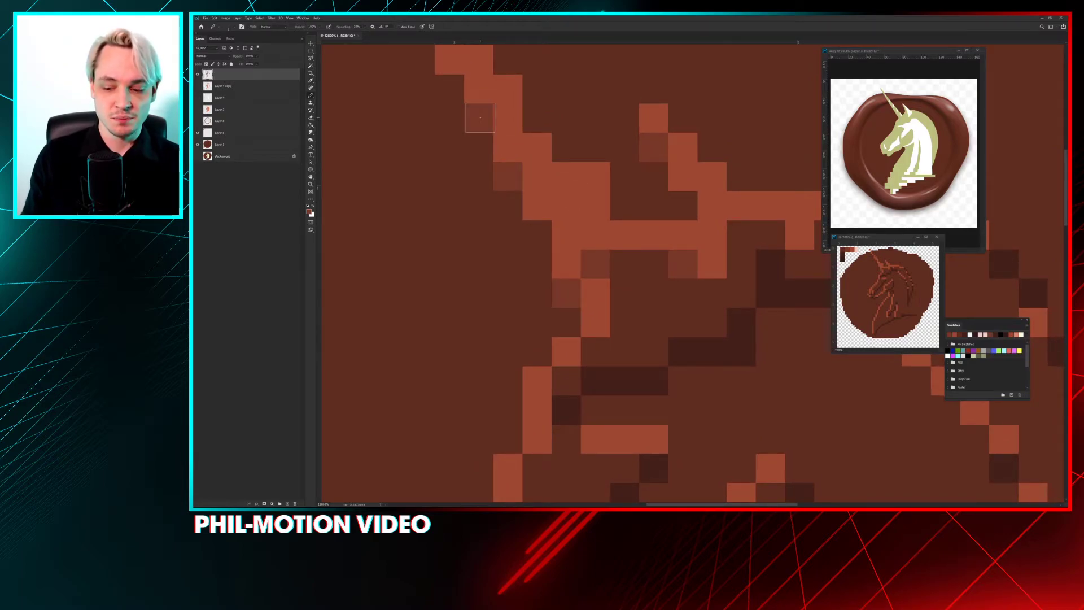
{"action": "scroll", "coordinate": [480, 118], "scroll_direction": "down", "scroll_amount": 2}
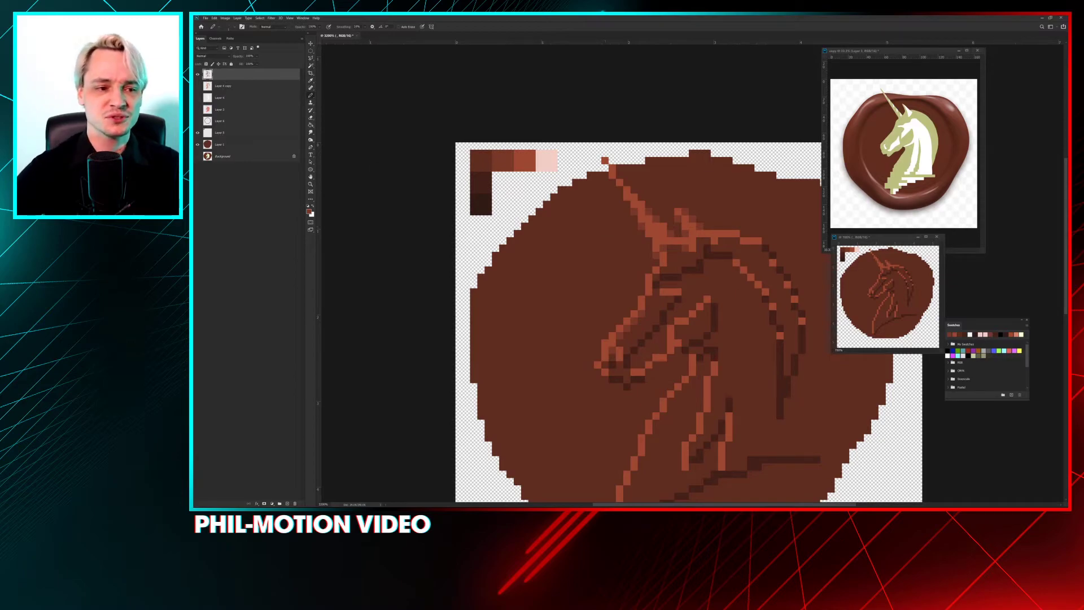
Step: Compare the artwork with the original reference on the background layer, then display only the brown seal base and the unicorn outline
{"action": "left_click_drag", "start_coordinate": [198, 145], "coordinate": [201, 77]}
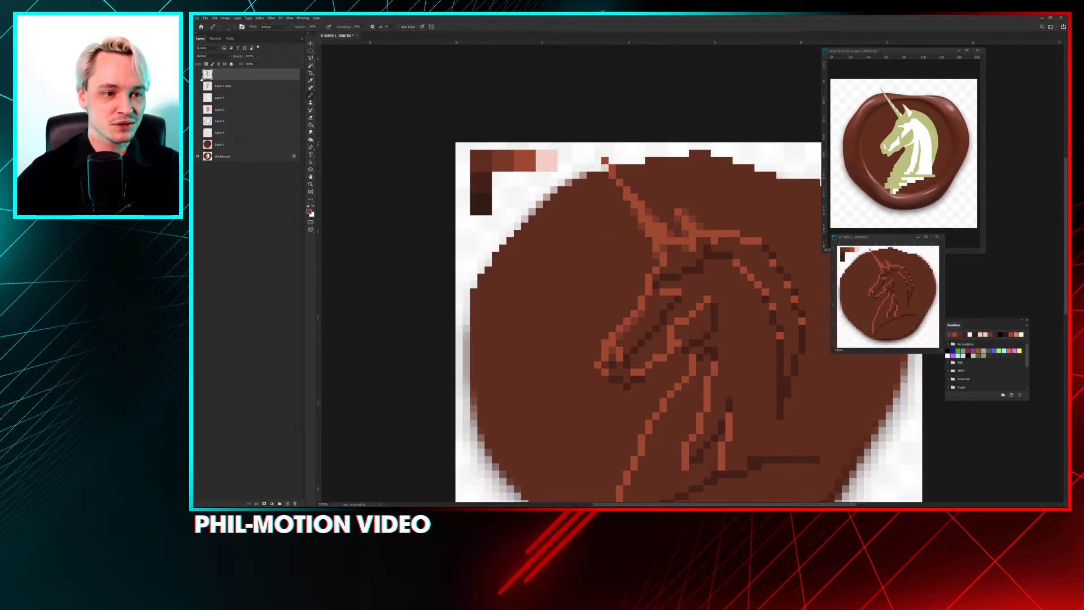
{"action": "left_click", "coordinate": [200, 75]}
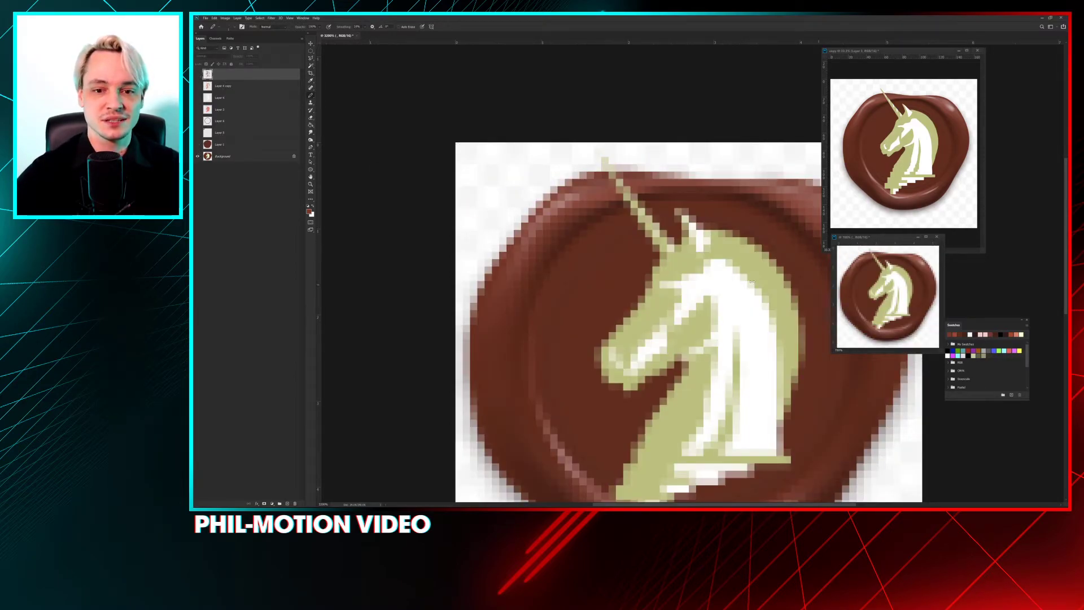
{"action": "left_click_drag", "start_coordinate": [621, 254], "coordinate": [602, 219]}
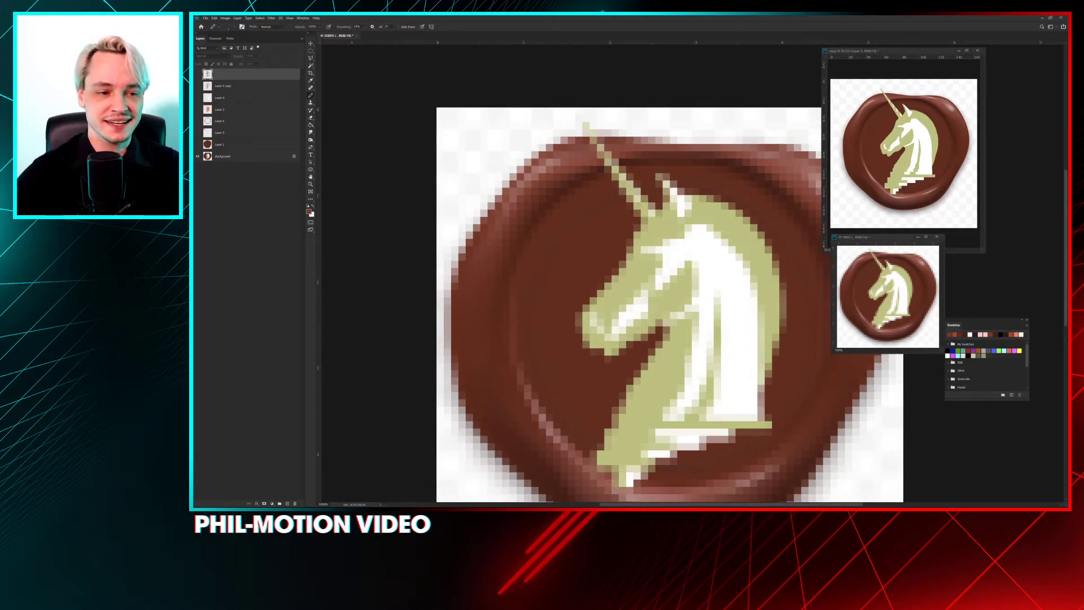
{"action": "left_click", "coordinate": [198, 156]}
{"action": "left_click", "coordinate": [198, 145]}
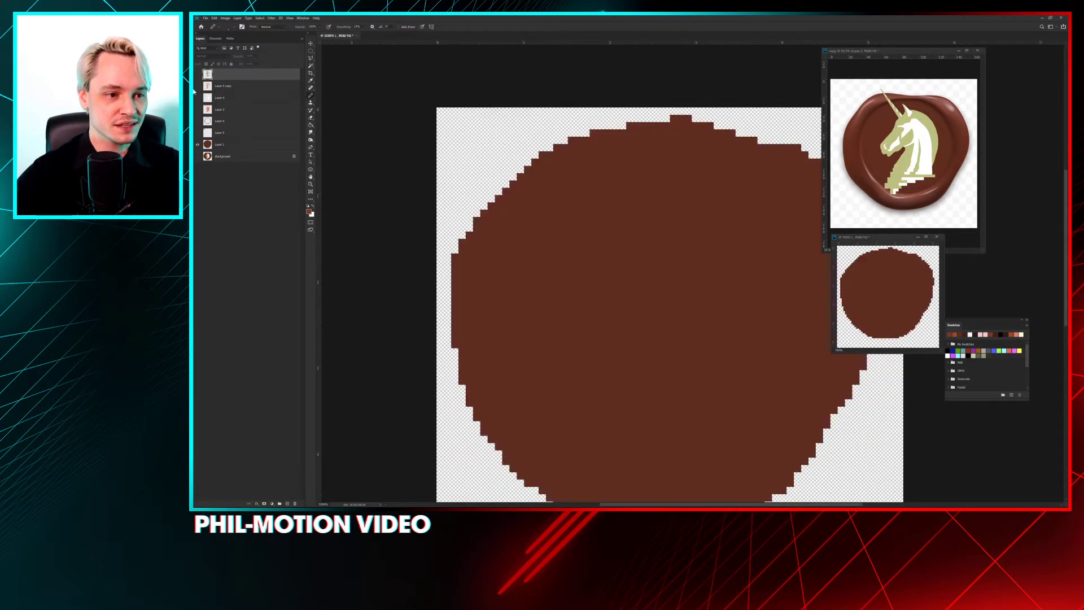
{"action": "left_click", "coordinate": [197, 74]}
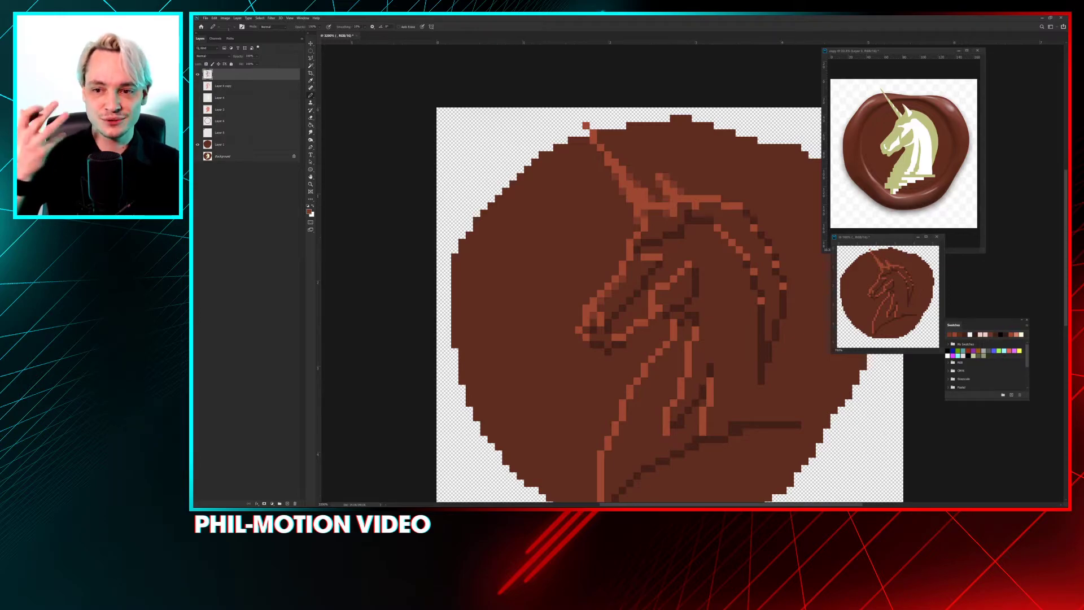
Step: Retouch the pixels along the unicorn's lower jaw line and fill in a pixel at the base of the horn
{"action": "scroll", "coordinate": [508, 124], "scroll_direction": "down", "scroll_amount": 2}
{"action": "scroll", "coordinate": [508, 124], "scroll_direction": "right", "scroll_amount": 2}
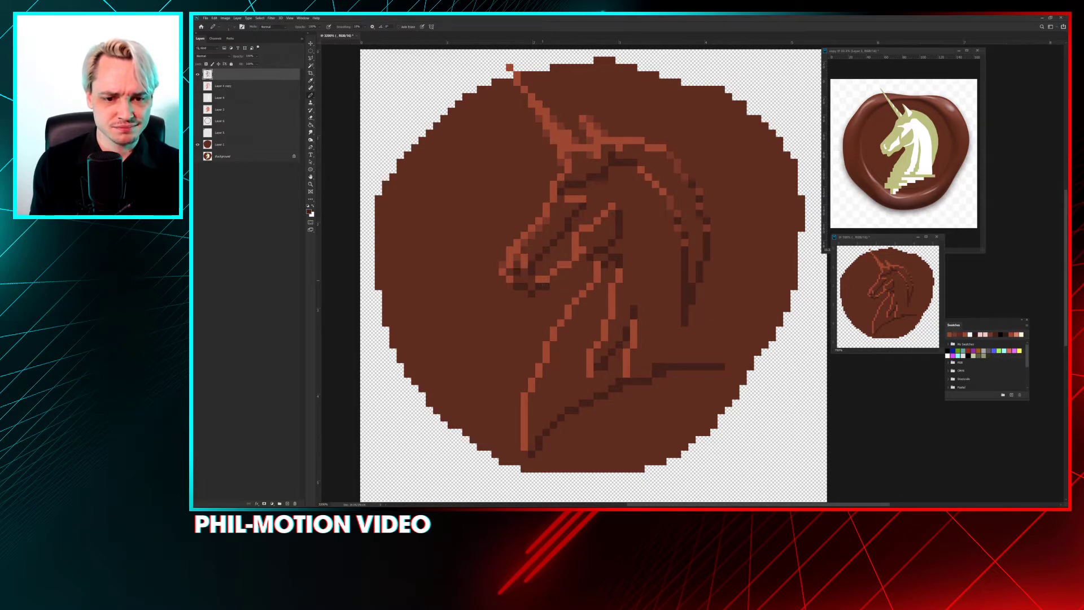
{"action": "left_click", "coordinate": [518, 259], "text": "alt"}
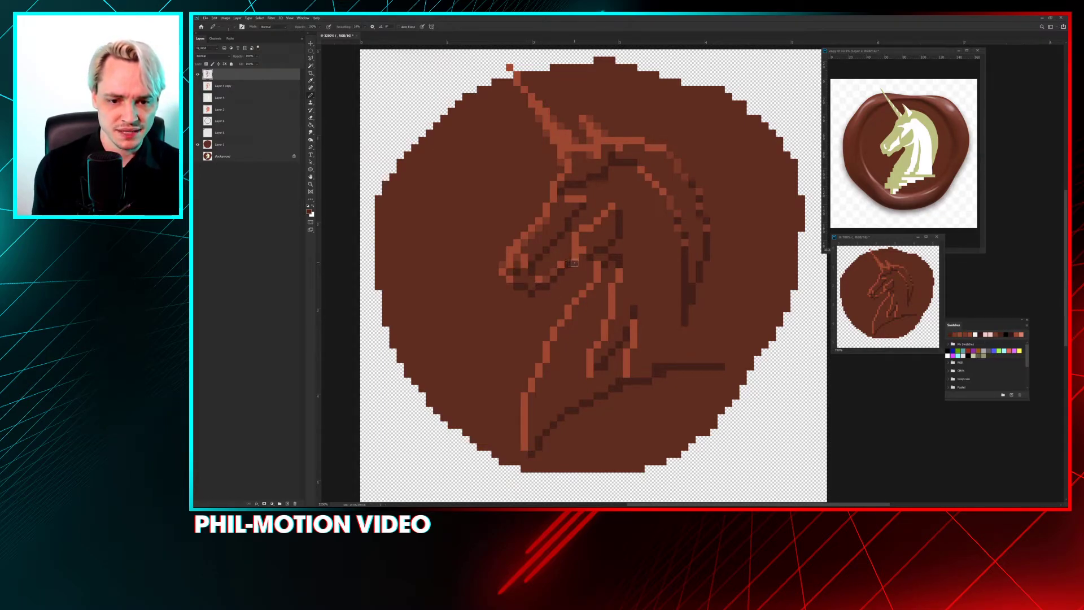
{"action": "left_click_drag", "start_coordinate": [544, 278], "coordinate": [573, 256]}
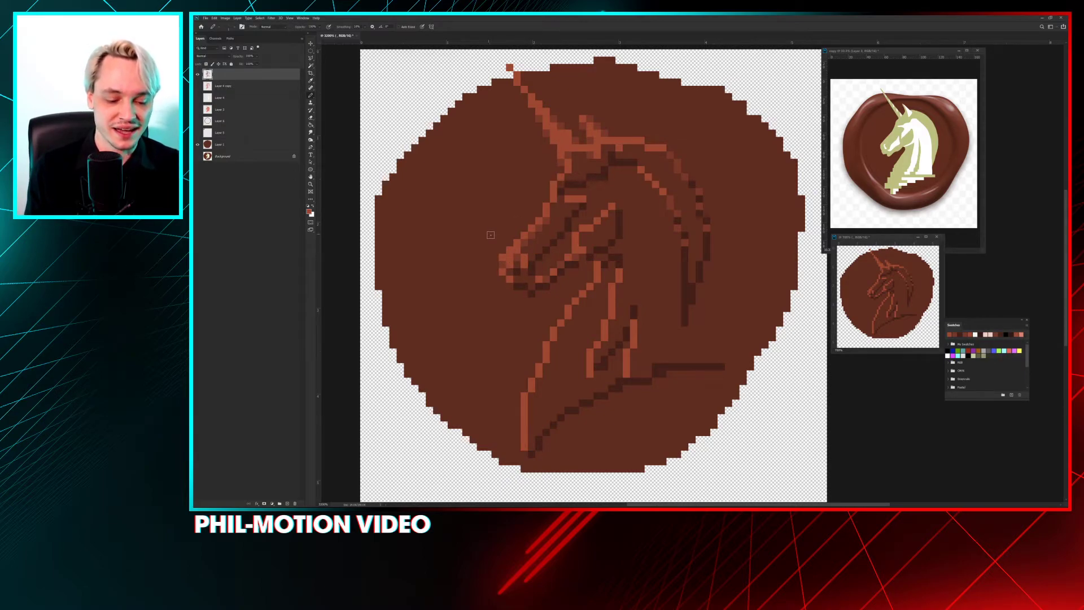
{"action": "key", "text": "e"}
{"action": "key", "text": "b"}
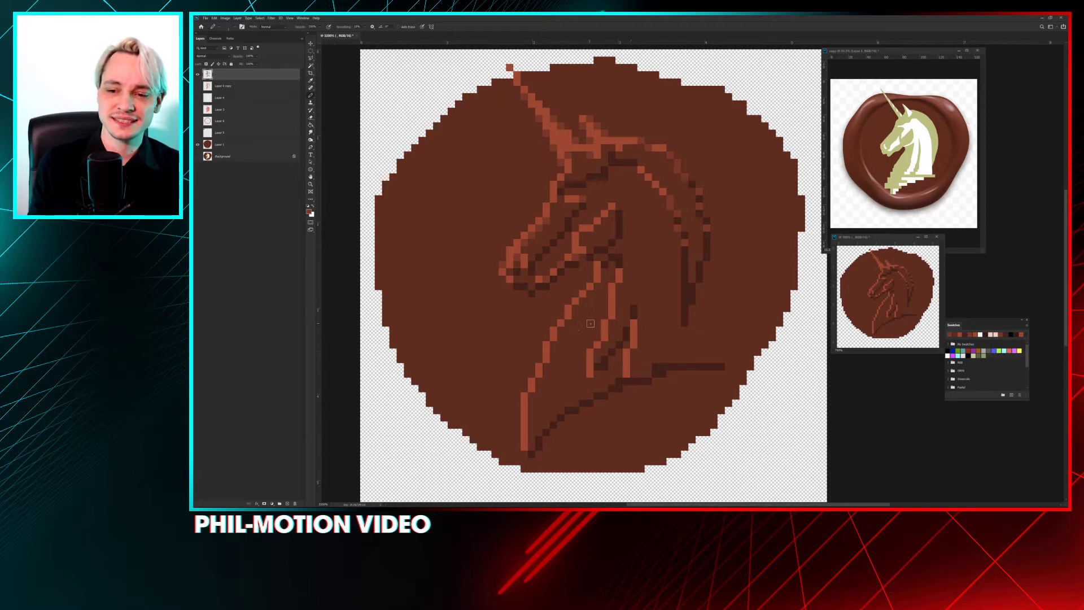
{"action": "left_click", "coordinate": [556, 146]}
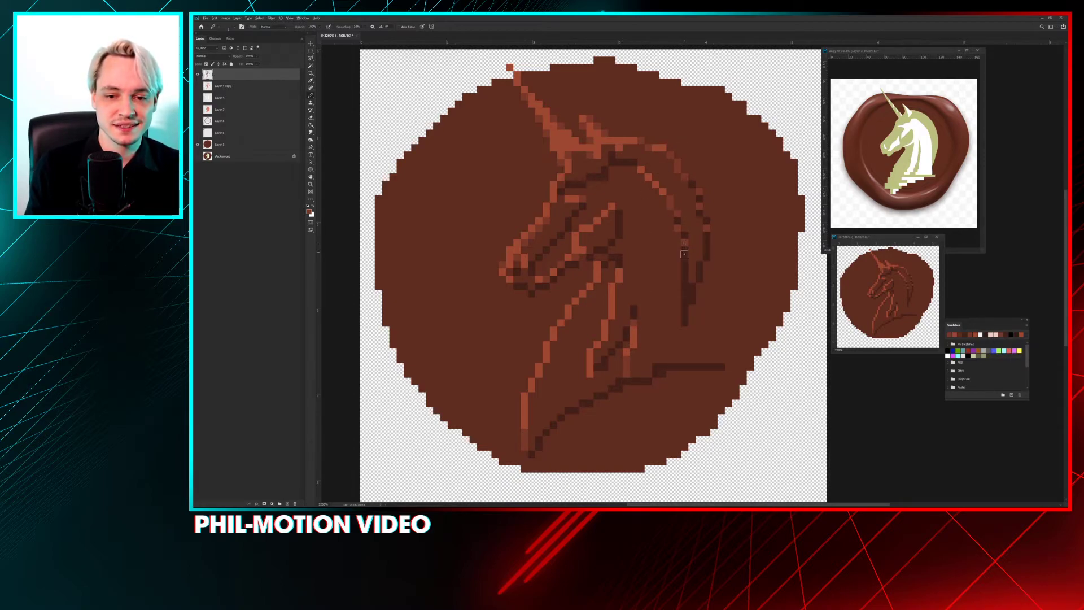
Step: Soften the inner mane line, the lower front neck line and the inner neck strand with mid-brown pixels
{"action": "left_click_drag", "start_coordinate": [684, 253], "coordinate": [685, 320]}
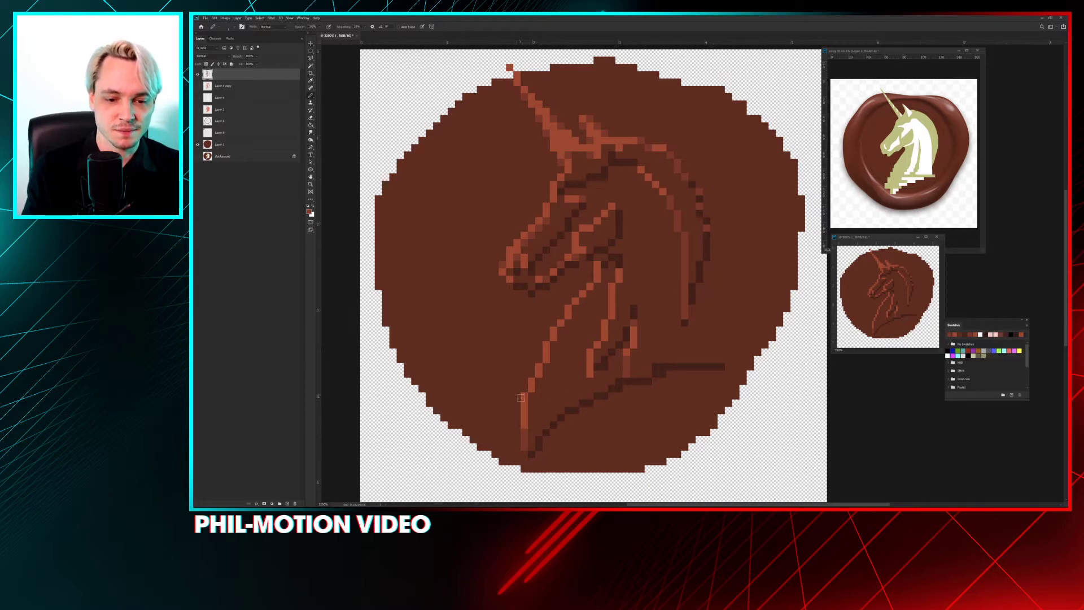
{"action": "left_click_drag", "start_coordinate": [523, 397], "coordinate": [525, 426]}
{"action": "left_click_drag", "start_coordinate": [533, 388], "coordinate": [532, 380]}
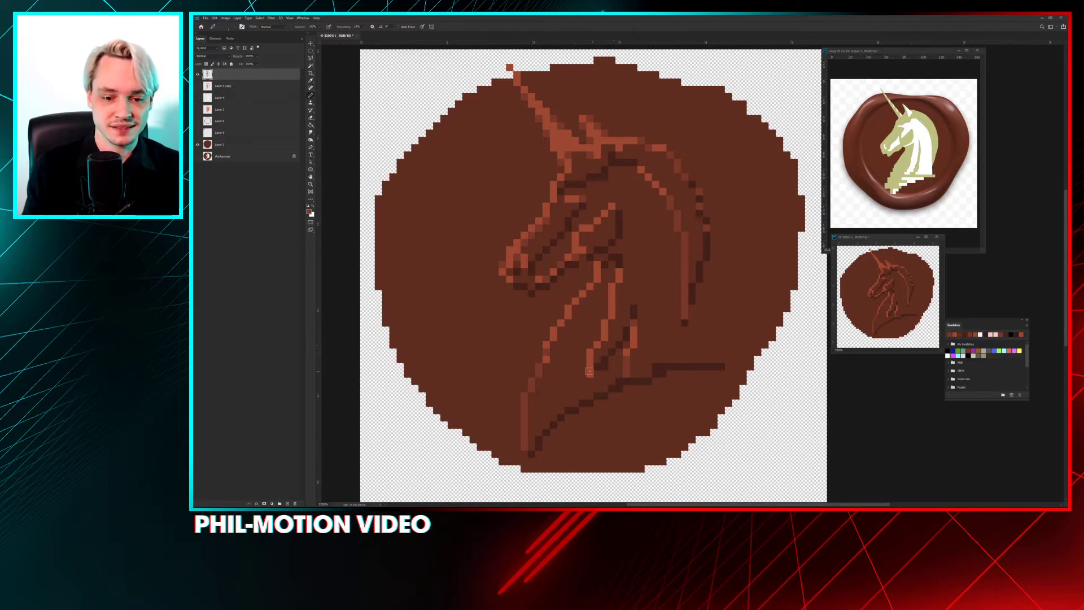
{"action": "left_click_drag", "start_coordinate": [589, 372], "coordinate": [613, 291]}
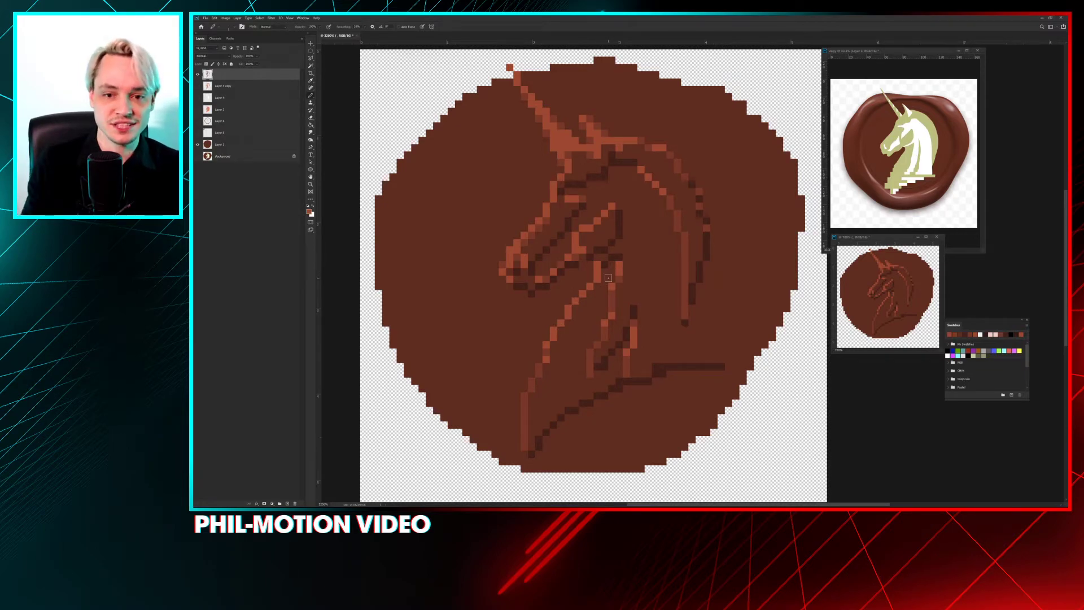
Step: Briefly check the outline against the salmon cut-out, hide it again, and show and select the colour swatch layer
{"action": "left_click_drag", "start_coordinate": [599, 146], "coordinate": [609, 182]}
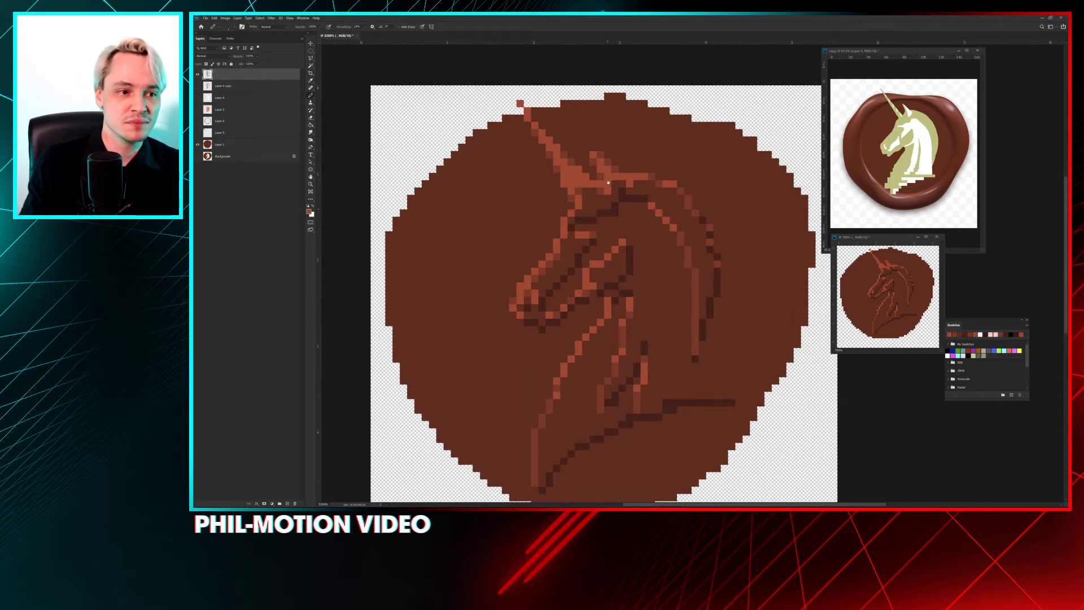
{"action": "left_click", "coordinate": [197, 86]}
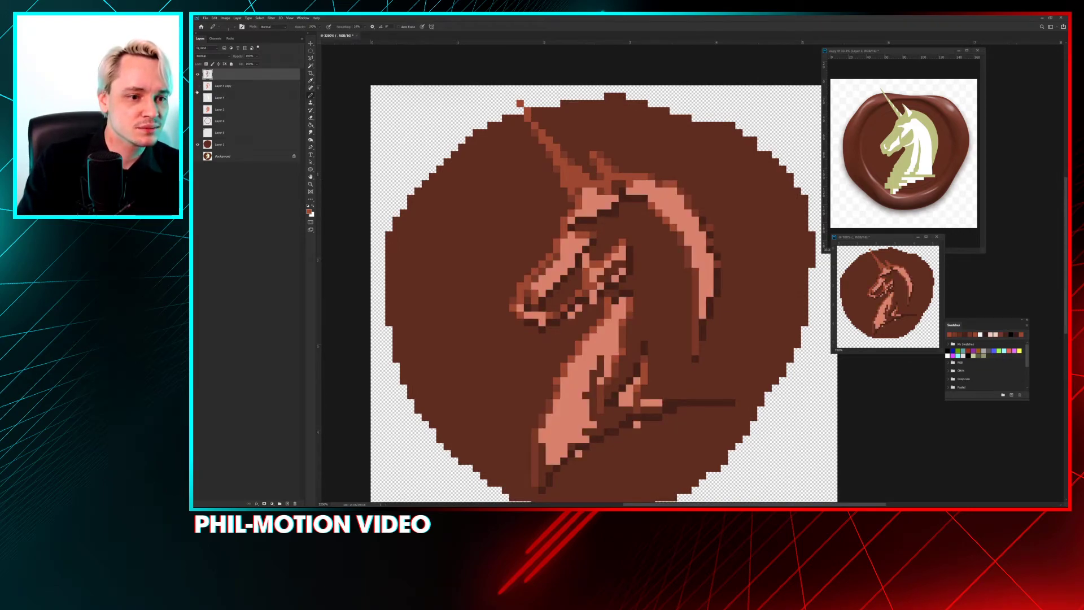
{"action": "left_click", "coordinate": [198, 86]}
{"action": "left_click", "coordinate": [198, 133]}
{"action": "left_click", "coordinate": [237, 133]}
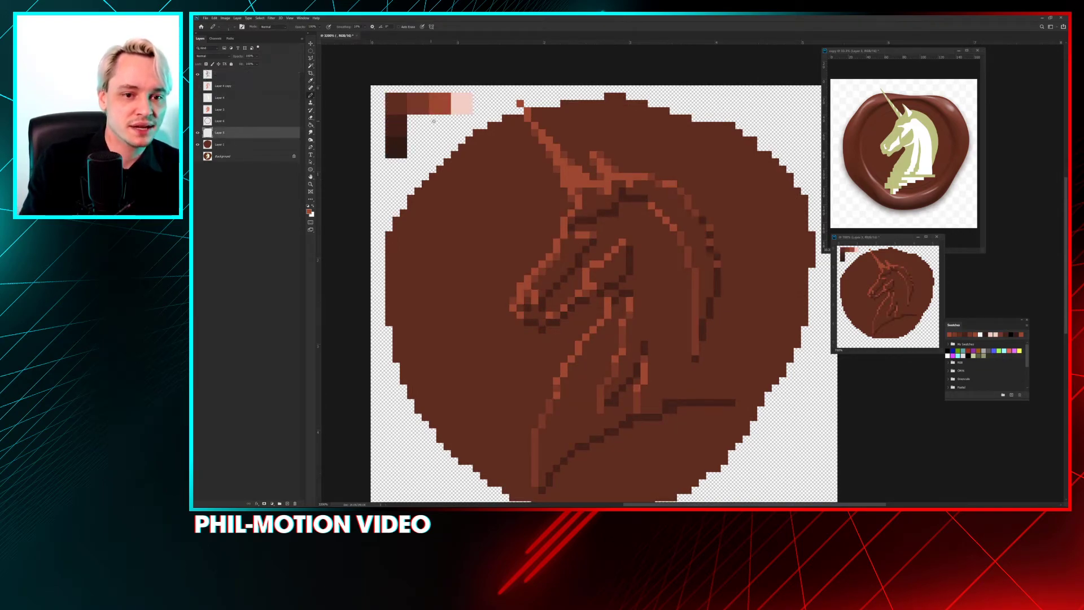
Step: Try pale-pink highlight pixels from the swatches on the nose, horn base and ear tip of the outline layer
{"action": "left_click", "coordinate": [468, 101], "text": "alt"}
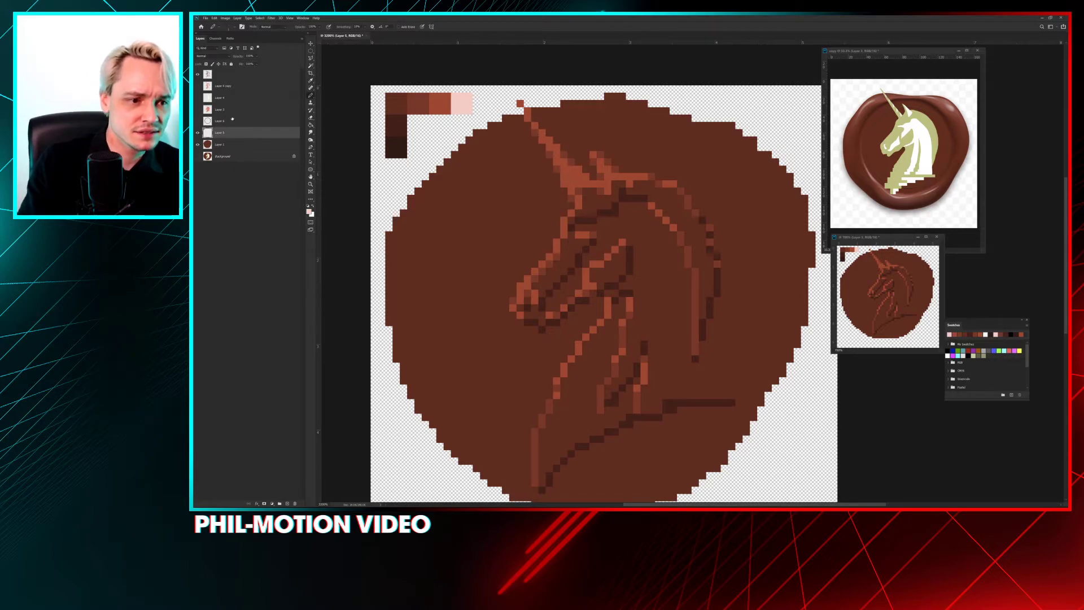
{"action": "left_click", "coordinate": [232, 75]}
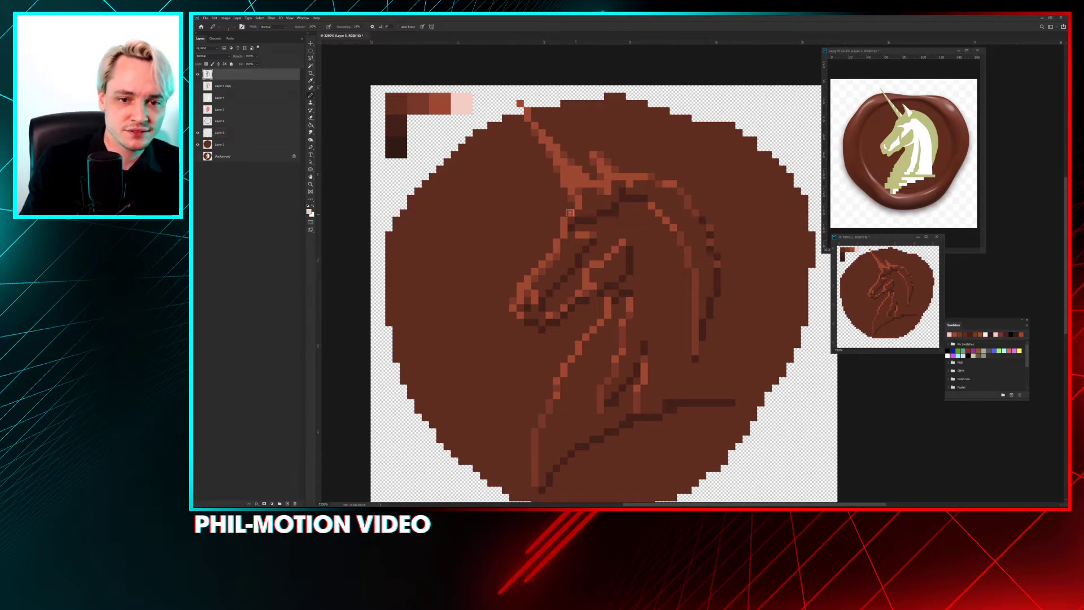
{"action": "left_click", "coordinate": [520, 286]}
{"action": "left_click", "coordinate": [529, 278]}
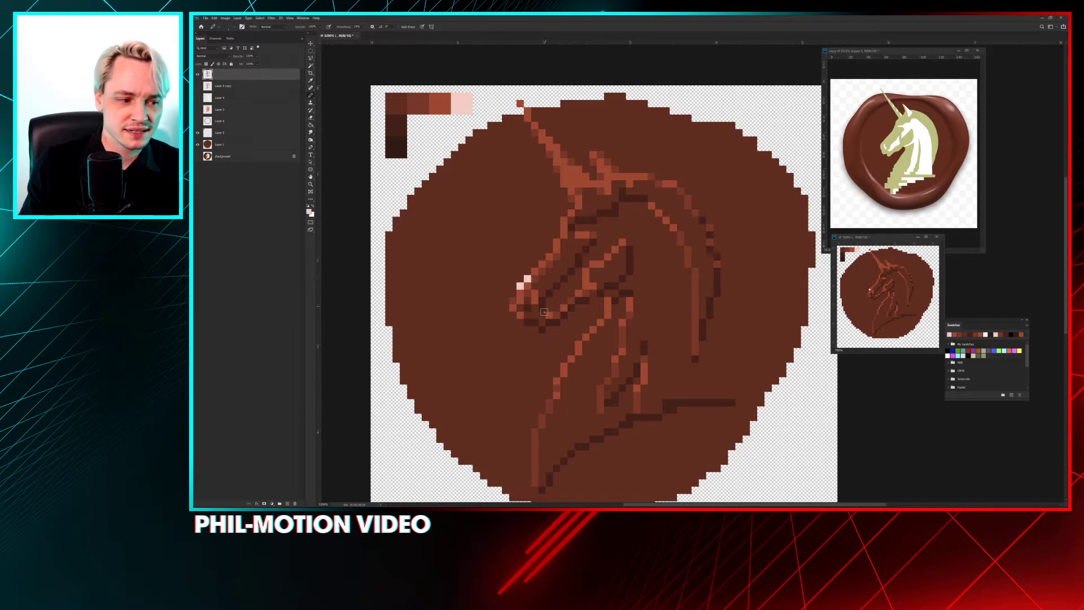
{"action": "left_click", "coordinate": [564, 177]}
{"action": "left_click", "coordinate": [571, 183]}
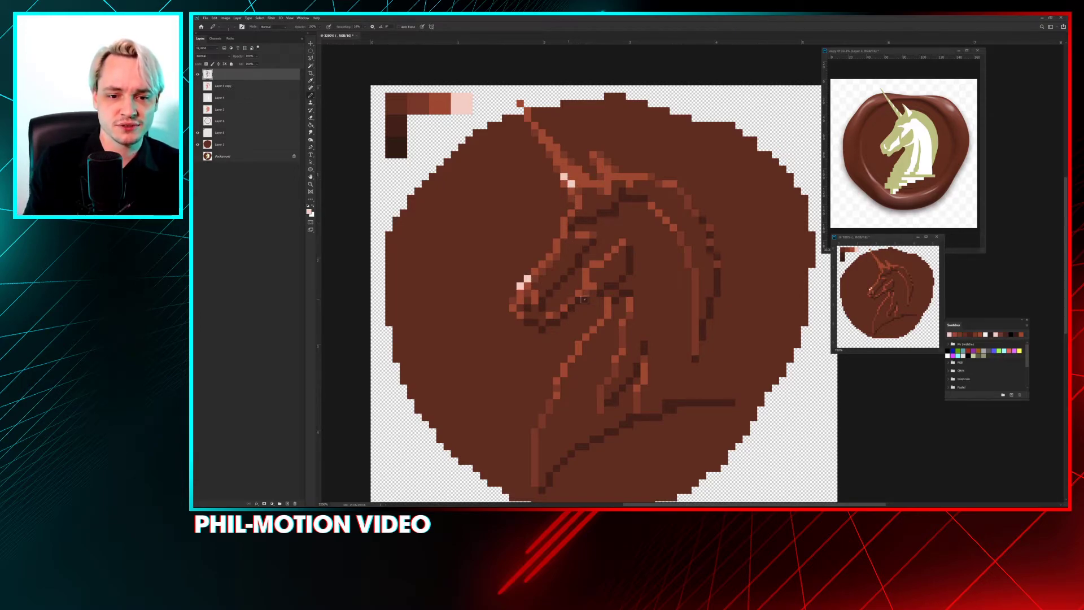
{"action": "left_click", "coordinate": [593, 154]}
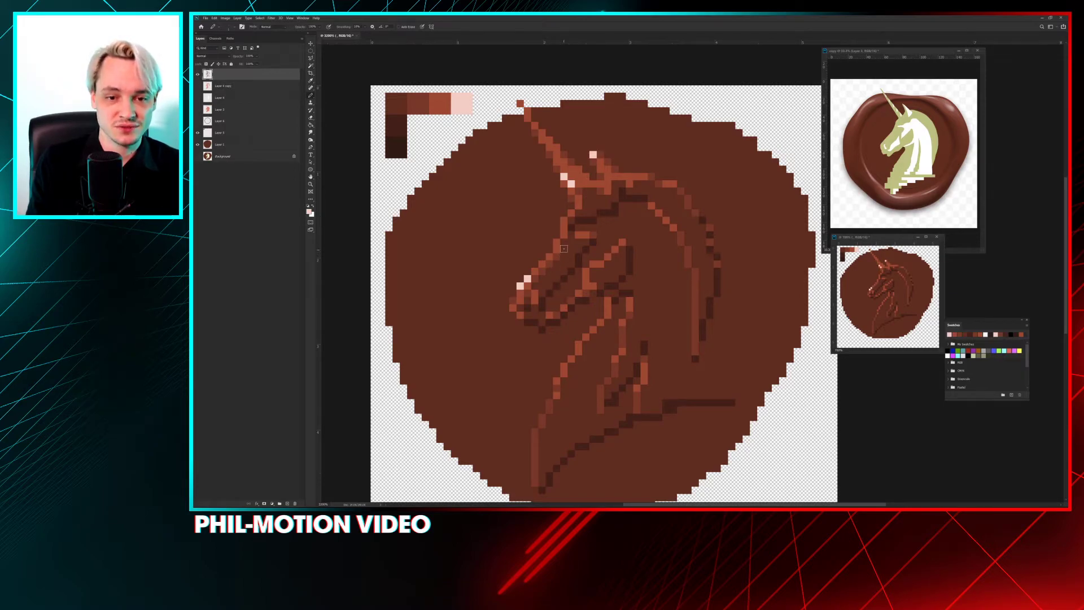
Step: Remove the pale-pink highlight pixels from the ear tip, horn base and nose
{"action": "key", "text": "e"}
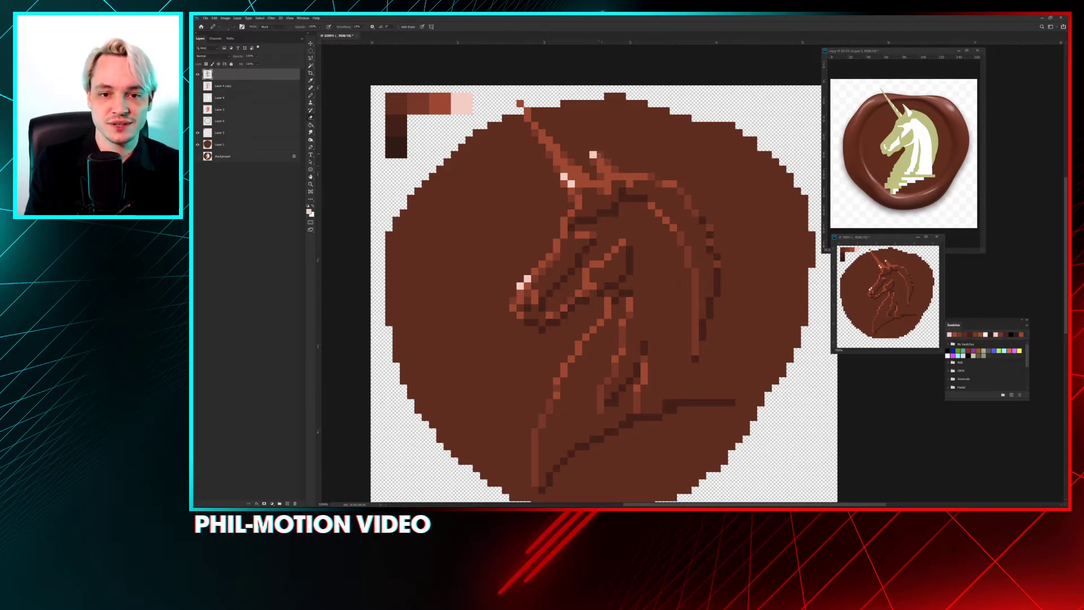
{"action": "left_click", "coordinate": [594, 153]}
{"action": "key", "text": "e"}
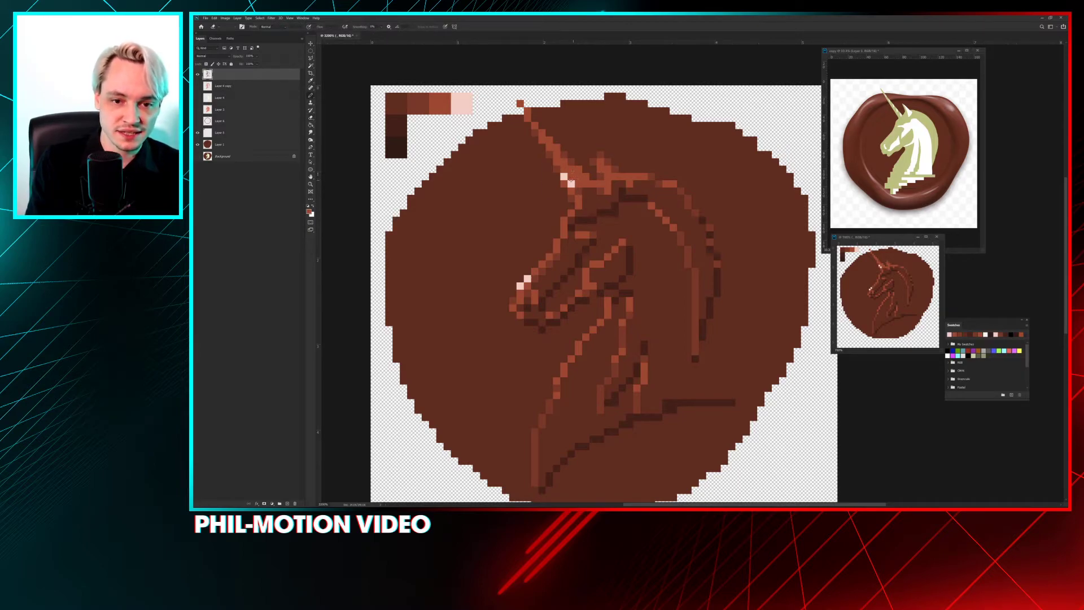
{"action": "left_click_drag", "start_coordinate": [564, 177], "coordinate": [571, 184]}
{"action": "left_click_drag", "start_coordinate": [528, 278], "coordinate": [520, 286]}
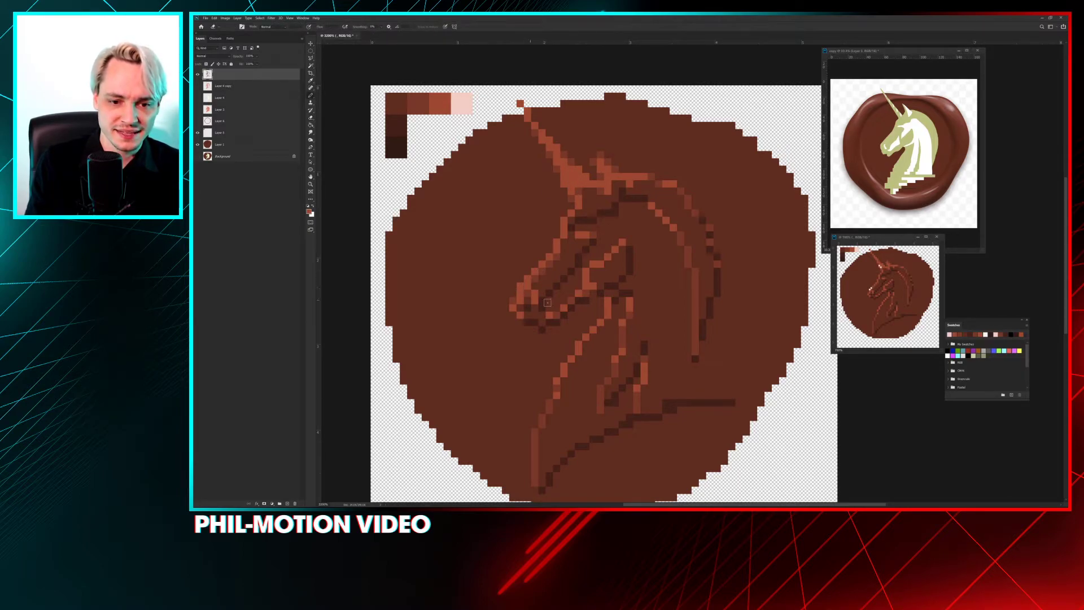
{"action": "key", "text": "b"}
Step: Choose a lighter salmon foreground colour and paint highlight pixels along the top of the muzzle and on the brow
{"action": "scroll", "coordinate": [546, 254], "scroll_direction": "down", "scroll_amount": 1}
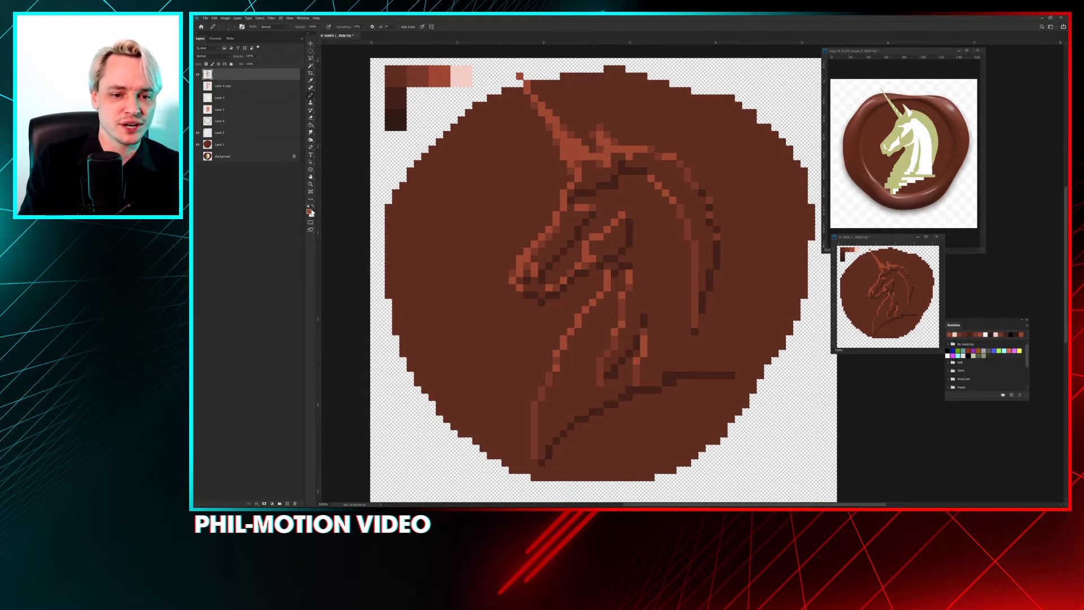
{"action": "left_click", "coordinate": [310, 212]}
{"action": "left_click", "coordinate": [442, 162]}
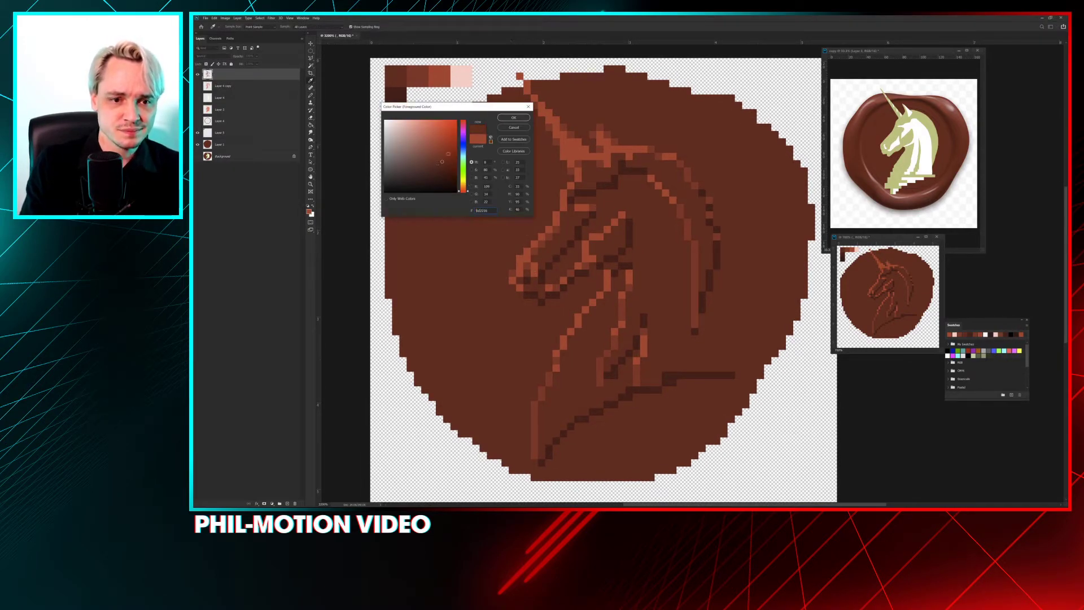
{"action": "left_click", "coordinate": [525, 256]}
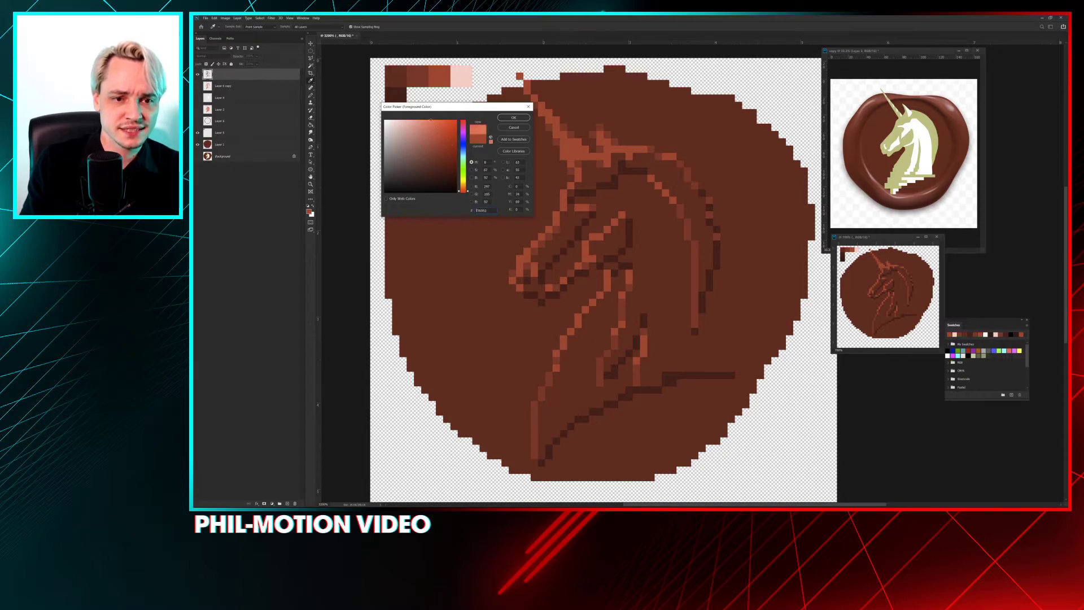
{"action": "left_click", "coordinate": [514, 118]}
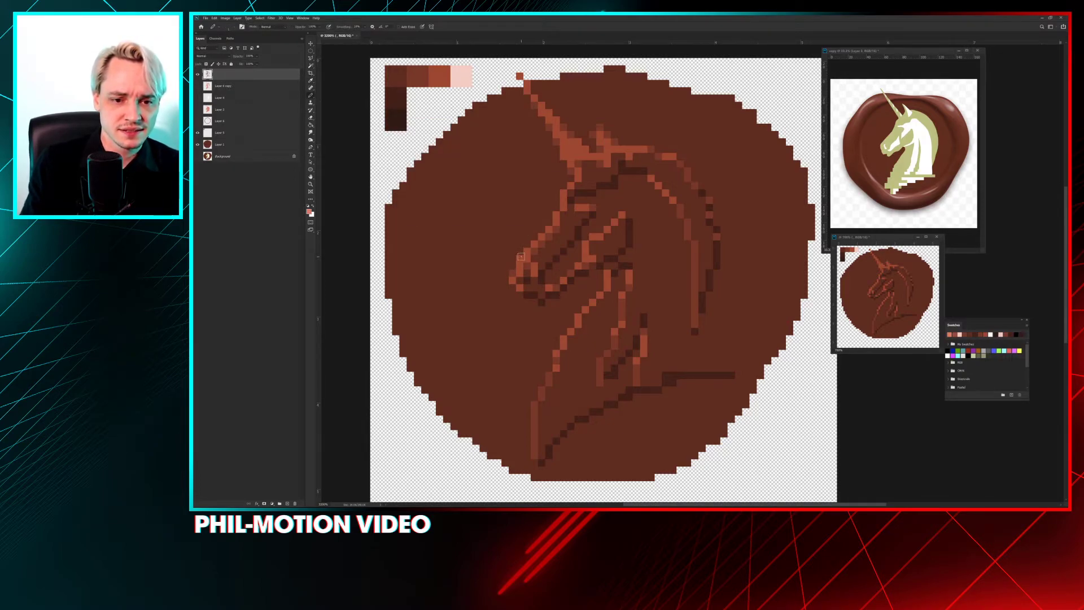
{"action": "left_click_drag", "start_coordinate": [519, 258], "coordinate": [534, 243]}
{"action": "left_click", "coordinate": [563, 193]}
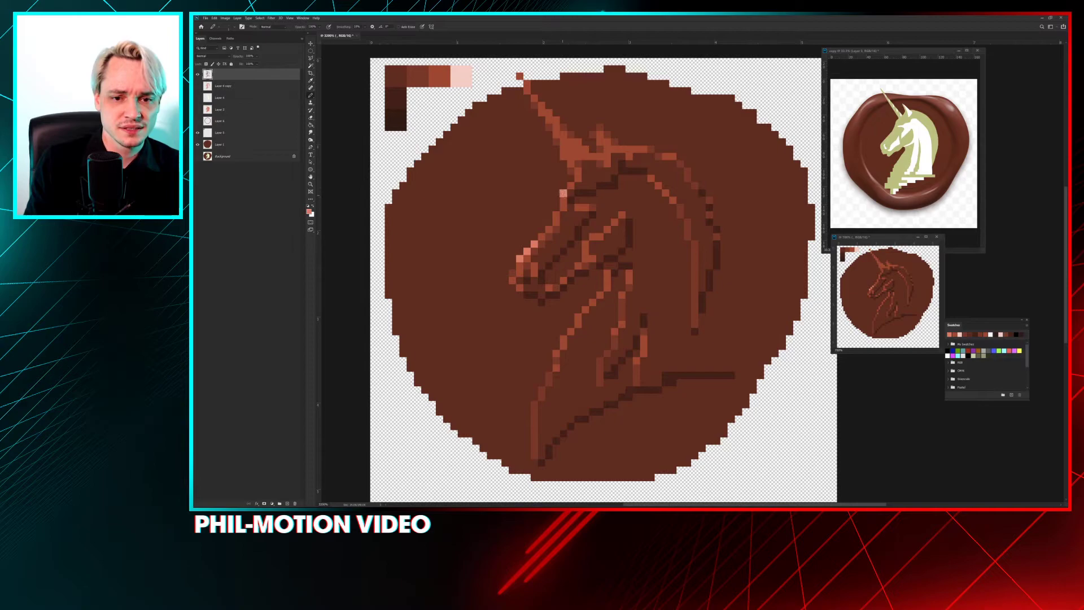
Step: Paint salmon highlight pixels up the brow to the horn base, on the cheek and at the tip of the nose
{"action": "left_click", "coordinate": [571, 184]}
{"action": "left_click", "coordinate": [577, 171]}
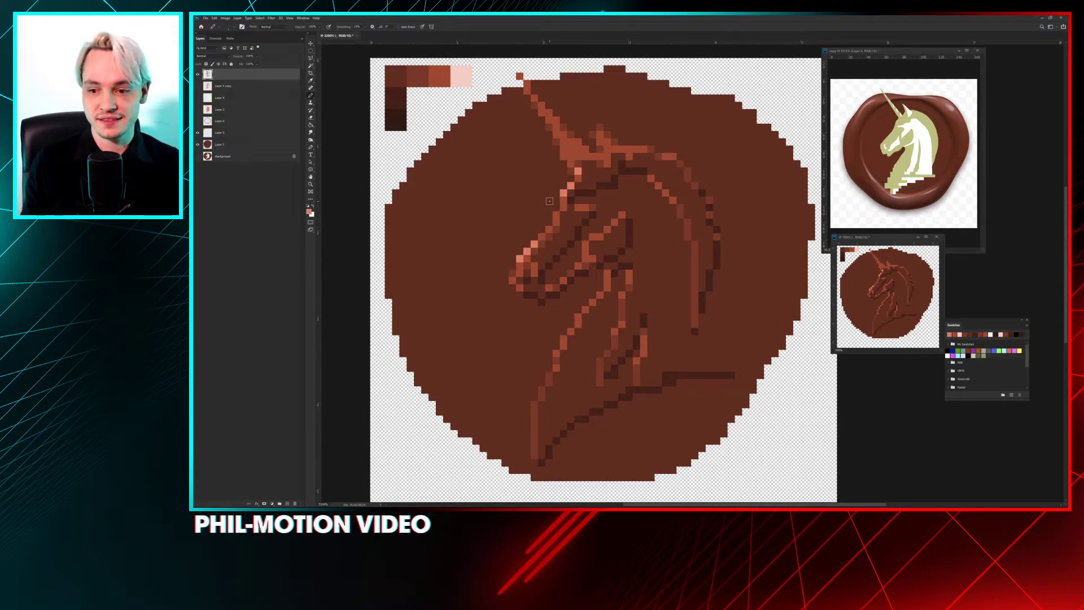
{"action": "left_click", "coordinate": [565, 342]}
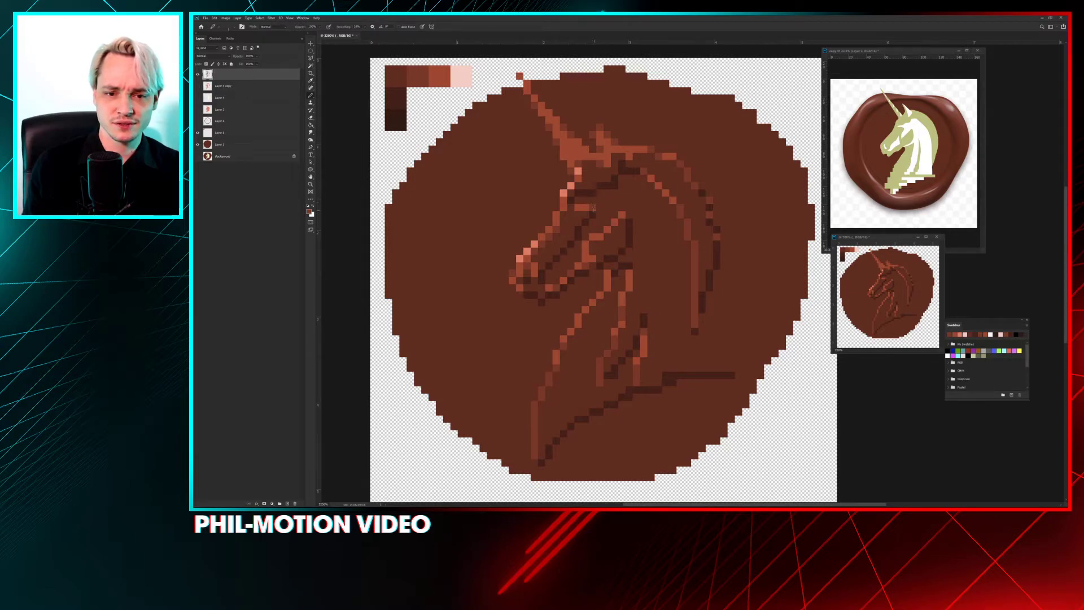
{"action": "left_click", "coordinate": [594, 210]}
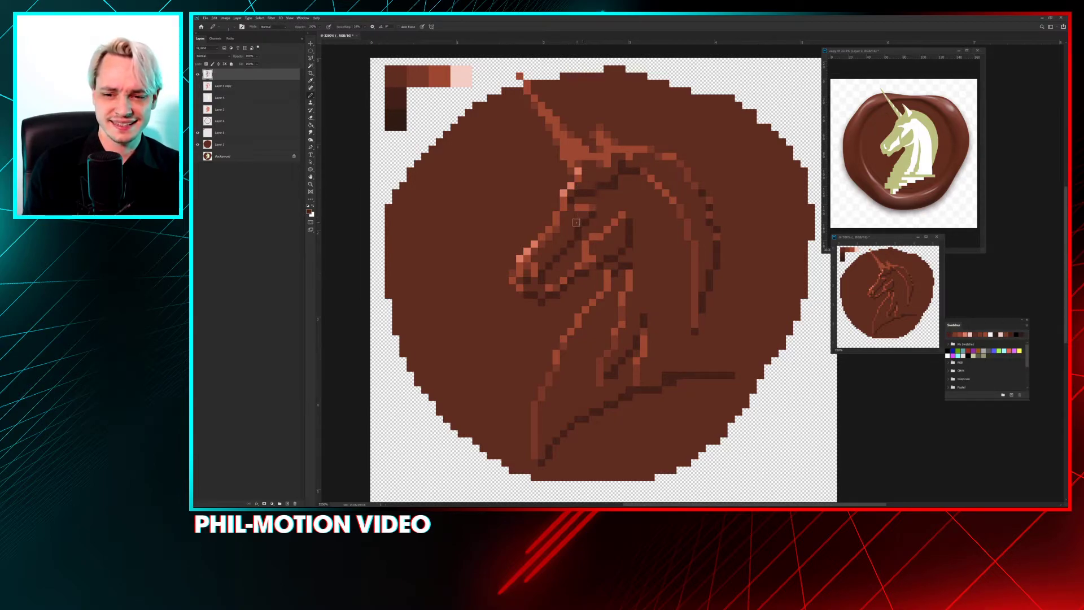
{"action": "left_click", "coordinate": [520, 275], "text": "alt"}
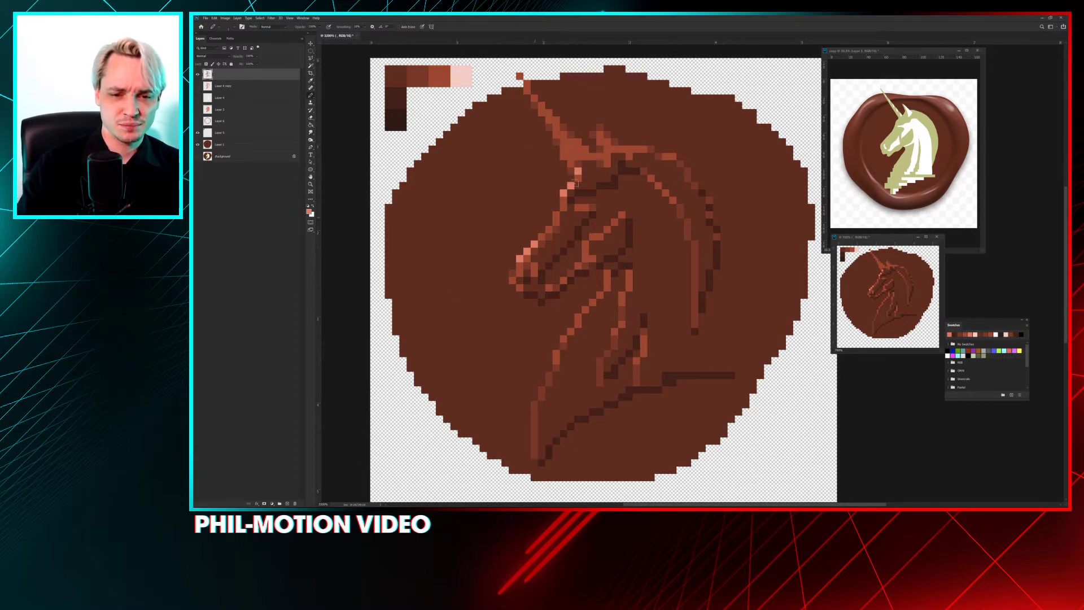
{"action": "left_click", "coordinate": [541, 229]}
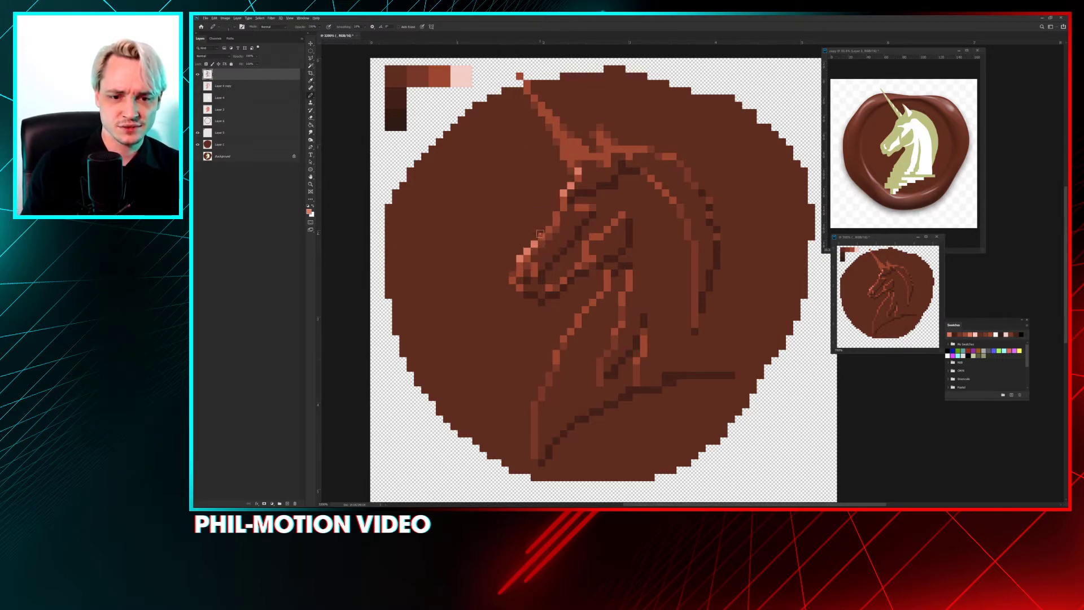
{"action": "key", "text": "ctrl+z"}
{"action": "left_click", "coordinate": [592, 238]}
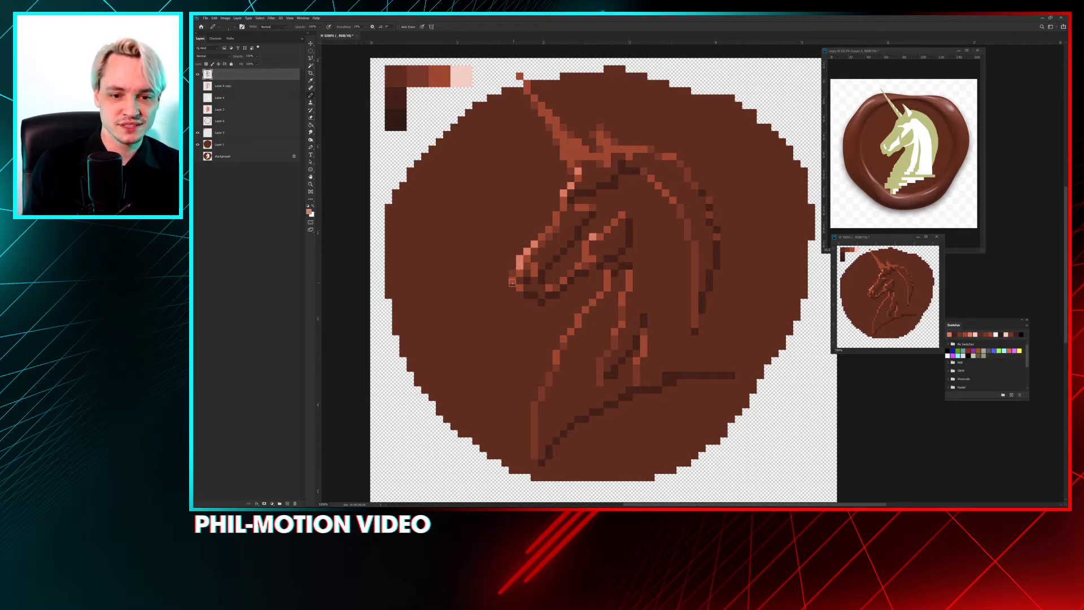
{"action": "left_click", "coordinate": [512, 281]}
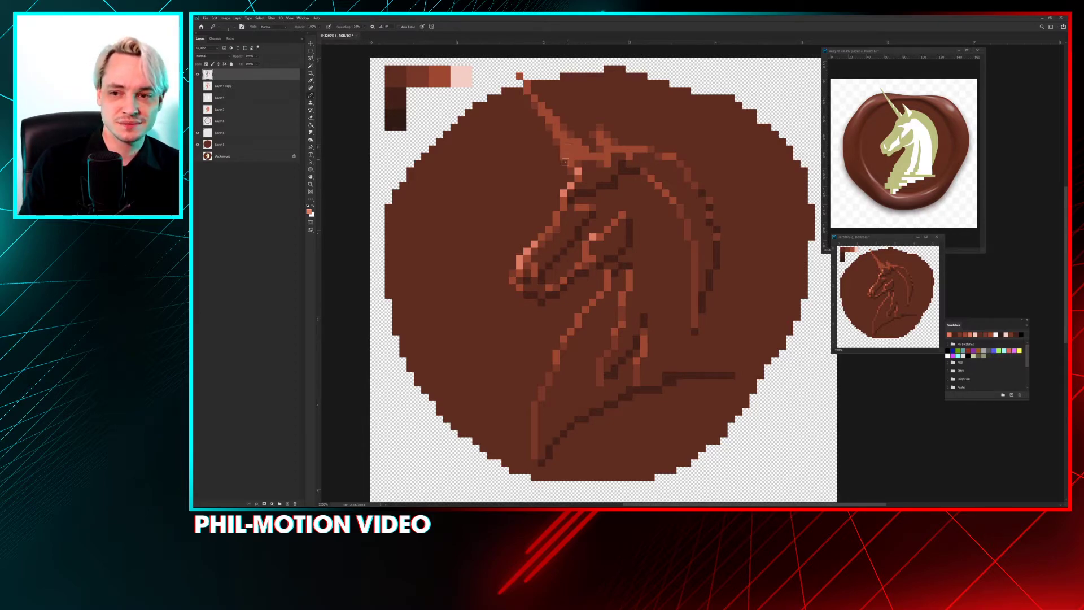
Step: Erase the protruding outline pixel on the front side of the unicorn's horn base
{"action": "key", "text": "e"}
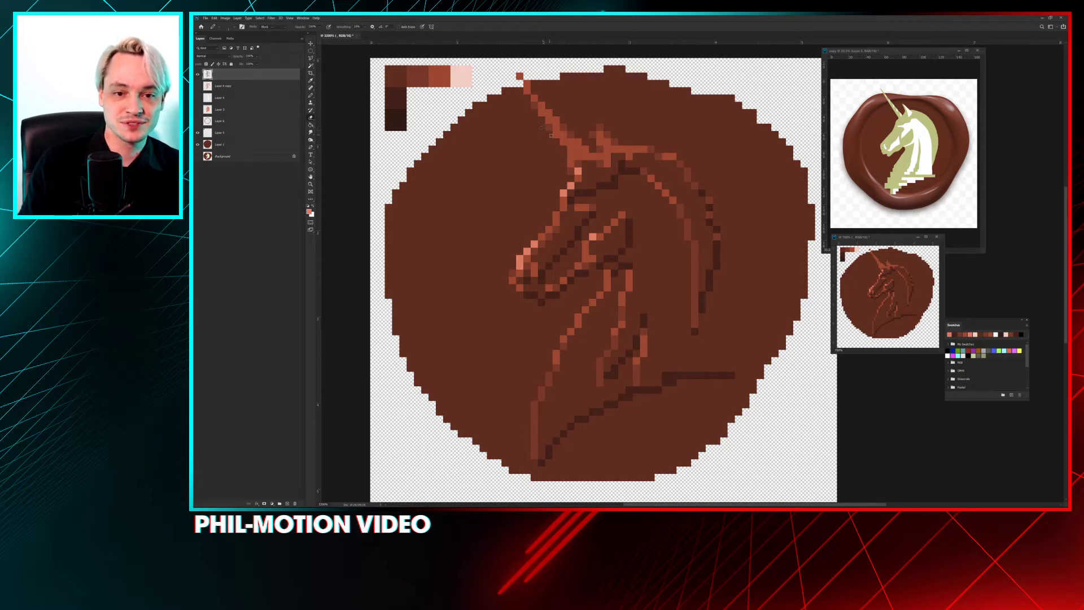
{"action": "key", "text": "e"}
{"action": "key", "text": "b"}
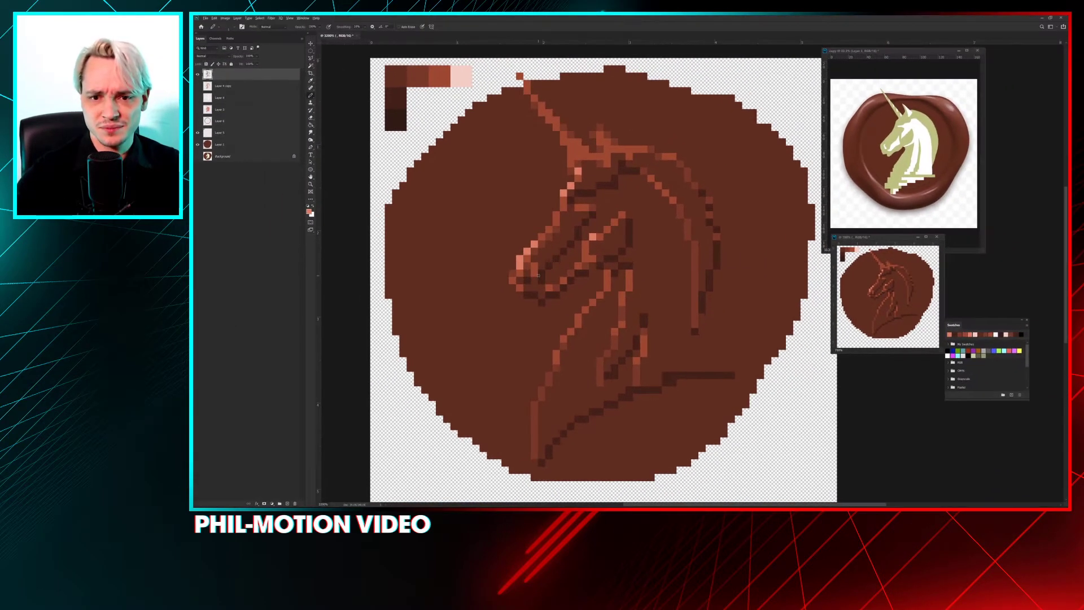
{"action": "key", "text": "alt+w"}
{"action": "key", "text": "Up"}
{"action": "key", "text": "Up"}
{"action": "key", "text": "Up"}
{"action": "key", "text": "Up"}
{"action": "key", "text": "Return"}
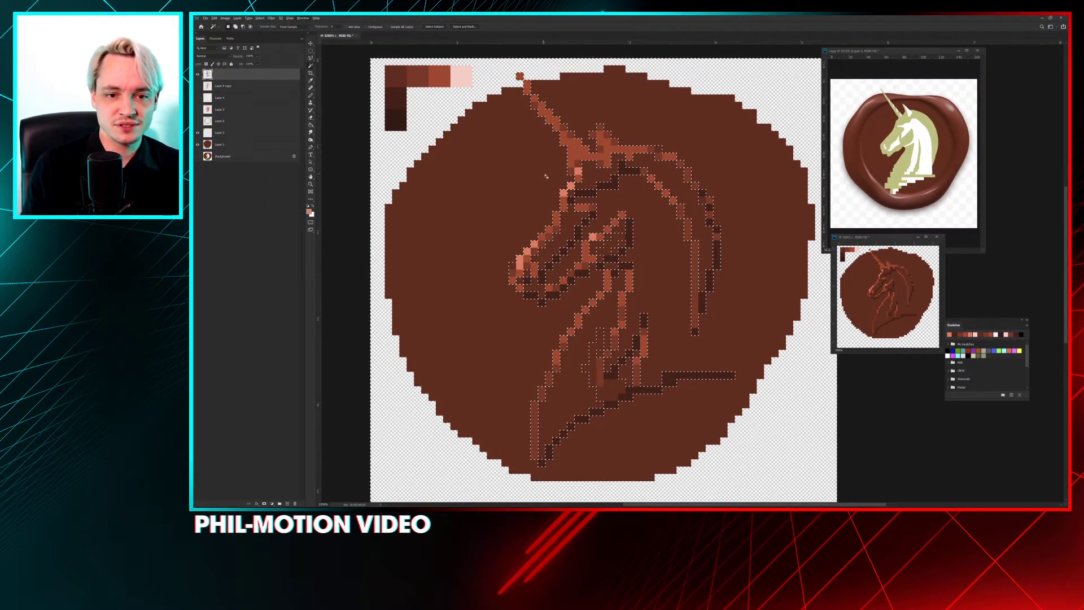
{"action": "key", "text": "e"}
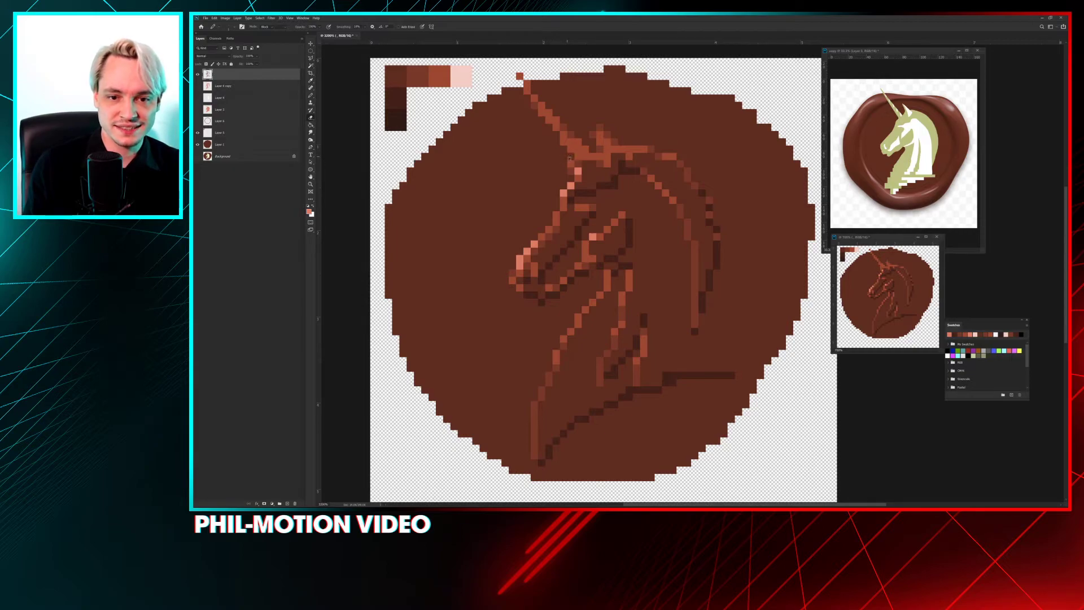
Step: Shade the rear of the horn base with dark brown pixels and clear the reddish-brown fill between horn and ear
{"action": "key", "text": "e"}
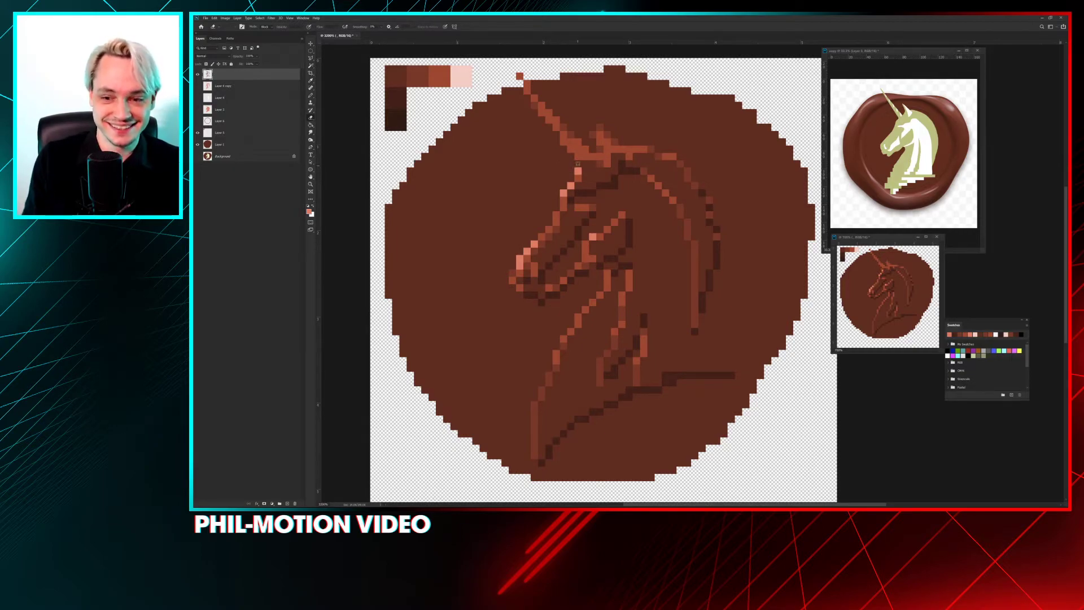
{"action": "key", "text": "b"}
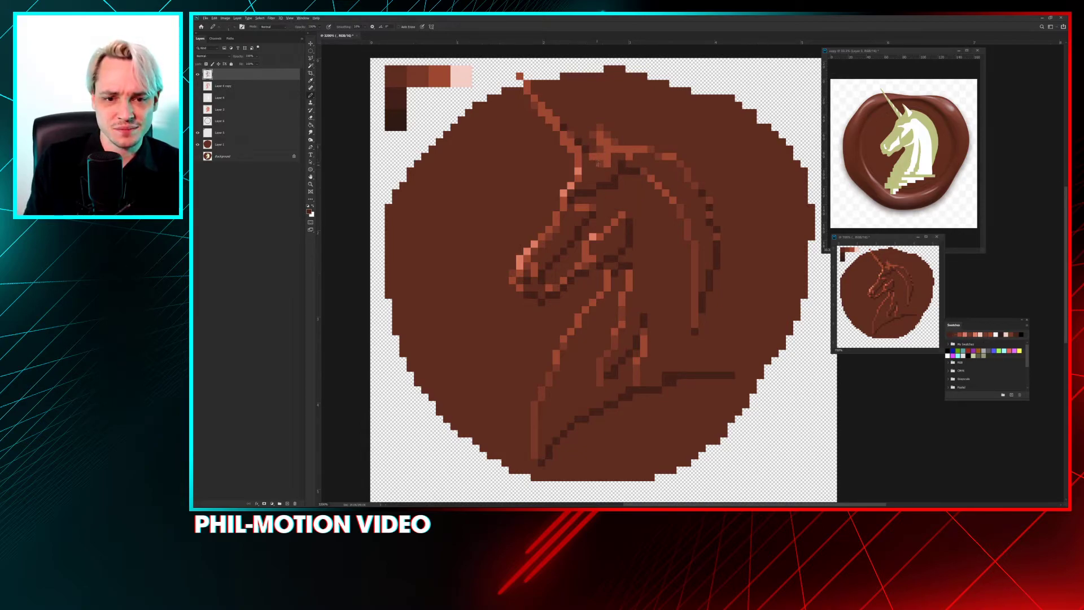
{"action": "left_click_drag", "start_coordinate": [568, 132], "coordinate": [575, 148]}
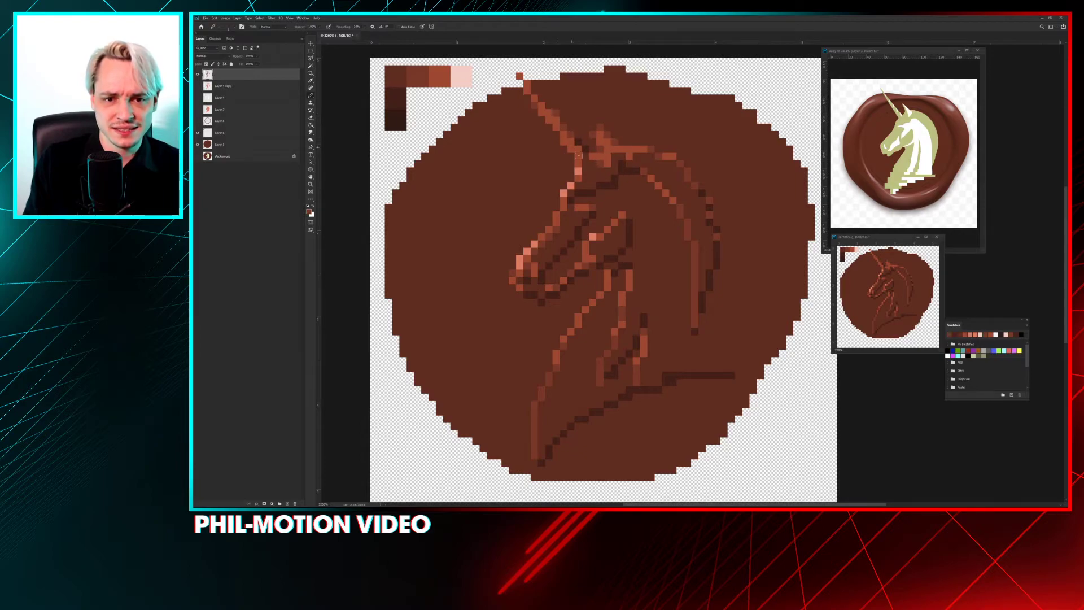
{"action": "left_click", "coordinate": [556, 135]}
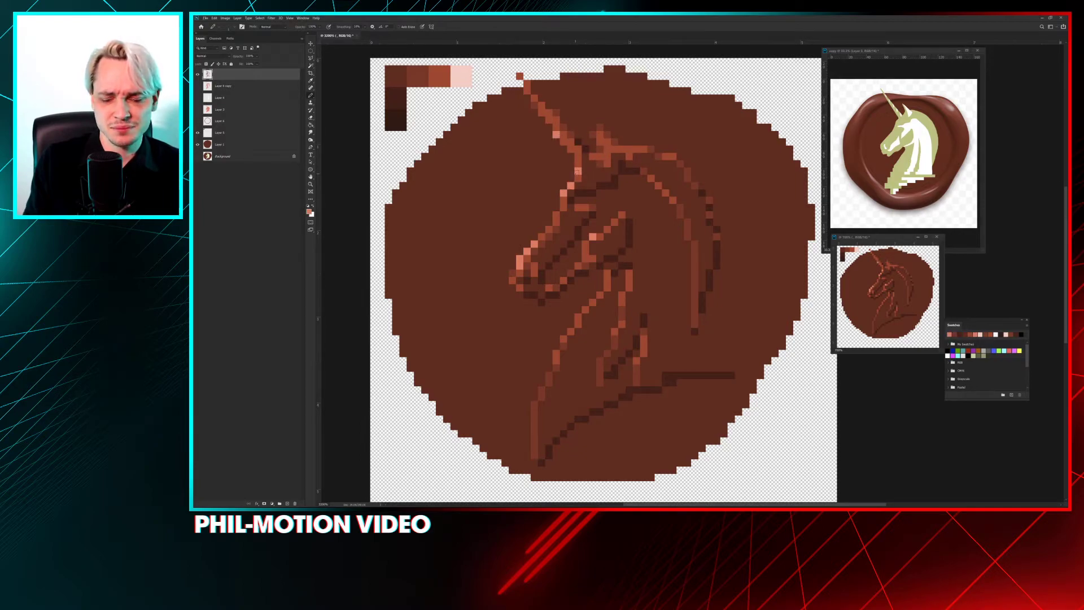
{"action": "key", "text": "ctrl+z"}
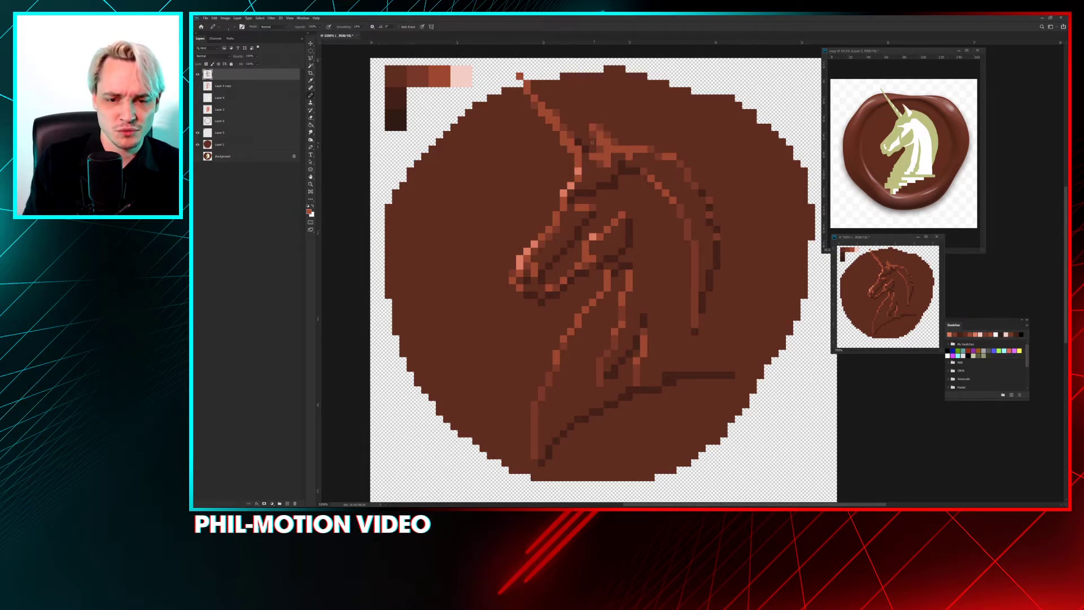
{"action": "left_click", "coordinate": [570, 136]}
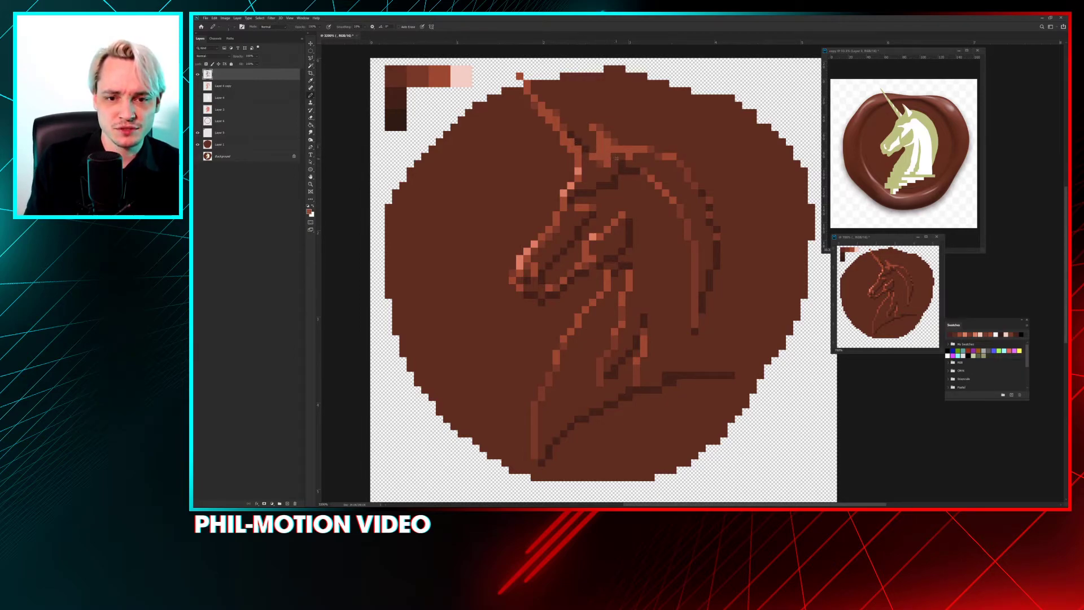
{"action": "mouse_move", "coordinate": [605, 153]}
{"action": "left_mouse_down"}
{"action": "mouse_move", "coordinate": [610, 164]}
{"action": "mouse_move", "coordinate": [606, 142]}
{"action": "mouse_move", "coordinate": [579, 151]}
{"action": "mouse_move", "coordinate": [591, 158]}
{"action": "left_mouse_up"}
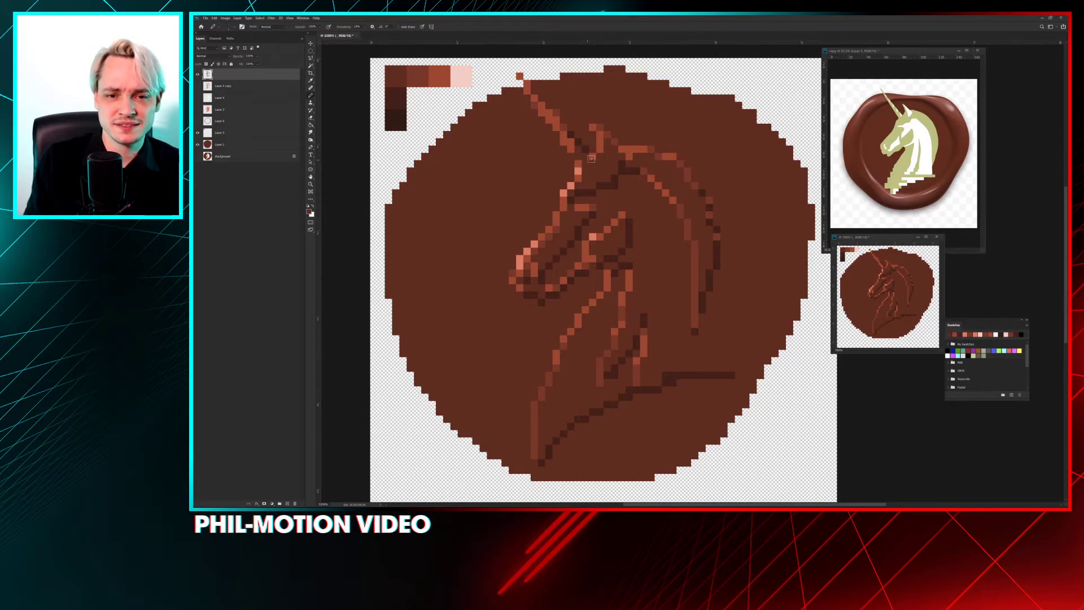
Step: Try filling the forehead and upper muzzle with reddish-brown sampled from the area below the ear
{"action": "left_click", "coordinate": [592, 158], "text": "alt"}
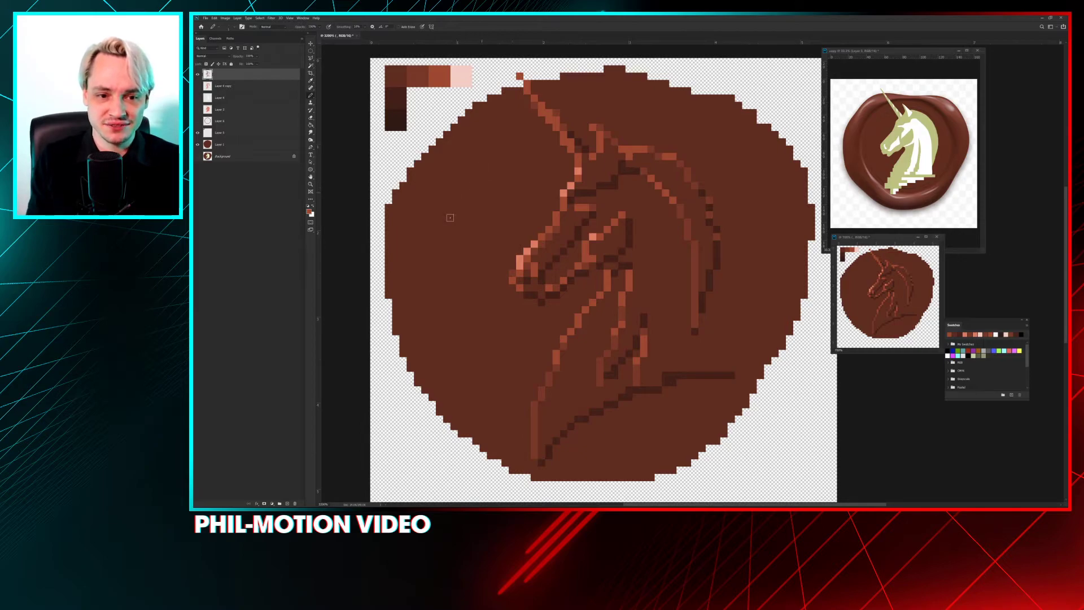
{"action": "mouse_move", "coordinate": [581, 165]}
{"action": "left_mouse_down"}
{"action": "mouse_move", "coordinate": [603, 157]}
{"action": "mouse_move", "coordinate": [588, 178]}
{"action": "mouse_move", "coordinate": [610, 164]}
{"action": "mouse_move", "coordinate": [546, 249]}
{"action": "left_mouse_up"}
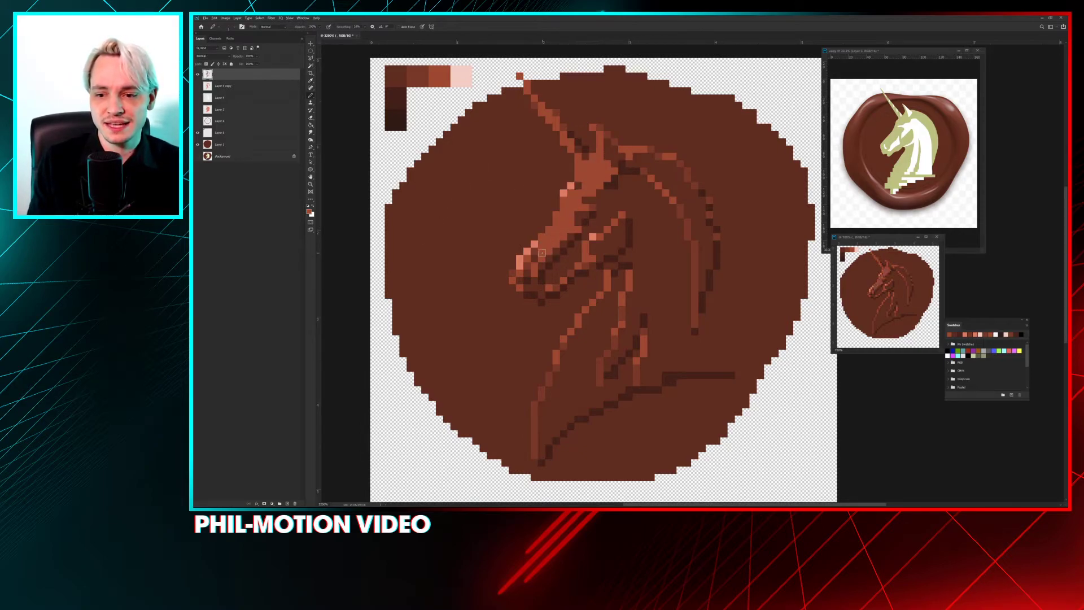
{"action": "key", "text": "ctrl+z"}
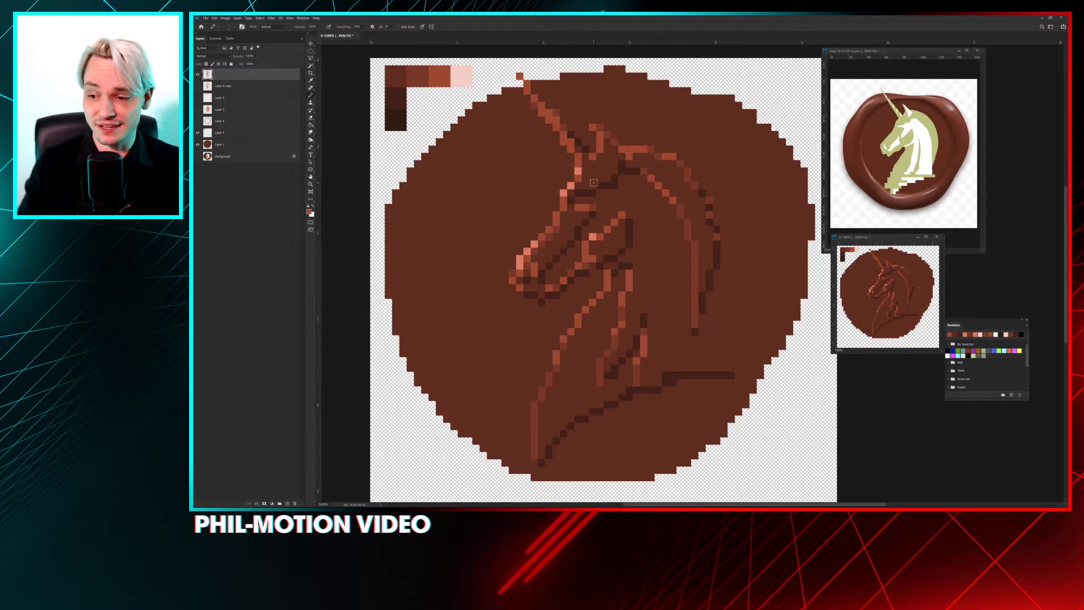
Step: Extend the lower end of the mane's inner strand and refine the reddish-brown highlight pixels along the mane and crest
{"action": "left_click_drag", "start_coordinate": [618, 289], "coordinate": [594, 270]}
{"action": "left_click", "coordinate": [677, 317]}
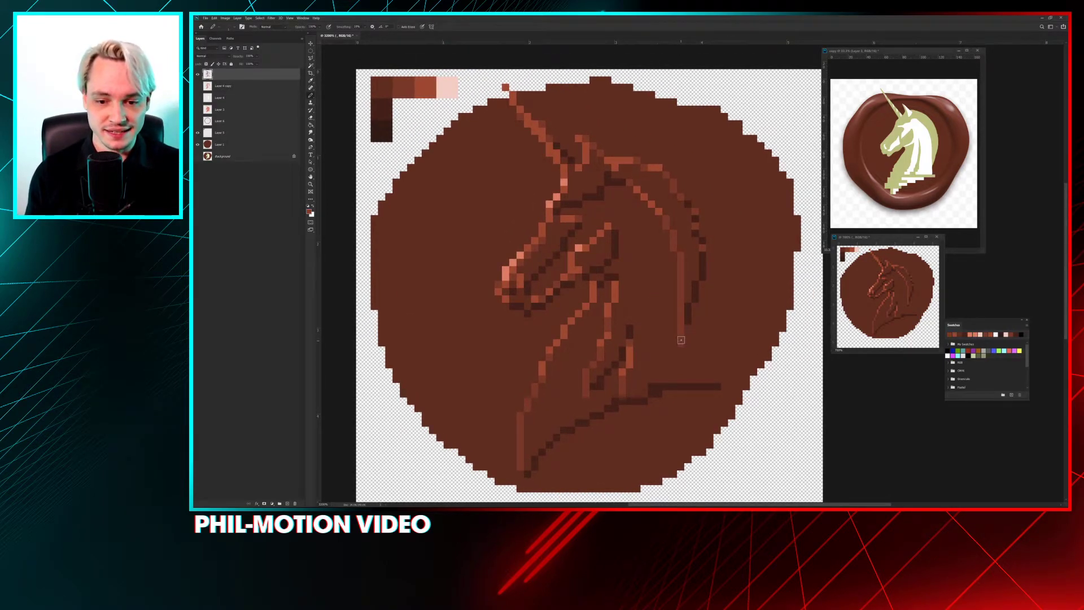
{"action": "left_click", "coordinate": [692, 309]}
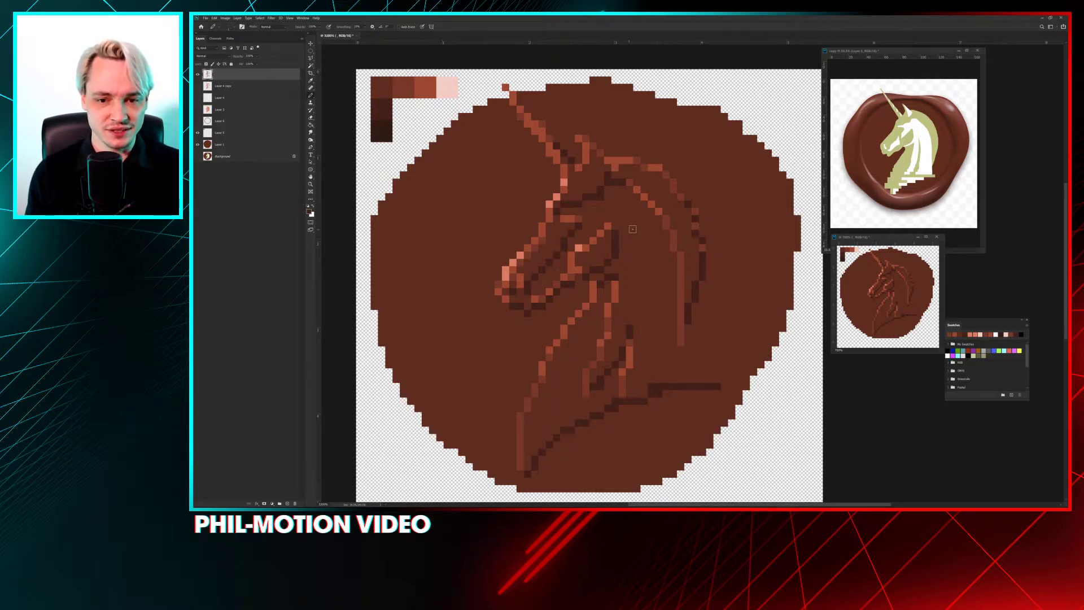
{"action": "left_click", "coordinate": [664, 212]}
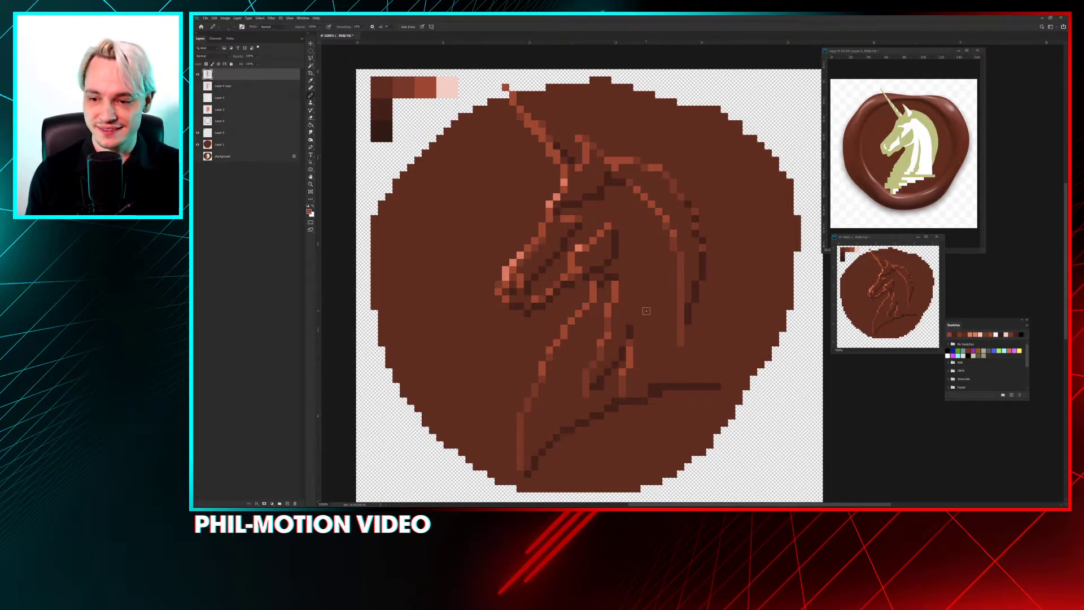
{"action": "left_click", "coordinate": [644, 164]}
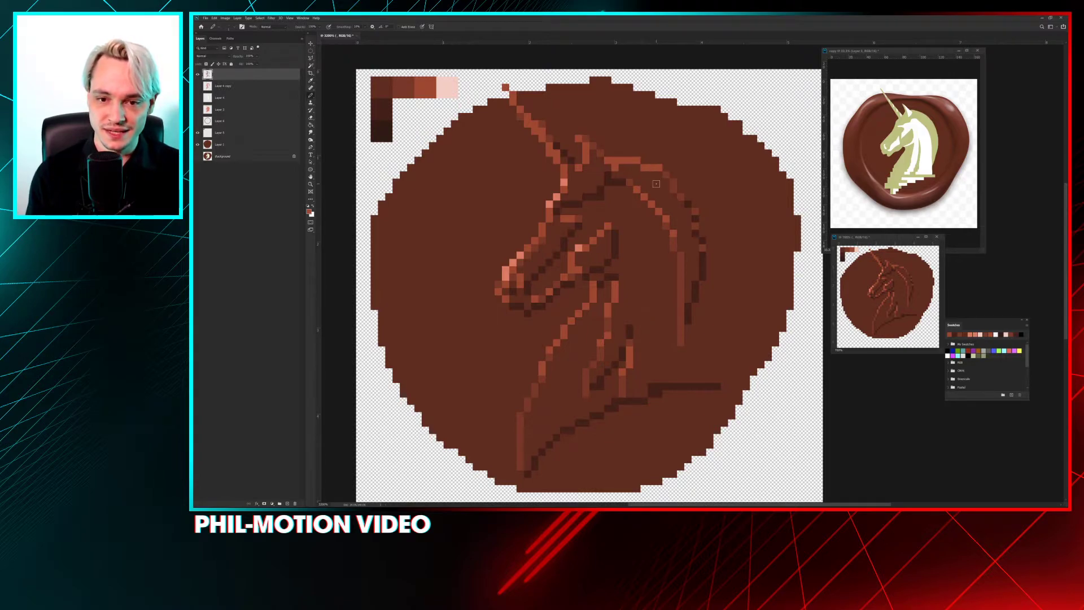
{"action": "left_click", "coordinate": [677, 201]}
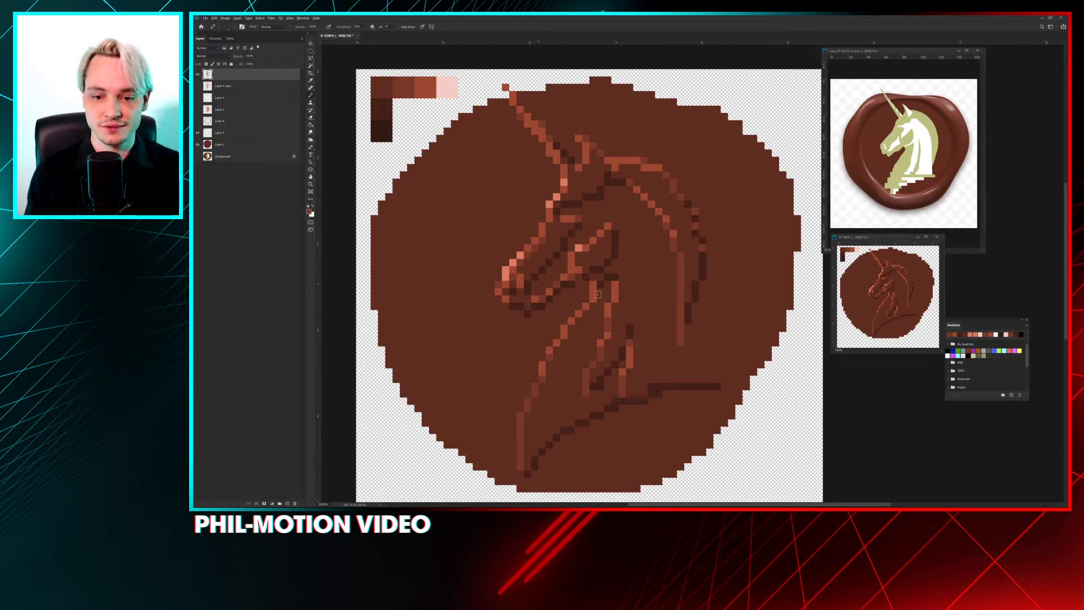
Step: Touch up the step in the dark line at the base of the neck using brown sampled near its end
{"action": "scroll", "coordinate": [600, 296], "scroll_direction": "down", "scroll_amount": 1}
{"action": "scroll", "coordinate": [646, 348], "scroll_direction": "down", "scroll_amount": 1}
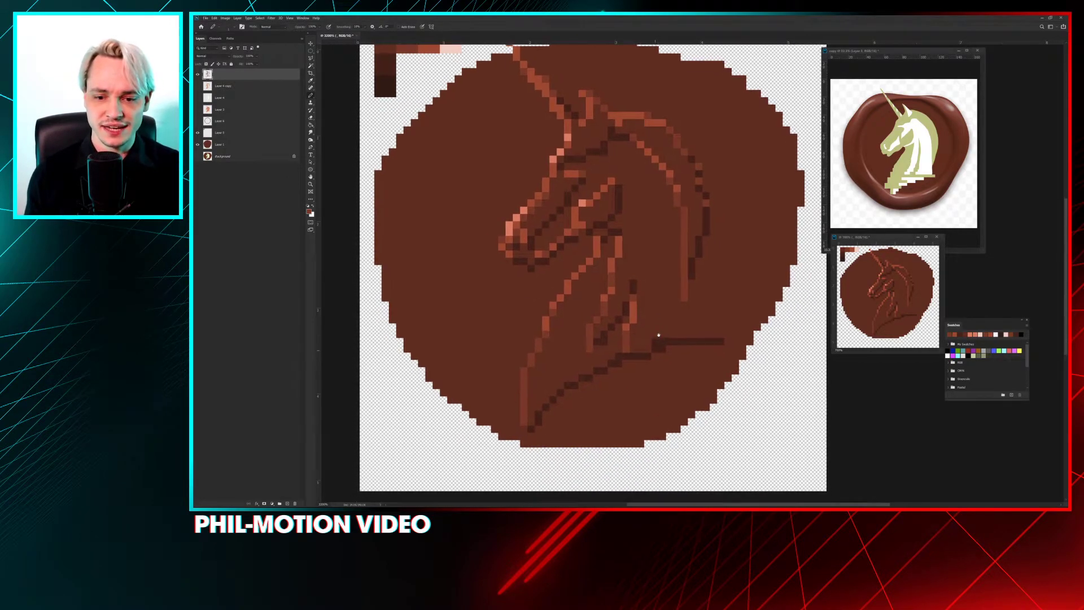
{"action": "left_click", "coordinate": [719, 338], "text": "alt"}
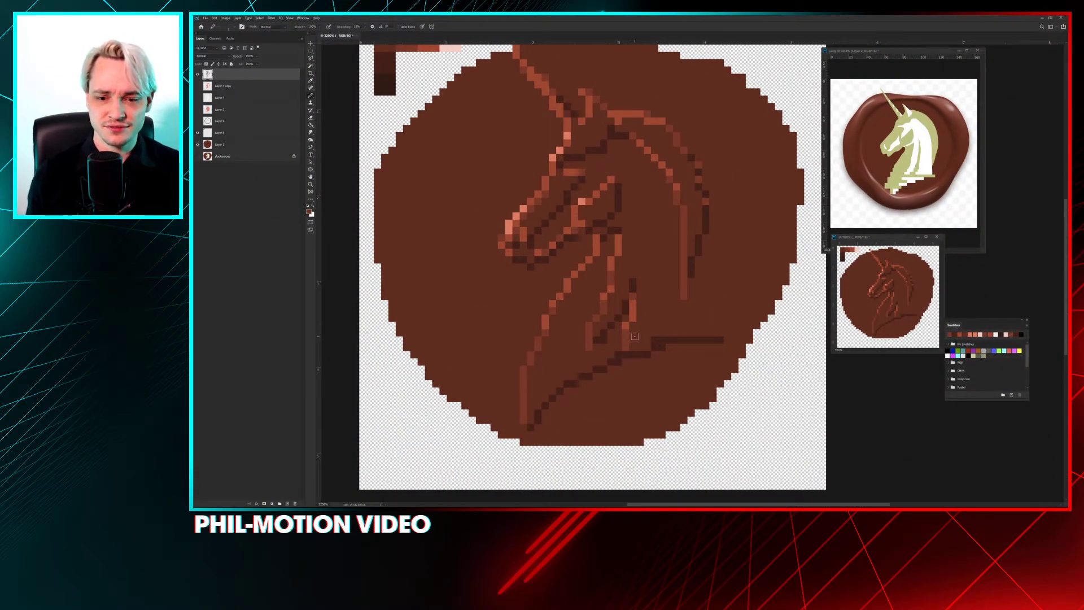
Step: Create a new blank document and draw a rough head-and-neck outline with a thick brown brush
{"action": "key", "text": "ctrl+n"}
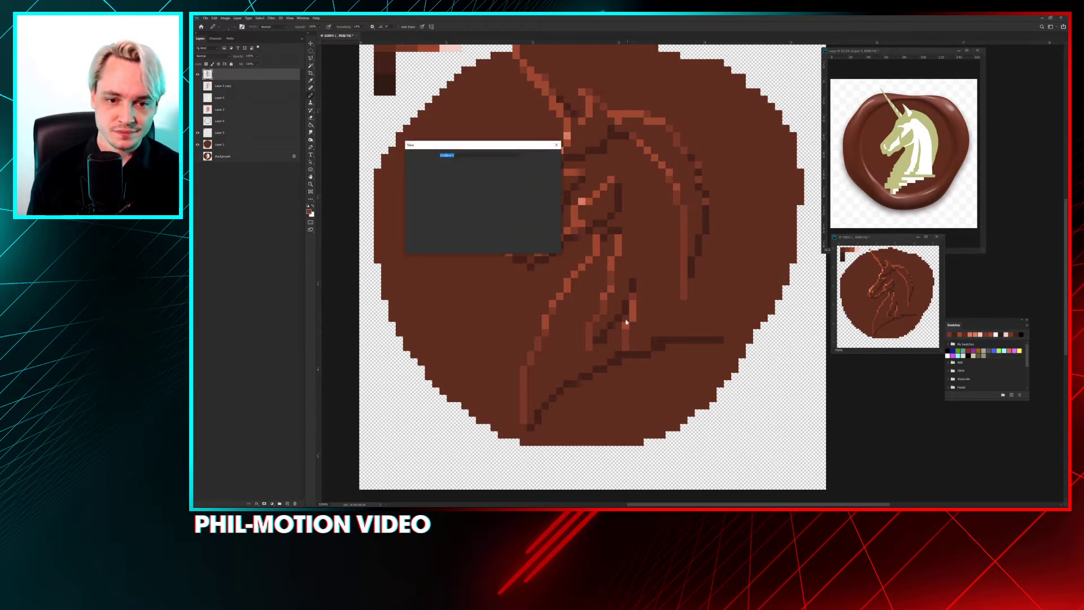
{"action": "key", "text": "Return"}
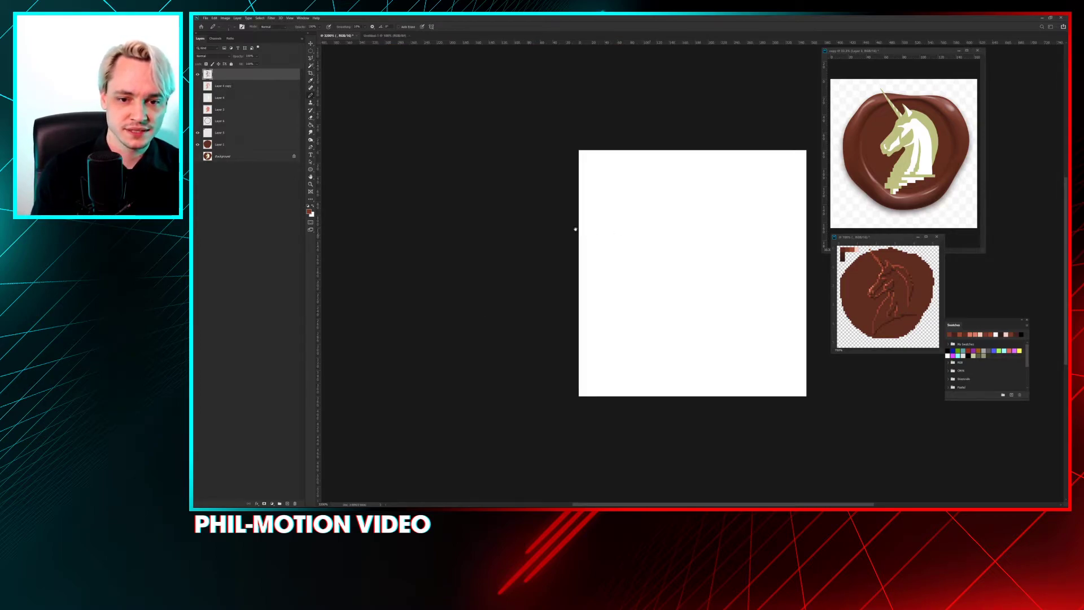
{"action": "left_click_drag", "start_coordinate": [576, 229], "coordinate": [492, 225]}
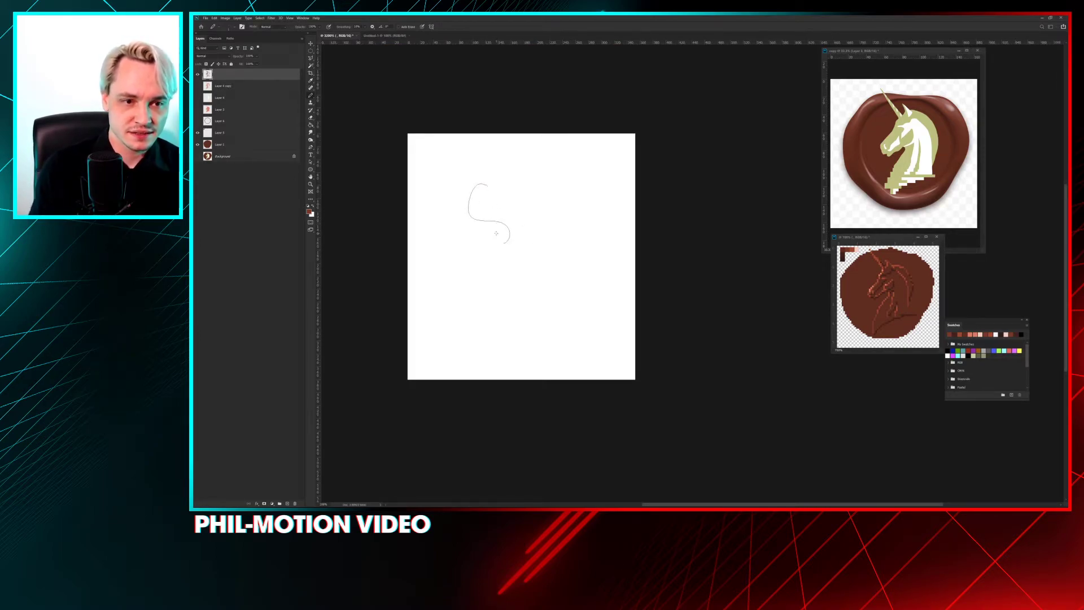
{"action": "right_click", "coordinate": [497, 233]}
{"action": "mouse_move", "coordinate": [480, 180]}
{"action": "left_mouse_down"}
{"action": "mouse_move", "coordinate": [459, 218]}
{"action": "mouse_move", "coordinate": [509, 237]}
{"action": "mouse_move", "coordinate": [457, 316]}
{"action": "mouse_move", "coordinate": [490, 324]}
{"action": "mouse_move", "coordinate": [477, 307]}
{"action": "mouse_move", "coordinate": [458, 331]}
{"action": "mouse_move", "coordinate": [499, 342]}
{"action": "mouse_move", "coordinate": [590, 310]}
{"action": "left_mouse_up"}
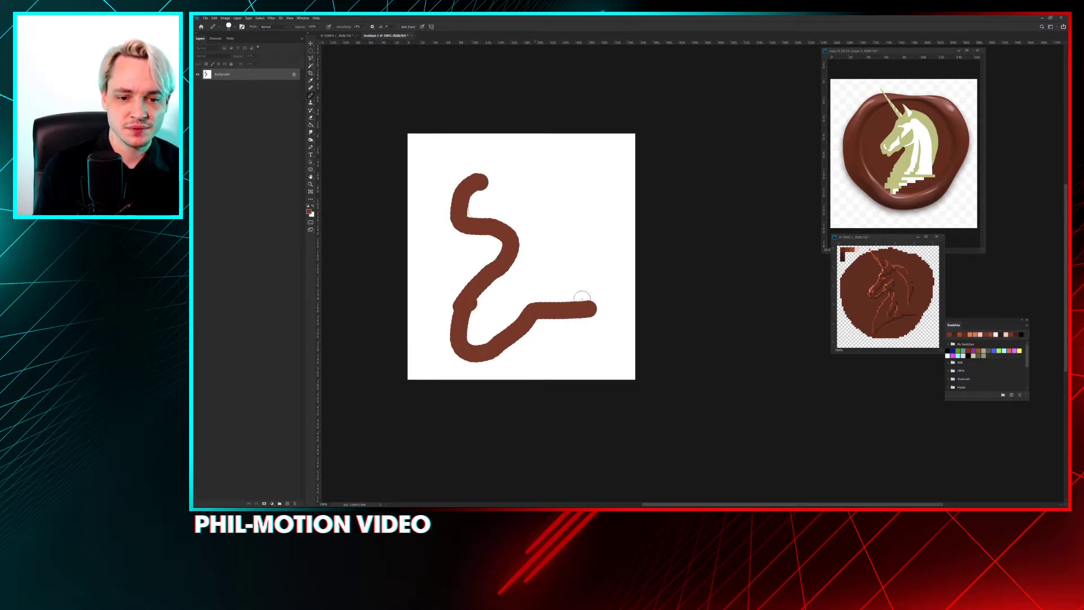
{"action": "mouse_move", "coordinate": [481, 187]}
{"action": "left_mouse_down"}
{"action": "mouse_move", "coordinate": [567, 268]}
{"action": "mouse_move", "coordinate": [520, 312]}
{"action": "left_mouse_up"}
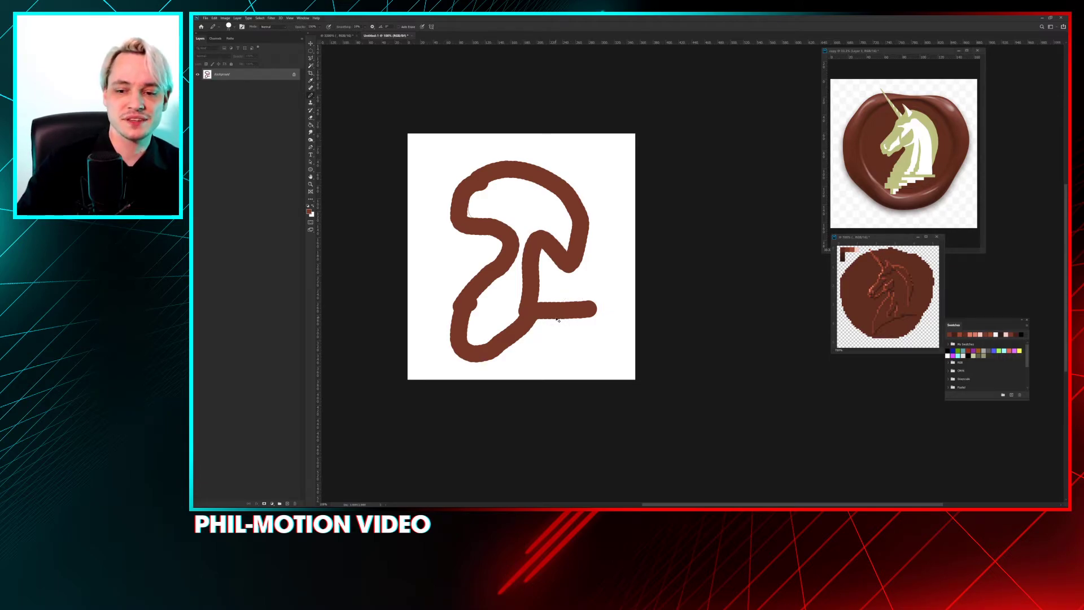
Step: Pick a light salmon colour and paint thick highlight strokes along the upper edges of the sketched head, neck and base outline
{"action": "scroll", "coordinate": [558, 316], "scroll_direction": "up", "scroll_amount": 1}
{"action": "scroll", "coordinate": [593, 333], "scroll_direction": "up", "scroll_amount": 1}
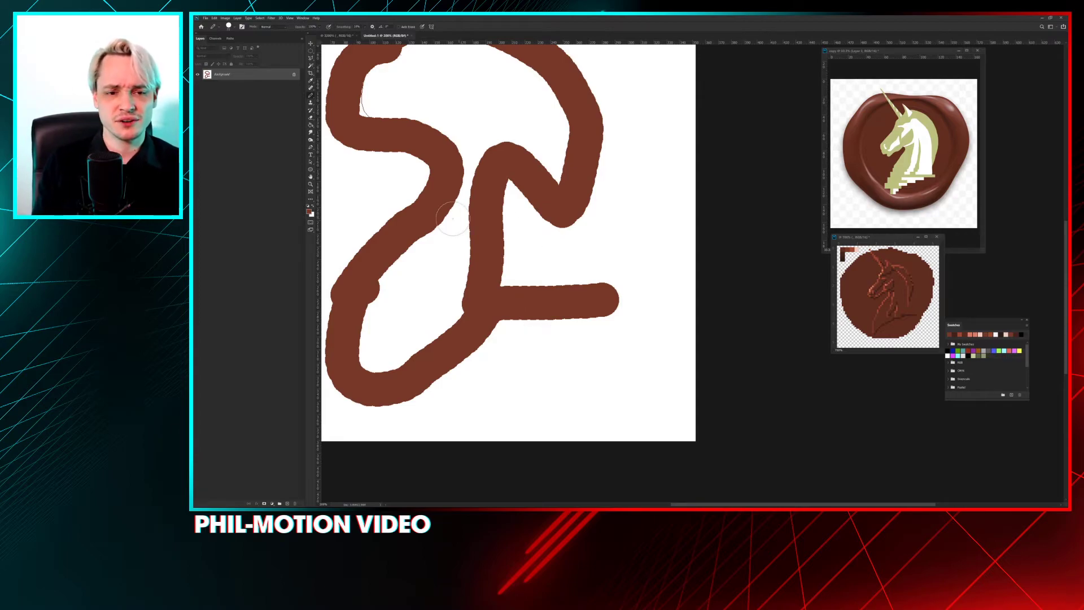
{"action": "left_click", "coordinate": [309, 212]}
{"action": "left_click", "coordinate": [504, 119]}
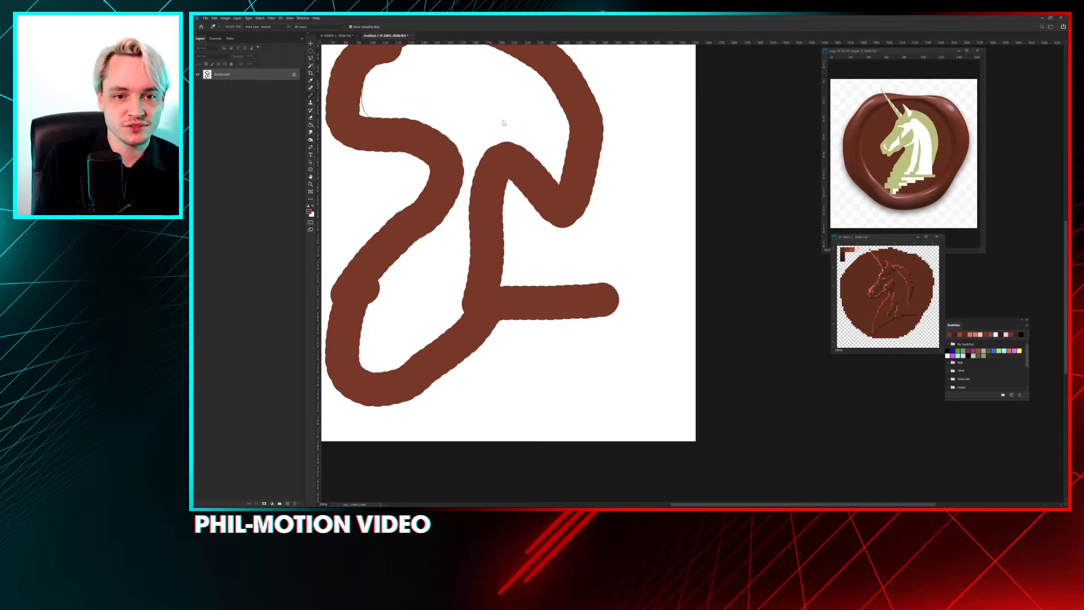
{"action": "key", "text": "b"}
{"action": "scroll", "coordinate": [547, 235], "scroll_direction": "up", "scroll_amount": 1}
{"action": "scroll", "coordinate": [547, 235], "scroll_direction": "left", "scroll_amount": 1}
{"action": "left_click_drag", "start_coordinate": [532, 303], "coordinate": [632, 303]}
{"action": "scroll", "coordinate": [588, 286], "scroll_direction": "up", "scroll_amount": 3}
{"action": "scroll", "coordinate": [588, 286], "scroll_direction": "left", "scroll_amount": 1}
{"action": "mouse_move", "coordinate": [372, 170]}
{"action": "left_mouse_down"}
{"action": "mouse_move", "coordinate": [455, 98]}
{"action": "mouse_move", "coordinate": [575, 134]}
{"action": "left_mouse_up"}
{"action": "mouse_move", "coordinate": [580, 258]}
{"action": "left_mouse_down"}
{"action": "mouse_move", "coordinate": [550, 228]}
{"action": "mouse_move", "coordinate": [515, 261]}
{"action": "left_mouse_up"}
{"action": "left_click_drag", "start_coordinate": [450, 275], "coordinate": [387, 368]}
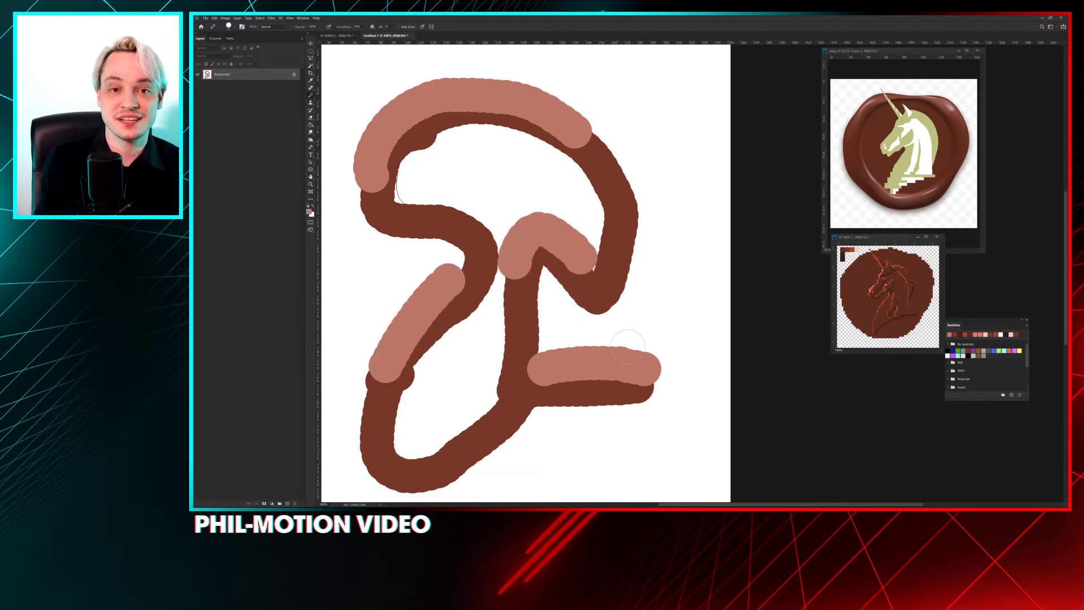
Step: Switch back to the unicorn seal document and bring the base of the neck into view
{"action": "left_click", "coordinate": [342, 37]}
{"action": "scroll", "coordinate": [650, 298], "scroll_direction": "down", "scroll_amount": 2}
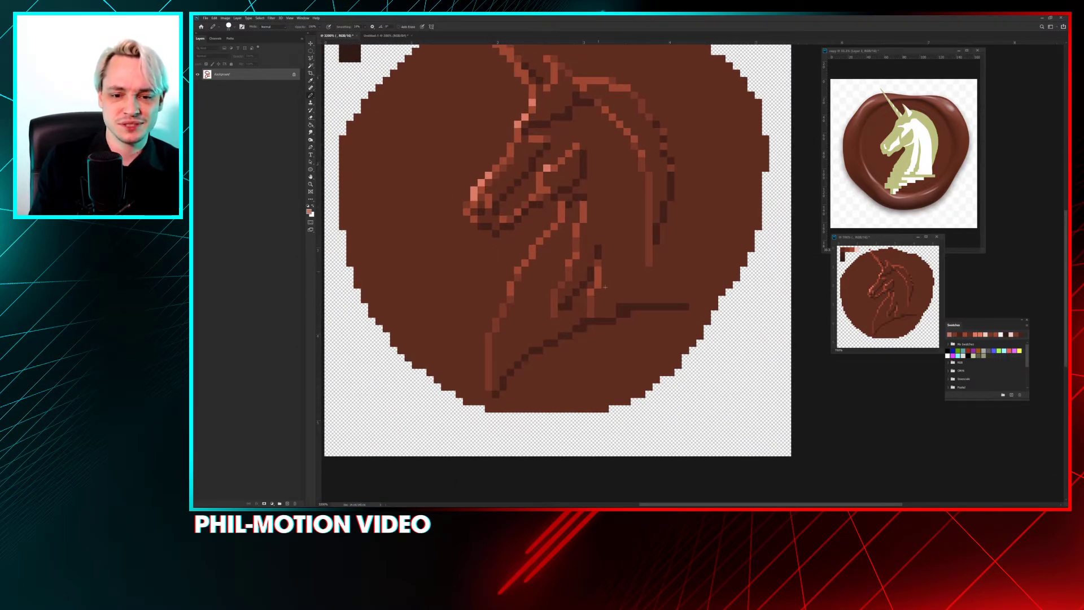
{"action": "left_click_drag", "start_coordinate": [657, 295], "coordinate": [609, 297]}
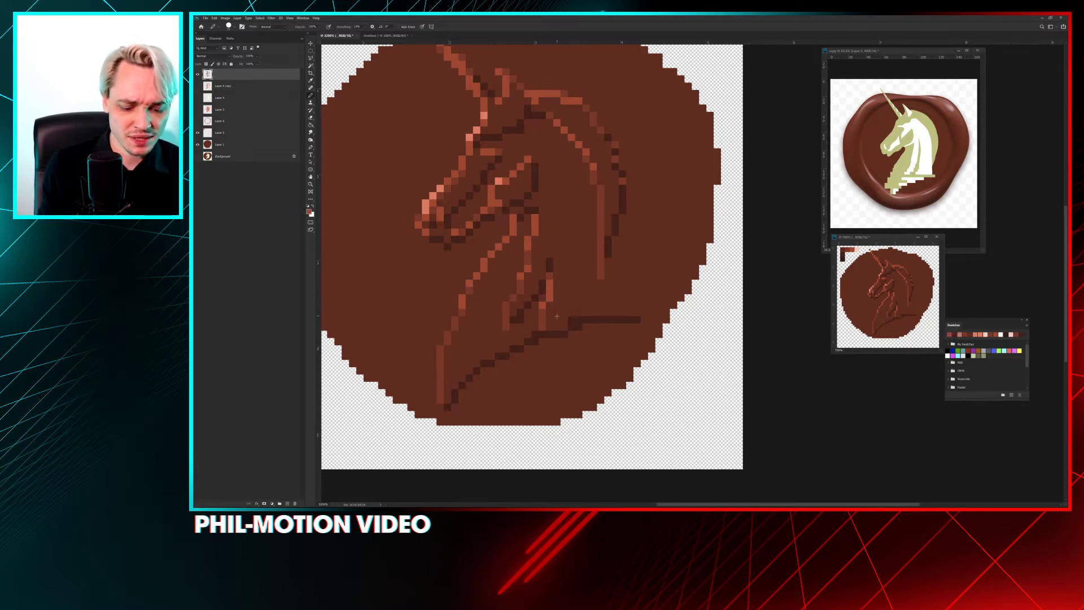
{"action": "key", "text": "bracketright"}
{"action": "key", "text": "bracketright"}
{"action": "key", "text": "bracketright"}
{"action": "left_click", "coordinate": [556, 305]}
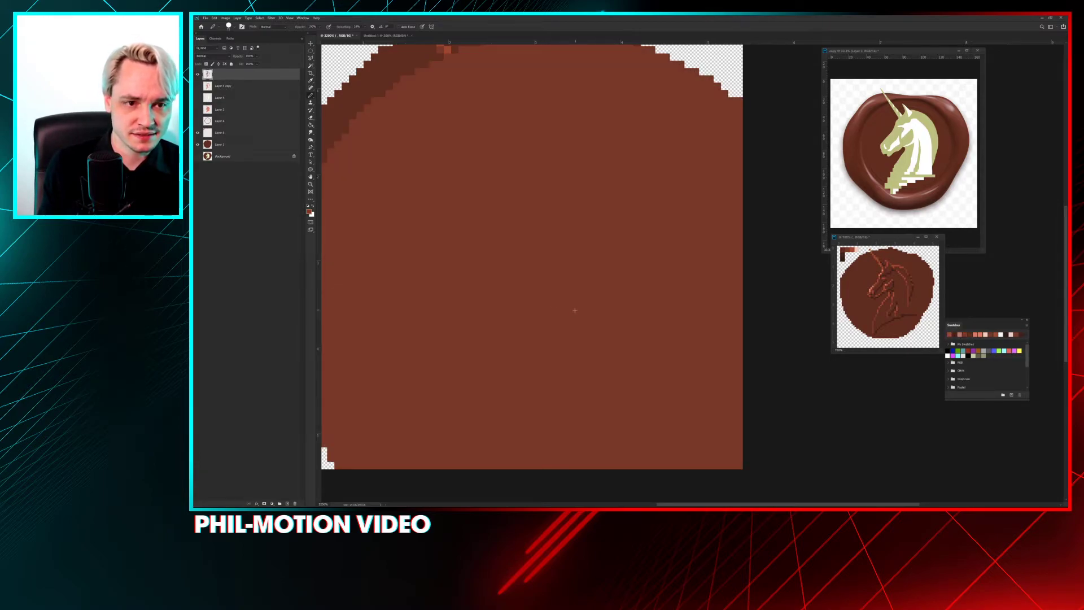
{"action": "key", "text": "ctrl+z"}
Step: Shrink the brush to a single pixel and paint a reddish-brown highlight down the back of the neck and along its base line
{"action": "right_click", "coordinate": [542, 249]}
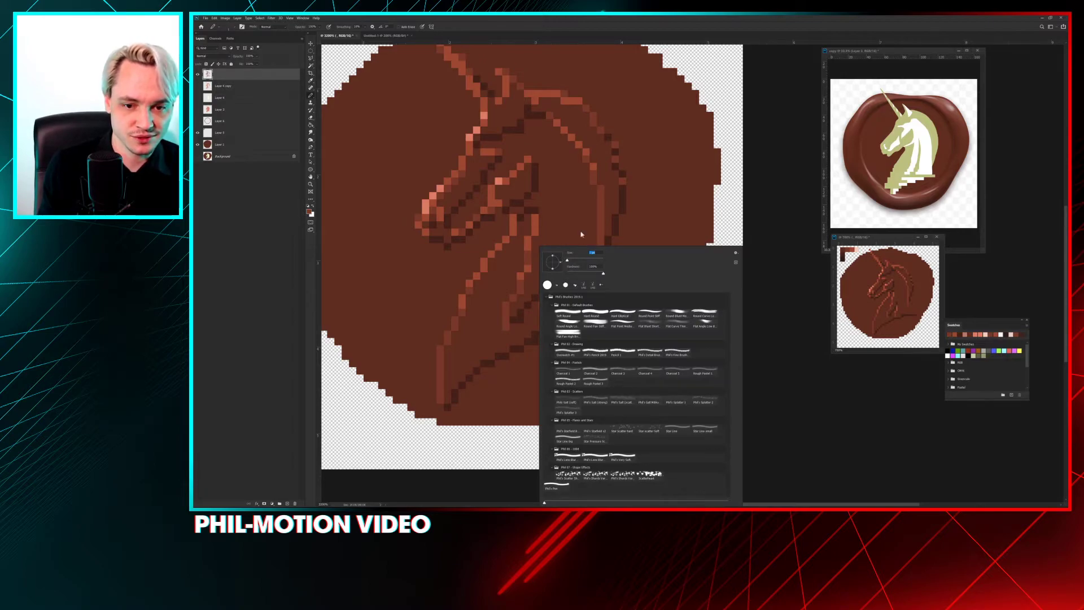
{"action": "key", "text": "Return"}
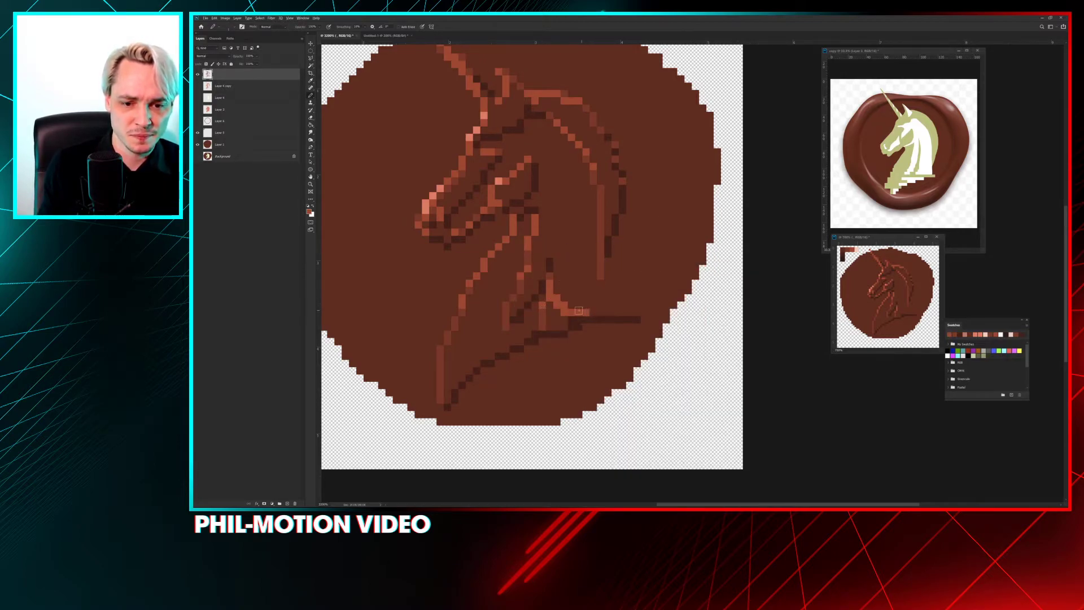
{"action": "left_click_drag", "start_coordinate": [579, 311], "coordinate": [649, 311]}
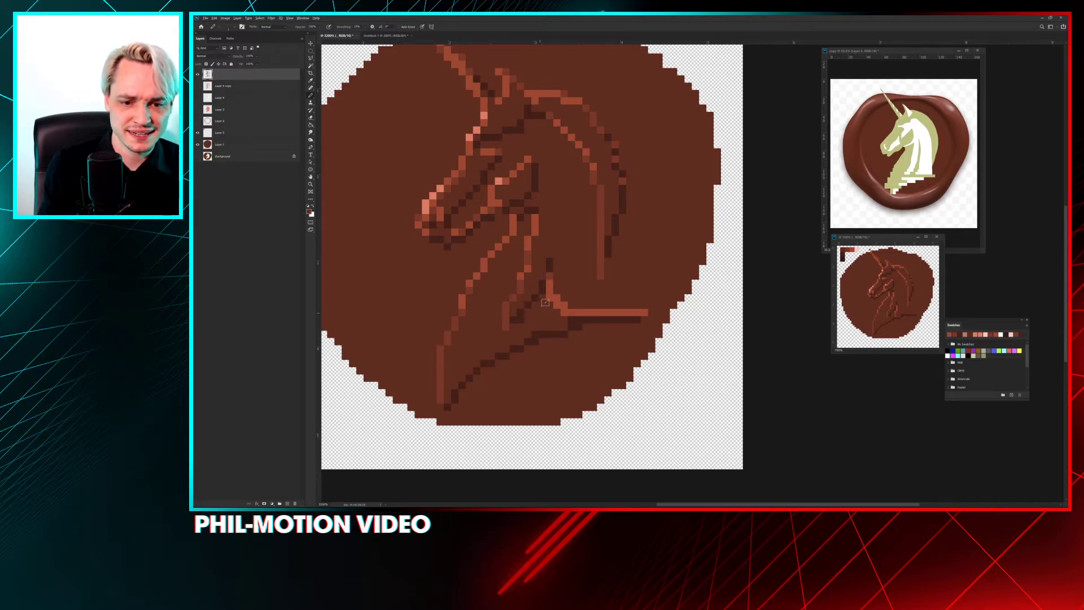
{"action": "scroll", "coordinate": [546, 320], "scroll_direction": "up", "scroll_amount": 1}
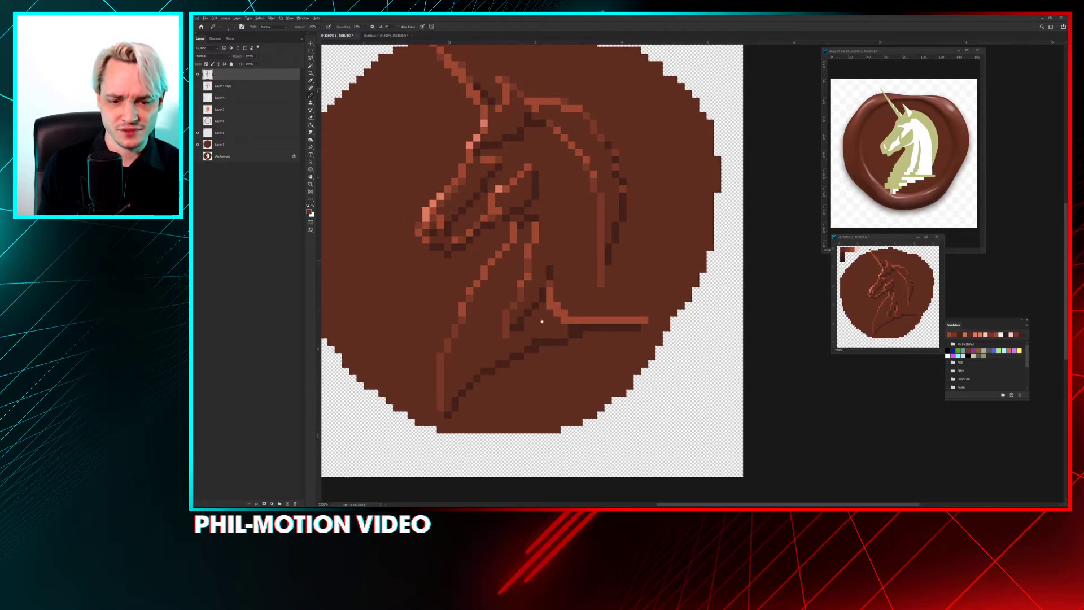
{"action": "left_click", "coordinate": [562, 322]}
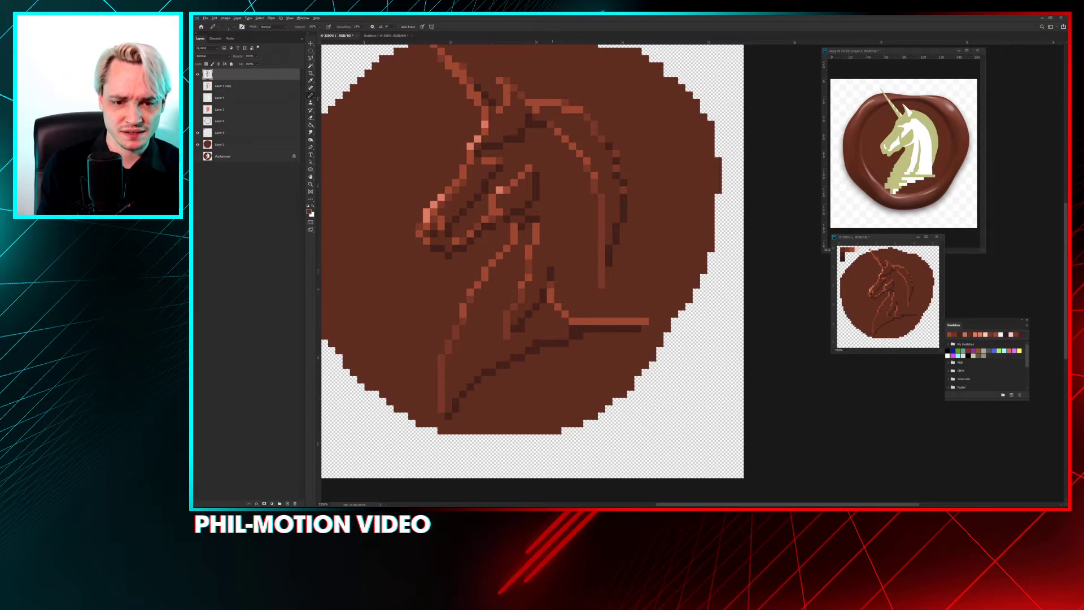
{"action": "left_click", "coordinate": [551, 282]}
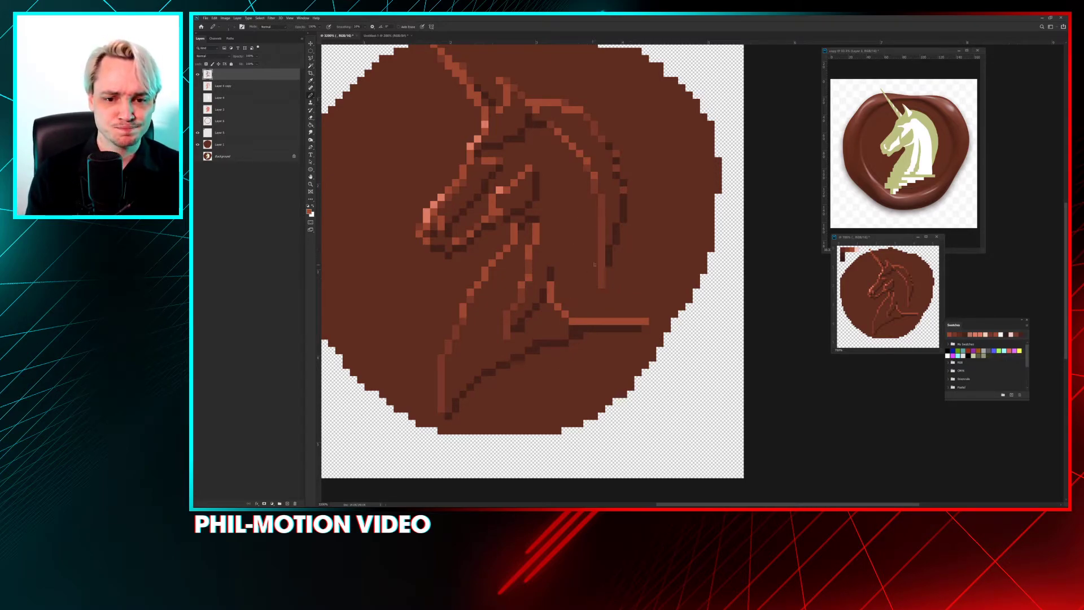
Step: Compare the embossed outline with the flat unicorn silhouette and mane by toggling the visibility of their layers
{"action": "key", "text": "ctrl+0"}
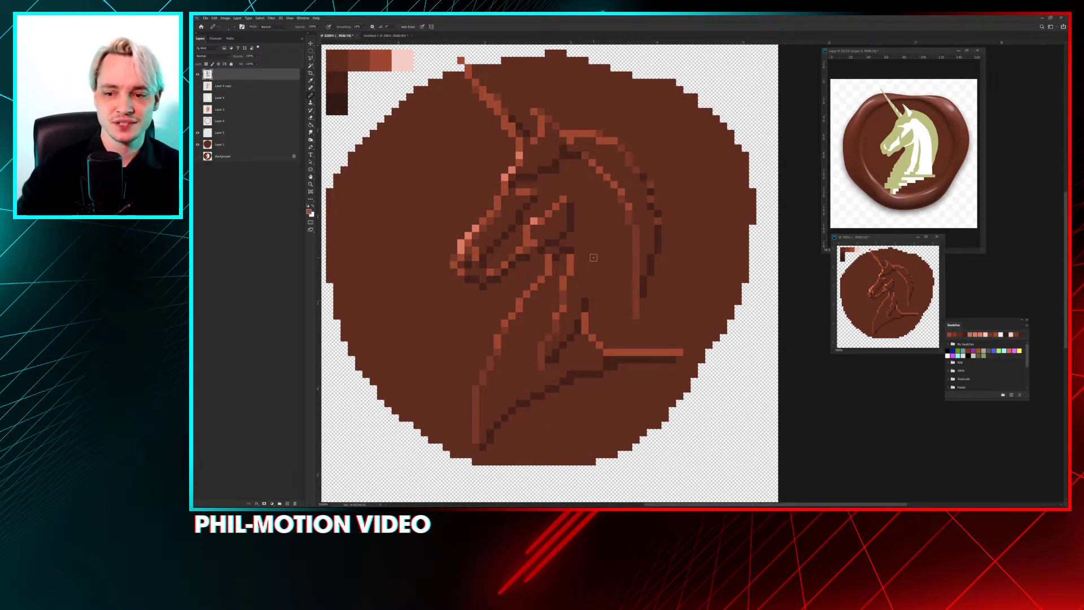
{"action": "left_click", "coordinate": [197, 74]}
{"action": "left_click", "coordinate": [198, 98]}
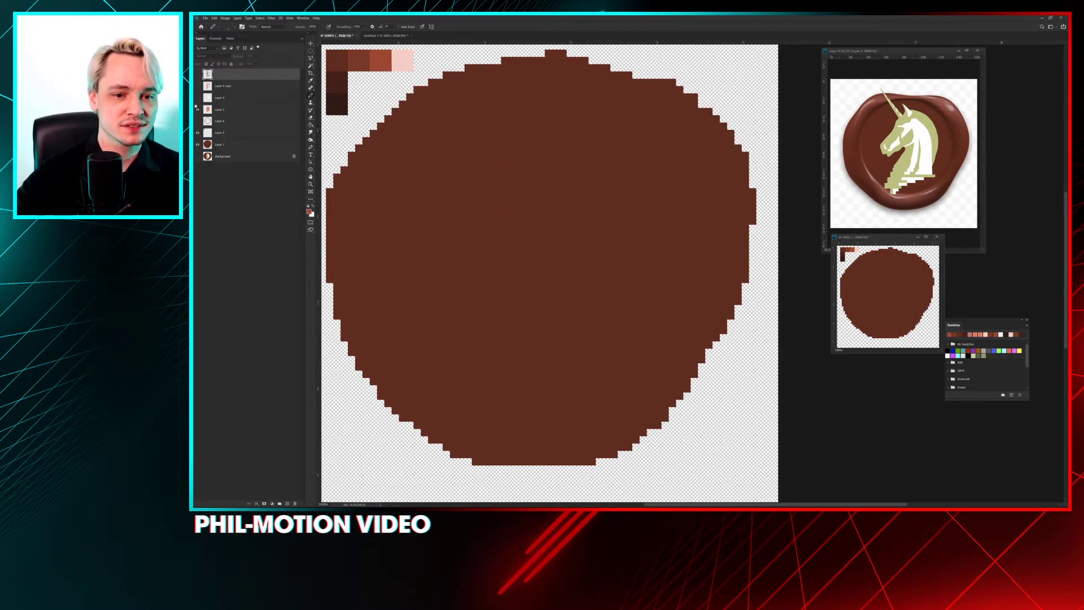
{"action": "left_click", "coordinate": [198, 109]}
{"action": "left_click", "coordinate": [198, 97]}
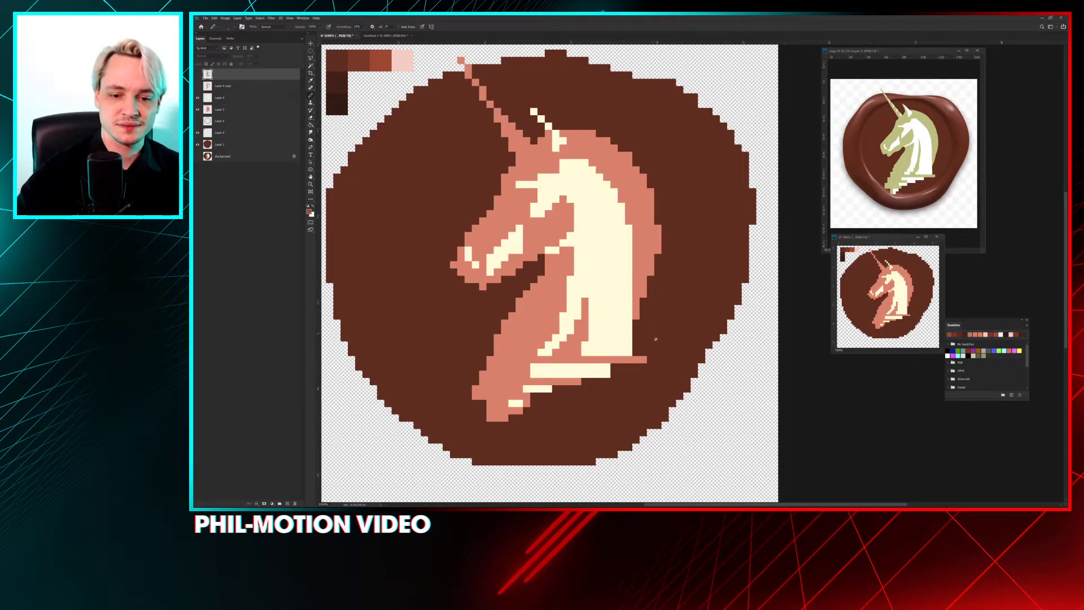
{"action": "left_click", "coordinate": [198, 85]}
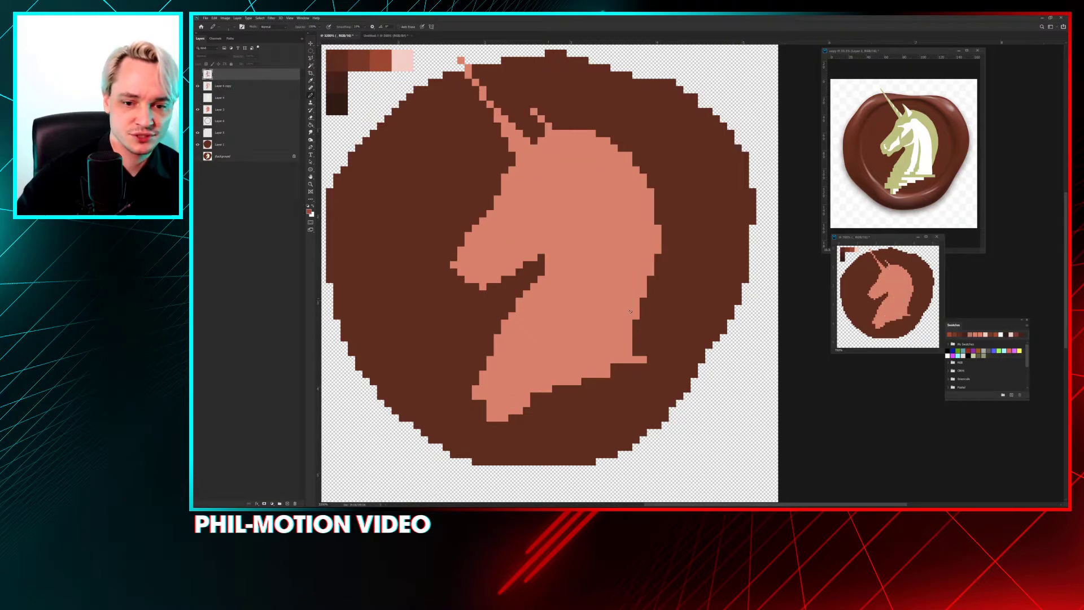
{"action": "left_click", "coordinate": [198, 110]}
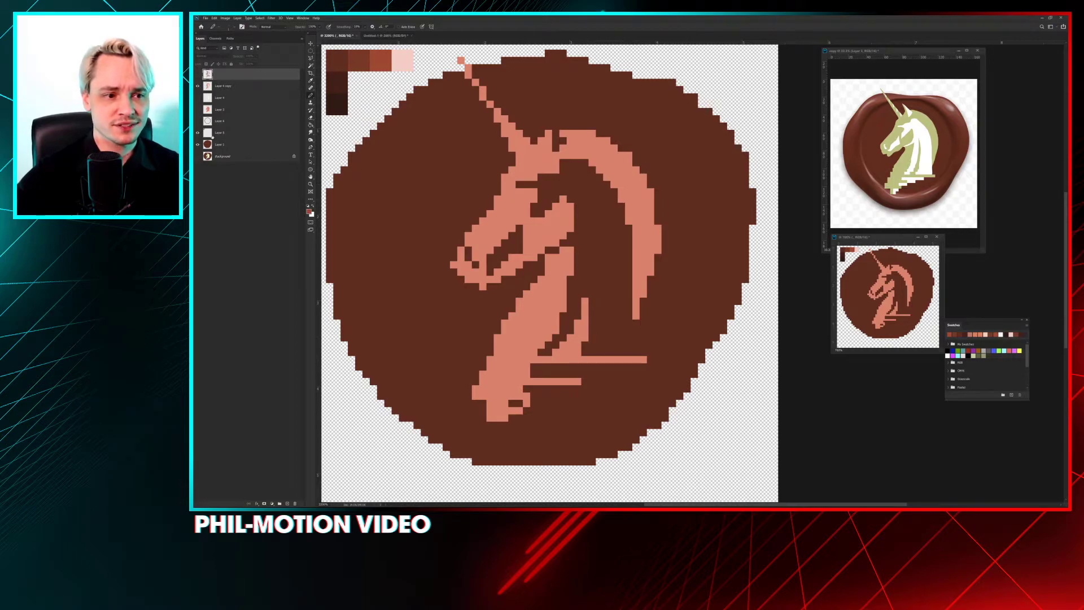
{"action": "left_click", "coordinate": [197, 75]}
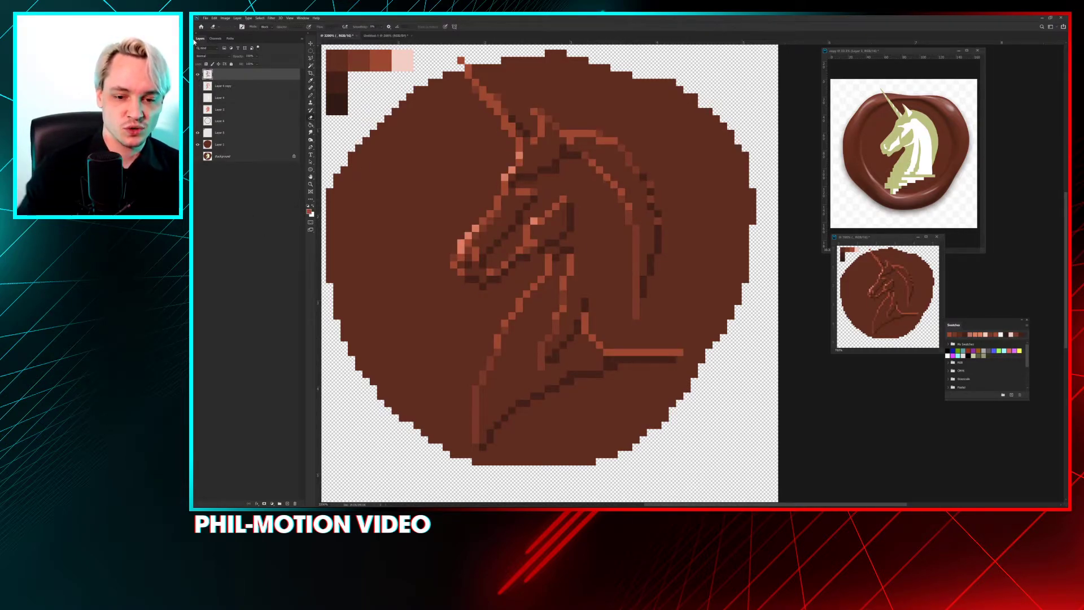
Step: Erase the highlight and shadow lines at the neck's base and close the neck with a short dark brown back edge
{"action": "key", "text": "e"}
{"action": "mouse_move", "coordinate": [605, 352]}
{"action": "left_mouse_down"}
{"action": "mouse_move", "coordinate": [642, 350]}
{"action": "mouse_move", "coordinate": [591, 339]}
{"action": "mouse_move", "coordinate": [640, 359]}
{"action": "mouse_move", "coordinate": [546, 390]}
{"action": "left_mouse_up"}
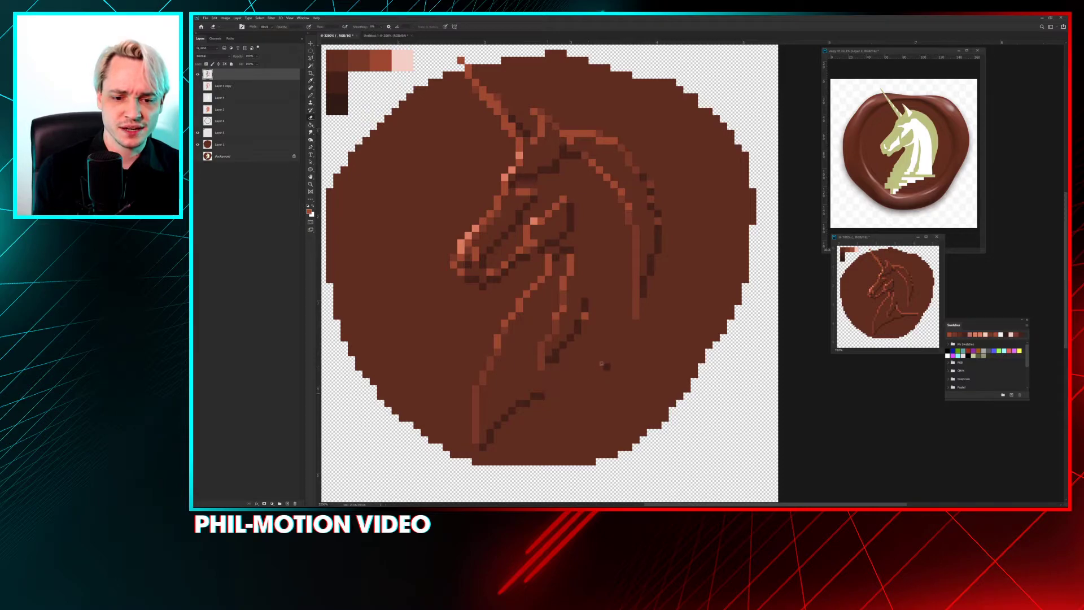
{"action": "key", "text": "b"}
{"action": "left_click", "coordinate": [536, 364]}
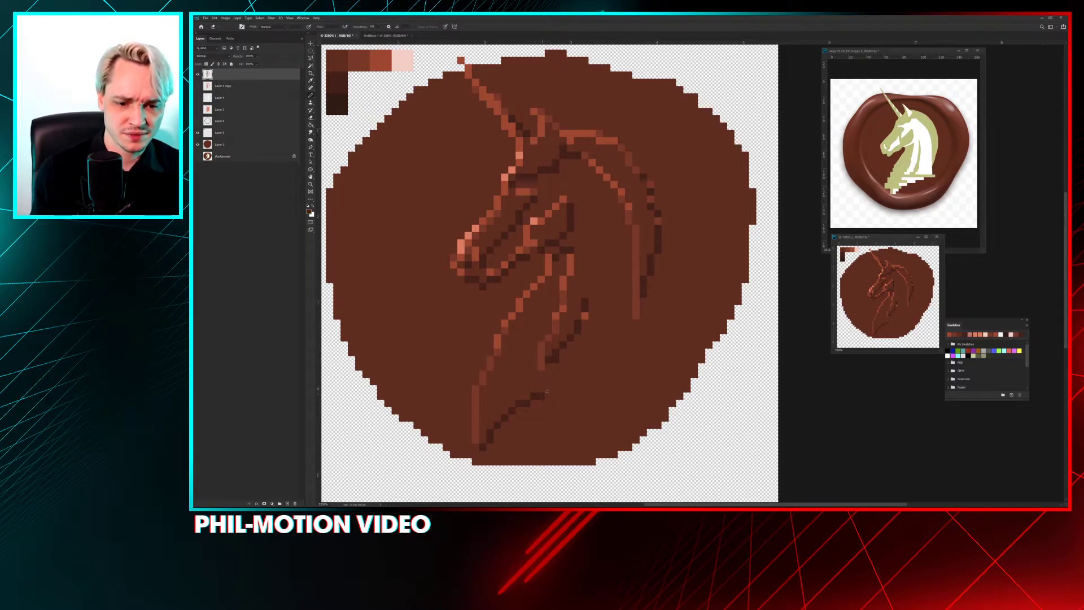
{"action": "left_click_drag", "start_coordinate": [547, 388], "coordinate": [558, 361]}
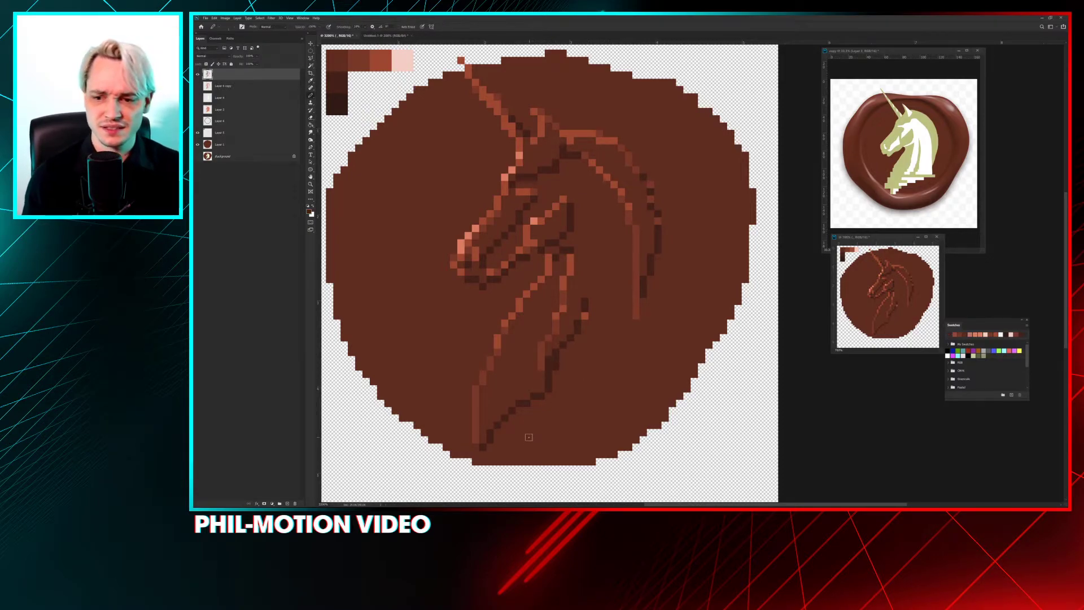
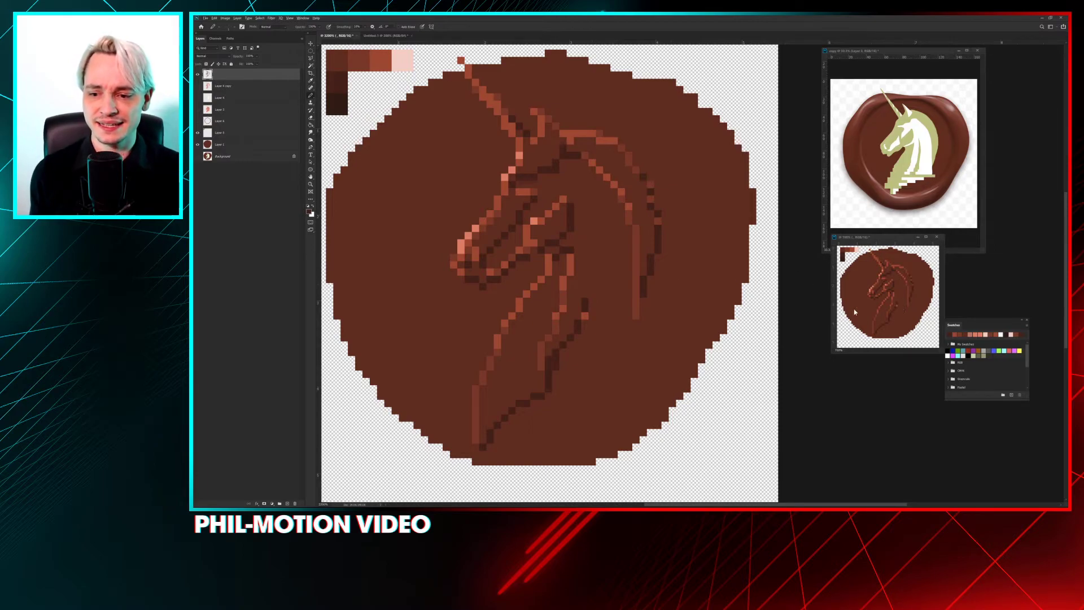
Step: Clear the whole lower neck outline below the throat, including the stray dark pixels behind it
{"action": "left_click", "coordinate": [576, 372]}
{"action": "key", "text": "e"}
{"action": "mouse_move", "coordinate": [479, 445]}
{"action": "left_mouse_down"}
{"action": "mouse_move", "coordinate": [548, 388]}
{"action": "mouse_move", "coordinate": [520, 403]}
{"action": "left_mouse_up"}
{"action": "key", "text": "m"}
{"action": "mouse_move", "coordinate": [444, 457]}
{"action": "left_mouse_down"}
{"action": "mouse_move", "coordinate": [694, 306]}
{"action": "mouse_move", "coordinate": [639, 327]}
{"action": "left_mouse_up"}
{"action": "key", "text": "Delete"}
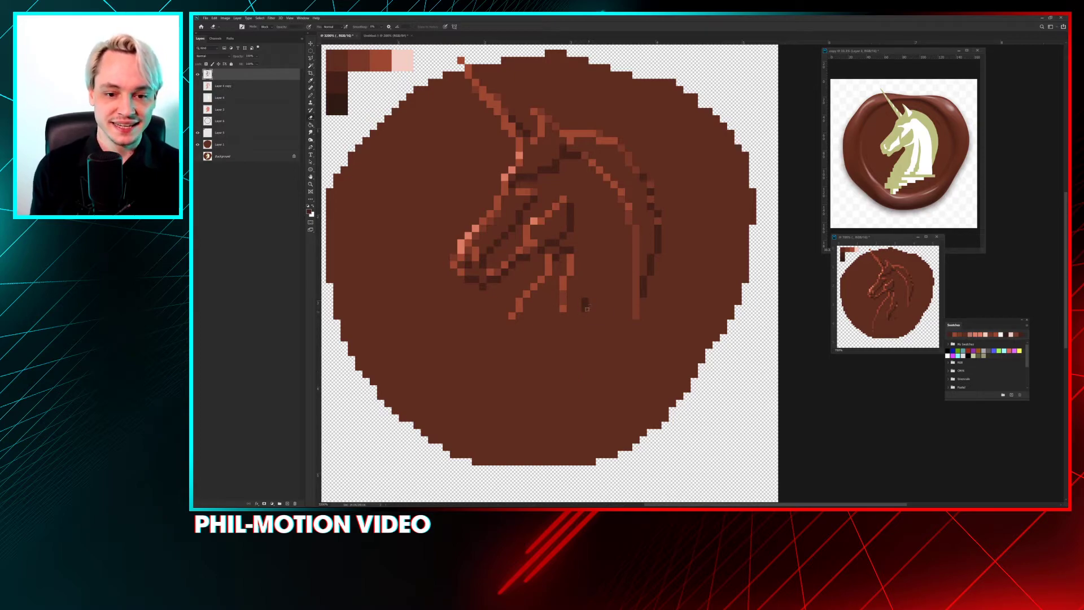
{"action": "left_click", "coordinate": [585, 306]}
Step: Repaint the neck's front, back and base lines in sampled reddish-brown and add a stepped dark brown shadow along the lower edge
{"action": "key", "text": "b"}
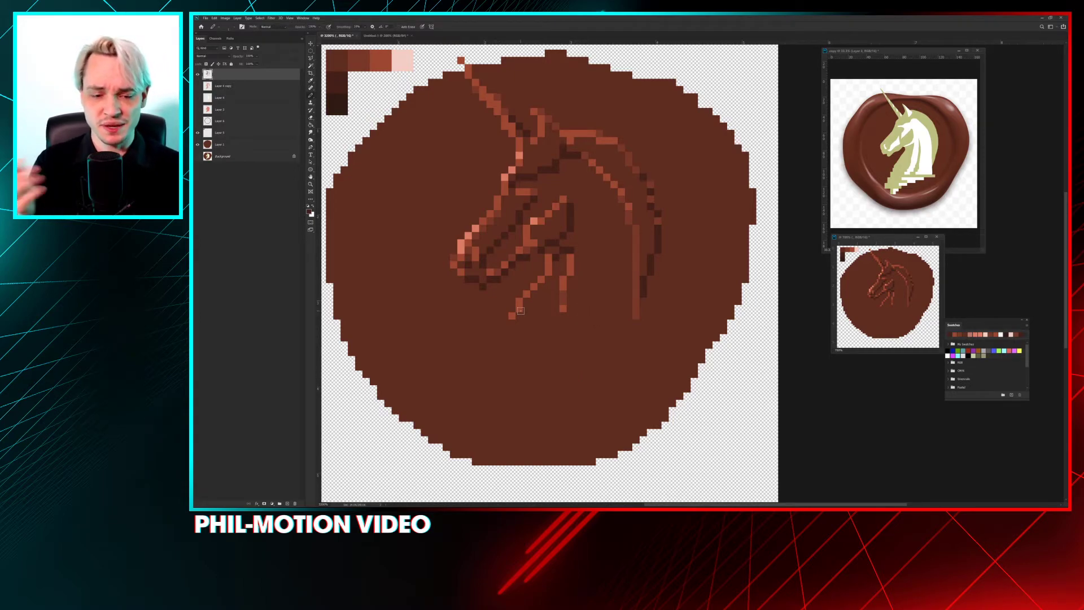
{"action": "left_click", "coordinate": [512, 315], "text": "alt"}
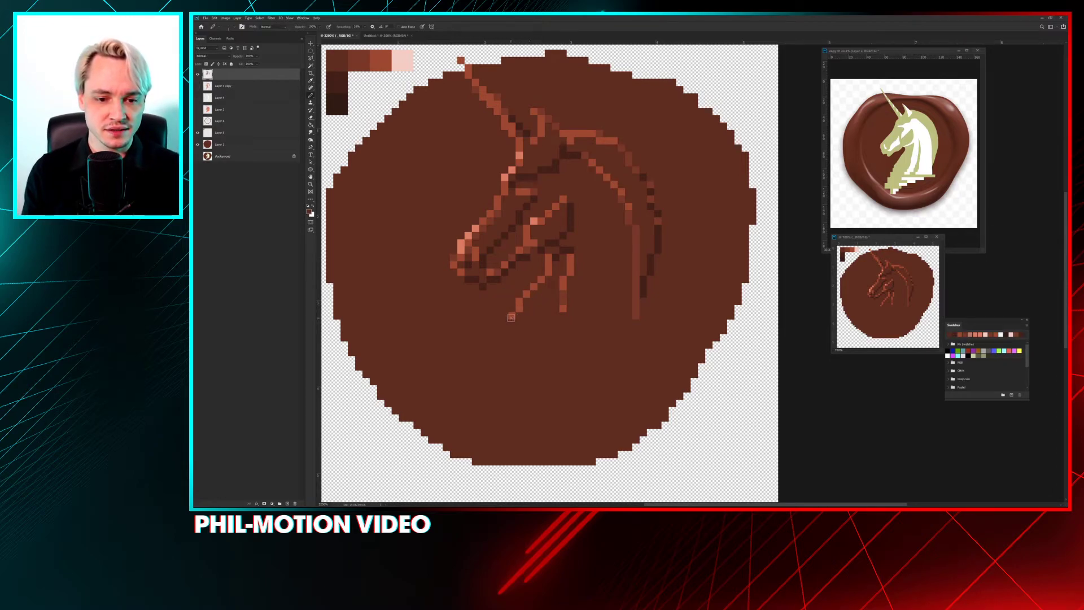
{"action": "mouse_move", "coordinate": [510, 319]}
{"action": "left_mouse_down"}
{"action": "mouse_move", "coordinate": [484, 371]}
{"action": "mouse_move", "coordinate": [483, 417]}
{"action": "left_mouse_up"}
{"action": "left_click", "coordinate": [476, 403]}
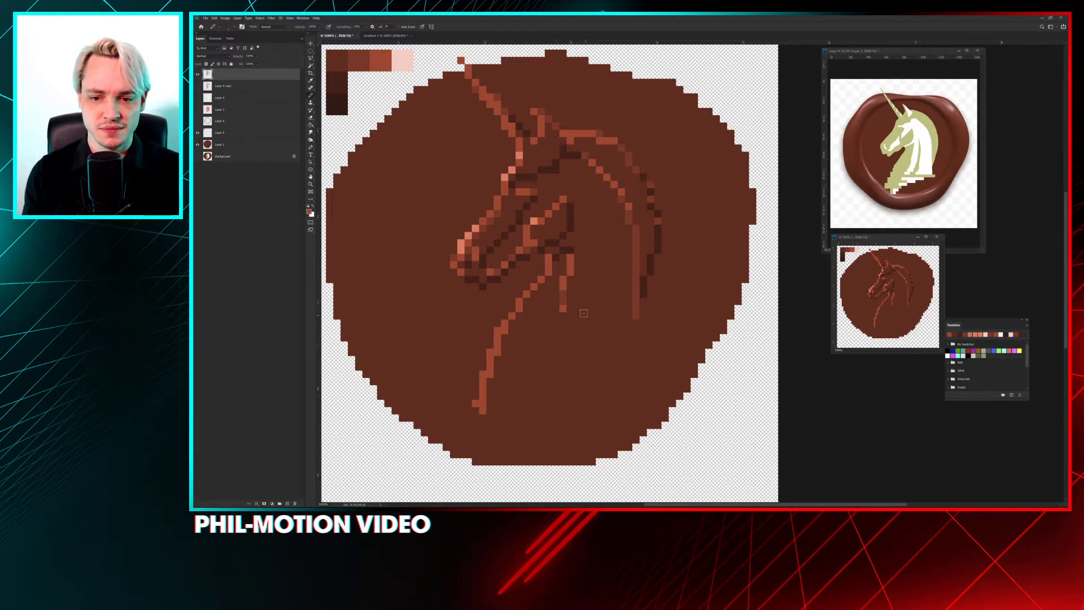
{"action": "mouse_move", "coordinate": [561, 304]}
{"action": "left_mouse_down"}
{"action": "mouse_move", "coordinate": [590, 342]}
{"action": "mouse_move", "coordinate": [655, 349]}
{"action": "left_mouse_up"}
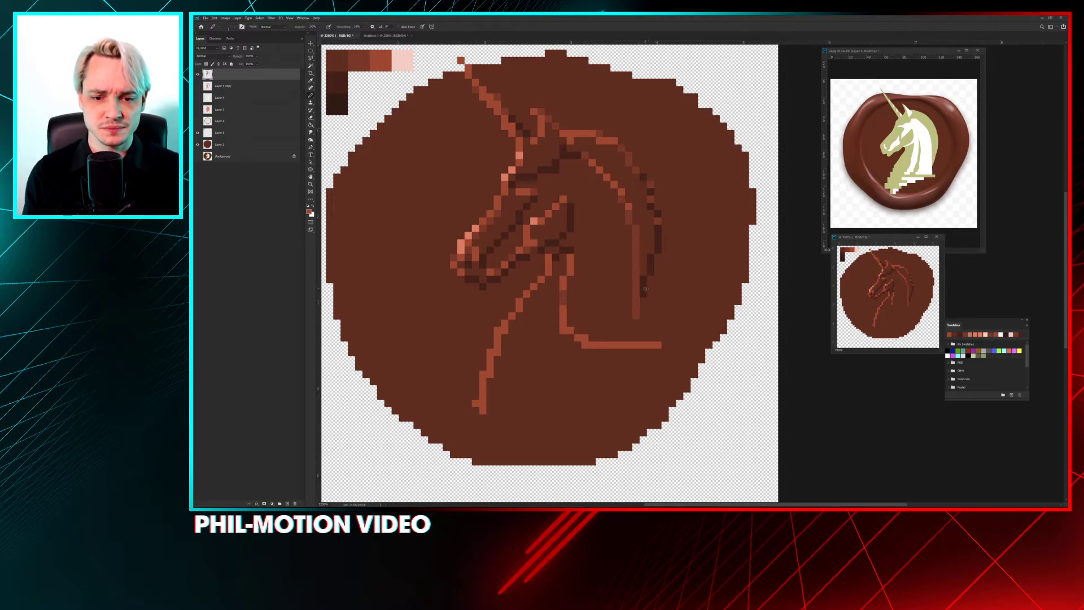
{"action": "mouse_move", "coordinate": [482, 419]}
{"action": "left_mouse_down"}
{"action": "mouse_move", "coordinate": [511, 421]}
{"action": "mouse_move", "coordinate": [533, 399]}
{"action": "mouse_move", "coordinate": [658, 349]}
{"action": "left_mouse_up"}
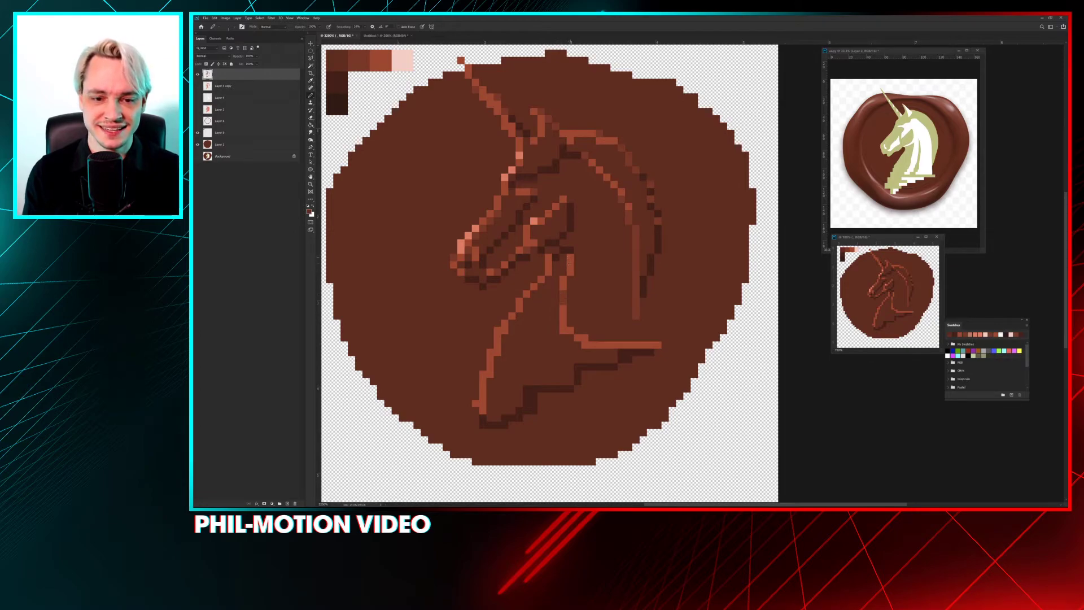
Step: Recolour the inner neck line below the jaw as dark brown shadow and extend the base highlight straight to meet it
{"action": "left_click_drag", "start_coordinate": [572, 265], "coordinate": [537, 339]}
{"action": "mouse_move", "coordinate": [568, 261]}
{"action": "left_mouse_down"}
{"action": "mouse_move", "coordinate": [540, 338]}
{"action": "mouse_move", "coordinate": [568, 263]}
{"action": "mouse_move", "coordinate": [555, 325]}
{"action": "mouse_move", "coordinate": [572, 293]}
{"action": "mouse_move", "coordinate": [577, 260]}
{"action": "mouse_move", "coordinate": [563, 338]}
{"action": "left_mouse_up"}
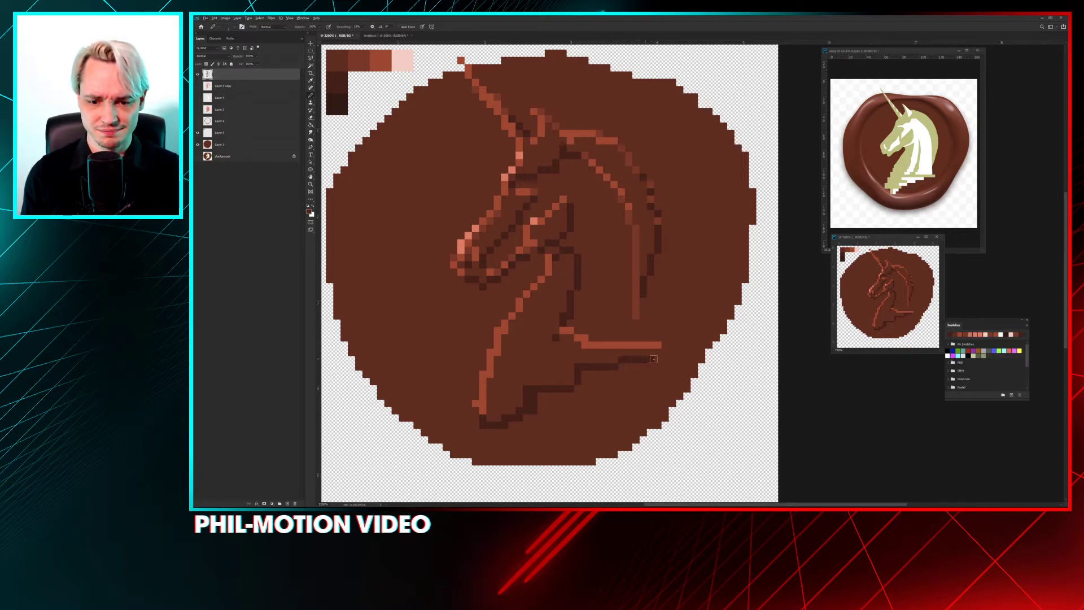
{"action": "left_click", "coordinate": [660, 351]}
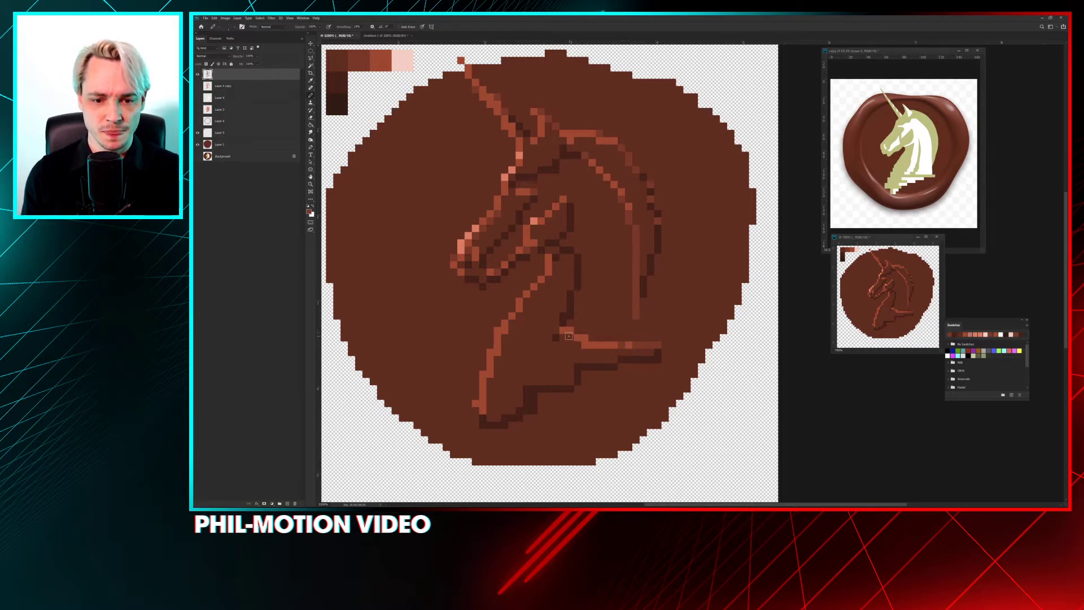
{"action": "mouse_move", "coordinate": [577, 347]}
{"action": "left_mouse_down"}
{"action": "mouse_move", "coordinate": [555, 329]}
{"action": "mouse_move", "coordinate": [580, 334]}
{"action": "left_mouse_up"}
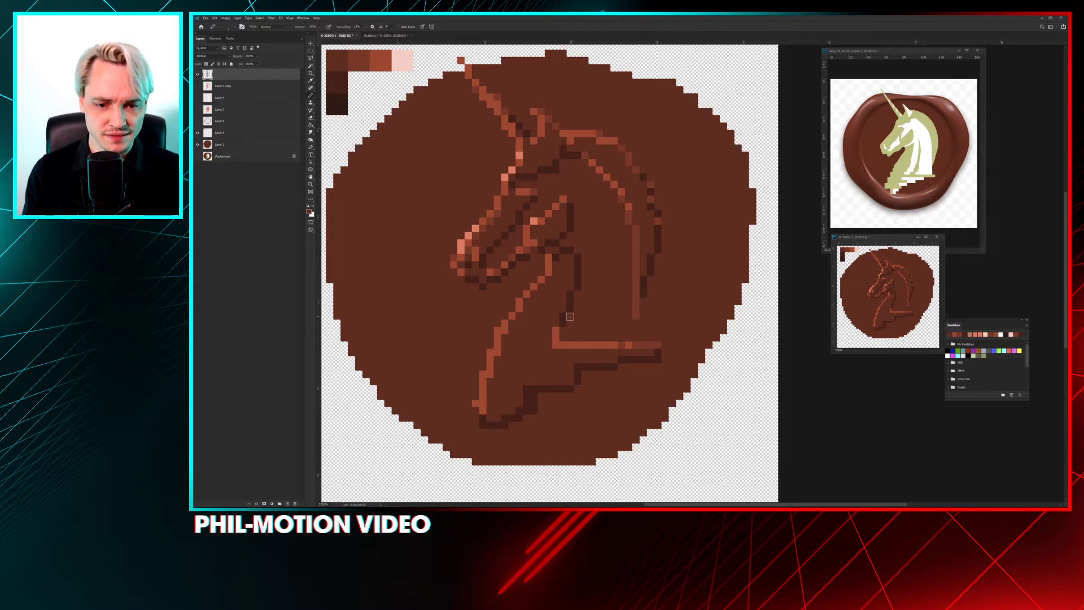
{"action": "left_click_drag", "start_coordinate": [556, 330], "coordinate": [556, 336]}
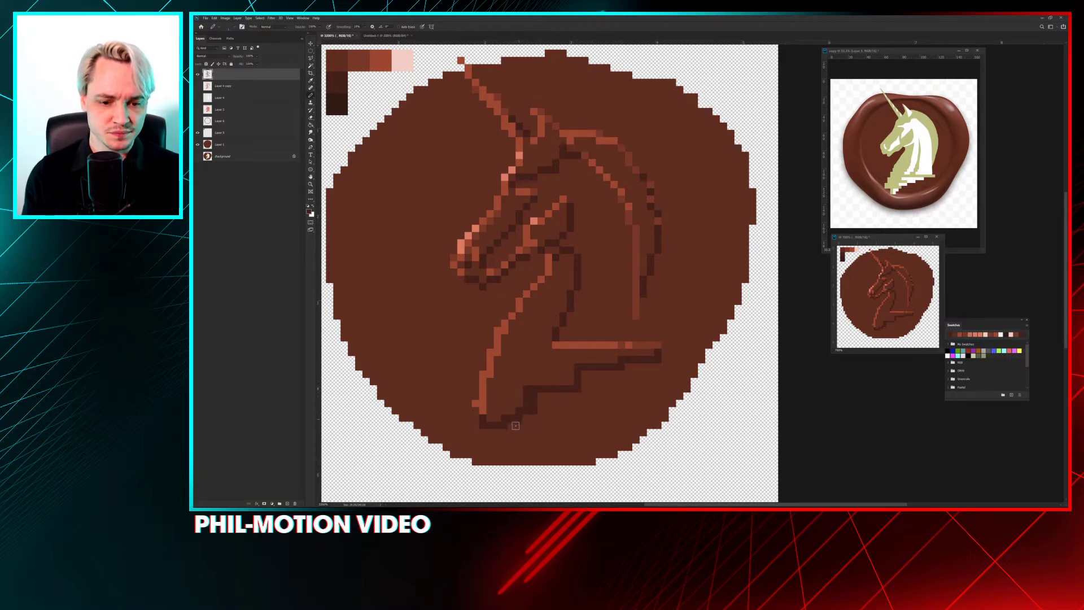
Step: Thin the dark shadow along the neck's lower edge into even steps and erase the stray pixels around the neck's front tip
{"action": "key", "text": "e"}
{"action": "mouse_move", "coordinate": [515, 425]}
{"action": "left_mouse_down"}
{"action": "mouse_move", "coordinate": [537, 411]}
{"action": "mouse_move", "coordinate": [514, 411]}
{"action": "mouse_move", "coordinate": [577, 393]}
{"action": "mouse_move", "coordinate": [519, 390]}
{"action": "left_mouse_up"}
{"action": "key", "text": "b"}
{"action": "key", "text": "e"}
{"action": "left_click", "coordinate": [568, 388]}
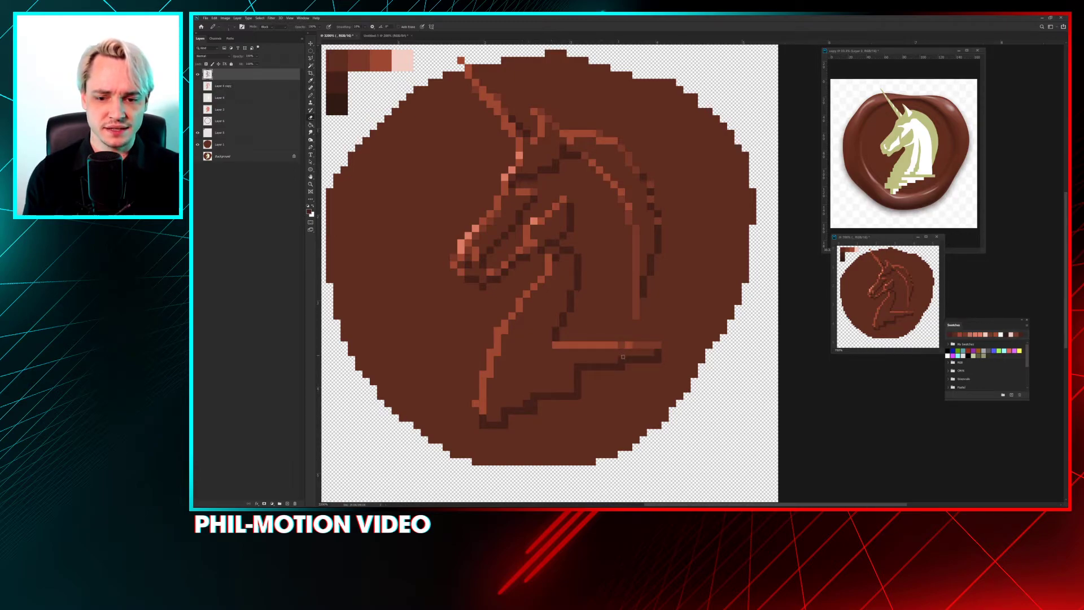
{"action": "key", "text": "e"}
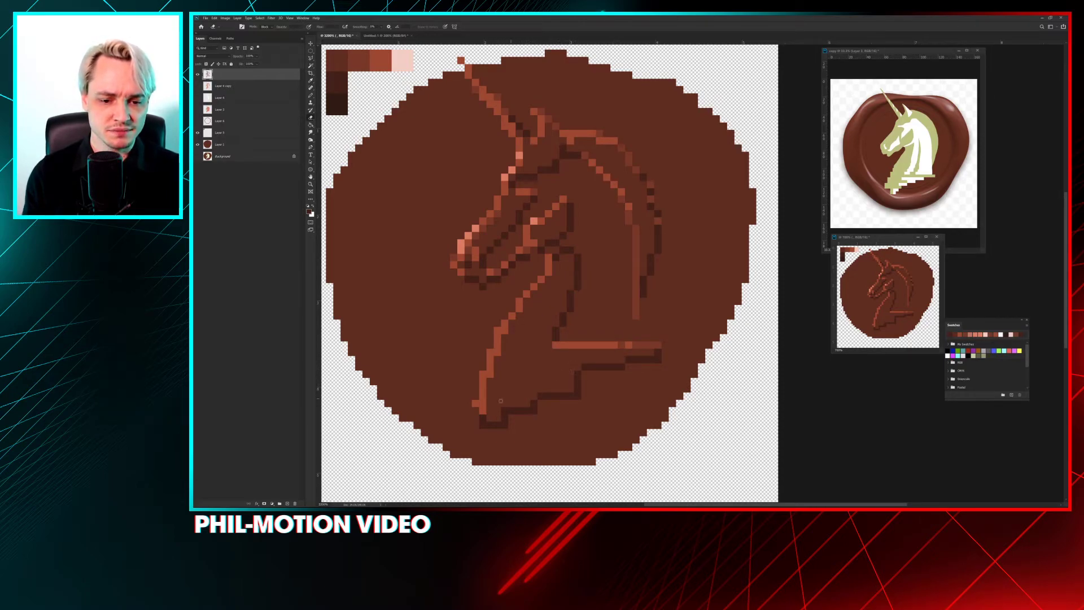
{"action": "left_click", "coordinate": [505, 409]}
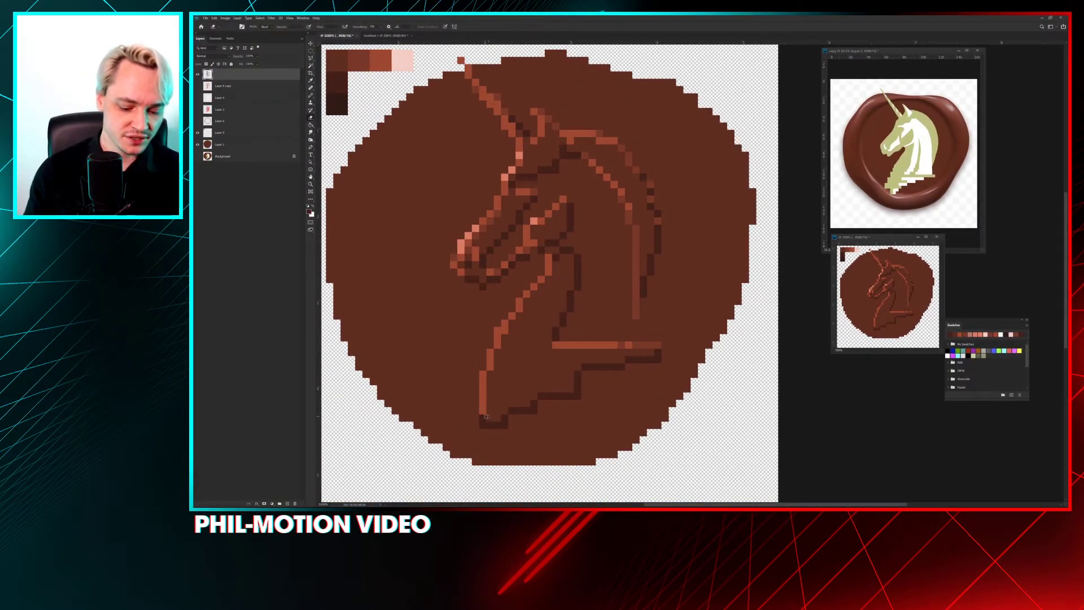
Step: Move the shadow at the neck's lower front tip up two pixels, flatten it, and extend the reddish-brown front highlight down to meet it
{"action": "key", "text": "m"}
{"action": "mouse_move", "coordinate": [486, 413]}
{"action": "left_mouse_down"}
{"action": "mouse_move", "coordinate": [508, 436]}
{"action": "mouse_move", "coordinate": [493, 411]}
{"action": "left_mouse_up"}
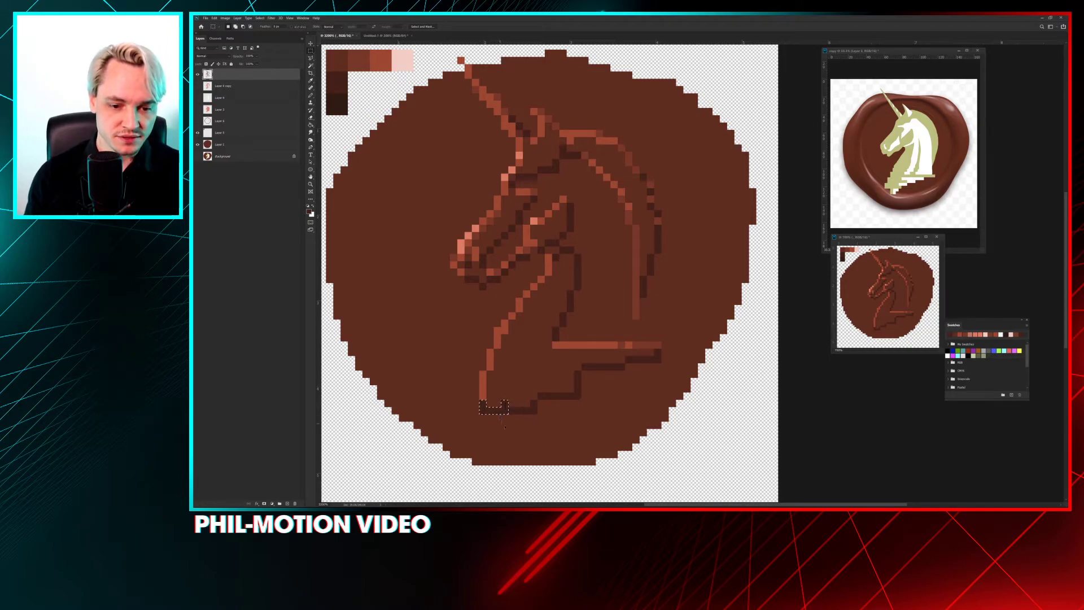
{"action": "key", "text": "e"}
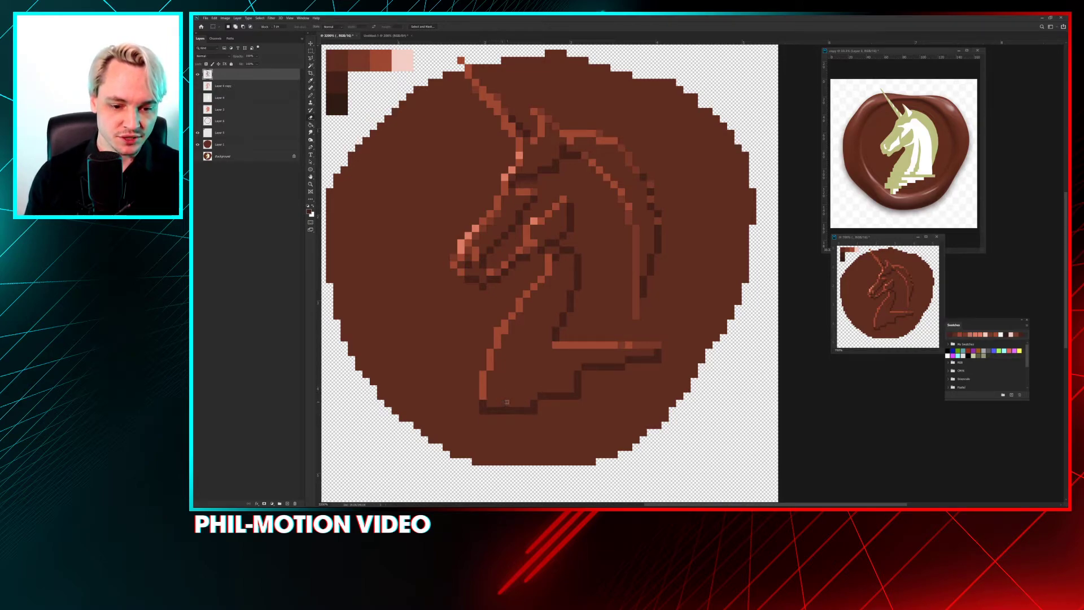
{"action": "key", "text": "b"}
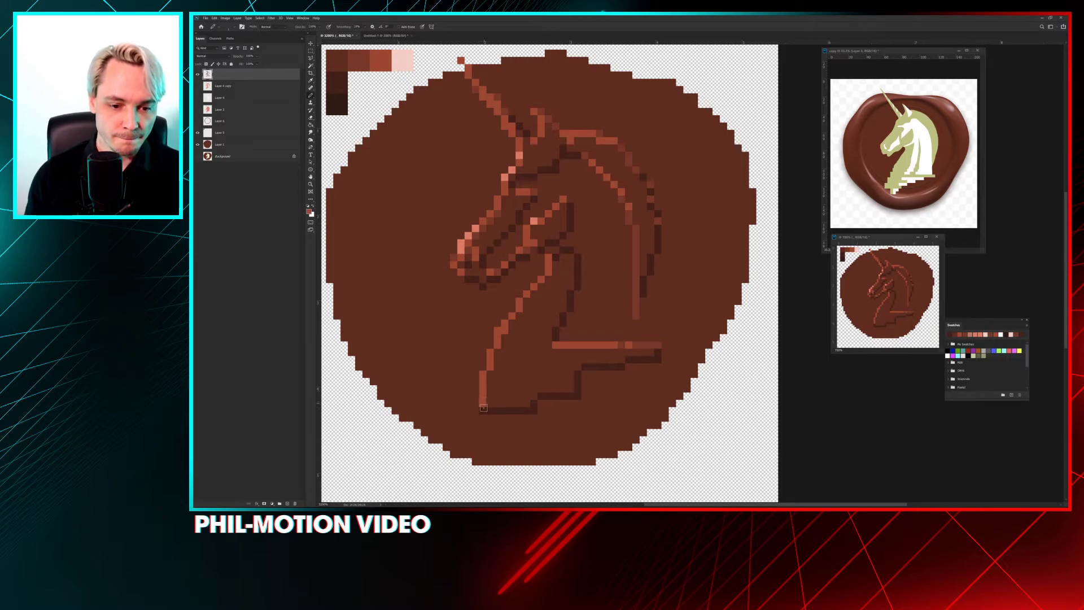
{"action": "left_click", "coordinate": [483, 409]}
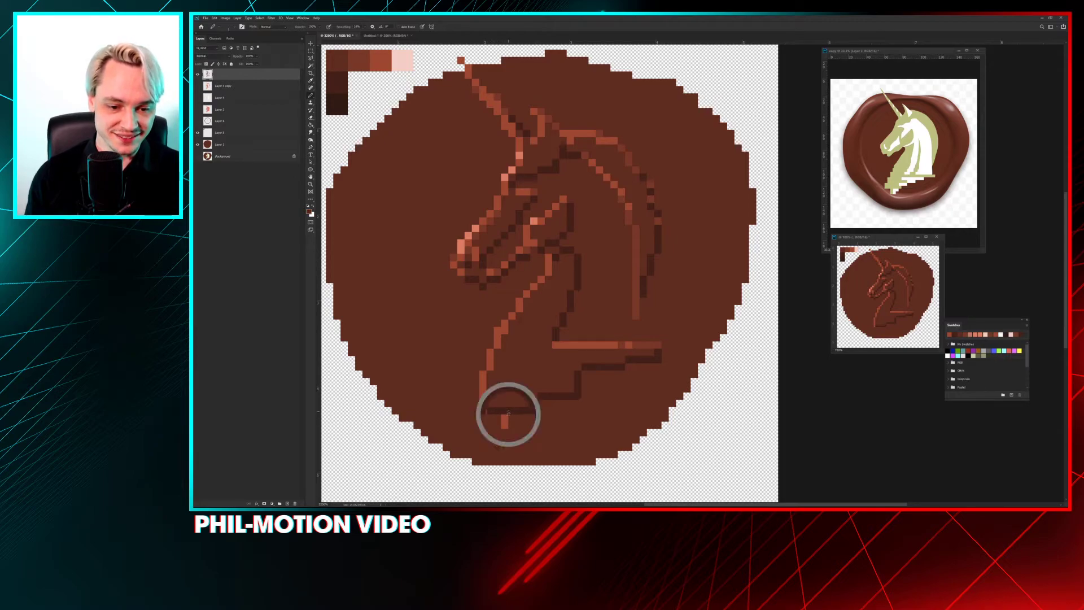
Step: Paint a small shadowed step beneath the neck's front tip, then mute the lower front highlight and refine the dark steps along the base
{"action": "left_click_drag", "start_coordinate": [503, 432], "coordinate": [523, 433]}
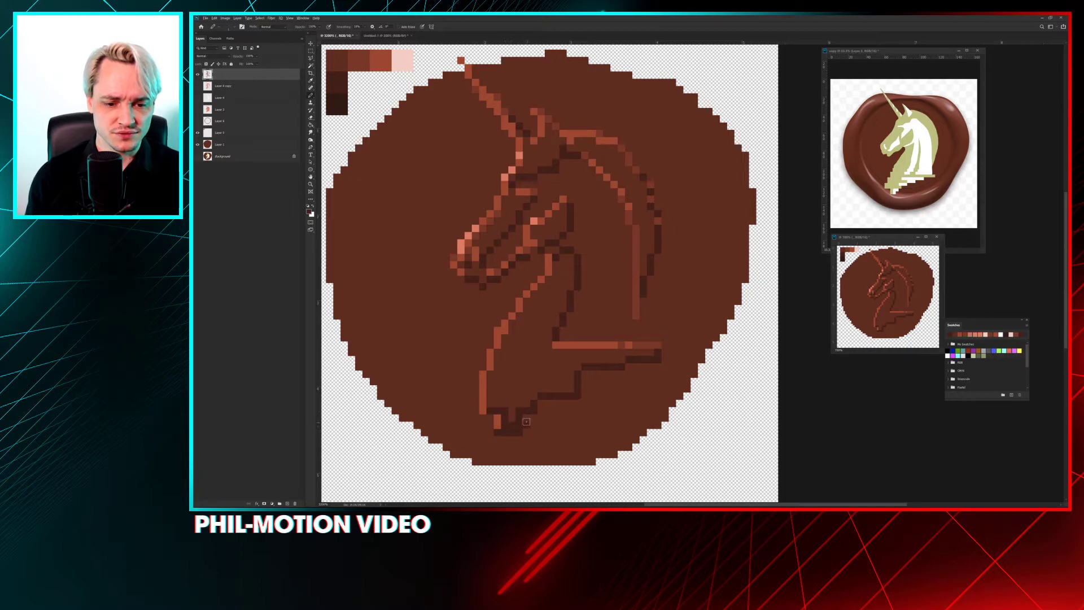
{"action": "left_click", "coordinate": [500, 428]}
{"action": "left_click", "coordinate": [499, 418]}
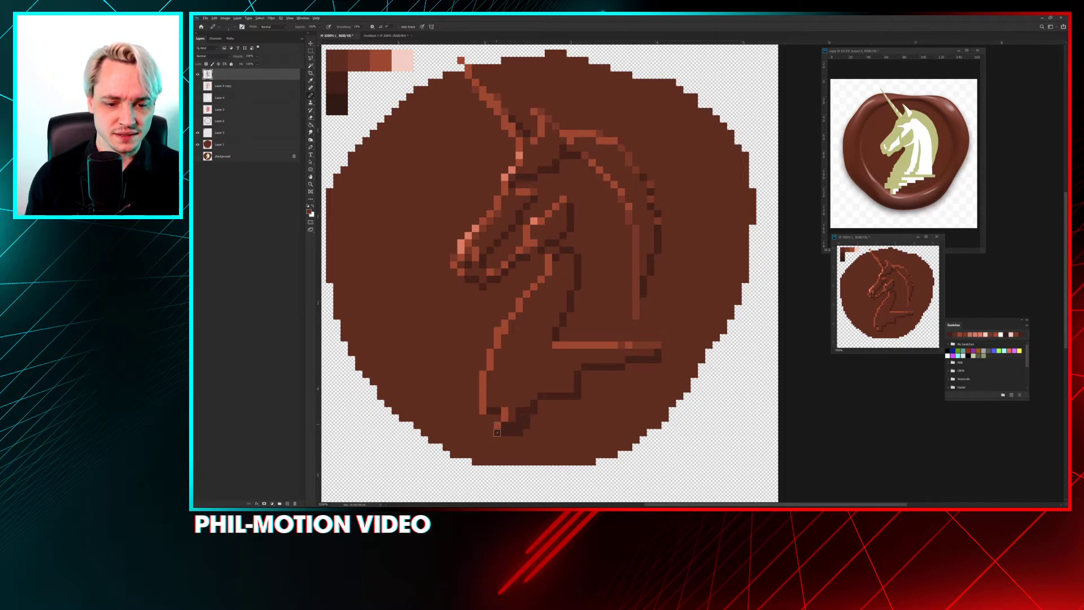
{"action": "left_click_drag", "start_coordinate": [501, 427], "coordinate": [525, 426]}
{"action": "left_click", "coordinate": [520, 411]}
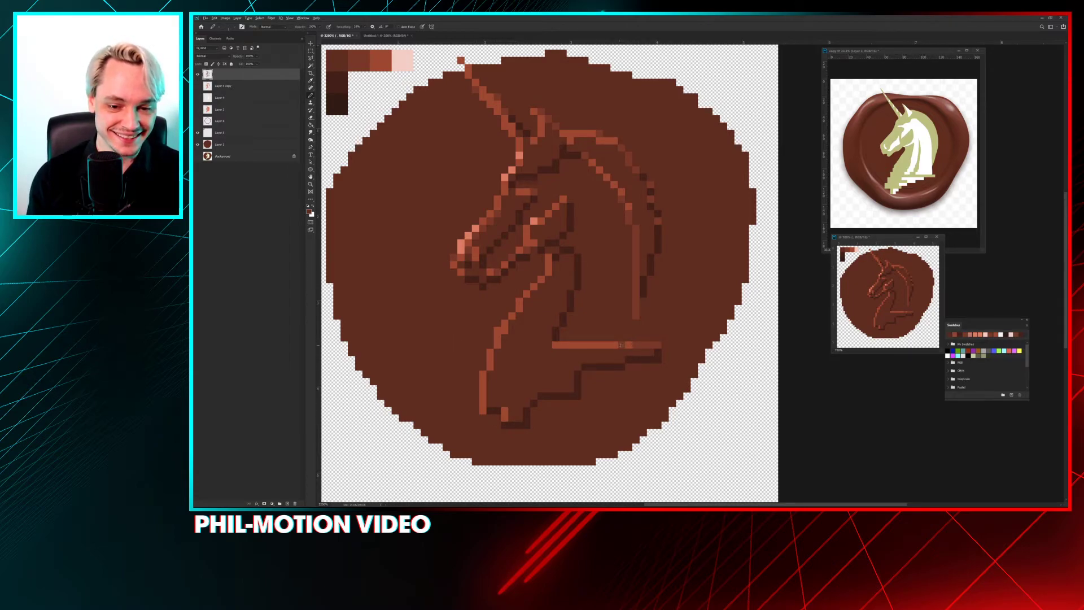
{"action": "left_click", "coordinate": [483, 411]}
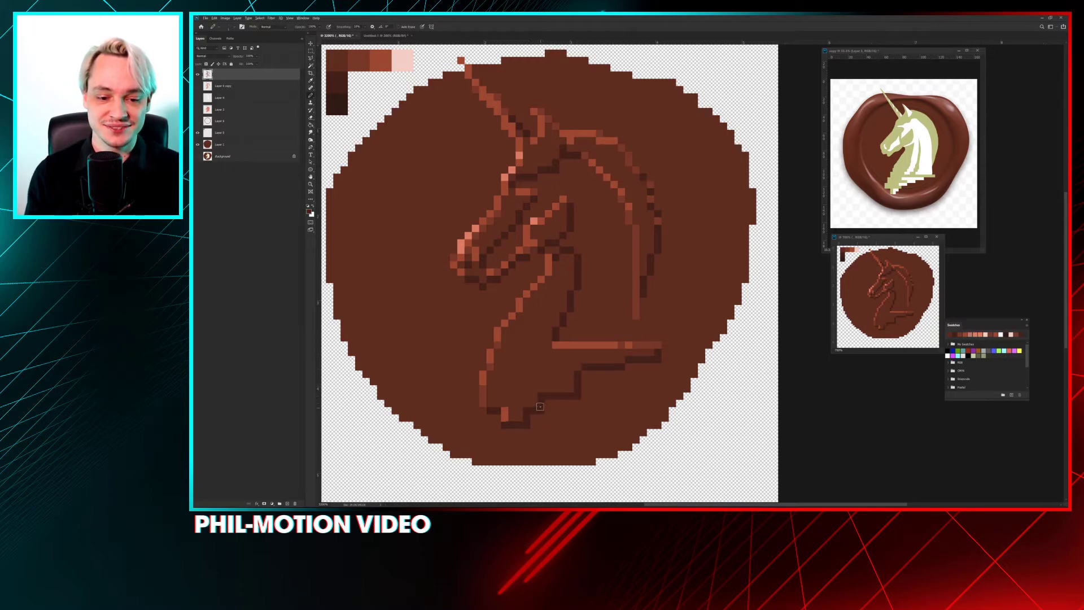
{"action": "mouse_move", "coordinate": [548, 389]}
{"action": "left_mouse_down"}
{"action": "mouse_move", "coordinate": [572, 386]}
{"action": "mouse_move", "coordinate": [573, 411]}
{"action": "mouse_move", "coordinate": [550, 398]}
{"action": "mouse_move", "coordinate": [588, 389]}
{"action": "left_mouse_up"}
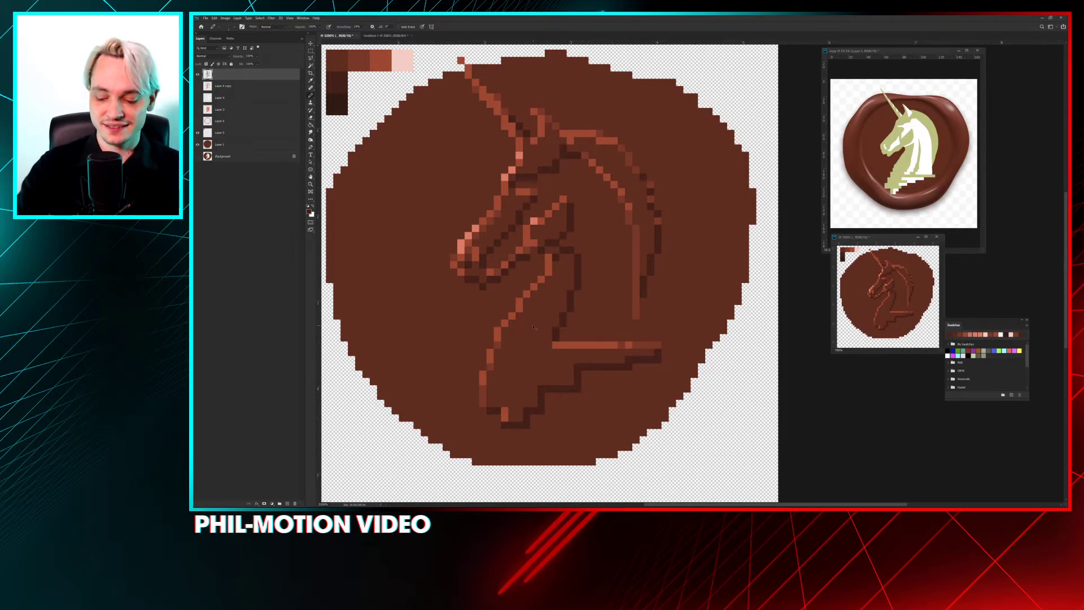
{"action": "scroll", "coordinate": [689, 276], "scroll_direction": "up", "scroll_amount": 2}
{"action": "scroll", "coordinate": [659, 179], "scroll_direction": "down", "scroll_amount": 2}
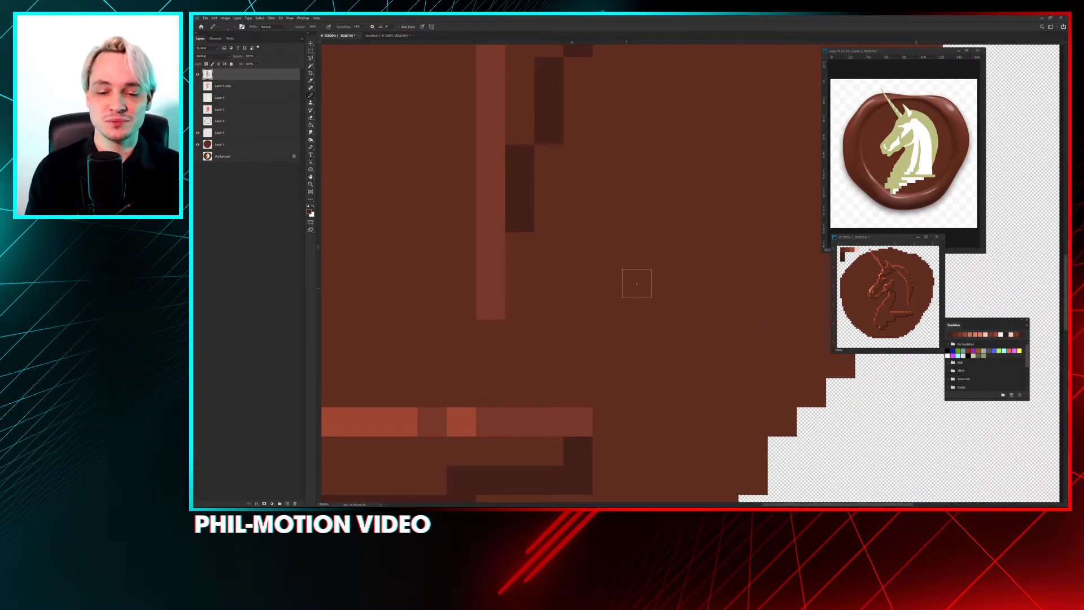
{"action": "mouse_move", "coordinate": [636, 188]}
{"action": "left_mouse_down"}
{"action": "mouse_move", "coordinate": [635, 217]}
{"action": "mouse_move", "coordinate": [694, 216]}
{"action": "mouse_move", "coordinate": [723, 249]}
{"action": "mouse_move", "coordinate": [724, 275]}
{"action": "left_mouse_up"}
{"action": "left_click", "coordinate": [653, 201]}
{"action": "key", "text": "b"}
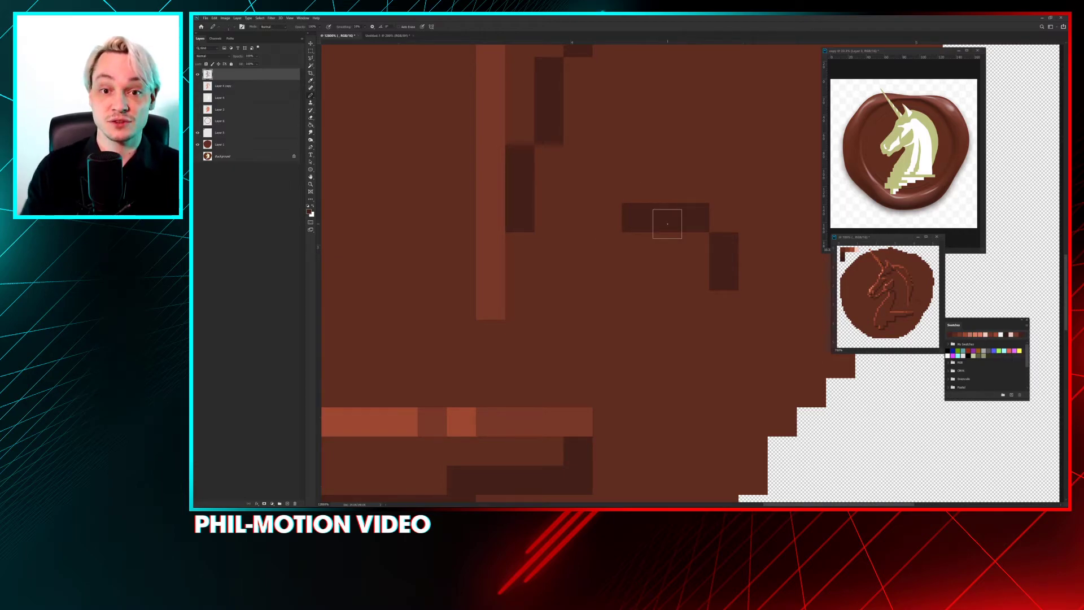
{"action": "left_click", "coordinate": [727, 299]}
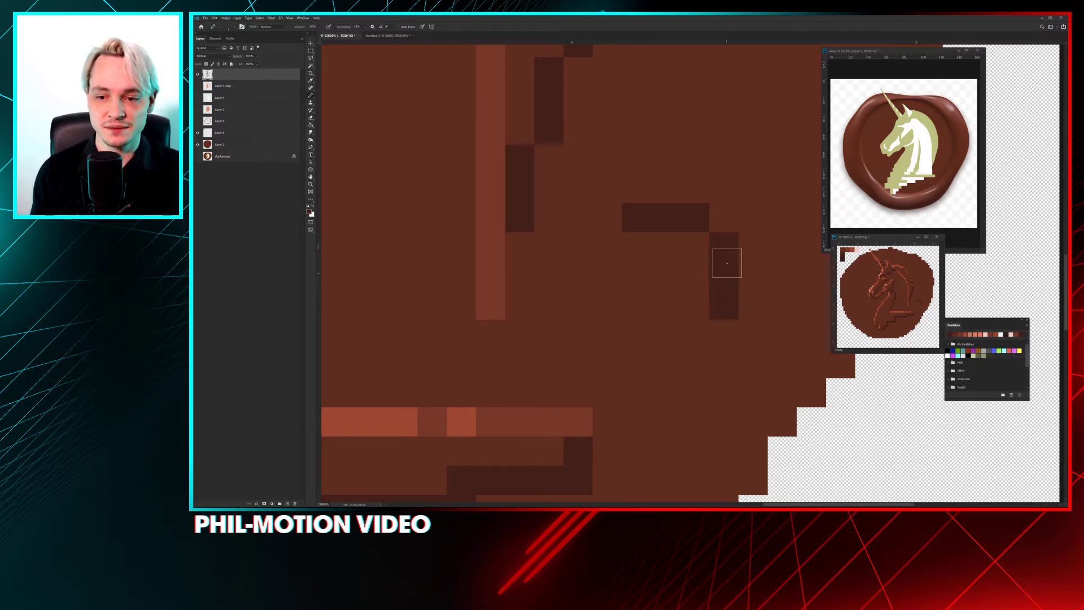
{"action": "left_click", "coordinate": [719, 215]}
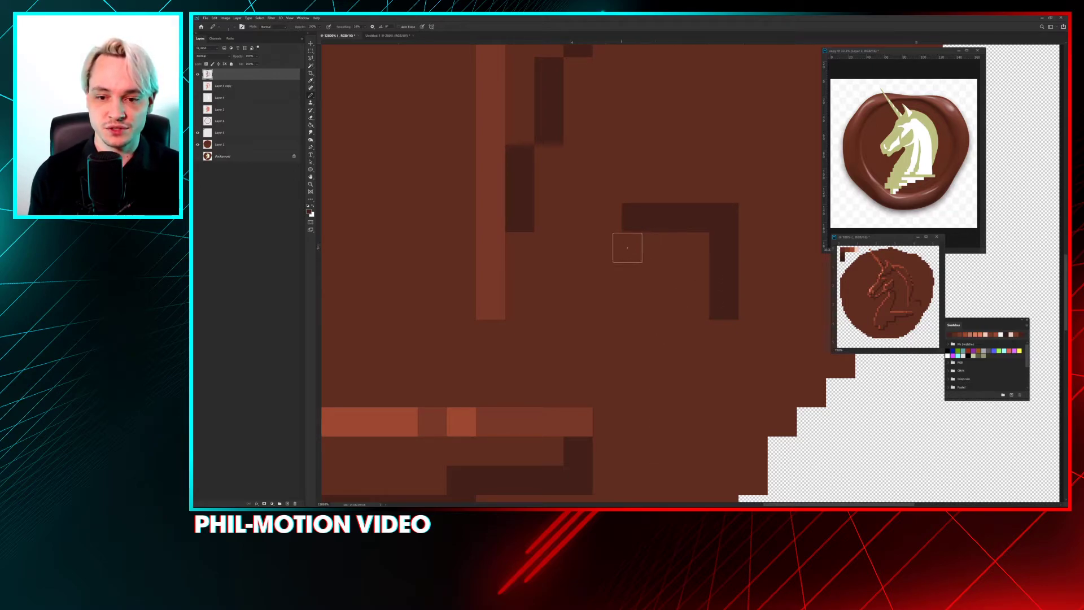
{"action": "mouse_move", "coordinate": [610, 247]}
{"action": "left_mouse_down"}
{"action": "mouse_move", "coordinate": [695, 293]}
{"action": "mouse_move", "coordinate": [694, 336]}
{"action": "left_mouse_up"}
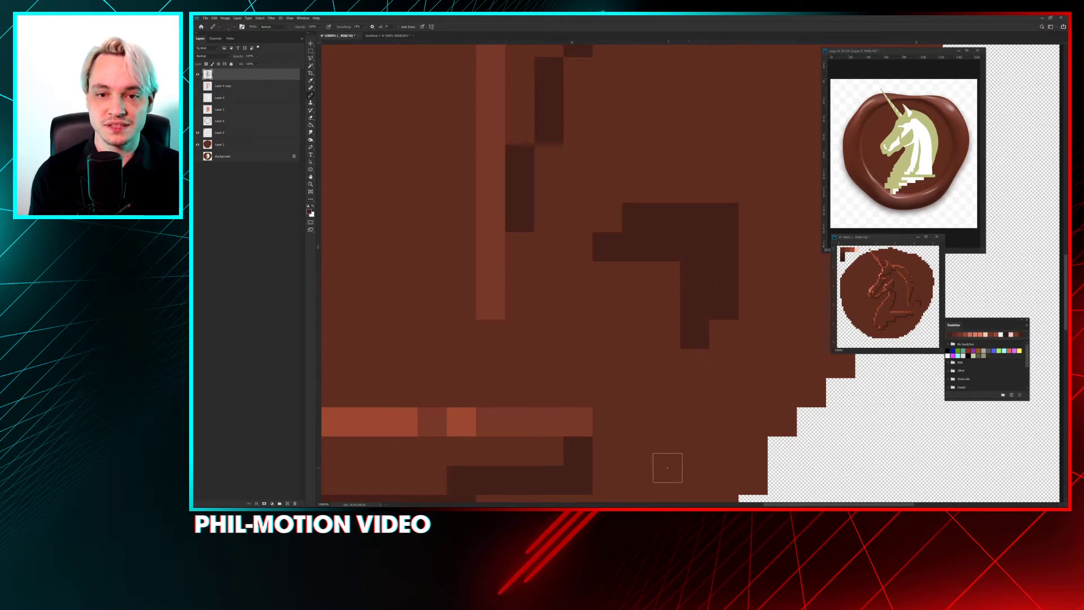
{"action": "left_click", "coordinate": [730, 217]}
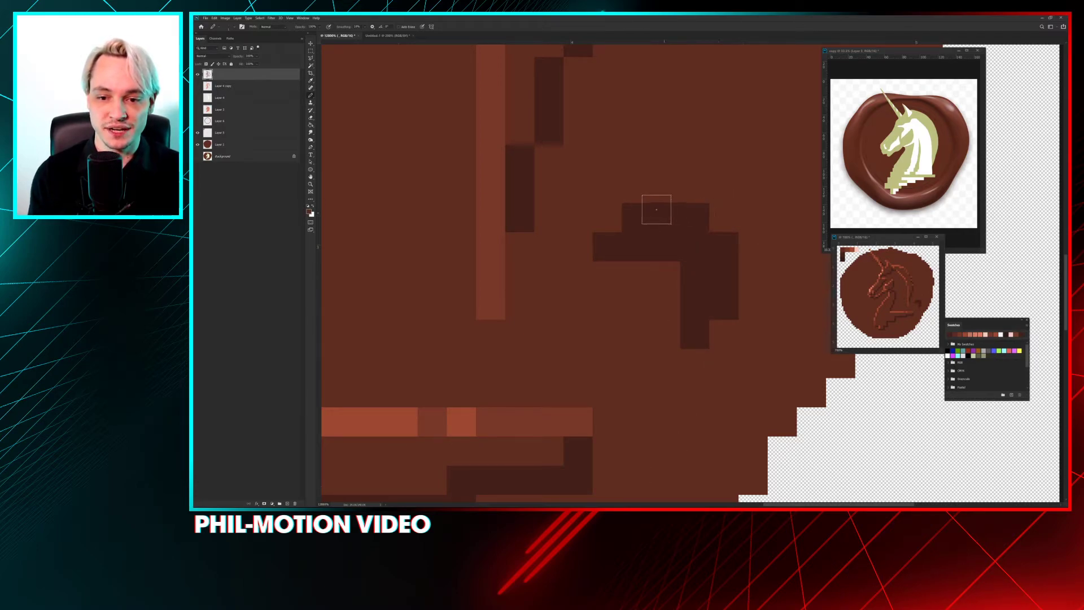
{"action": "left_click", "coordinate": [695, 217]}
{"action": "left_click", "coordinate": [724, 246]}
{"action": "left_click", "coordinate": [616, 222]}
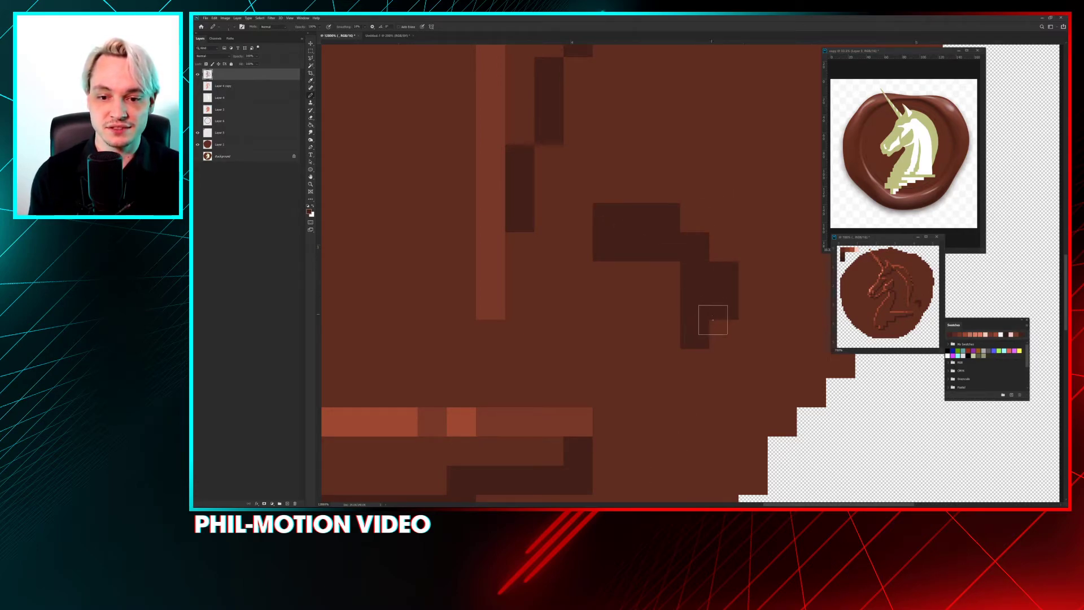
{"action": "left_click_drag", "start_coordinate": [713, 322], "coordinate": [720, 362]}
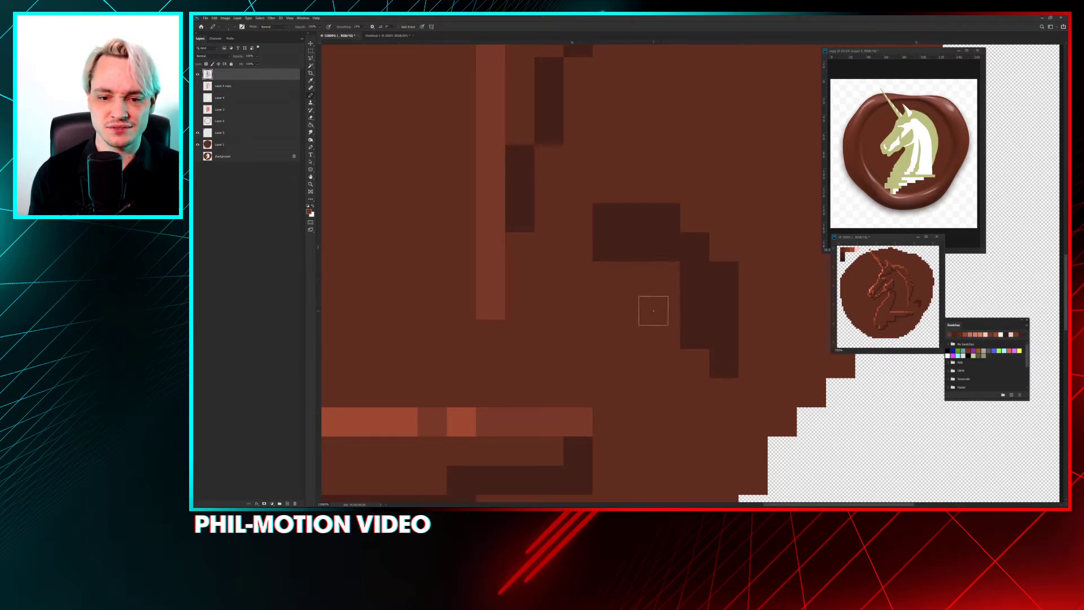
{"action": "left_click", "coordinate": [696, 363]}
{"action": "left_click", "coordinate": [666, 275]}
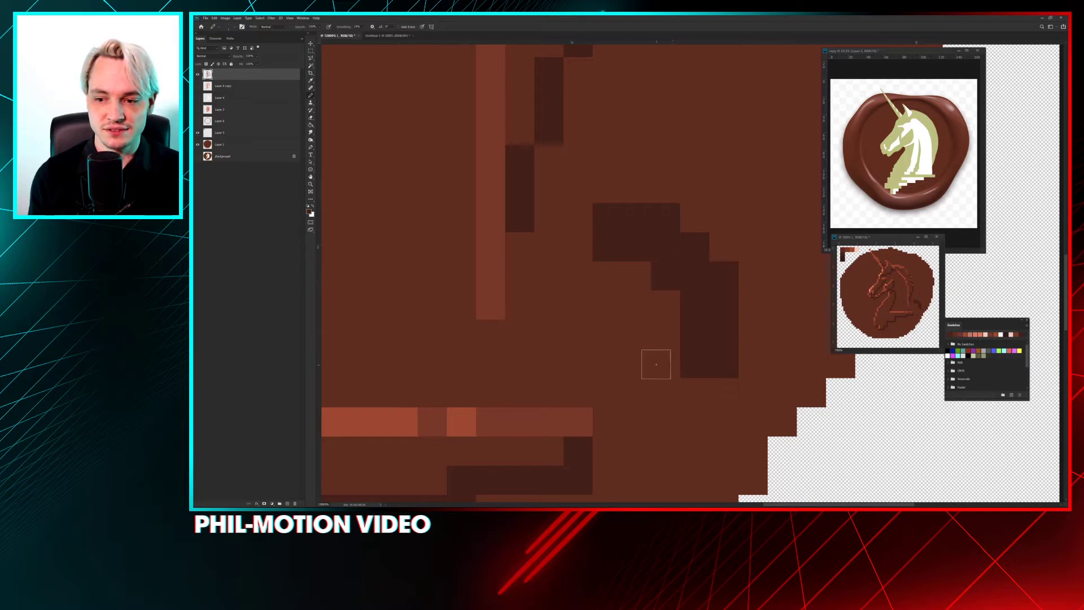
{"action": "key", "text": "e"}
{"action": "left_click_drag", "start_coordinate": [607, 217], "coordinate": [607, 246]}
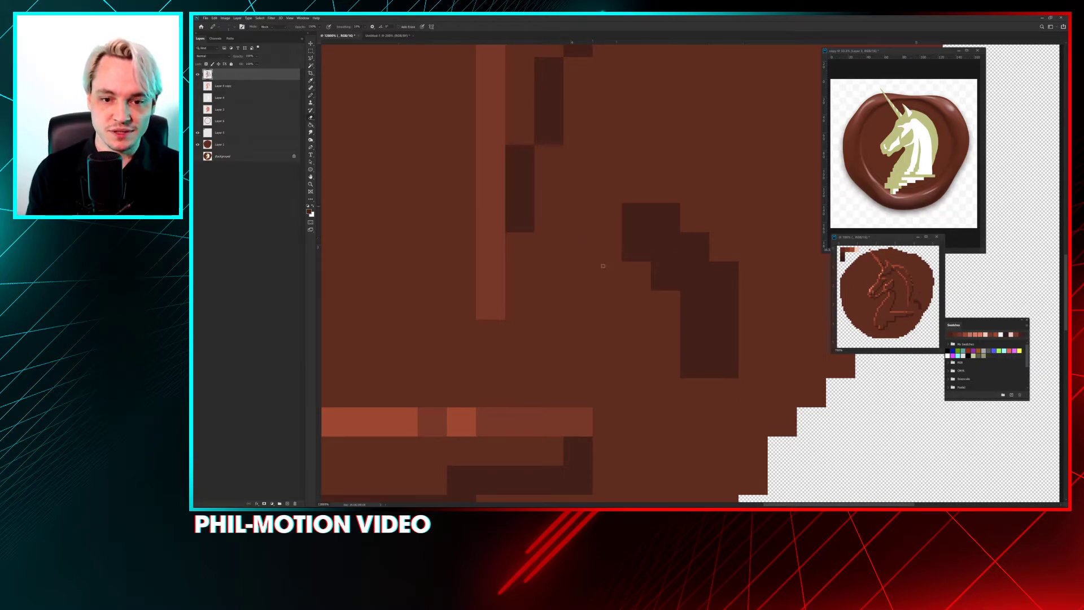
{"action": "left_click", "coordinate": [636, 246]}
{"action": "left_click", "coordinate": [666, 275]}
{"action": "left_click", "coordinate": [724, 334]}
{"action": "mouse_move", "coordinate": [724, 363]}
{"action": "left_mouse_down"}
{"action": "mouse_move", "coordinate": [724, 275]}
{"action": "mouse_move", "coordinate": [694, 335]}
{"action": "left_mouse_up"}
{"action": "left_click", "coordinate": [694, 363]}
{"action": "left_click", "coordinate": [694, 246]}
{"action": "left_click", "coordinate": [665, 248]}
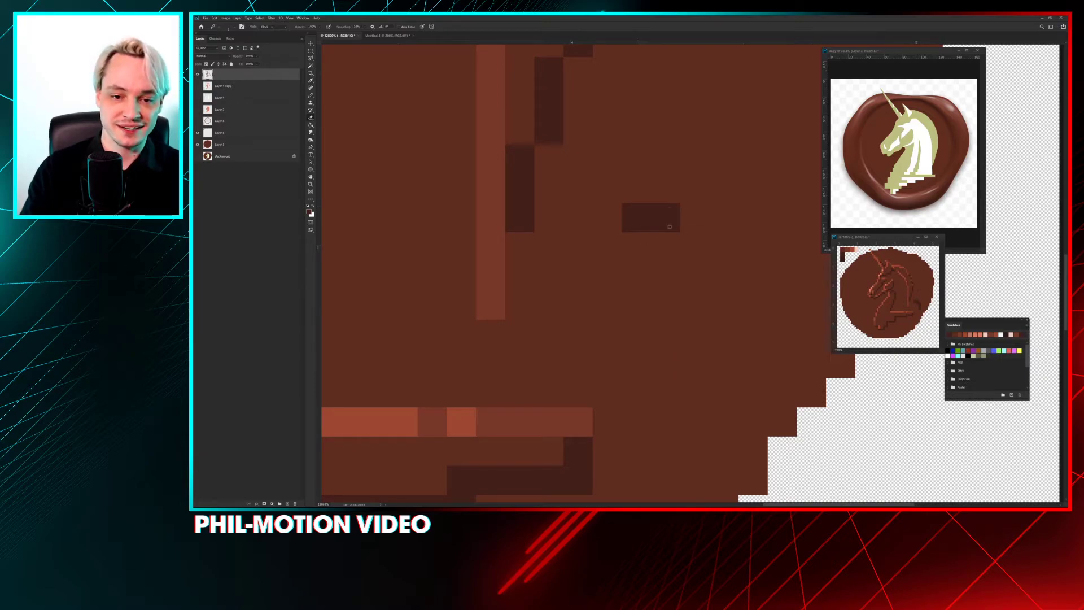
{"action": "left_click", "coordinate": [636, 218]}
{"action": "left_click", "coordinate": [665, 218]}
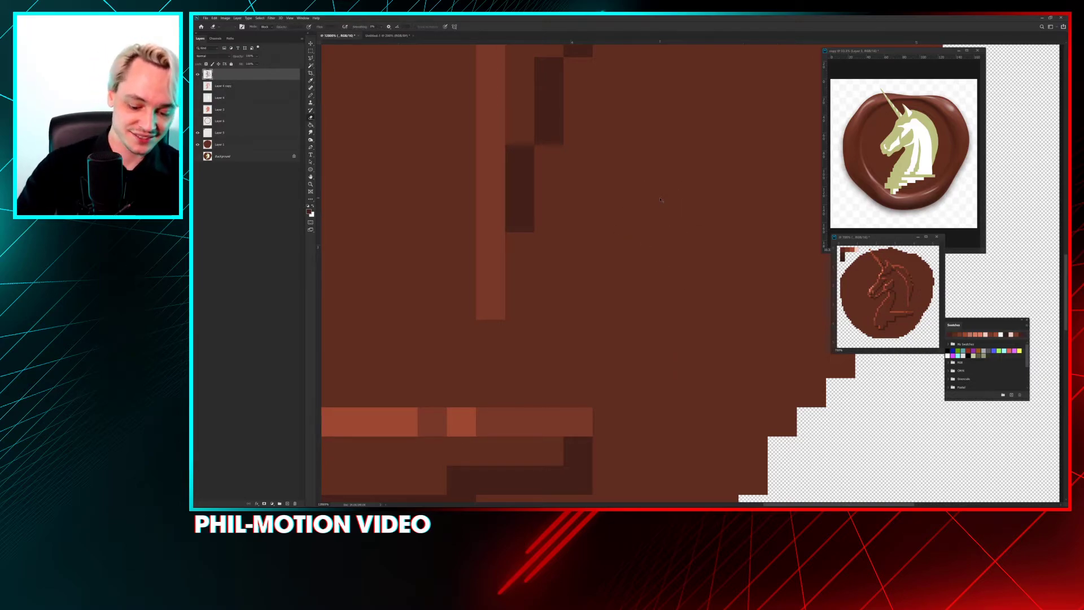
Step: Tone down the bright highlight on the small step at the neck's front tip with the muted reddish-brown of the lower neck edge
{"action": "key", "text": "ctrl+minus"}
{"action": "key", "text": "ctrl+minus"}
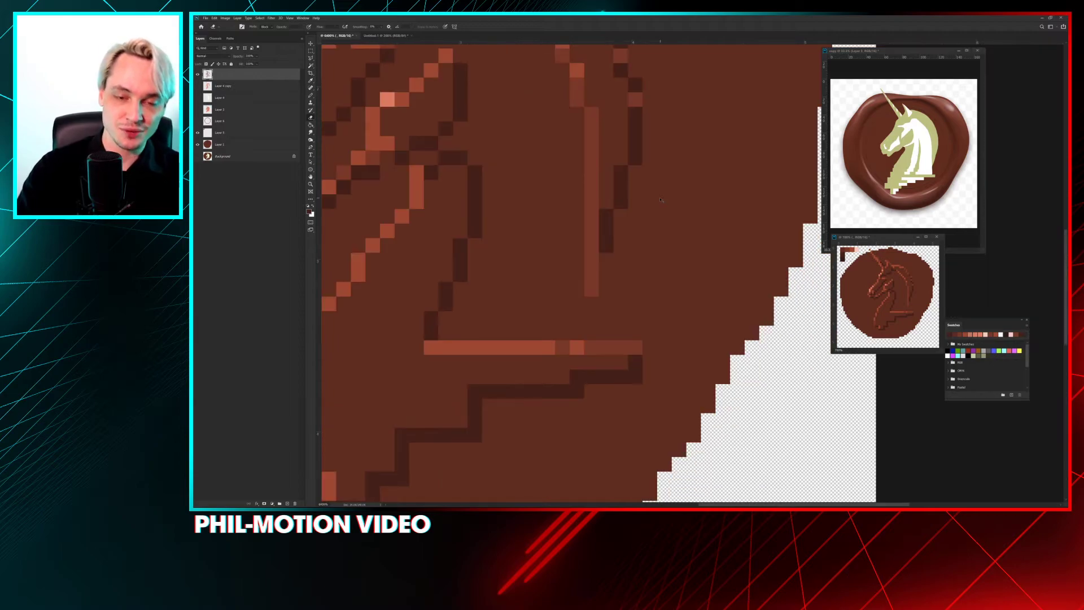
{"action": "left_click_drag", "start_coordinate": [659, 315], "coordinate": [675, 271]}
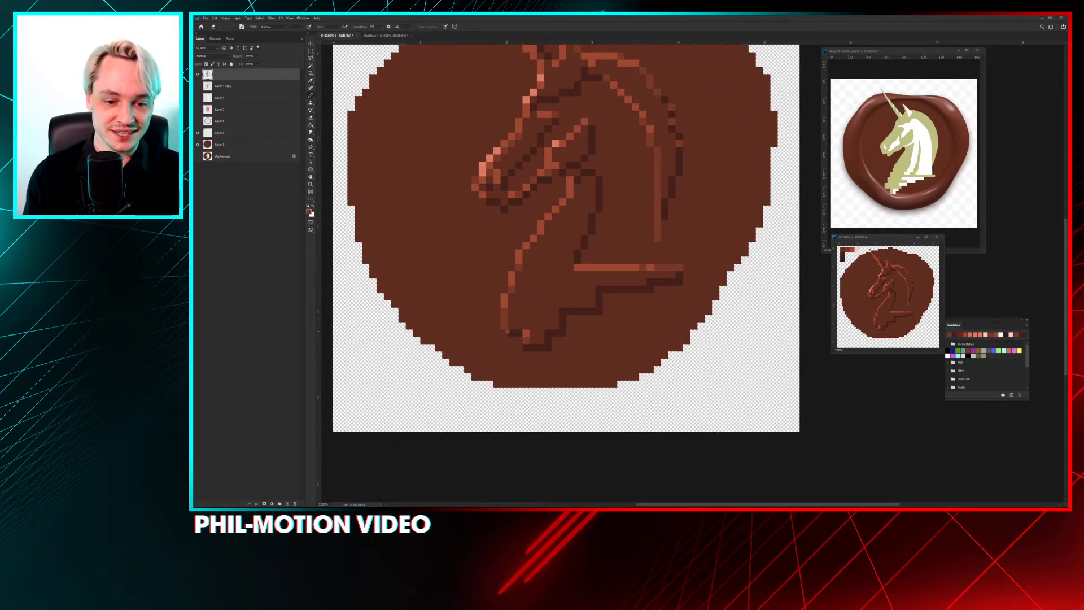
{"action": "key", "text": "b"}
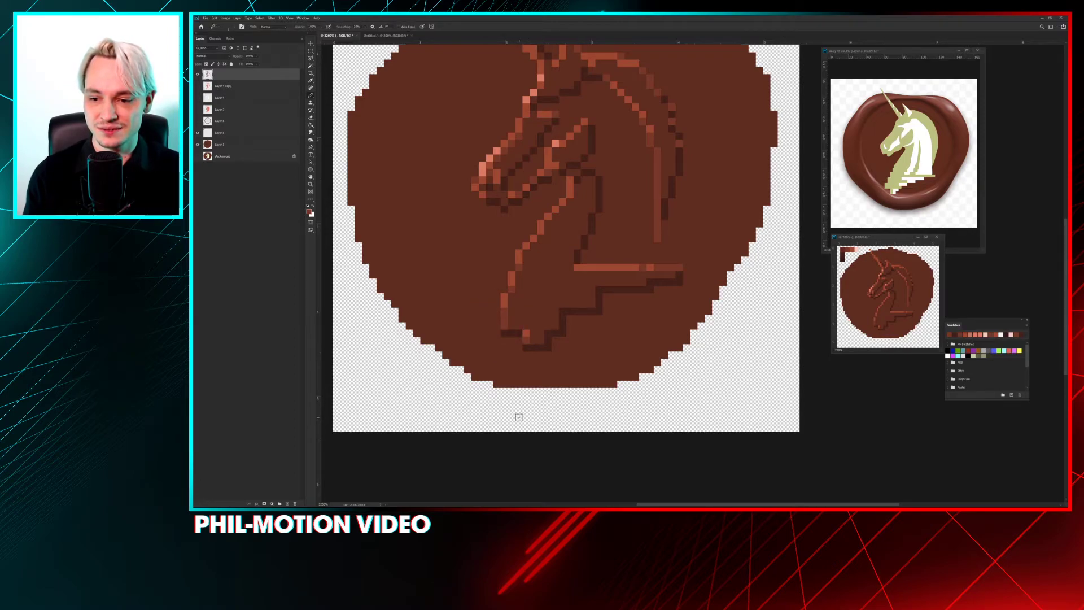
{"action": "left_click", "coordinate": [527, 337]}
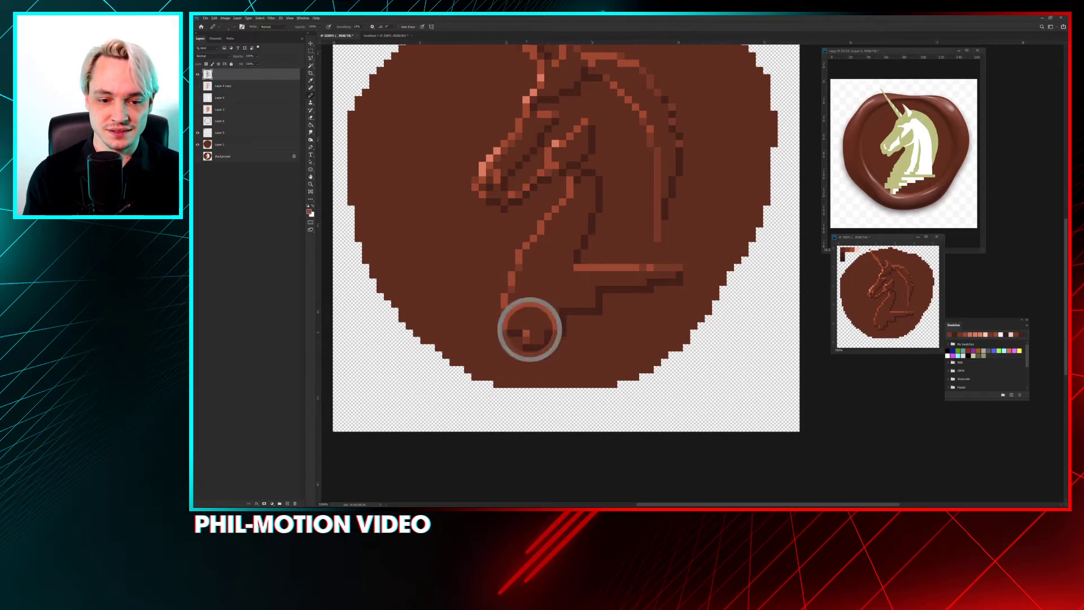
{"action": "left_click", "coordinate": [511, 326]}
{"action": "key", "text": "ctrl+z"}
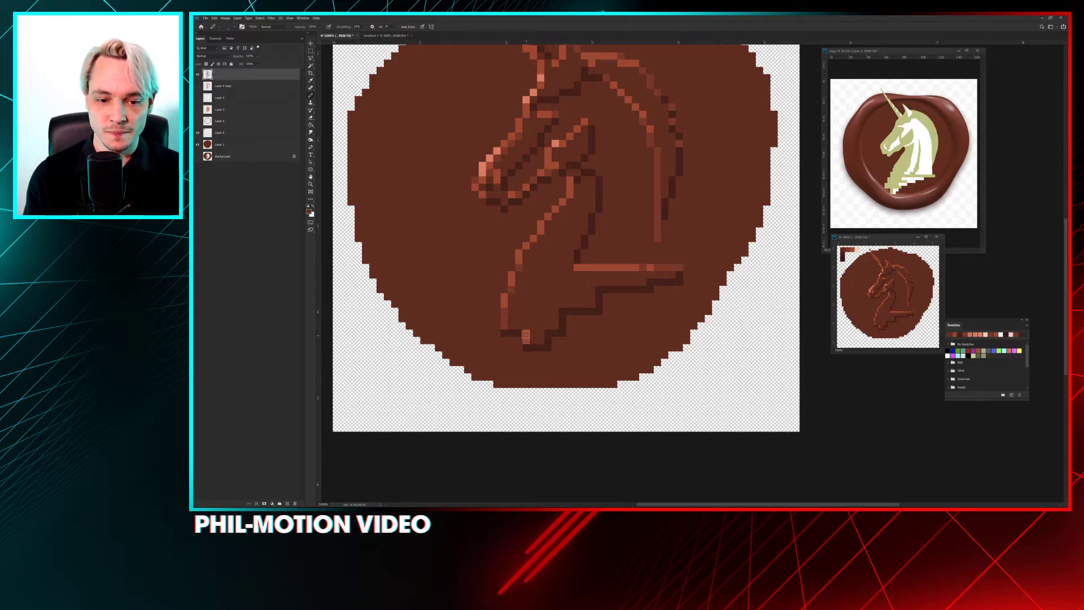
{"action": "left_click", "coordinate": [506, 312]}
{"action": "left_click", "coordinate": [526, 337]}
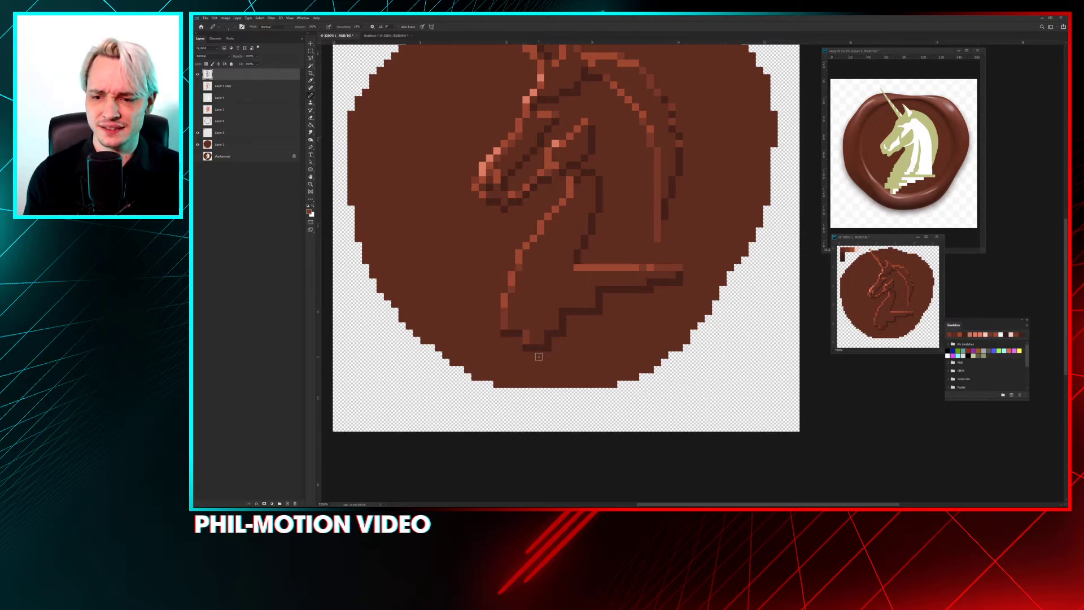
Step: Recolour the dark pixels at the top of the throat as reddish-brown highlight and reconnect the dark shadow under the jaw
{"action": "scroll", "coordinate": [577, 254], "scroll_direction": "up", "scroll_amount": 3}
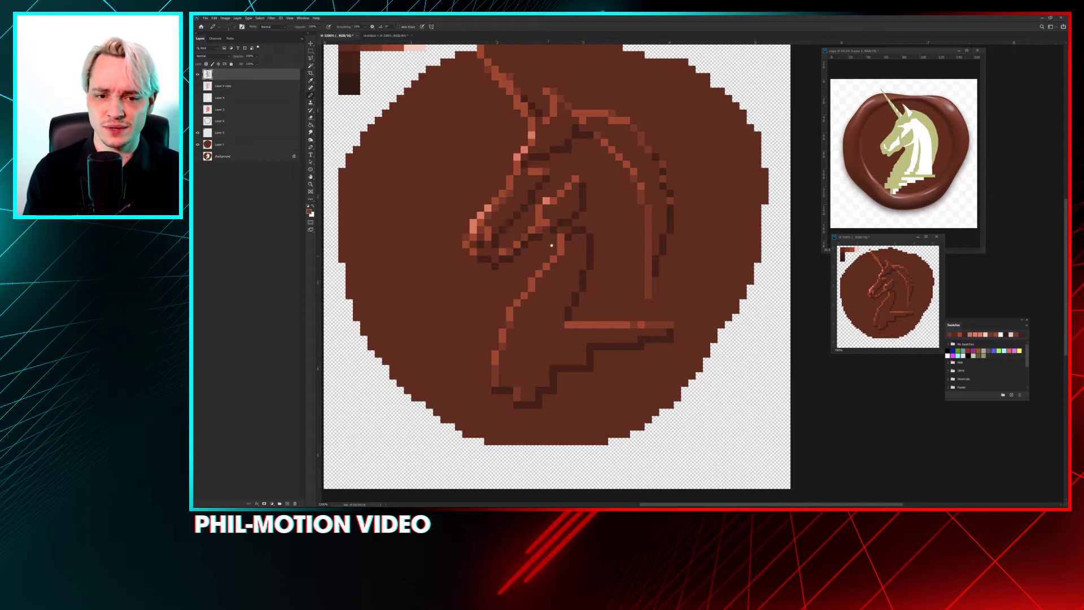
{"action": "scroll", "coordinate": [579, 251], "scroll_direction": "up", "scroll_amount": 1}
{"action": "scroll", "coordinate": [579, 250], "scroll_direction": "up", "scroll_amount": 1}
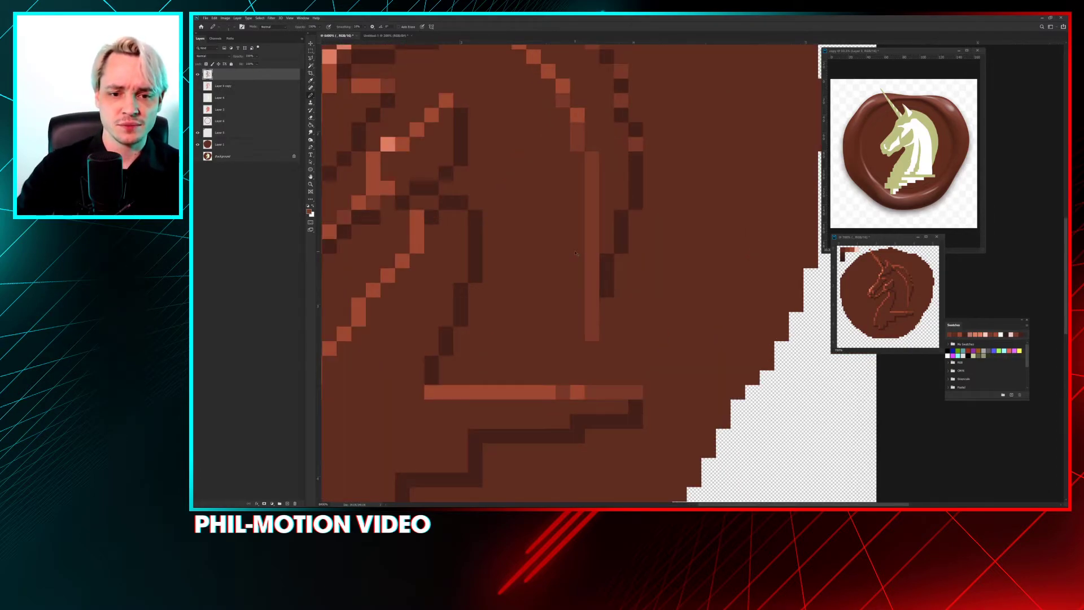
{"action": "scroll", "coordinate": [516, 282], "scroll_direction": "left", "scroll_amount": 2}
{"action": "scroll", "coordinate": [621, 283], "scroll_direction": "right", "scroll_amount": 1}
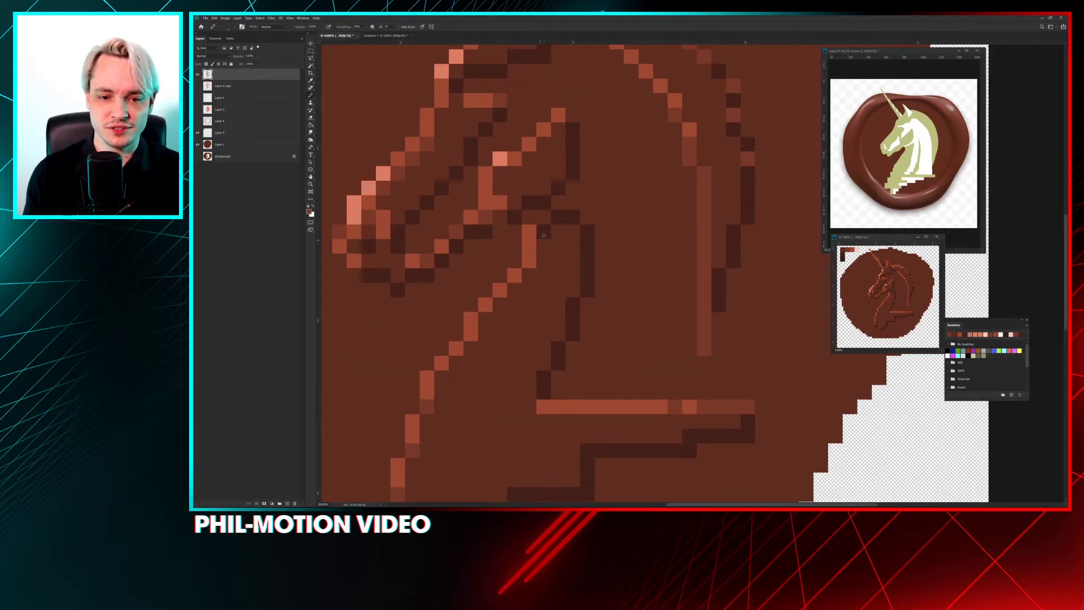
{"action": "left_click_drag", "start_coordinate": [546, 233], "coordinate": [575, 217]}
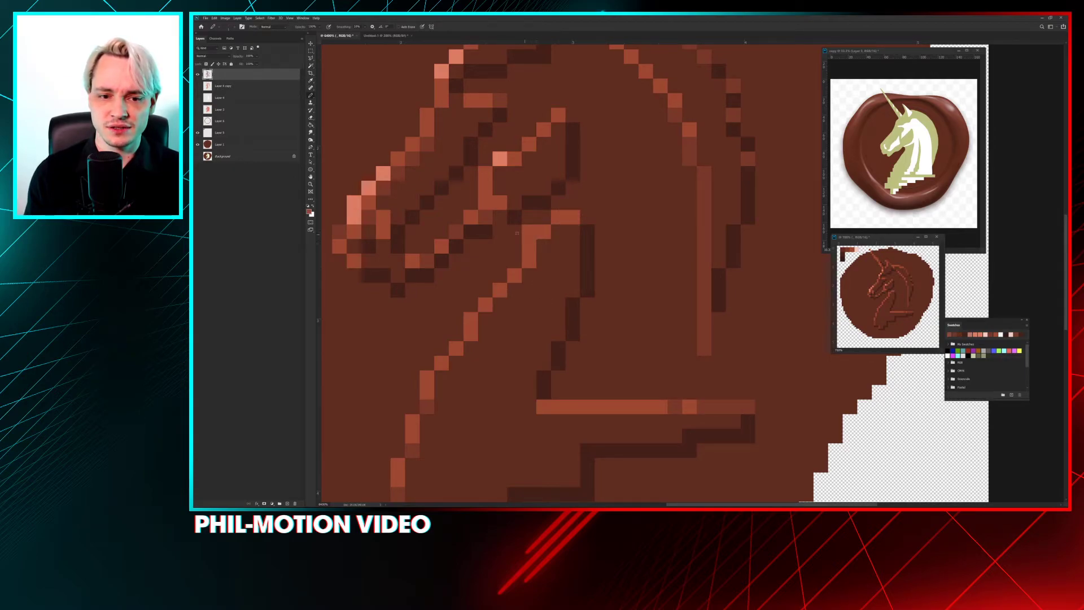
{"action": "left_click_drag", "start_coordinate": [501, 217], "coordinate": [514, 203]}
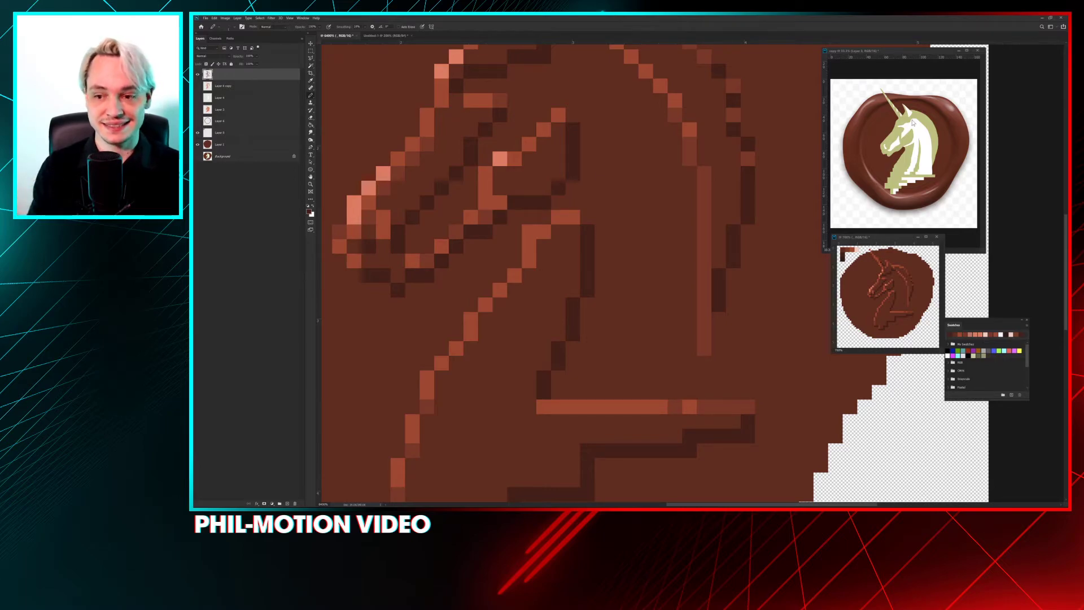
Step: Touch up the shadow at the jaw's corner and repaint the mouth pixels behind the nostril in sampled dark brown
{"action": "left_click_drag", "start_coordinate": [519, 259], "coordinate": [602, 250]}
{"action": "right_click", "coordinate": [602, 250]}
{"action": "left_click", "coordinate": [579, 189]}
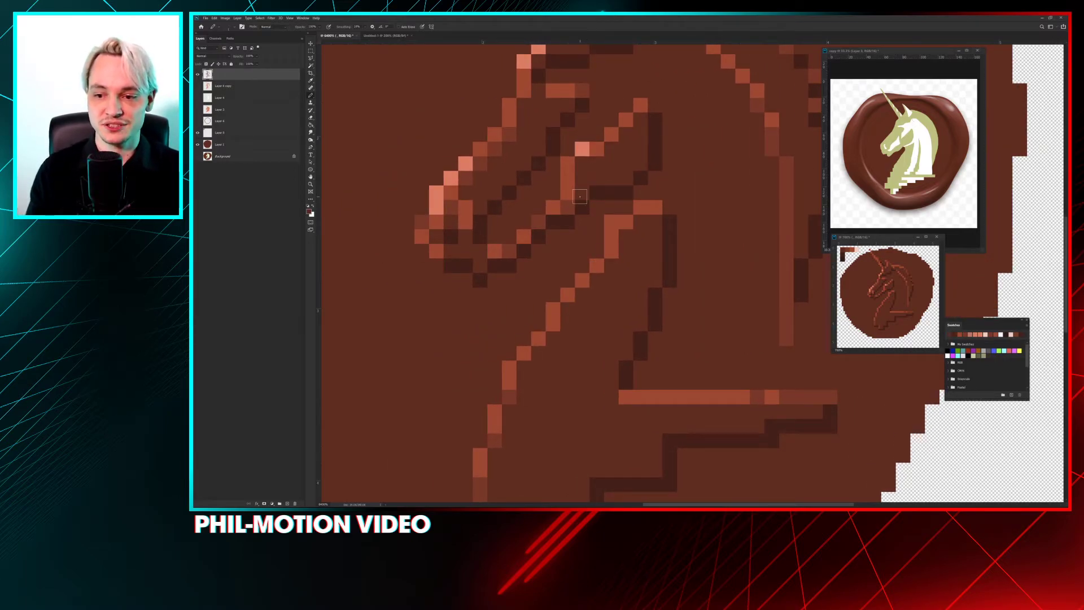
{"action": "left_click_drag", "start_coordinate": [574, 218], "coordinate": [542, 254]}
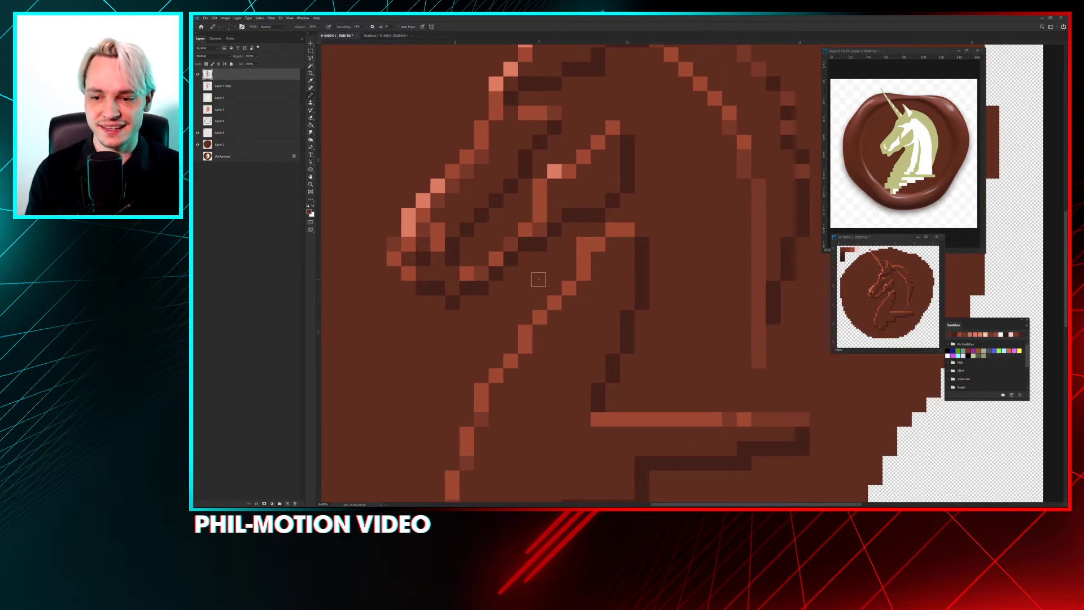
{"action": "left_click", "coordinate": [460, 248], "text": "alt"}
{"action": "left_click", "coordinate": [438, 244]}
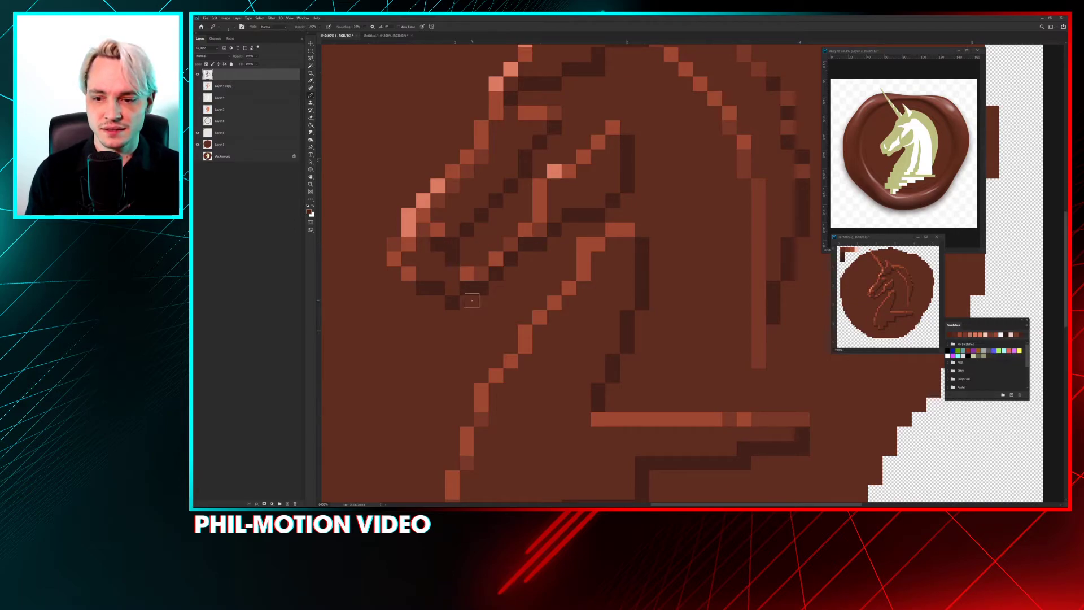
Step: Refine the muzzle by extending the reddish-brown highlight around the nostril and reshaping the dark brown mouth pixels behind it
{"action": "left_click", "coordinate": [438, 259]}
{"action": "left_click", "coordinate": [439, 244]}
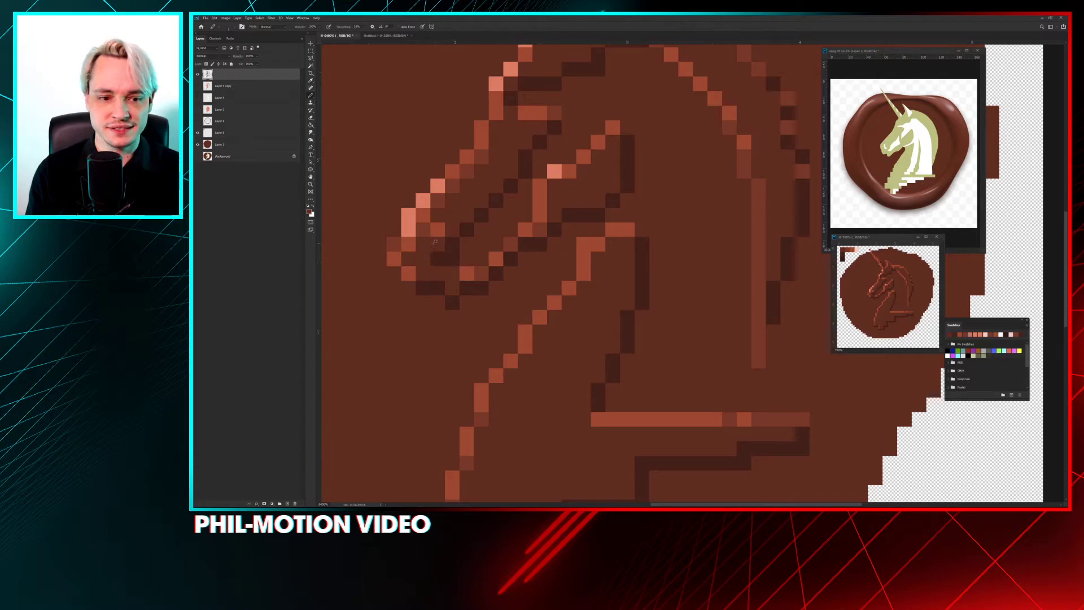
{"action": "left_click", "coordinate": [427, 241]}
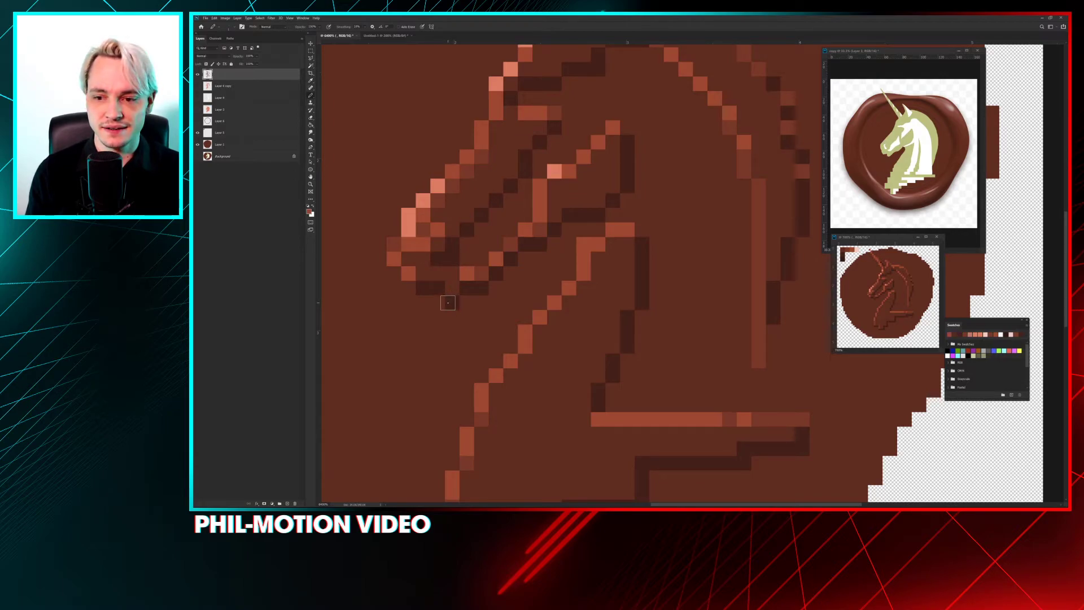
{"action": "left_click", "coordinate": [448, 303]}
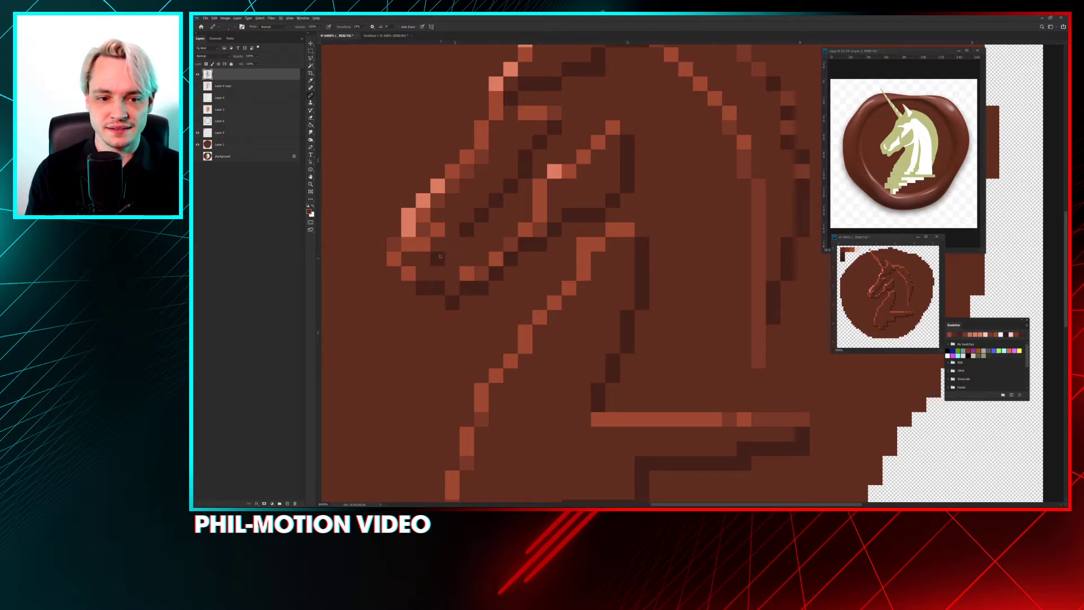
{"action": "left_click", "coordinate": [467, 258]}
{"action": "left_click", "coordinate": [452, 245]}
{"action": "left_click", "coordinate": [438, 251]}
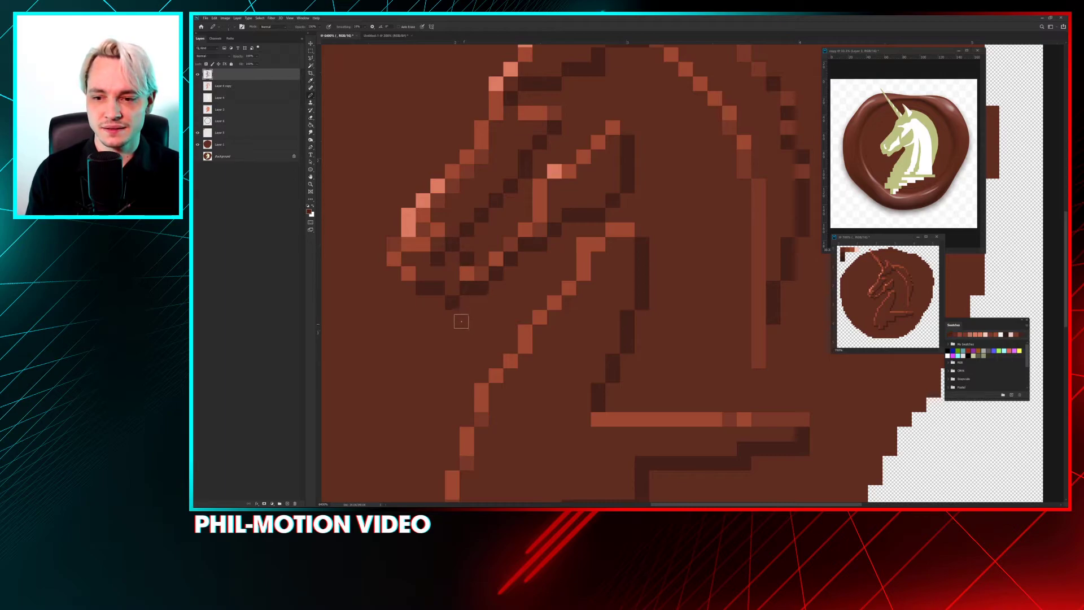
{"action": "left_click", "coordinate": [452, 261]}
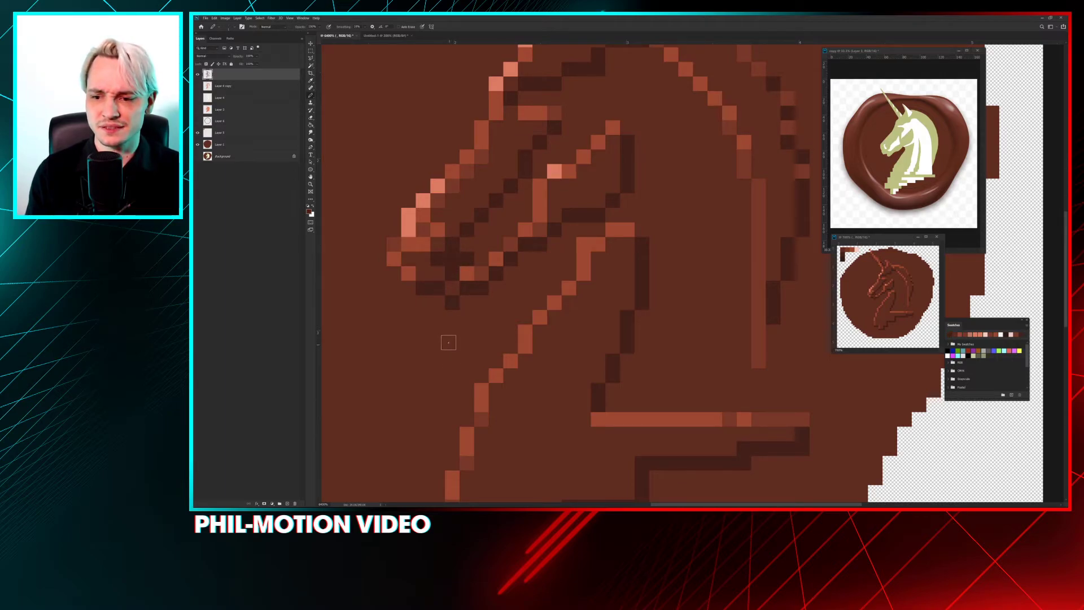
Step: Try to recolour the long vertical inner mane line in dark brown shadow
{"action": "scroll", "coordinate": [542, 266], "scroll_direction": "right", "scroll_amount": 4}
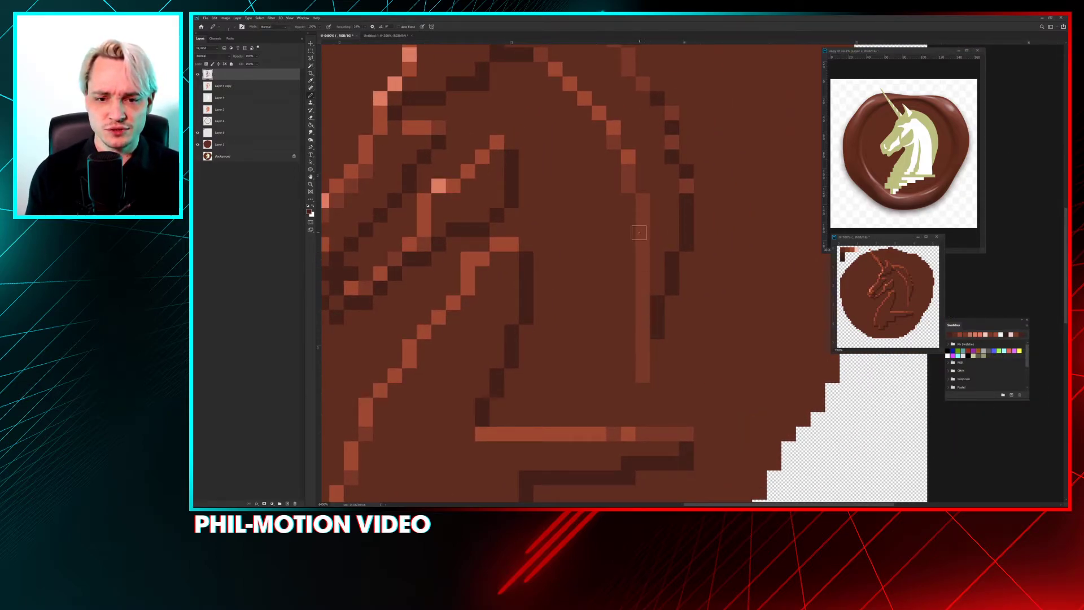
{"action": "left_click_drag", "start_coordinate": [642, 373], "coordinate": [643, 195]}
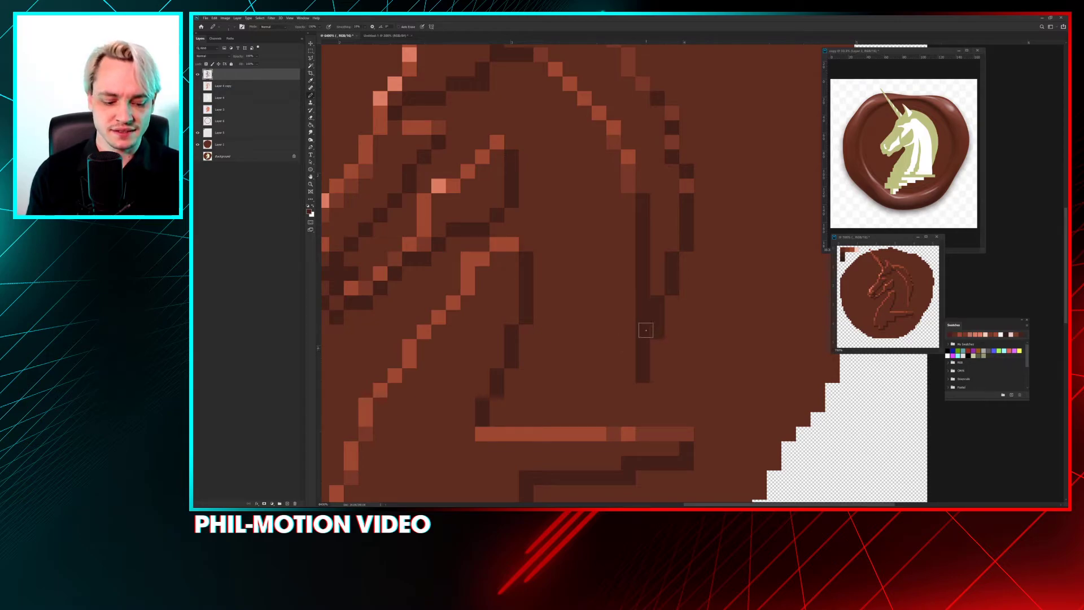
{"action": "key", "text": "ctrl+z"}
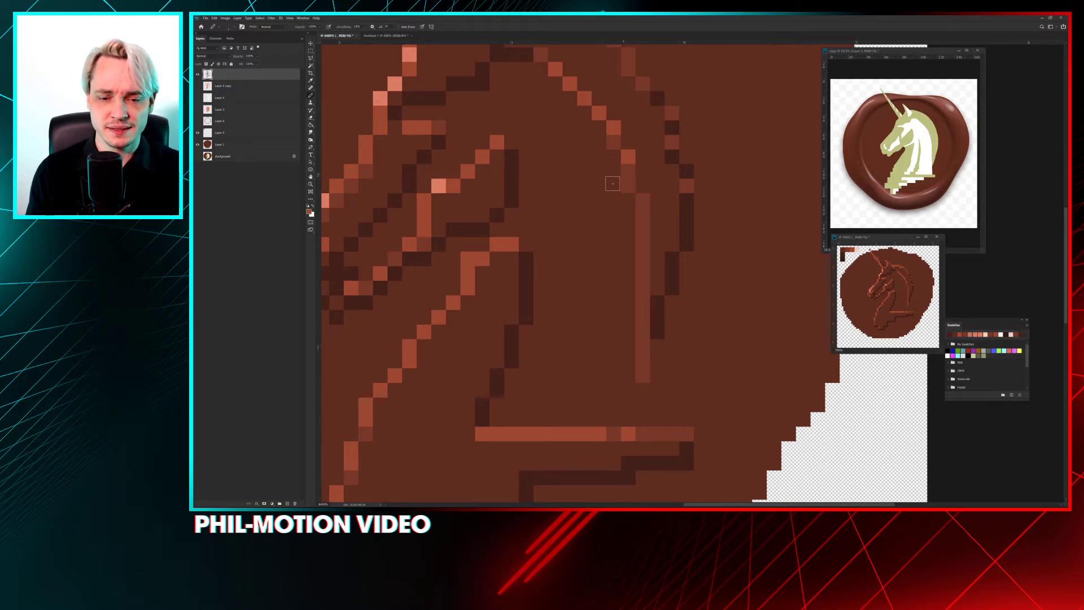
Step: Sketch diagonal light-direction strokes from the upper left across the seal and undo them
{"action": "scroll", "coordinate": [617, 177], "scroll_direction": "down", "scroll_amount": 5}
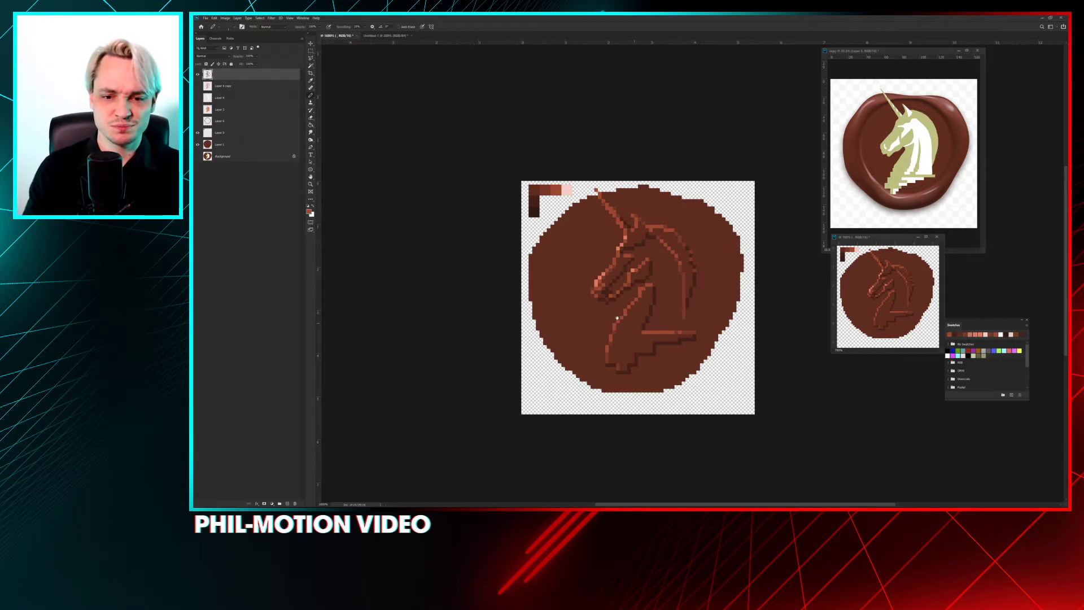
{"action": "left_click_drag", "start_coordinate": [621, 223], "coordinate": [594, 198]}
{"action": "mouse_move", "coordinate": [515, 181]}
{"action": "left_mouse_down"}
{"action": "mouse_move", "coordinate": [564, 231]}
{"action": "mouse_move", "coordinate": [615, 256]}
{"action": "left_mouse_up"}
{"action": "left_click_drag", "start_coordinate": [552, 178], "coordinate": [684, 288]}
{"action": "left_click_drag", "start_coordinate": [588, 182], "coordinate": [680, 281]}
{"action": "key", "text": "ctrl+z"}
{"action": "key", "text": "ctrl+z"}
{"action": "key", "text": "ctrl+z"}
{"action": "key", "text": "ctrl+z"}
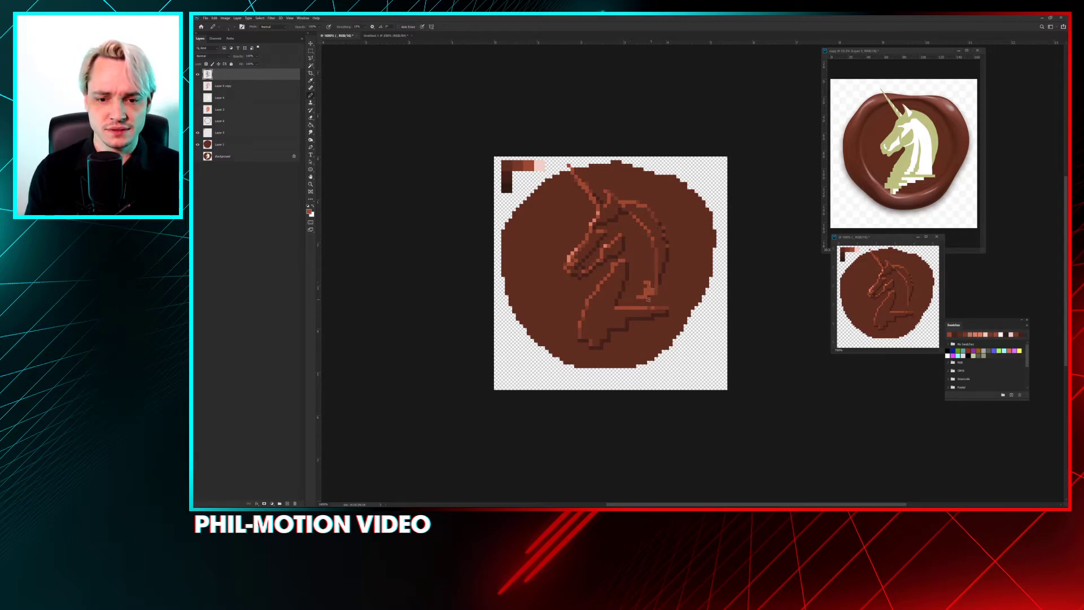
{"action": "left_click", "coordinate": [686, 306], "text": "shift"}
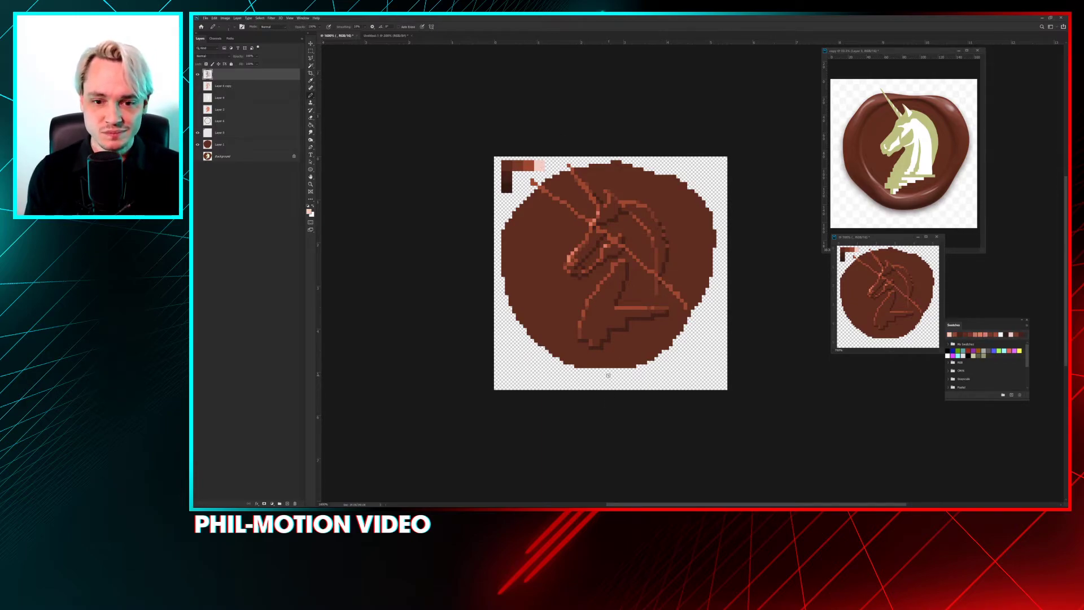
{"action": "key", "text": "ctrl+z"}
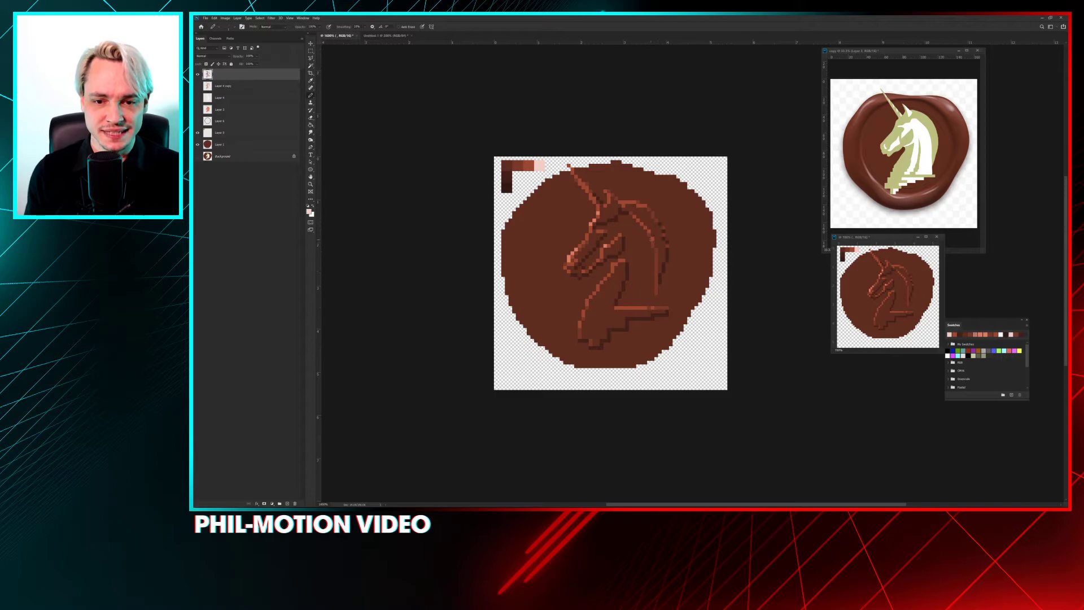
Step: Brighten the vertical part of the inner mane line with the reddish-brown highlight colour
{"action": "key", "text": "ctrl+plus"}
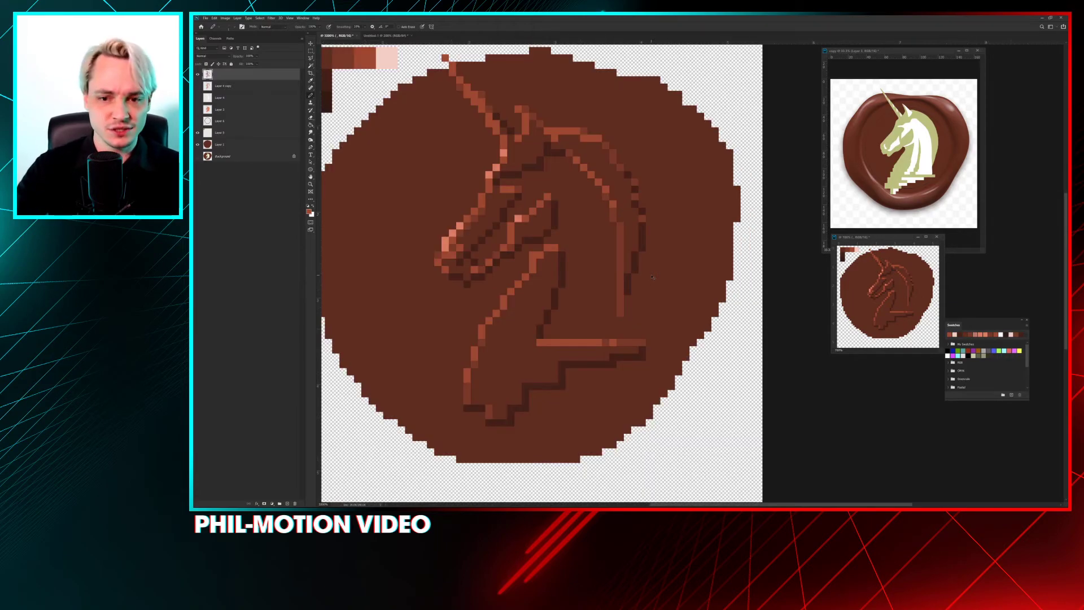
{"action": "left_click_drag", "start_coordinate": [586, 315], "coordinate": [579, 211]}
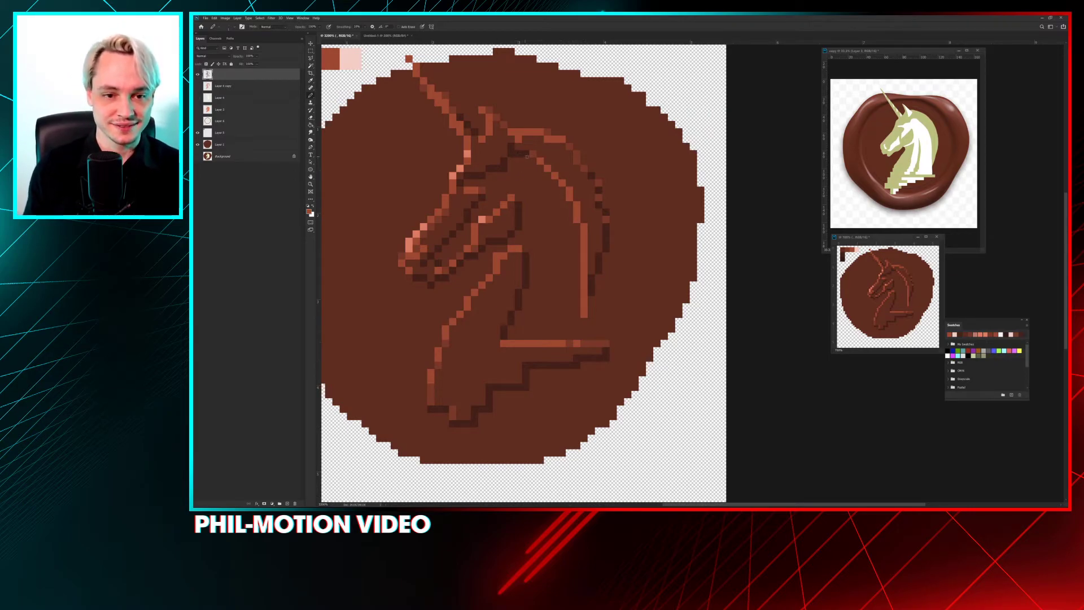
{"action": "left_click_drag", "start_coordinate": [527, 273], "coordinate": [556, 316]}
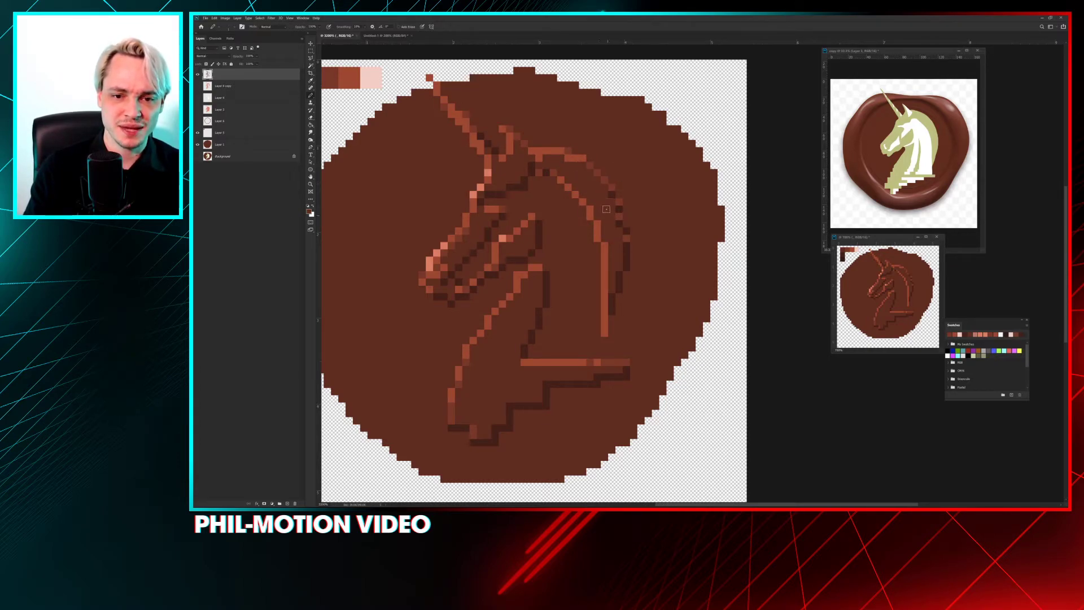
Step: Repaint the mane's dark outer edge in muted reddish-brown and close the outline around its lower tip
{"action": "mouse_move", "coordinate": [617, 210]}
{"action": "left_mouse_down"}
{"action": "mouse_move", "coordinate": [625, 280]}
{"action": "mouse_move", "coordinate": [626, 266]}
{"action": "mouse_move", "coordinate": [606, 326]}
{"action": "left_mouse_up"}
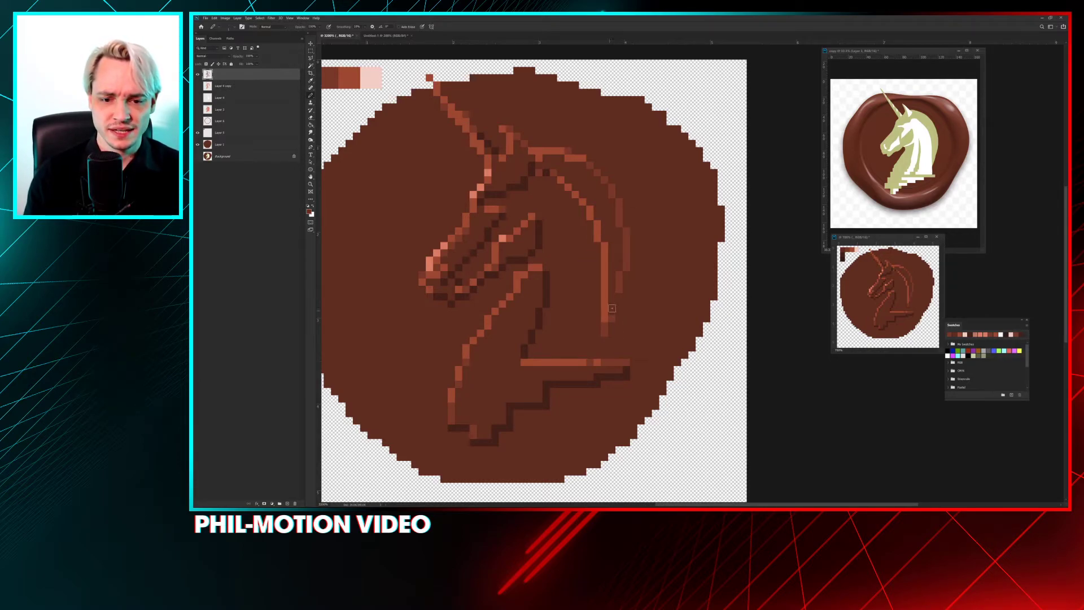
{"action": "left_click_drag", "start_coordinate": [618, 307], "coordinate": [619, 285]}
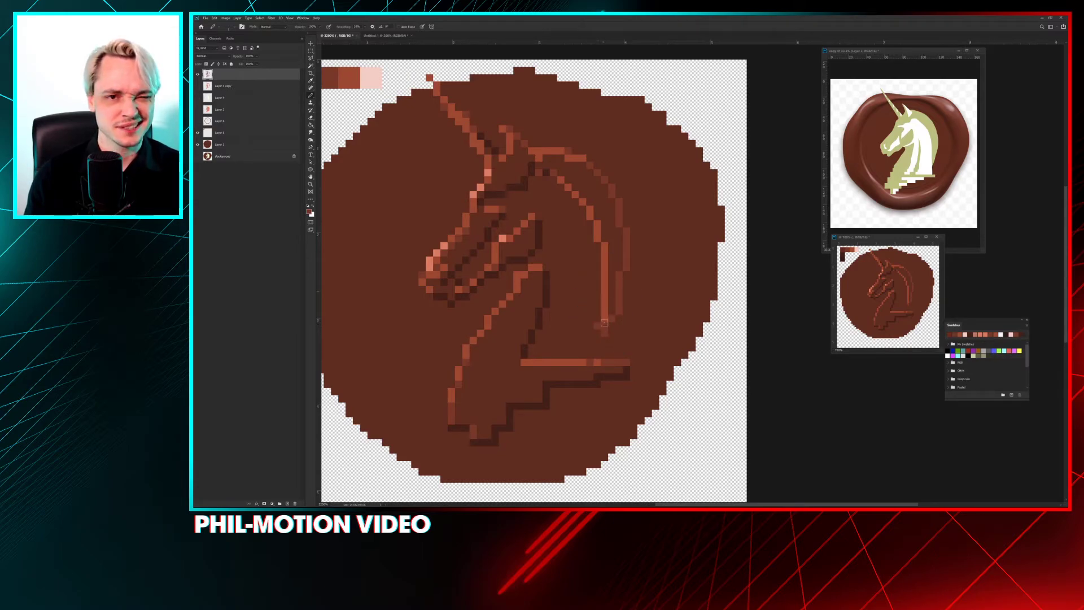
{"action": "left_click_drag", "start_coordinate": [599, 315], "coordinate": [601, 305]}
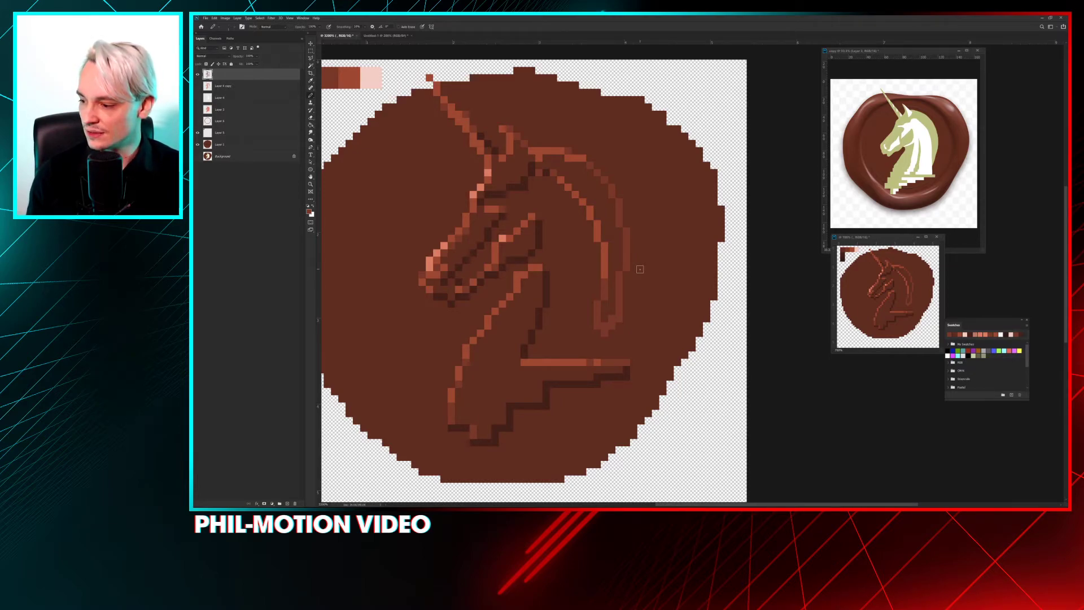
Step: Paint a small raised ring beside the horn with an upper-left highlight and a lower-right shadow, and clear it
{"action": "scroll", "coordinate": [699, 181], "scroll_direction": "left", "scroll_amount": 2}
{"action": "scroll", "coordinate": [699, 182], "scroll_direction": "up", "scroll_amount": 1}
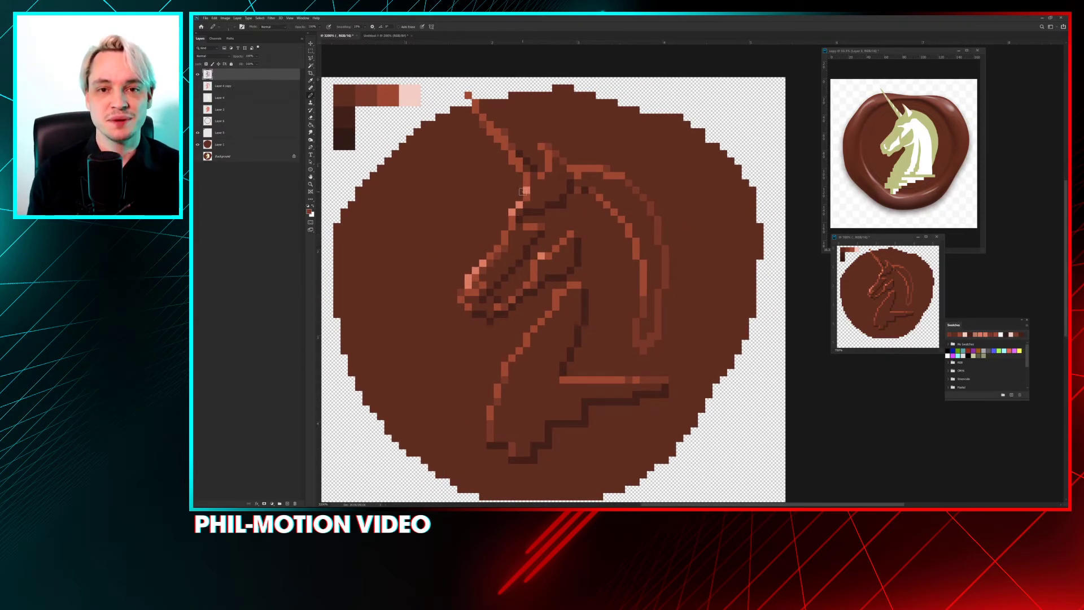
{"action": "scroll", "coordinate": [501, 233], "scroll_direction": "down", "scroll_amount": 1}
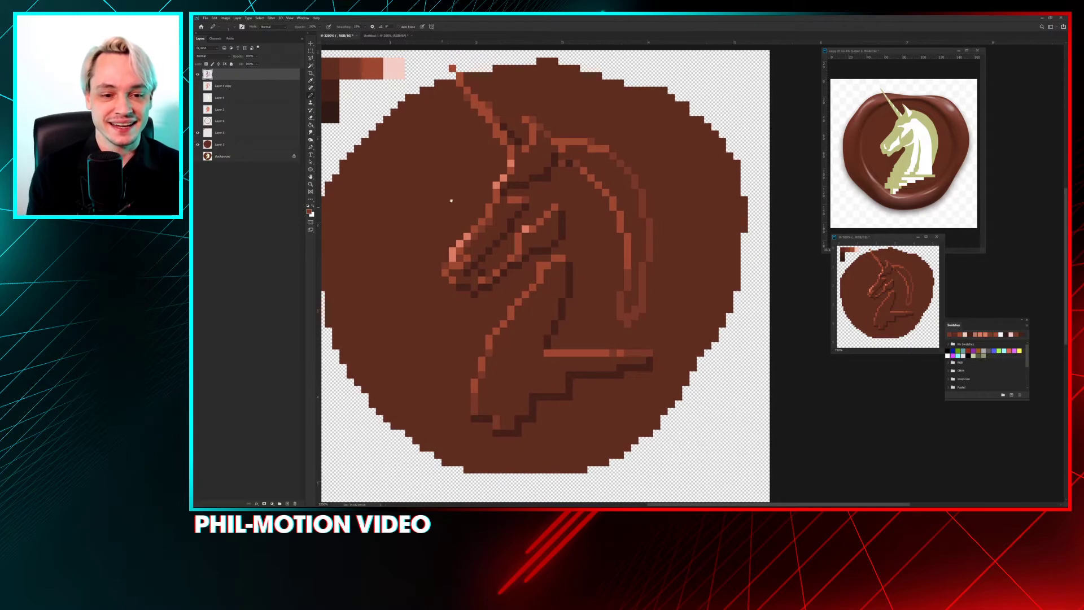
{"action": "scroll", "coordinate": [480, 208], "scroll_direction": "right", "scroll_amount": 1}
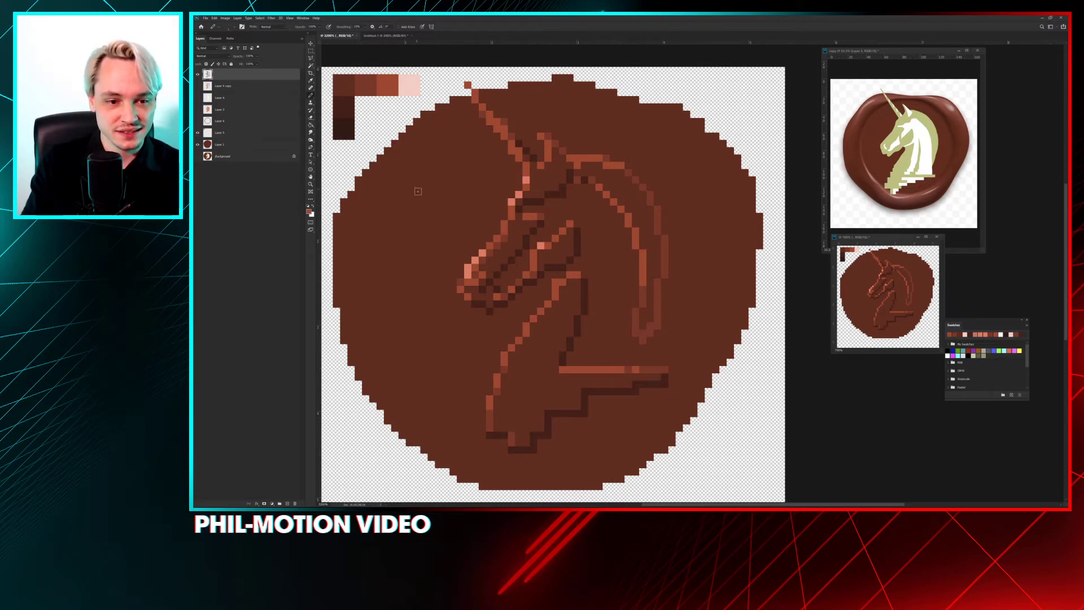
{"action": "mouse_move", "coordinate": [417, 202]}
{"action": "left_mouse_down"}
{"action": "mouse_move", "coordinate": [429, 174]}
{"action": "mouse_move", "coordinate": [446, 174]}
{"action": "mouse_move", "coordinate": [414, 192]}
{"action": "mouse_move", "coordinate": [436, 180]}
{"action": "mouse_move", "coordinate": [409, 190]}
{"action": "left_mouse_up"}
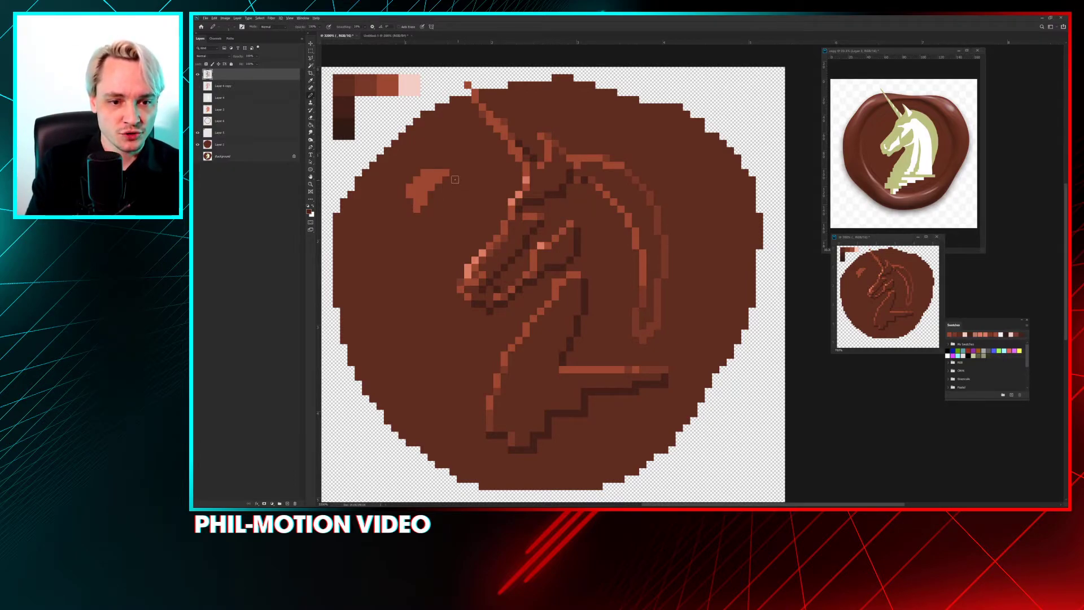
{"action": "mouse_move", "coordinate": [460, 179]}
{"action": "left_mouse_down"}
{"action": "mouse_move", "coordinate": [446, 225]}
{"action": "mouse_move", "coordinate": [417, 207]}
{"action": "mouse_move", "coordinate": [427, 219]}
{"action": "mouse_move", "coordinate": [459, 194]}
{"action": "mouse_move", "coordinate": [446, 215]}
{"action": "left_mouse_up"}
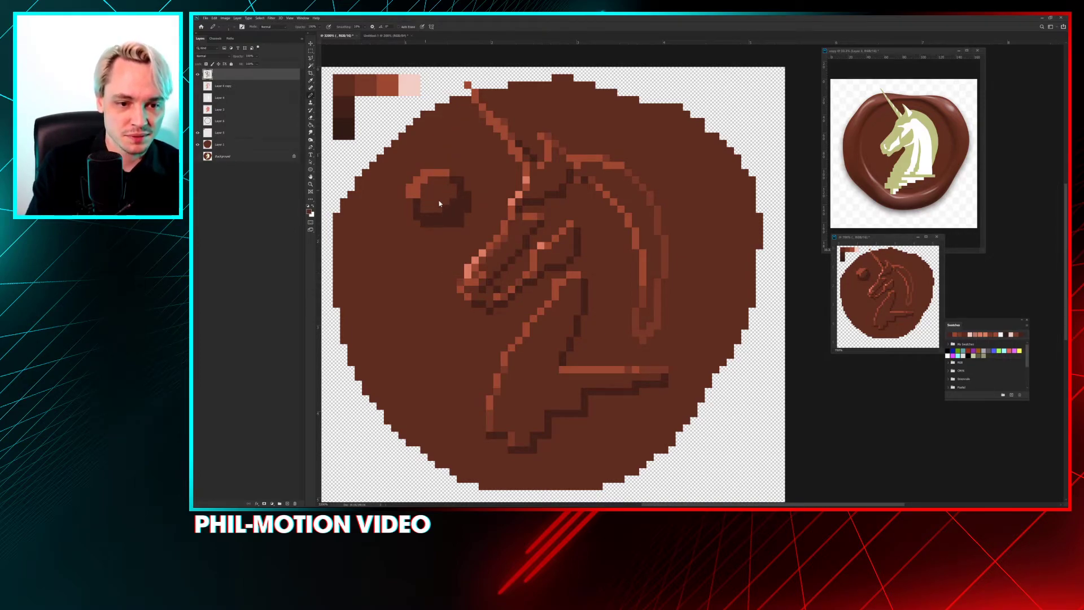
{"action": "mouse_move", "coordinate": [440, 203]}
{"action": "left_mouse_down"}
{"action": "mouse_move", "coordinate": [449, 210]}
{"action": "mouse_move", "coordinate": [432, 213]}
{"action": "left_mouse_up"}
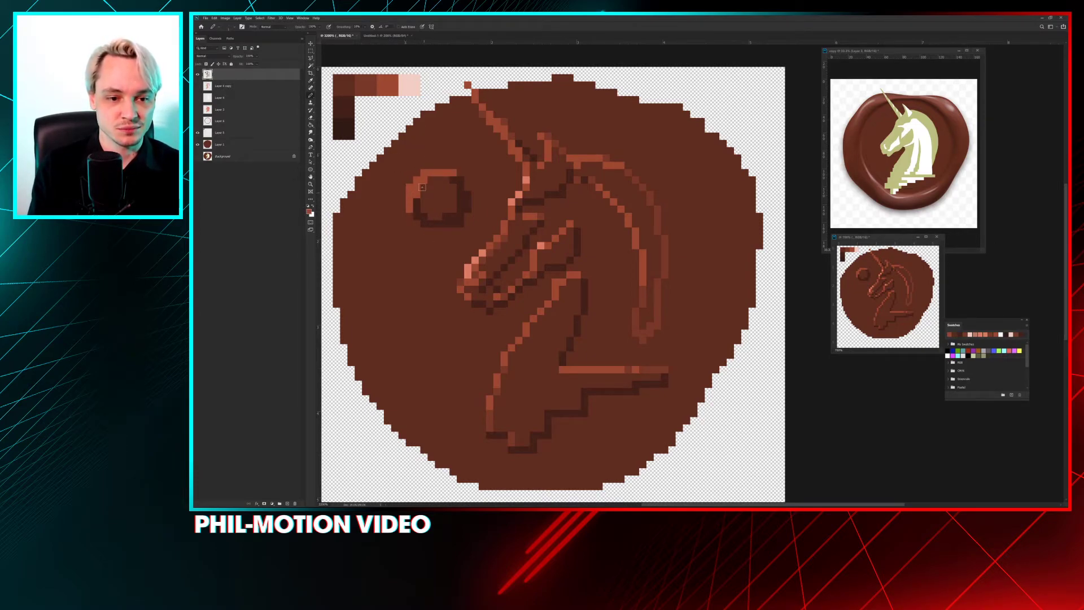
{"action": "mouse_move", "coordinate": [408, 207]}
{"action": "left_mouse_down"}
{"action": "mouse_move", "coordinate": [430, 170]}
{"action": "mouse_move", "coordinate": [441, 173]}
{"action": "mouse_move", "coordinate": [466, 200]}
{"action": "mouse_move", "coordinate": [419, 229]}
{"action": "mouse_move", "coordinate": [434, 219]}
{"action": "left_mouse_up"}
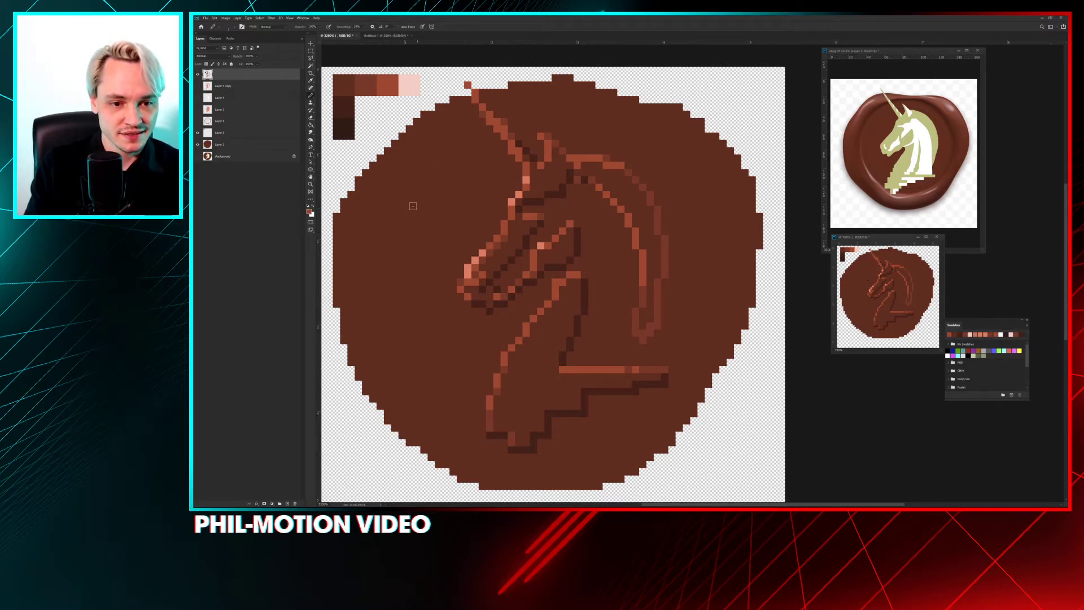
Step: Paint a small sunken ring beside the horn with an upper-left shadow and a lower-right highlight, and erase it
{"action": "mouse_move", "coordinate": [409, 201]}
{"action": "left_mouse_down"}
{"action": "mouse_move", "coordinate": [450, 198]}
{"action": "mouse_move", "coordinate": [449, 180]}
{"action": "mouse_move", "coordinate": [402, 187]}
{"action": "mouse_move", "coordinate": [424, 157]}
{"action": "mouse_move", "coordinate": [447, 175]}
{"action": "mouse_move", "coordinate": [416, 159]}
{"action": "mouse_move", "coordinate": [445, 168]}
{"action": "left_mouse_up"}
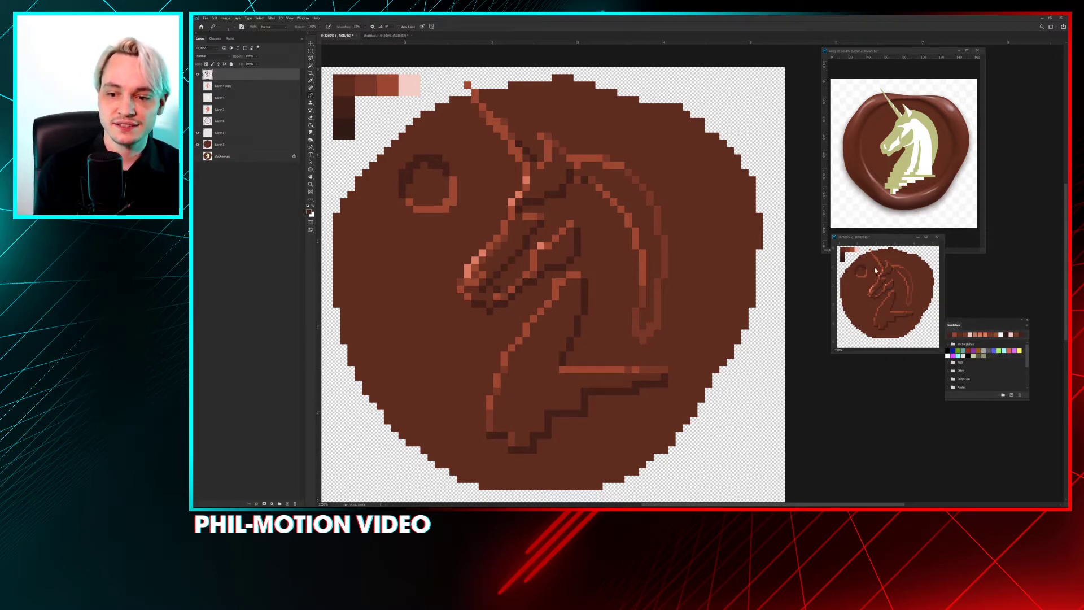
{"action": "left_click", "coordinate": [311, 117]}
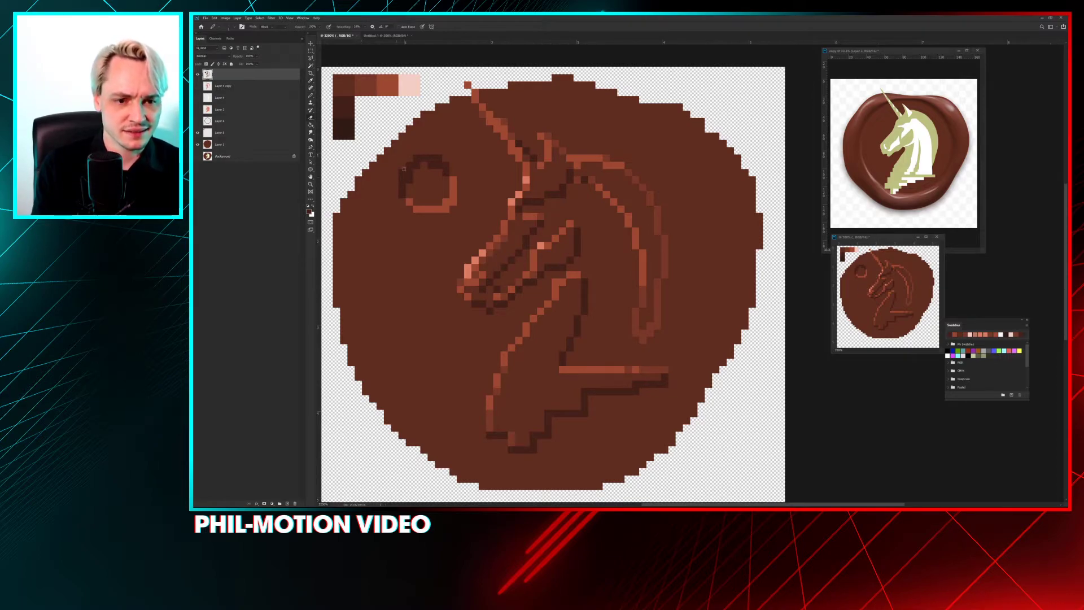
{"action": "mouse_move", "coordinate": [404, 189]}
{"action": "left_mouse_down"}
{"action": "mouse_move", "coordinate": [418, 161]}
{"action": "mouse_move", "coordinate": [392, 210]}
{"action": "mouse_move", "coordinate": [431, 165]}
{"action": "mouse_move", "coordinate": [409, 202]}
{"action": "mouse_move", "coordinate": [446, 165]}
{"action": "mouse_move", "coordinate": [451, 201]}
{"action": "left_mouse_up"}
{"action": "key", "text": "b"}
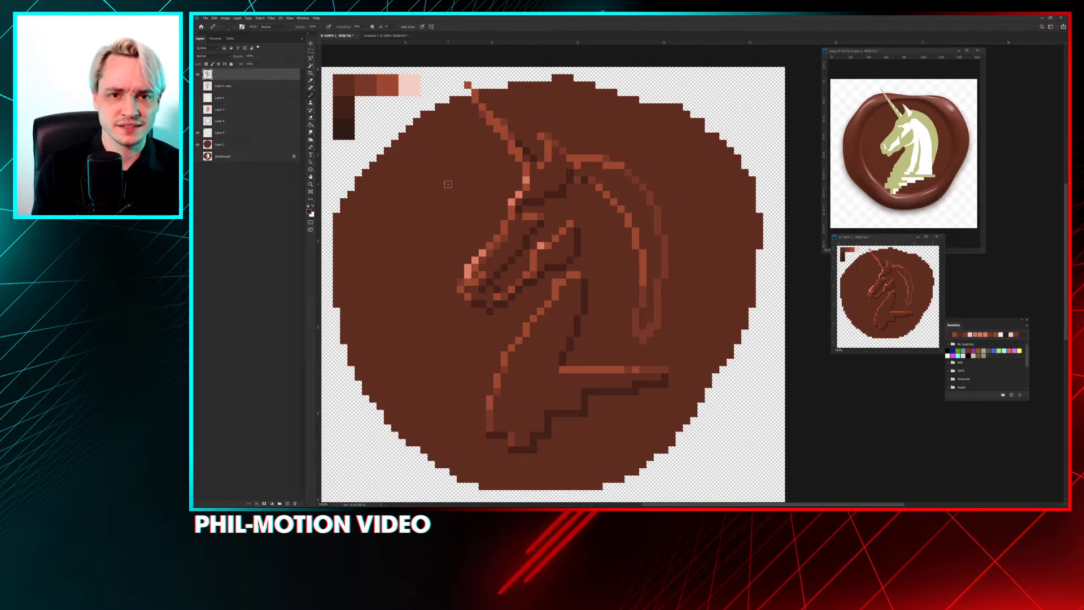
{"action": "scroll", "coordinate": [603, 278], "scroll_direction": "up", "scroll_amount": 3}
{"action": "scroll", "coordinate": [603, 278], "scroll_direction": "right", "scroll_amount": 3}
{"action": "scroll", "coordinate": [603, 279], "scroll_direction": "down", "scroll_amount": 2}
{"action": "scroll", "coordinate": [596, 280], "scroll_direction": "left", "scroll_amount": 2}
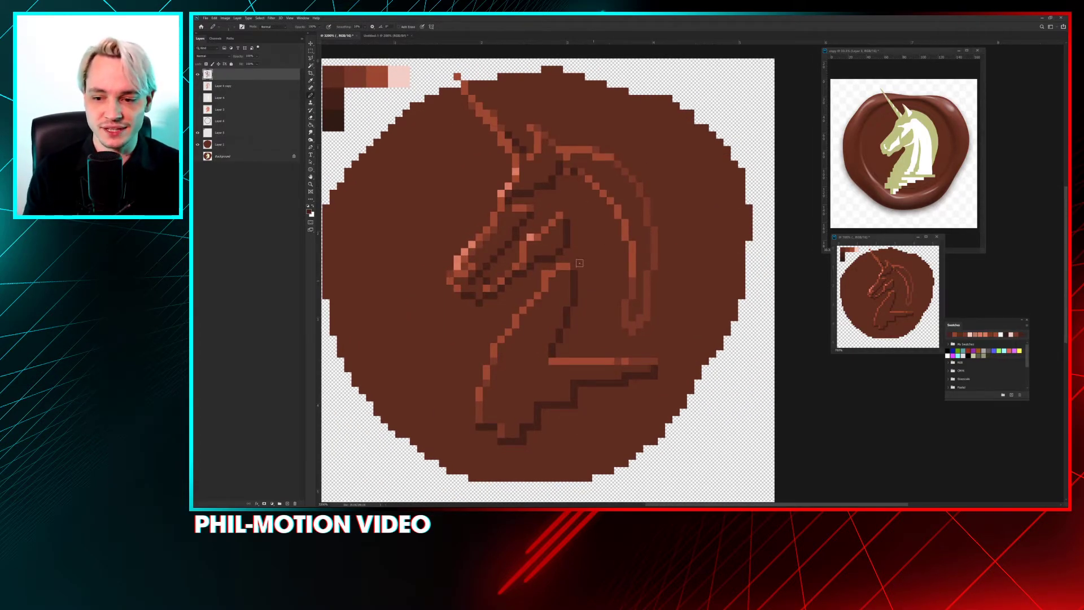
{"action": "scroll", "coordinate": [594, 247], "scroll_direction": "down", "scroll_amount": 1}
{"action": "scroll", "coordinate": [594, 247], "scroll_direction": "up", "scroll_amount": 1}
{"action": "scroll", "coordinate": [564, 247], "scroll_direction": "right", "scroll_amount": 1}
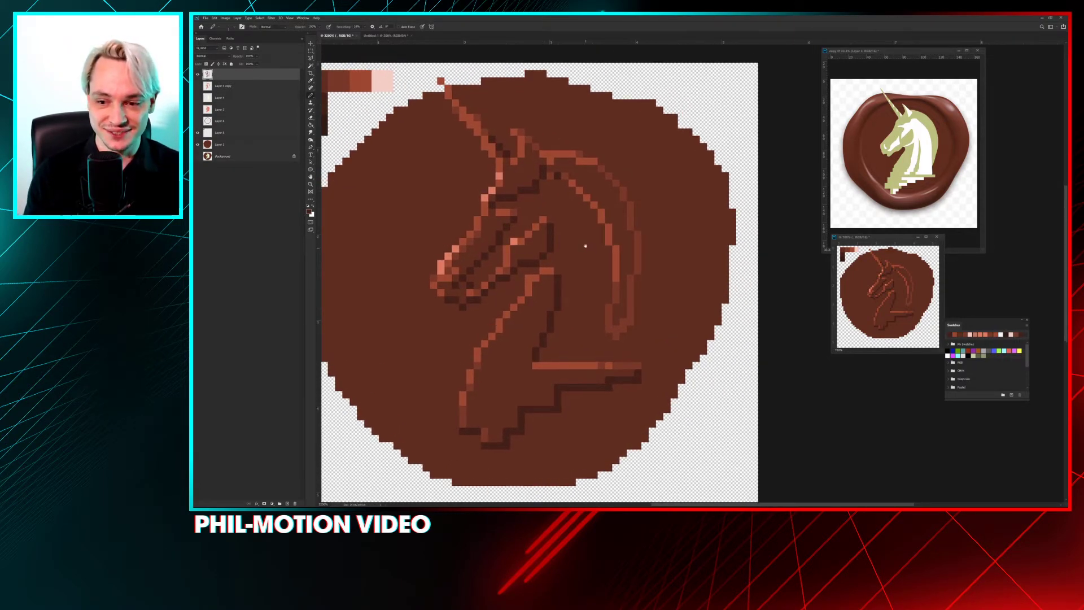
{"action": "scroll", "coordinate": [586, 242], "scroll_direction": "up", "scroll_amount": 1}
{"action": "scroll", "coordinate": [586, 242], "scroll_direction": "down", "scroll_amount": 1}
{"action": "scroll", "coordinate": [585, 242], "scroll_direction": "left", "scroll_amount": 1}
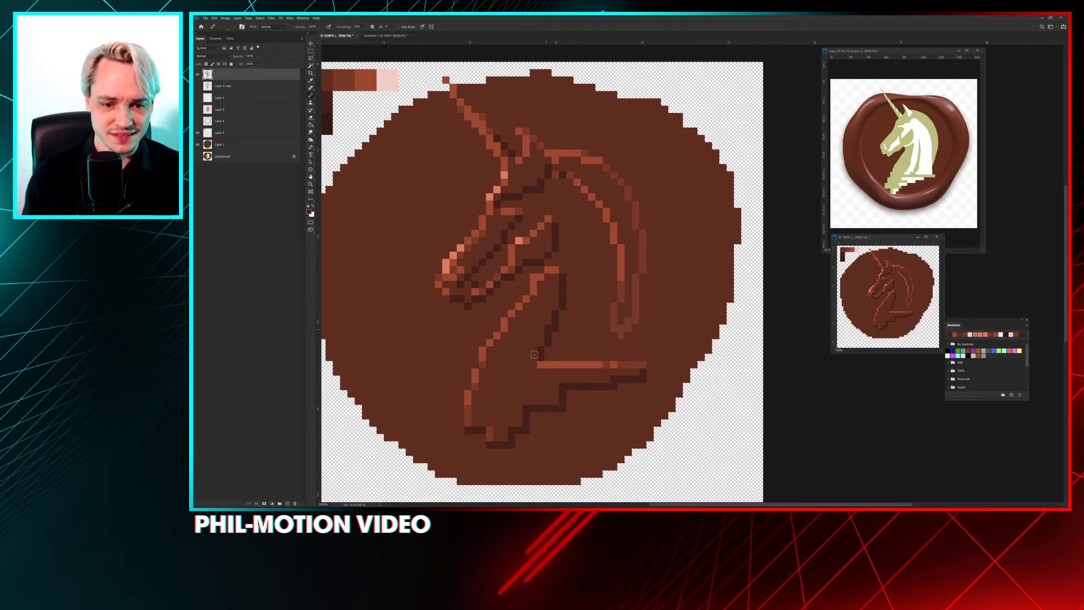
Step: Try to touch up the lower end of the throat shadow above the neck's base line
{"action": "left_click_drag", "start_coordinate": [540, 339], "coordinate": [535, 354]}
{"action": "key", "text": "ctrl+z"}
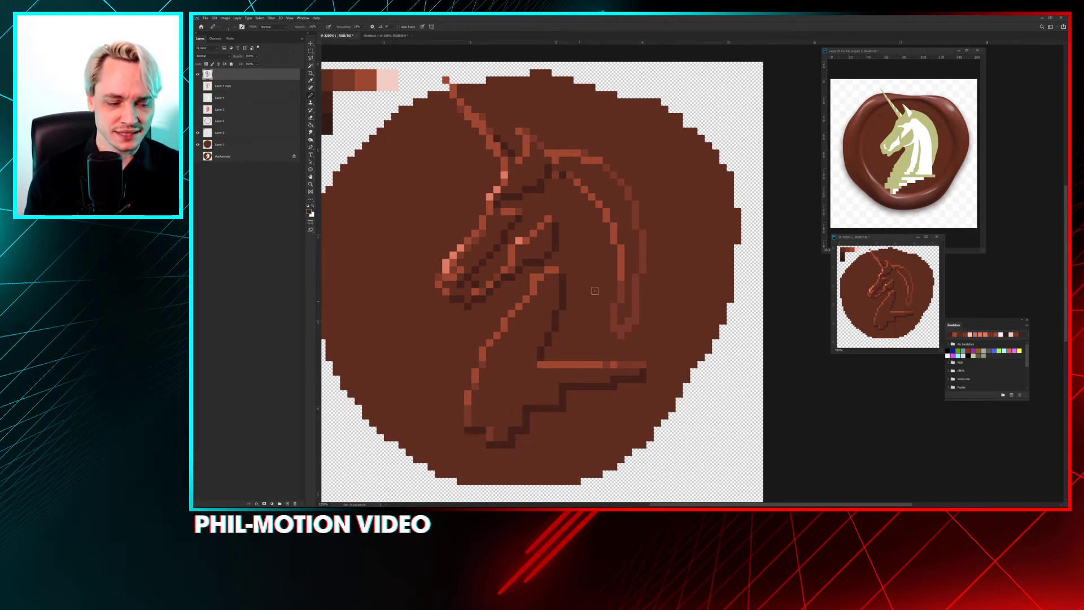
Step: Shade the mane's outer edge and lower tip in dark brown and extend the dark shadow behind the ear along the inner curve's start
{"action": "mouse_move", "coordinate": [623, 329]}
{"action": "left_mouse_down"}
{"action": "mouse_move", "coordinate": [643, 275]}
{"action": "mouse_move", "coordinate": [642, 219]}
{"action": "left_mouse_up"}
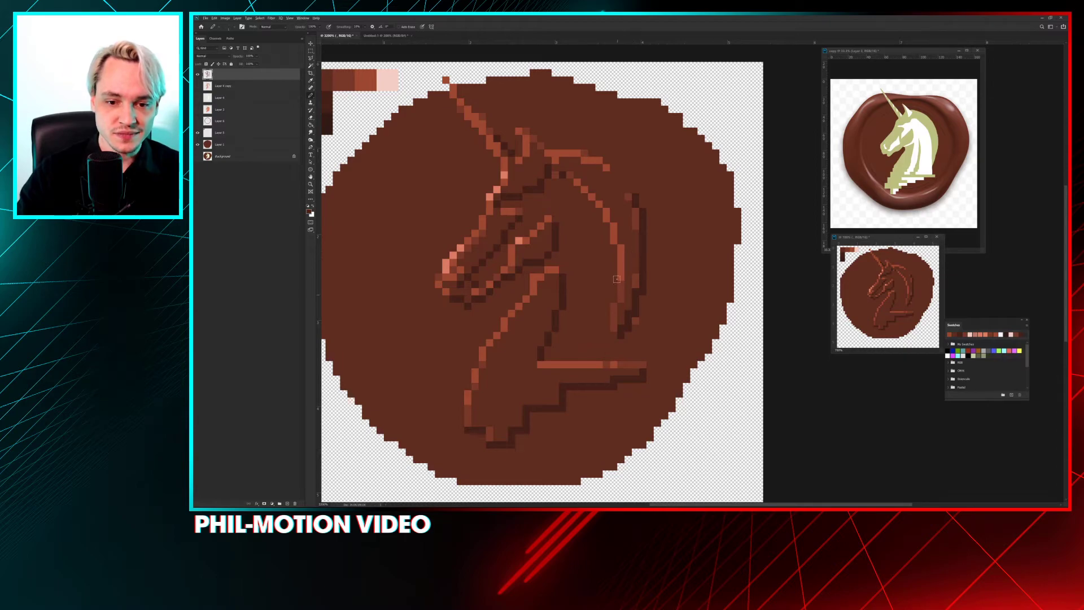
{"action": "left_click", "coordinate": [614, 226]}
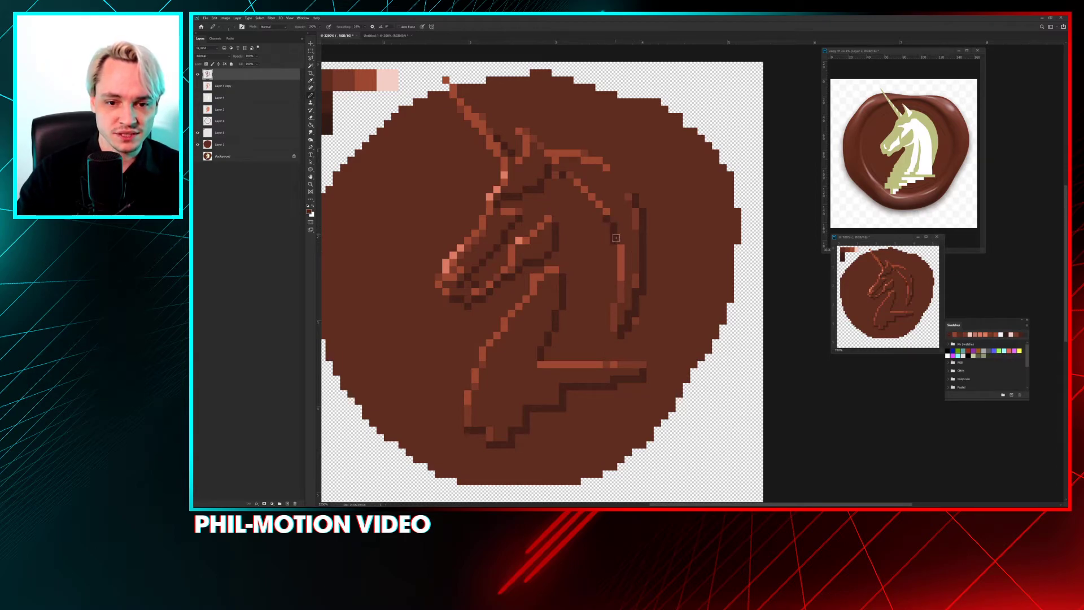
{"action": "left_click", "coordinate": [615, 237]}
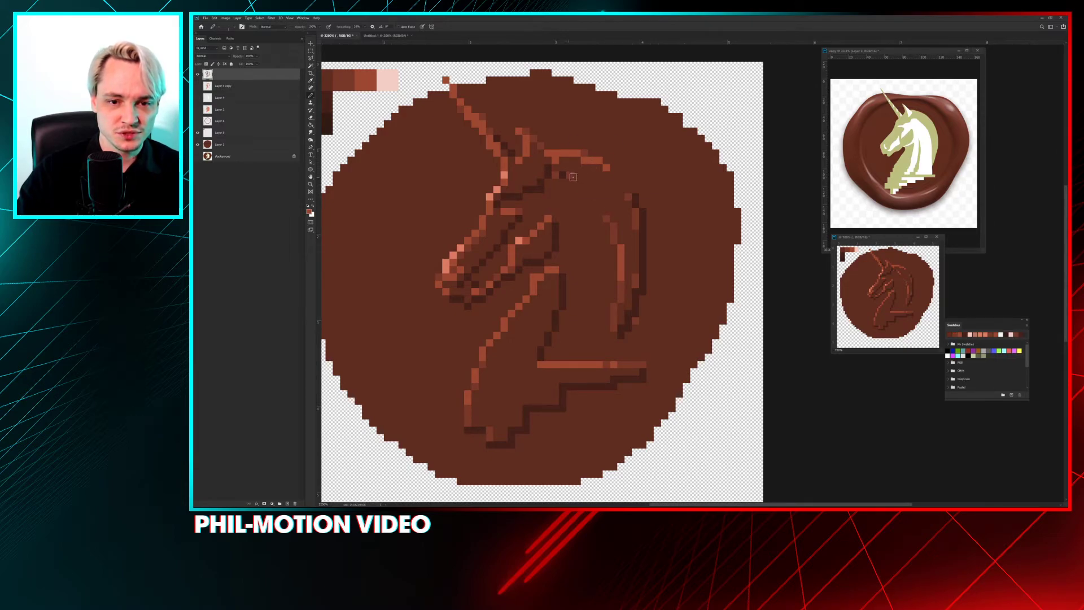
{"action": "left_click_drag", "start_coordinate": [553, 173], "coordinate": [577, 183]}
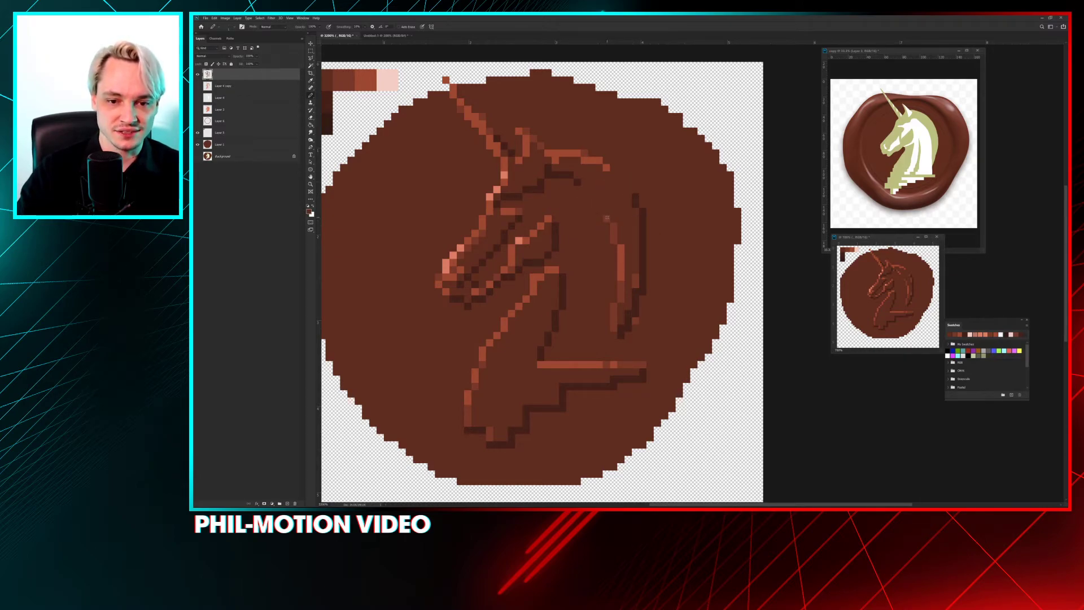
{"action": "left_click", "coordinate": [617, 257]}
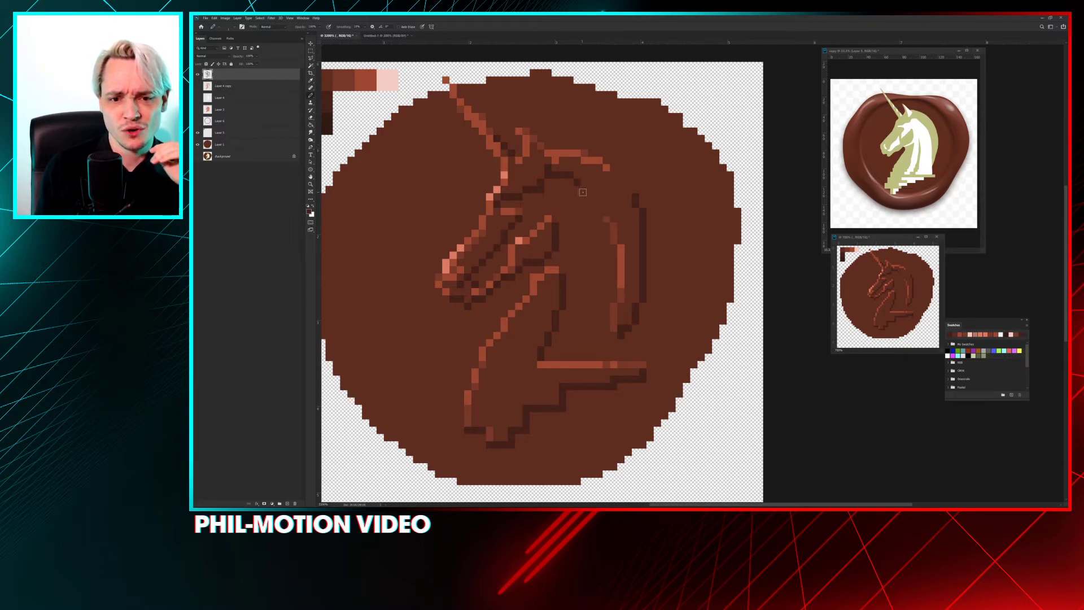
Step: Try bridging the gaps in the mane's inner and outer curves with dark brown pixels, and undo the strokes
{"action": "left_click_drag", "start_coordinate": [583, 192], "coordinate": [600, 210]}
{"action": "left_click_drag", "start_coordinate": [615, 170], "coordinate": [637, 192]}
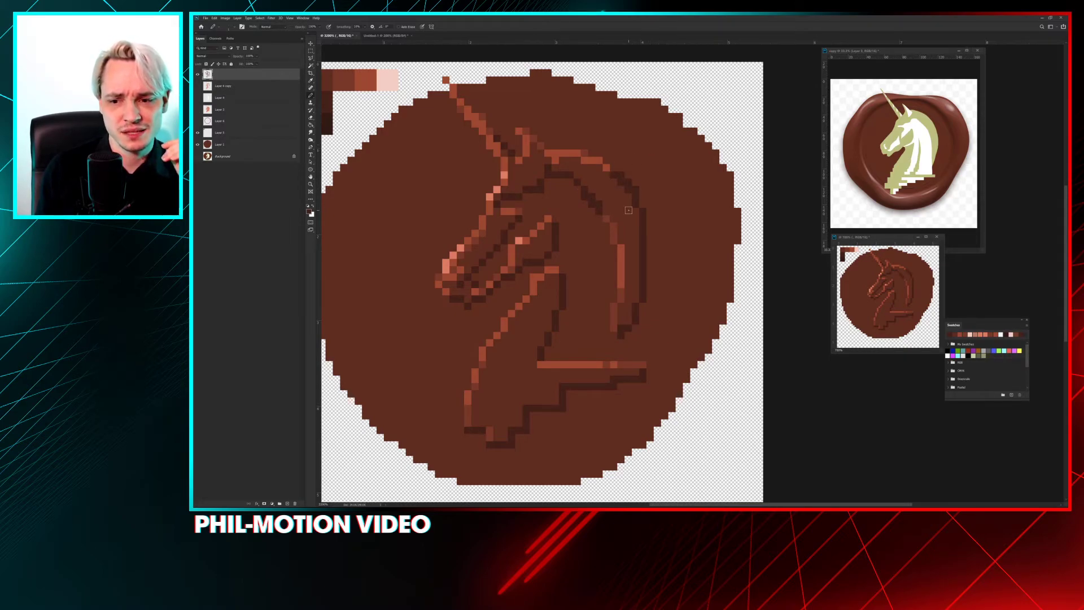
{"action": "key", "text": "ctrl+z"}
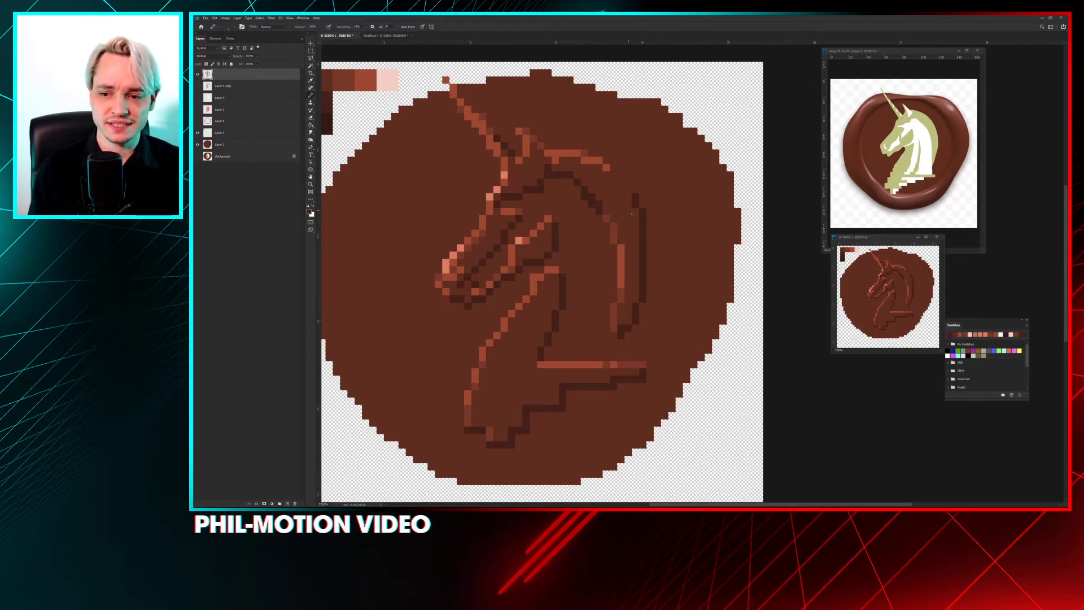
{"action": "key", "text": "ctrl+z"}
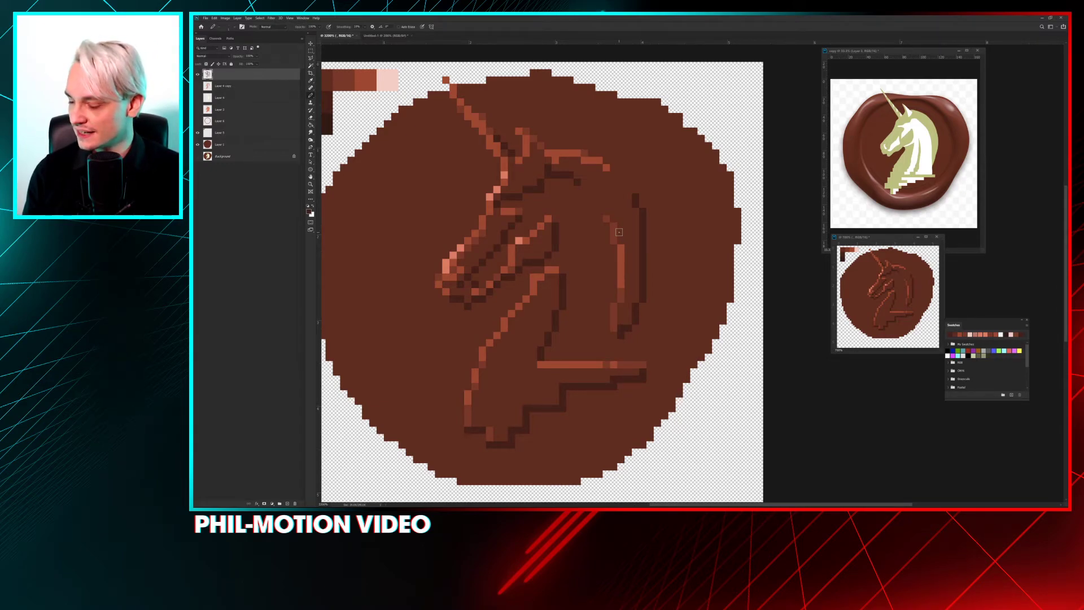
{"action": "left_click", "coordinate": [680, 174]}
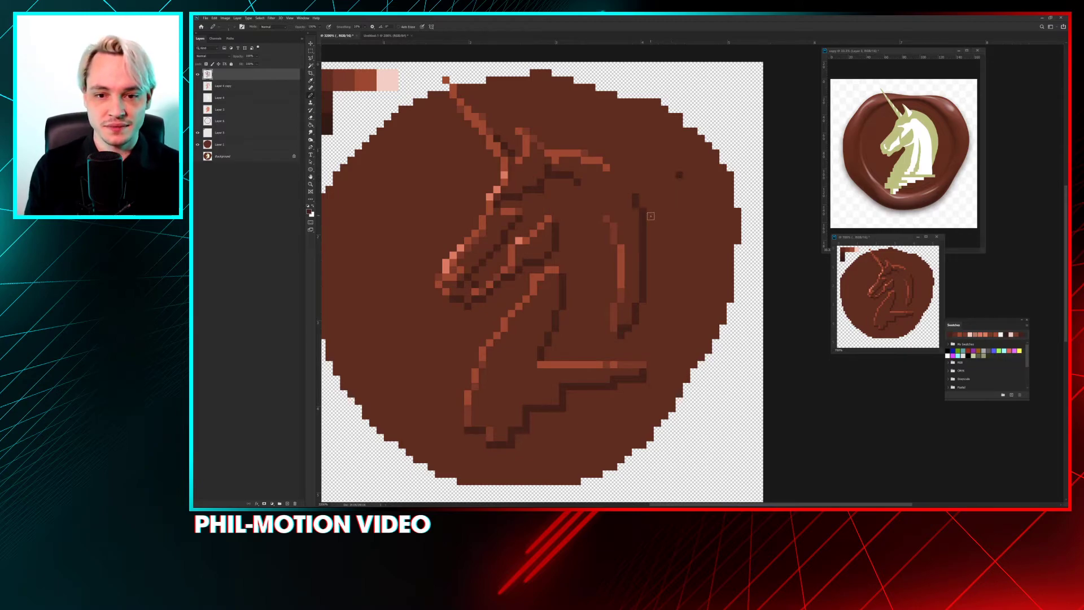
{"action": "key", "text": "ctrl+z"}
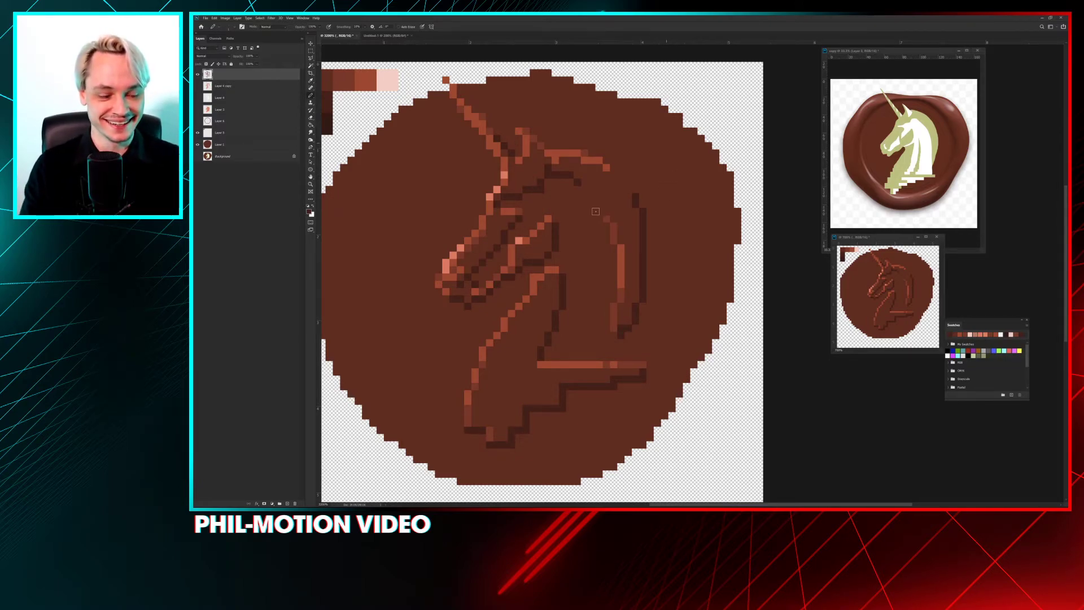
Step: Bridge the gaps in the mane's upper outer curve and inner curve with muted reddish-brown pixels
{"action": "scroll", "coordinate": [596, 211], "scroll_direction": "down", "scroll_amount": 1}
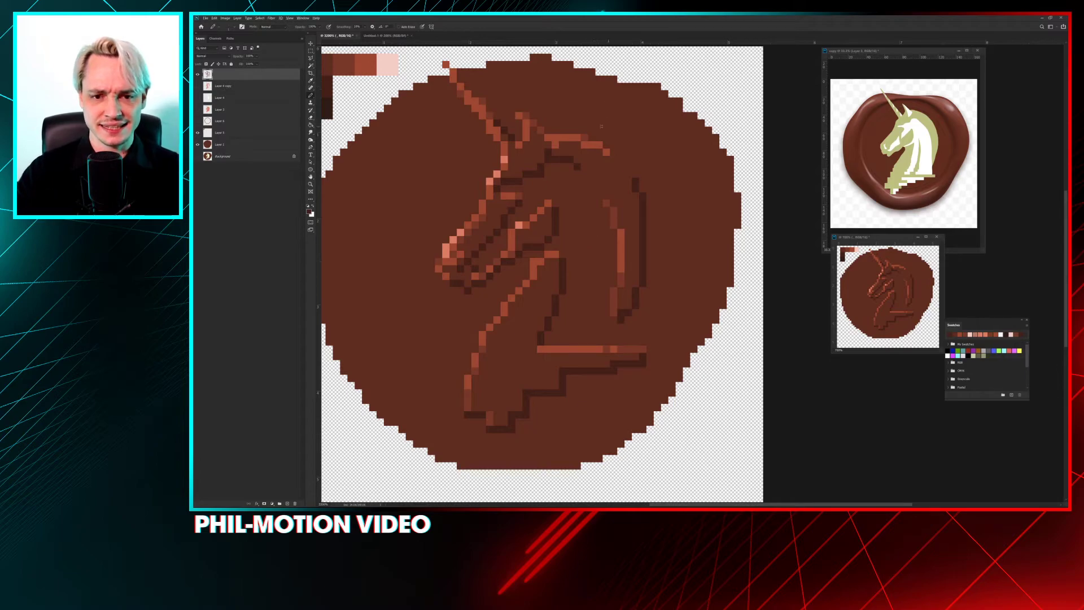
{"action": "left_click", "coordinate": [593, 148]}
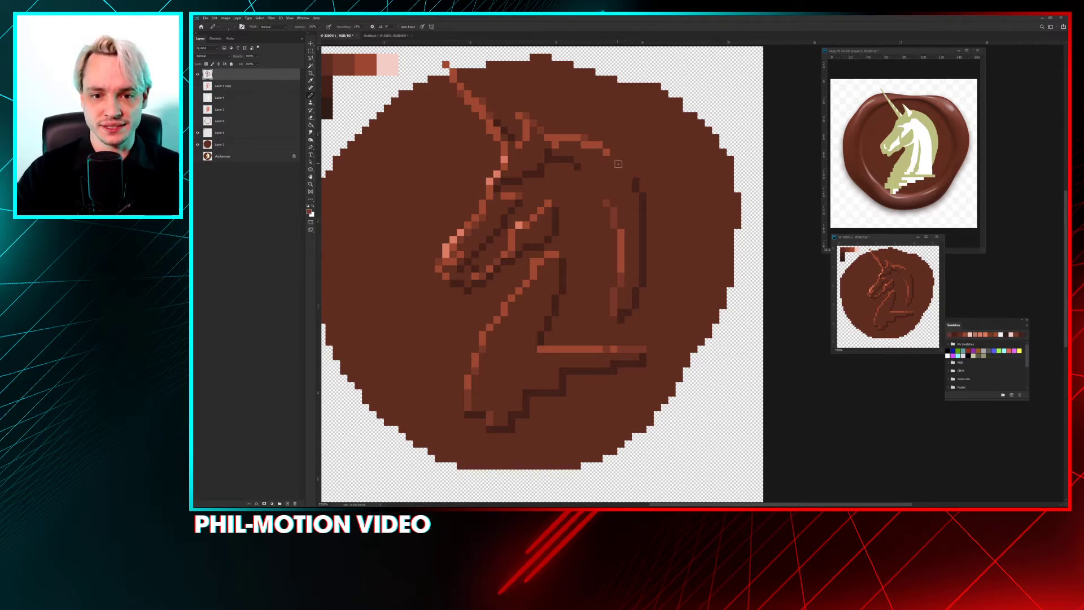
{"action": "left_click_drag", "start_coordinate": [617, 159], "coordinate": [634, 182]}
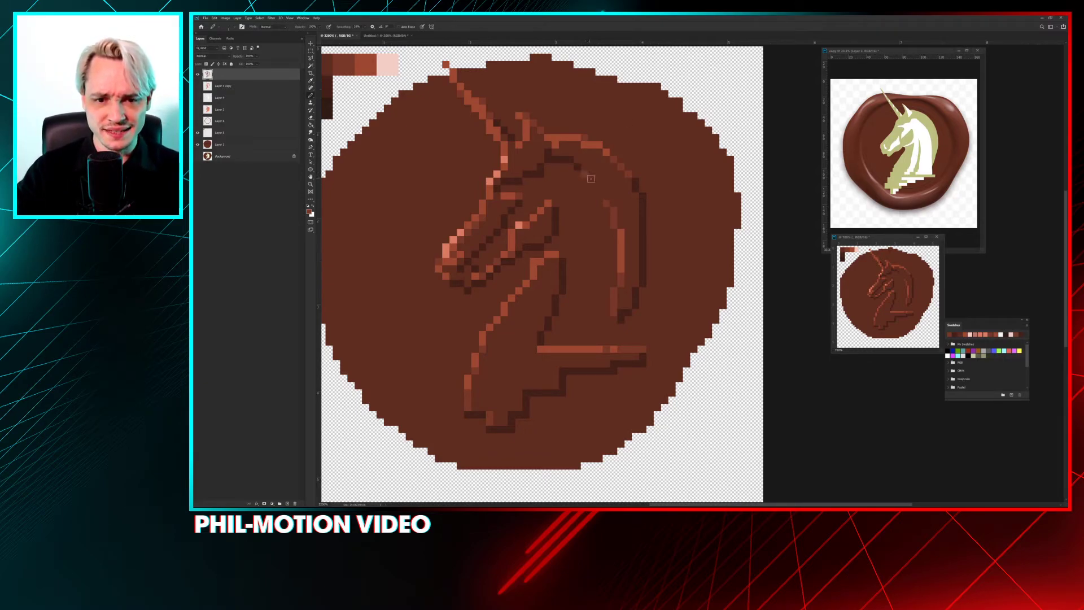
{"action": "left_click_drag", "start_coordinate": [581, 169], "coordinate": [604, 197]}
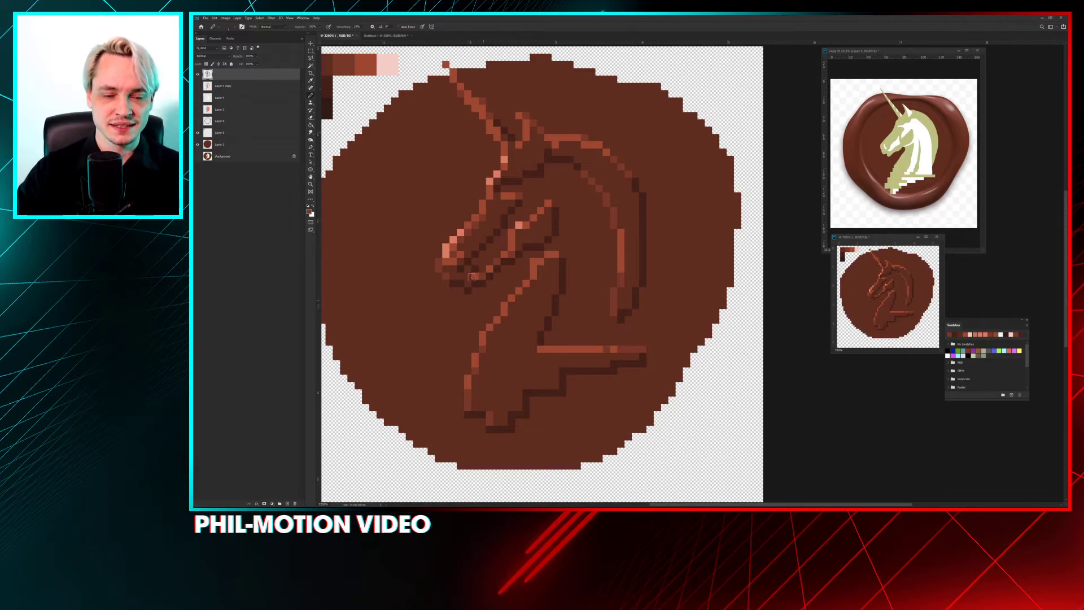
Step: Draw a diagonal muted reddish-brown line on the empty wax beside the muzzle and neck, and erase its stray pixels
{"action": "scroll", "coordinate": [472, 277], "scroll_direction": "down", "scroll_amount": 2}
{"action": "scroll", "coordinate": [472, 277], "scroll_direction": "left", "scroll_amount": 3}
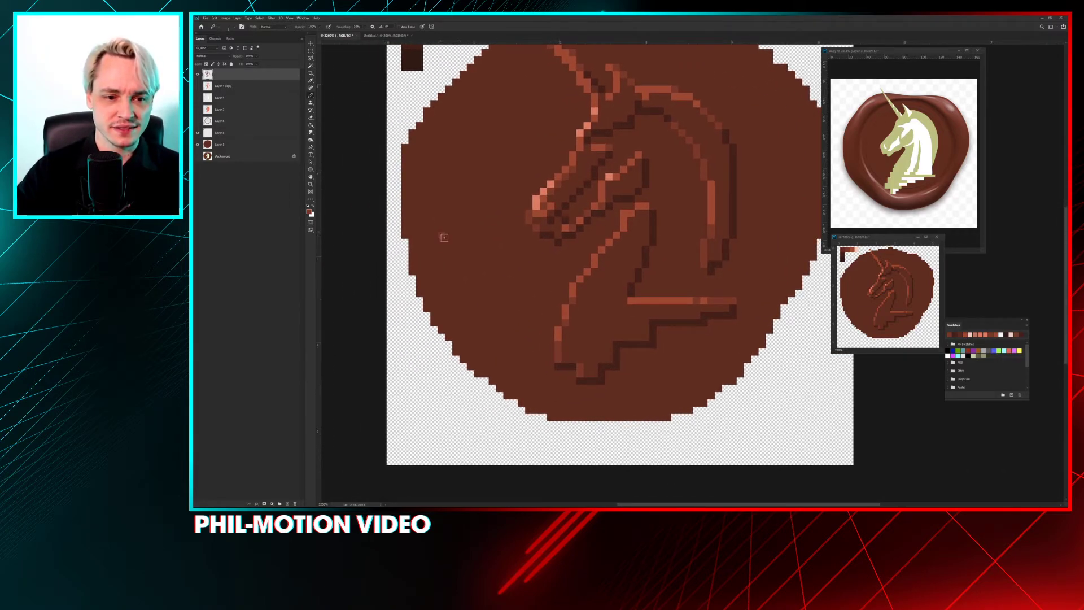
{"action": "left_click_drag", "start_coordinate": [445, 238], "coordinate": [497, 290]}
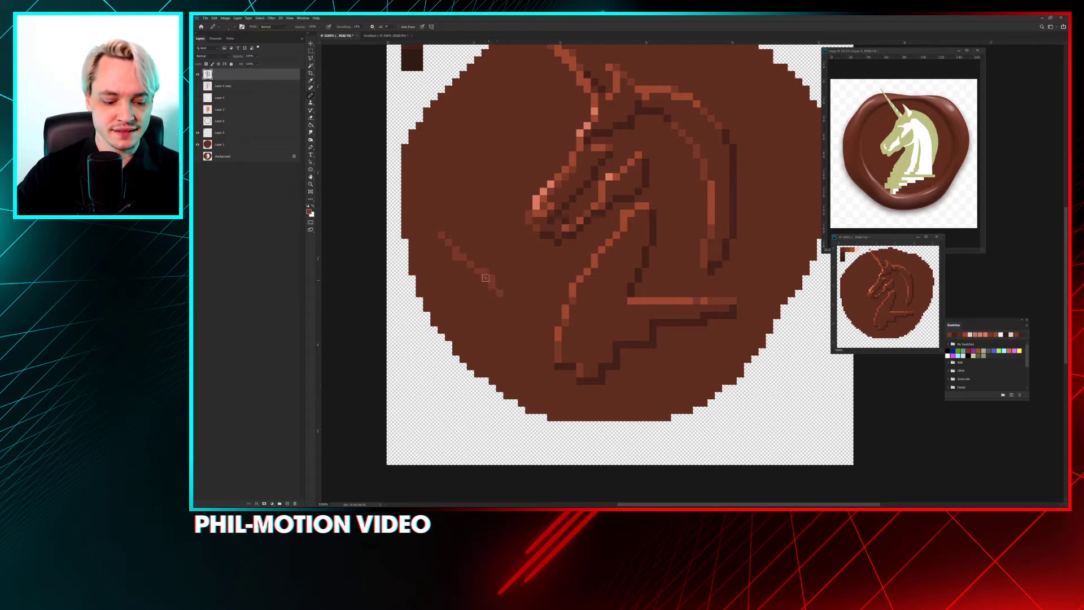
{"action": "key", "text": "e"}
{"action": "left_click", "coordinate": [485, 272]}
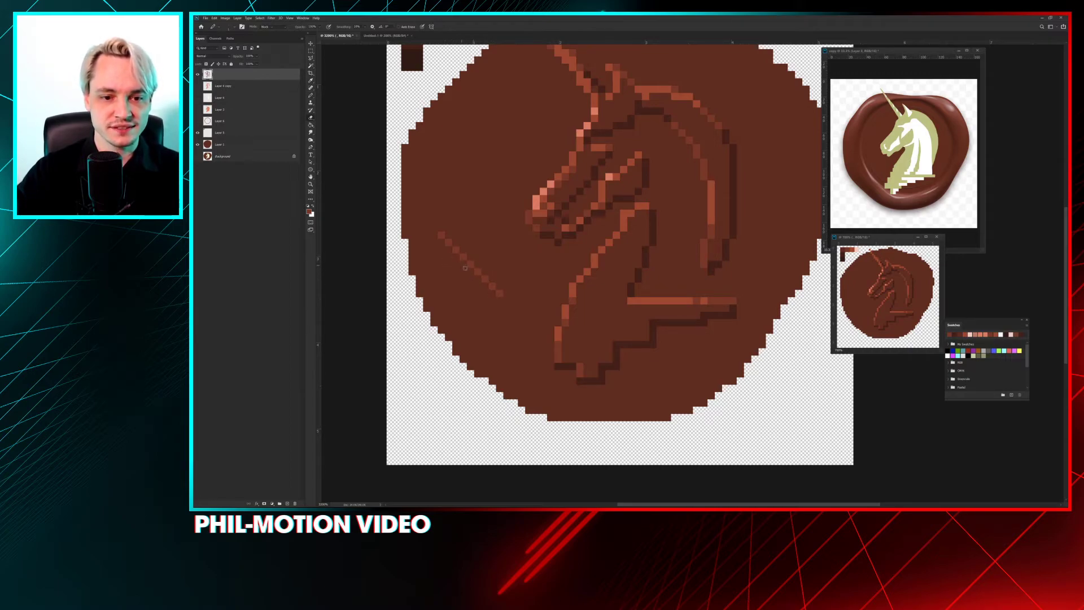
{"action": "key", "text": "b"}
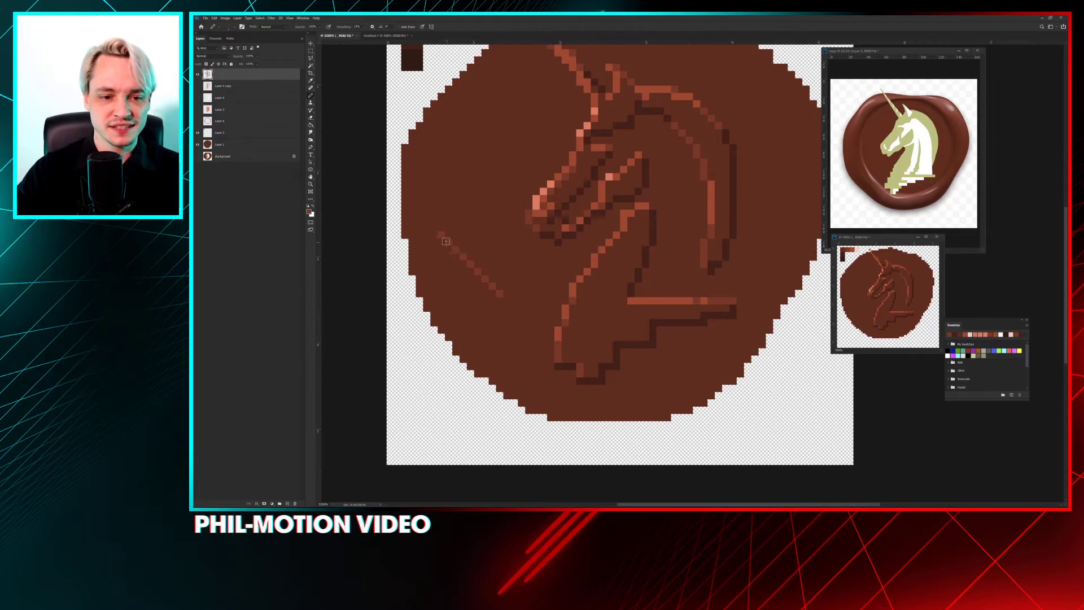
Step: Undo the last strokes, including the diagonal test line beside the unicorn's neck
{"action": "key", "text": "ctrl+z"}
{"action": "key", "text": "ctrl+z"}
{"action": "key", "text": "ctrl+z"}
{"action": "key", "text": "ctrl+z"}
Step: Touch up the muzzle outline pixel and extend the cheek highlight with one pixel of its sampled salmon tone
{"action": "left_click_drag", "start_coordinate": [531, 243], "coordinate": [514, 282]}
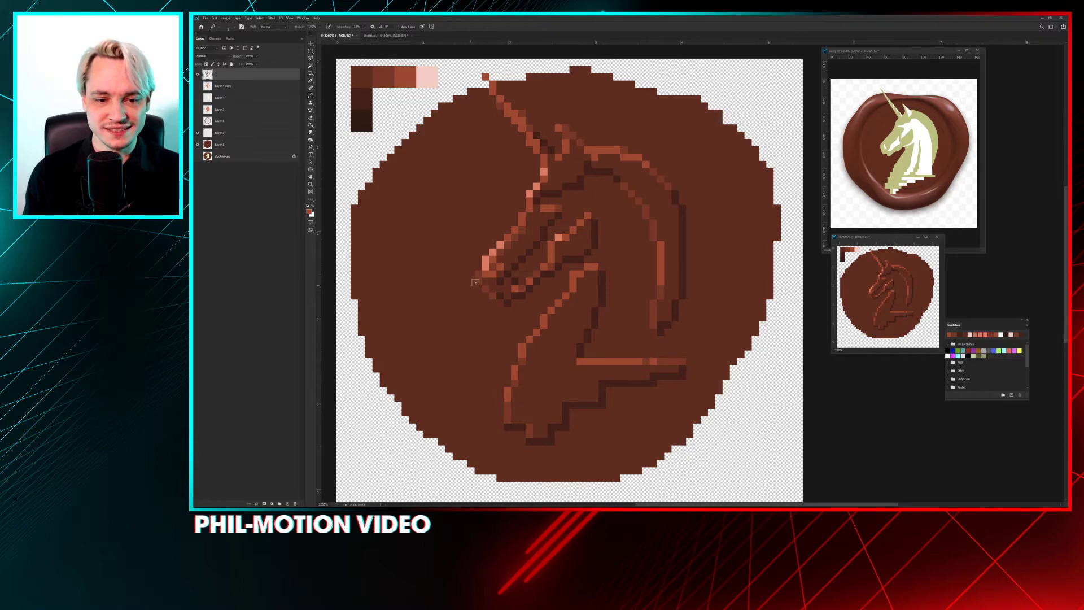
{"action": "left_click", "coordinate": [478, 275]}
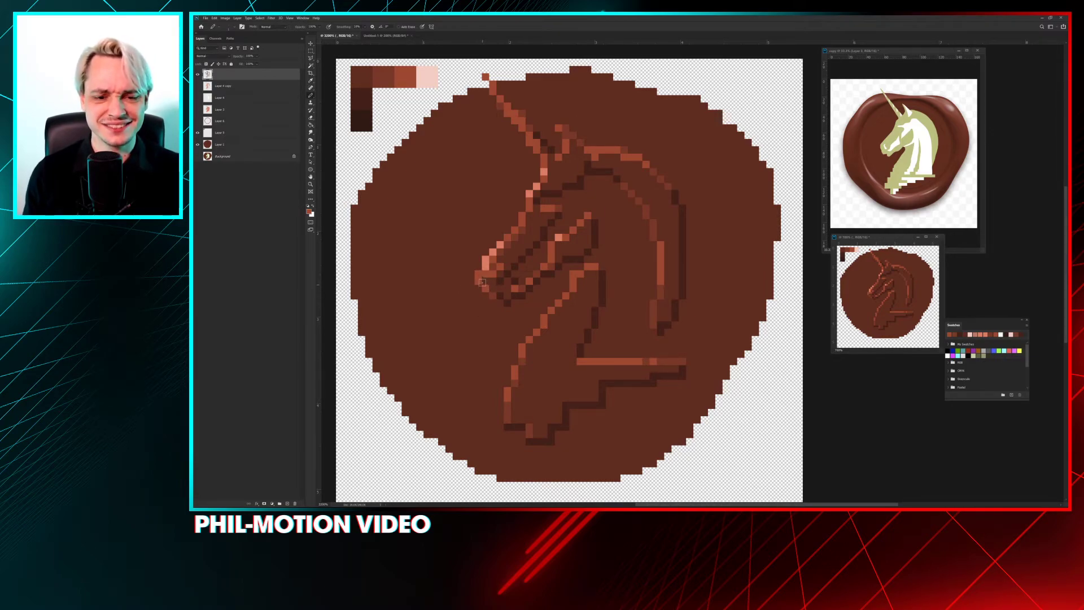
{"action": "scroll", "coordinate": [490, 321], "scroll_direction": "right", "scroll_amount": 2}
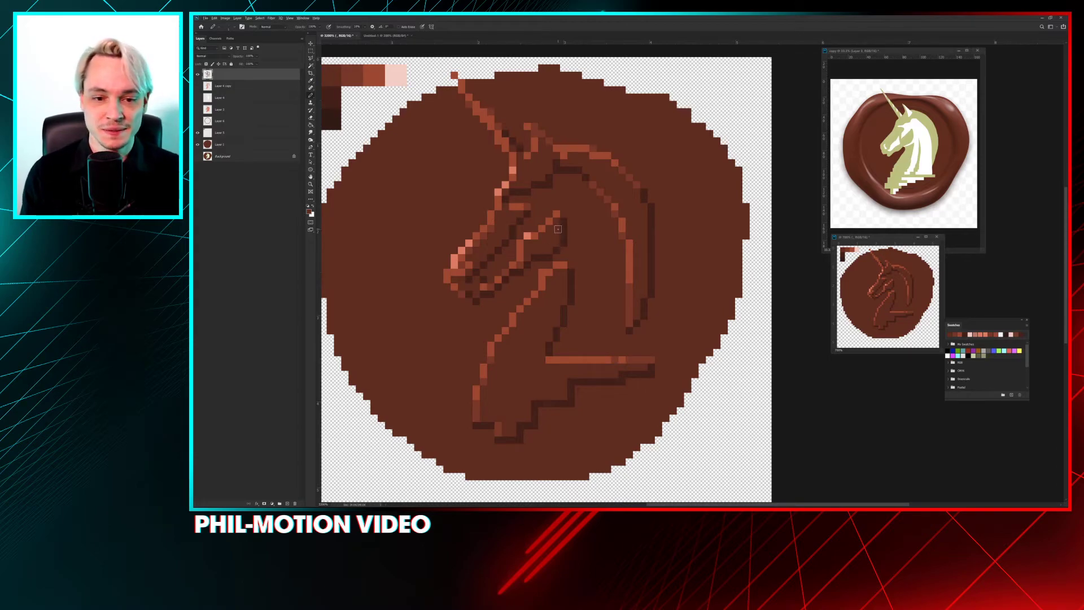
{"action": "left_click", "coordinate": [524, 239], "text": "alt"}
{"action": "left_click", "coordinate": [520, 243]}
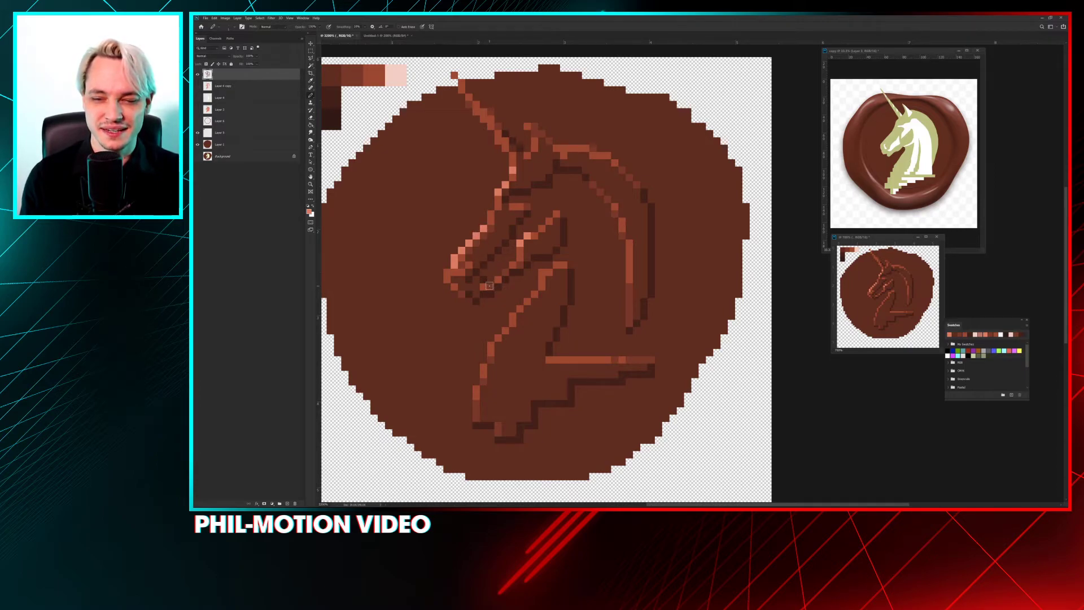
Step: Rework the highlight pixels at the tip of the nose using shades sampled from the muzzle
{"action": "left_click", "coordinate": [460, 266], "text": "alt"}
{"action": "left_click", "coordinate": [456, 265]}
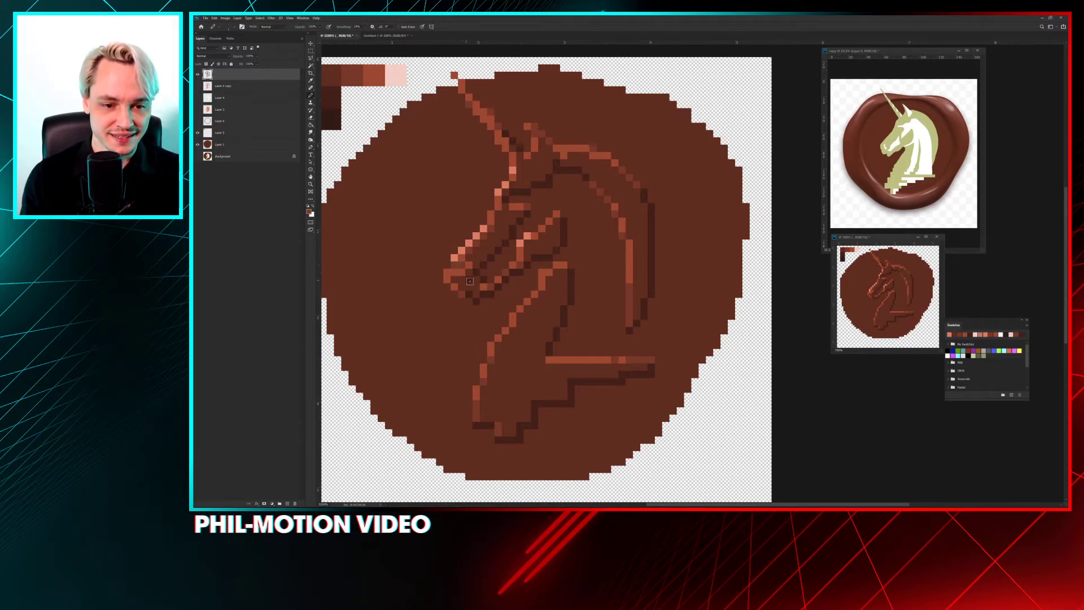
{"action": "left_click", "coordinate": [472, 260], "text": "alt"}
{"action": "left_click", "coordinate": [458, 266]}
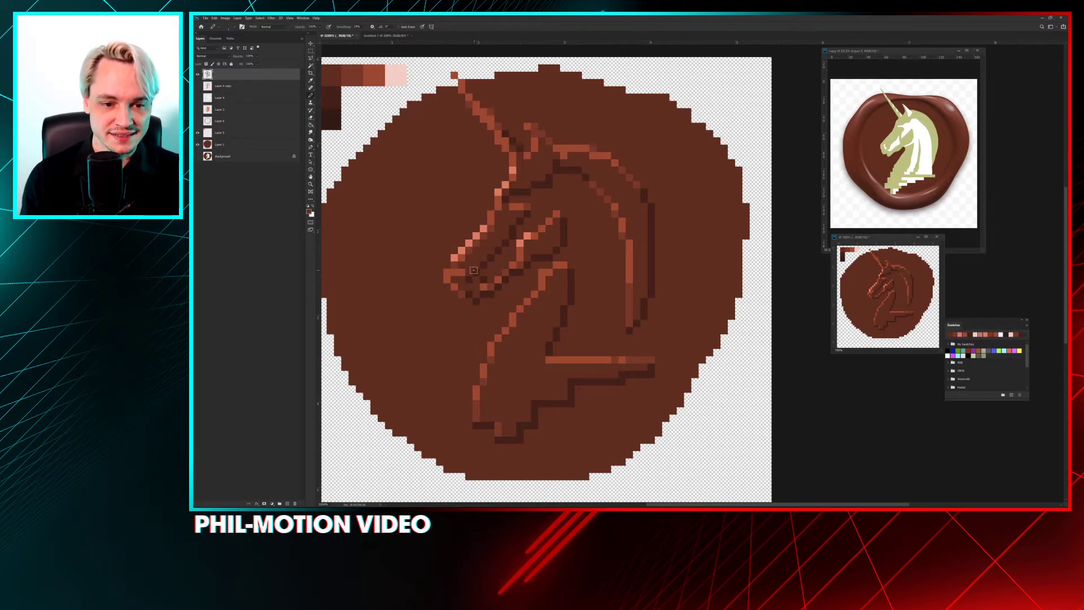
{"action": "left_click", "coordinate": [453, 263]}
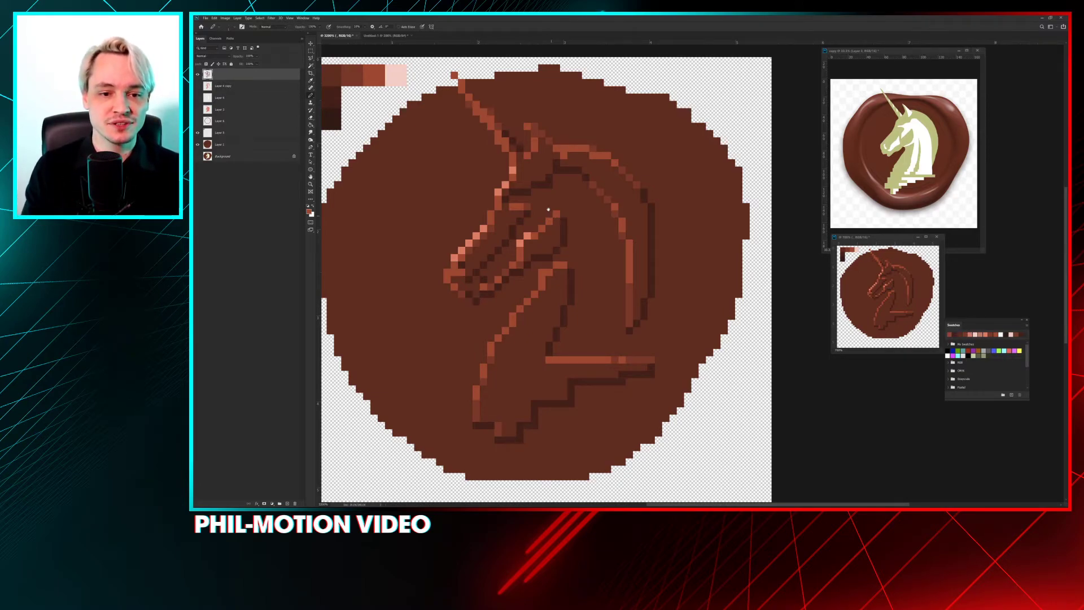
Step: Add salmon highlight pixels to the tip of the horn and to the unicorn's ear
{"action": "left_click_drag", "start_coordinate": [555, 197], "coordinate": [568, 218]}
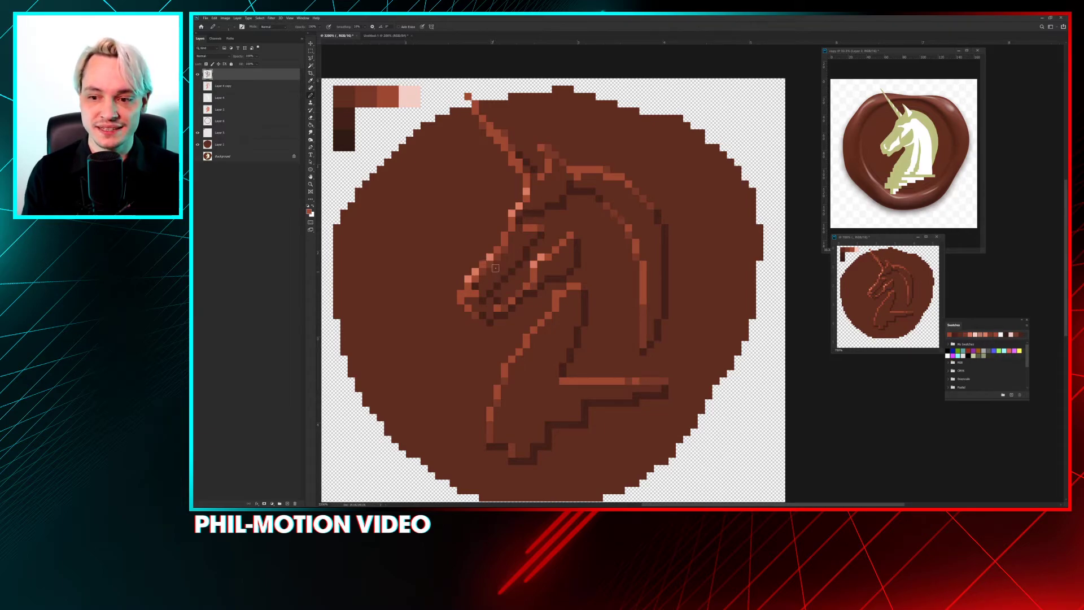
{"action": "scroll", "coordinate": [500, 131], "scroll_direction": "up", "scroll_amount": 1}
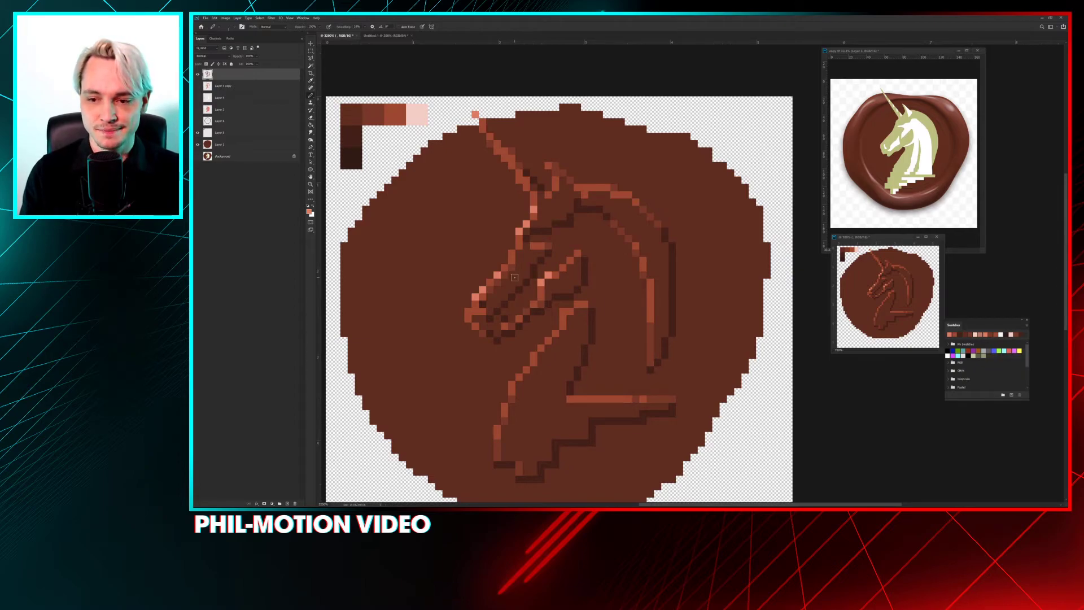
{"action": "left_click", "coordinate": [548, 166]}
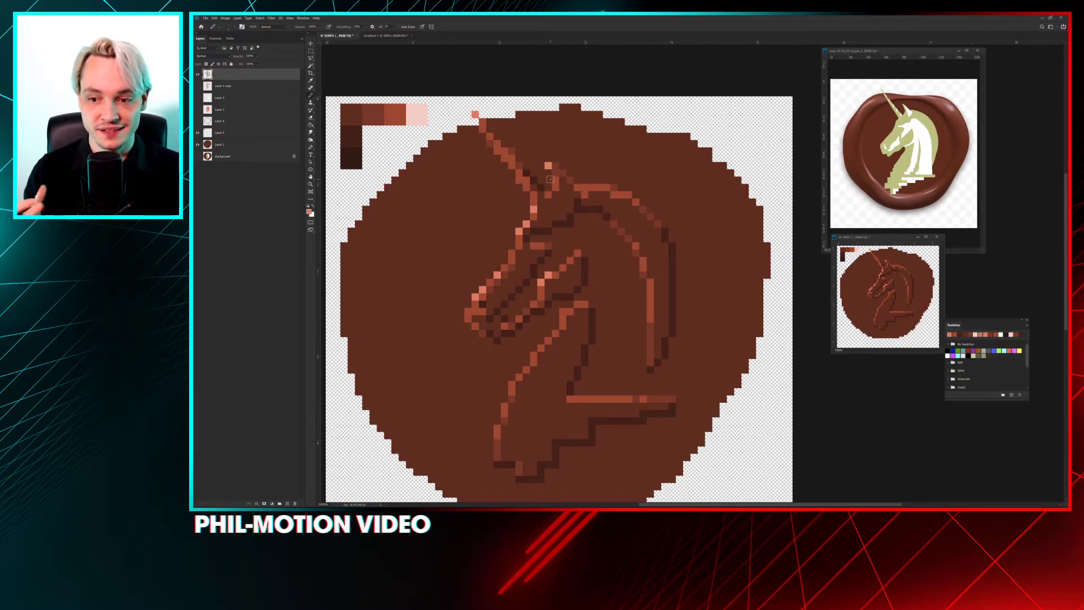
{"action": "left_click", "coordinate": [555, 179]}
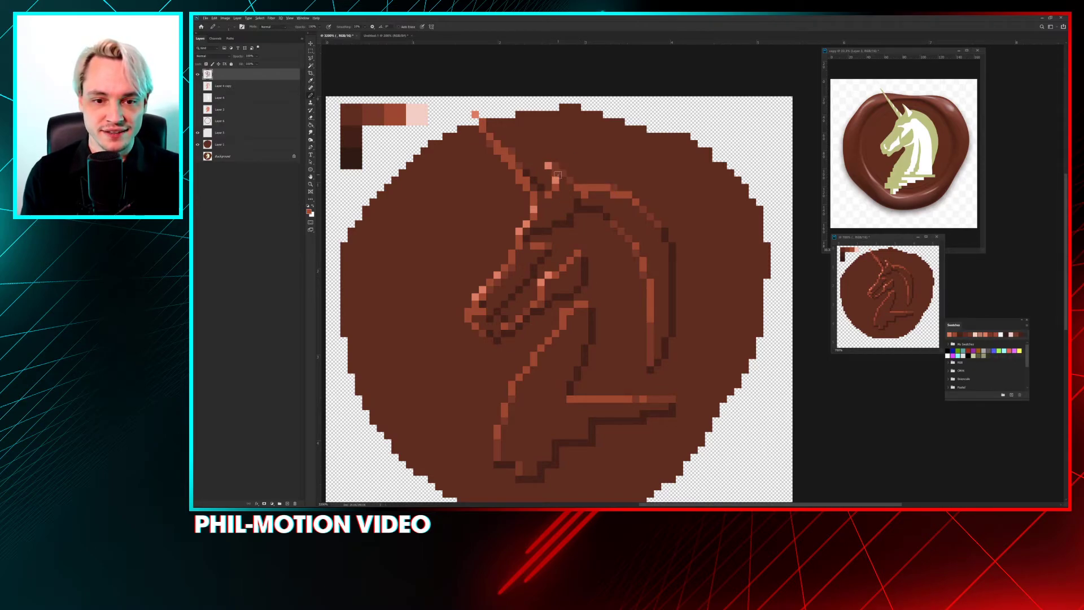
Step: Repaint the ear's salmon highlight pixels in darker red-brown tones
{"action": "left_click", "coordinate": [557, 175]}
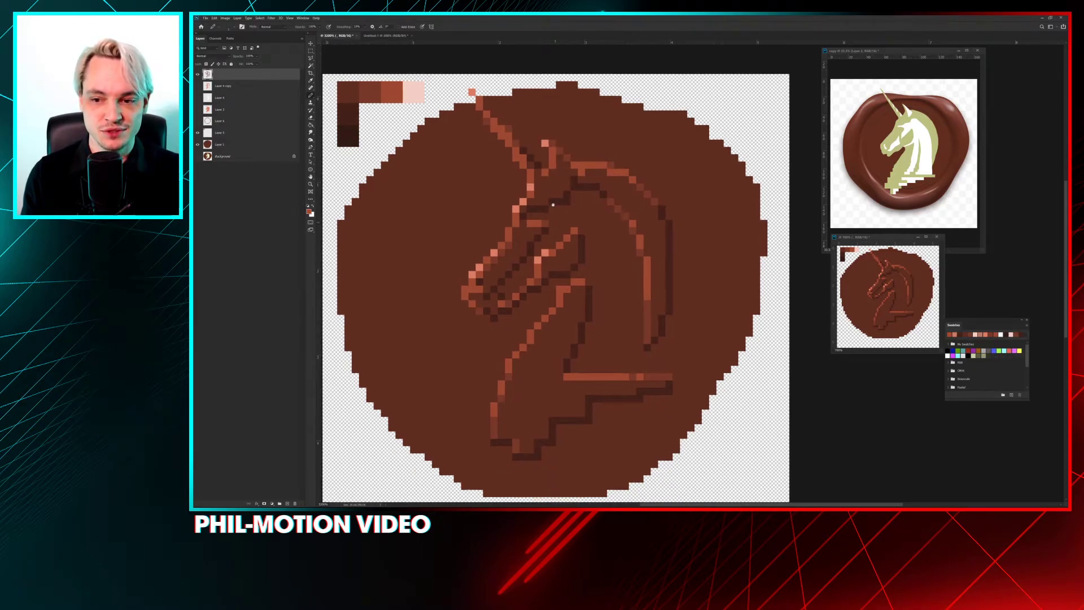
{"action": "scroll", "coordinate": [557, 204], "scroll_direction": "down", "scroll_amount": 1}
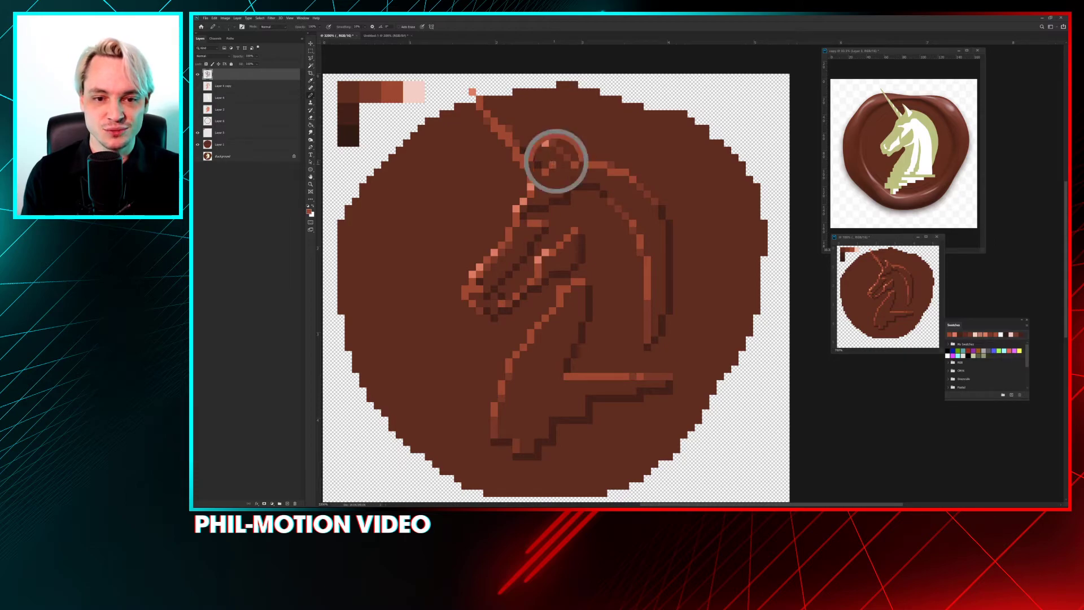
{"action": "left_click_drag", "start_coordinate": [549, 158], "coordinate": [545, 143]}
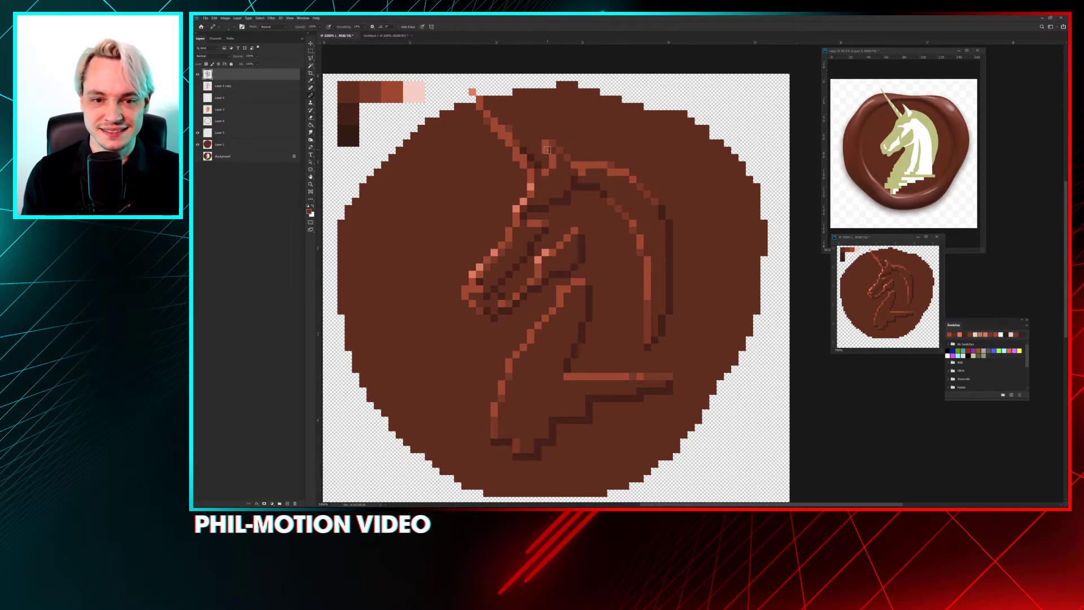
Step: Paint a short diagonal salmon highlight on the upper part of the throat line
{"action": "scroll", "coordinate": [559, 243], "scroll_direction": "down", "scroll_amount": 2}
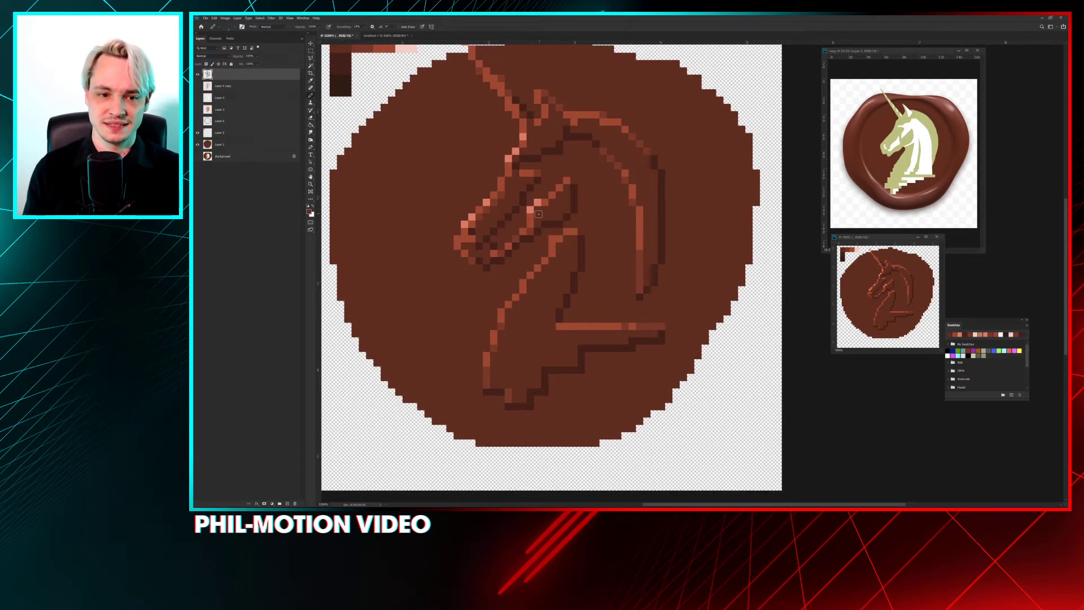
{"action": "left_click_drag", "start_coordinate": [544, 261], "coordinate": [536, 269]}
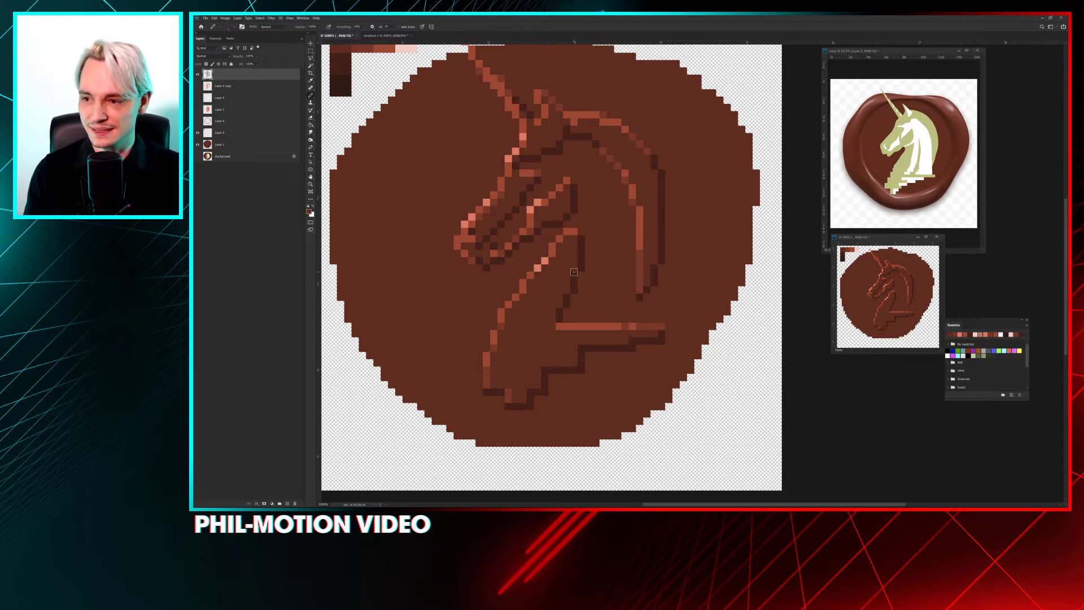
{"action": "scroll", "coordinate": [588, 244], "scroll_direction": "up", "scroll_amount": 1}
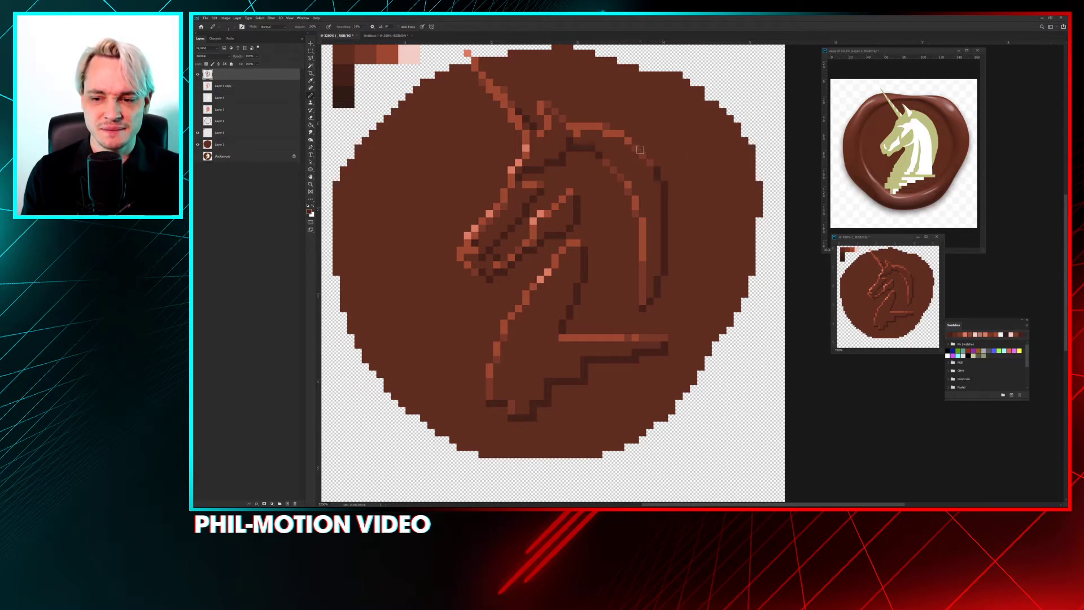
{"action": "scroll", "coordinate": [640, 149], "scroll_direction": "up", "scroll_amount": 1}
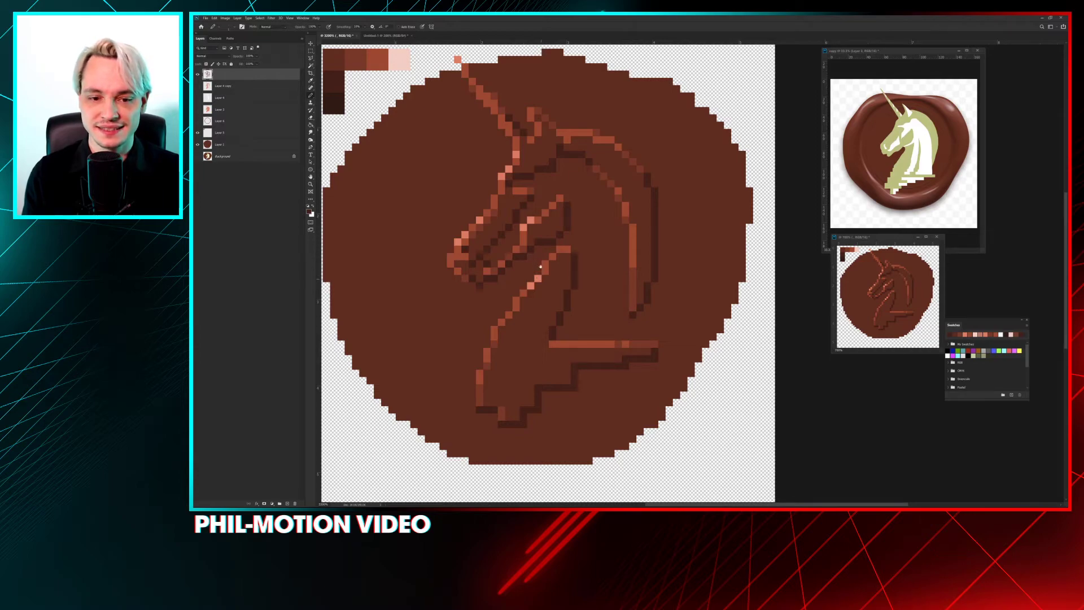
{"action": "scroll", "coordinate": [541, 266], "scroll_direction": "up", "scroll_amount": 2}
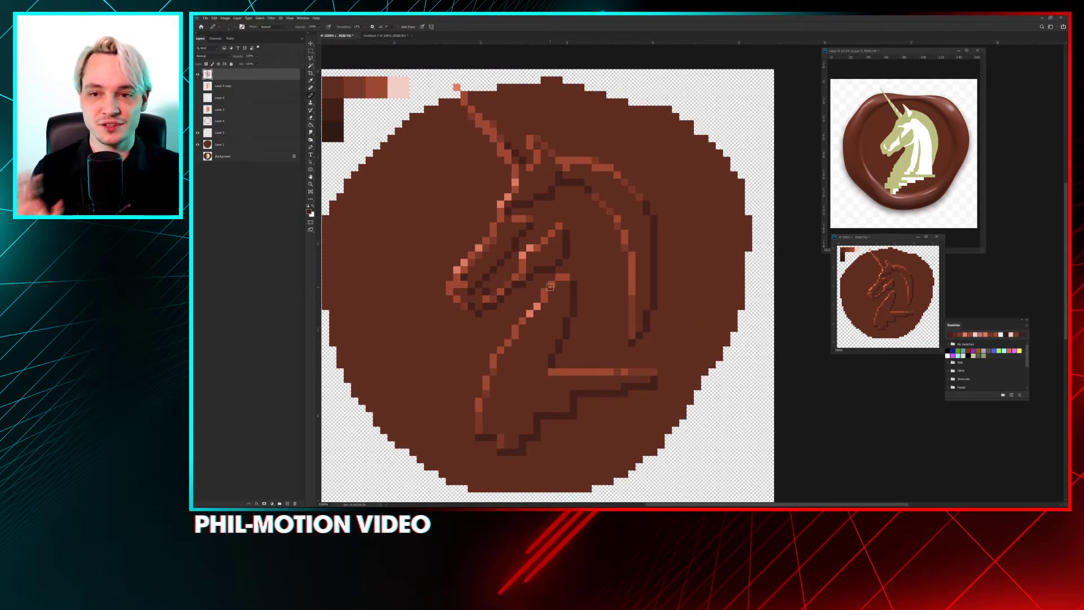
{"action": "scroll", "coordinate": [549, 287], "scroll_direction": "up", "scroll_amount": 1}
{"action": "scroll", "coordinate": [549, 287], "scroll_direction": "left", "scroll_amount": 1}
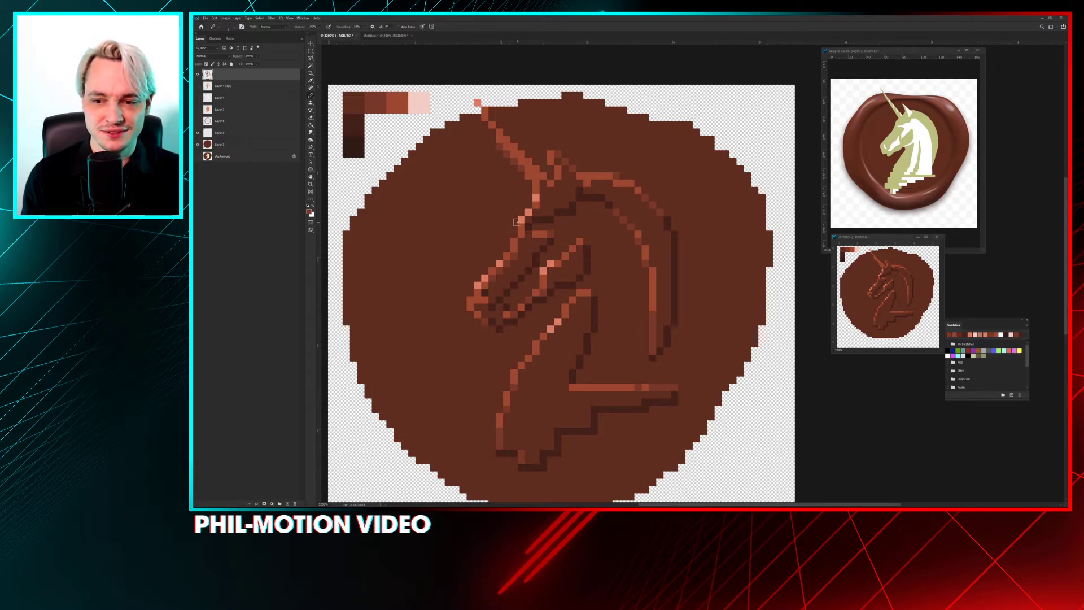
Step: Refine the pixels along the lower half of the horn to clean up its edge and thickness
{"action": "left_click", "coordinate": [510, 158]}
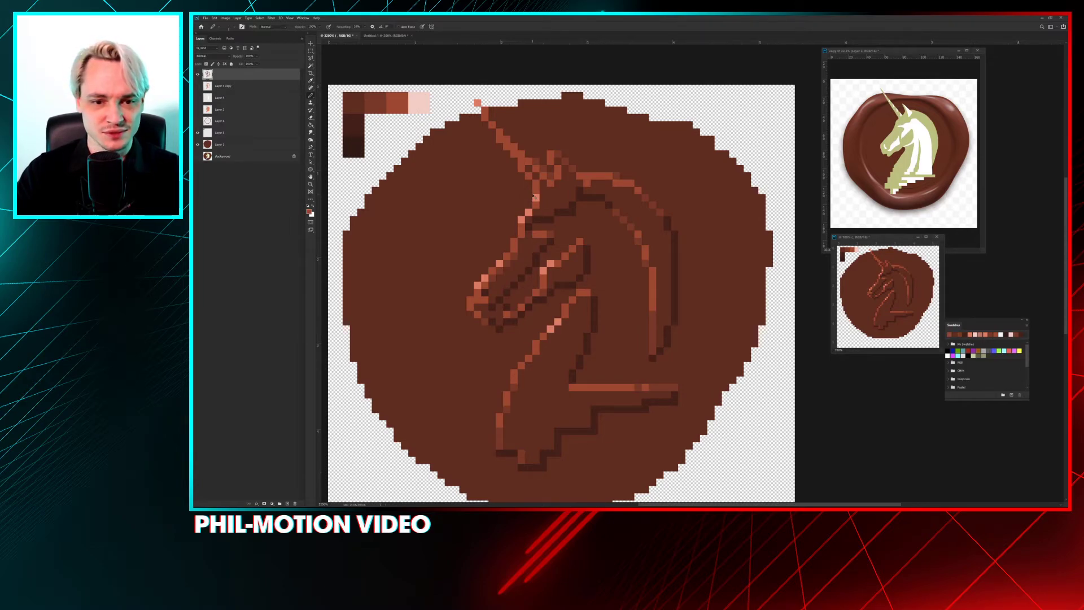
{"action": "left_click", "coordinate": [529, 168]}
{"action": "left_click", "coordinate": [537, 175]}
{"action": "left_click", "coordinate": [532, 164]}
{"action": "left_click", "coordinate": [520, 153]}
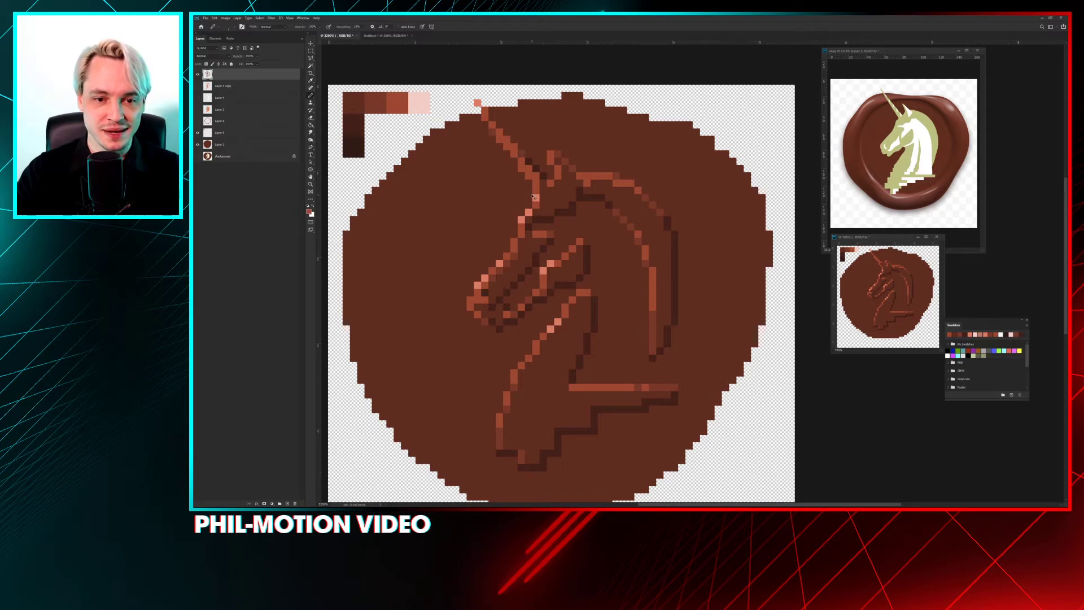
{"action": "left_click", "coordinate": [537, 175]}
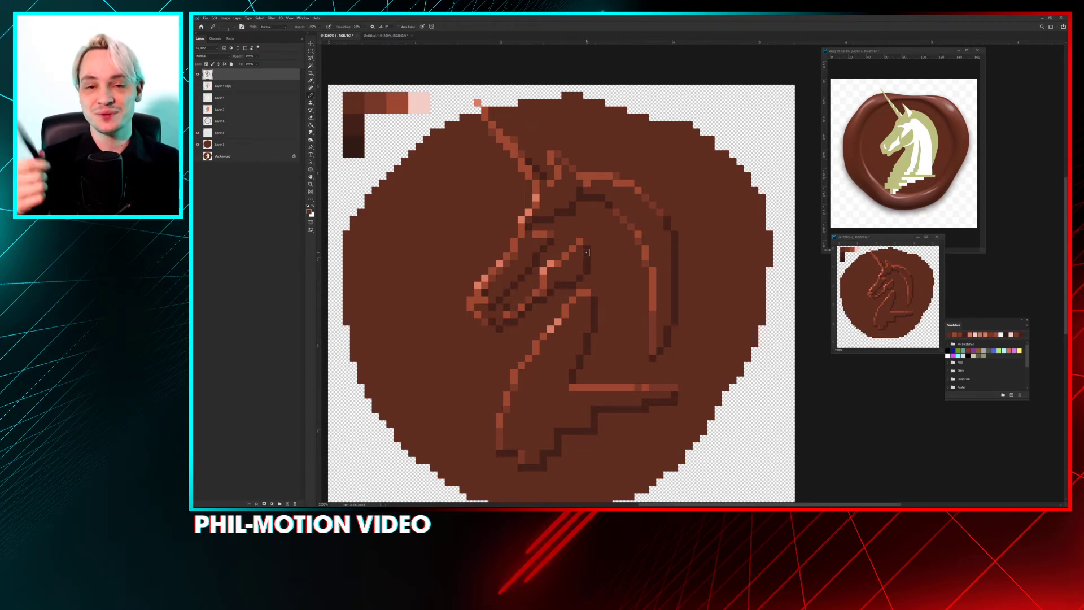
Step: Examine the whole seal at a smaller scale to judge the salmon highlights on the unicorn
{"action": "scroll", "coordinate": [582, 258], "scroll_direction": "down", "scroll_amount": 1}
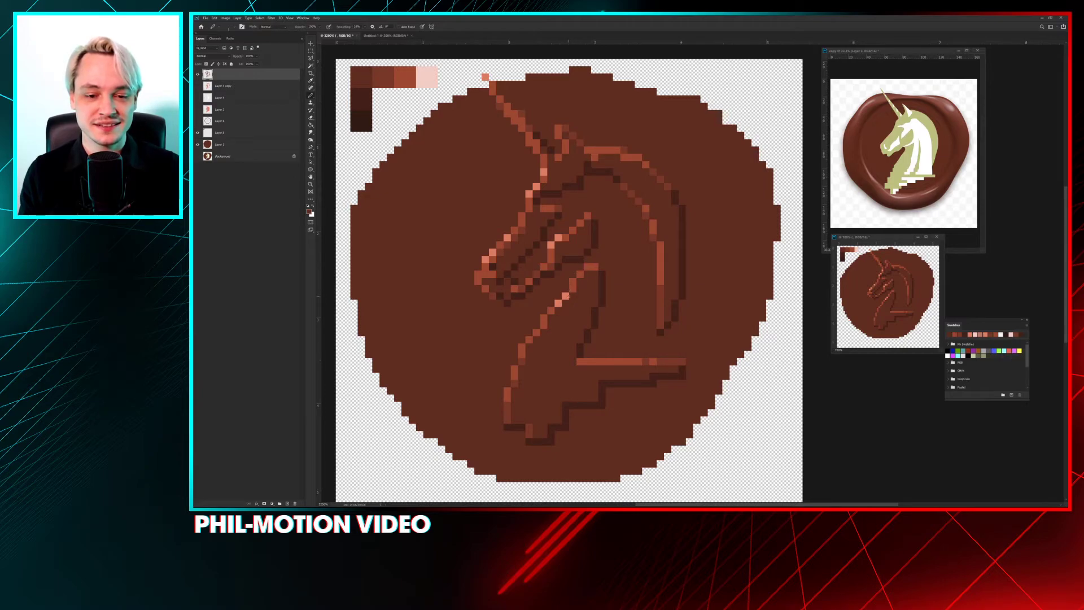
{"action": "left_click", "coordinate": [561, 299], "text": "alt"}
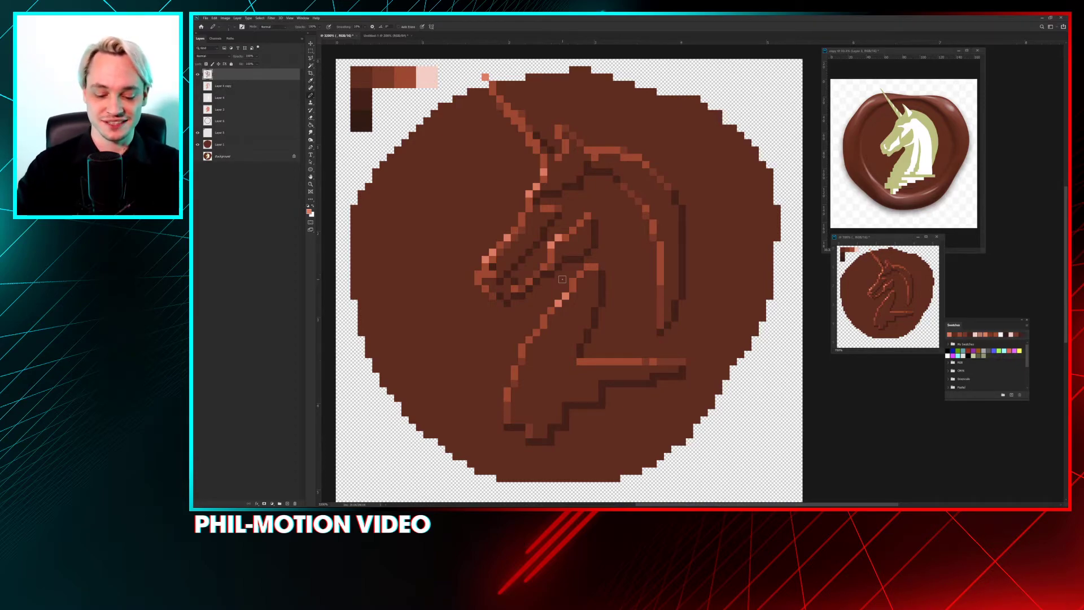
{"action": "key", "text": "ctrl+minus"}
{"action": "key", "text": "ctrl+minus"}
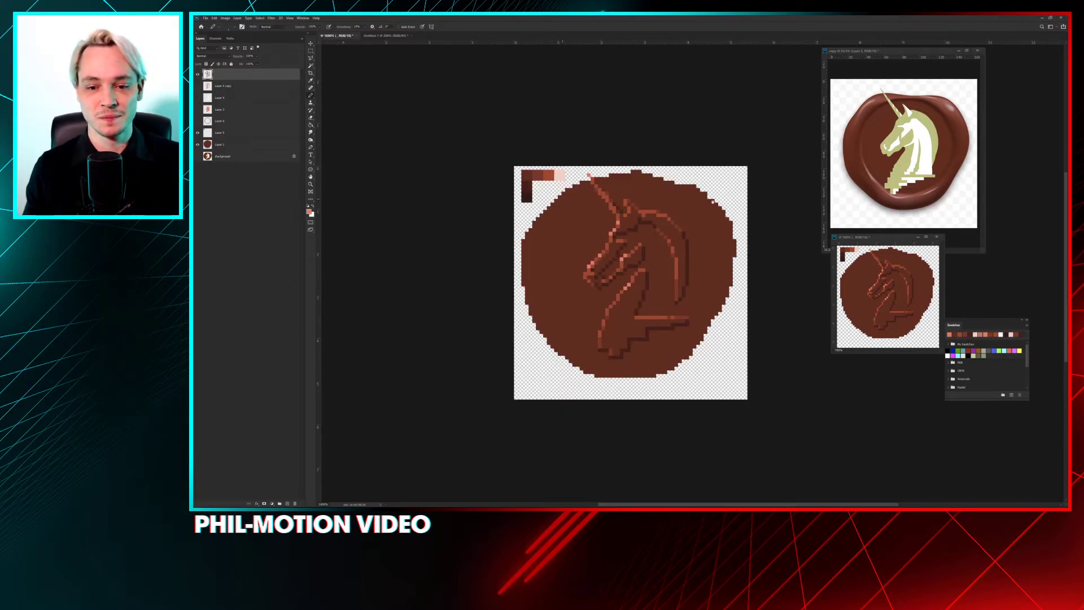
{"action": "left_click_drag", "start_coordinate": [712, 202], "coordinate": [680, 200]}
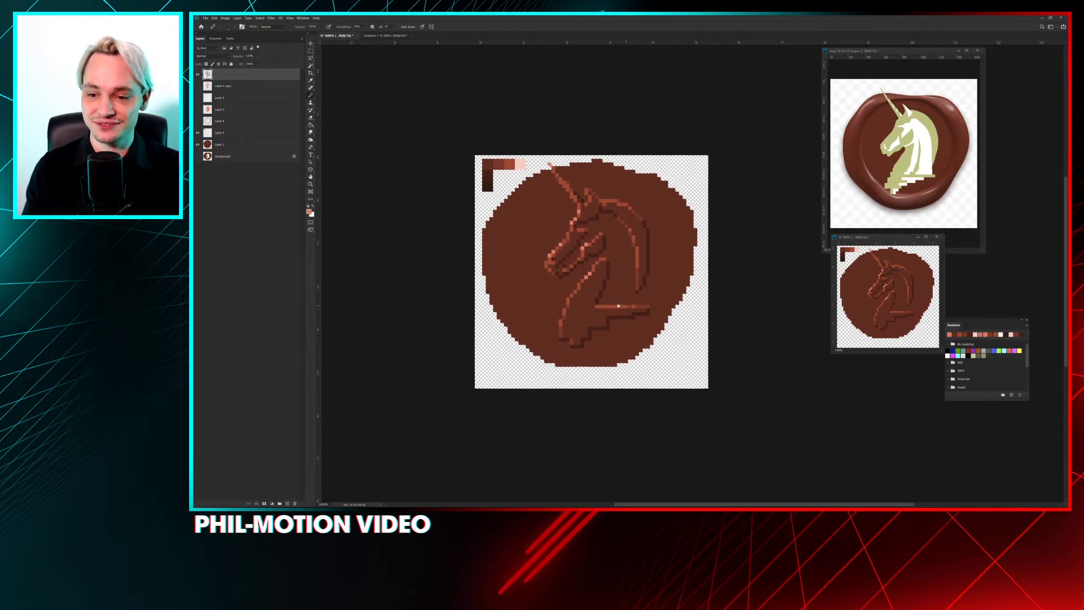
{"action": "scroll", "coordinate": [598, 310], "scroll_direction": "right", "scroll_amount": 2}
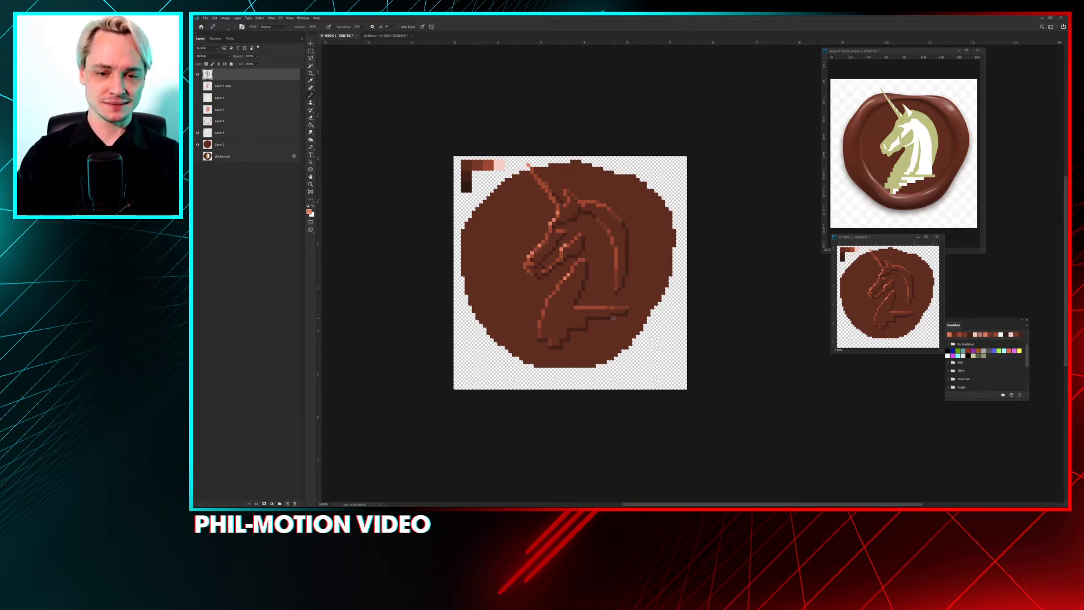
Step: Repaint the lower end of the mane's inner highlight so it breaks up and fades toward its tip
{"action": "scroll", "coordinate": [613, 318], "scroll_direction": "up", "scroll_amount": 5}
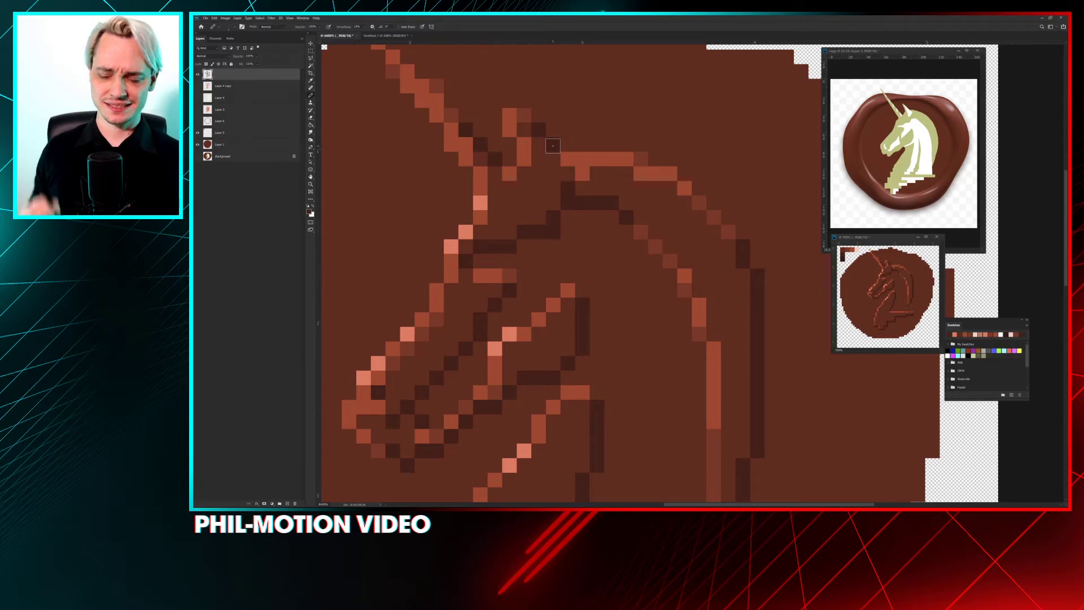
{"action": "scroll", "coordinate": [681, 165], "scroll_direction": "down", "scroll_amount": 3}
{"action": "scroll", "coordinate": [681, 165], "scroll_direction": "right", "scroll_amount": 1}
{"action": "scroll", "coordinate": [681, 166], "scroll_direction": "down", "scroll_amount": 5}
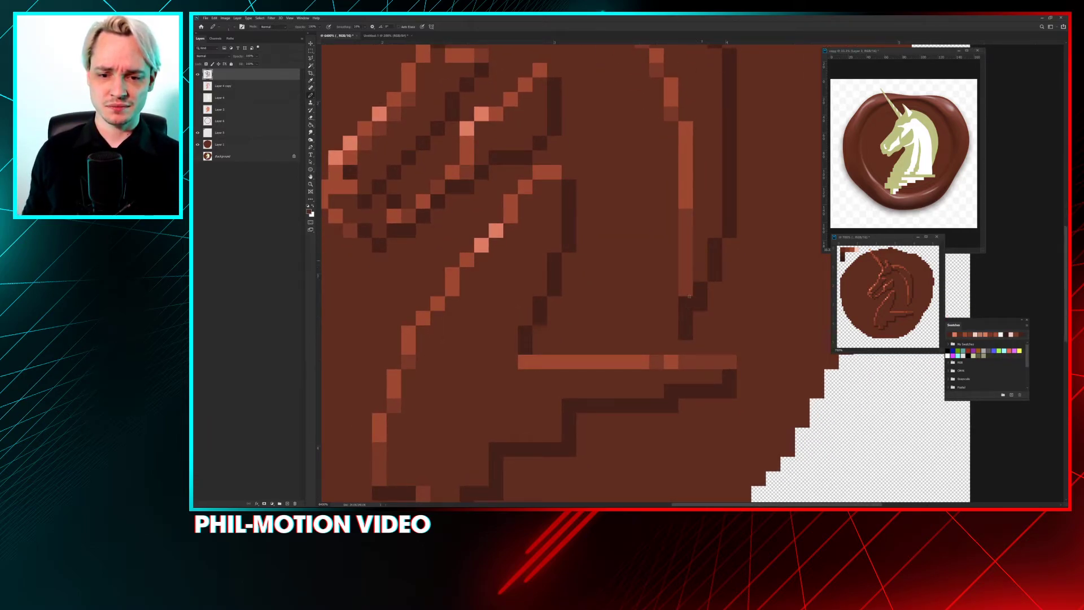
{"action": "left_click_drag", "start_coordinate": [688, 302], "coordinate": [685, 272]}
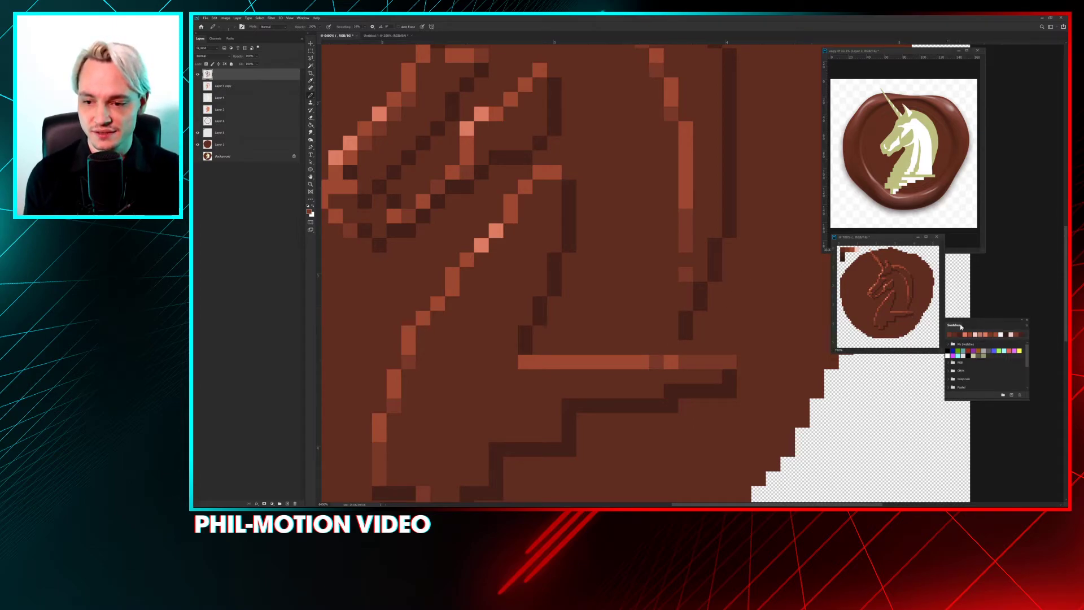
Step: Repaint the horizontal highlight at the base of the neck so it breaks up and fades into darker red toward its outer end
{"action": "left_click_drag", "start_coordinate": [607, 310], "coordinate": [615, 242]}
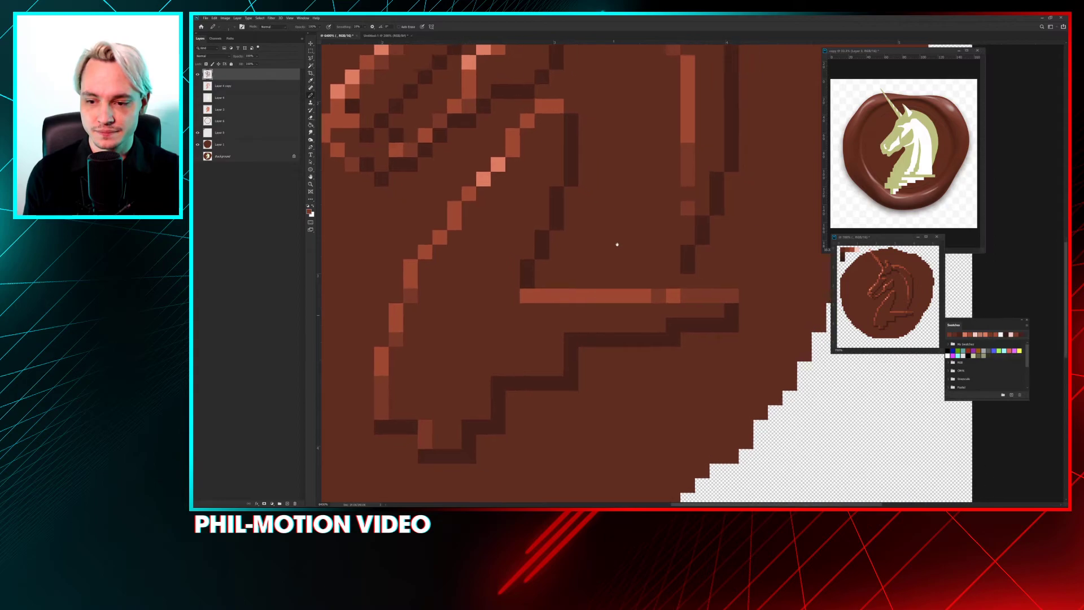
{"action": "left_click_drag", "start_coordinate": [644, 295], "coordinate": [729, 294]}
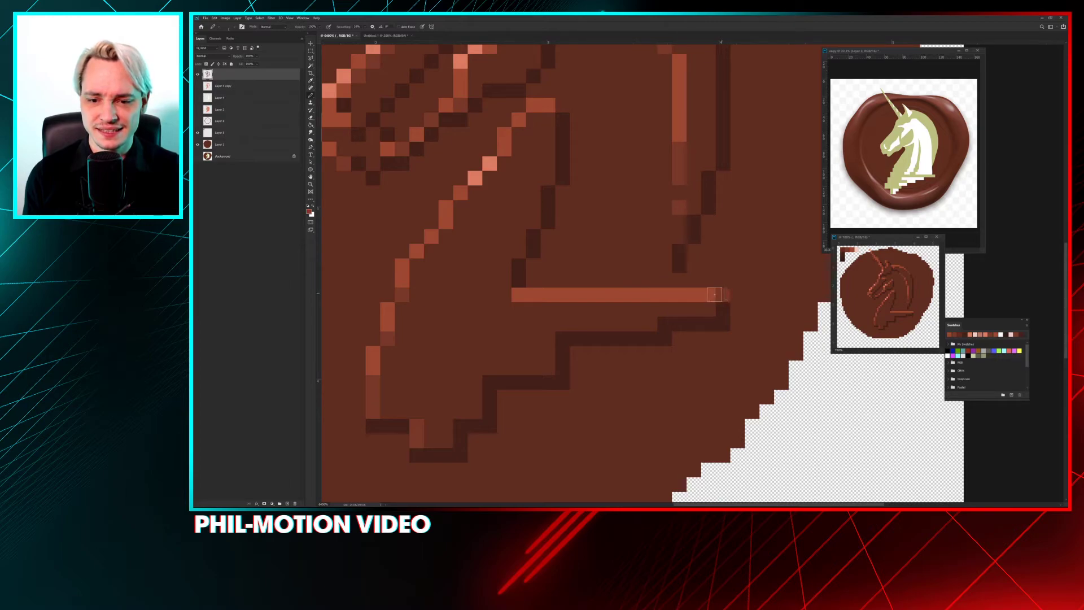
{"action": "left_click_drag", "start_coordinate": [715, 294], "coordinate": [588, 296]}
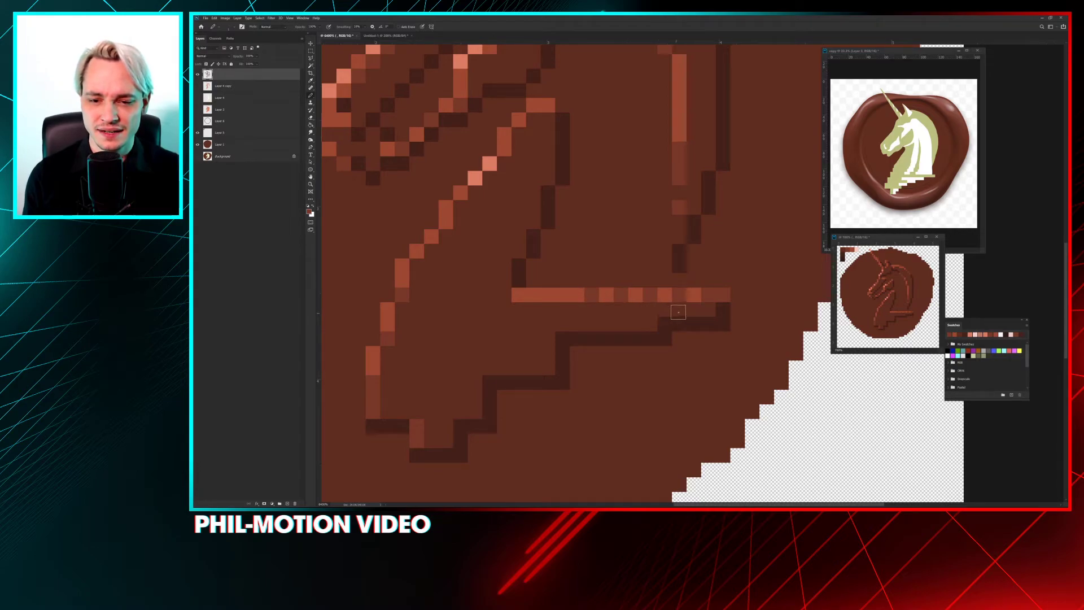
{"action": "left_click", "coordinate": [694, 294]}
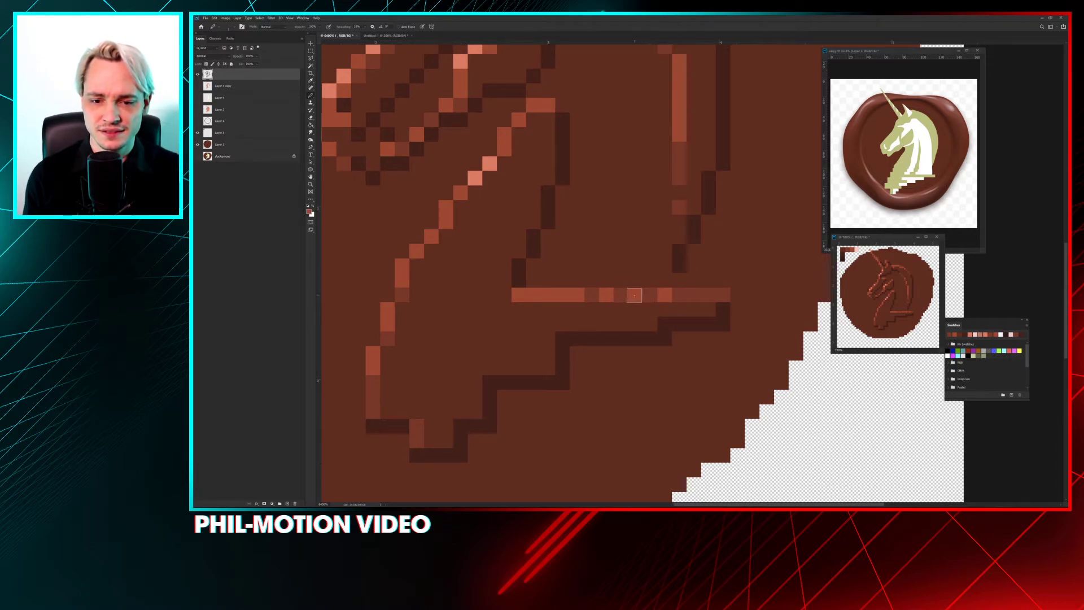
{"action": "left_click_drag", "start_coordinate": [664, 295], "coordinate": [587, 295]}
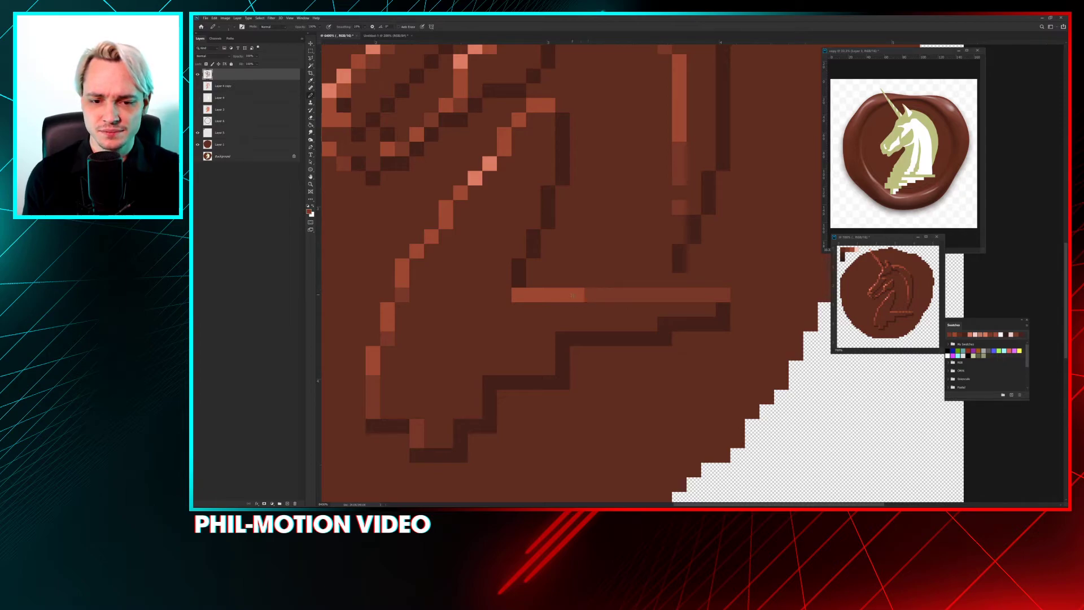
{"action": "left_click", "coordinate": [605, 295]}
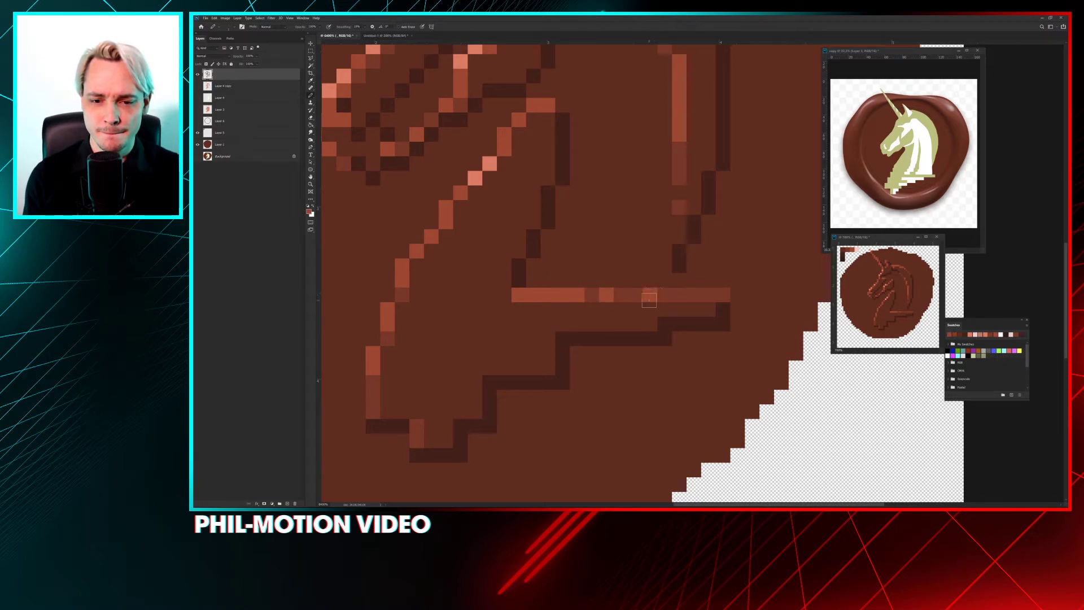
{"action": "left_click", "coordinate": [649, 295]}
Step: Darken highlight pixels along the lower front line of the neck to fade it downward, then undo the last pixel change
{"action": "left_click_drag", "start_coordinate": [551, 357], "coordinate": [604, 368]}
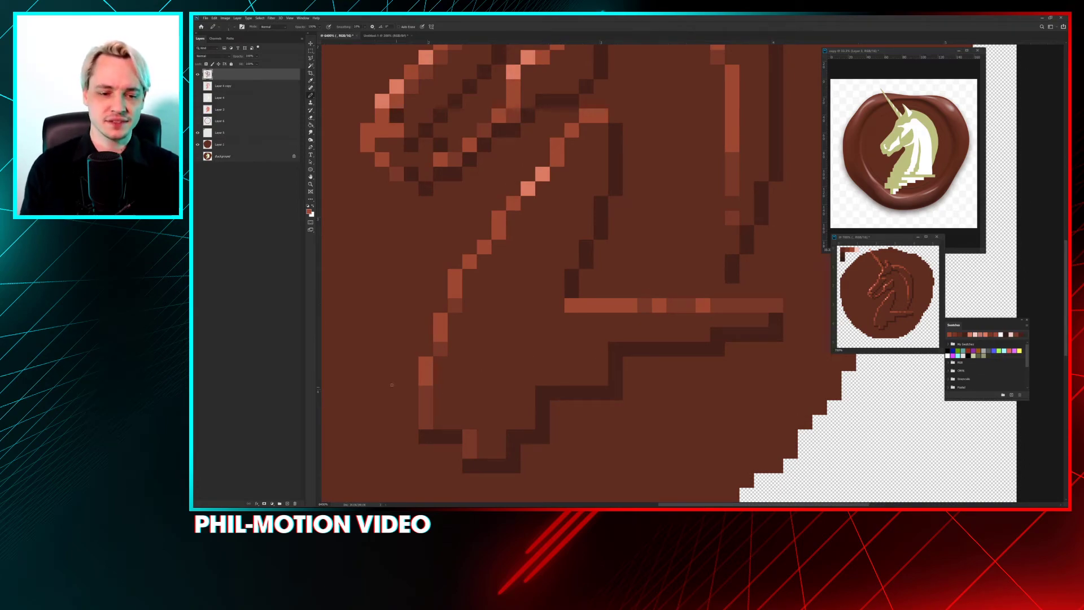
{"action": "left_click", "coordinate": [426, 377]}
{"action": "left_click", "coordinate": [440, 339]}
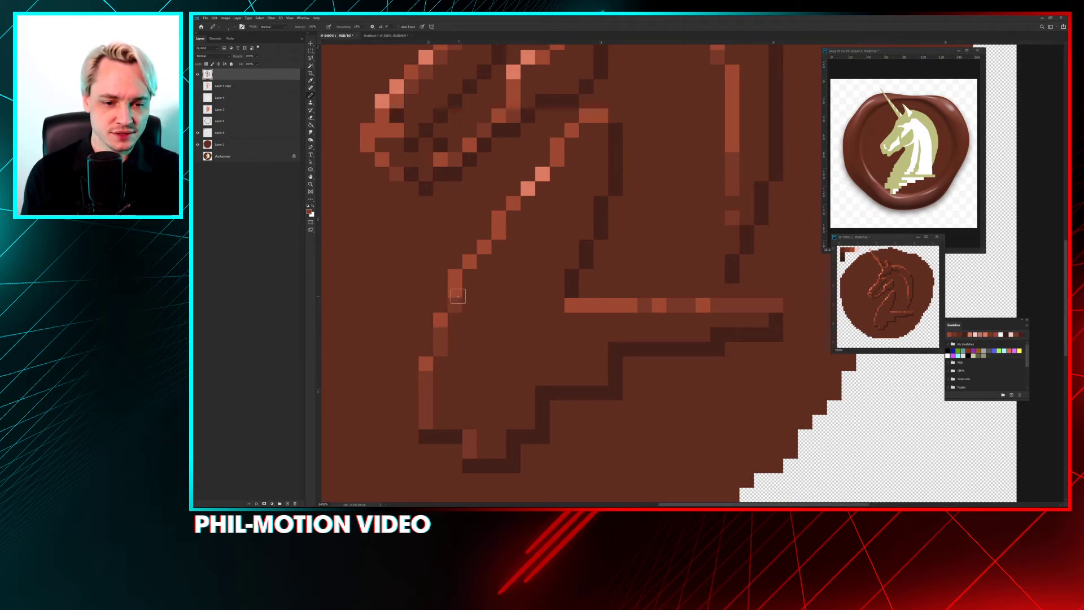
{"action": "left_click", "coordinate": [453, 293]}
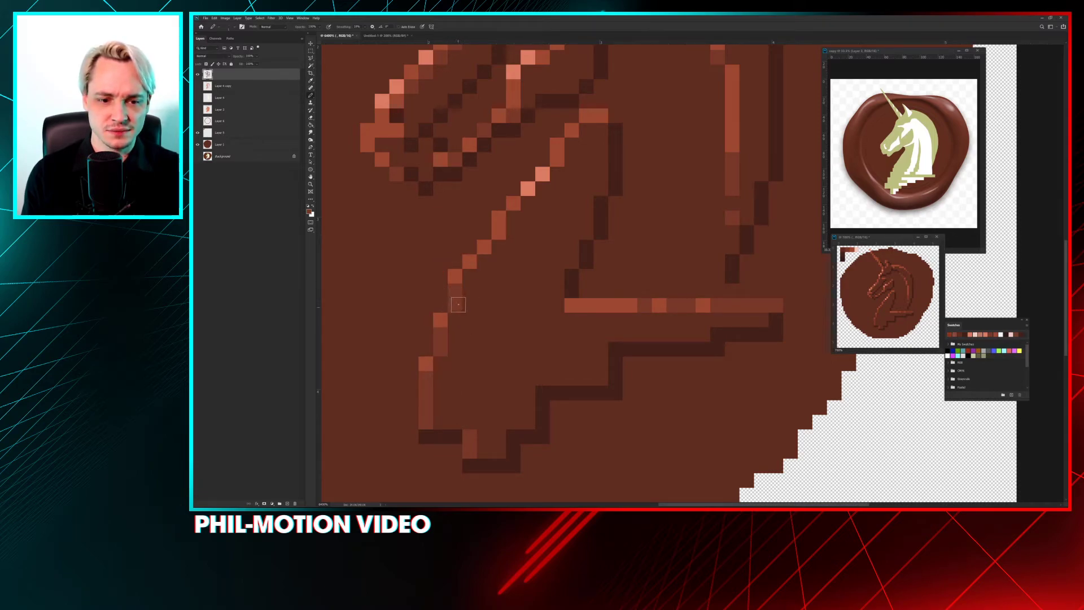
{"action": "key", "text": "ctrl+z"}
Step: Dim selected pixels along the mane's inner highlight, in its lower straight part and at its upper curve, to break up the line
{"action": "left_click_drag", "start_coordinate": [470, 231], "coordinate": [473, 325]}
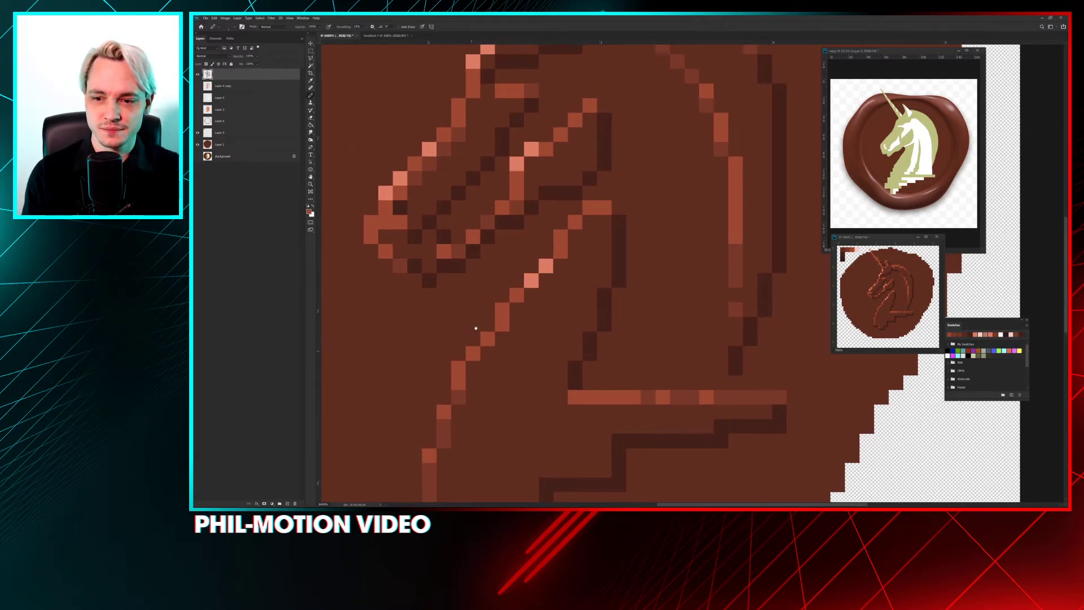
{"action": "scroll", "coordinate": [621, 260], "scroll_direction": "right", "scroll_amount": 2}
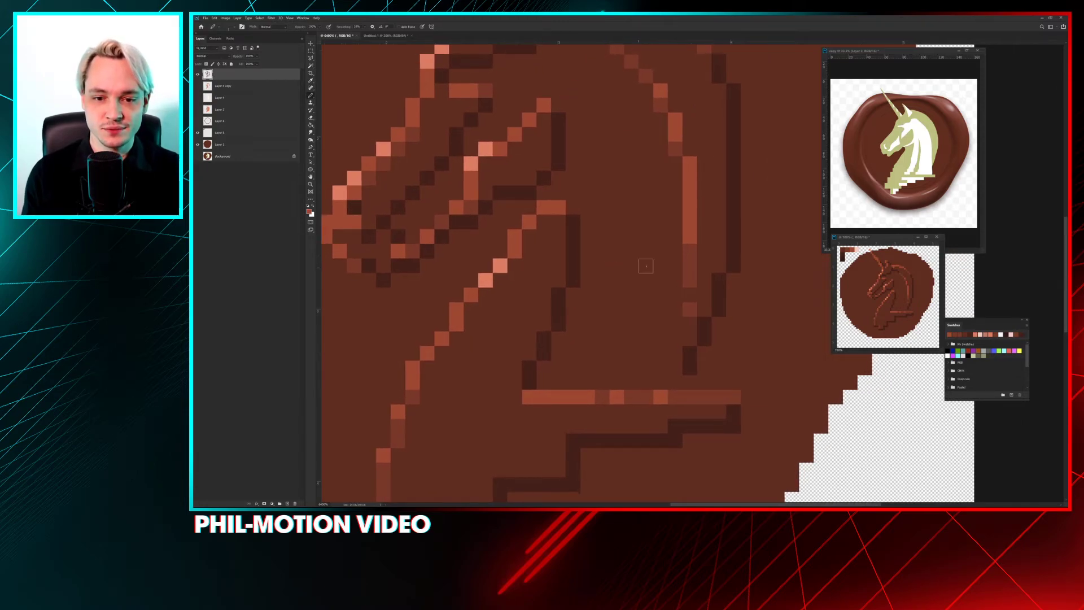
{"action": "left_click", "coordinate": [689, 215]}
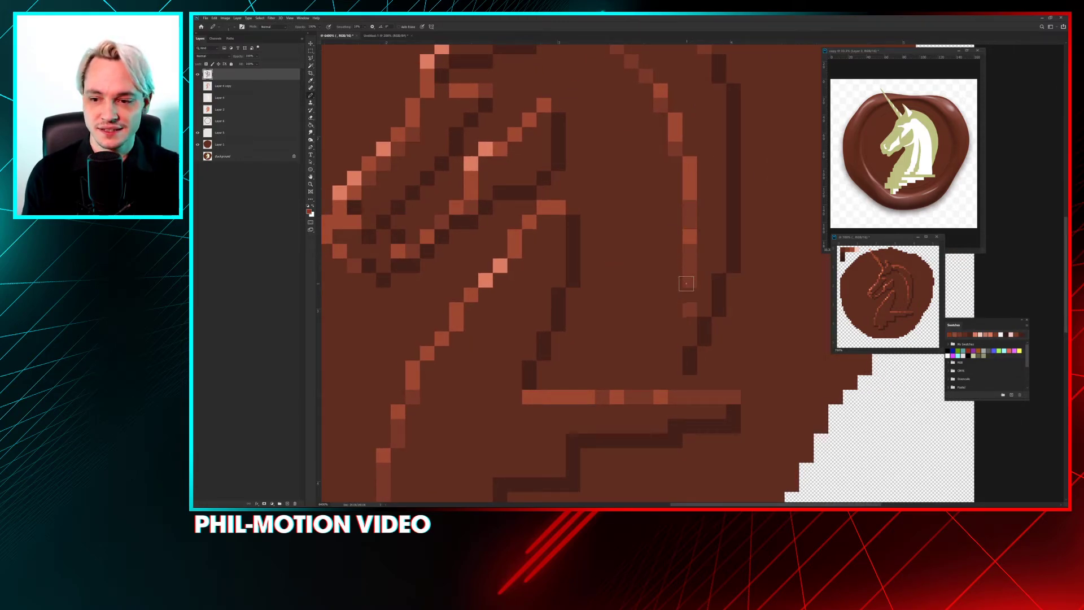
{"action": "left_click", "coordinate": [690, 164]}
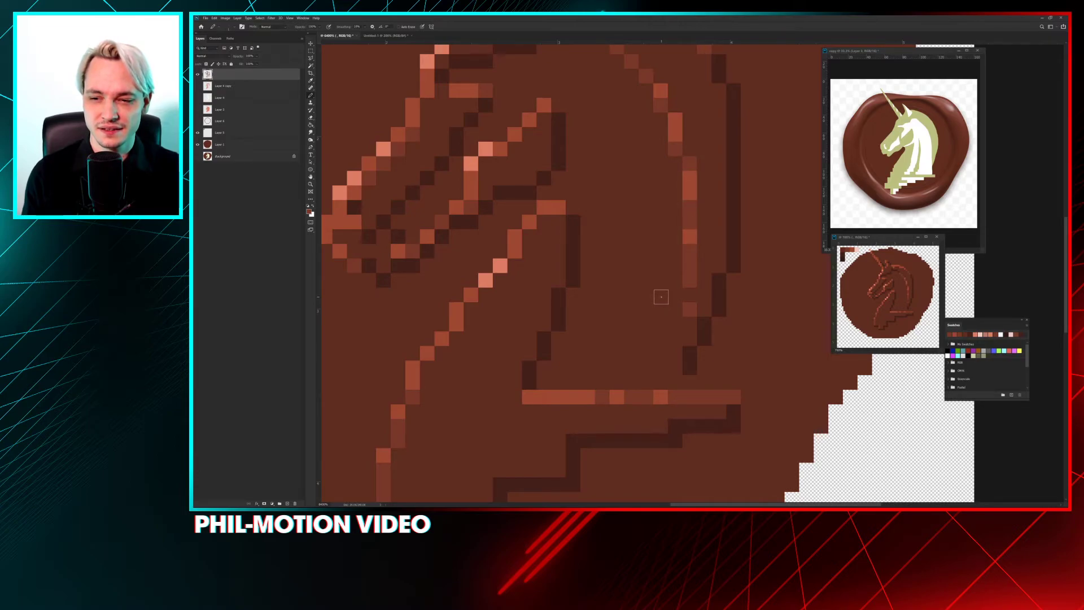
{"action": "scroll", "coordinate": [659, 254], "scroll_direction": "up", "scroll_amount": 2}
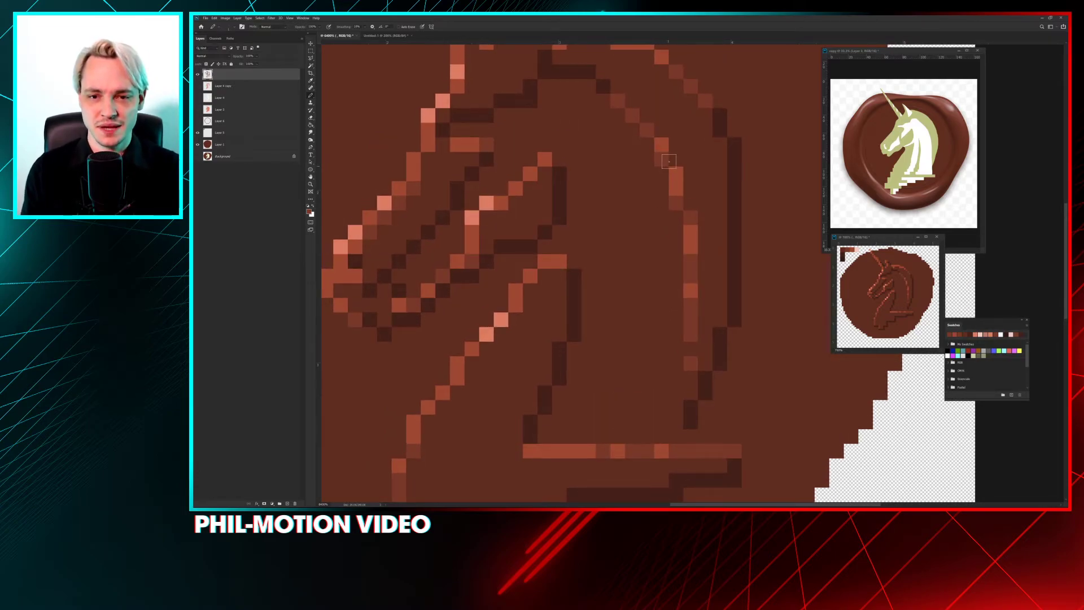
{"action": "left_click", "coordinate": [661, 146]}
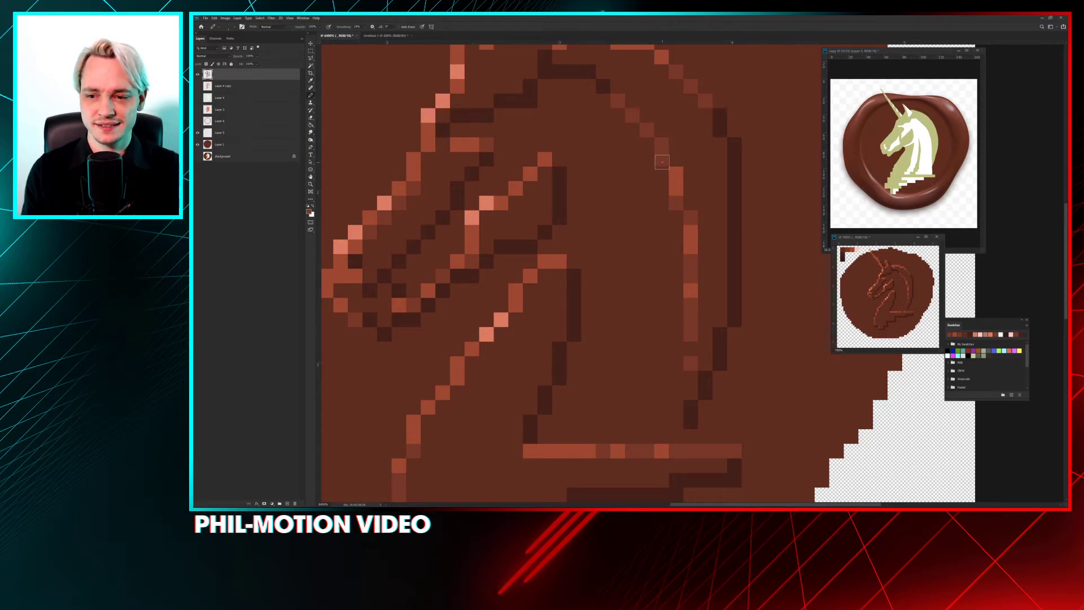
{"action": "left_click", "coordinate": [676, 173]}
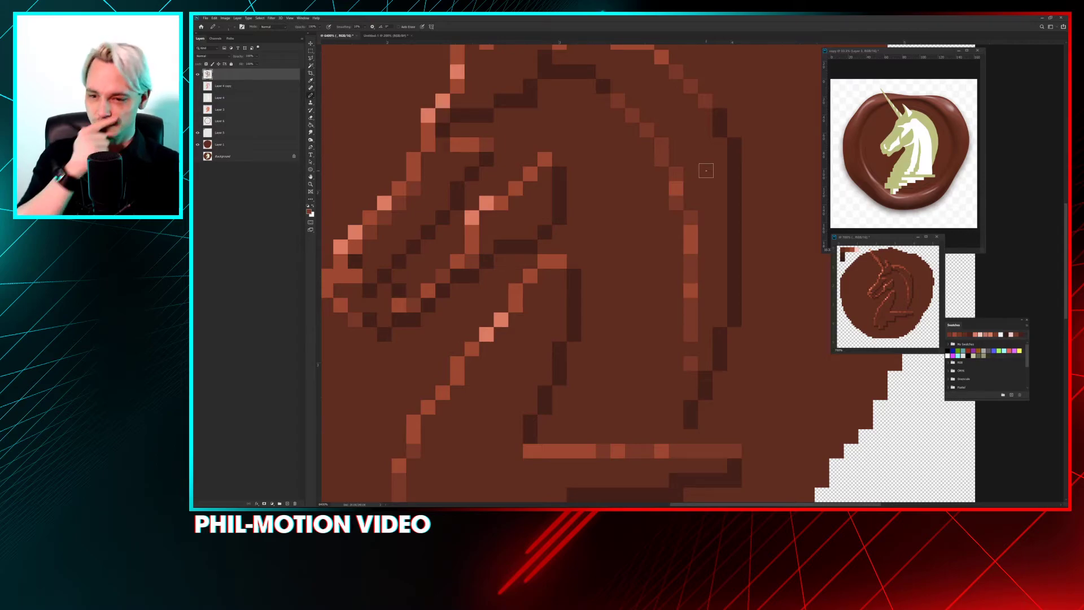
Step: Check the whole seal and enlarge the reference image around the unicorn's head, ear and horn
{"action": "scroll", "coordinate": [669, 296], "scroll_direction": "down", "scroll_amount": 5}
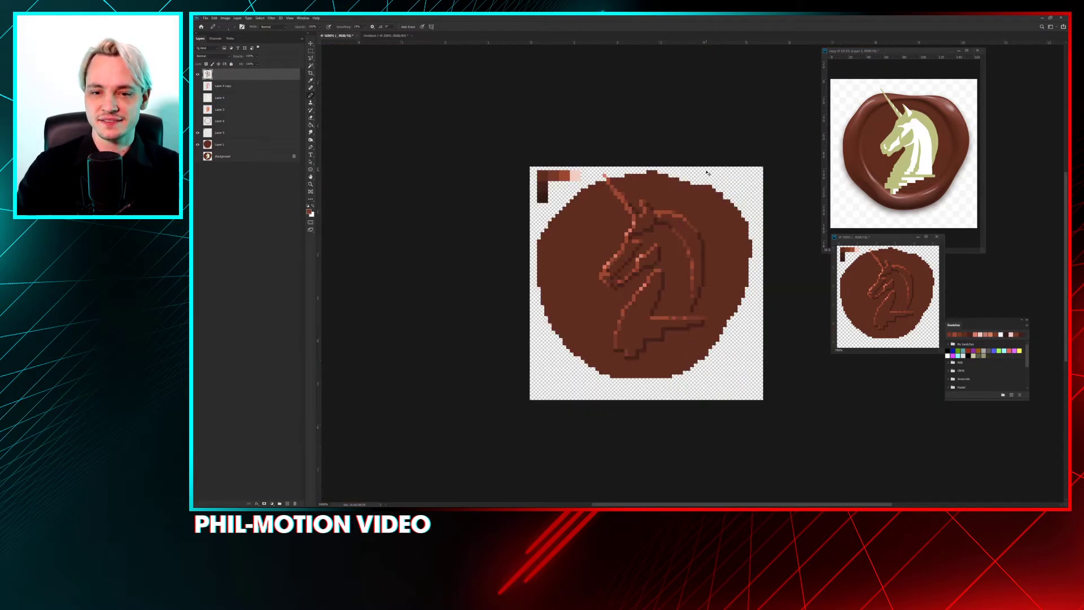
{"action": "scroll", "coordinate": [597, 278], "scroll_direction": "up", "scroll_amount": 4}
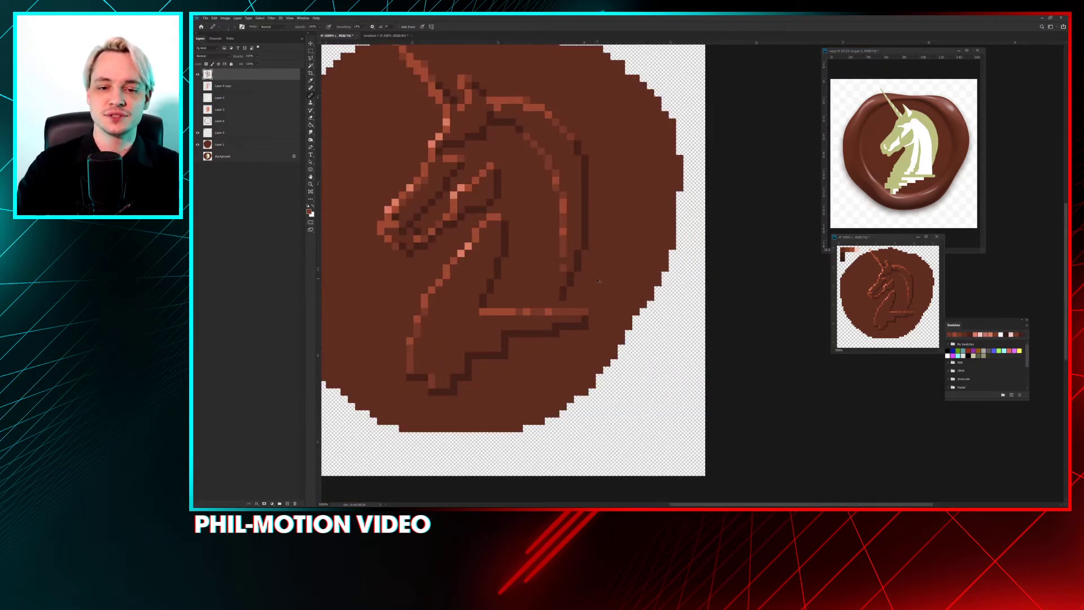
{"action": "left_click_drag", "start_coordinate": [597, 278], "coordinate": [636, 324]}
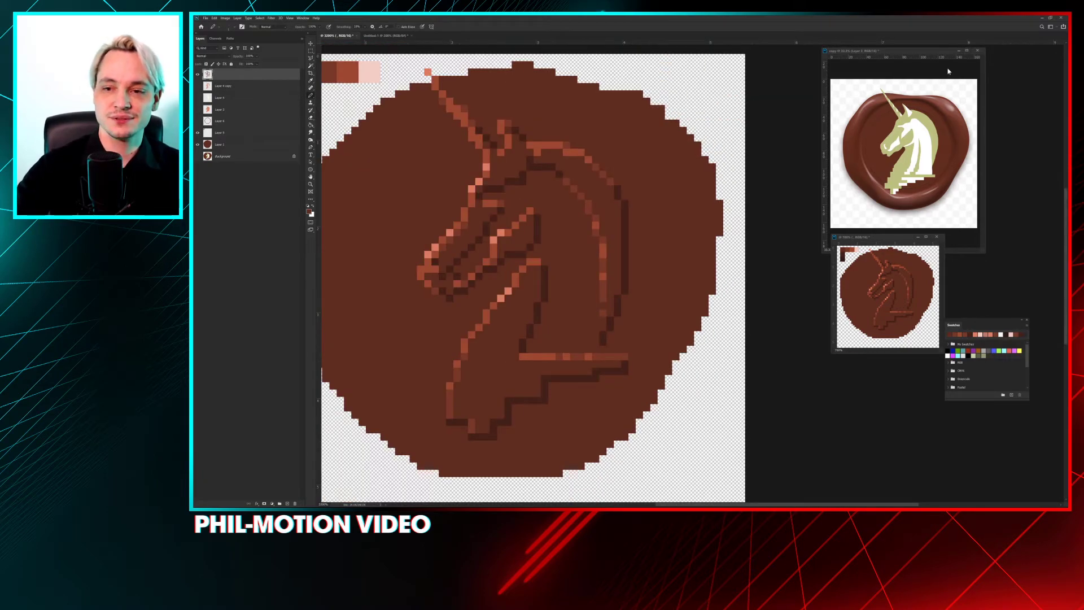
{"action": "left_click", "coordinate": [890, 71]}
{"action": "scroll", "coordinate": [890, 71], "scroll_direction": "up", "scroll_amount": 2}
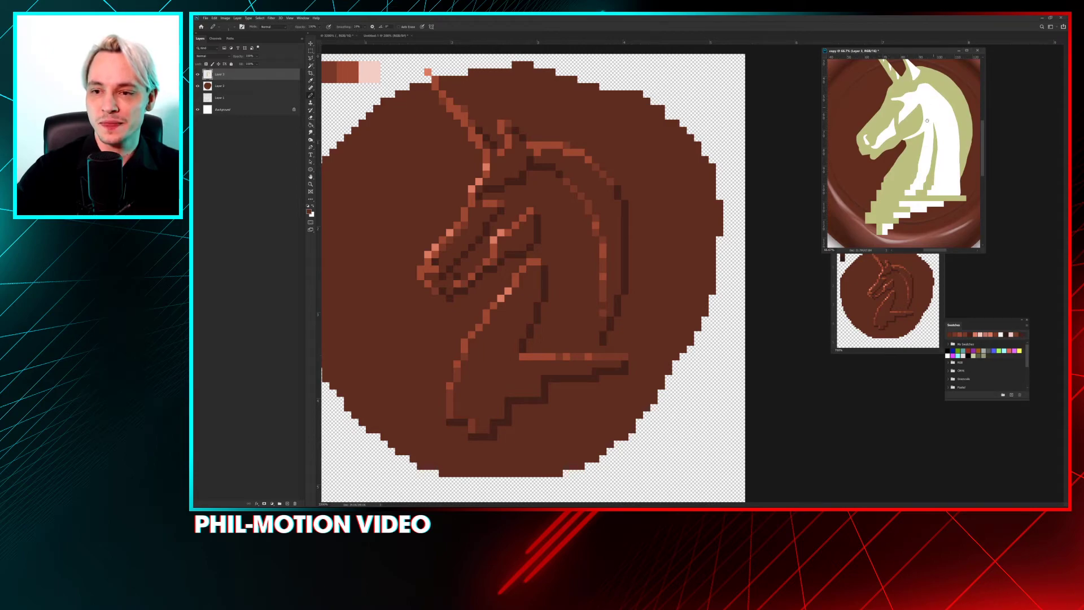
{"action": "scroll", "coordinate": [858, 101], "scroll_direction": "up", "scroll_amount": 1}
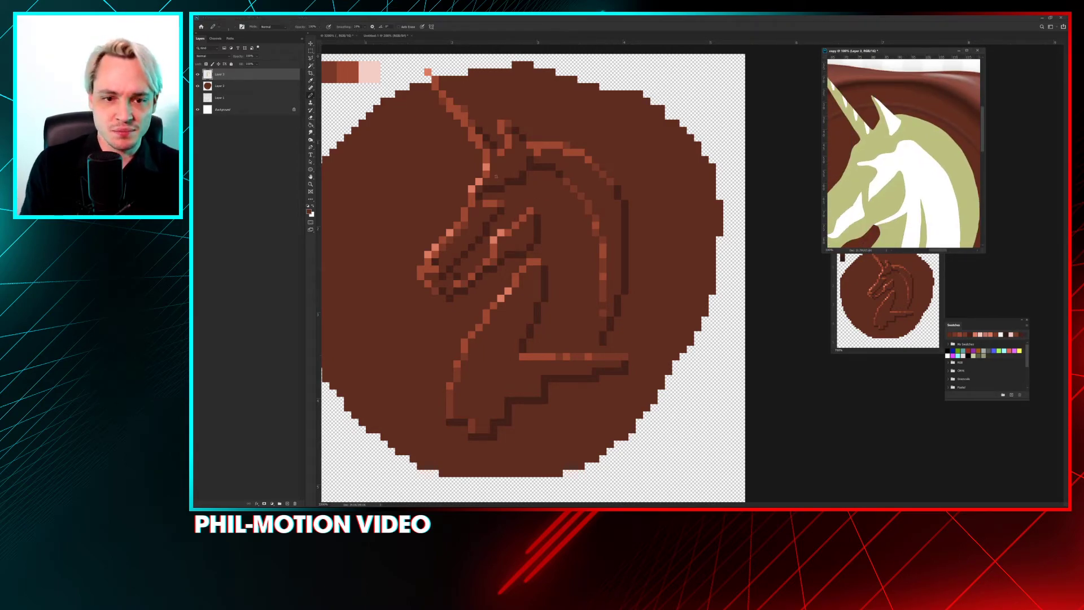
Step: Refine the pixels between the base of the ear and the start of the mane's outer highlight using colors sampled from the mane
{"action": "left_click", "coordinate": [512, 153]}
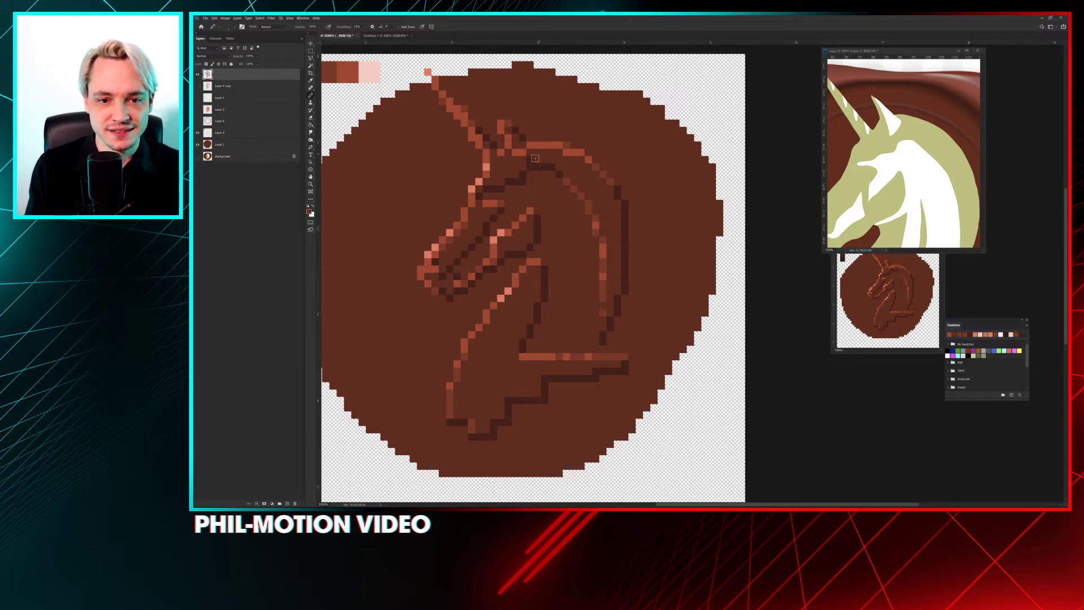
{"action": "left_click_drag", "start_coordinate": [534, 151], "coordinate": [513, 152]}
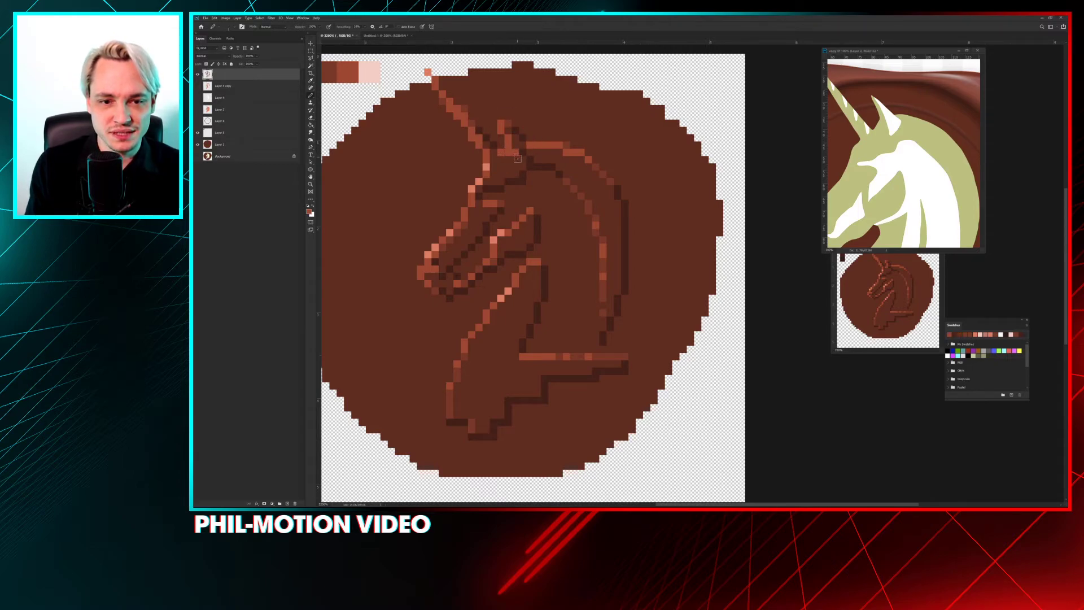
{"action": "left_click", "coordinate": [517, 159]}
{"action": "left_click", "coordinate": [531, 145], "text": "alt"}
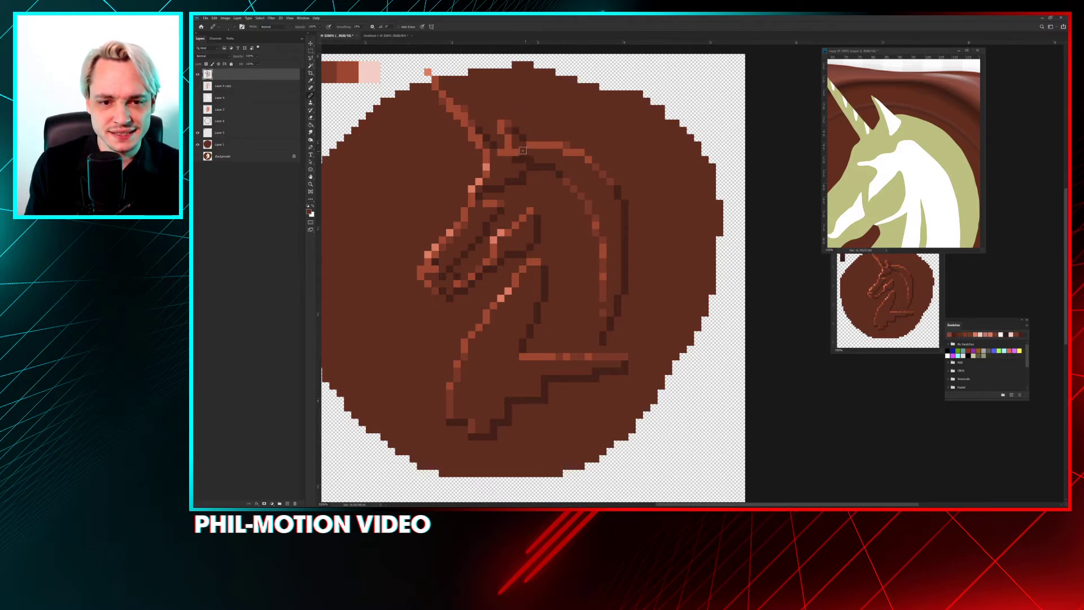
{"action": "left_click", "coordinate": [520, 152]}
{"action": "left_click", "coordinate": [567, 148], "text": "alt"}
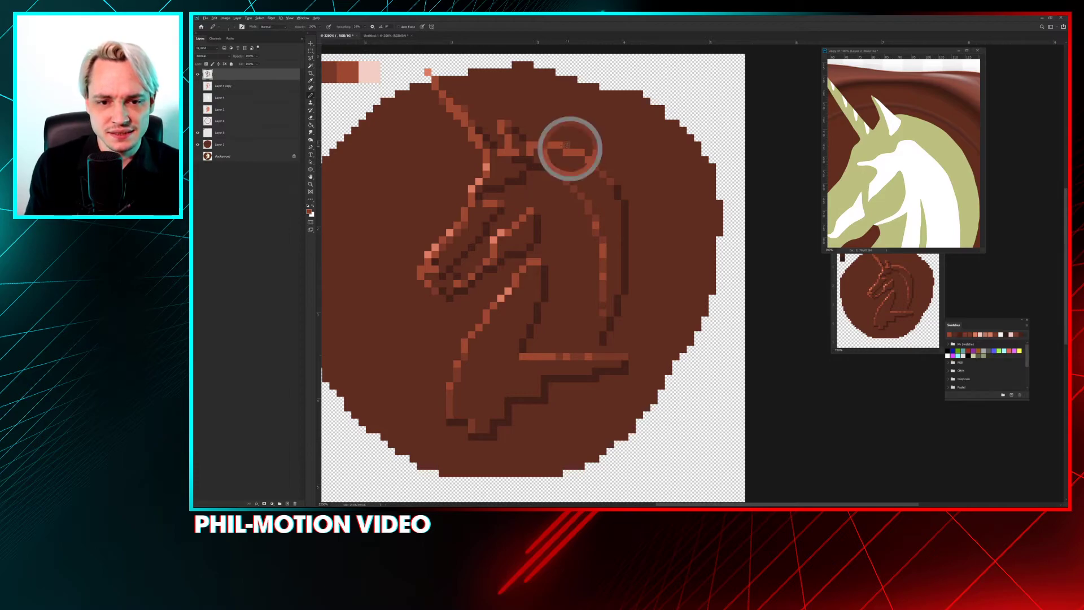
{"action": "left_click", "coordinate": [529, 145]}
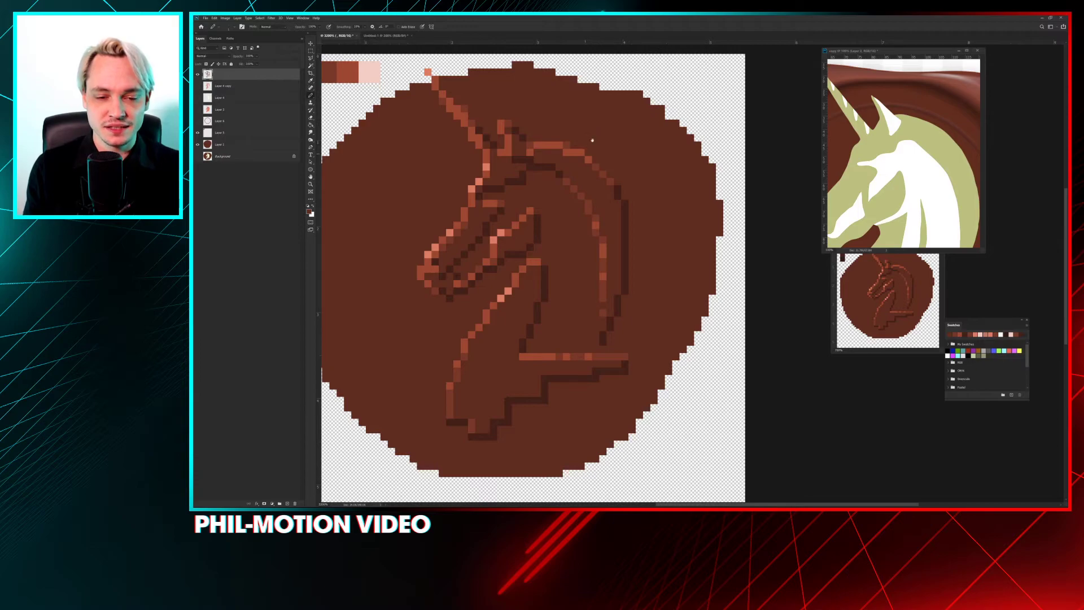
{"action": "scroll", "coordinate": [590, 142], "scroll_direction": "up", "scroll_amount": 3}
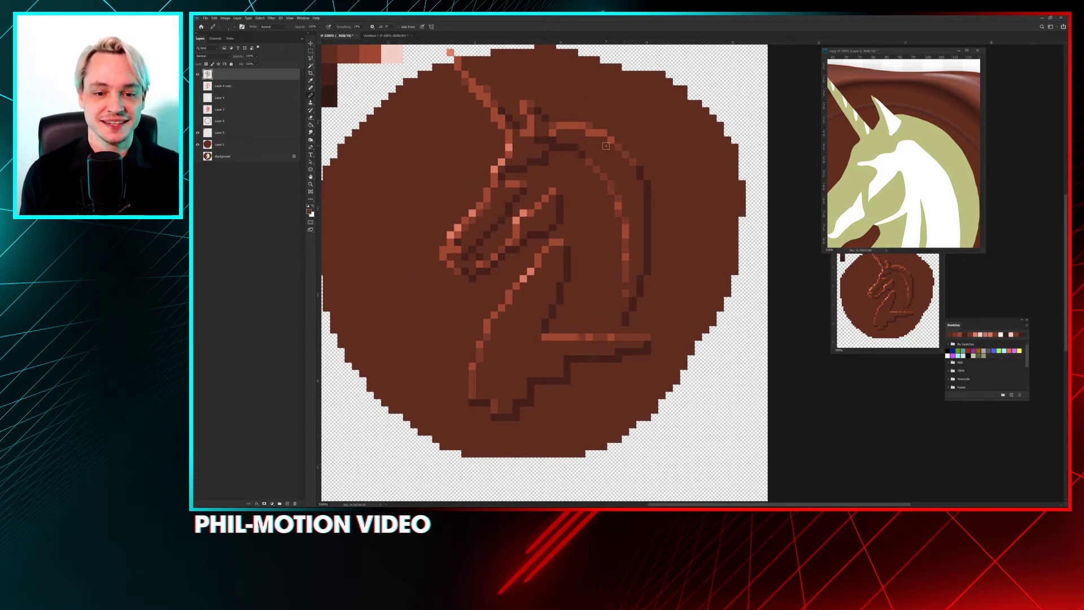
{"action": "scroll", "coordinate": [605, 169], "scroll_direction": "up", "scroll_amount": 1}
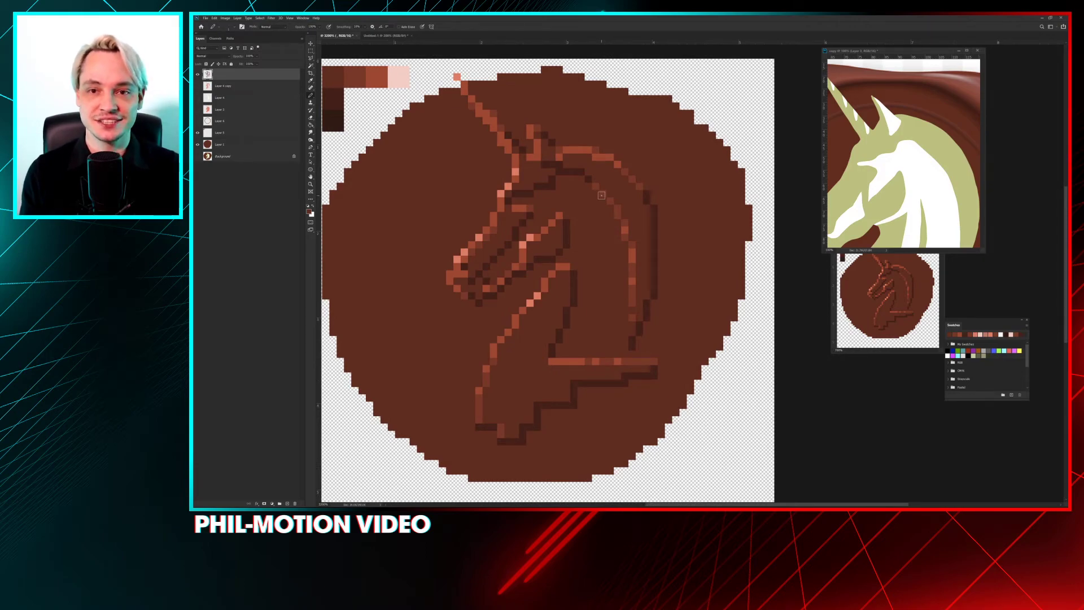
{"action": "scroll", "coordinate": [601, 195], "scroll_direction": "down", "scroll_amount": 3}
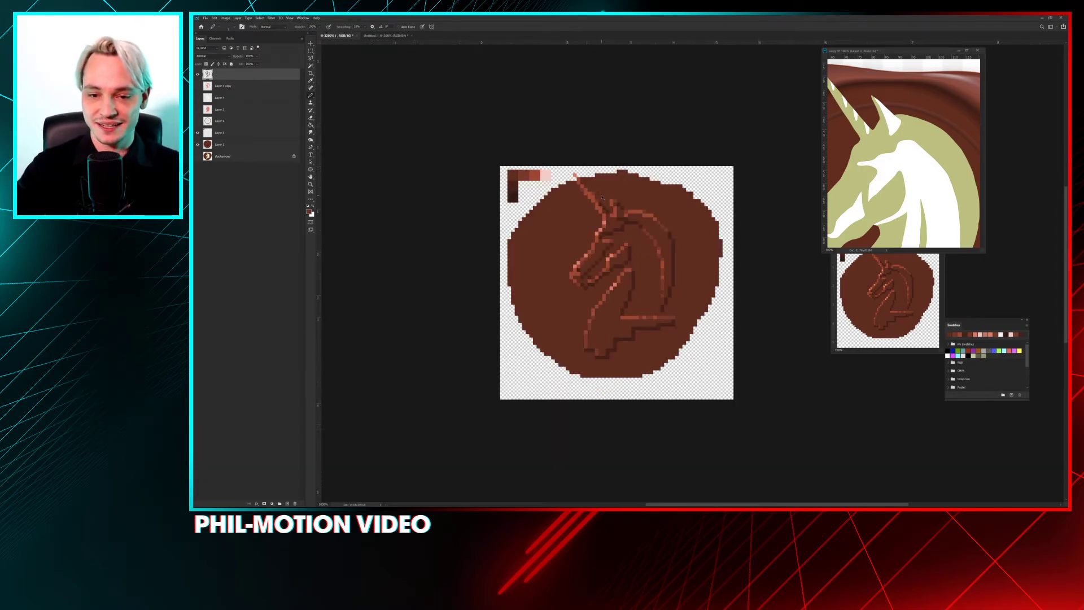
{"action": "left_click_drag", "start_coordinate": [567, 296], "coordinate": [560, 294]}
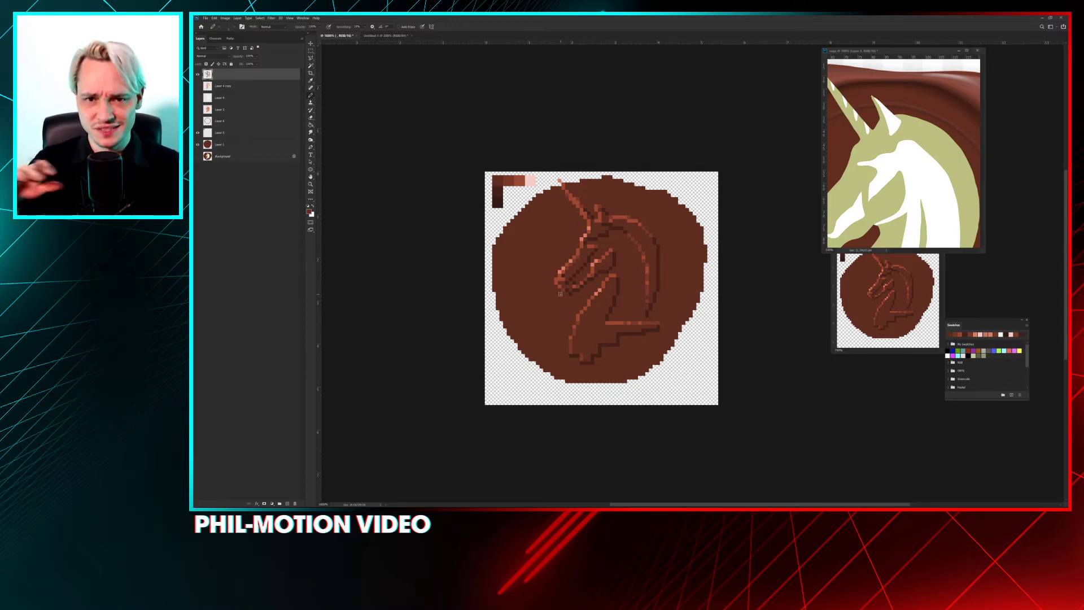
{"action": "left_click_drag", "start_coordinate": [637, 164], "coordinate": [631, 161]}
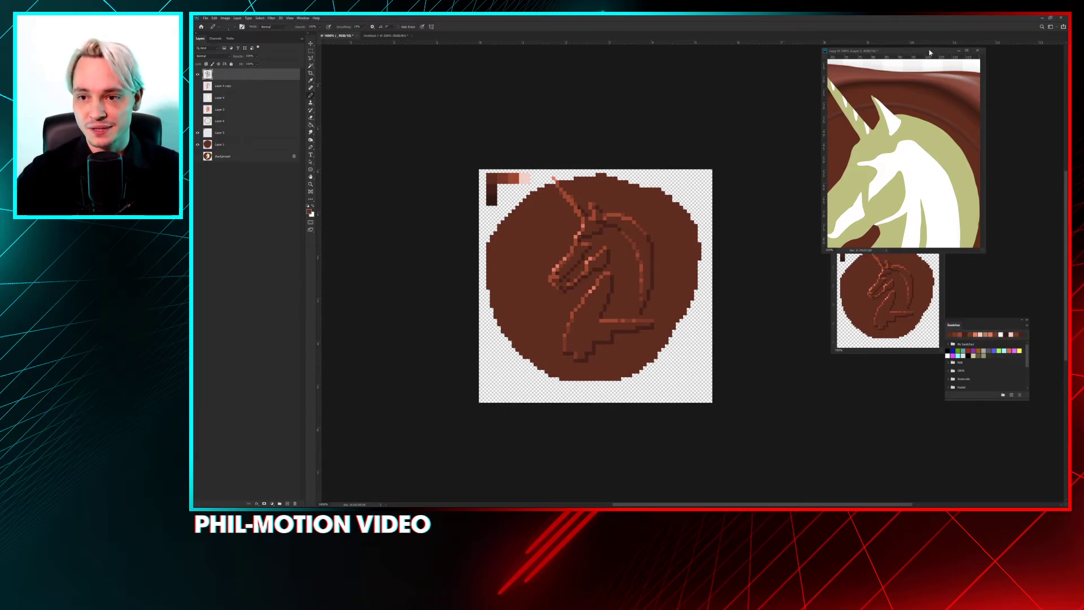
Step: Move the reference image window farther aside and place the small seal preview window unobstructed beside the main canvas
{"action": "left_click_drag", "start_coordinate": [930, 52], "coordinate": [984, 60]}
{"action": "left_click_drag", "start_coordinate": [857, 240], "coordinate": [782, 265]}
{"action": "left_click", "coordinate": [620, 108]}
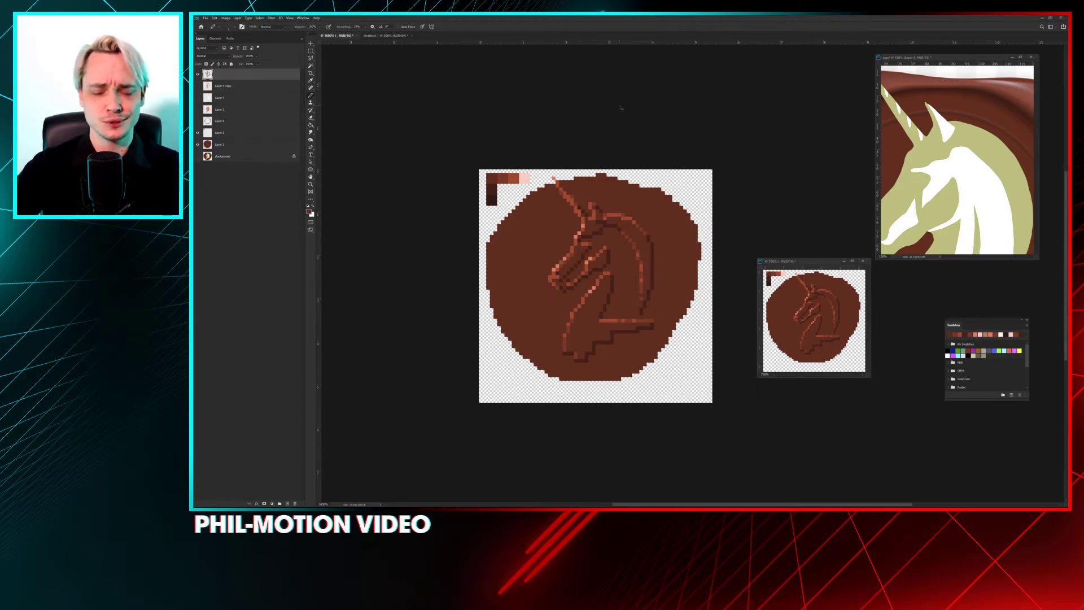
{"action": "key", "text": "ctrl+plus"}
{"action": "key", "text": "ctrl+plus"}
{"action": "left_click_drag", "start_coordinate": [619, 105], "coordinate": [637, 76]}
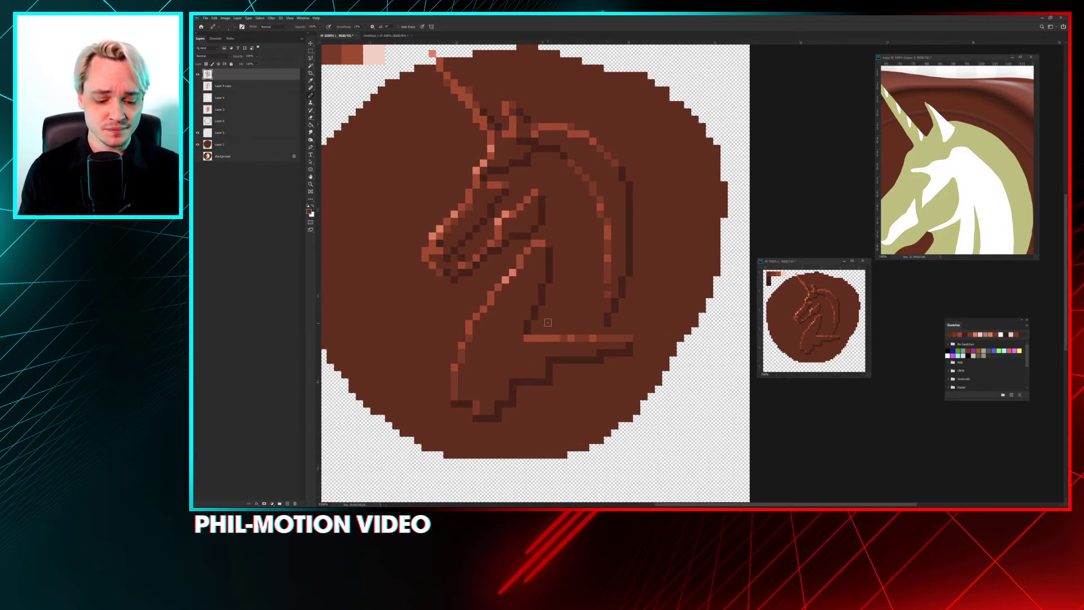
{"action": "left_click_drag", "start_coordinate": [555, 239], "coordinate": [569, 254]}
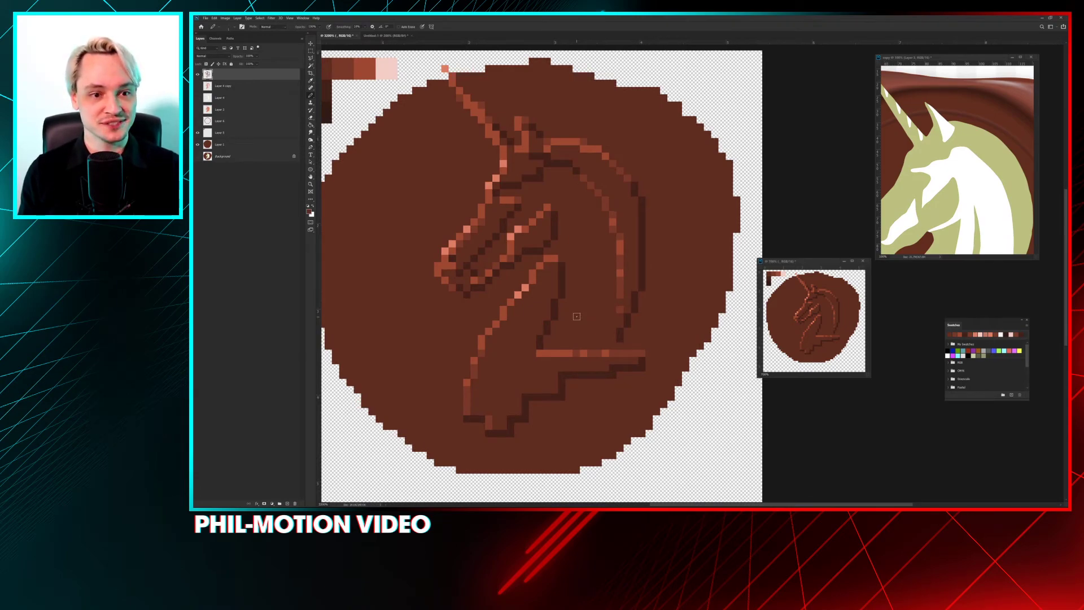
{"action": "left_click_drag", "start_coordinate": [503, 102], "coordinate": [520, 120]}
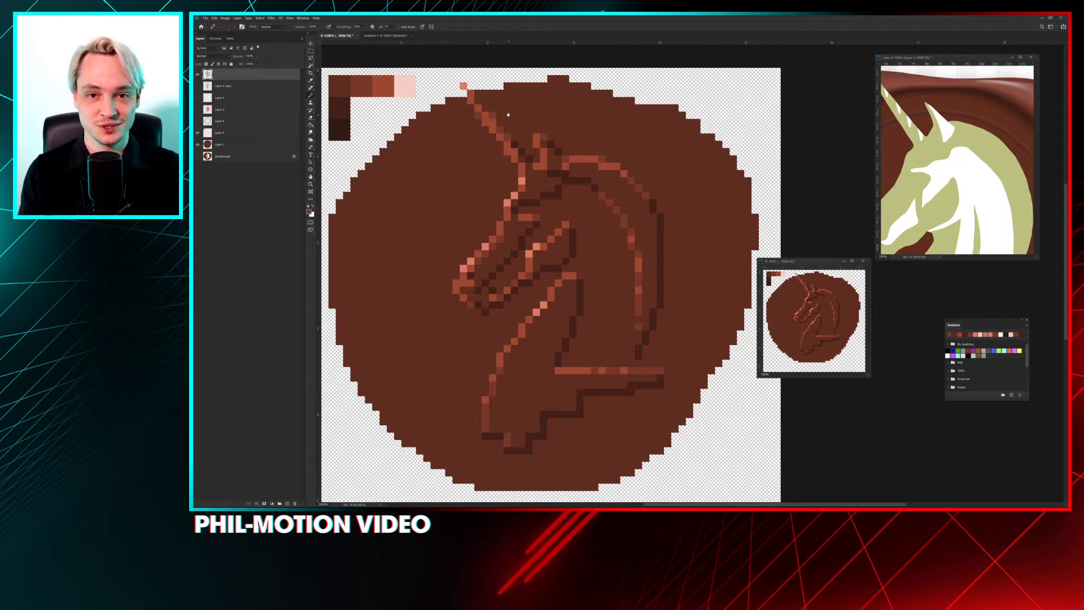
{"action": "left_click_drag", "start_coordinate": [598, 247], "coordinate": [612, 242]}
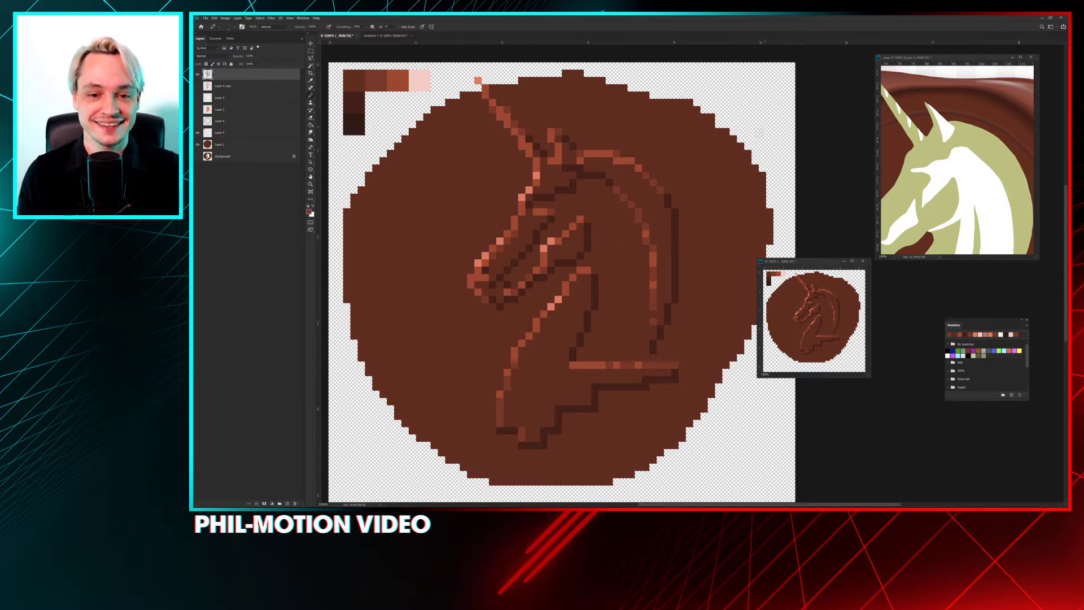
{"action": "mouse_move", "coordinate": [741, 183]}
{"action": "left_mouse_down"}
{"action": "mouse_move", "coordinate": [718, 199]}
{"action": "mouse_move", "coordinate": [717, 172]}
{"action": "mouse_move", "coordinate": [698, 191]}
{"action": "left_mouse_up"}
{"action": "key", "text": "e"}
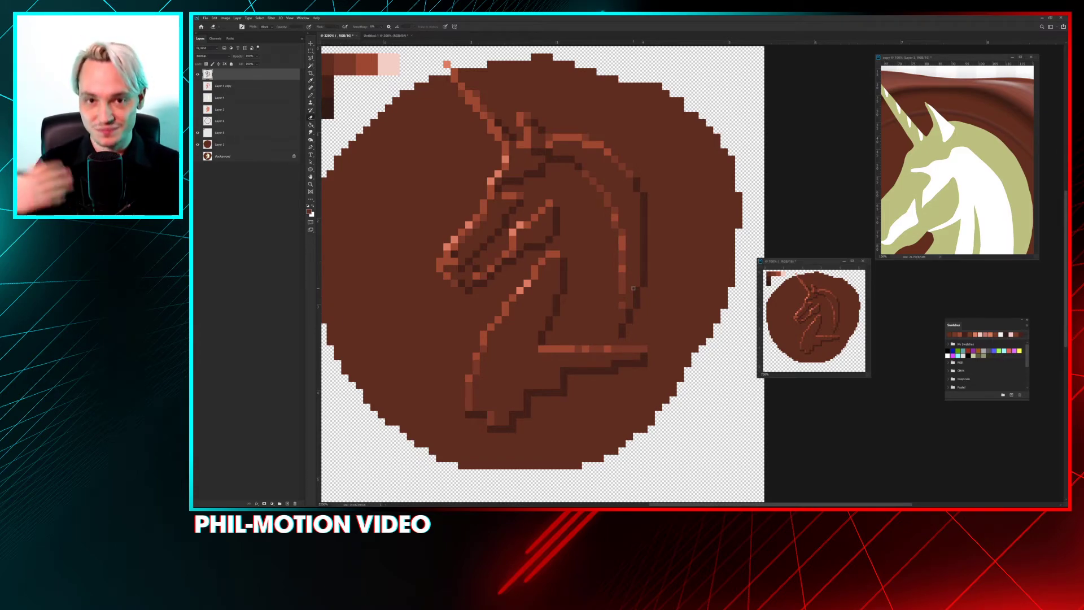
{"action": "scroll", "coordinate": [587, 284], "scroll_direction": "right", "scroll_amount": 1}
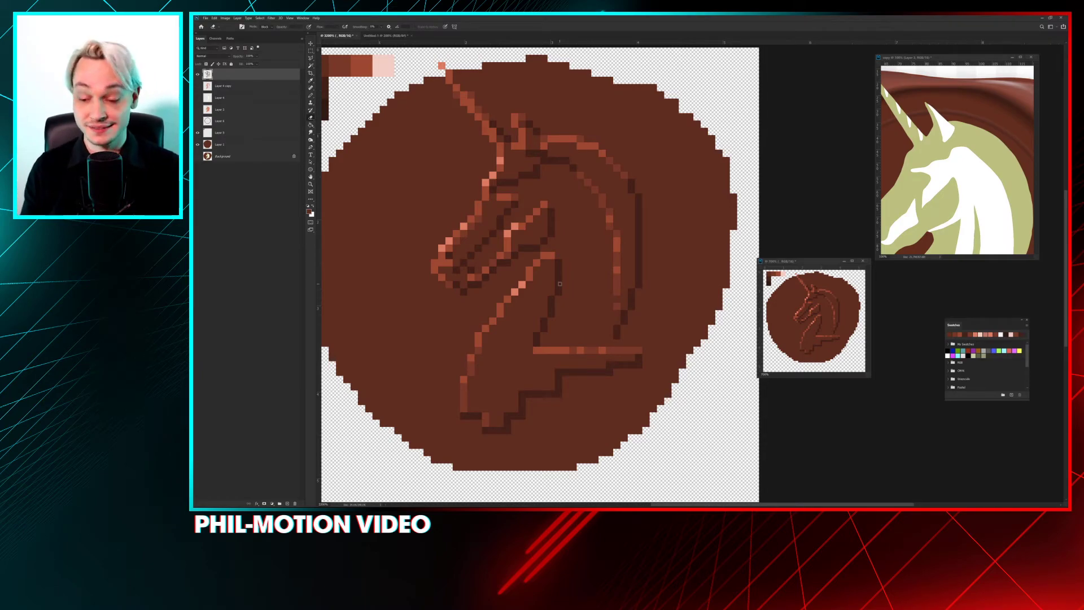
{"action": "left_click_drag", "start_coordinate": [659, 275], "coordinate": [666, 286]}
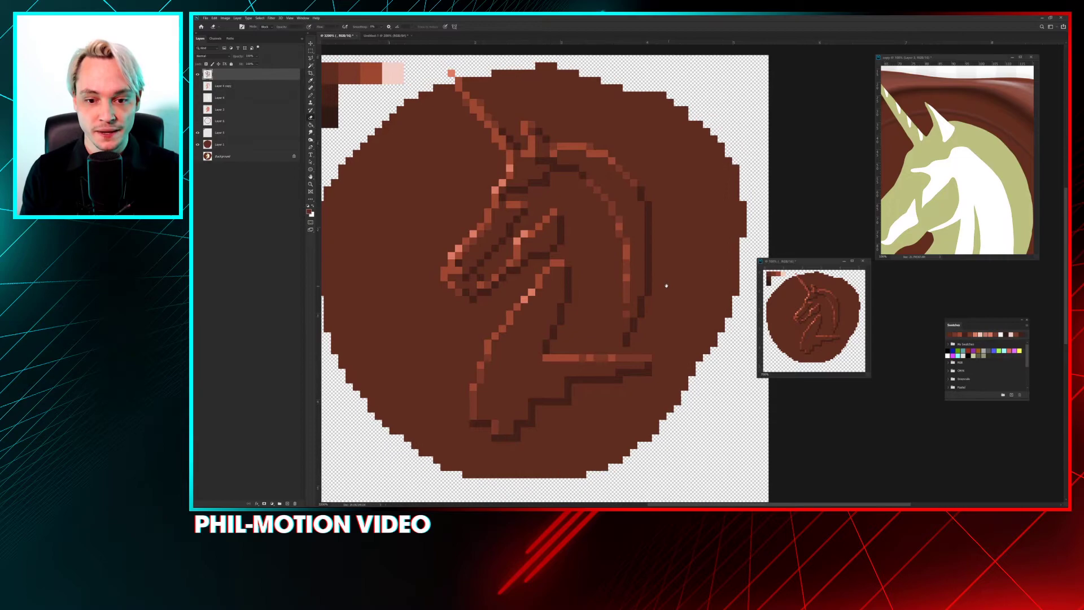
{"action": "scroll", "coordinate": [668, 288], "scroll_direction": "down", "scroll_amount": 1}
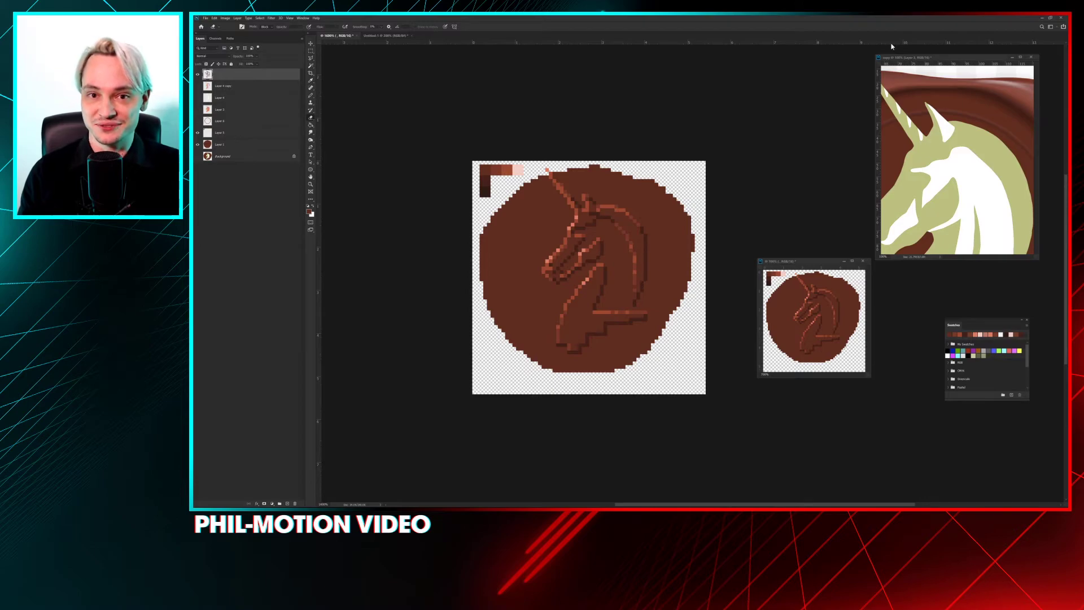
{"action": "key", "text": "ctrl+plus"}
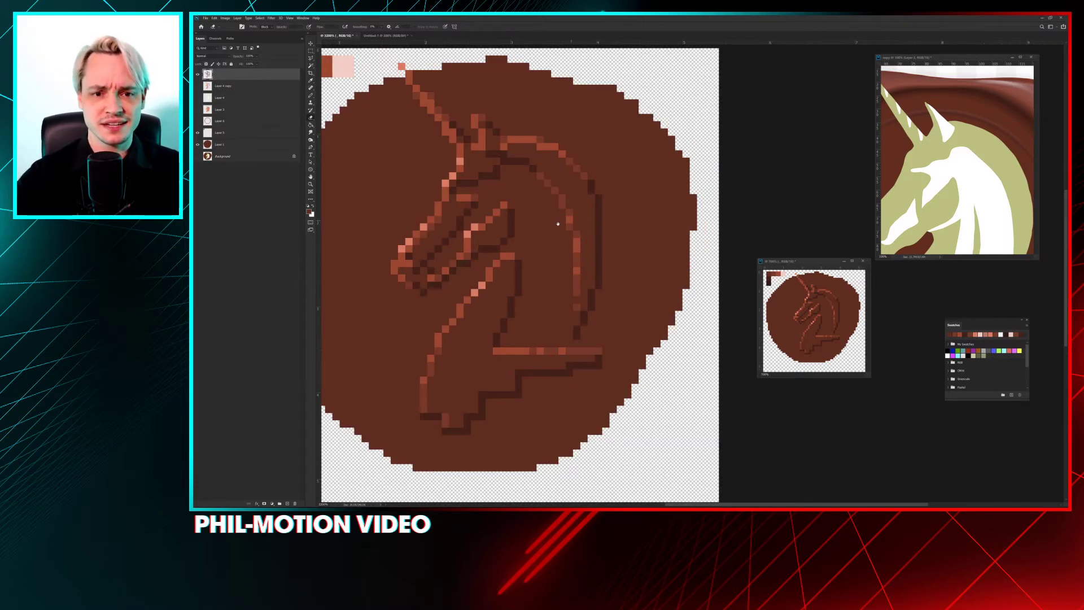
{"action": "scroll", "coordinate": [558, 224], "scroll_direction": "left", "scroll_amount": 3}
{"action": "scroll", "coordinate": [565, 234], "scroll_direction": "right", "scroll_amount": 2}
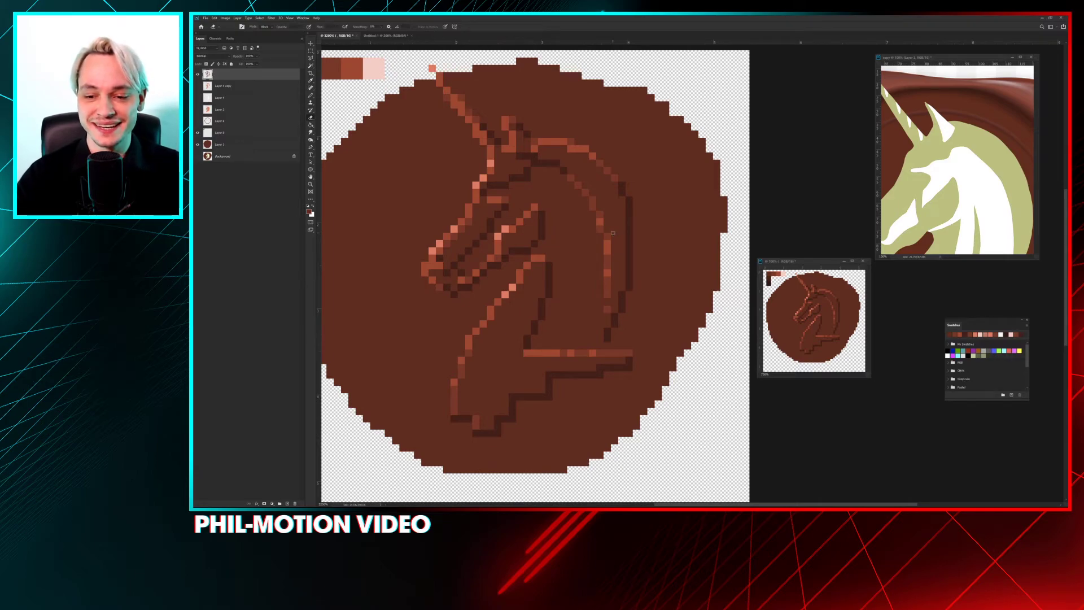
{"action": "scroll", "coordinate": [583, 216], "scroll_direction": "left", "scroll_amount": 2}
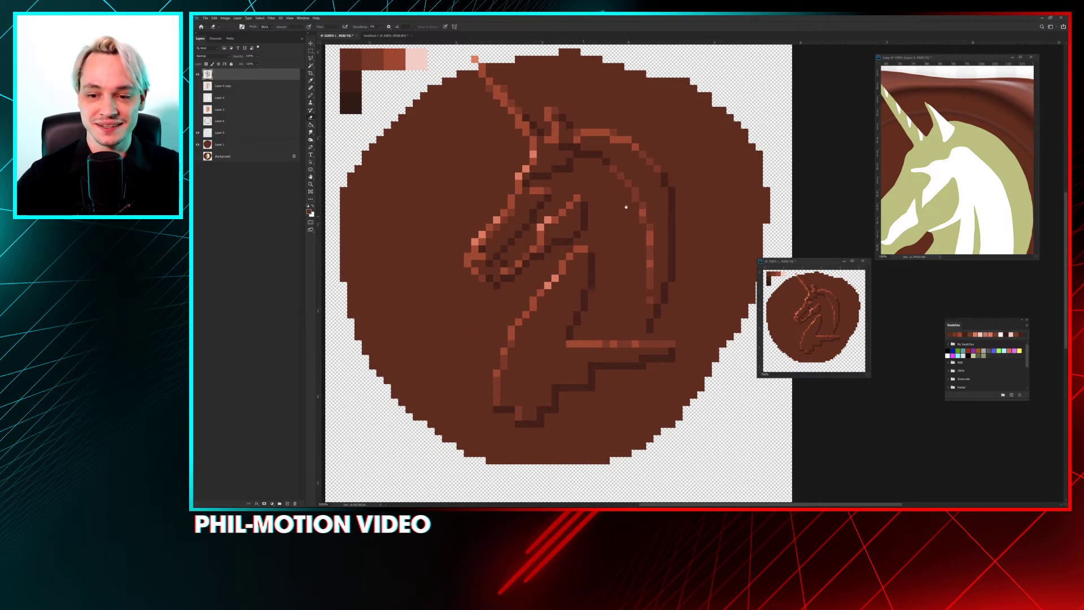
Step: Move the small seal preview window farther away from the main canvas and check the whole seal at a reduced size
{"action": "left_click_drag", "start_coordinate": [816, 265], "coordinate": [874, 290]}
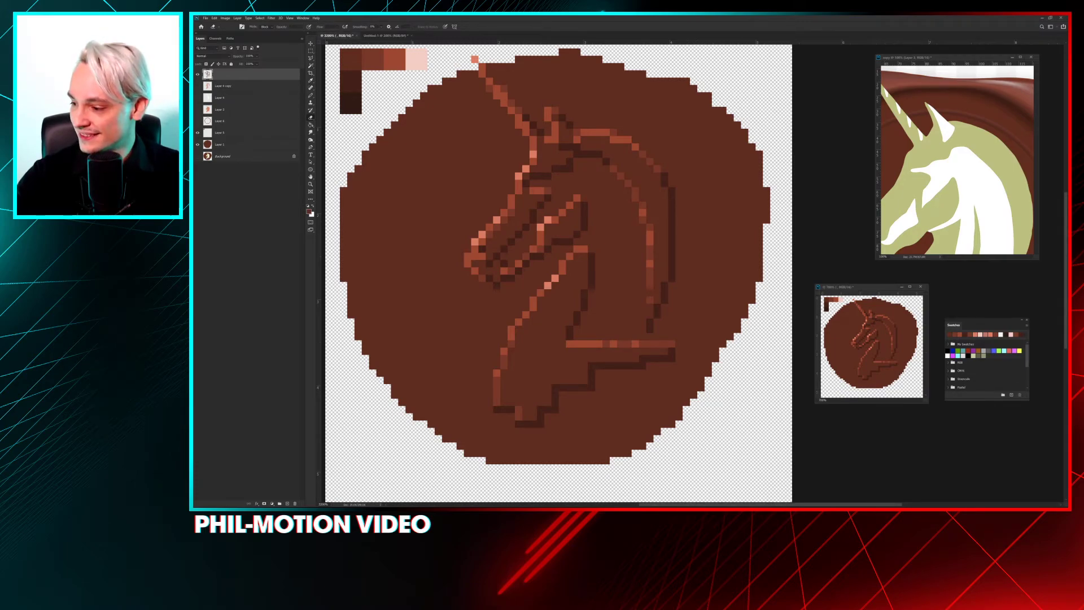
{"action": "scroll", "coordinate": [647, 270], "scroll_direction": "up", "scroll_amount": 1}
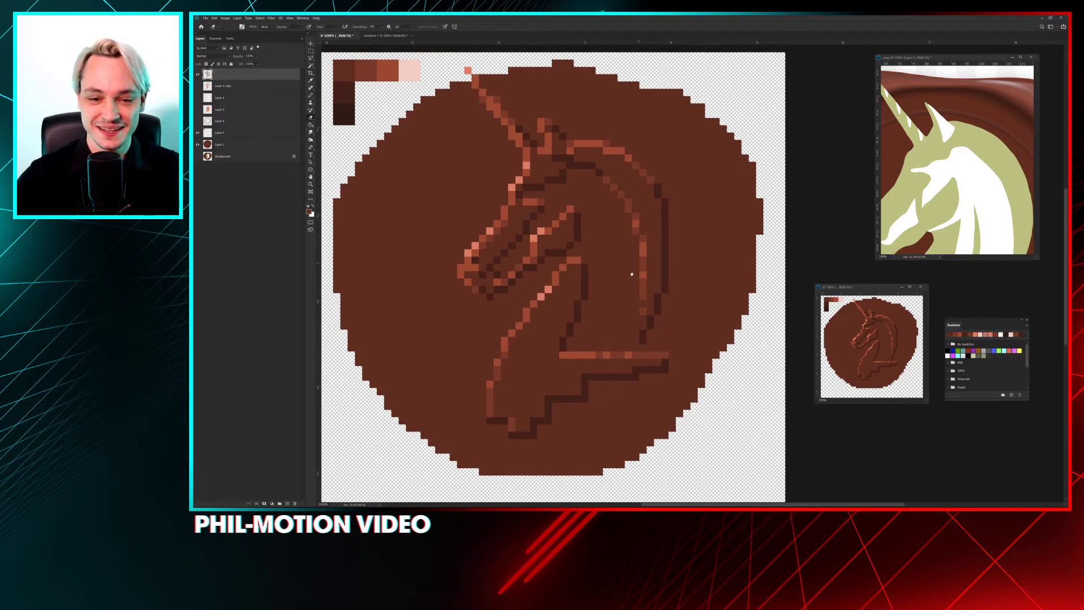
{"action": "scroll", "coordinate": [630, 263], "scroll_direction": "down", "scroll_amount": 5}
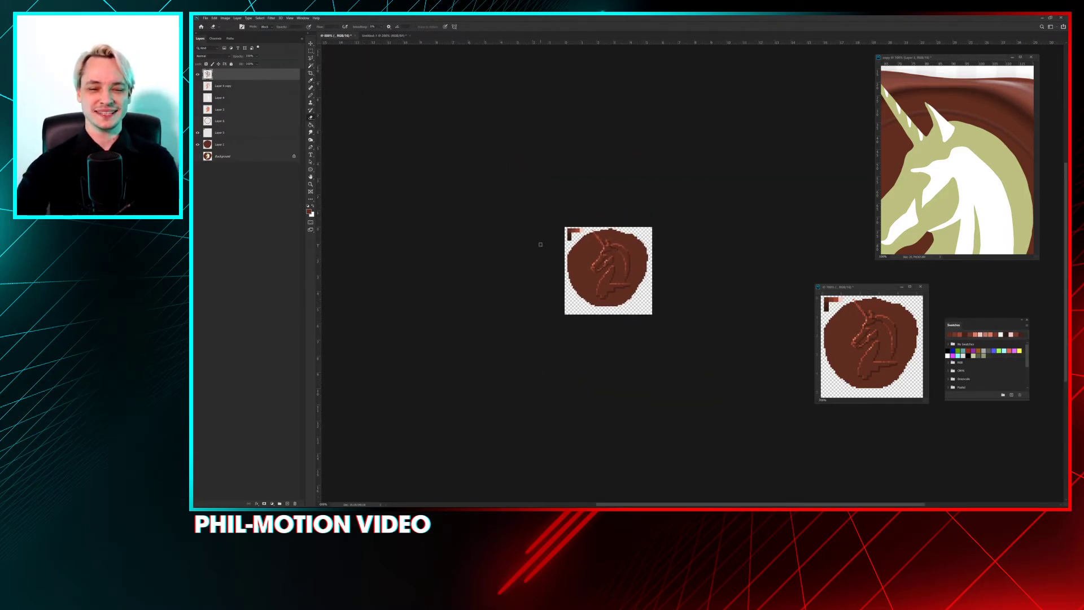
{"action": "scroll", "coordinate": [541, 246], "scroll_direction": "up", "scroll_amount": 3}
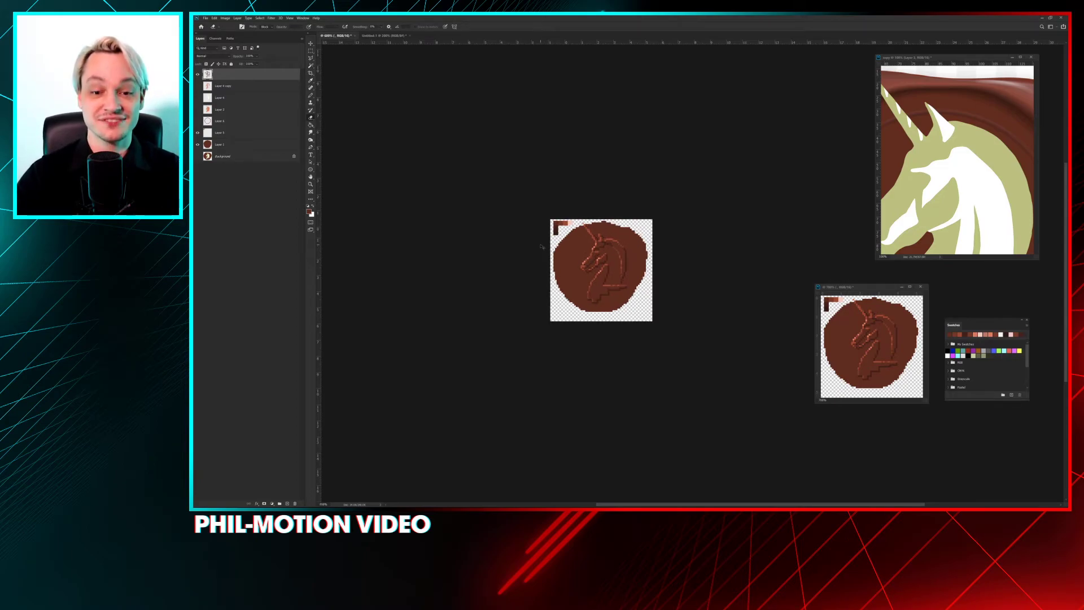
{"action": "scroll", "coordinate": [541, 246], "scroll_direction": "up", "scroll_amount": 1}
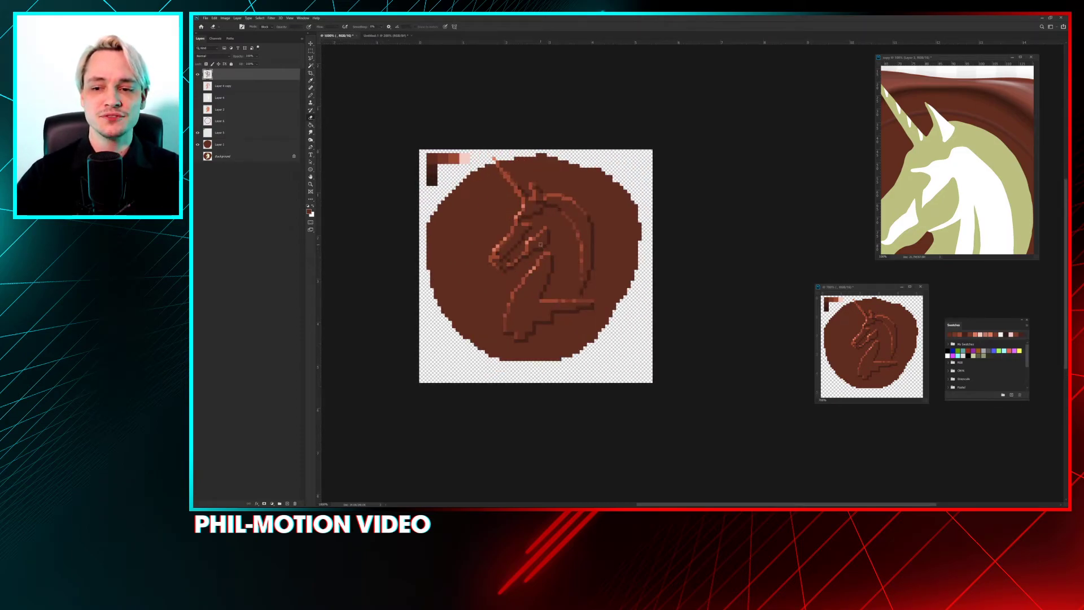
Step: Show the whole seal in the reference image window and toggle its wax layer off and back on to compare
{"action": "left_click", "coordinate": [940, 62]}
{"action": "key", "text": "ctrl+minus"}
{"action": "key", "text": "ctrl+minus"}
{"action": "key", "text": "ctrl+minus"}
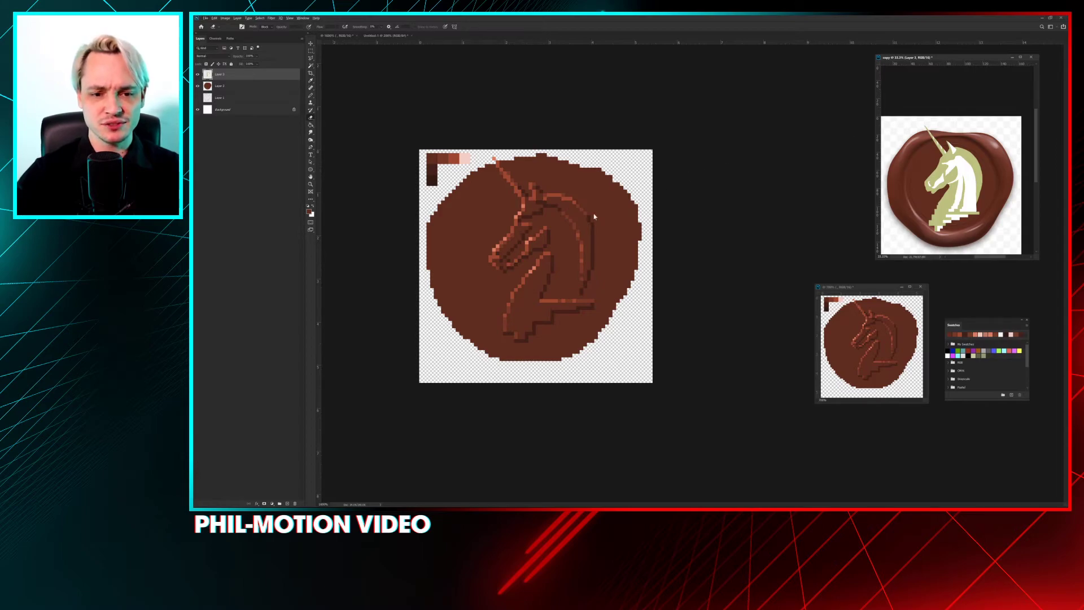
{"action": "left_click", "coordinate": [198, 86]}
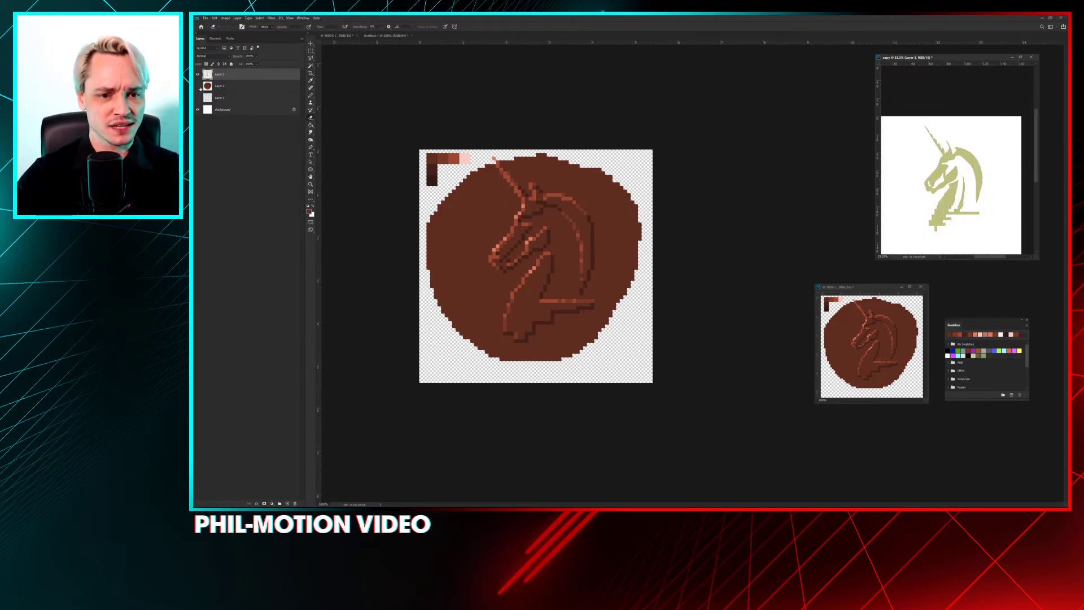
{"action": "left_click", "coordinate": [198, 85]}
Step: Hide the irregular brown base layer of the pixel seal and sample the base brown from the stray patch beside the unicorn's face
{"action": "left_click", "coordinate": [525, 85]}
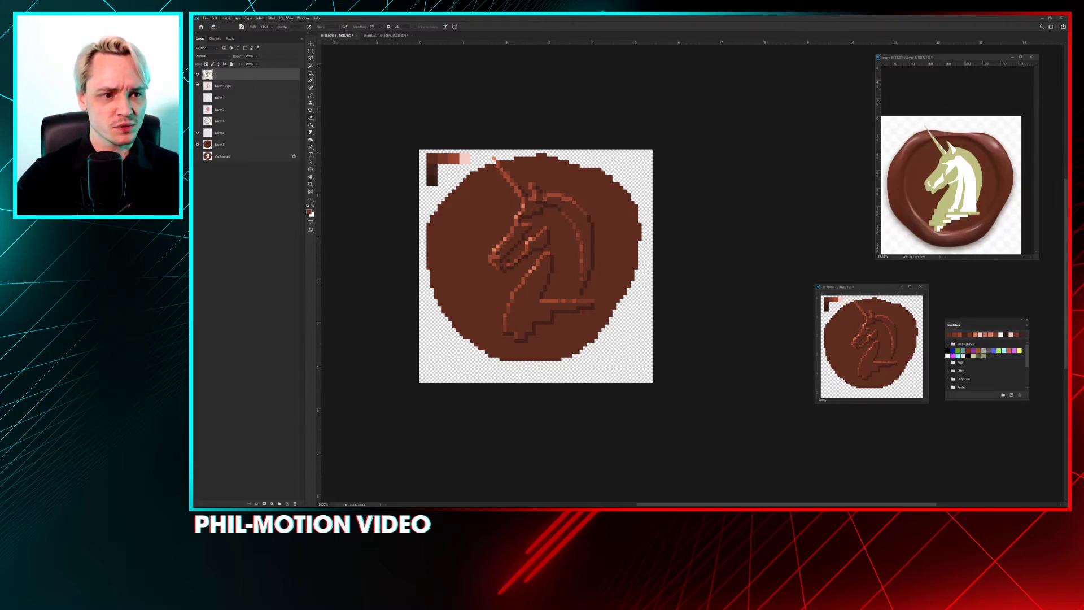
{"action": "left_click", "coordinate": [198, 145]}
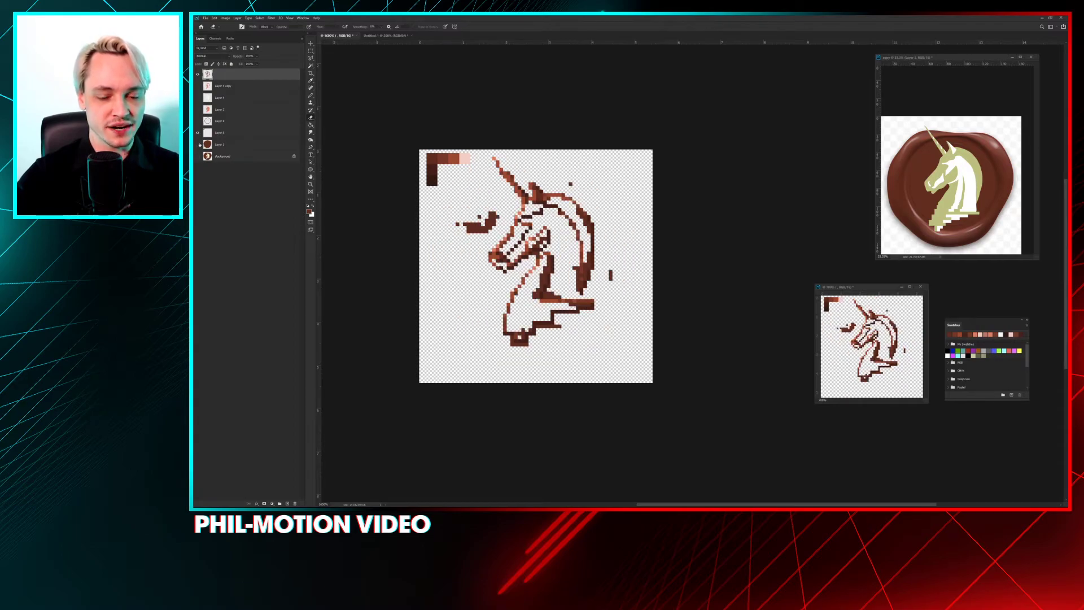
{"action": "left_click_drag", "start_coordinate": [455, 172], "coordinate": [578, 146]}
{"action": "key", "text": "ctrl+plus"}
{"action": "key", "text": "ctrl+plus"}
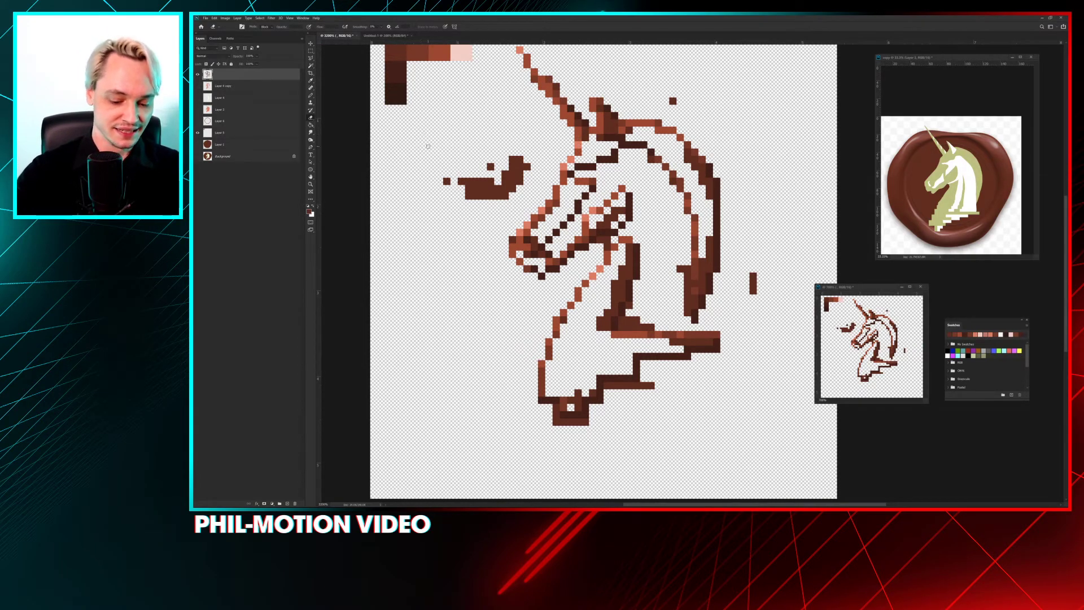
{"action": "key", "text": "i"}
{"action": "left_click", "coordinate": [480, 192]}
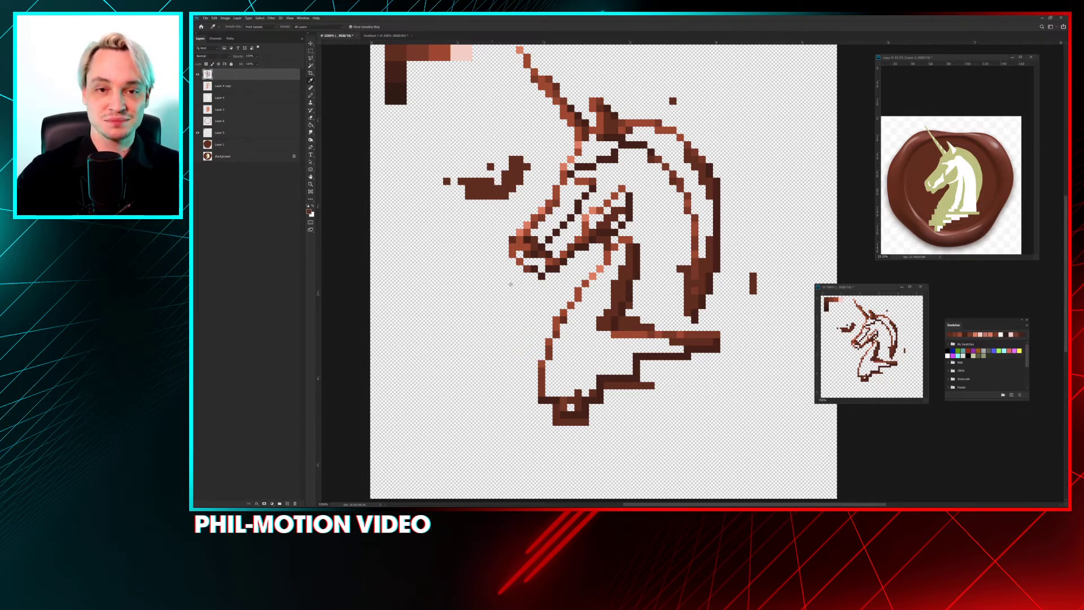
{"action": "left_click", "coordinate": [481, 193]}
{"action": "key", "text": "ctrl+minus"}
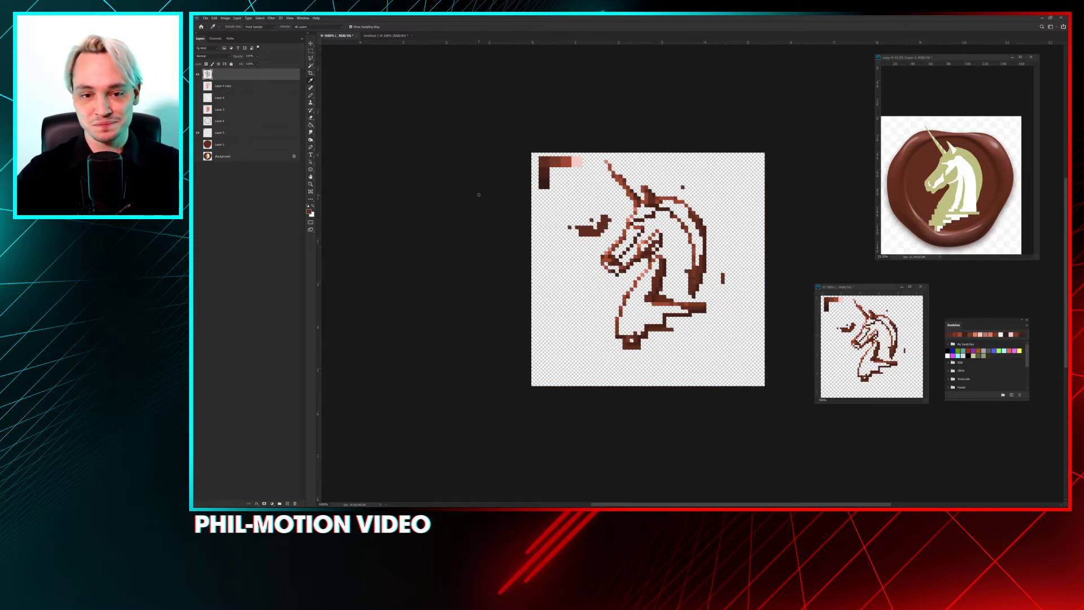
Step: Make a large circular selection around the unicorn, nearly filling the canvas, and adjust its position
{"action": "left_click", "coordinate": [310, 51]}
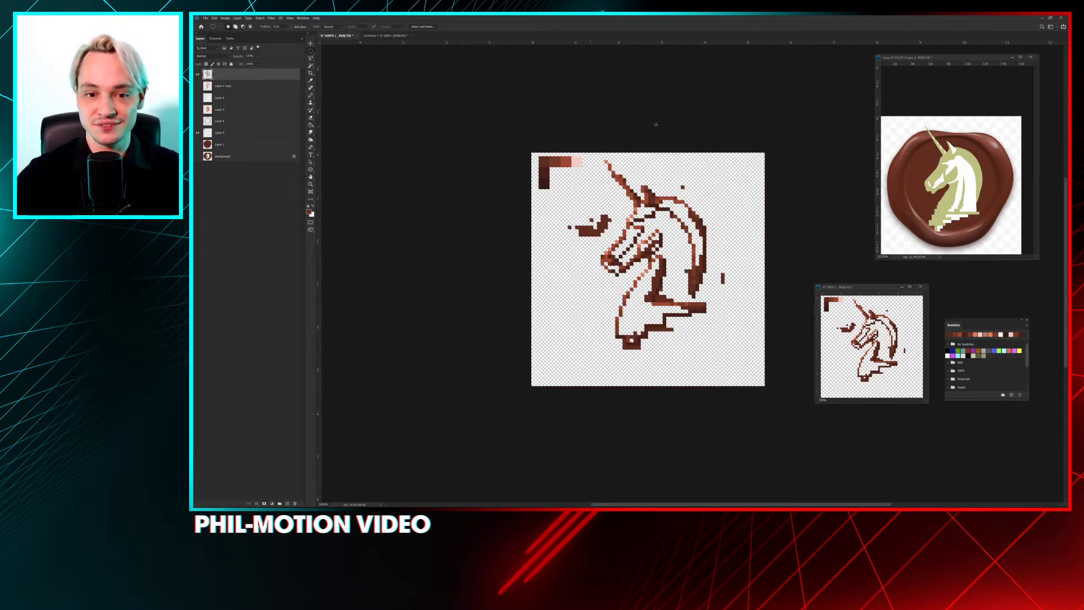
{"action": "left_click_drag", "start_coordinate": [649, 265], "coordinate": [763, 426]}
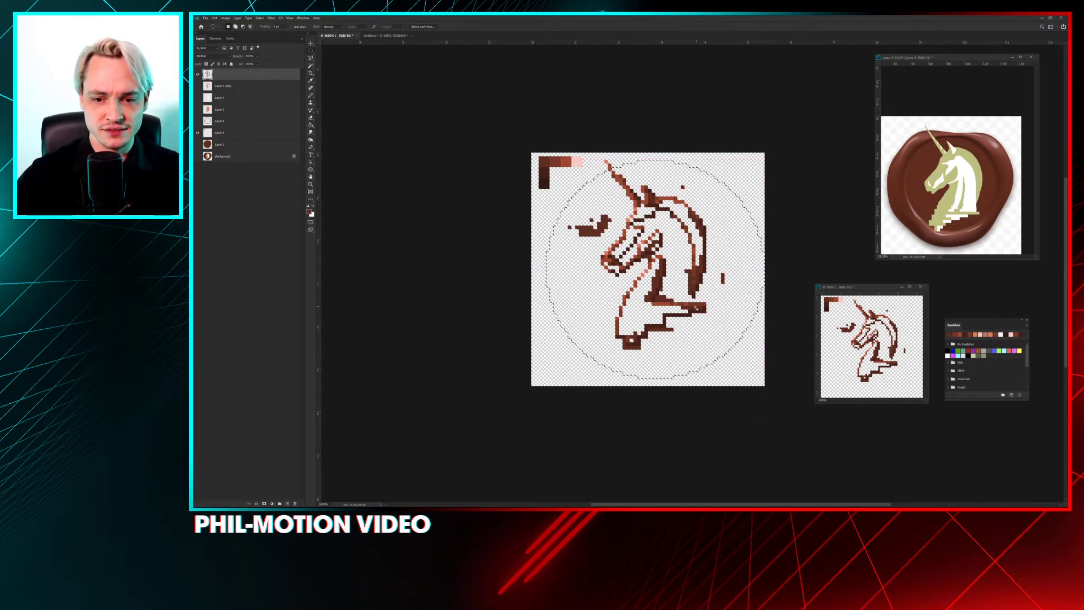
{"action": "left_click_drag", "start_coordinate": [694, 290], "coordinate": [694, 291]}
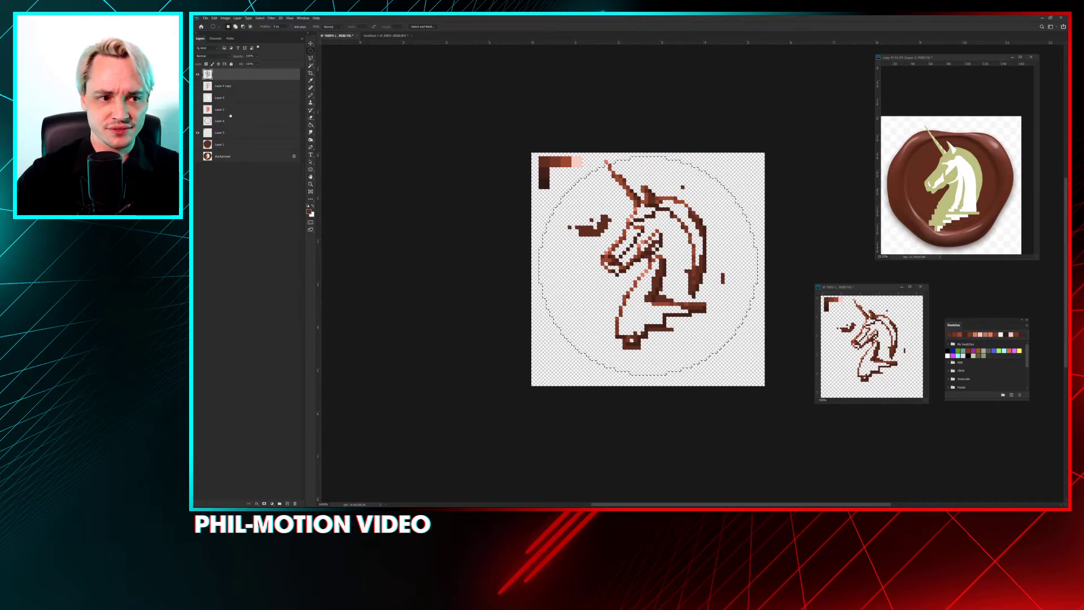
Step: Add a new layer beneath the unicorn line art and fill the circular selection with the sampled brown
{"action": "key", "text": "alt+bracketleft"}
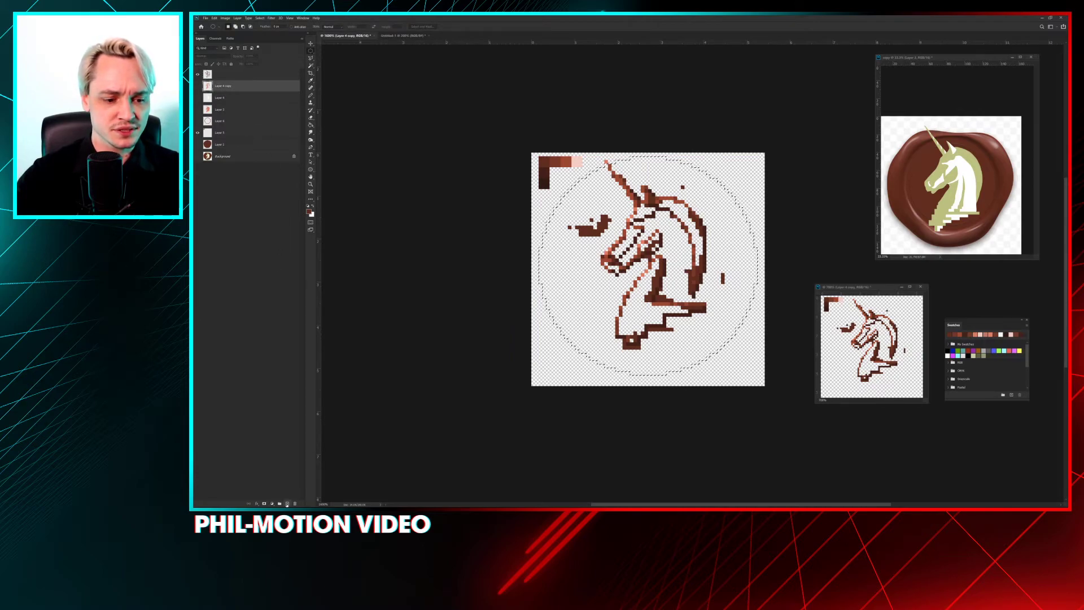
{"action": "left_click", "coordinate": [287, 503]}
{"action": "key", "text": "h"}
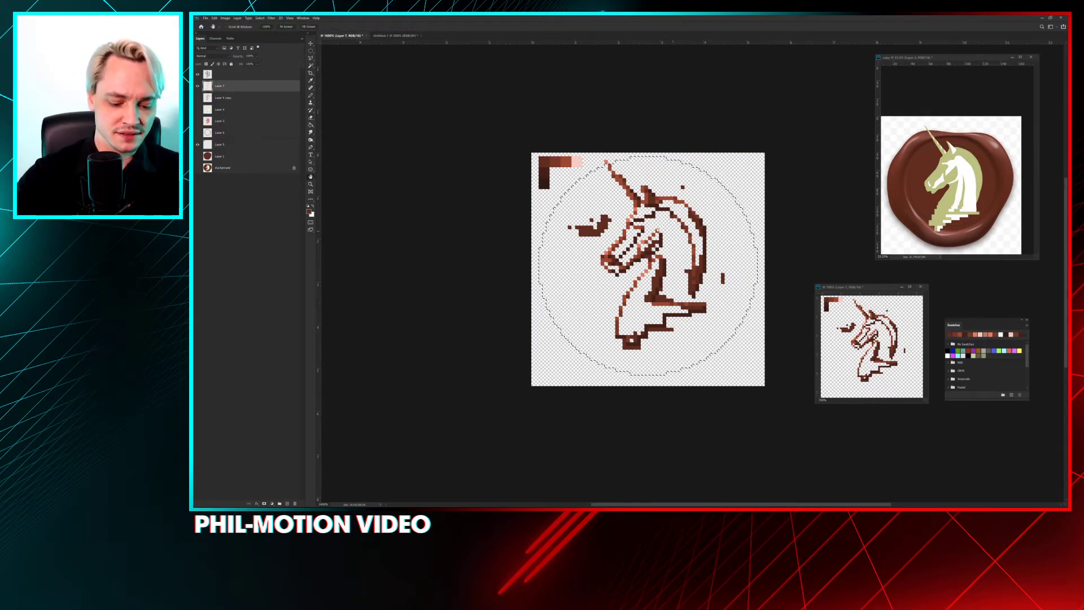
{"action": "key", "text": "g"}
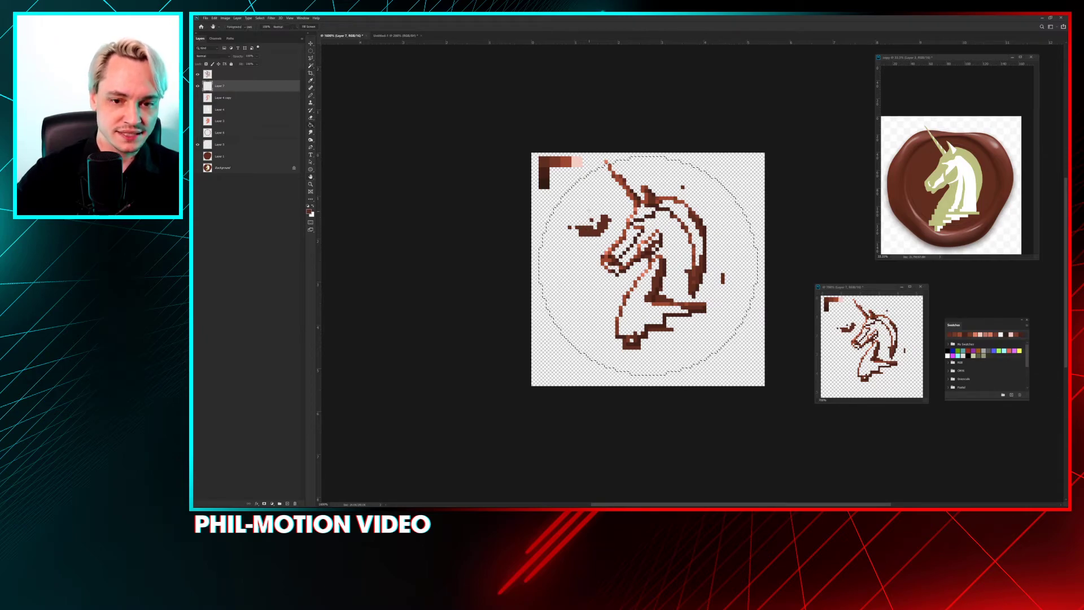
{"action": "left_click", "coordinate": [587, 228]}
Step: Enlarge the canvas to 72 by 72 pixels and resize the preview window to fit the whole canvas
{"action": "scroll", "coordinate": [568, 246], "scroll_direction": "right", "scroll_amount": 2}
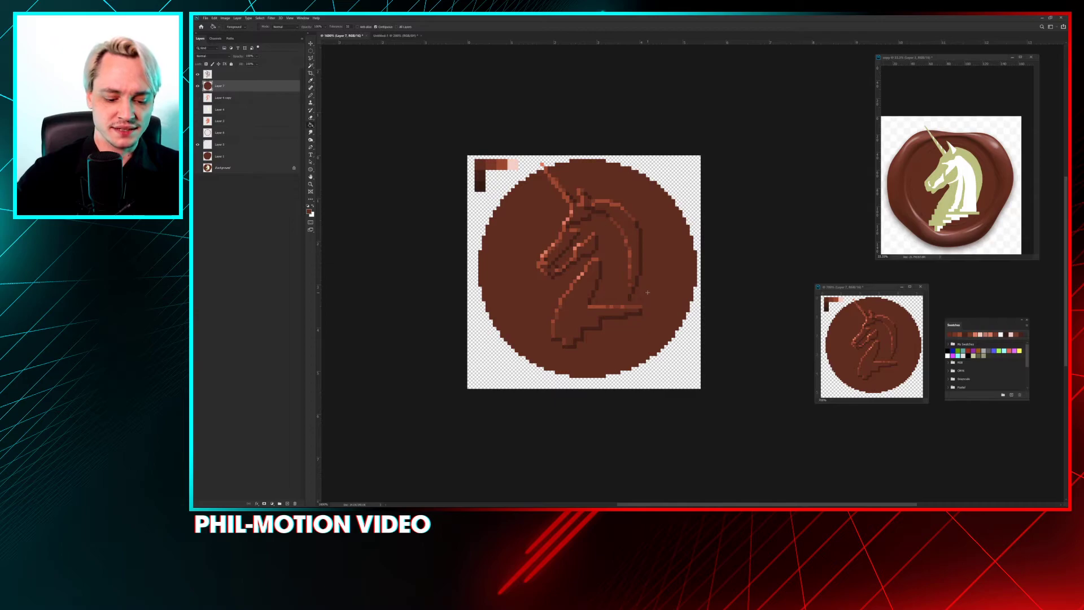
{"action": "key", "text": "ctrl+alt+c"}
{"action": "left_click", "coordinate": [652, 176]}
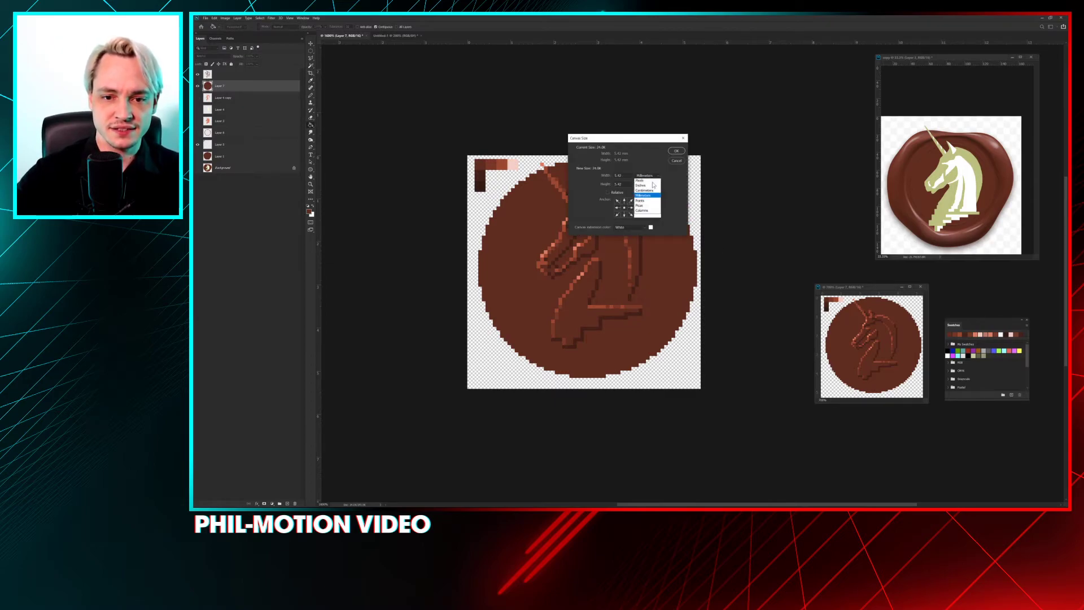
{"action": "left_click", "coordinate": [632, 184]}
{"action": "type", "text": "72"}
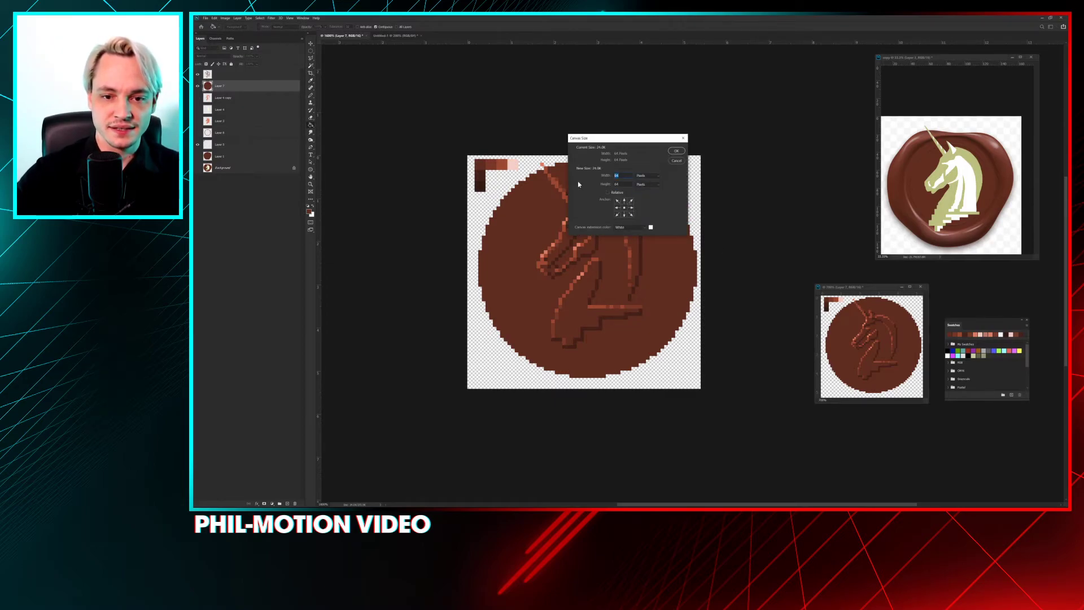
{"action": "key", "text": "Tab"}
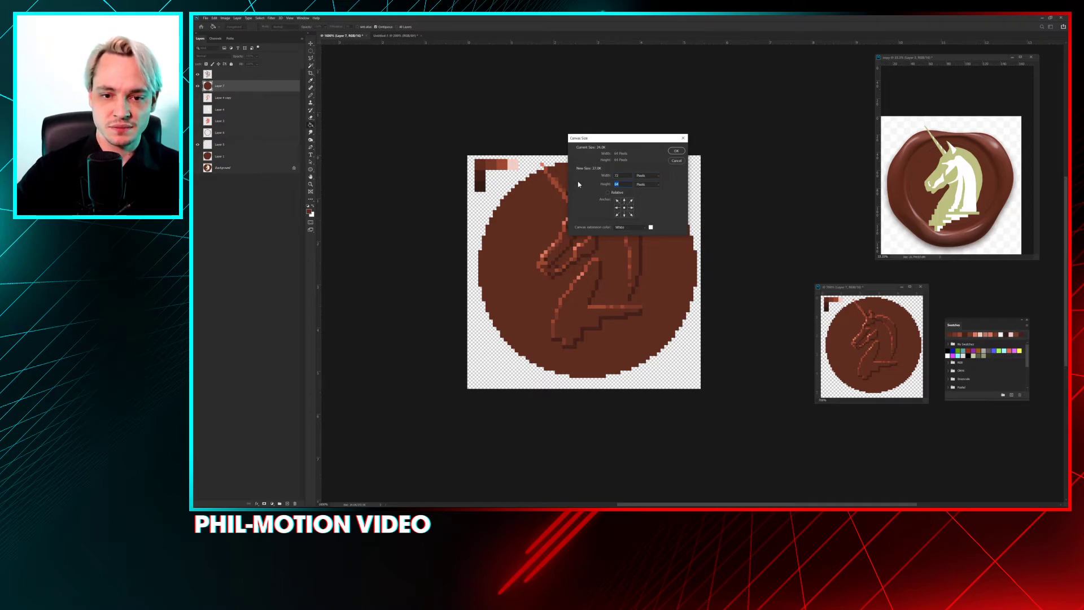
{"action": "type", "text": "72"}
{"action": "key", "text": "Return"}
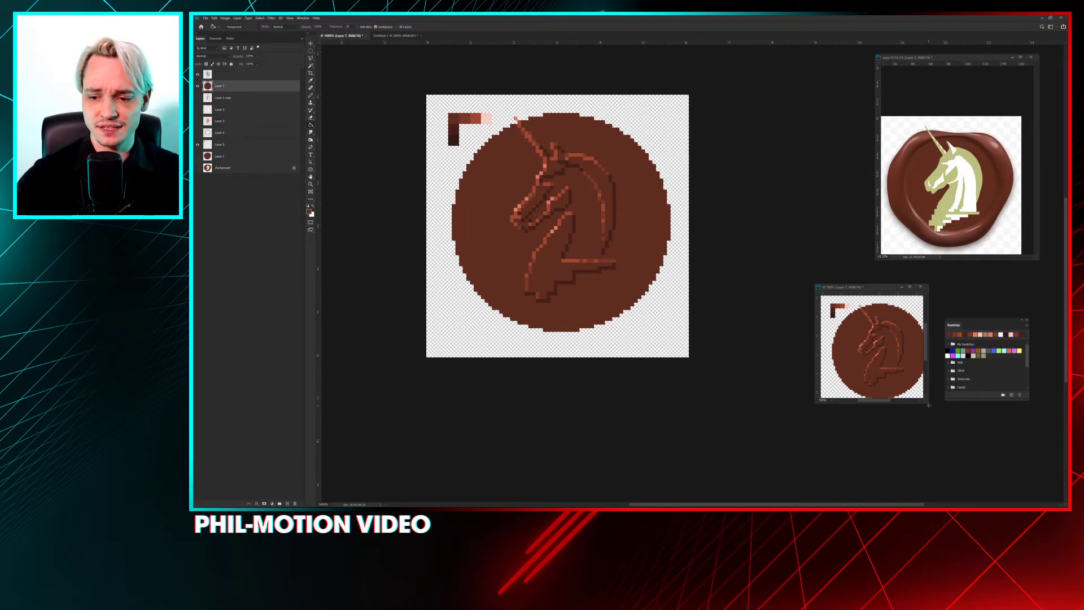
{"action": "left_click_drag", "start_coordinate": [928, 405], "coordinate": [952, 438]}
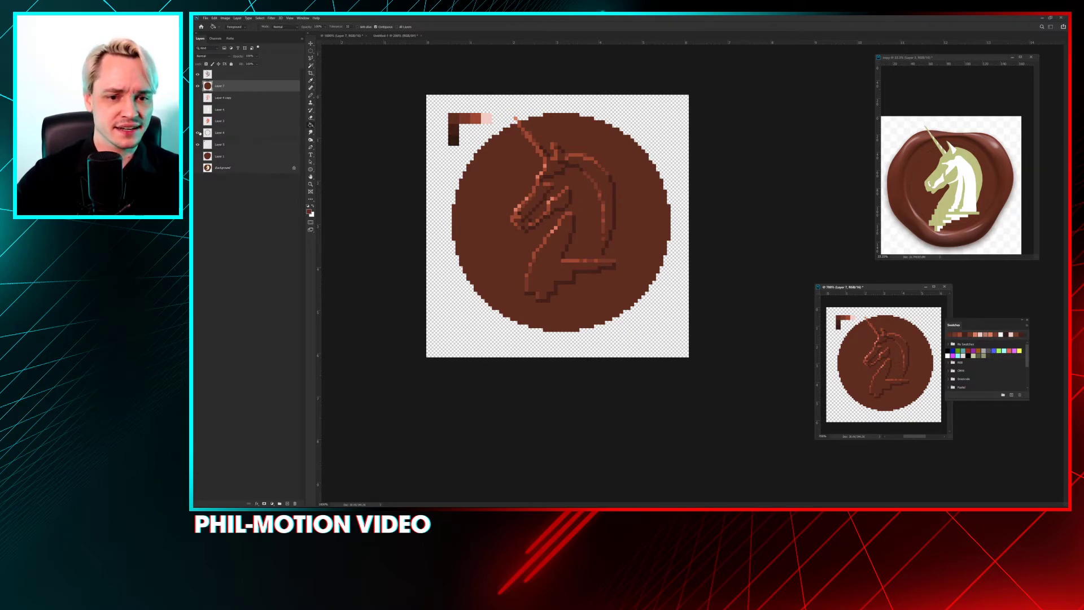
Step: Place the old embossed ring layer above the new circular base to check its fit, and delete that ring layer
{"action": "left_click_drag", "start_coordinate": [222, 87], "coordinate": [217, 86]}
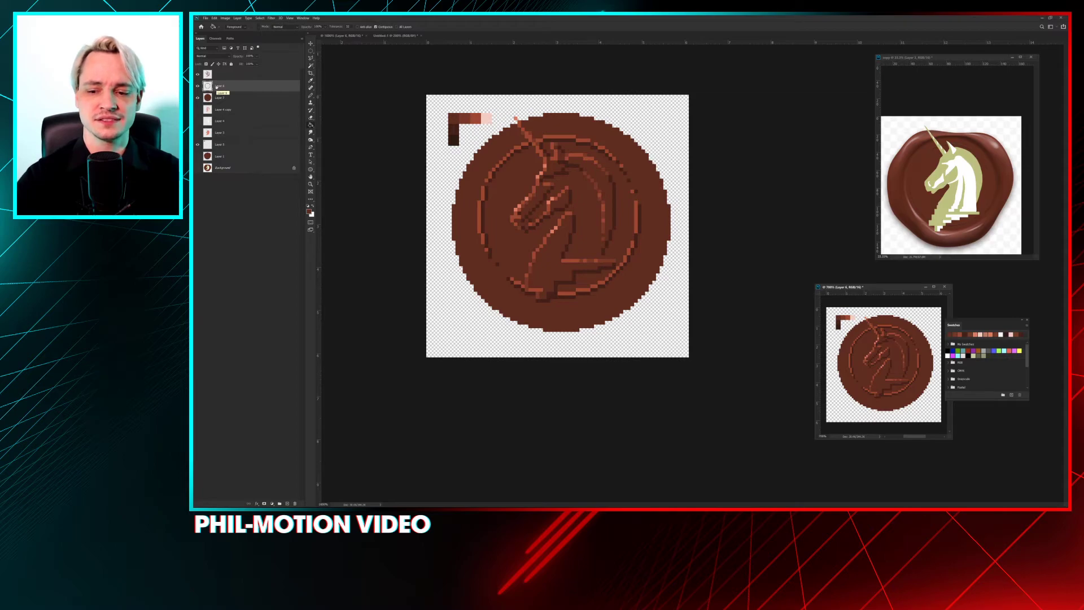
{"action": "left_click_drag", "start_coordinate": [224, 88], "coordinate": [294, 502]}
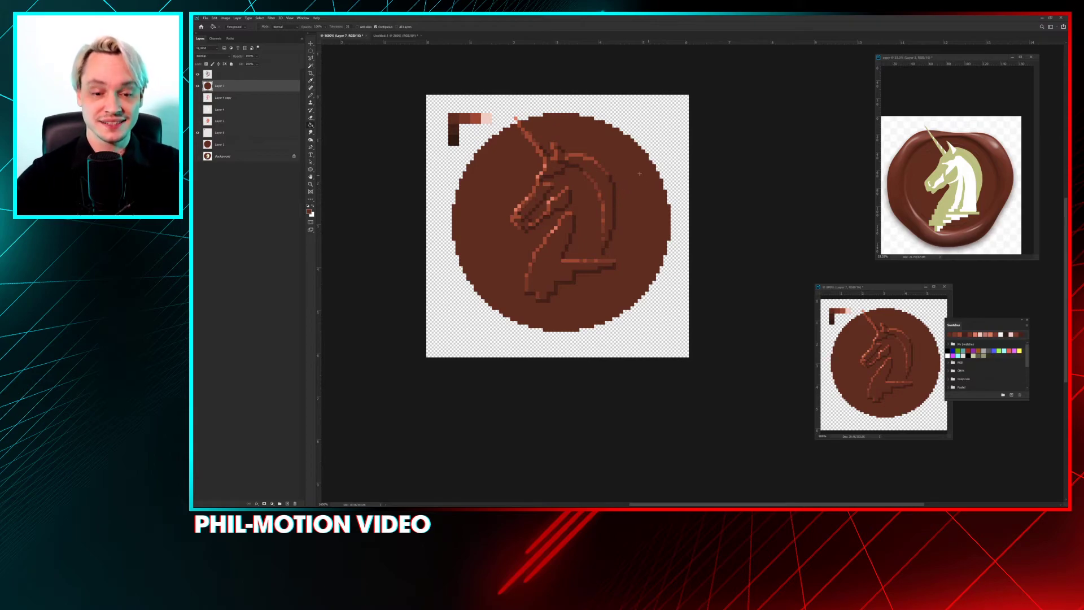
{"action": "scroll", "coordinate": [639, 173], "scroll_direction": "up", "scroll_amount": 3}
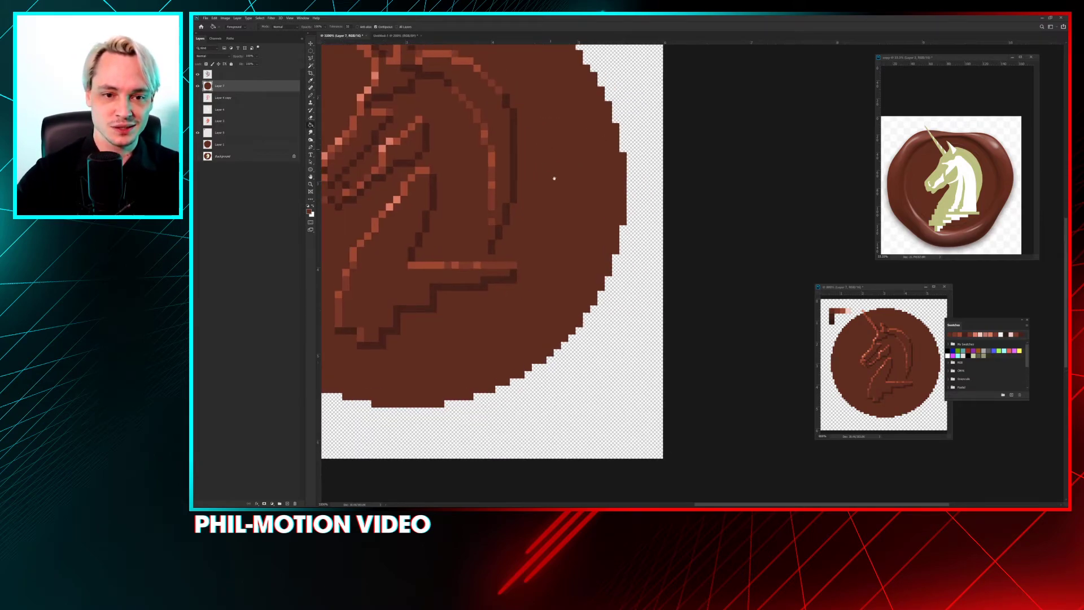
Step: Make a circular selection around the unicorn head, leaving an even rim of the brown disc outside it
{"action": "scroll", "coordinate": [554, 179], "scroll_direction": "down", "scroll_amount": 2}
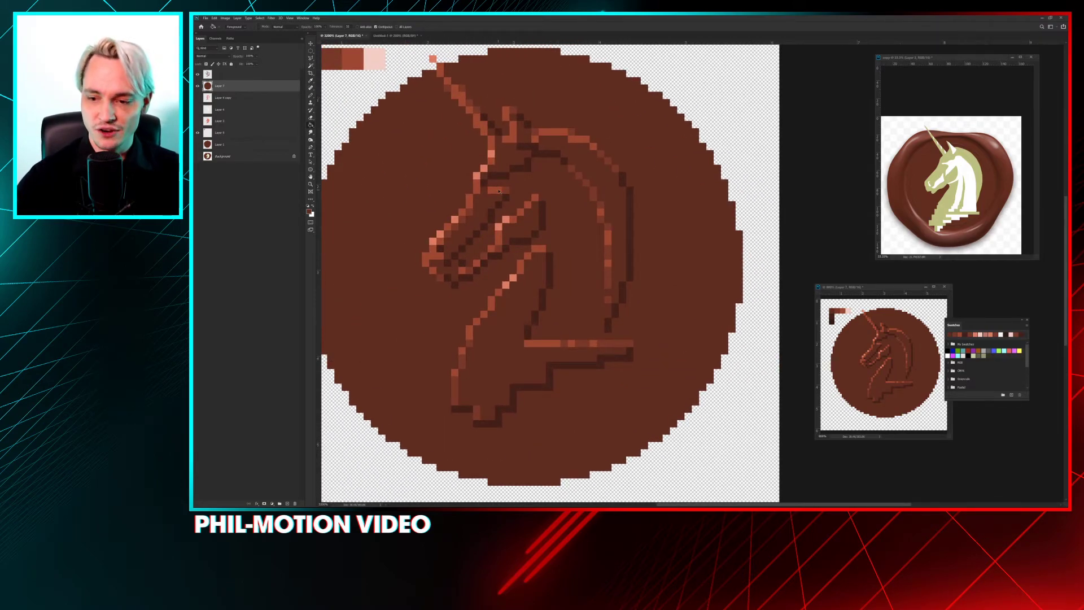
{"action": "scroll", "coordinate": [499, 190], "scroll_direction": "down", "scroll_amount": 2}
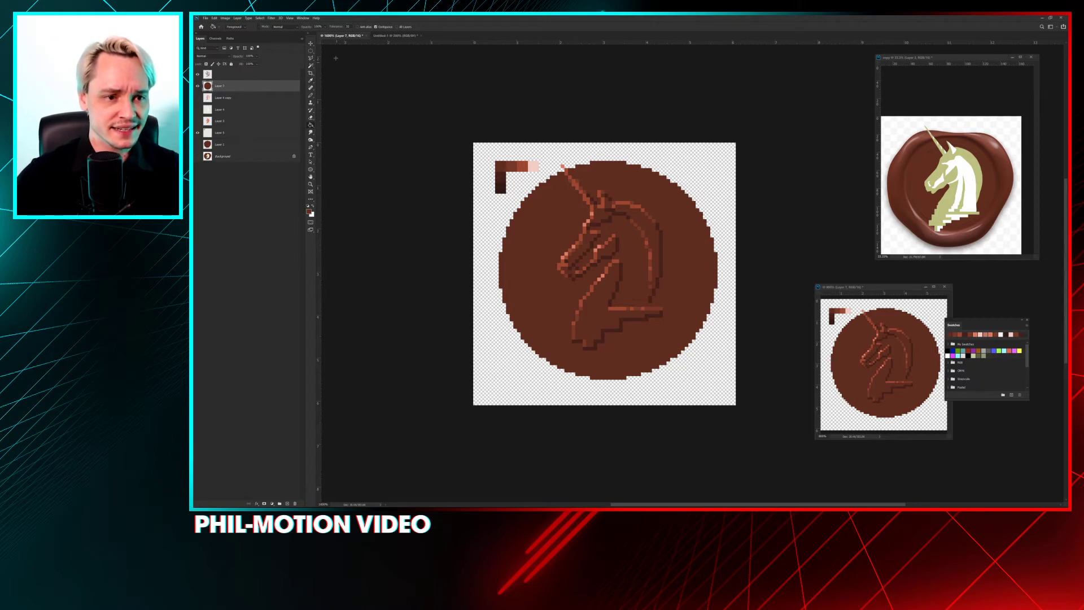
{"action": "left_click", "coordinate": [311, 51]}
{"action": "left_click_drag", "start_coordinate": [517, 183], "coordinate": [692, 390]}
{"action": "left_click_drag", "start_coordinate": [620, 313], "coordinate": [626, 312]}
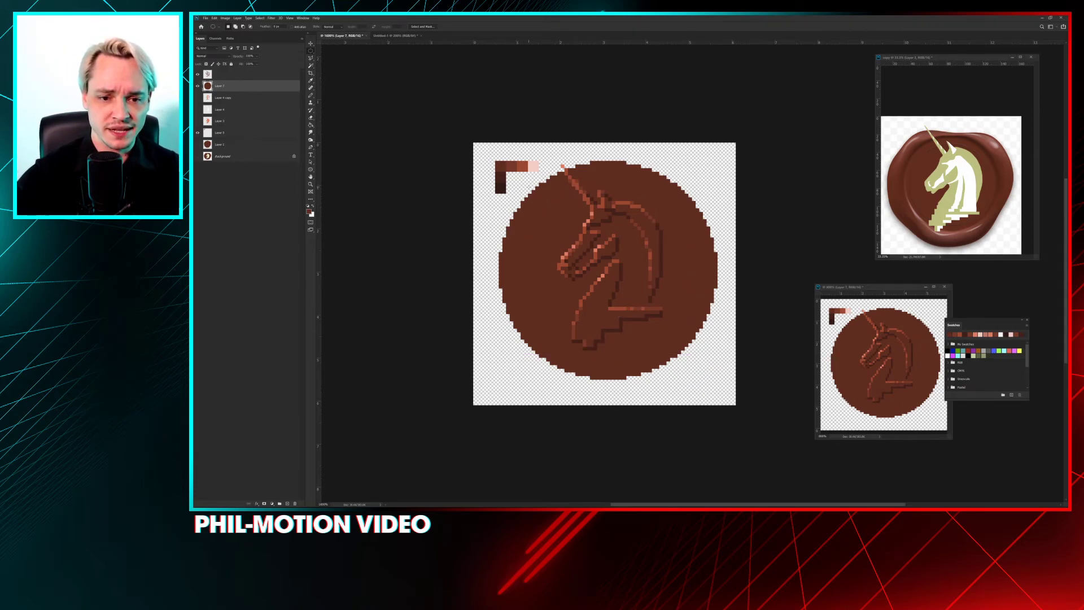
{"action": "left_click_drag", "start_coordinate": [598, 249], "coordinate": [690, 349]}
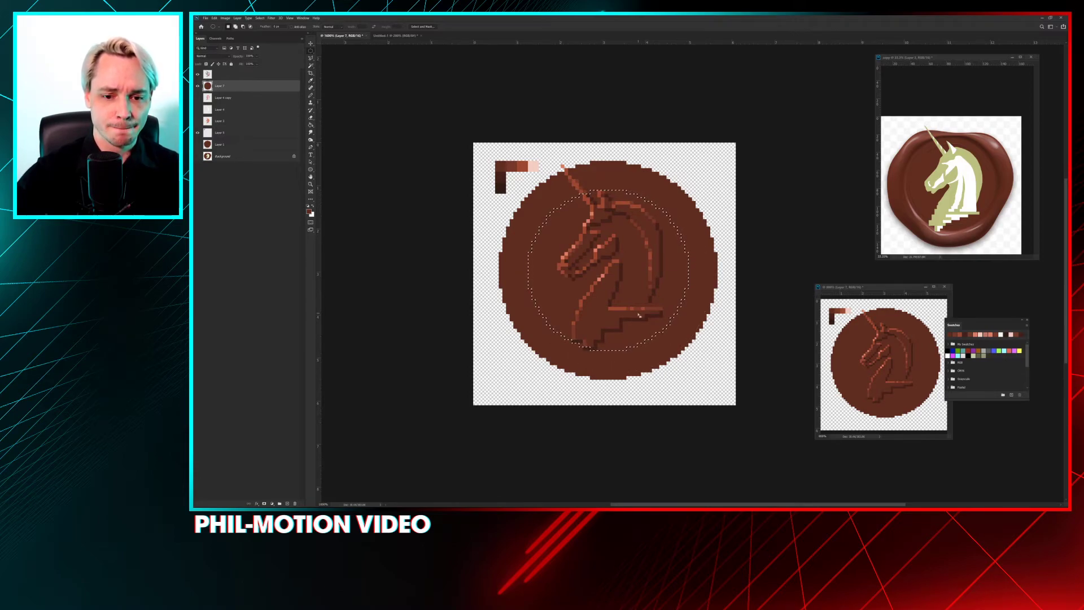
{"action": "left_click_drag", "start_coordinate": [567, 237], "coordinate": [613, 315]}
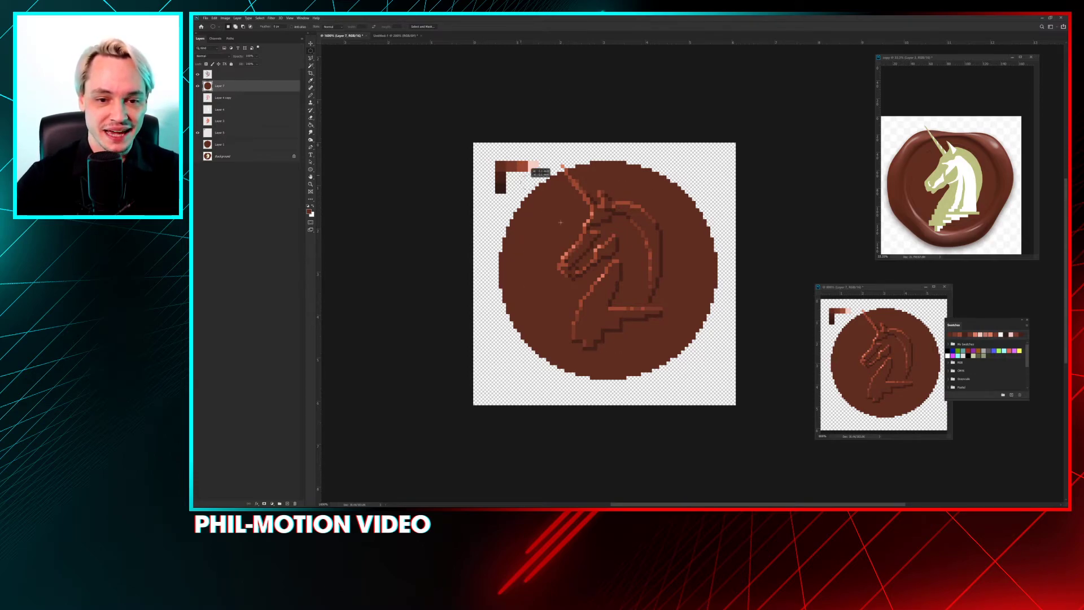
{"action": "left_click_drag", "start_coordinate": [520, 175], "coordinate": [700, 364]}
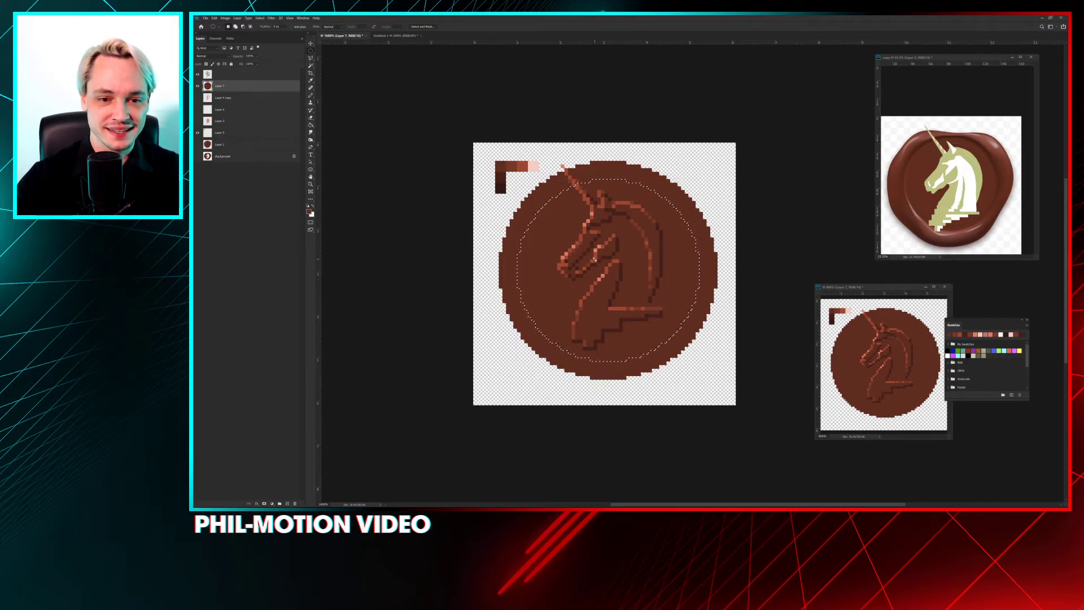
Step: Contract the circular selection by 1 pixel
{"action": "right_click", "coordinate": [590, 250]}
{"action": "left_click", "coordinate": [272, 17]}
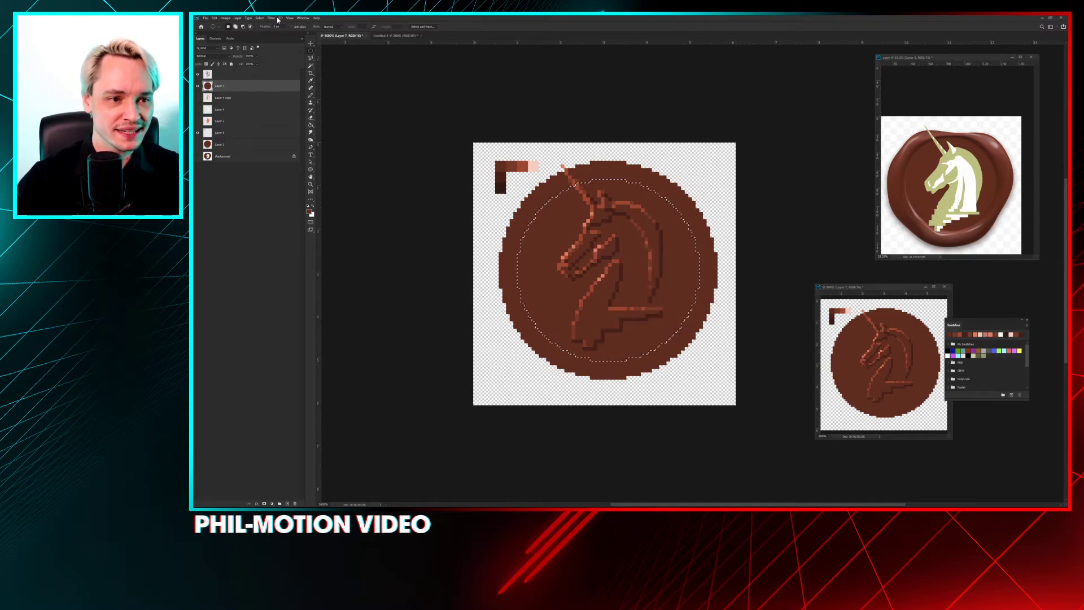
{"action": "left_click", "coordinate": [272, 18]}
{"action": "mouse_move", "coordinate": [259, 17]}
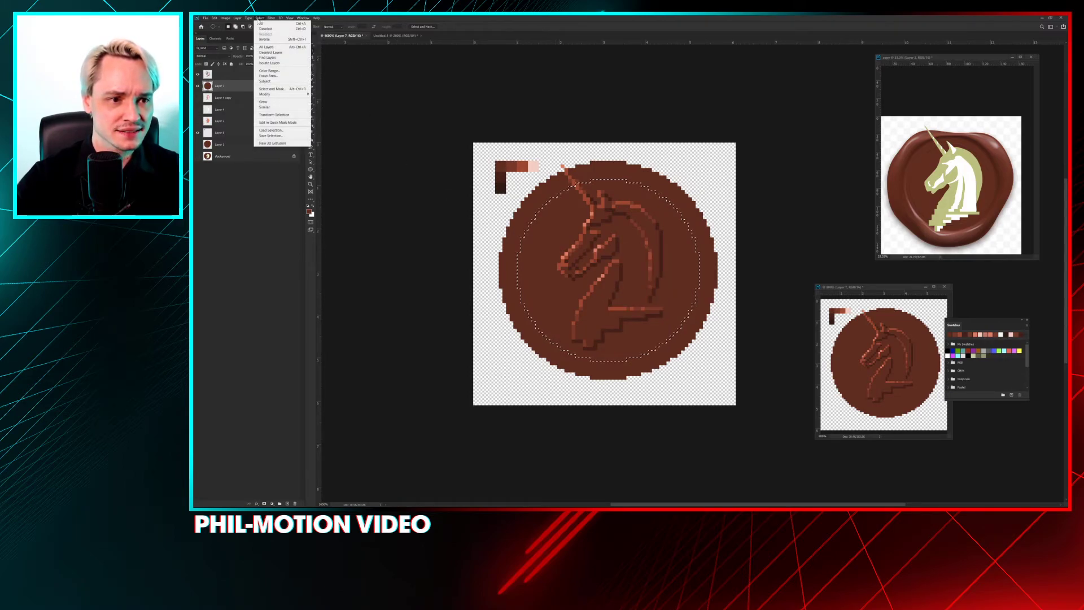
{"action": "mouse_move", "coordinate": [310, 94]}
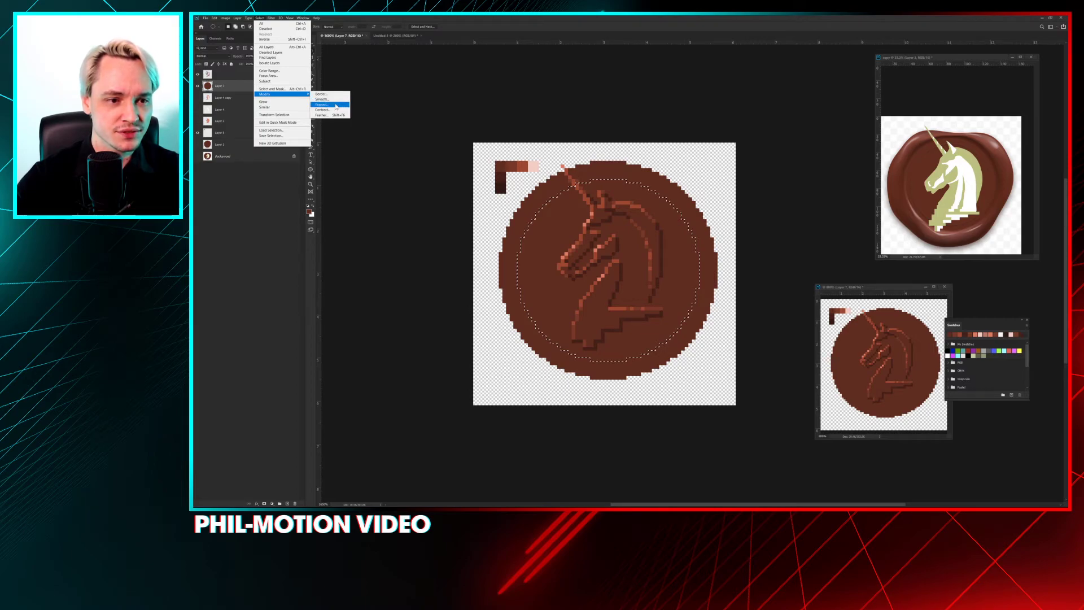
{"action": "left_click", "coordinate": [335, 111]}
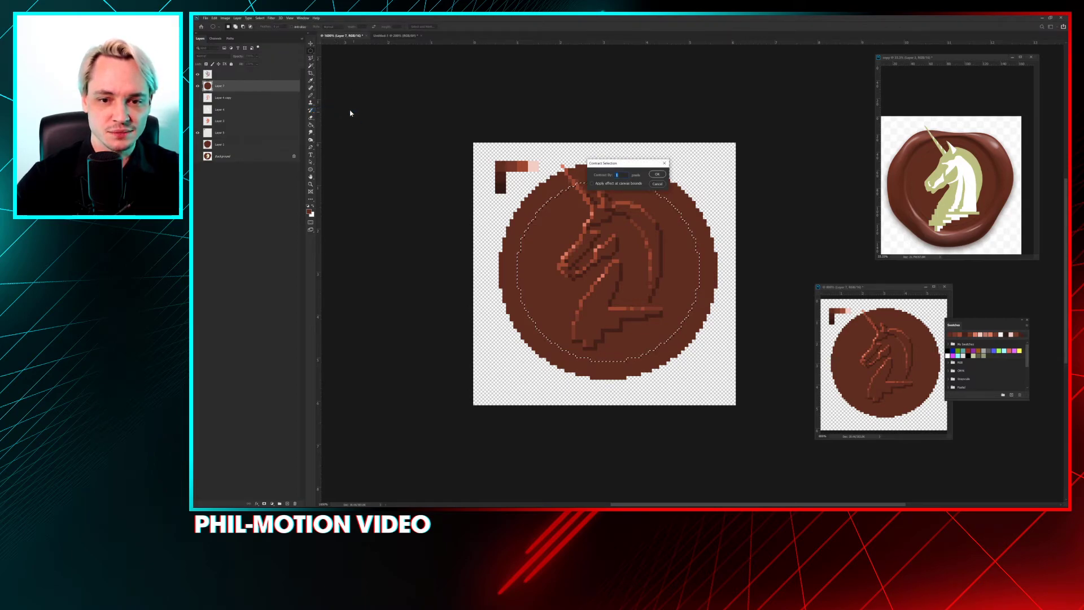
{"action": "key", "text": "Return"}
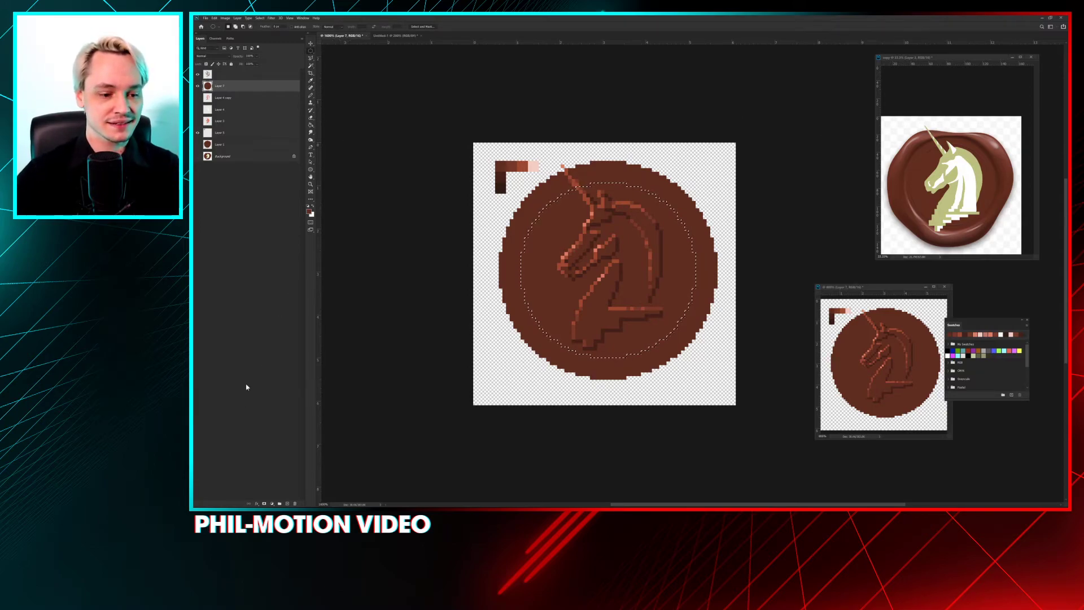
Step: On a new layer above the base, paint a ring along the selection with dark upper-left shadow and lighter reddish-brown lower-right highlight
{"action": "left_click", "coordinate": [288, 502]}
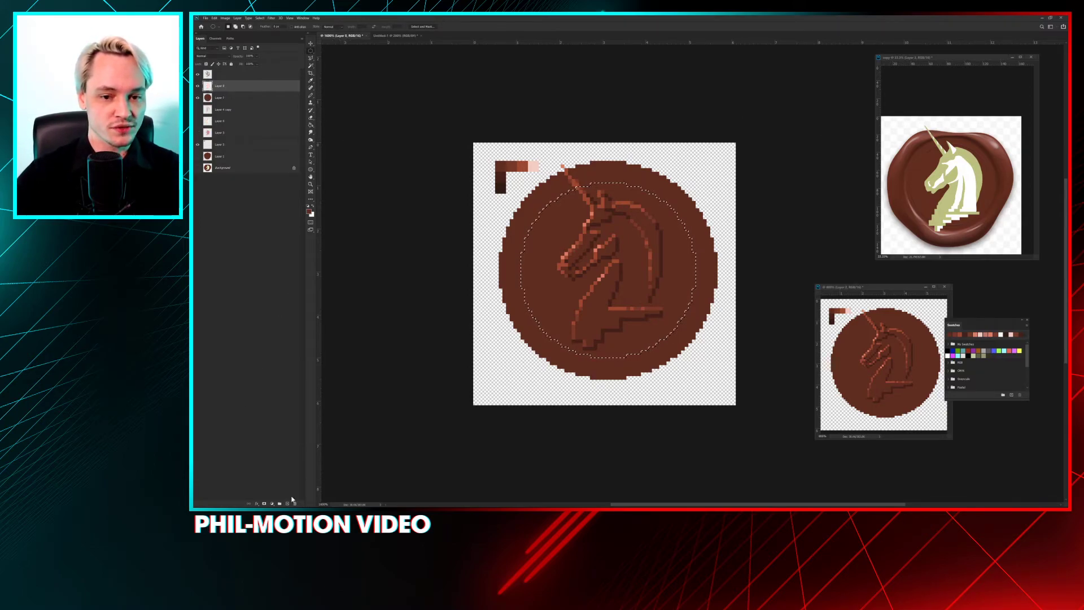
{"action": "key", "text": "ctrl+plus"}
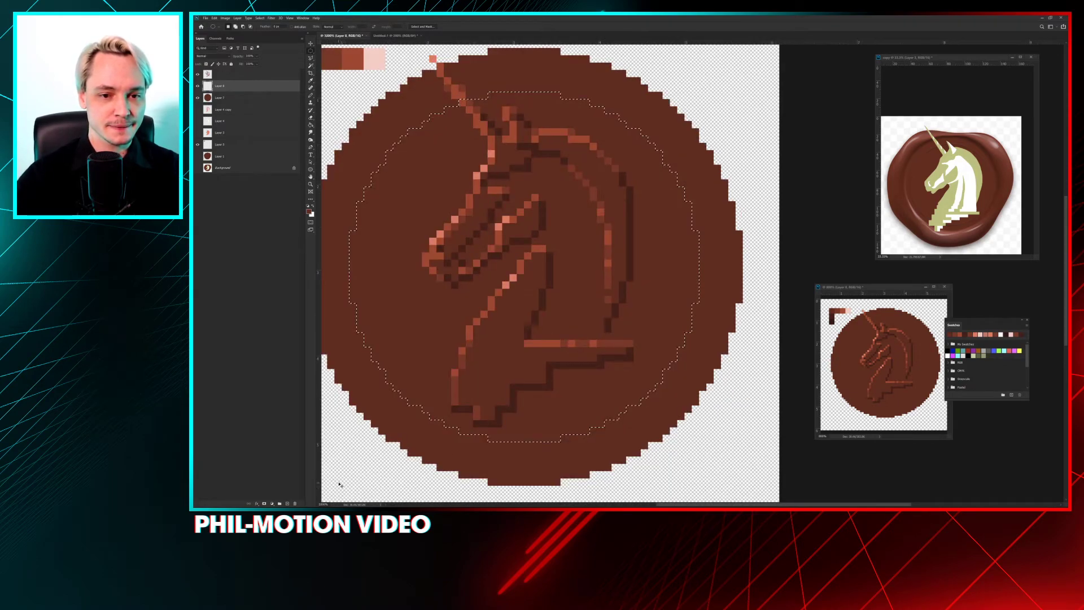
{"action": "scroll", "coordinate": [561, 182], "scroll_direction": "left", "scroll_amount": 3}
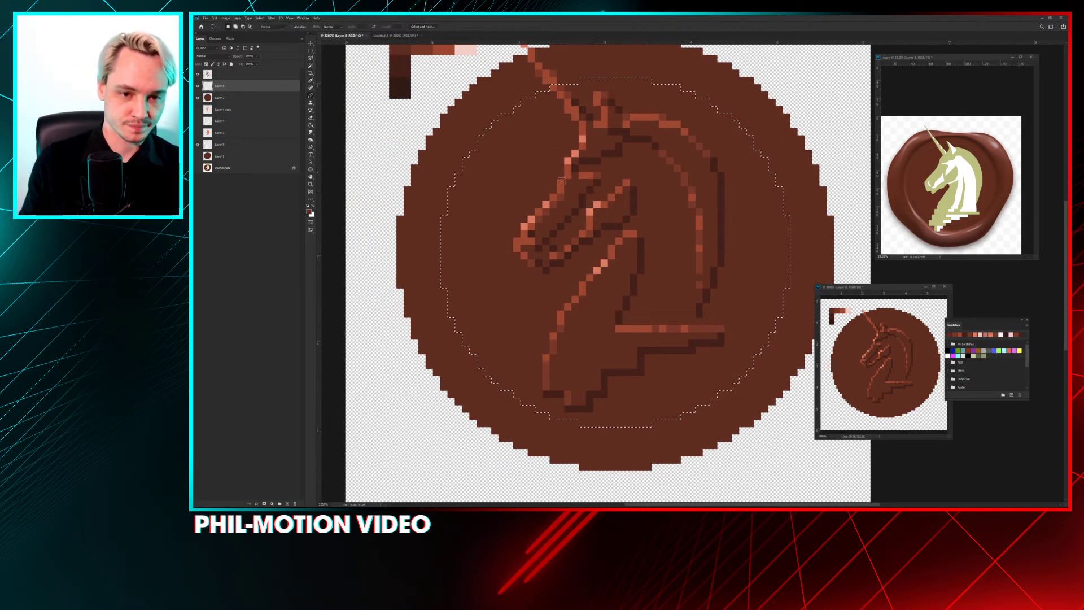
{"action": "key", "text": "b"}
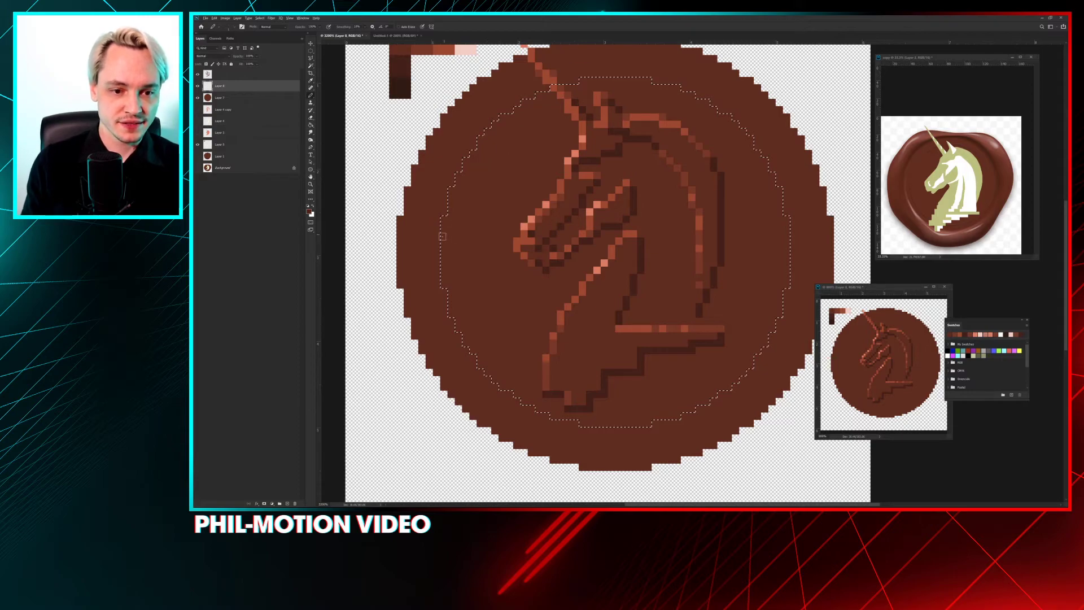
{"action": "mouse_move", "coordinate": [444, 264]}
{"action": "left_mouse_down"}
{"action": "mouse_move", "coordinate": [446, 216]}
{"action": "mouse_move", "coordinate": [506, 121]}
{"action": "mouse_move", "coordinate": [595, 74]}
{"action": "mouse_move", "coordinate": [650, 75]}
{"action": "mouse_move", "coordinate": [445, 168]}
{"action": "mouse_move", "coordinate": [608, 83]}
{"action": "mouse_move", "coordinate": [572, 88]}
{"action": "mouse_move", "coordinate": [681, 82]}
{"action": "mouse_move", "coordinate": [648, 79]}
{"action": "mouse_move", "coordinate": [695, 96]}
{"action": "left_mouse_up"}
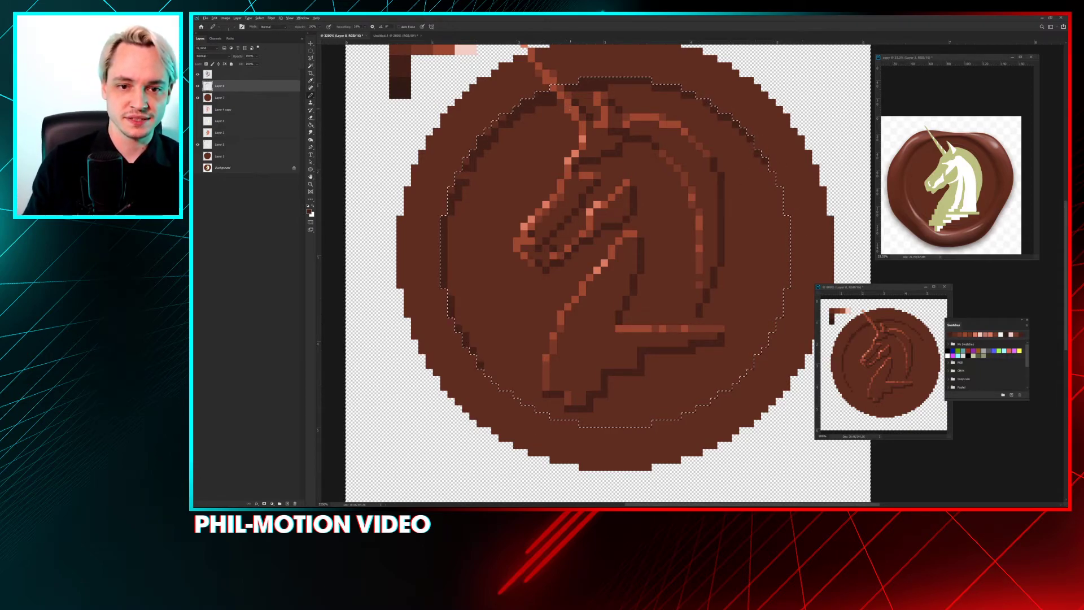
{"action": "mouse_move", "coordinate": [522, 405]}
{"action": "left_mouse_down"}
{"action": "mouse_move", "coordinate": [613, 430]}
{"action": "mouse_move", "coordinate": [592, 432]}
{"action": "mouse_move", "coordinate": [707, 410]}
{"action": "mouse_move", "coordinate": [758, 359]}
{"action": "left_mouse_up"}
{"action": "mouse_move", "coordinate": [775, 180]}
{"action": "left_mouse_down"}
{"action": "mouse_move", "coordinate": [797, 239]}
{"action": "mouse_move", "coordinate": [753, 372]}
{"action": "left_mouse_up"}
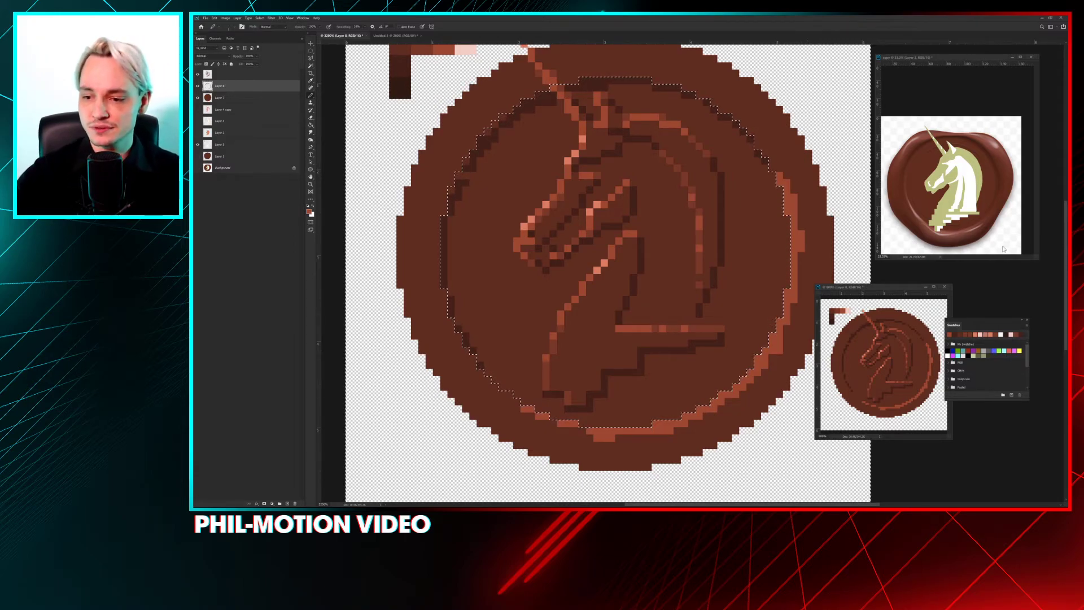
Step: Move the Swatches panel and the preview window aside so they no longer cover the seal
{"action": "left_click_drag", "start_coordinate": [972, 325], "coordinate": [1007, 244]}
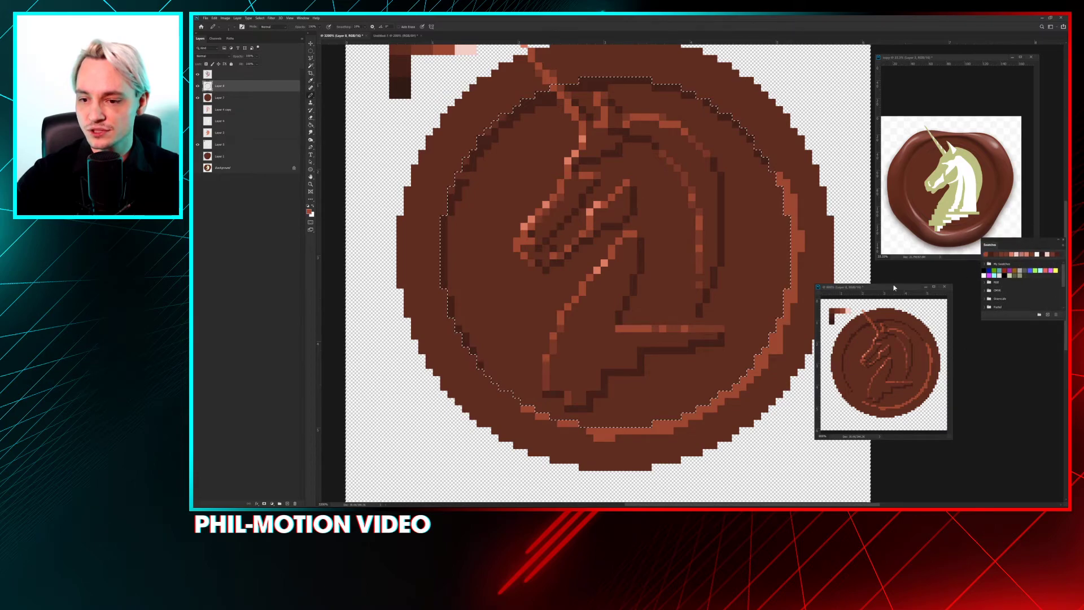
{"action": "left_click_drag", "start_coordinate": [894, 288], "coordinate": [944, 290]}
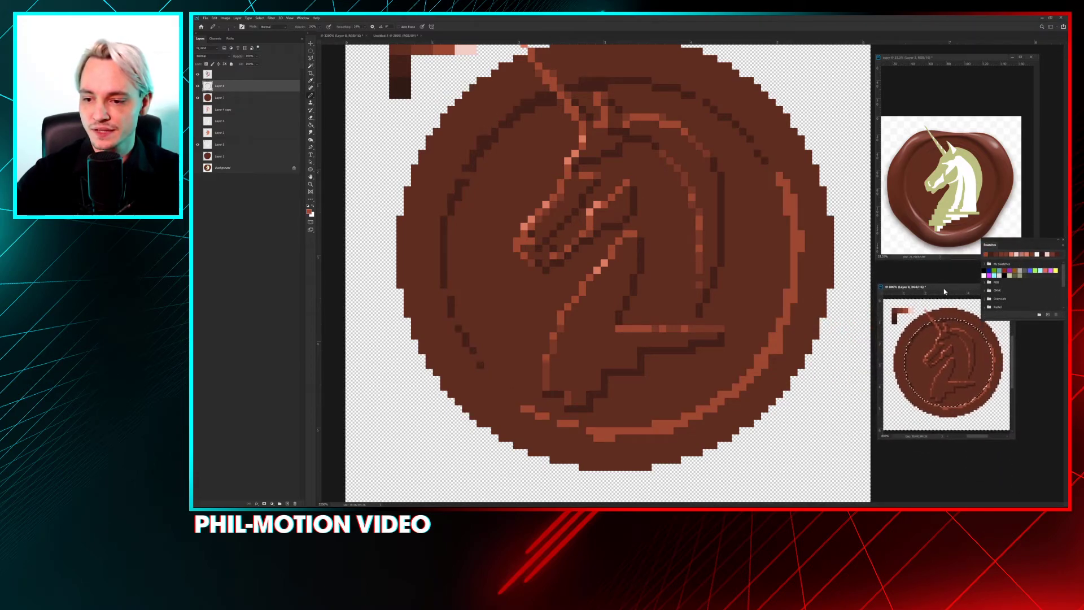
{"action": "left_click", "coordinate": [601, 88]}
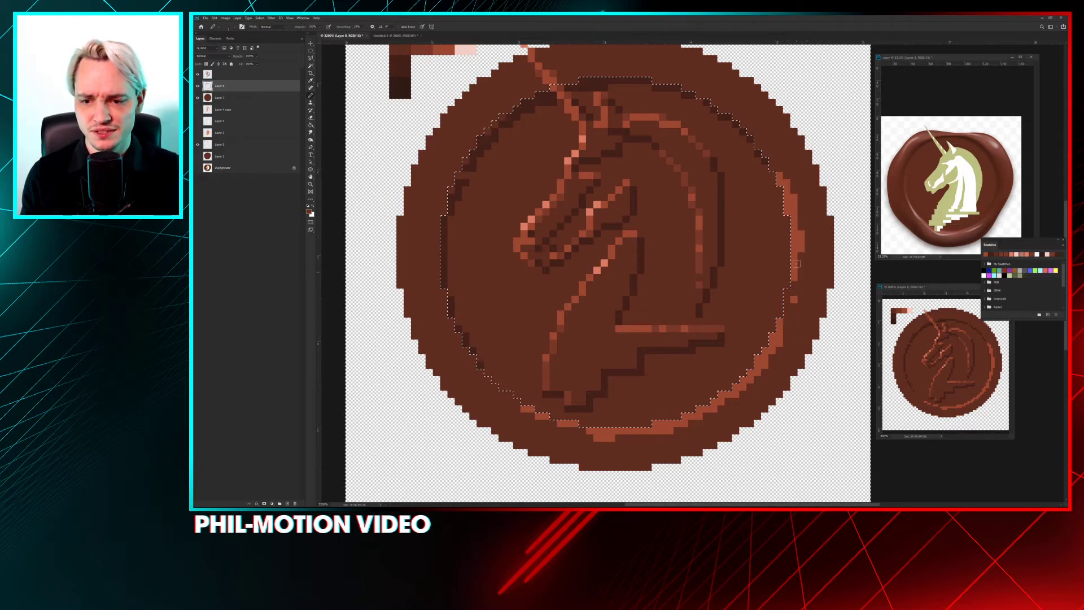
Step: Clean up the ring's highlight pixels along the right side and the bottom of the seal to even its thickness
{"action": "left_click_drag", "start_coordinate": [787, 314], "coordinate": [796, 276]}
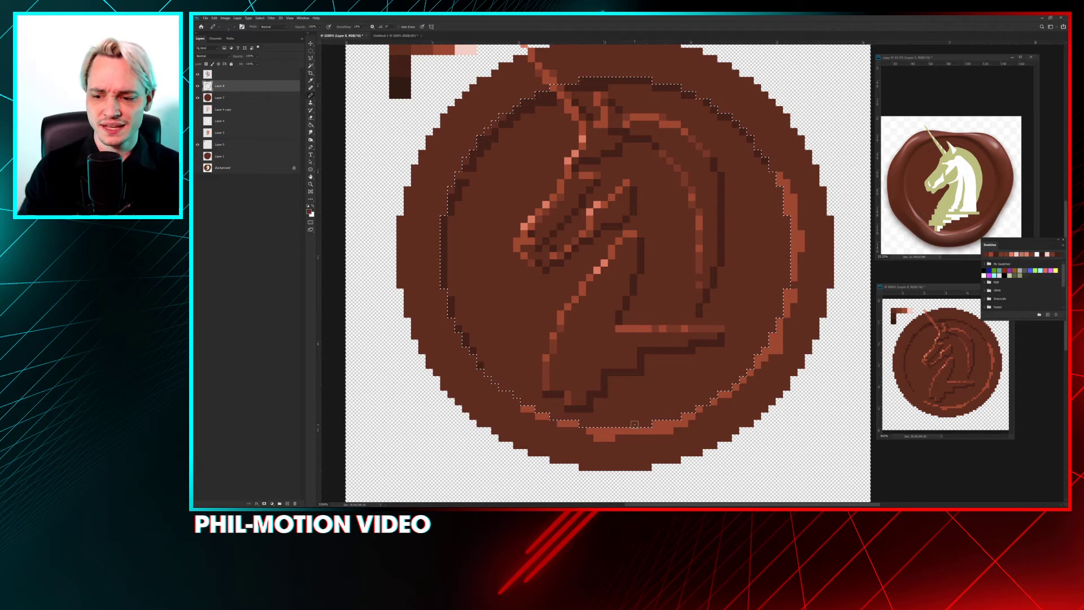
{"action": "left_click_drag", "start_coordinate": [648, 436], "coordinate": [619, 436]}
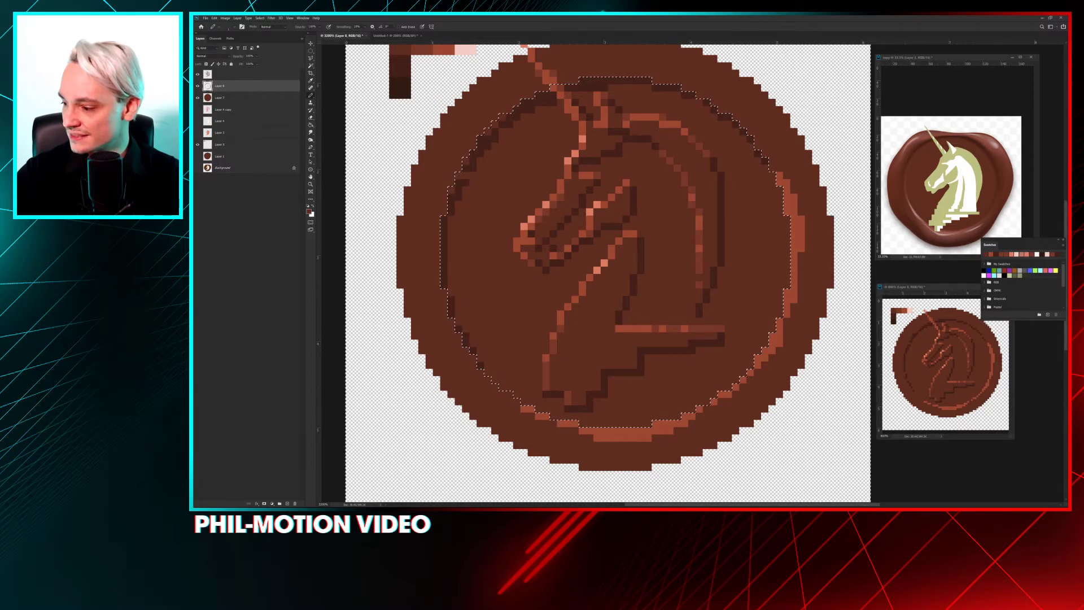
{"action": "key", "text": "ctrl+d"}
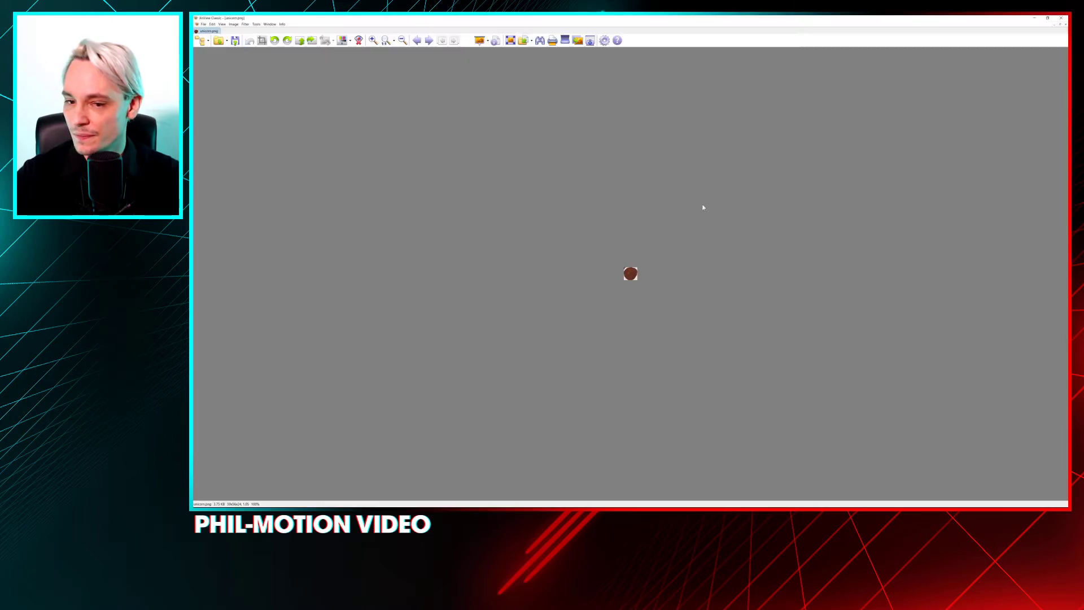
Step: Switch to XnView, examine the earlier unicorn.png enlarged beside the current seal, and minimize the viewer
{"action": "scroll", "coordinate": [642, 289], "scroll_direction": "up", "scroll_amount": 8}
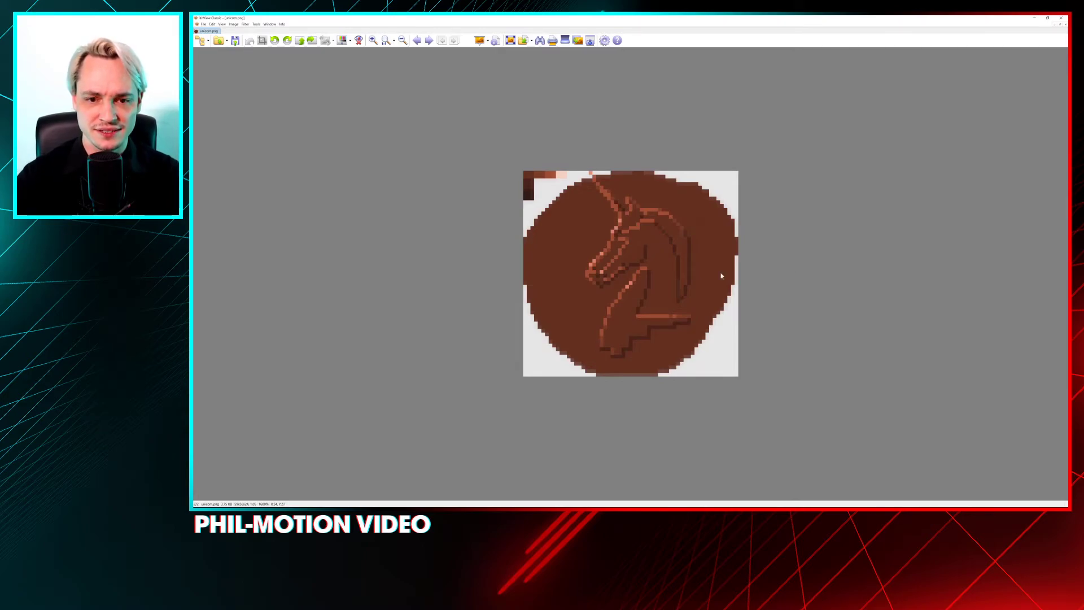
{"action": "left_click_drag", "start_coordinate": [655, 19], "coordinate": [855, 82]}
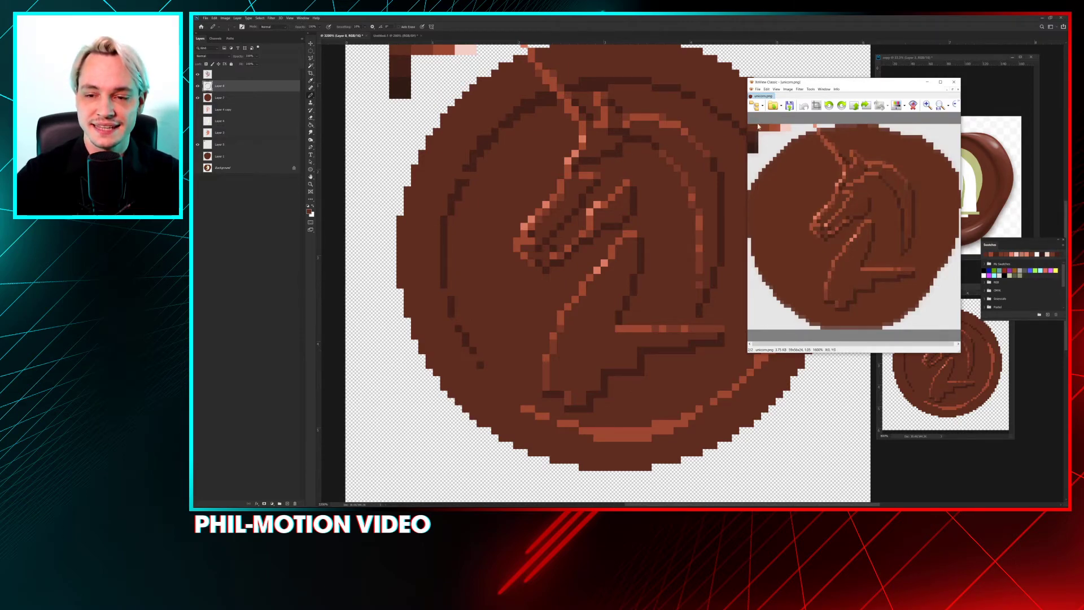
{"action": "left_click", "coordinate": [825, 88]}
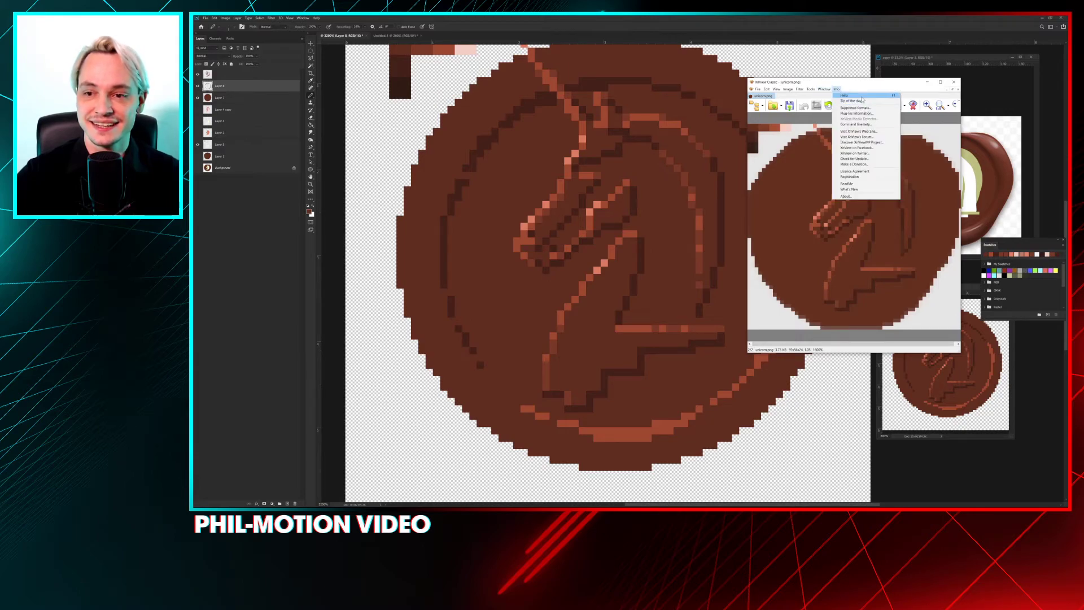
{"action": "left_click", "coordinate": [863, 89]}
{"action": "left_click", "coordinate": [927, 82]}
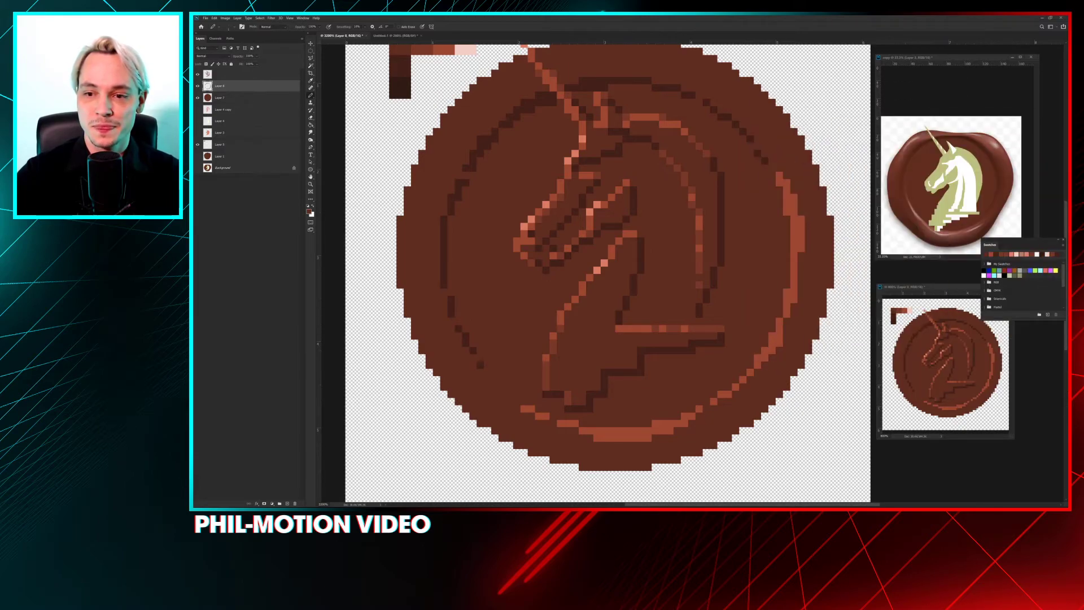
Step: Enlarge the reference image around the unicorn's head and try freehand strokes over the forehead and eye area
{"action": "left_click", "coordinate": [992, 200]}
{"action": "scroll", "coordinate": [993, 199], "scroll_direction": "up", "scroll_amount": 2}
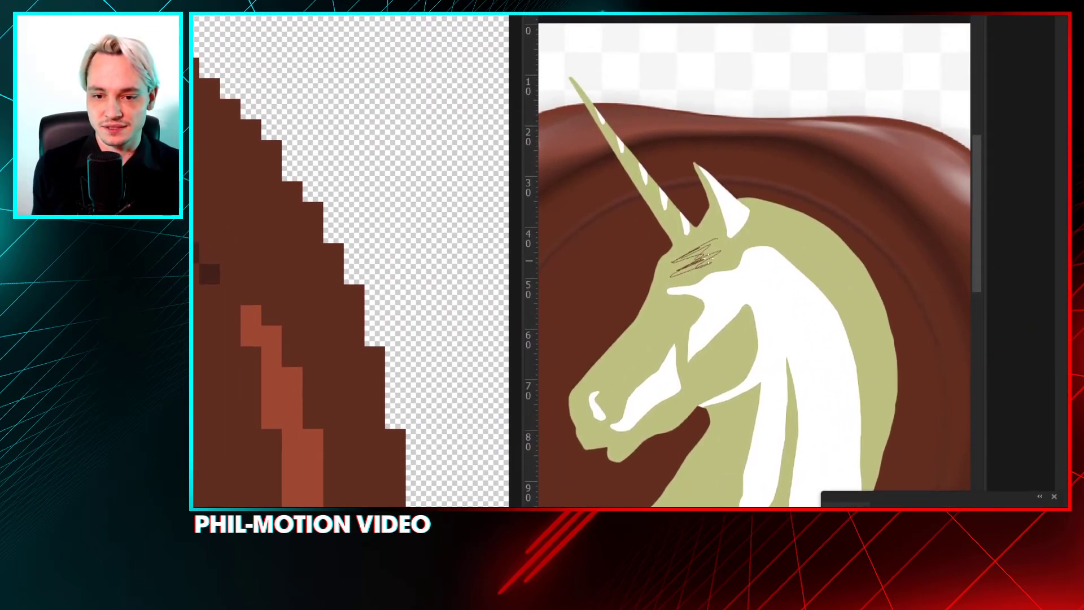
{"action": "mouse_move", "coordinate": [751, 257]}
{"action": "left_mouse_down"}
{"action": "mouse_move", "coordinate": [720, 236]}
{"action": "mouse_move", "coordinate": [719, 282]}
{"action": "mouse_move", "coordinate": [779, 247]}
{"action": "mouse_move", "coordinate": [734, 278]}
{"action": "mouse_move", "coordinate": [749, 274]}
{"action": "left_mouse_up"}
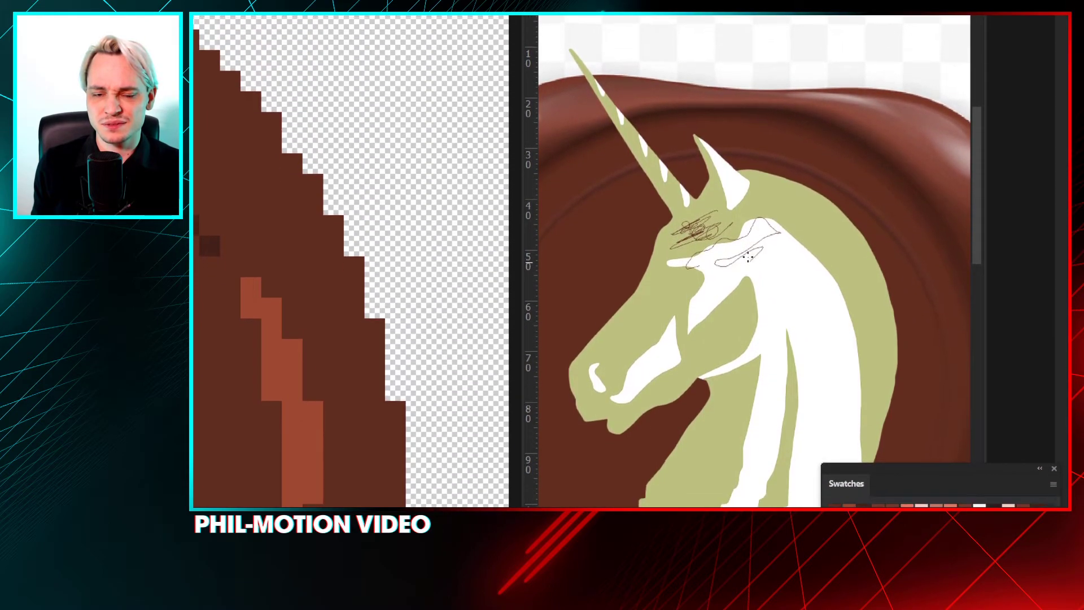
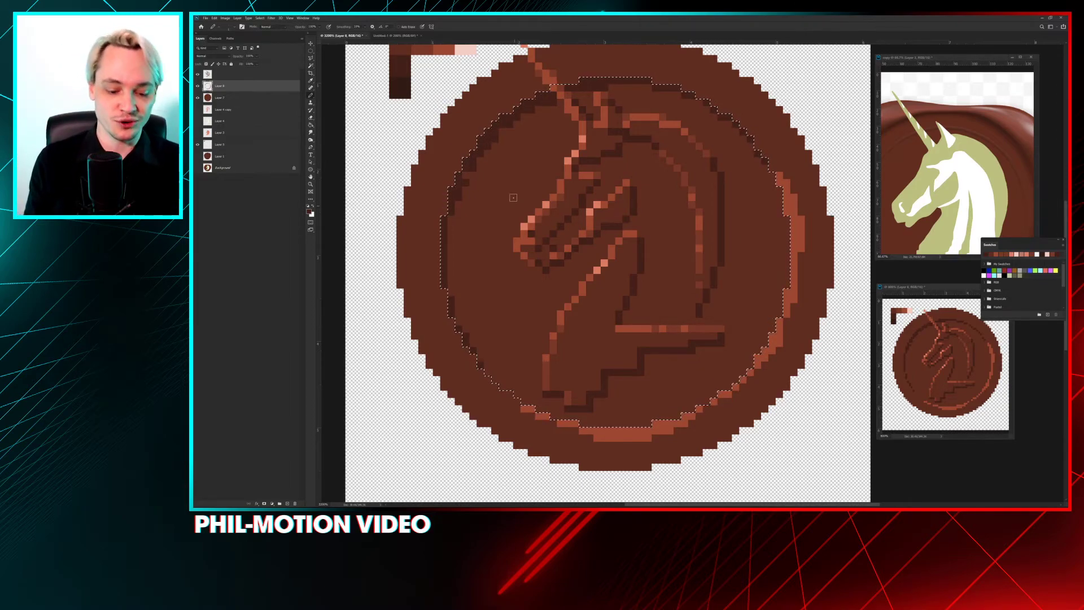
Step: Deselect the circle and try extra shadow pixels in the sampled dark brown along the ring's upper-left arc
{"action": "key", "text": "ctrl+d"}
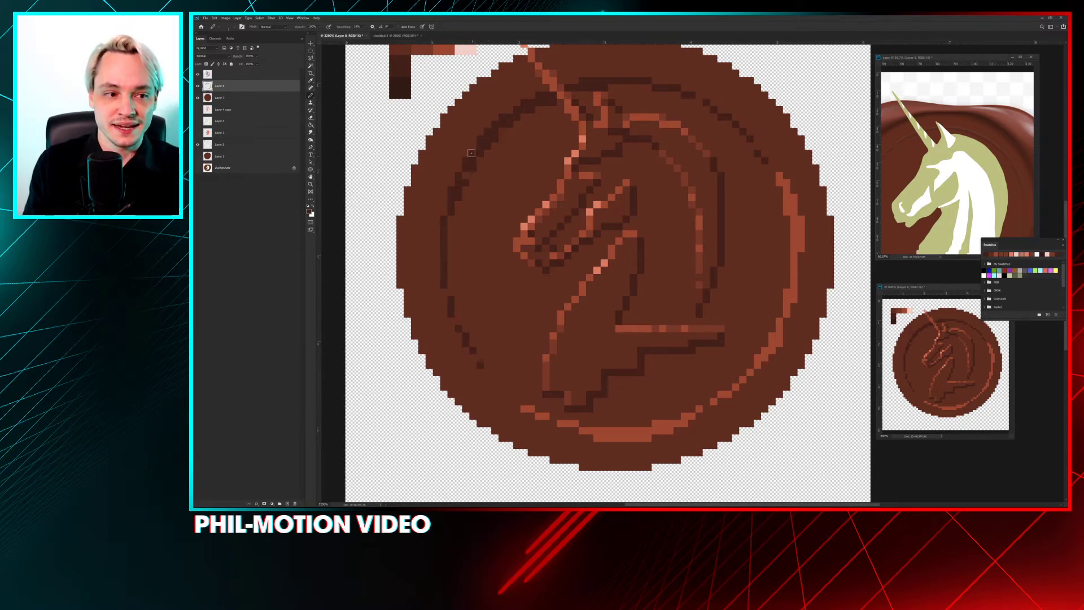
{"action": "left_click", "coordinate": [483, 134], "text": "alt"}
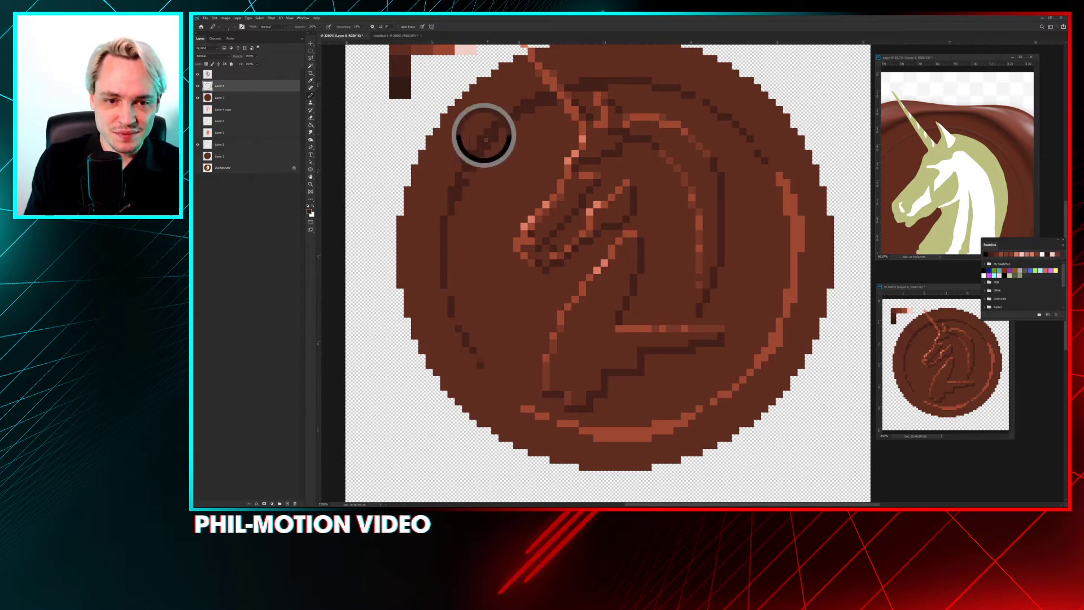
{"action": "mouse_move", "coordinate": [473, 167]}
{"action": "left_mouse_down"}
{"action": "mouse_move", "coordinate": [464, 188]}
{"action": "mouse_move", "coordinate": [490, 169]}
{"action": "mouse_move", "coordinate": [478, 183]}
{"action": "mouse_move", "coordinate": [502, 195]}
{"action": "left_mouse_up"}
{"action": "key", "text": "ctrl+z"}
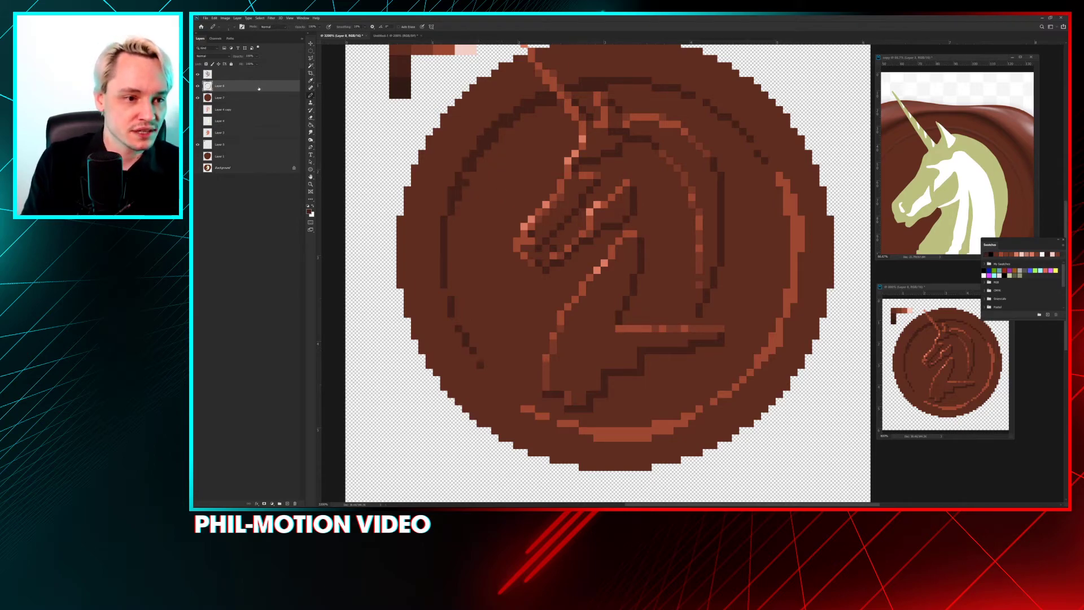
Step: Move the ring layer above the unicorn layer and erase the ring shadow pixels that cover the horn
{"action": "left_click_drag", "start_coordinate": [258, 88], "coordinate": [264, 72]}
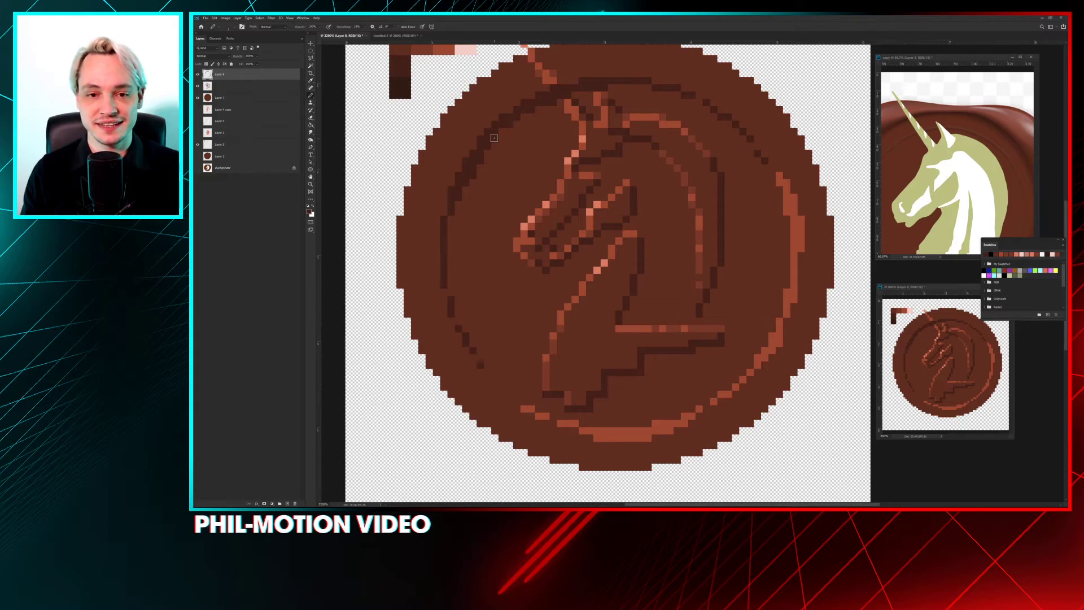
{"action": "key", "text": "e"}
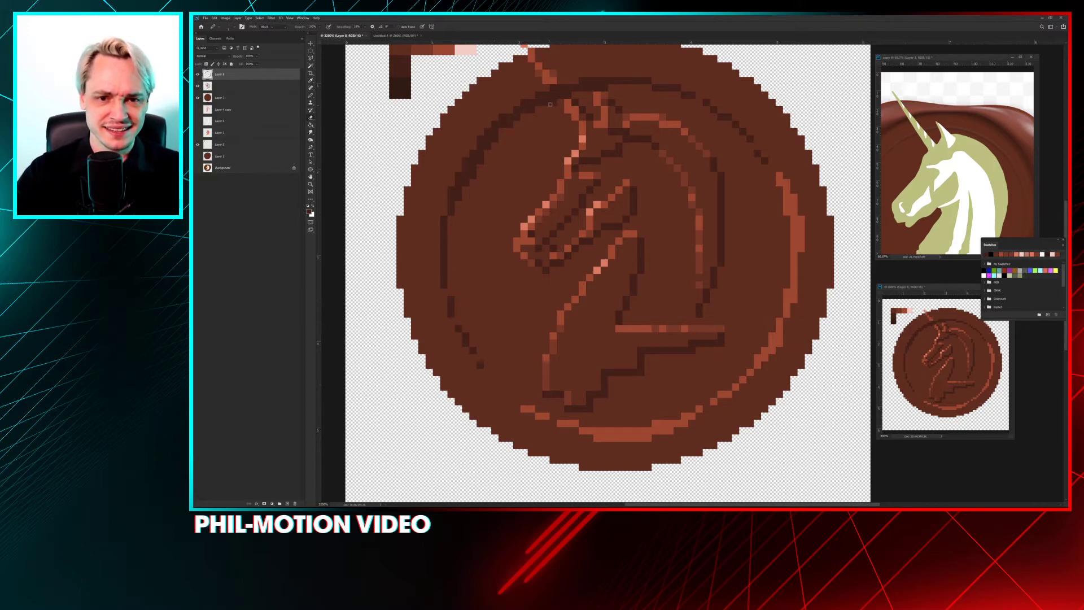
{"action": "mouse_move", "coordinate": [550, 104]}
{"action": "left_mouse_down"}
{"action": "mouse_move", "coordinate": [557, 88]}
{"action": "mouse_move", "coordinate": [569, 97]}
{"action": "left_mouse_up"}
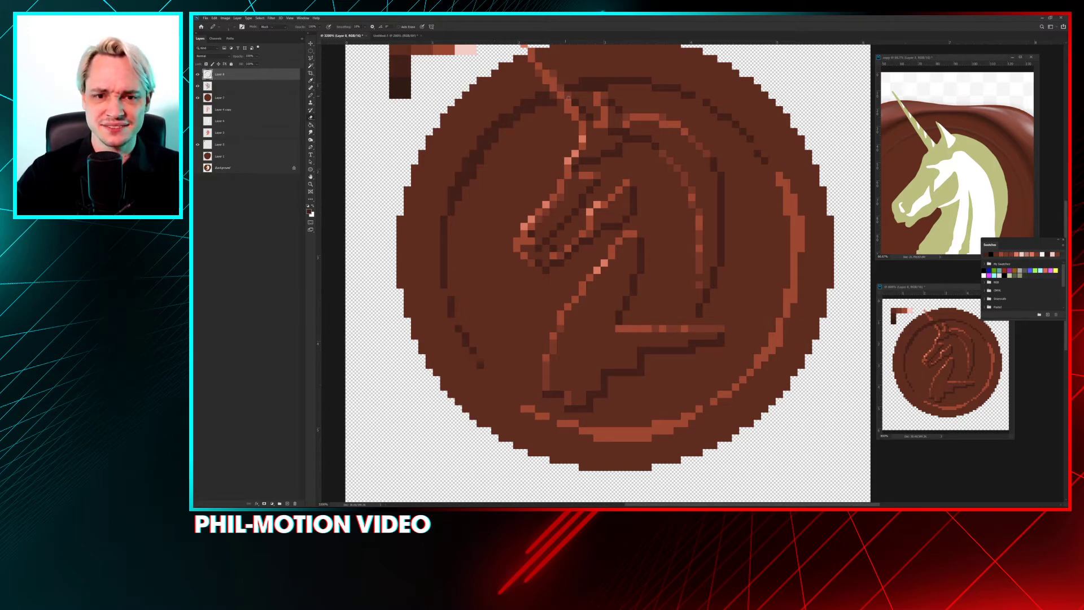
{"action": "key", "text": "e"}
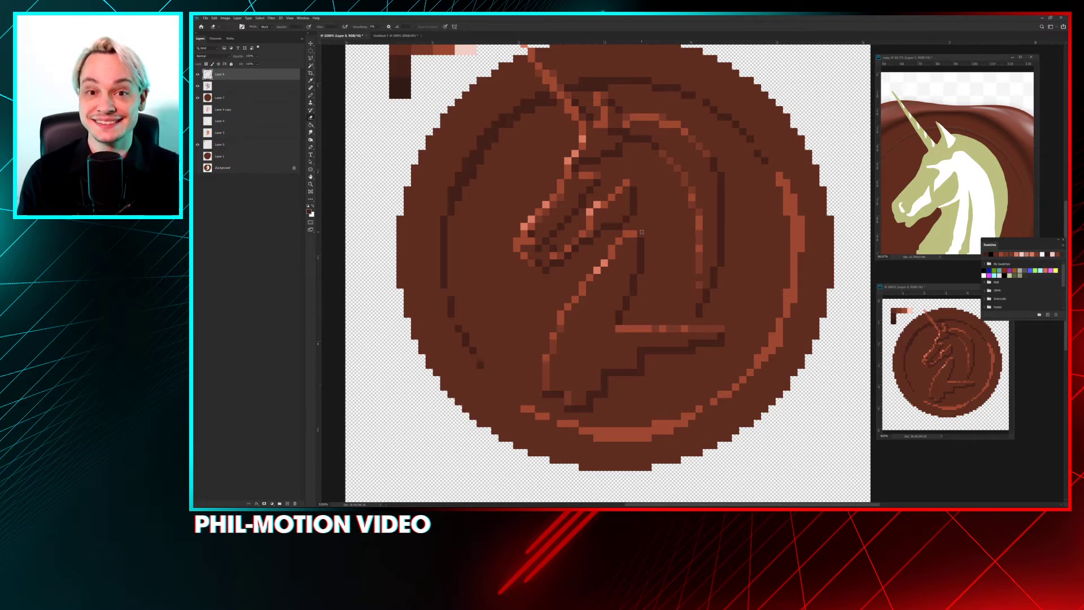
Step: Erase highlight pixels at the upper end of the ring's right side so the arc tapers thinner
{"action": "scroll", "coordinate": [642, 220], "scroll_direction": "up", "scroll_amount": 2}
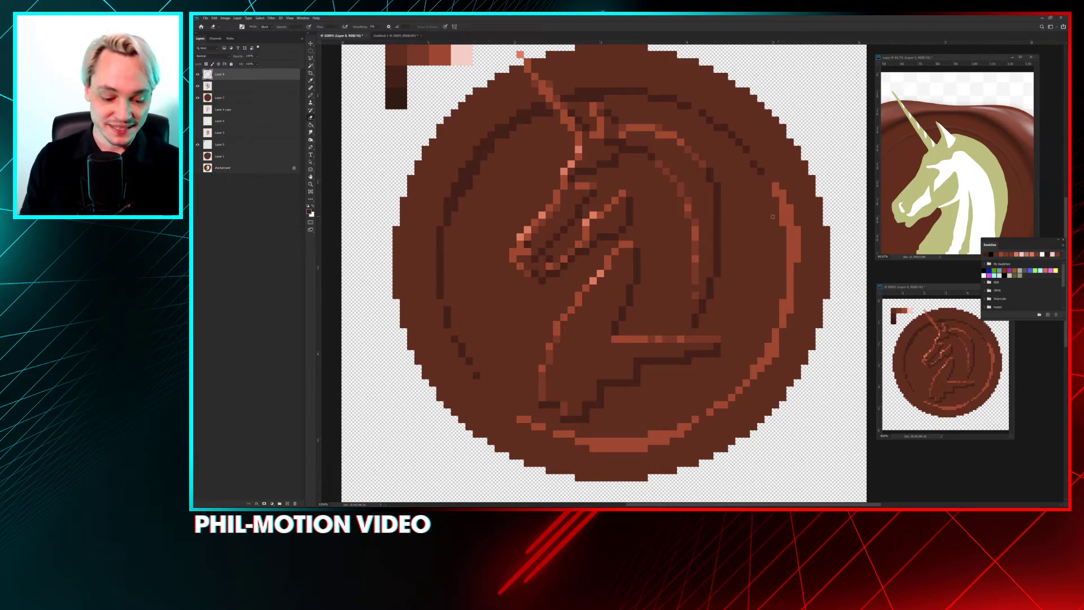
{"action": "mouse_move", "coordinate": [784, 174]}
{"action": "left_mouse_down"}
{"action": "mouse_move", "coordinate": [792, 216]}
{"action": "mouse_move", "coordinate": [775, 180]}
{"action": "left_mouse_up"}
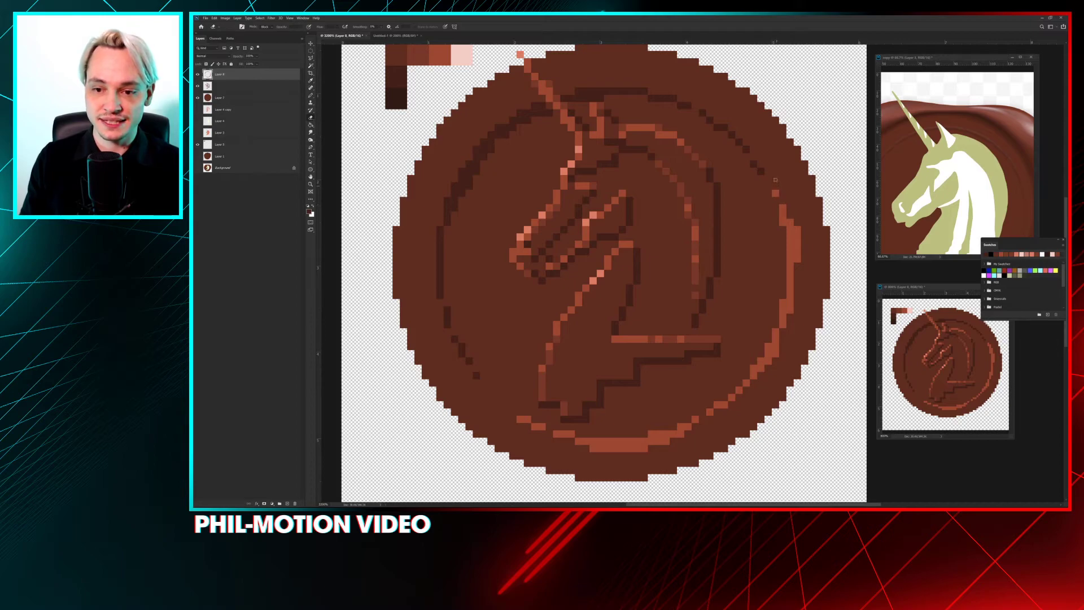
{"action": "left_click_drag", "start_coordinate": [797, 230], "coordinate": [798, 242]}
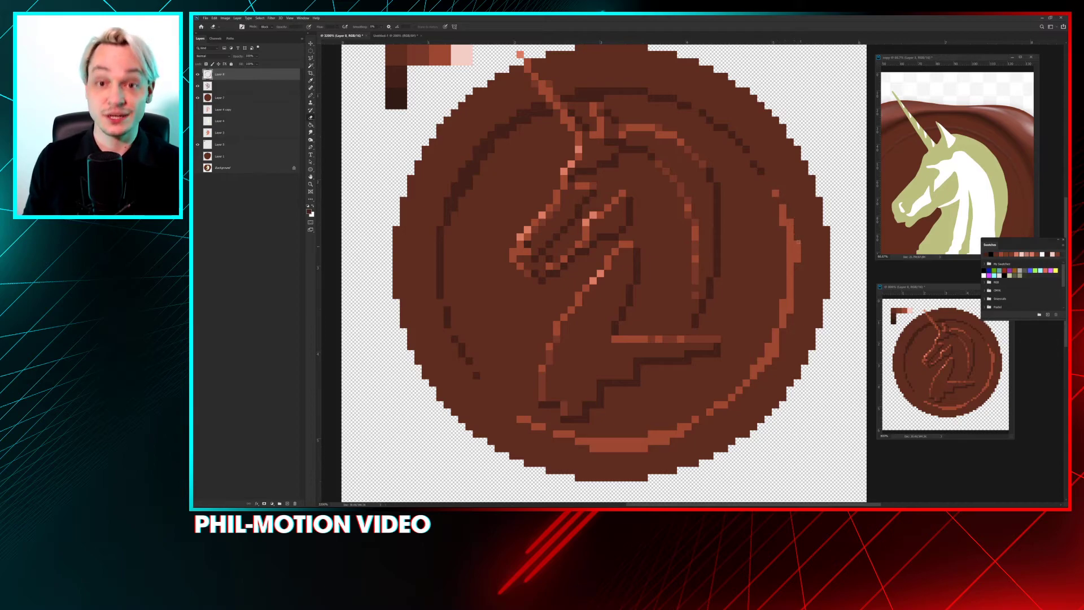
Step: Extend the ring's highlight around the lower-left arc with single mid-brown pixels in a sampled colour, linking it to the shadow
{"action": "key", "text": "b"}
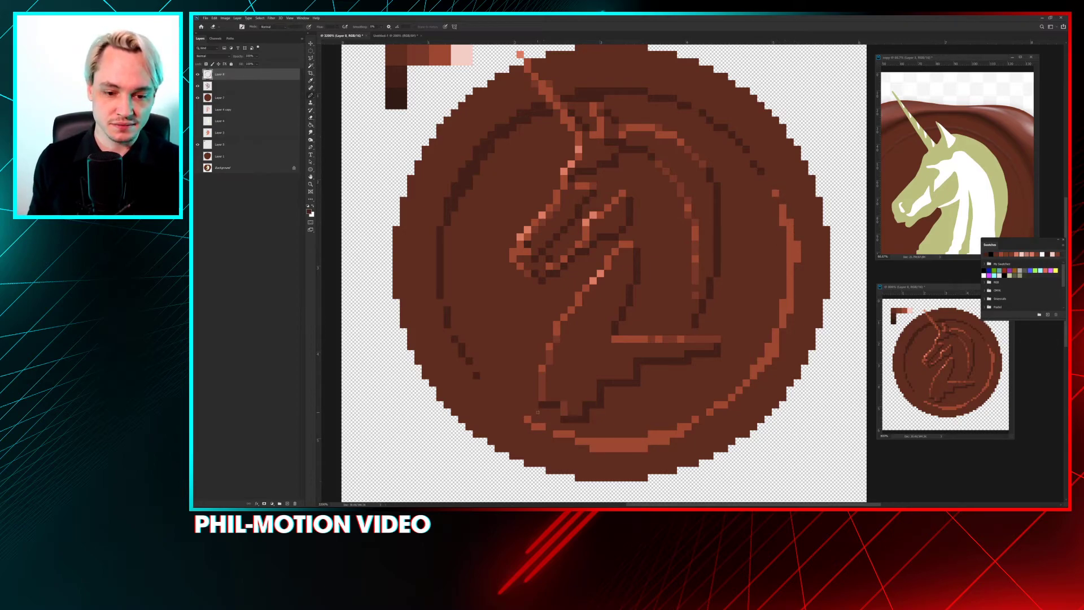
{"action": "left_click", "coordinate": [519, 411], "text": "alt"}
{"action": "left_click", "coordinate": [512, 404]}
{"action": "left_click", "coordinate": [498, 390]}
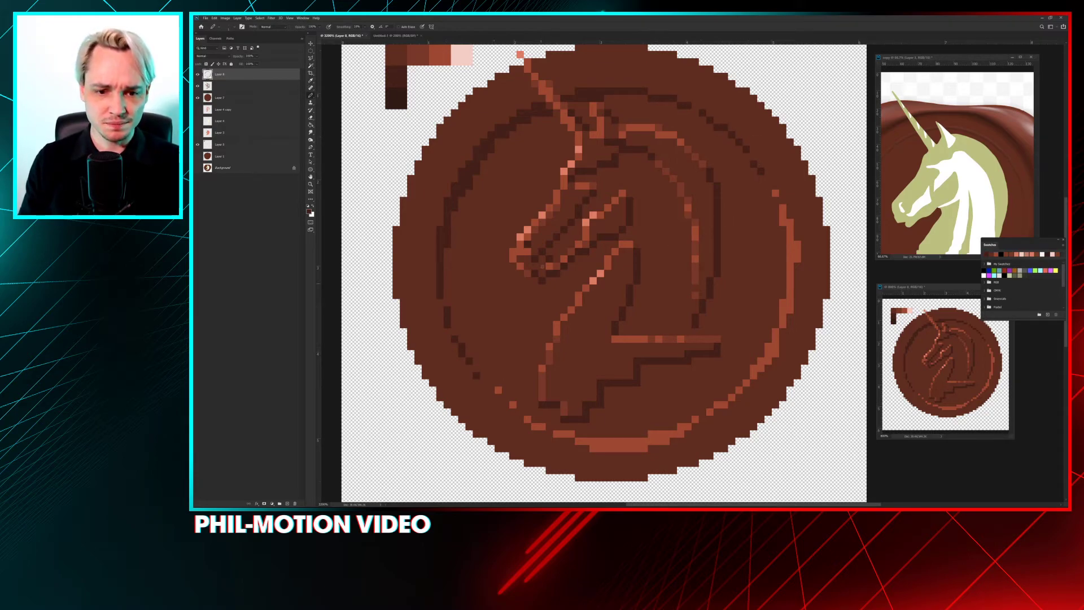
{"action": "mouse_move", "coordinate": [480, 375]}
{"action": "left_mouse_down"}
{"action": "mouse_move", "coordinate": [524, 418]}
{"action": "mouse_move", "coordinate": [560, 431]}
{"action": "left_mouse_up"}
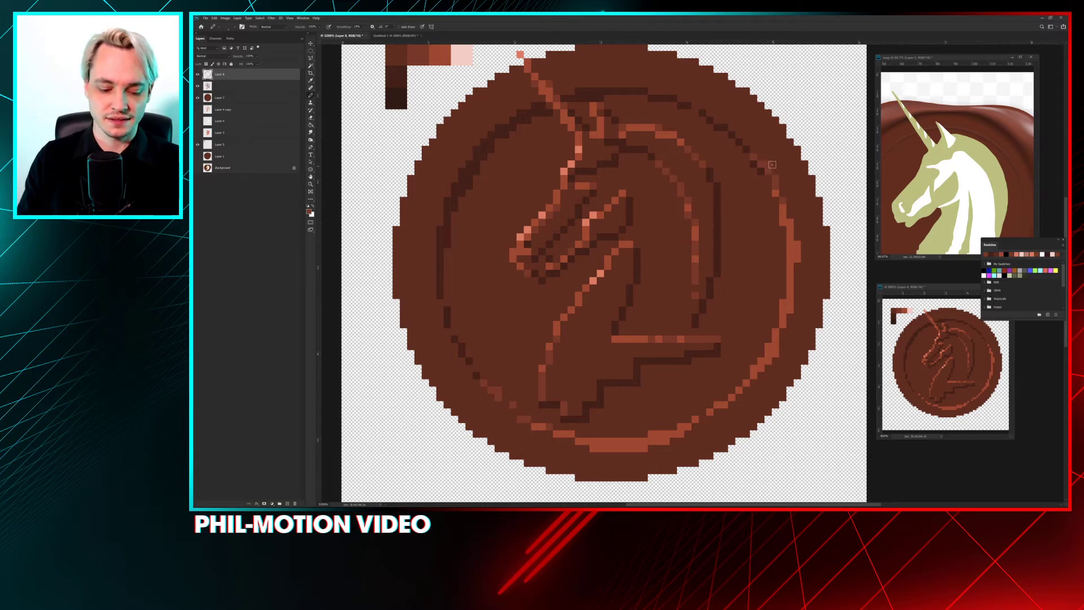
Step: Blend the ring's shadow into its highlight on the upper-right arc with mid-brown pixels and erase the surplus ones
{"action": "key", "text": "x"}
{"action": "key", "text": "e"}
{"action": "left_click_drag", "start_coordinate": [775, 176], "coordinate": [765, 177]}
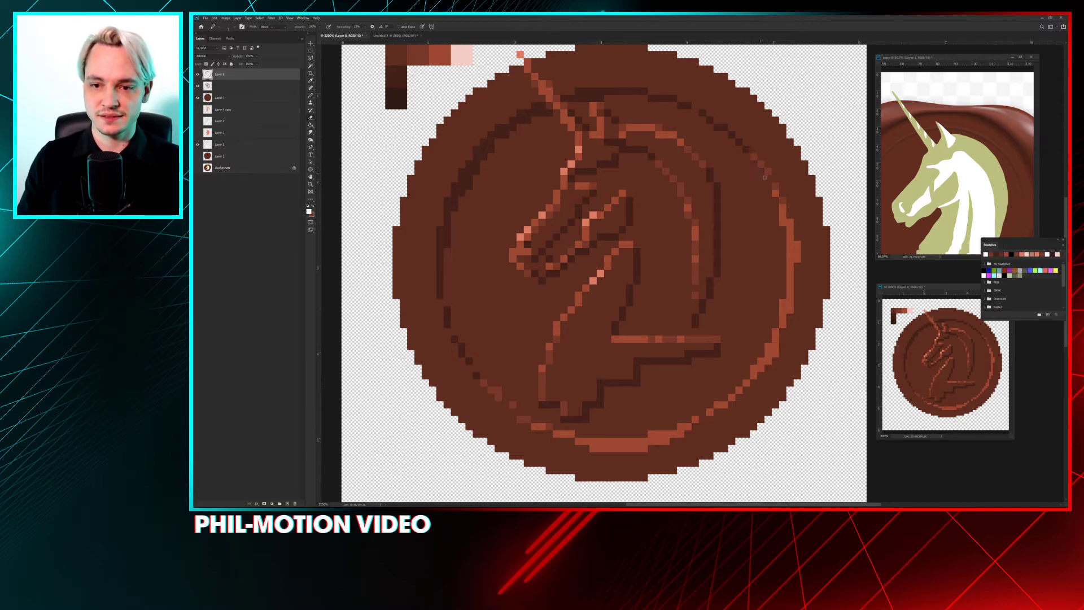
{"action": "key", "text": "e"}
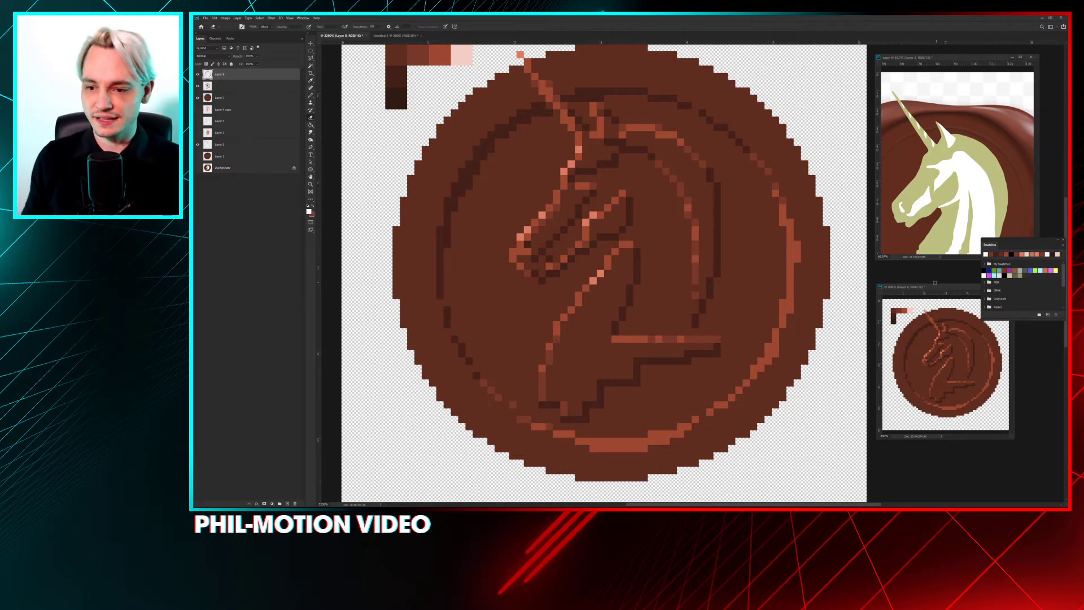
Step: Zoom the small preview window of the seal far out and try erasing a pixel on the ring's upper-right arc
{"action": "key", "text": "i"}
{"action": "key", "text": "ctrl+k"}
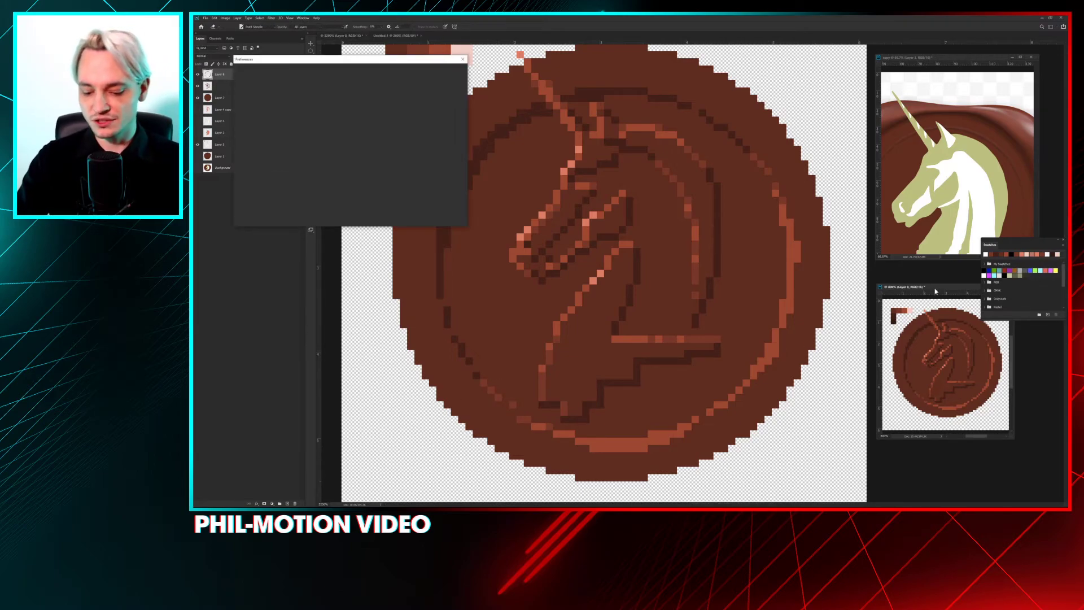
{"action": "key", "text": "Escape"}
{"action": "key", "text": "e"}
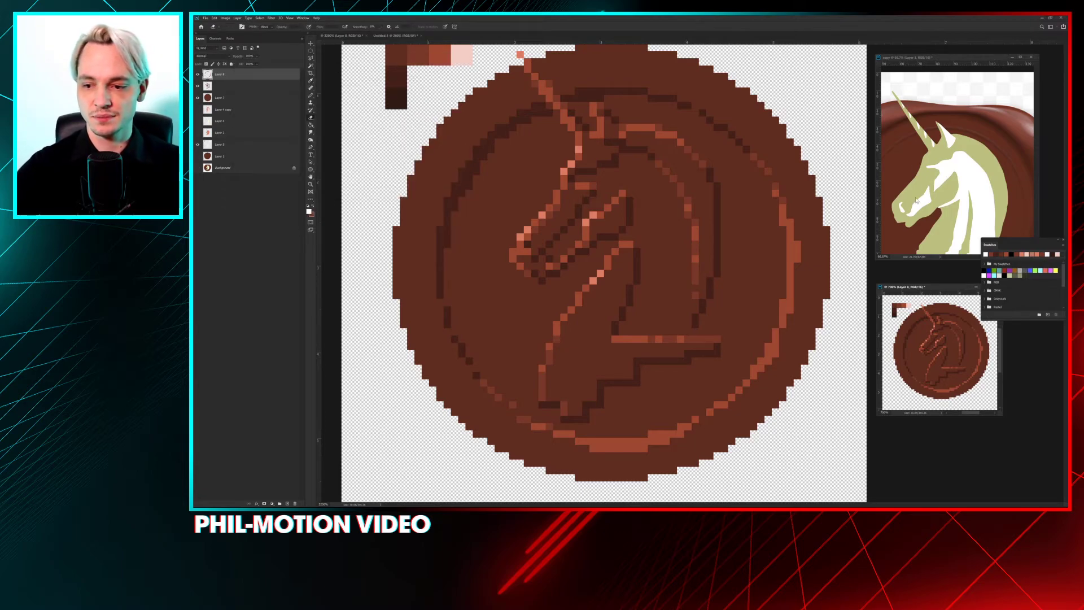
{"action": "left_click_drag", "start_coordinate": [929, 288], "coordinate": [929, 285]}
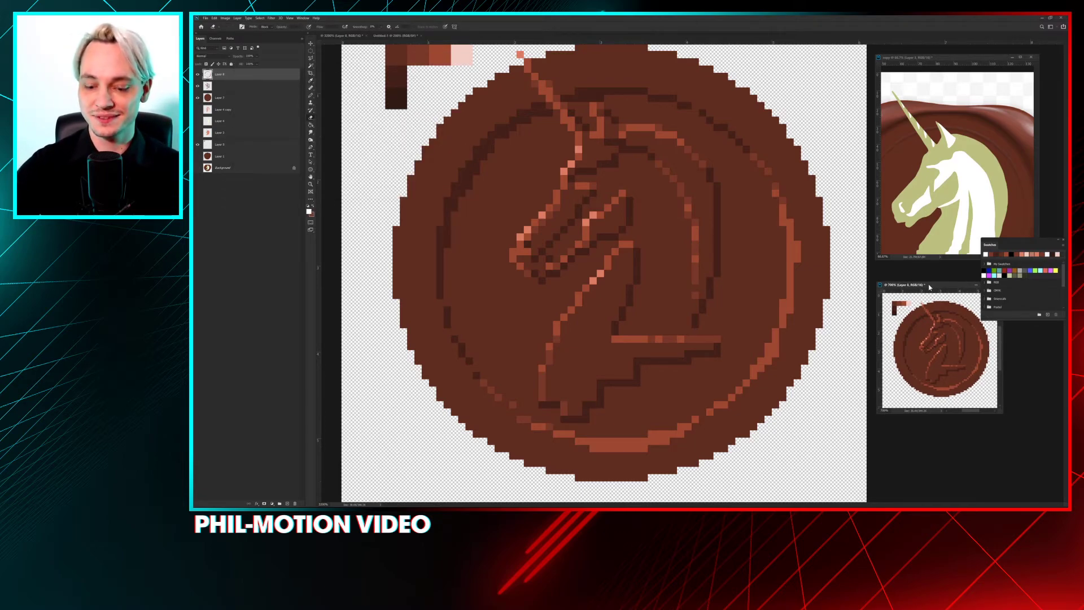
{"action": "key", "text": "ctrl+minus"}
{"action": "key", "text": "ctrl+minus"}
{"action": "key", "text": "ctrl+minus"}
{"action": "key", "text": "ctrl+minus"}
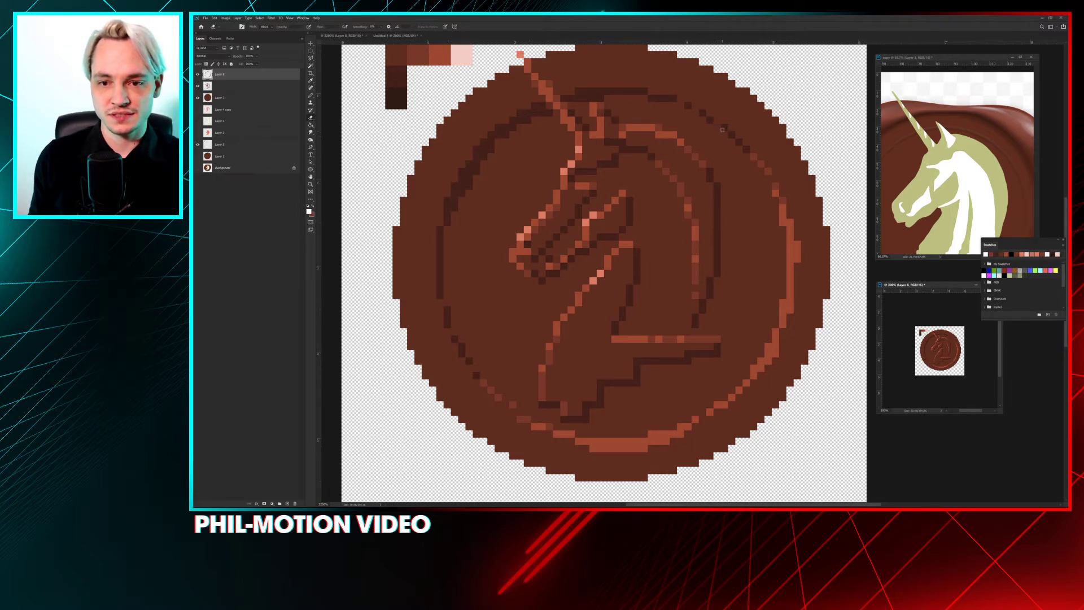
{"action": "left_click", "coordinate": [754, 155]}
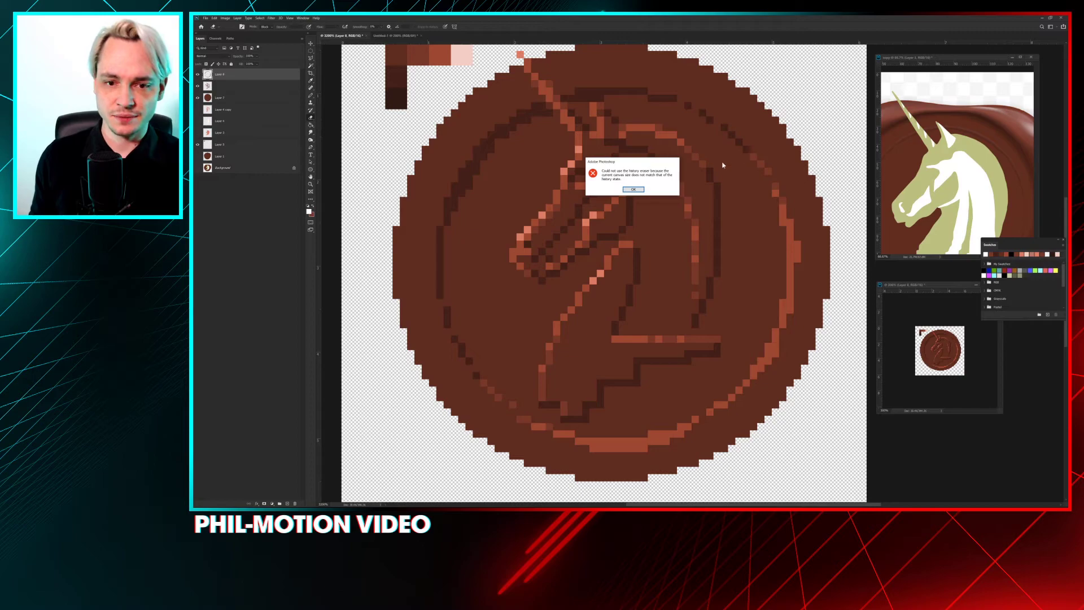
{"action": "left_click", "coordinate": [639, 190]}
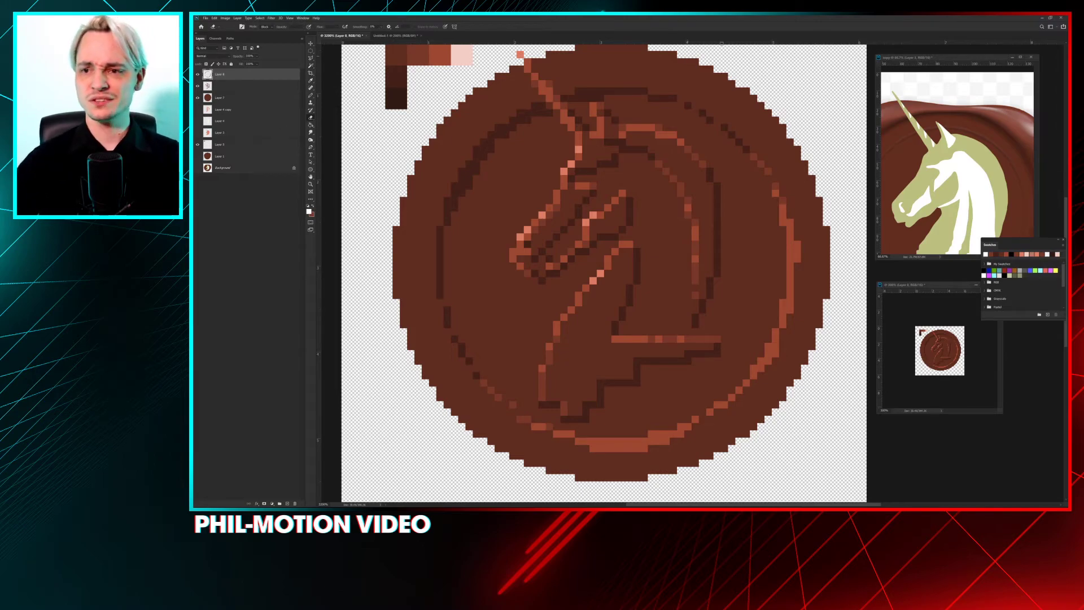
Step: Zoom the reference document out until the whole wax seal with the unicorn is in view beside the preview
{"action": "left_click", "coordinate": [1009, 95]}
{"action": "key", "text": "ctrl+minus"}
{"action": "key", "text": "ctrl+minus"}
{"action": "key", "text": "ctrl+minus"}
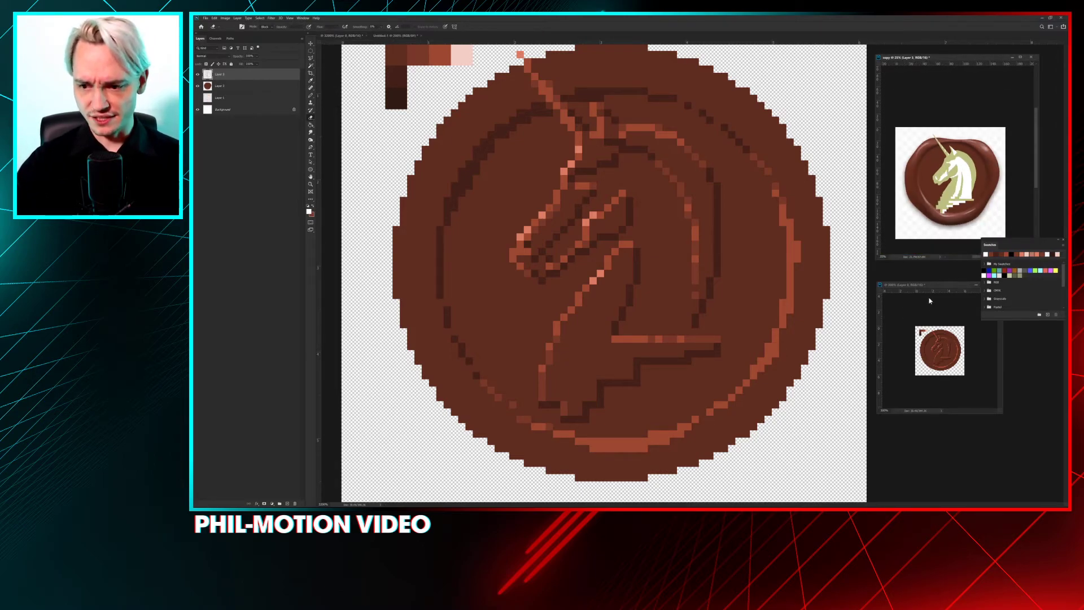
{"action": "left_click", "coordinate": [929, 301]}
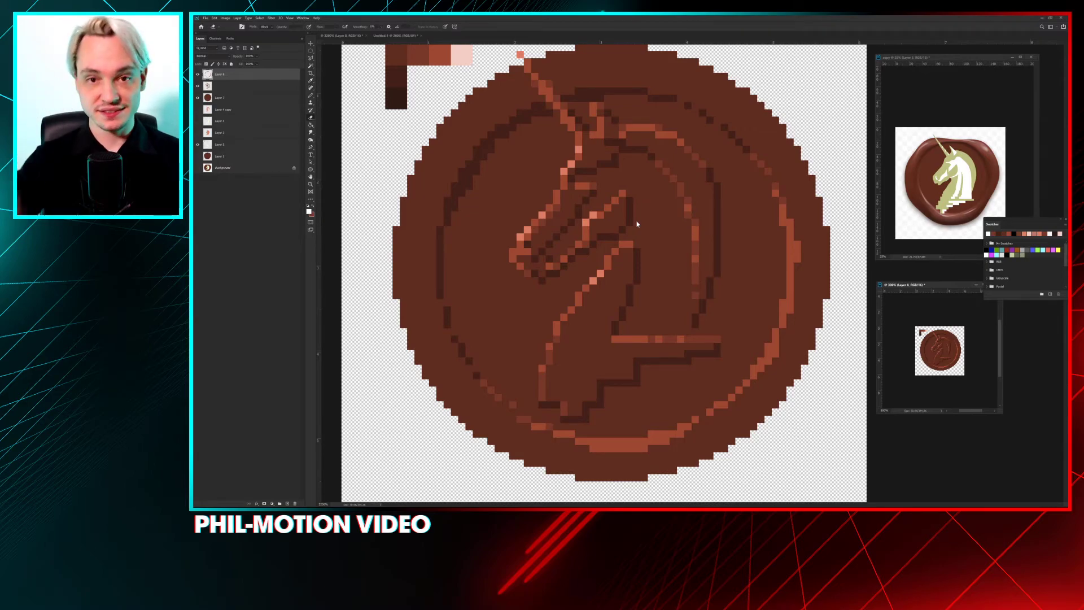
Step: Thicken the ring's dark brown shadow along the upper-left arc and left side with the Brush
{"action": "left_click", "coordinate": [541, 99]}
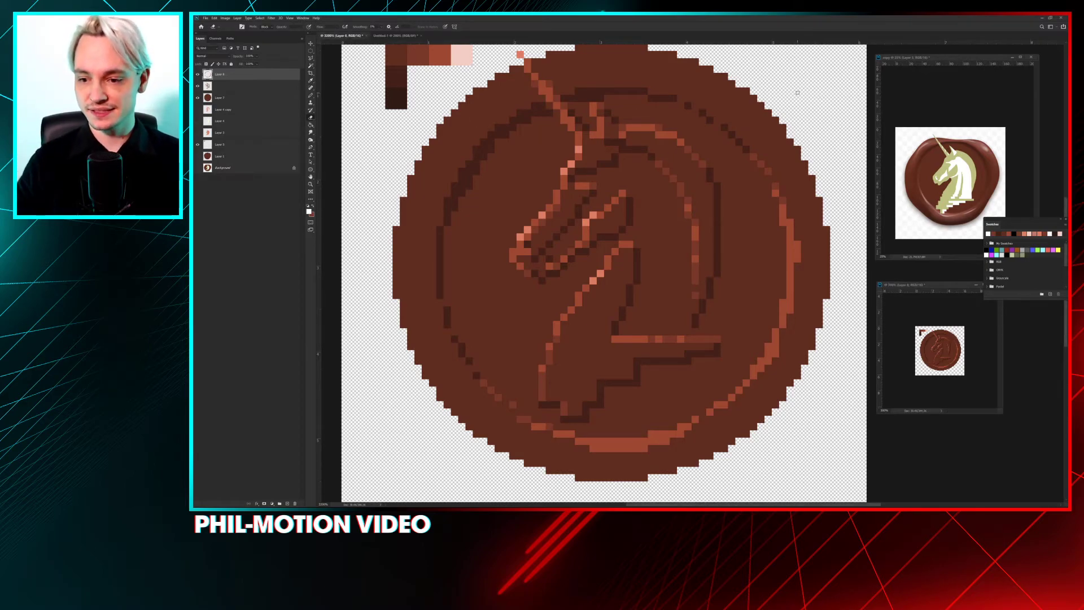
{"action": "key", "text": "b"}
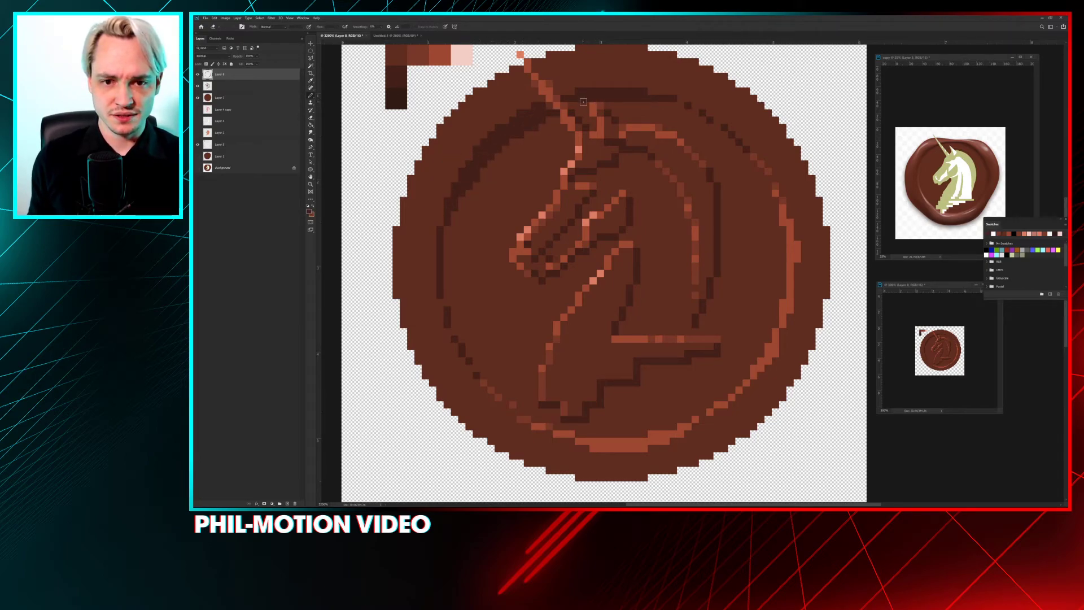
{"action": "key", "text": "b"}
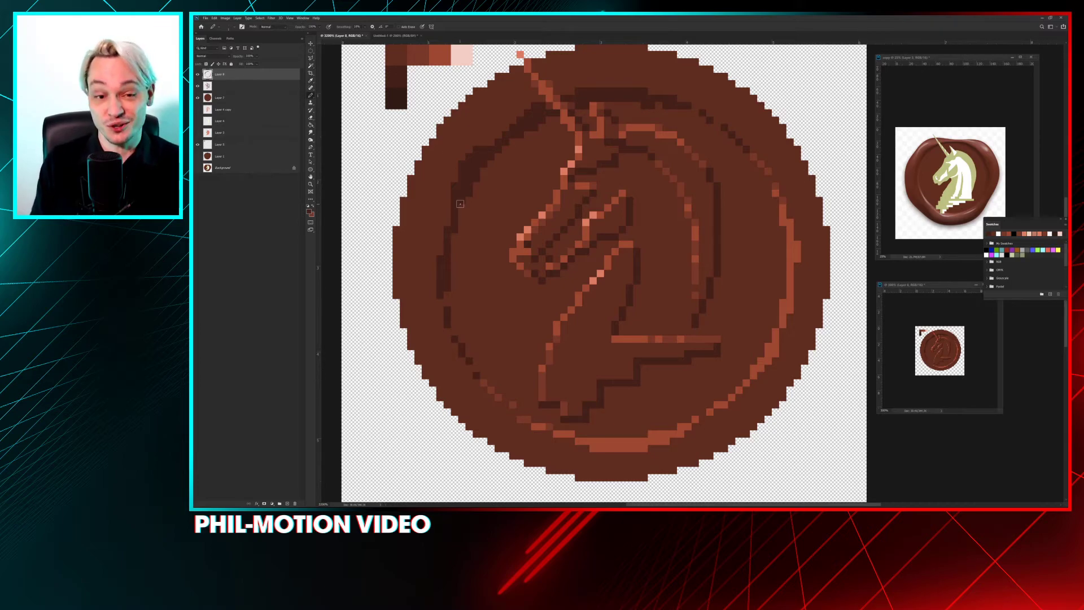
Step: Paint irregular wax bulges in the base brown along the seal's left, bottom and right outer edges
{"action": "mouse_move", "coordinate": [434, 145]}
{"action": "left_mouse_down"}
{"action": "mouse_move", "coordinate": [450, 161]}
{"action": "mouse_move", "coordinate": [442, 148]}
{"action": "mouse_move", "coordinate": [460, 130]}
{"action": "left_mouse_up"}
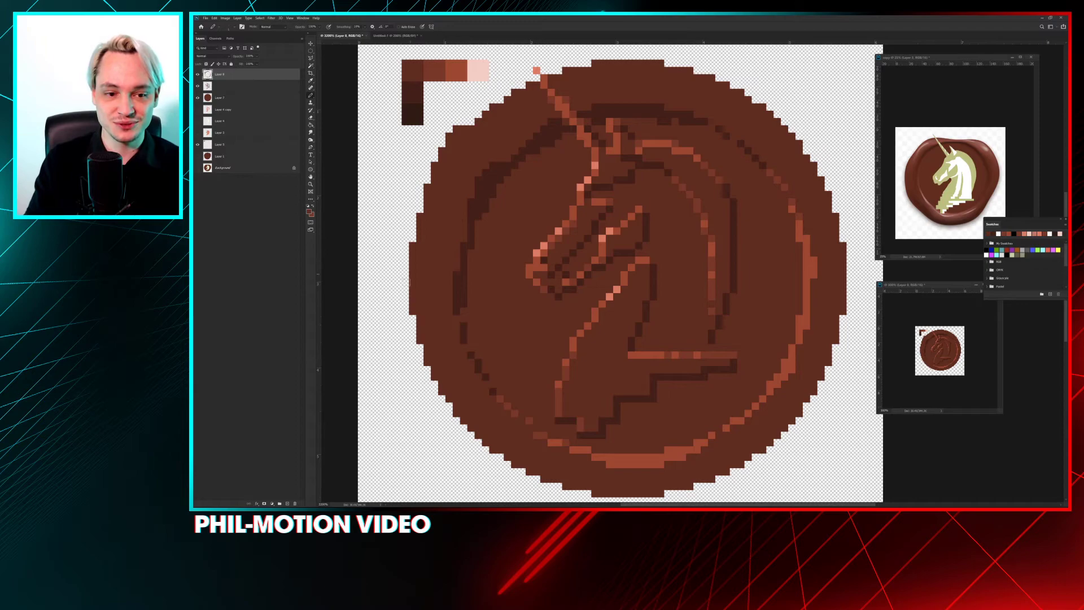
{"action": "scroll", "coordinate": [432, 339], "scroll_direction": "down", "scroll_amount": 3}
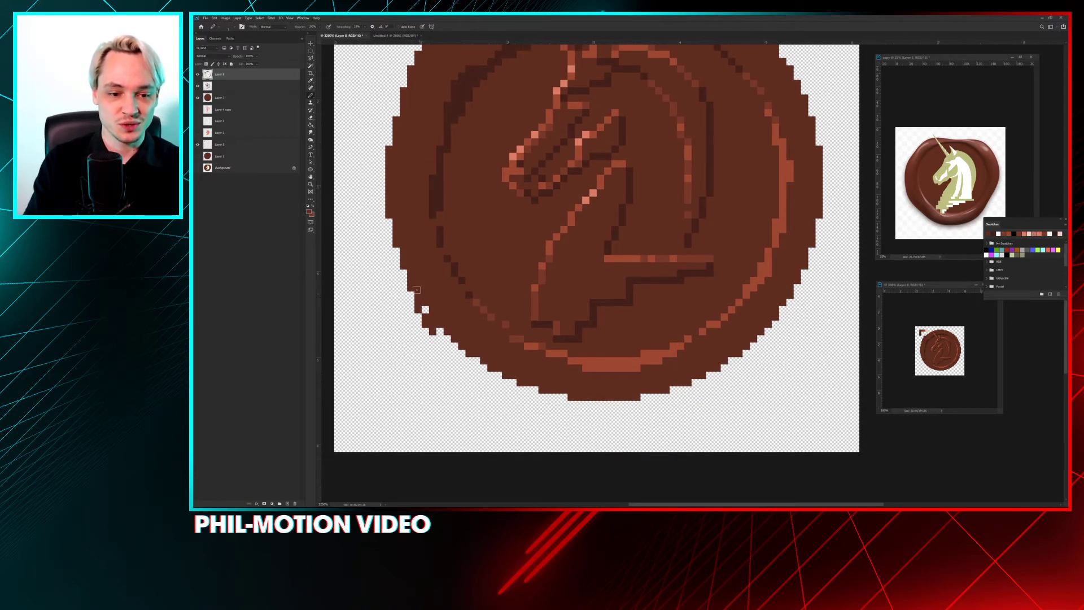
{"action": "mouse_move", "coordinate": [394, 204]}
{"action": "left_mouse_down"}
{"action": "mouse_move", "coordinate": [392, 158]}
{"action": "mouse_move", "coordinate": [382, 169]}
{"action": "mouse_move", "coordinate": [395, 84]}
{"action": "left_mouse_up"}
{"action": "mouse_move", "coordinate": [441, 329]}
{"action": "left_mouse_down"}
{"action": "mouse_move", "coordinate": [557, 412]}
{"action": "mouse_move", "coordinate": [552, 391]}
{"action": "mouse_move", "coordinate": [570, 397]}
{"action": "mouse_move", "coordinate": [550, 402]}
{"action": "mouse_move", "coordinate": [591, 400]}
{"action": "mouse_move", "coordinate": [536, 385]}
{"action": "mouse_move", "coordinate": [574, 364]}
{"action": "mouse_move", "coordinate": [567, 409]}
{"action": "mouse_move", "coordinate": [608, 425]}
{"action": "mouse_move", "coordinate": [582, 411]}
{"action": "mouse_move", "coordinate": [645, 421]}
{"action": "mouse_move", "coordinate": [606, 405]}
{"action": "mouse_move", "coordinate": [668, 392]}
{"action": "mouse_move", "coordinate": [668, 401]}
{"action": "mouse_move", "coordinate": [699, 380]}
{"action": "mouse_move", "coordinate": [665, 406]}
{"action": "mouse_move", "coordinate": [743, 344]}
{"action": "left_mouse_up"}
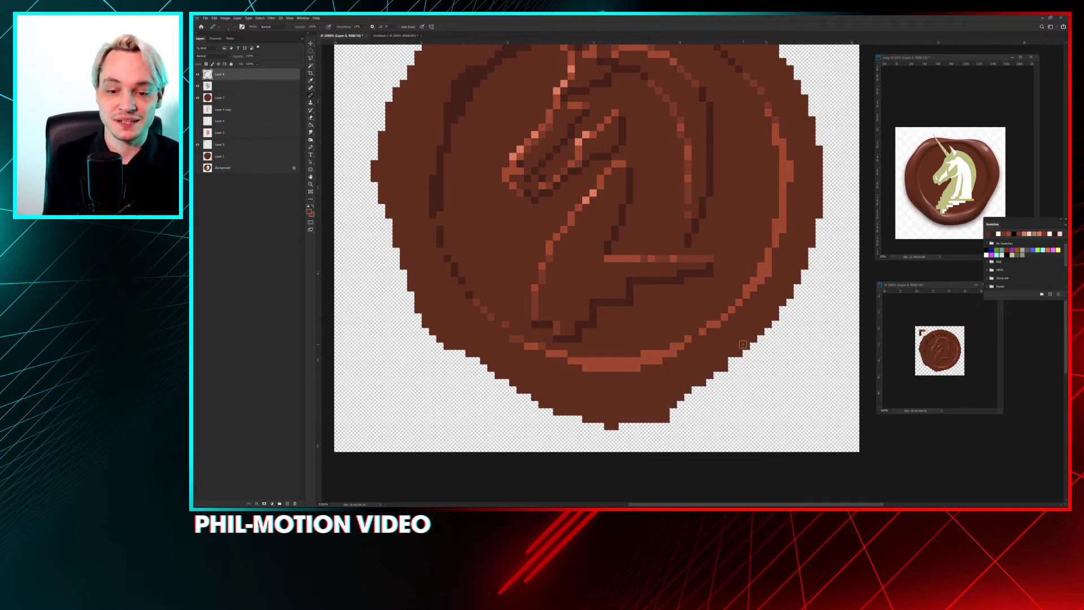
{"action": "mouse_move", "coordinate": [619, 424]}
{"action": "left_mouse_down"}
{"action": "mouse_move", "coordinate": [693, 397]}
{"action": "mouse_move", "coordinate": [804, 243]}
{"action": "mouse_move", "coordinate": [770, 327]}
{"action": "mouse_move", "coordinate": [746, 342]}
{"action": "mouse_move", "coordinate": [798, 265]}
{"action": "left_mouse_up"}
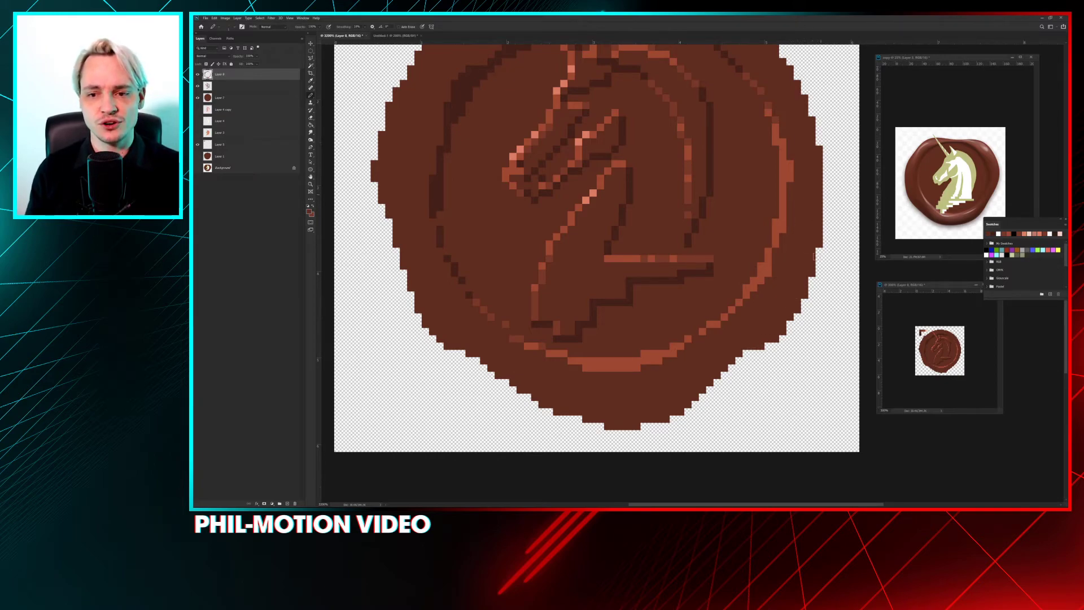
{"action": "left_click_drag", "start_coordinate": [826, 183], "coordinate": [826, 217]}
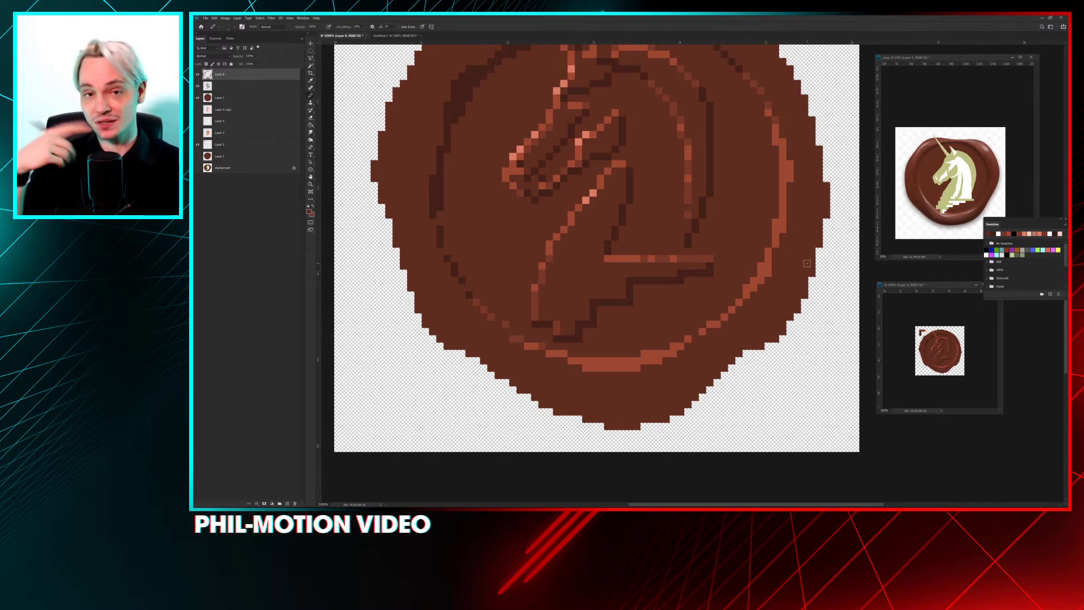
Step: Extend the seal's outline with uneven base-brown bulges along the top and upper-right edges
{"action": "left_click_drag", "start_coordinate": [624, 350], "coordinate": [648, 366]}
{"action": "left_click_drag", "start_coordinate": [665, 242], "coordinate": [633, 313]}
{"action": "left_click_drag", "start_coordinate": [754, 90], "coordinate": [728, 89]}
{"action": "left_click_drag", "start_coordinate": [769, 175], "coordinate": [783, 242]}
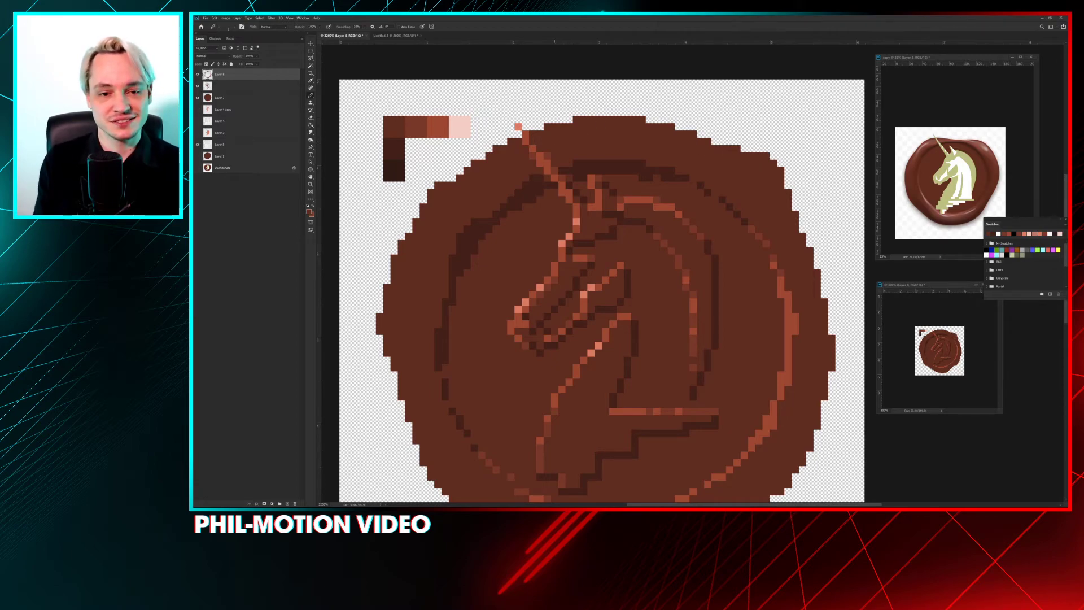
{"action": "left_click_drag", "start_coordinate": [539, 125], "coordinate": [627, 112]}
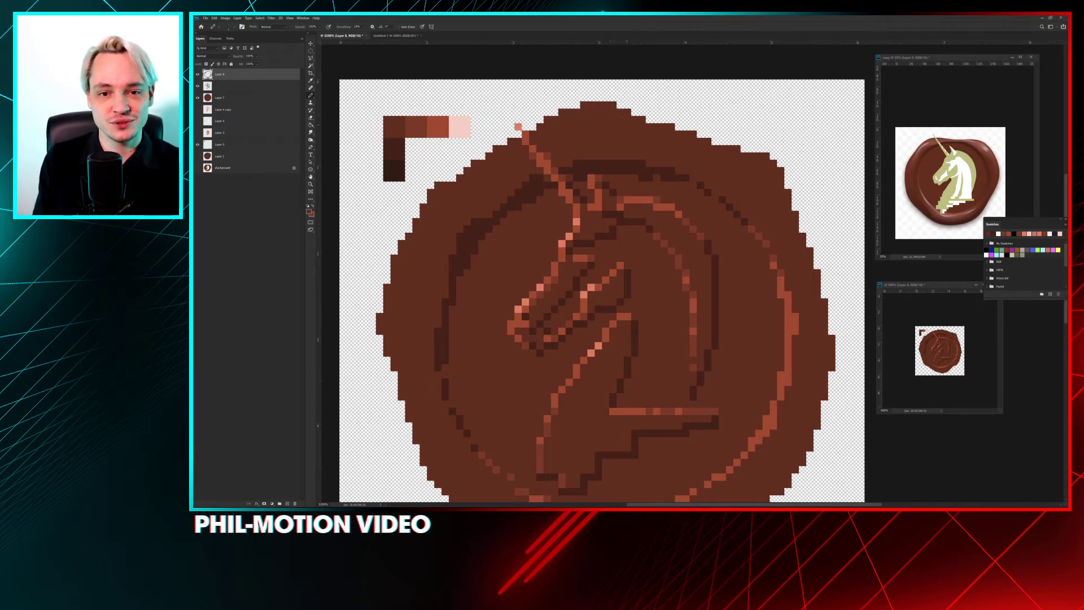
{"action": "left_click_drag", "start_coordinate": [455, 175], "coordinate": [454, 137]}
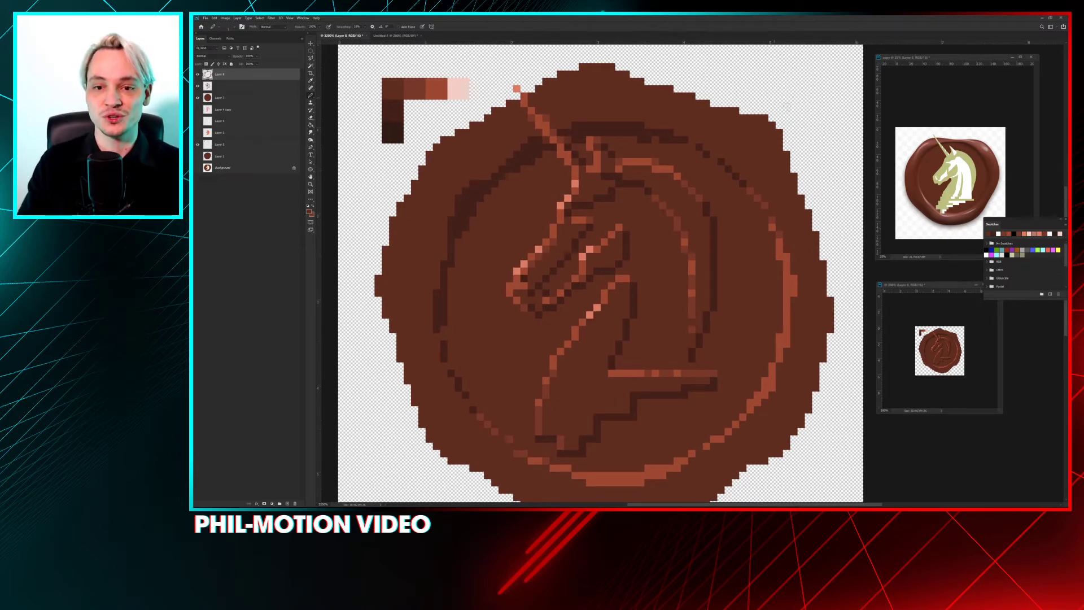
{"action": "left_click_drag", "start_coordinate": [778, 158], "coordinate": [798, 199]}
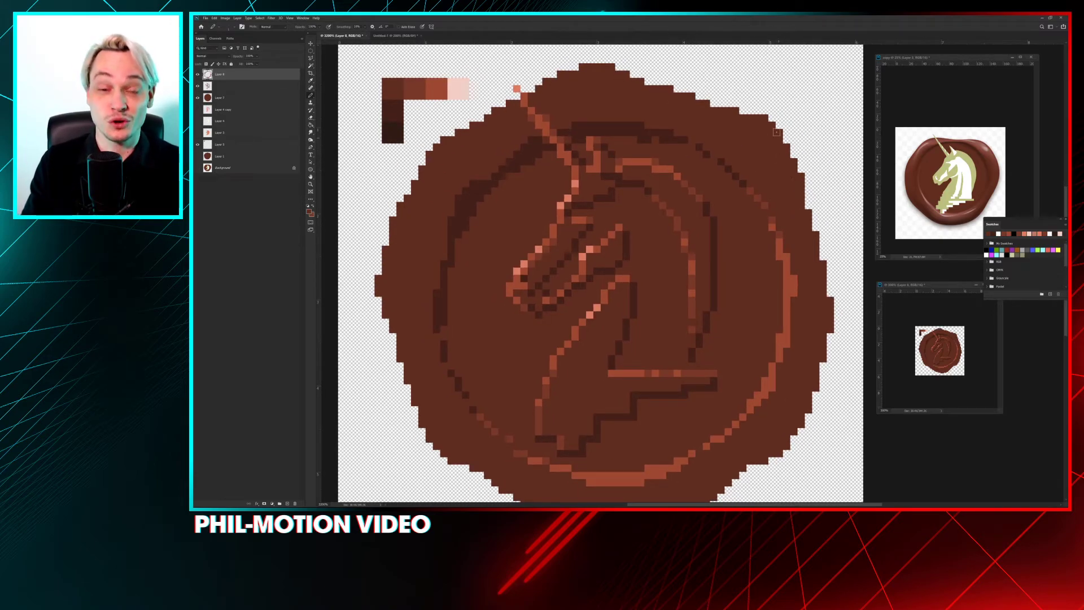
{"action": "mouse_move", "coordinate": [776, 132]}
{"action": "left_mouse_down"}
{"action": "mouse_move", "coordinate": [810, 247]}
{"action": "mouse_move", "coordinate": [804, 179]}
{"action": "mouse_move", "coordinate": [806, 221]}
{"action": "left_mouse_up"}
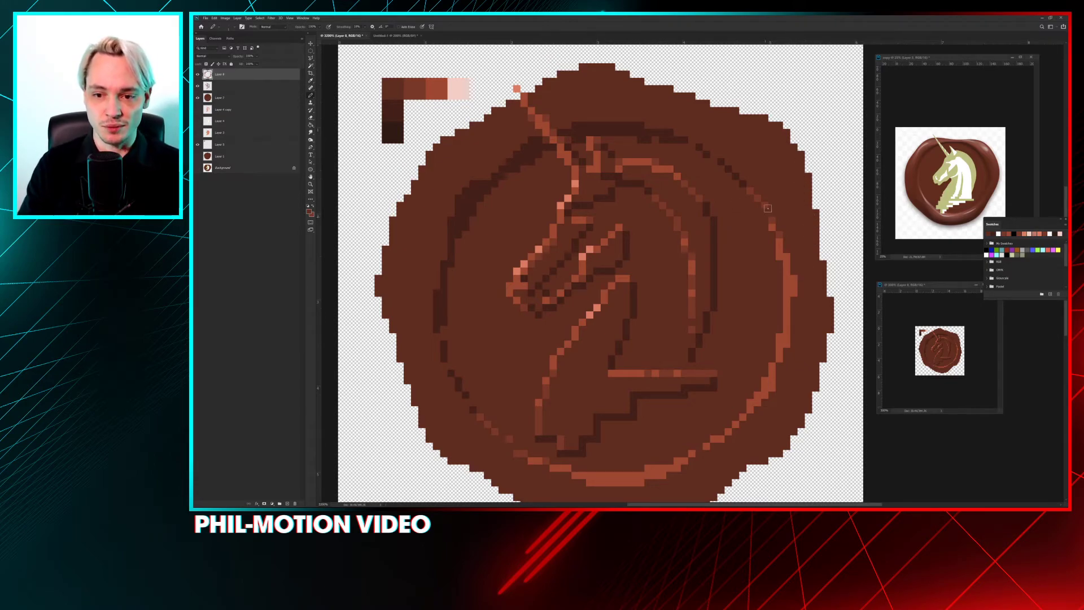
Step: Examine the ring's right side up close and the whole seal's silhouette against the reference
{"action": "scroll", "coordinate": [768, 209], "scroll_direction": "up", "scroll_amount": 4}
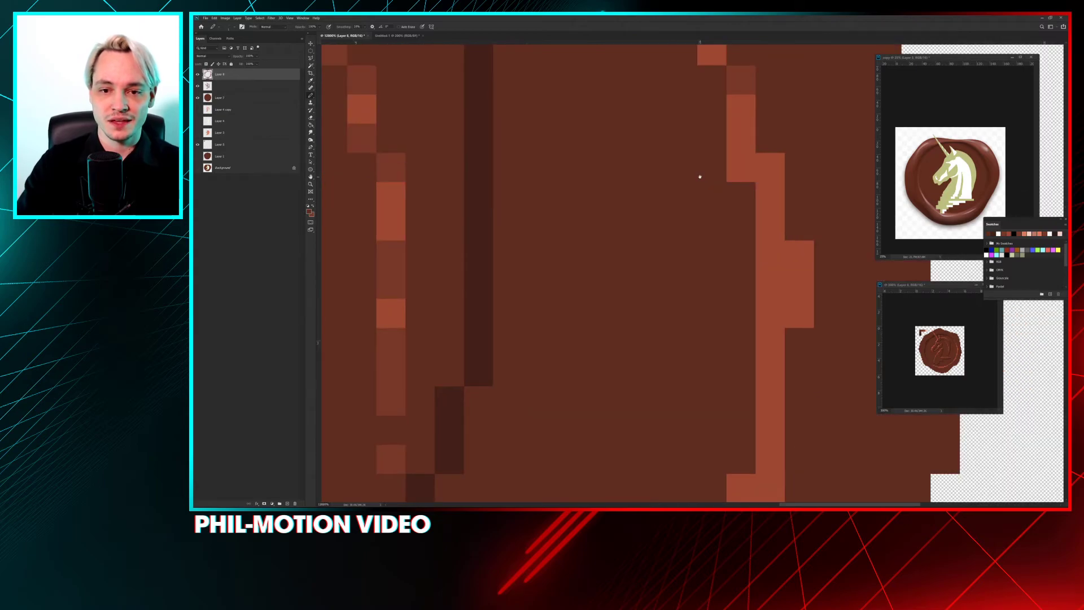
{"action": "scroll", "coordinate": [700, 177], "scroll_direction": "up", "scroll_amount": 5}
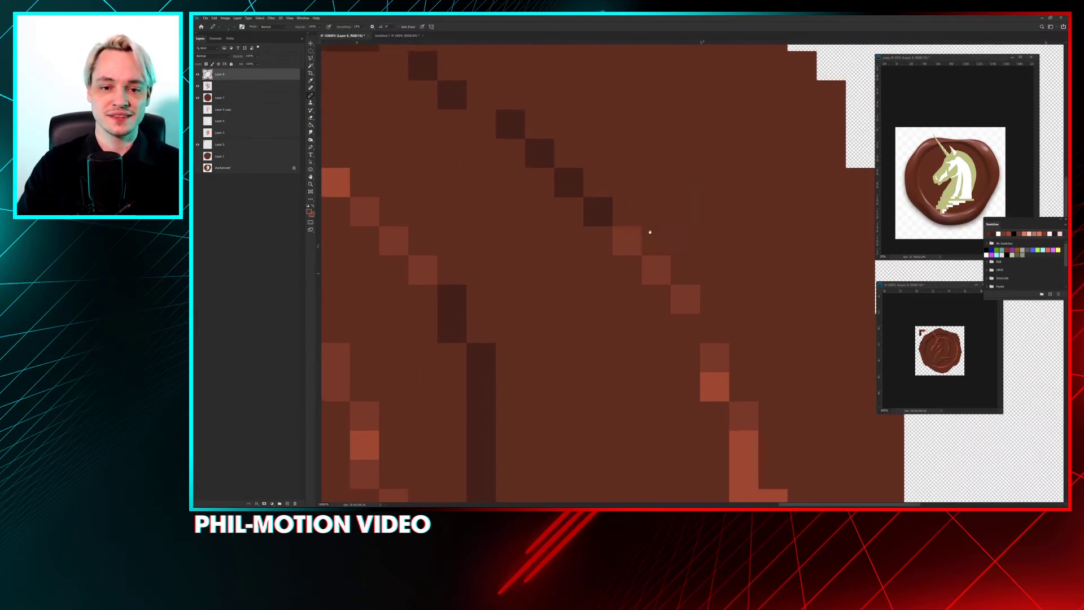
{"action": "left_click_drag", "start_coordinate": [650, 232], "coordinate": [627, 191]}
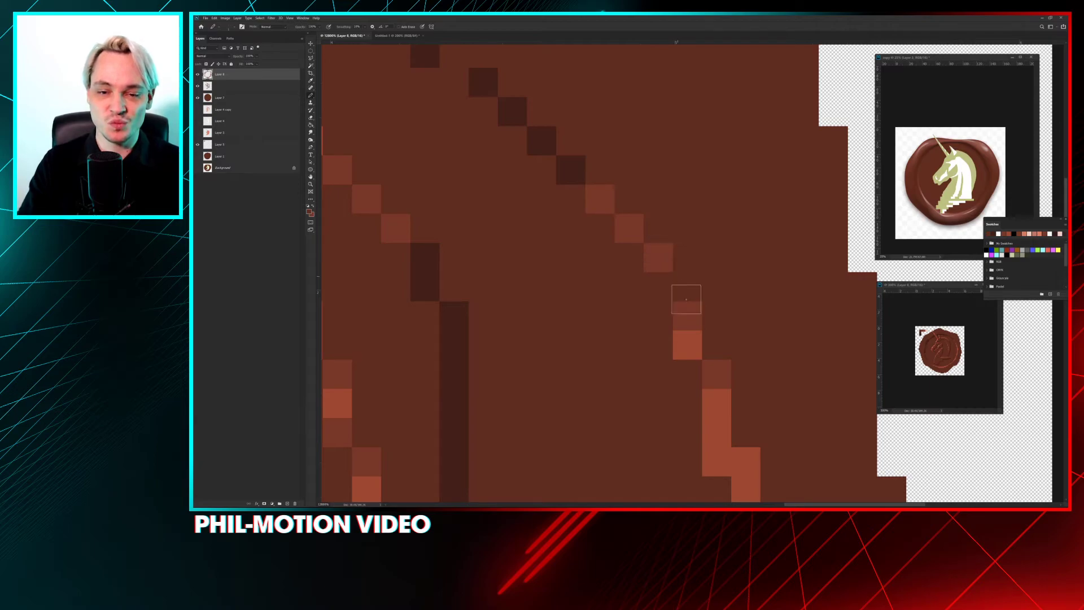
{"action": "key", "text": "ctrl+minus"}
{"action": "scroll", "coordinate": [661, 289], "scroll_direction": "down", "scroll_amount": 1}
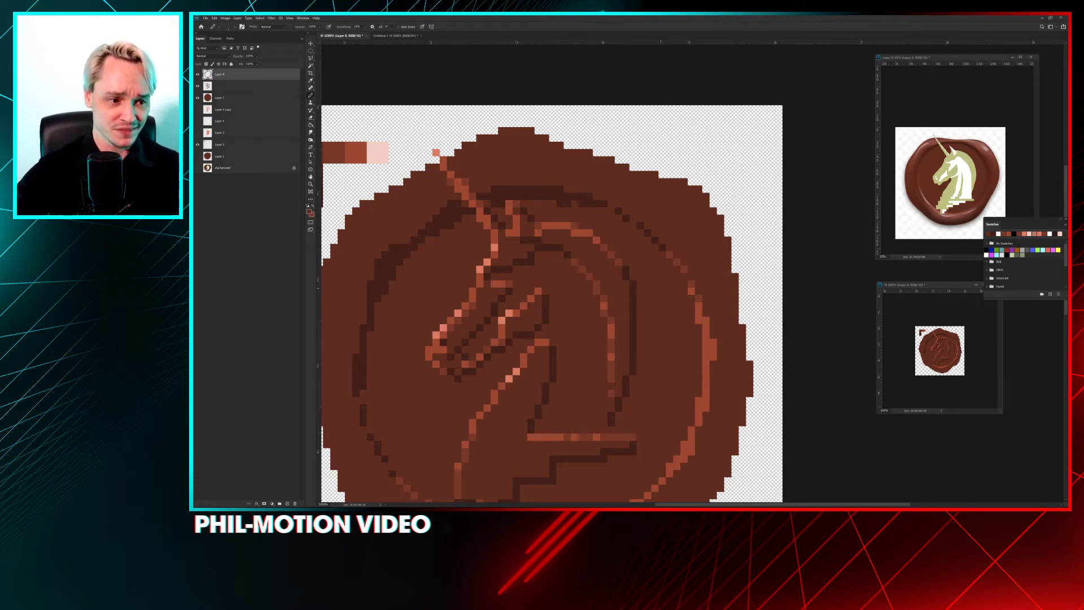
{"action": "left_click_drag", "start_coordinate": [642, 204], "coordinate": [668, 158]}
{"action": "scroll", "coordinate": [668, 158], "scroll_direction": "down", "scroll_amount": 1}
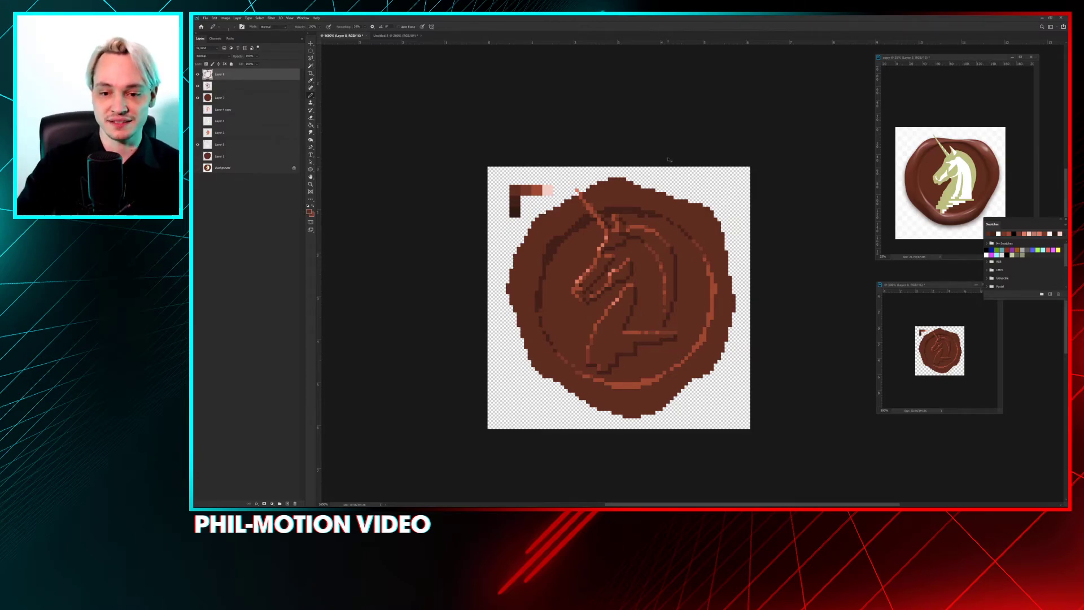
{"action": "scroll", "coordinate": [668, 158], "scroll_direction": "up", "scroll_amount": 1}
{"action": "scroll", "coordinate": [636, 245], "scroll_direction": "down", "scroll_amount": 1}
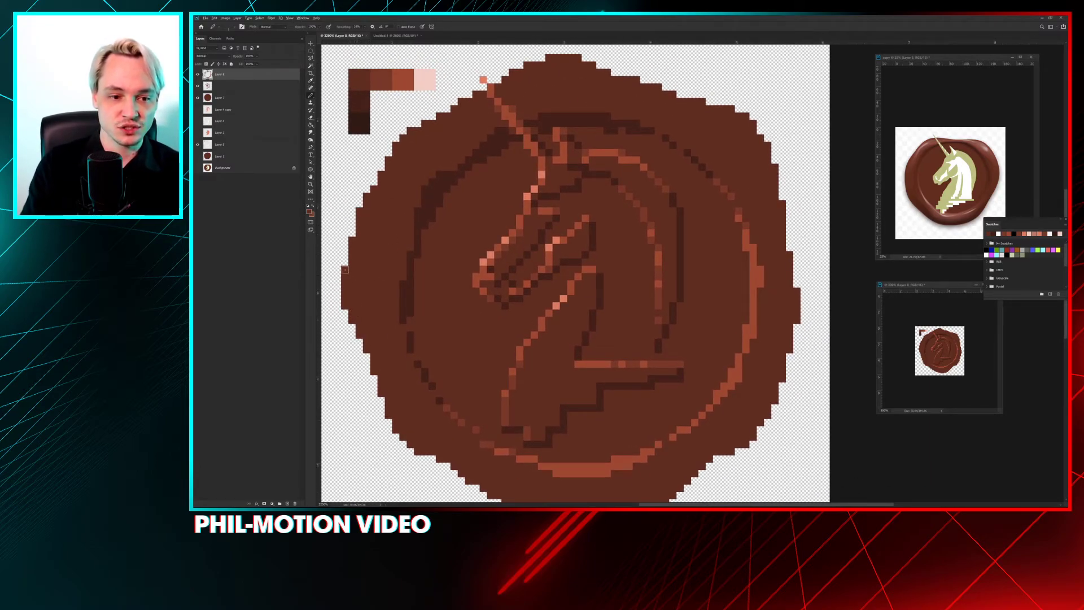
Step: Extend the seal's outline with base-brown bulges along the upper-left and right edges using the Brush
{"action": "mouse_move", "coordinate": [391, 163]}
{"action": "left_mouse_down"}
{"action": "mouse_move", "coordinate": [400, 141]}
{"action": "mouse_move", "coordinate": [455, 107]}
{"action": "mouse_move", "coordinate": [427, 117]}
{"action": "left_mouse_up"}
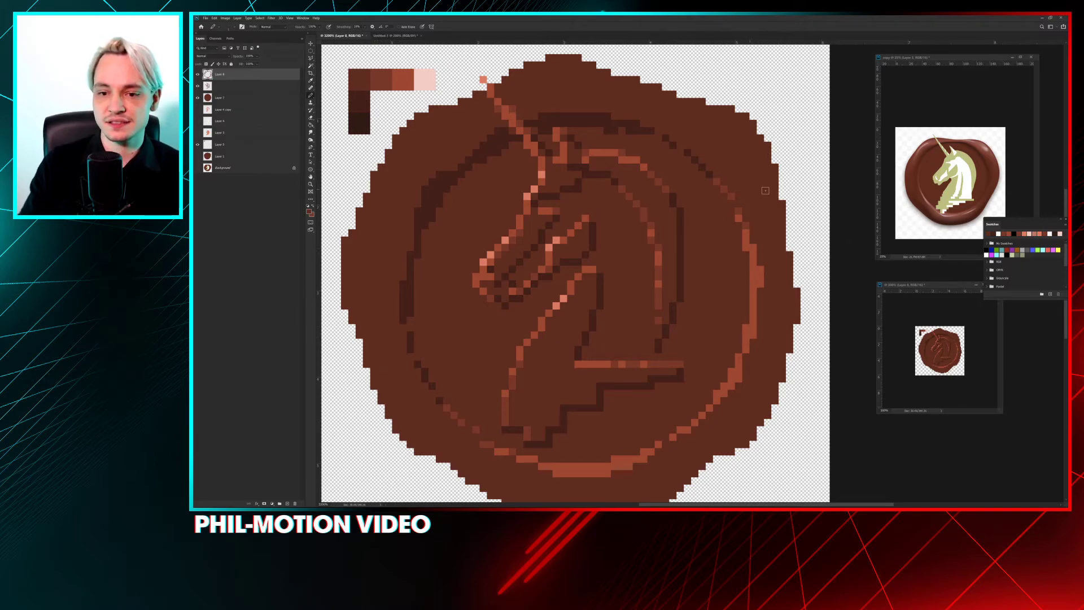
{"action": "mouse_move", "coordinate": [803, 223]}
{"action": "left_mouse_down"}
{"action": "mouse_move", "coordinate": [812, 254]}
{"action": "mouse_move", "coordinate": [790, 370]}
{"action": "left_mouse_up"}
{"action": "mouse_move", "coordinate": [797, 301]}
{"action": "left_mouse_down"}
{"action": "mouse_move", "coordinate": [797, 278]}
{"action": "mouse_move", "coordinate": [795, 324]}
{"action": "mouse_move", "coordinate": [804, 262]}
{"action": "mouse_move", "coordinate": [787, 377]}
{"action": "left_mouse_up"}
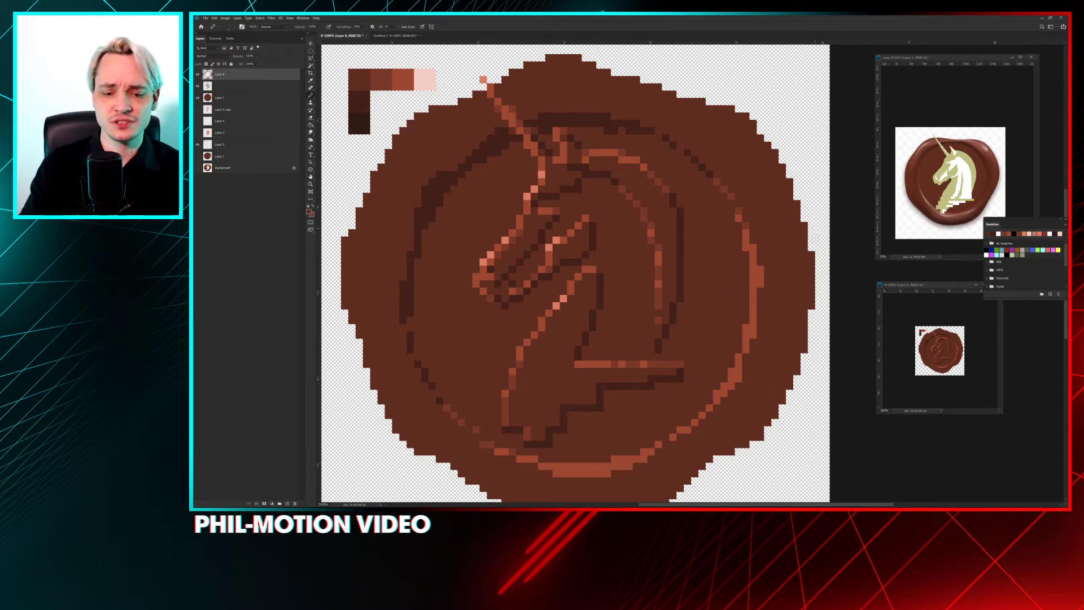
Step: Trim the seal's upper-right edge with the Eraser and fill out the right edge just below it with base brown
{"action": "key", "text": "e"}
{"action": "left_click_drag", "start_coordinate": [797, 202], "coordinate": [805, 233]}
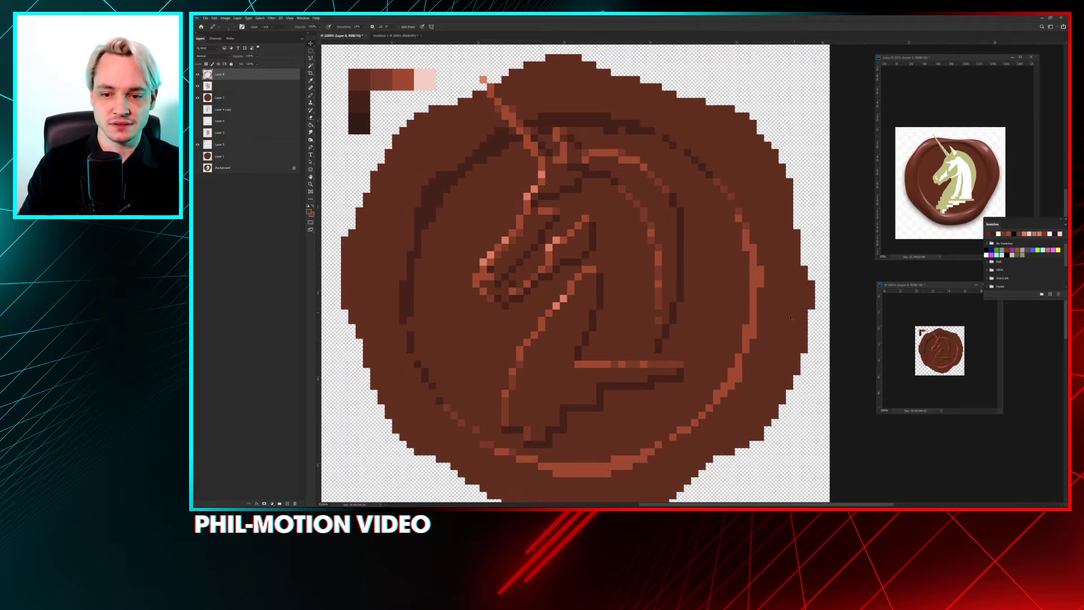
{"action": "key", "text": "b"}
{"action": "left_click_drag", "start_coordinate": [812, 317], "coordinate": [812, 329]}
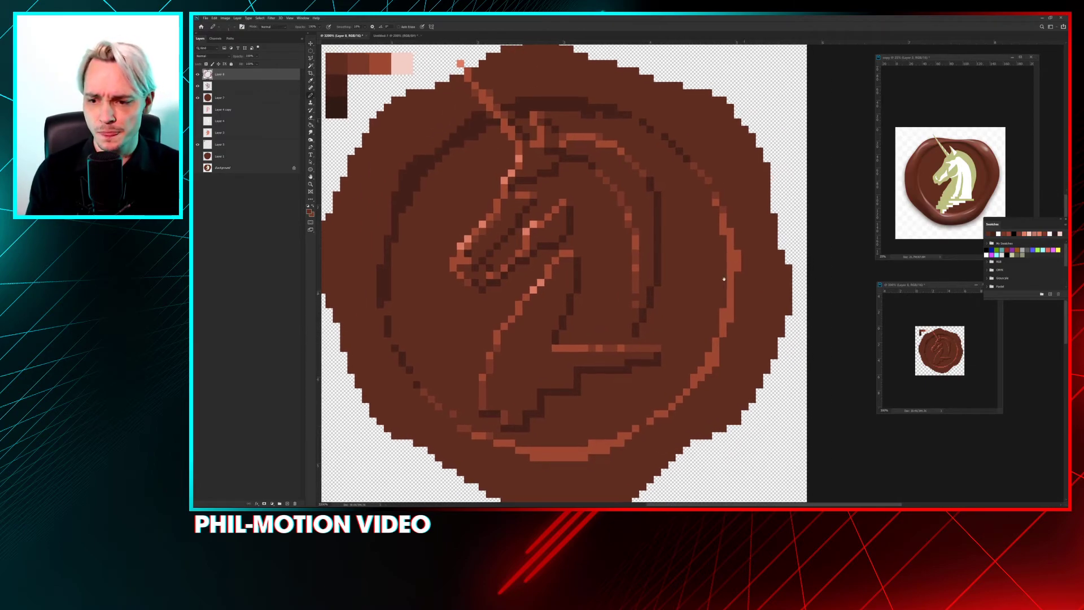
{"action": "left_click_drag", "start_coordinate": [775, 362], "coordinate": [723, 253]}
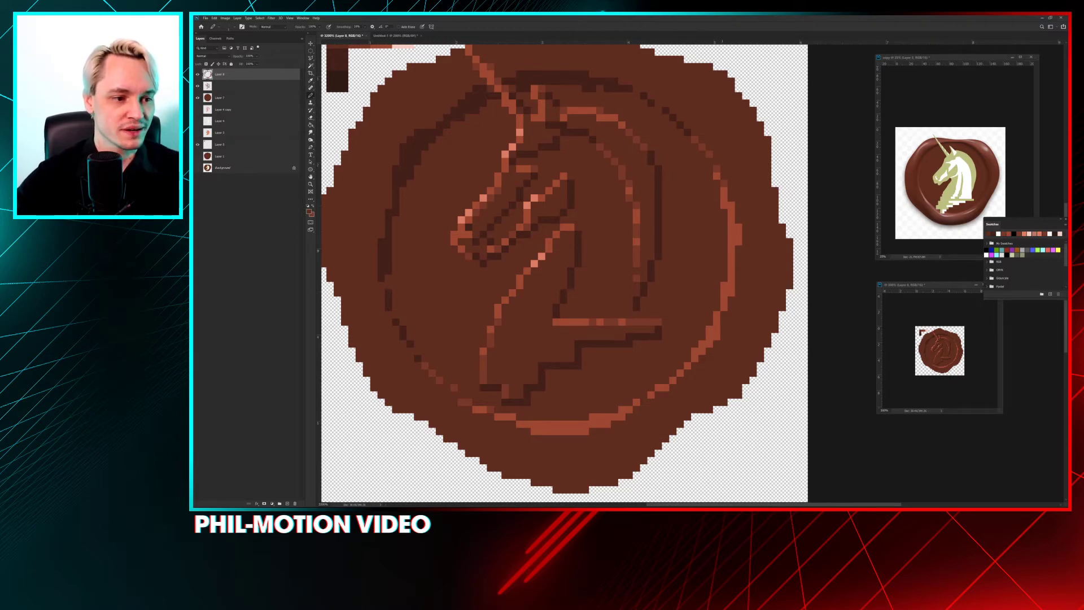
{"action": "key", "text": "ctrl+minus"}
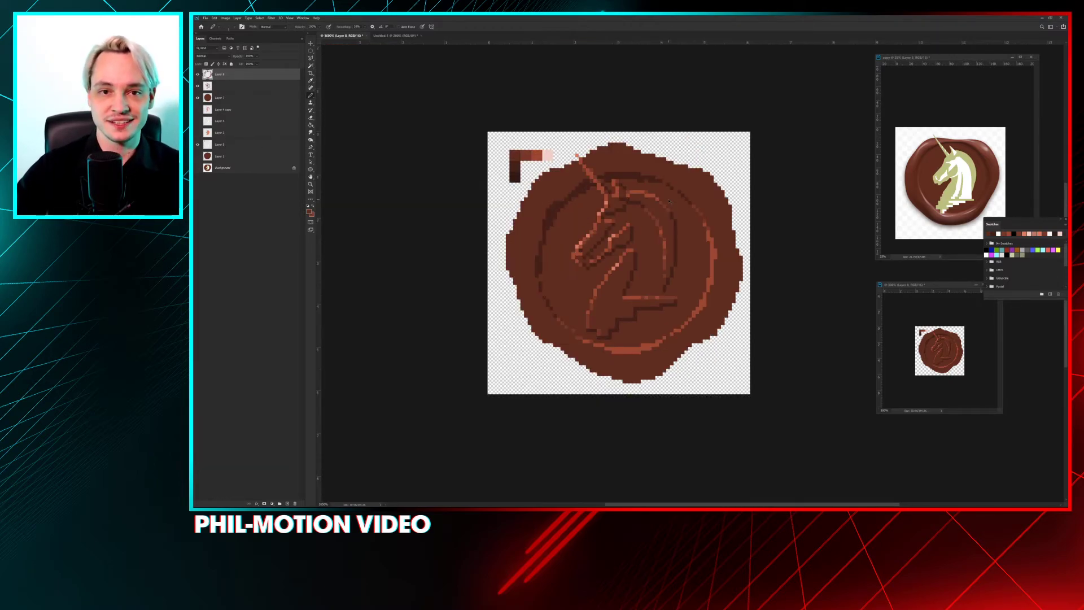
{"action": "key", "text": "XF86Calculator"}
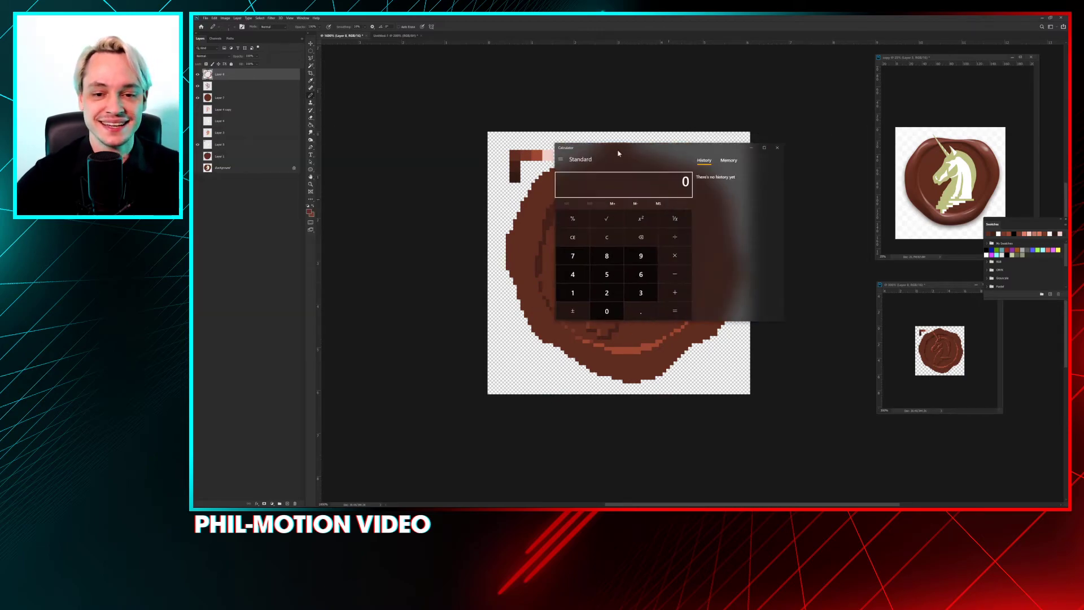
{"action": "left_click", "coordinate": [707, 142]}
{"action": "scroll", "coordinate": [589, 182], "scroll_direction": "right", "scroll_amount": 2}
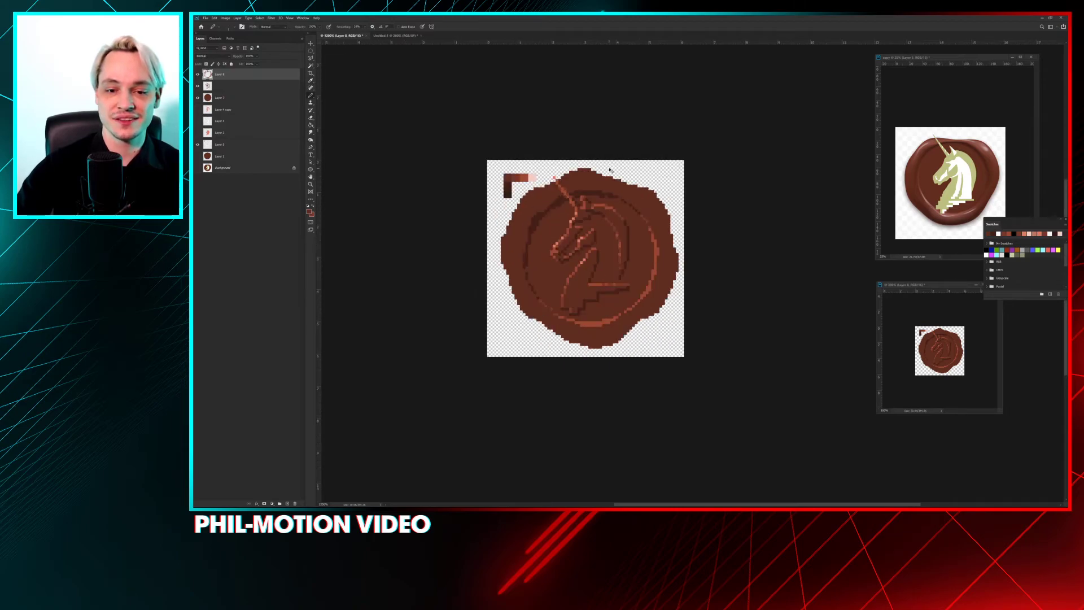
{"action": "key", "text": "ctrl+plus"}
{"action": "key", "text": "ctrl+minus"}
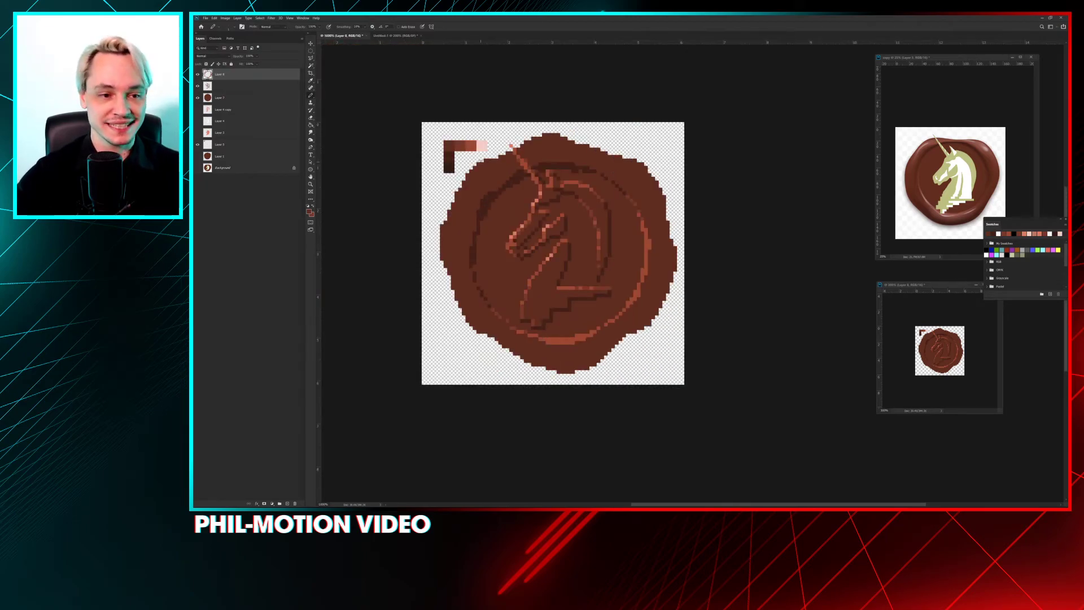
Step: Increase the canvas height to 120 percent
{"action": "key", "text": "ctrl+alt+c"}
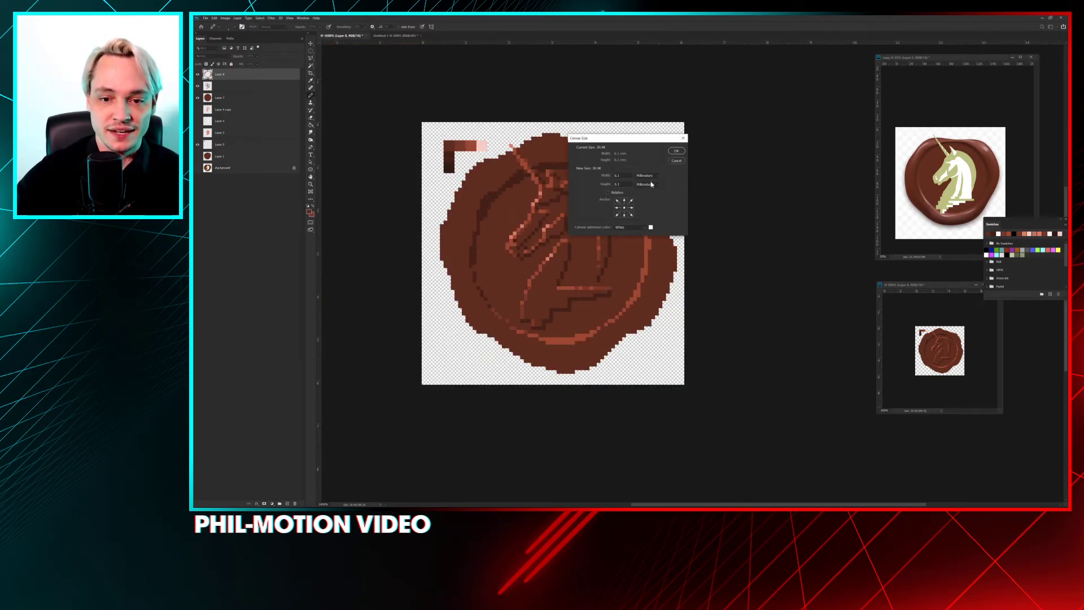
{"action": "left_click", "coordinate": [651, 184]}
{"action": "left_click", "coordinate": [638, 190]}
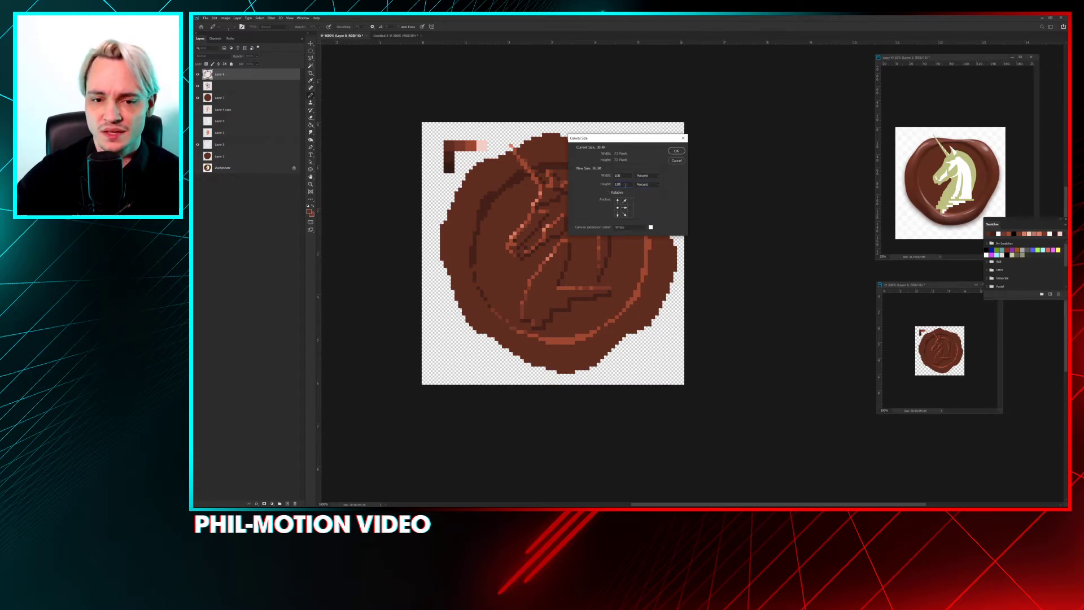
{"action": "left_click", "coordinate": [625, 185]}
{"action": "type", "text": "120"}
{"action": "key", "text": "Return"}
Step: Widen the canvas to 120 percent, anchored at the middle left so the extra space is added on the right
{"action": "key", "text": "ctrl+alt+c"}
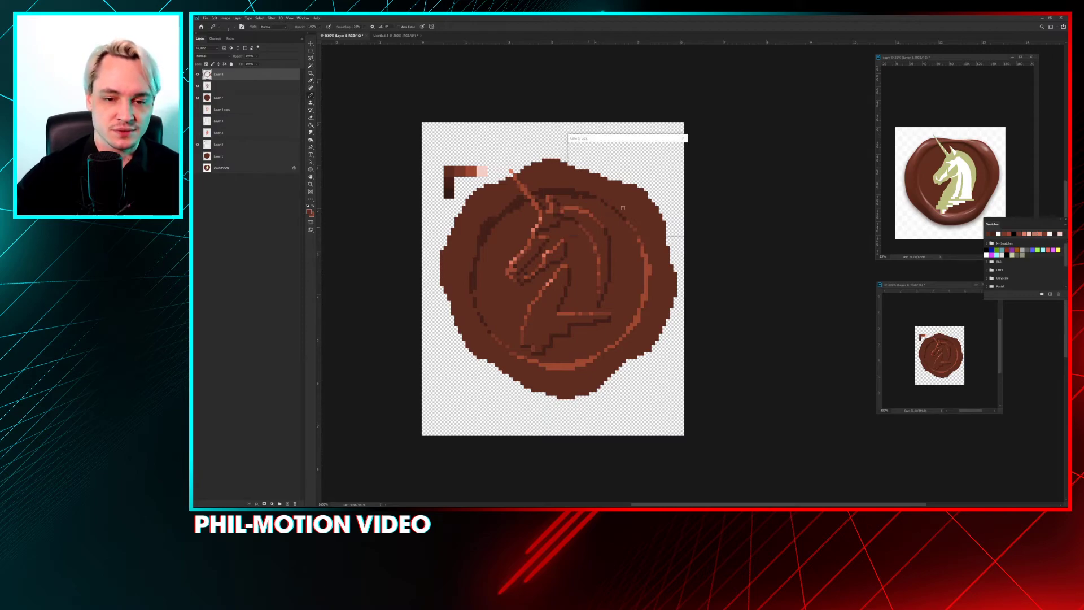
{"action": "left_click", "coordinate": [646, 175]}
{"action": "left_click", "coordinate": [646, 181]}
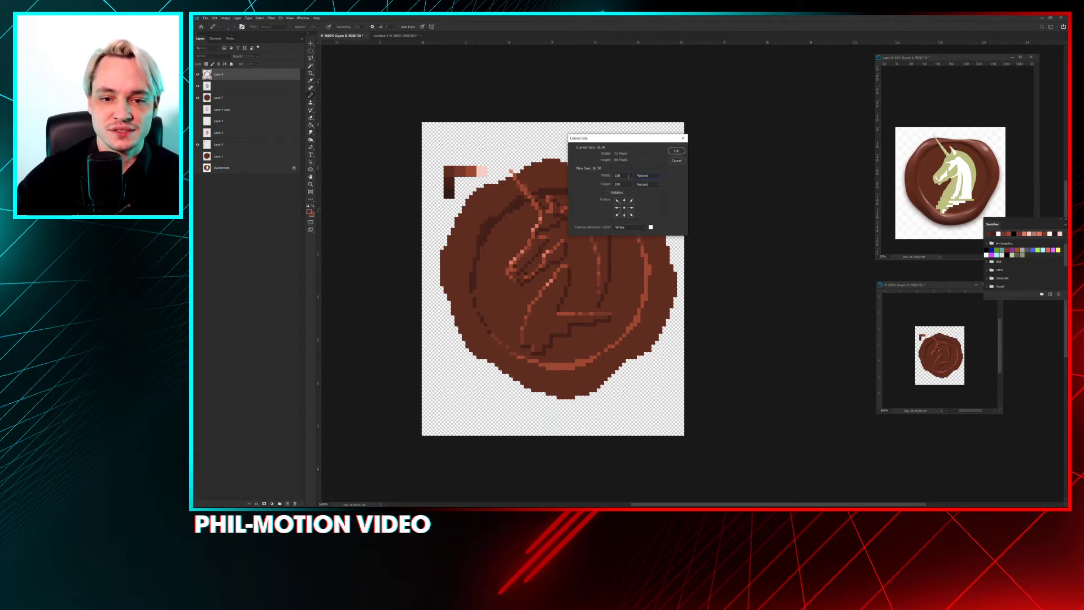
{"action": "type", "text": "120"}
{"action": "left_click", "coordinate": [617, 207]}
{"action": "key", "text": "Return"}
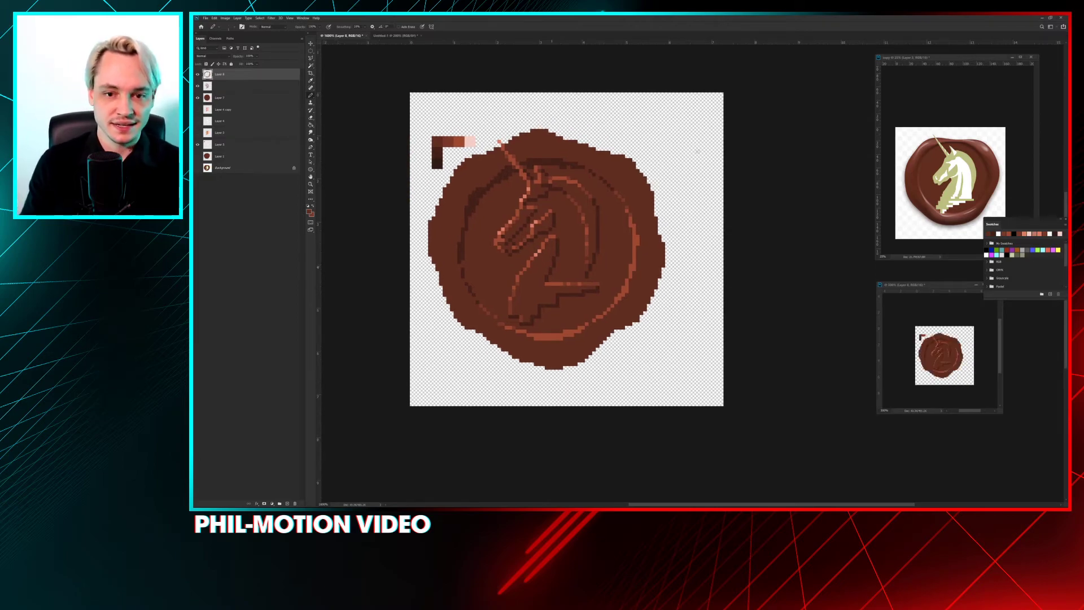
Step: Paint further base-brown bulges on the seal's right edge and fill the dip along its upper-right edge
{"action": "mouse_move", "coordinate": [655, 209]}
{"action": "left_mouse_down"}
{"action": "mouse_move", "coordinate": [659, 237]}
{"action": "mouse_move", "coordinate": [660, 223]}
{"action": "mouse_move", "coordinate": [642, 319]}
{"action": "left_mouse_up"}
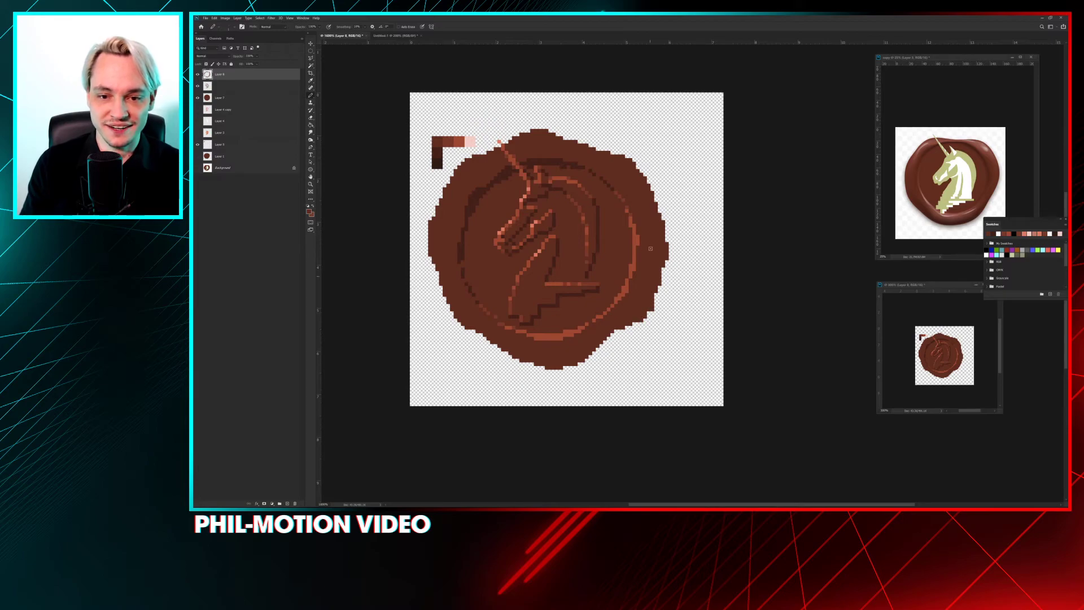
{"action": "mouse_move", "coordinate": [596, 149]}
{"action": "left_mouse_down"}
{"action": "mouse_move", "coordinate": [640, 179]}
{"action": "mouse_move", "coordinate": [618, 150]}
{"action": "left_mouse_up"}
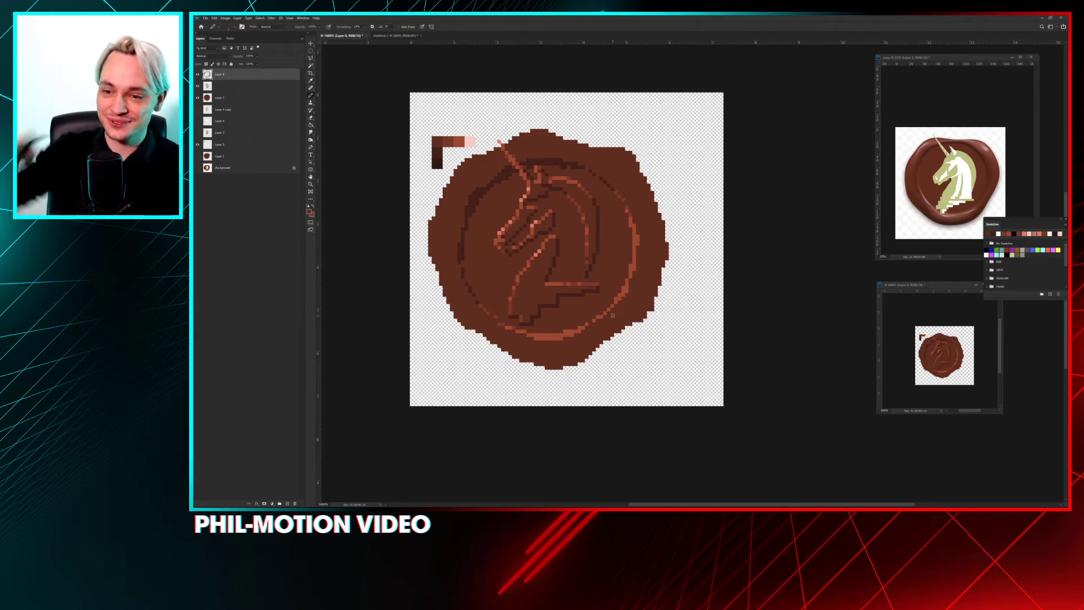
{"action": "scroll", "coordinate": [612, 251], "scroll_direction": "down", "scroll_amount": 1}
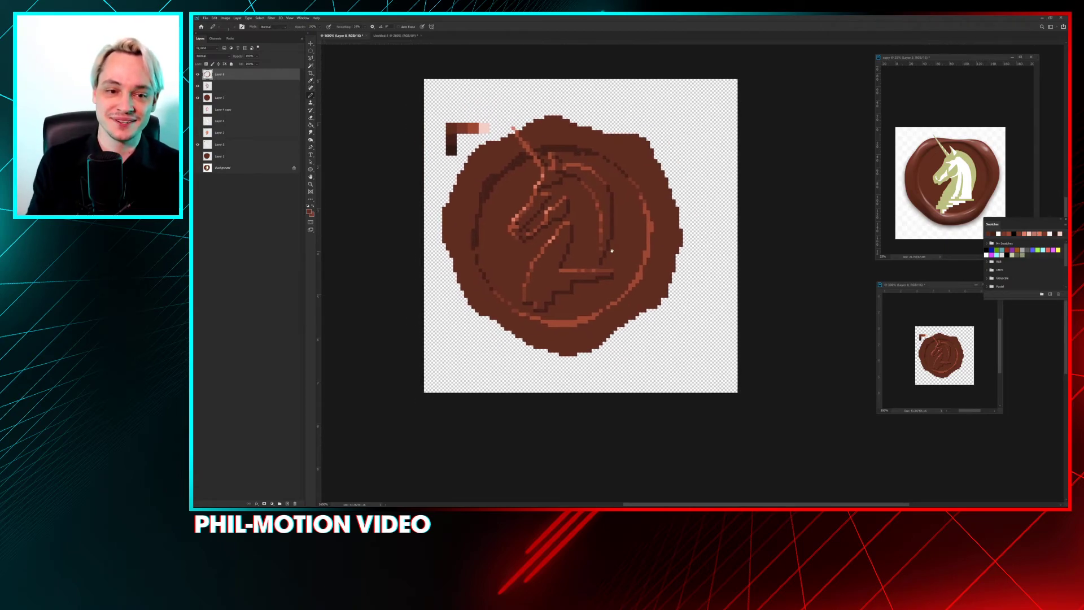
Step: Move the colour palette swatches into the canvas's upper-left corner and add a new layer at the top of the stack
{"action": "left_click", "coordinate": [196, 146]}
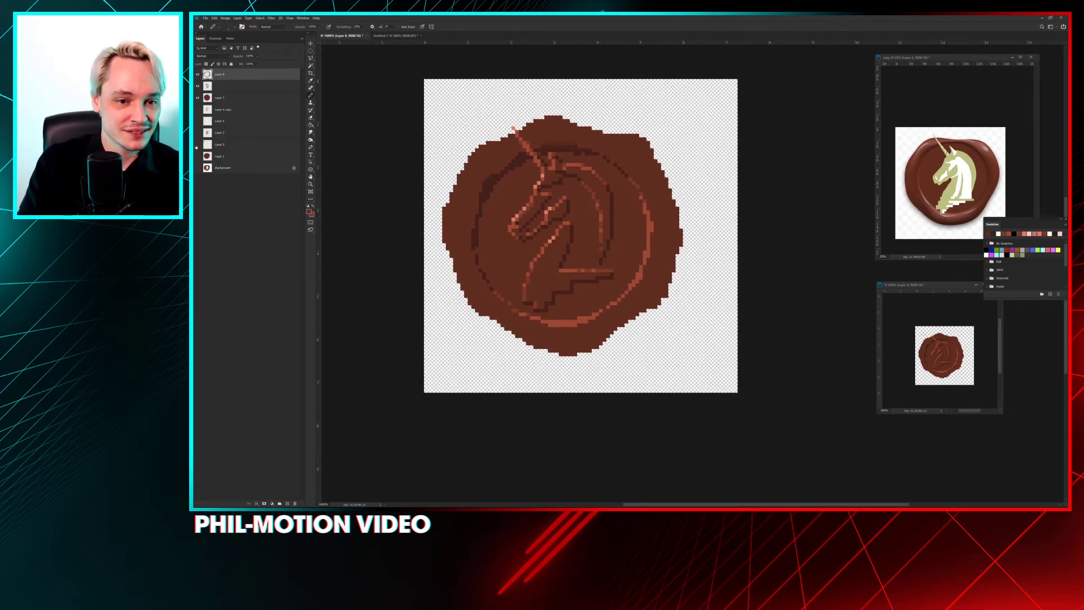
{"action": "left_click", "coordinate": [219, 145]}
{"action": "left_click_drag", "start_coordinate": [473, 131], "coordinate": [458, 90]}
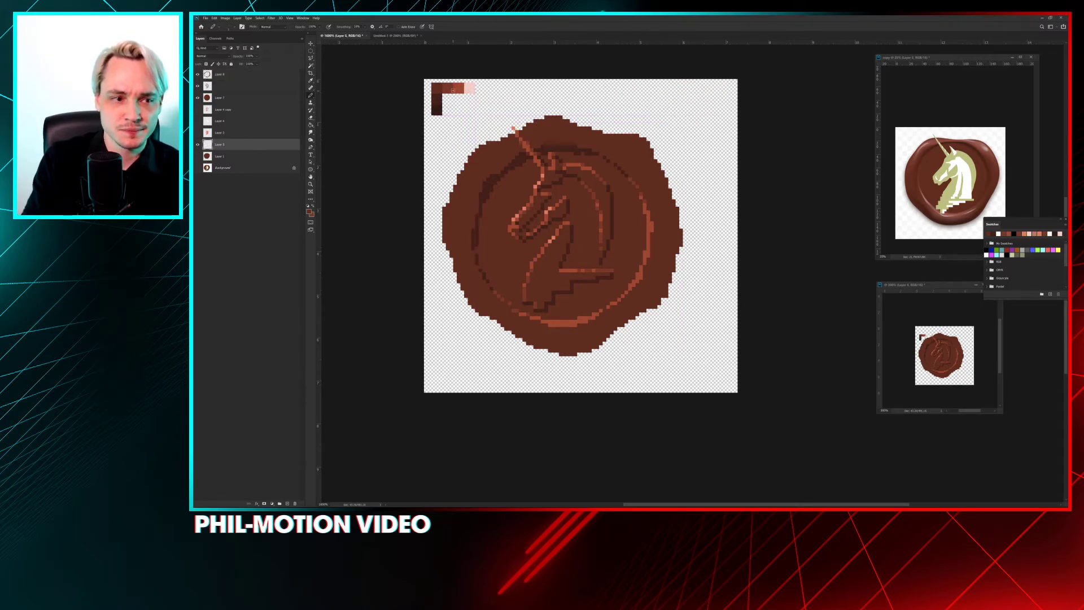
{"action": "key", "text": "alt+period"}
{"action": "left_click", "coordinate": [287, 503]}
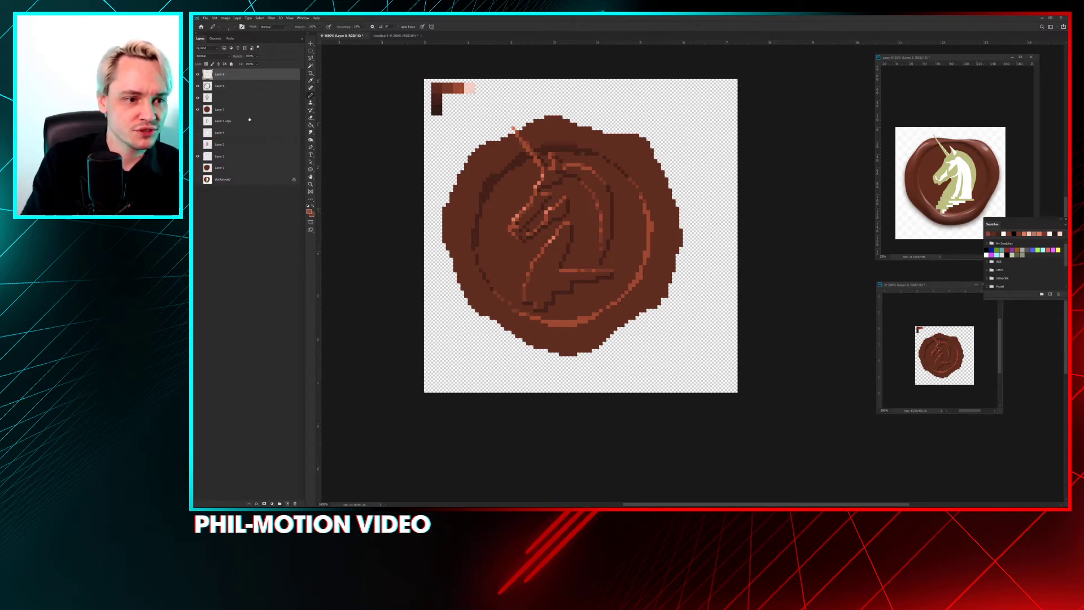
Step: Try merging the ring and outline layer with the base circle layer, and undo the merge
{"action": "key", "text": "alt+bracketleft"}
{"action": "left_click", "coordinate": [222, 111], "text": "ctrl"}
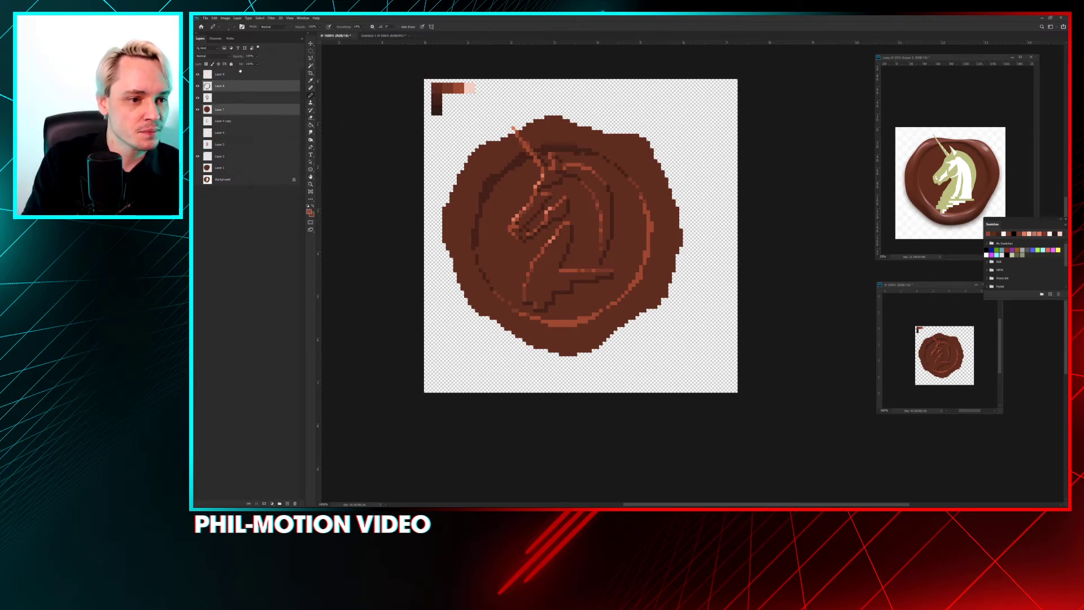
{"action": "key", "text": "ctrl+e"}
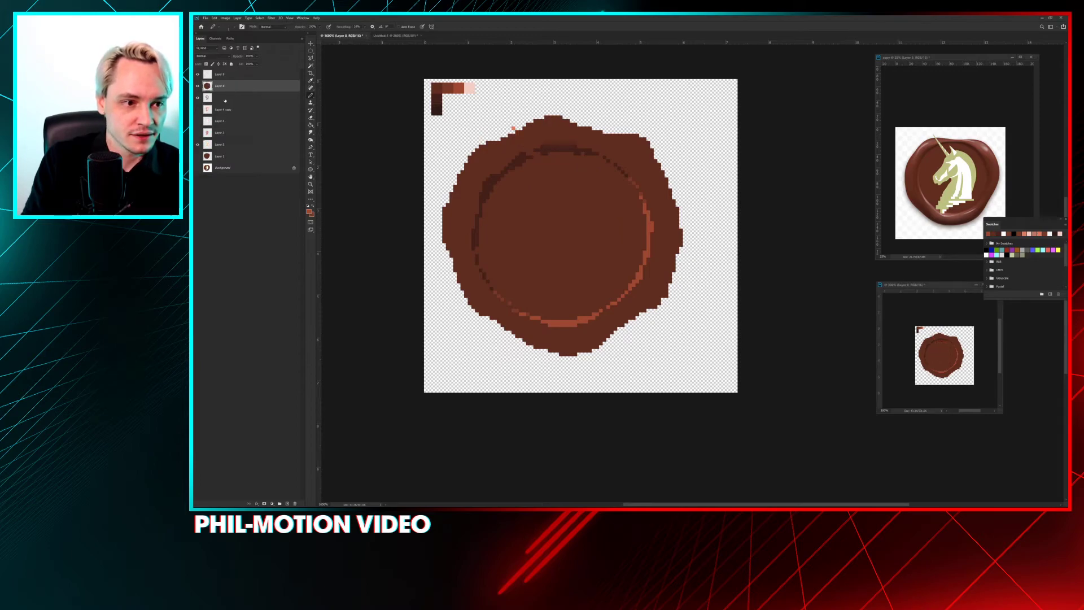
{"action": "left_click_drag", "start_coordinate": [225, 101], "coordinate": [233, 102]}
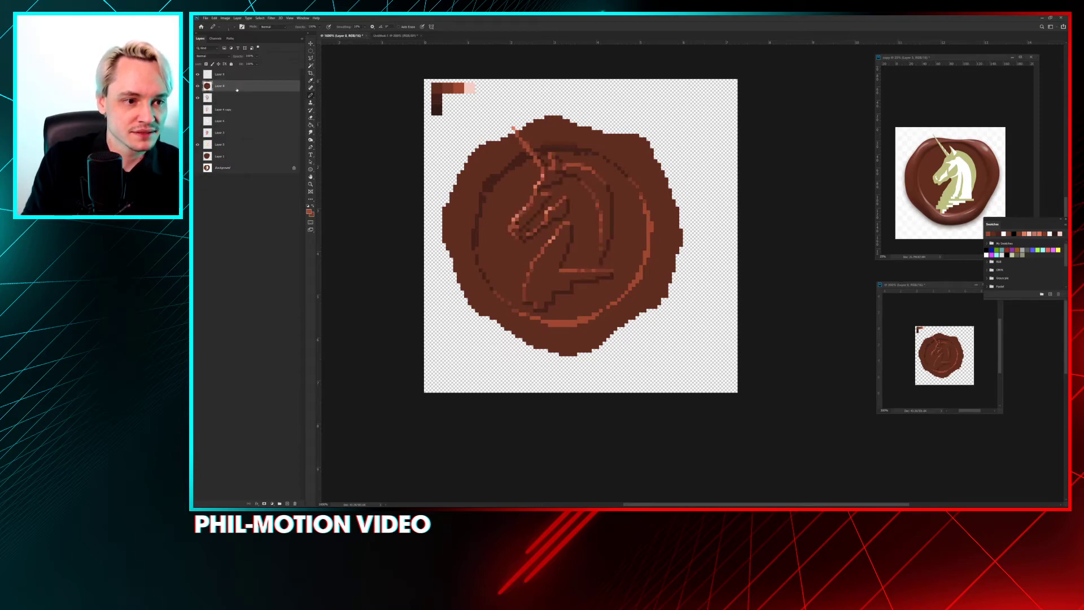
{"action": "key", "text": "ctrl+bracketright"}
{"action": "key", "text": "ctrl+z"}
{"action": "key", "text": "ctrl+z"}
{"action": "key", "text": "ctrl+z"}
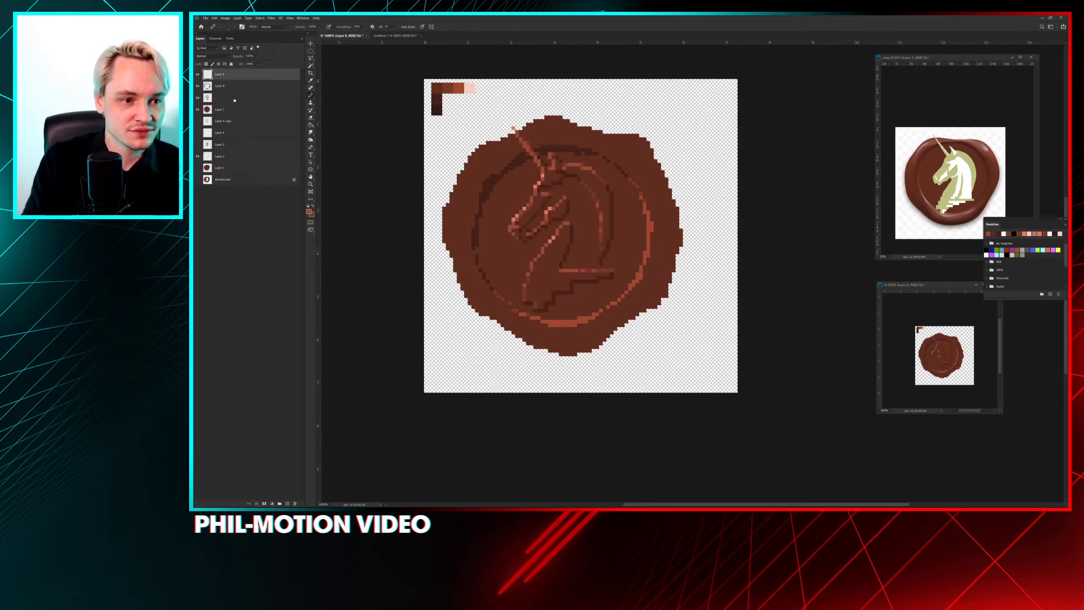
Step: Examine the ring and outline layer and the base circle layer separately by isolating each one
{"action": "left_click", "coordinate": [229, 86]}
{"action": "left_click", "coordinate": [231, 110], "text": "ctrl"}
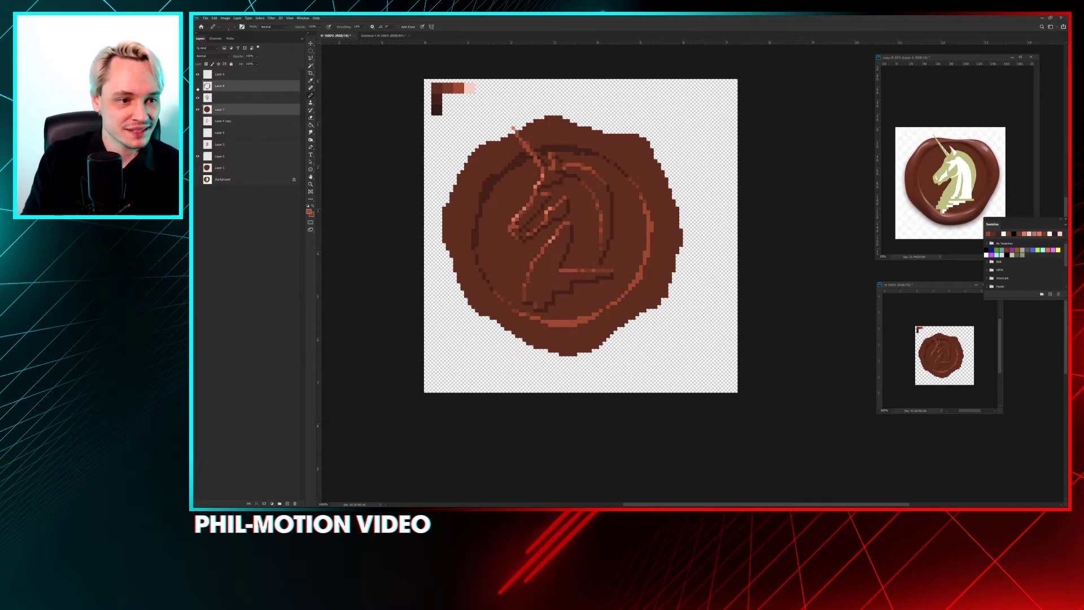
{"action": "left_click", "coordinate": [198, 87]}
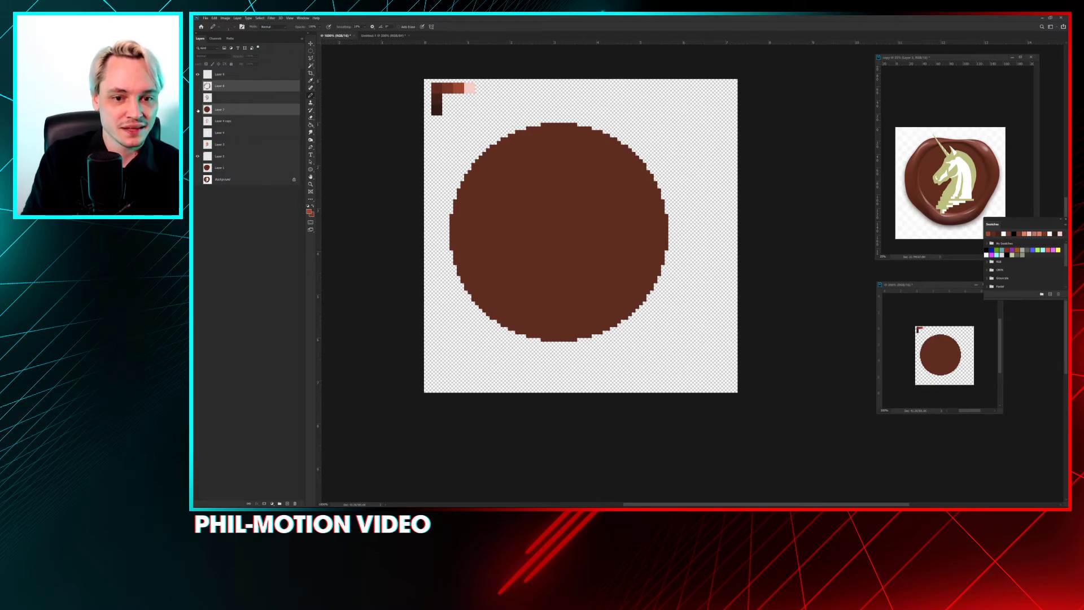
{"action": "left_click", "coordinate": [198, 110]}
{"action": "left_click", "coordinate": [198, 110]}
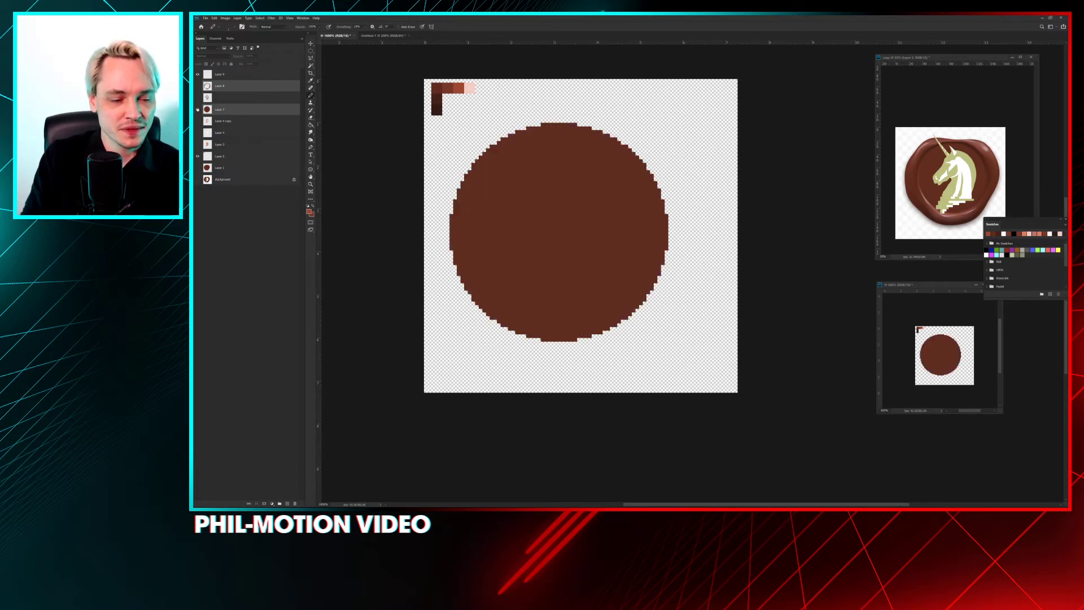
{"action": "left_click", "coordinate": [198, 109]}
{"action": "left_click", "coordinate": [198, 86]}
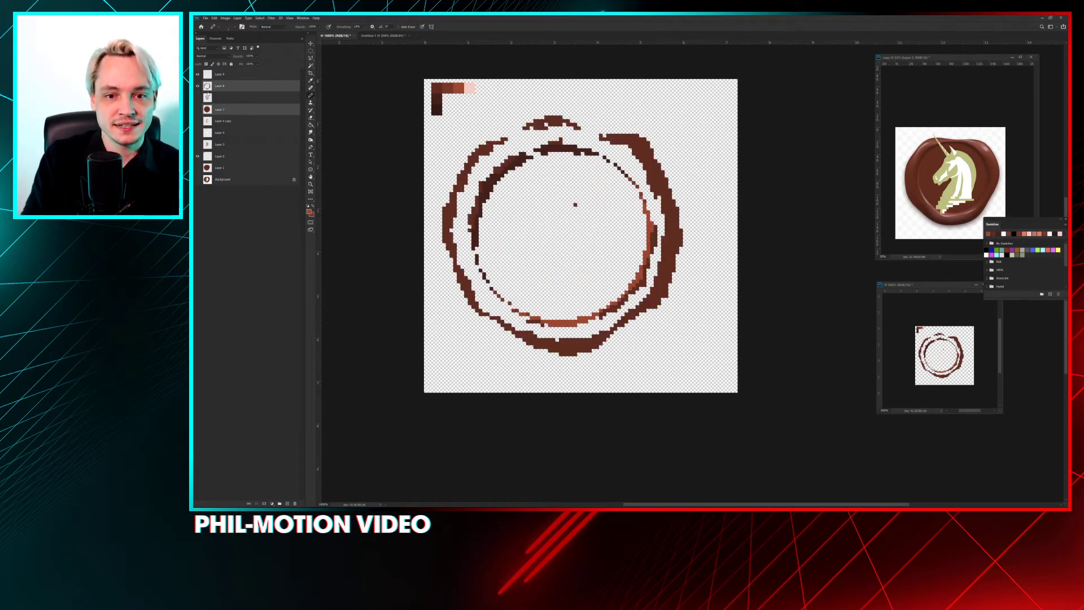
Step: Select only the ring and outline layer and erase the stray pixel inside the ring
{"action": "key", "text": "e"}
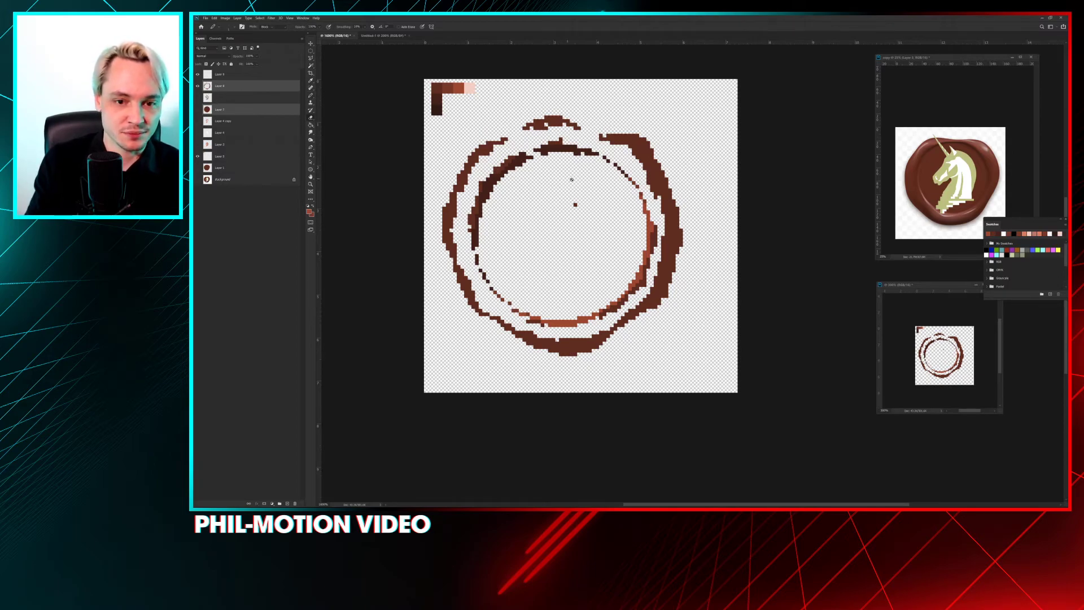
{"action": "left_click", "coordinate": [573, 214]}
{"action": "left_click", "coordinate": [634, 184]}
{"action": "left_click", "coordinate": [249, 90]}
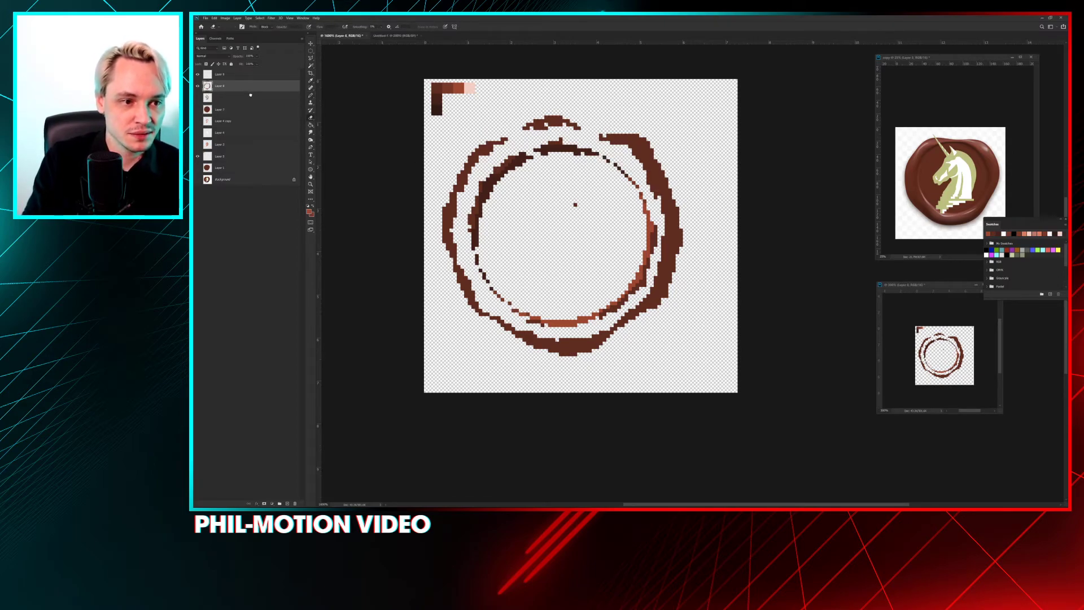
Step: Examine the unicorn line art on its own and compare the full seal with and without it
{"action": "left_click", "coordinate": [199, 120]}
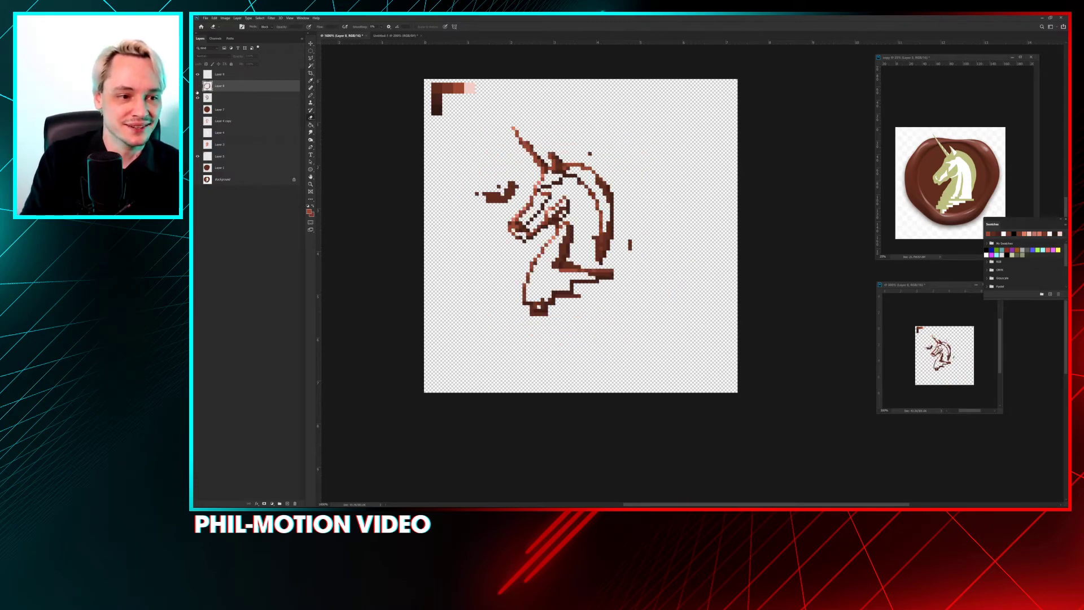
{"action": "left_click", "coordinate": [198, 86]}
{"action": "left_click", "coordinate": [198, 110]}
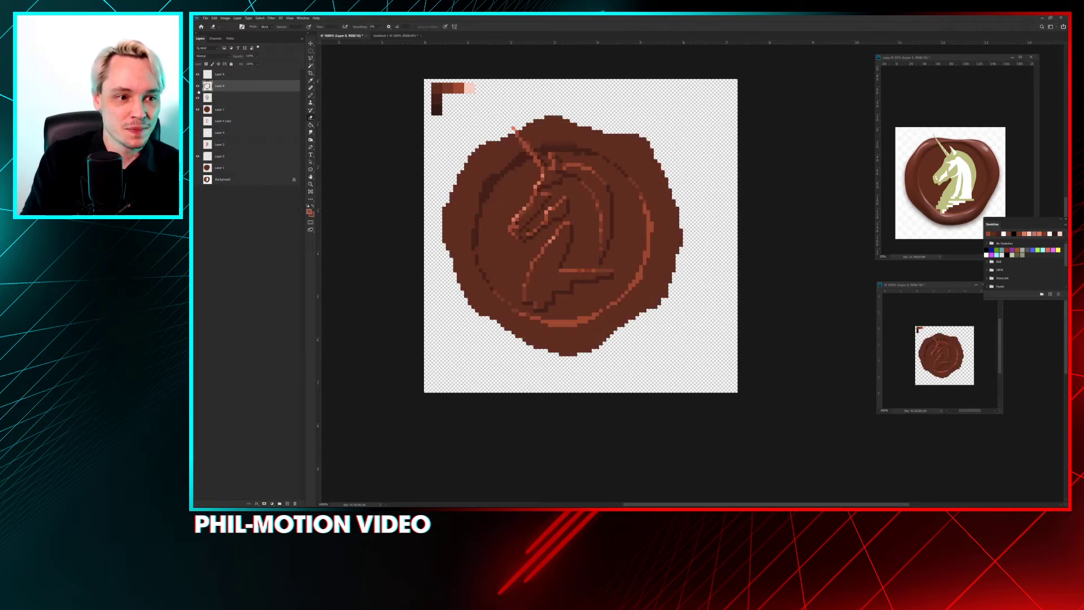
{"action": "left_click", "coordinate": [199, 98]}
{"action": "left_click", "coordinate": [199, 98]}
{"action": "left_click", "coordinate": [198, 98]}
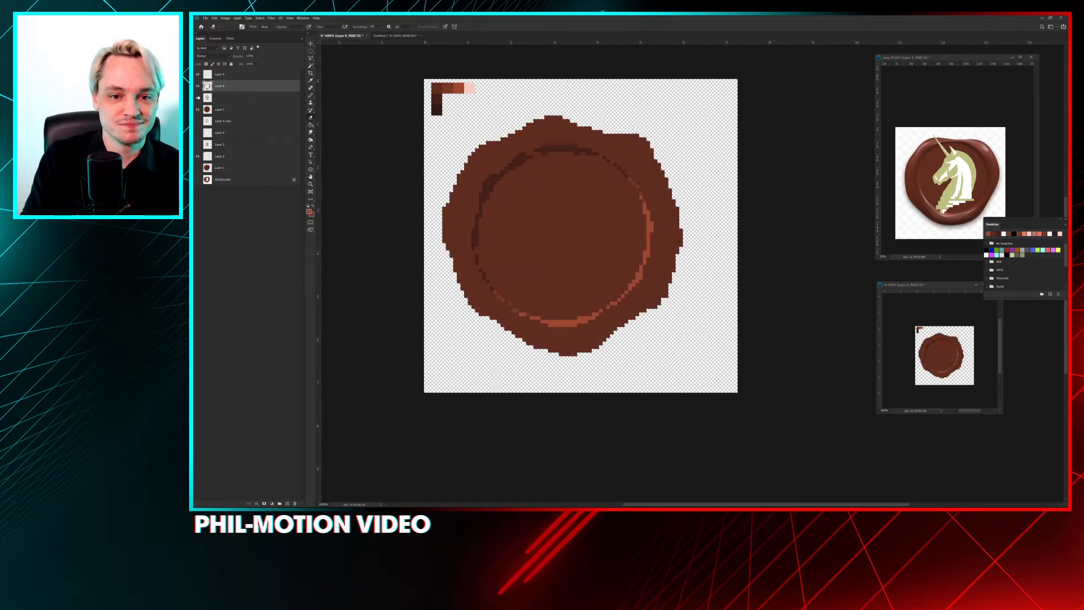
{"action": "left_click", "coordinate": [199, 98]}
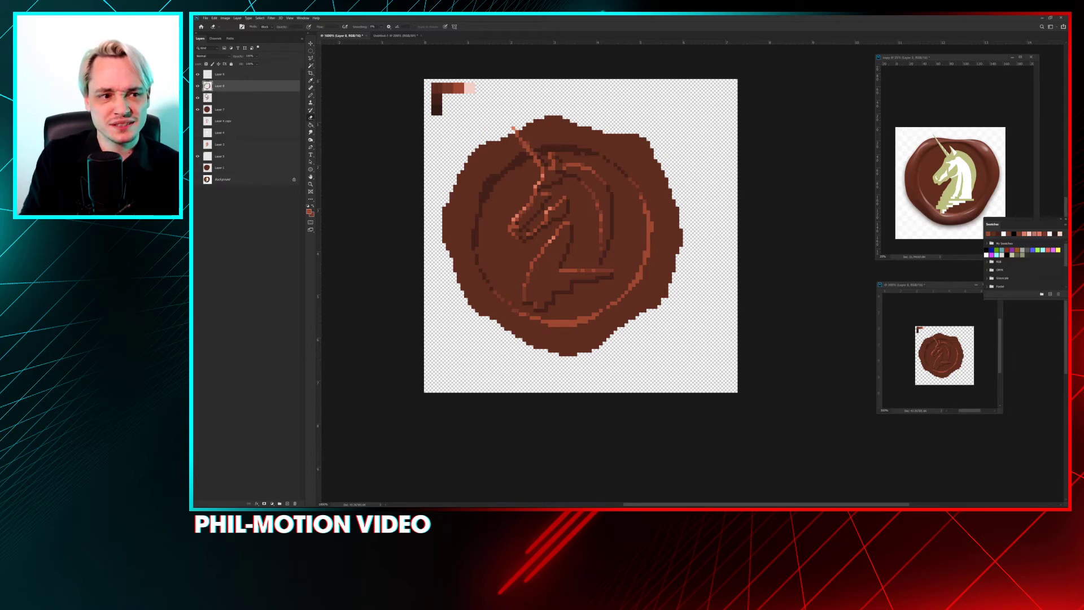
{"action": "left_click", "coordinate": [198, 97]}
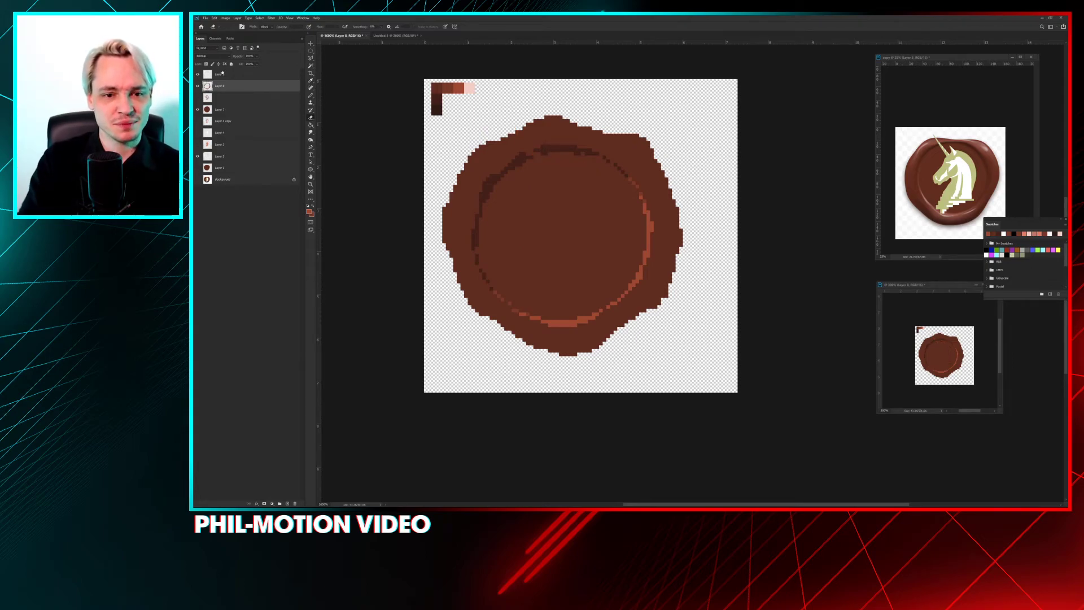
{"action": "left_click", "coordinate": [198, 97]}
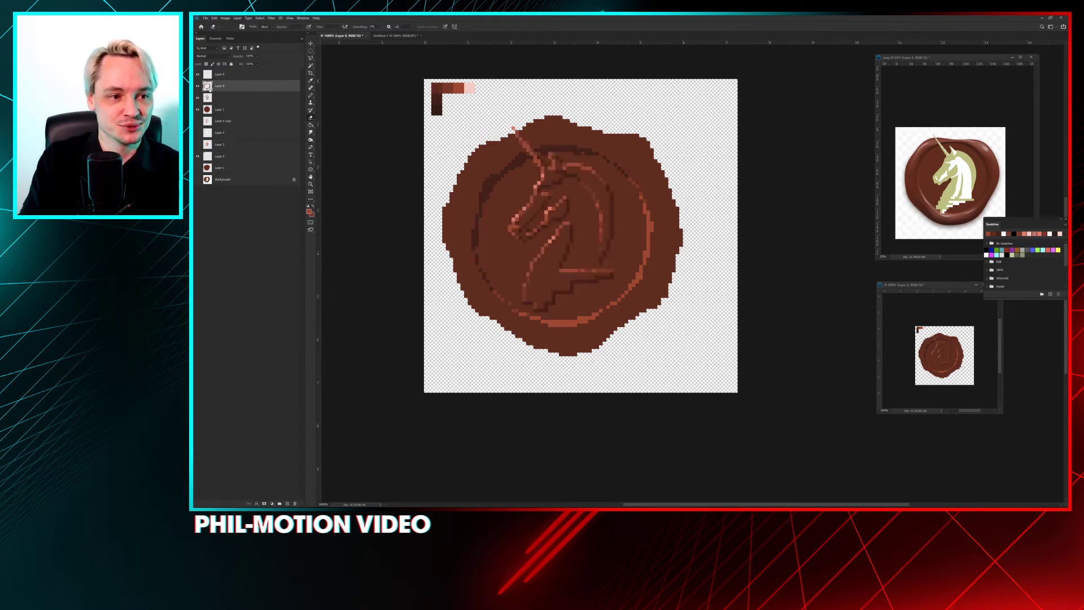
Step: On the top layer, paint bright red-brown highlights along the seal's left, upper-left, top and upper-right outer edges
{"action": "left_click", "coordinate": [242, 74]}
{"action": "key", "text": "b"}
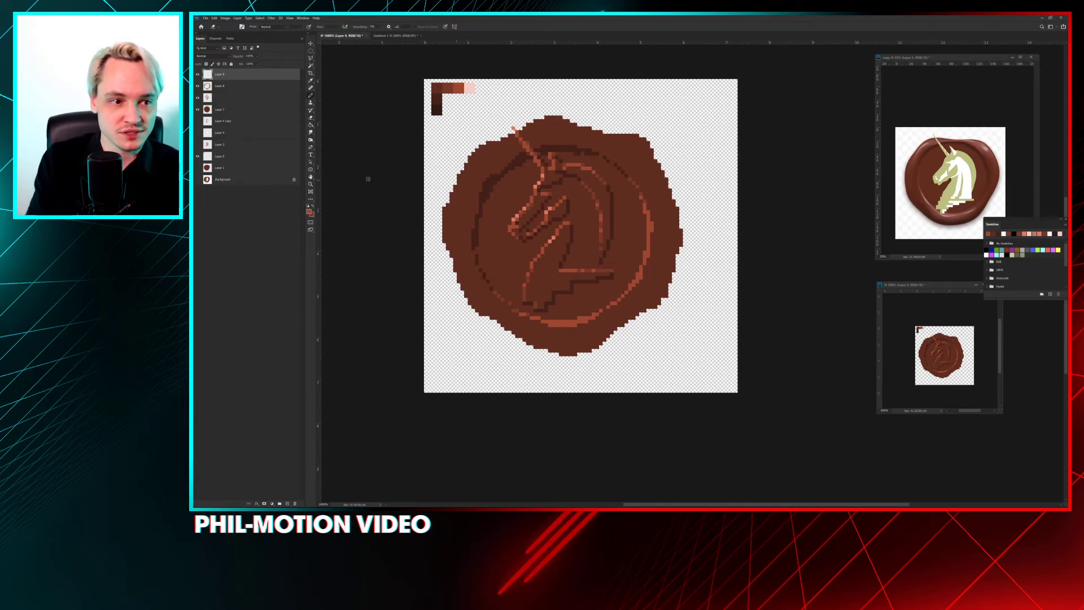
{"action": "key", "text": "shift+b"}
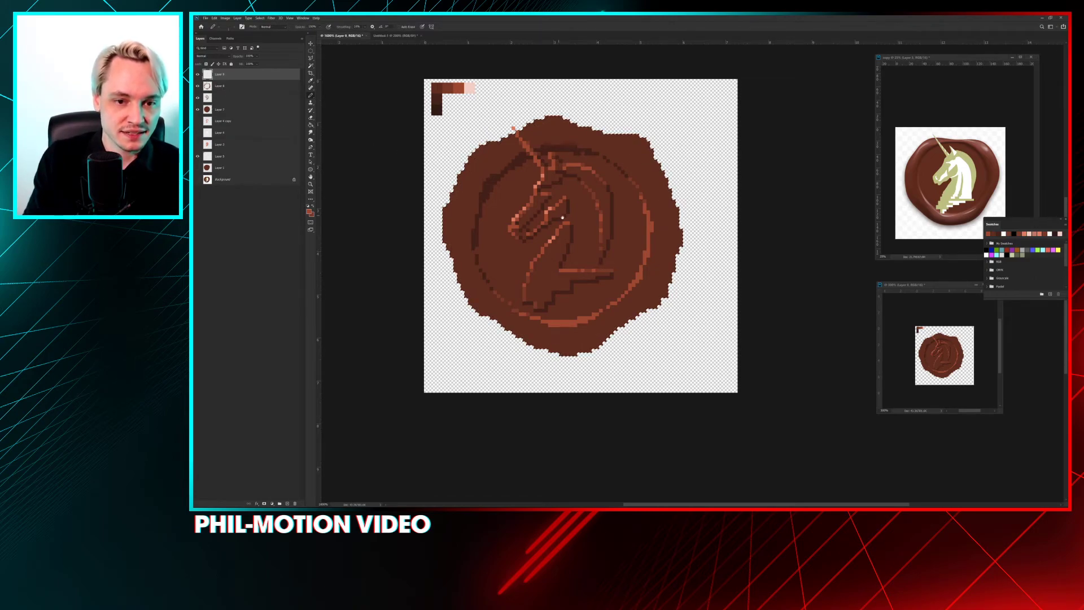
{"action": "left_click_drag", "start_coordinate": [572, 202], "coordinate": [593, 192]}
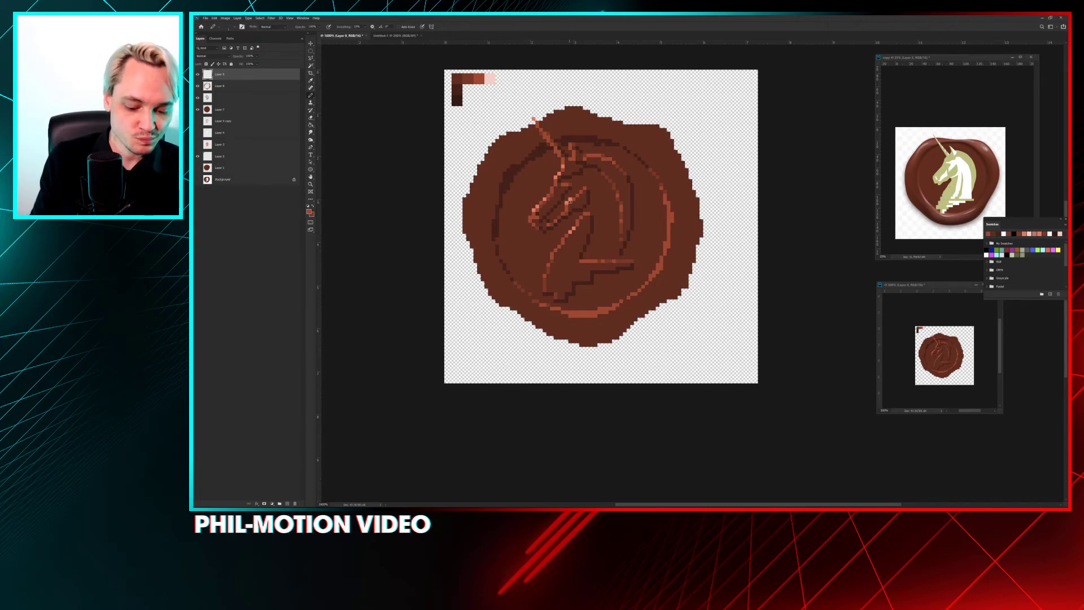
{"action": "left_click_drag", "start_coordinate": [474, 182], "coordinate": [519, 131]}
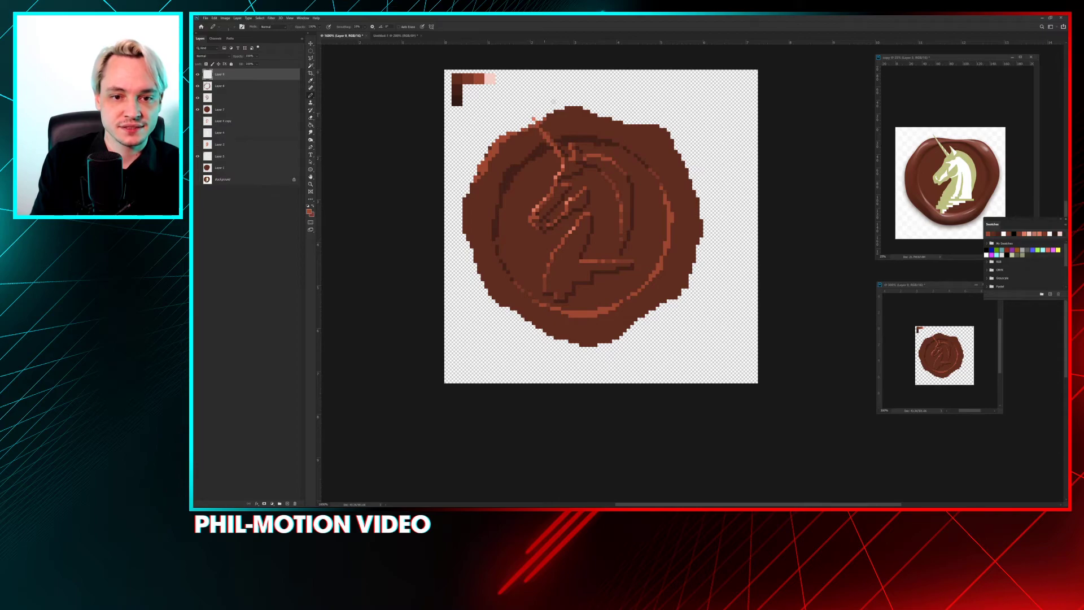
{"action": "mouse_move", "coordinate": [572, 107]}
{"action": "left_mouse_down"}
{"action": "mouse_move", "coordinate": [663, 127]}
{"action": "mouse_move", "coordinate": [639, 125]}
{"action": "left_mouse_up"}
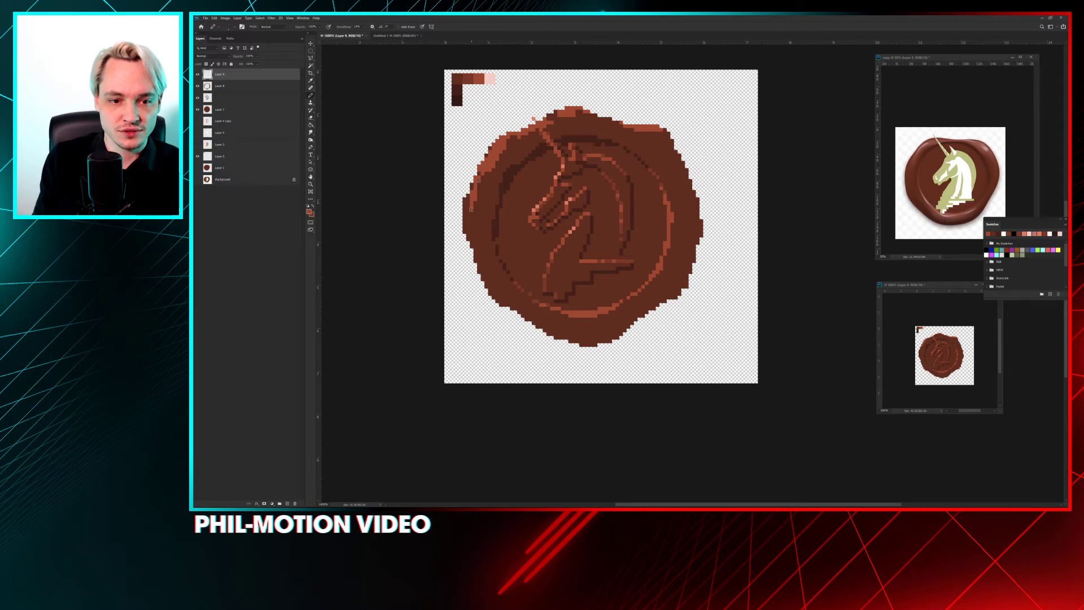
{"action": "mouse_move", "coordinate": [475, 175]}
{"action": "left_mouse_down"}
{"action": "mouse_move", "coordinate": [476, 241]}
{"action": "mouse_move", "coordinate": [475, 211]}
{"action": "mouse_move", "coordinate": [478, 181]}
{"action": "mouse_move", "coordinate": [483, 256]}
{"action": "mouse_move", "coordinate": [466, 204]}
{"action": "mouse_move", "coordinate": [476, 188]}
{"action": "mouse_move", "coordinate": [484, 244]}
{"action": "mouse_move", "coordinate": [486, 180]}
{"action": "left_mouse_up"}
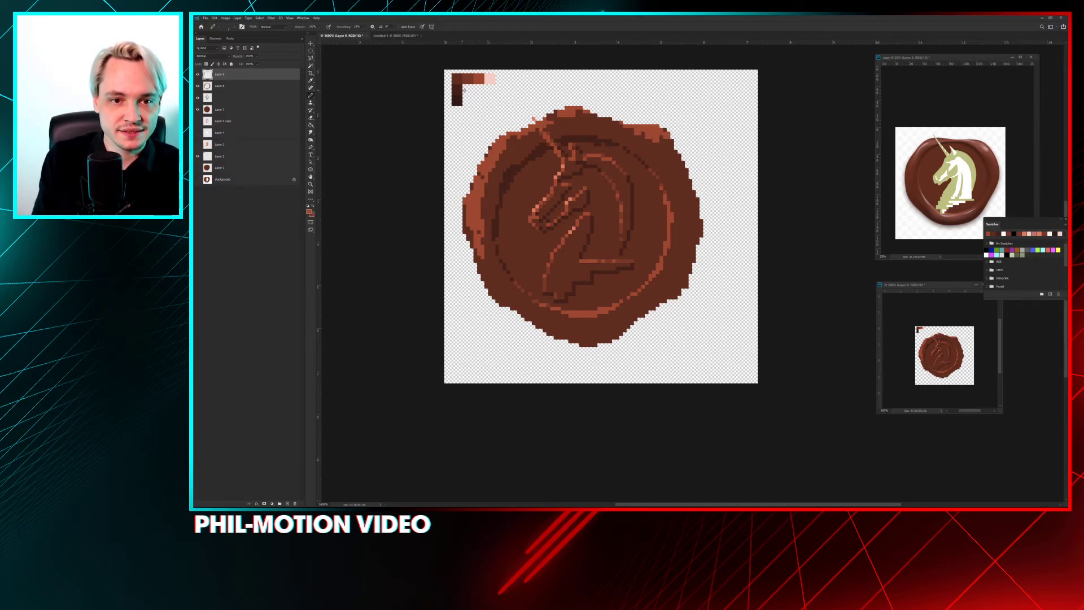
Step: Shade the rim inside the highlights with mid and dark browns along the upper left and top, and move the small preview window nearer the canvas
{"action": "left_click", "coordinate": [480, 79], "text": "alt"}
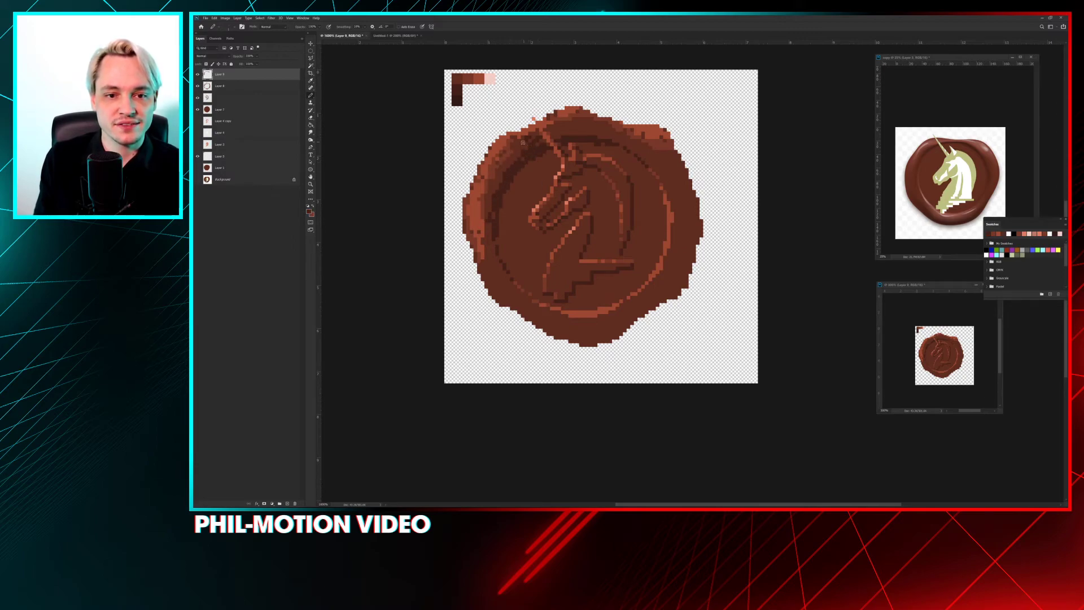
{"action": "mouse_move", "coordinate": [564, 133]}
{"action": "left_mouse_down"}
{"action": "mouse_move", "coordinate": [604, 136]}
{"action": "mouse_move", "coordinate": [596, 133]}
{"action": "left_mouse_up"}
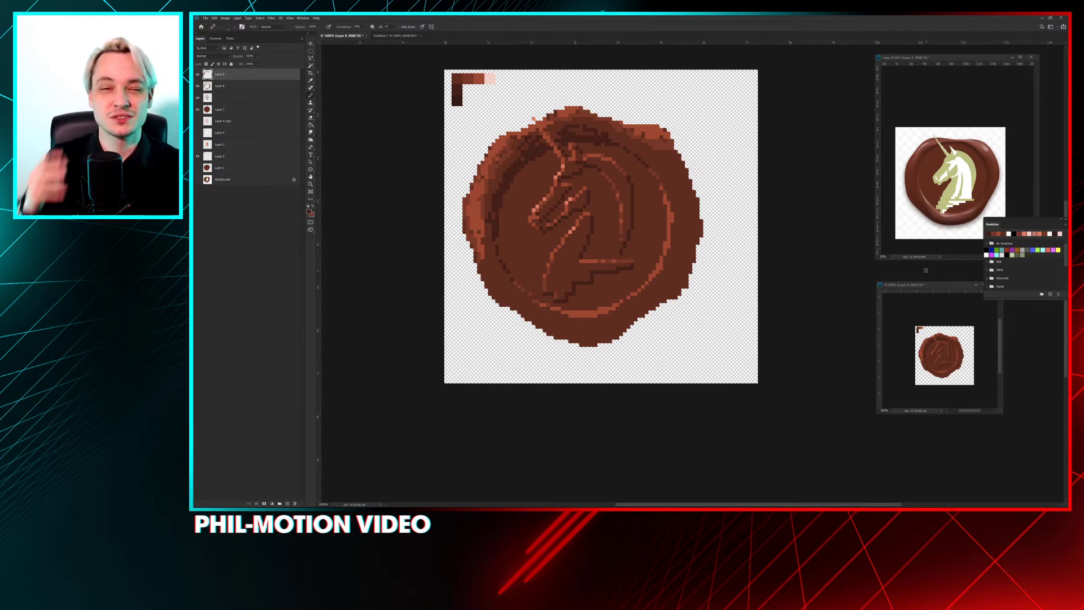
{"action": "left_click_drag", "start_coordinate": [926, 285], "coordinate": [870, 256]}
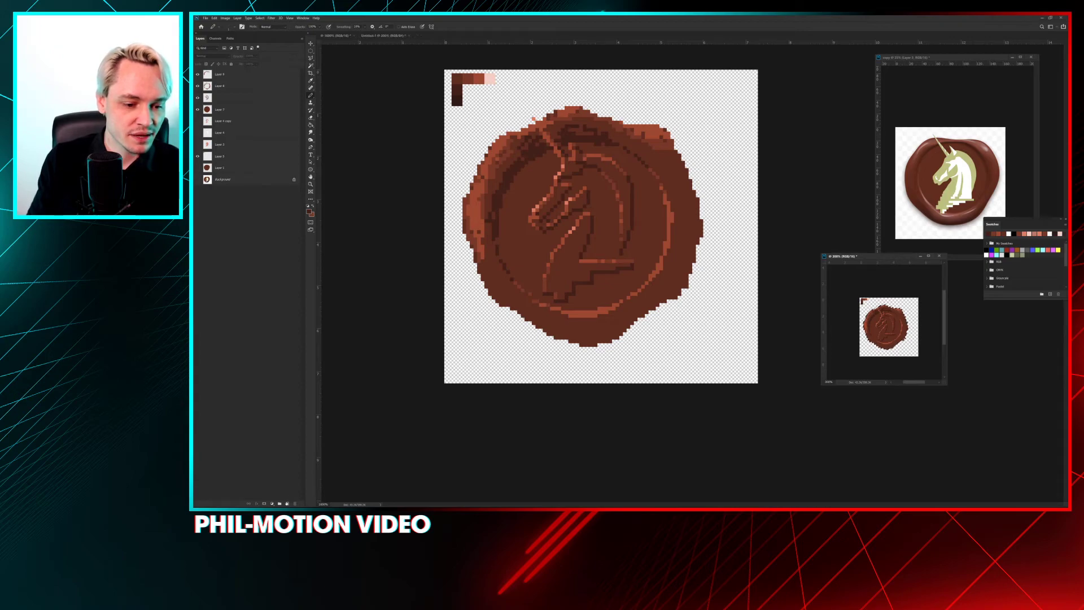
Step: Add a layer directly above the background layer, fill it with dark grey and invert it to a light grey backdrop
{"action": "key", "text": "ctrl+shift+alt+n"}
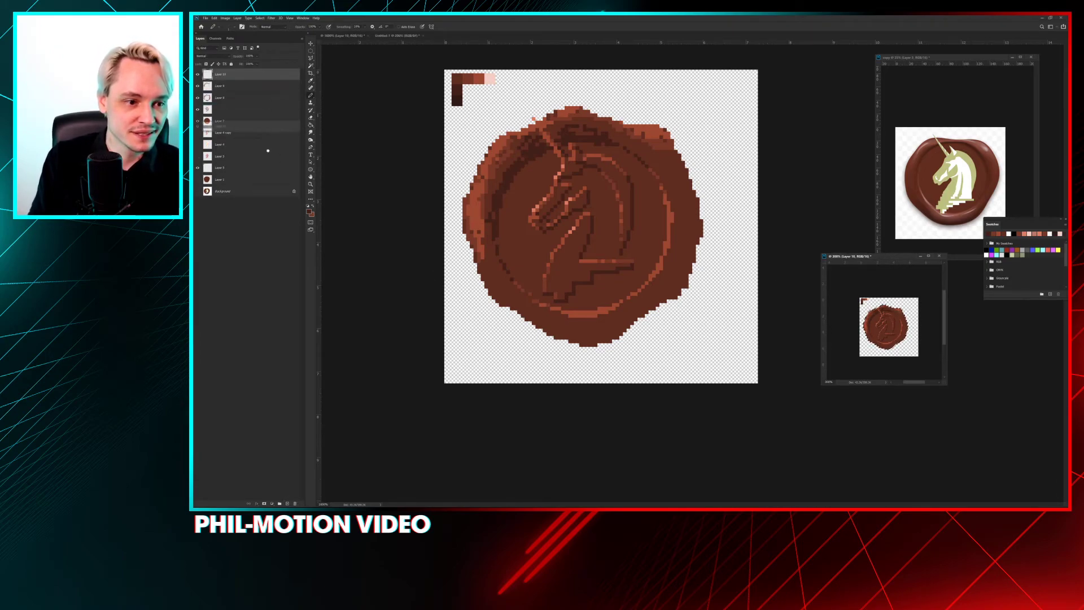
{"action": "left_click_drag", "start_coordinate": [249, 74], "coordinate": [251, 185]}
{"action": "left_click", "coordinate": [309, 212]}
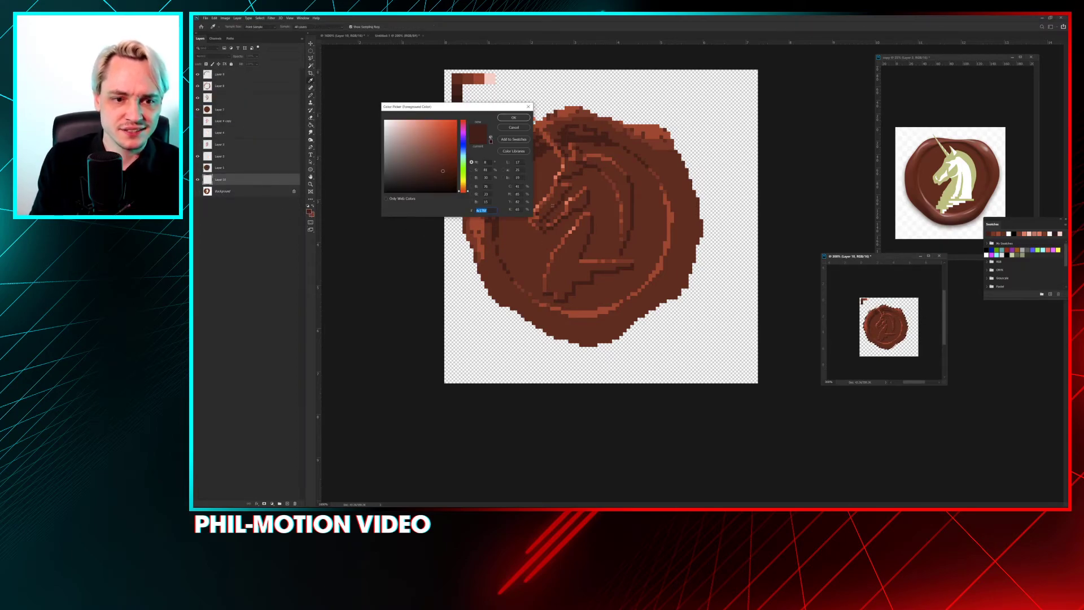
{"action": "left_click", "coordinate": [513, 117]}
{"action": "left_click", "coordinate": [238, 17]}
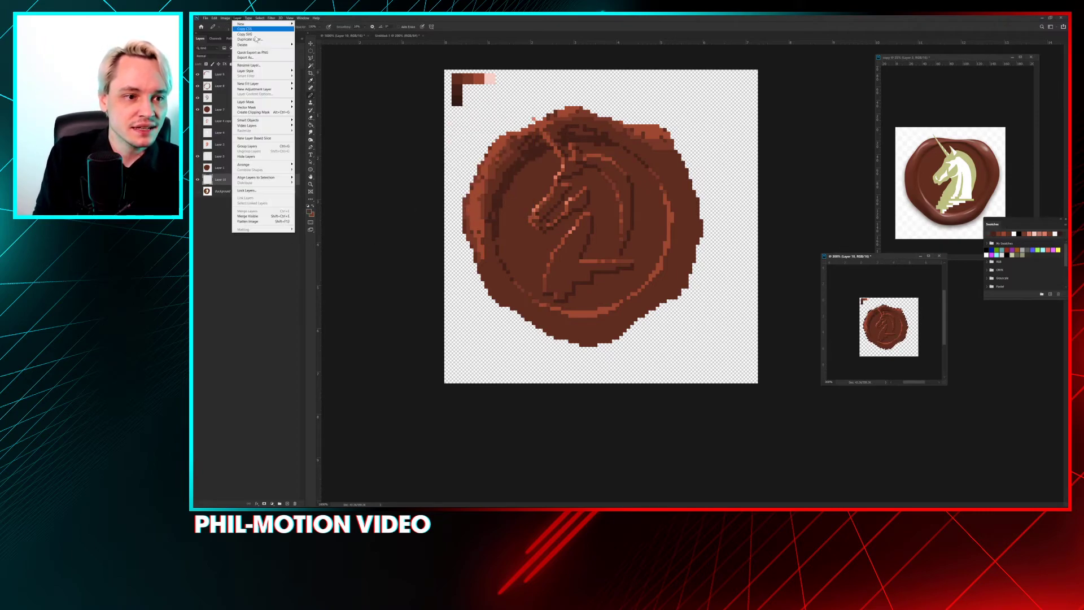
{"action": "left_click", "coordinate": [413, 241]}
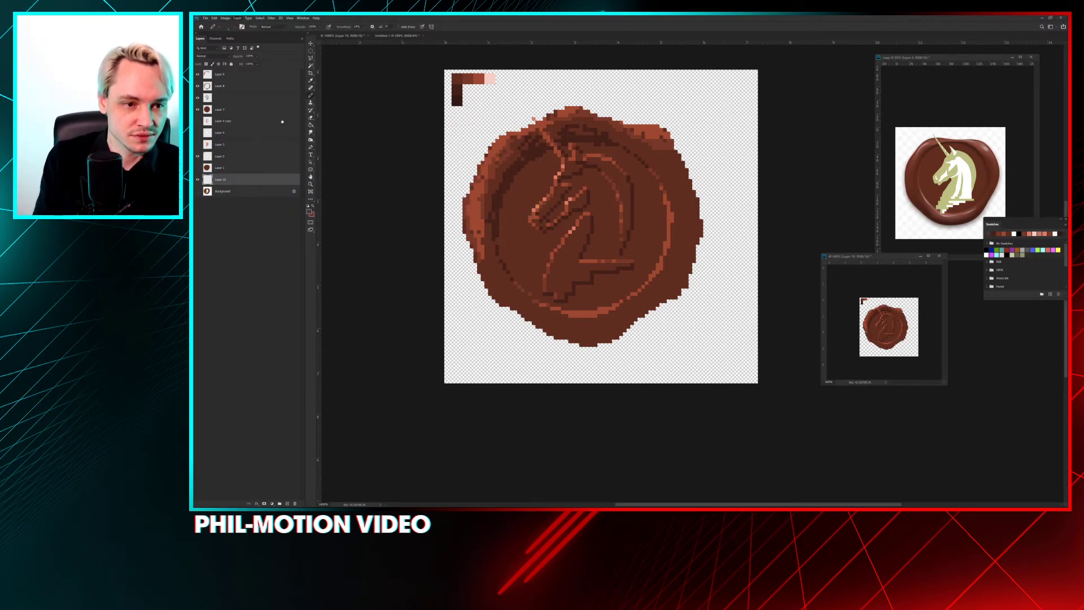
{"action": "key", "text": "g"}
{"action": "left_click", "coordinate": [523, 96]}
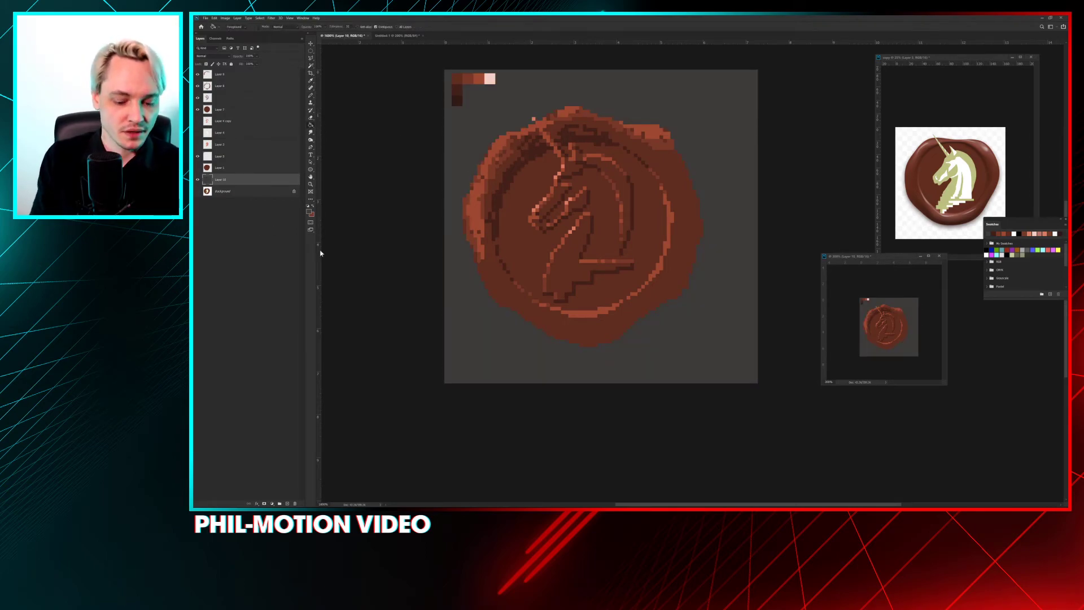
{"action": "key", "text": "ctrl+i"}
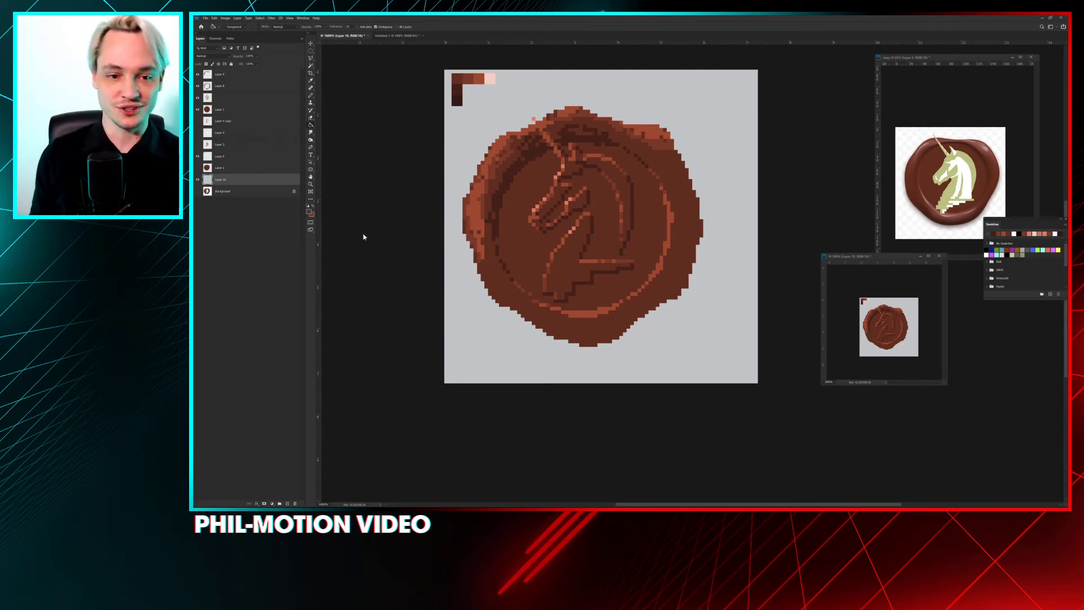
{"action": "left_click", "coordinate": [463, 231]}
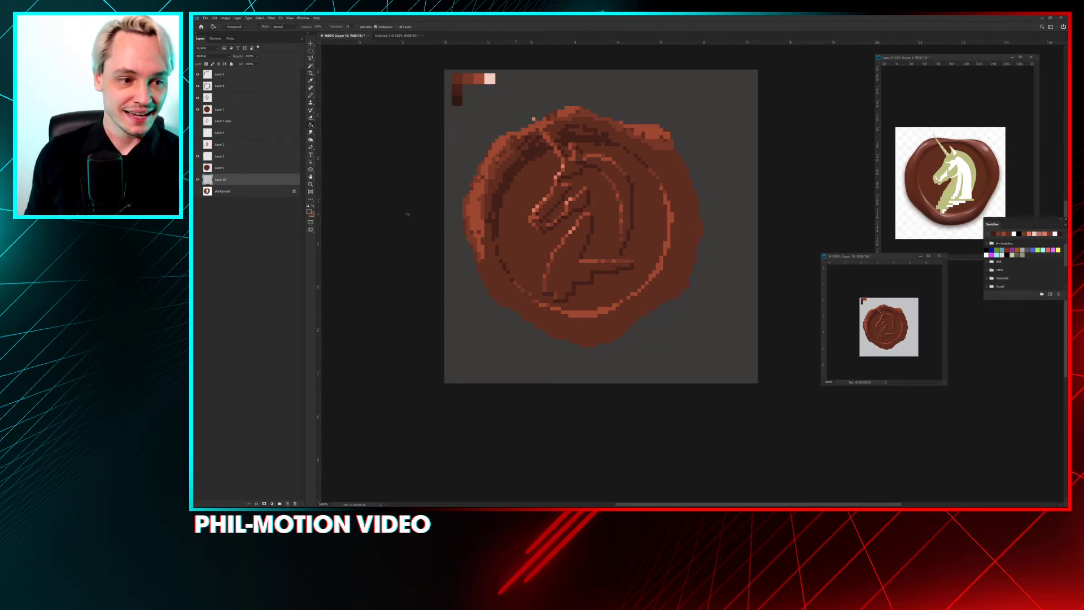
{"action": "key", "text": "ctrl+z"}
Step: On the top shading layer, paint dark brown shadows along the seal's lower-left, bottom and right outer edges
{"action": "left_click", "coordinate": [223, 74]}
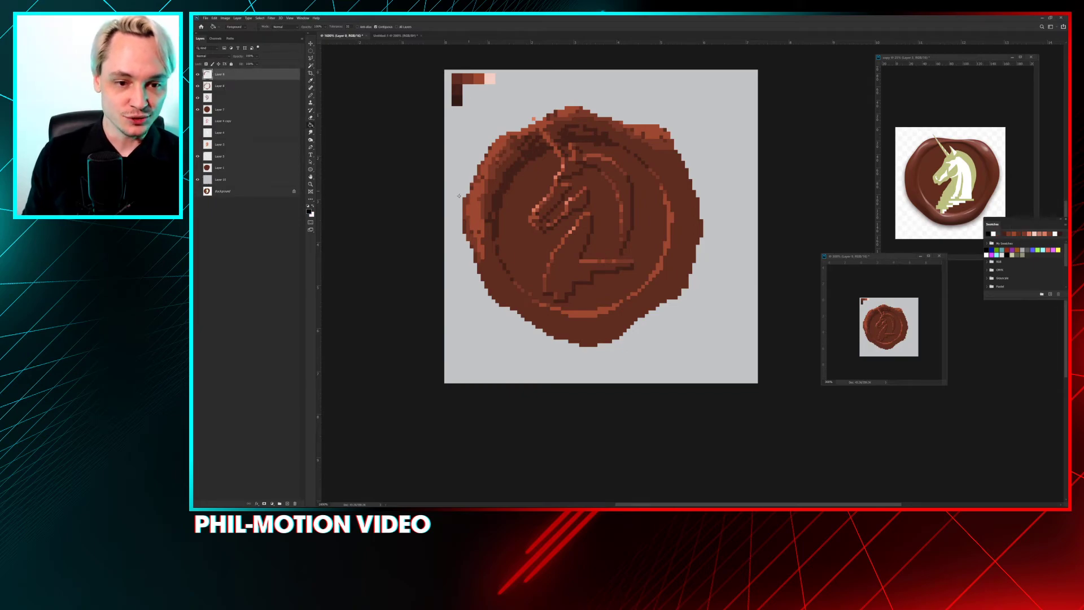
{"action": "key", "text": "alt+BackSpace"}
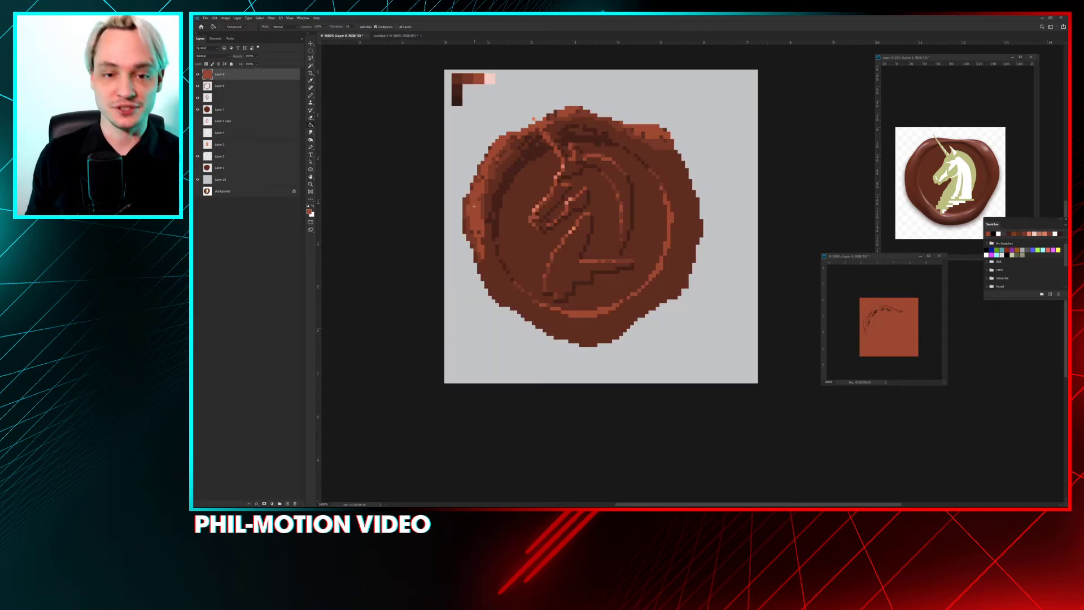
{"action": "key", "text": "b"}
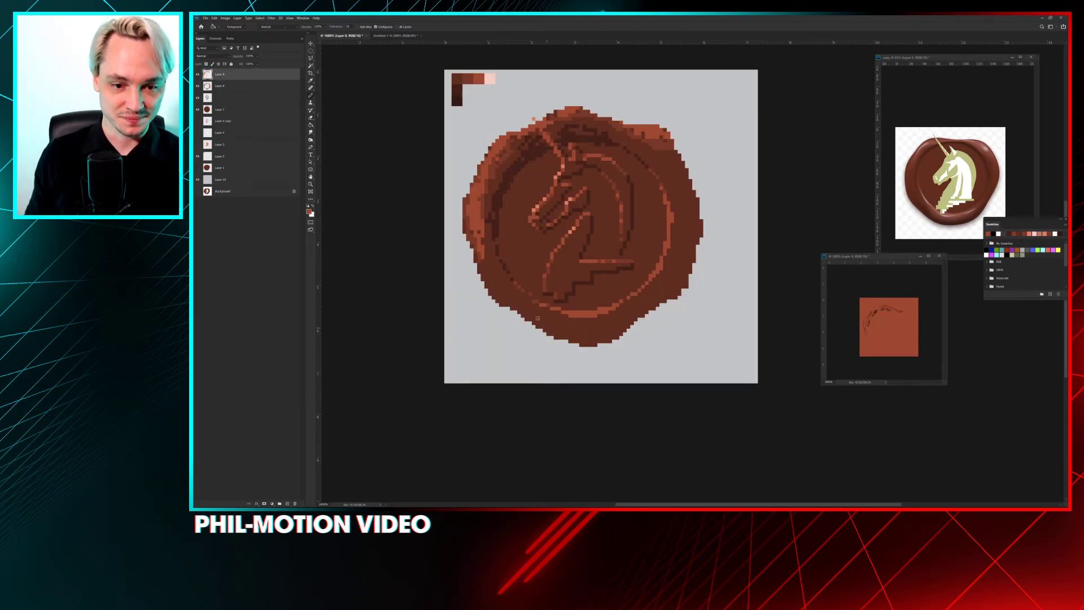
{"action": "key", "text": "b"}
{"action": "mouse_move", "coordinate": [569, 338]}
{"action": "left_mouse_down"}
{"action": "mouse_move", "coordinate": [602, 341]}
{"action": "mouse_move", "coordinate": [679, 275]}
{"action": "mouse_move", "coordinate": [675, 288]}
{"action": "mouse_move", "coordinate": [687, 238]}
{"action": "mouse_move", "coordinate": [692, 265]}
{"action": "mouse_move", "coordinate": [675, 280]}
{"action": "mouse_move", "coordinate": [693, 212]}
{"action": "left_mouse_up"}
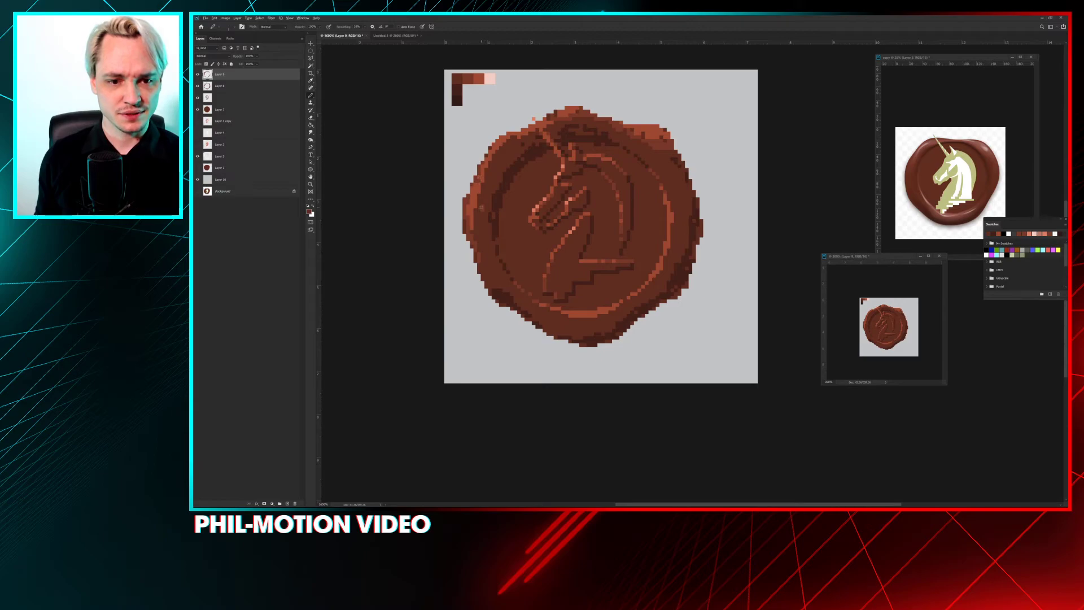
Step: Refill the bright highlight patches on the rim's upper-left and upper-right edges with a darker red-brown
{"action": "left_click", "coordinate": [491, 158]}
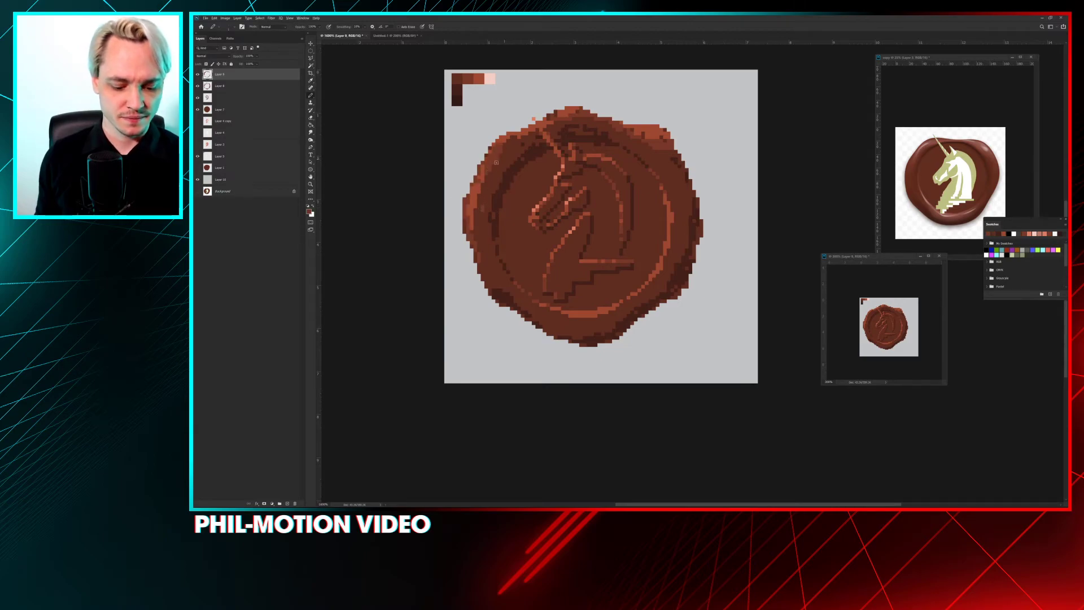
{"action": "key", "text": "g"}
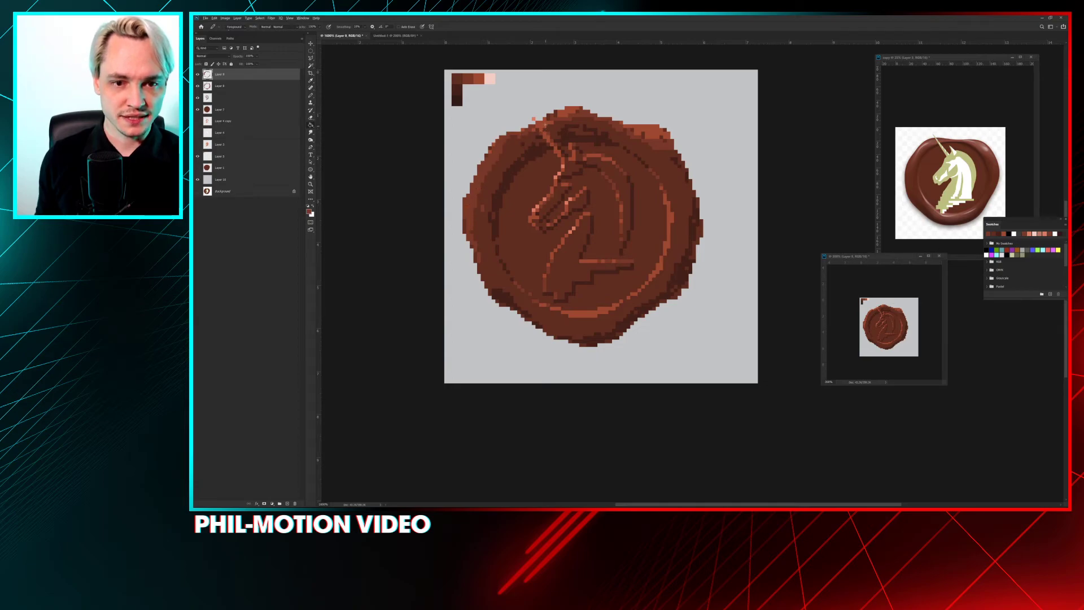
{"action": "left_click", "coordinate": [655, 133]}
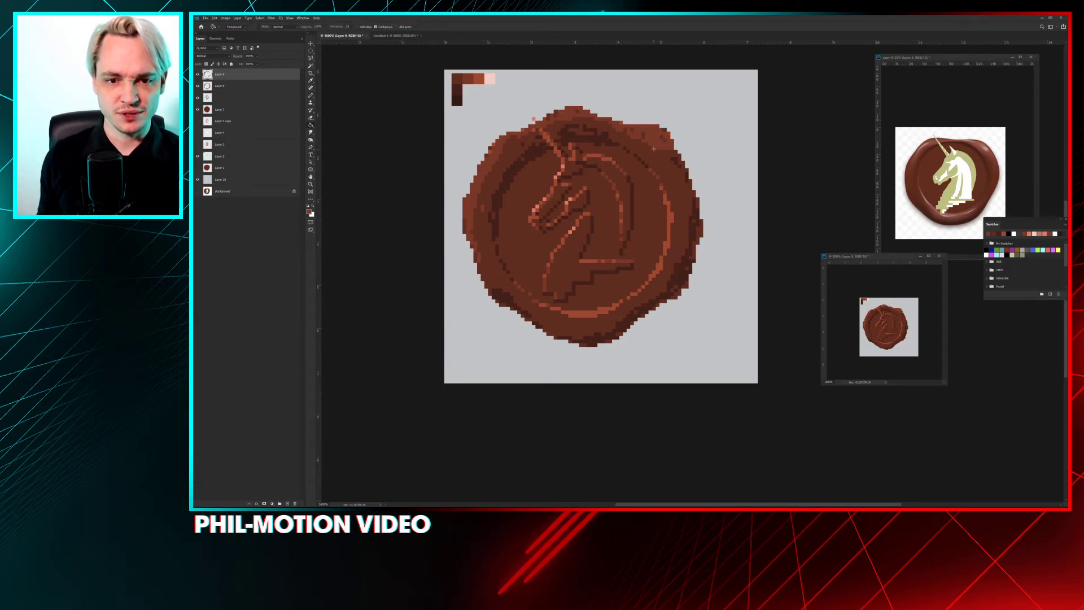
Step: Retouch the seal's upper-right rim patch and the dark shading around the horn along the top with sampled browns
{"action": "key", "text": "g"}
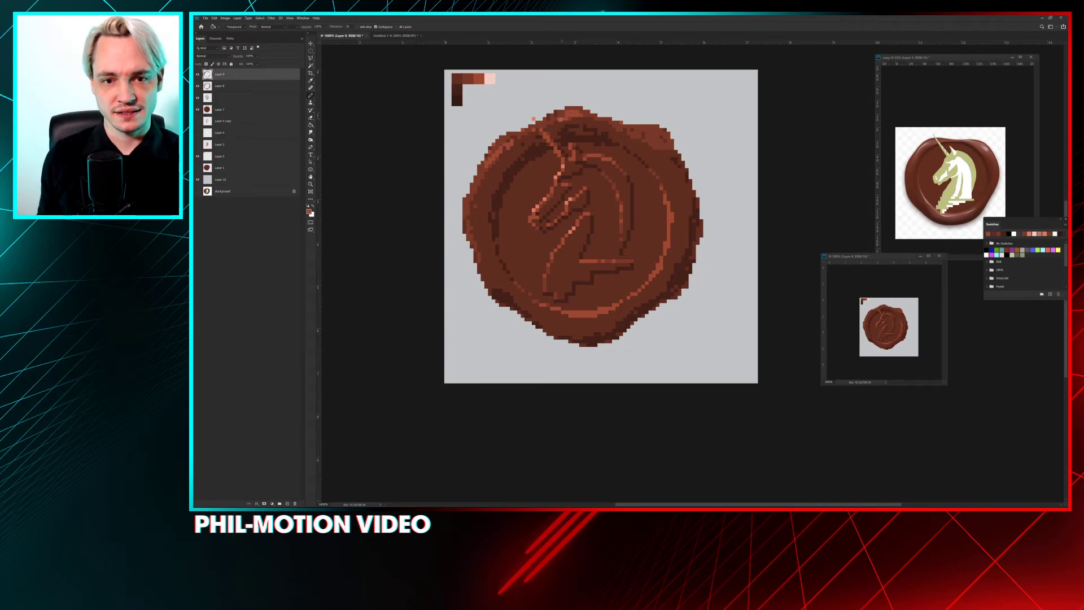
{"action": "left_click", "coordinate": [646, 131]}
{"action": "key", "text": "b"}
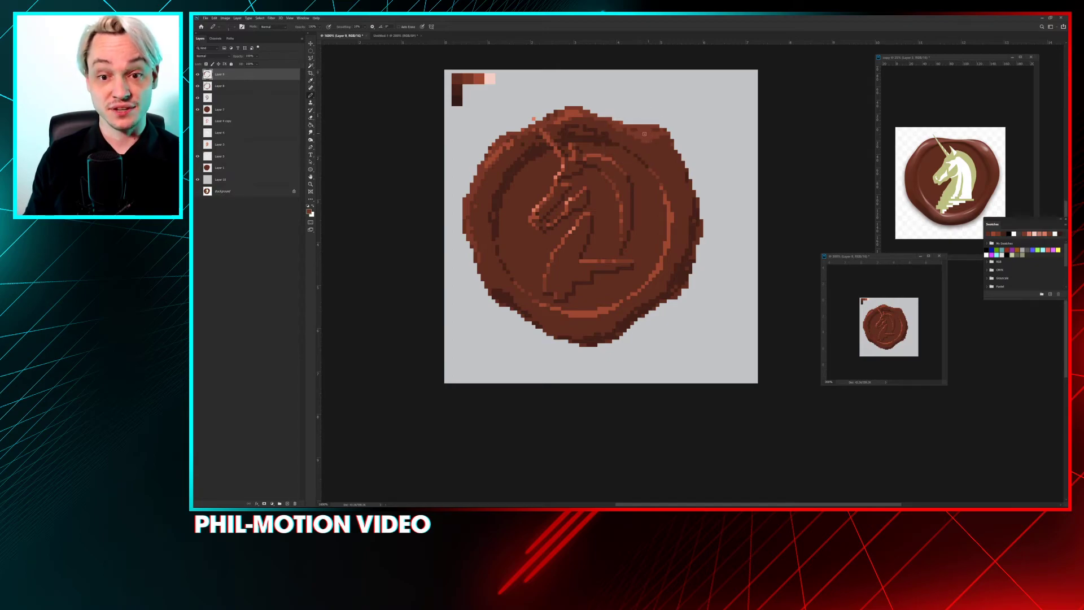
{"action": "left_click", "coordinate": [666, 150], "text": "alt"}
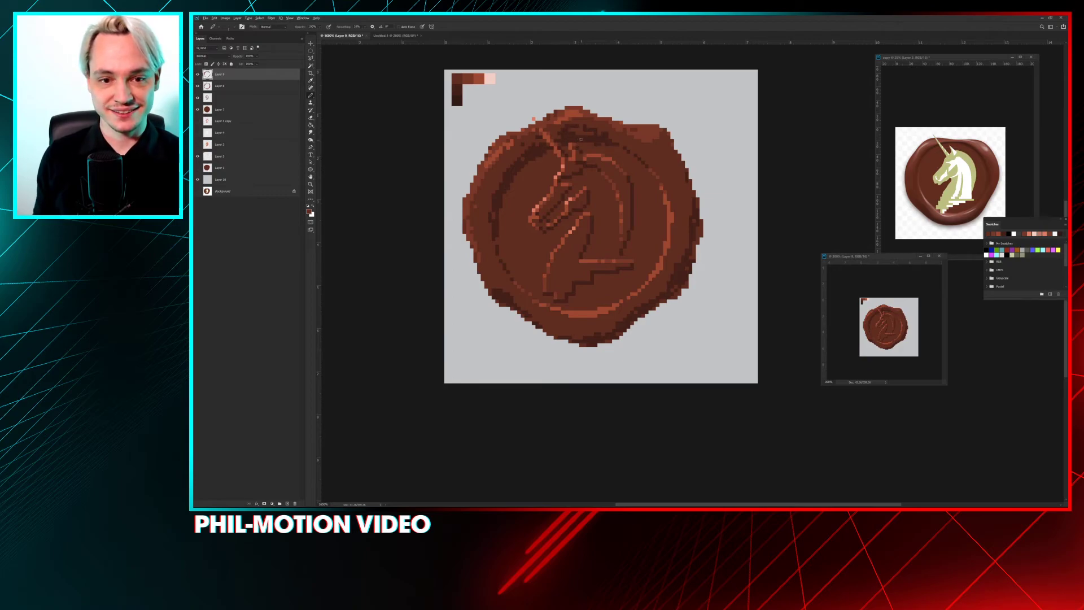
{"action": "left_click", "coordinate": [596, 128], "text": "alt"}
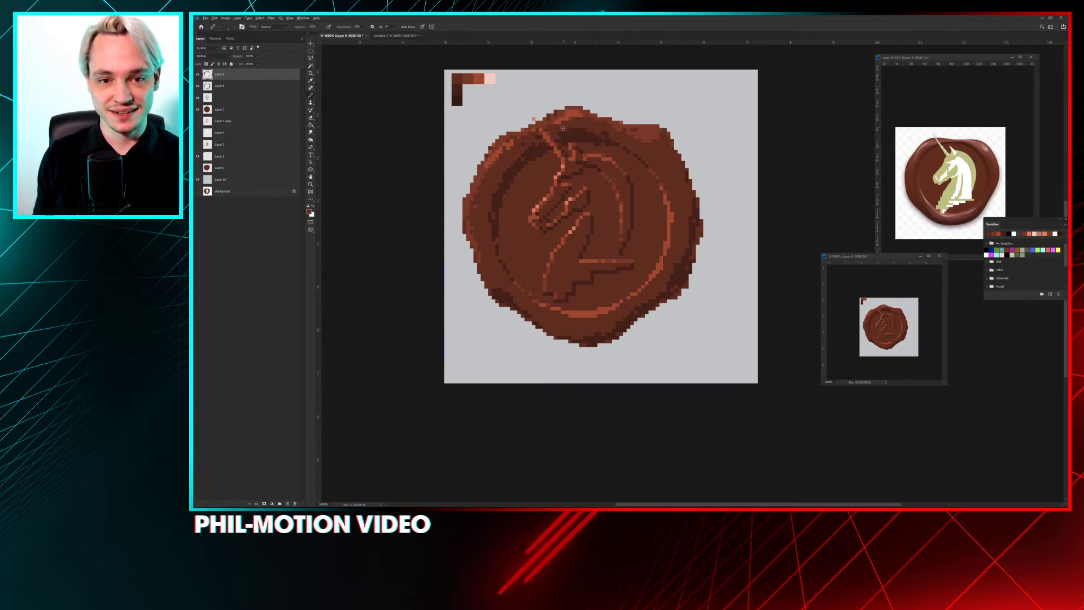
{"action": "left_click", "coordinate": [571, 135], "text": "alt"}
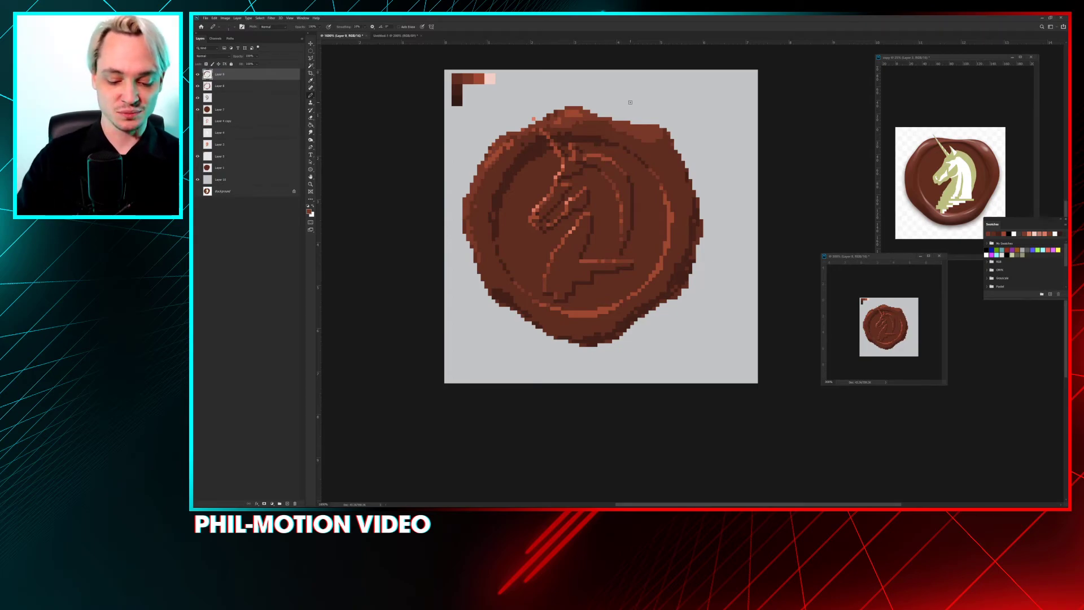
Step: Browse to the 2018 folder of the pixel-art projects, preview the portrait files there and leave without opening any
{"action": "key", "text": "ctrl+o"}
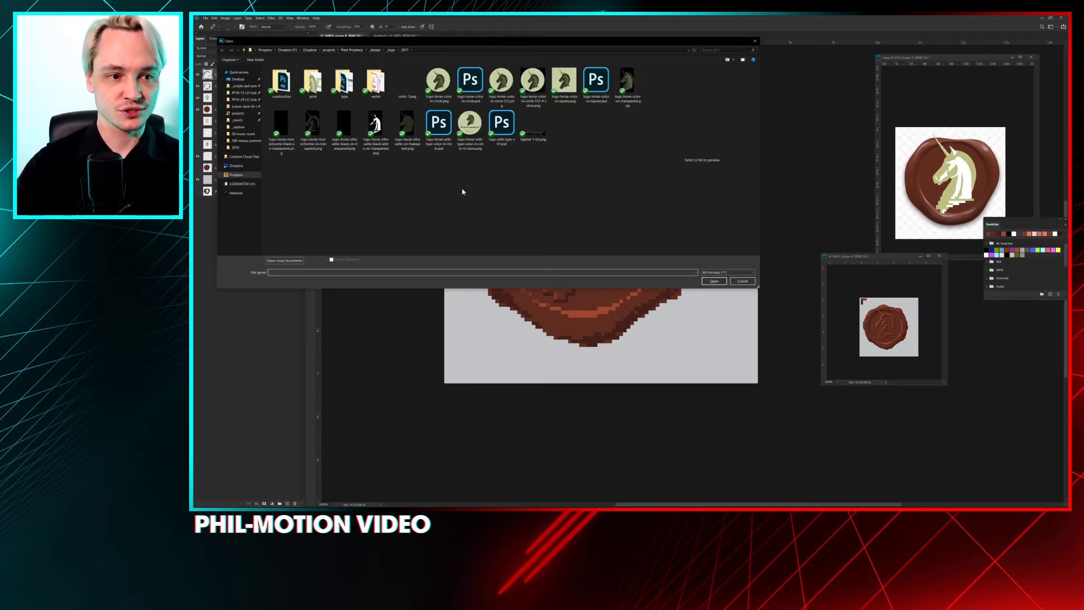
{"action": "left_click", "coordinate": [325, 50]}
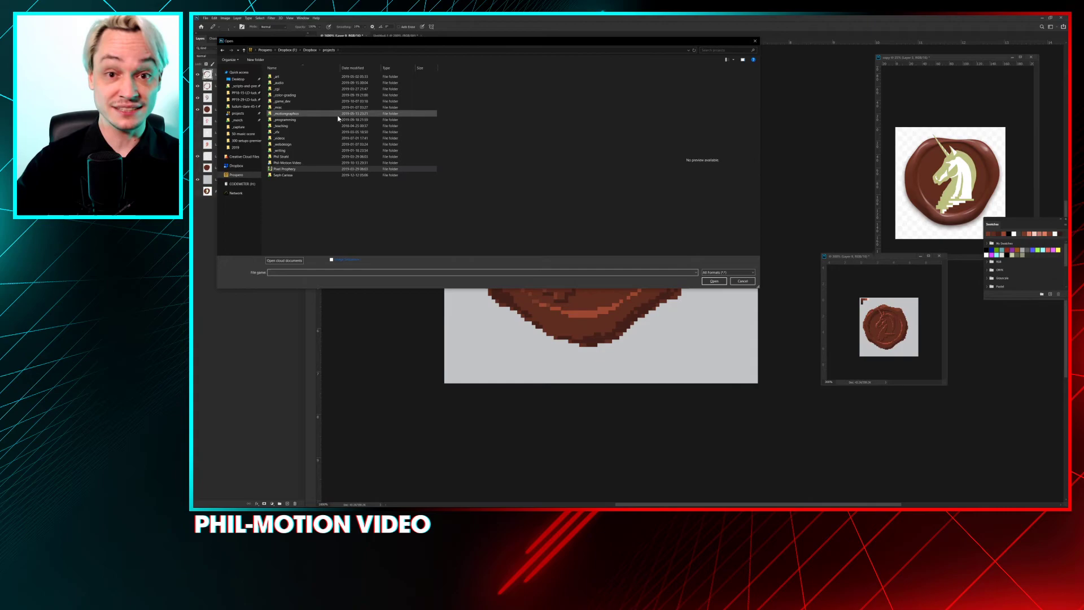
{"action": "double_click", "coordinate": [304, 79]}
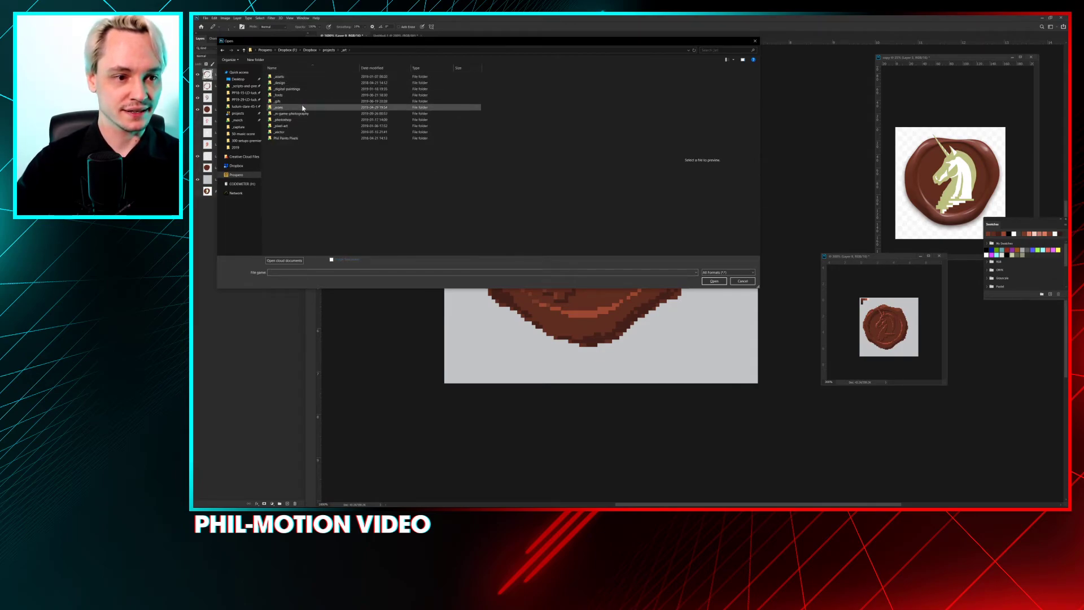
{"action": "double_click", "coordinate": [305, 129]}
{"action": "double_click", "coordinate": [301, 83]}
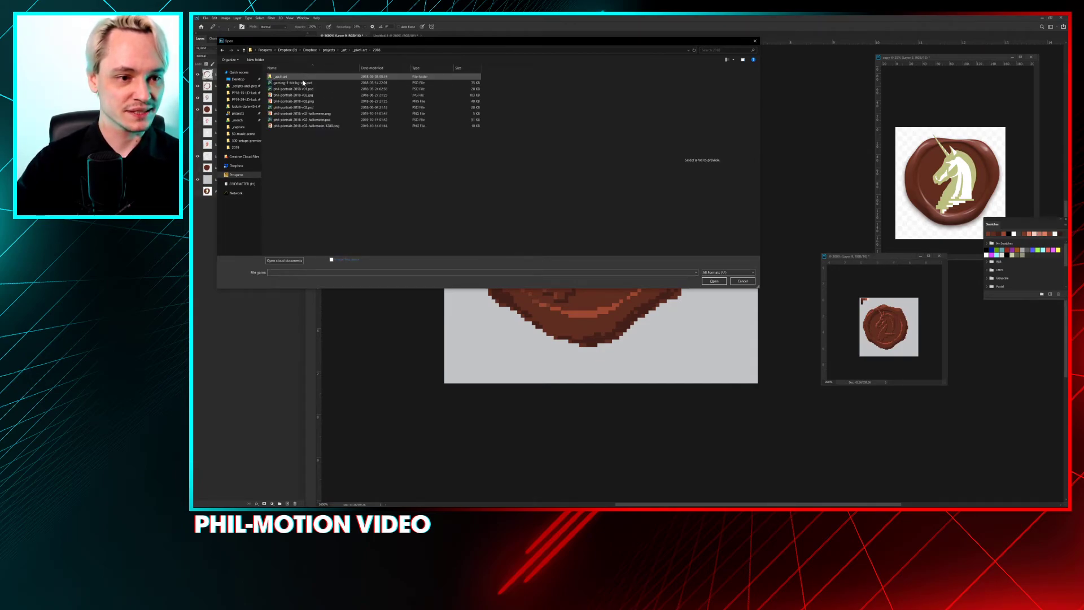
{"action": "left_click", "coordinate": [301, 82]}
{"action": "left_click", "coordinate": [302, 101]}
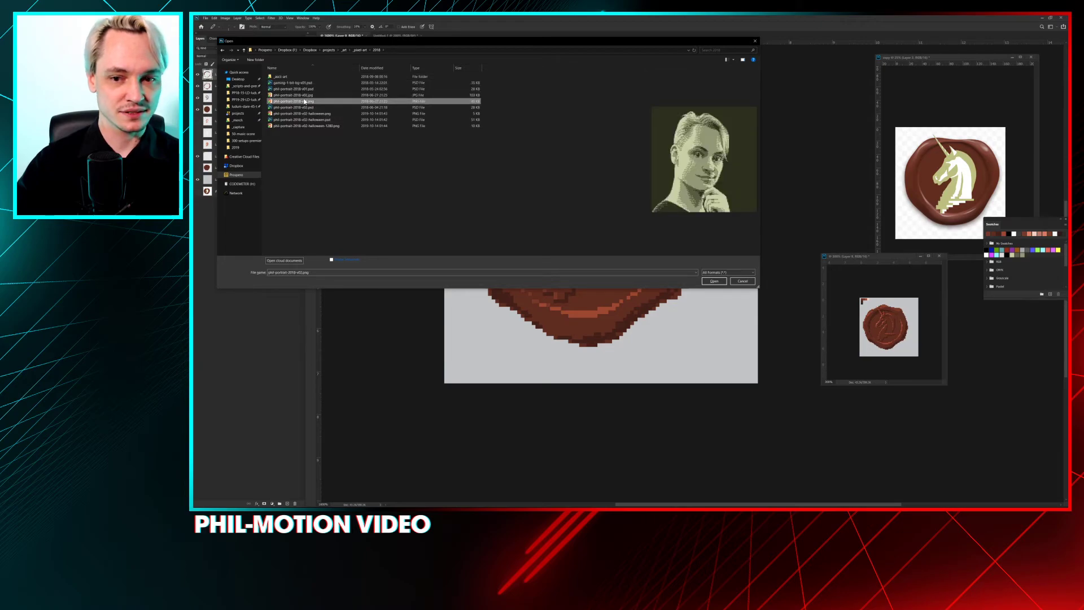
{"action": "left_click", "coordinate": [305, 114]}
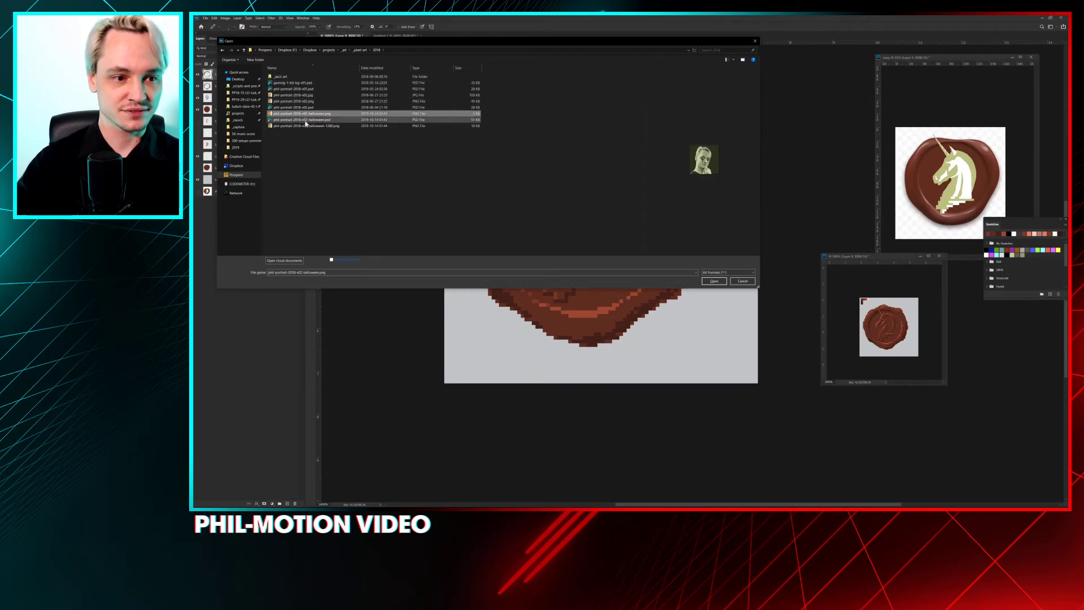
{"action": "left_click", "coordinate": [309, 125]}
{"action": "left_click", "coordinate": [743, 281]}
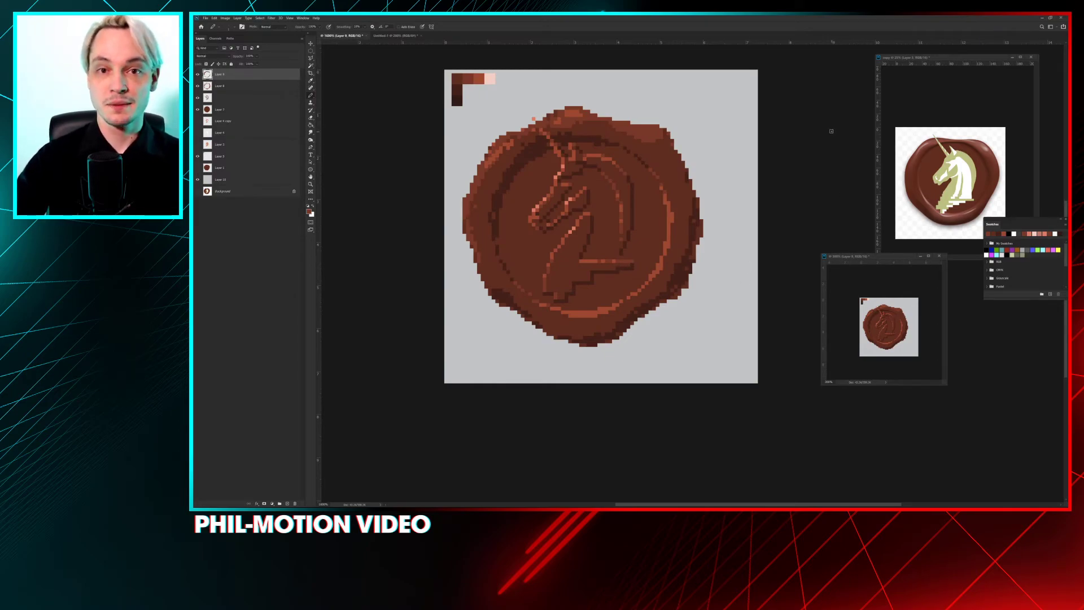
Step: Examine the four-tone pixel portrait of the man holding a game controller enlarged in the image viewer and close it
{"action": "key", "text": "super+e"}
{"action": "left_click_drag", "start_coordinate": [658, 117], "coordinate": [1067, 119]}
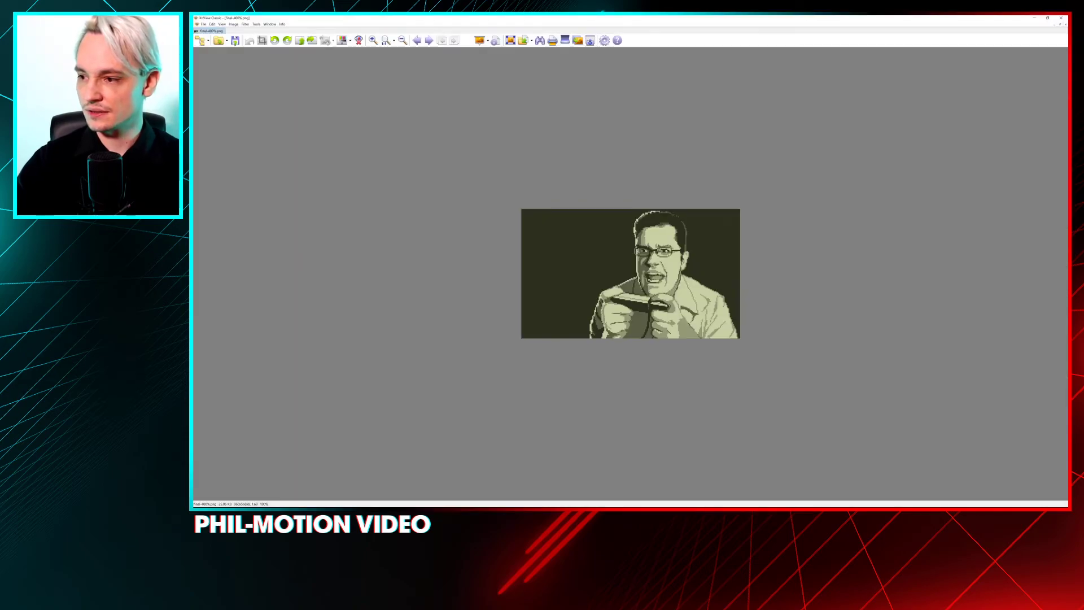
{"action": "scroll", "coordinate": [743, 217], "scroll_direction": "up", "scroll_amount": 1}
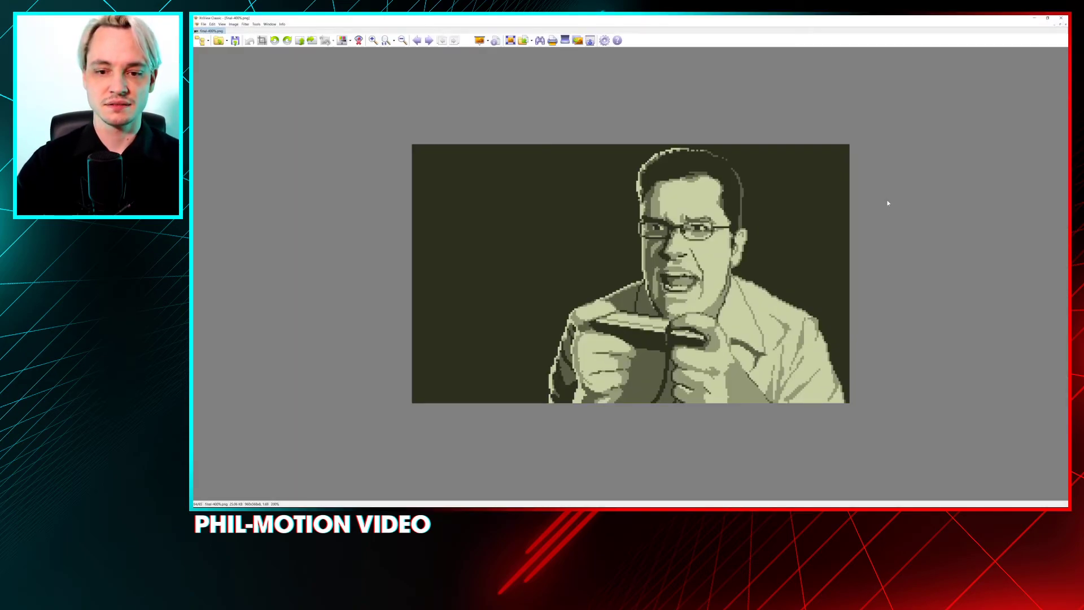
{"action": "left_click", "coordinate": [1066, 17]}
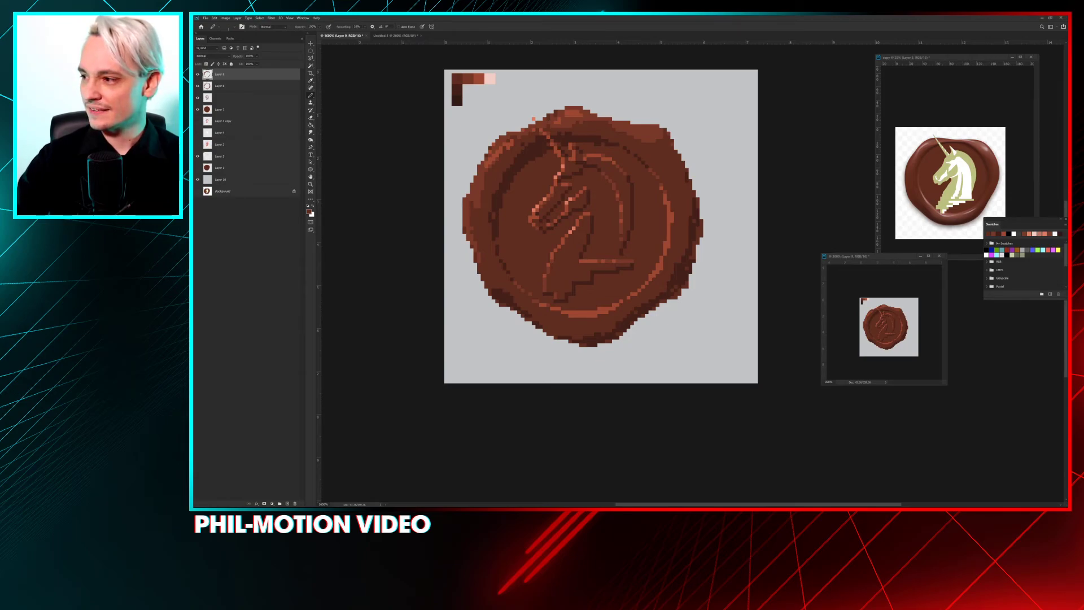
Step: Switch to the Pixel Joint profile in the browser, examine the Hershel artwork enlarged and return to the gallery
{"action": "key", "text": "alt+Tab"}
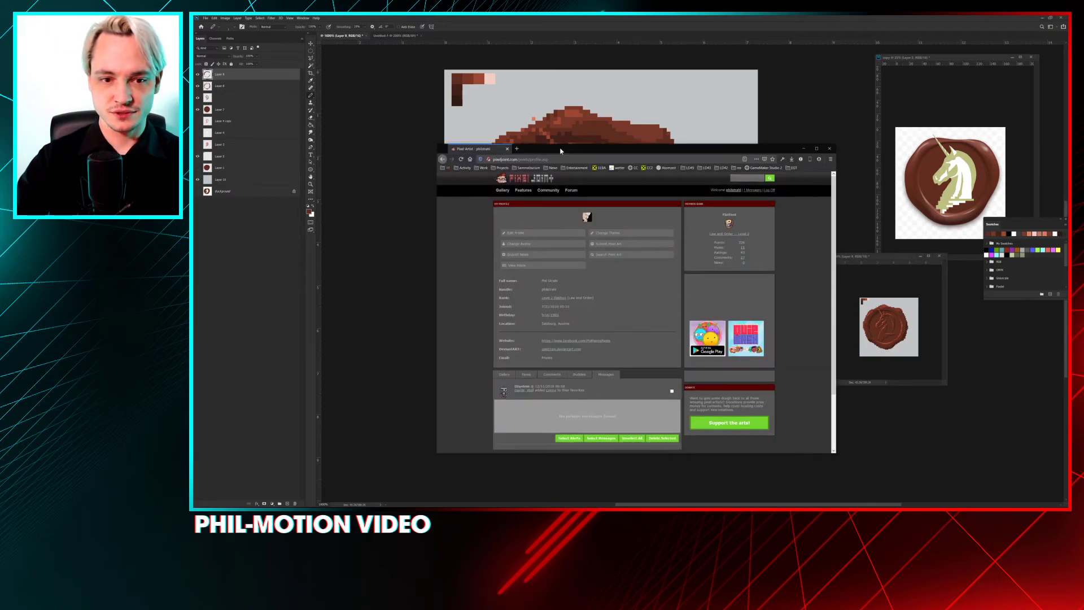
{"action": "scroll", "coordinate": [534, 286], "scroll_direction": "down", "scroll_amount": 1}
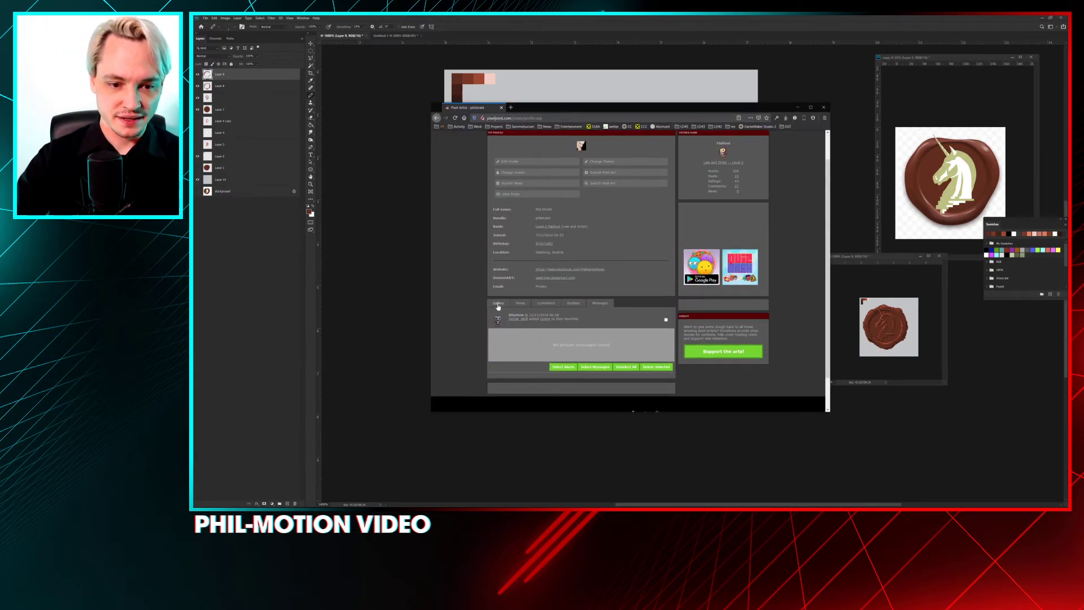
{"action": "scroll", "coordinate": [458, 348], "scroll_direction": "down", "scroll_amount": 10}
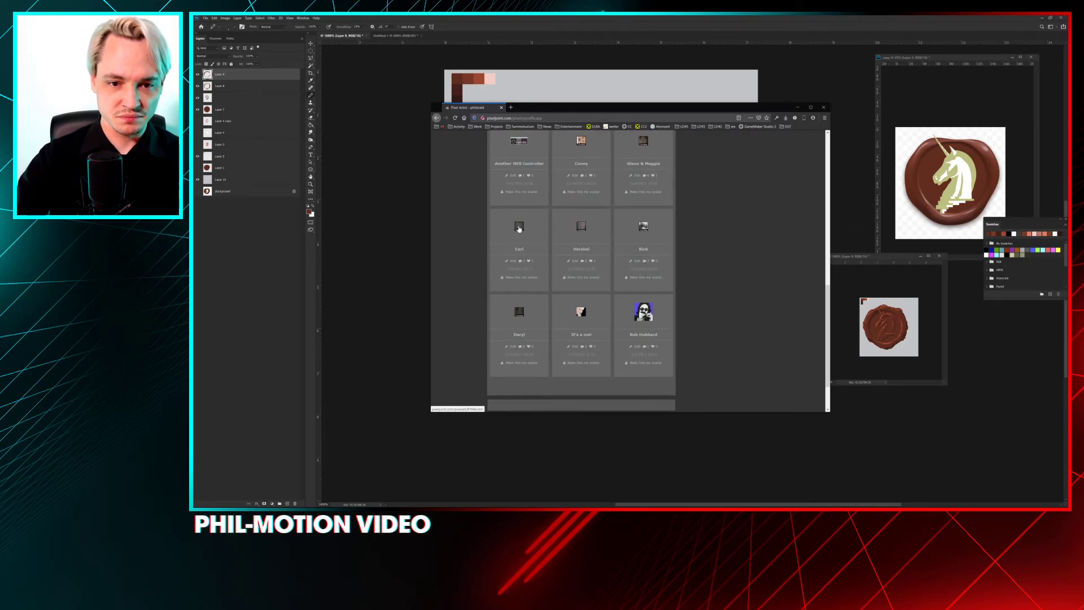
{"action": "left_click", "coordinate": [583, 249]}
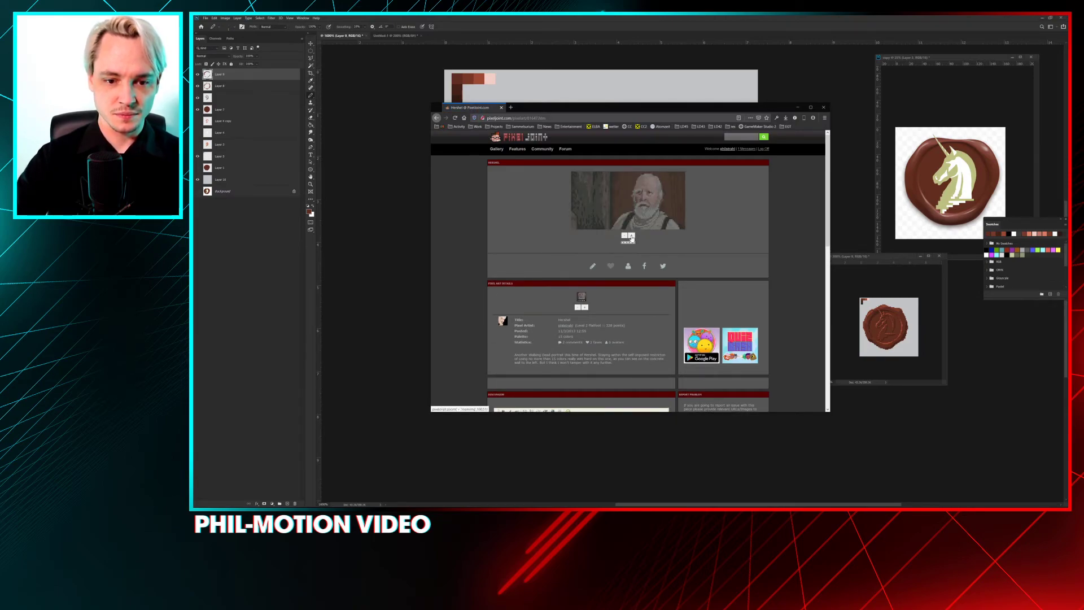
{"action": "left_click", "coordinate": [628, 208]}
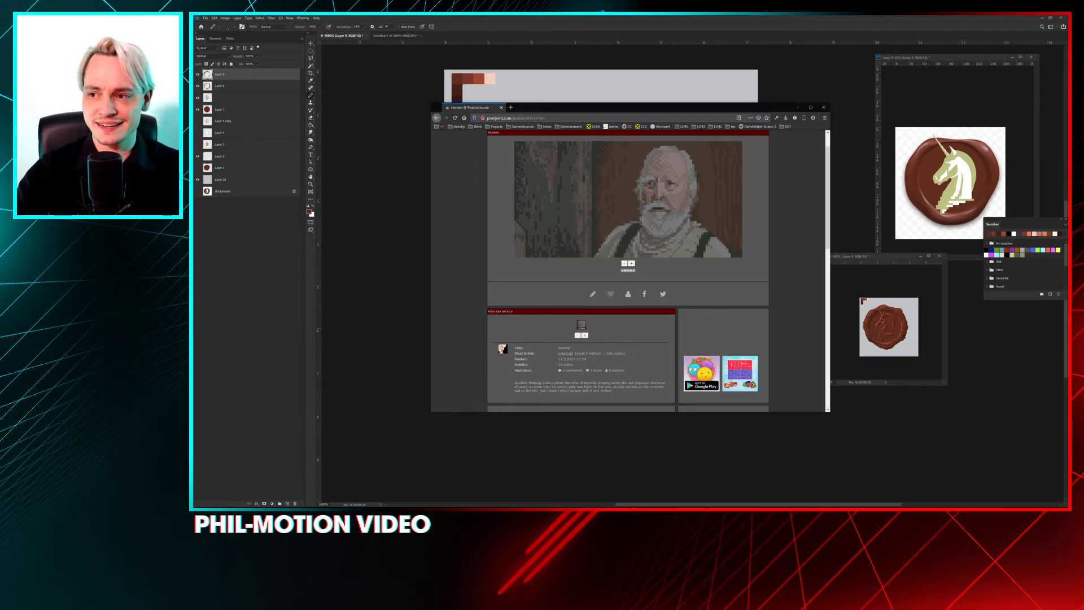
{"action": "left_click", "coordinate": [436, 118]}
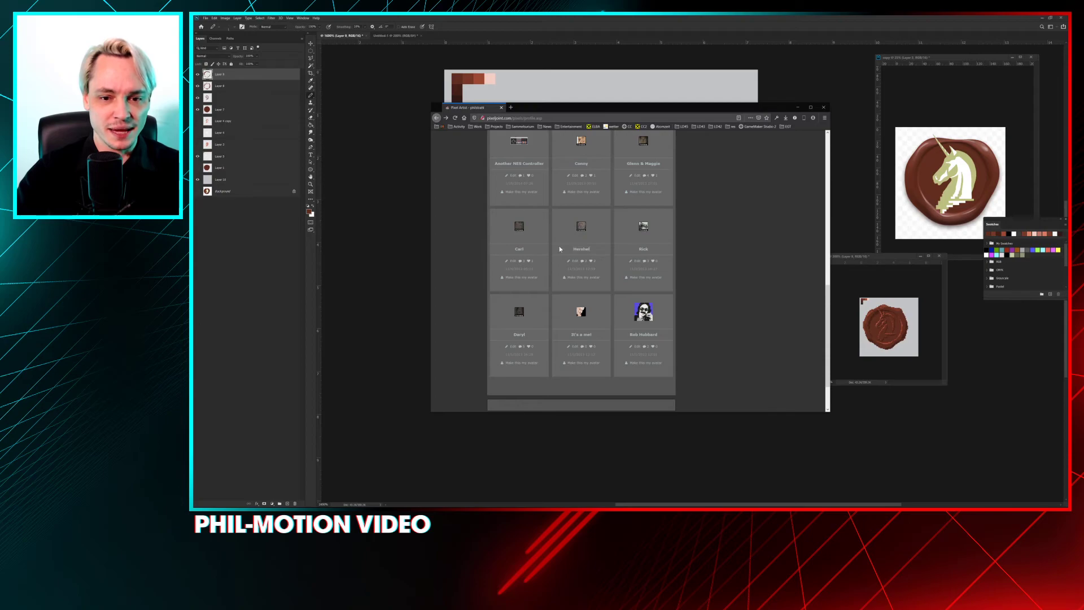
Step: Open the Glenn & Maggie artwork, examine it at several enlargements and switch back to the seal in Photoshop
{"action": "left_click", "coordinate": [647, 164]}
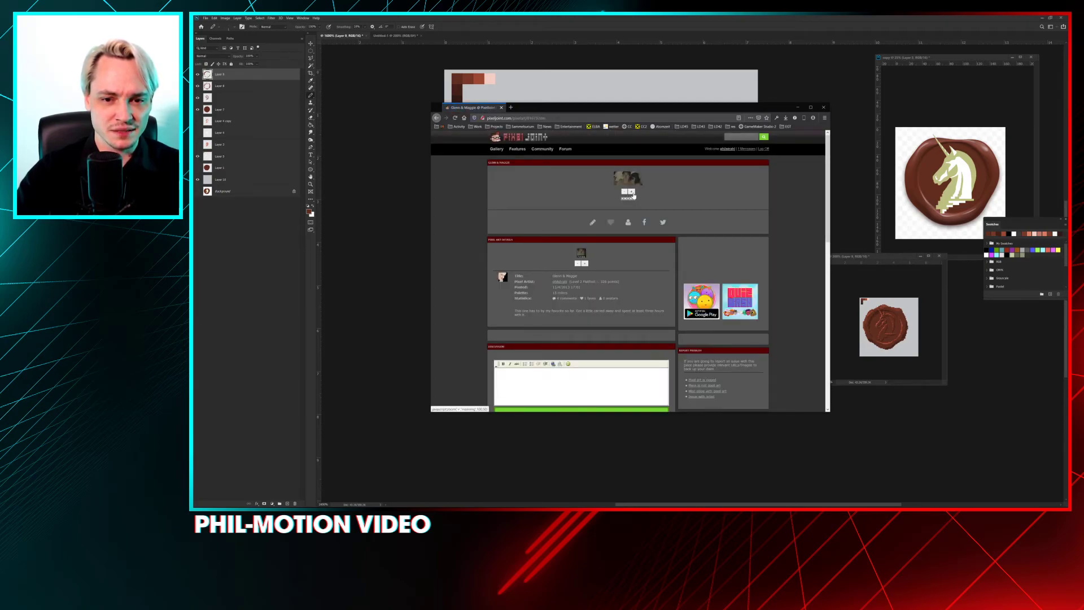
{"action": "left_click", "coordinate": [632, 215]}
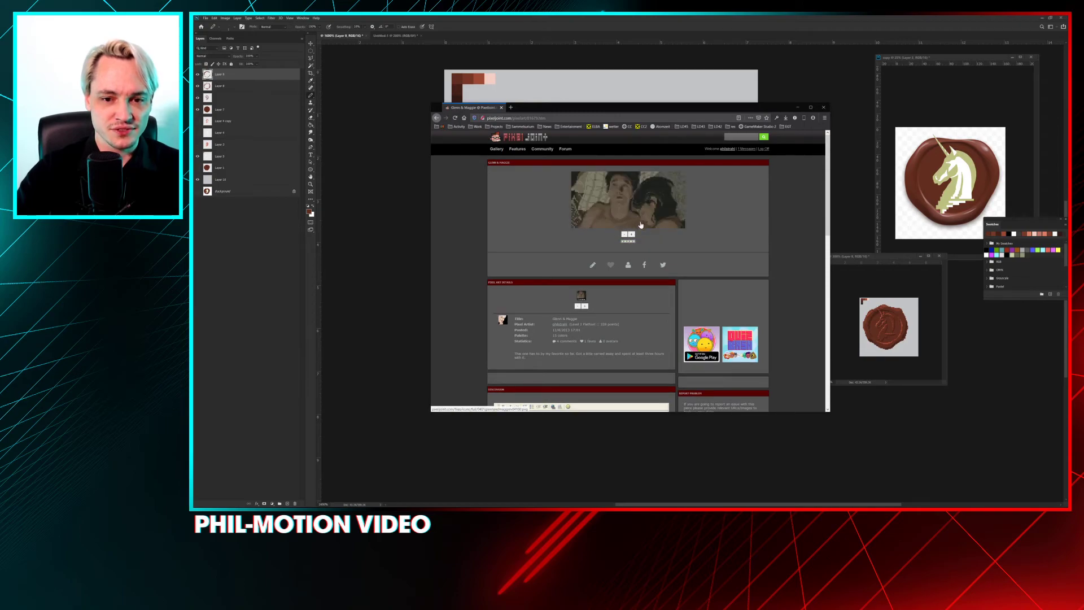
{"action": "left_click", "coordinate": [632, 234]}
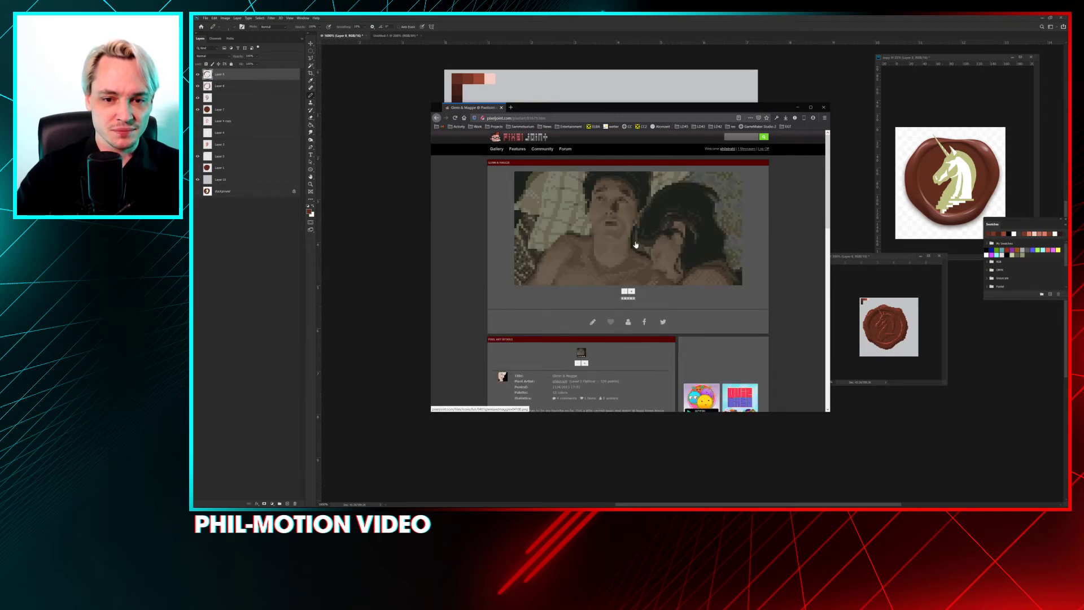
{"action": "left_click", "coordinate": [632, 293]}
{"action": "scroll", "coordinate": [685, 355], "scroll_direction": "down", "scroll_amount": 2}
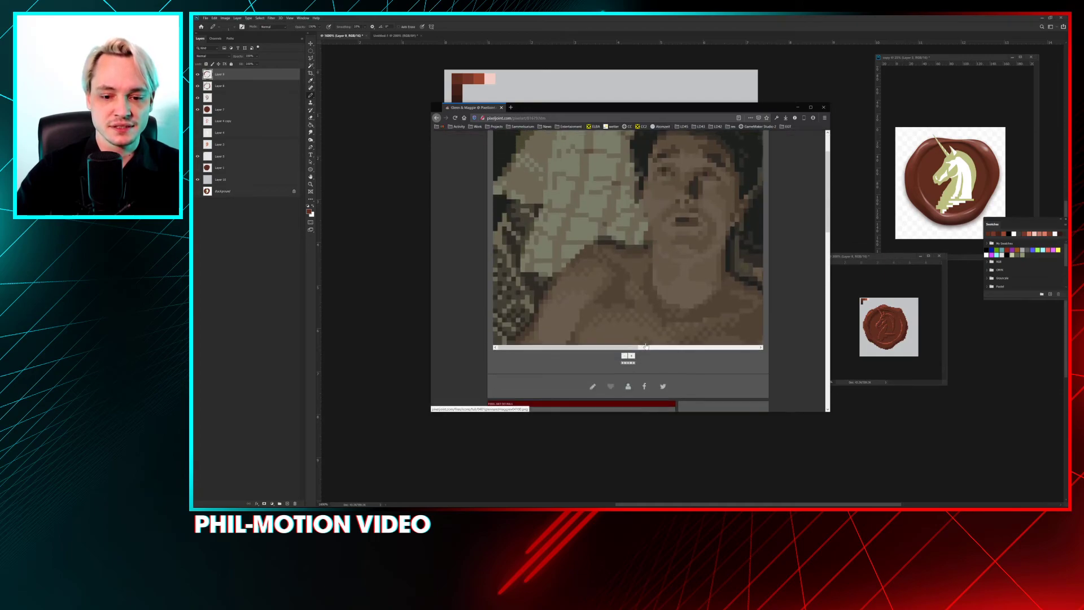
{"action": "left_click", "coordinate": [624, 356]}
{"action": "scroll", "coordinate": [648, 217], "scroll_direction": "up", "scroll_amount": 1}
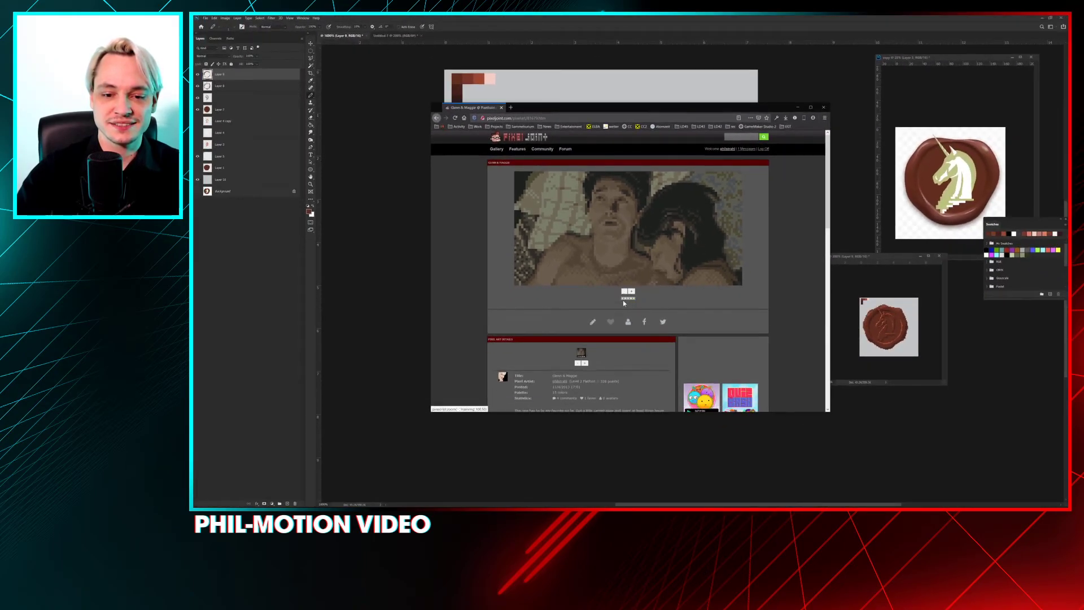
{"action": "left_click", "coordinate": [625, 291]}
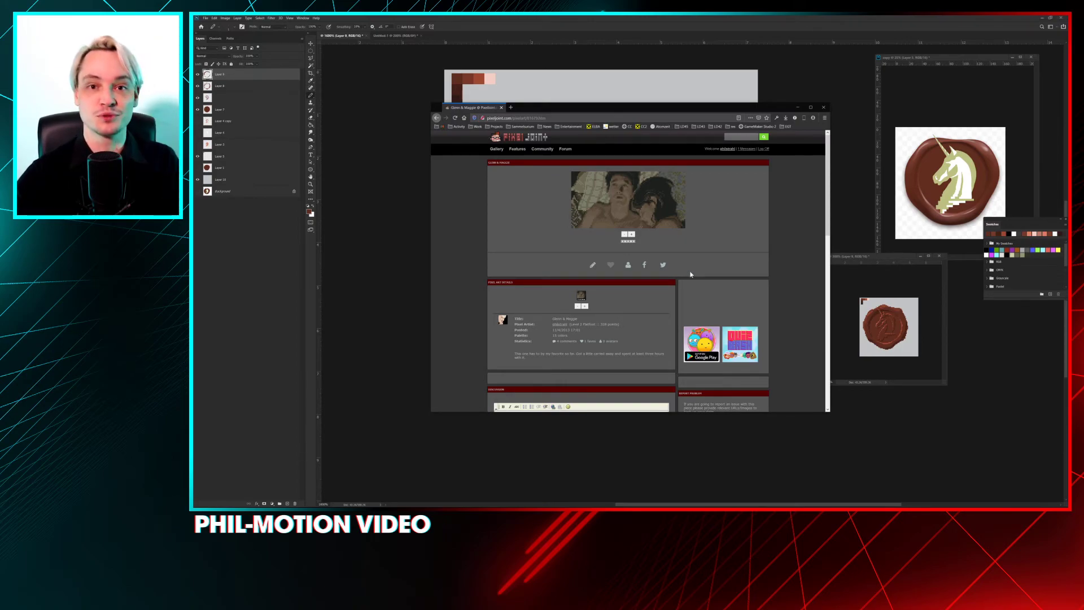
{"action": "left_click", "coordinate": [646, 97]}
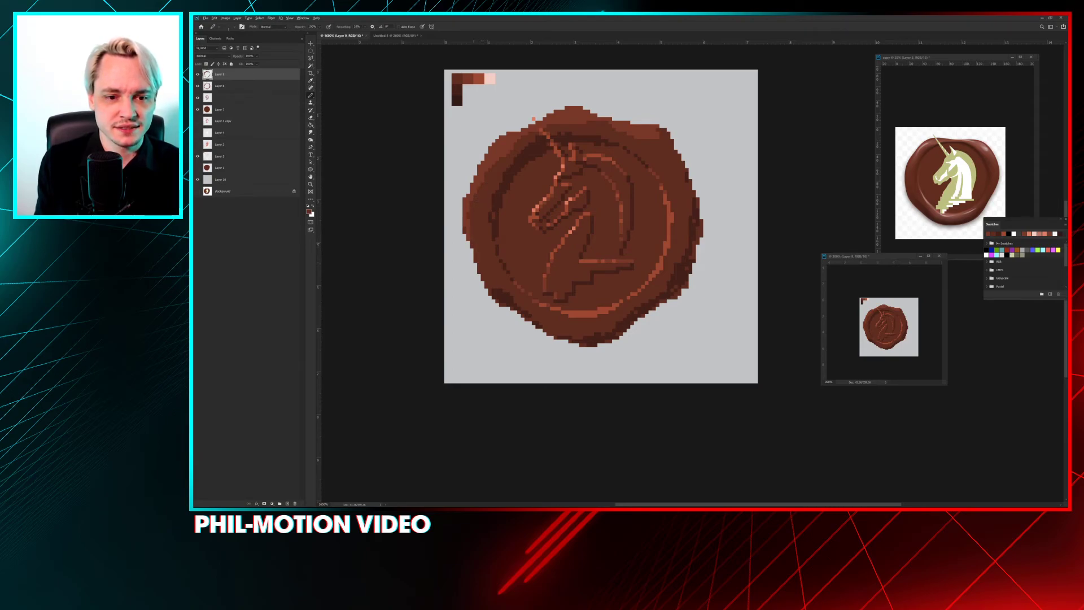
Step: Brush a lighter red-brown patch onto the rim's left edge and blend it into the surrounding wax
{"action": "left_click_drag", "start_coordinate": [467, 211], "coordinate": [474, 229]}
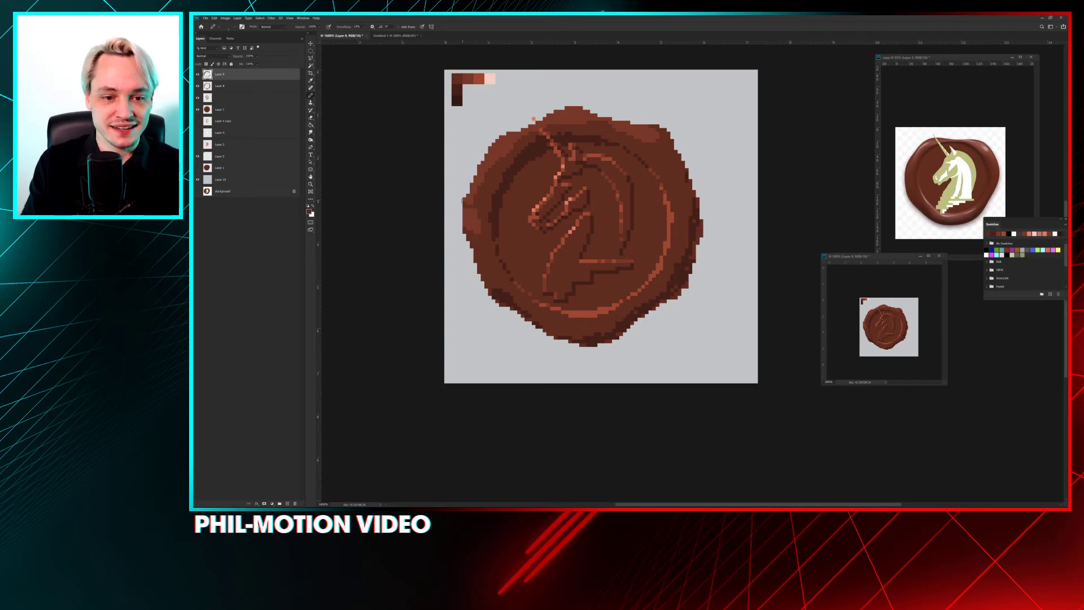
{"action": "left_click_drag", "start_coordinate": [466, 214], "coordinate": [470, 229]}
{"action": "left_click_drag", "start_coordinate": [475, 213], "coordinate": [478, 230]}
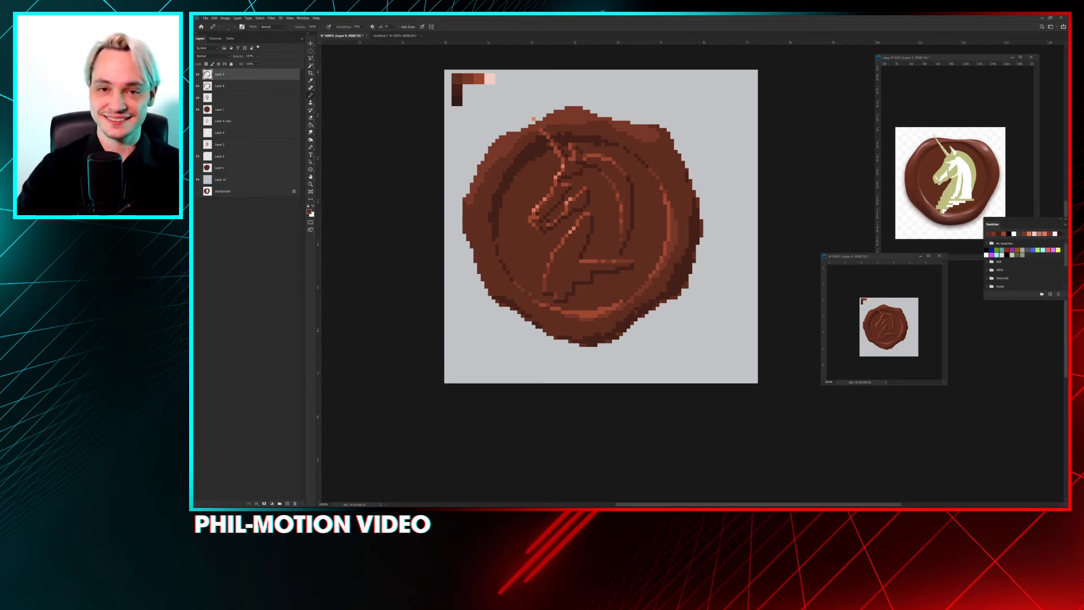
Step: Calculate 2 × 15 in the calculator and close it
{"action": "key", "text": "XF86Calculator"}
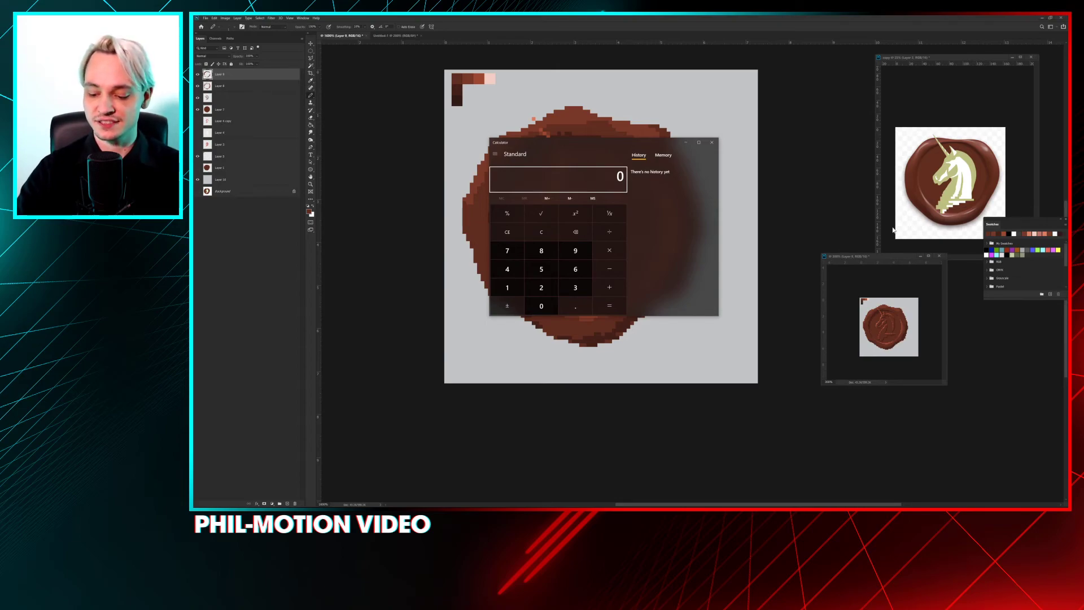
{"action": "type", "text": "2*15"}
{"action": "key", "text": "Return"}
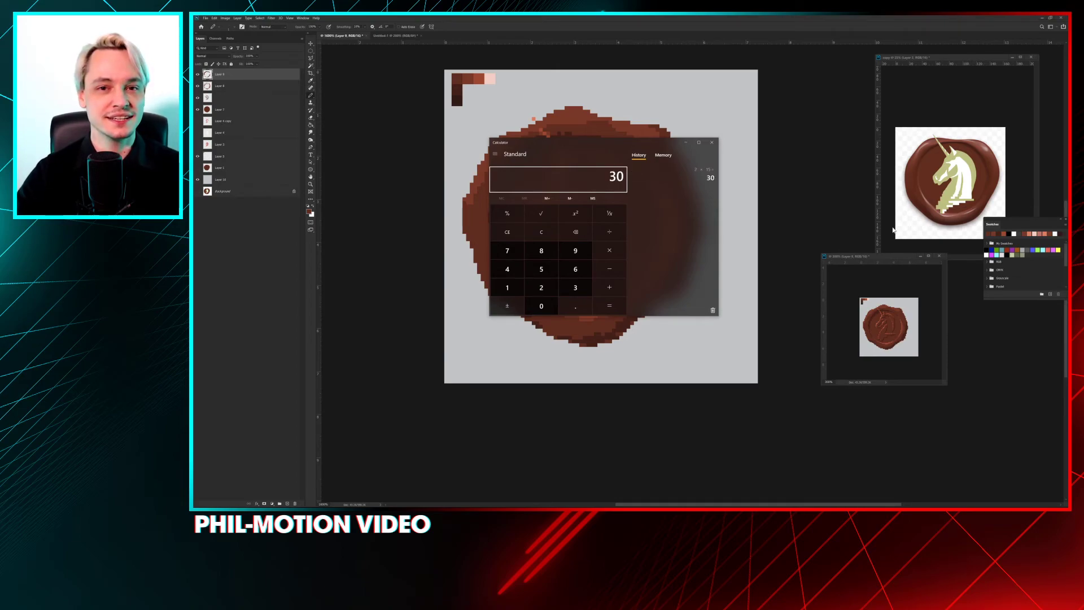
{"action": "left_click", "coordinate": [711, 143]}
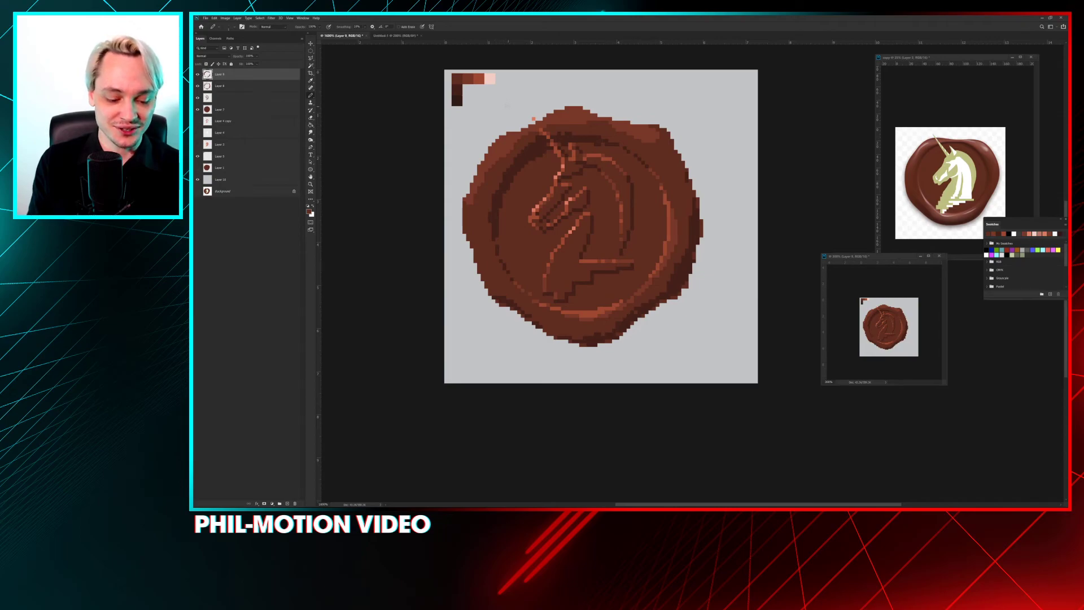
{"action": "key", "text": "e"}
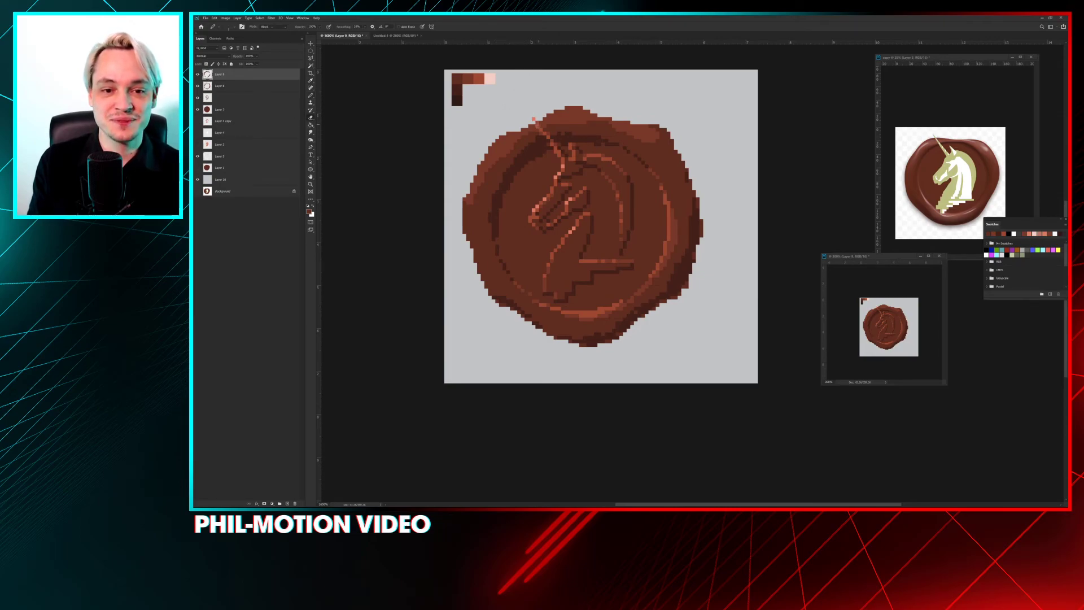
{"action": "key", "text": "e"}
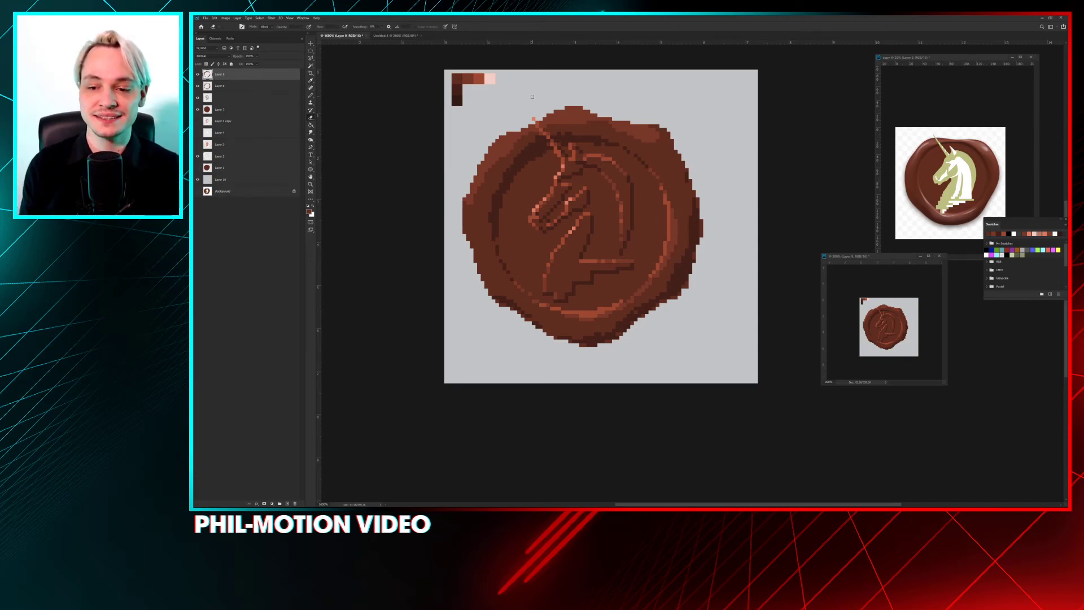
{"action": "key", "text": "b"}
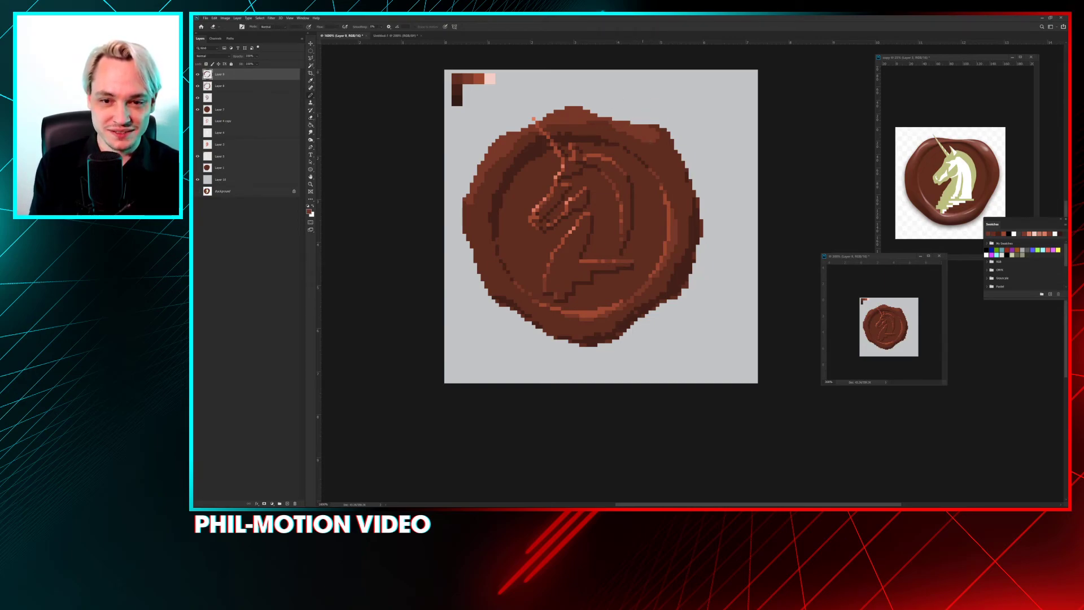
{"action": "key", "text": "shift+b"}
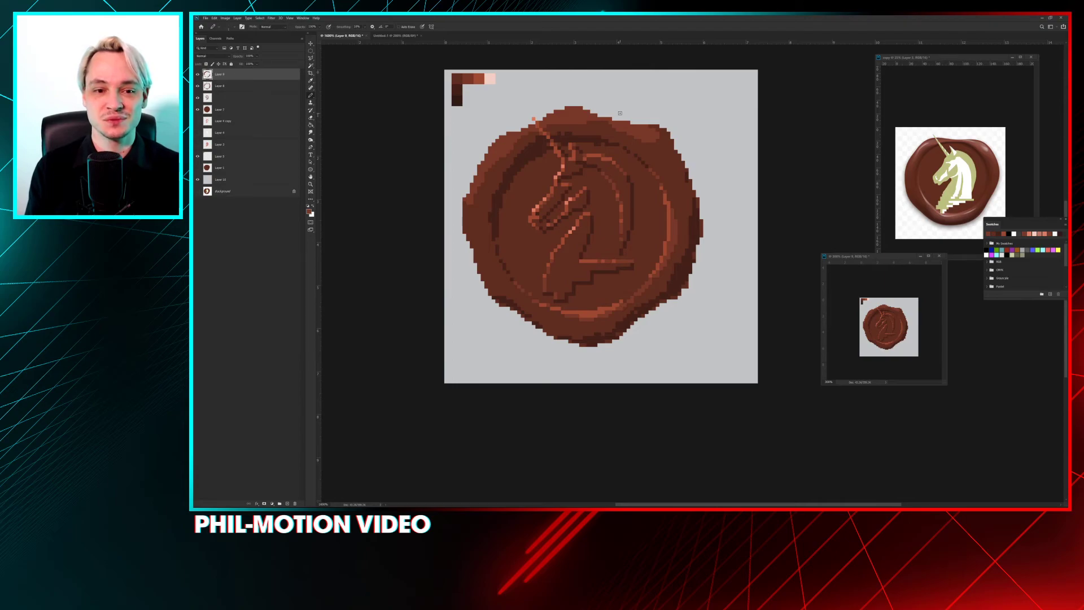
{"action": "key", "text": "e"}
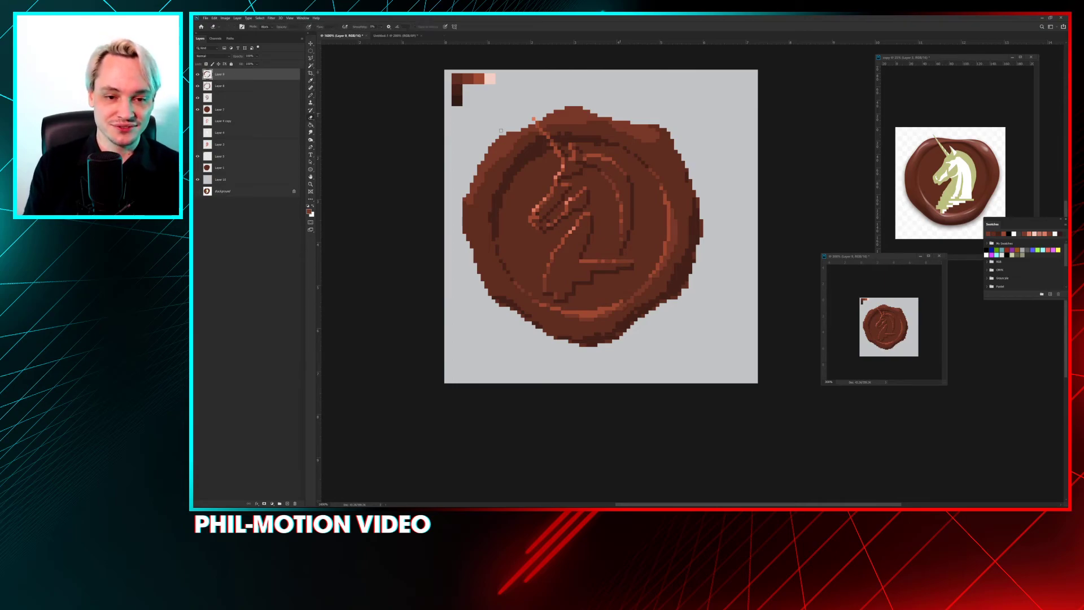
{"action": "left_click", "coordinate": [514, 166]}
{"action": "key", "text": "Return"}
{"action": "key", "text": "b"}
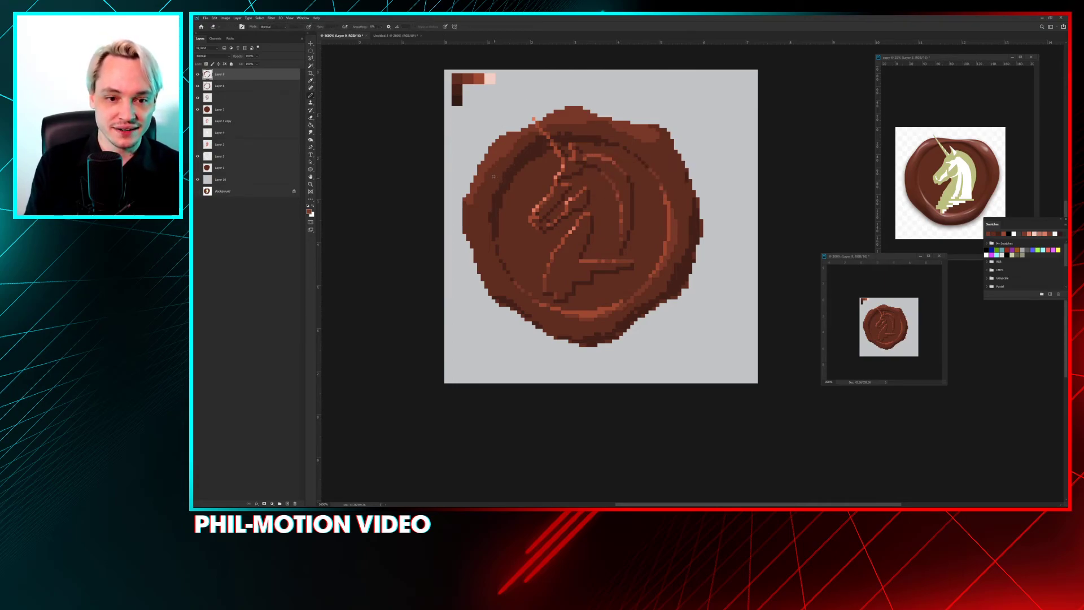
{"action": "key", "text": "b"}
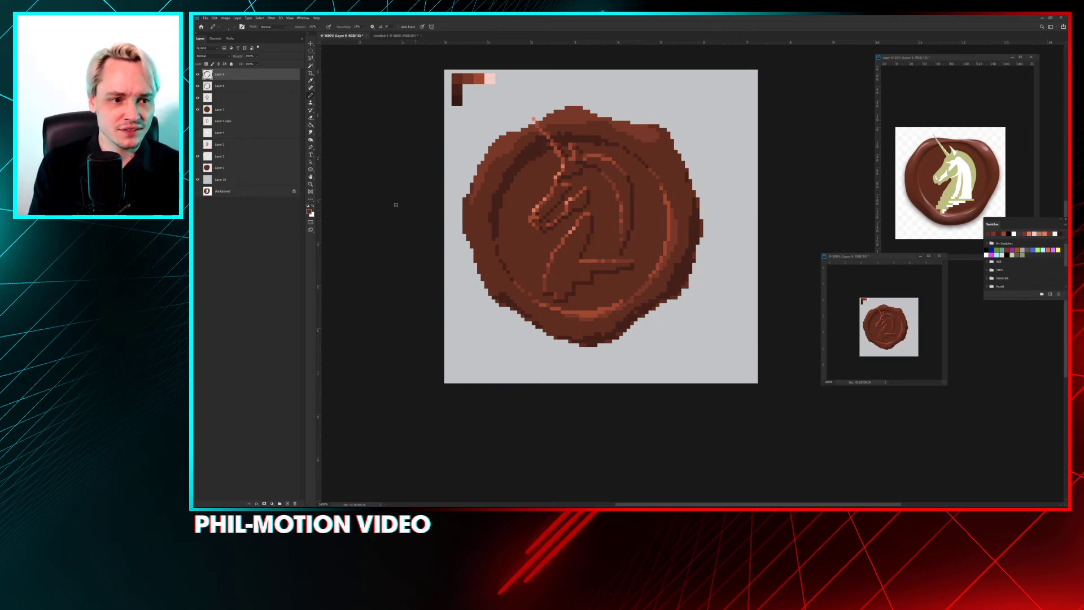
{"action": "key", "text": "e"}
Step: Start saving the seal under a new name and browse to the pixel art folder inside the art projects
{"action": "left_click", "coordinate": [236, 111], "text": "shift"}
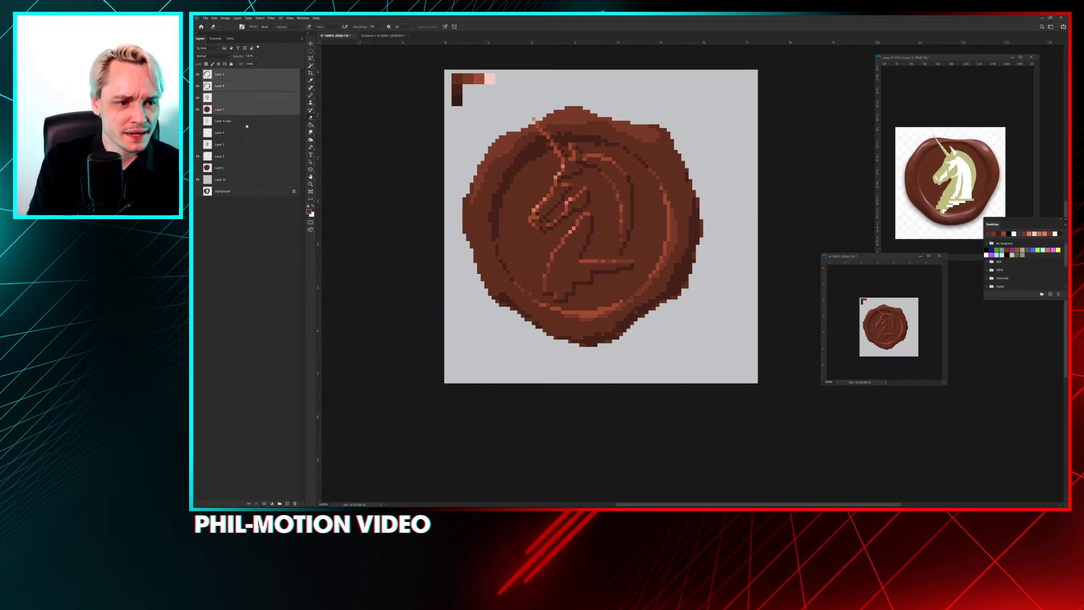
{"action": "left_click", "coordinate": [206, 17]}
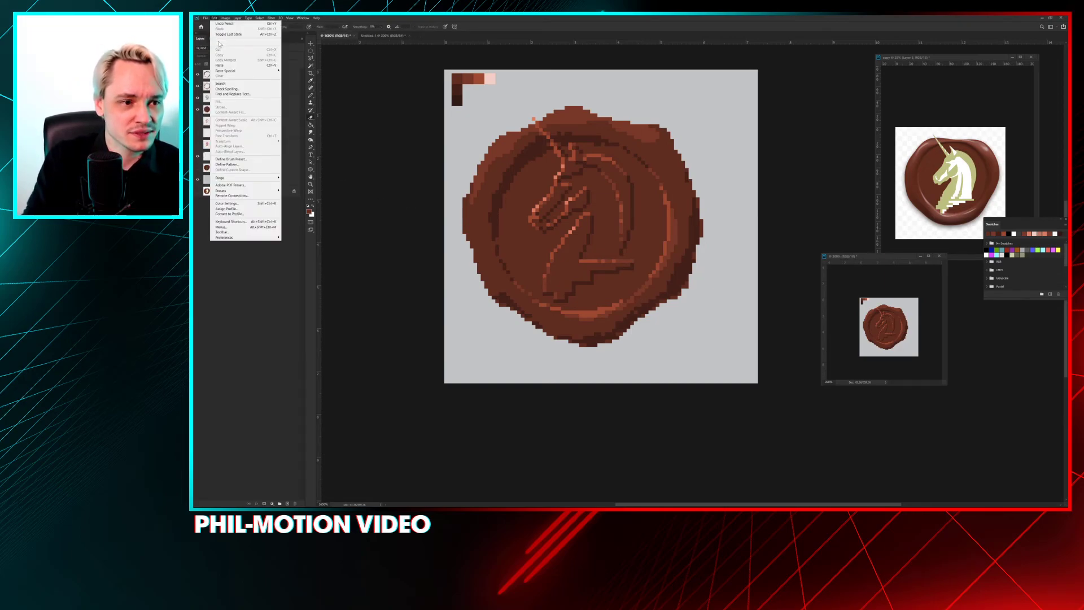
{"action": "left_click", "coordinate": [214, 84]}
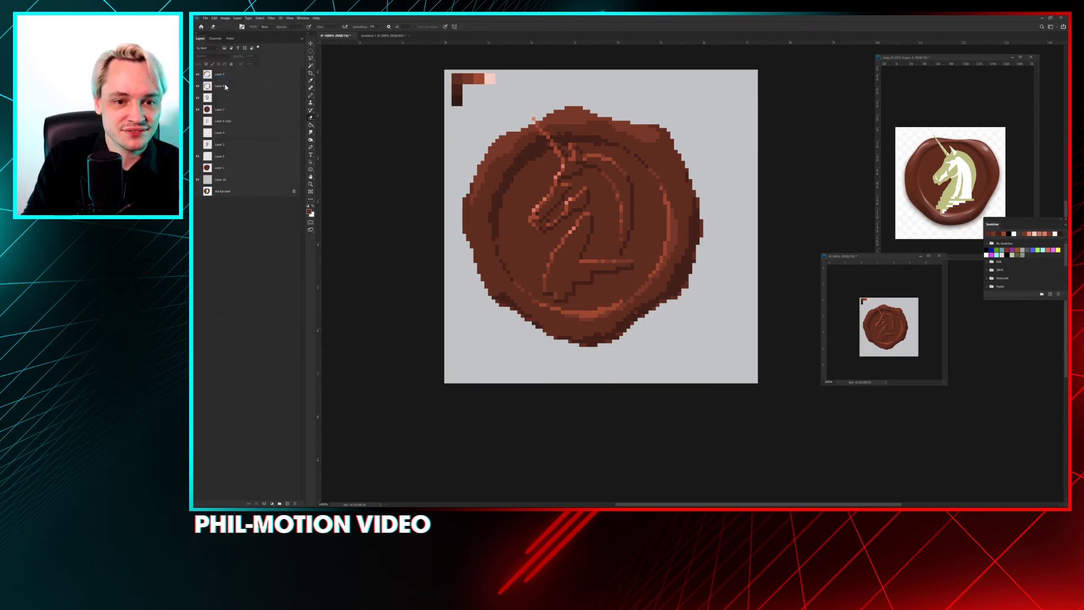
{"action": "left_click", "coordinate": [352, 49]}
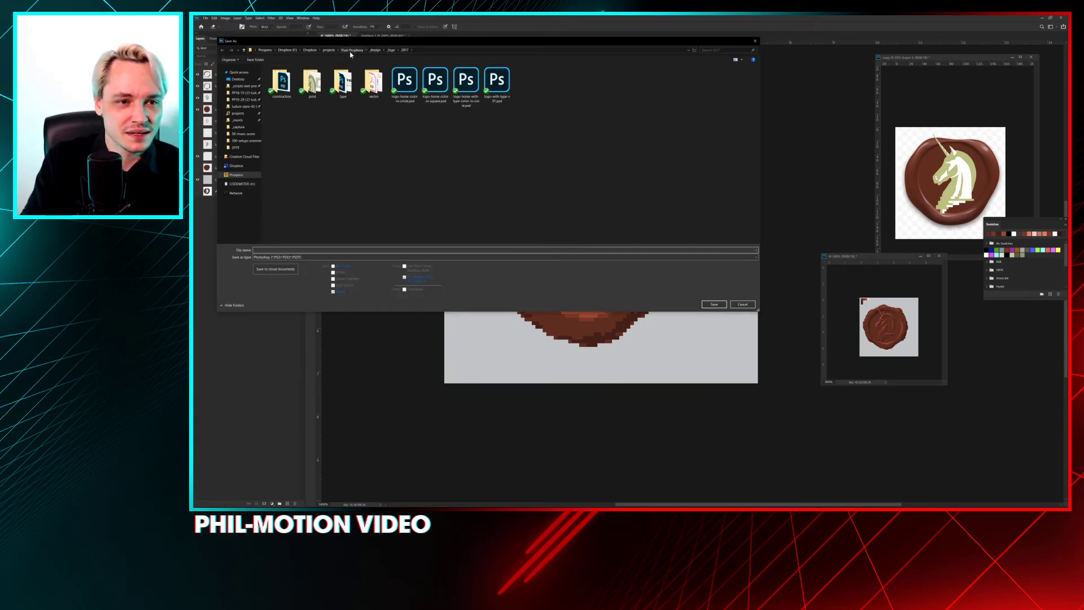
{"action": "left_click", "coordinate": [329, 50]}
{"action": "double_click", "coordinate": [315, 82]}
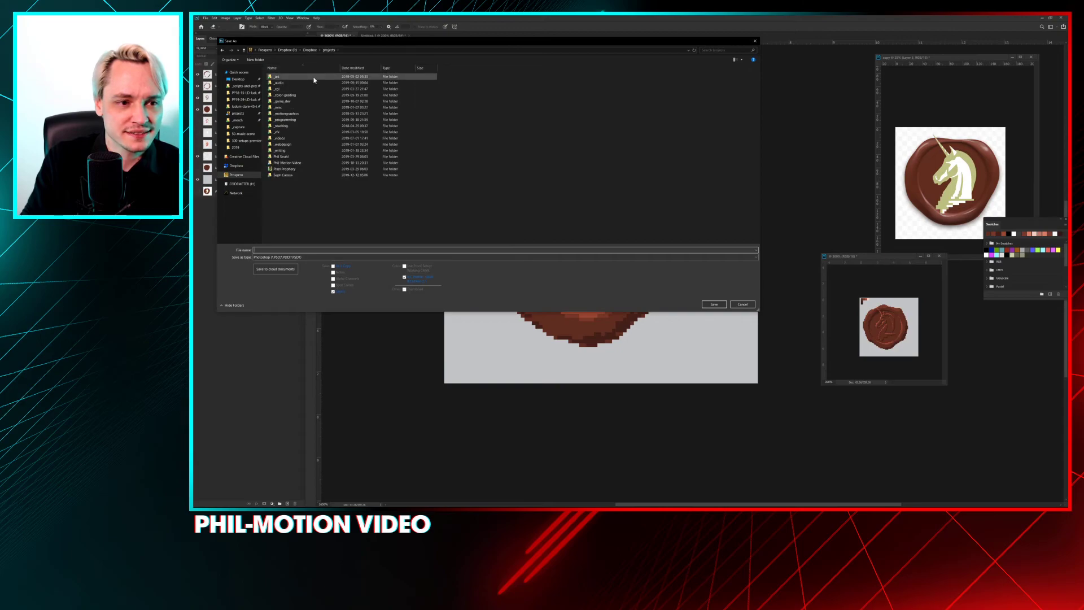
{"action": "double_click", "coordinate": [319, 126]}
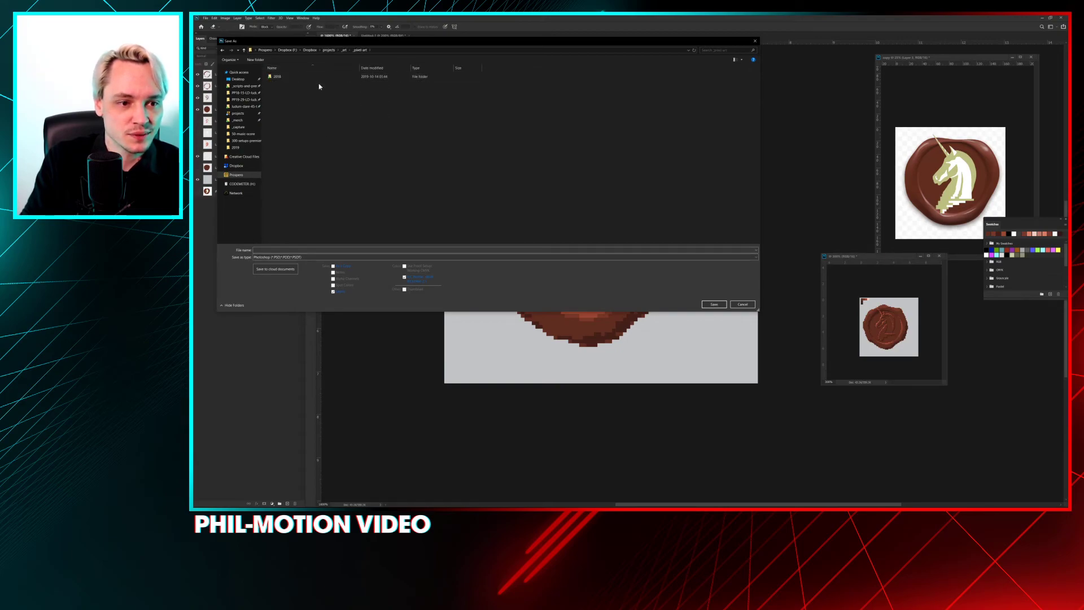
Step: Create a folder named 2019 in the pixel art folder and open it as the save location
{"action": "key", "text": "ctrl+shift+n"}
{"action": "type", "text": "2019"}
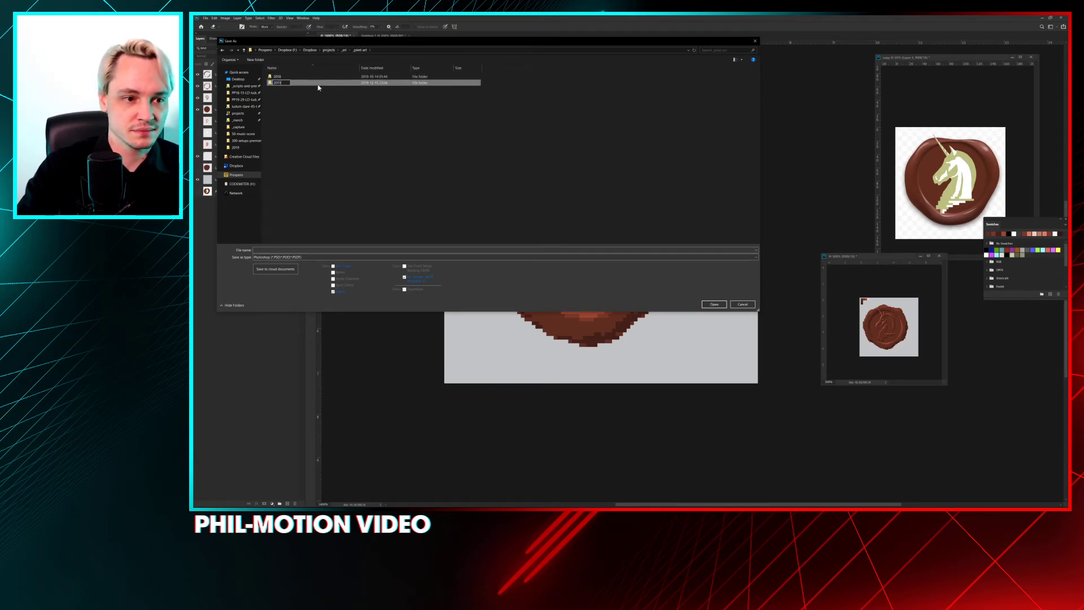
{"action": "key", "text": "Return"}
{"action": "key", "text": "Return"}
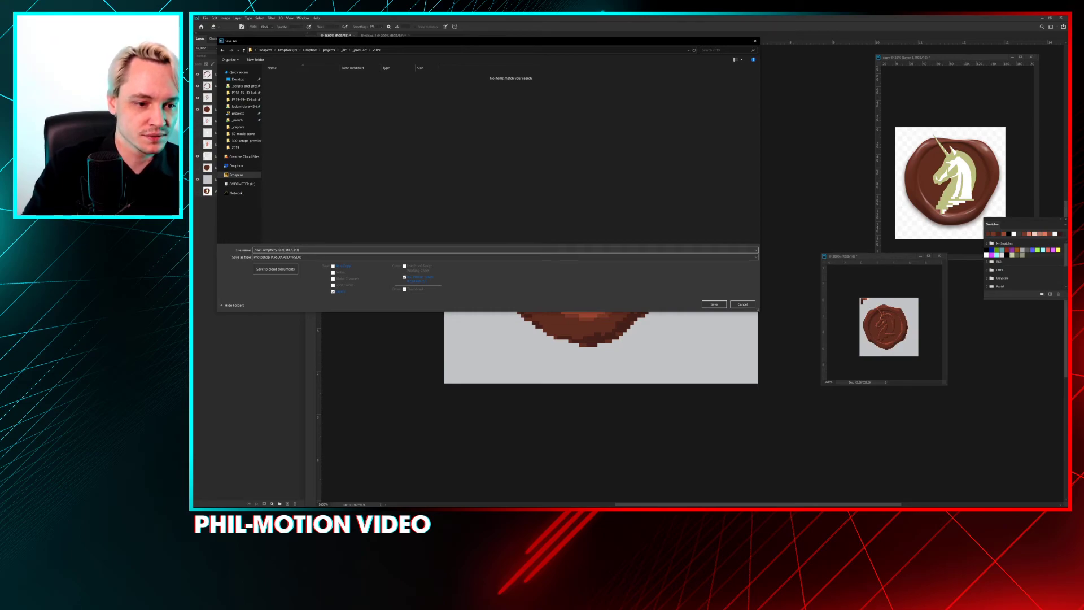
Step: Save the document as pixel-prophecy-seal-stamp-v01.psd with maximum compatibility on
{"action": "type", "text": "am"}
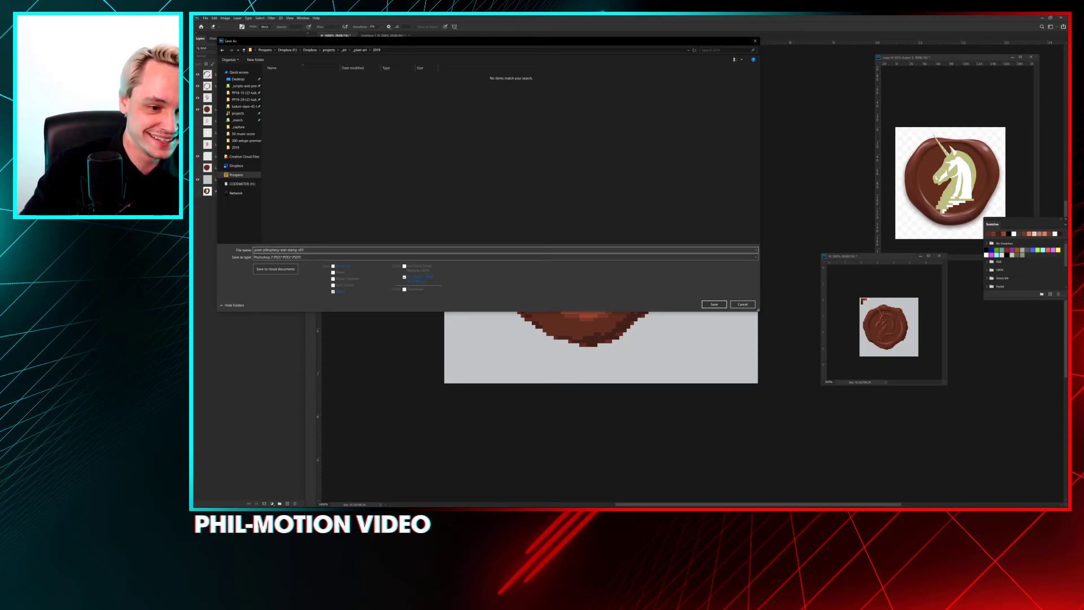
{"action": "key", "text": "Return"}
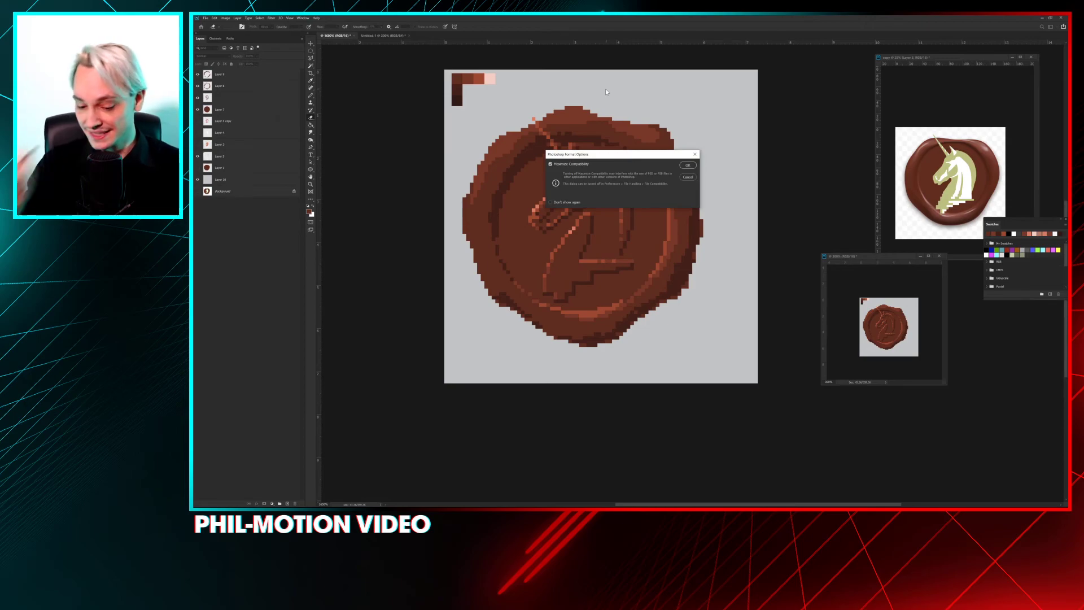
{"action": "key", "text": "Return"}
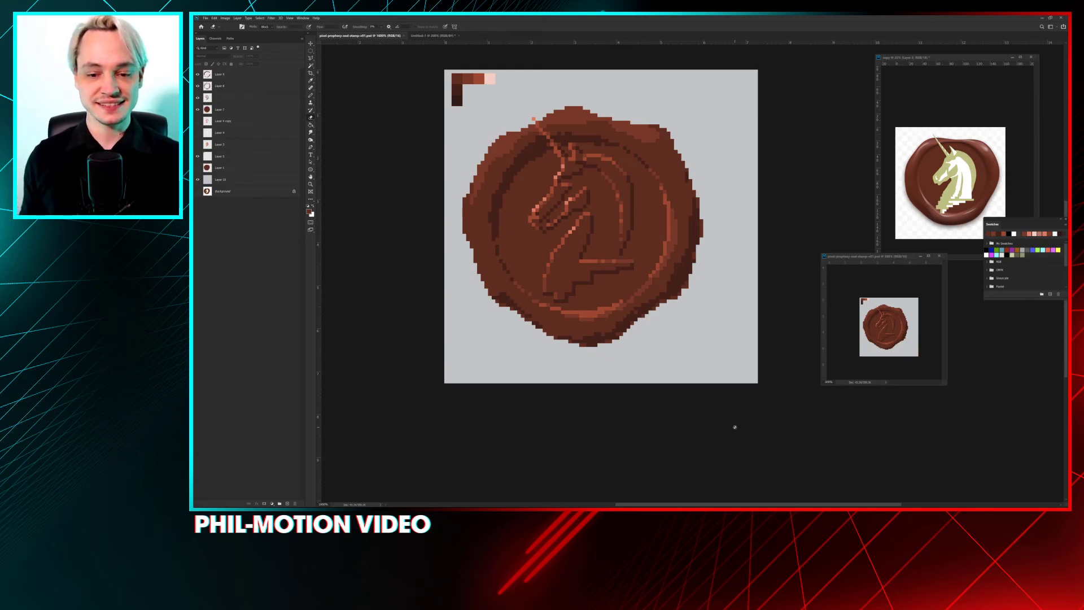
Step: Merge the four topmost seal layers, from Layer 7 up to Layer 9, into one layer
{"action": "left_click", "coordinate": [275, 109]}
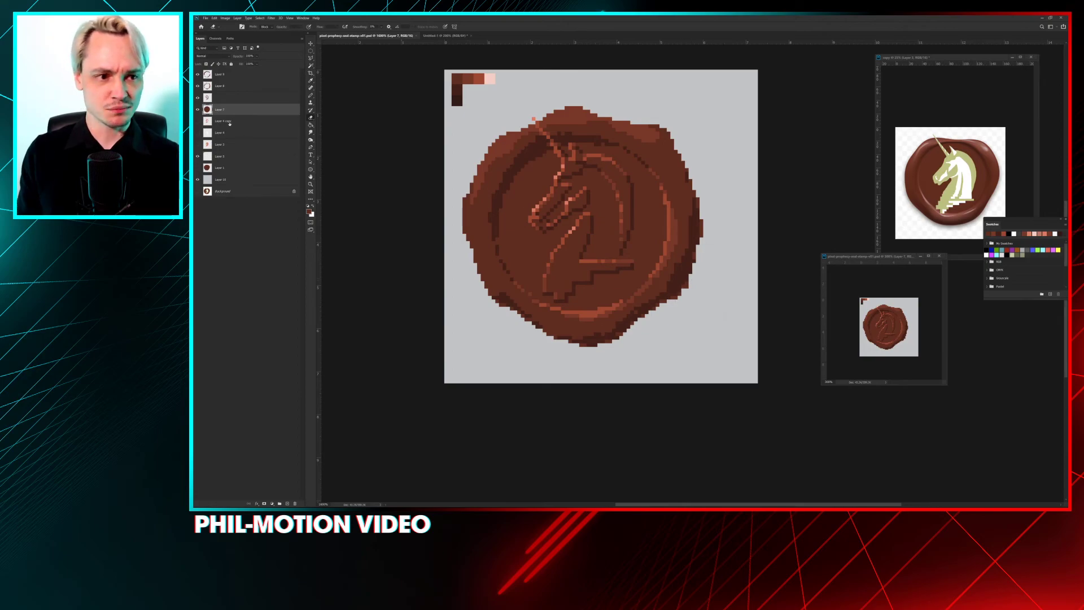
{"action": "left_click", "coordinate": [226, 75], "text": "shift"}
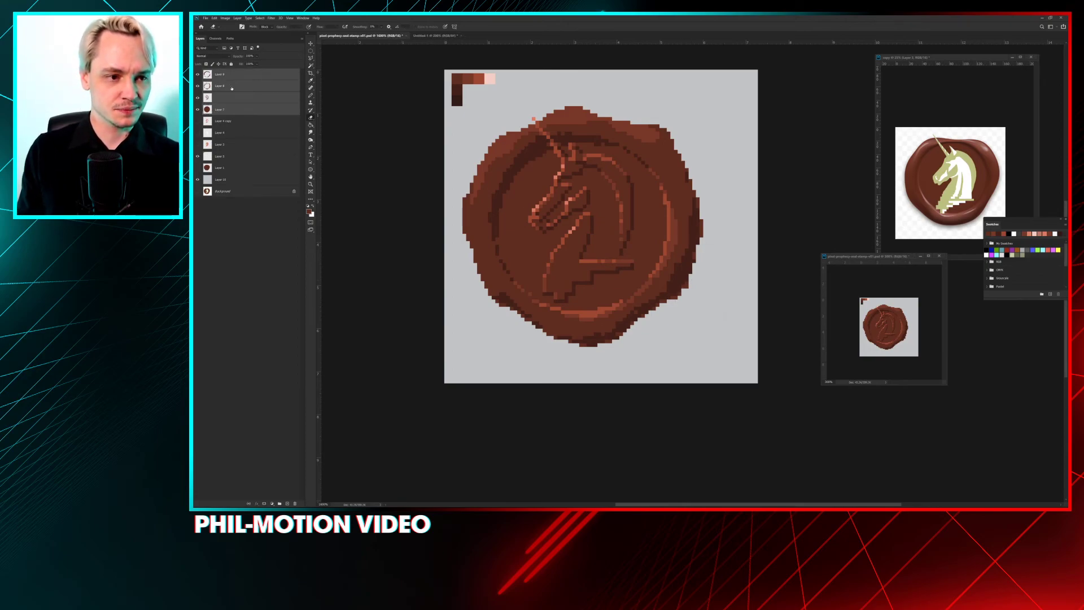
{"action": "key", "text": "ctrl+e"}
Step: Duplicate the image under its default copy name and return to the original document
{"action": "key", "text": "ctrl+alt+d"}
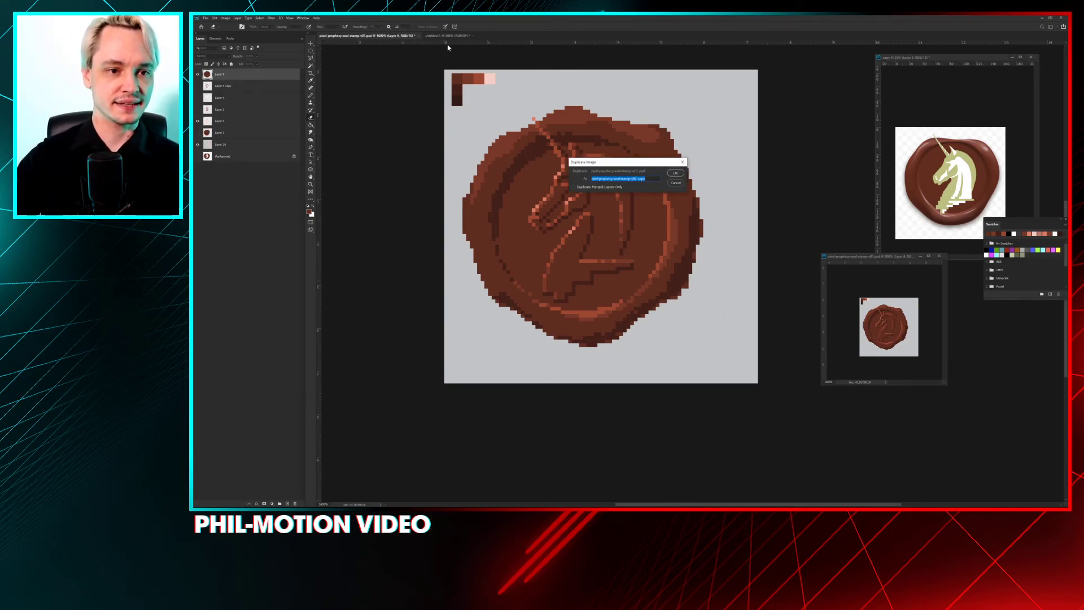
{"action": "key", "text": "Return"}
{"action": "left_click", "coordinate": [419, 37]}
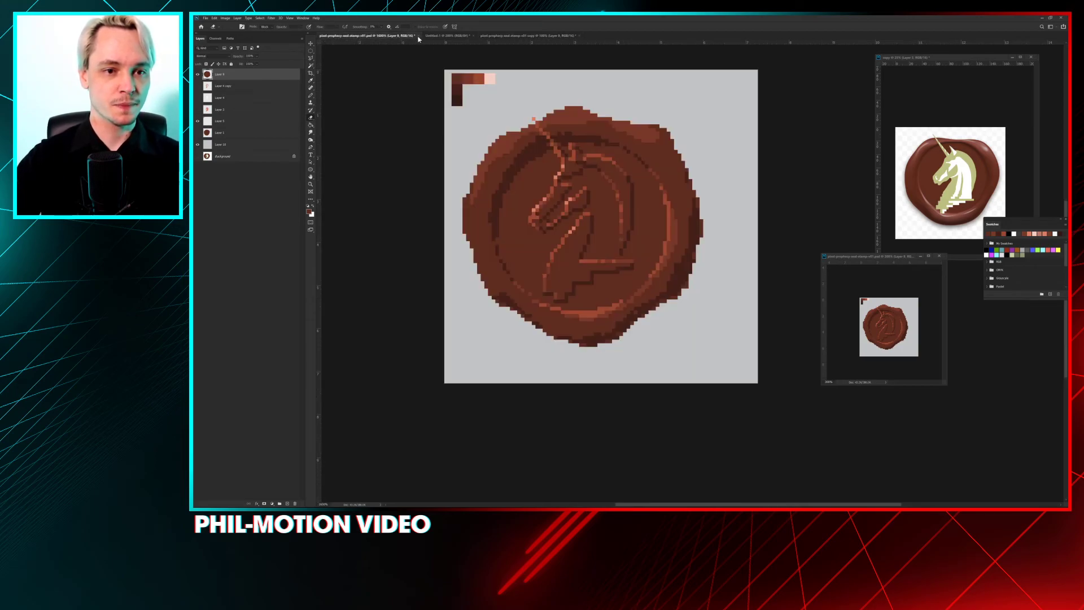
Step: Retouch the outline pixels along the seal's right and lower-right rim with the brush and eraser
{"action": "key", "text": "ctrl+plus"}
{"action": "left_click_drag", "start_coordinate": [491, 123], "coordinate": [591, 225]}
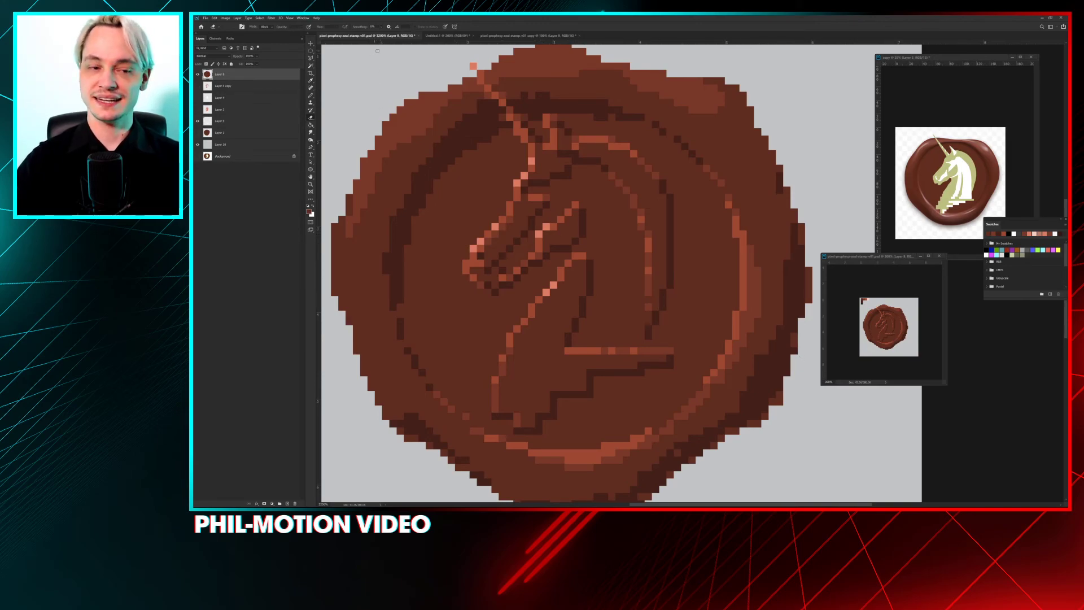
{"action": "key", "text": "ctrl+minus"}
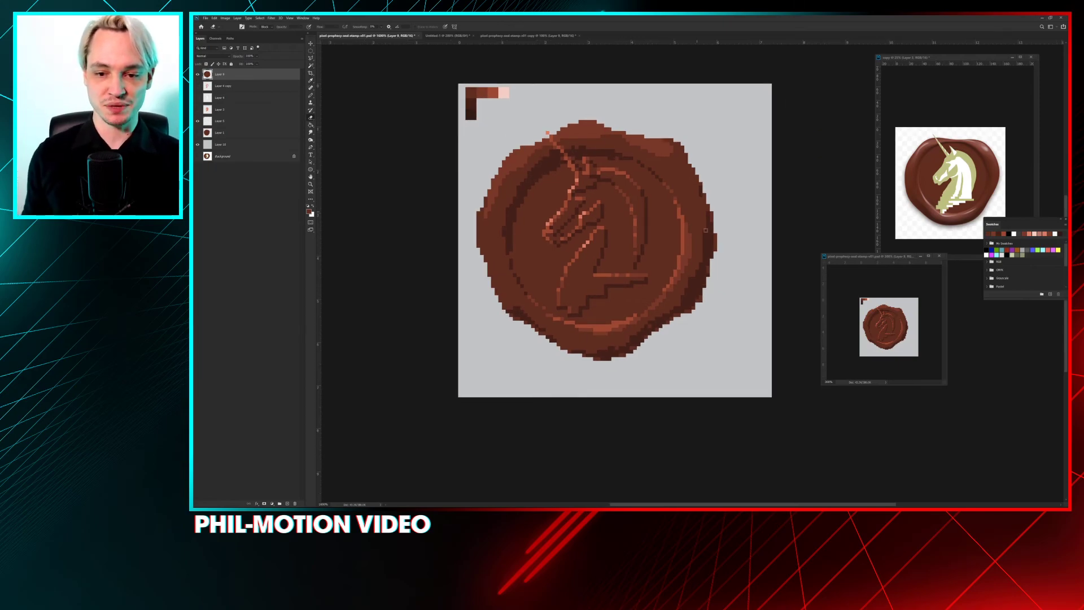
{"action": "key", "text": "b"}
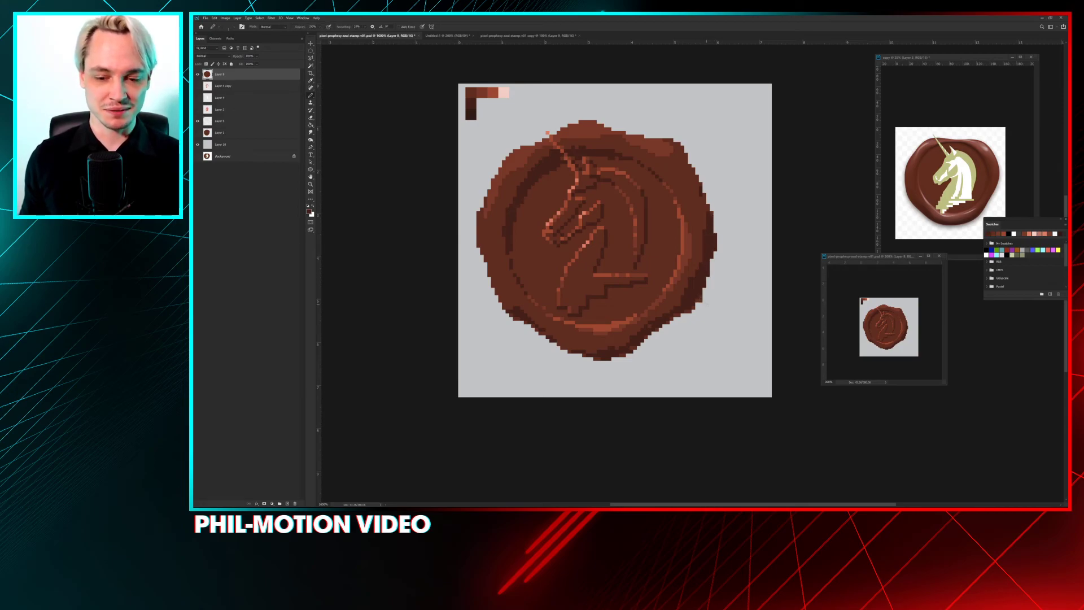
{"action": "key", "text": "e"}
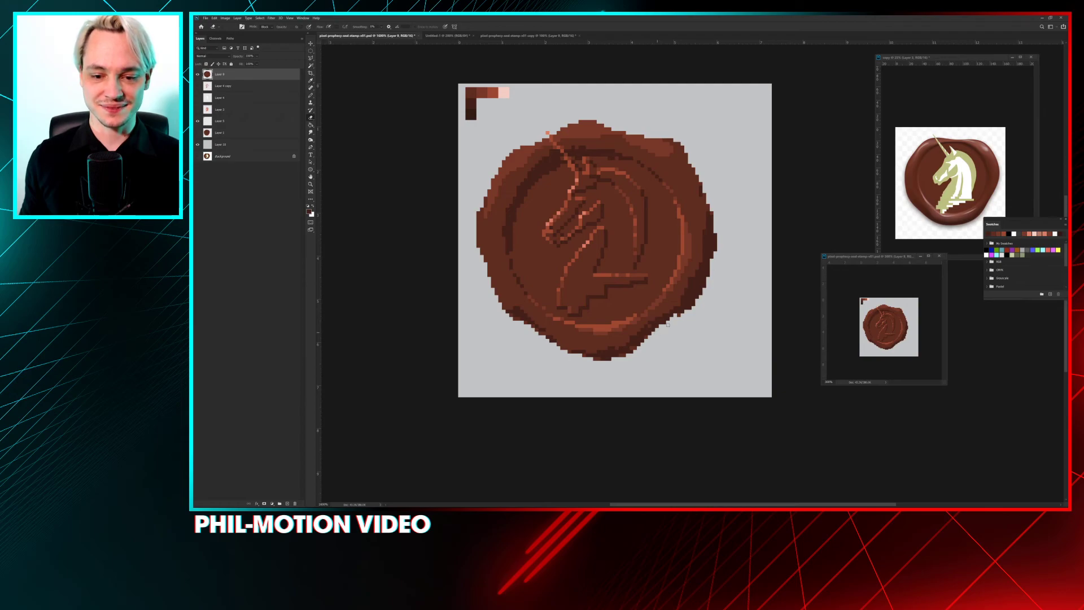
{"action": "key", "text": "b"}
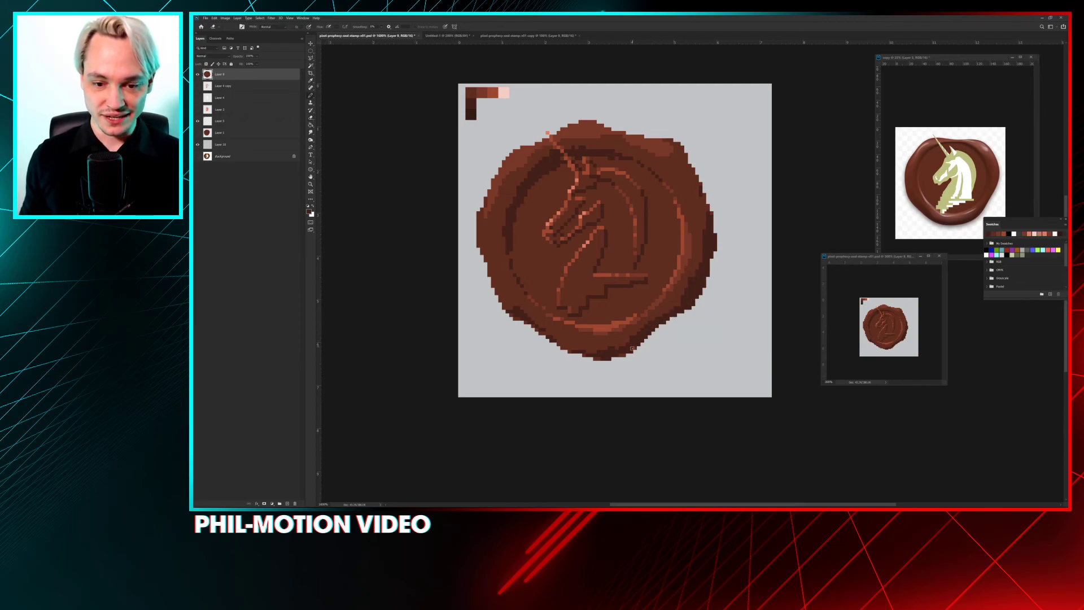
Step: Touch up the dark edge pixels along the seal's bottom and lower-left rim and check the whole seal
{"action": "key", "text": "ctrl+plus"}
{"action": "scroll", "coordinate": [589, 362], "scroll_direction": "down", "scroll_amount": 3}
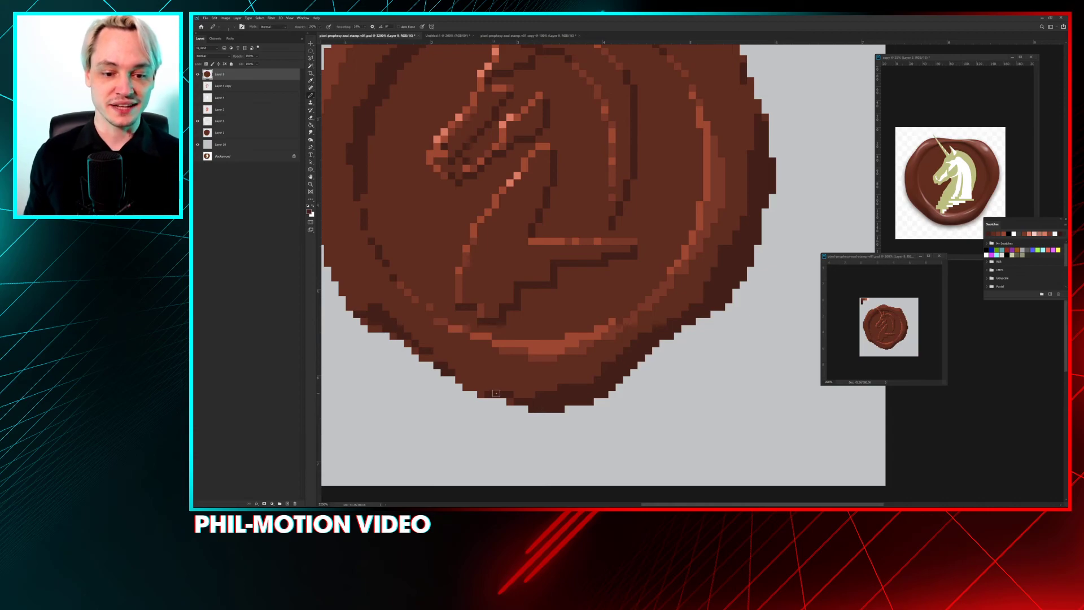
{"action": "scroll", "coordinate": [511, 401], "scroll_direction": "up", "scroll_amount": 3}
{"action": "key", "text": "ctrl+minus"}
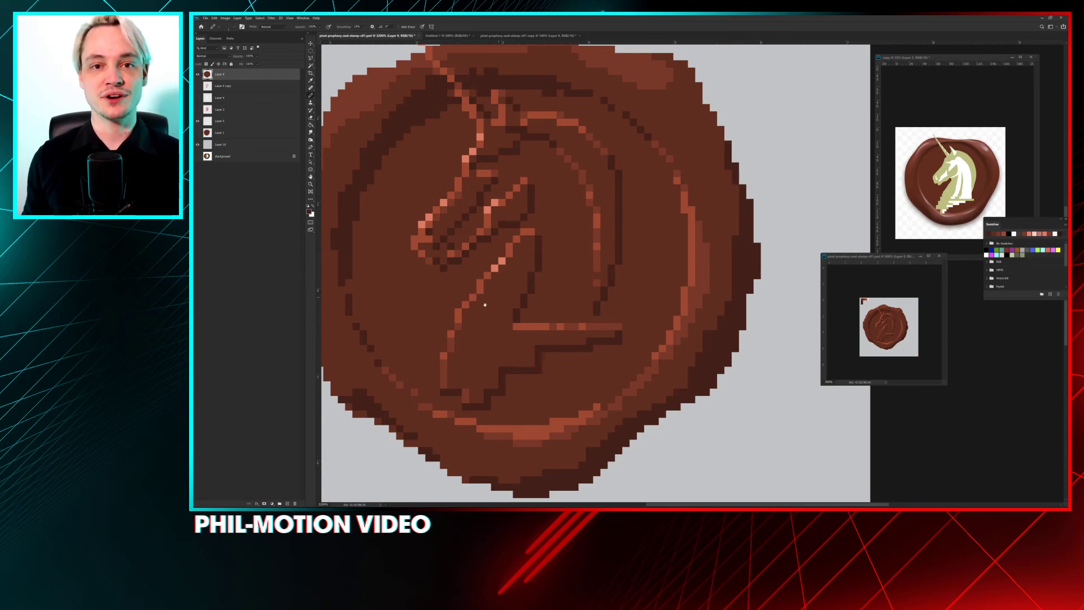
{"action": "left_click_drag", "start_coordinate": [438, 326], "coordinate": [601, 258]}
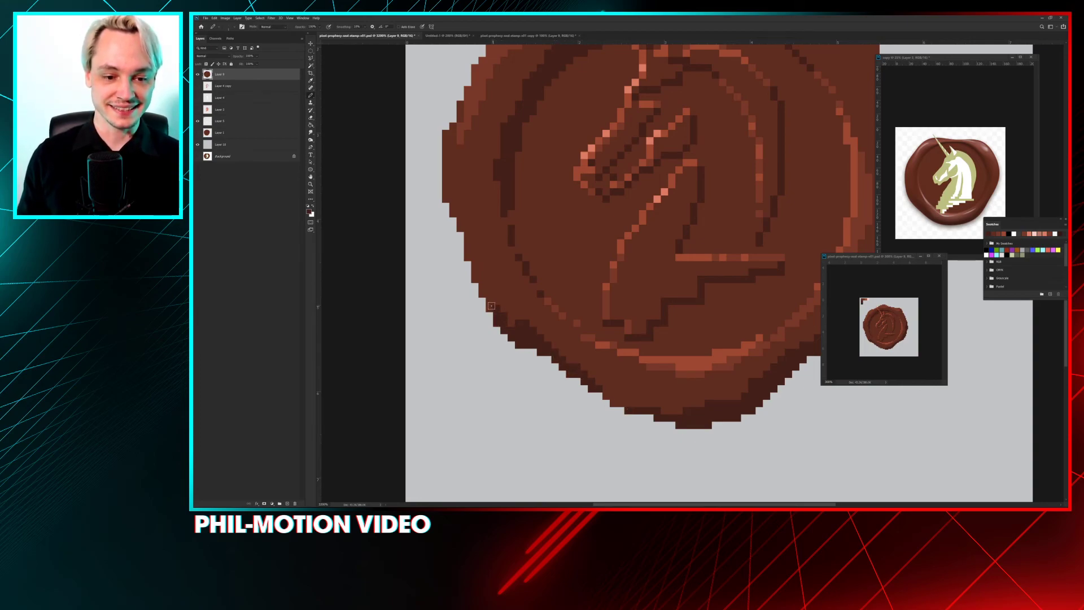
{"action": "scroll", "coordinate": [544, 208], "scroll_direction": "right", "scroll_amount": 2}
{"action": "scroll", "coordinate": [543, 208], "scroll_direction": "up", "scroll_amount": 1}
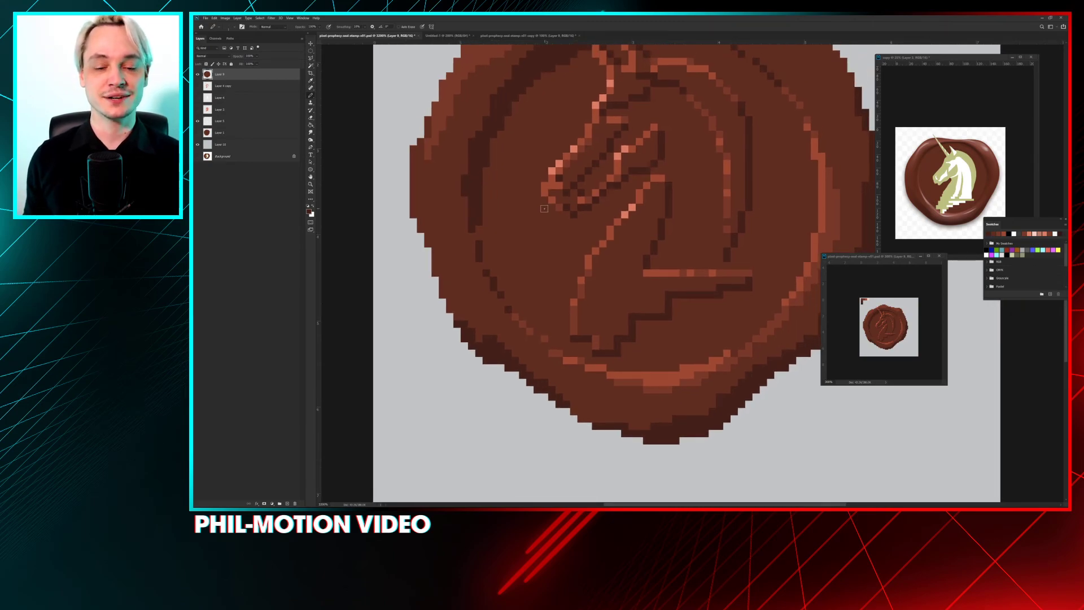
{"action": "scroll", "coordinate": [553, 281], "scroll_direction": "right", "scroll_amount": 2}
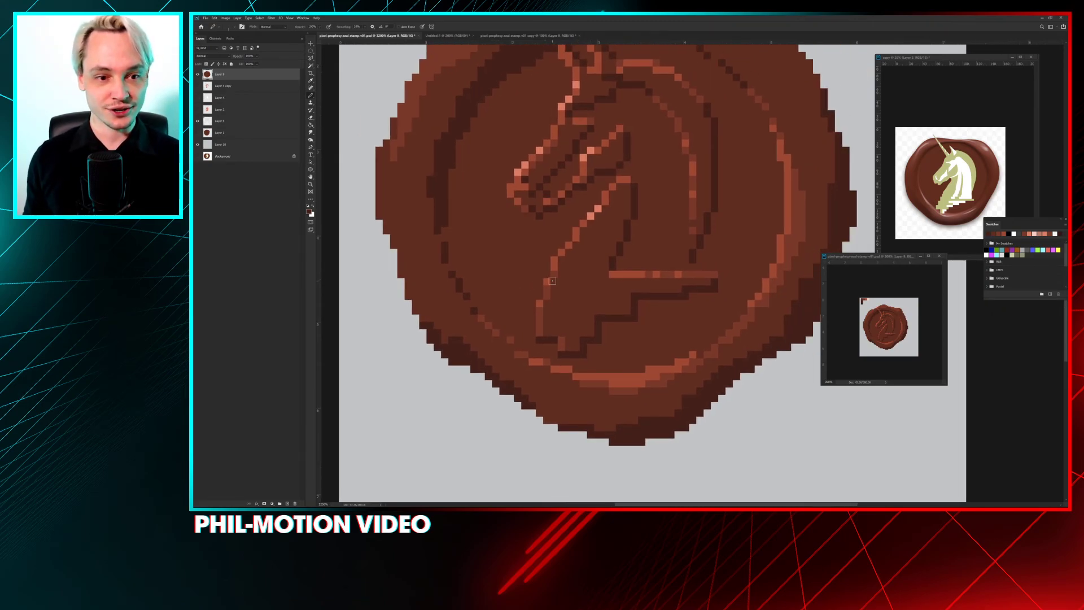
{"action": "scroll", "coordinate": [552, 281], "scroll_direction": "down", "scroll_amount": 3}
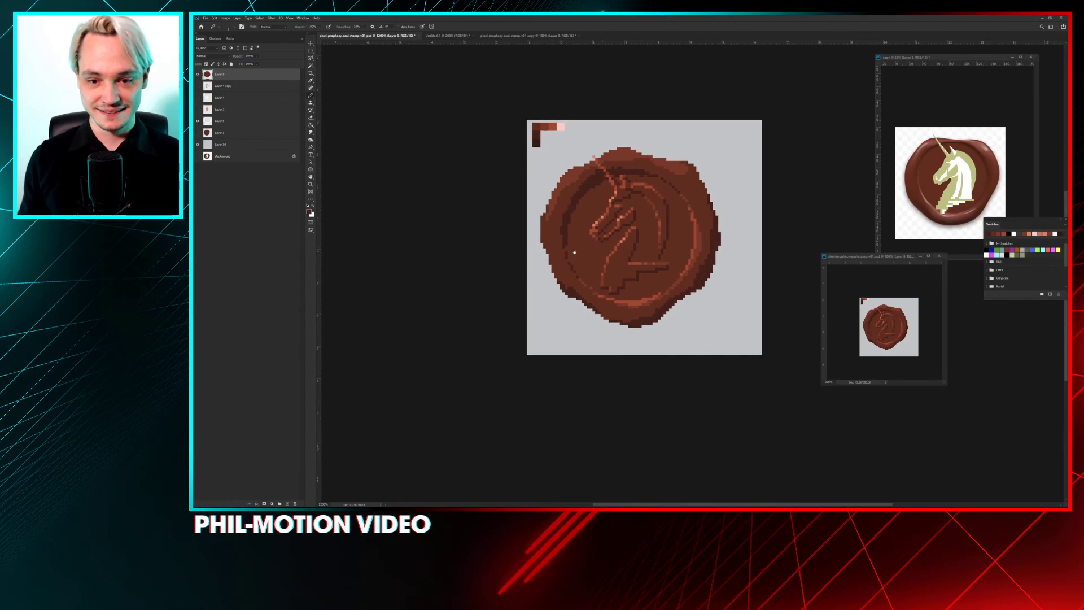
{"action": "scroll", "coordinate": [574, 252], "scroll_direction": "right", "scroll_amount": 4}
{"action": "scroll", "coordinate": [574, 253], "scroll_direction": "down", "scroll_amount": 1}
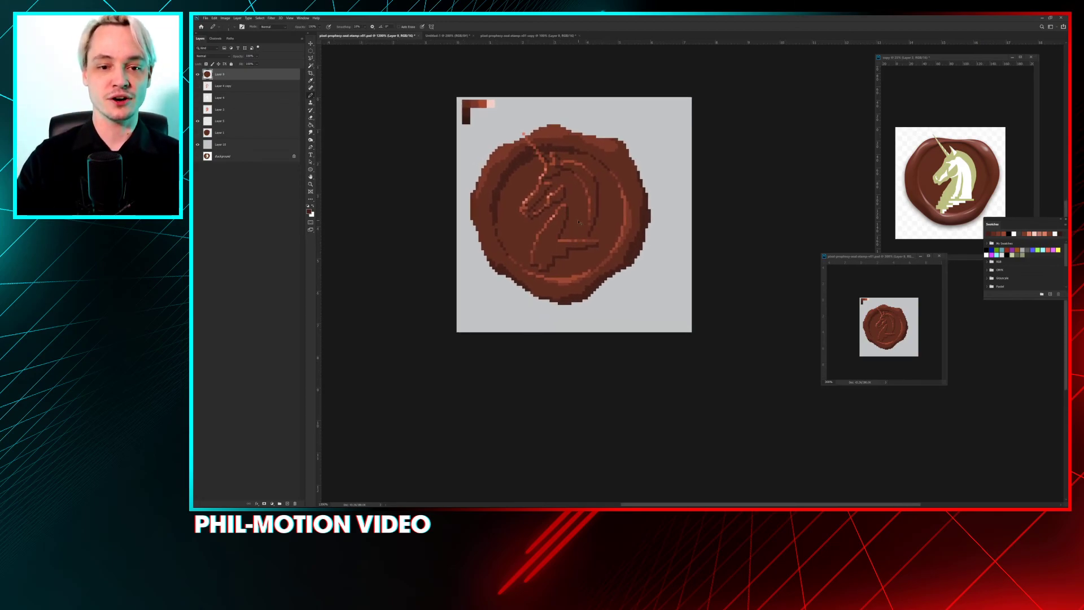
{"action": "scroll", "coordinate": [579, 222], "scroll_direction": "up", "scroll_amount": 1}
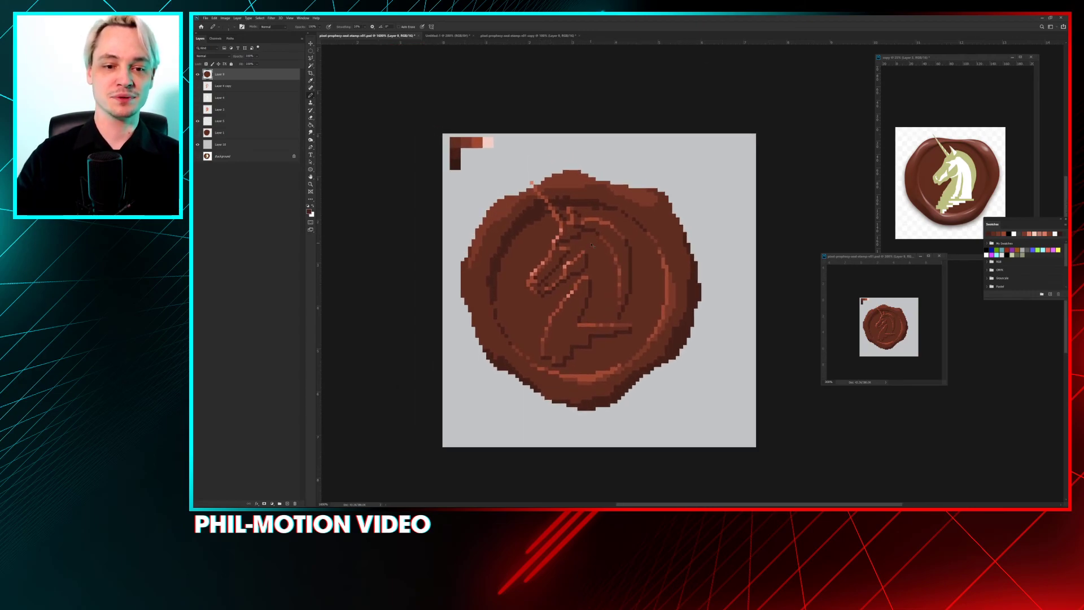
Step: Extend the seal's rim around the tip of the unicorn's horn with the brush and trim the protruding corner pixels with the eraser
{"action": "scroll", "coordinate": [565, 158], "scroll_direction": "up", "scroll_amount": 4}
{"action": "scroll", "coordinate": [757, 231], "scroll_direction": "down", "scroll_amount": 3}
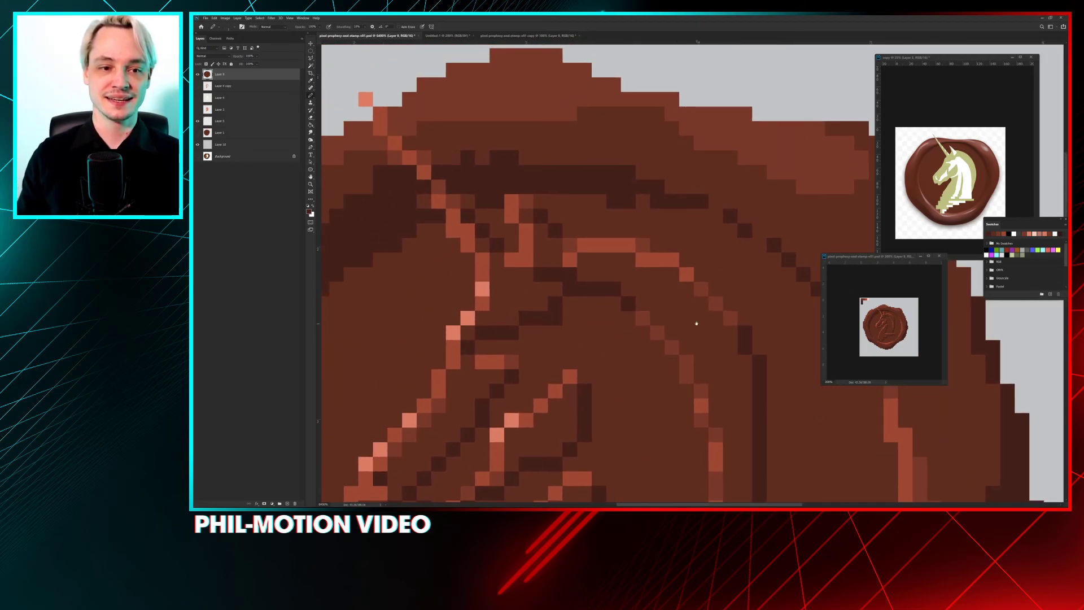
{"action": "scroll", "coordinate": [499, 177], "scroll_direction": "up", "scroll_amount": 3}
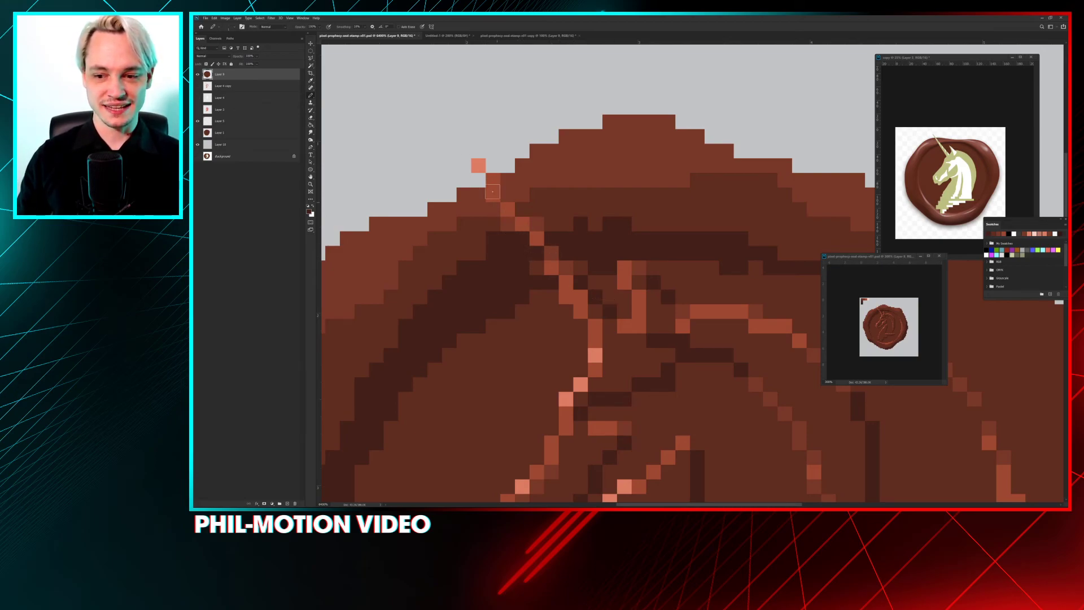
{"action": "mouse_move", "coordinate": [478, 166]}
{"action": "left_mouse_down"}
{"action": "mouse_move", "coordinate": [515, 228]}
{"action": "mouse_move", "coordinate": [483, 176]}
{"action": "mouse_move", "coordinate": [471, 181]}
{"action": "mouse_move", "coordinate": [464, 150]}
{"action": "mouse_move", "coordinate": [507, 167]}
{"action": "left_mouse_up"}
{"action": "left_click", "coordinate": [493, 166]}
{"action": "left_click", "coordinate": [478, 166]}
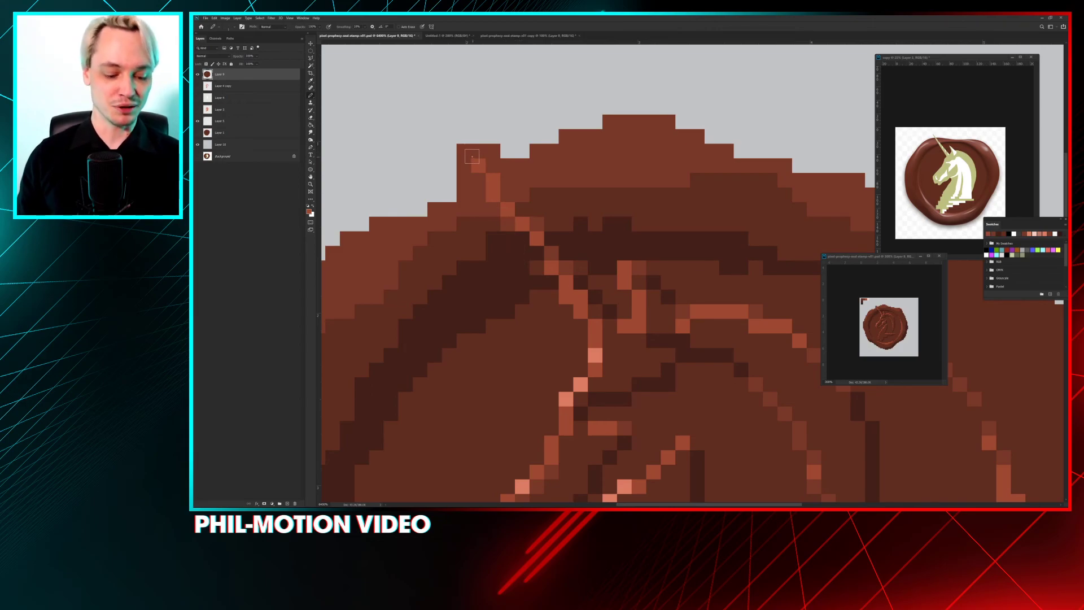
{"action": "key", "text": "e"}
{"action": "left_click", "coordinate": [464, 151]}
{"action": "left_click", "coordinate": [493, 151]}
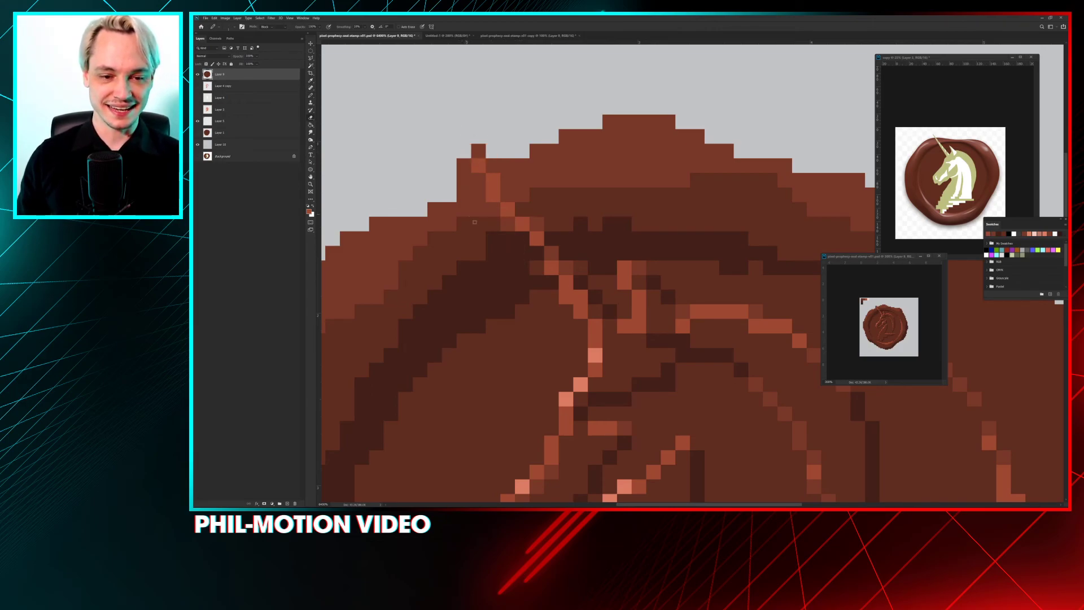
Step: Touch up the pixels around the horn tip with the brush while viewing the whole seal
{"action": "key", "text": "e"}
{"action": "key", "text": "ctrl+minus"}
{"action": "key", "text": "ctrl+minus"}
{"action": "key", "text": "ctrl+minus"}
{"action": "key", "text": "ctrl+minus"}
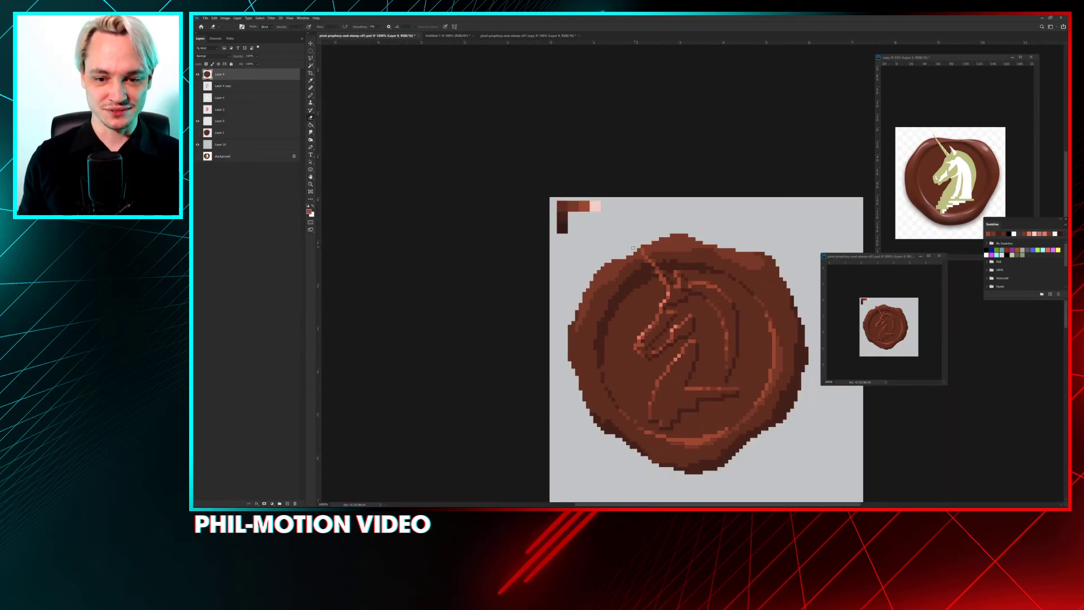
{"action": "key", "text": "b"}
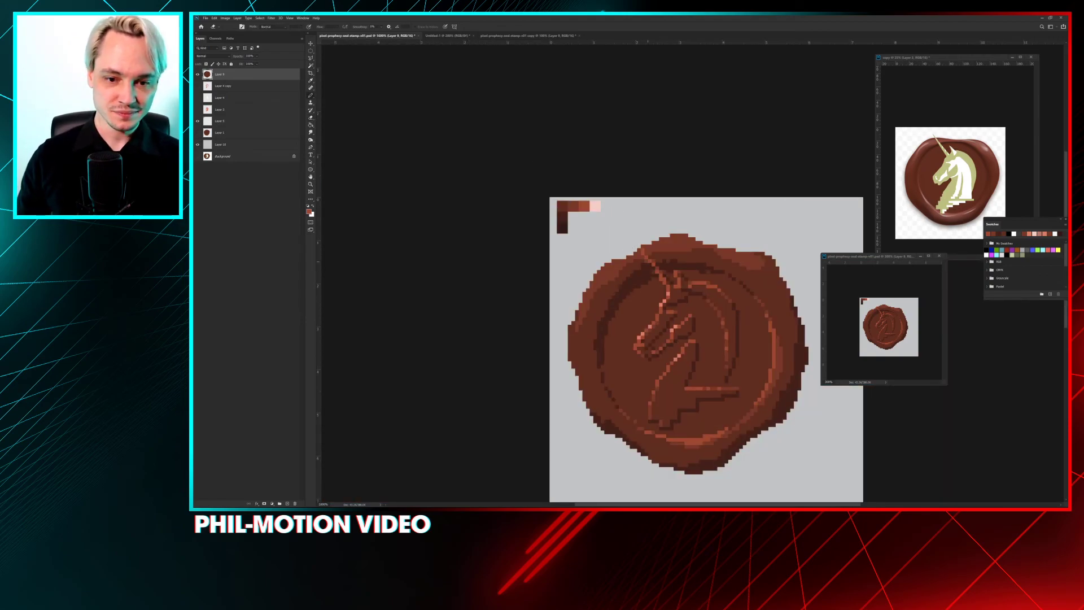
{"action": "key", "text": "shift+b"}
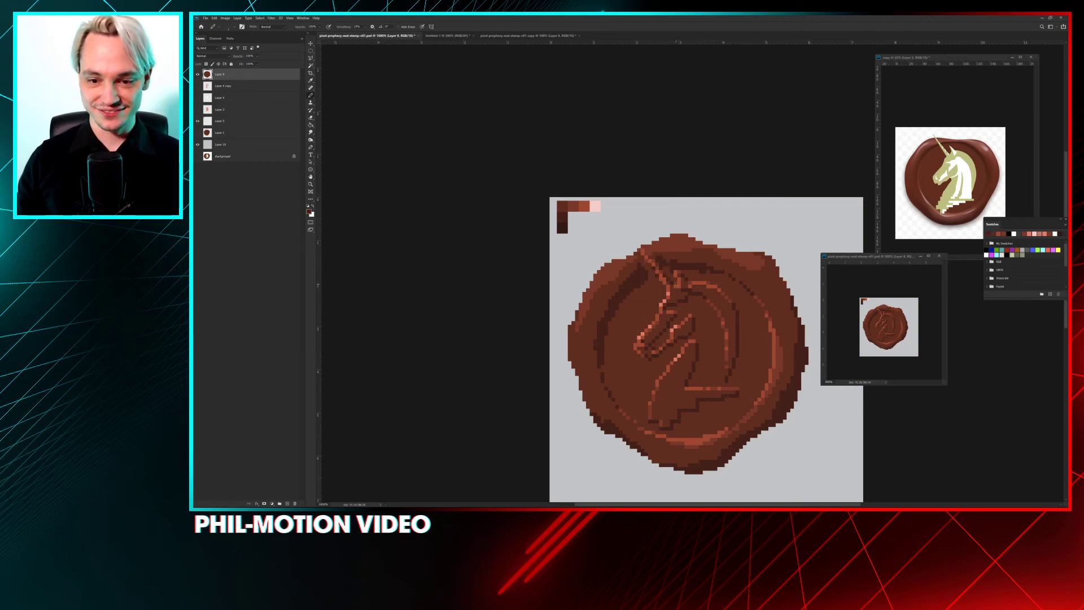
{"action": "left_click", "coordinate": [646, 250]}
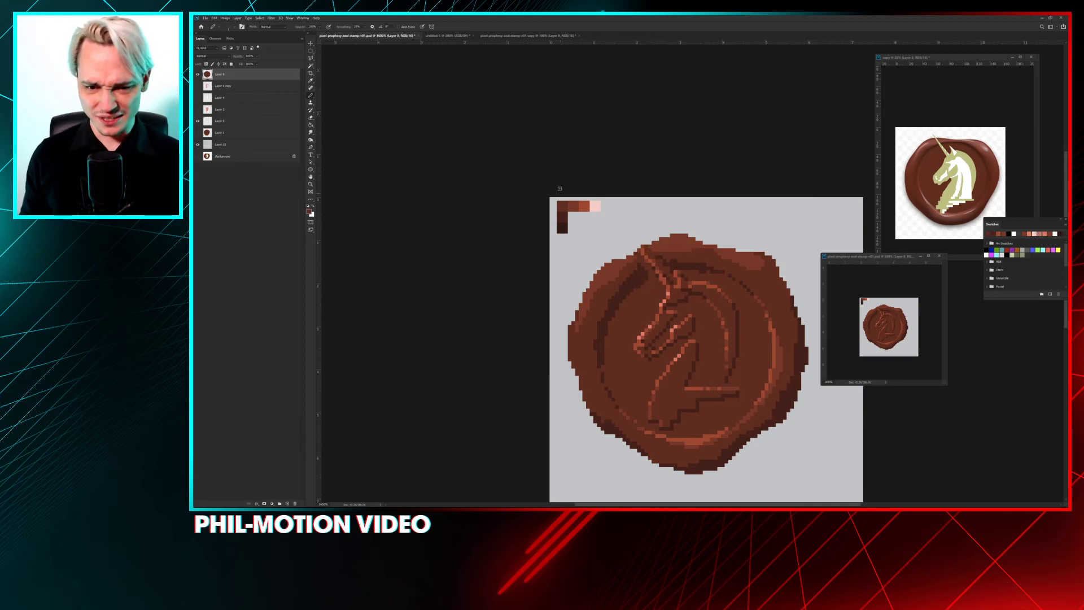
{"action": "left_click", "coordinate": [637, 272]}
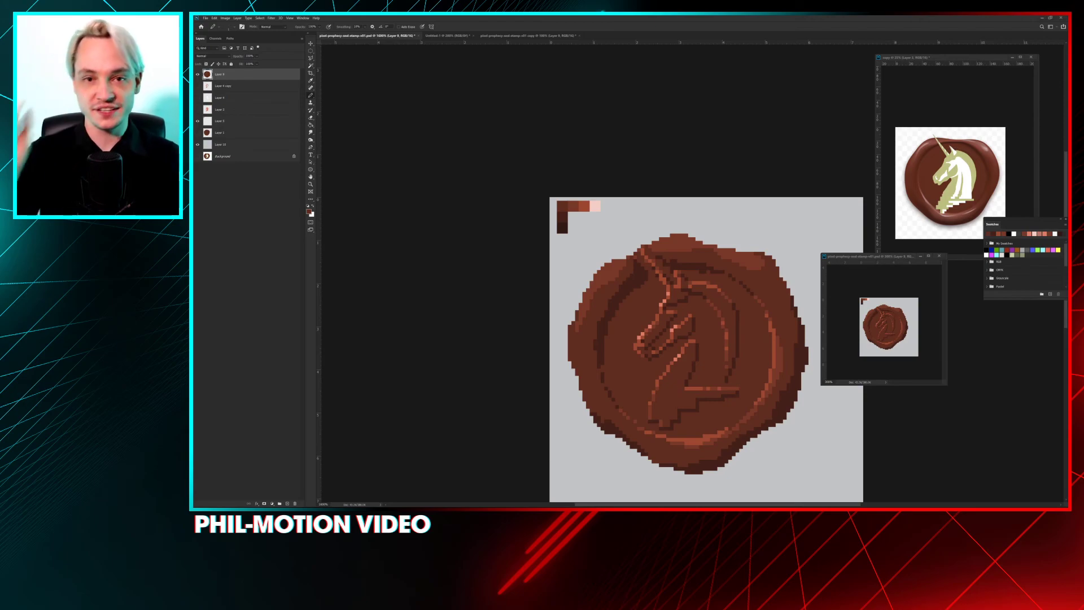
Step: Move the small floating preview window of the seal directly below the reference image and return to the main document
{"action": "left_click", "coordinate": [870, 254]}
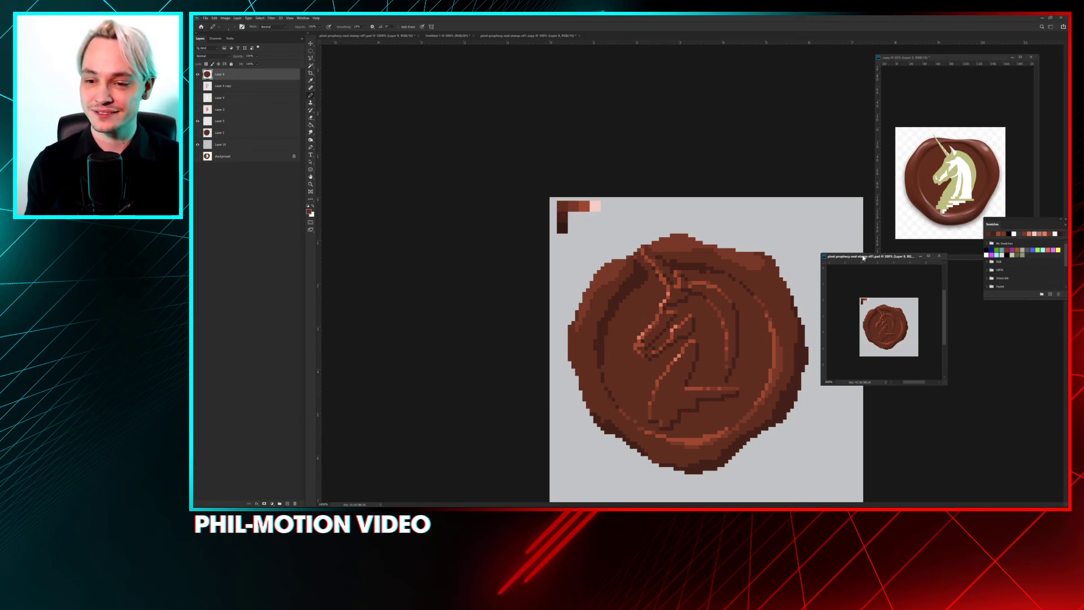
{"action": "left_click_drag", "start_coordinate": [863, 258], "coordinate": [914, 289]}
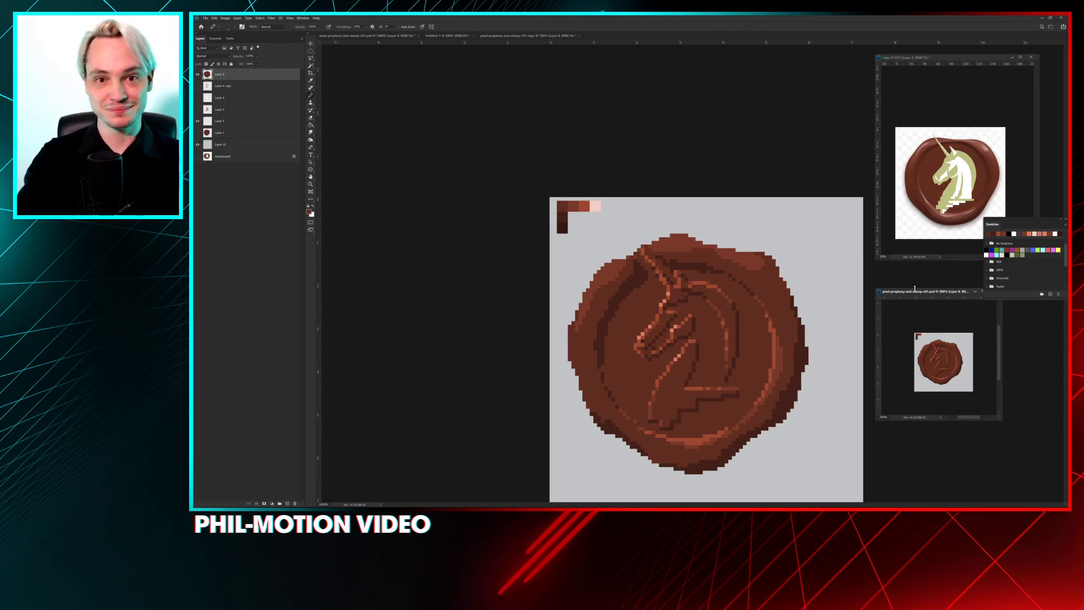
{"action": "left_click", "coordinate": [547, 174]}
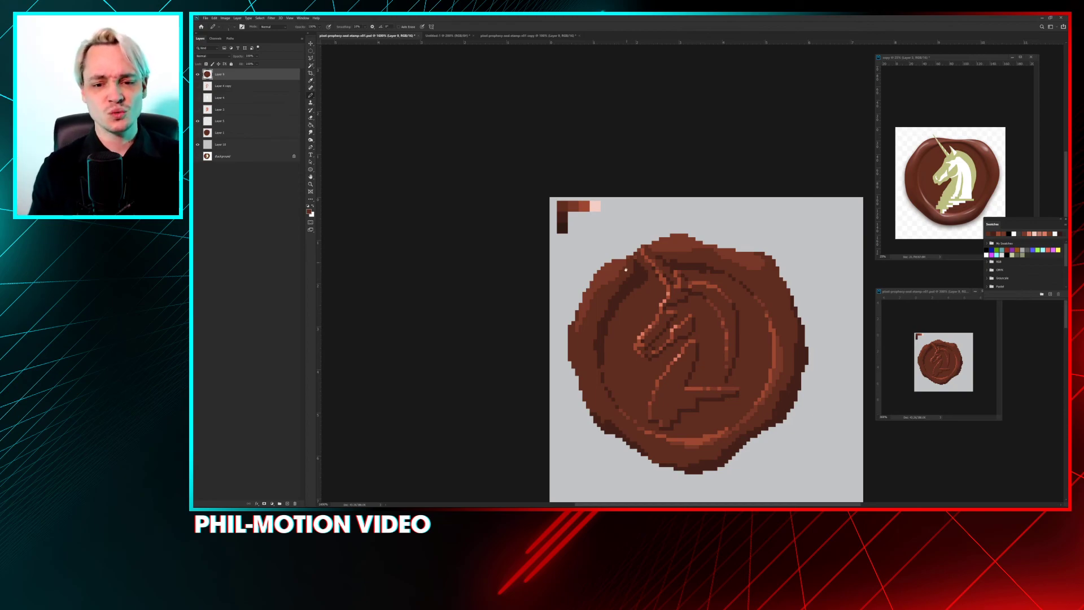
Step: Move the seal up near the canvas's top edge and extend the canvas downward using a percent height and the top-centre anchor
{"action": "left_click_drag", "start_coordinate": [626, 269], "coordinate": [584, 169]}
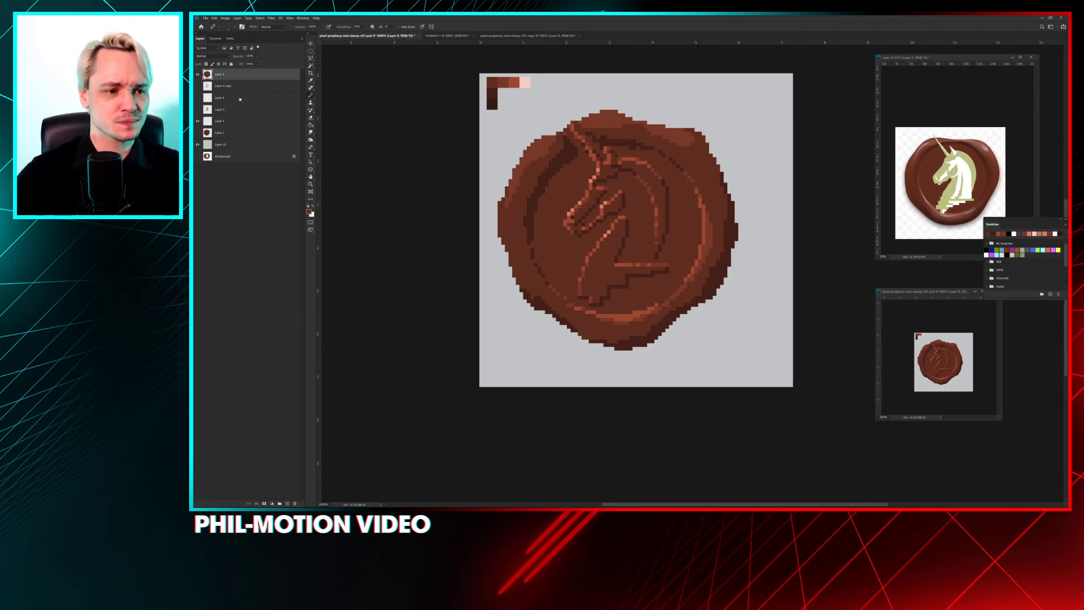
{"action": "left_click_drag", "start_coordinate": [440, 189], "coordinate": [458, 156]}
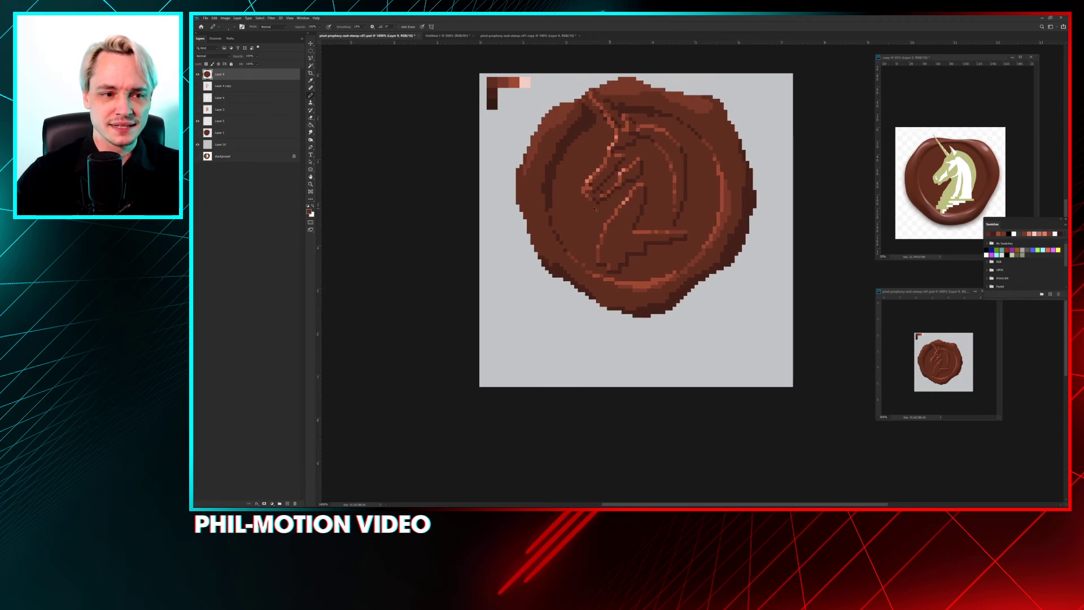
{"action": "key", "text": "ctrl+alt+c"}
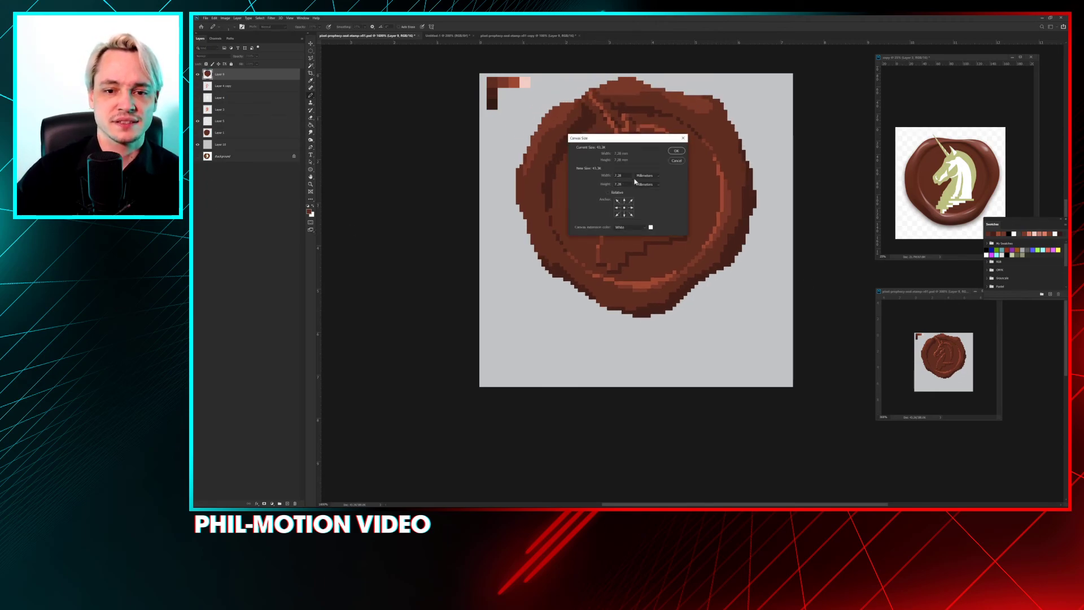
{"action": "left_click", "coordinate": [644, 184]}
{"action": "left_click", "coordinate": [641, 186]}
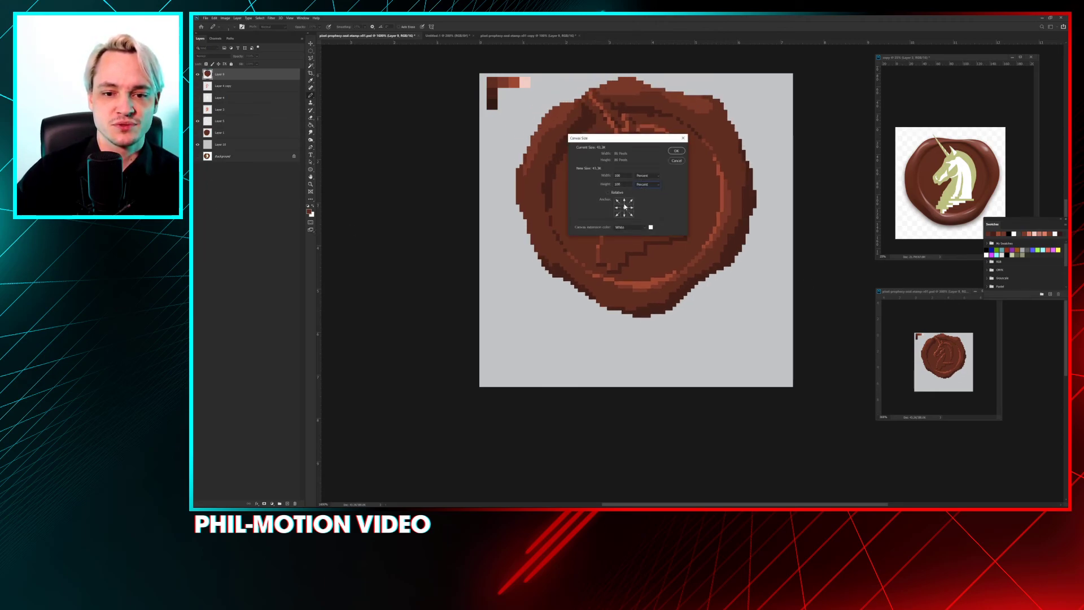
{"action": "double_click", "coordinate": [621, 184]}
{"action": "type", "text": "3"}
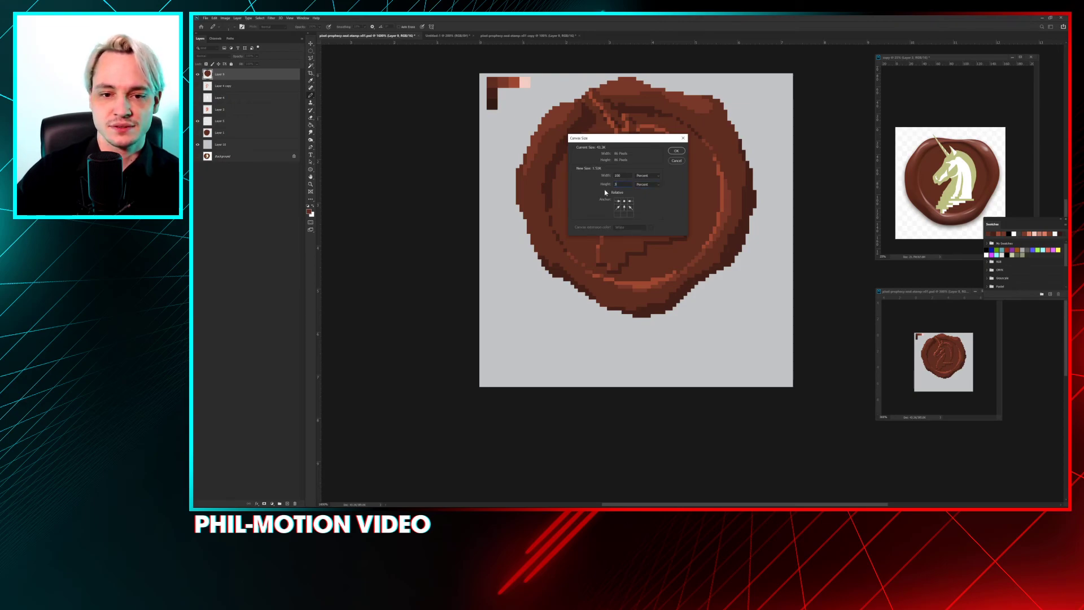
{"action": "key", "text": "Return"}
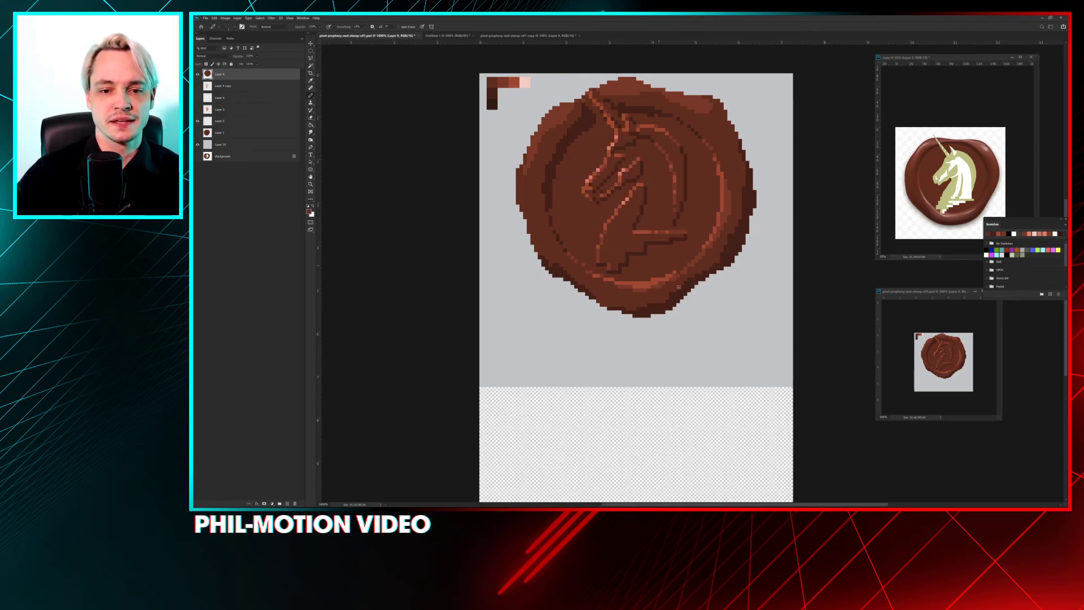
Step: Add a new layer and place it directly beneath the seal layer
{"action": "scroll", "coordinate": [679, 286], "scroll_direction": "down", "scroll_amount": 5}
{"action": "key", "text": "ctrl+minus"}
{"action": "key", "text": "ctrl+minus"}
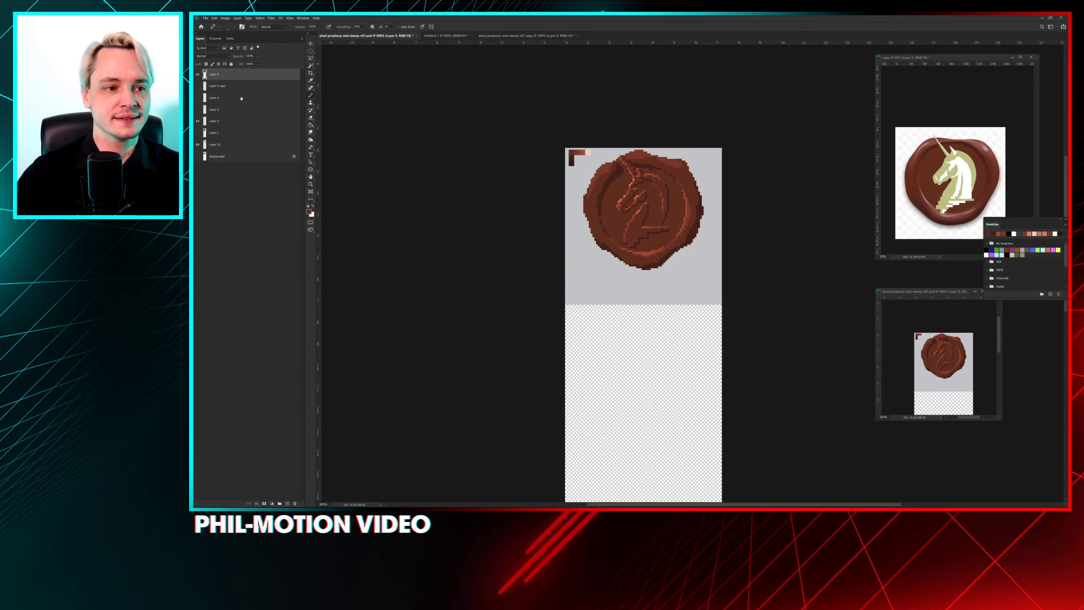
{"action": "left_click", "coordinate": [288, 502]}
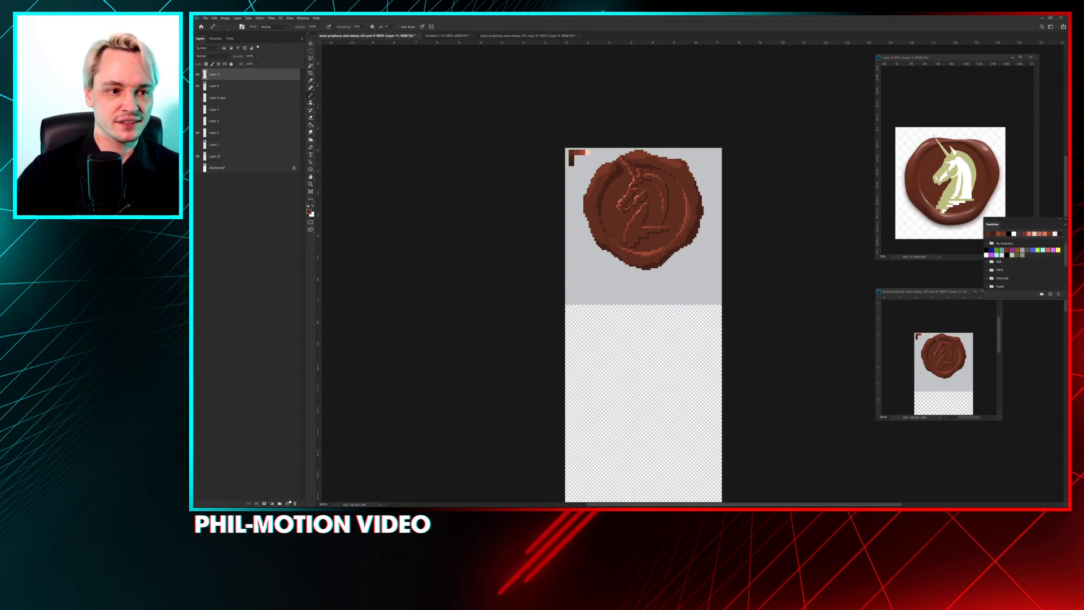
{"action": "left_click_drag", "start_coordinate": [226, 74], "coordinate": [249, 92]}
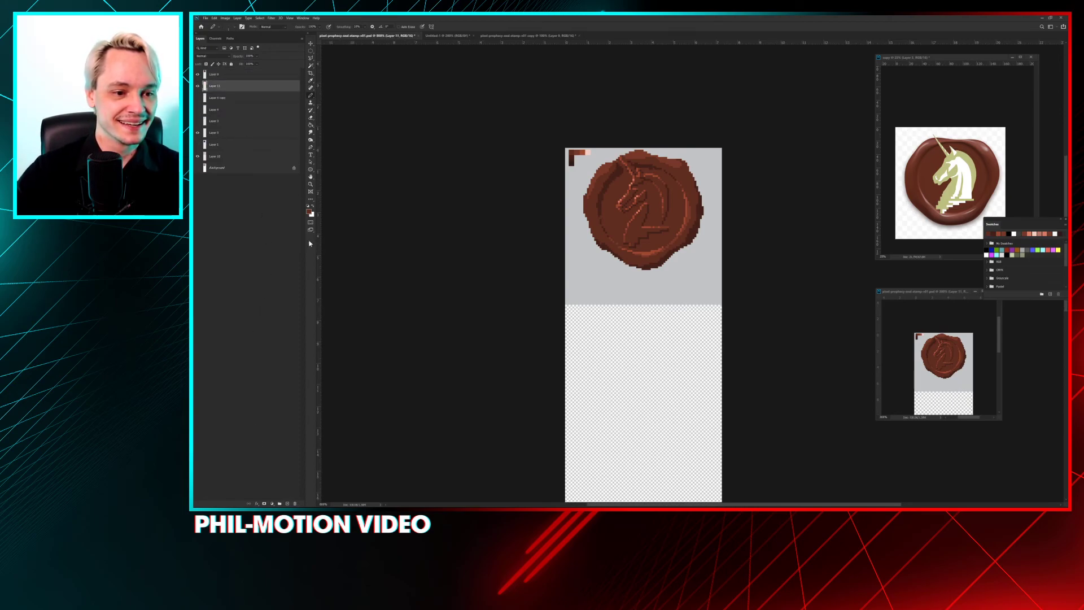
Step: Choose a light green foreground colour and paint a broad ribbon hanging down from behind the seal with a larger brush
{"action": "left_click", "coordinate": [310, 211]}
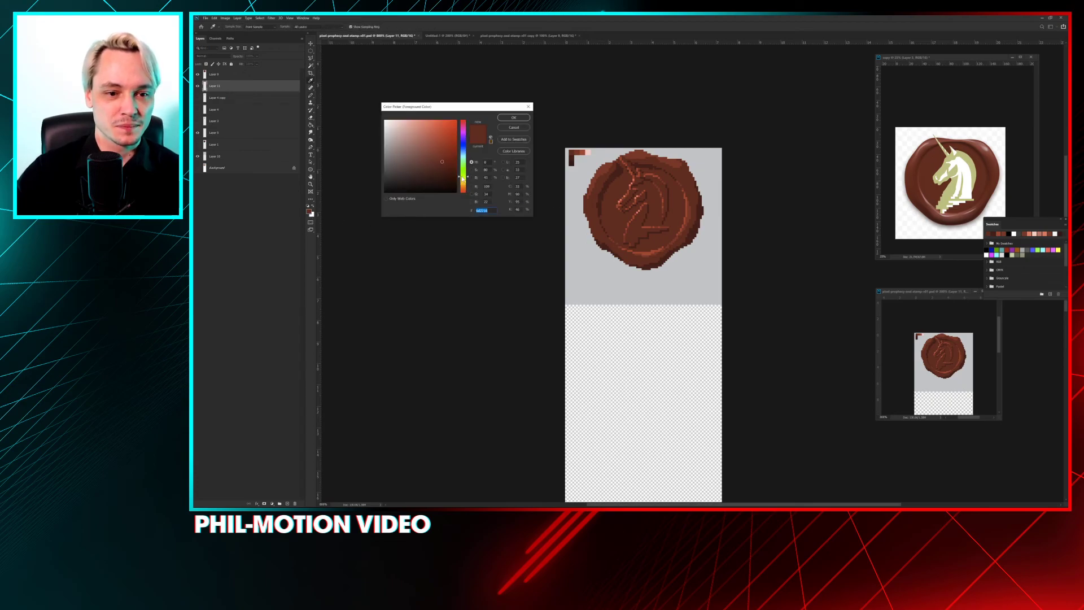
{"action": "left_click_drag", "start_coordinate": [463, 179], "coordinate": [463, 164]}
{"action": "key", "text": "Return"}
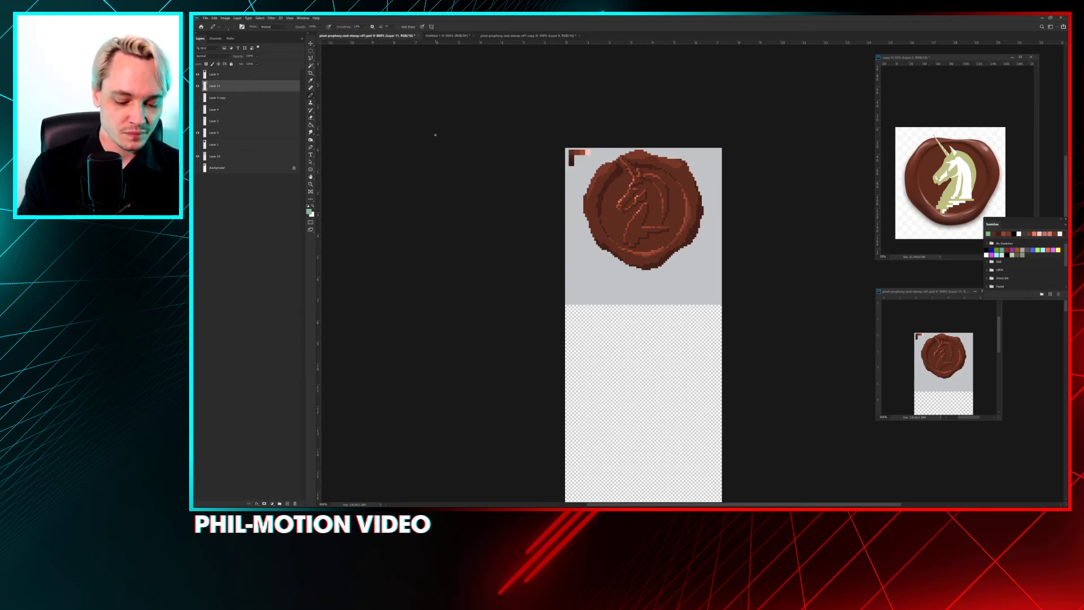
{"action": "right_click", "coordinate": [675, 250]}
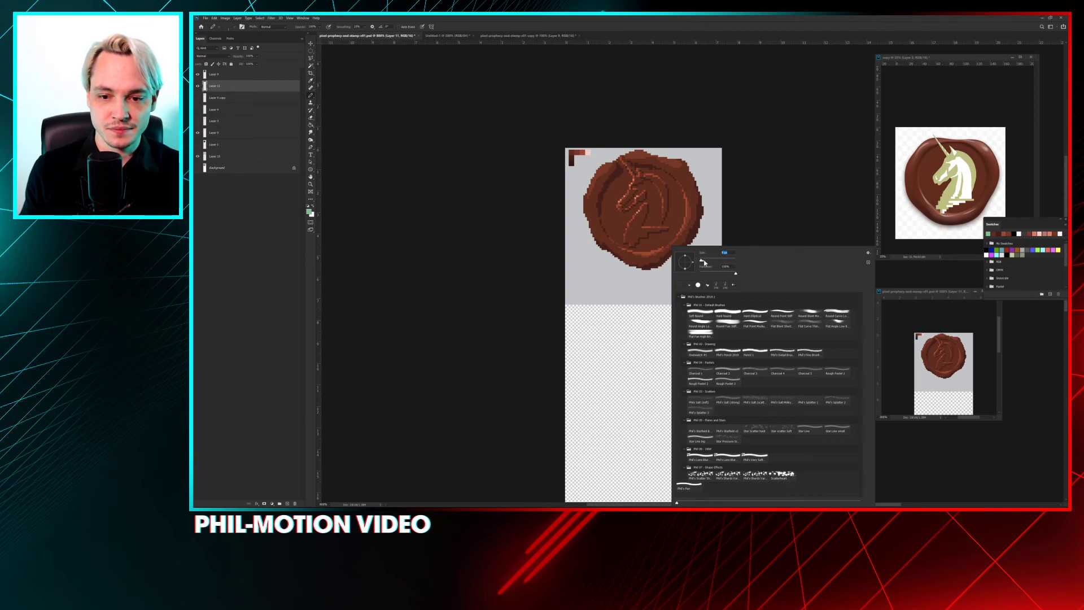
{"action": "mouse_move", "coordinate": [616, 261]}
{"action": "left_mouse_down"}
{"action": "mouse_move", "coordinate": [631, 369]}
{"action": "mouse_move", "coordinate": [633, 262]}
{"action": "mouse_move", "coordinate": [636, 352]}
{"action": "mouse_move", "coordinate": [634, 290]}
{"action": "left_mouse_up"}
Step: Straighten the green ribbon's left edge by erasing and undo the stray stroke across it
{"action": "key", "text": "e"}
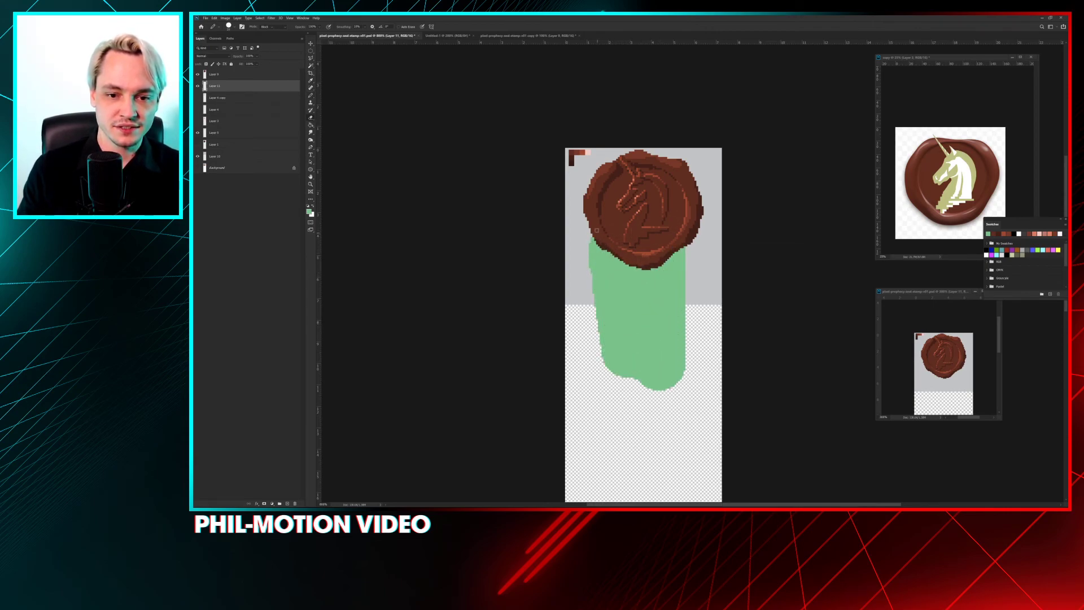
{"action": "mouse_move", "coordinate": [597, 230]}
{"action": "left_mouse_down"}
{"action": "mouse_move", "coordinate": [597, 269]}
{"action": "mouse_move", "coordinate": [588, 231]}
{"action": "left_mouse_up"}
{"action": "left_click_drag", "start_coordinate": [631, 265], "coordinate": [600, 283]}
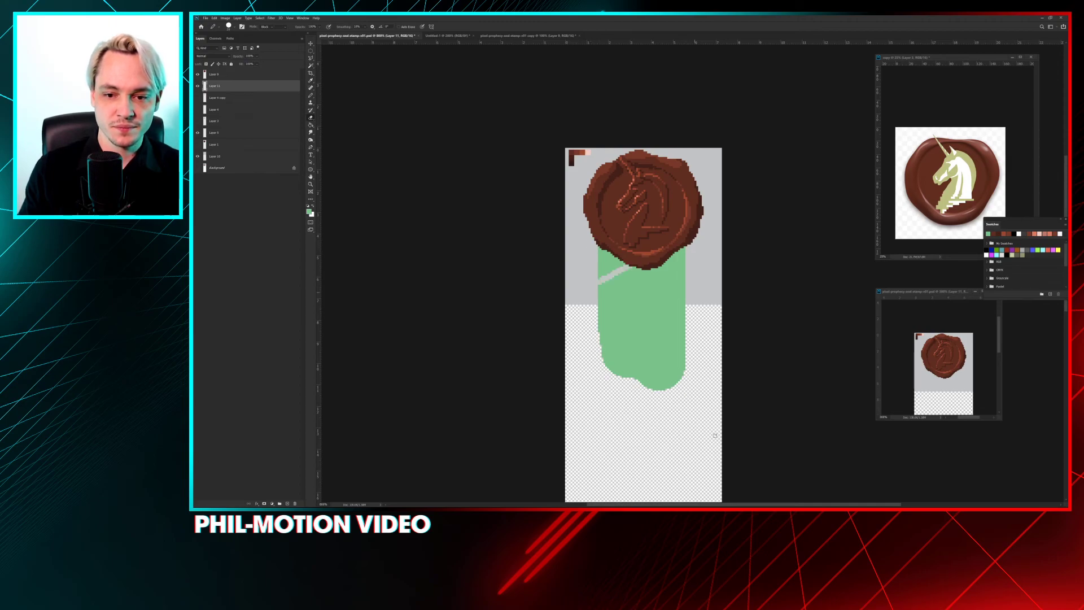
{"action": "key", "text": "ctrl+z"}
Step: Cut an inverted V notch into the ribbon's lower end with the eraser and narrow the ribbon from both sides
{"action": "left_click", "coordinate": [609, 370]}
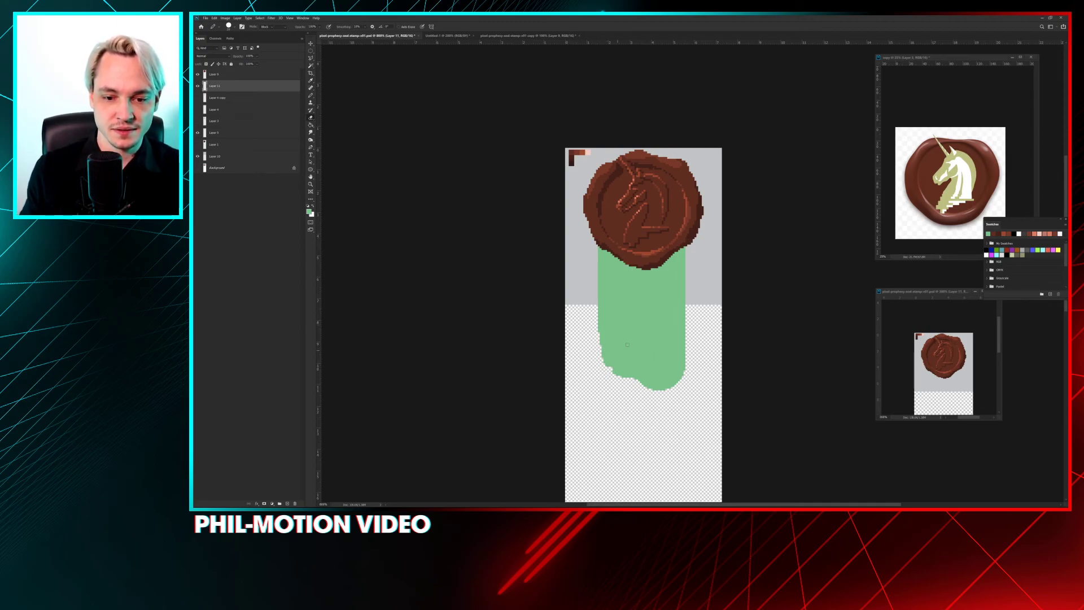
{"action": "left_click", "coordinate": [634, 334], "text": "shift"}
{"action": "left_click", "coordinate": [681, 378], "text": "shift"}
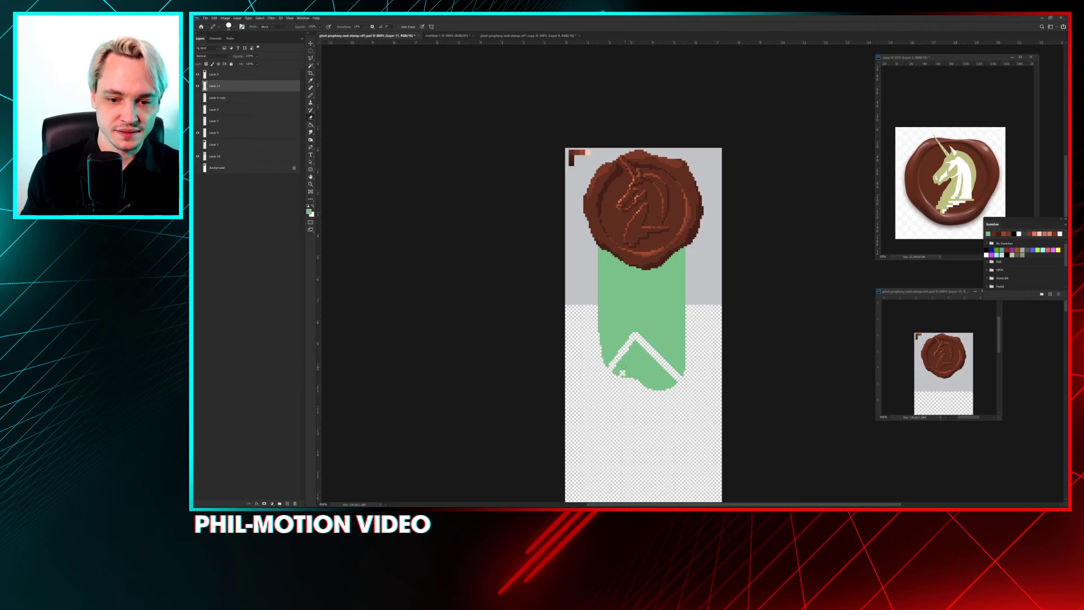
{"action": "mouse_move", "coordinate": [611, 373]}
{"action": "left_mouse_down"}
{"action": "mouse_move", "coordinate": [628, 346]}
{"action": "mouse_move", "coordinate": [617, 377]}
{"action": "mouse_move", "coordinate": [639, 346]}
{"action": "mouse_move", "coordinate": [629, 378]}
{"action": "mouse_move", "coordinate": [642, 352]}
{"action": "mouse_move", "coordinate": [664, 351]}
{"action": "mouse_move", "coordinate": [641, 367]}
{"action": "mouse_move", "coordinate": [659, 396]}
{"action": "mouse_move", "coordinate": [651, 377]}
{"action": "mouse_move", "coordinate": [666, 388]}
{"action": "mouse_move", "coordinate": [675, 384]}
{"action": "left_mouse_up"}
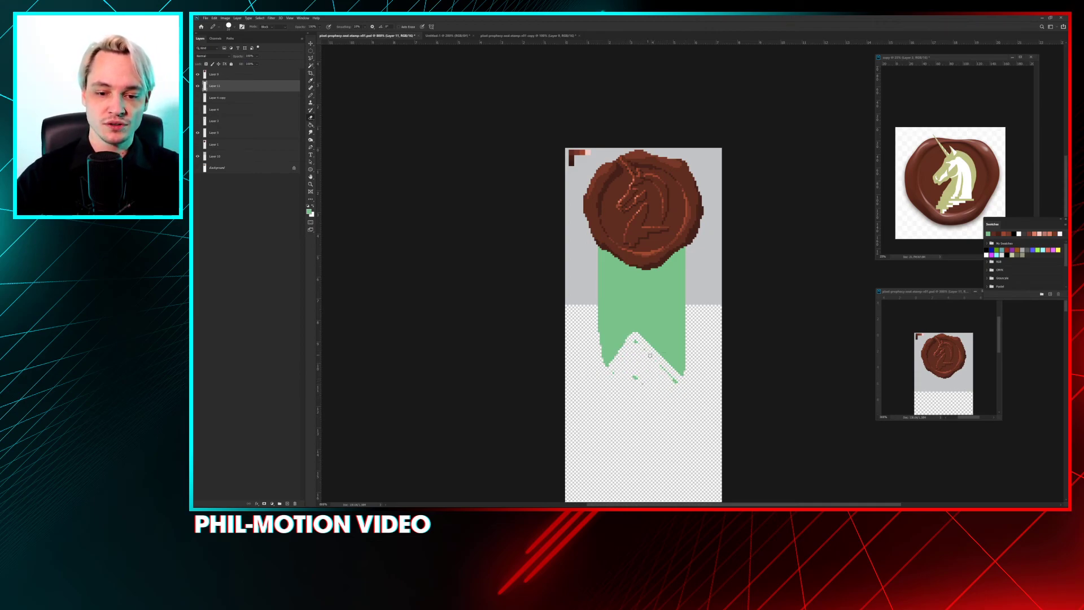
{"action": "mouse_move", "coordinate": [635, 338]}
{"action": "left_mouse_down"}
{"action": "mouse_move", "coordinate": [672, 380]}
{"action": "mouse_move", "coordinate": [631, 379]}
{"action": "left_mouse_up"}
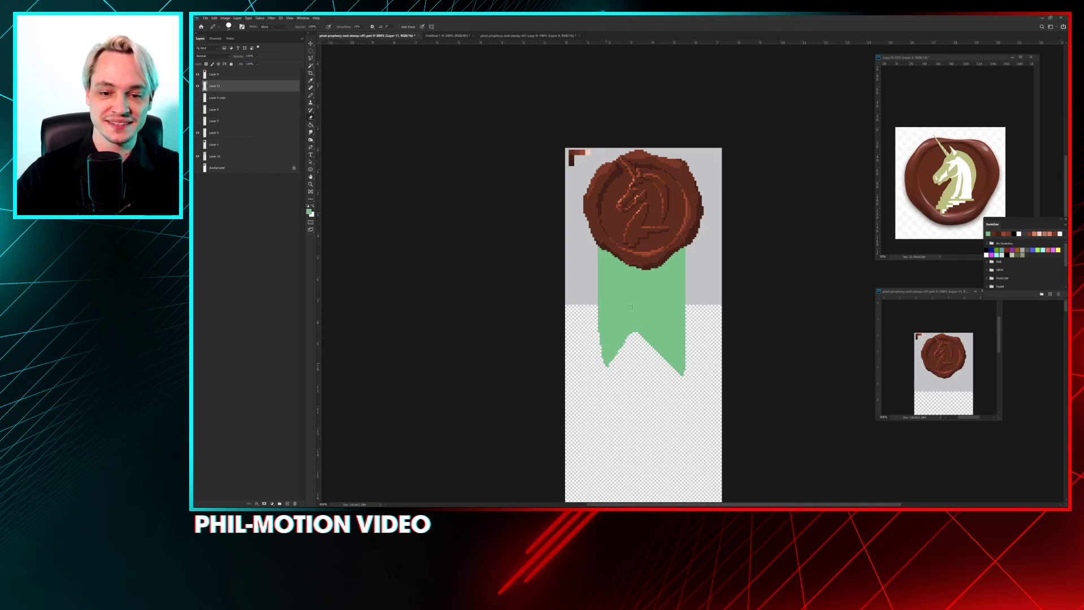
{"action": "mouse_move", "coordinate": [613, 230]}
{"action": "left_mouse_down"}
{"action": "mouse_move", "coordinate": [614, 356]}
{"action": "mouse_move", "coordinate": [601, 255]}
{"action": "mouse_move", "coordinate": [606, 356]}
{"action": "mouse_move", "coordinate": [610, 333]}
{"action": "left_mouse_up"}
{"action": "mouse_move", "coordinate": [669, 229]}
{"action": "left_mouse_down"}
{"action": "mouse_move", "coordinate": [677, 377]}
{"action": "mouse_move", "coordinate": [676, 247]}
{"action": "mouse_move", "coordinate": [691, 321]}
{"action": "mouse_move", "coordinate": [683, 248]}
{"action": "mouse_move", "coordinate": [673, 281]}
{"action": "mouse_move", "coordinate": [677, 379]}
{"action": "mouse_move", "coordinate": [683, 313]}
{"action": "mouse_move", "coordinate": [690, 363]}
{"action": "mouse_move", "coordinate": [613, 363]}
{"action": "mouse_move", "coordinate": [644, 332]}
{"action": "mouse_move", "coordinate": [665, 358]}
{"action": "left_mouse_up"}
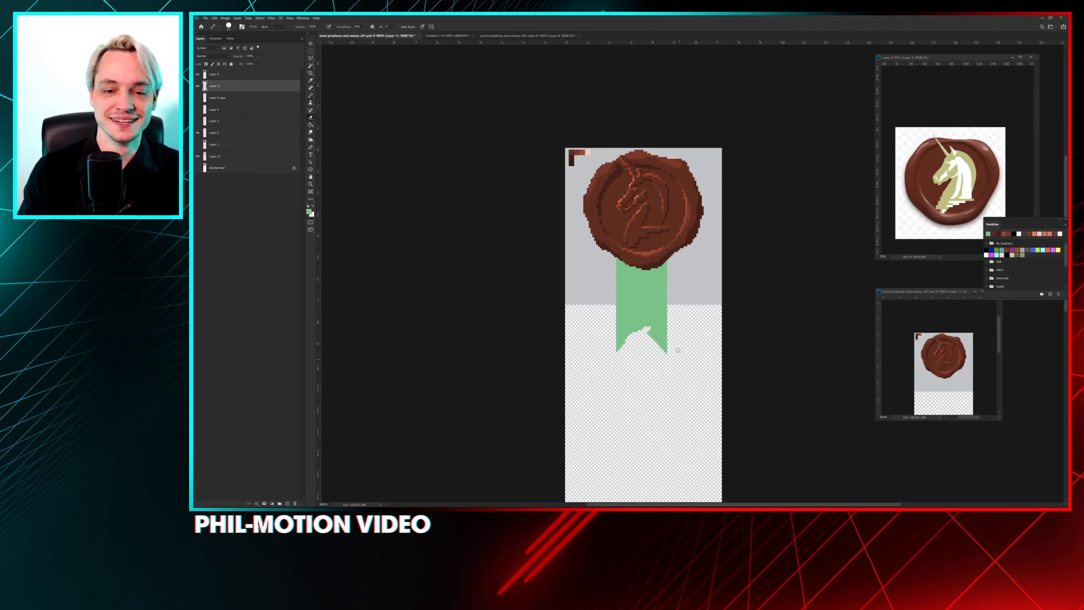
Step: Examine how the green ribbon sits beneath the seal and inspect the unicorn head up close
{"action": "scroll", "coordinate": [657, 322], "scroll_direction": "up", "scroll_amount": 2}
{"action": "scroll", "coordinate": [657, 323], "scroll_direction": "down", "scroll_amount": 1}
{"action": "key", "text": "e"}
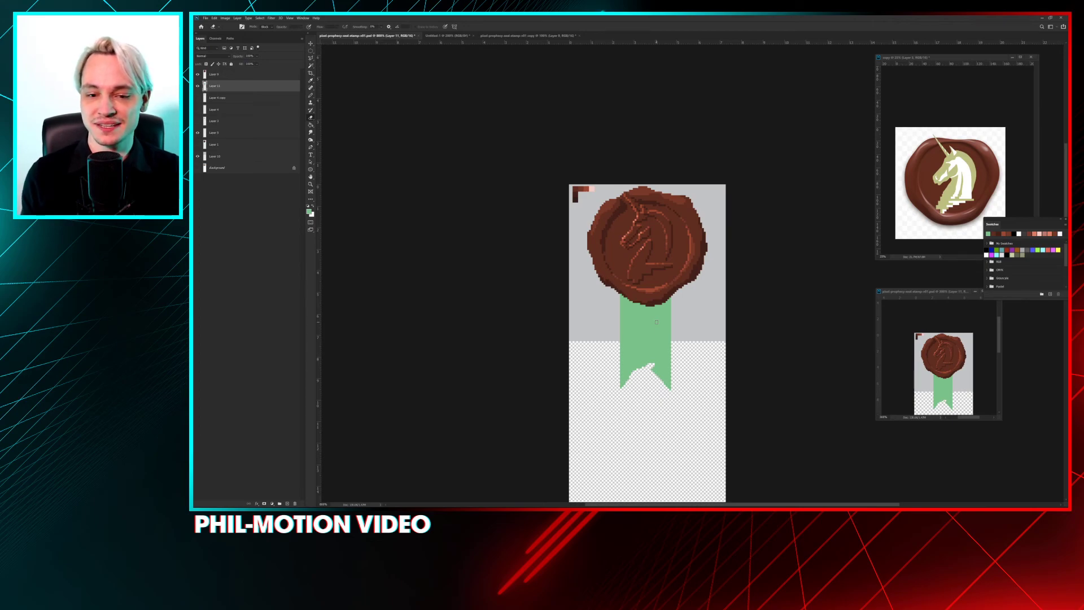
{"action": "key", "text": "ctrl+plus"}
{"action": "key", "text": "ctrl+plus"}
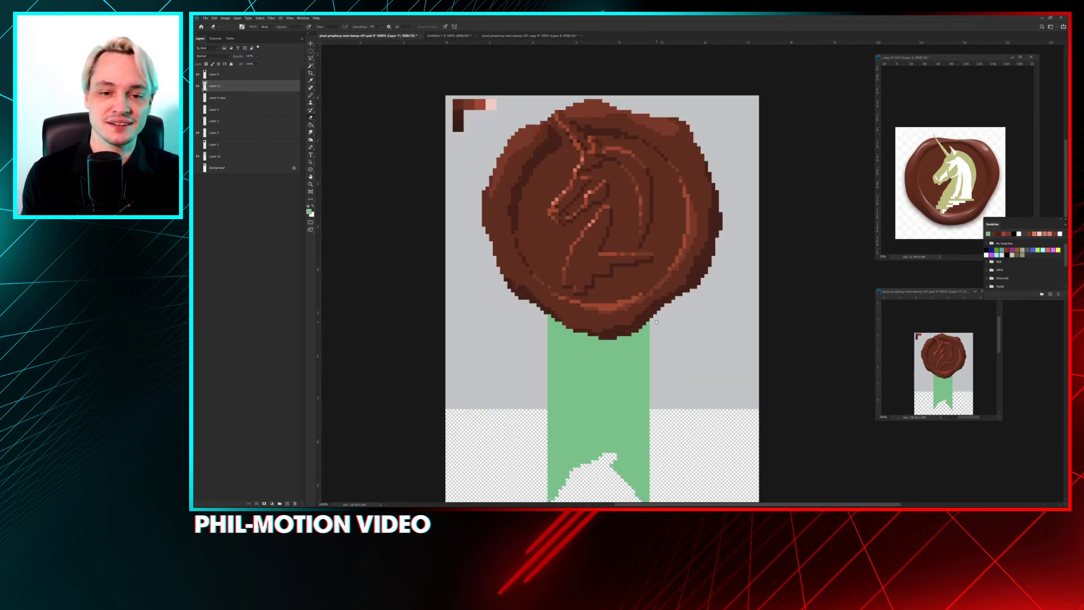
{"action": "scroll", "coordinate": [657, 322], "scroll_direction": "up", "scroll_amount": 2}
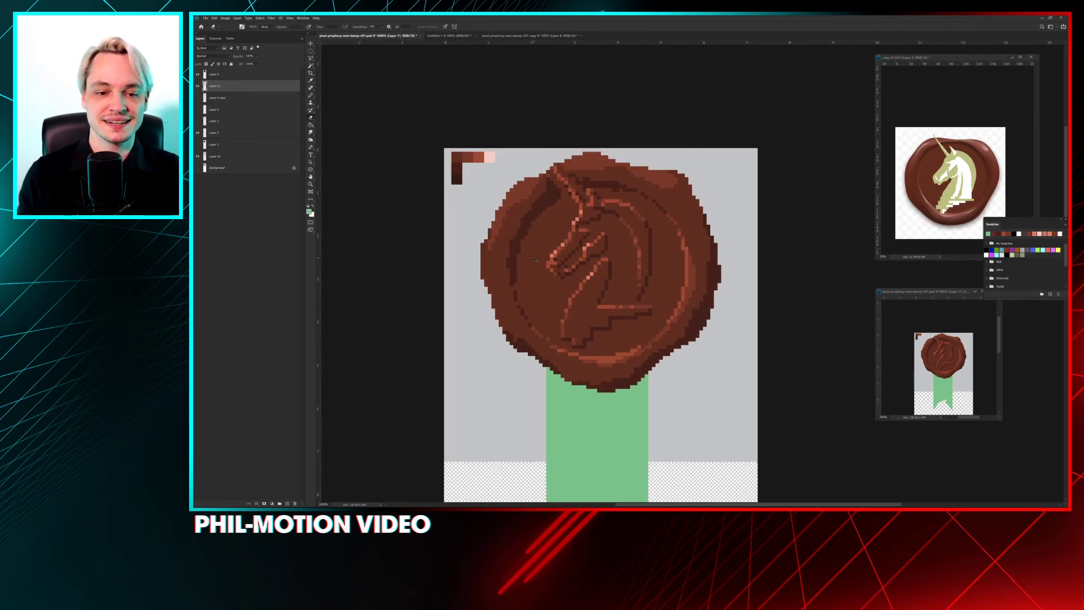
{"action": "key", "text": "ctrl+plus"}
{"action": "key", "text": "ctrl+plus"}
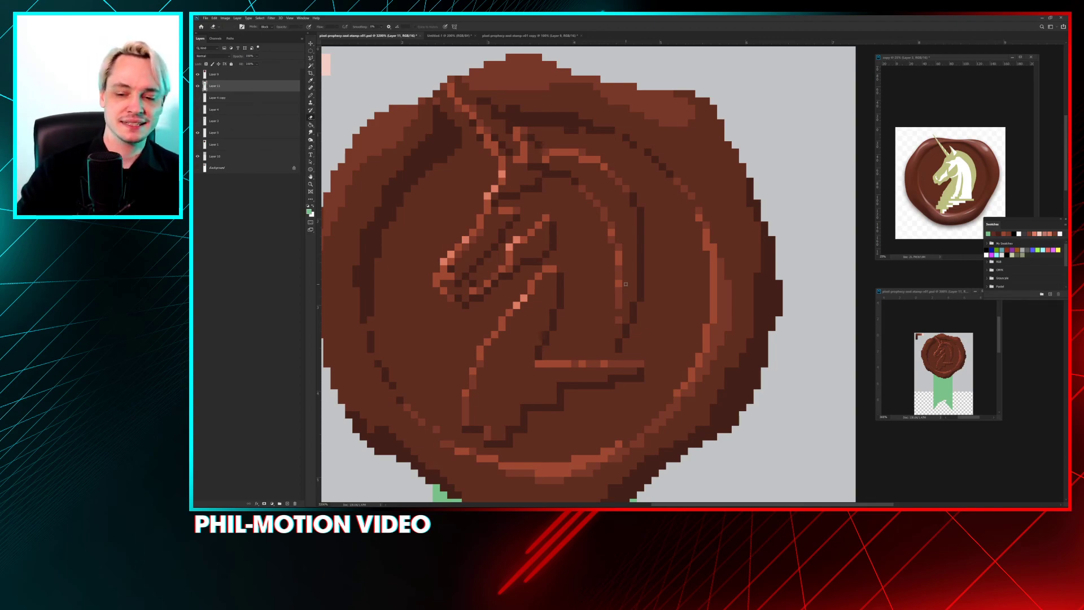
Step: Sample the light grey backdrop colour and fill the transparent lower part of the backdrop layer behind the ribbon with it
{"action": "scroll", "coordinate": [626, 286], "scroll_direction": "down", "scroll_amount": 3}
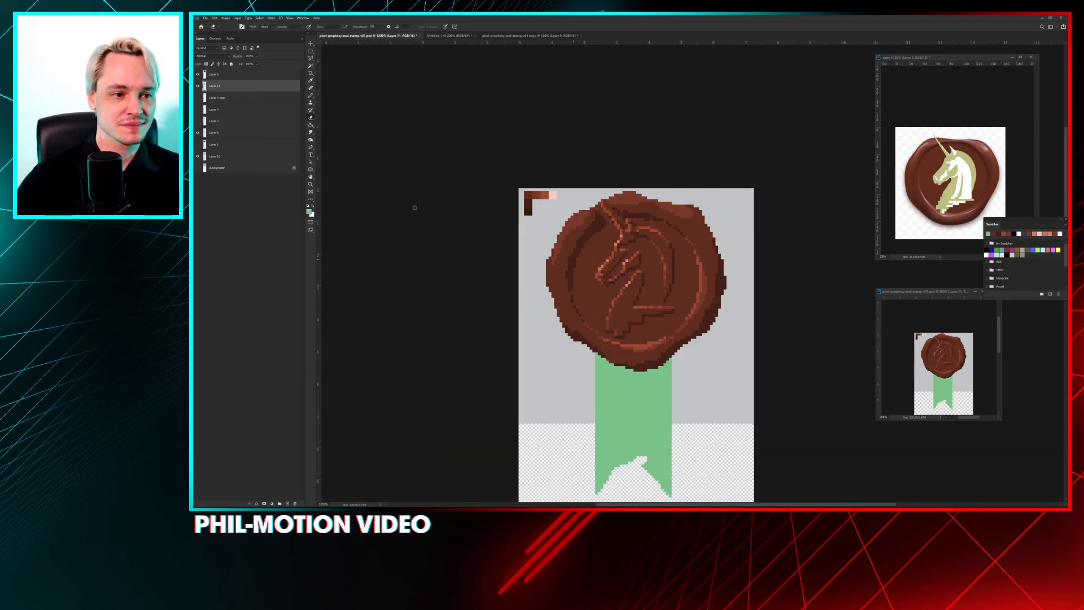
{"action": "left_click_drag", "start_coordinate": [624, 248], "coordinate": [624, 282]}
{"action": "scroll", "coordinate": [625, 283], "scroll_direction": "down", "scroll_amount": 3}
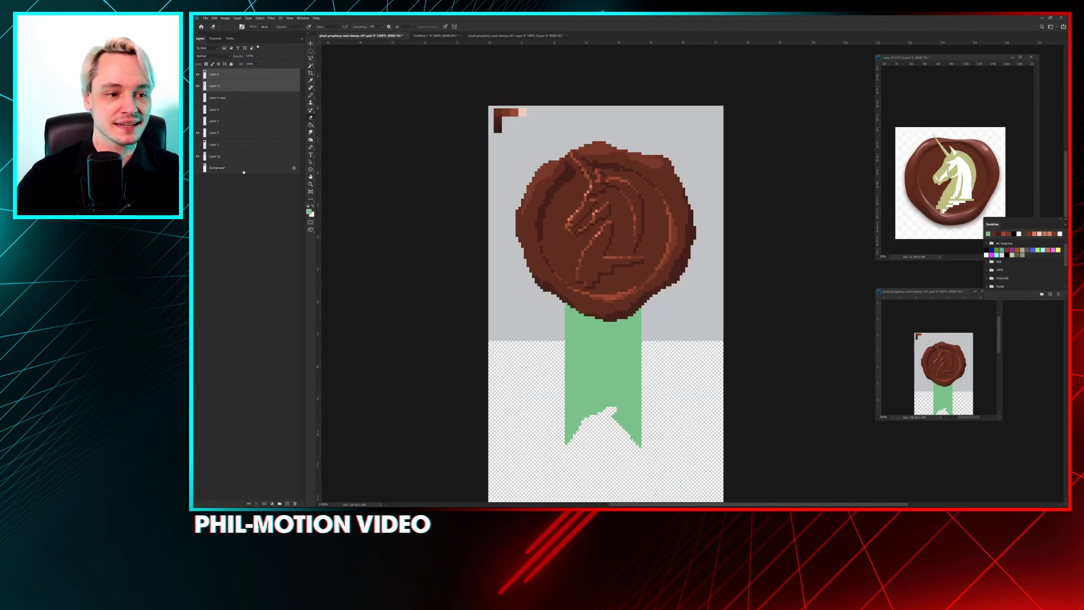
{"action": "left_click", "coordinate": [220, 167]}
{"action": "left_click", "coordinate": [220, 156]}
{"action": "key", "text": "i"}
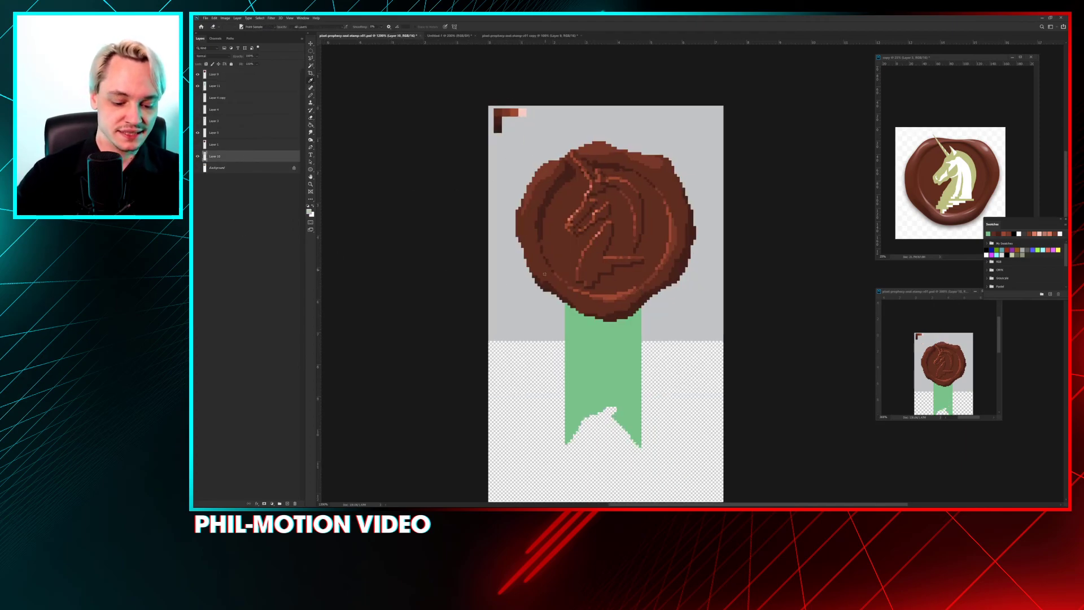
{"action": "key", "text": "g"}
{"action": "left_click", "coordinate": [545, 274]}
{"action": "mouse_move", "coordinate": [572, 306]}
{"action": "left_mouse_down"}
{"action": "mouse_move", "coordinate": [522, 250]}
{"action": "mouse_move", "coordinate": [545, 257]}
{"action": "left_mouse_up"}
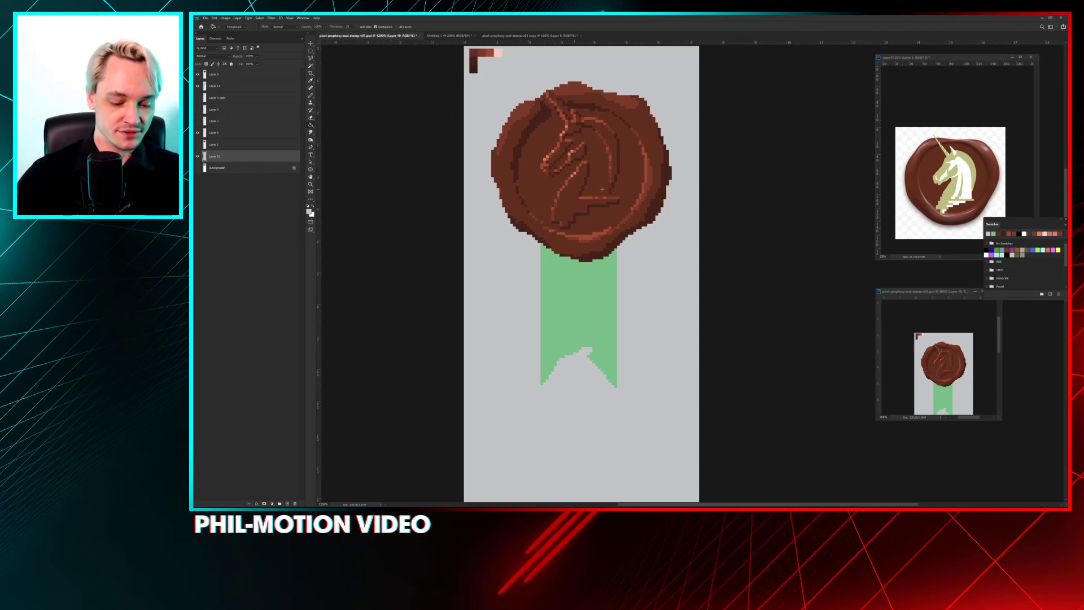
Step: Examine the seal and its unicorn head up close in the copy document without the ribbon
{"action": "key", "text": "c"}
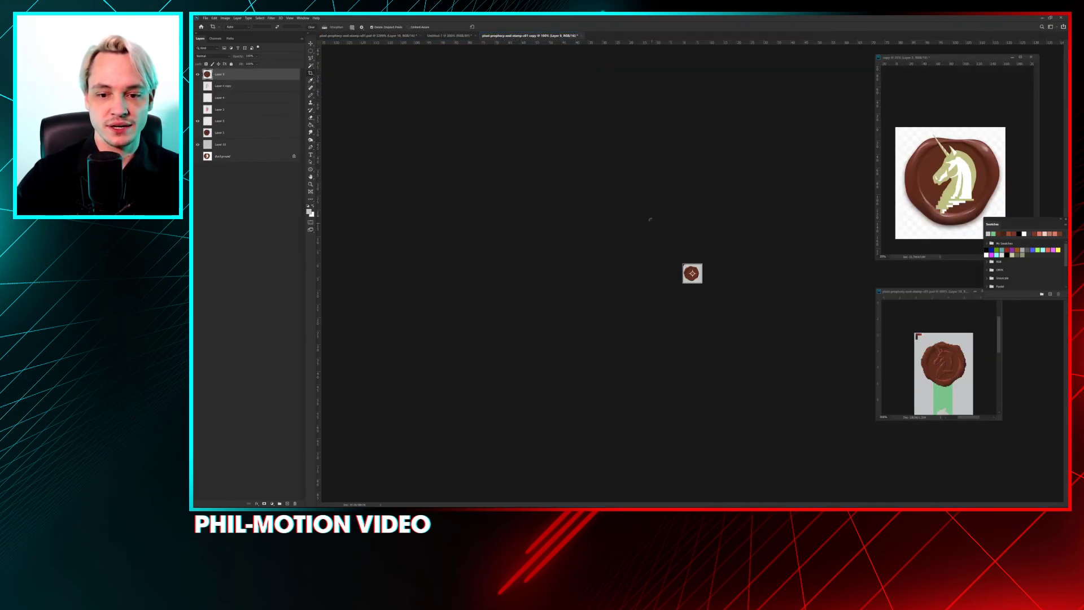
{"action": "key", "text": "ctrl+plus"}
{"action": "key", "text": "ctrl+plus"}
{"action": "key", "text": "ctrl+plus"}
{"action": "key", "text": "ctrl+plus"}
{"action": "key", "text": "ctrl+plus"}
{"action": "key", "text": "ctrl+plus"}
{"action": "key", "text": "ctrl+plus"}
{"action": "key", "text": "ctrl+plus"}
{"action": "key", "text": "ctrl+plus"}
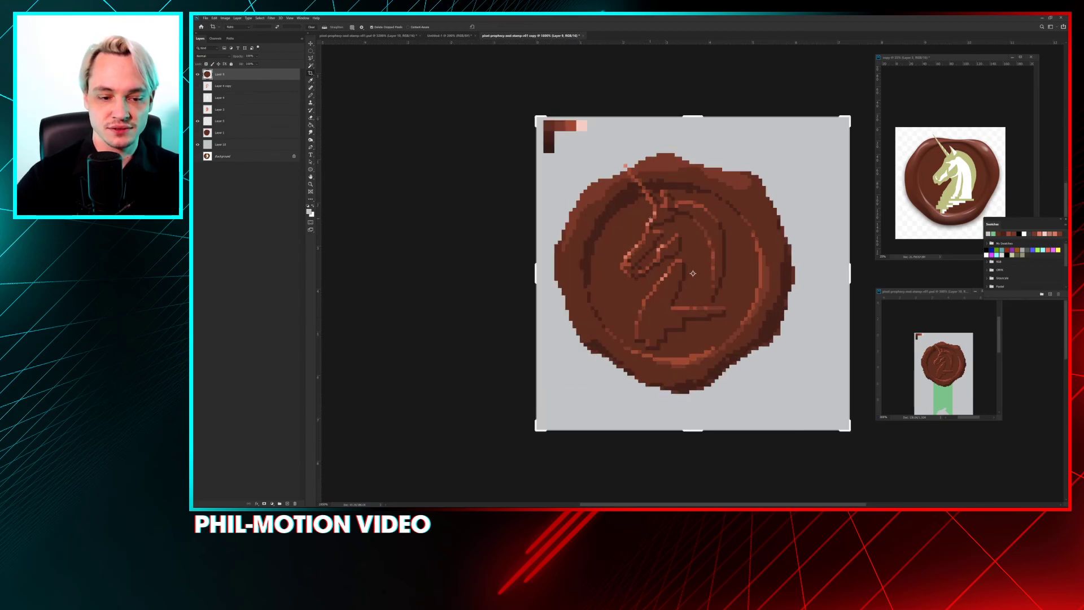
{"action": "key", "text": "Return"}
{"action": "key", "text": "ctrl+plus"}
{"action": "key", "text": "ctrl+plus"}
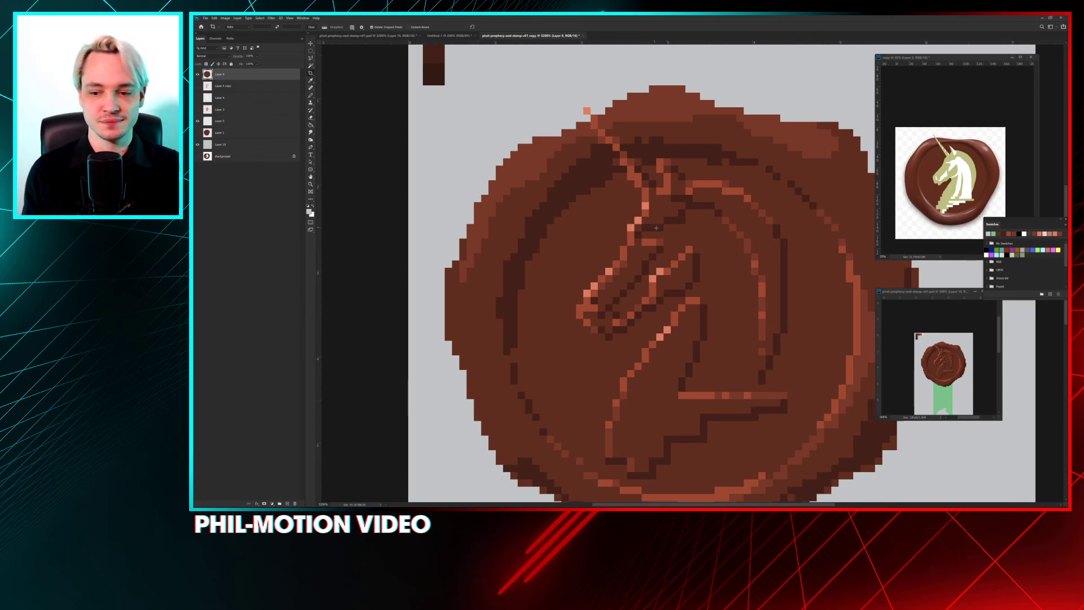
{"action": "left_click_drag", "start_coordinate": [659, 231], "coordinate": [614, 198]}
{"action": "scroll", "coordinate": [614, 198], "scroll_direction": "down", "scroll_amount": 5}
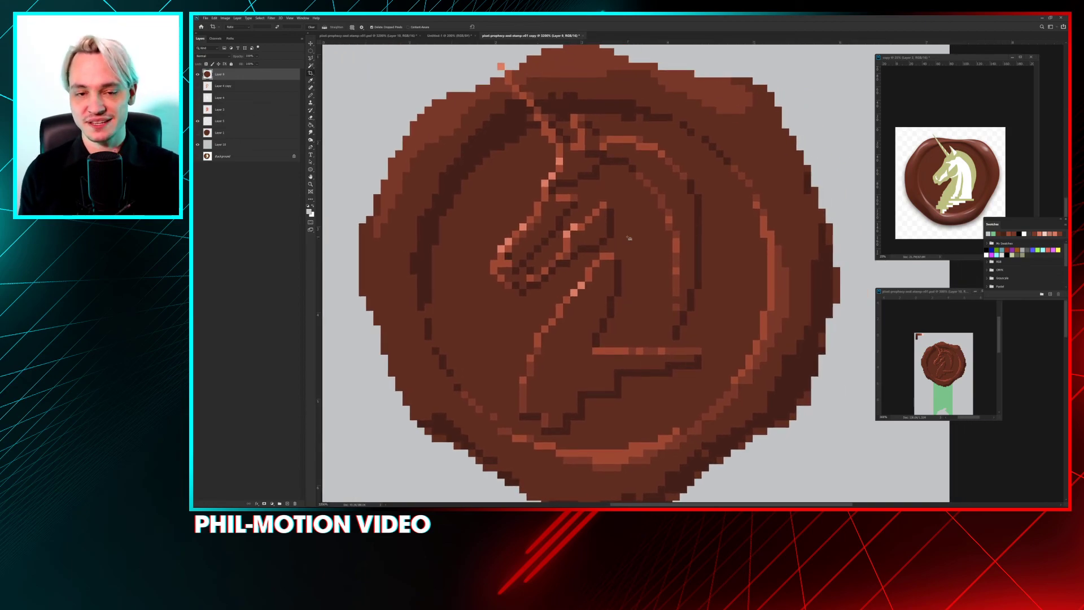
{"action": "scroll", "coordinate": [627, 253], "scroll_direction": "down", "scroll_amount": 2}
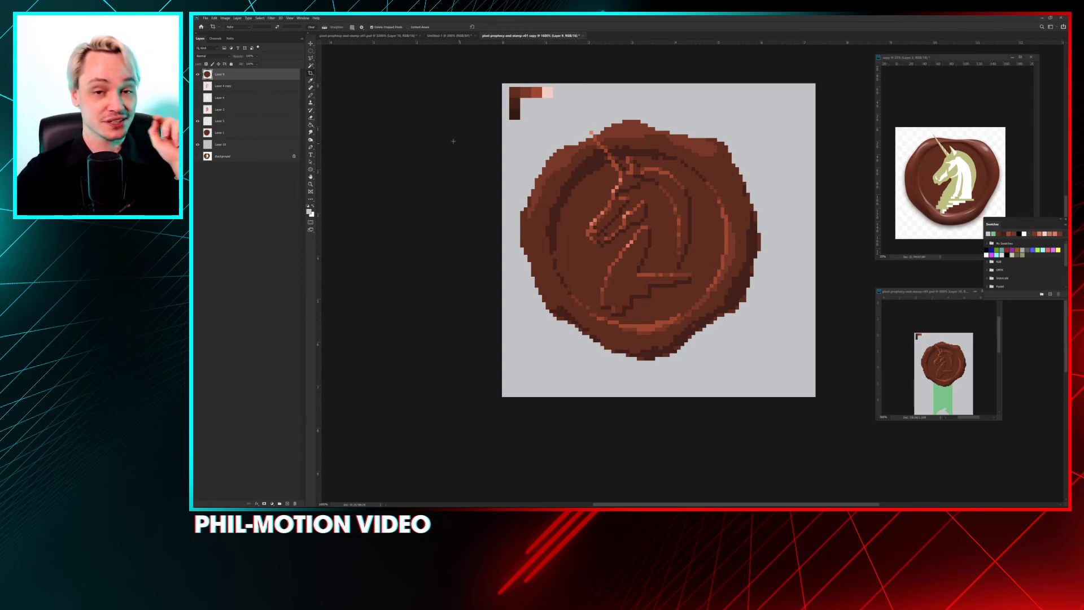
Step: Return to the ribbon version and inspect its unicorn head, seal rim and ribbon for comparison with the copy
{"action": "left_click", "coordinate": [370, 36]}
{"action": "key", "text": "ctrl+minus"}
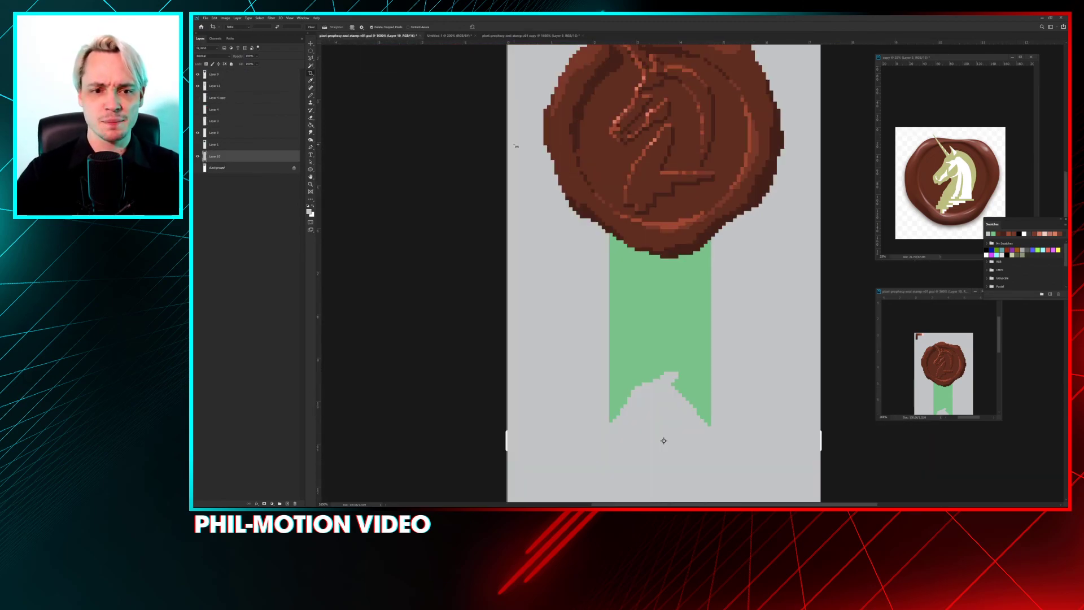
{"action": "left_click_drag", "start_coordinate": [635, 189], "coordinate": [544, 277]}
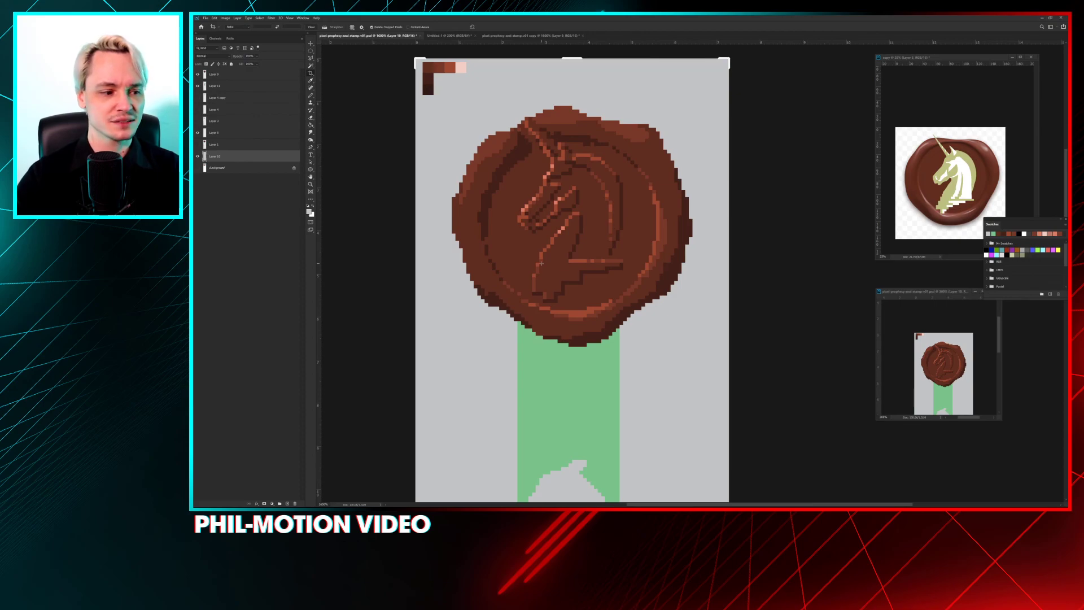
{"action": "key", "text": "ctrl+plus"}
{"action": "left_click_drag", "start_coordinate": [639, 141], "coordinate": [660, 356]}
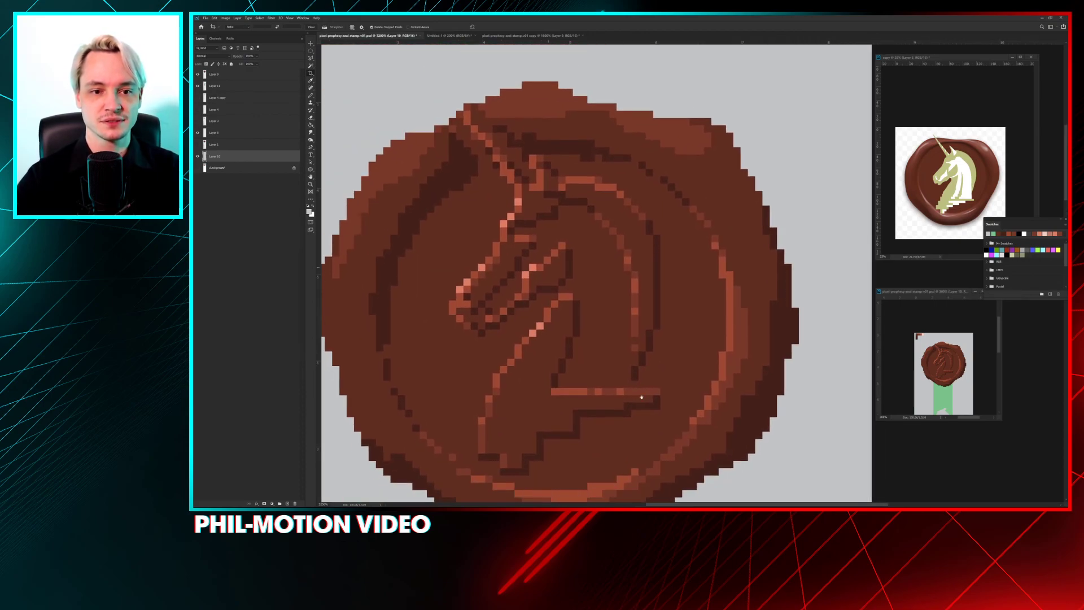
{"action": "key", "text": "ctrl+minus"}
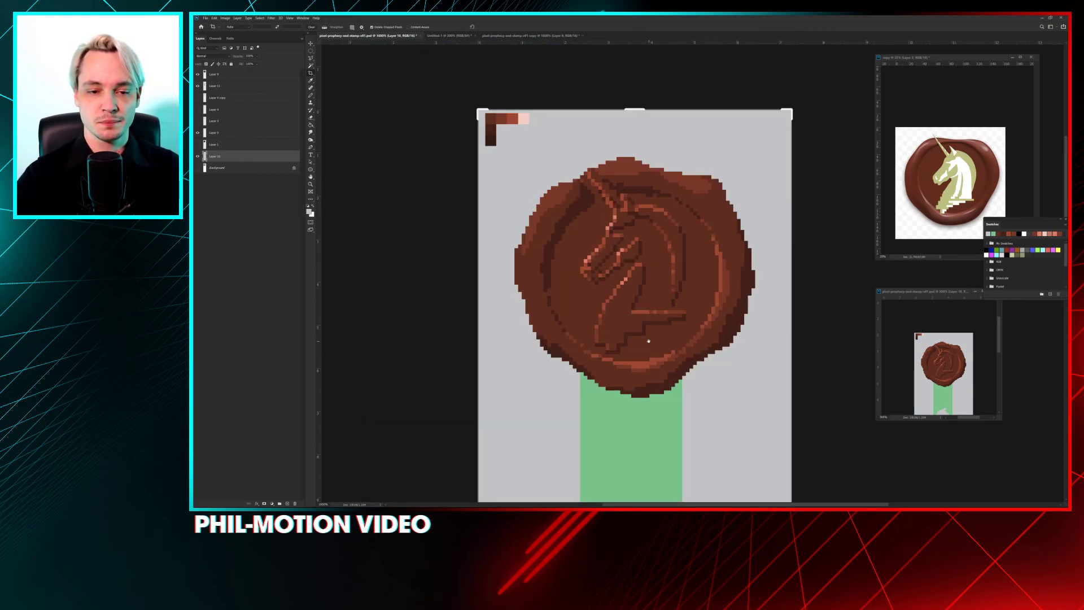
{"action": "left_click_drag", "start_coordinate": [708, 342], "coordinate": [689, 318]}
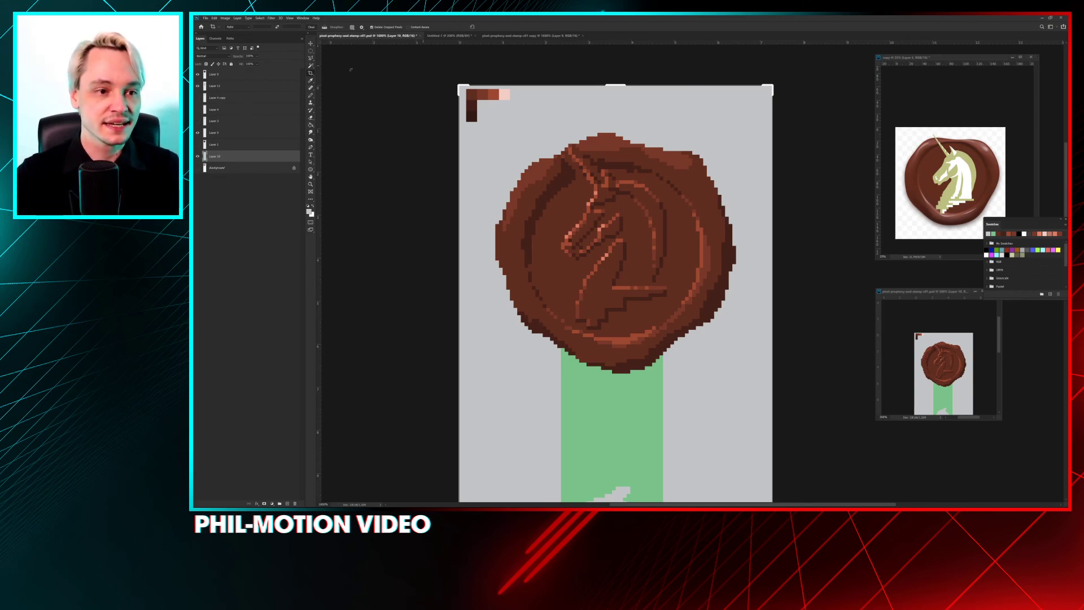
Step: Save the ribbon version of the seal and quit Photoshop, discarding unsaved changes in the other open documents
{"action": "left_click", "coordinate": [311, 51]}
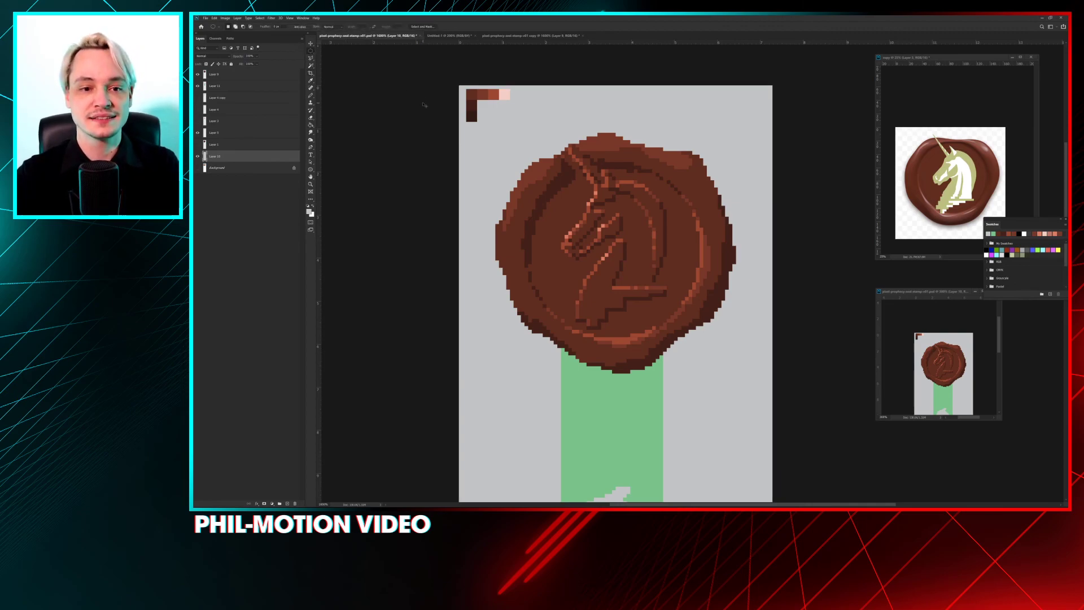
{"action": "key", "text": "ctrl+s"}
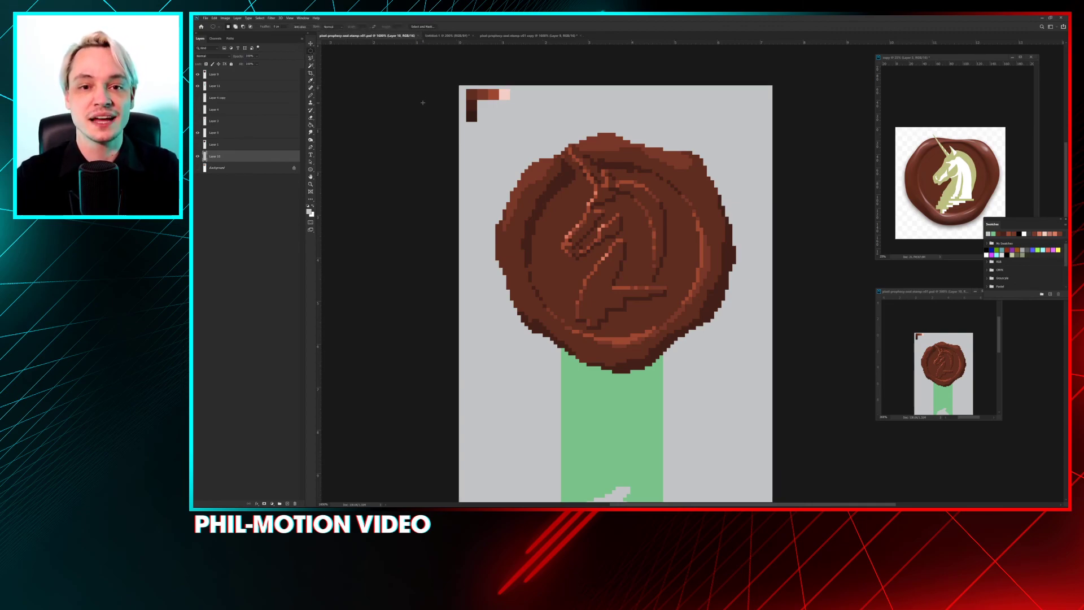
{"action": "left_click", "coordinate": [1061, 18]}
{"action": "left_click", "coordinate": [637, 189]}
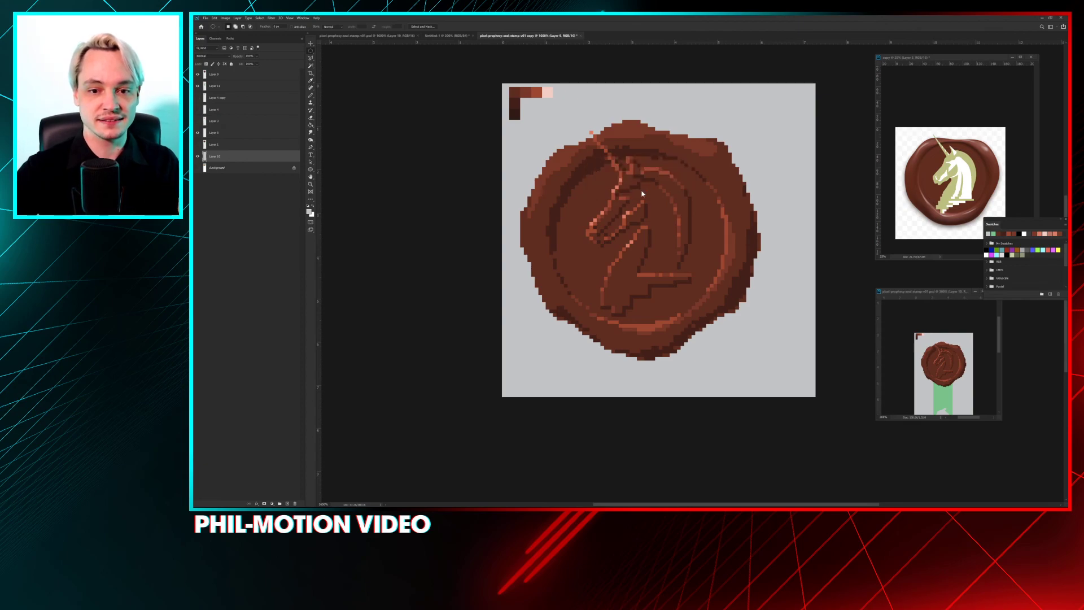
{"action": "left_click", "coordinate": [638, 187]}
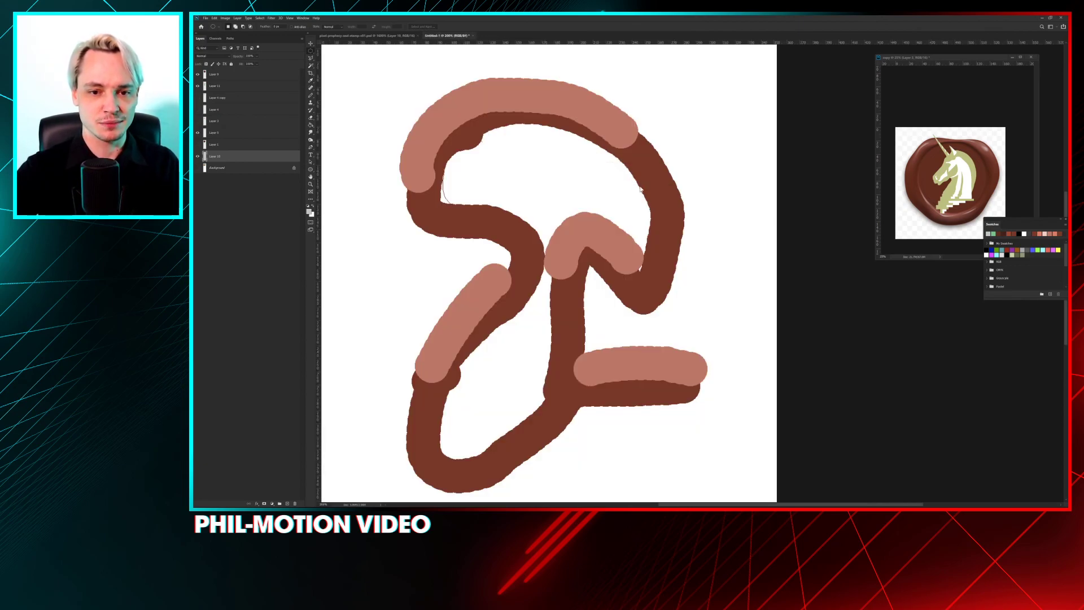
{"action": "left_click", "coordinate": [639, 187]}
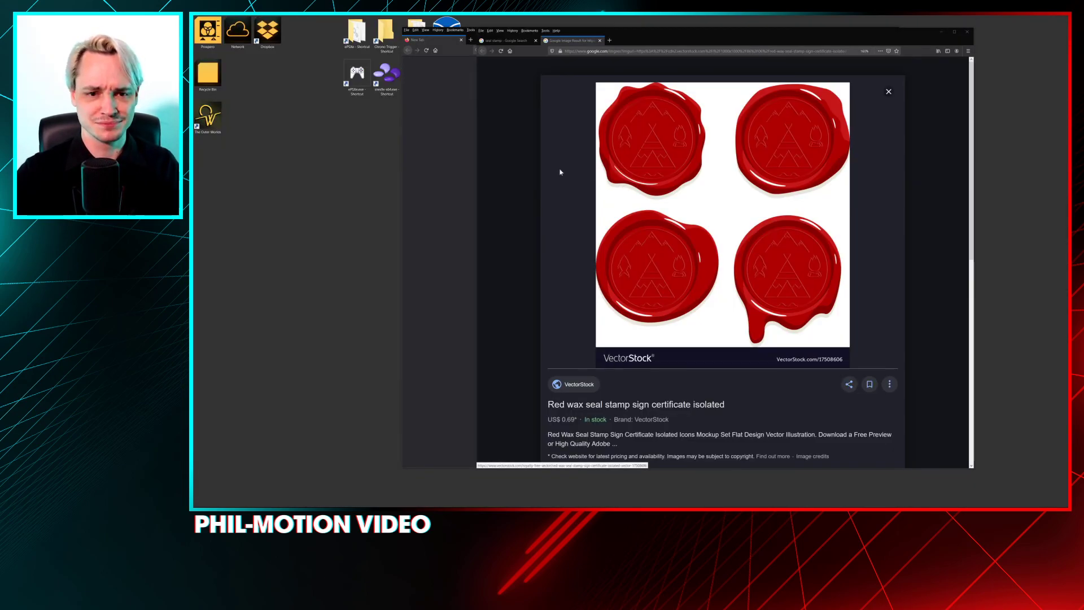
Step: Close the browser window with the wax seal references, including all its tabs, and the remaining browser window
{"action": "left_click", "coordinate": [967, 32]}
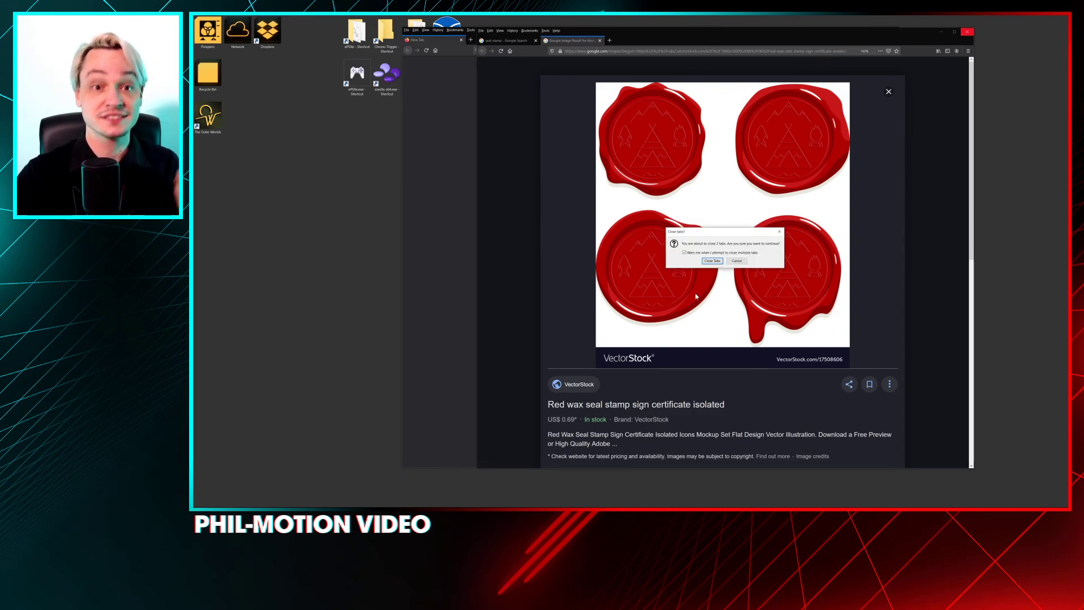
{"action": "left_click", "coordinate": [716, 262]}
{"action": "left_click", "coordinate": [893, 31]}
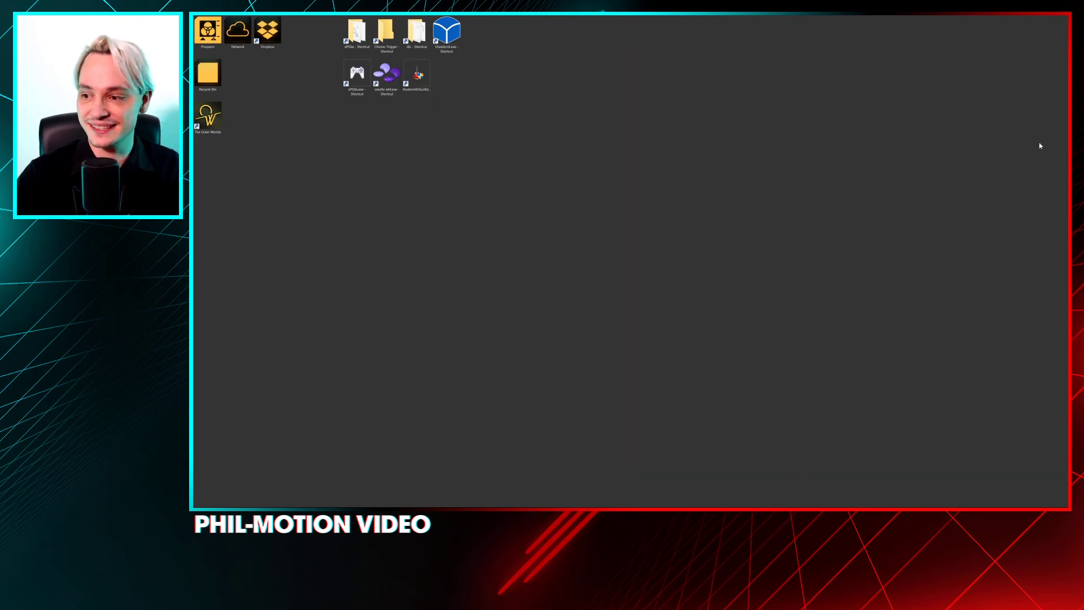